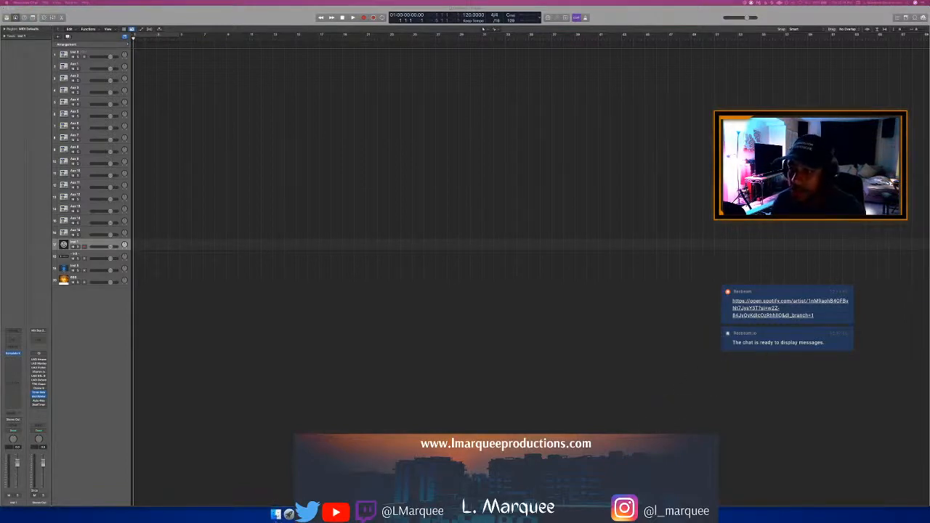
Step: In Finder, open the Melody Loops folder under Music, Sample Packs, the first Cymatics Hearts Charity pack, Hip Hop
drag(929, 136, 577, 133)
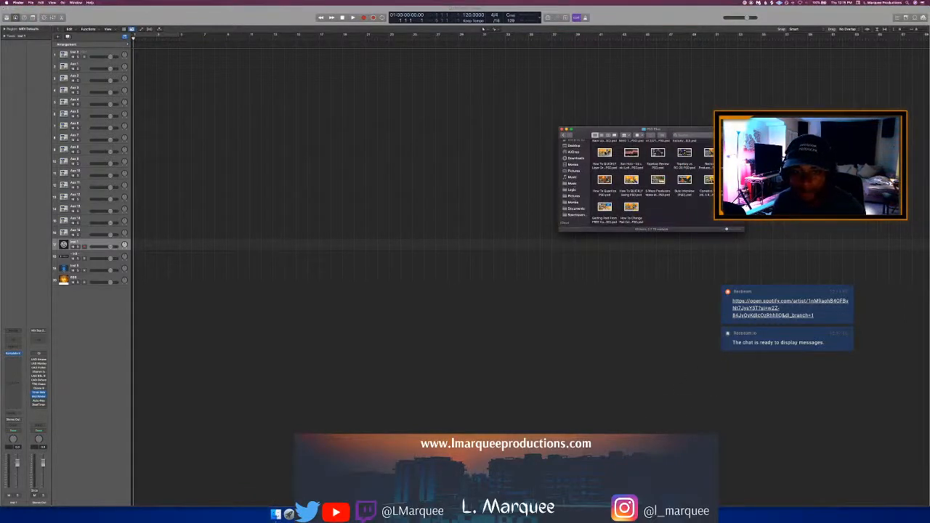
click(572, 183)
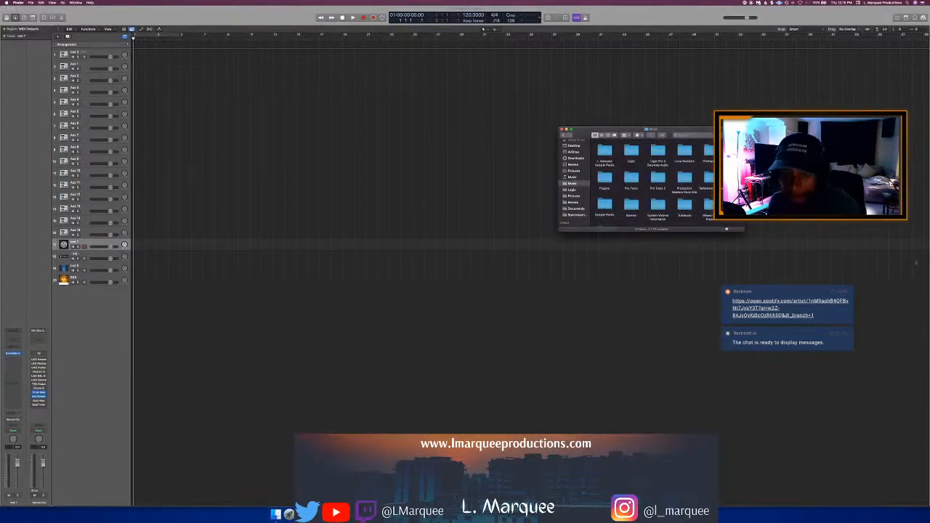
scroll(640, 207, down, 3)
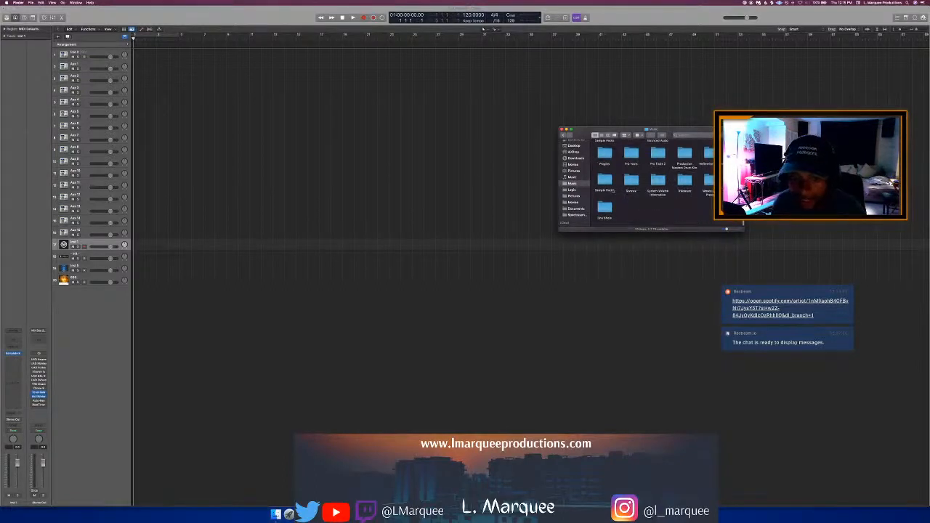
double_click(605, 182)
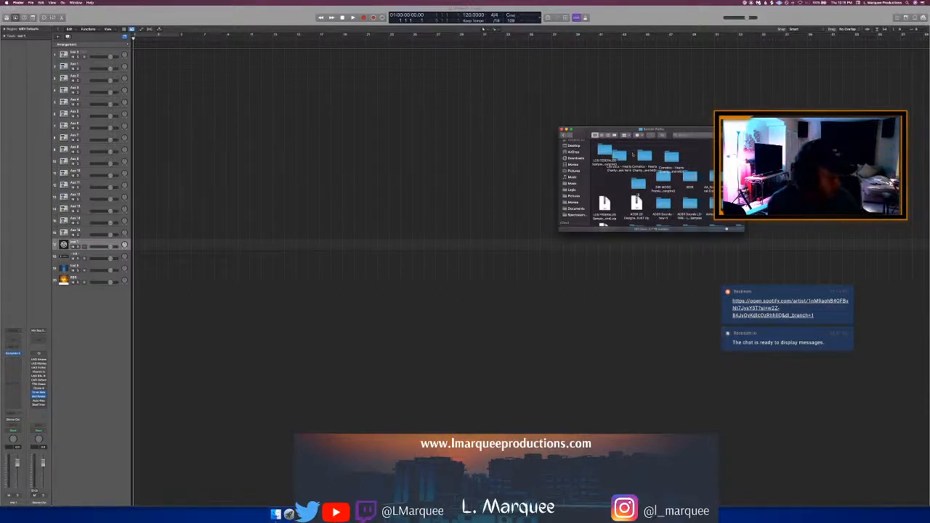
double_click(618, 156)
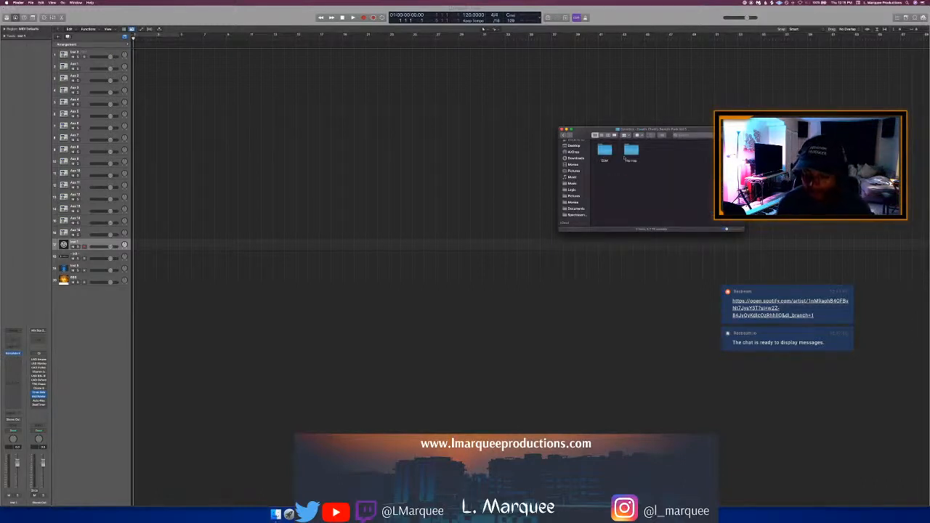
double_click(631, 152)
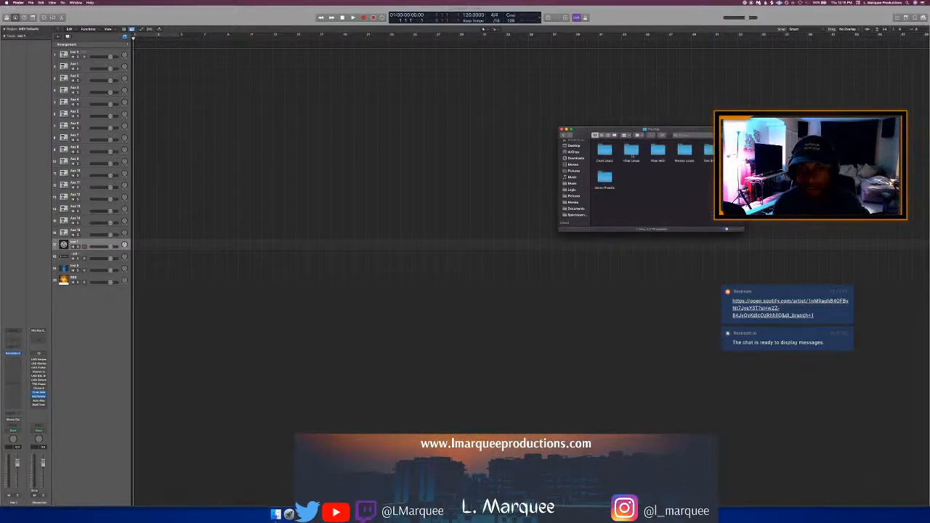
double_click(686, 152)
Step: Audition several Cymatics melody loops near the end of the folder to find one for the beat
click(709, 154)
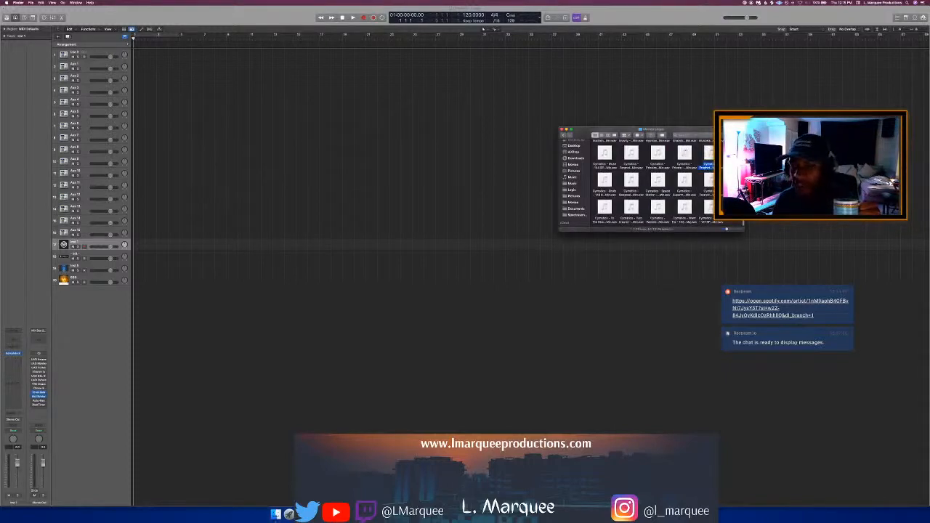
click(710, 180)
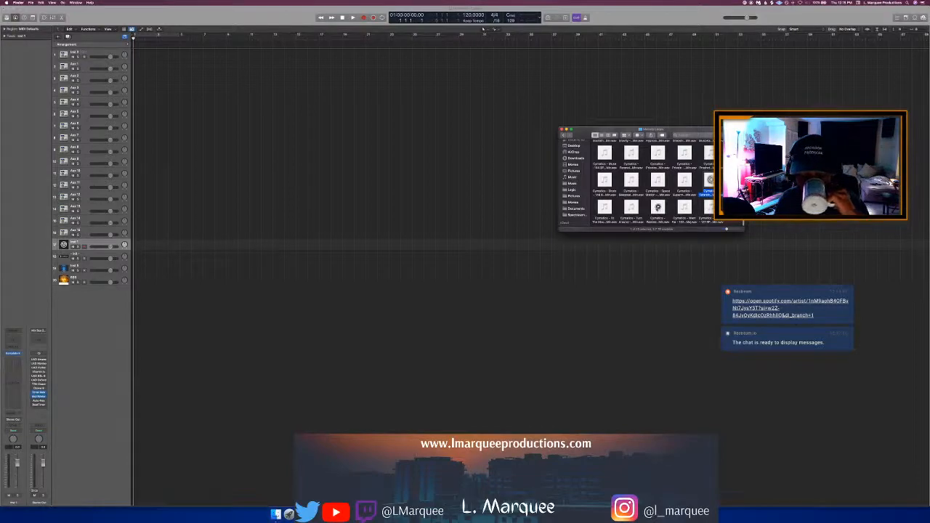
click(657, 208)
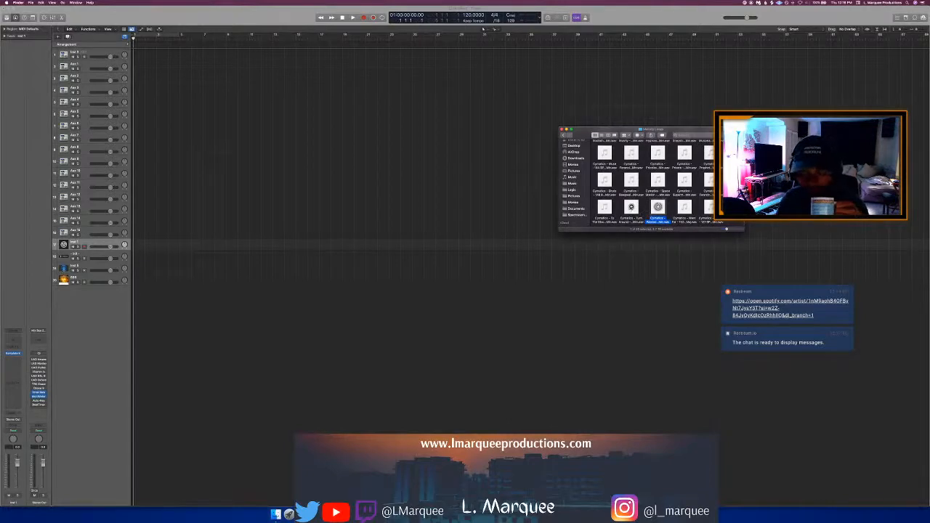
click(630, 207)
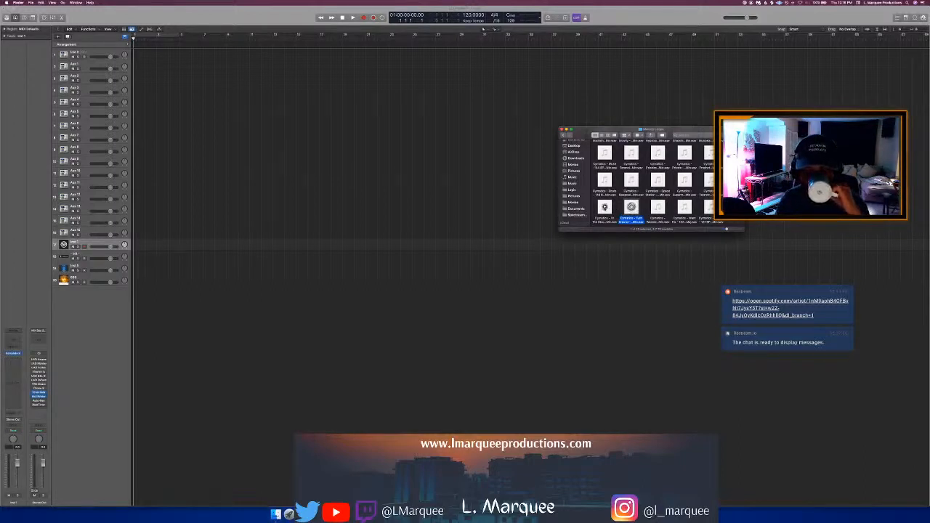
click(603, 209)
mouse_move(658, 209)
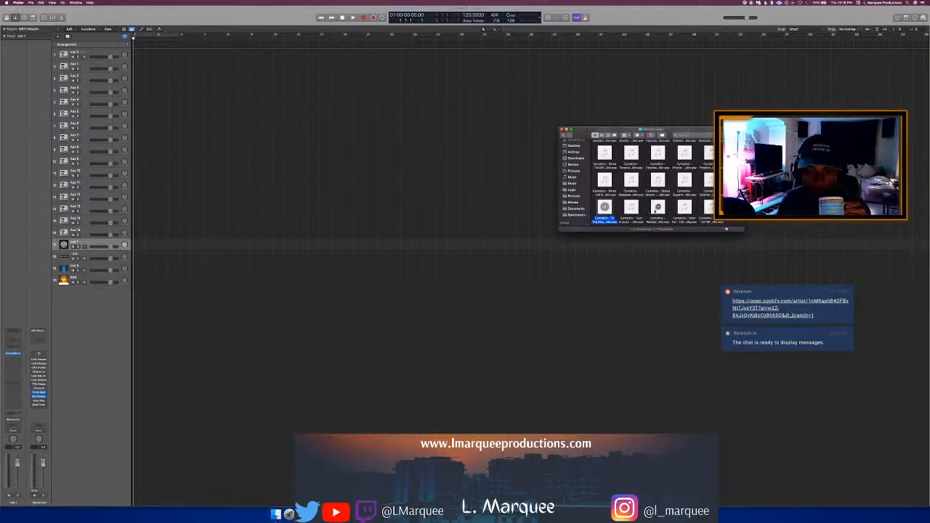
click(657, 209)
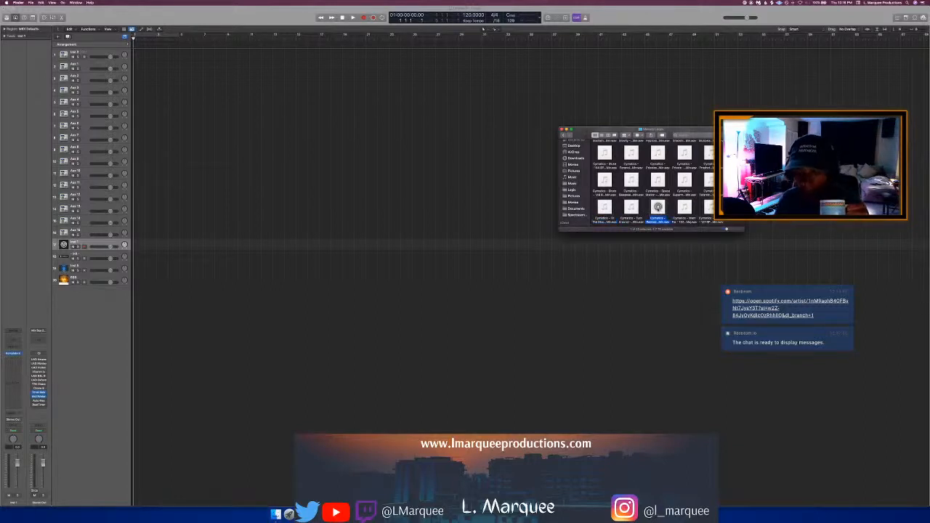
click(683, 209)
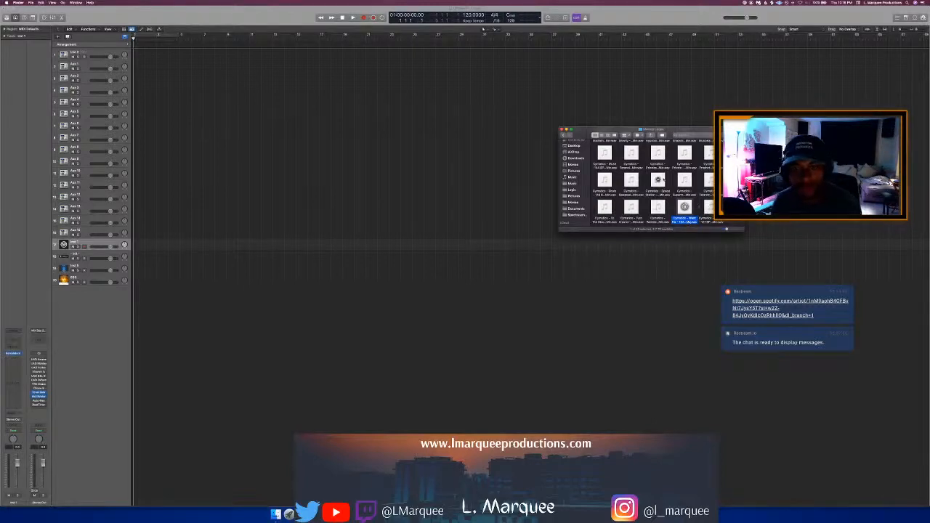
click(688, 222)
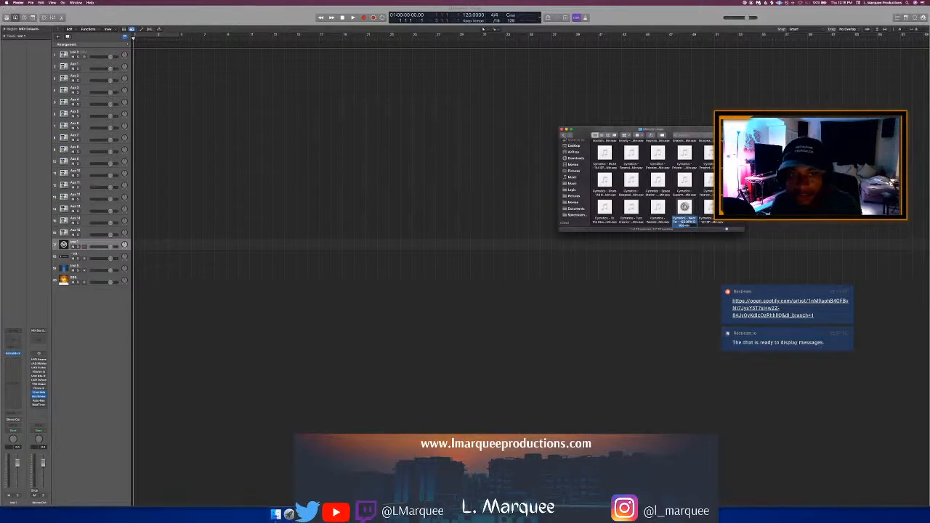
Step: Go back to Sample Packs and open the second Cymatics Hearts Charity pack's Melody Loops - Stems and MIDI folder
click(563, 135)
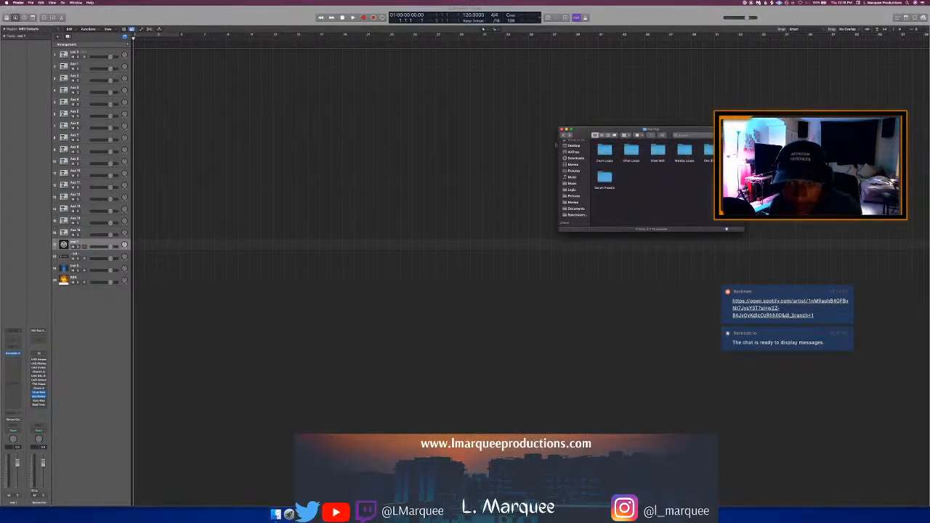
click(563, 135)
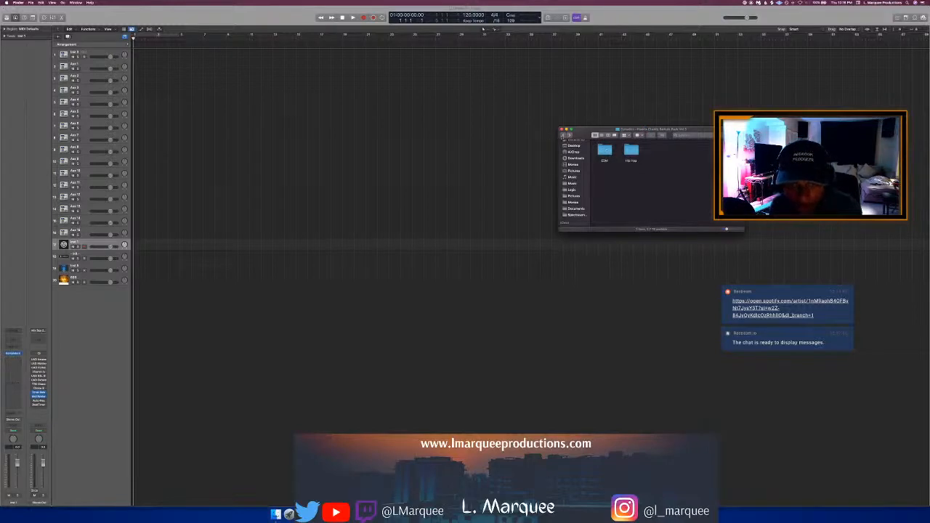
click(563, 135)
double_click(644, 156)
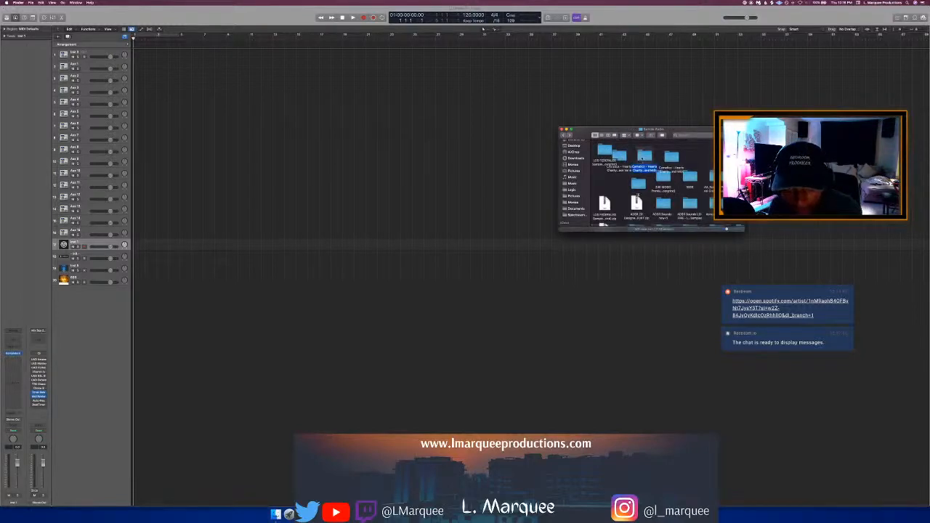
double_click(630, 153)
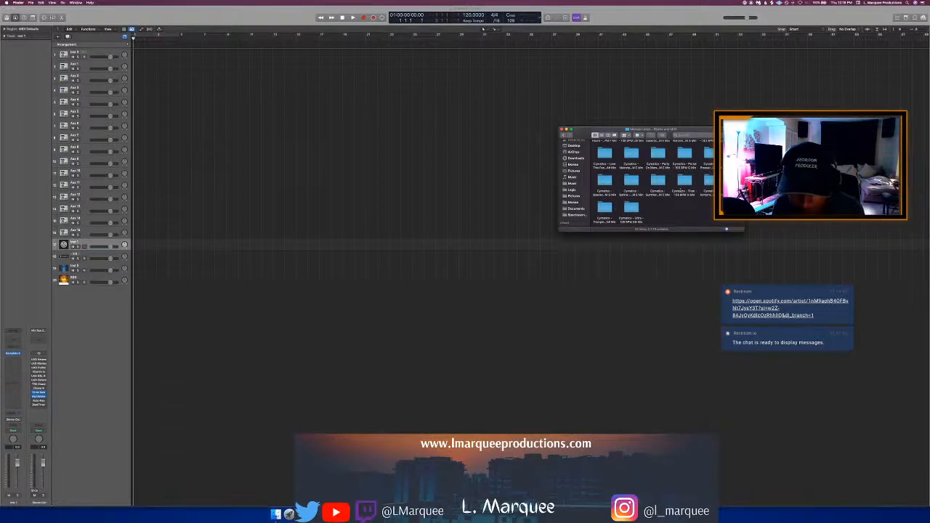
Step: Enlarge the folder icons and look through the loop folders' names, tempos and keys
scroll(683, 189, up, 2)
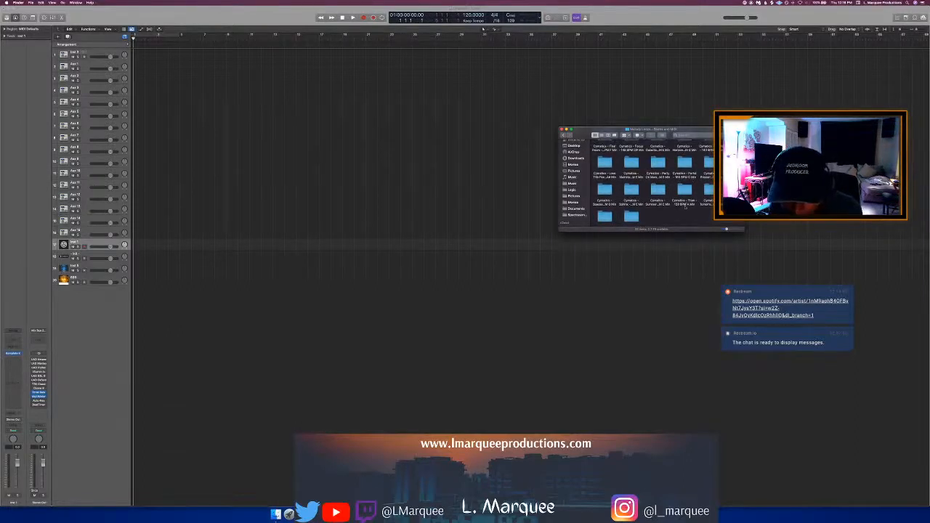
scroll(700, 197, up, 4)
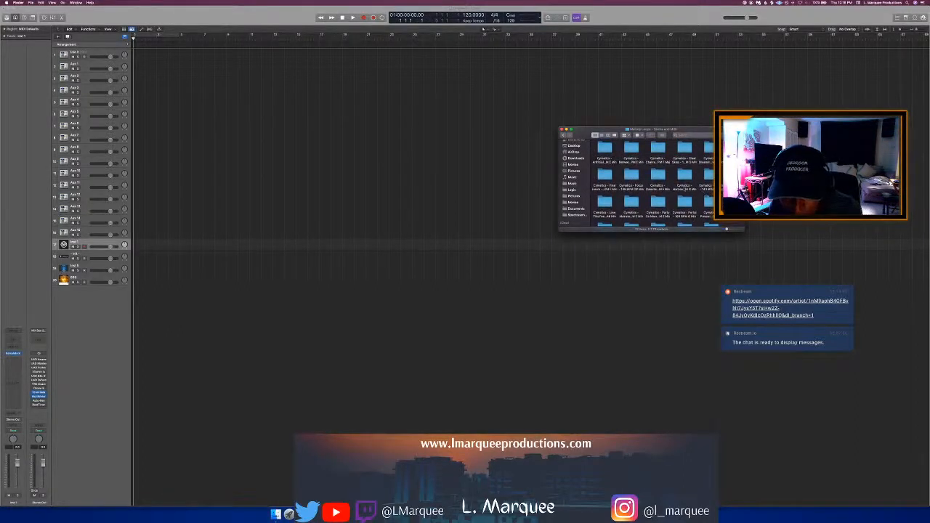
scroll(683, 177, up, 1)
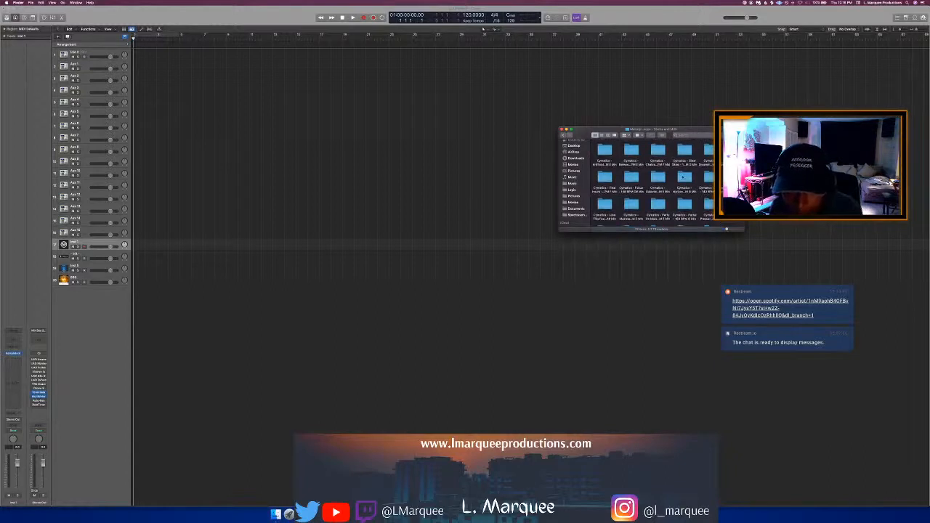
scroll(653, 181, down, 2)
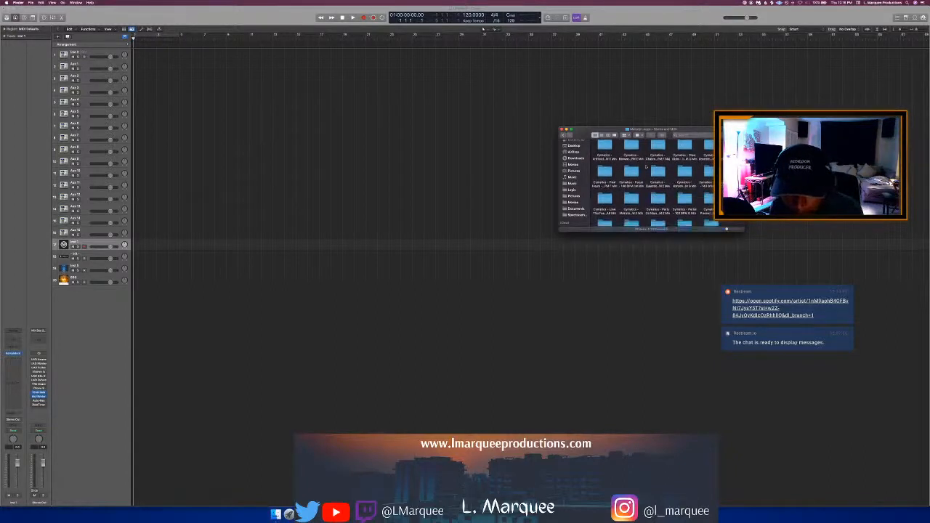
drag(727, 229, 730, 229)
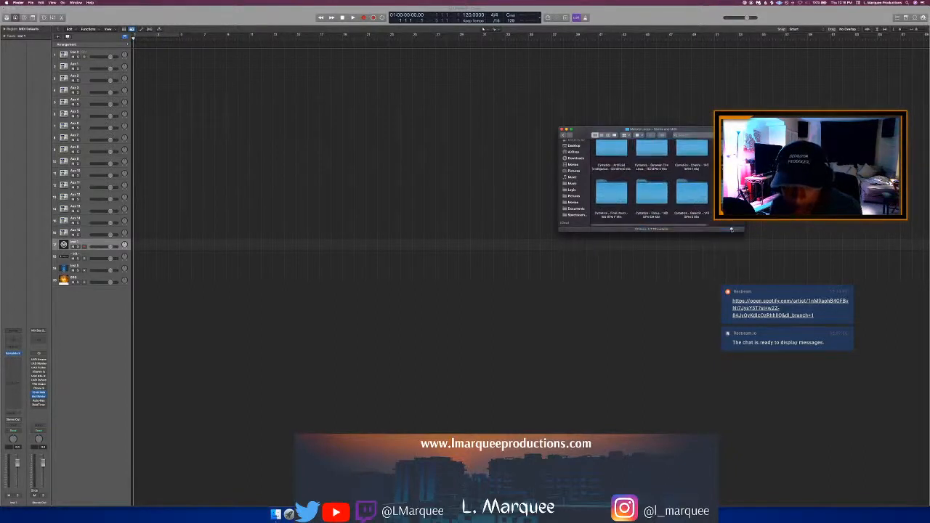
scroll(682, 185, down, 5)
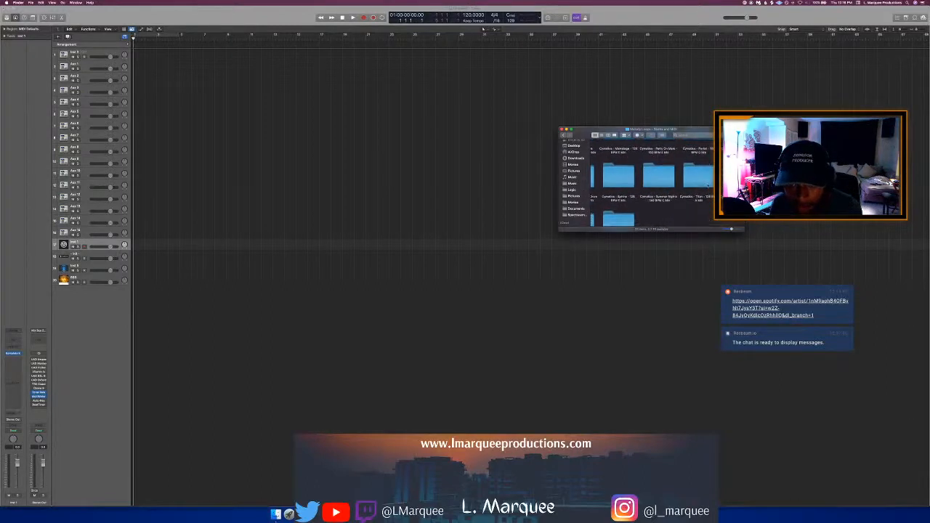
scroll(708, 186, down, 5)
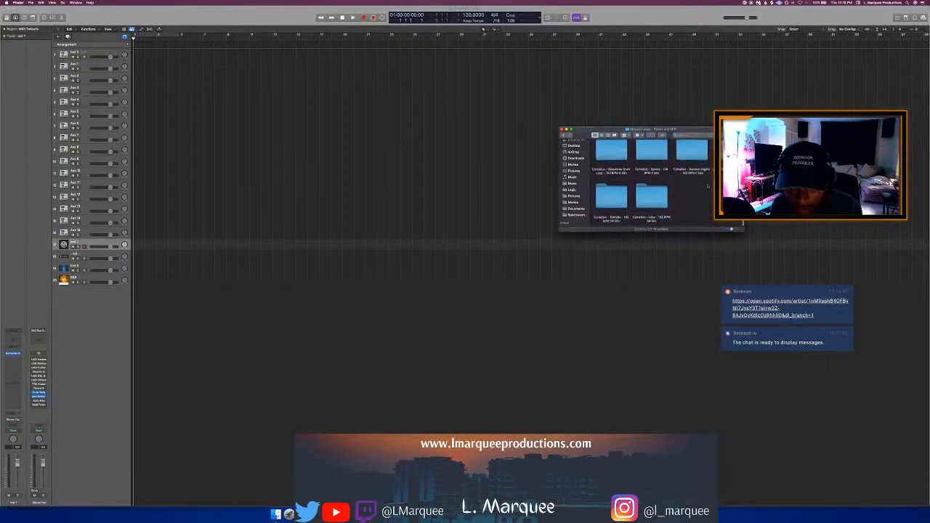
scroll(708, 186, up, 5)
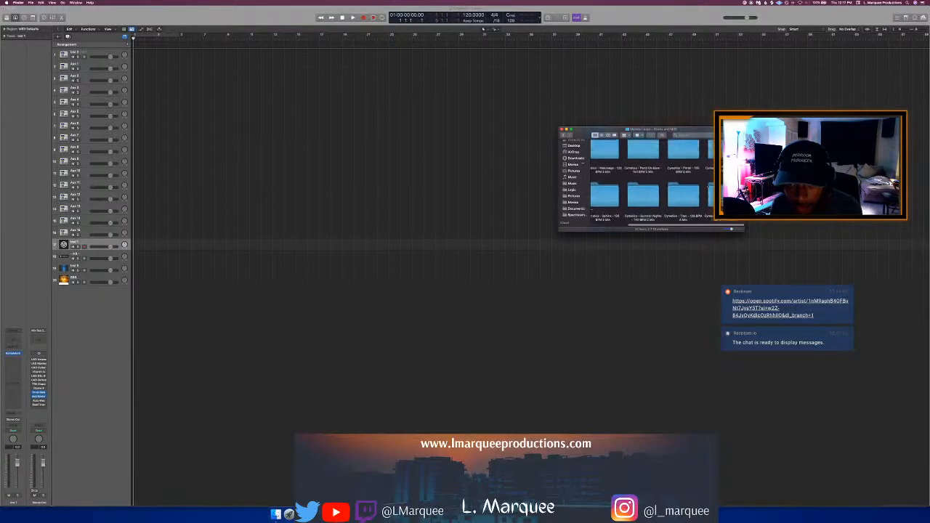
scroll(708, 186, up, 3)
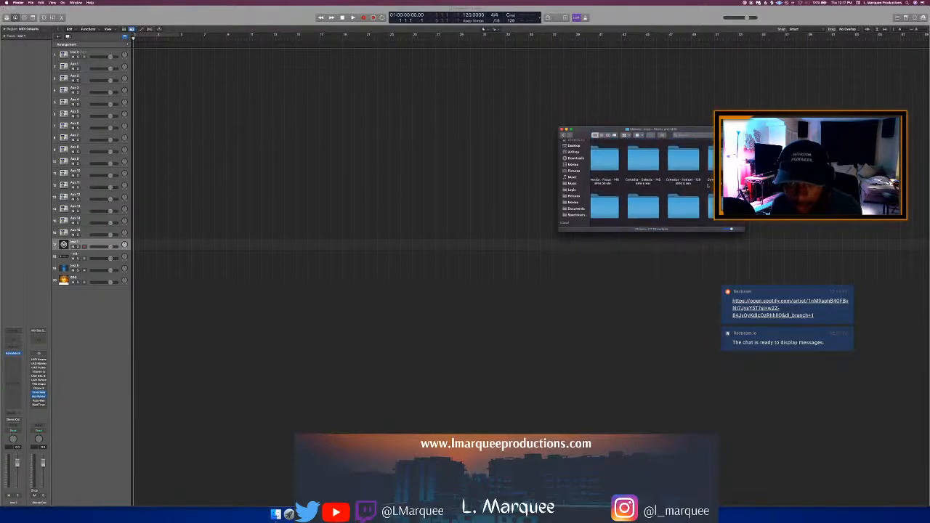
Step: Return to the first pack's Hip Hop Melody Loops and import the 153 BPM Cymatics loop onto a new track at the project start, adopting its tempo
click(563, 135)
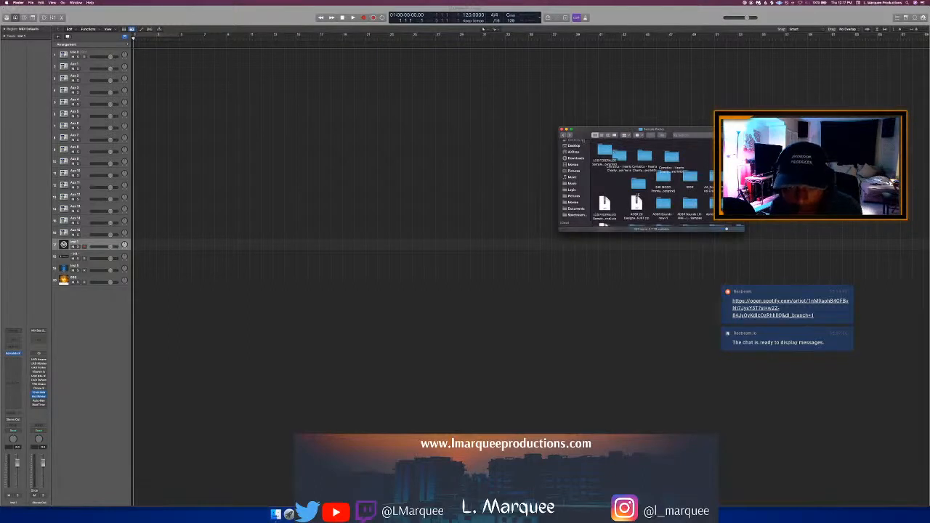
double_click(646, 155)
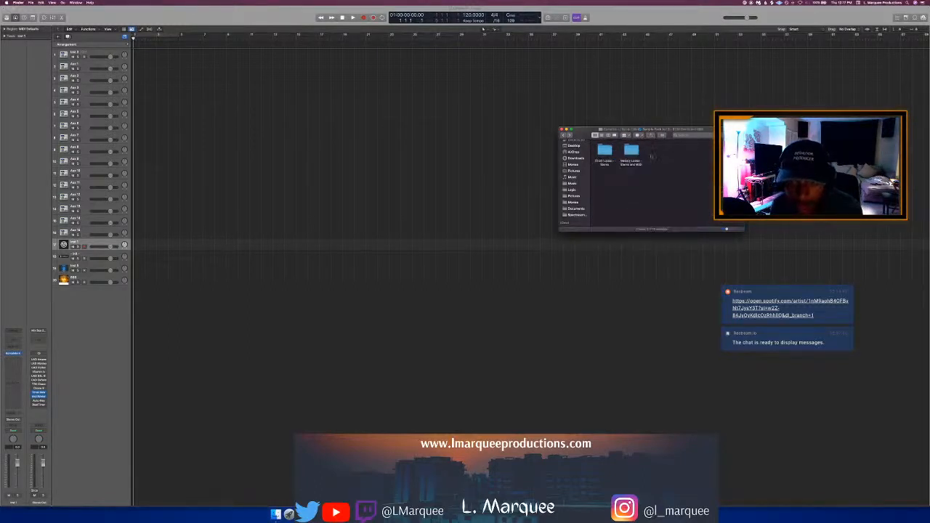
click(563, 135)
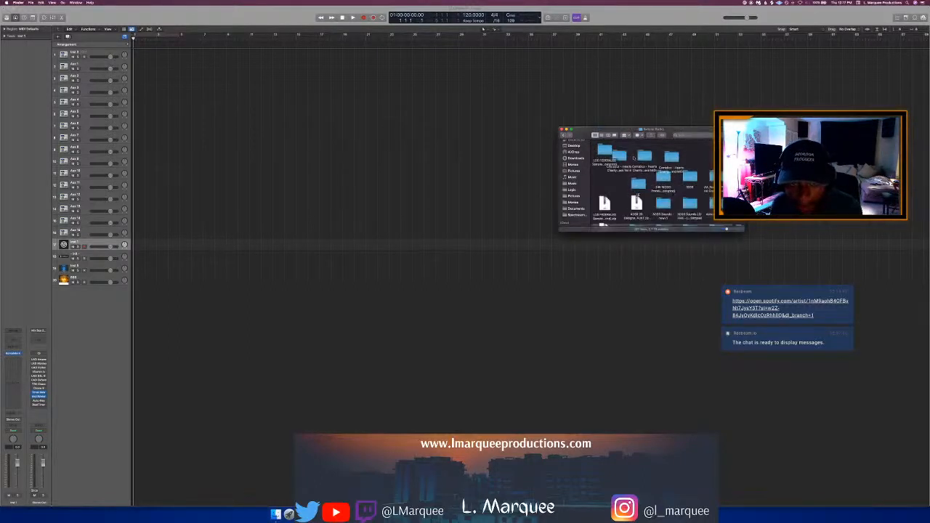
click(623, 154)
double_click(623, 154)
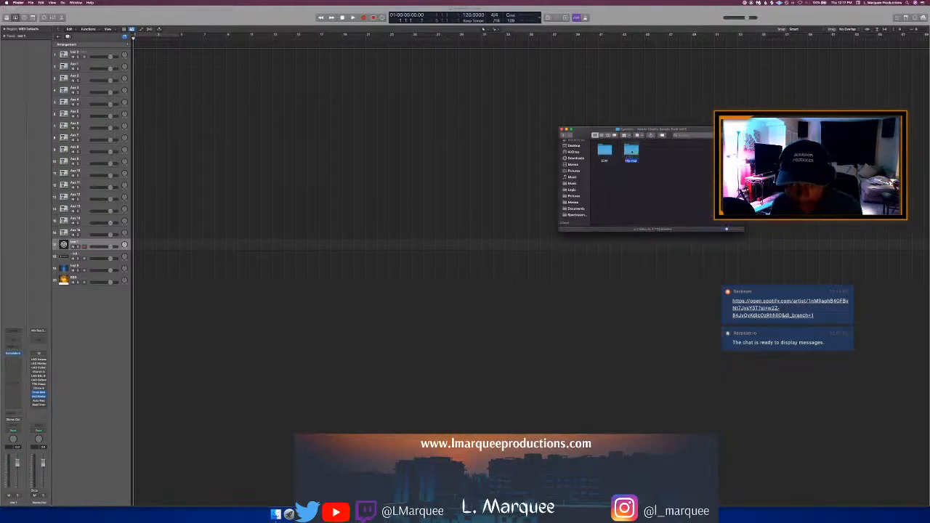
double_click(631, 153)
double_click(684, 151)
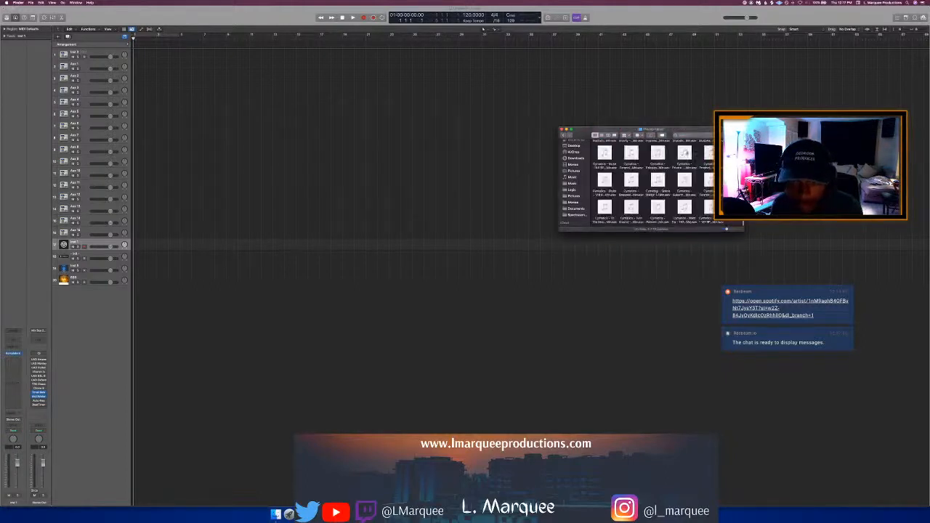
drag(684, 207, 134, 296)
click(210, 335)
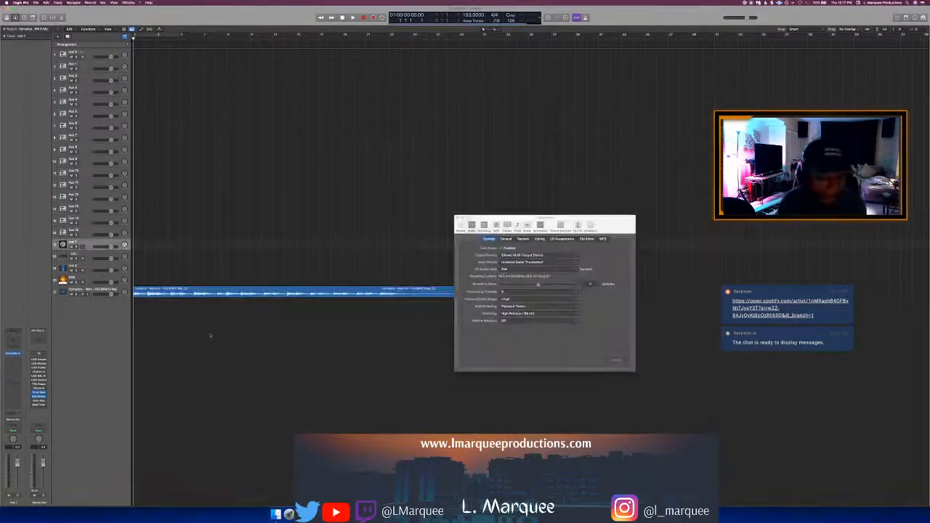
Step: Play the imported loop briefly from the start and open the Piano Roll editor
key(space)
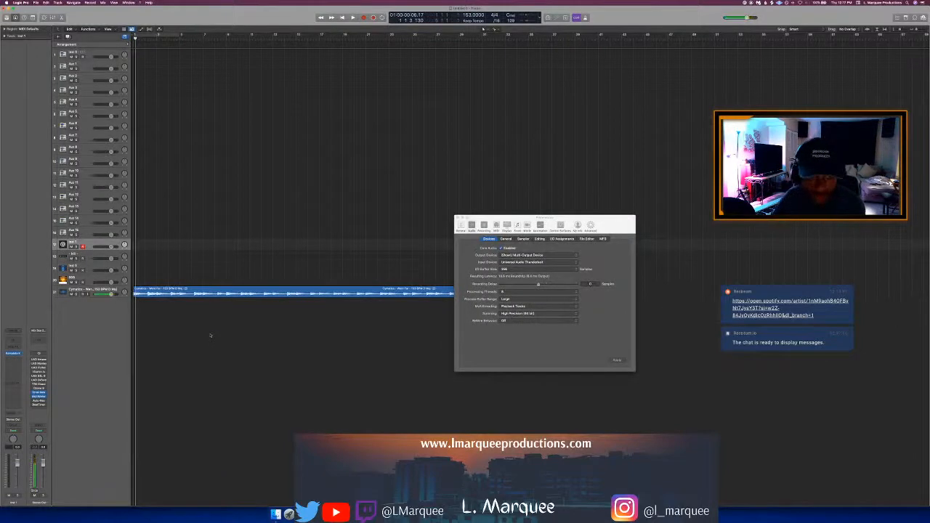
key(space)
key(p)
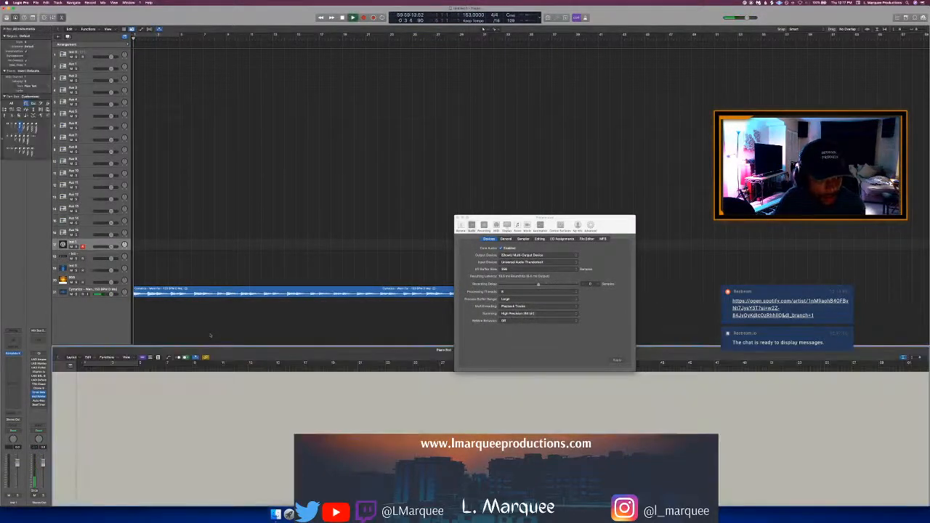
Step: Play the imported loop, move its track directly below the Aux tracks, and close the Preferences window
key(space)
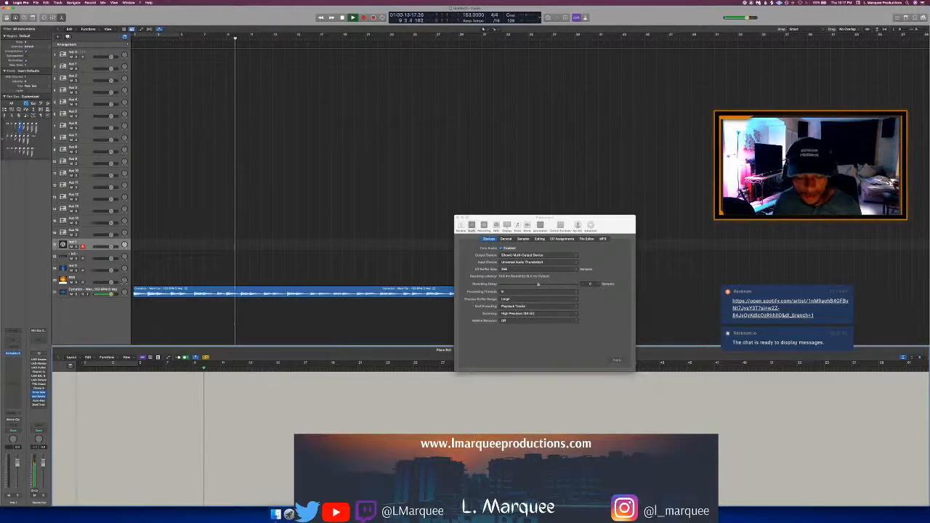
drag(87, 290, 89, 242)
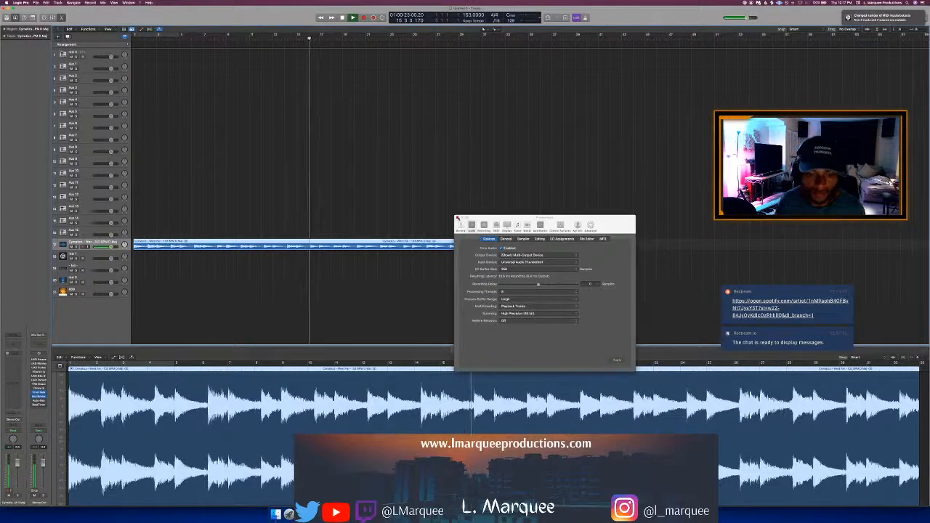
click(457, 218)
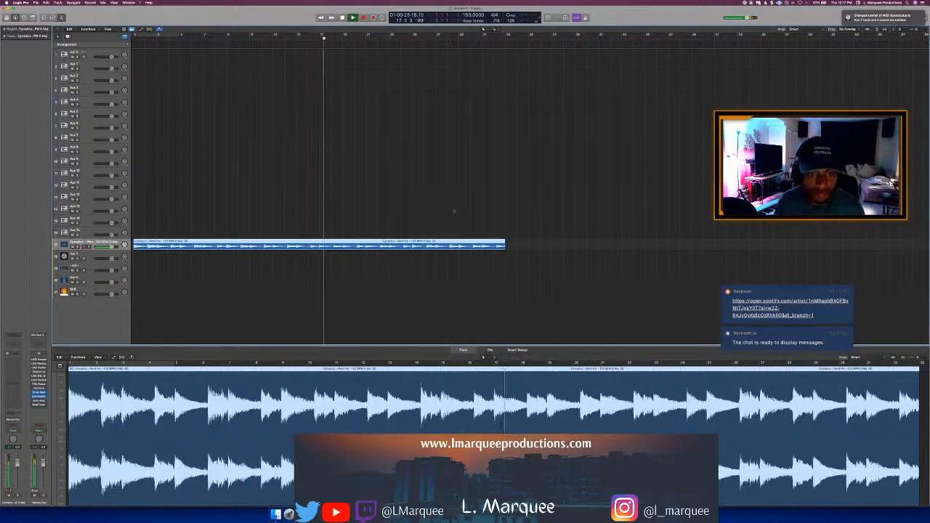
click(377, 292)
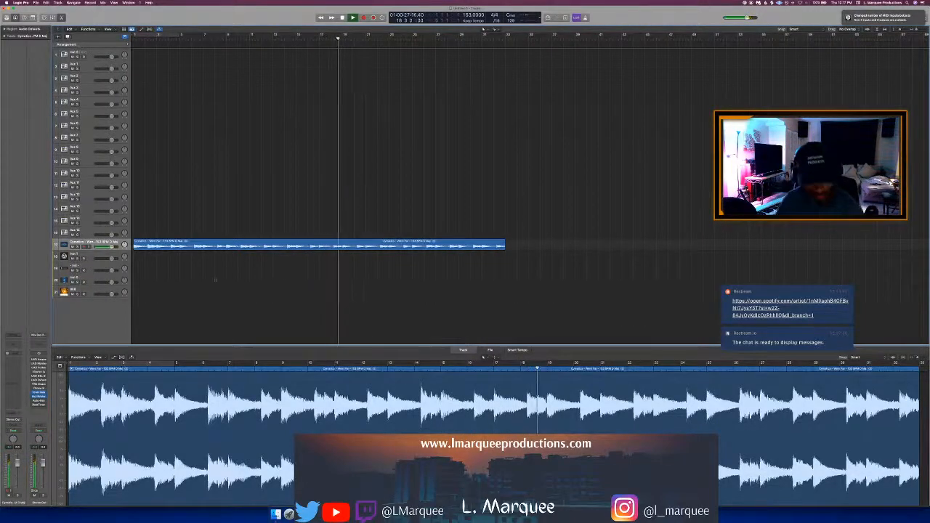
Step: Switch to Finder and open the Melody Loops - Stems and MIDI folder of the Cymatics Hearts Charity Hip Hop stems pack
key(super+f)
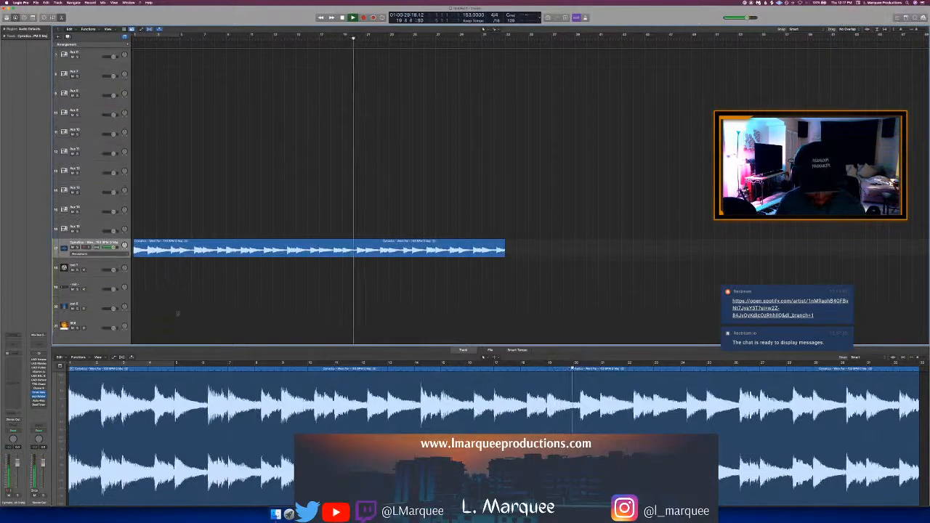
key(super+Up)
click(276, 512)
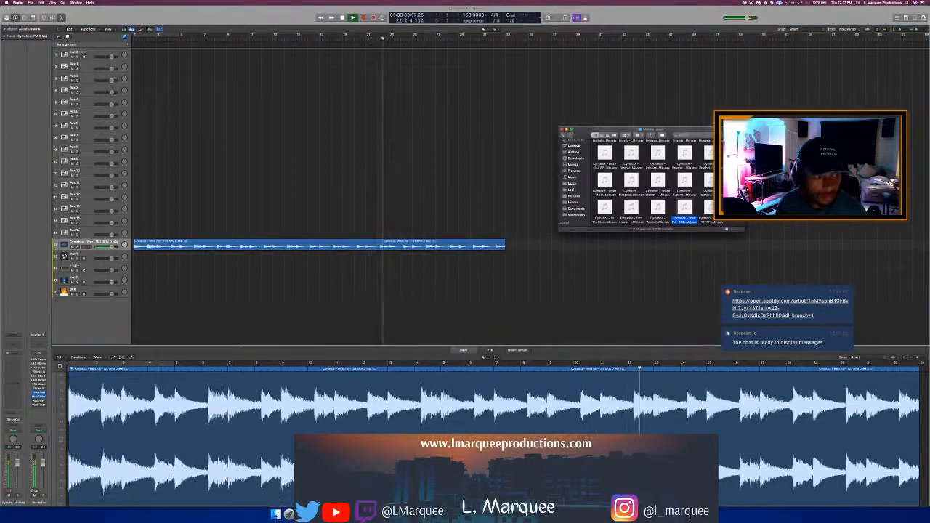
click(563, 135)
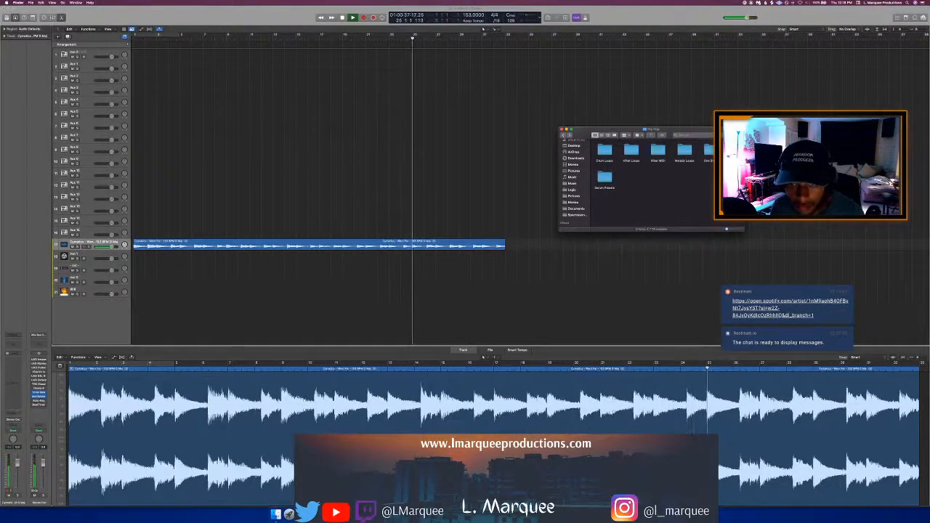
click(565, 135)
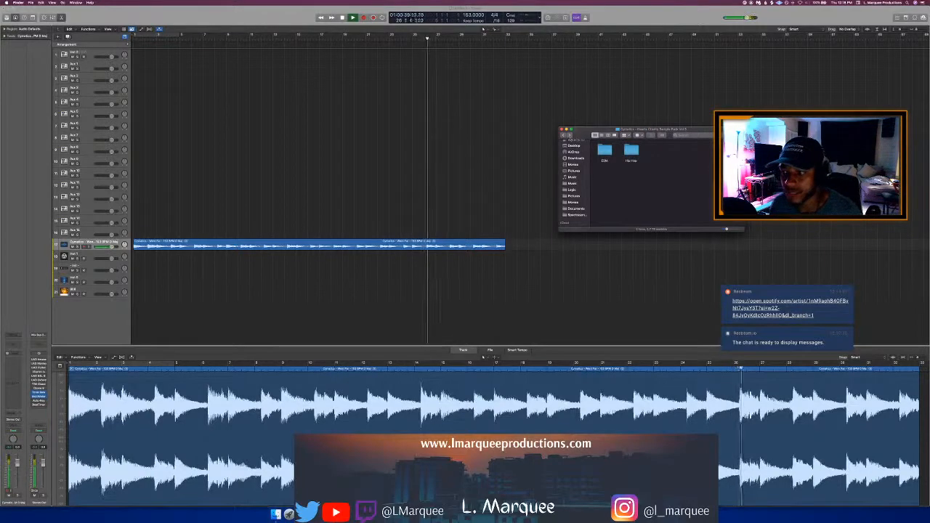
double_click(631, 153)
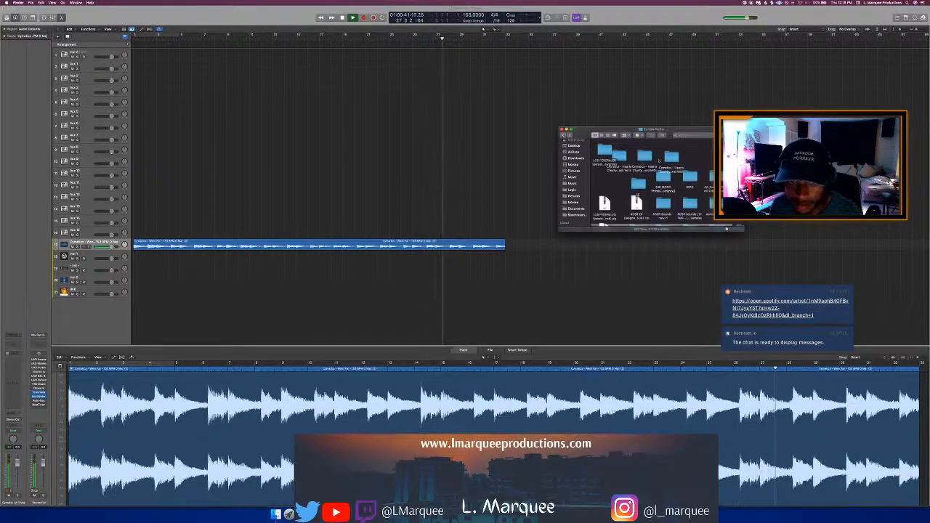
double_click(670, 159)
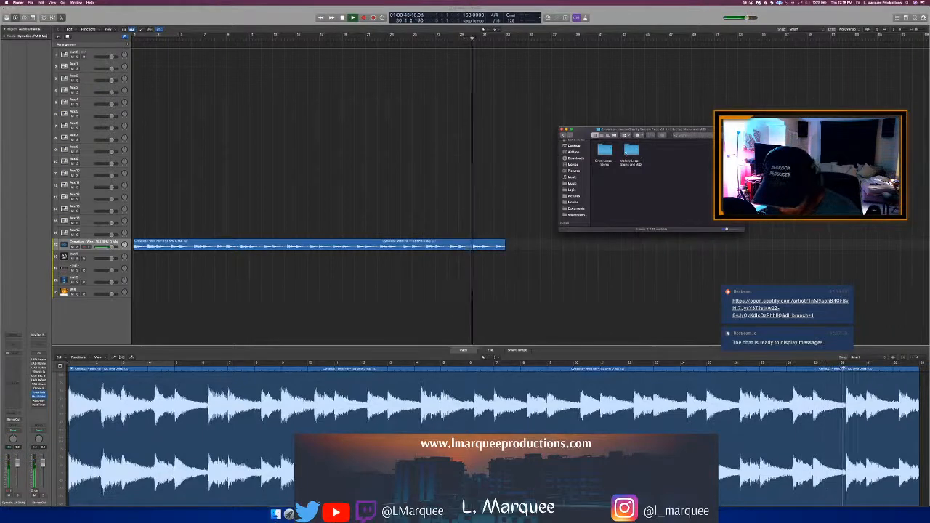
double_click(631, 153)
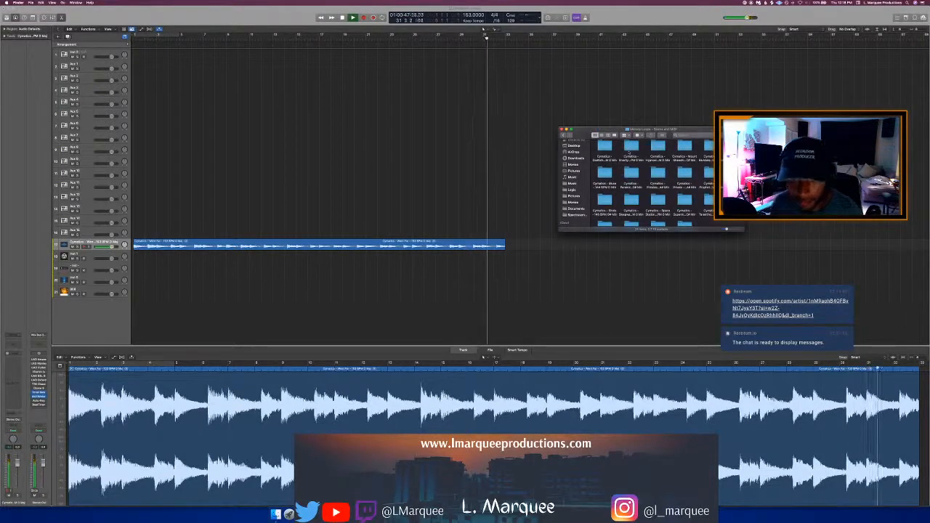
scroll(632, 153, down, 2)
scroll(640, 145, down, 1)
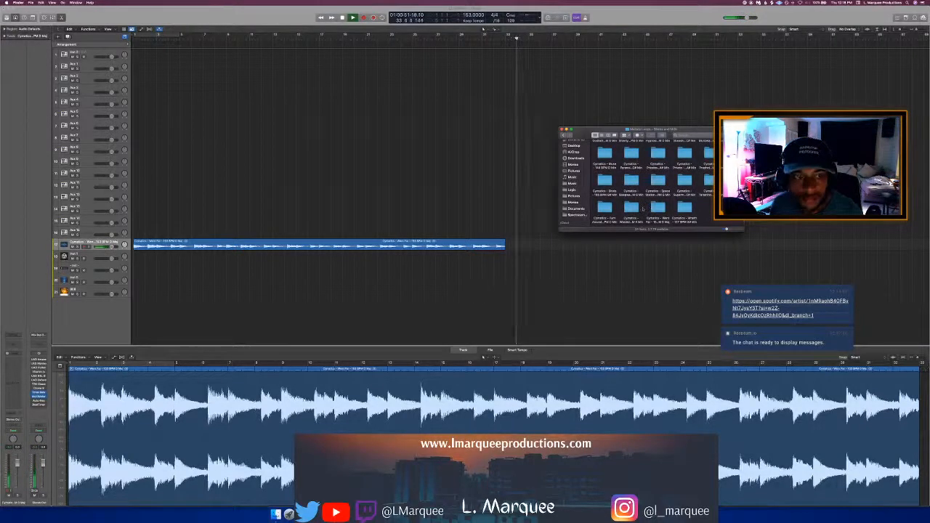
Step: Stop playback and import the 153 BPM Cymatics loop's folder at the project start, placing its bass, guitar and piano stems on new tracks
click(431, 183)
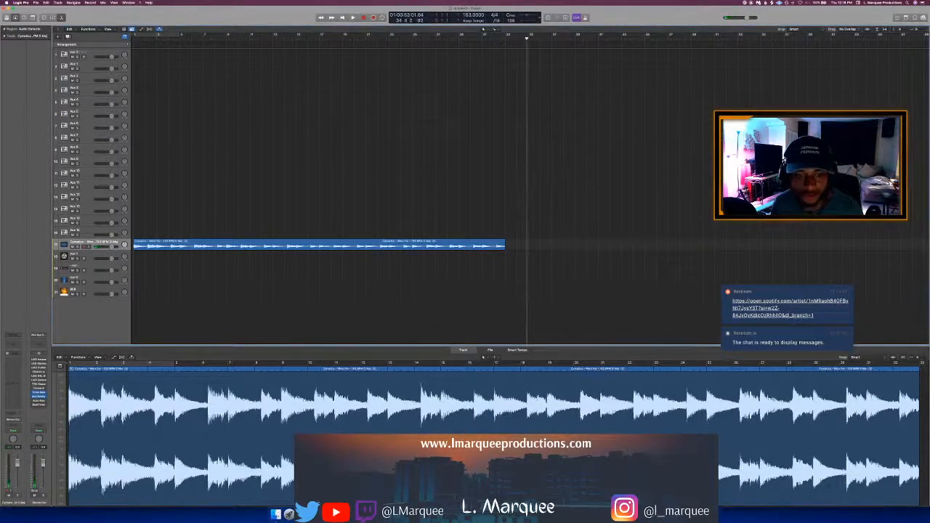
click(276, 512)
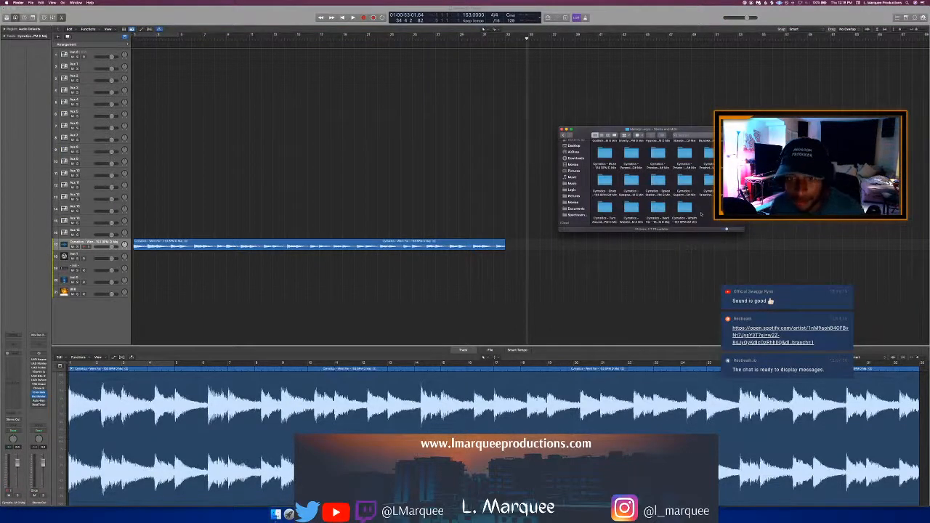
drag(657, 210, 133, 306)
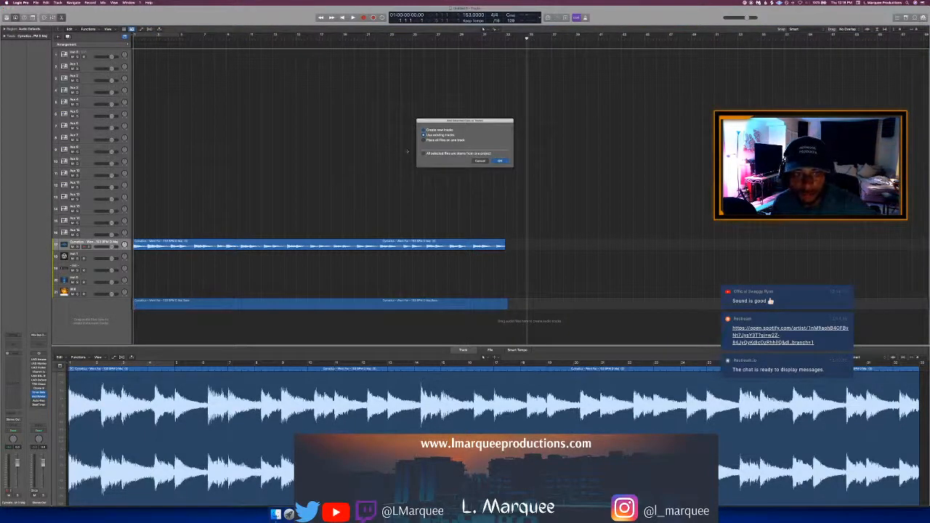
click(498, 160)
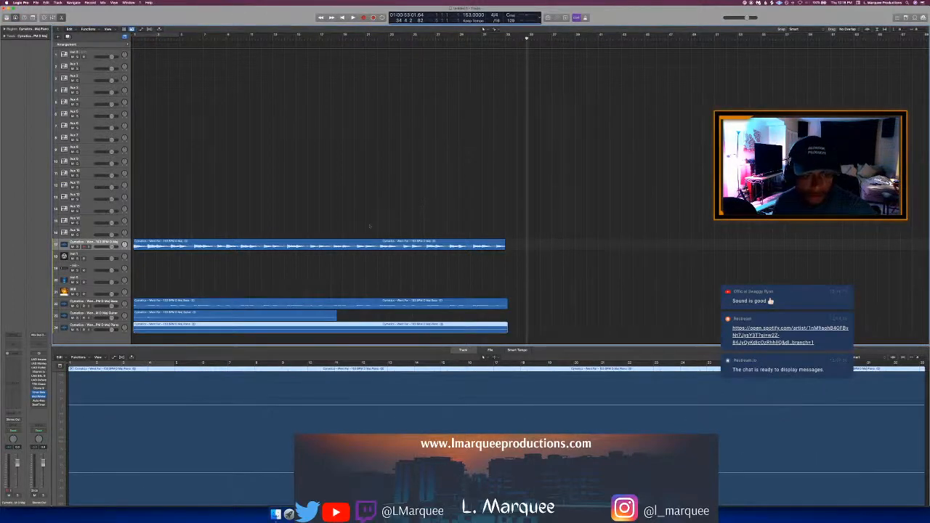
Step: Delete the original full-loop track together with its regions
right_click(98, 244)
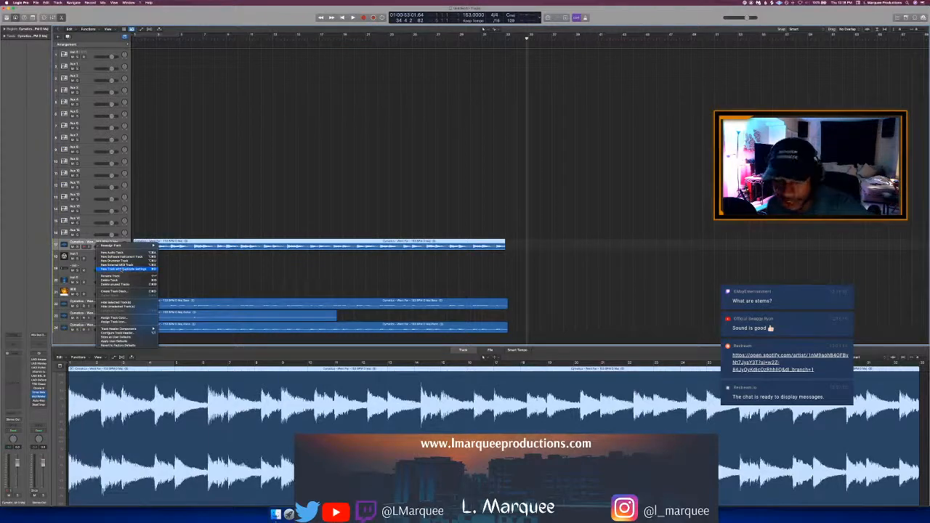
click(125, 281)
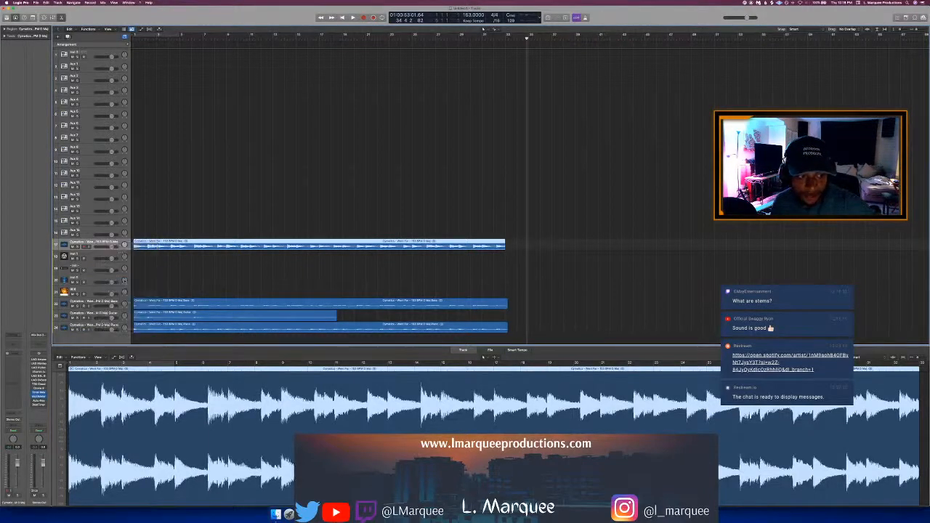
key(super+BackSpace)
key(Return)
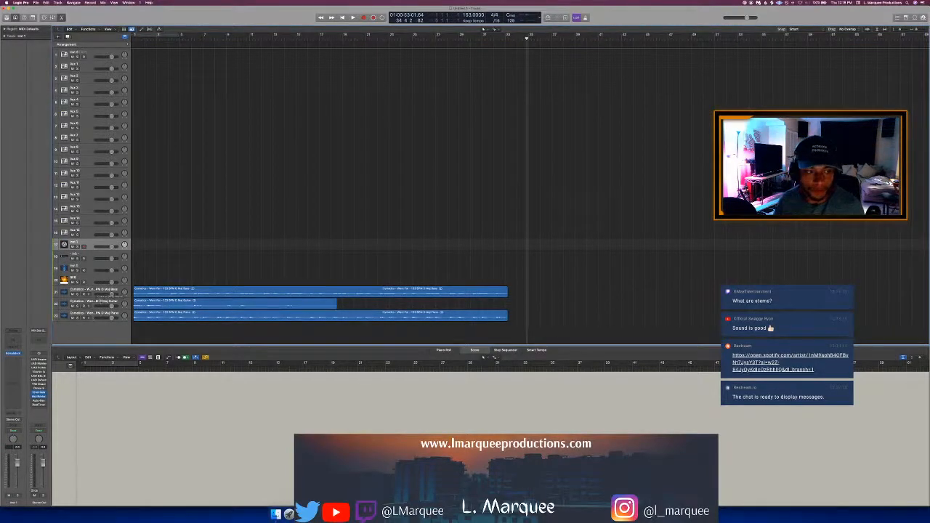
Step: Select the bass, guitar and piano stem tracks and move them directly below the Aux tracks
click(102, 291)
shift+click(97, 313)
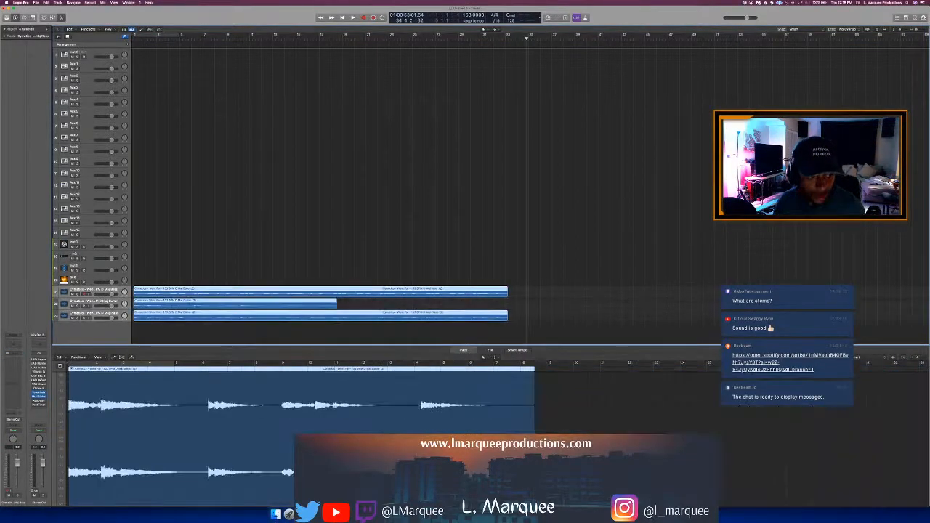
drag(95, 300, 101, 242)
click(182, 209)
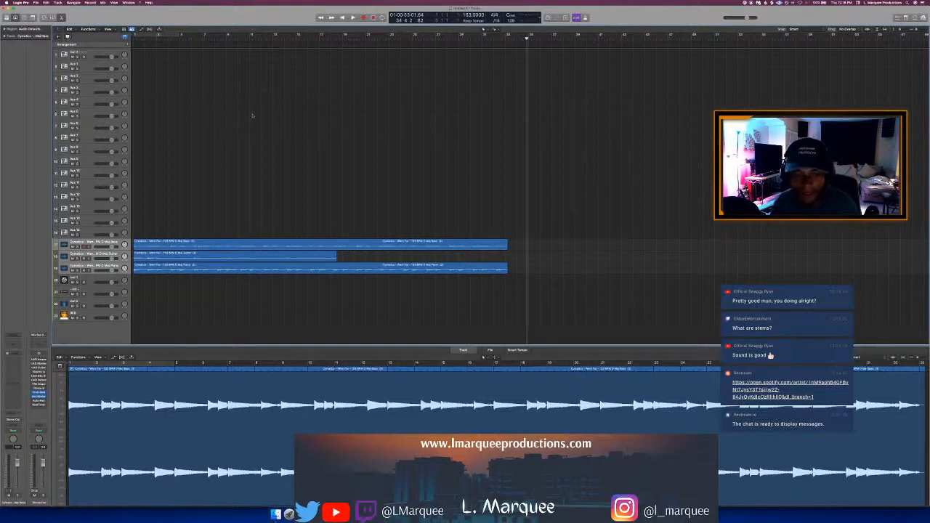
Step: Close the audio editor and move the playhead to bar 13
key(e)
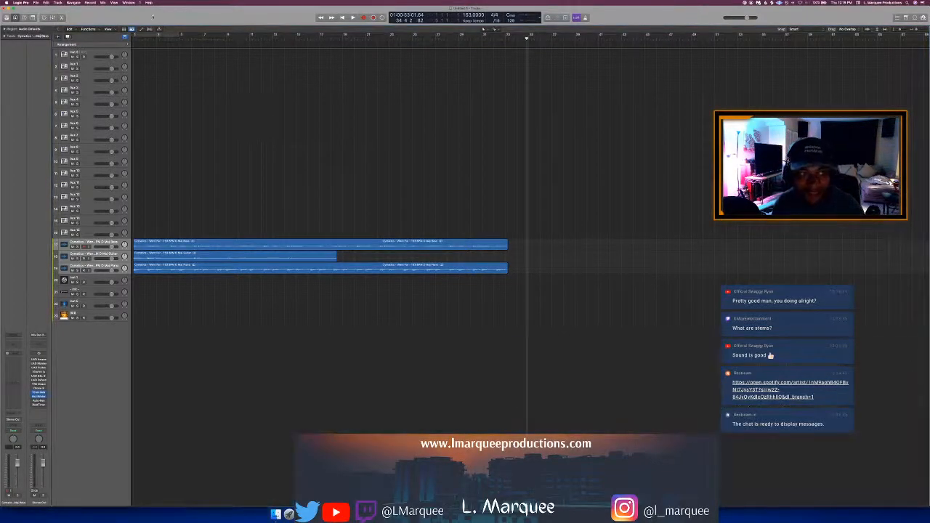
drag(135, 38, 273, 65)
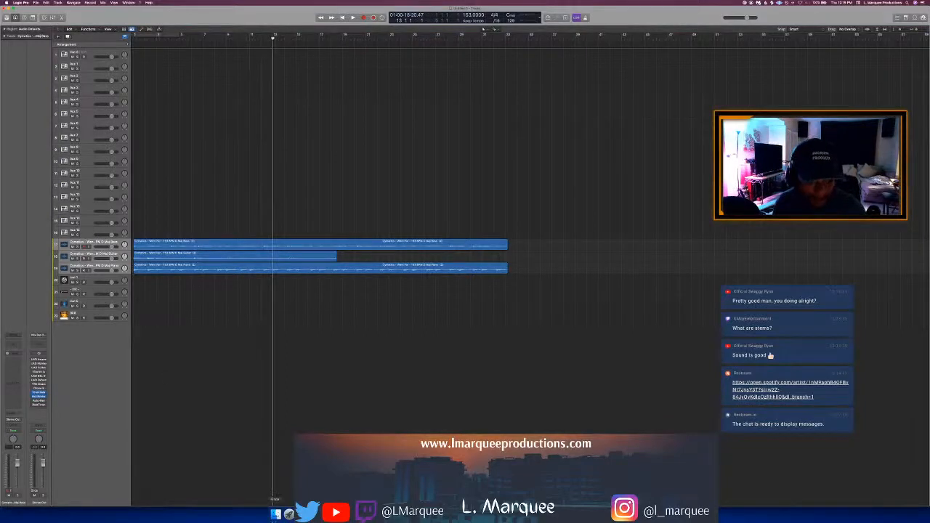
click(276, 513)
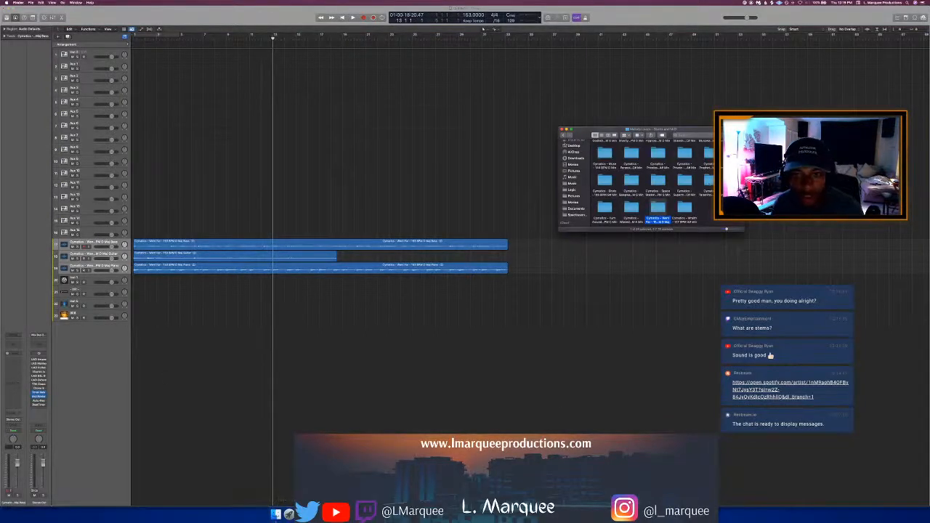
Step: Undo the move of the stem tracks and the deletion of the original loop track
click(424, 122)
key(super+z)
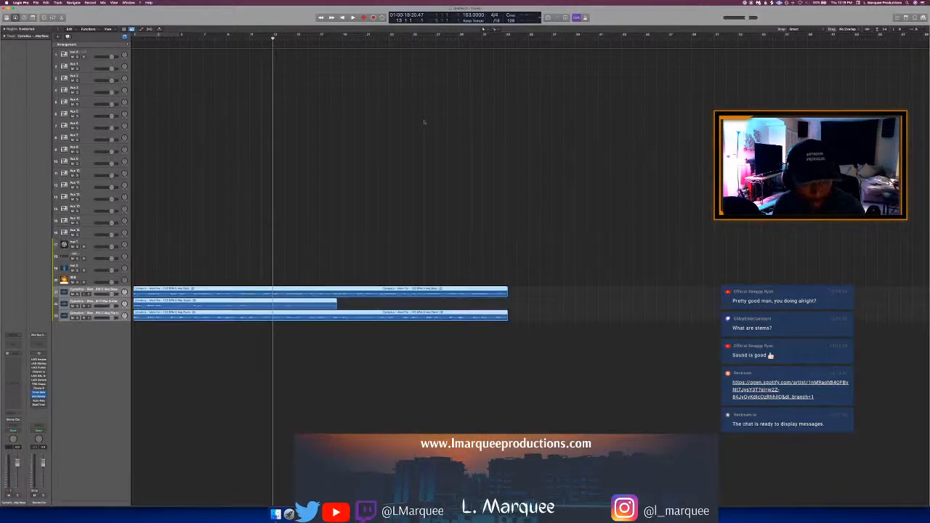
key(super+z)
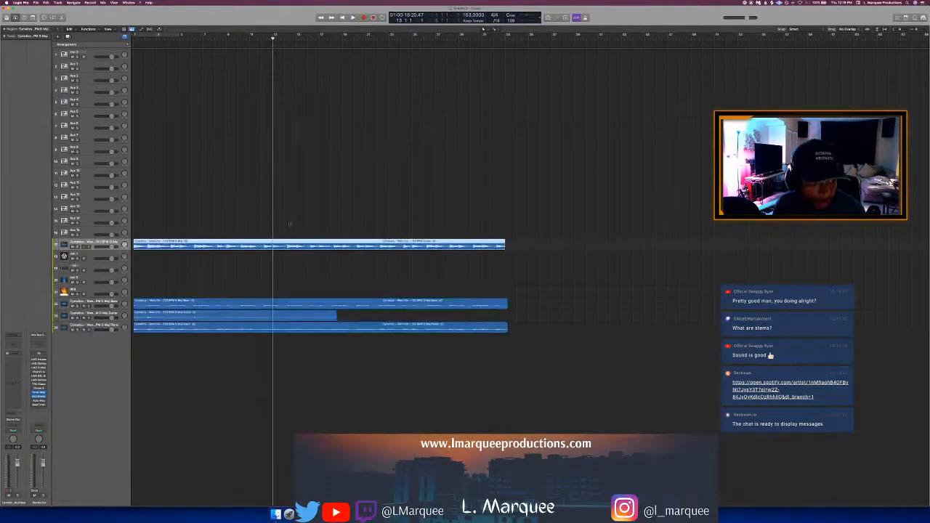
Step: Solo the original full-loop track, listen to it from bar 13, and turn the solo off again after stopping playback
key(s)
key(space)
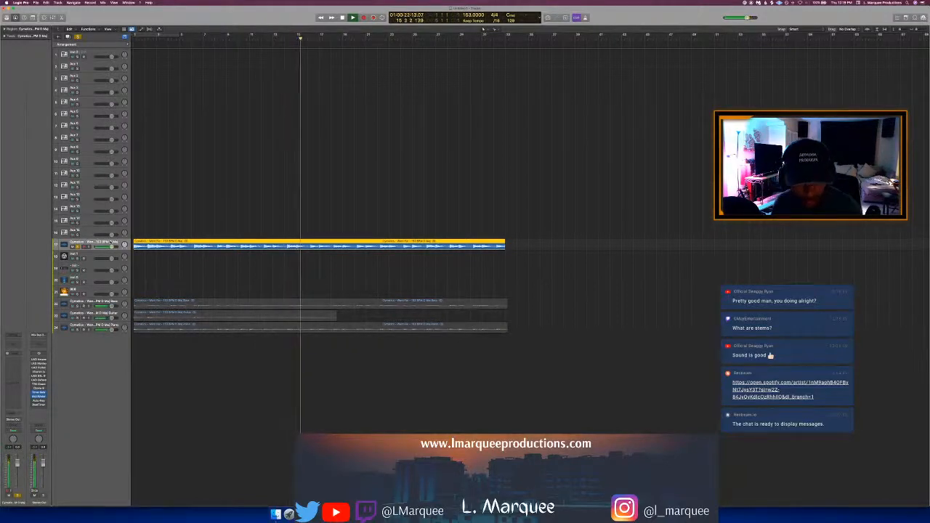
click(274, 264)
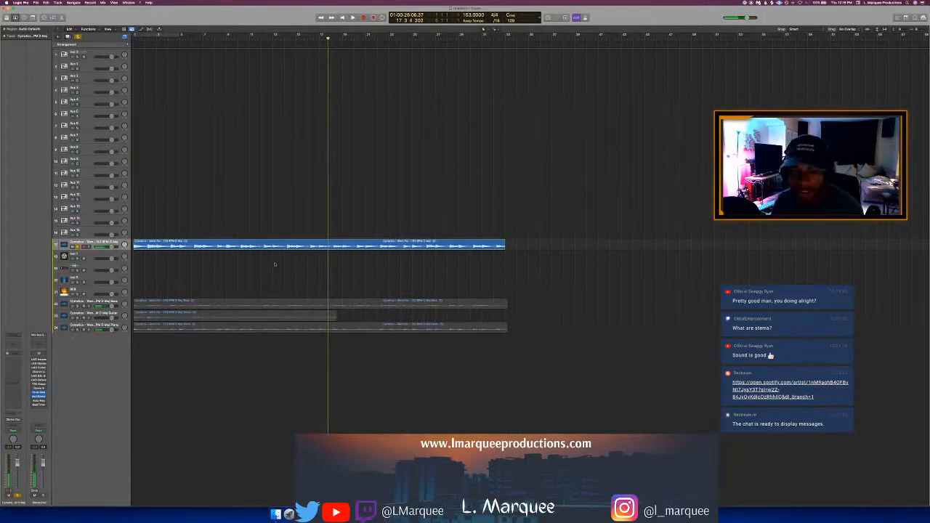
key(s)
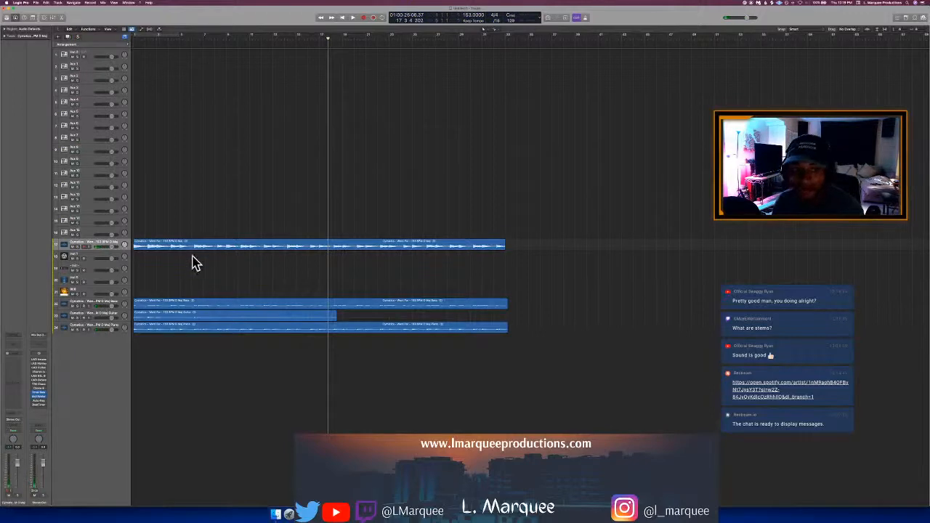
Step: Delete the original full-loop track and its regions, keeping only the separate stem tracks
right_click(109, 245)
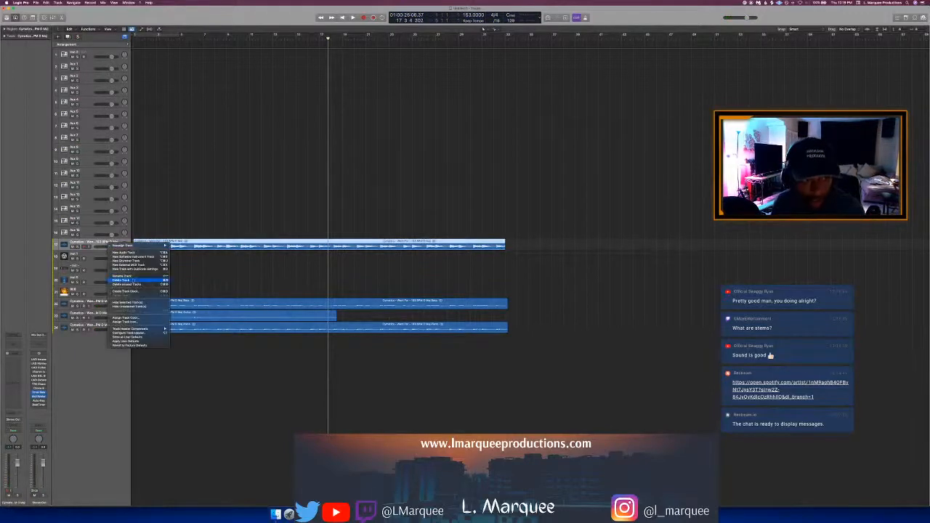
click(127, 281)
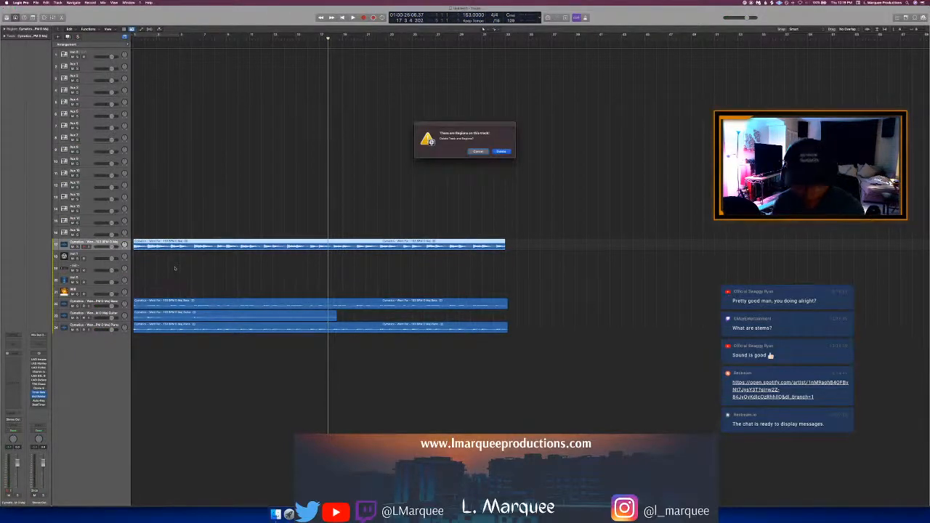
key(Return)
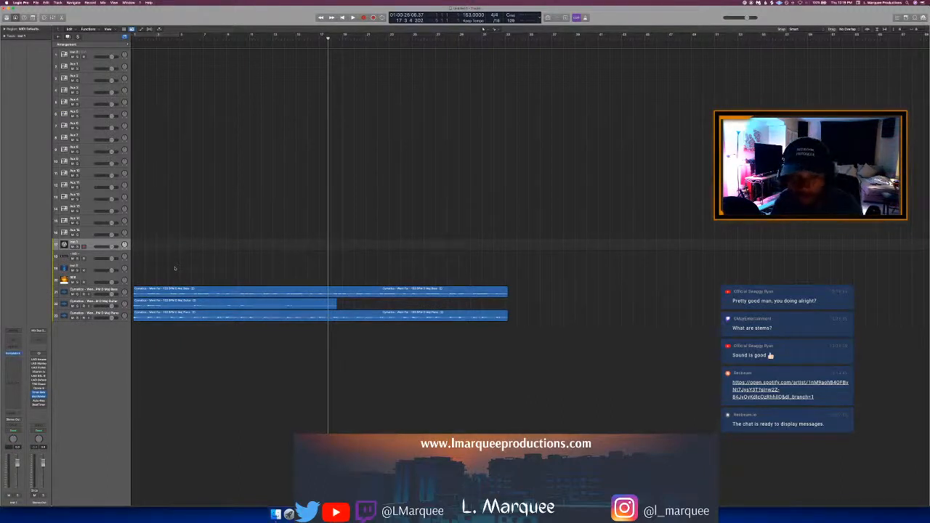
Step: Return to the project start, select the bass stem track and play the stems
key(Return)
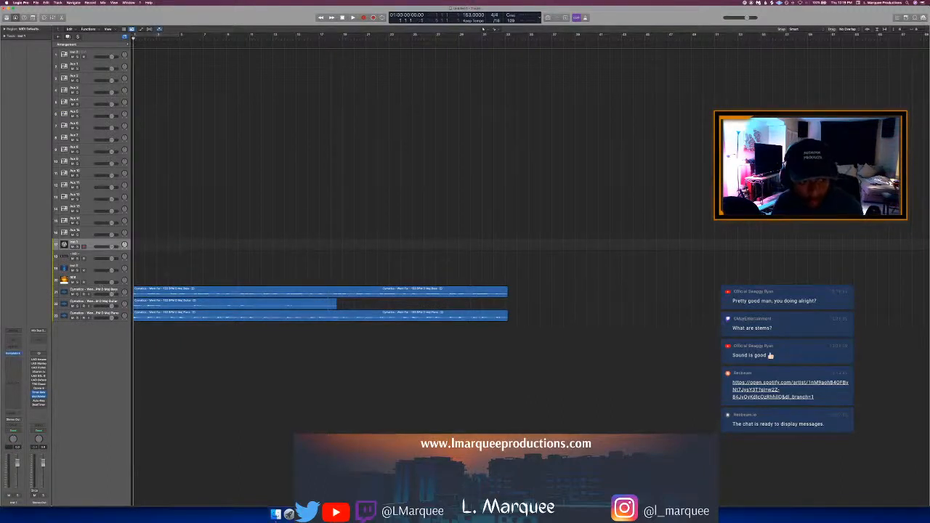
click(116, 295)
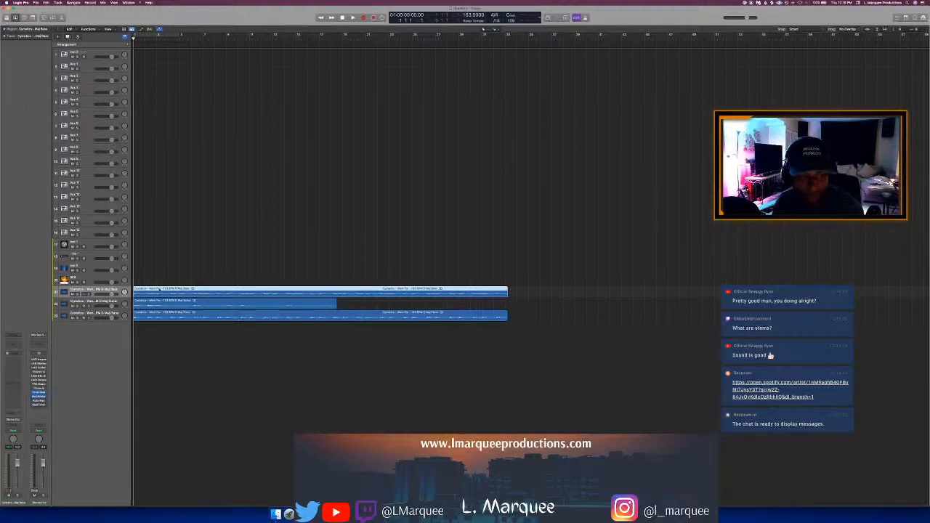
key(space)
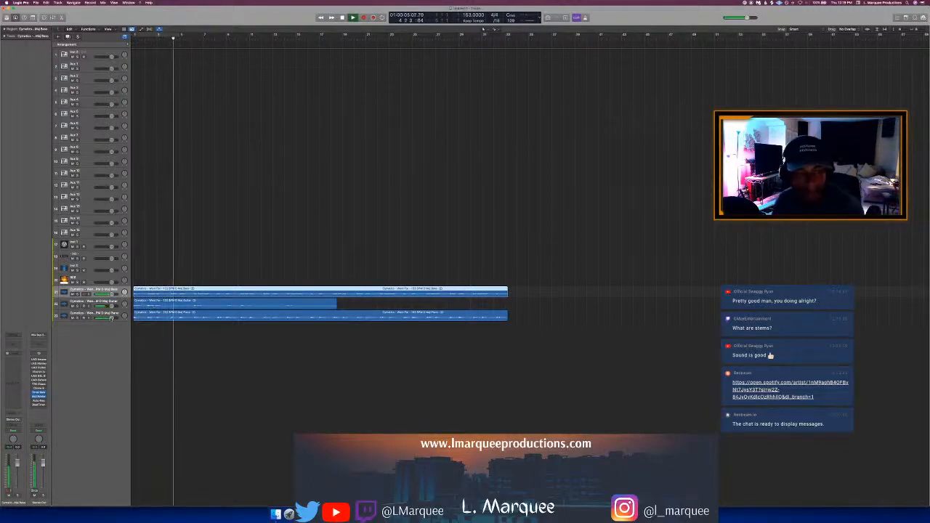
Step: Solo the piano stem track during playback and try an EVOC 20 Filterbank effect on it
click(109, 313)
key(s)
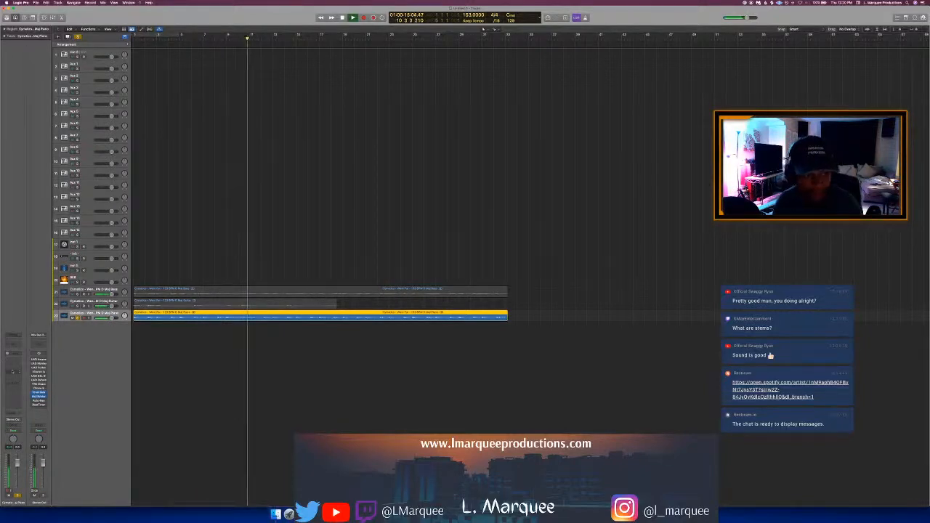
click(12, 372)
mouse_move(23, 430)
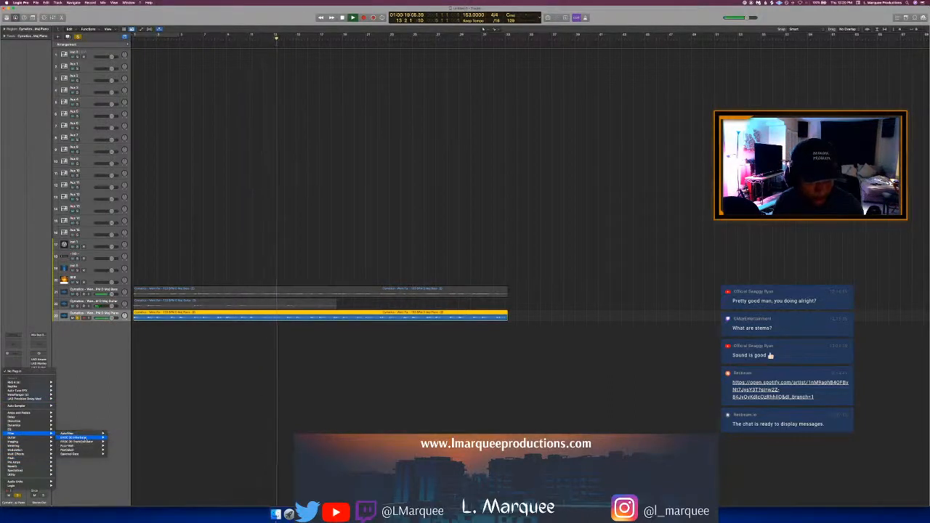
click(73, 436)
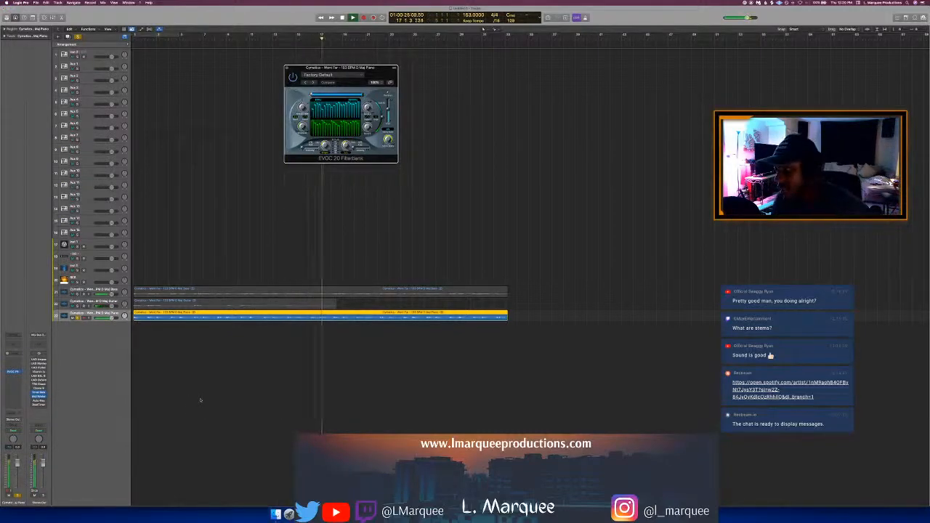
Step: Listen to the filtered piano among all stems, view its region in the audio editor, and stop playback
key(super+a)
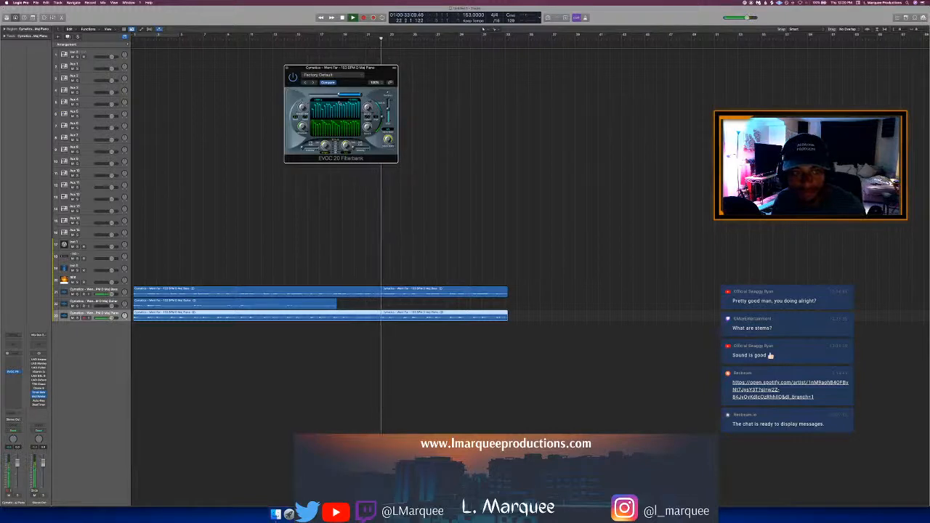
key(b)
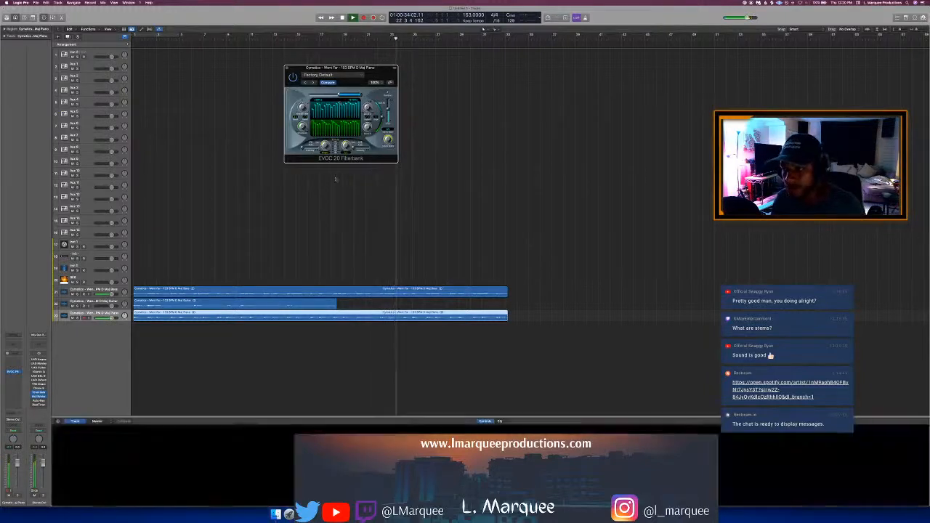
click(335, 179)
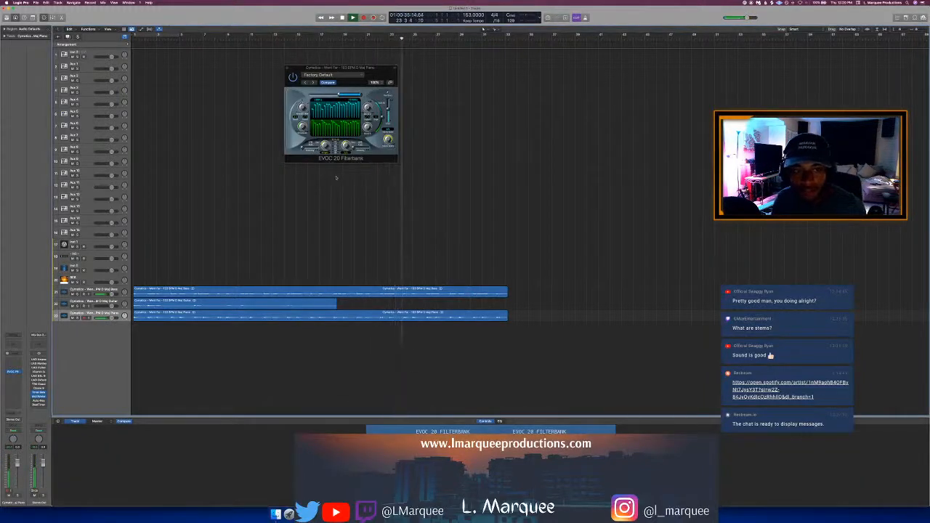
key(e)
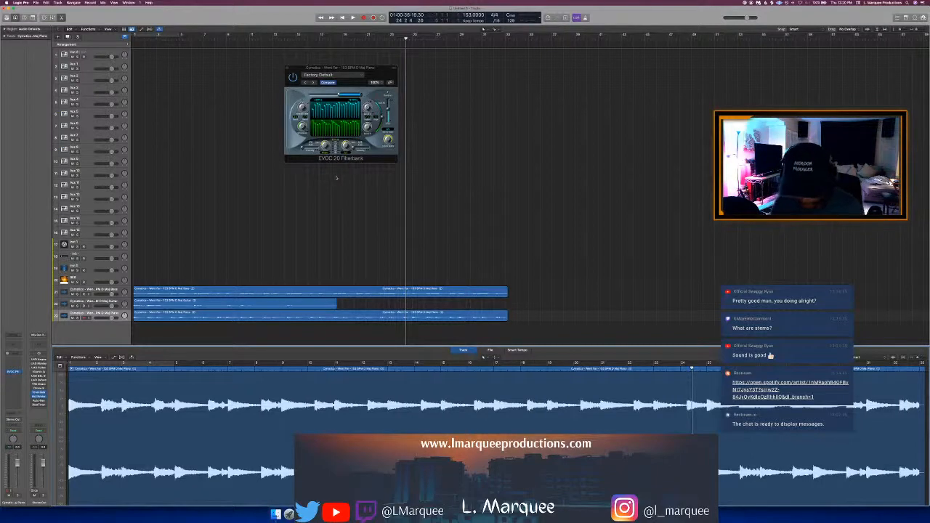
key(space)
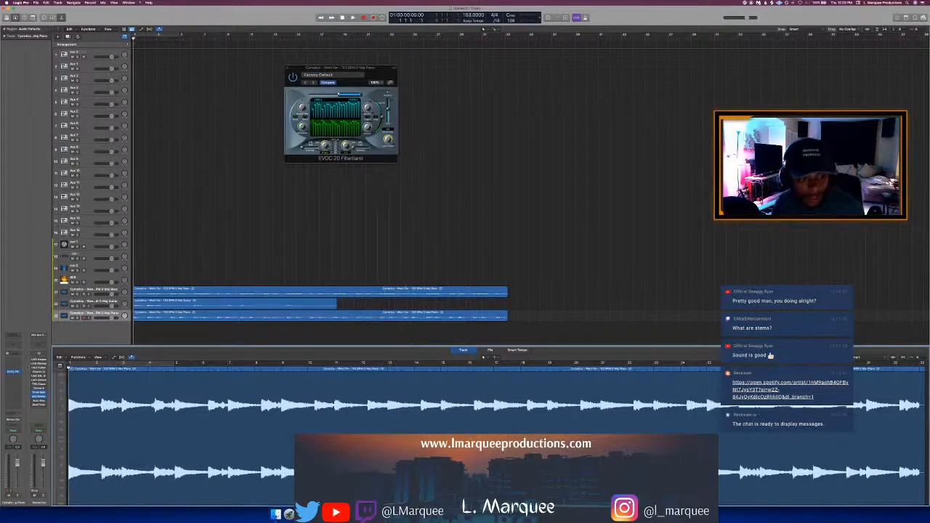
Step: Remove the EVOC 20 Filterbank from the piano stem track and close the audio editor
click(13, 372)
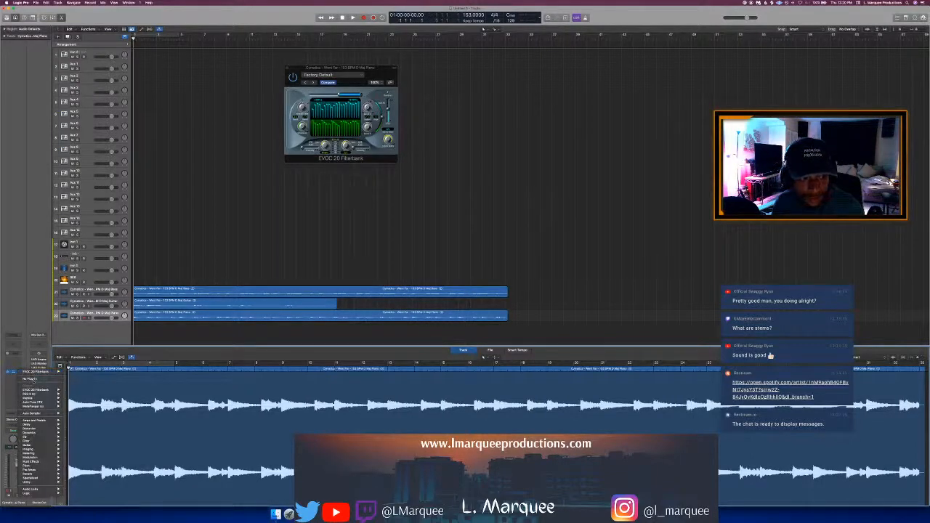
click(29, 379)
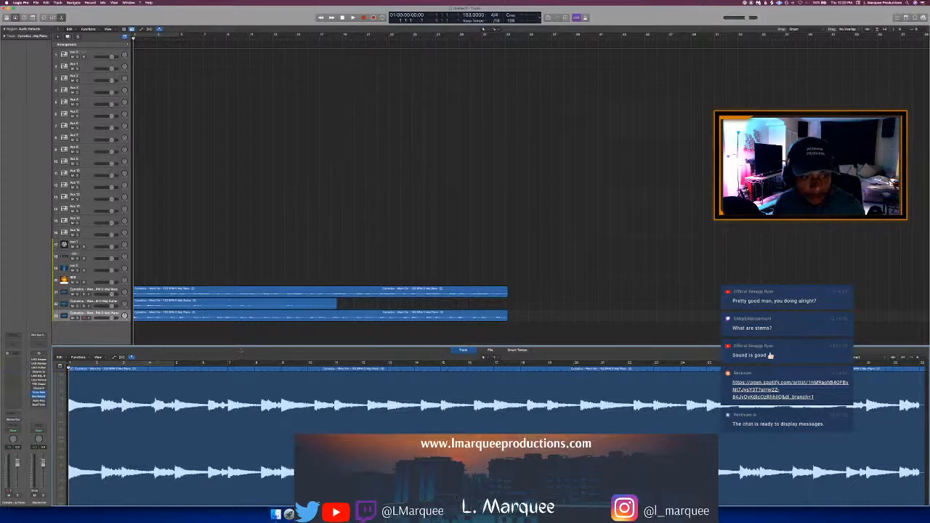
key(e)
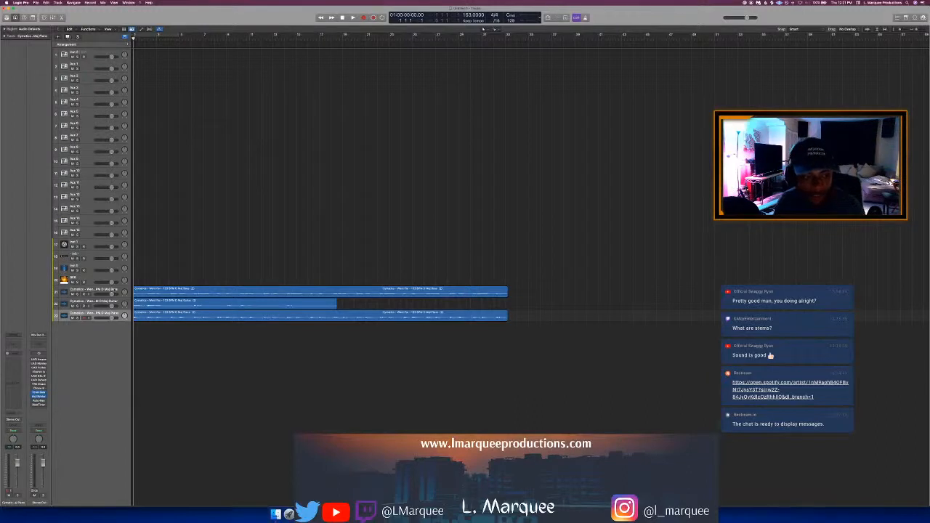
Step: Move the three stem tracks directly below the last Aux track, and cycle playback from bar 1 to bar 9
shift+click(114, 291)
drag(114, 290, 143, 246)
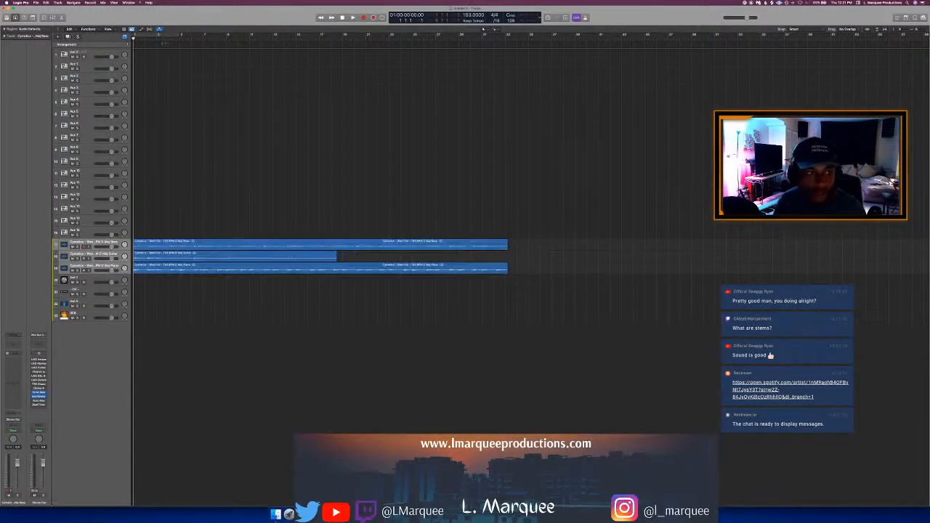
drag(135, 35, 224, 85)
key(space)
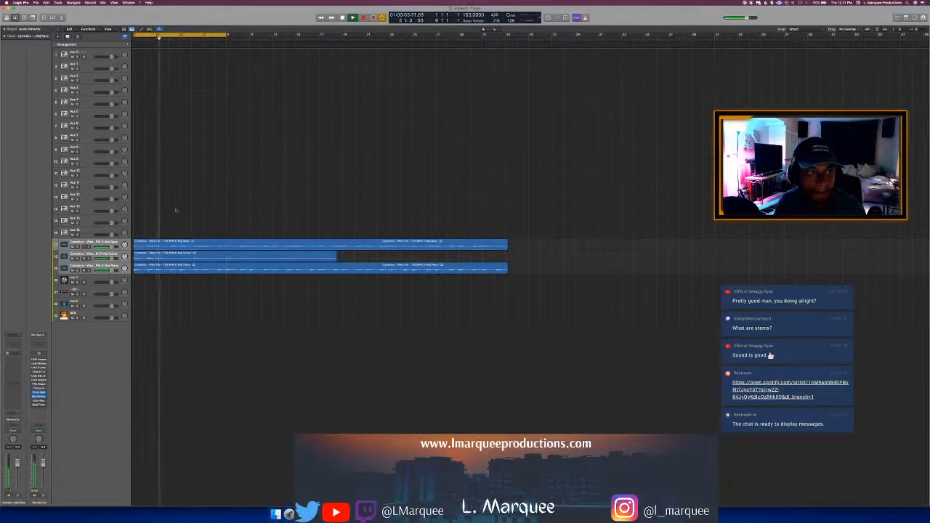
Step: Select the regions of all three stem tracks and try transposing them together in the region parameters
click(95, 242)
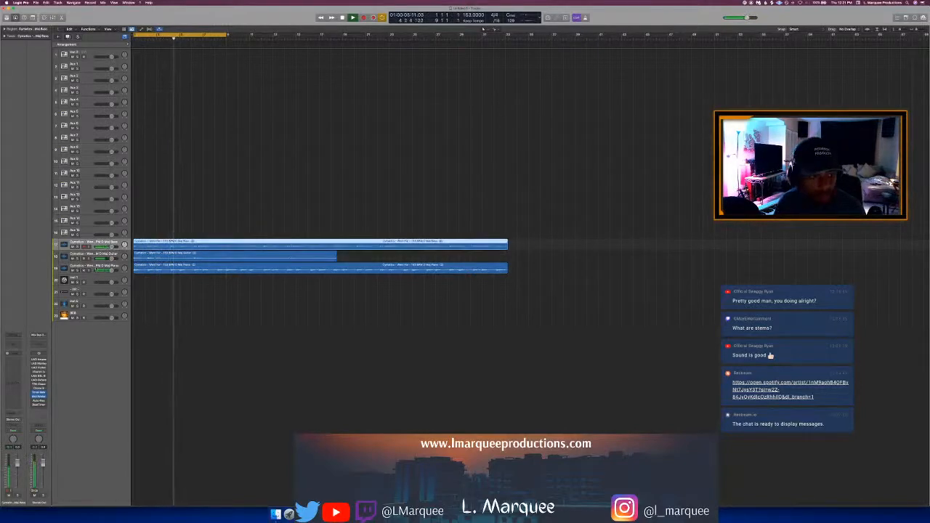
shift+click(97, 267)
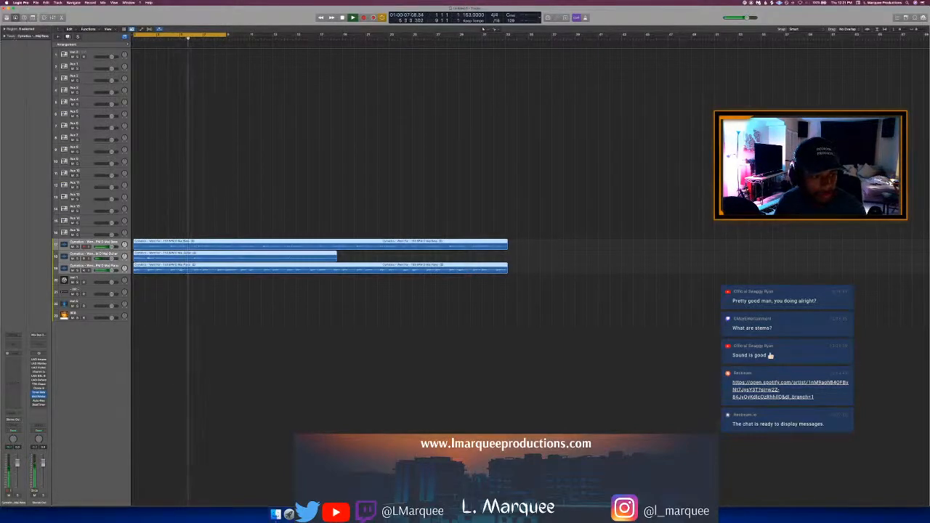
click(5, 29)
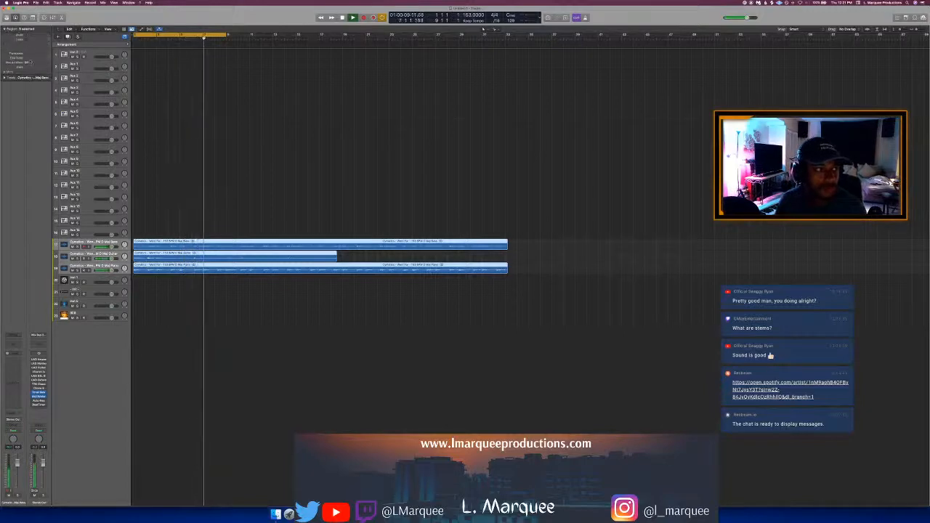
drag(32, 54, 33, 51)
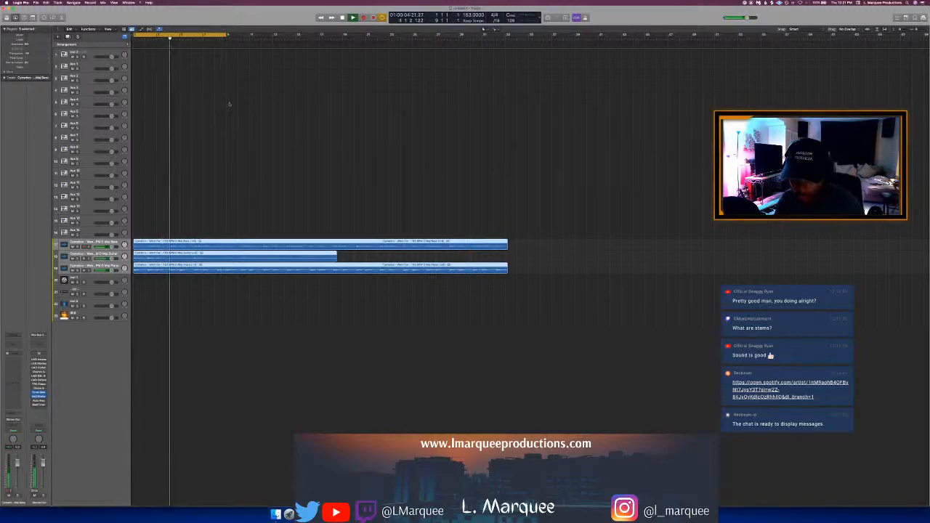
Step: Stop playback, undo the last transposition of the stem regions, and play the cycle again
key(space)
key(super+z)
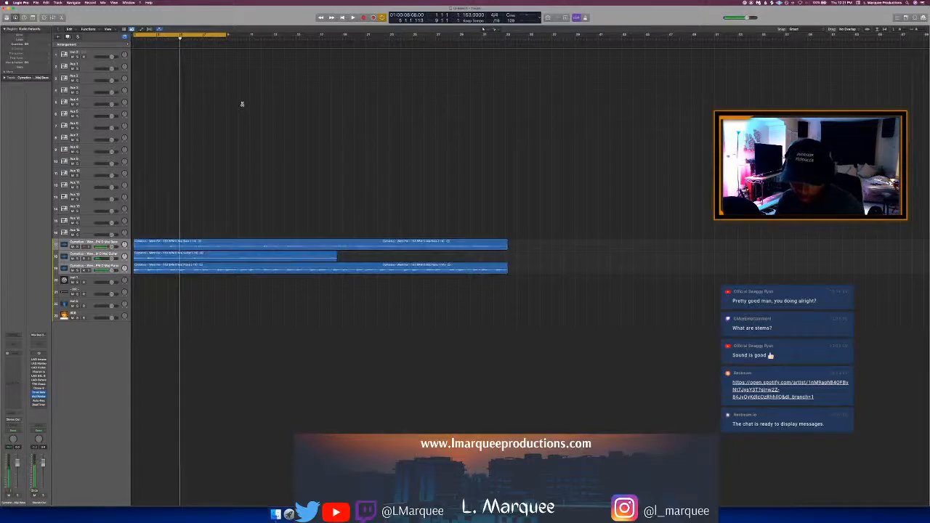
key(space)
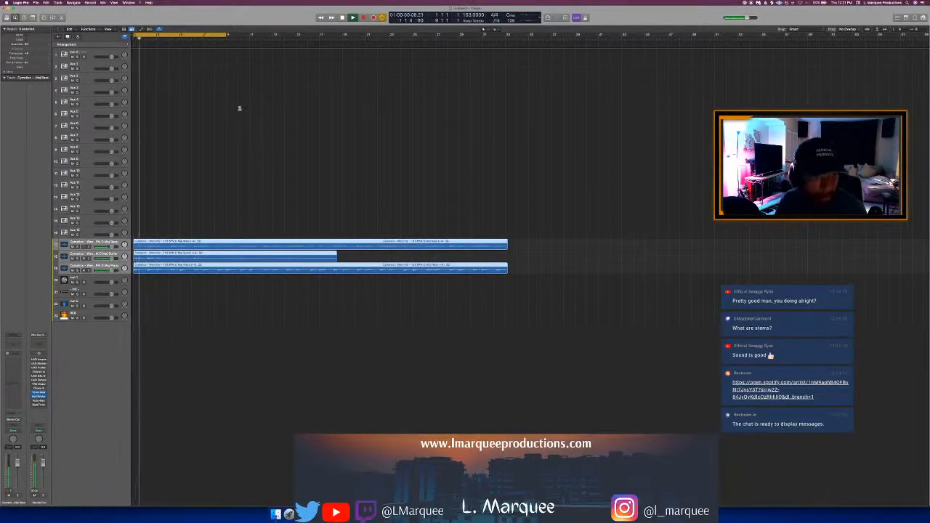
Step: Enable Flex in Polyphonic mode on the three stem tracks, and play them at a project tempo of 158 BPM
key(super+f)
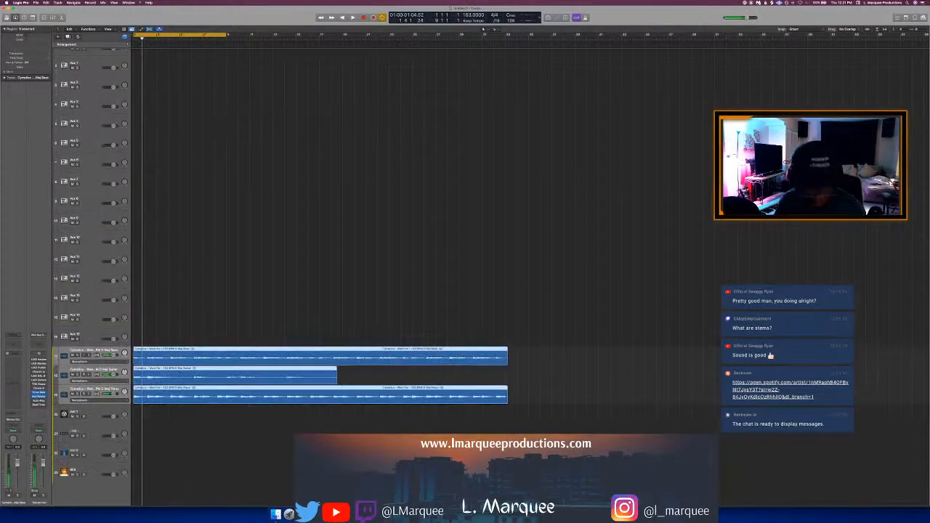
click(97, 355)
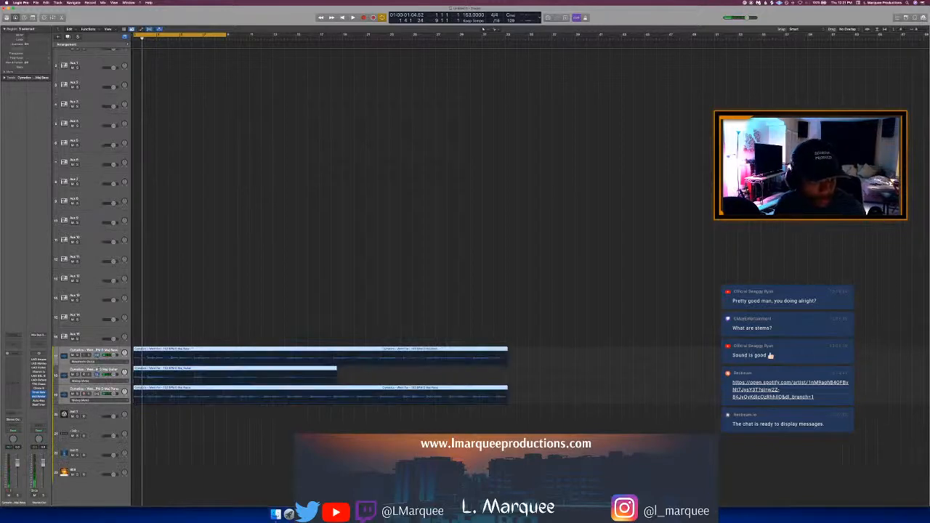
click(97, 362)
click(105, 377)
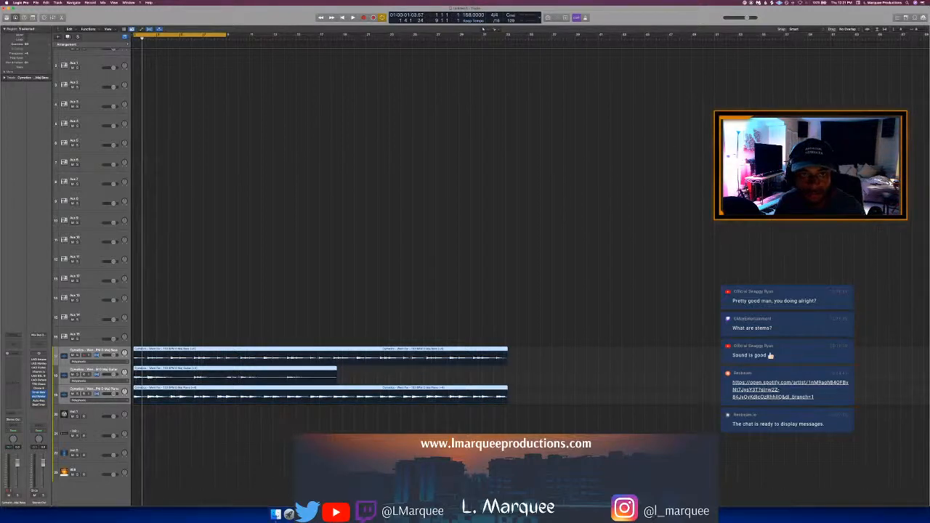
key(space)
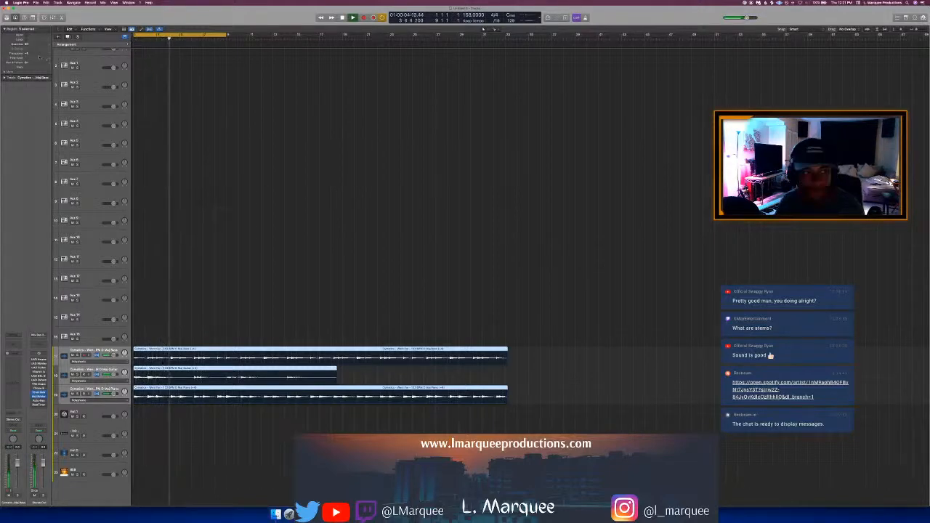
key(space)
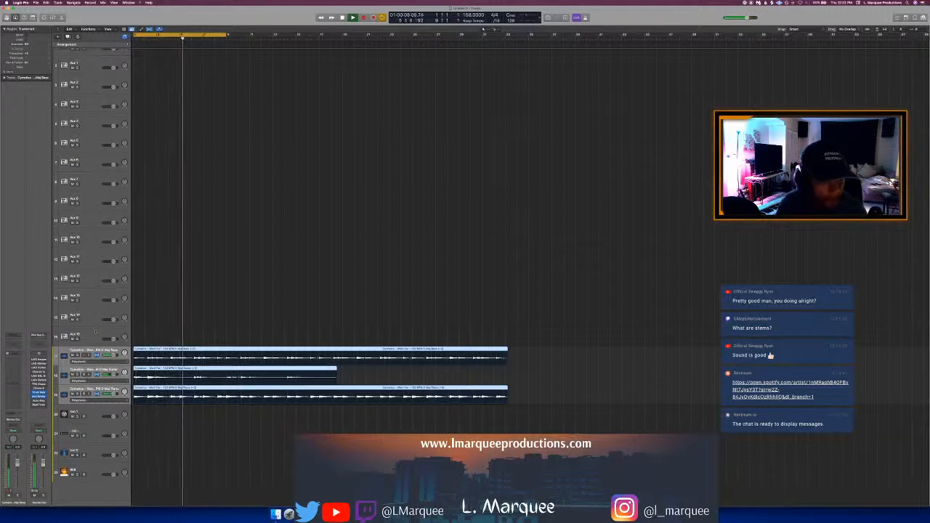
Step: Create one new audio track and move it to the end of the track list
click(218, 337)
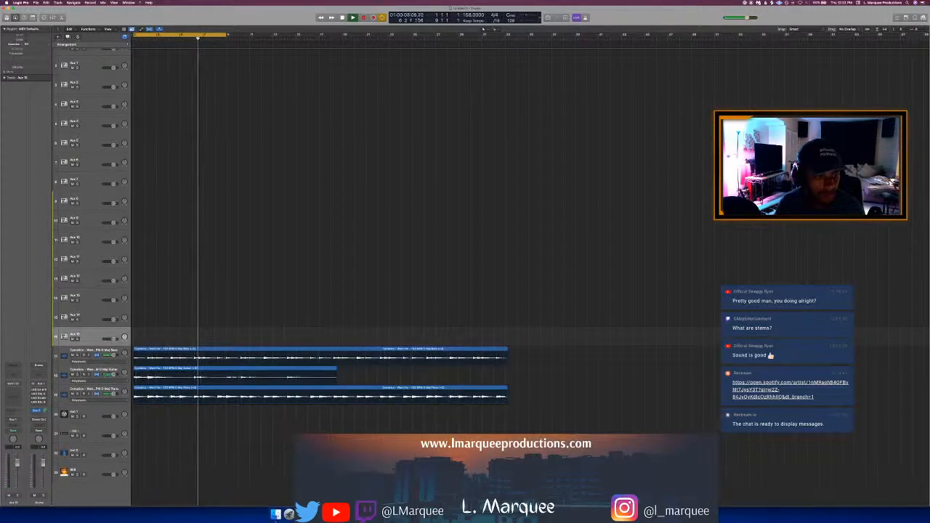
key(alt+super+n)
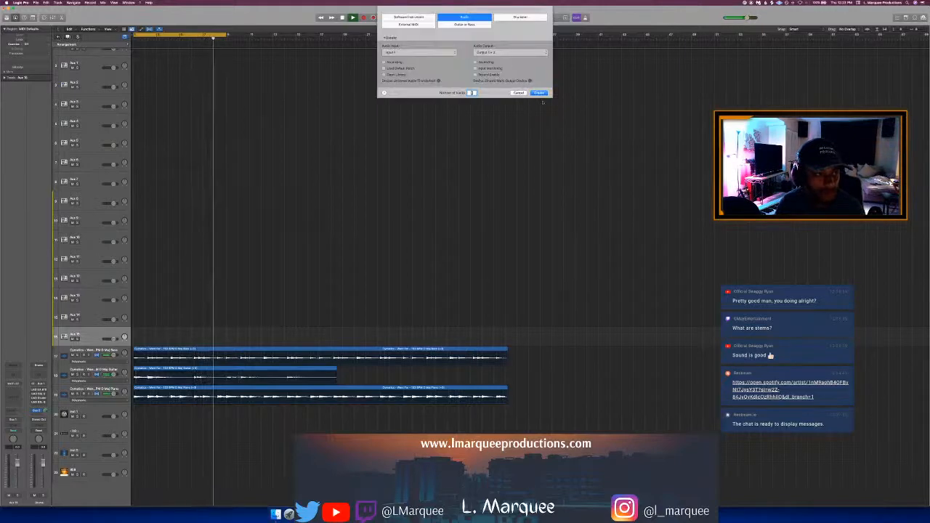
click(539, 93)
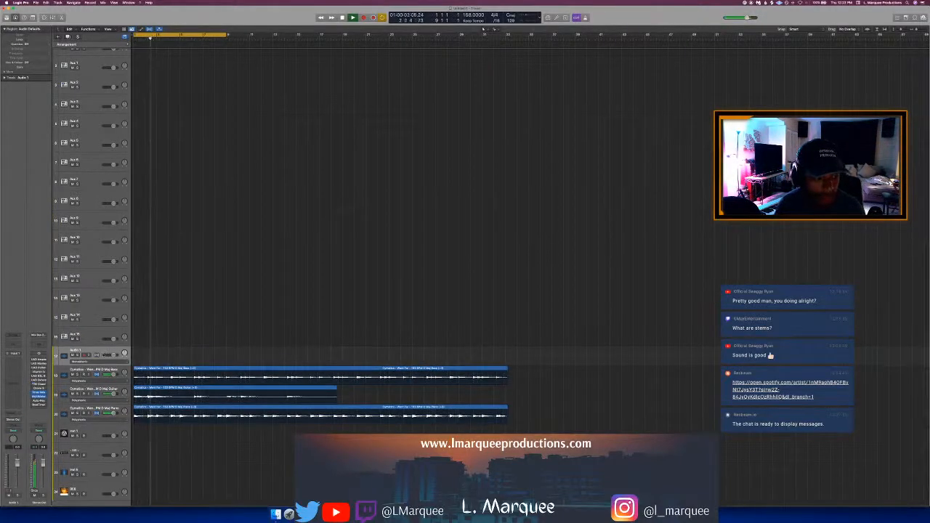
key(super+BackSpace)
drag(153, 443, 153, 444)
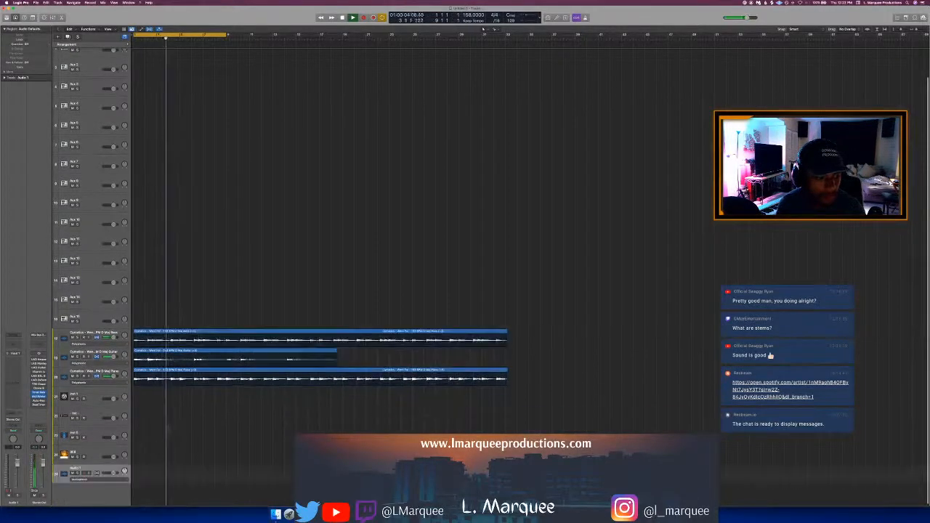
Step: Select the first instrument track, open its Maschine 2 plug-in, and move the plug-in window aside to make room
scroll(173, 175, up, 1)
scroll(173, 175, up, 3)
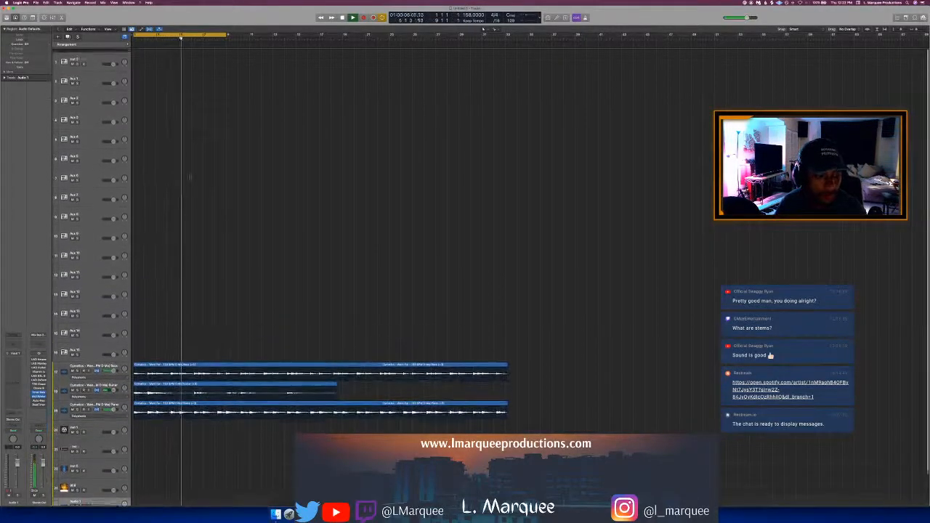
click(85, 56)
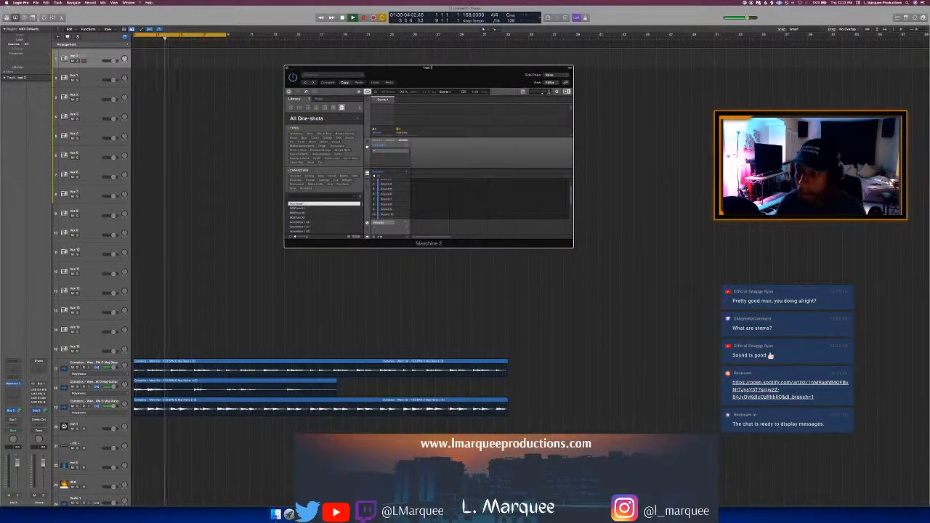
key(ctrl+Up)
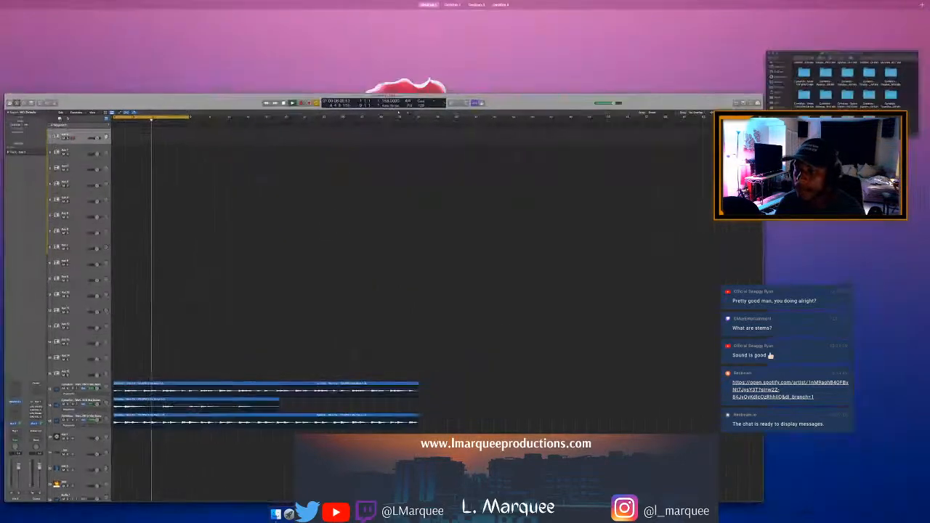
click(398, 112)
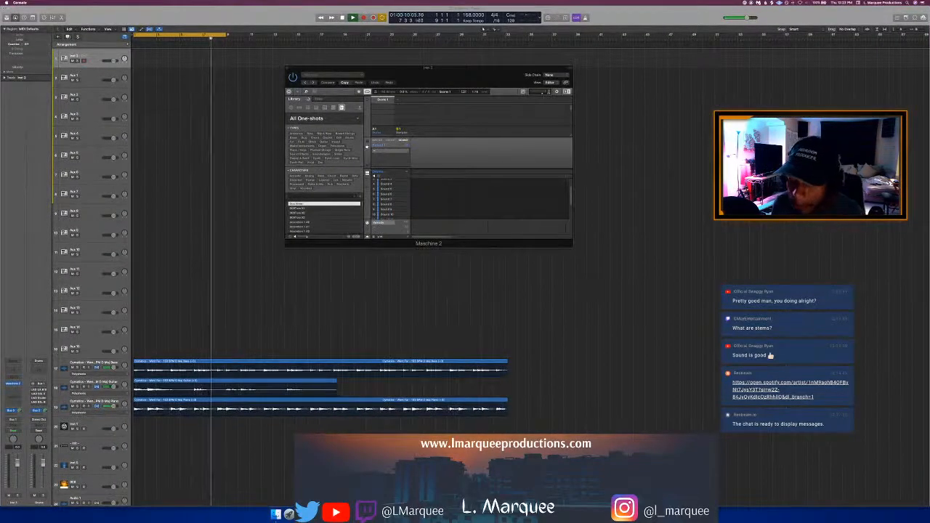
drag(458, 78, 365, 84)
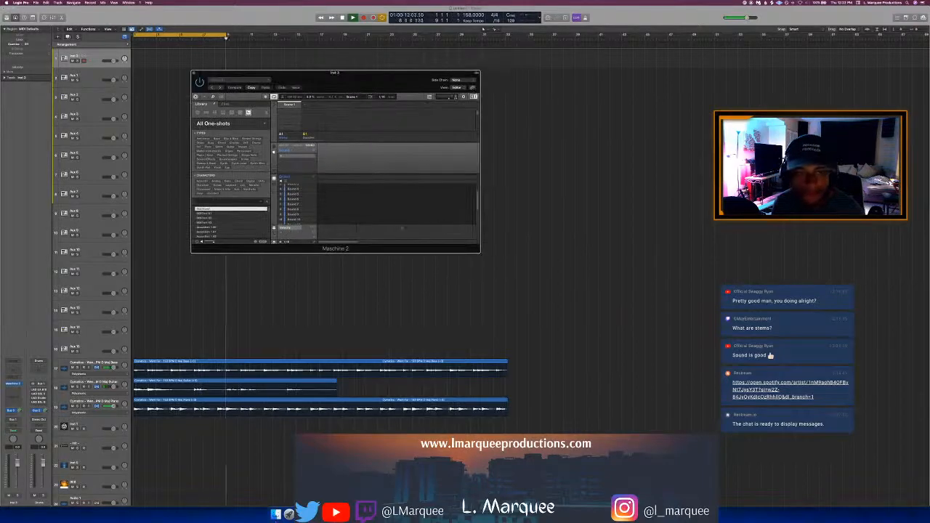
Step: Switch to Finder, go back from the melody loop folders to the Music folder, and open its Drum Samples folder
click(276, 514)
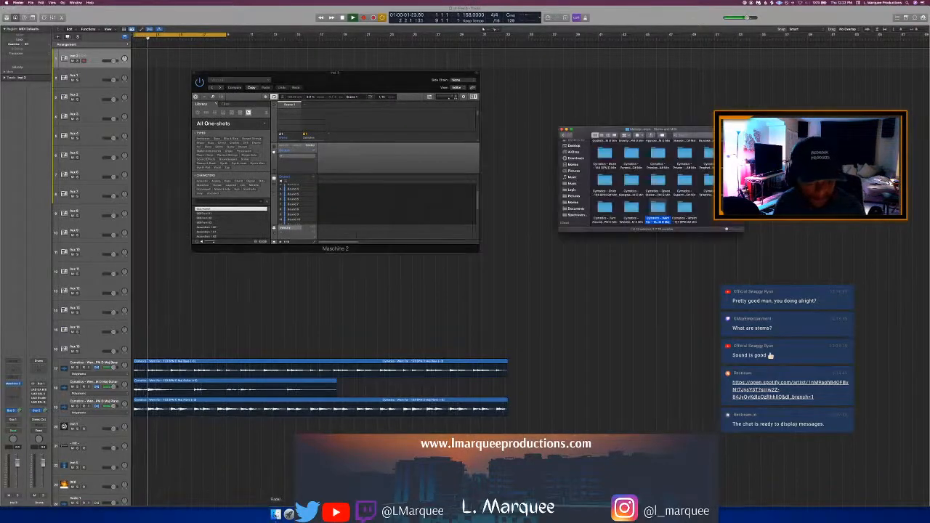
click(564, 136)
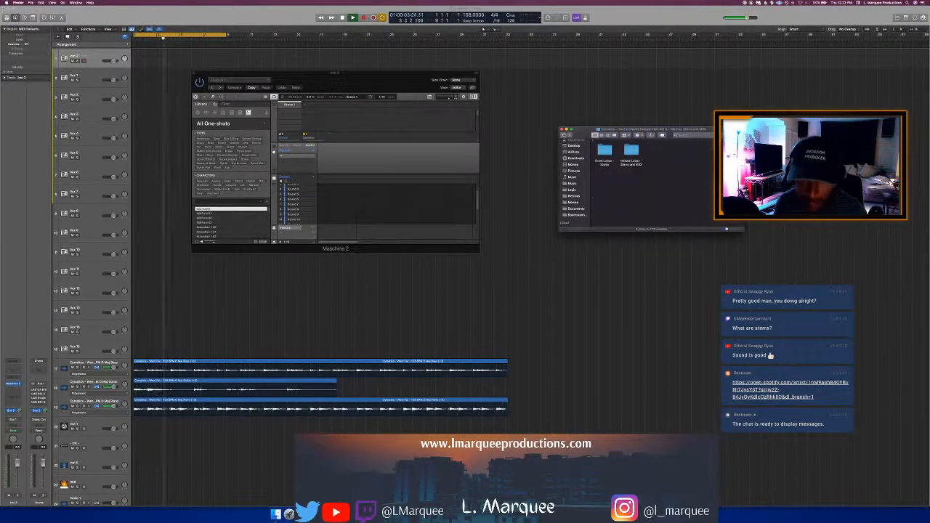
click(564, 136)
click(565, 136)
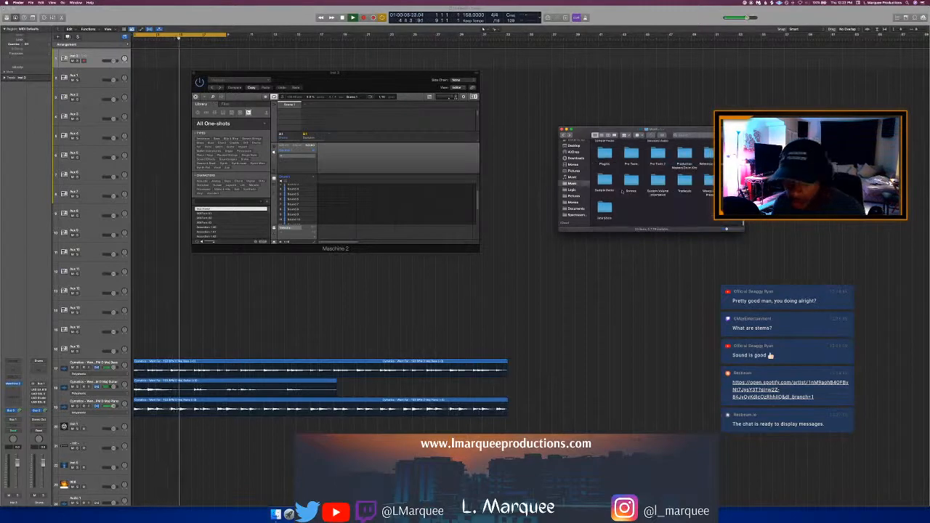
scroll(622, 189, up, 5)
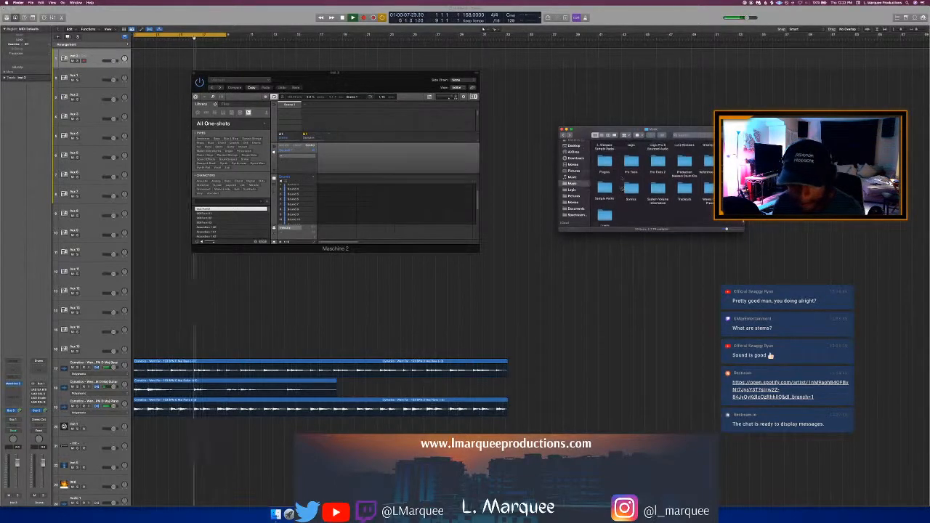
scroll(622, 187, down, 2)
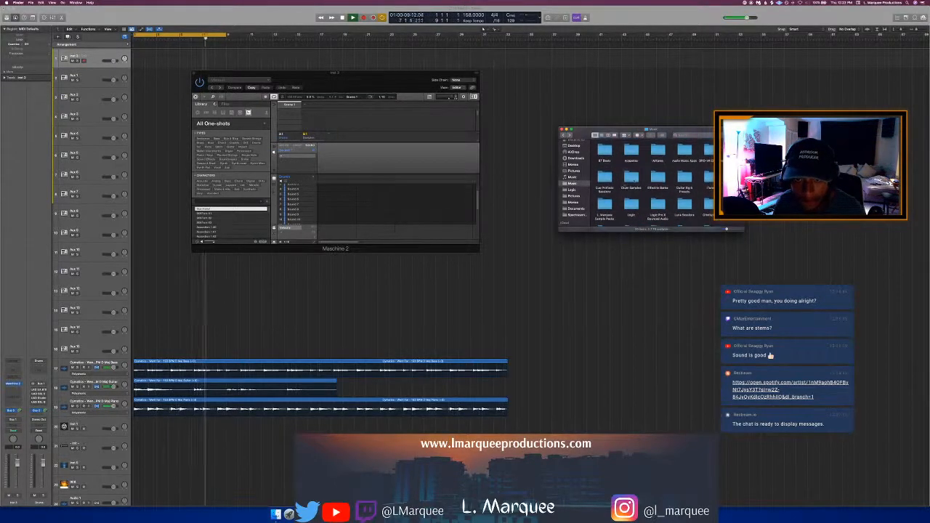
double_click(632, 181)
scroll(633, 181, down, 10)
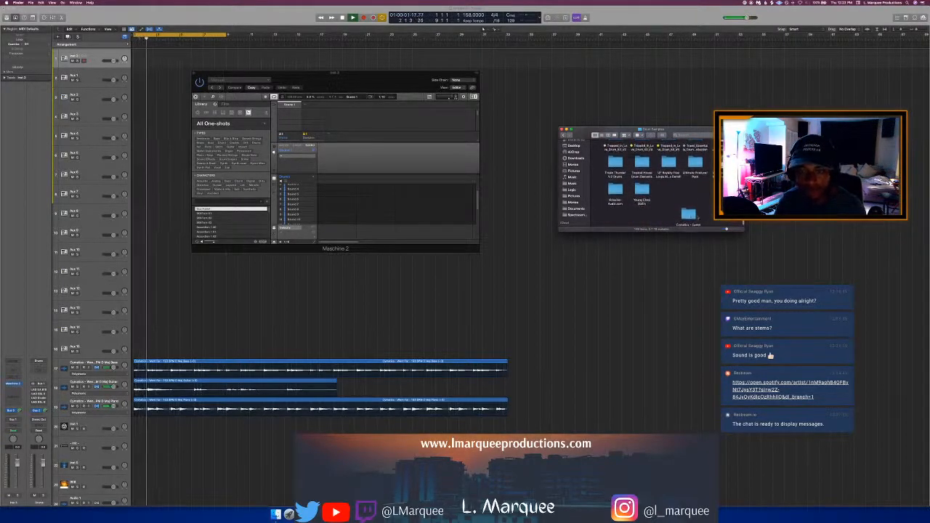
Step: Open the Cymatics kit's drum one-shots, choose a sample from the rimshots folder, and load it into Maschine's sixth sound slot
double_click(689, 217)
double_click(630, 150)
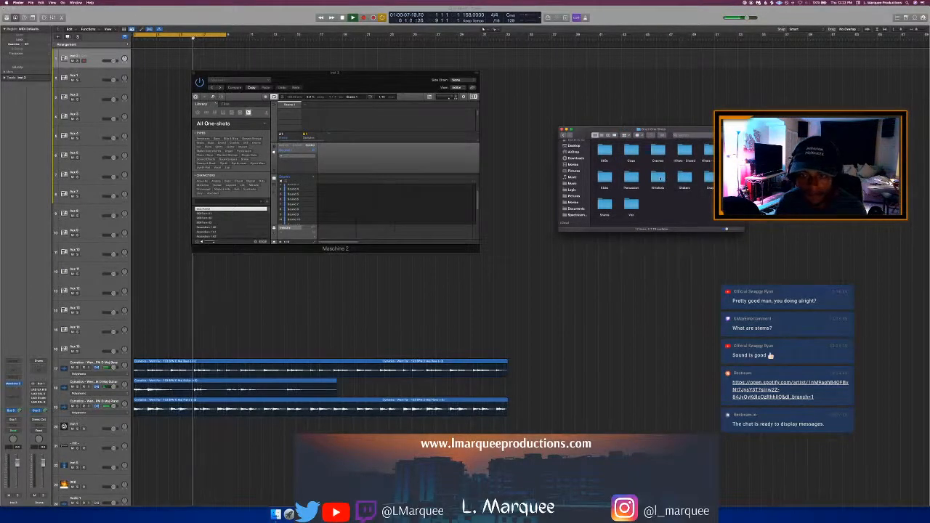
double_click(657, 176)
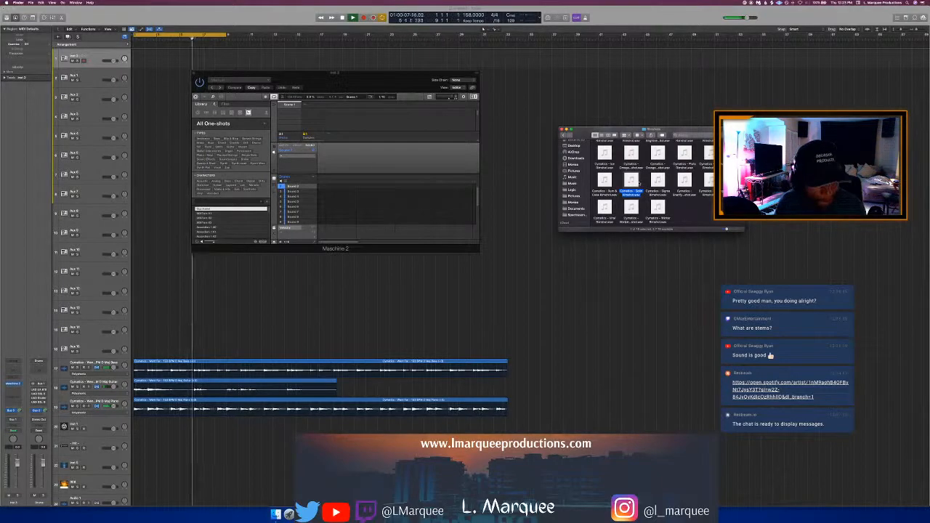
drag(630, 182, 303, 206)
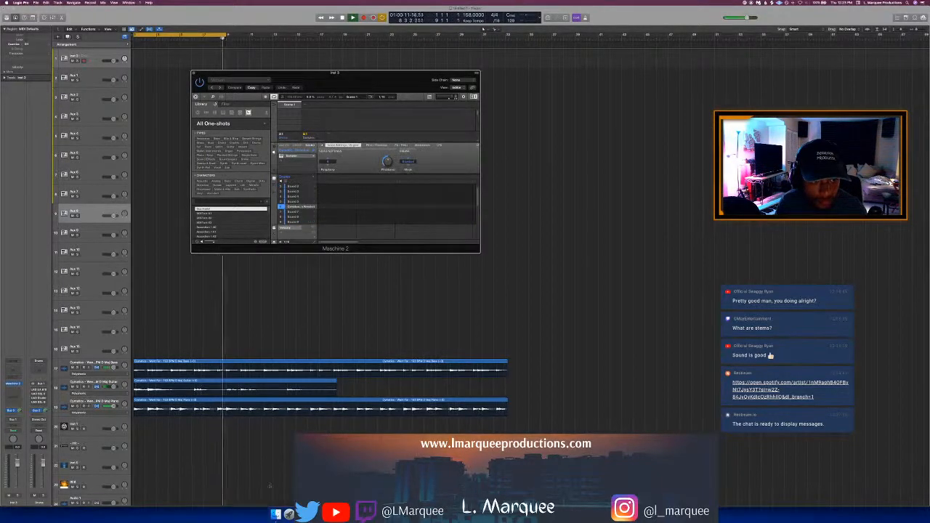
Step: Take Finder back to the drum one-shots folder, and extend Logic's cycle range to 16 bars
click(275, 513)
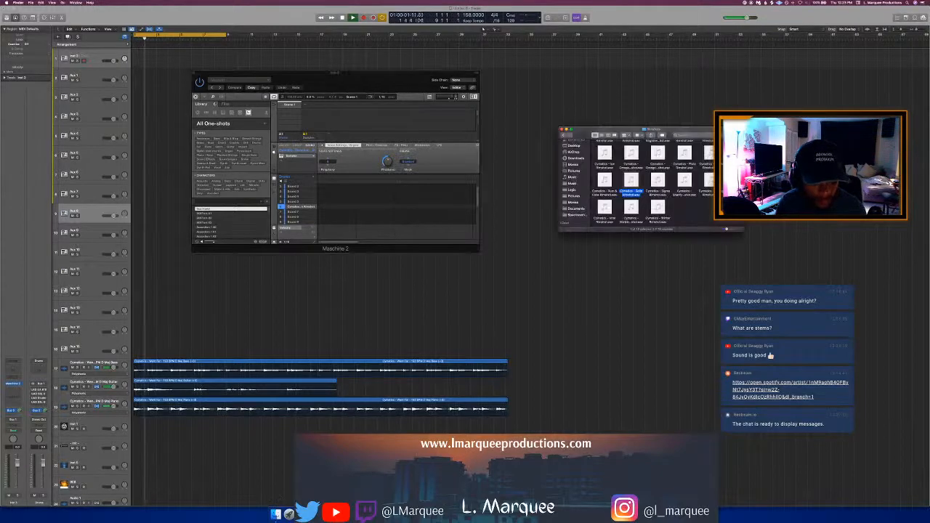
click(564, 135)
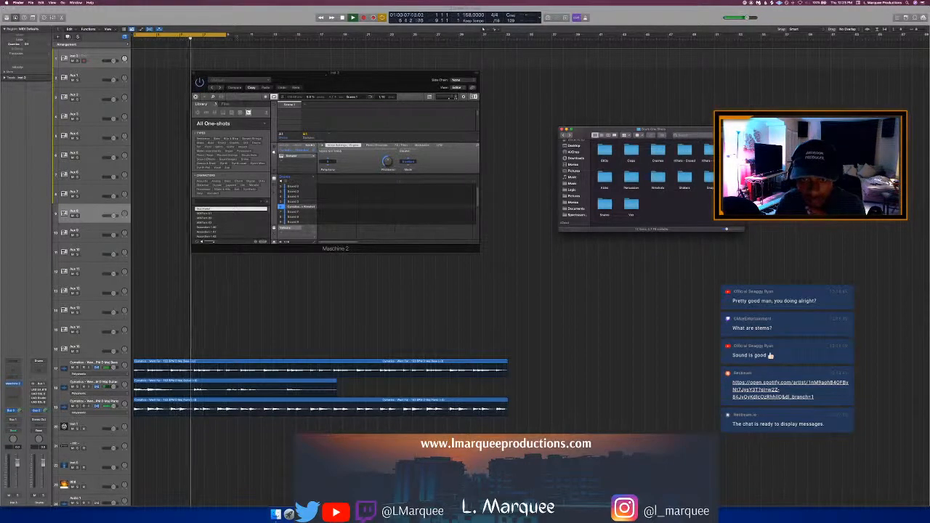
drag(227, 37, 318, 54)
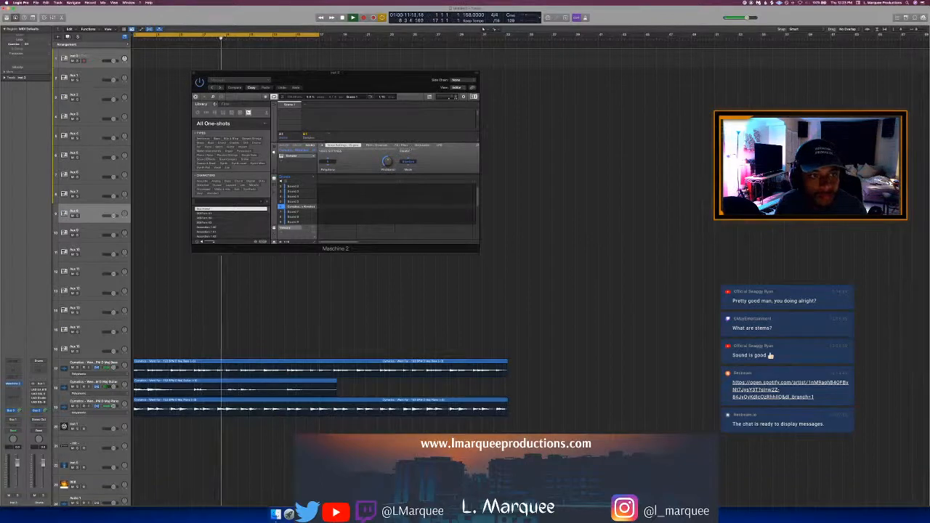
Step: Bring Finder back into view, preview samples in the snares folder, and load one snare into Maschine's second sound slot
key(F4)
key(F3)
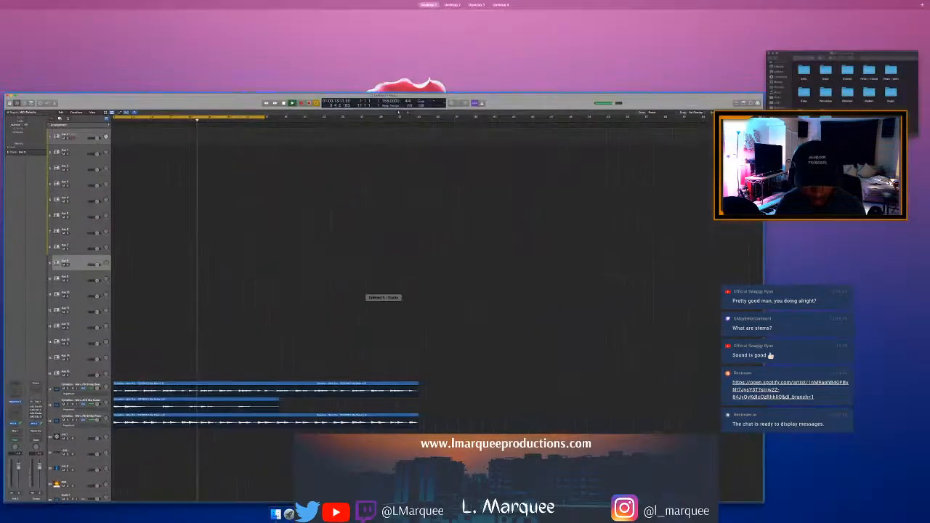
key(F3)
click(404, 106)
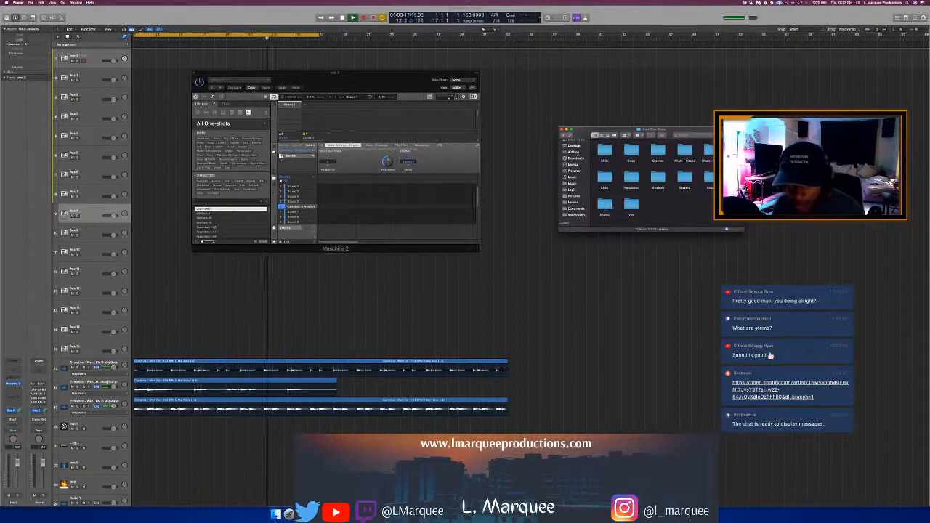
double_click(604, 206)
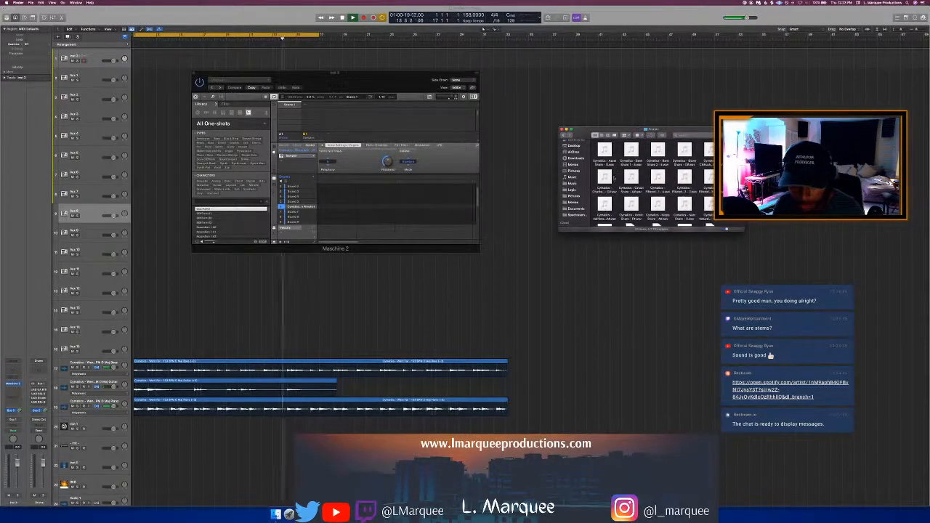
click(604, 177)
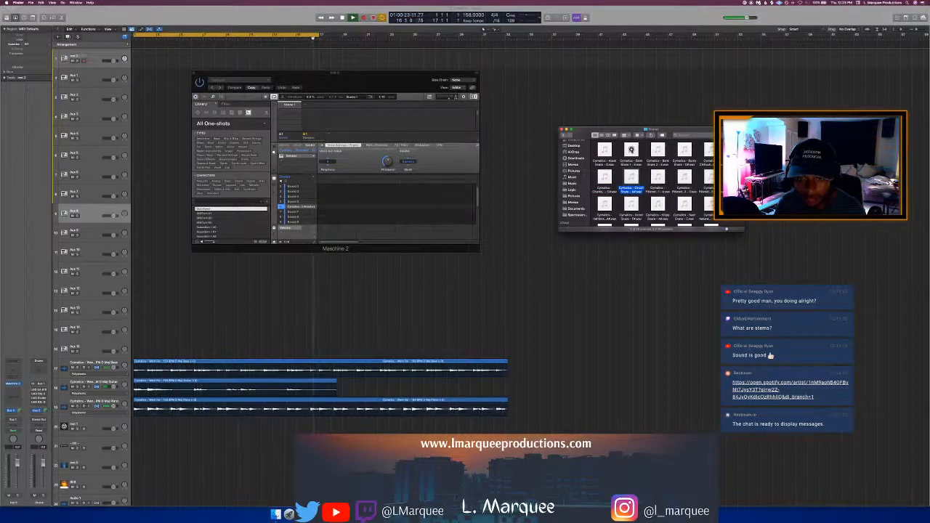
click(631, 150)
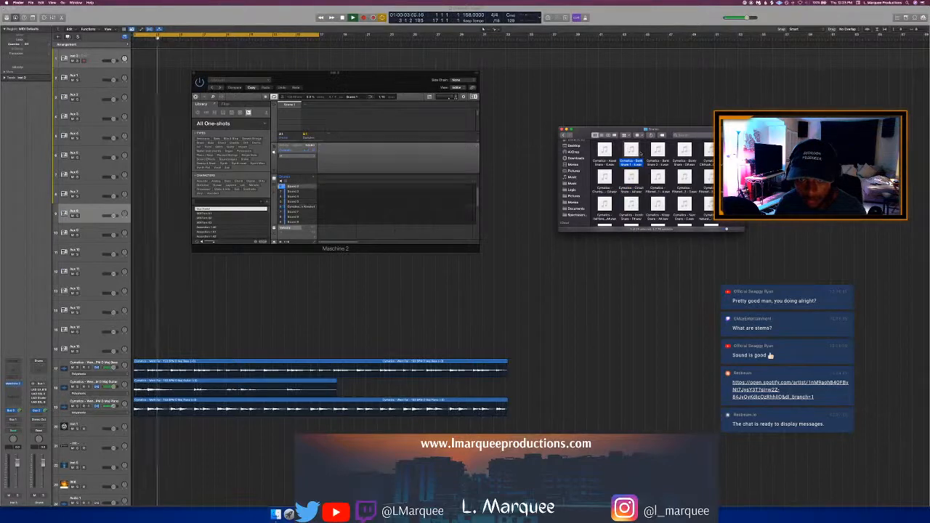
drag(632, 153, 304, 190)
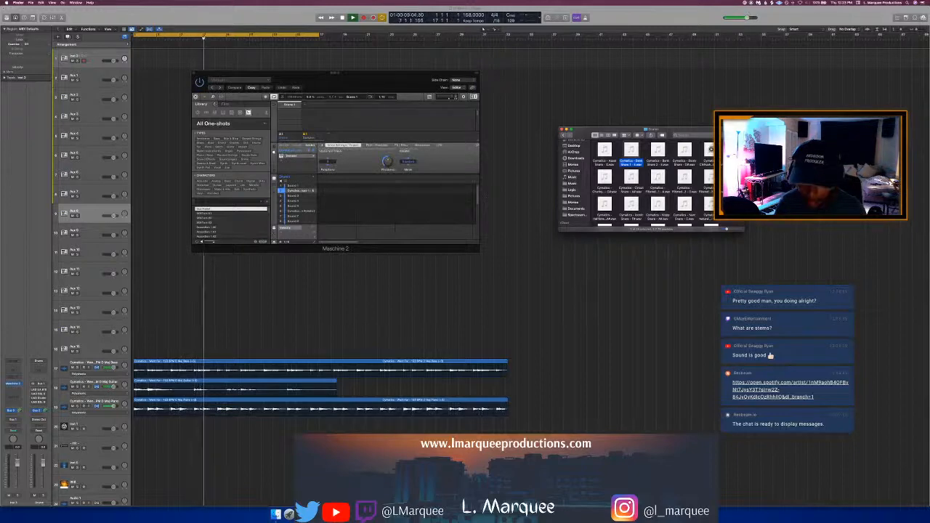
Step: Preview further snare samples in the snares folder to compare them with the loaded snare
click(709, 153)
click(711, 177)
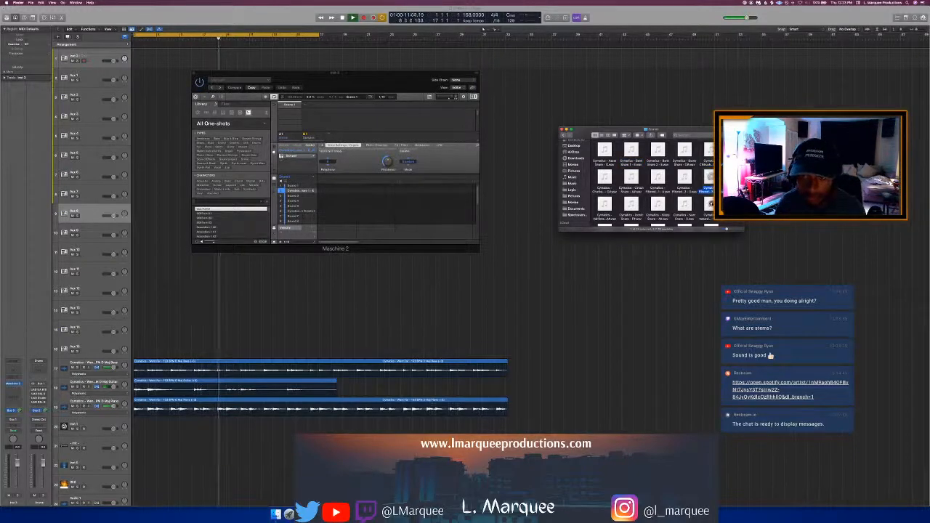
click(684, 205)
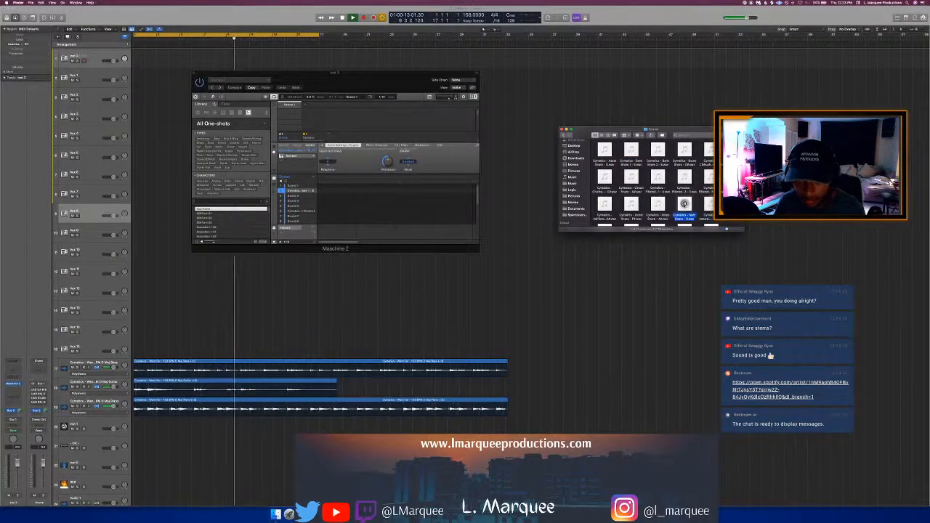
click(683, 178)
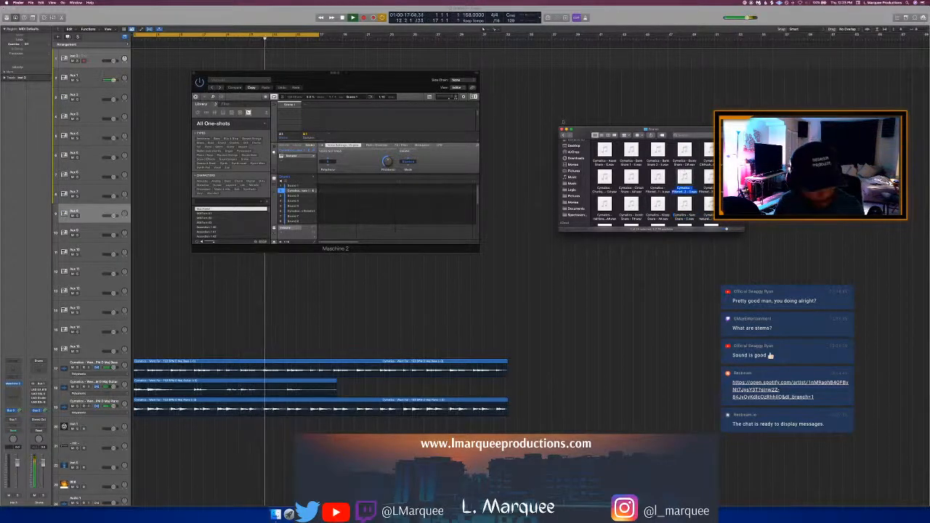
Step: Return to Logic, move the Maschine 2 window aside, and record a snare and rimshot pattern, restarting the cycle from its beginning
click(520, 213)
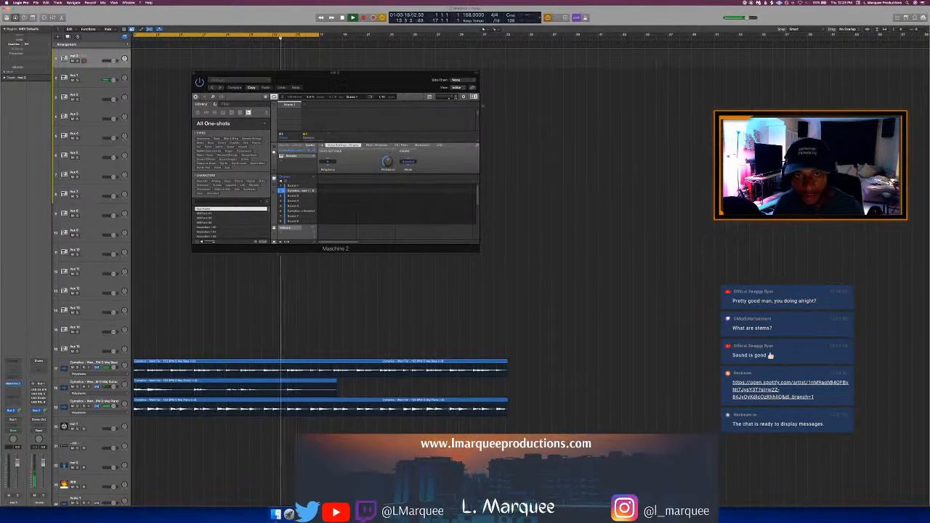
drag(378, 83, 324, 88)
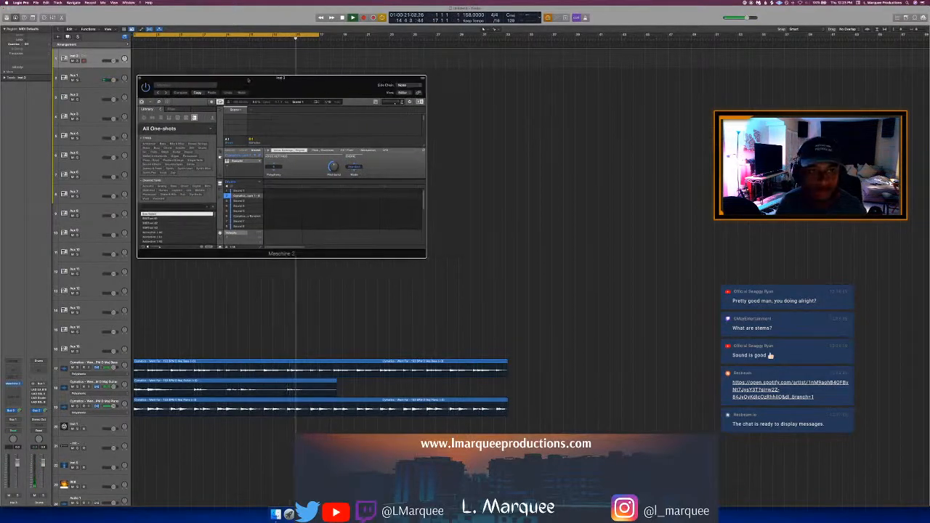
key(r)
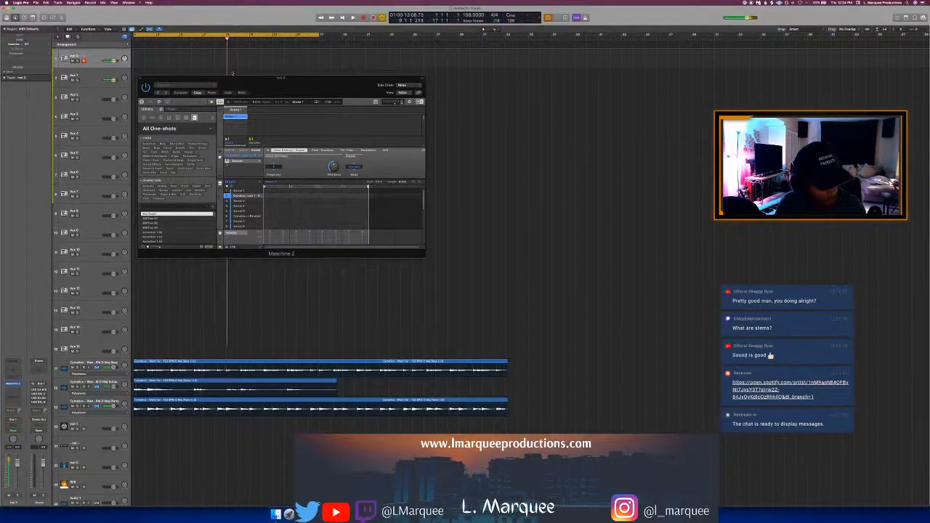
double_click(238, 66)
key(Return)
key(space)
double_click(237, 67)
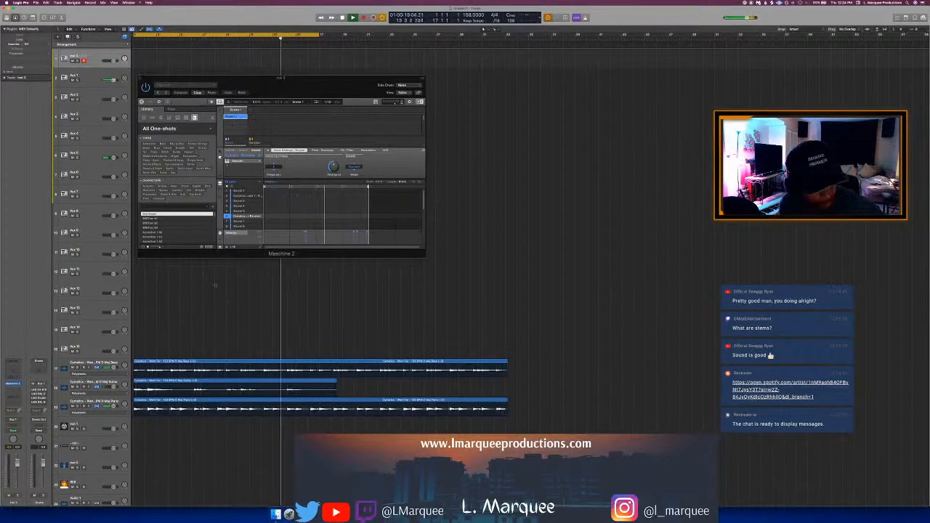
Step: Switch to Finder, return to the drum one-shots folder, move the window clear of the webcam, and open the closed hi-hats folder
click(276, 514)
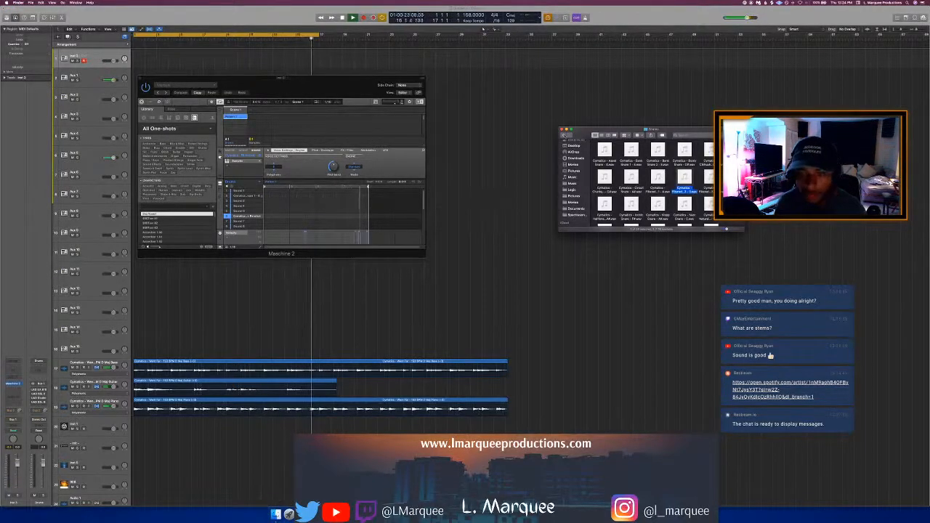
click(565, 136)
drag(610, 129, 590, 105)
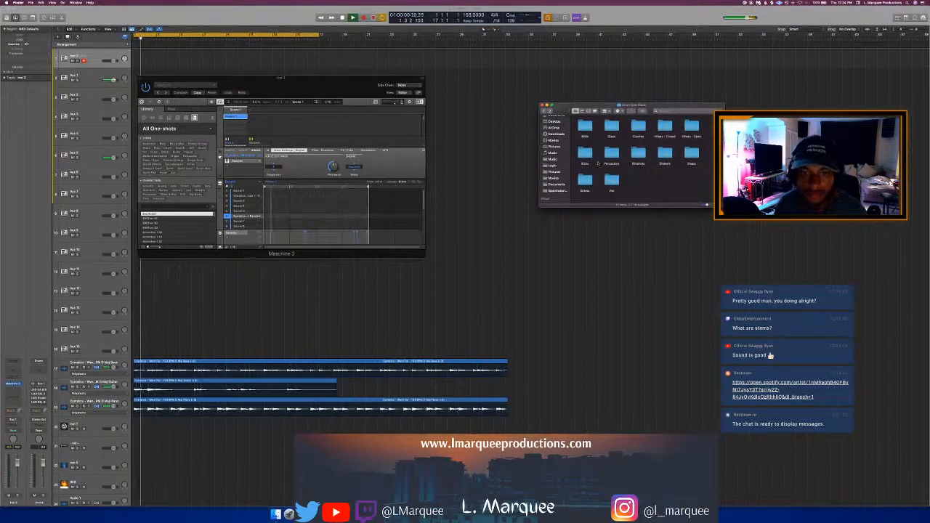
click(664, 126)
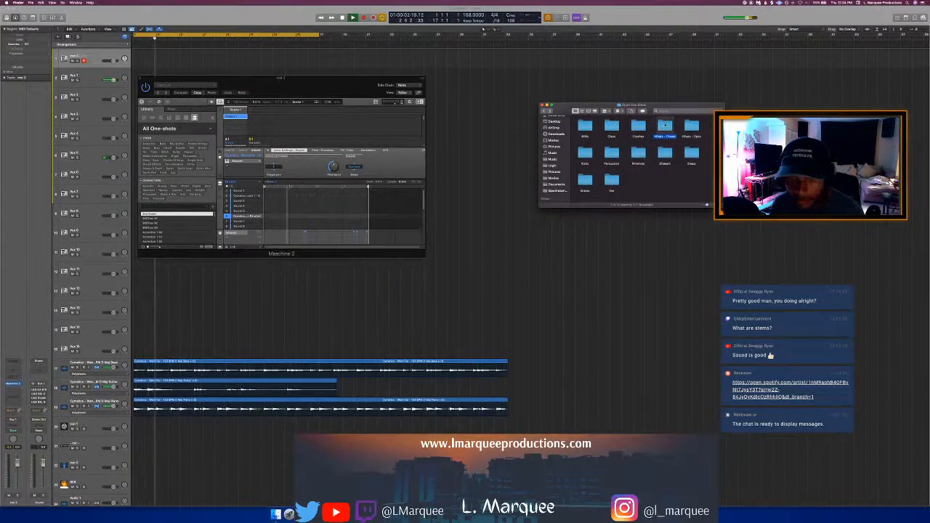
double_click(665, 126)
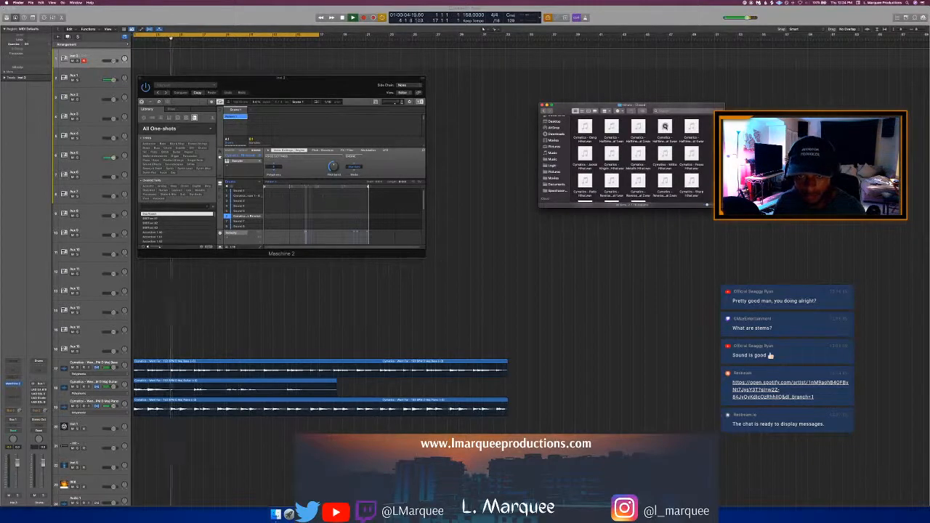
Step: Preview various closed hi-hat samples in the folder while the beat plays
click(664, 153)
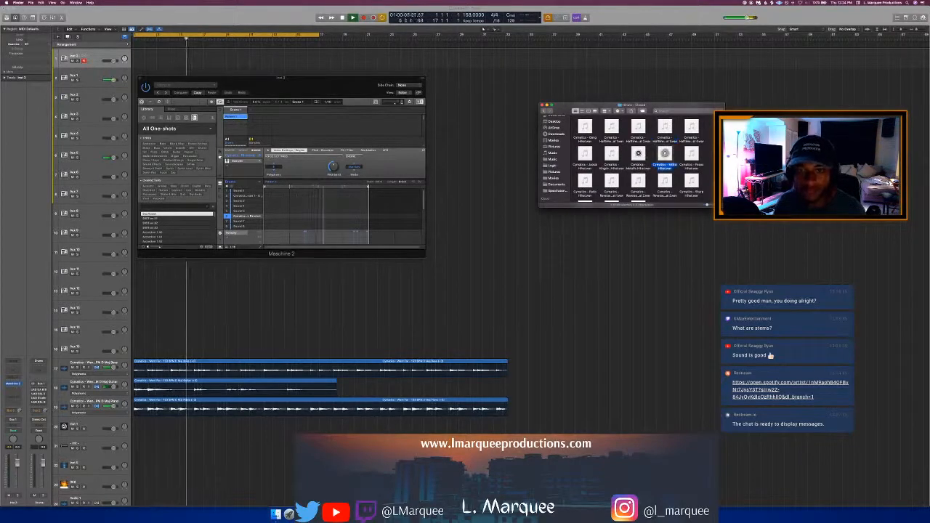
click(638, 126)
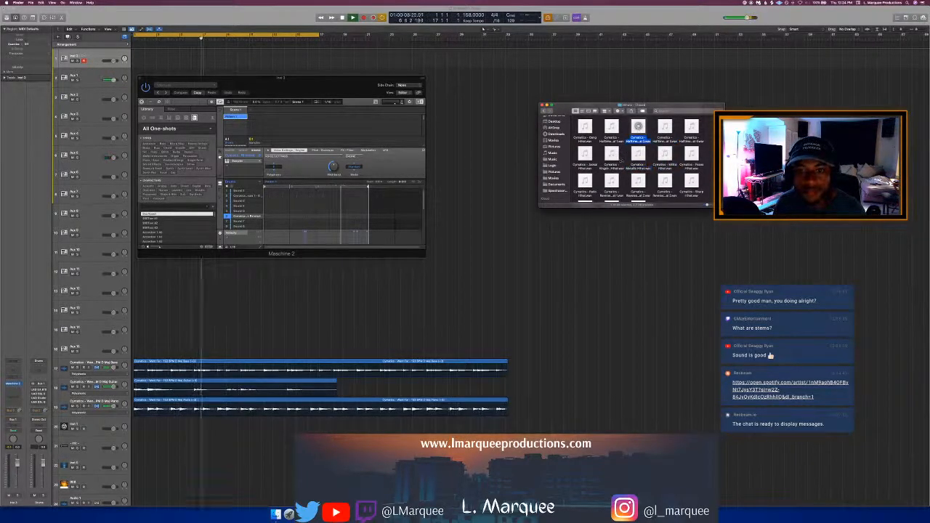
click(611, 154)
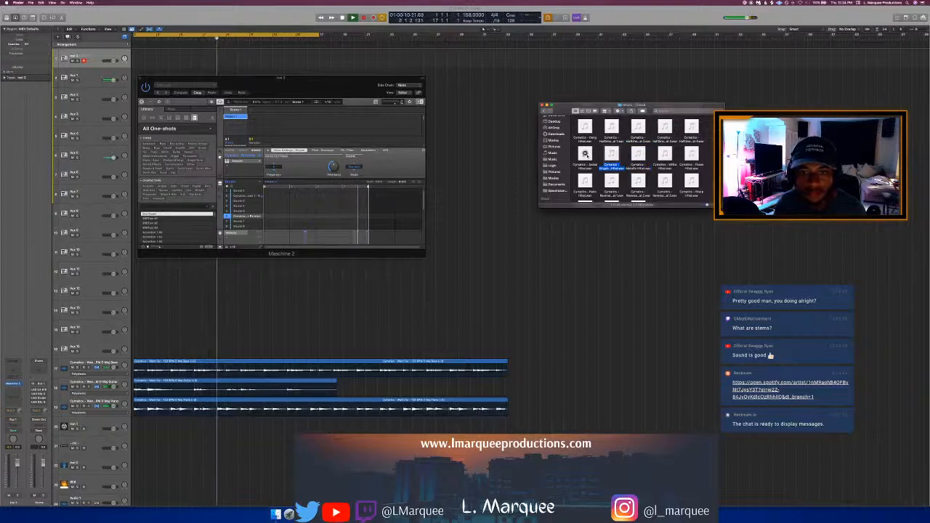
click(584, 153)
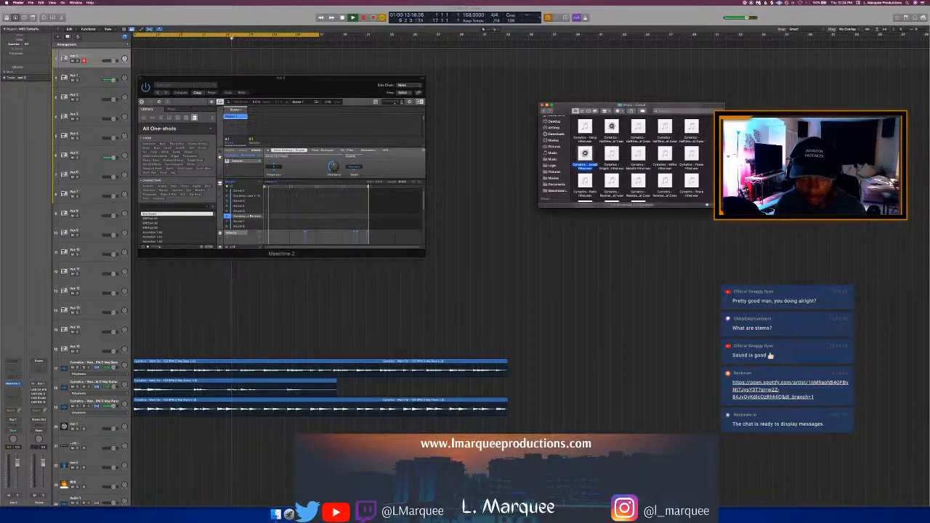
click(611, 126)
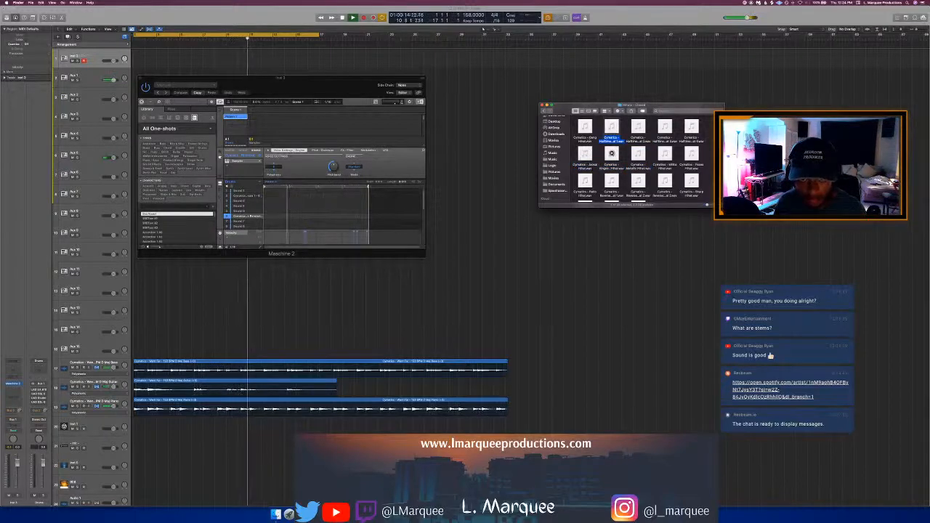
click(611, 154)
click(584, 180)
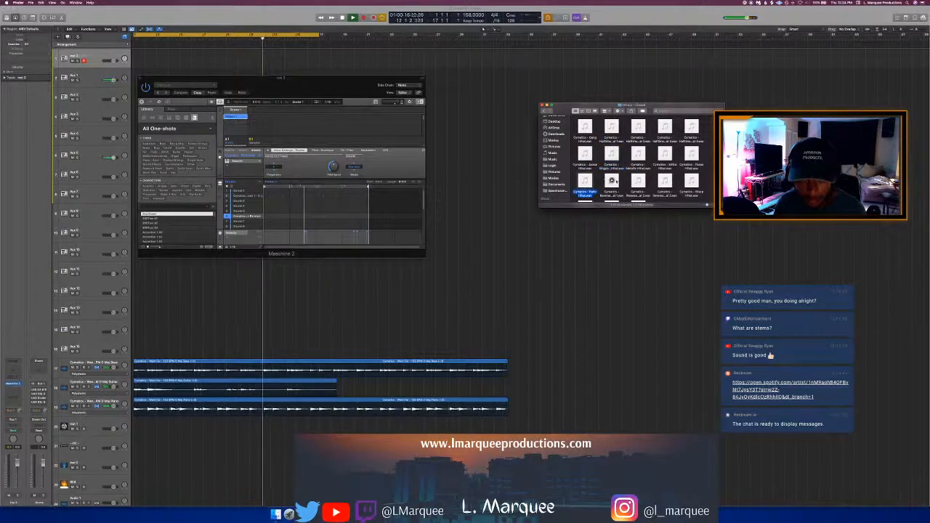
click(611, 181)
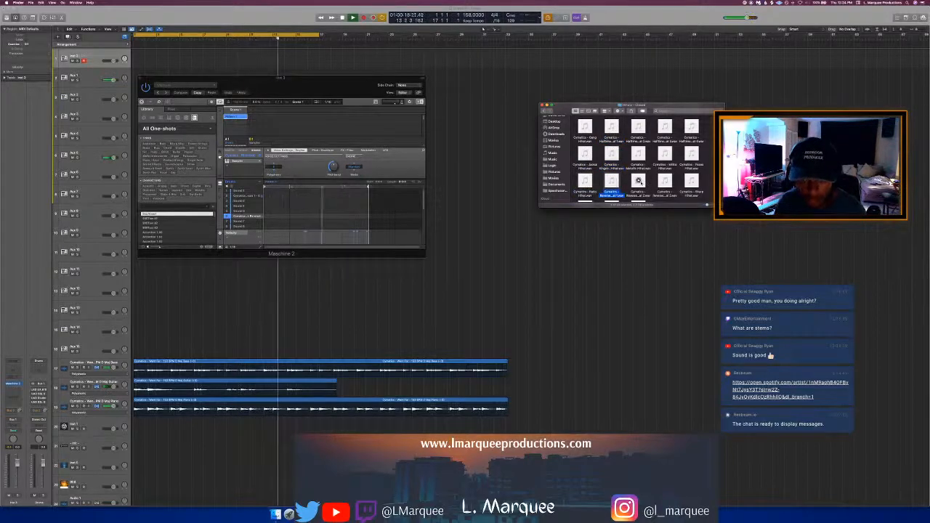
click(638, 181)
scroll(653, 175, down, 1)
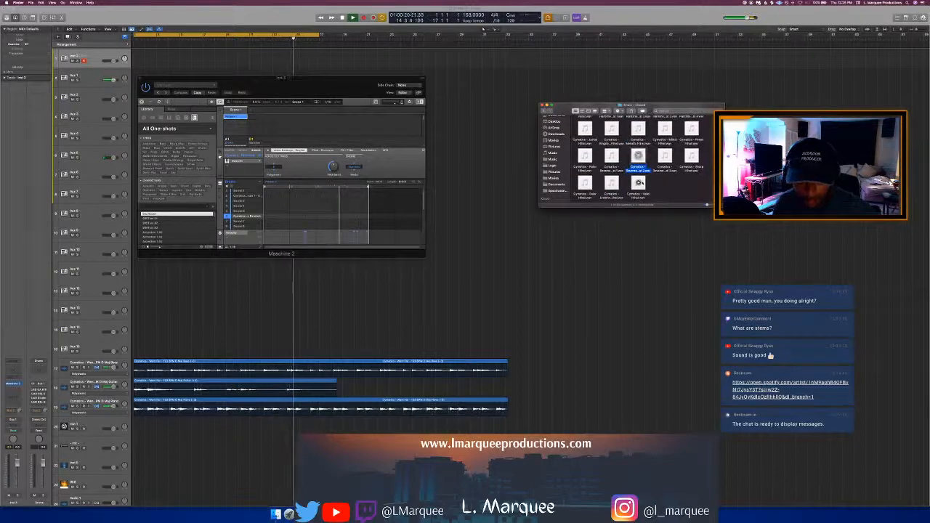
Step: Load the fifth hi-hat sample in the folder into Maschine's third sound slot
scroll(687, 173, up, 5)
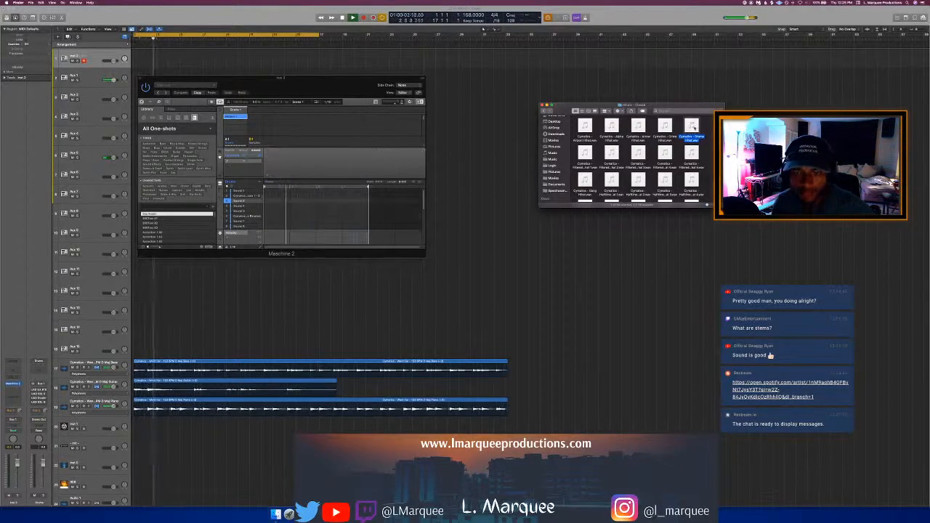
drag(691, 129, 317, 220)
drag(254, 207, 247, 200)
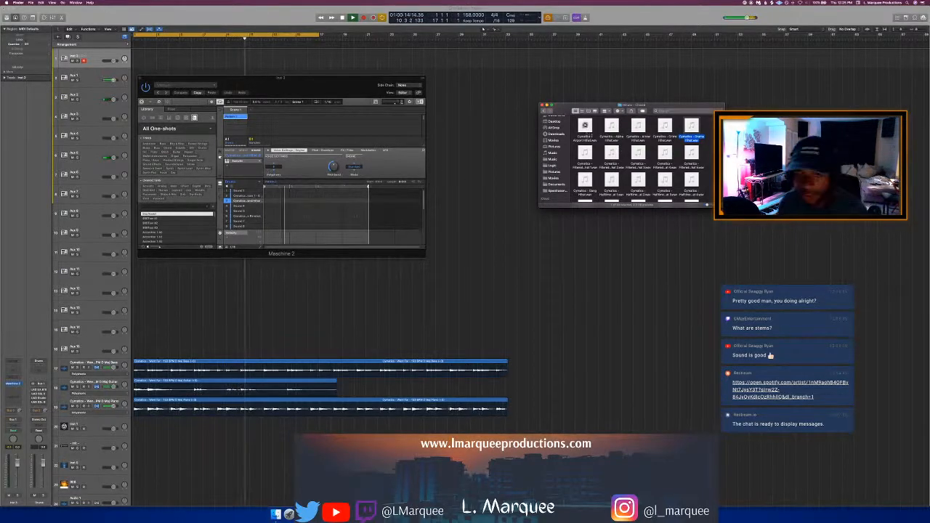
Step: Preview the other hi-hats near the start of the folder, comparing the filtered closed hi-hat samples
click(585, 127)
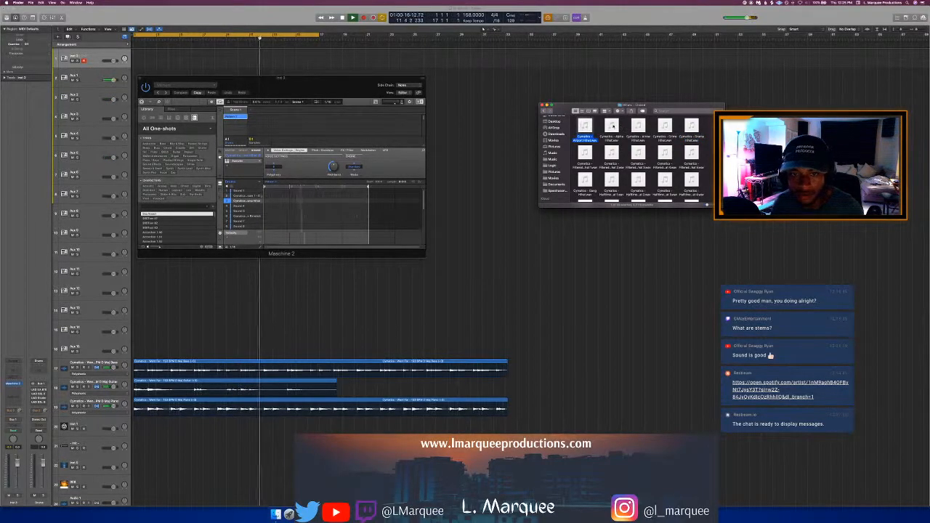
click(638, 127)
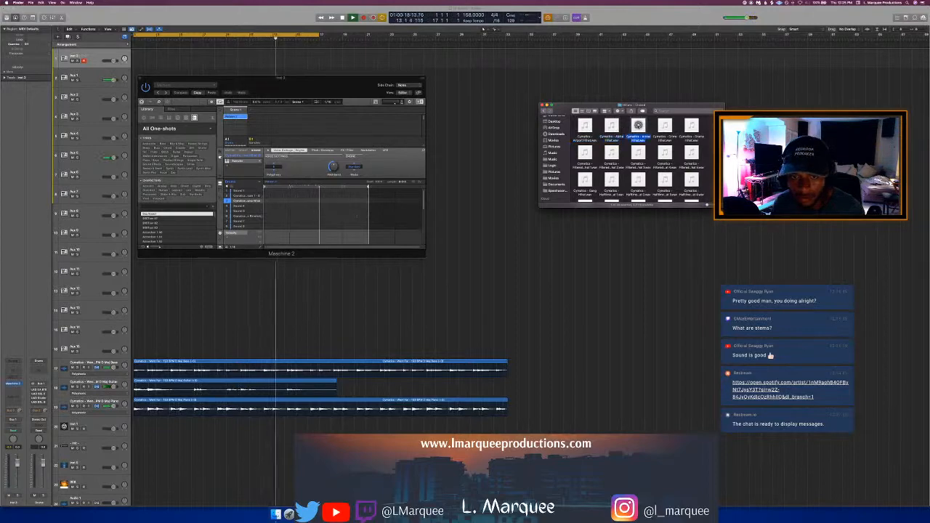
click(665, 126)
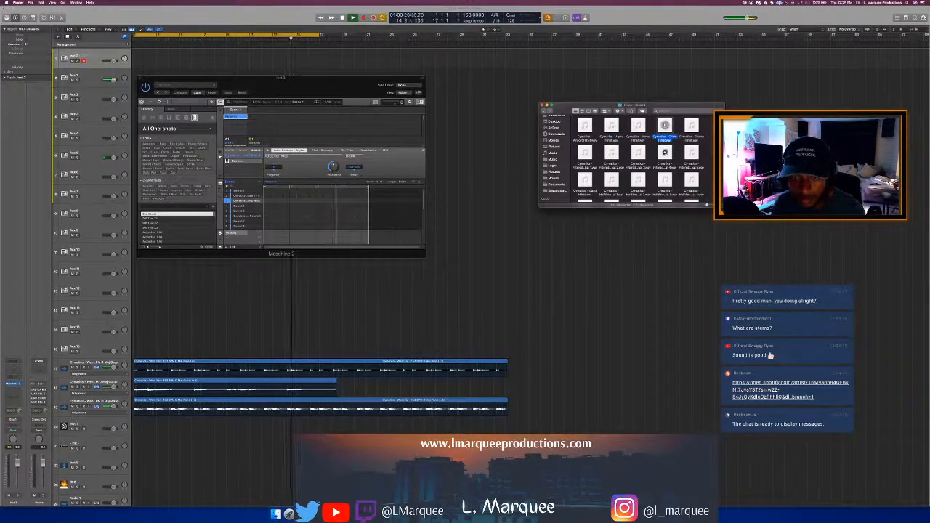
click(638, 153)
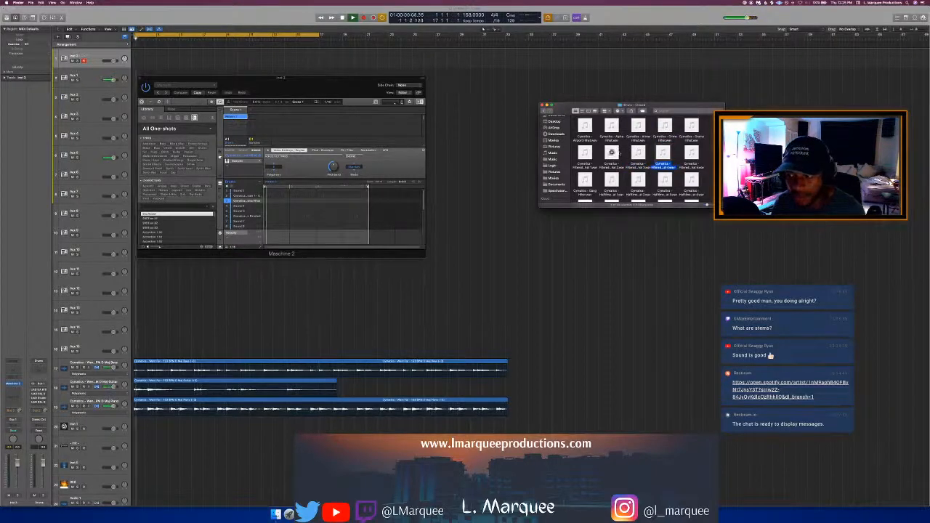
click(611, 152)
click(638, 152)
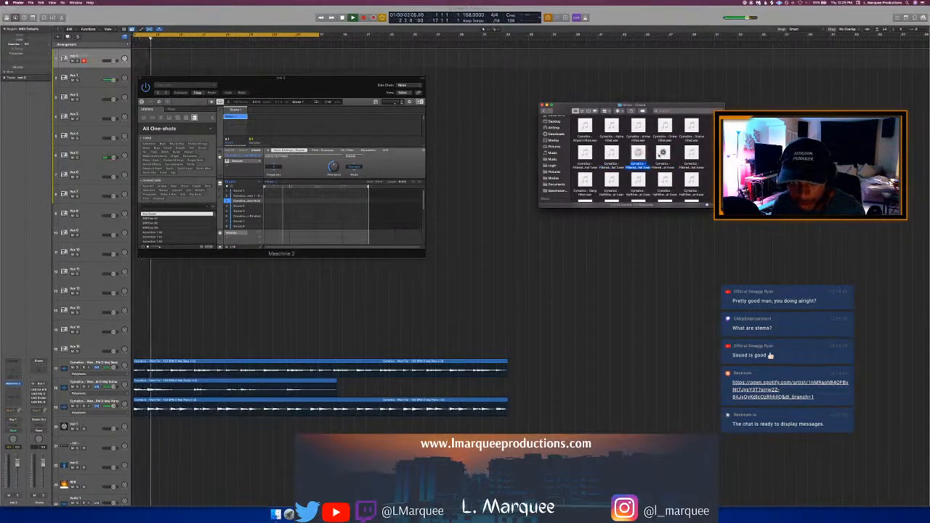
click(663, 152)
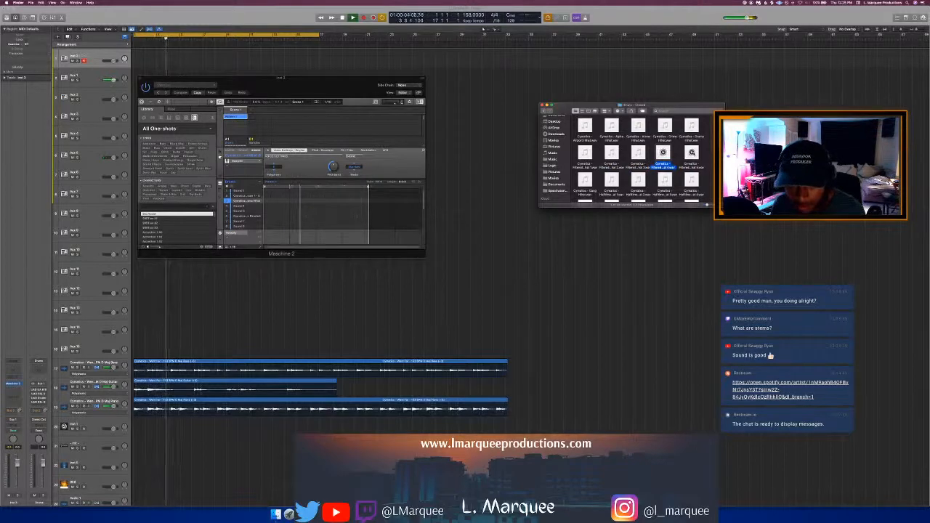
key(Right)
click(662, 153)
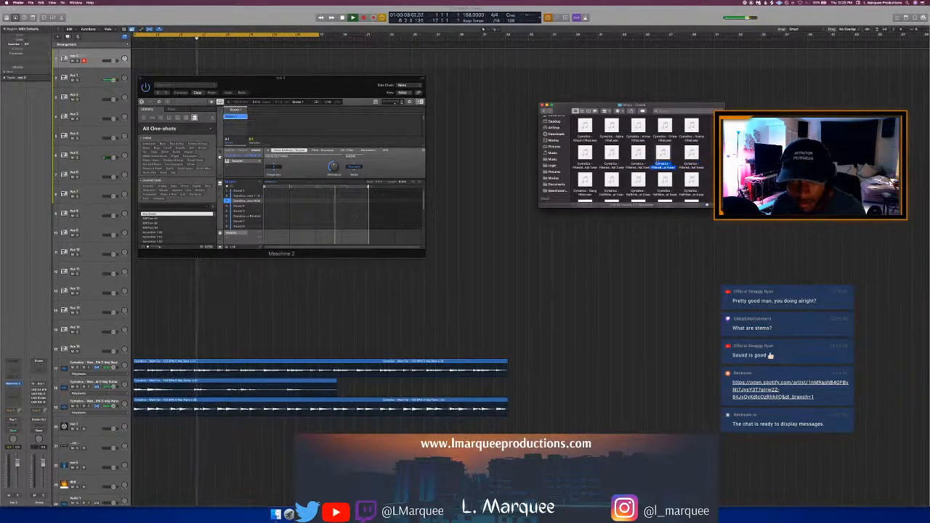
Step: Load the chosen filtered hi-hat into Maschine's third sound slot and record a continuous hi-hat pattern, replaying it from the cycle start
drag(410, 223, 260, 205)
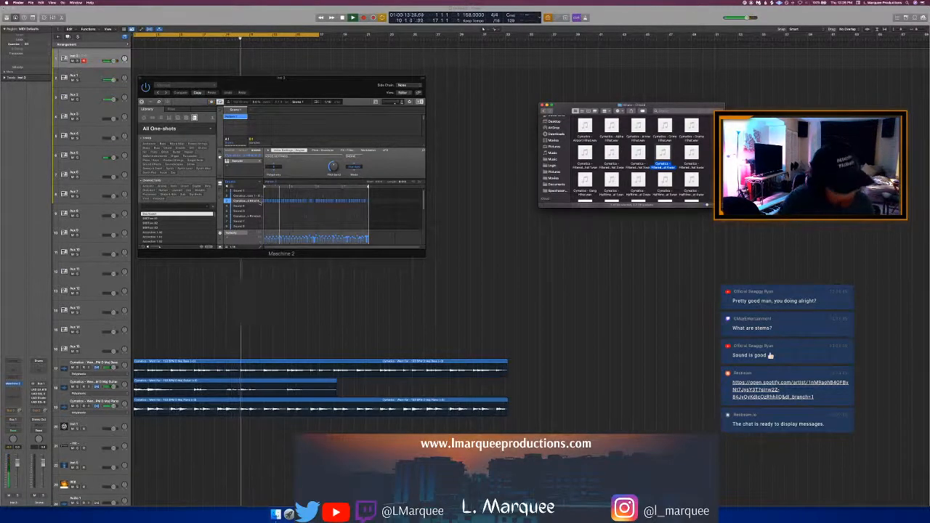
drag(333, 88, 393, 127)
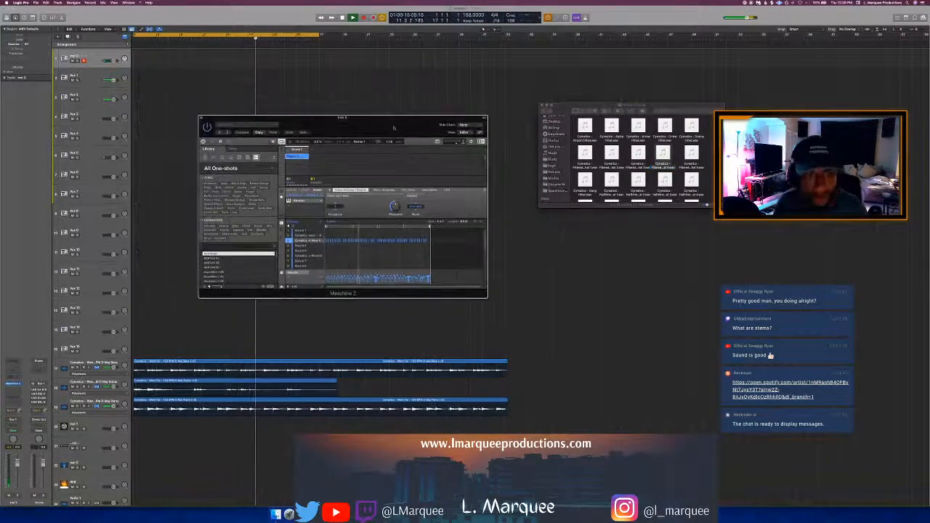
key(Return)
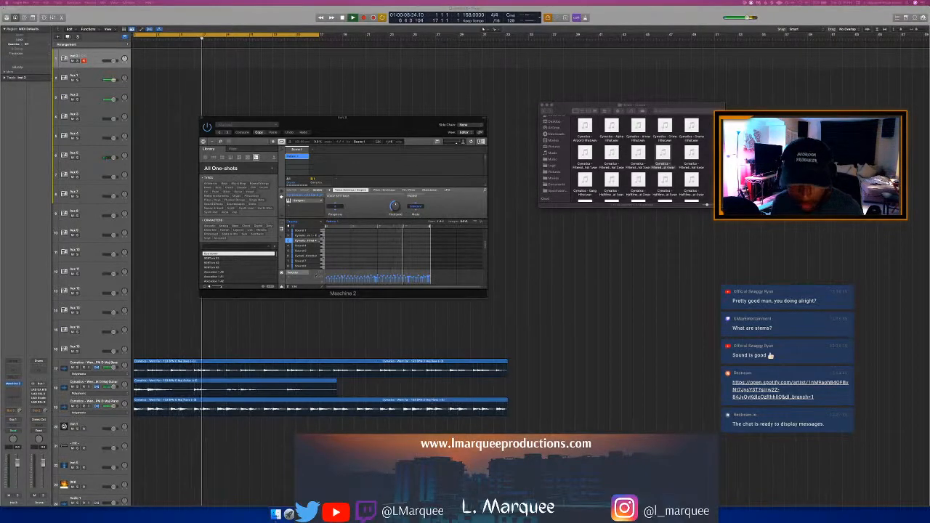
click(328, 290)
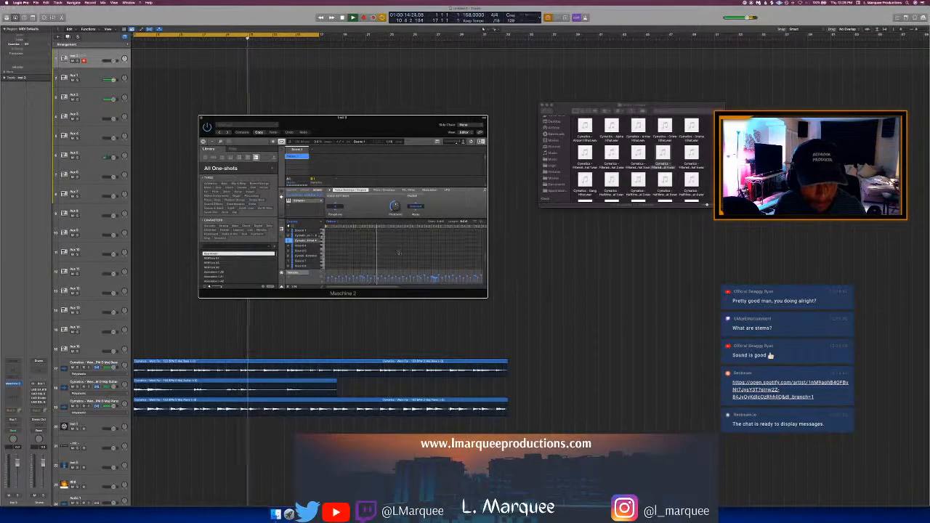
Step: Switch Maschine to its mixer view to watch the drum levels, restore the track zoom, and reposition the plug-in window
key(F3)
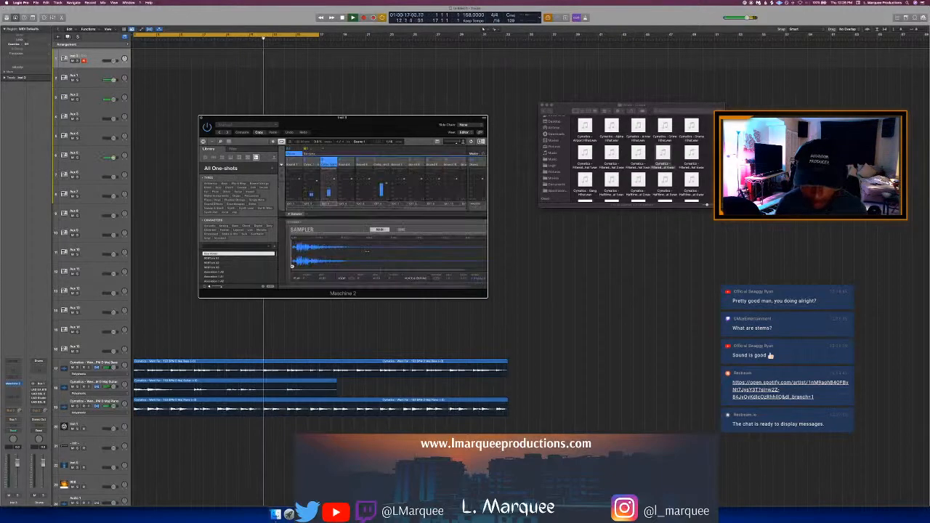
key(super+Down)
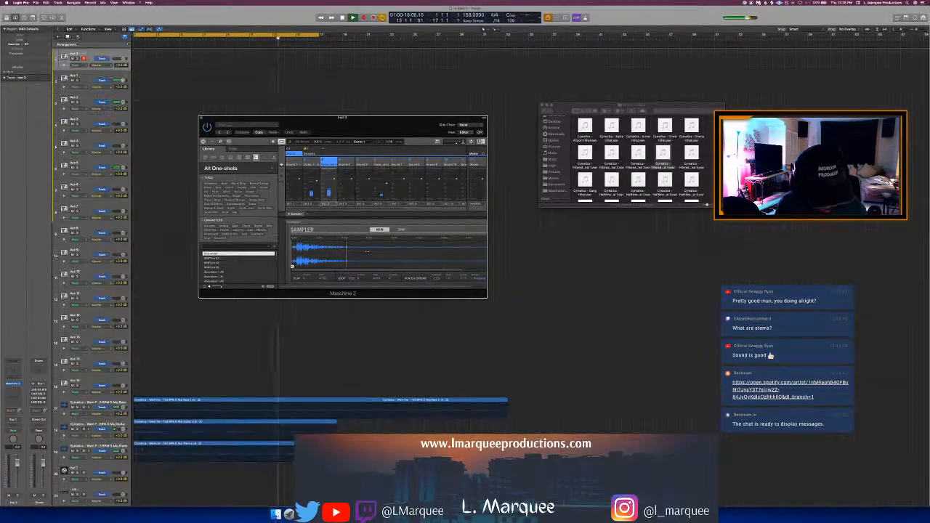
key(super+Up)
key(super+Up)
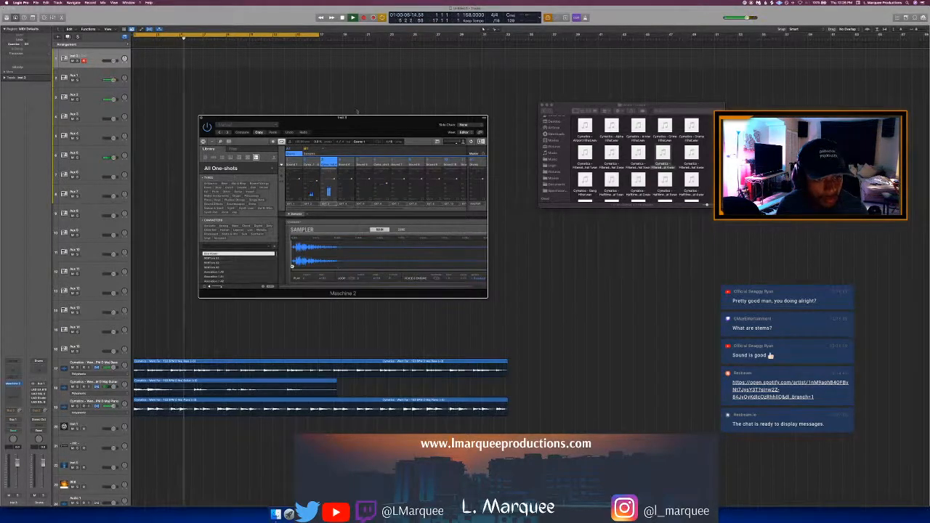
drag(354, 118, 348, 91)
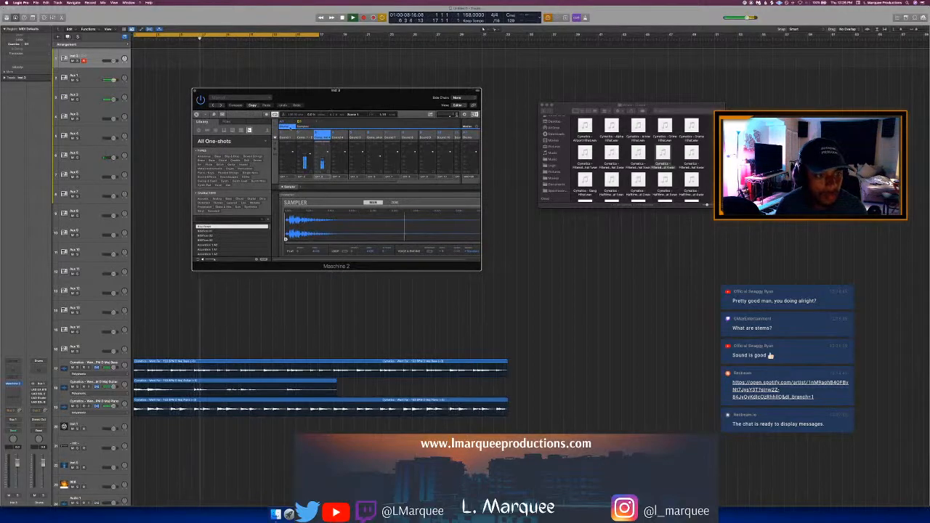
click(288, 136)
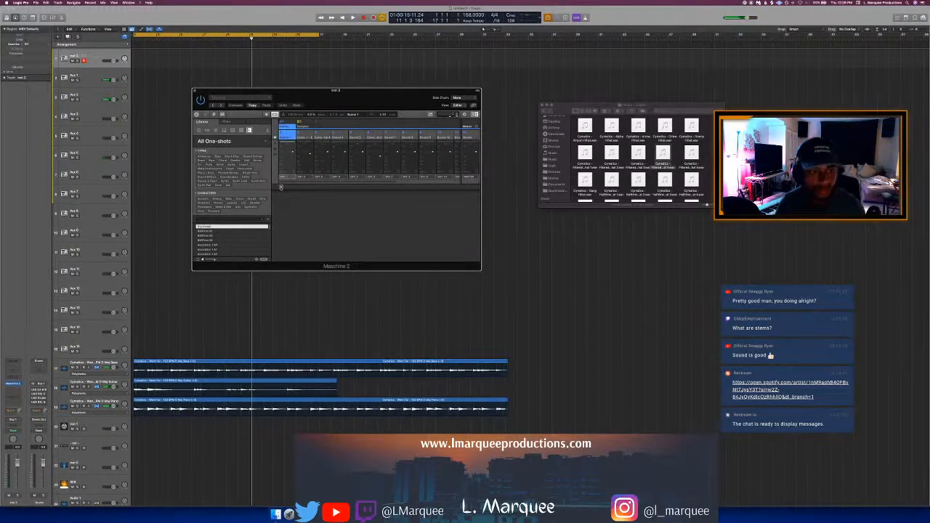
click(280, 188)
click(382, 223)
key(space)
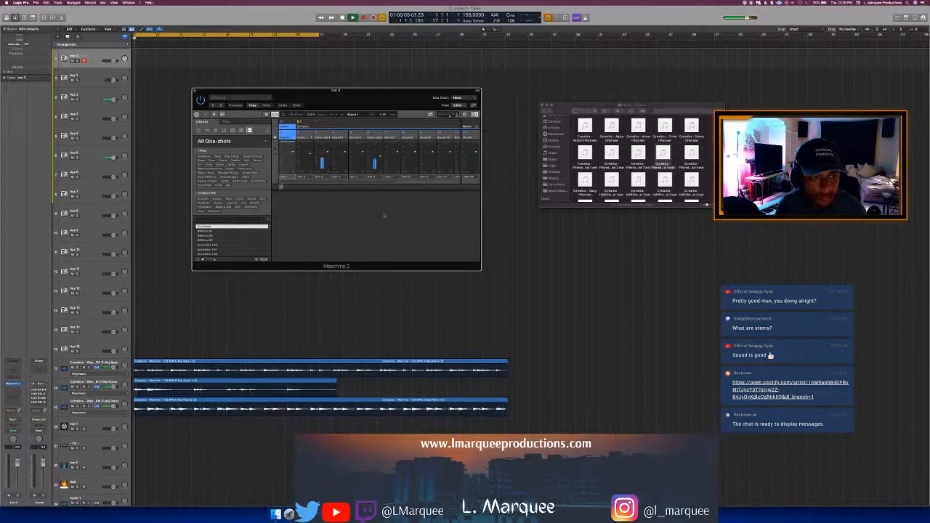
key(f)
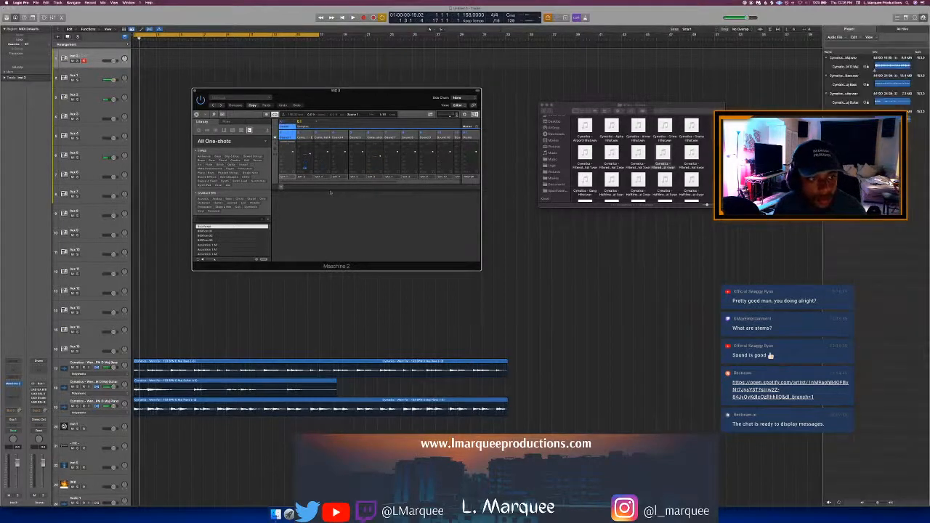
key(f)
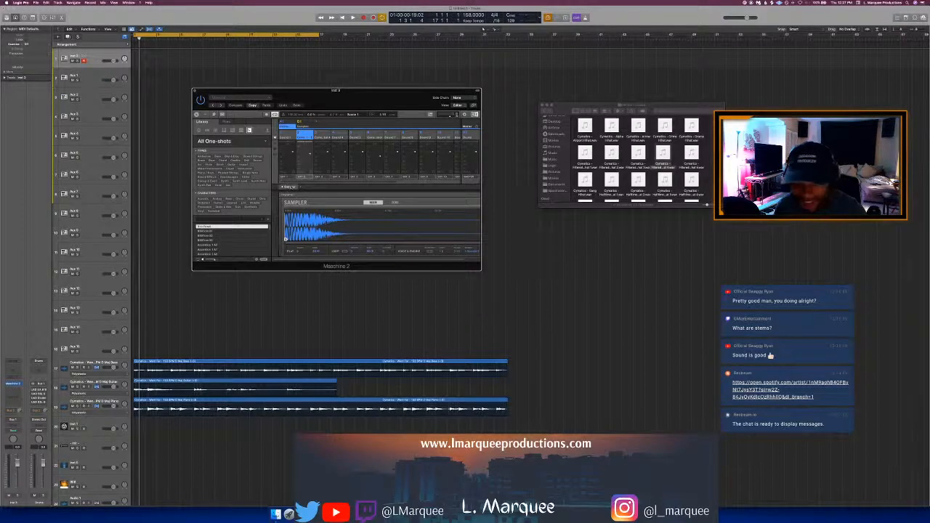
Step: Start playback and set which channel sections Maschine's mixer displays, keeping the faders and aux sends shown
key(space)
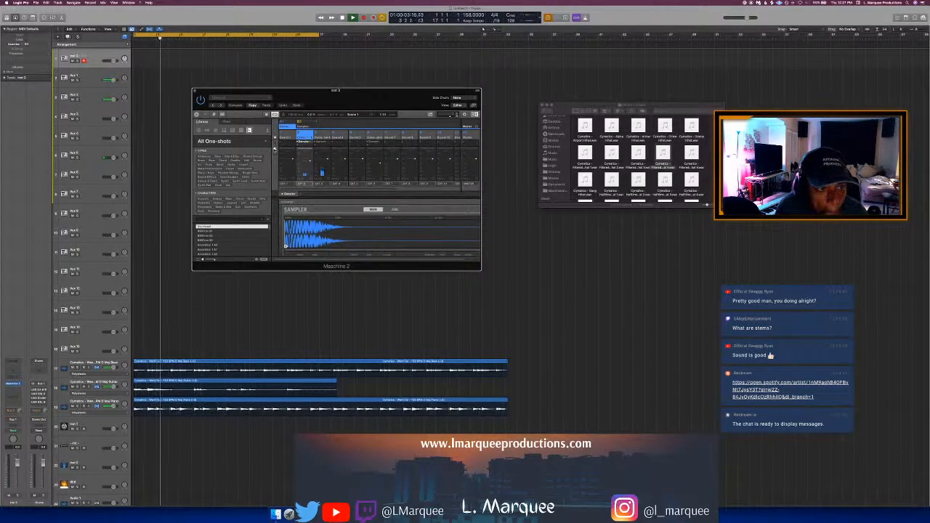
click(275, 149)
click(276, 138)
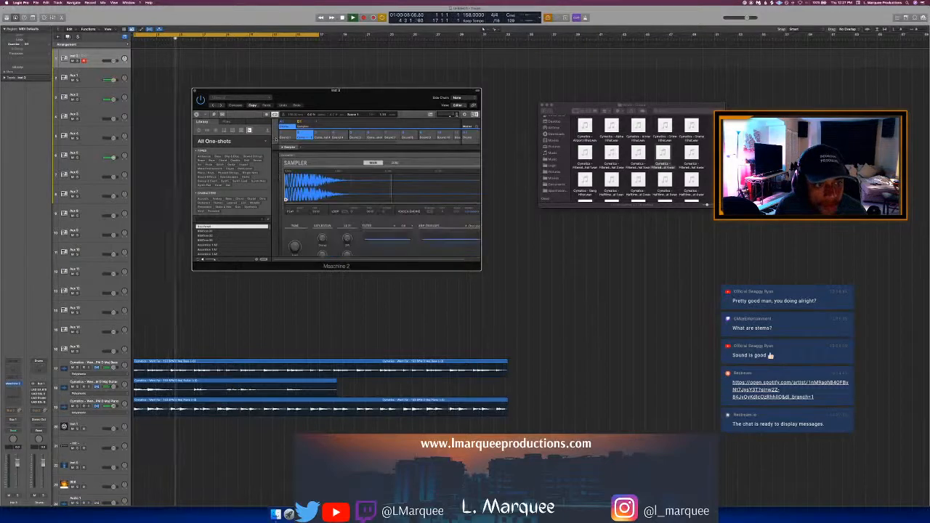
click(276, 139)
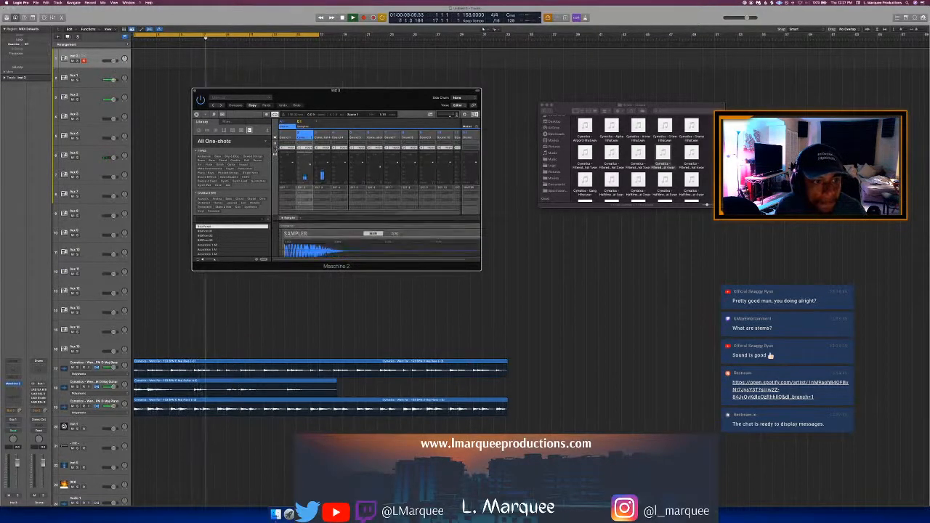
click(275, 140)
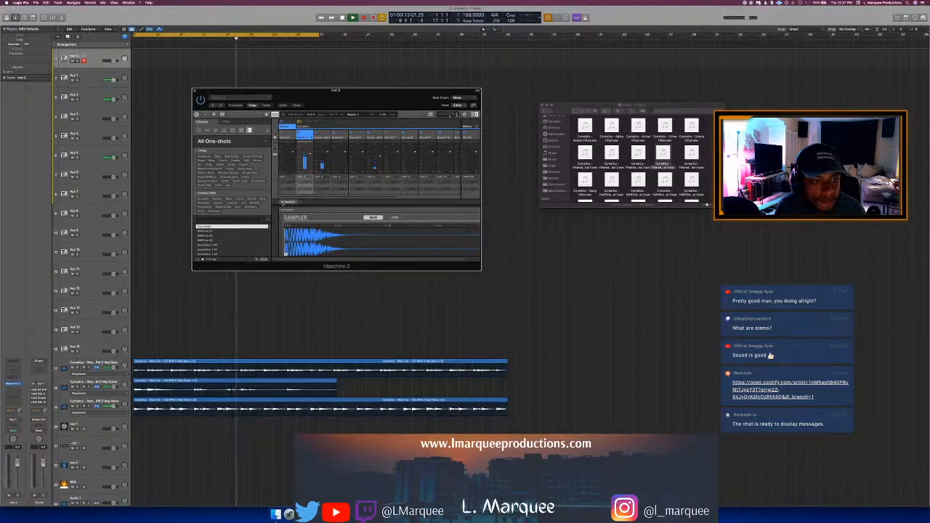
Step: Reposition the Maschine window and switch it back from the mixer to the pattern editor view
click(253, 229)
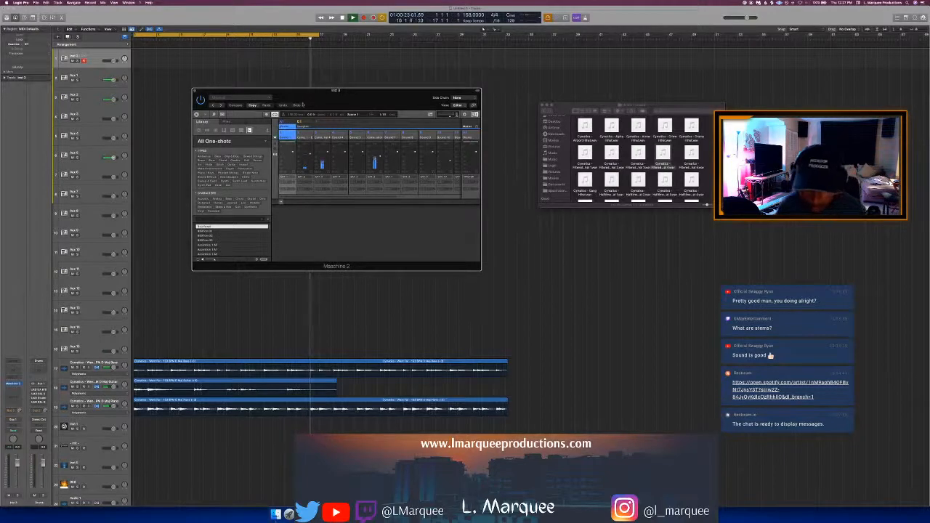
drag(302, 103, 342, 104)
click(237, 118)
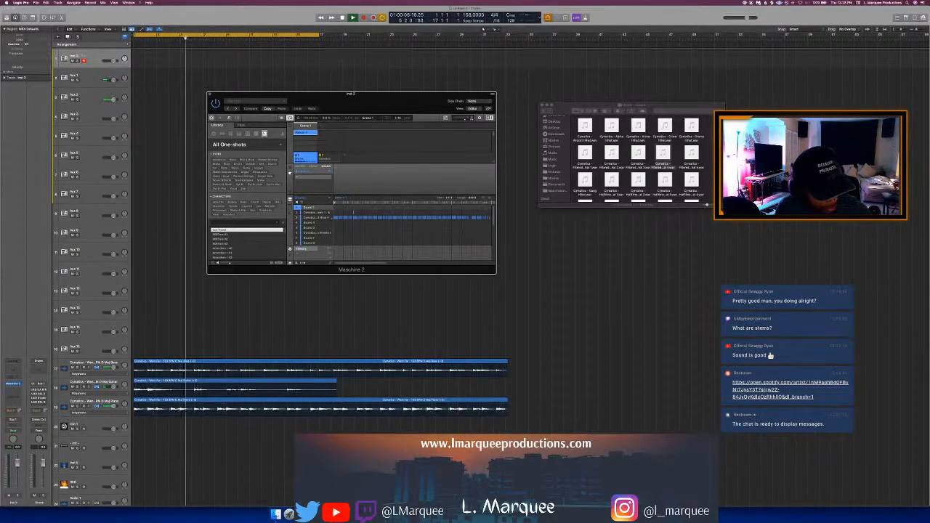
Step: Open the filtered hi-hat in the third sound slot in Maschine's piano roll and play its pattern from the start
click(319, 217)
click(290, 205)
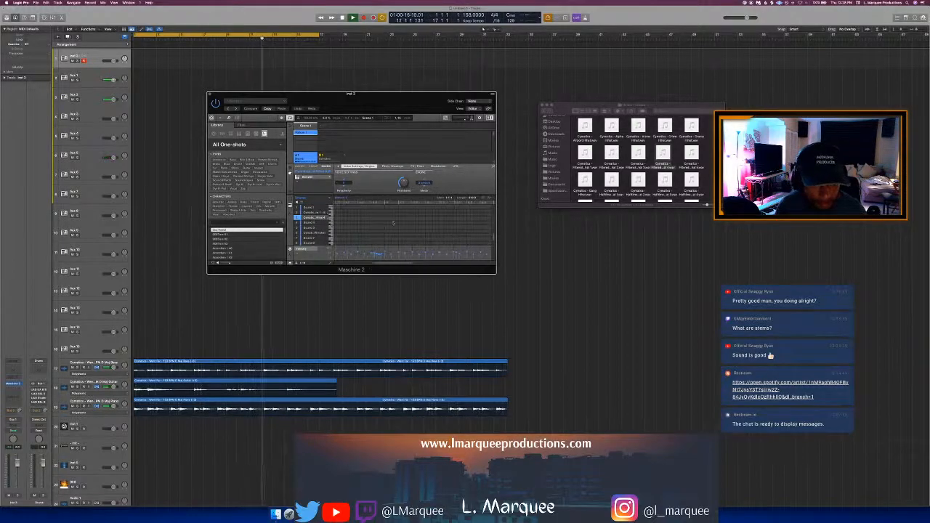
key(Return)
key(space)
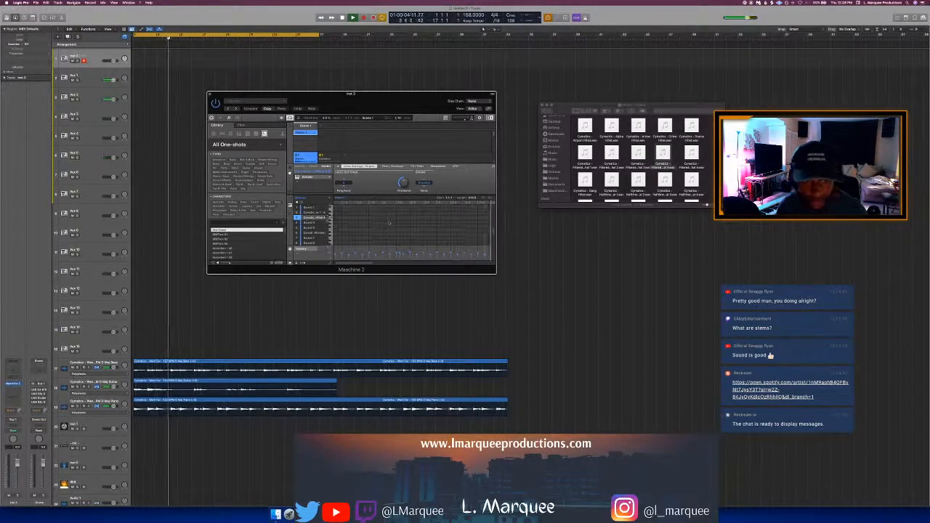
scroll(392, 223, down, 4)
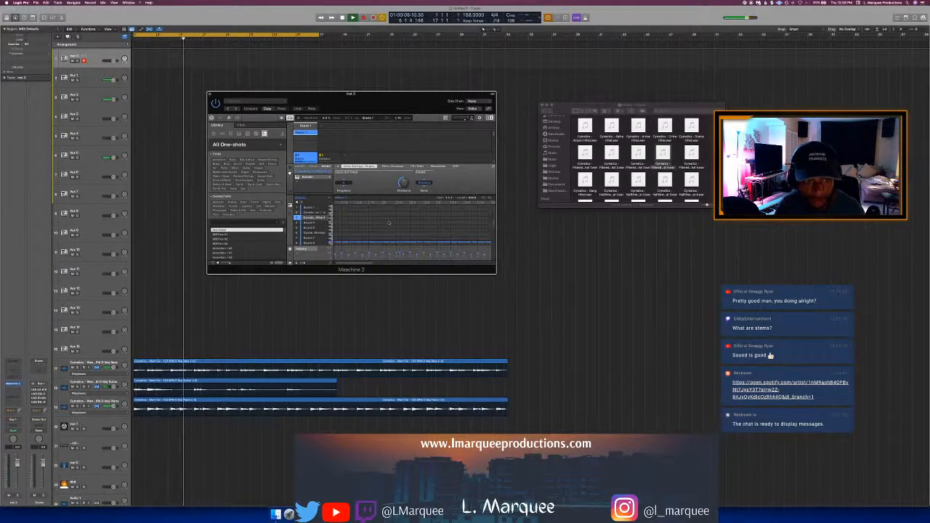
Step: Lower the pitch of a short group of hi-hat notes early in the pattern, checking it against playback
key(space)
key(Return)
key(space)
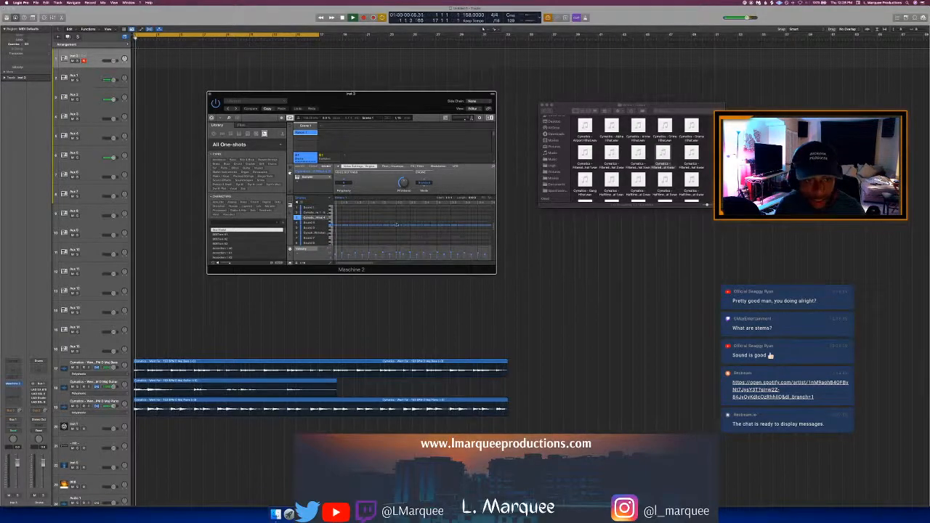
key(space)
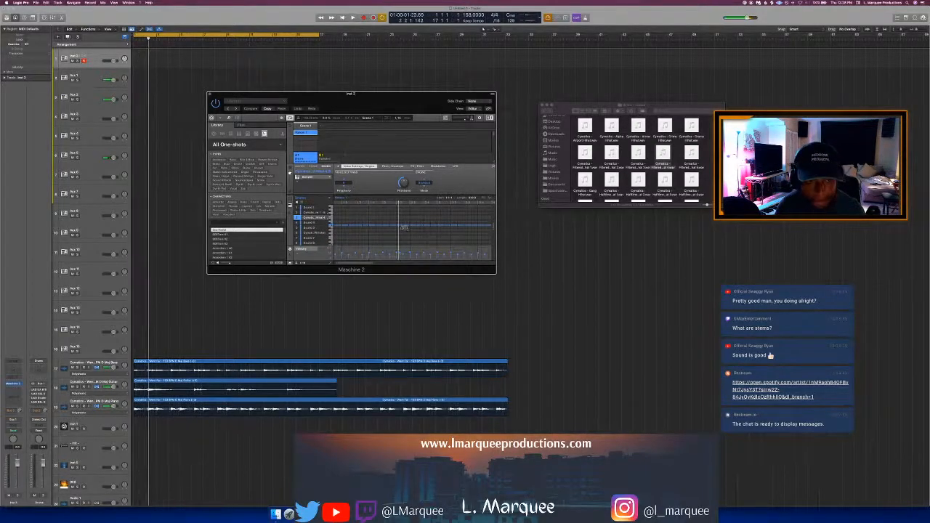
key(space)
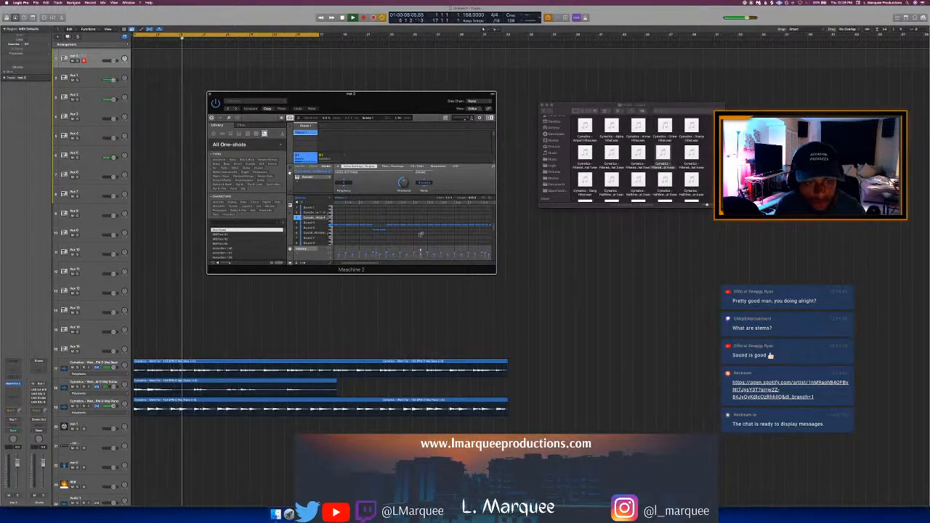
key(space)
key(space)
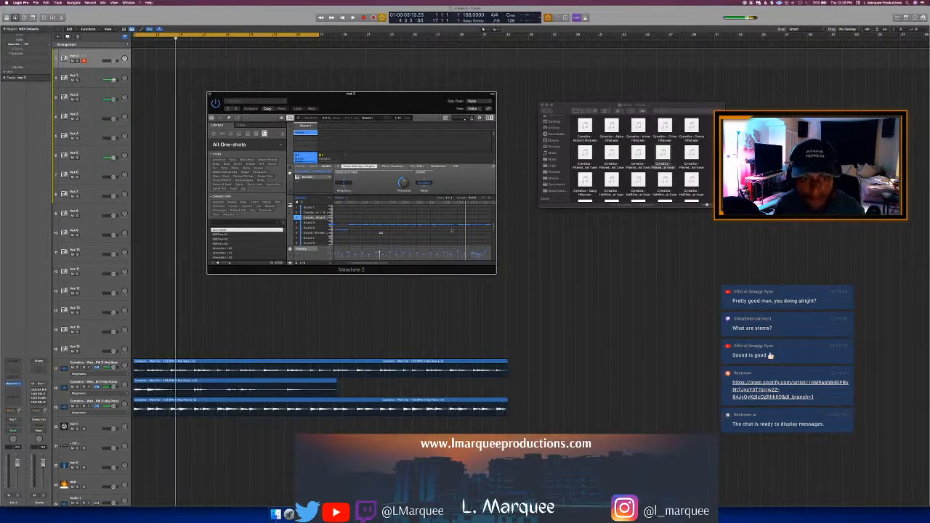
Step: Raise a run of hi-hat notes, lower a note following it, and replay the pattern from the start
key(space)
key(Return)
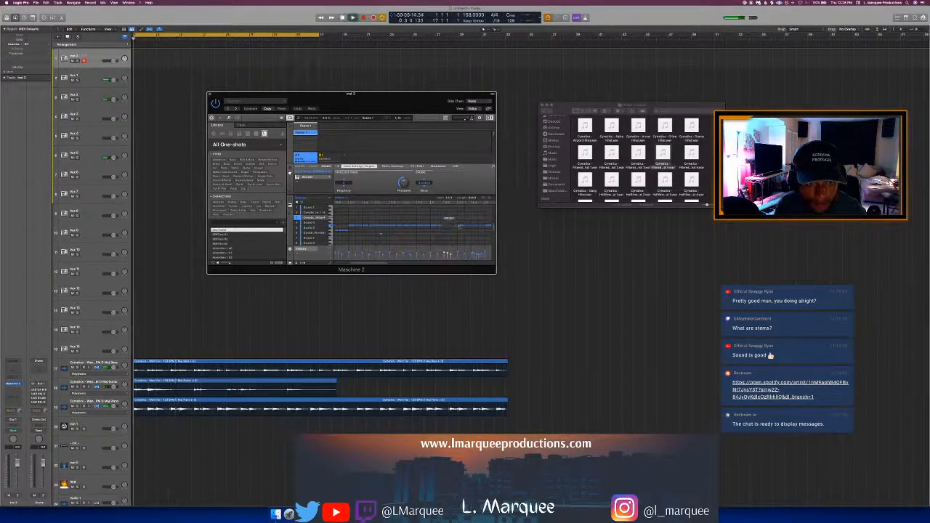
key(space)
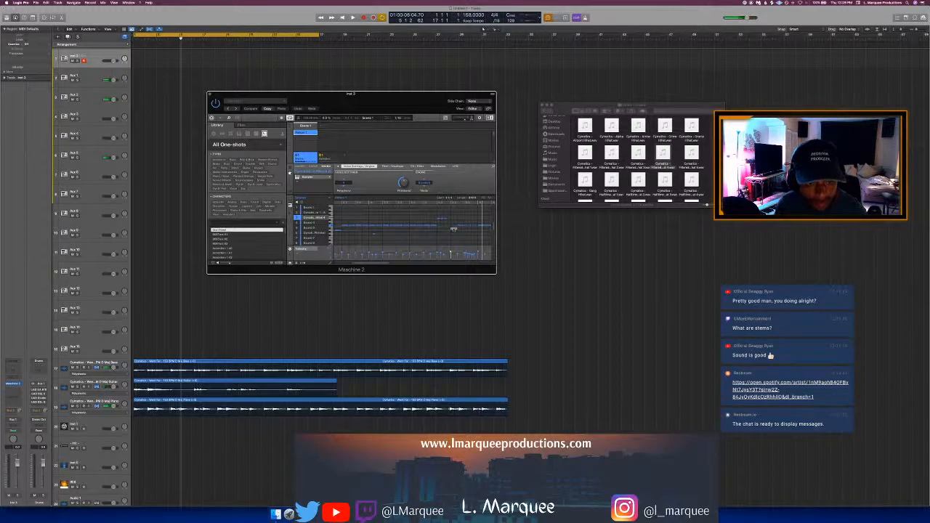
key(Return)
key(space)
scroll(454, 230, down, 1)
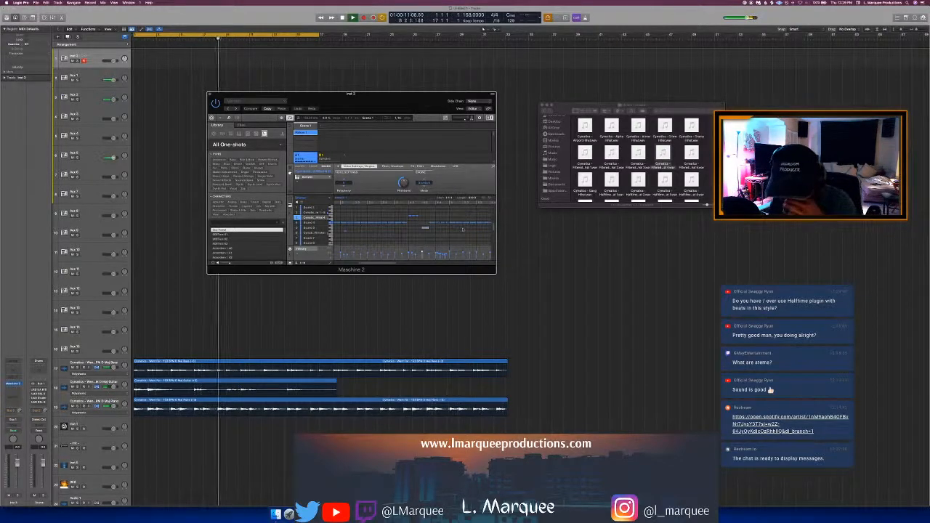
Step: Insert the MRhythmizer effect on the Cymatics bass stem track and move its window clear of Maschine
drag(382, 101, 387, 109)
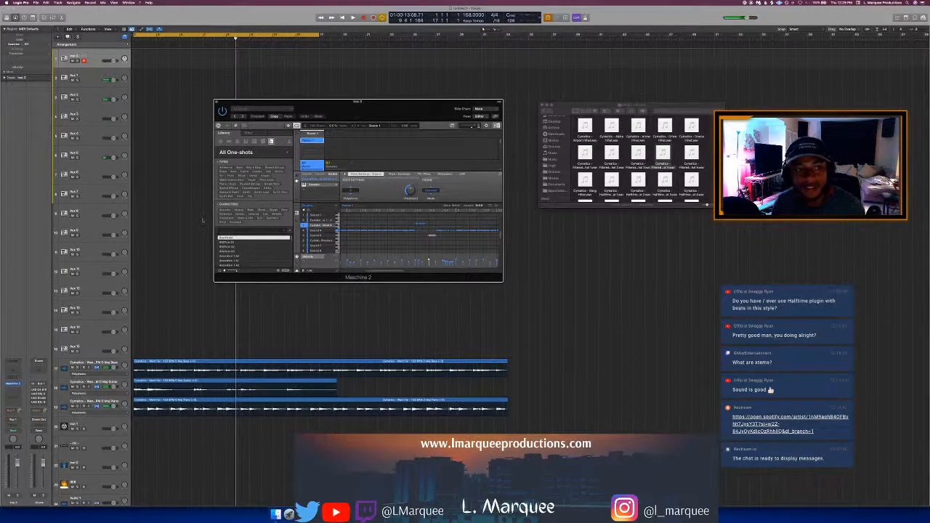
scroll(203, 220, down, 3)
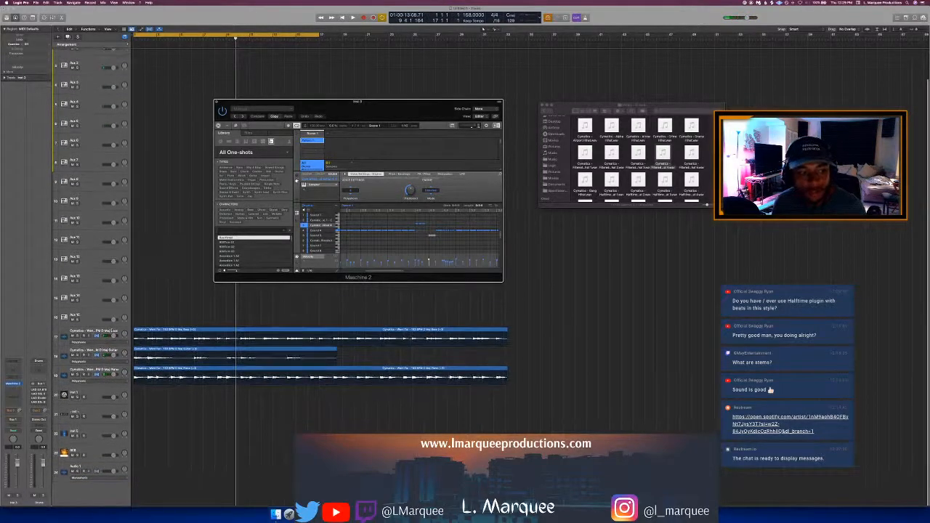
click(112, 331)
click(13, 380)
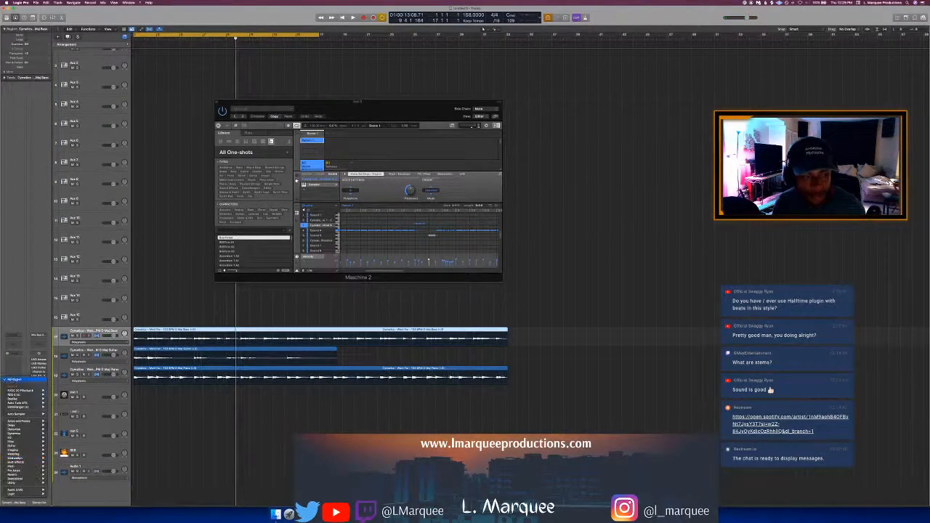
mouse_move(18, 489)
mouse_move(69, 464)
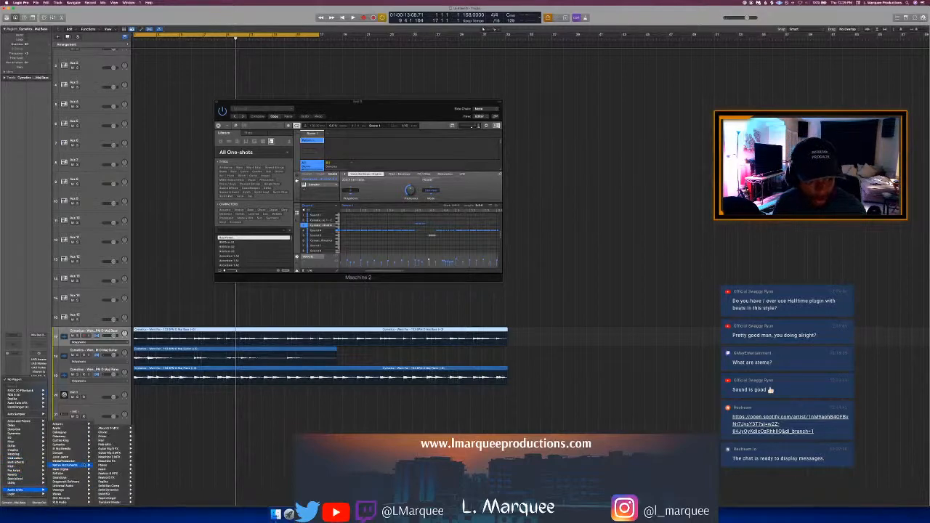
click(134, 461)
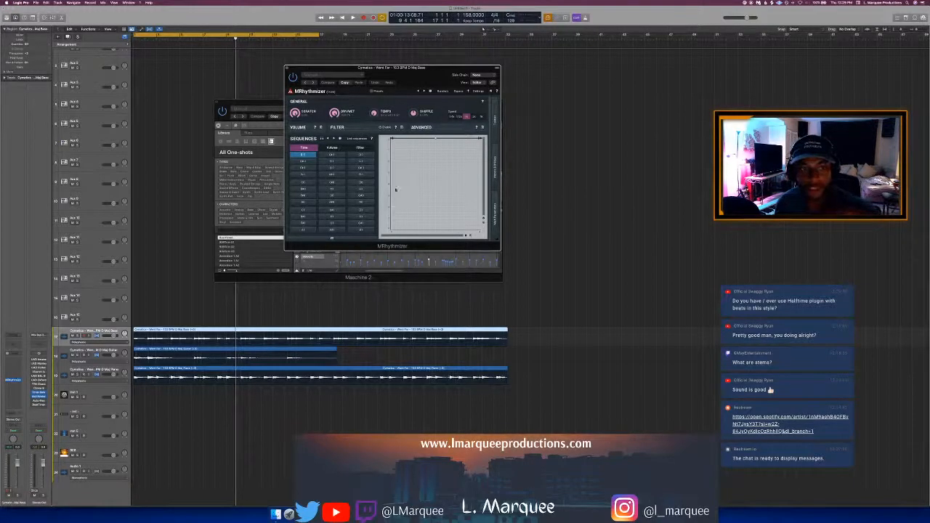
drag(376, 68, 432, 117)
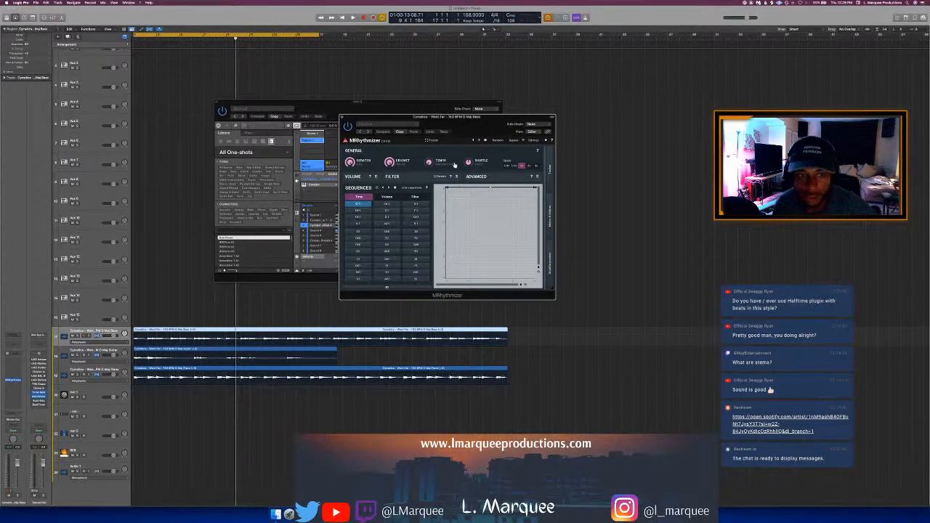
Step: Apply the 50% speed time sequence in MRhythmizer and remove the plug-in from the bass stem track
click(388, 189)
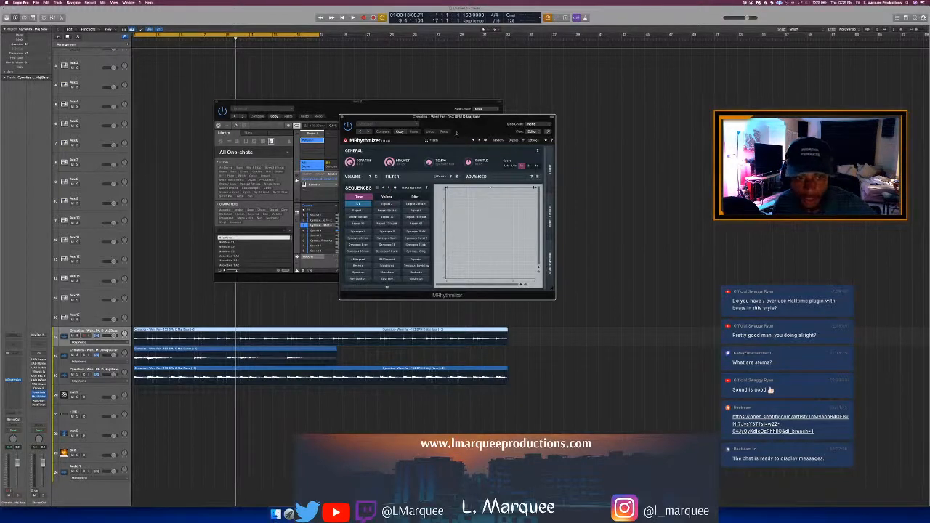
drag(460, 131, 462, 129)
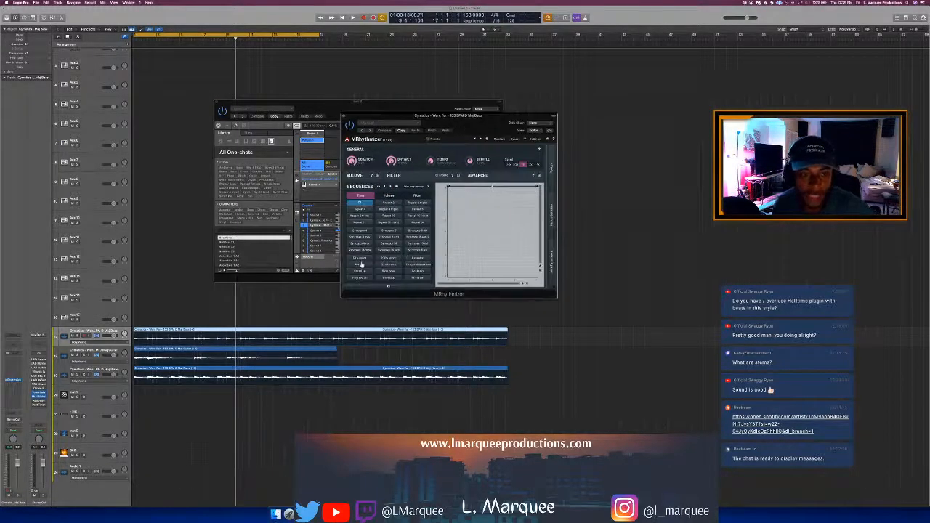
click(359, 259)
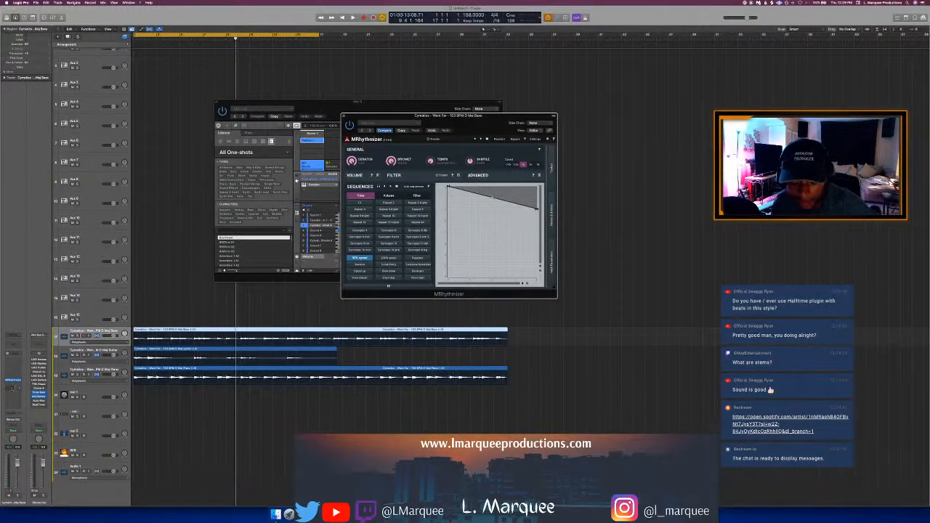
click(16, 379)
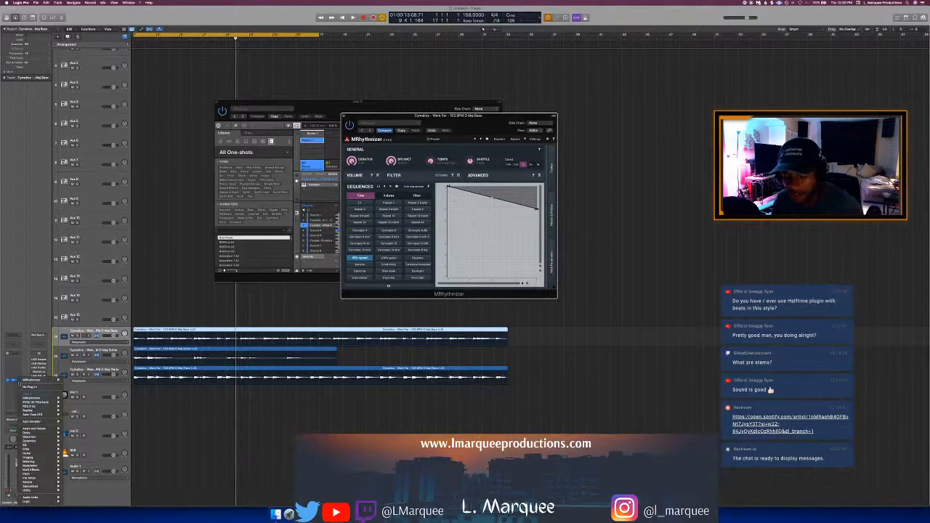
click(29, 387)
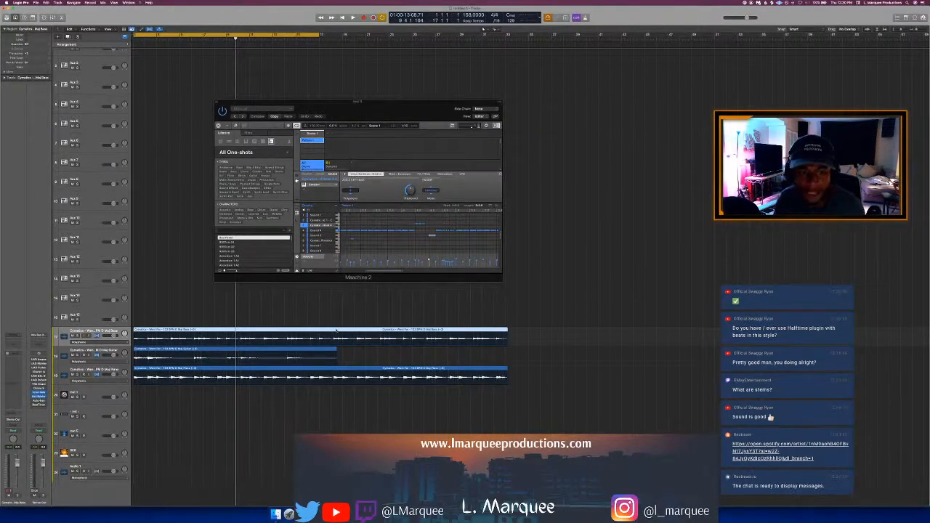
Step: Zoom in on the hi-hat notes in Maschine, replay from the start, and set the cycle range to bars 4 to 6
click(366, 272)
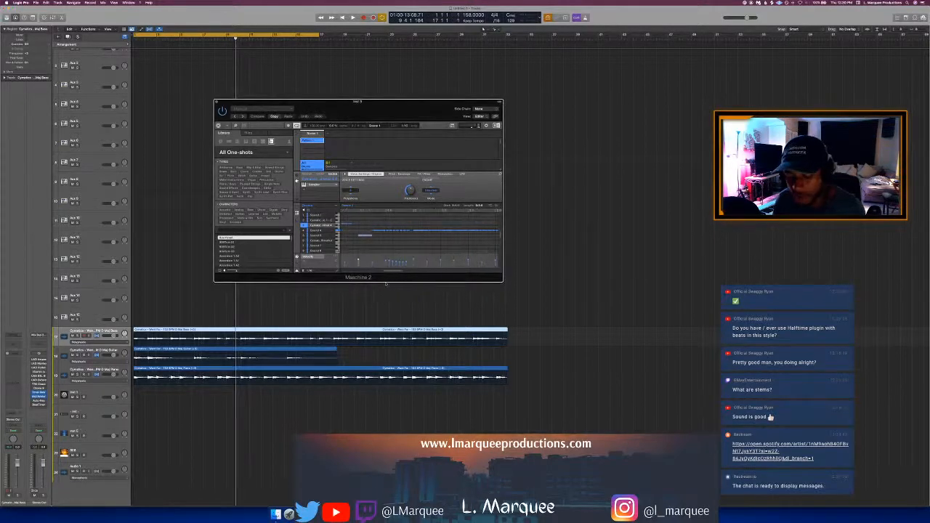
key(Return)
key(space)
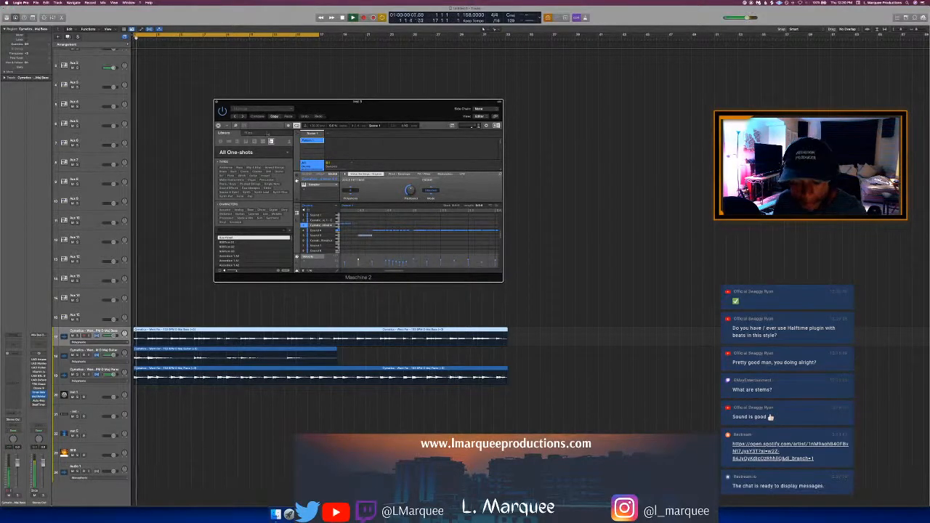
click(198, 69)
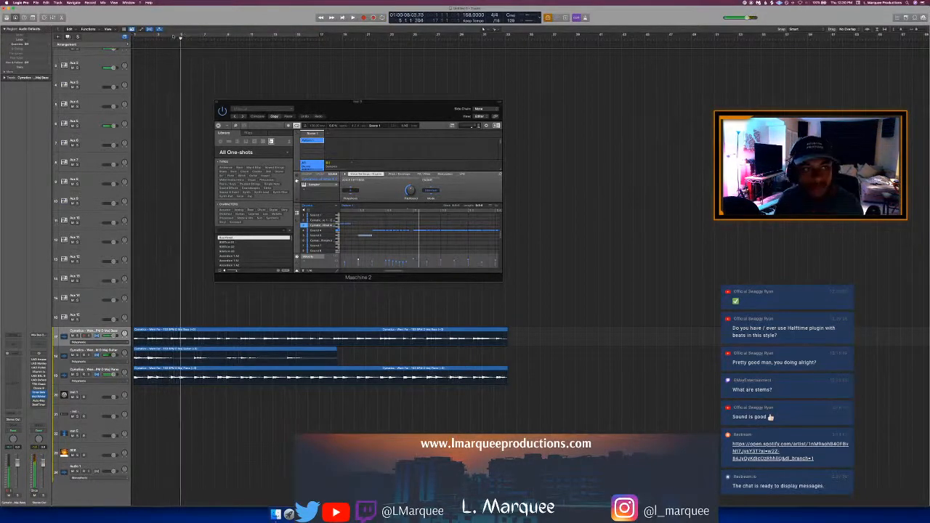
drag(190, 35, 169, 35)
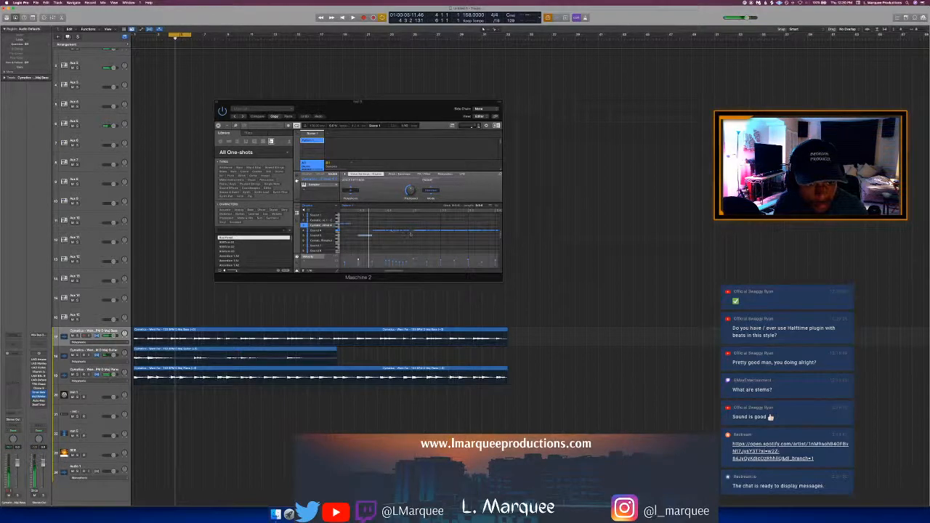
Step: Repitch the hi-hat roll into a rising run starting below the main notes, and audition it in the short cycle
click(407, 231)
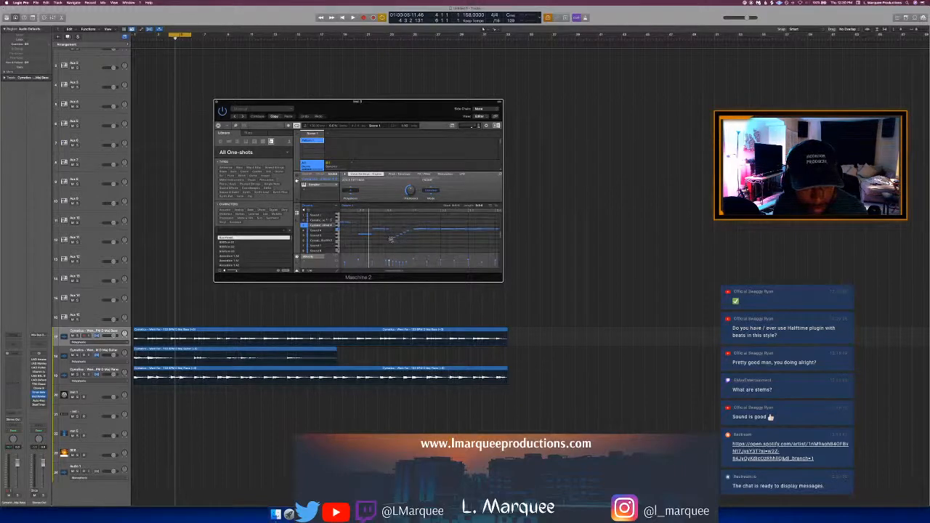
key(space)
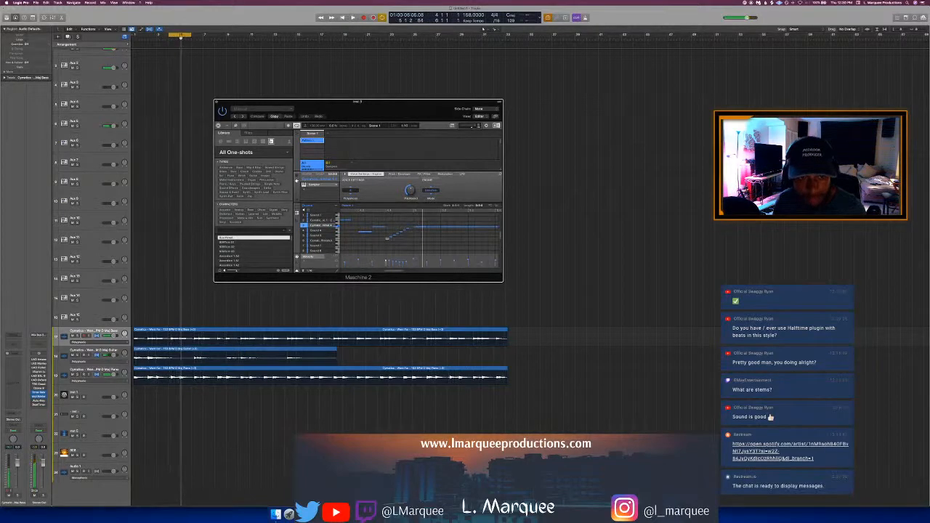
key(space)
click(320, 174)
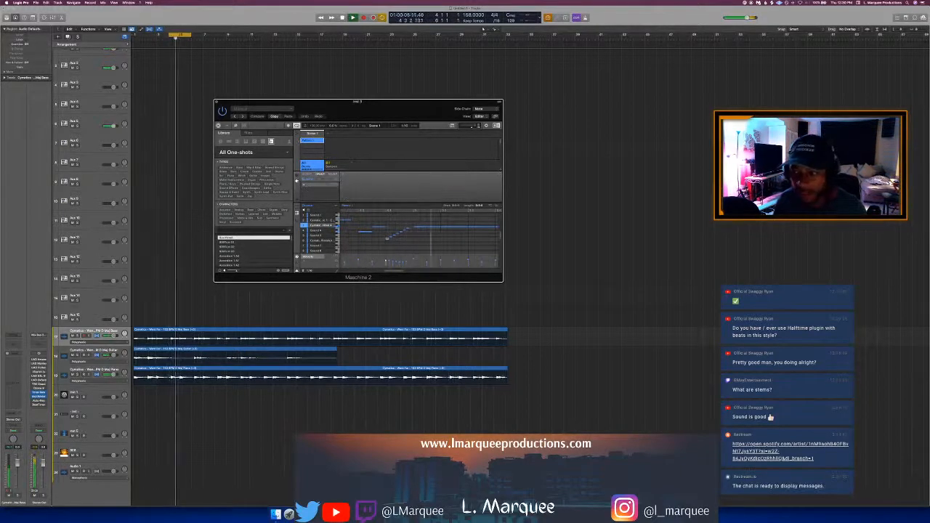
key(space)
Step: Replace the short cycle with one from bar 5 to bar 13 and play that range
click(186, 34)
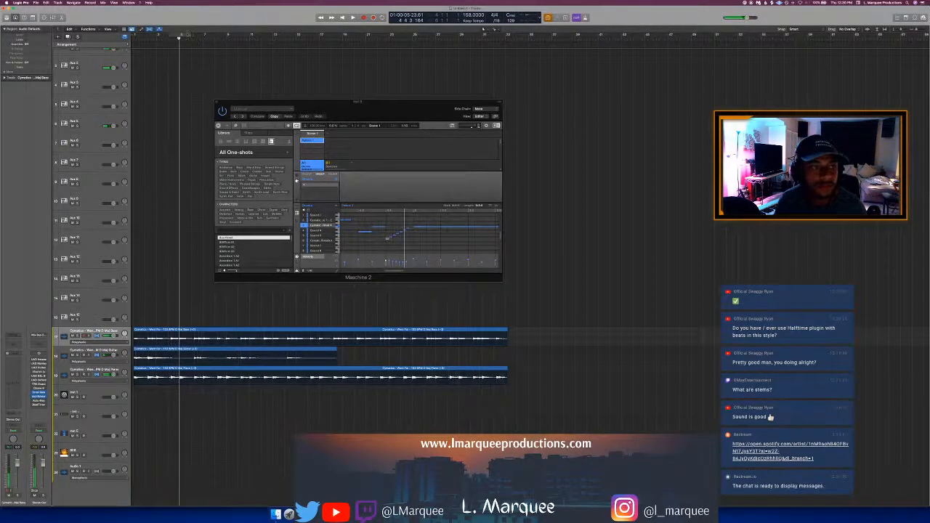
drag(183, 34, 273, 34)
key(space)
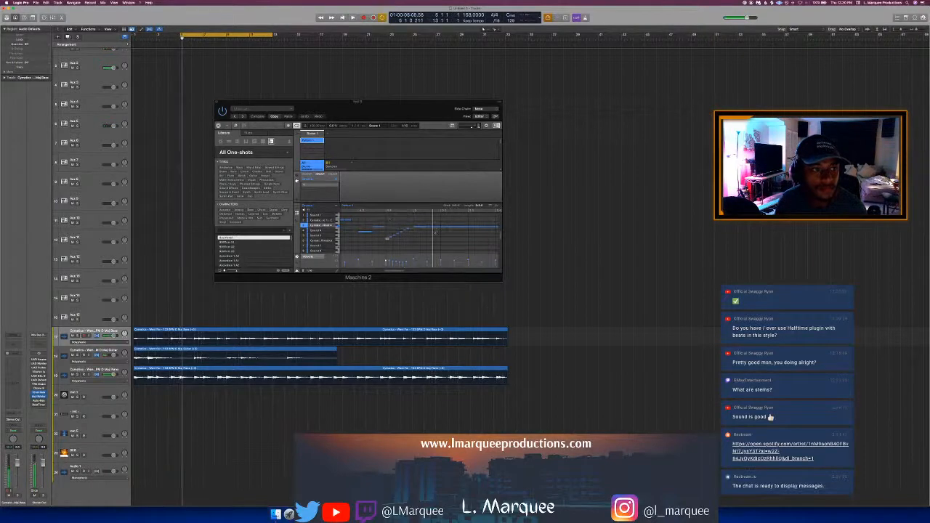
Step: Raise the pitch of one hi-hat note just after the rising roll and replay the cycle to check it
click(429, 218)
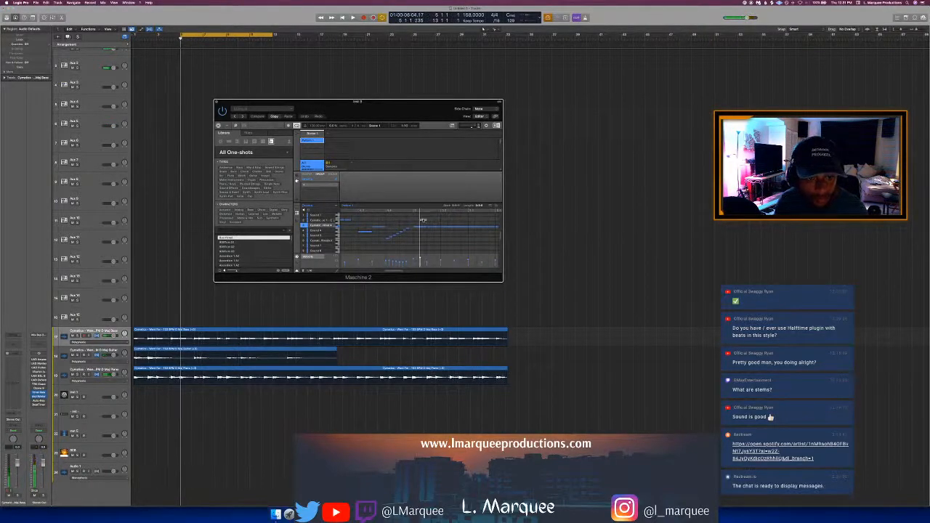
key(space)
scroll(423, 221, up, 1)
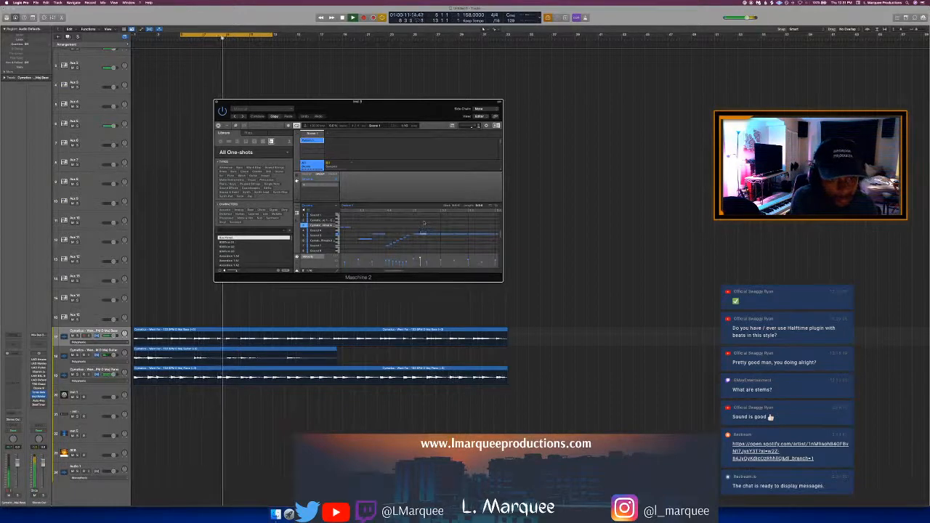
key(space)
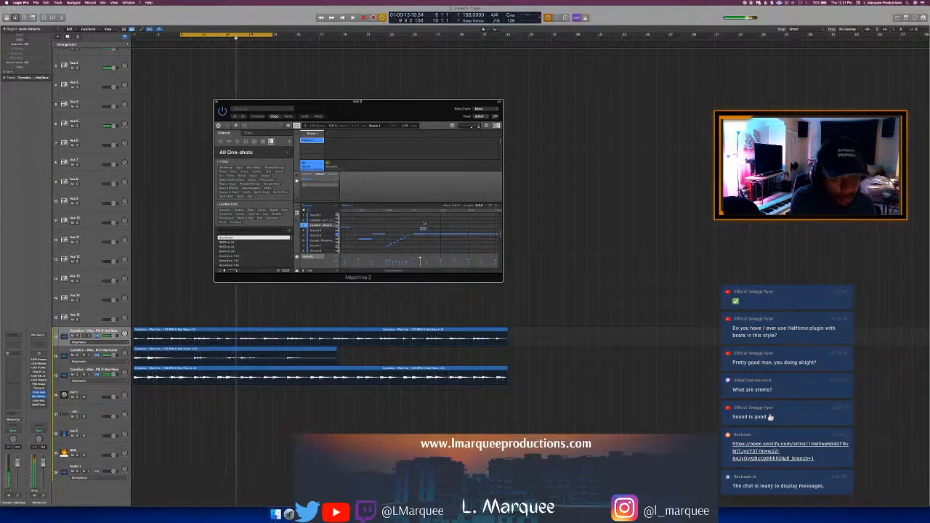
key(space)
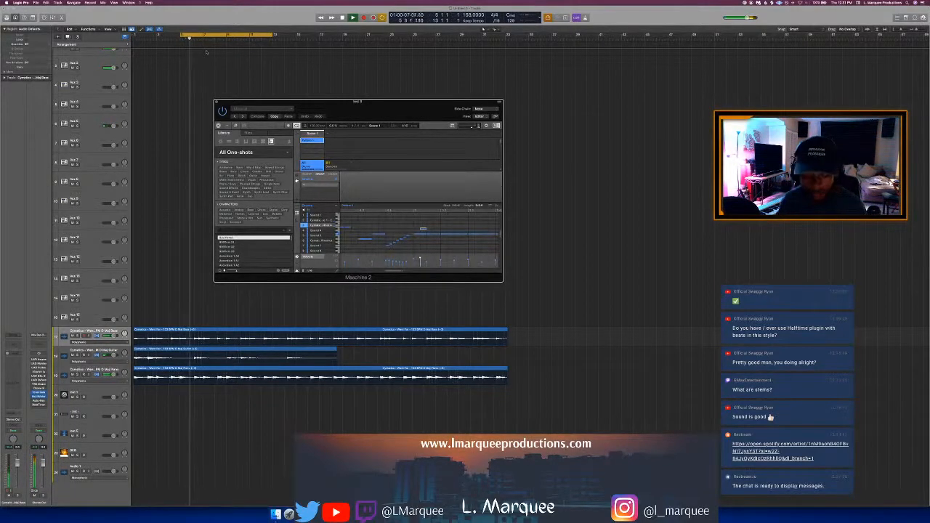
key(space)
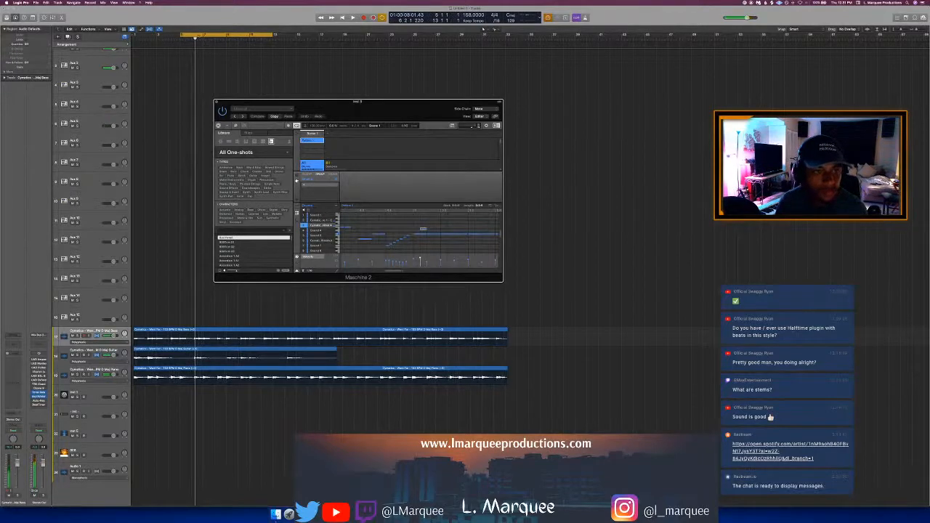
Step: Move the cycle range to bars 6 to 10 and play it to hear the hi-hat variations
drag(194, 35, 236, 36)
key(space)
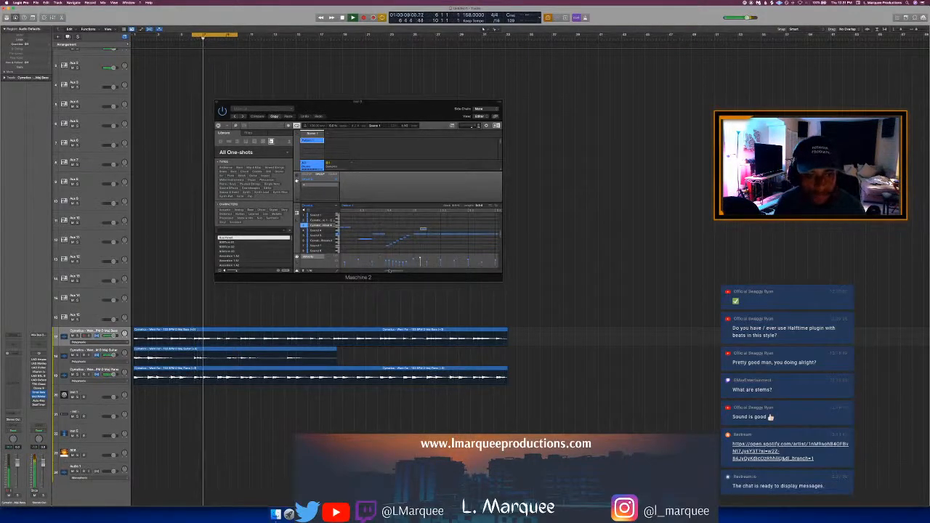
click(215, 71)
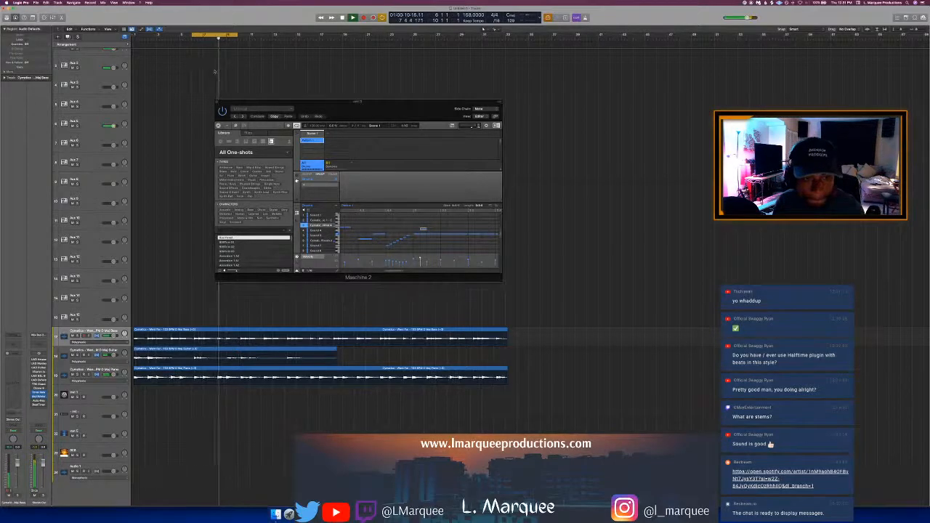
Step: Try soloing the bass stem while replaying the cycle, and turn its solo off again
key(space)
key(space)
key(s)
key(space)
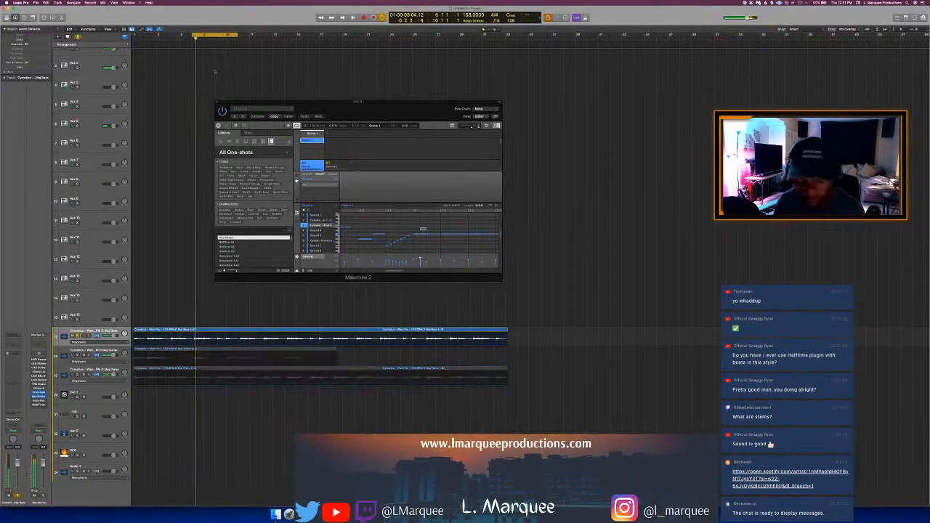
key(space)
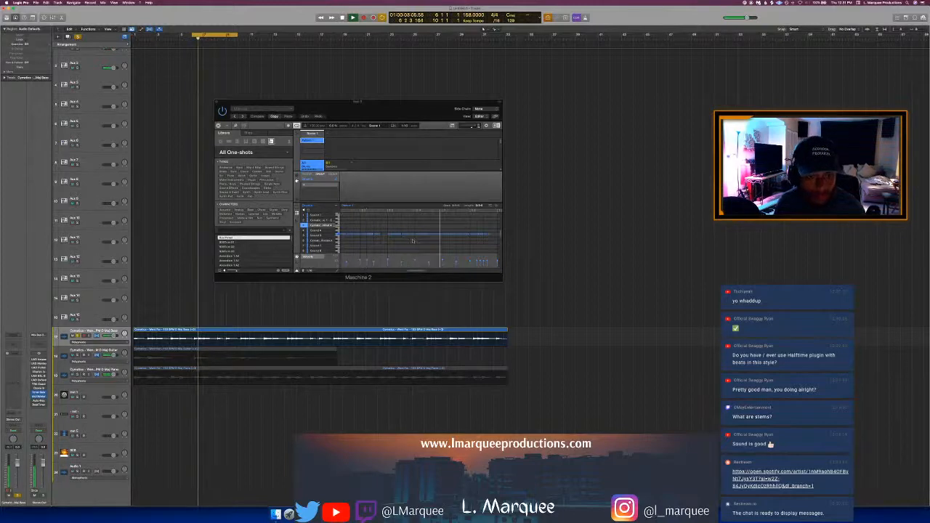
key(s)
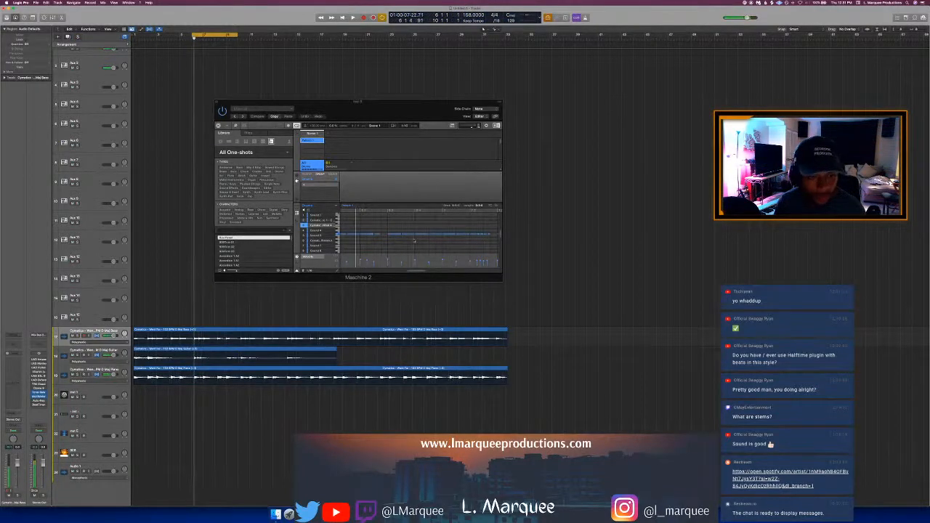
key(space)
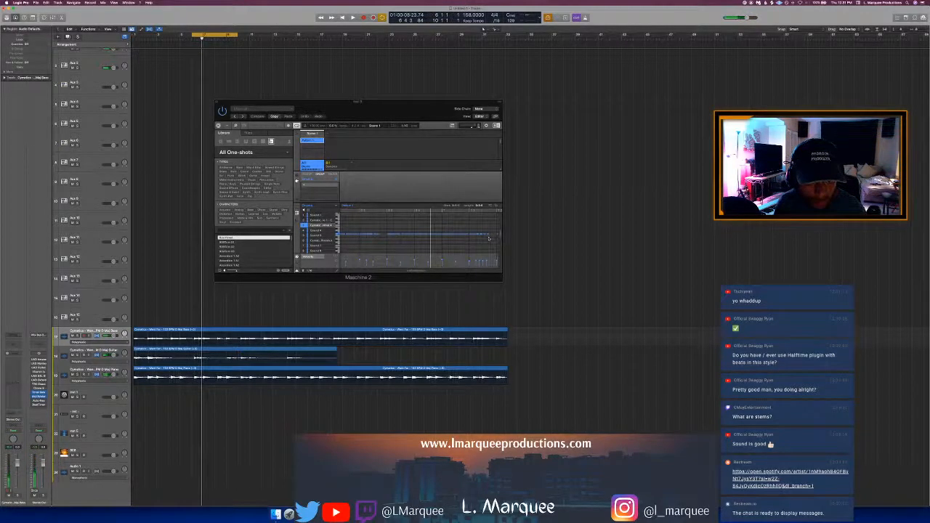
Step: Vary the pitches of the next hi-hat roll's notes and audition them in a cycle from bar 5 to bar 9
click(484, 236)
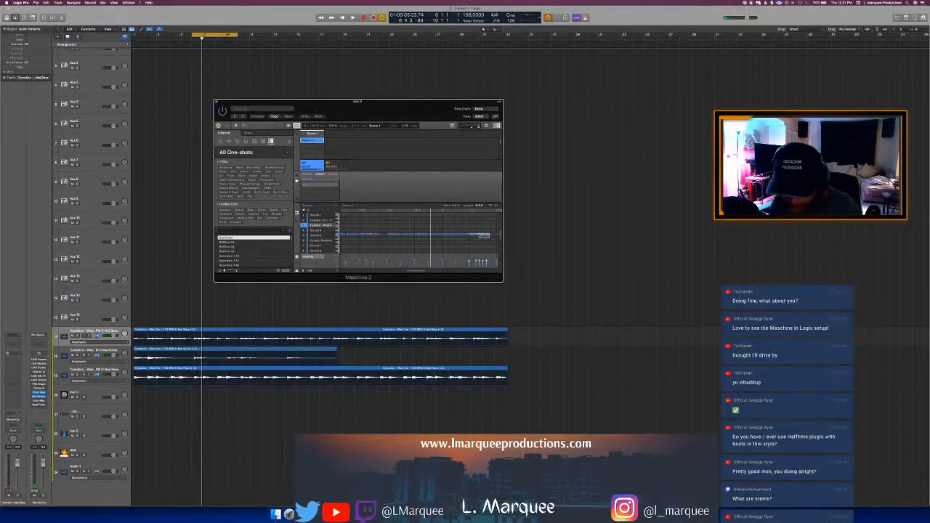
click(474, 234)
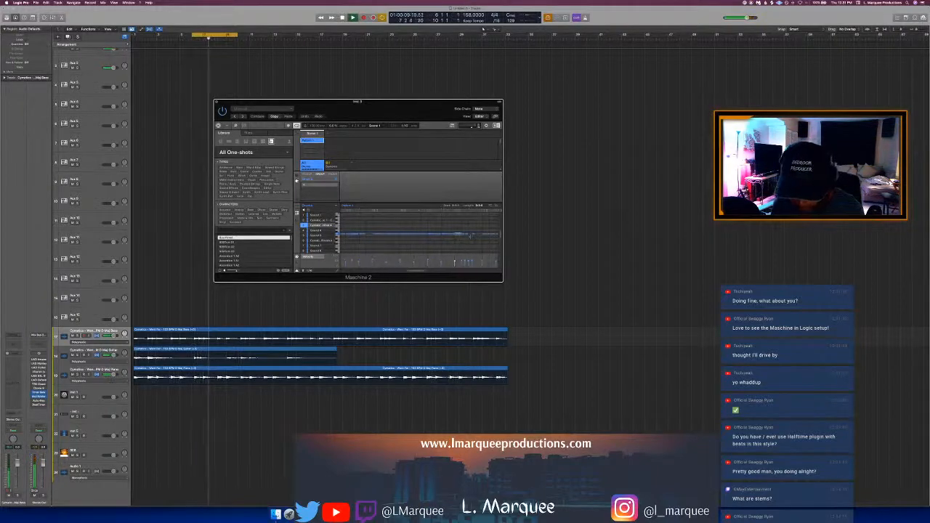
drag(182, 35, 231, 38)
key(space)
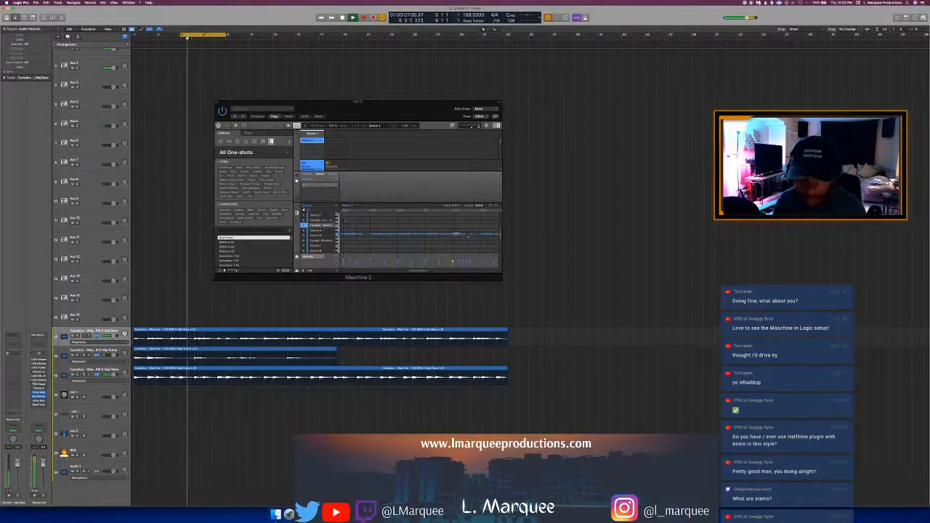
click(466, 235)
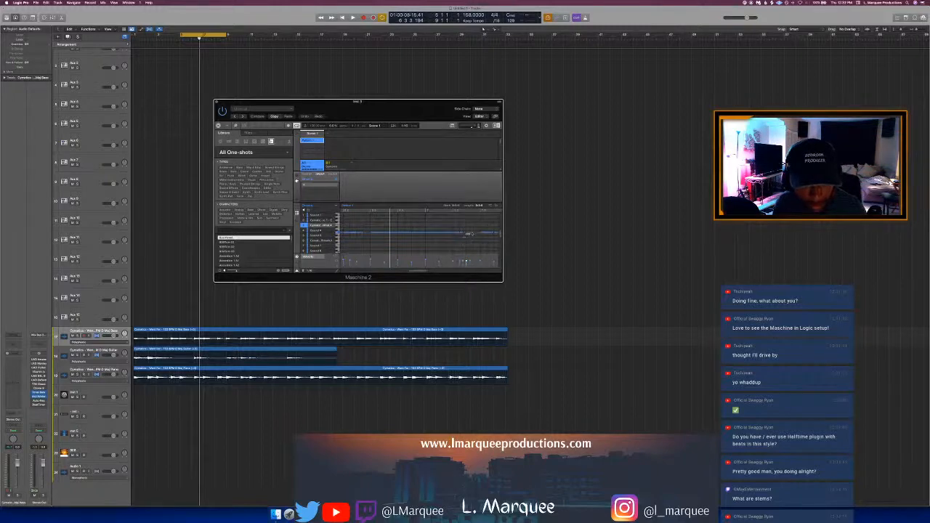
key(space)
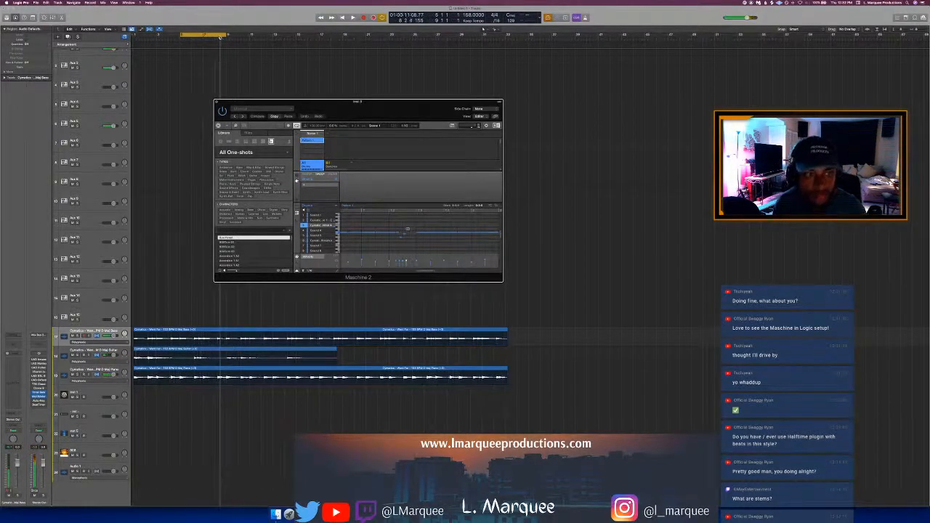
Step: Cycle bar 8 to bar 9 and repitch the hi-hat roll at the pattern's end into a rising run from below the main notes
click(219, 36)
drag(216, 35, 228, 38)
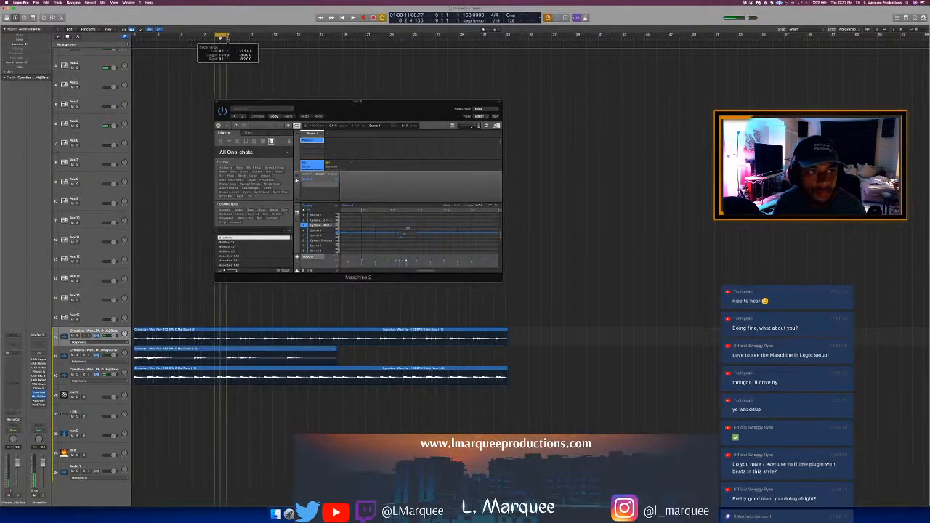
key(space)
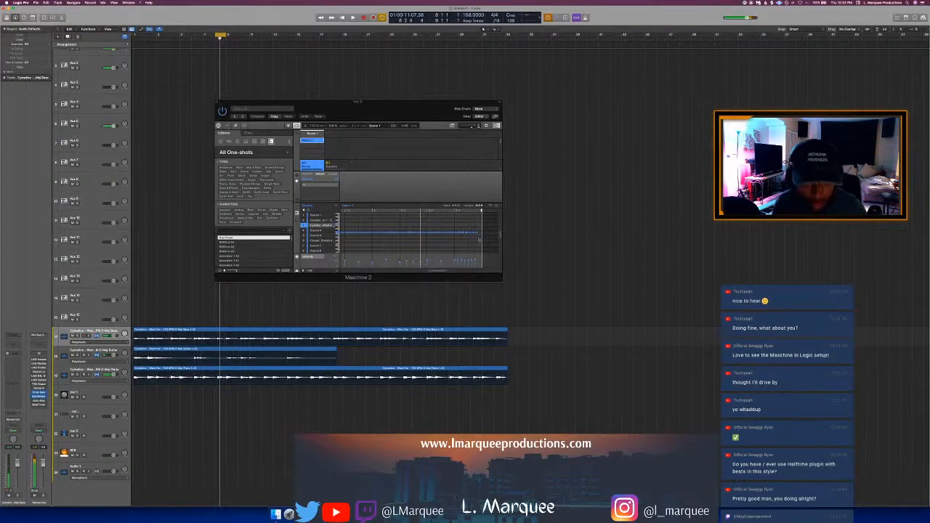
click(475, 233)
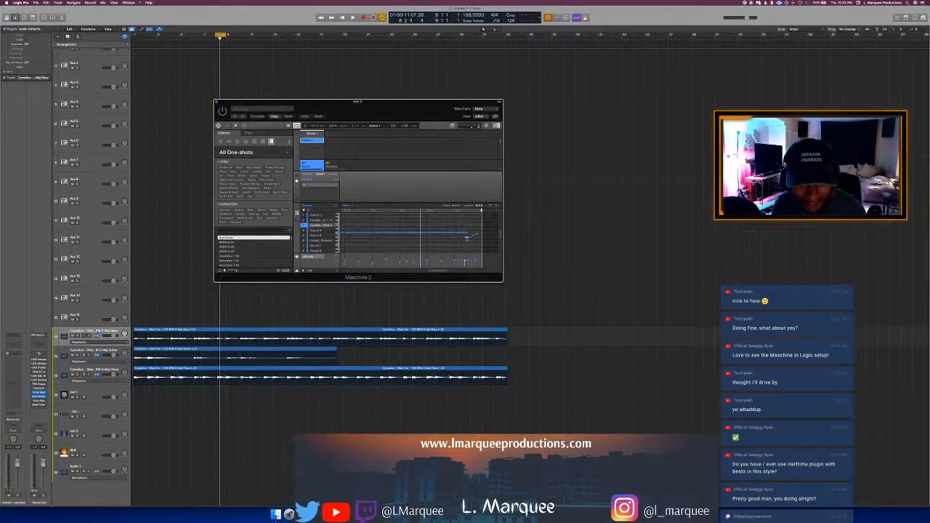
scroll(466, 238, down, 1)
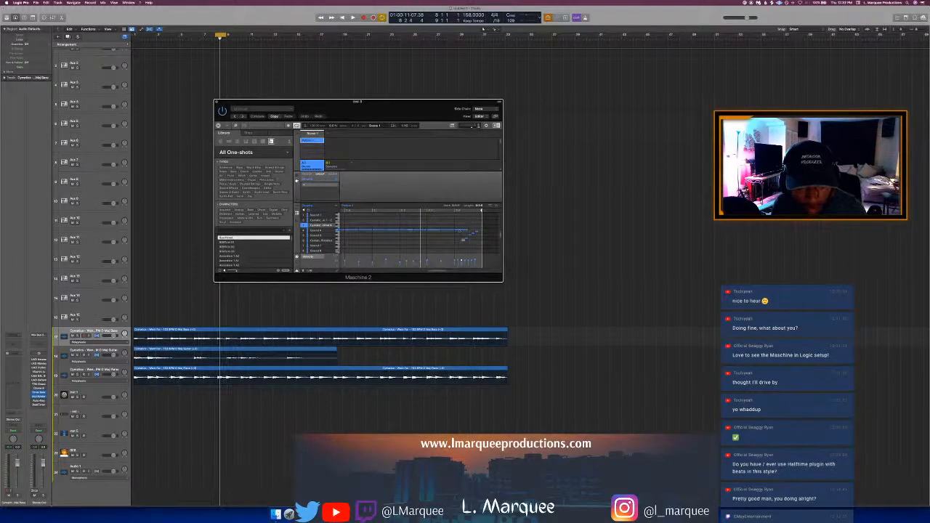
drag(460, 230, 459, 239)
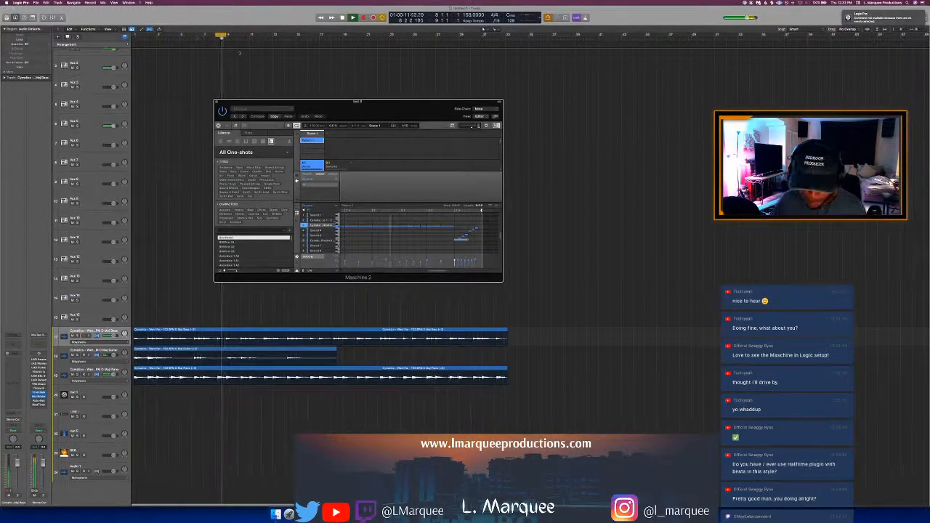
Step: Cycle bars 7 to 9, then raise one hi-hat note and lower another just before the final rising run
drag(203, 36, 226, 44)
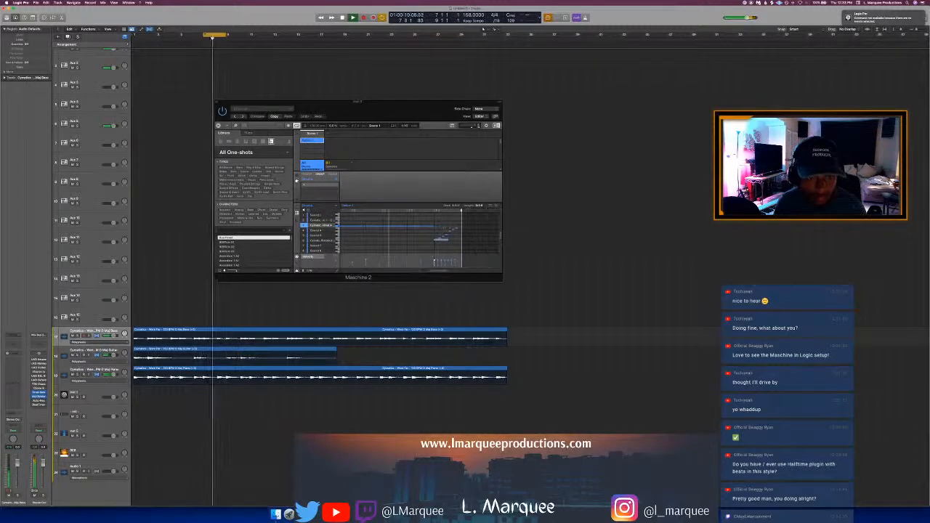
click(389, 225)
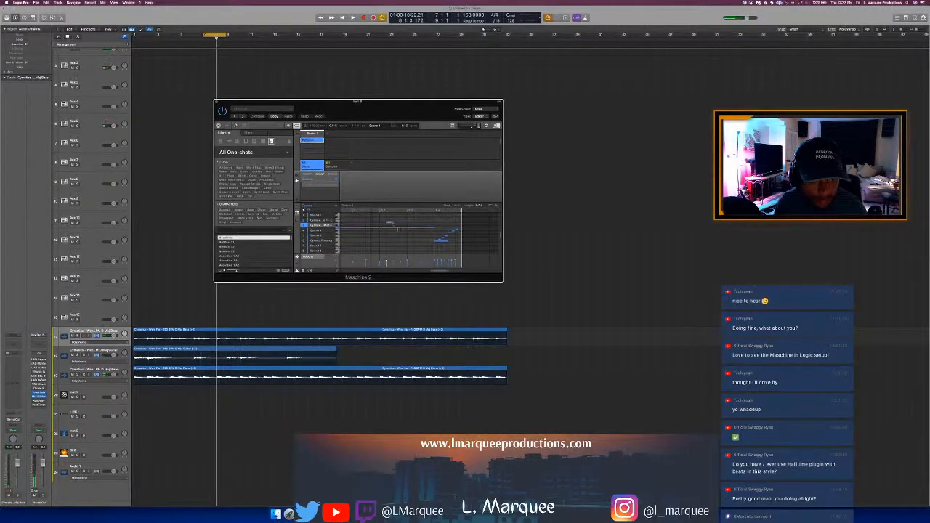
key(super+e)
key(super+e)
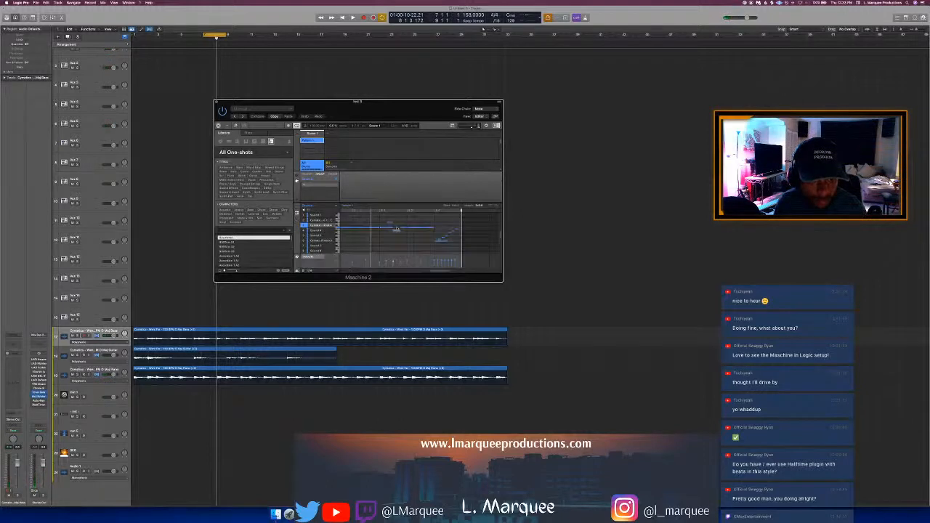
key(space)
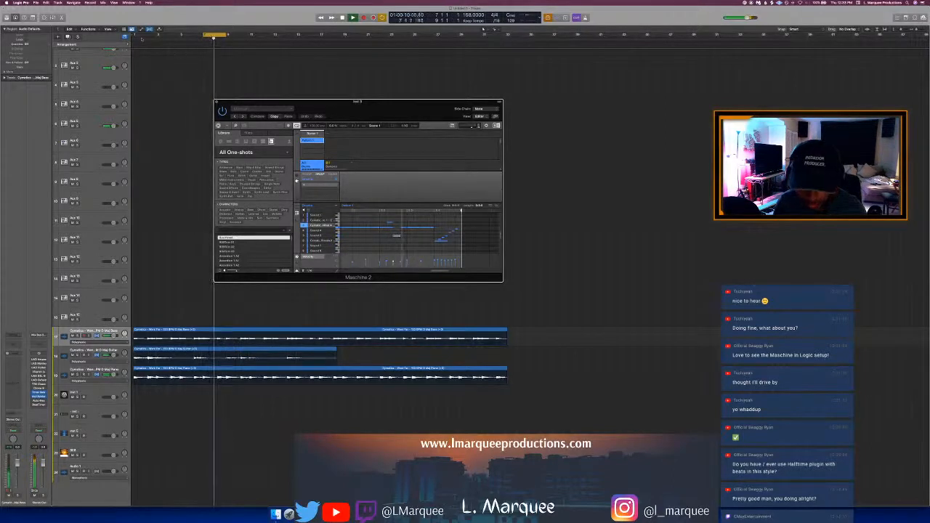
Step: Extend the cycle range to cover bar 1 to bar 9 and play the whole pattern from the start
drag(135, 35, 216, 34)
key(space)
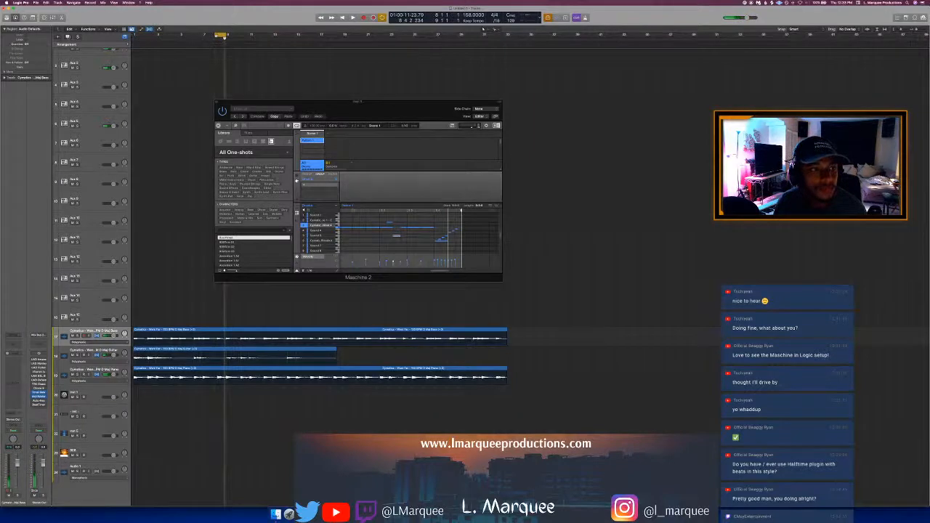
drag(225, 35, 133, 35)
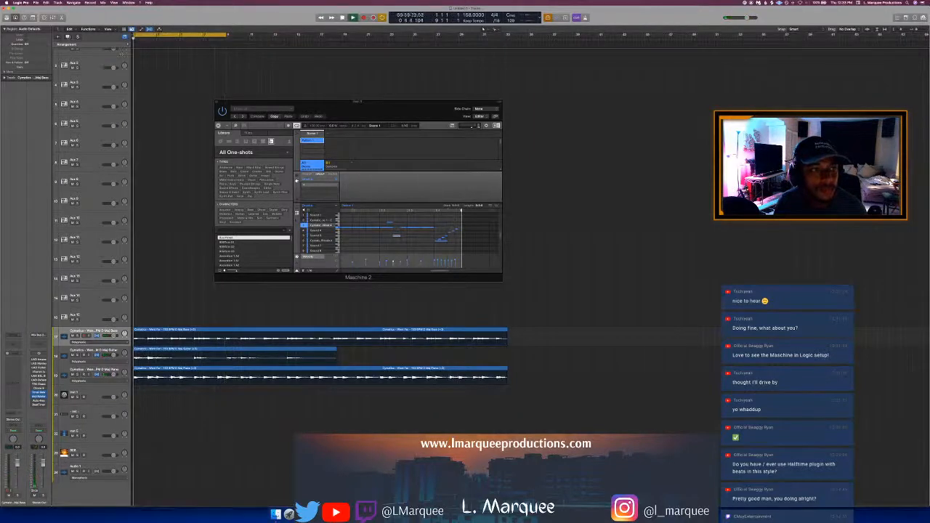
key(space)
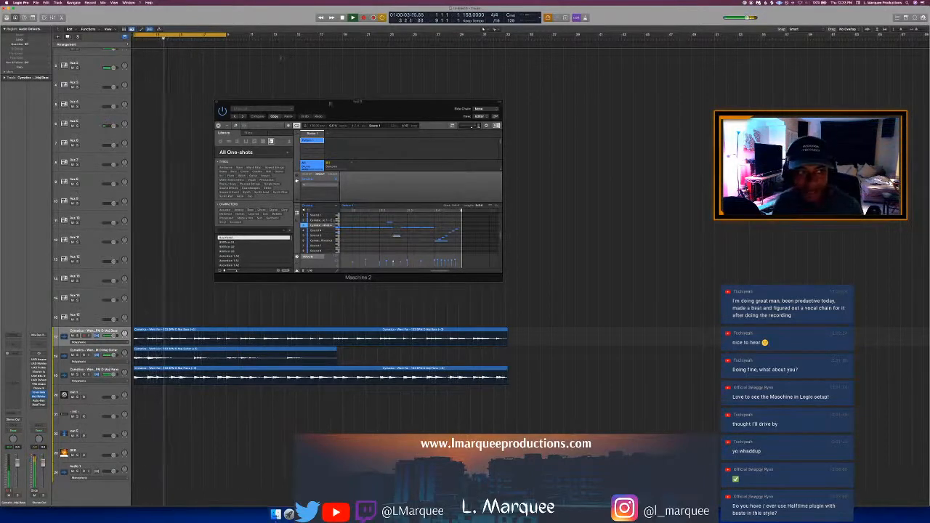
Step: Repitch notes in the remaining flat hi-hat roll mid-pattern and replay the full cycle
click(356, 249)
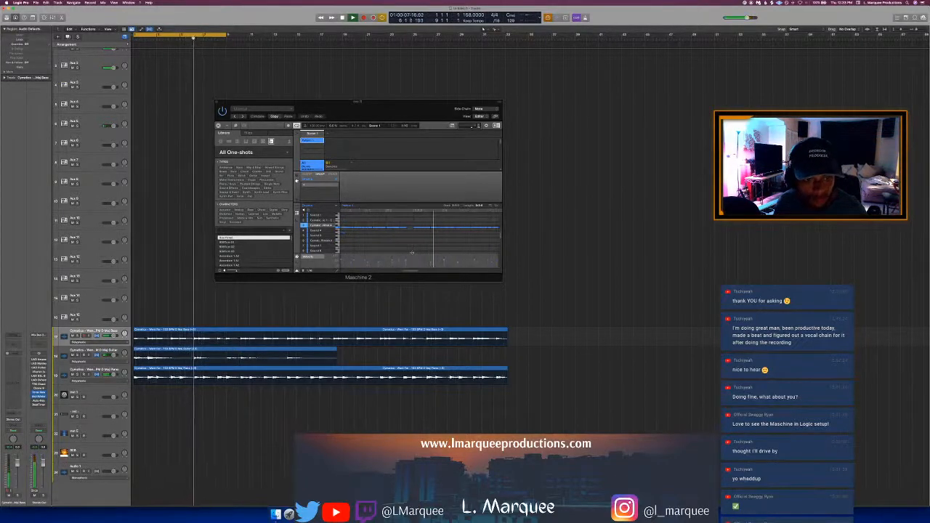
click(451, 229)
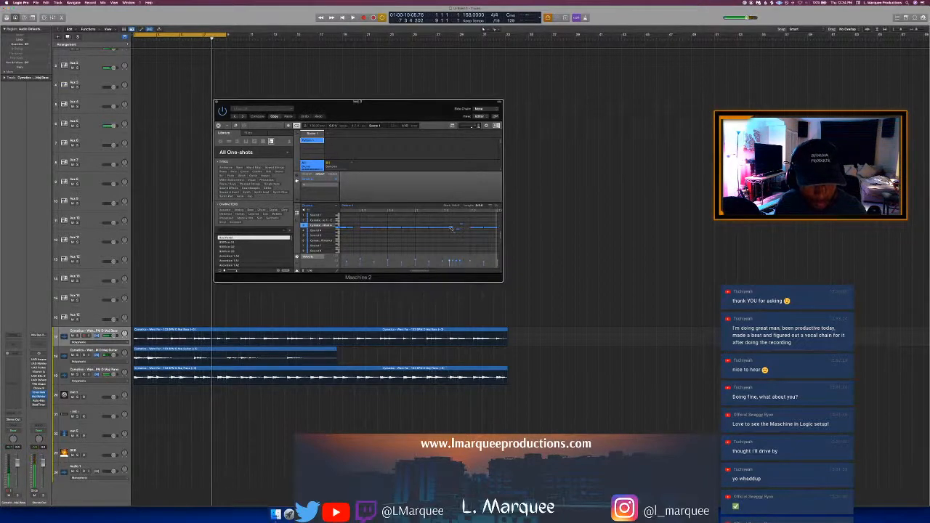
key(space)
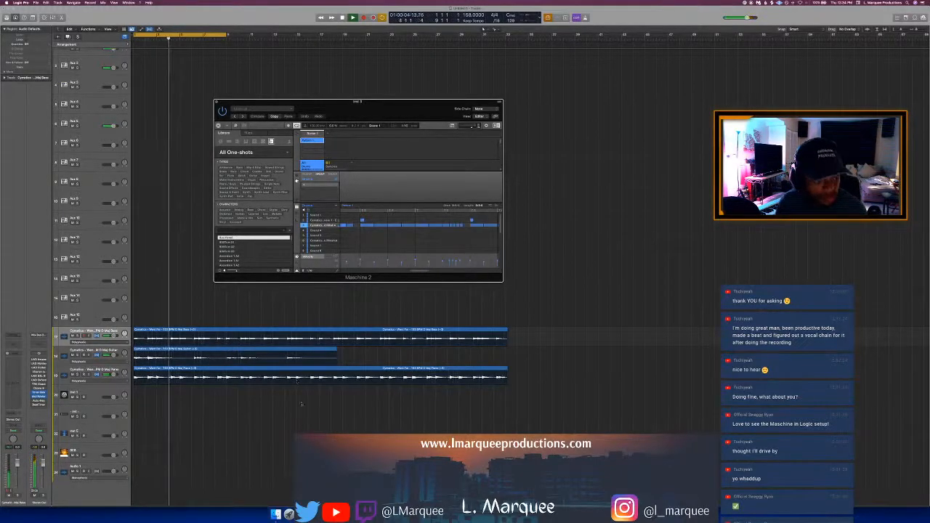
Step: Look through the hi-hat samples in Finder and the Pure Drip open hi-hats in the Maschine library
click(276, 515)
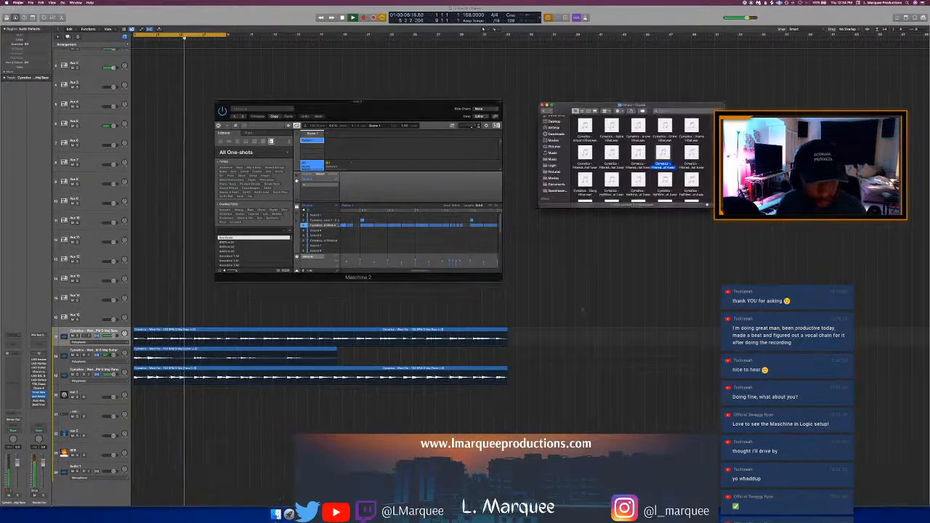
scroll(612, 169, down, 5)
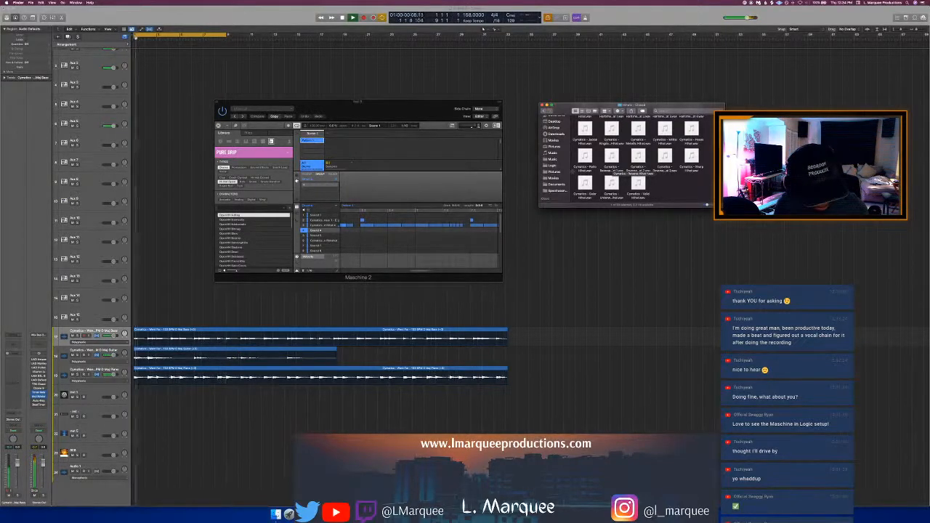
scroll(465, 312, up, 3)
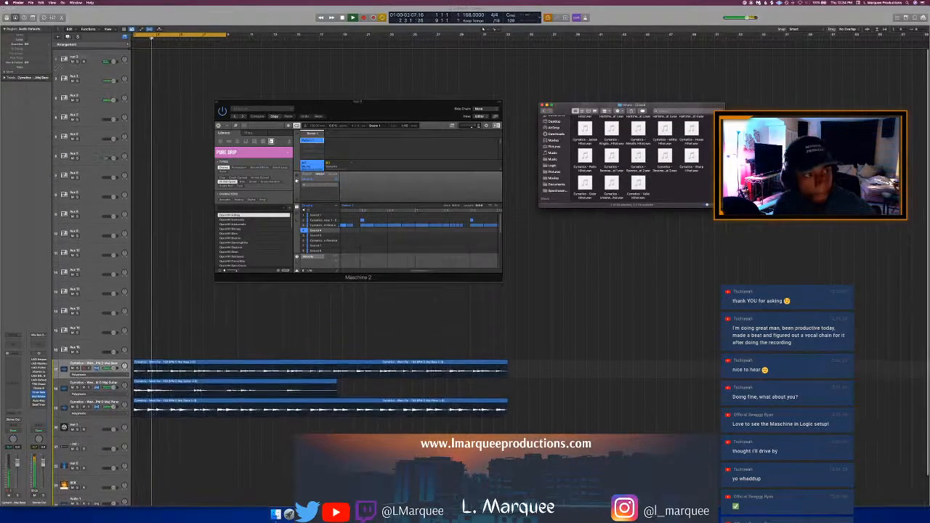
Step: Load a Pure Drip open hi-hat onto Maschine's fourth sound and record it into the pattern with the Maschine track selected
click(92, 53)
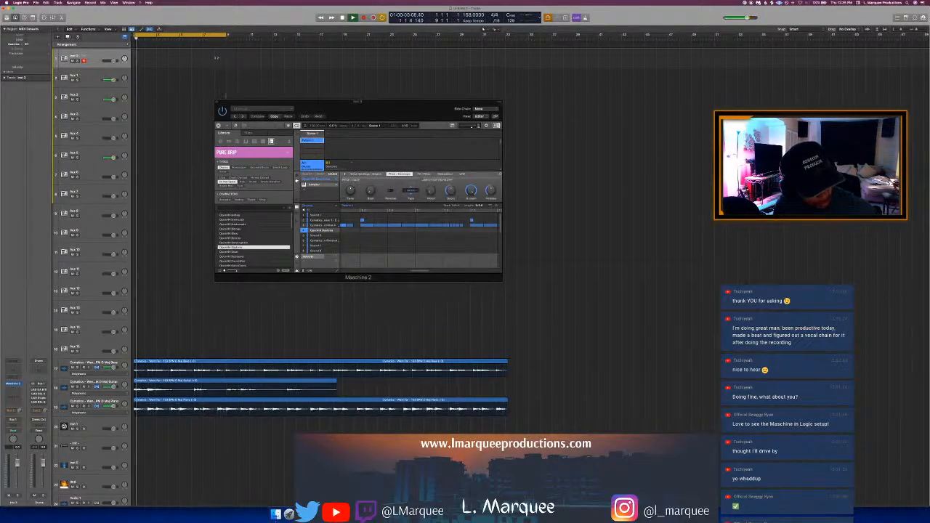
click(345, 101)
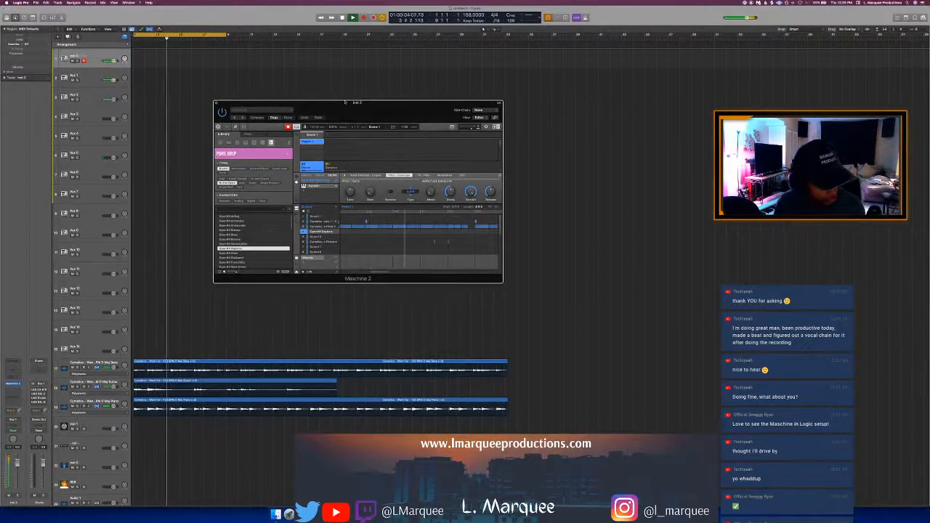
key(Return)
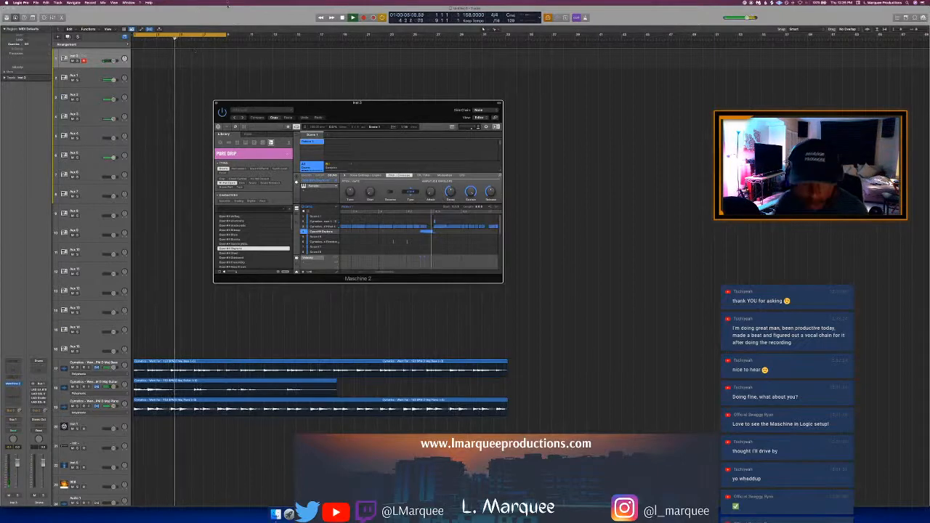
Step: Reposition the Maschine window over the arrangement and bring the Finder sample folder back up
drag(350, 111, 325, 87)
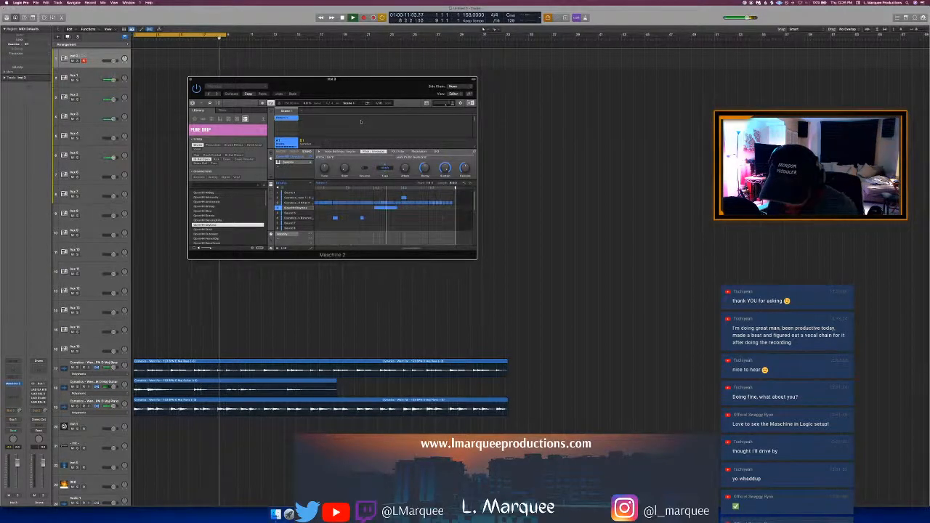
drag(353, 89, 358, 95)
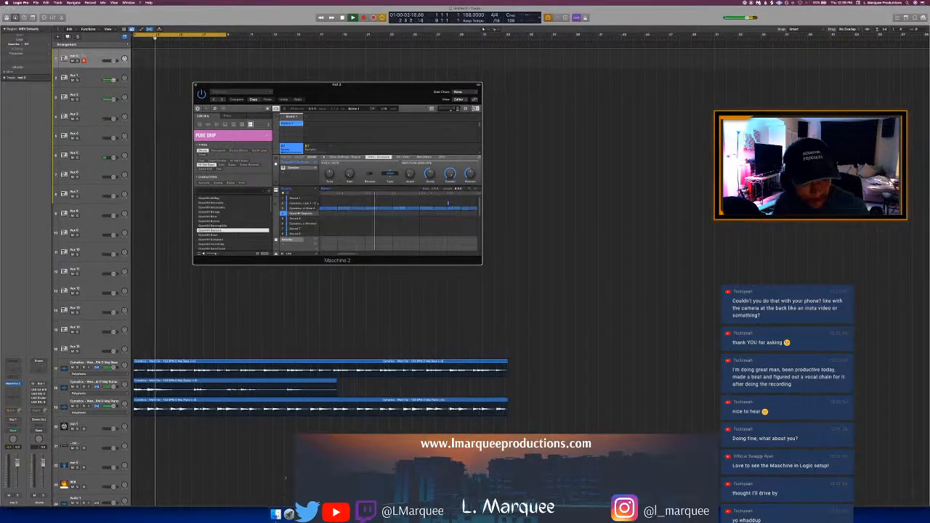
click(276, 515)
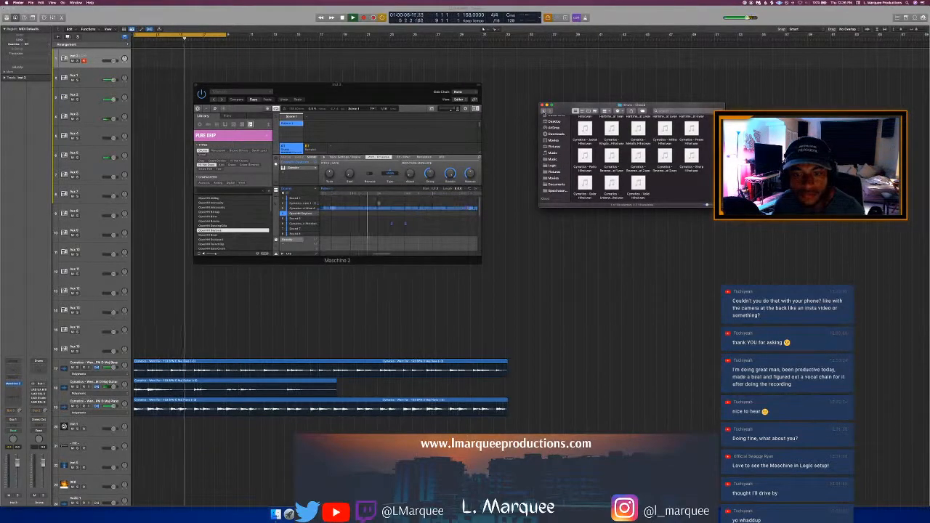
Step: Audition samples in the Shakers folder, load a Cymatics Salt Shaker onto Maschine's eleventh sound and record it into the pattern
click(544, 112)
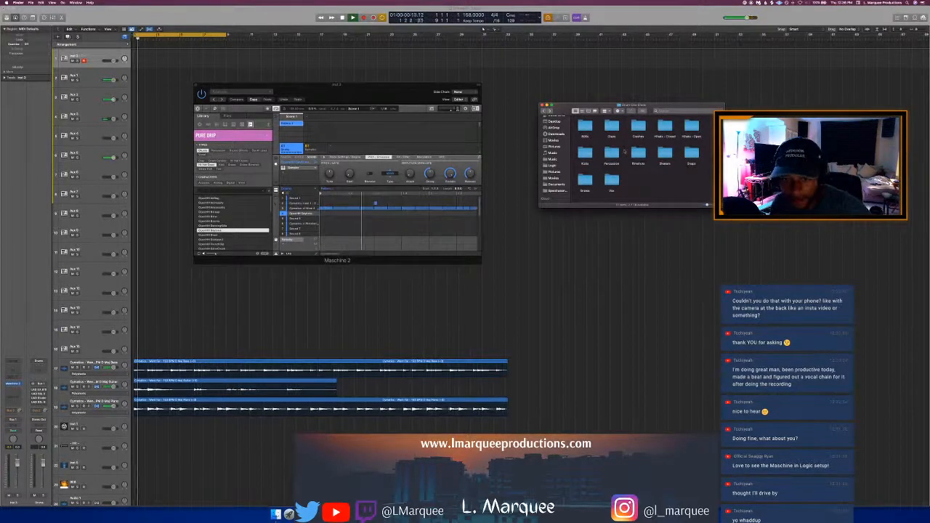
double_click(665, 152)
click(638, 128)
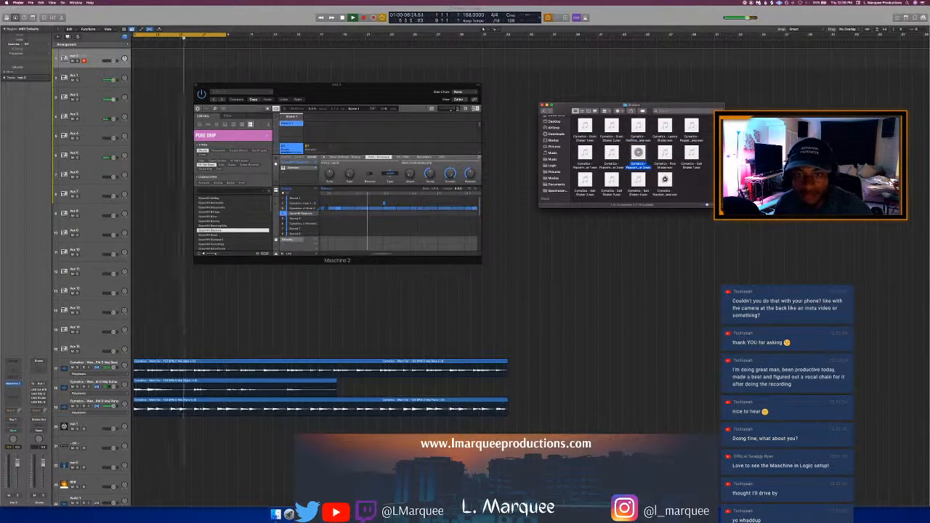
click(665, 178)
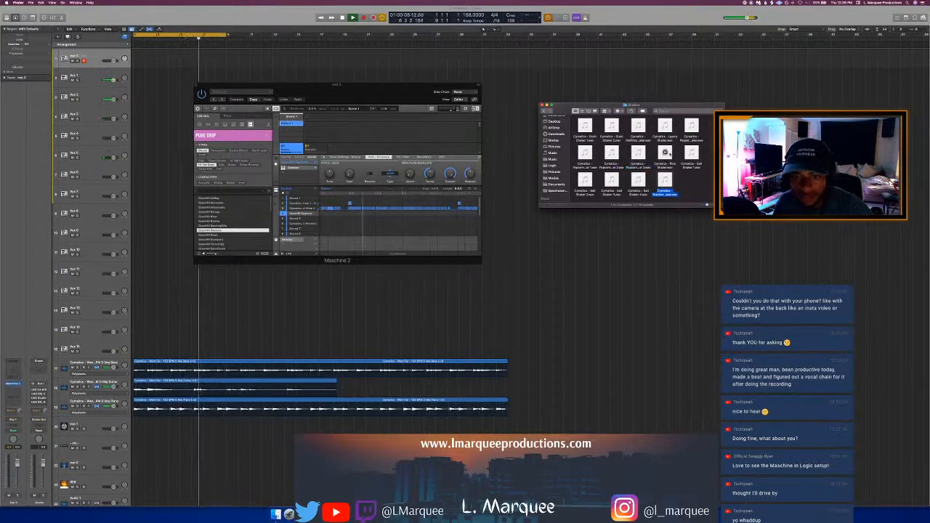
click(664, 153)
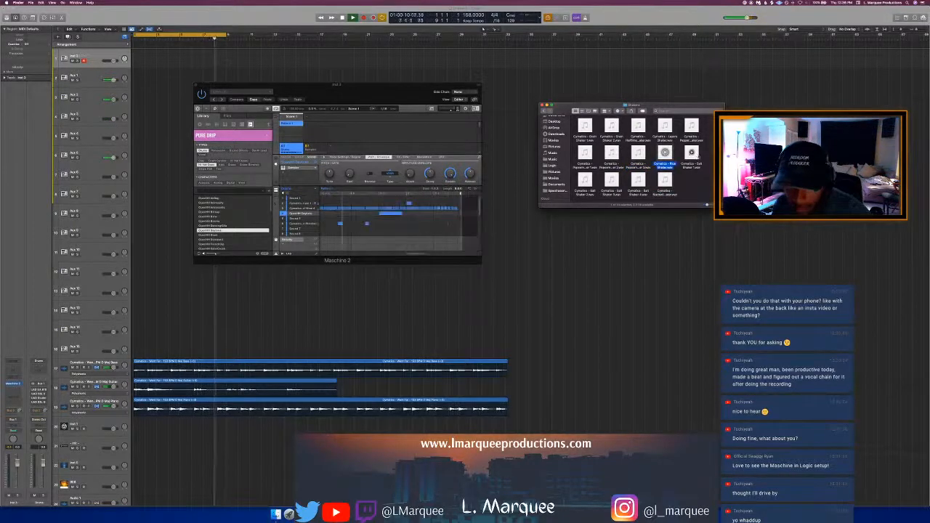
click(691, 152)
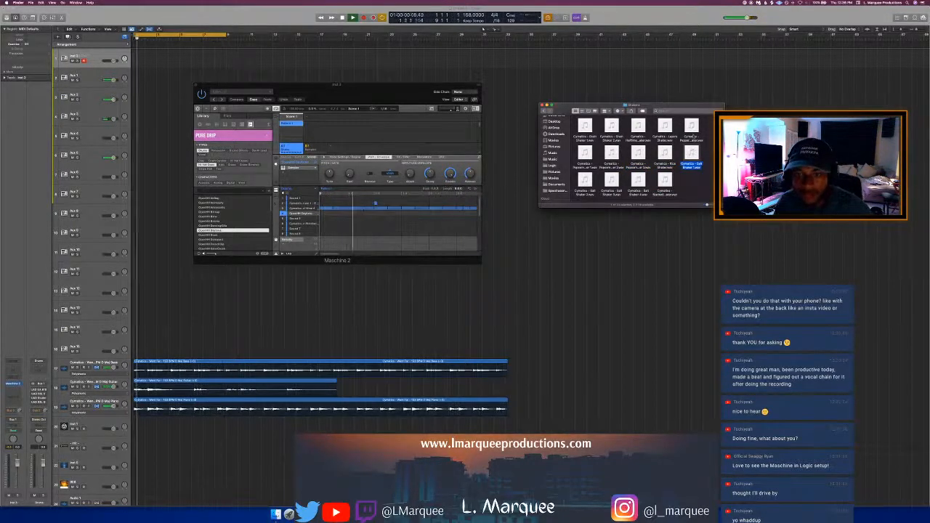
drag(695, 151, 294, 209)
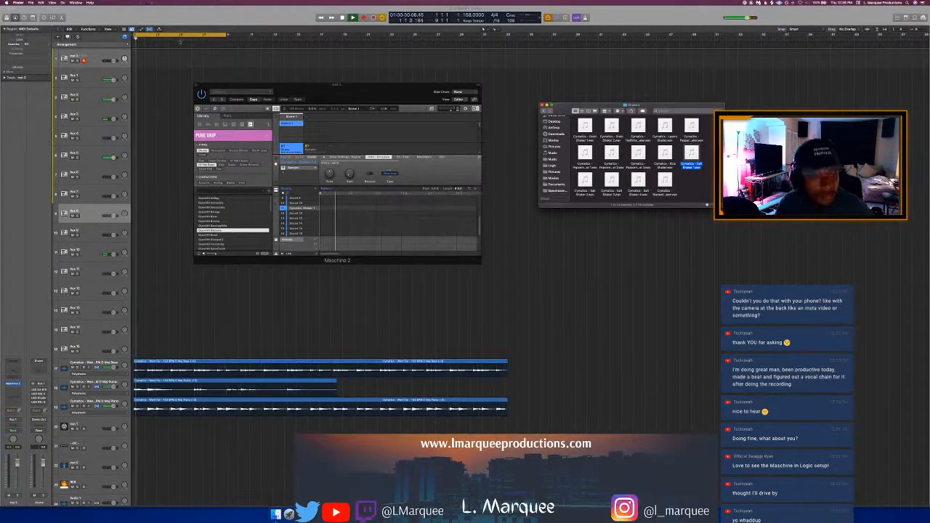
click(179, 38)
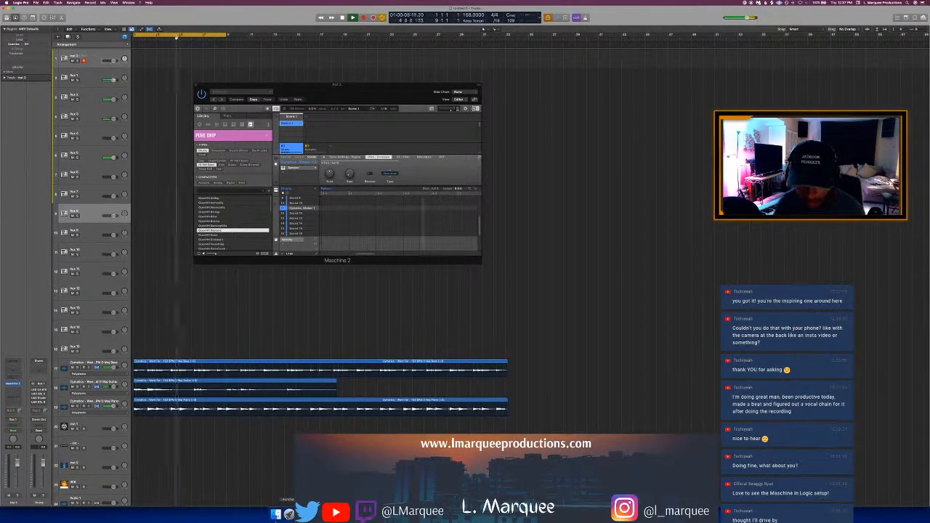
Step: Bring Finder back up, return to the main drum samples folder and open another kit's percussion folder
click(276, 514)
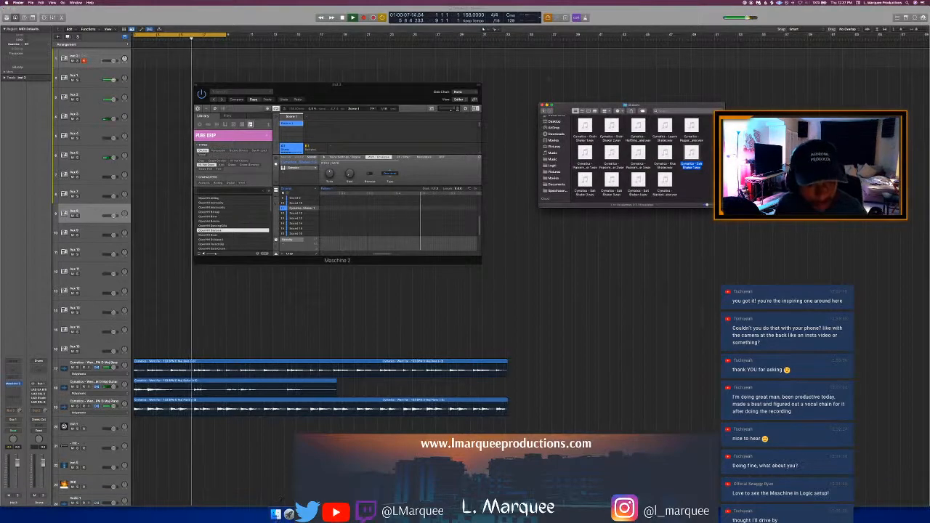
click(542, 111)
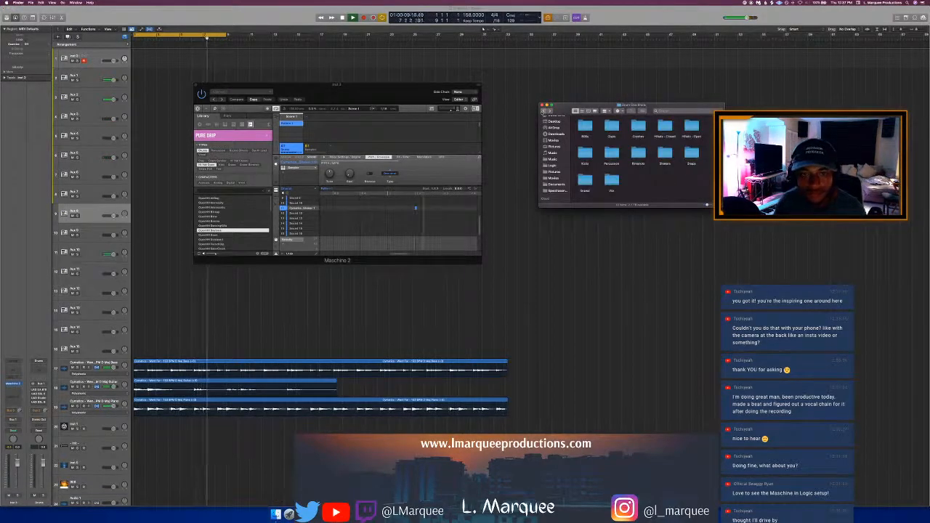
key(super+Up)
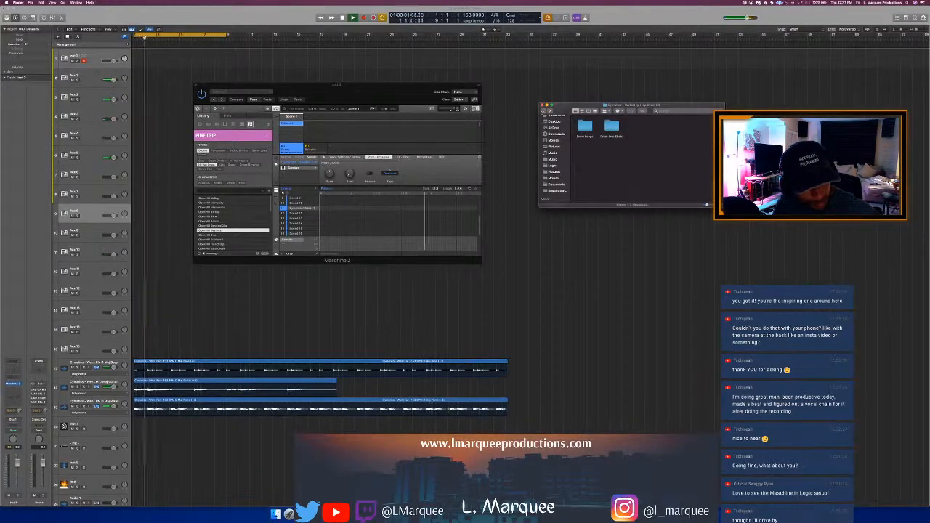
key(super+Up)
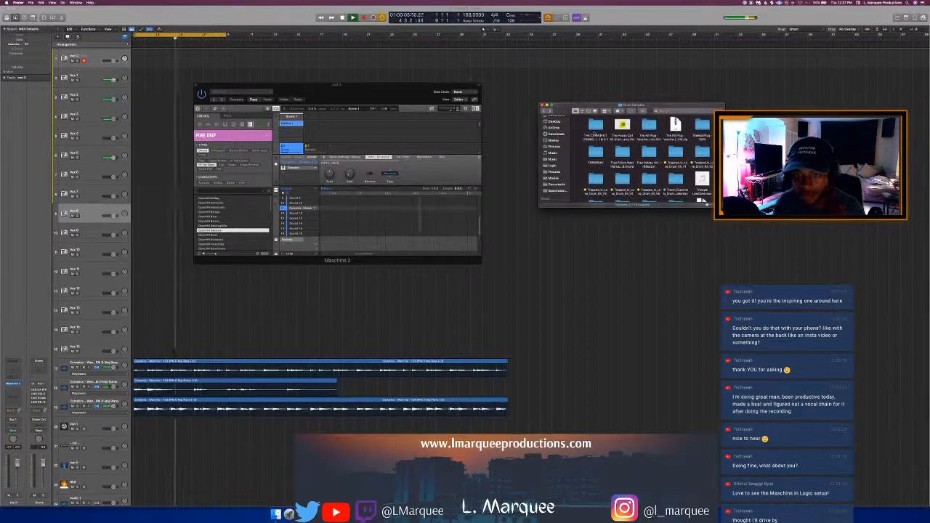
scroll(625, 152, up, 5)
scroll(639, 156, down, 5)
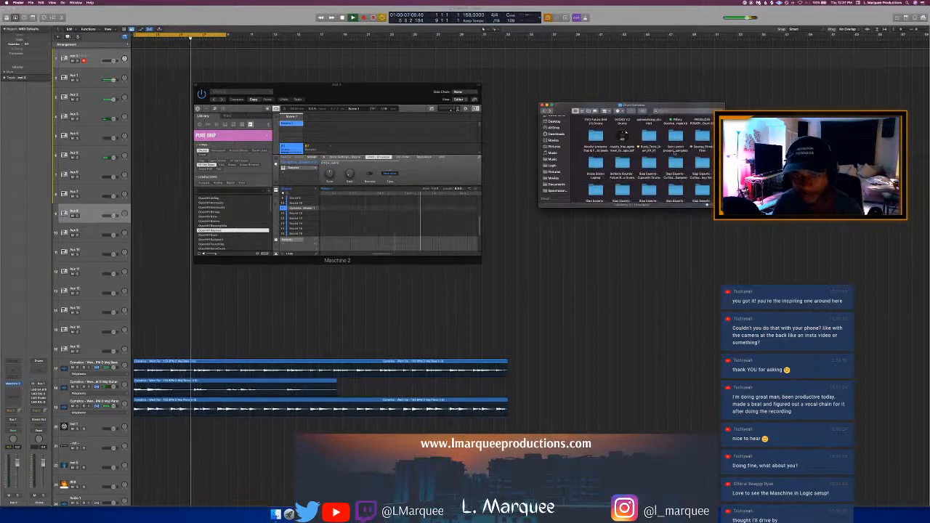
double_click(675, 147)
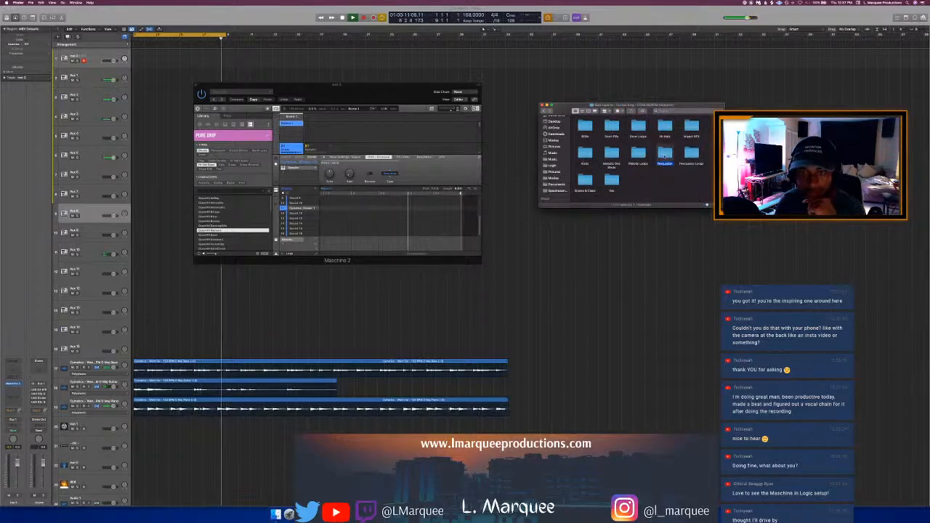
double_click(664, 155)
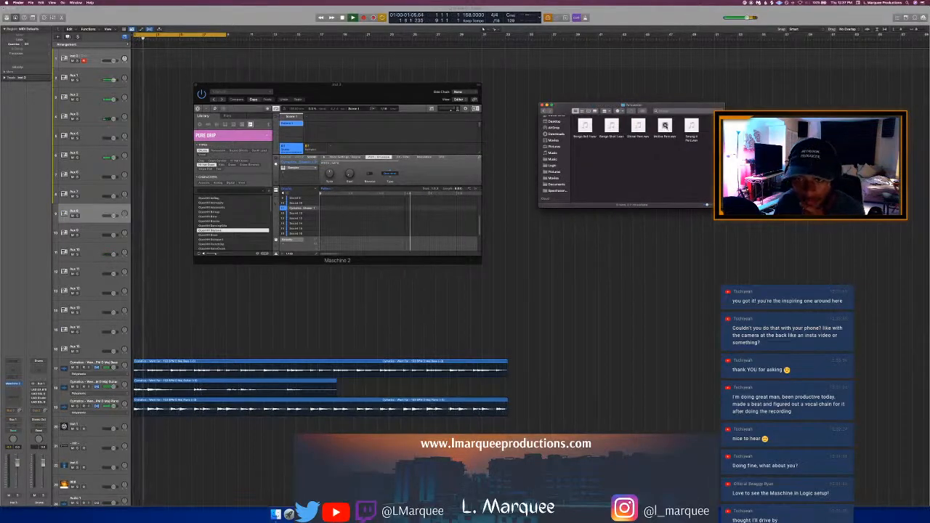
Step: Audition the percussion one-shots, load the third one onto Maschine's Sound 13 and hide Finder
click(664, 126)
click(690, 125)
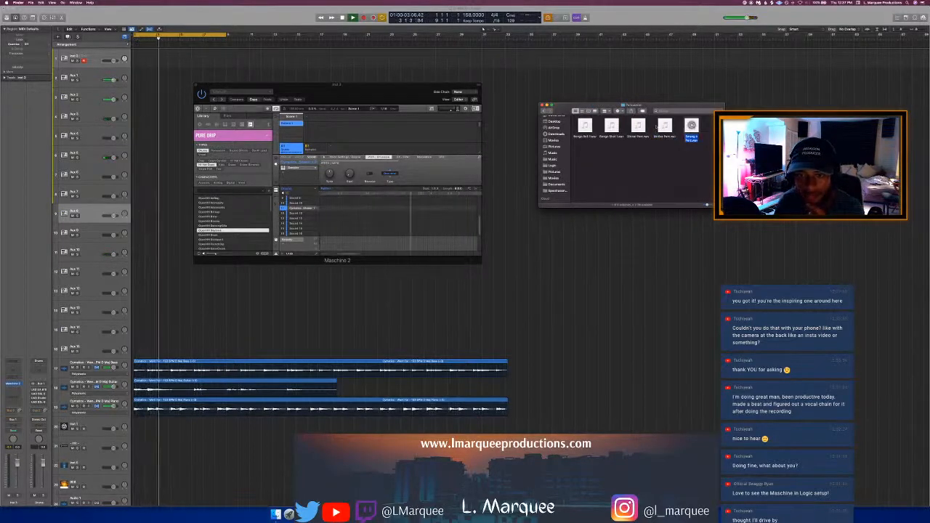
click(638, 127)
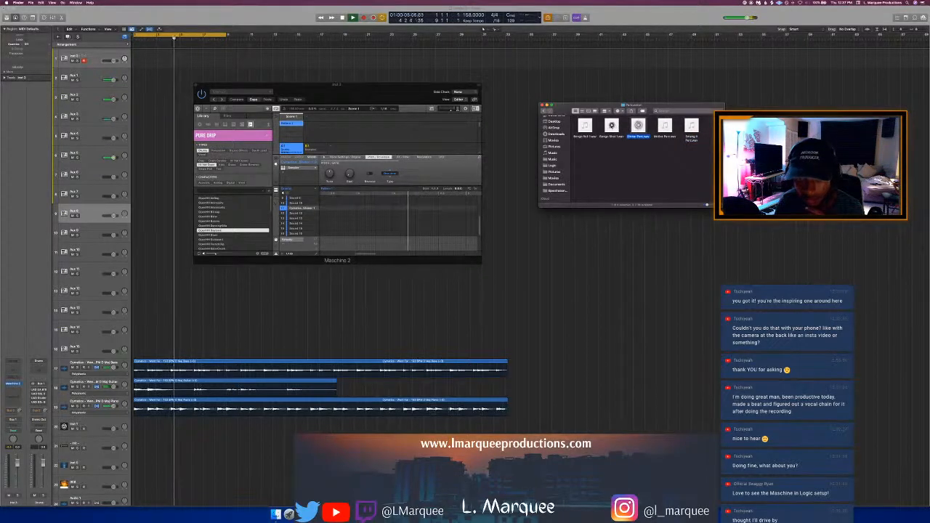
click(612, 126)
click(585, 126)
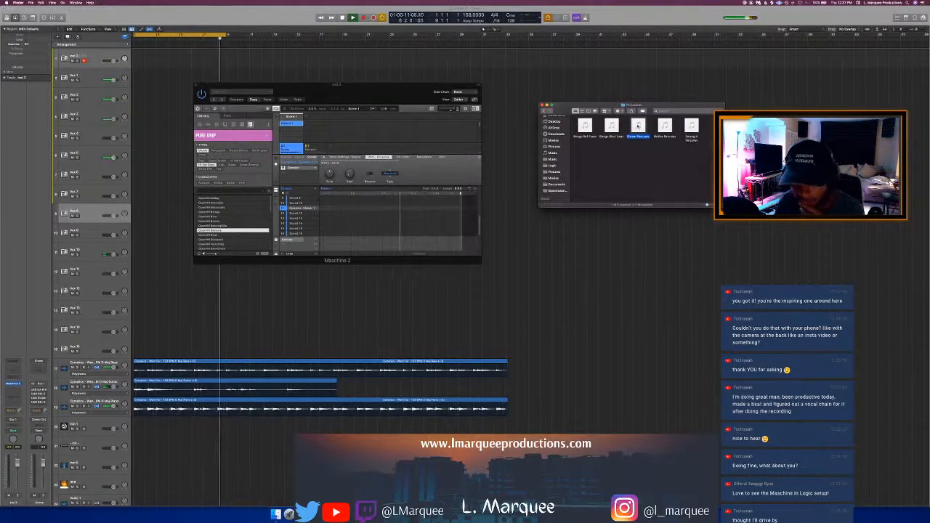
click(639, 127)
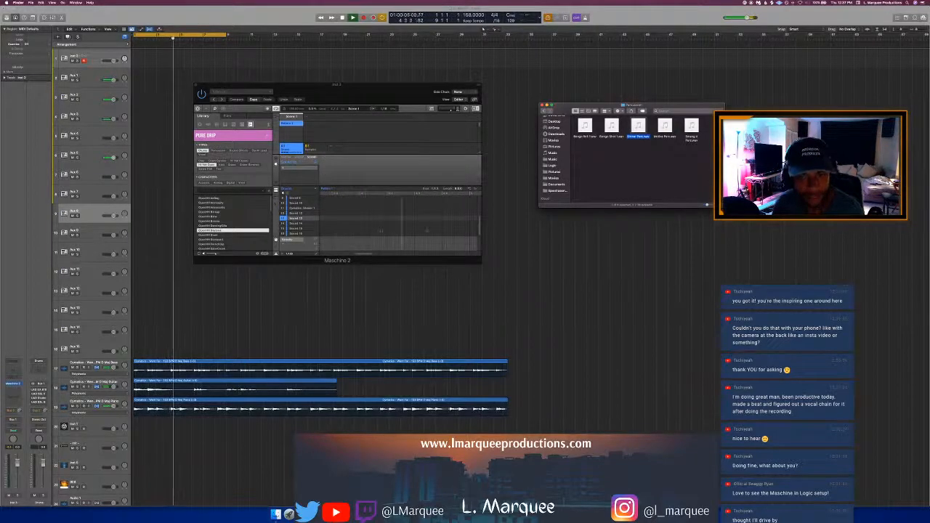
click(658, 146)
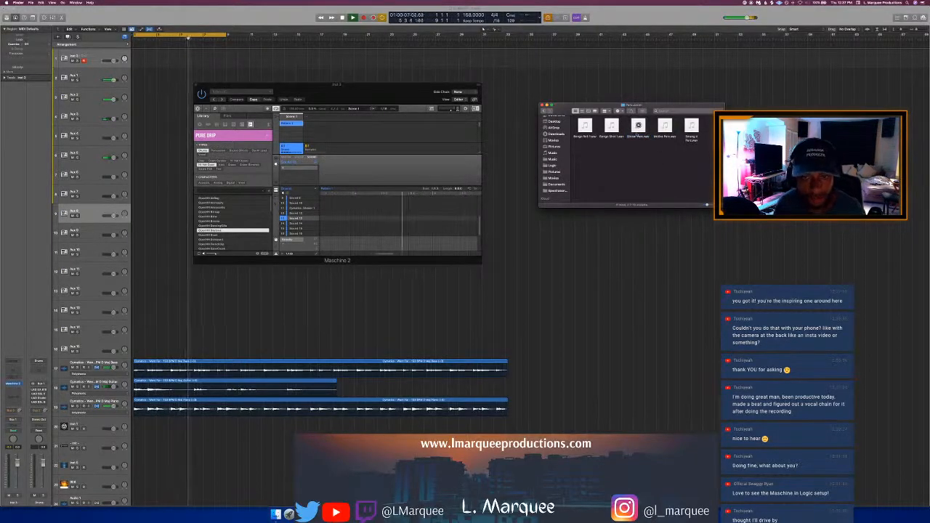
drag(638, 127, 306, 218)
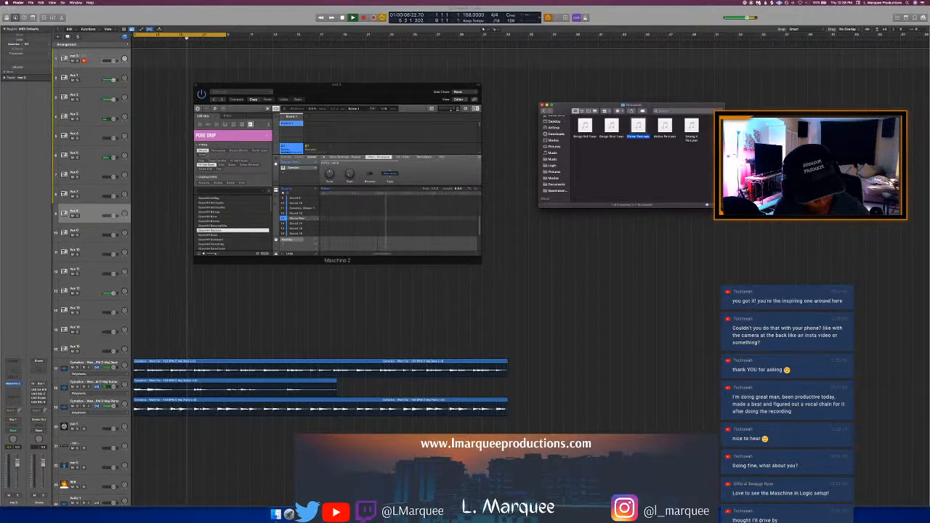
key(super+h)
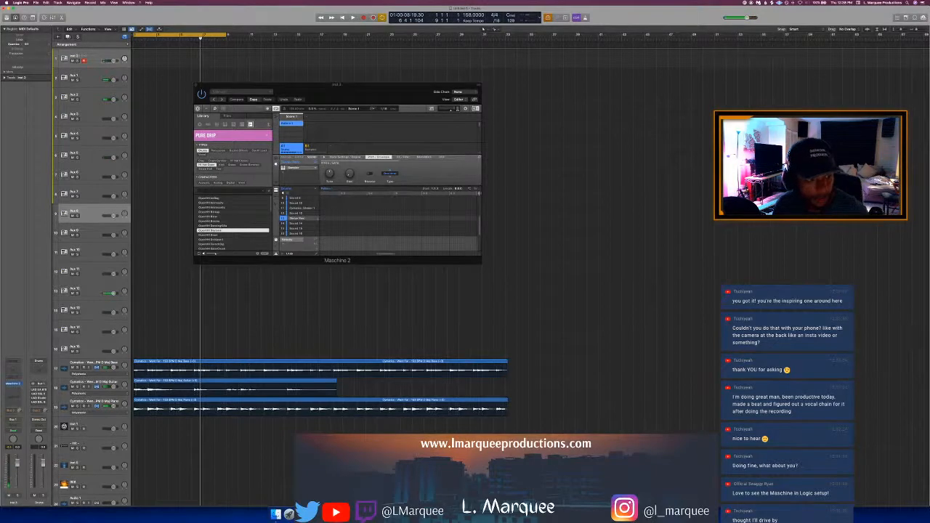
Step: Insert the REQ 6 equalizer on Aux 12, cut the percussion's lows with the first band and start playback
click(89, 289)
click(10, 396)
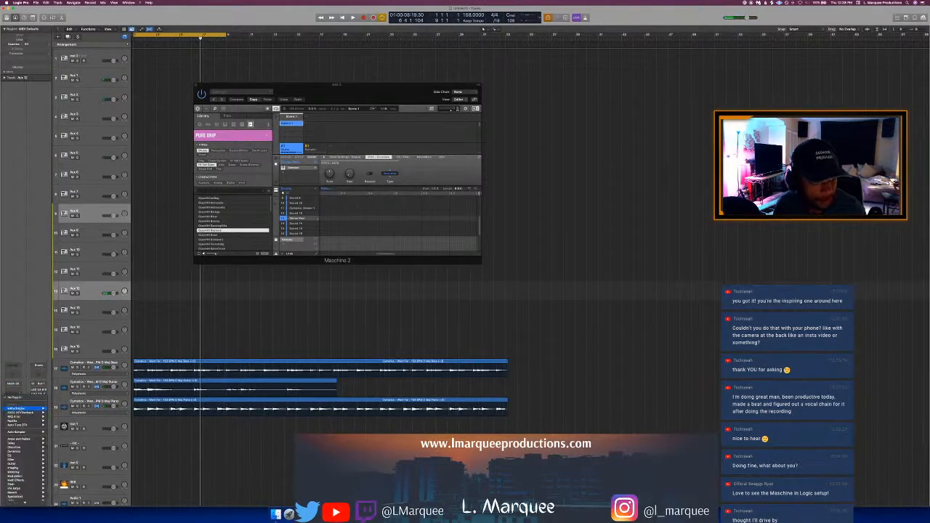
click(22, 416)
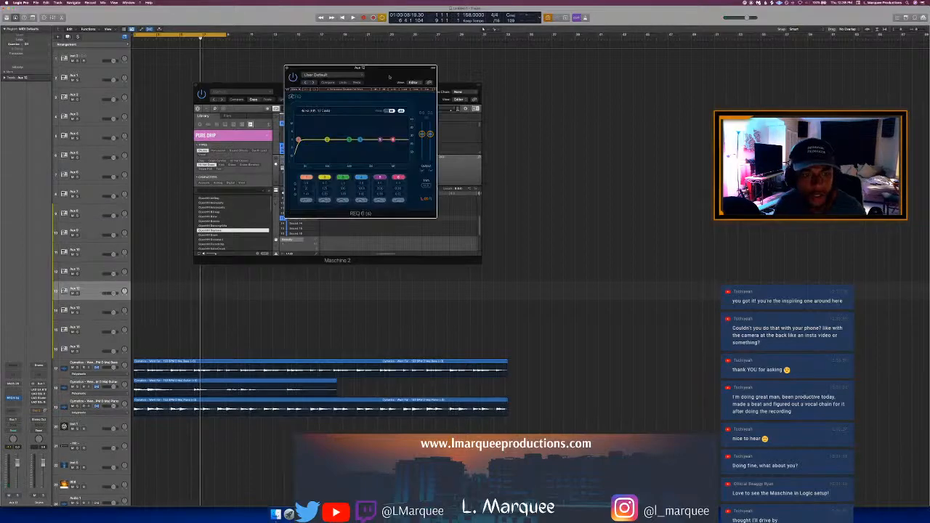
drag(389, 76, 442, 154)
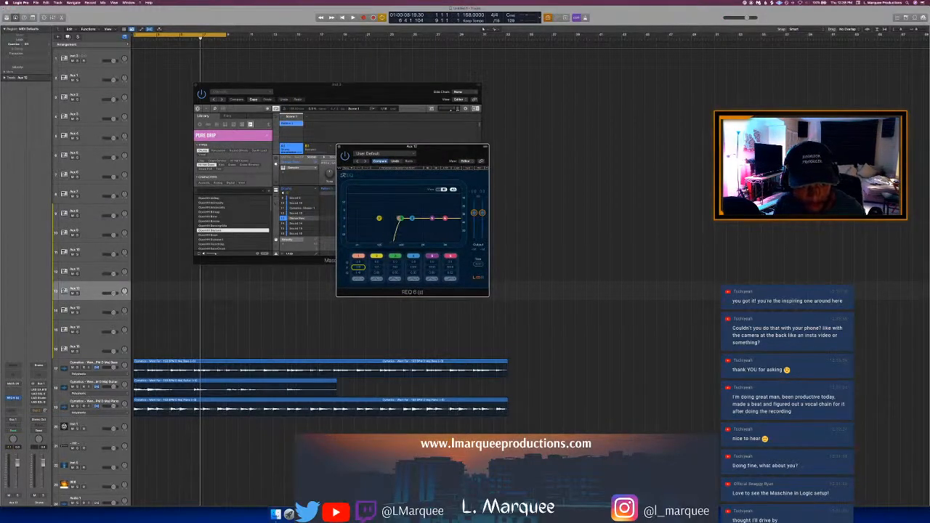
key(space)
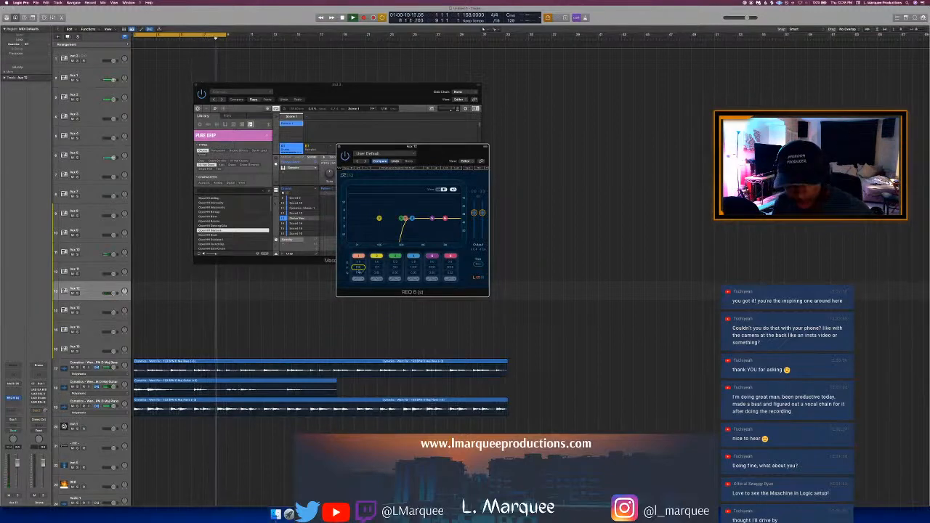
Step: Preview the fourth percussion sample in Finder and go back to the kit's main folder
click(276, 513)
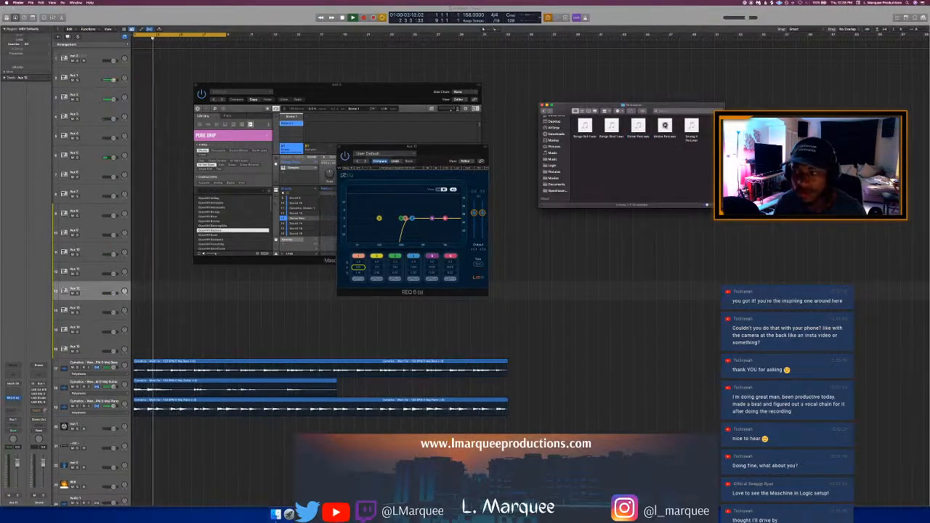
click(664, 125)
click(543, 111)
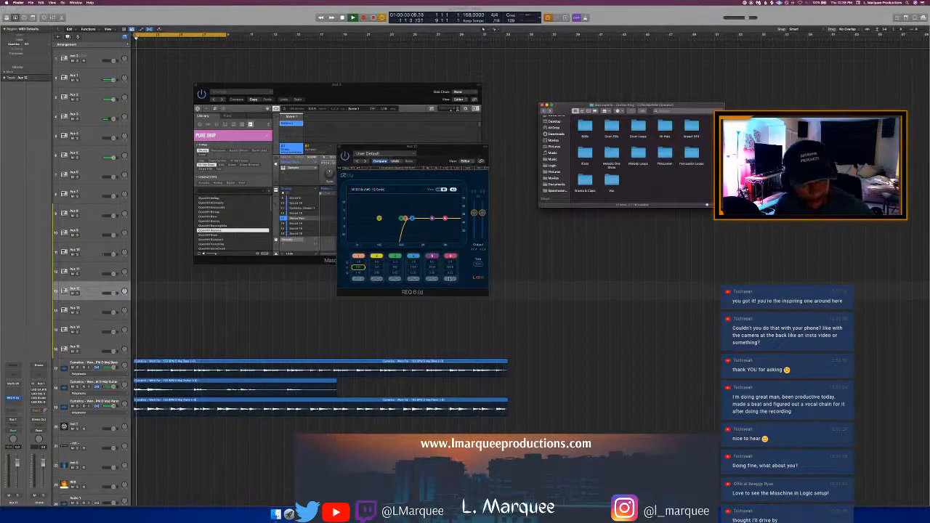
Step: Roll off the percussion's highs with REQ 6's sixth band, raise its cutoff frequency and close the equalizer
click(450, 273)
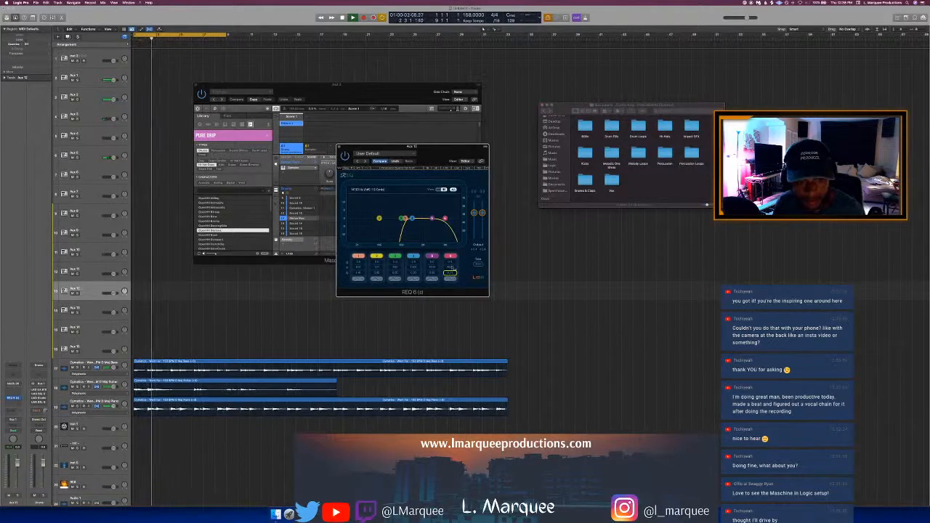
mouse_move(451, 267)
mouse_down()
mouse_move(450, 239)
mouse_move(450, 254)
mouse_up()
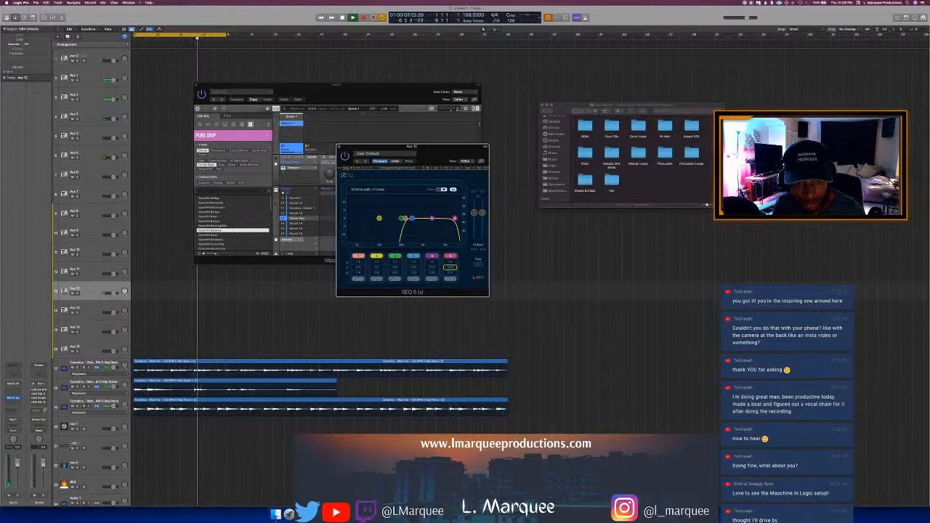
click(339, 147)
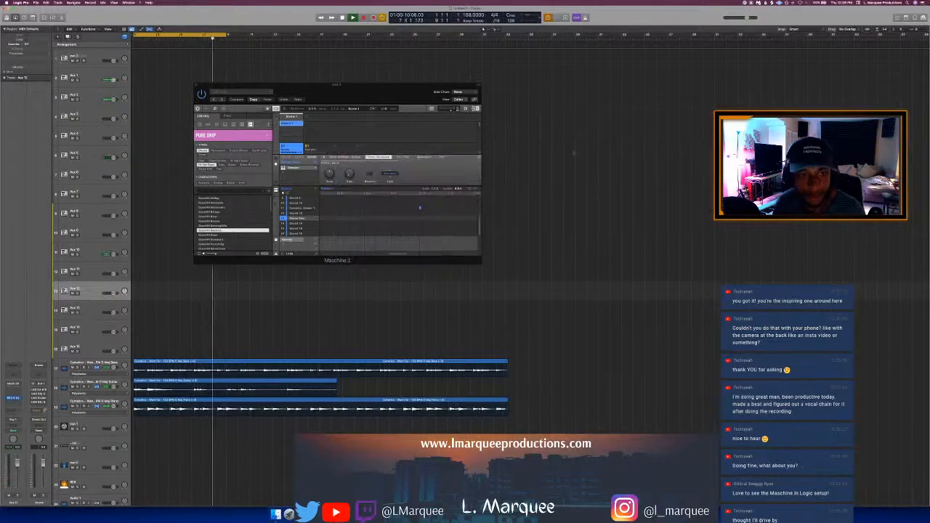
Step: Show Finder, return to the main drum samples folder and open the percussion and FX folder of another kit
click(276, 513)
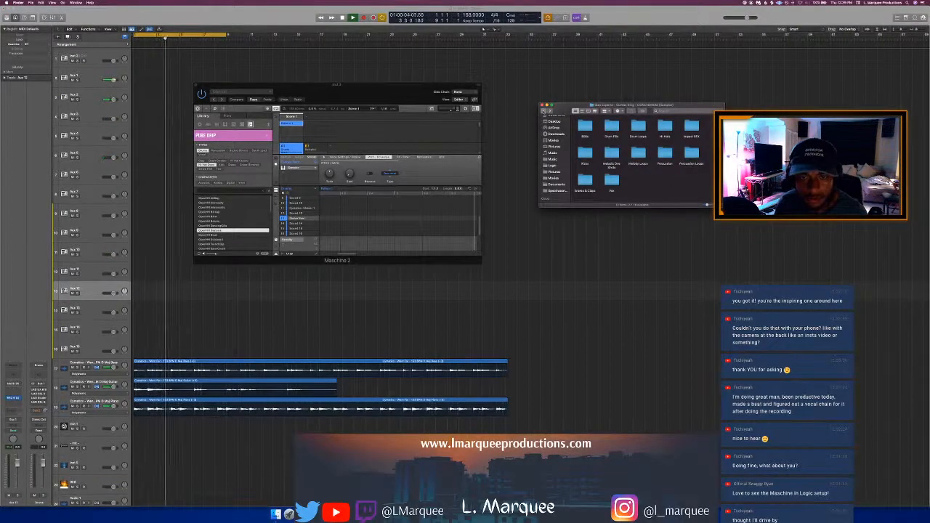
click(543, 111)
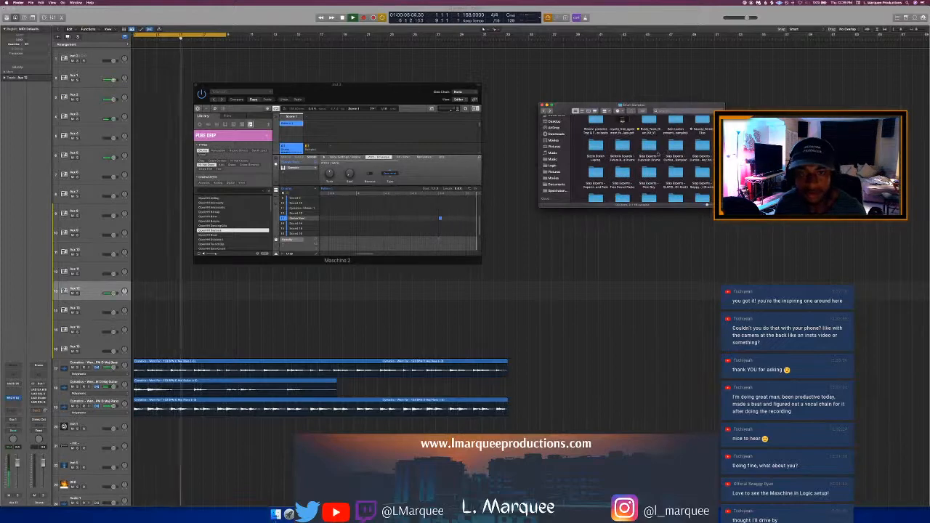
scroll(623, 174, up, 10)
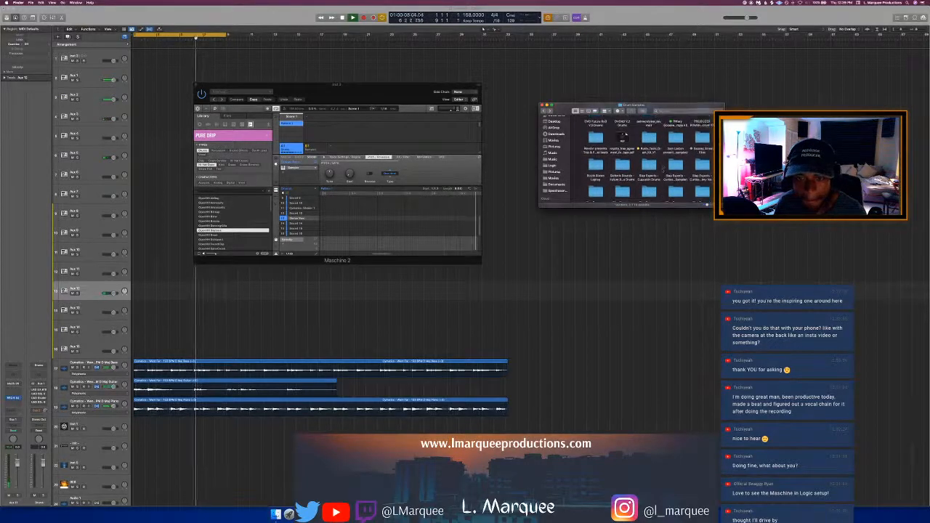
scroll(662, 165, up, 1)
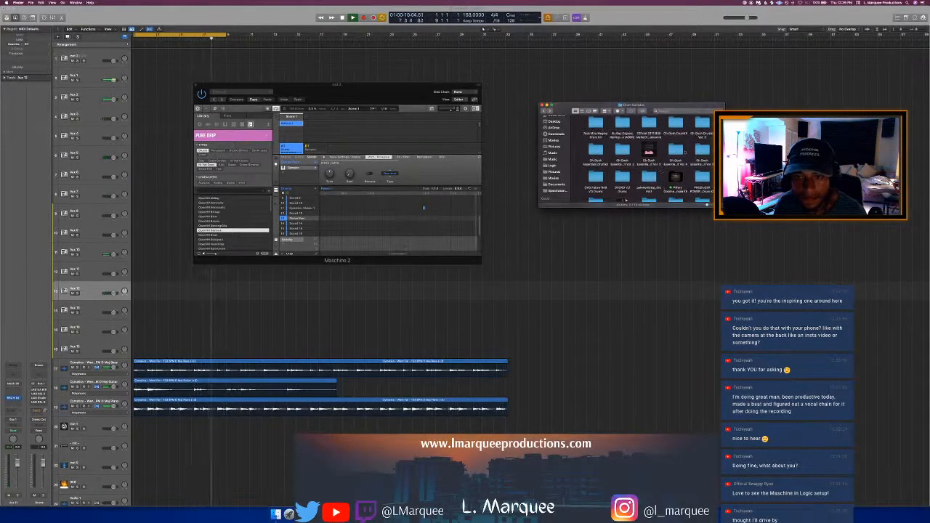
scroll(623, 192, up, 2)
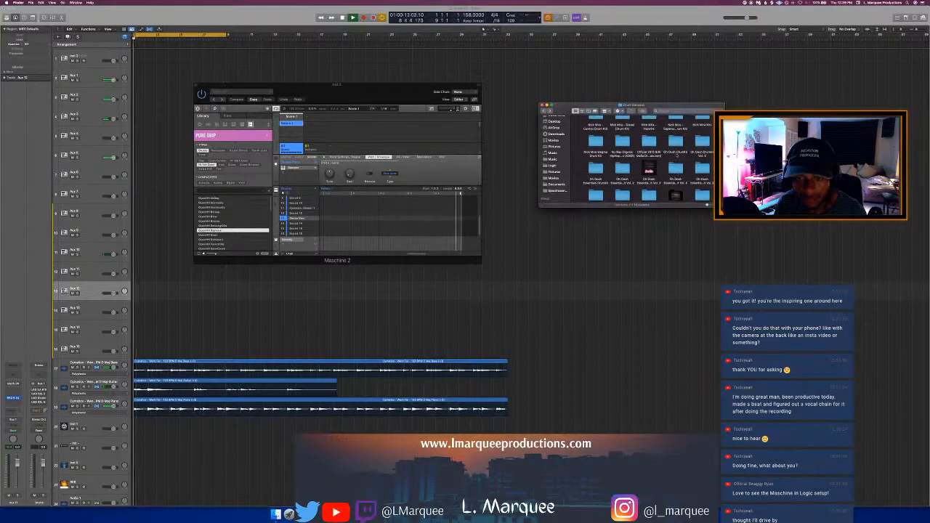
scroll(624, 195, down, 2)
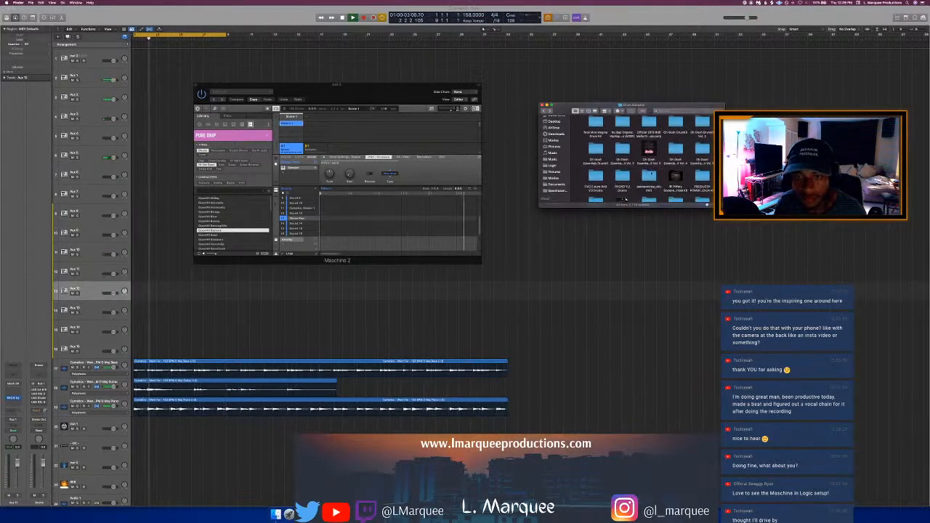
double_click(595, 178)
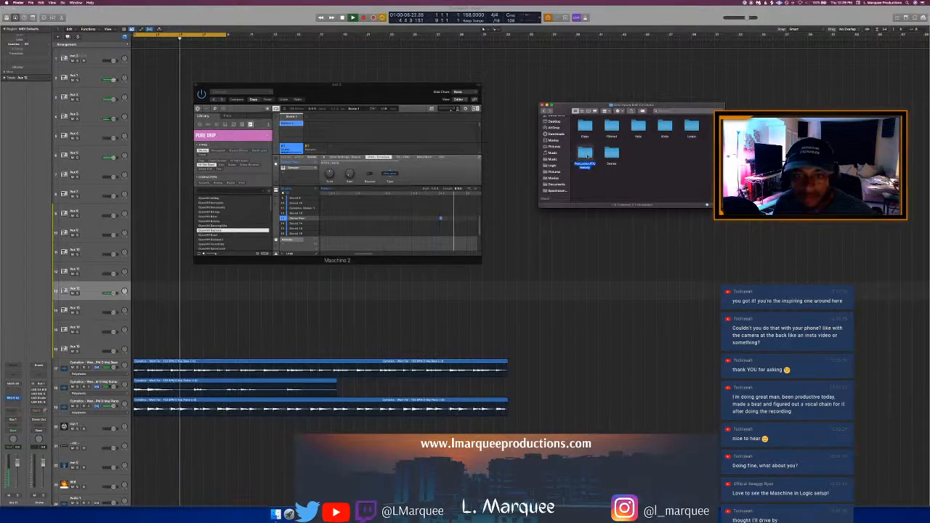
double_click(586, 154)
Step: Audition several percussion and vocal chop samples in the kit's folder against the playing beat
click(611, 131)
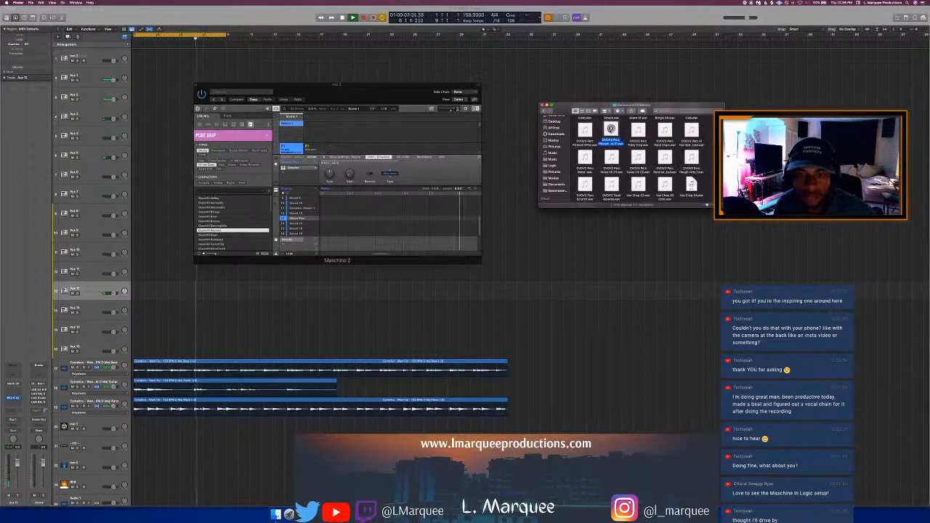
click(611, 158)
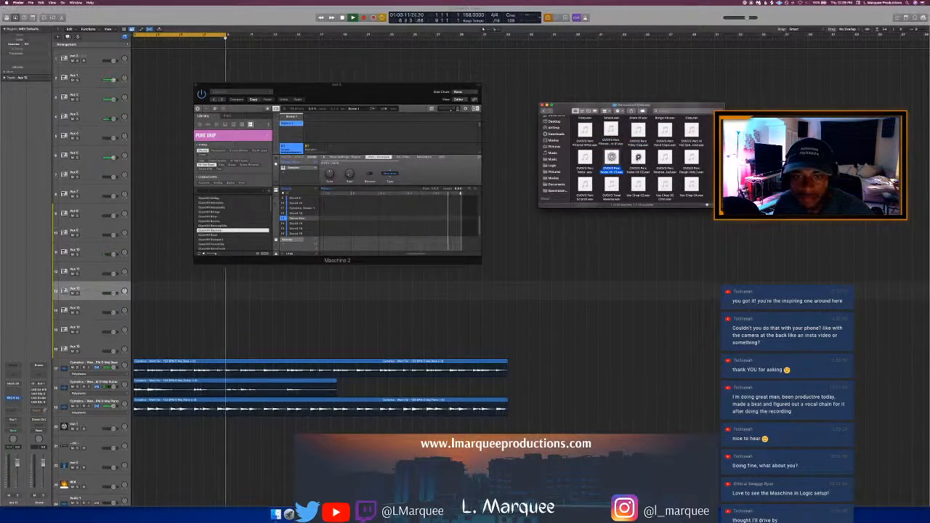
click(638, 158)
click(690, 184)
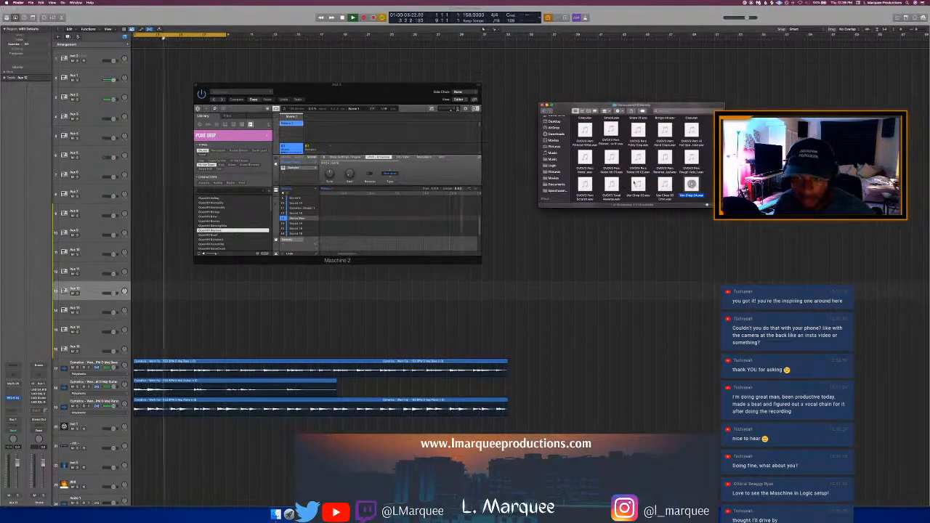
scroll(697, 164, up, 4)
click(690, 152)
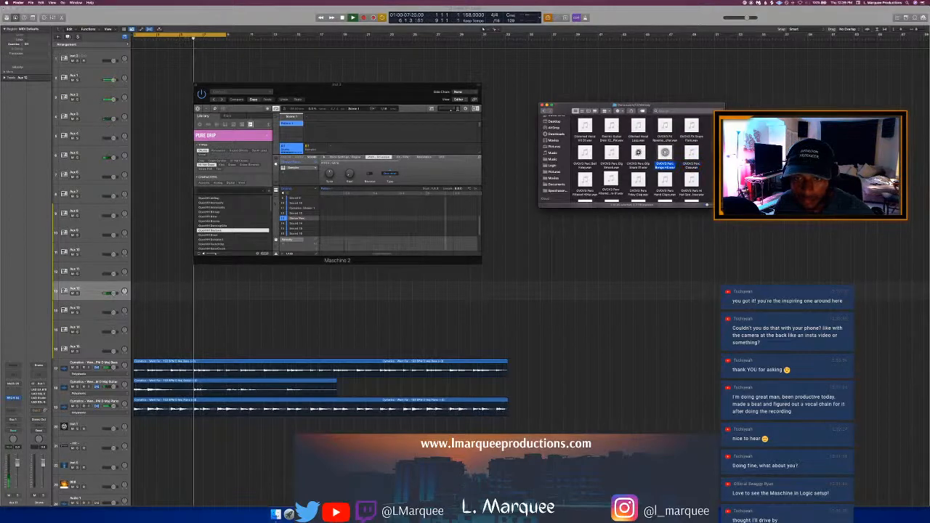
click(638, 153)
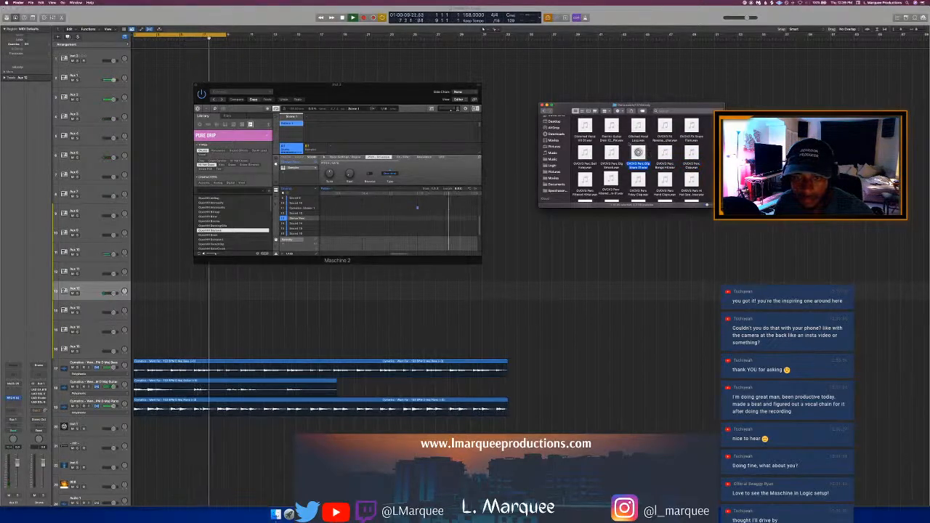
Step: Go back to the main drum samples folder and open the Percs folder of the Nick Mira drum kit
click(544, 111)
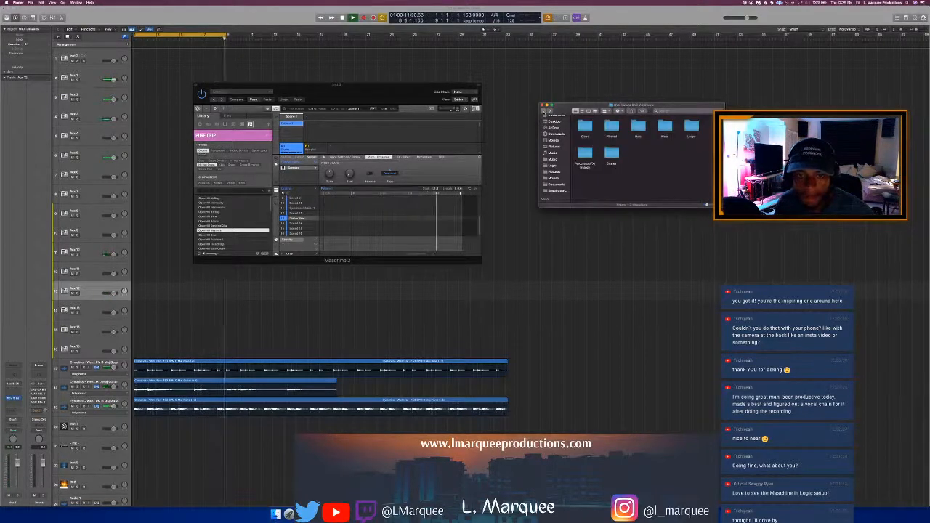
click(544, 111)
scroll(669, 147, up, 2)
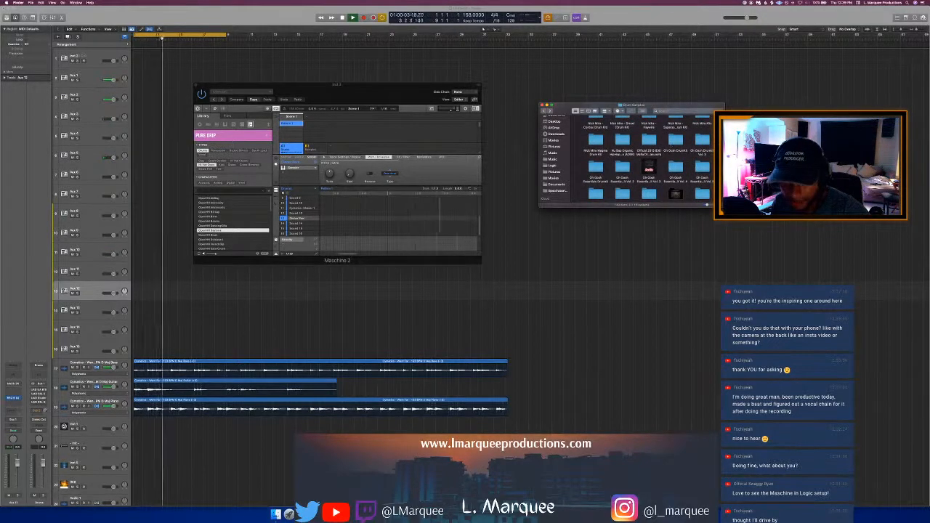
click(595, 140)
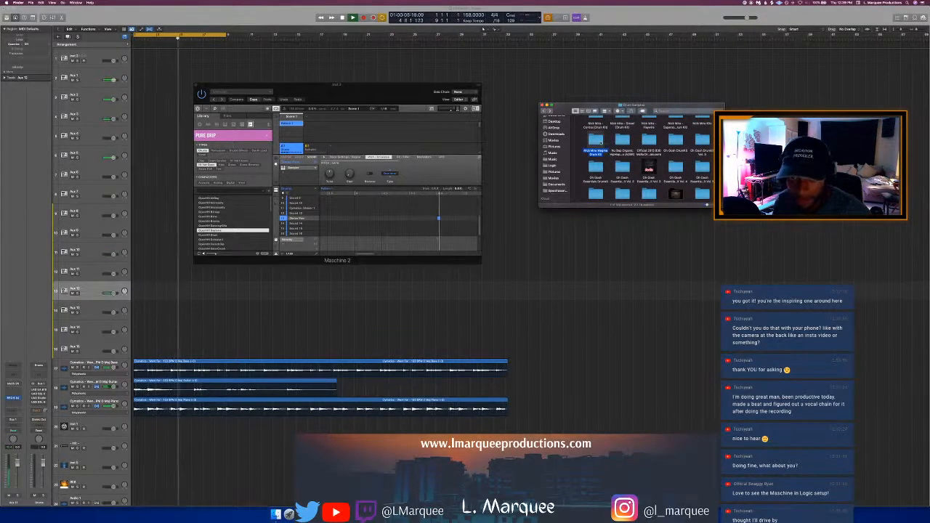
double_click(595, 140)
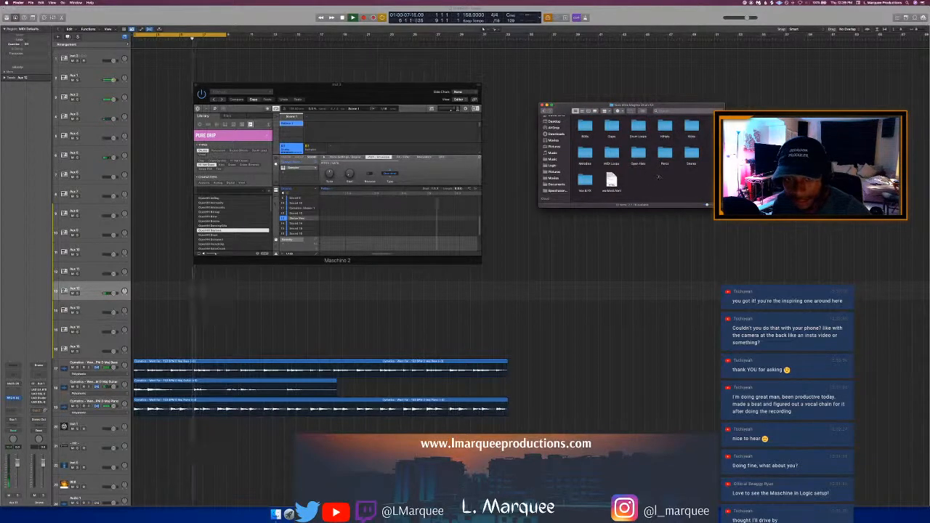
double_click(666, 154)
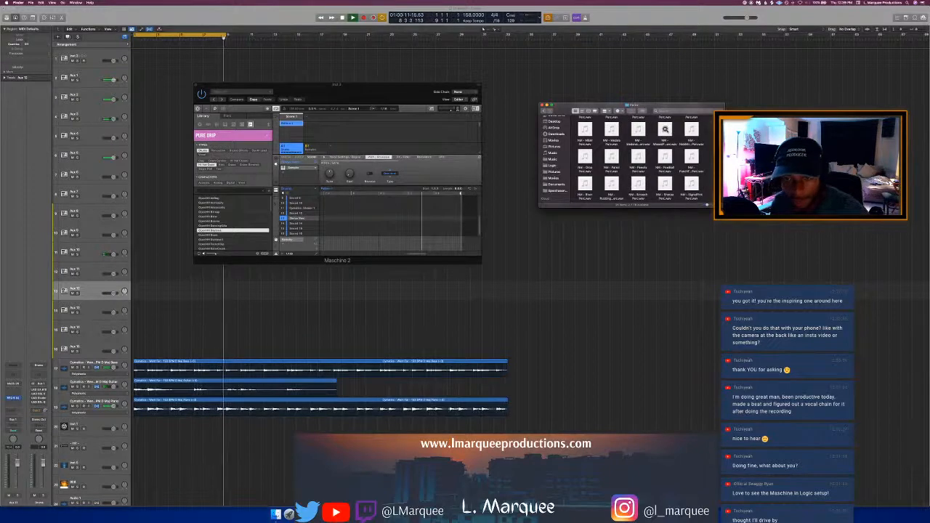
Step: Preview two of the Nick Mira percs and load the second one onto Maschine's Sound 14
click(665, 131)
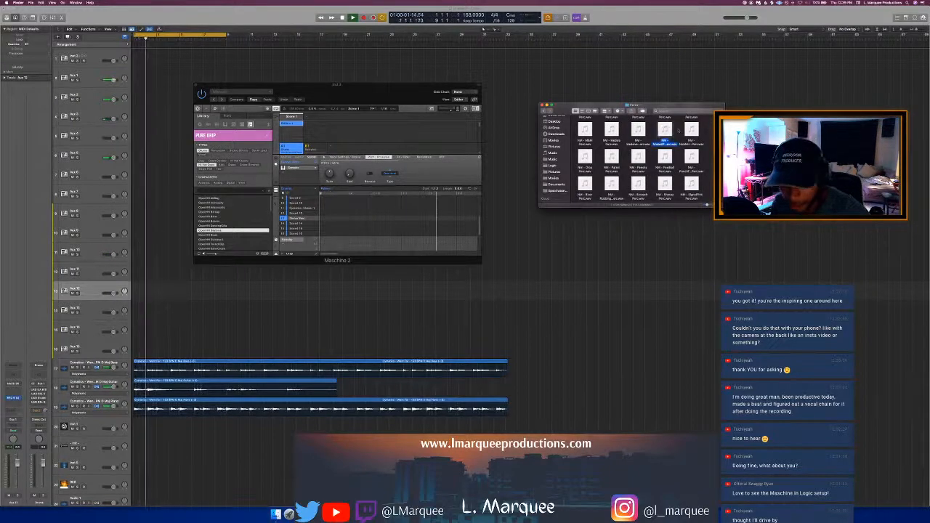
click(665, 155)
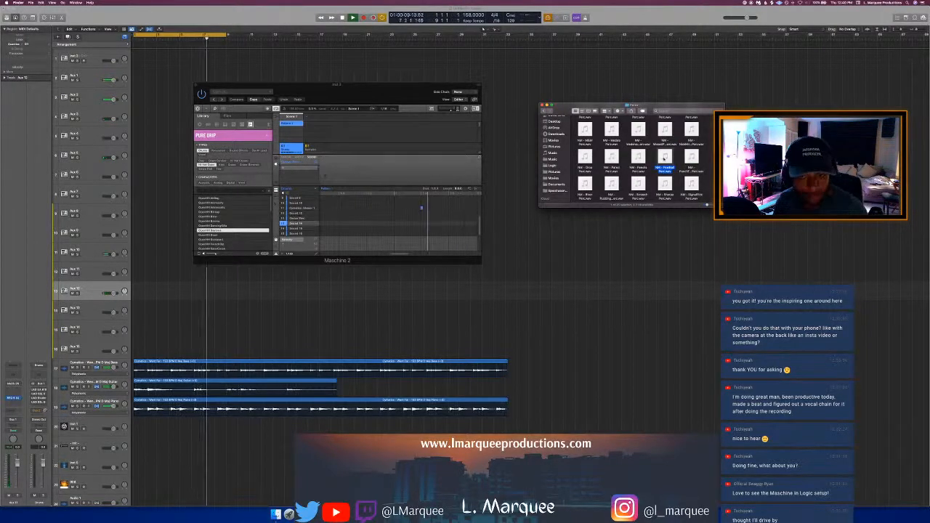
drag(665, 156, 305, 225)
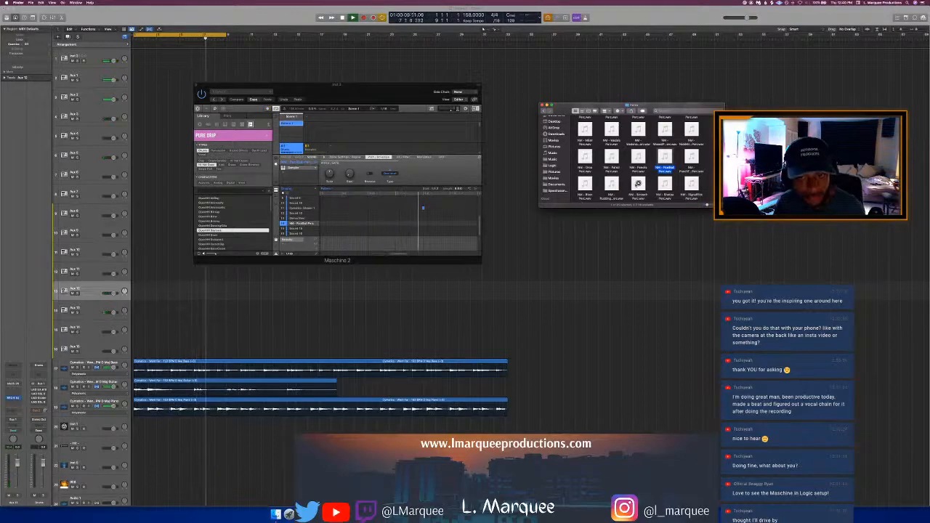
Step: Stop playback, save the project under its own name in the Logic folder and shift the Maschine window slightly
mouse_move(637, 183)
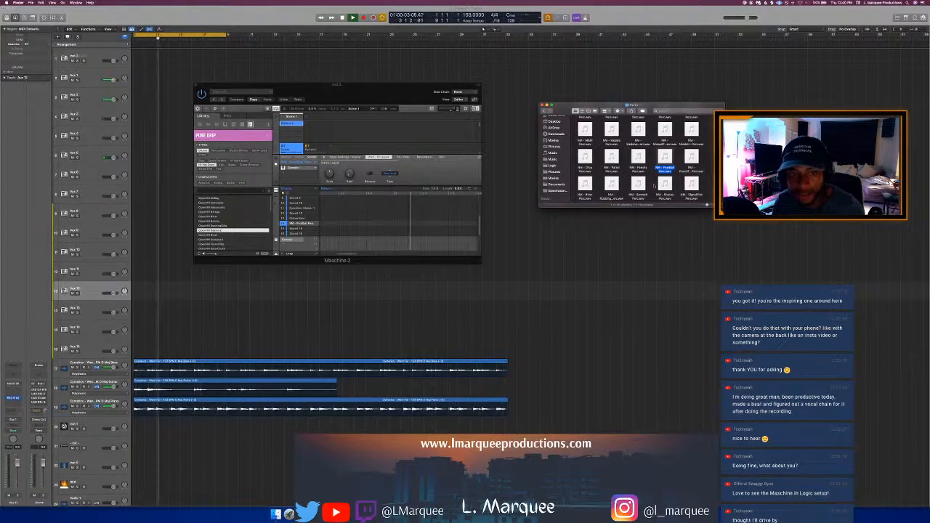
click(429, 181)
key(space)
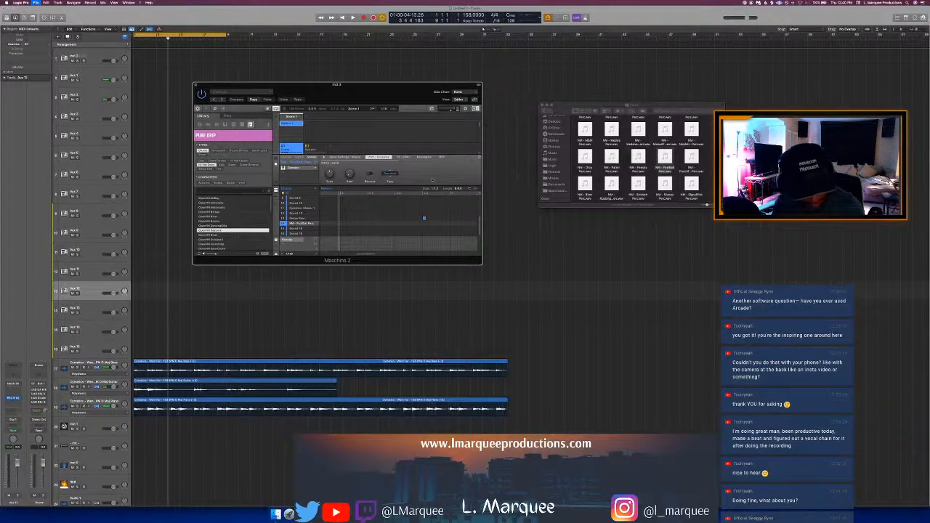
key(super+s)
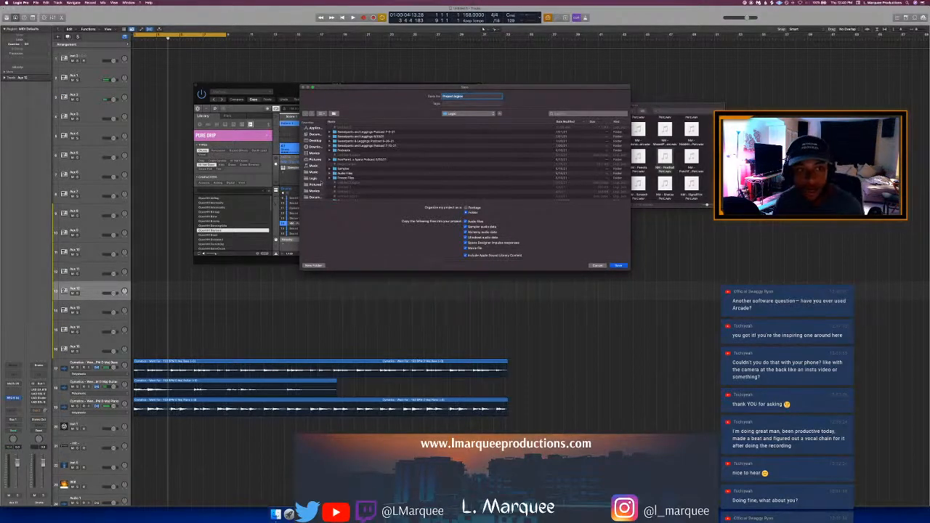
click(318, 179)
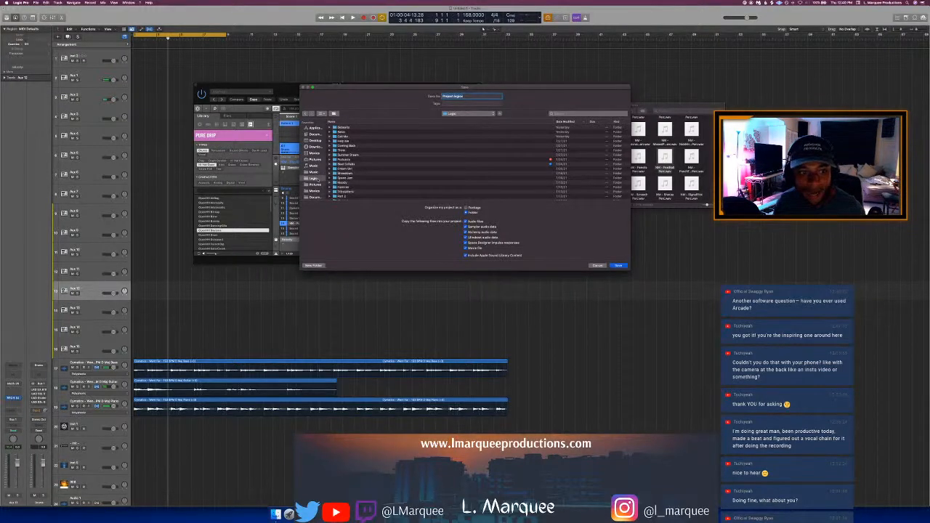
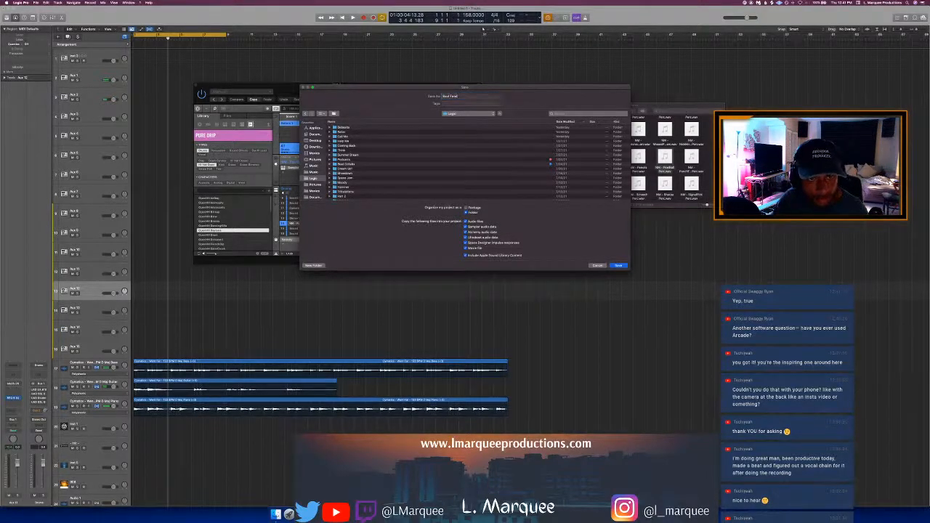
key(Return)
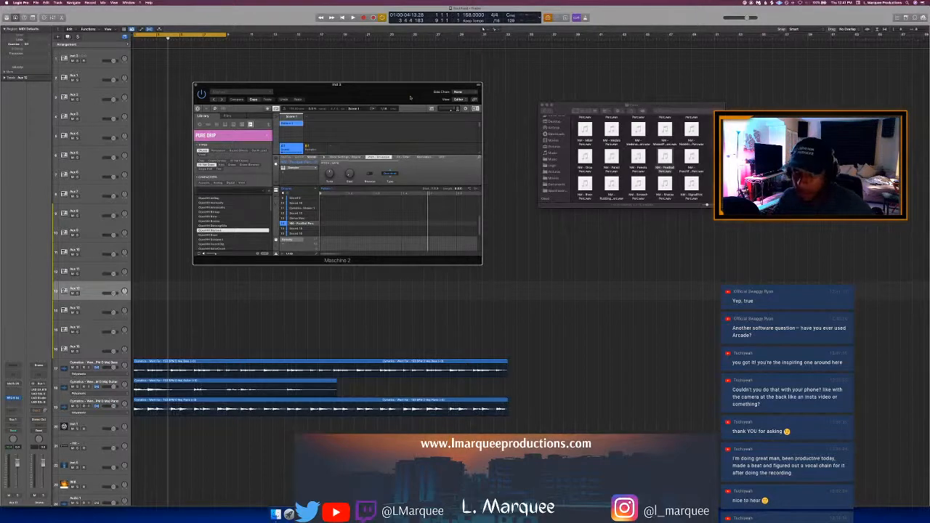
drag(409, 97, 406, 100)
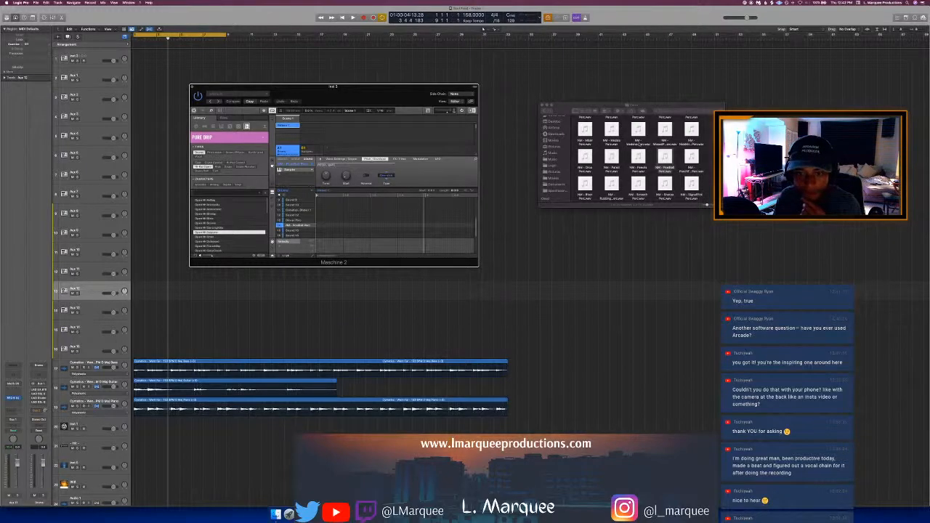
Step: Restart playback and audition more percs from the Nick Mira folder against the beat, comparing several bottom-row samples
click(664, 183)
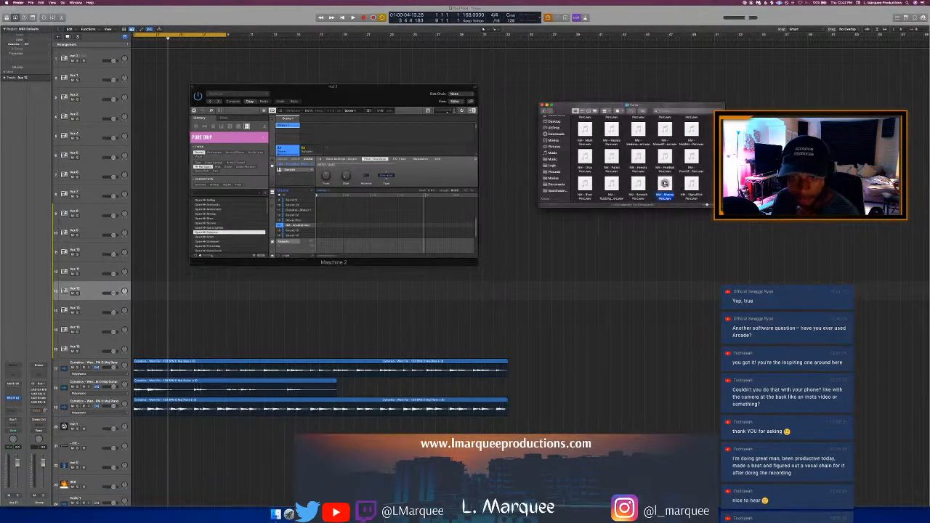
key(super+Tab)
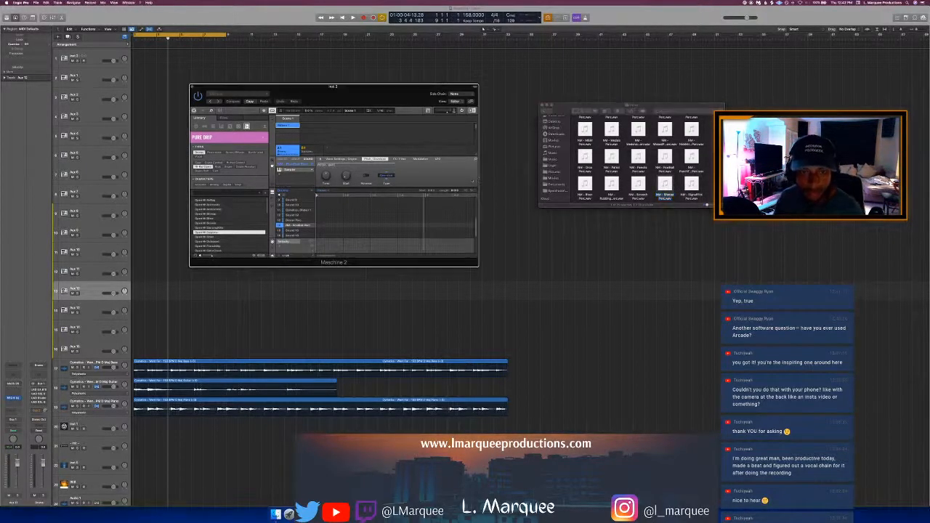
key(space)
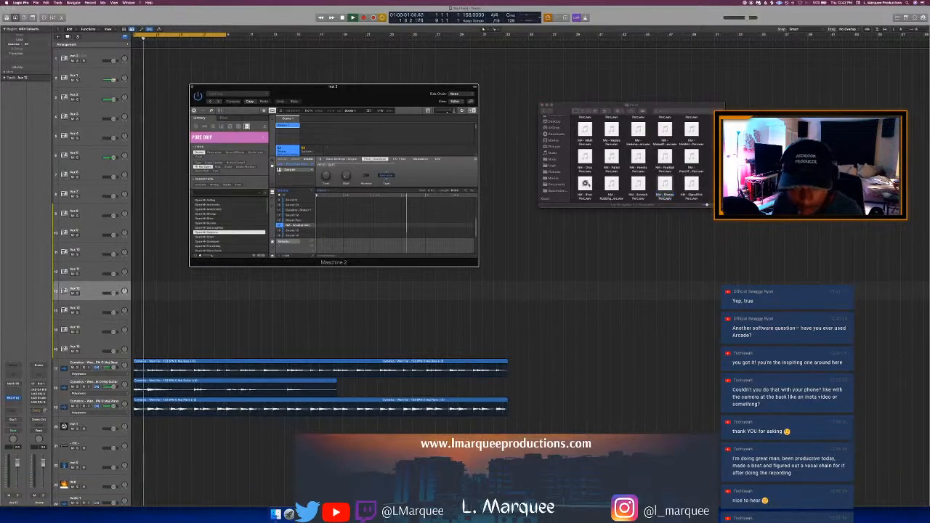
click(585, 185)
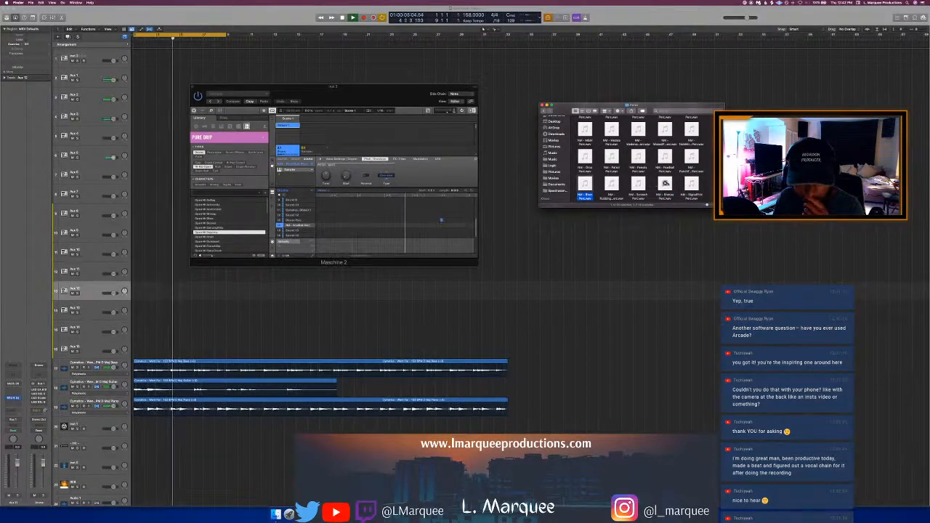
click(665, 183)
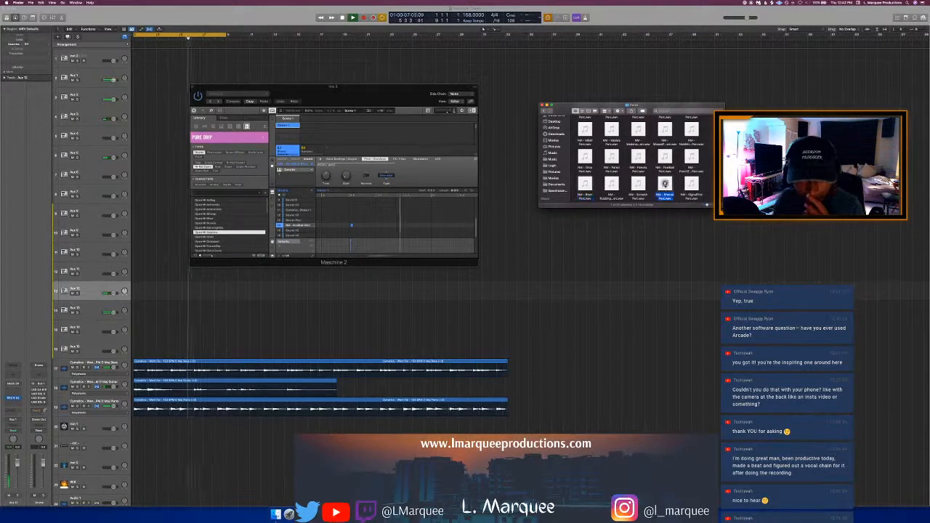
click(584, 183)
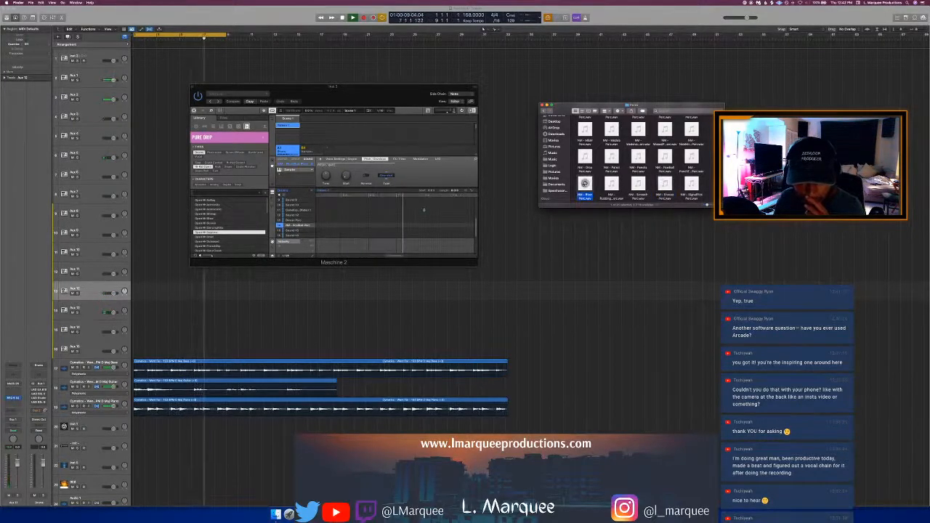
click(611, 184)
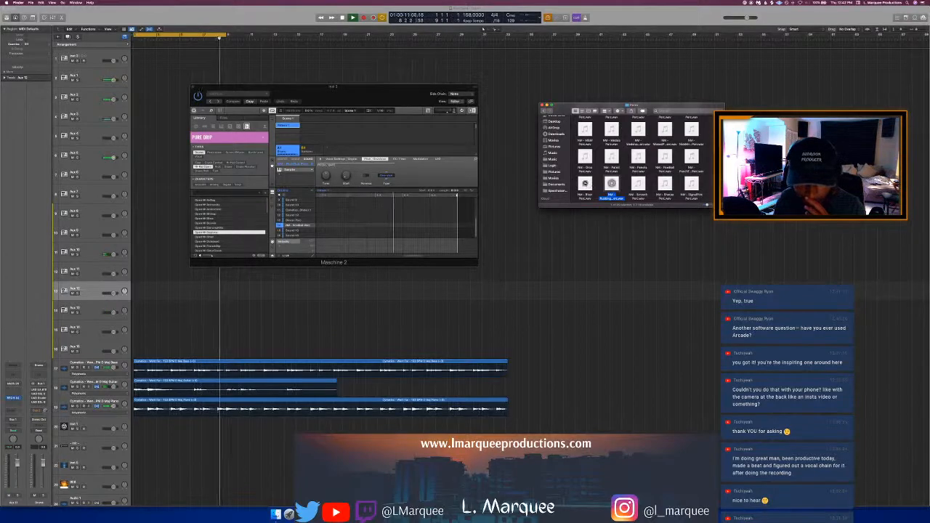
click(584, 183)
click(592, 186)
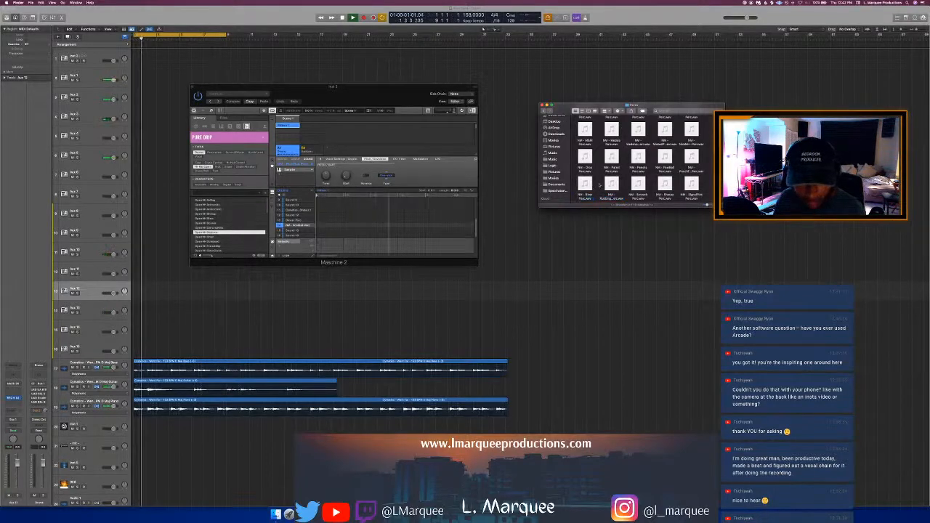
Step: Load the River perc onto the selected Maschine sound and preview the Patrol perc
key(space)
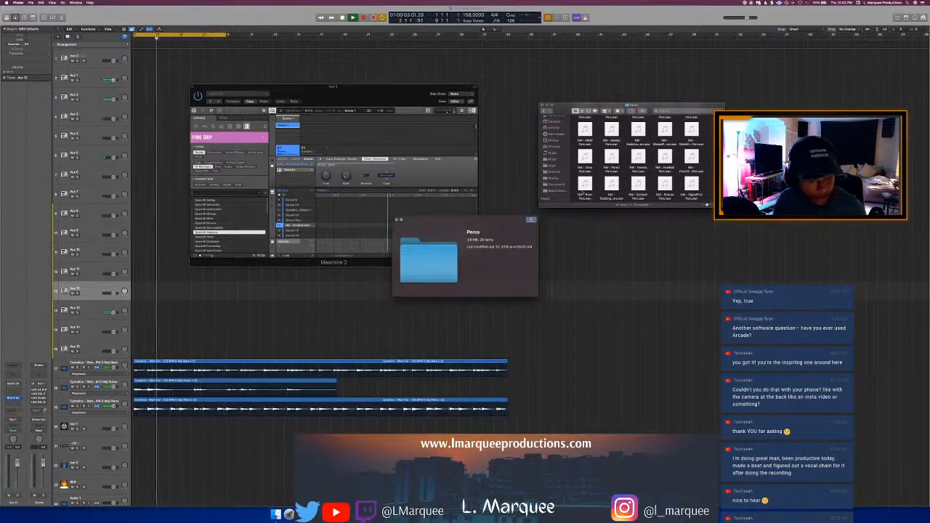
drag(584, 187, 297, 226)
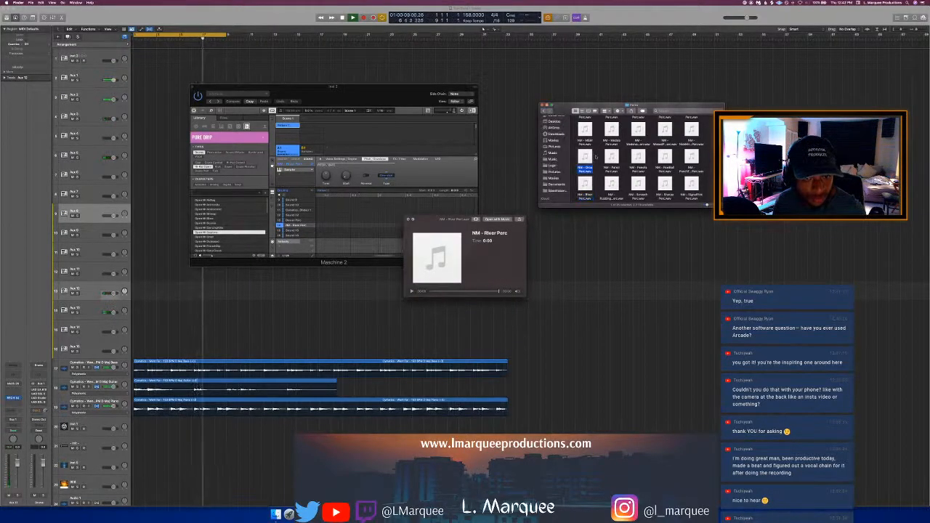
click(611, 158)
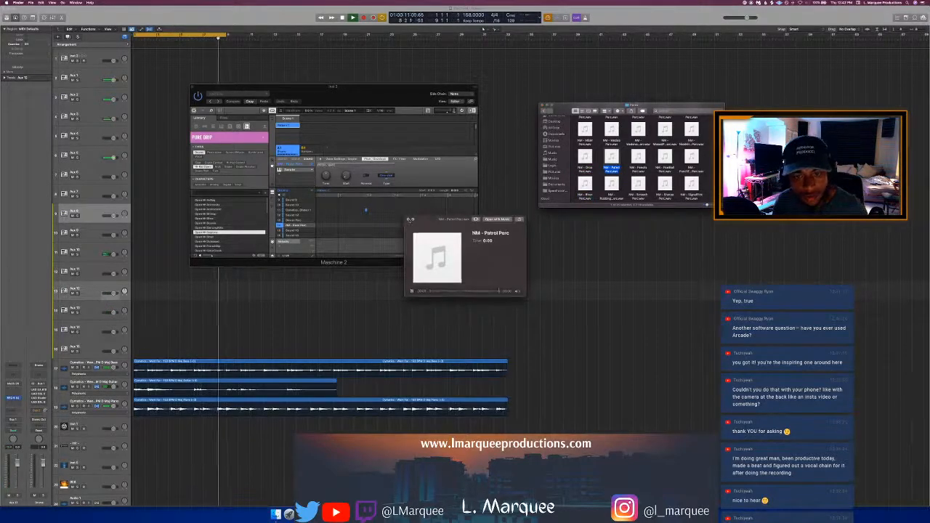
key(space)
scroll(585, 130, up, 1)
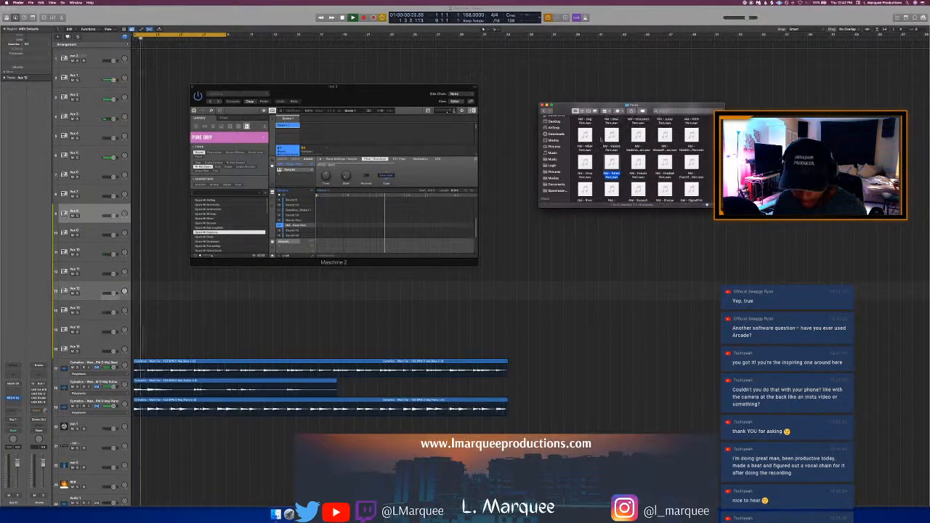
Step: Audition percs from the upper rows of the Nick Mira folder against the looping beat
click(611, 136)
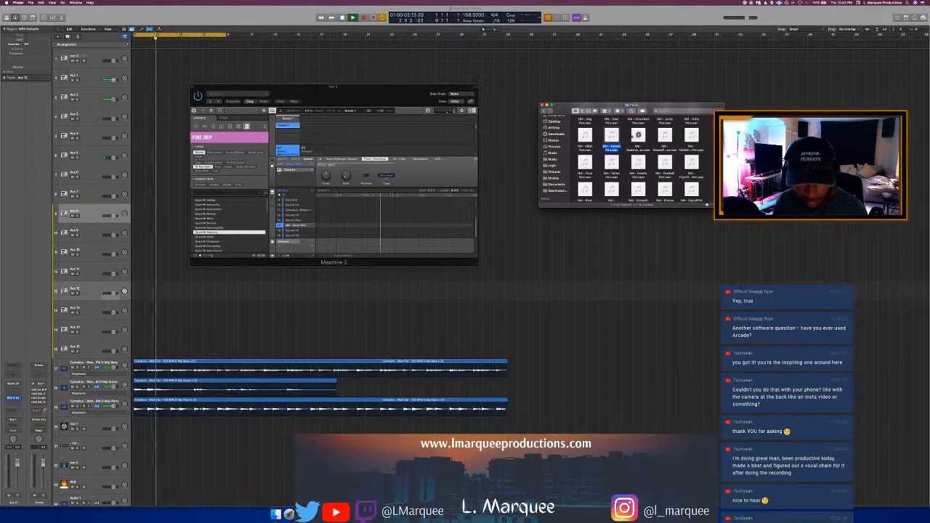
scroll(612, 136, up, 3)
click(611, 138)
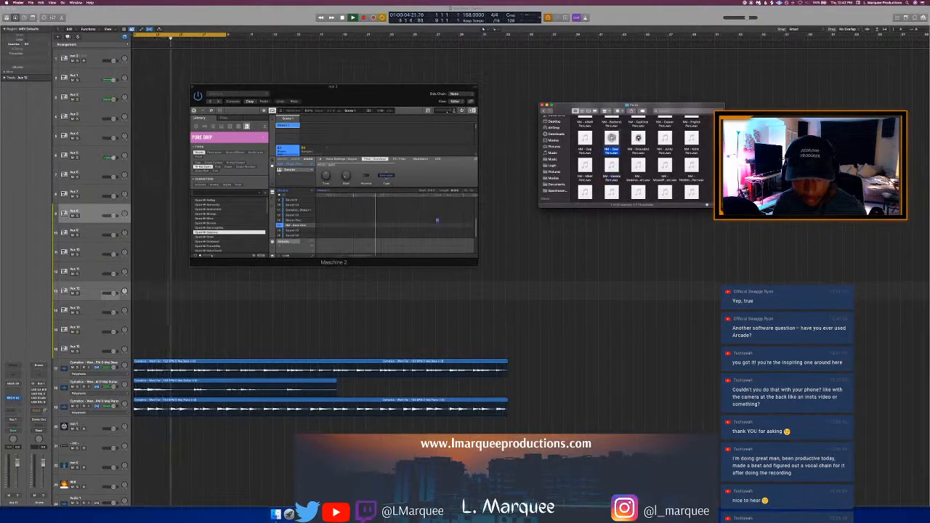
click(638, 138)
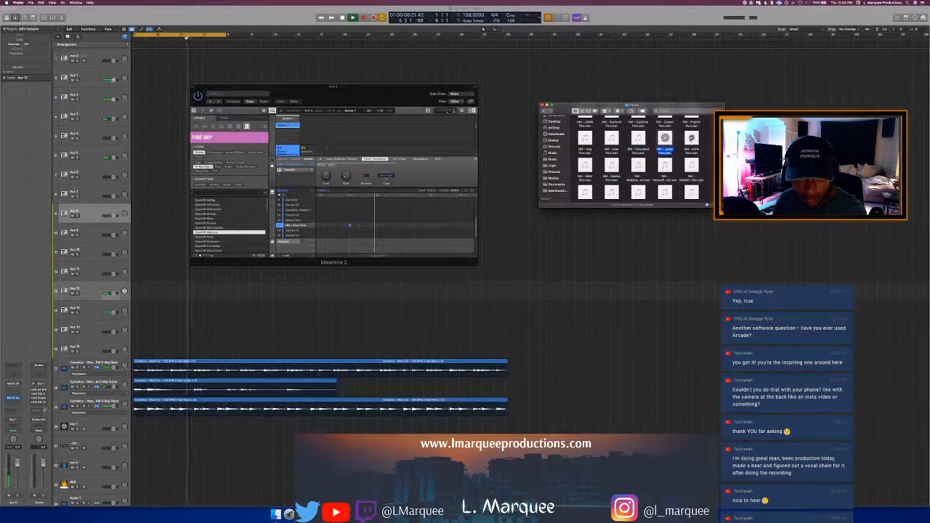
click(691, 138)
scroll(705, 139, up, 2)
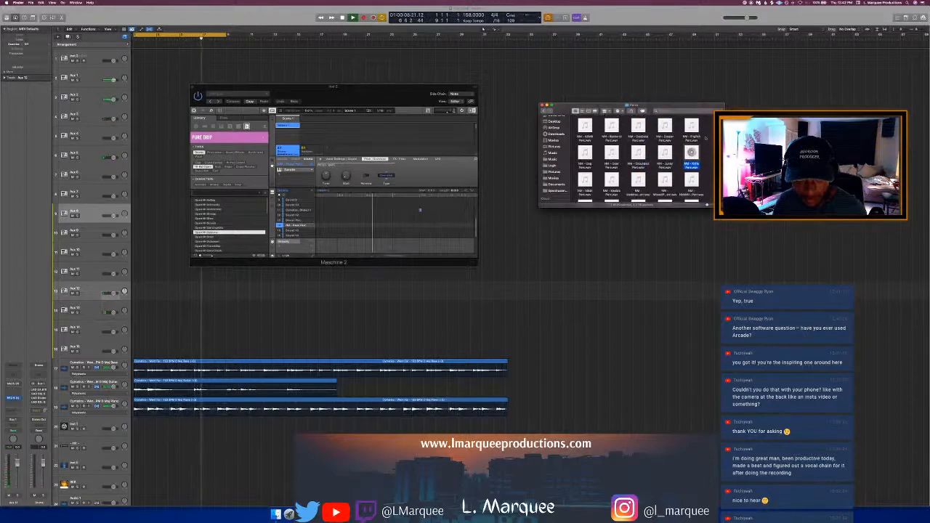
click(704, 138)
click(690, 126)
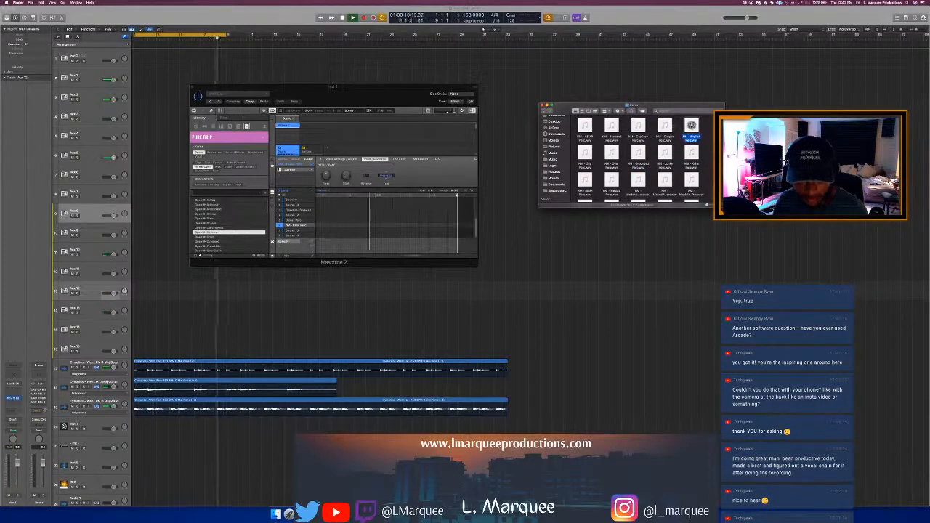
click(665, 126)
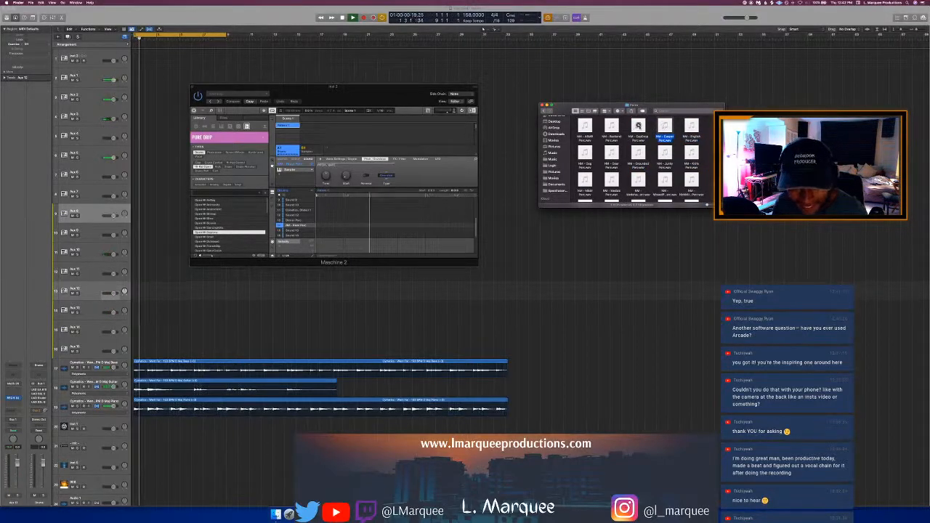
click(638, 125)
click(611, 126)
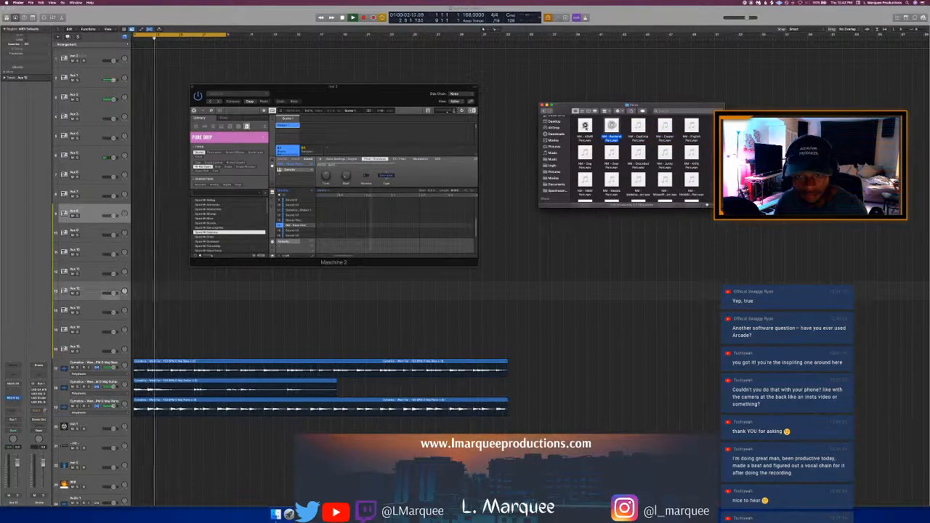
Step: Load the first perc of the Nick Mira folder onto the selected Maschine sound and reposition the playhead
scroll(625, 156, down, 4)
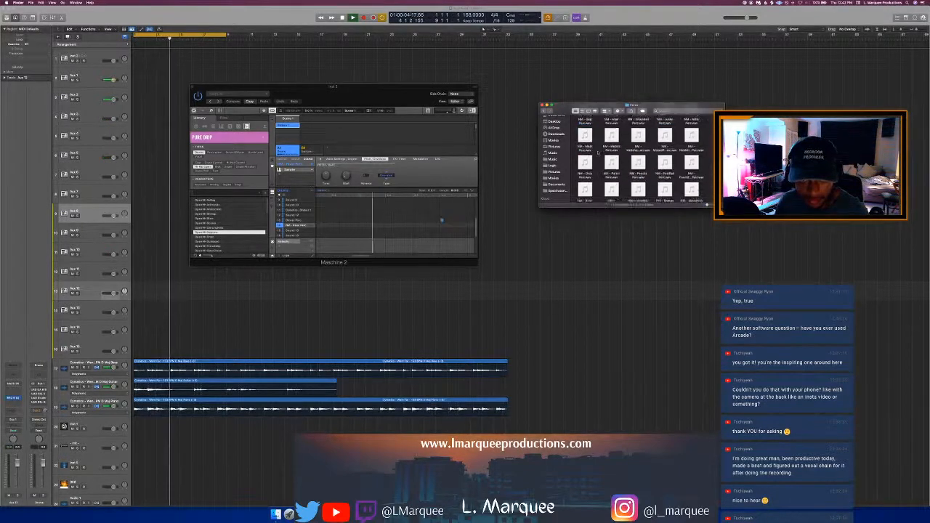
scroll(589, 166, up, 4)
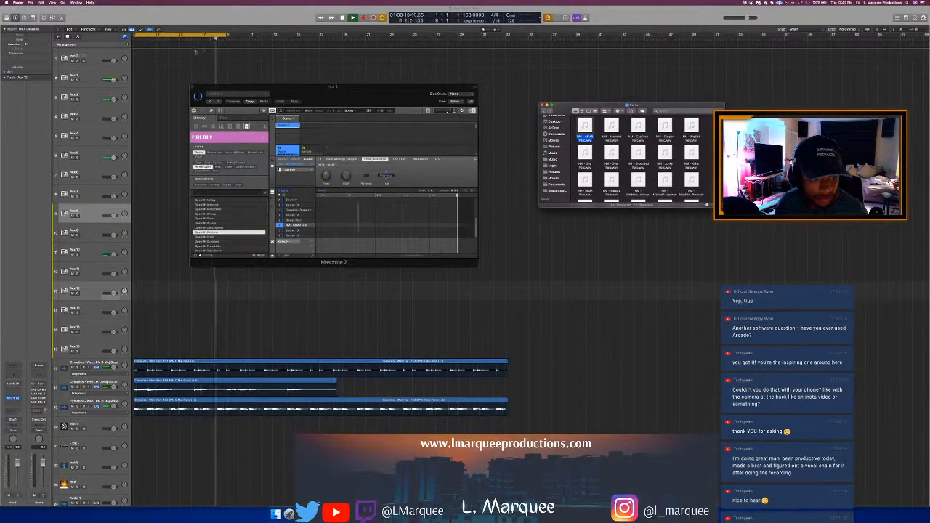
click(181, 39)
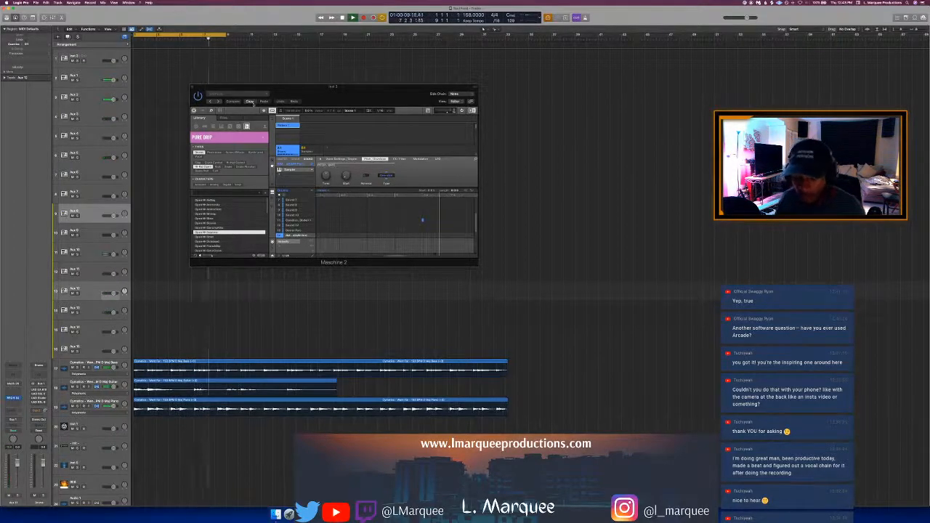
Step: Close the Maschine window and switch off cycle playback
click(193, 87)
key(c)
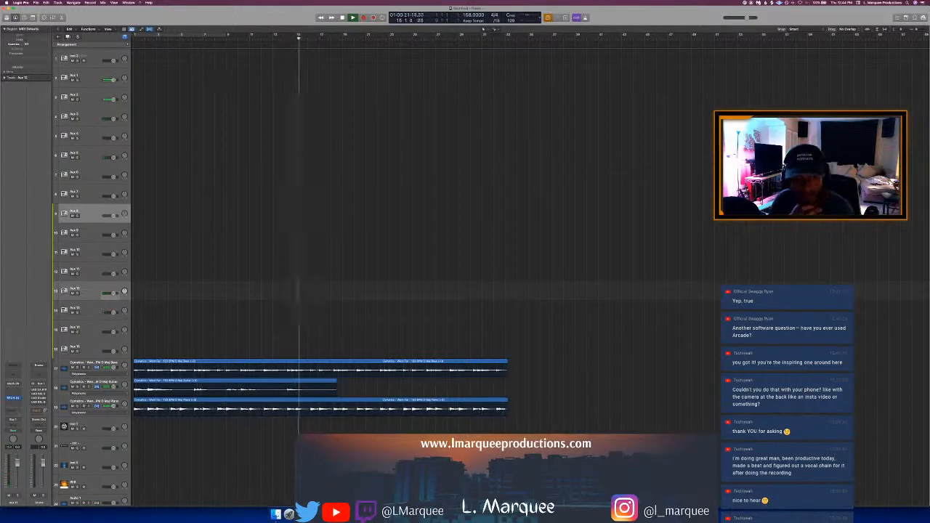
click(320, 100)
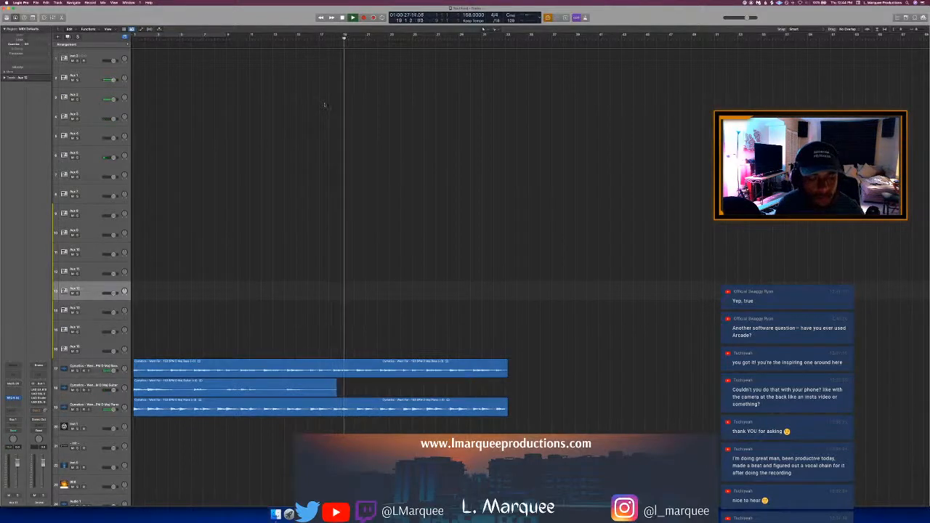
Step: Set the cycle range from bar 17 to bar 25 and switch cycle playback on
scroll(324, 103, down, 1)
scroll(325, 104, down, 3)
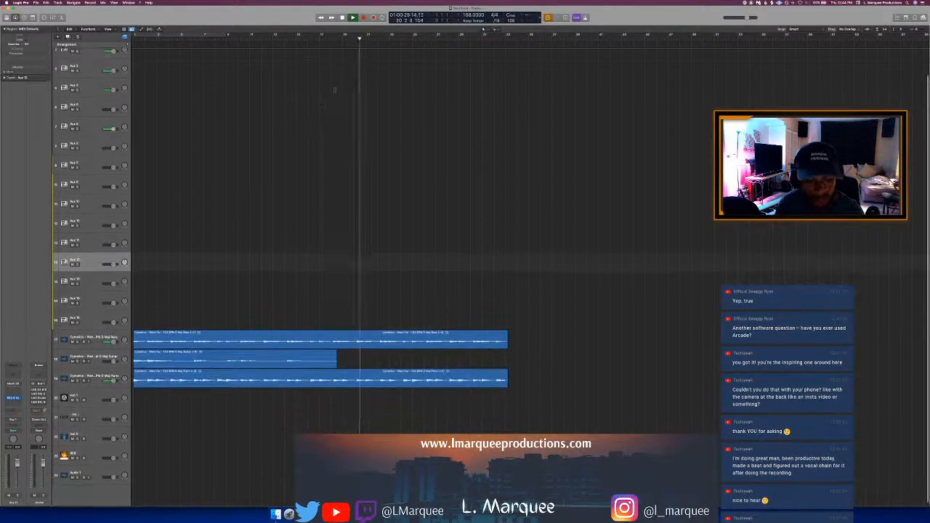
drag(323, 36, 412, 81)
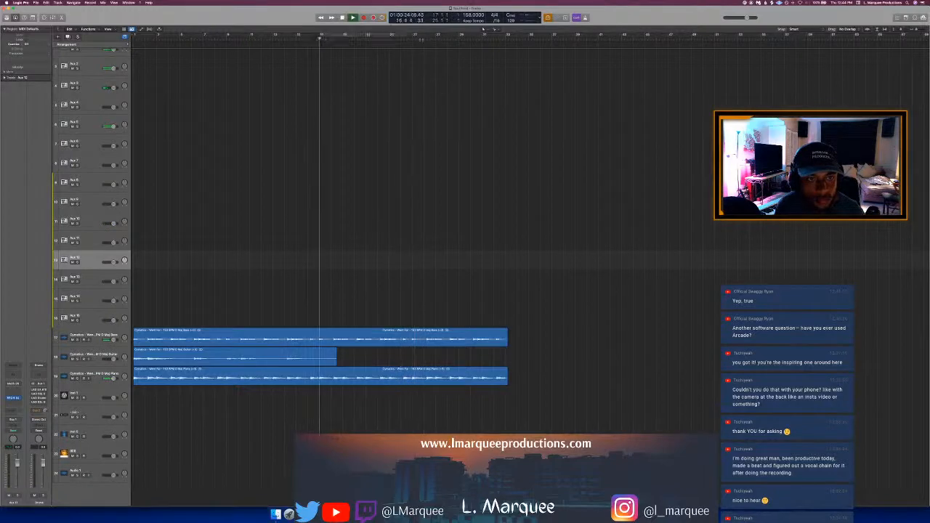
key(c)
scroll(354, 121, down, 2)
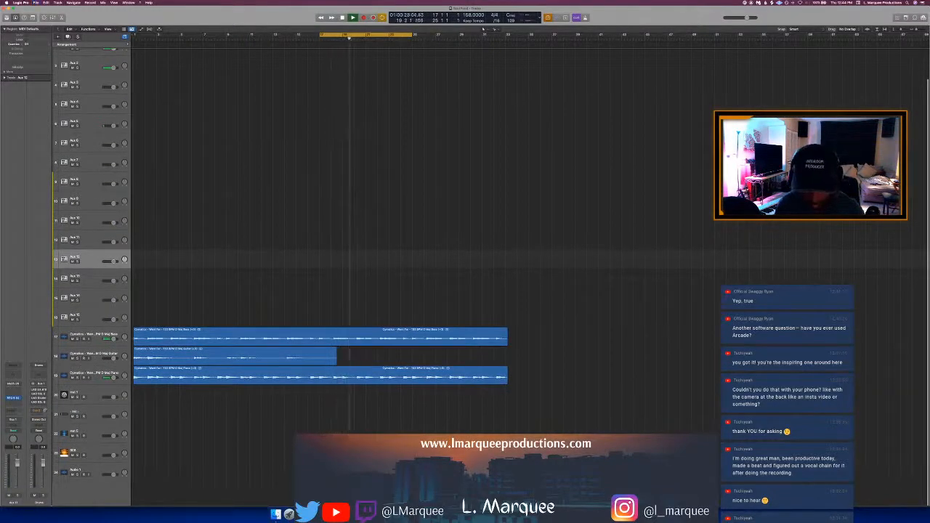
Step: Select the Inst 1 track and use the stereo output's Auto-Key plug-in to detect the song's key
click(89, 395)
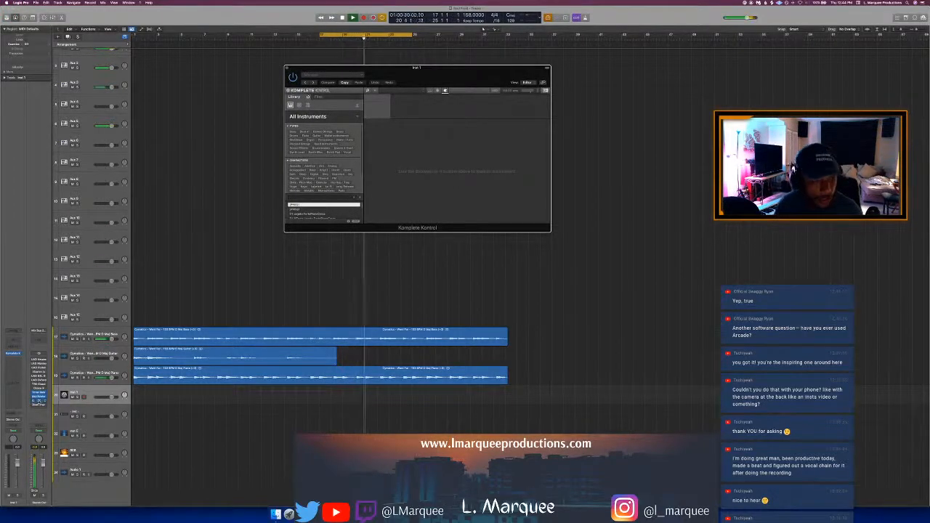
click(39, 401)
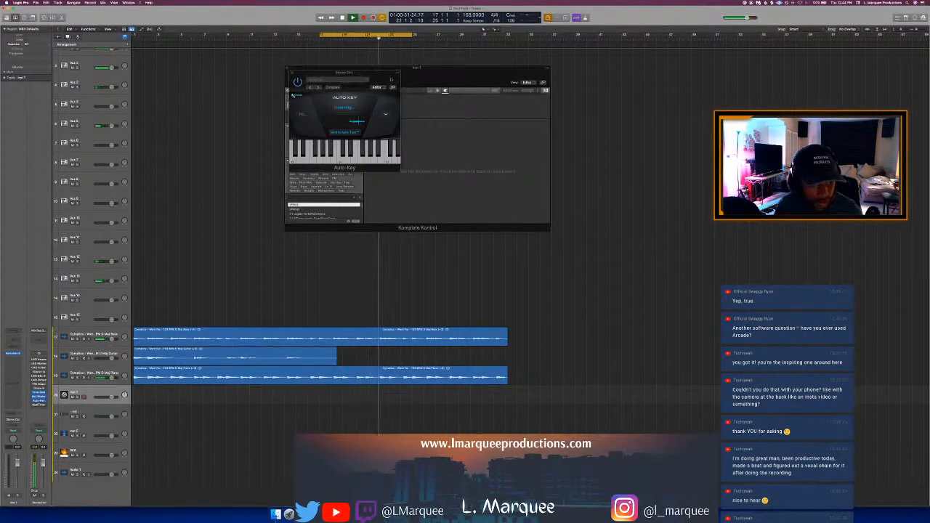
drag(383, 79, 476, 117)
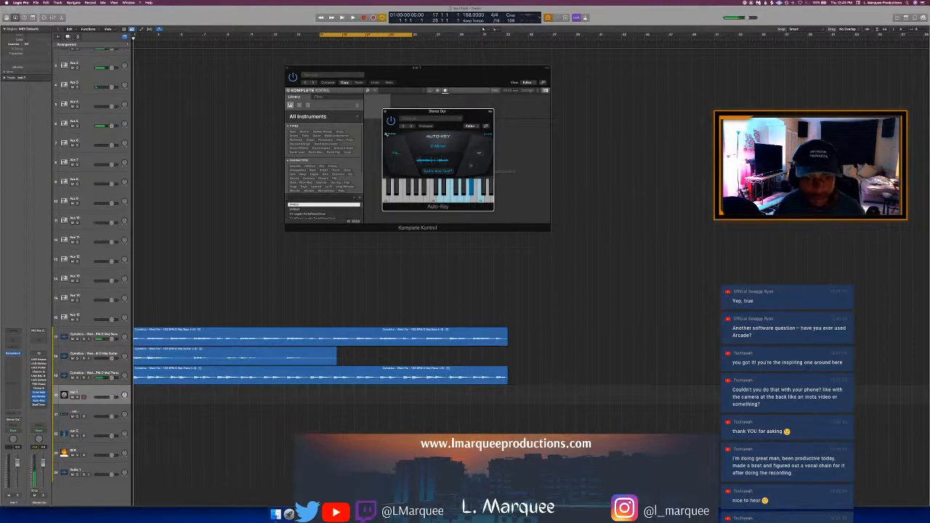
click(430, 334)
click(437, 289)
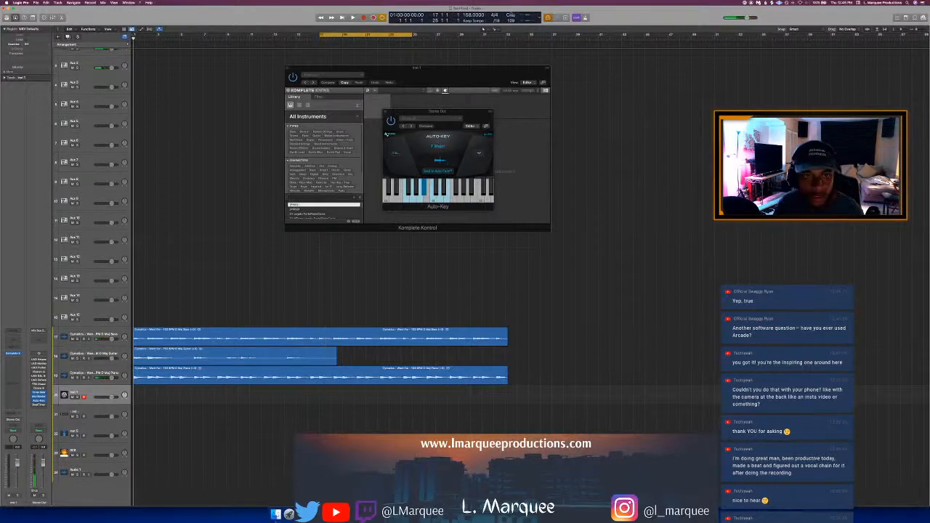
Step: Set the project key to F major and select the Cymatics bass region
click(510, 15)
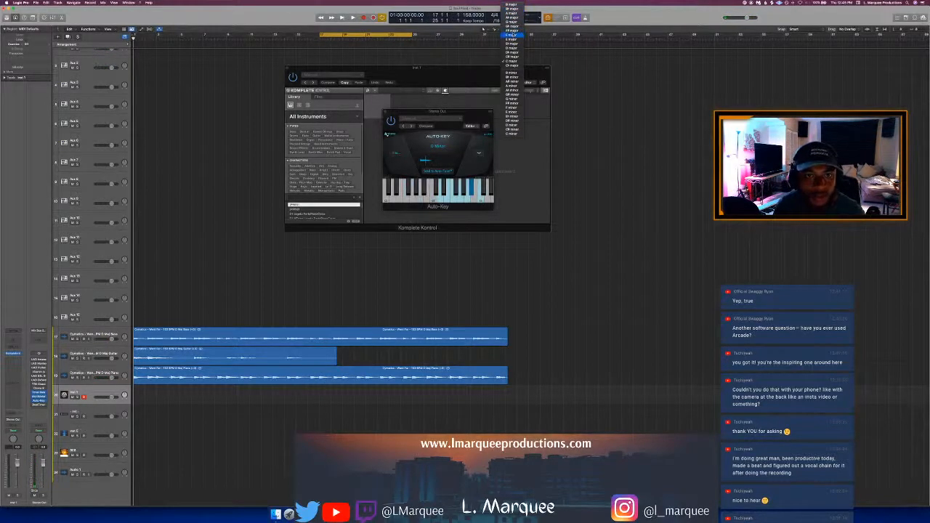
click(513, 32)
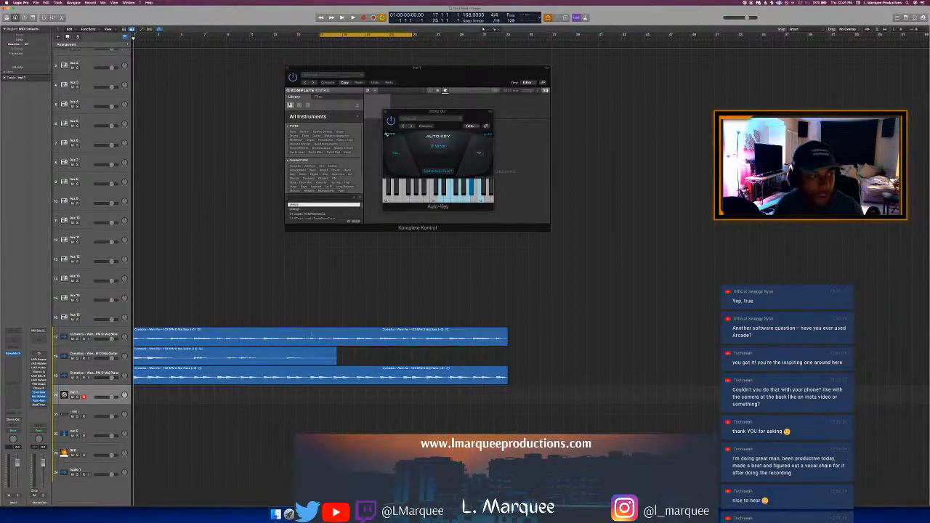
click(269, 338)
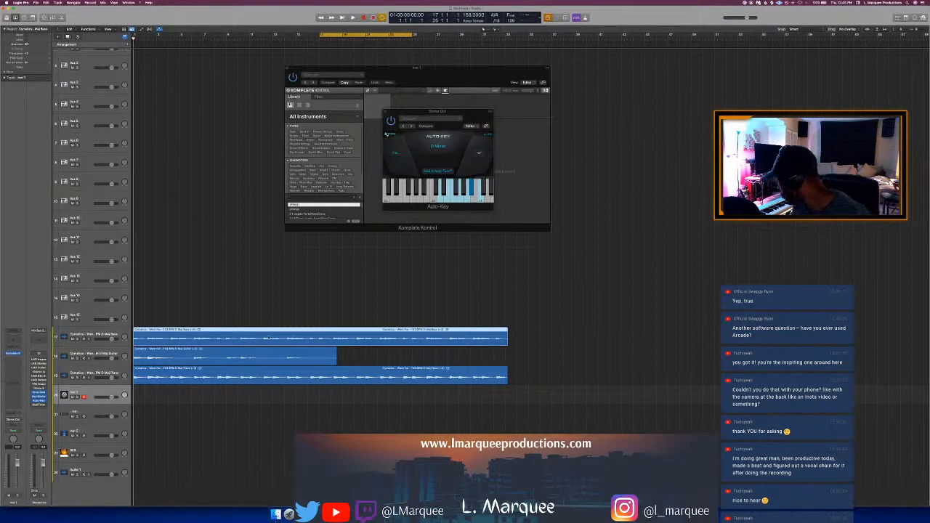
Step: Start loop playback, then bypass Auto-Key on the stereo output and close its window
key(space)
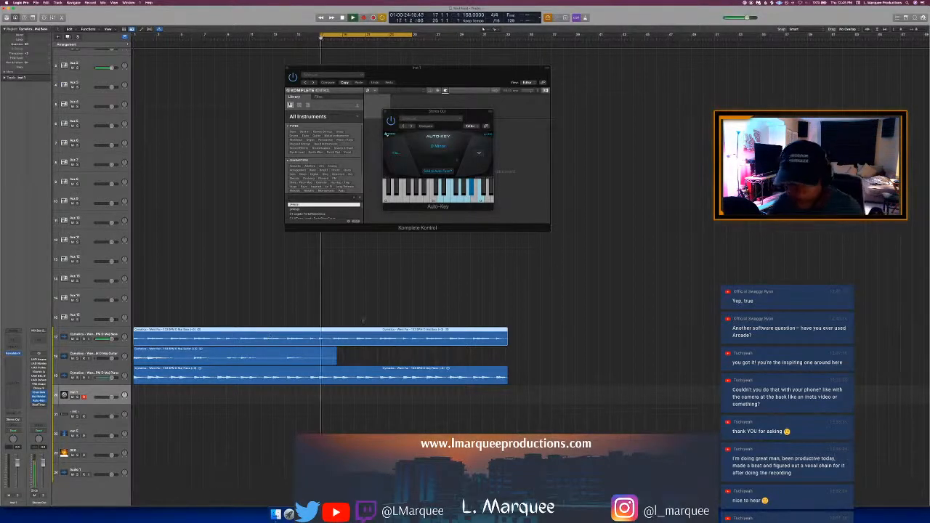
click(390, 122)
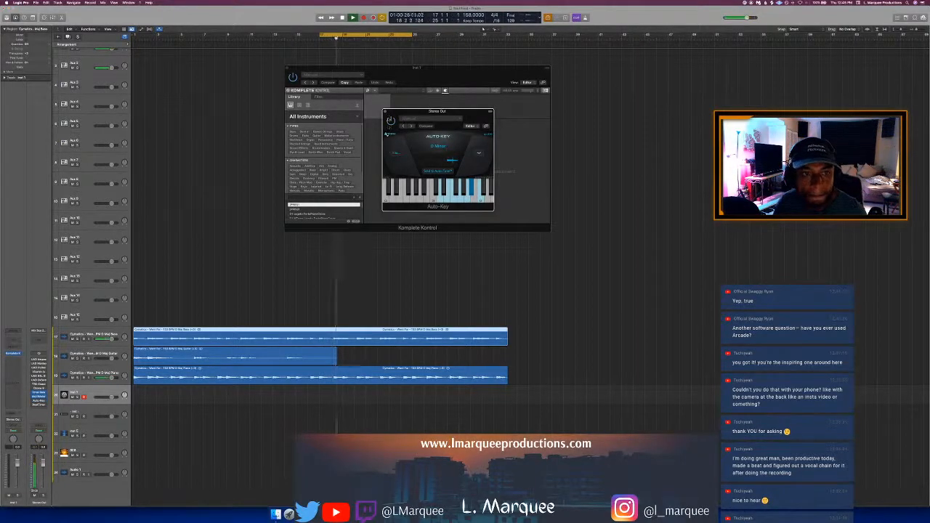
click(385, 112)
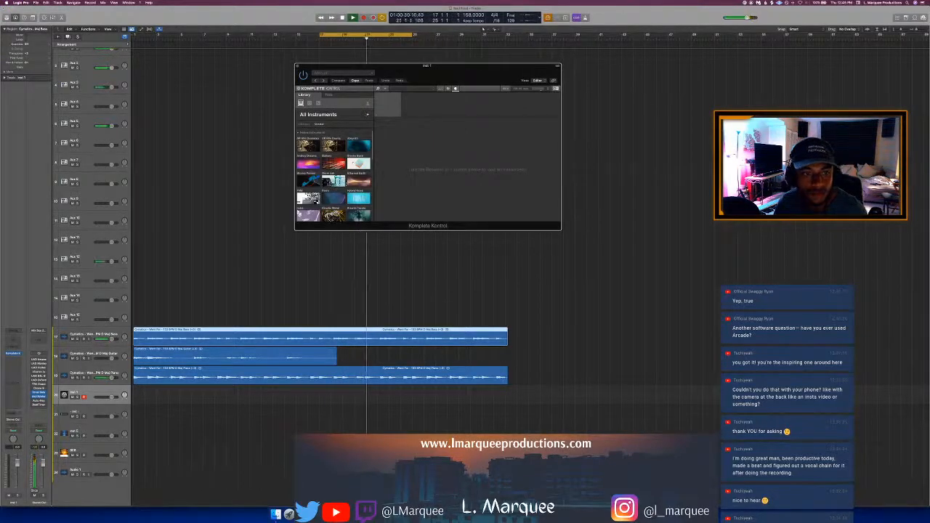
Step: Look through the Komplete Kontrol library's instruments for a sound that suits the looping stems
scroll(334, 174, down, 3)
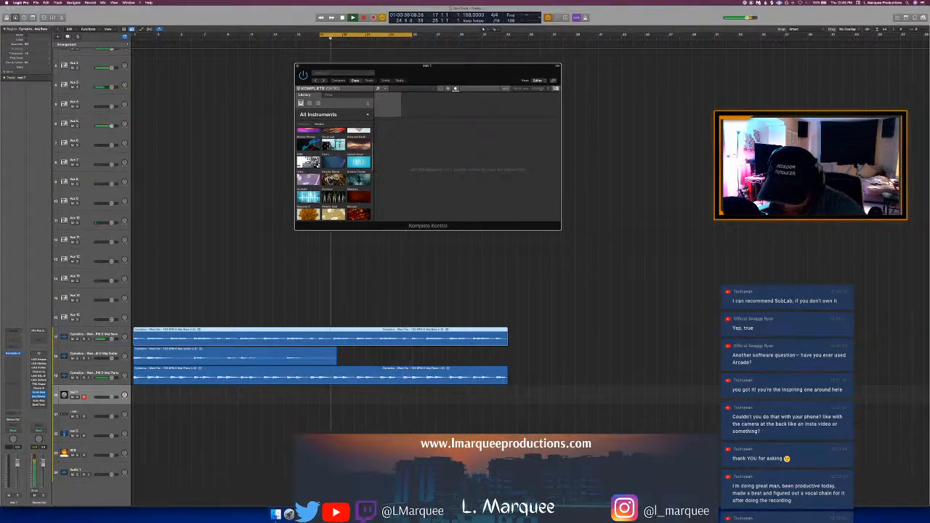
scroll(334, 174, down, 2)
scroll(317, 128, down, 5)
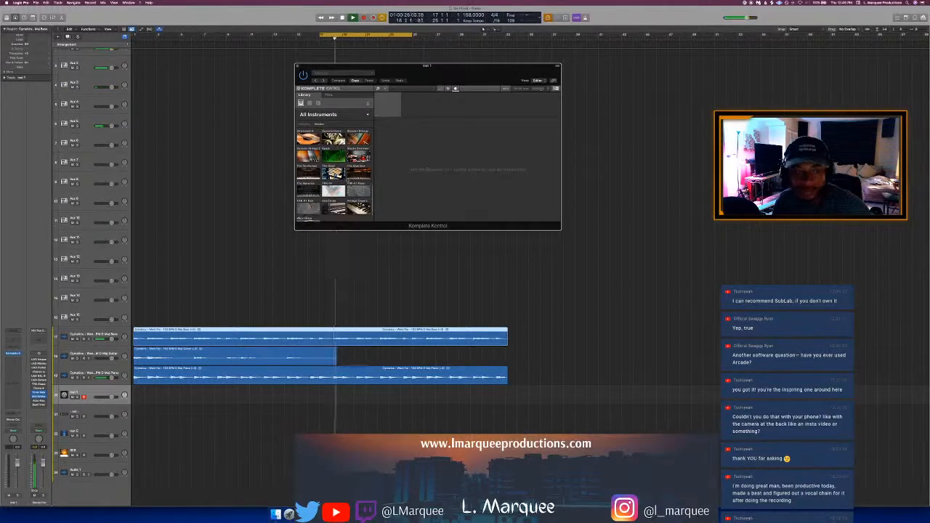
scroll(335, 174, down, 1)
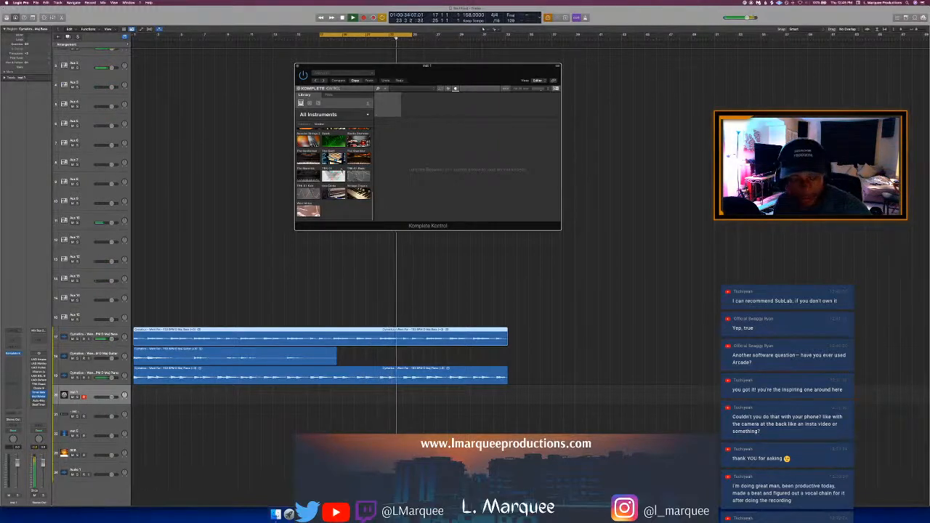
scroll(340, 170, up, 3)
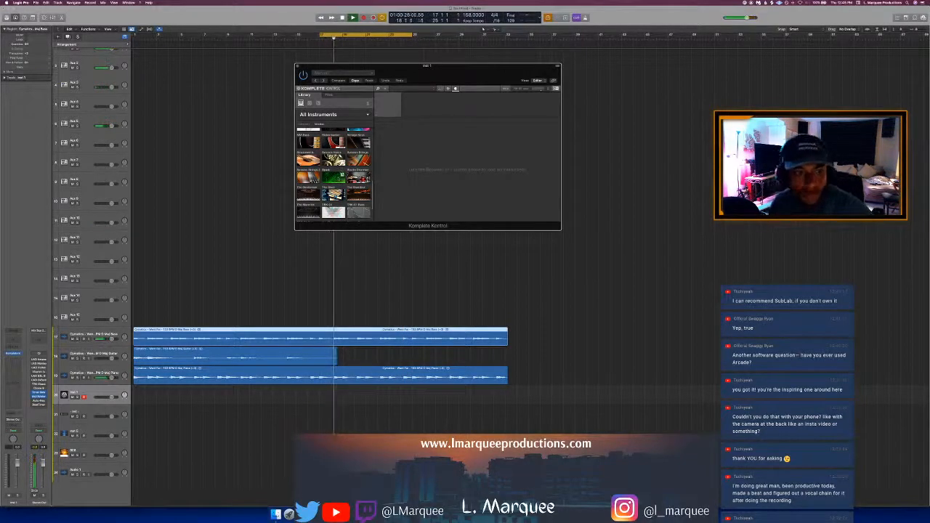
scroll(334, 174, down, 3)
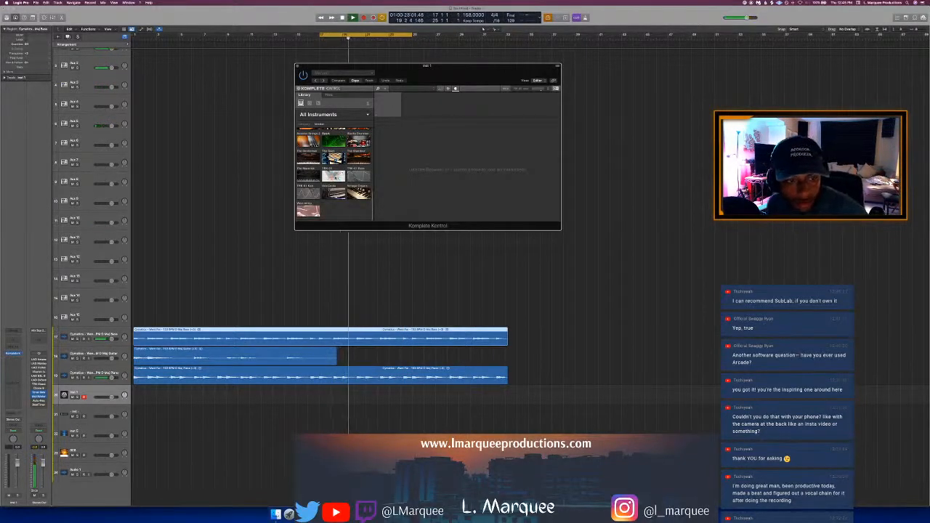
scroll(334, 174, up, 5)
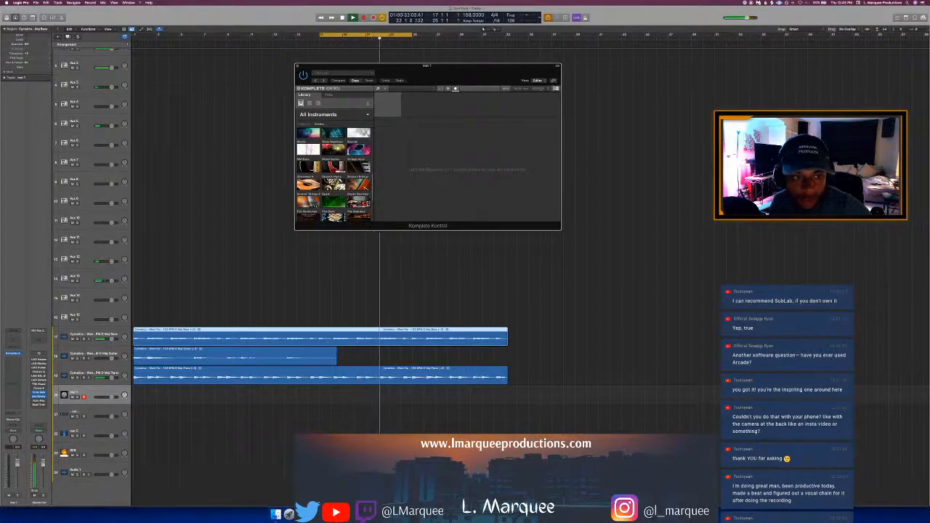
scroll(334, 174, down, 1)
scroll(365, 199, up, 10)
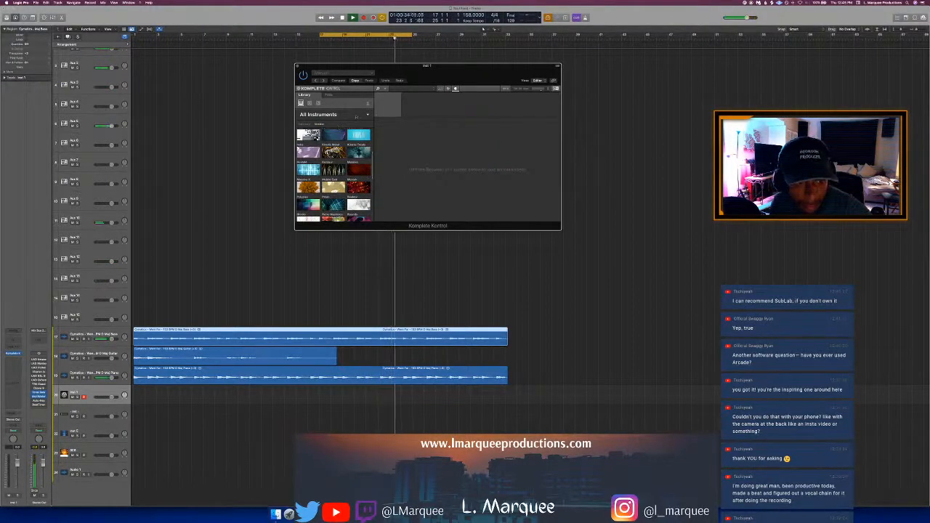
Step: Filter all instruments in the Komplete Kontrol library by the Flute type and audition its presets over the loop
click(355, 115)
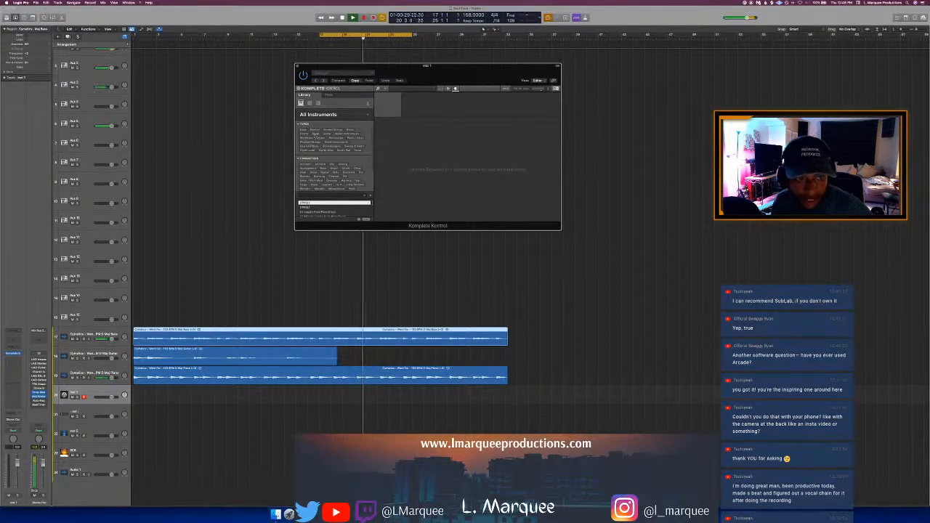
click(314, 133)
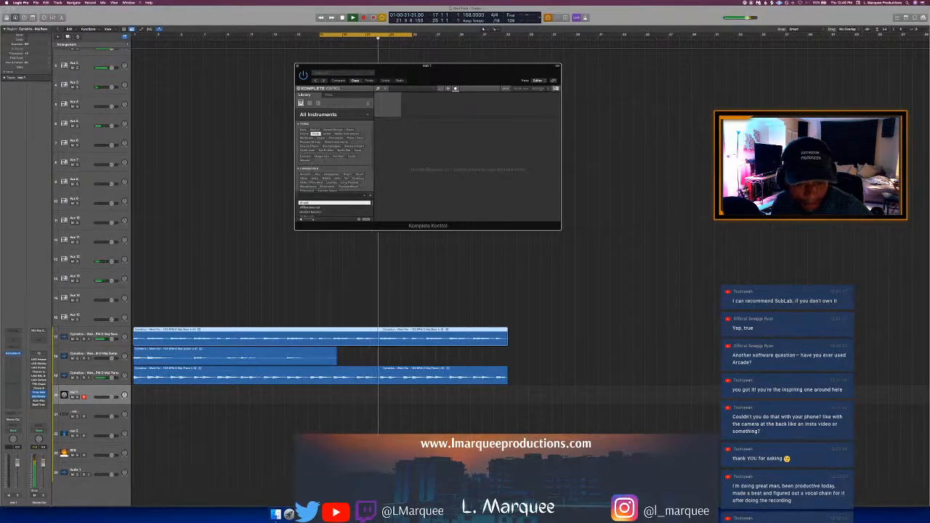
key(Down)
key(Down)
key(Down)
key(Down)
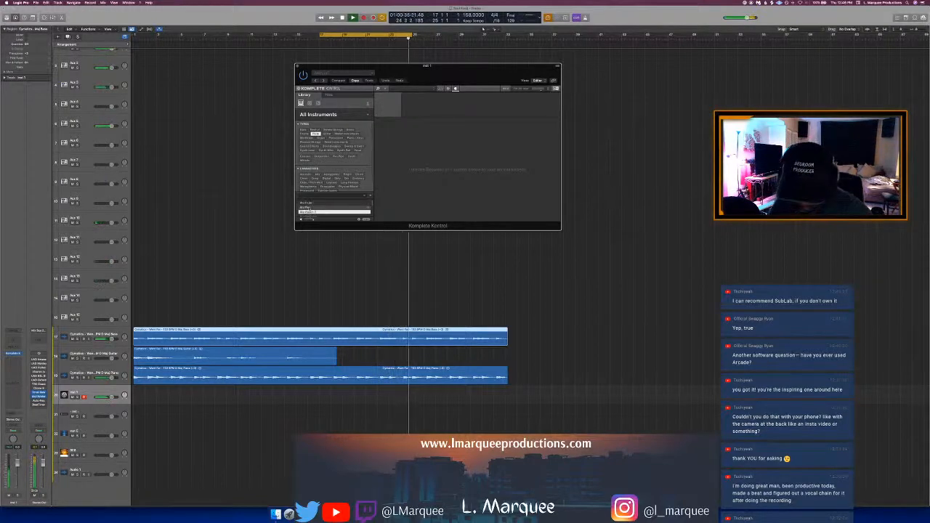
scroll(308, 208, down, 1)
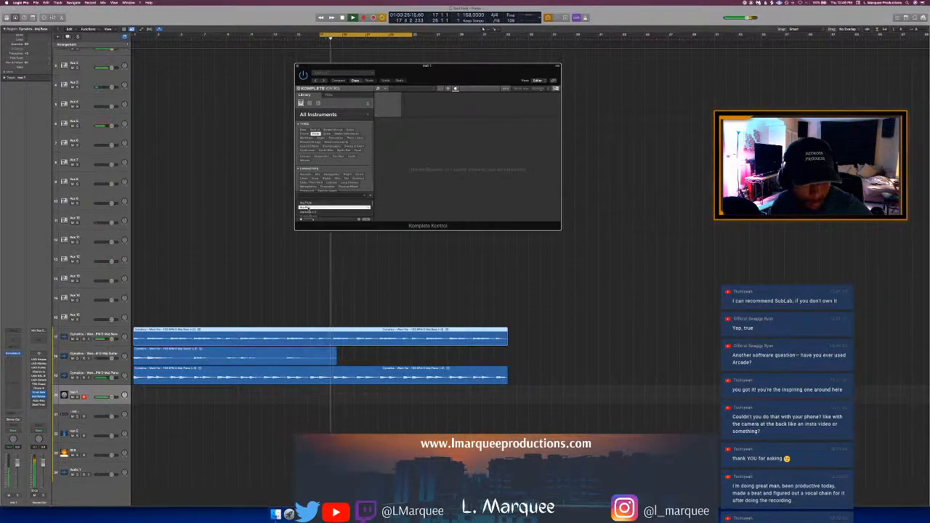
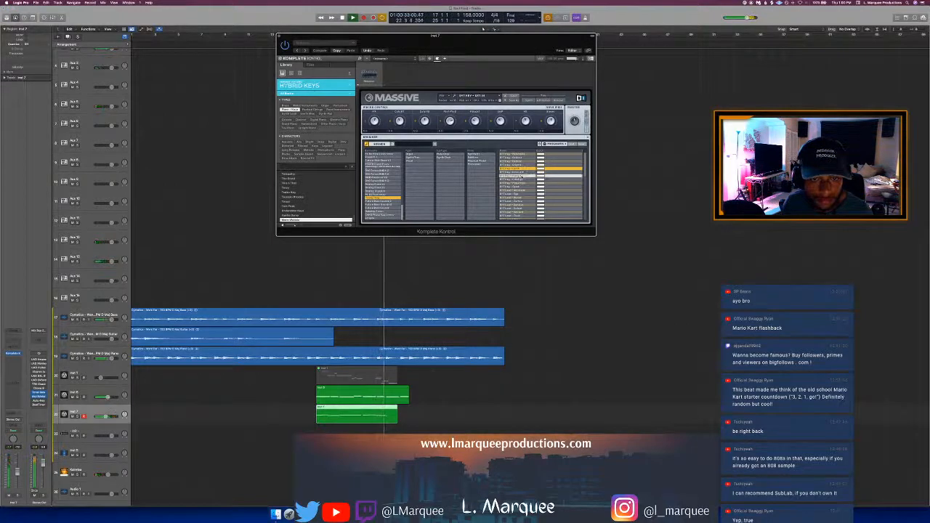
Step: Audition three consecutive Massive presets on the Inst 7 track over the loop, keeping the last one loaded
click(522, 180)
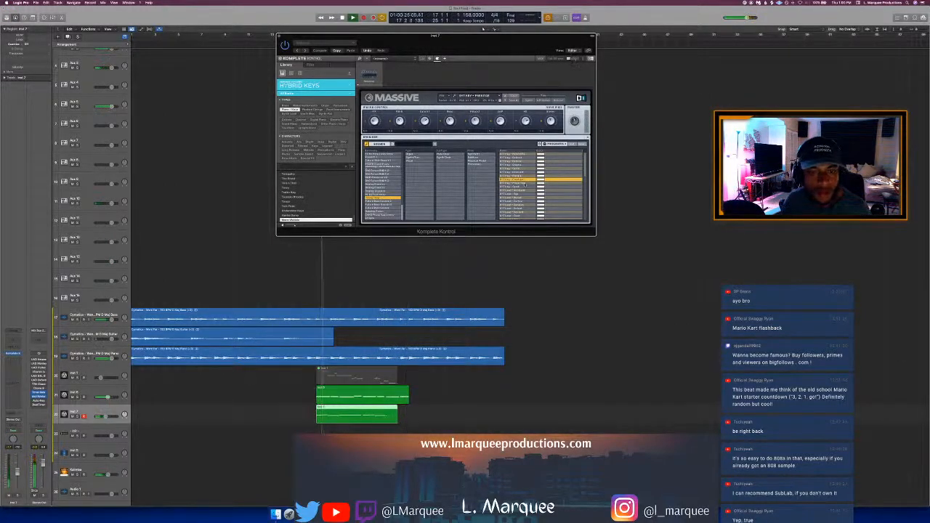
key(Down)
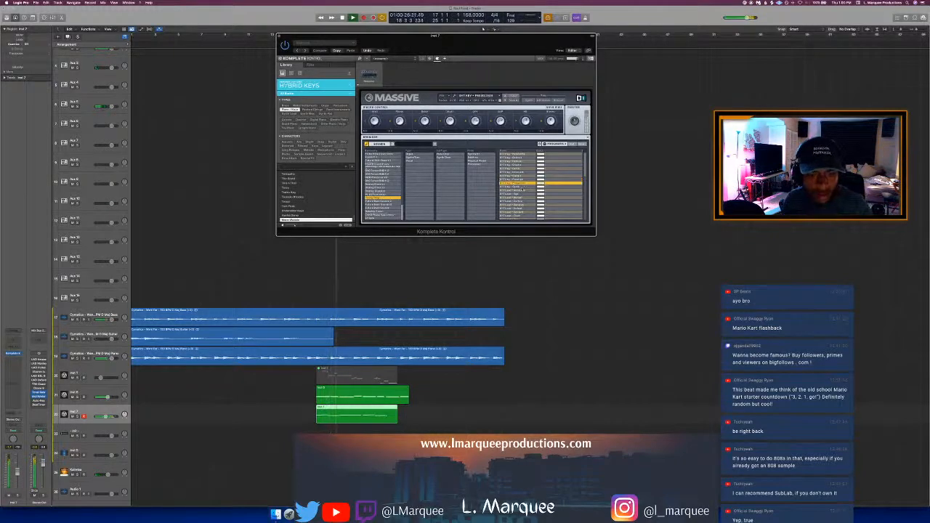
key(Down)
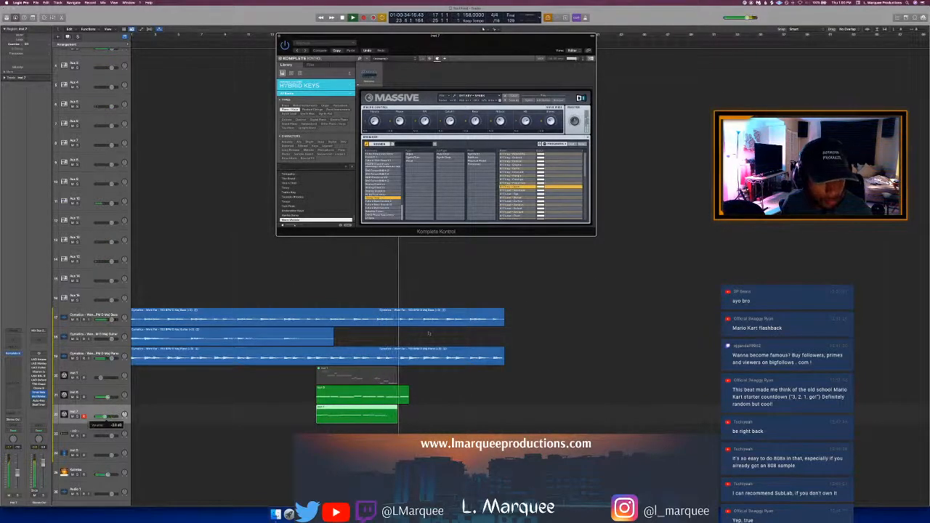
Step: Open the Inst 7 region's notes and lengthen the attack of the Massive patch's envelope while the loop plays
click(530, 100)
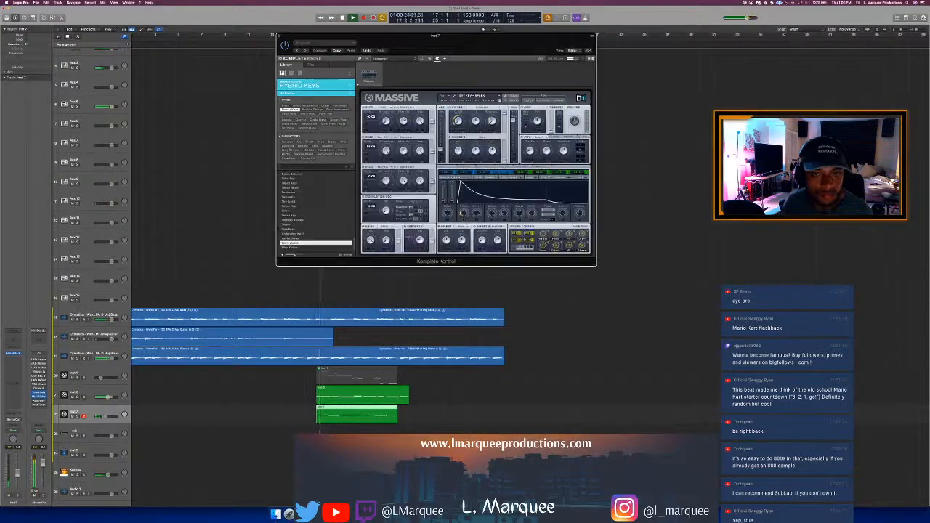
key(space)
click(332, 416)
double_click(333, 416)
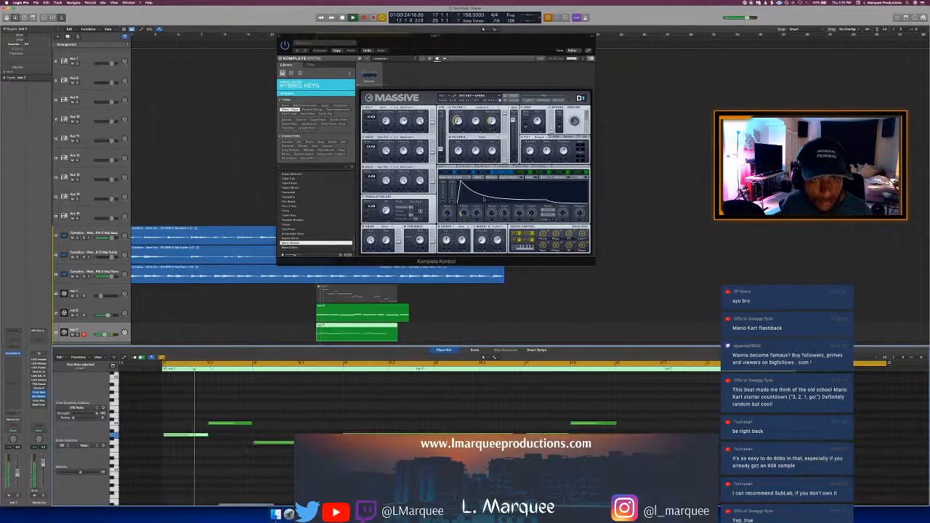
drag(463, 213, 465, 195)
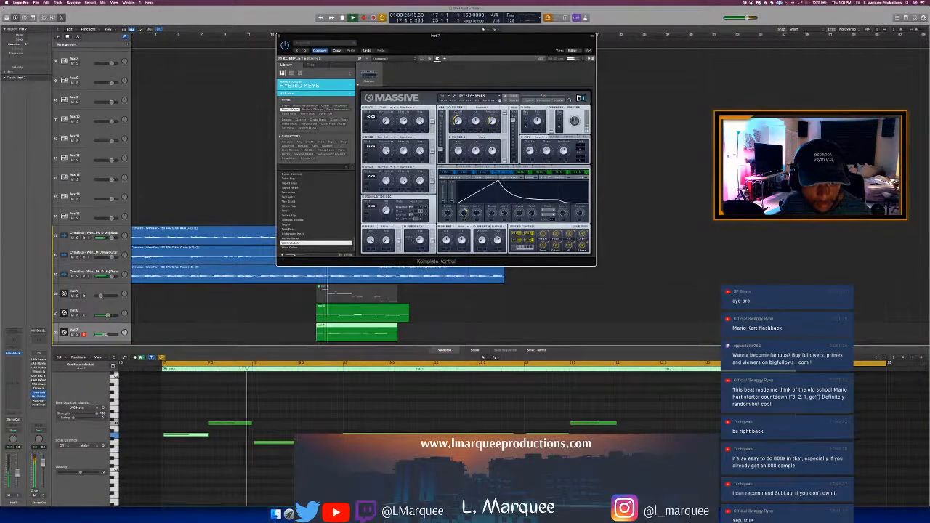
drag(464, 213, 464, 217)
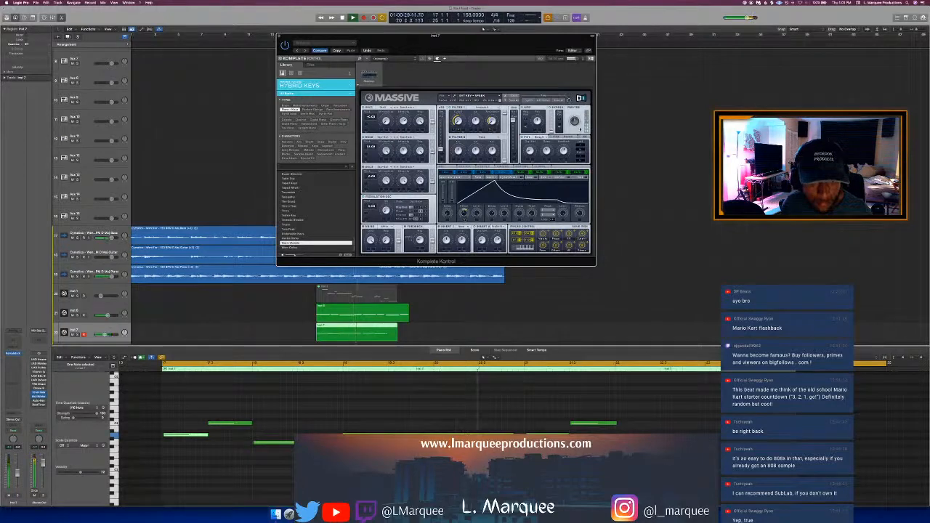
Step: Audition several pluck presets from Massive's sound browser over the loop, load a different pluck sound, and display its synthesis controls
click(543, 100)
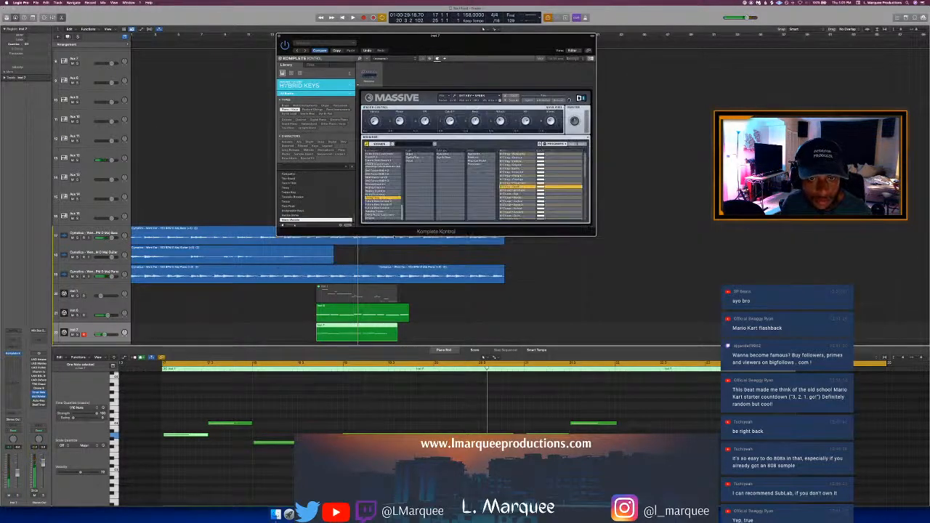
scroll(518, 199, down, 5)
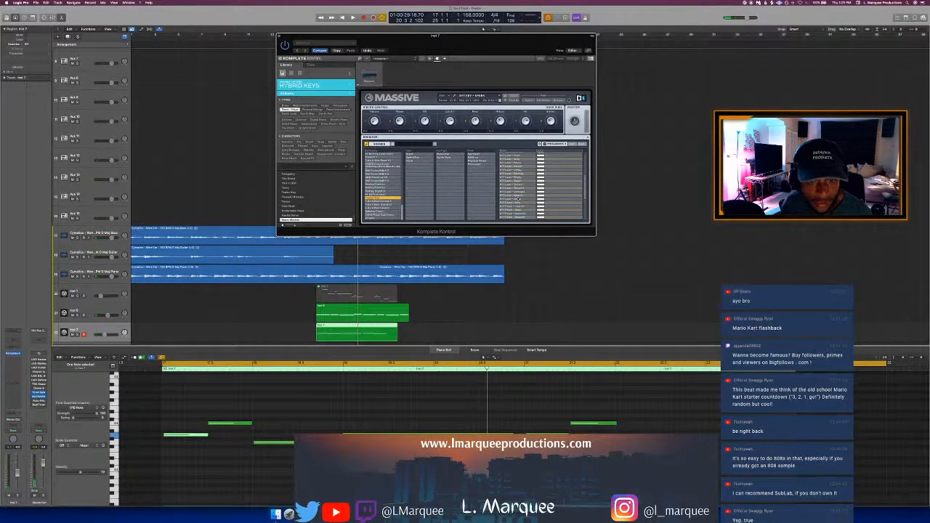
scroll(519, 185, down, 5)
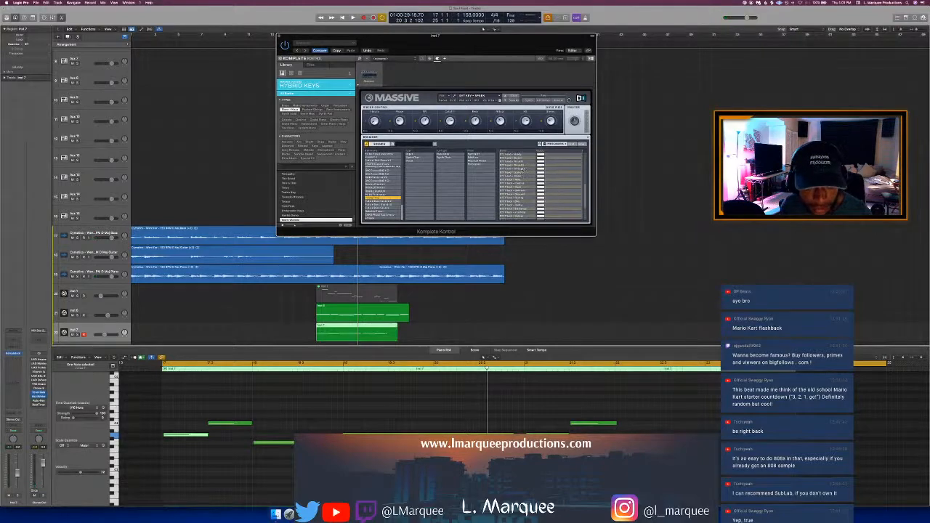
click(520, 177)
key(space)
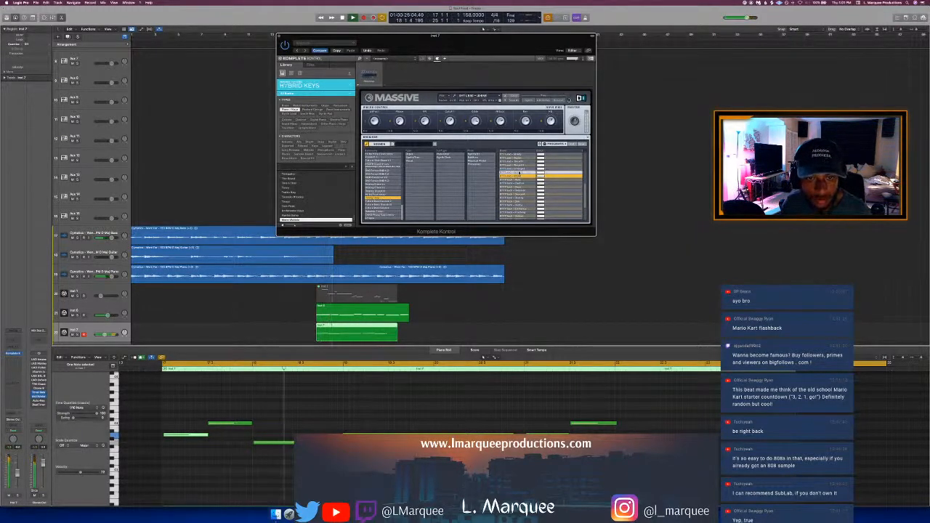
click(521, 169)
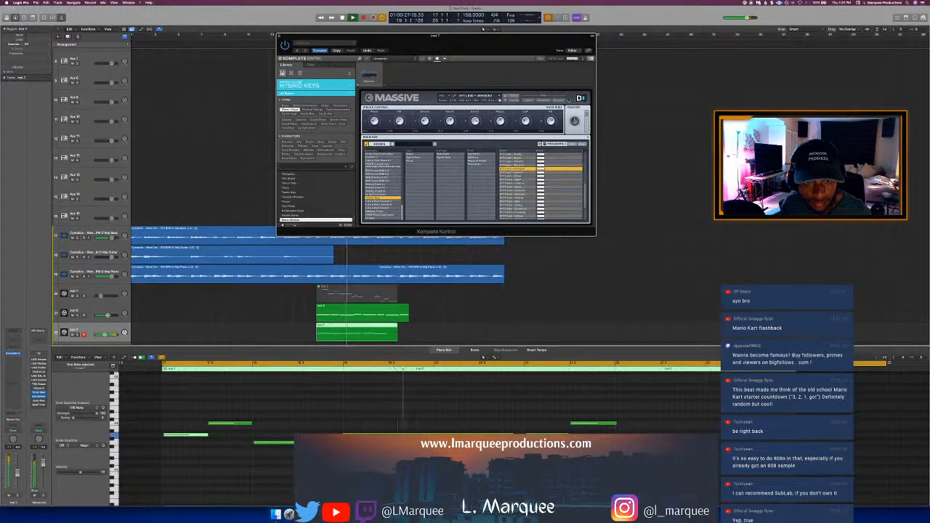
key(space)
click(520, 183)
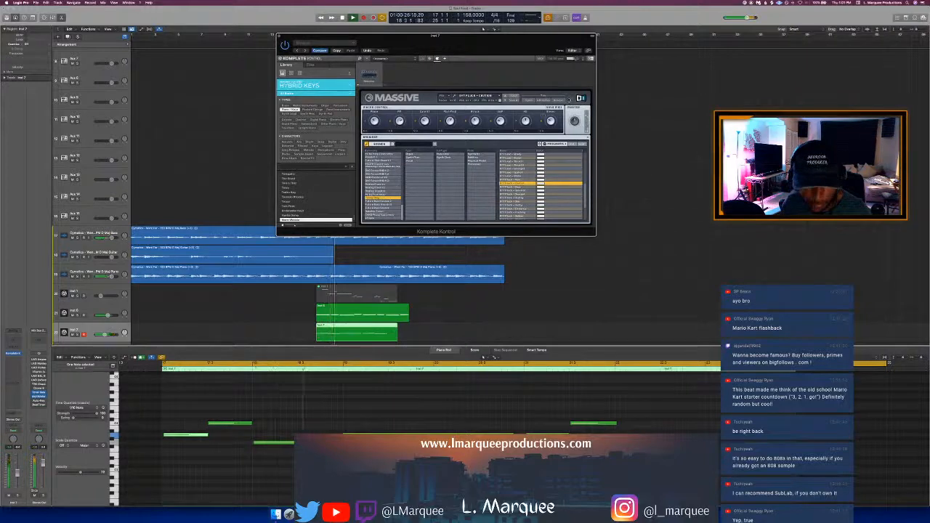
click(529, 100)
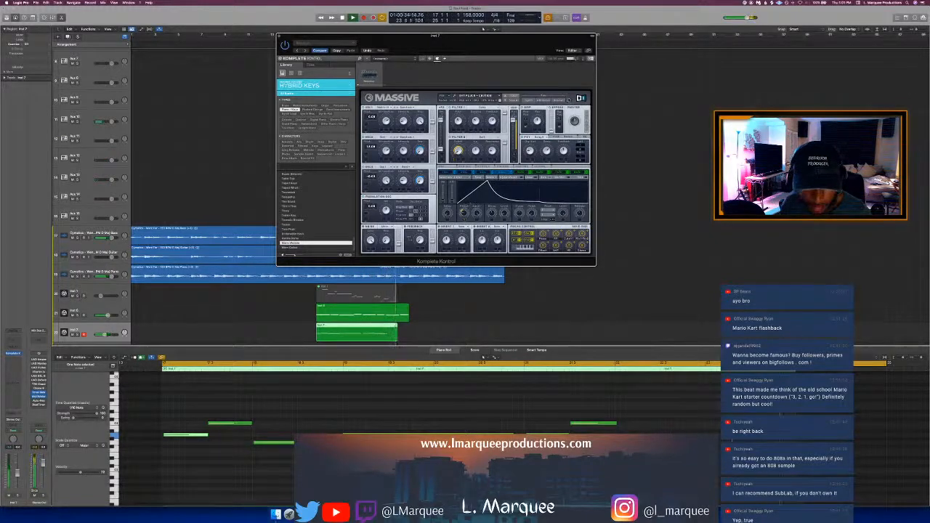
click(558, 101)
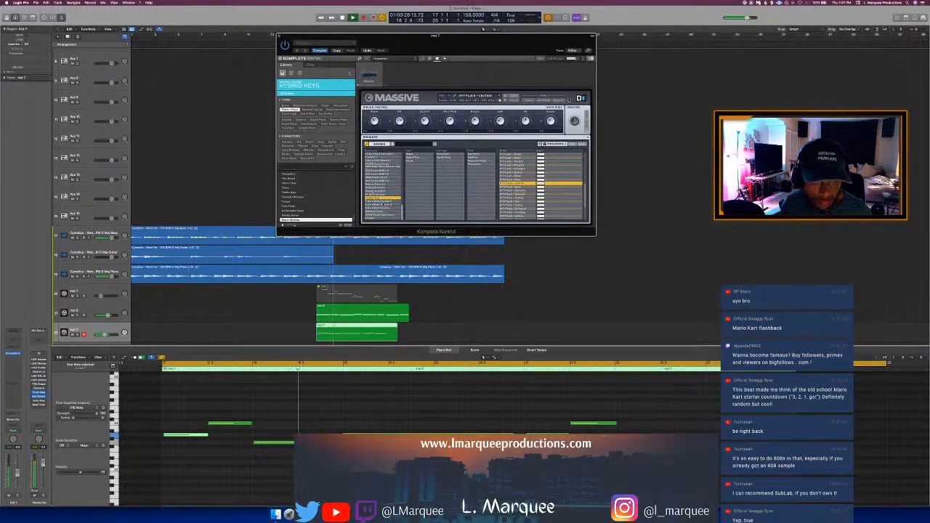
double_click(526, 188)
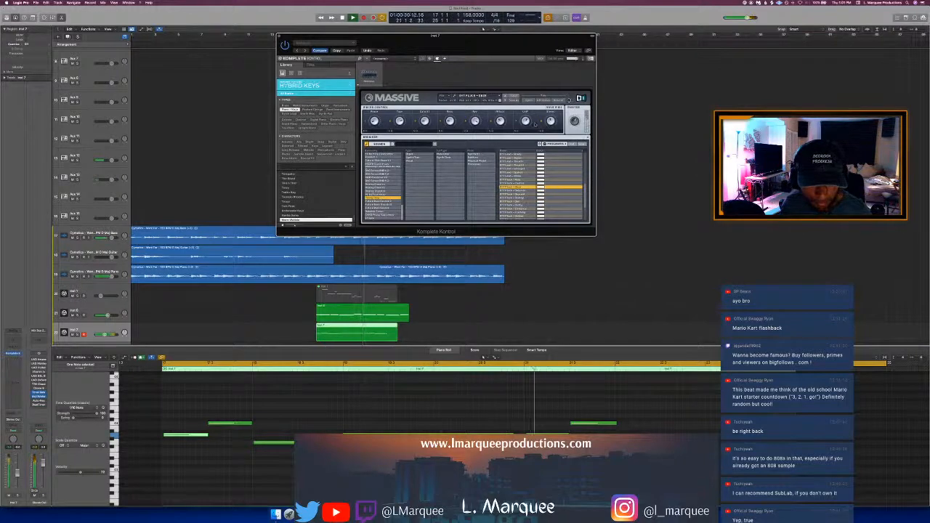
click(530, 103)
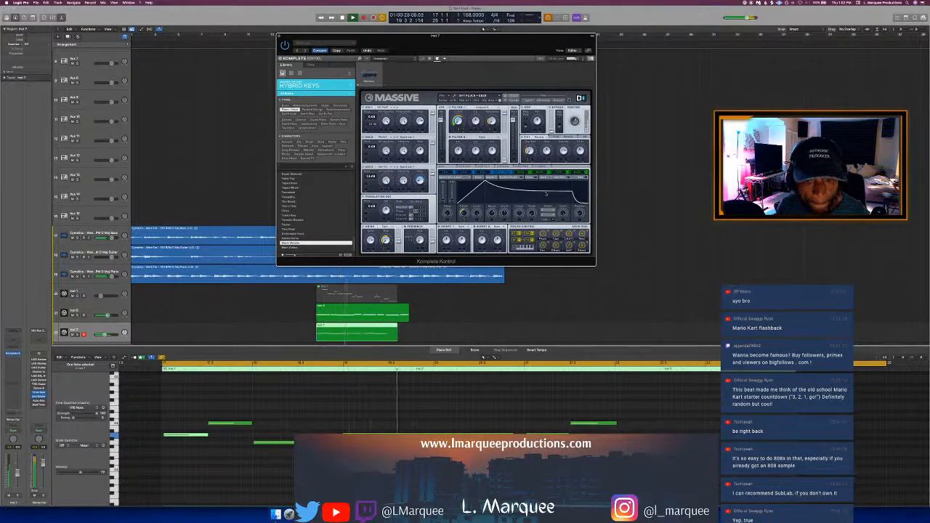
Step: Extend the Inst 7 MIDI part to bar 25 in the note editor, listen to it in the loop, and close the editor
key(p)
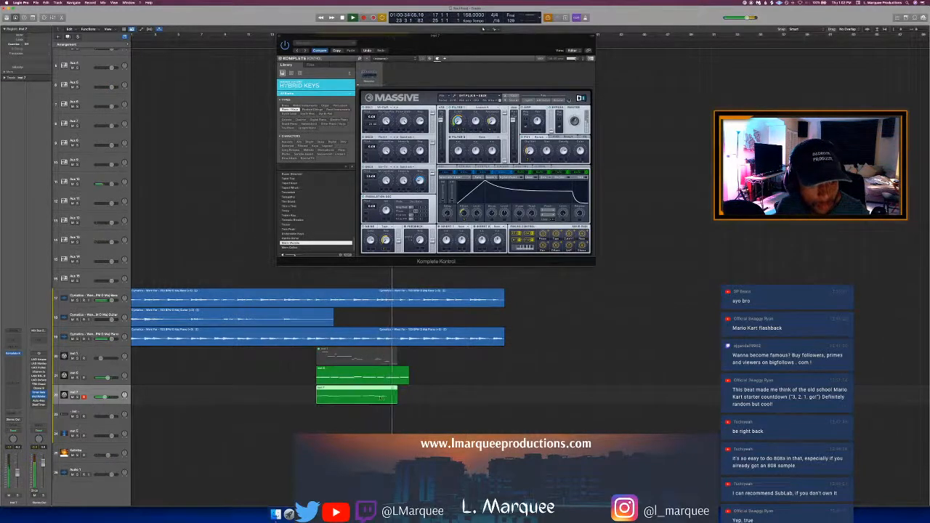
key(e)
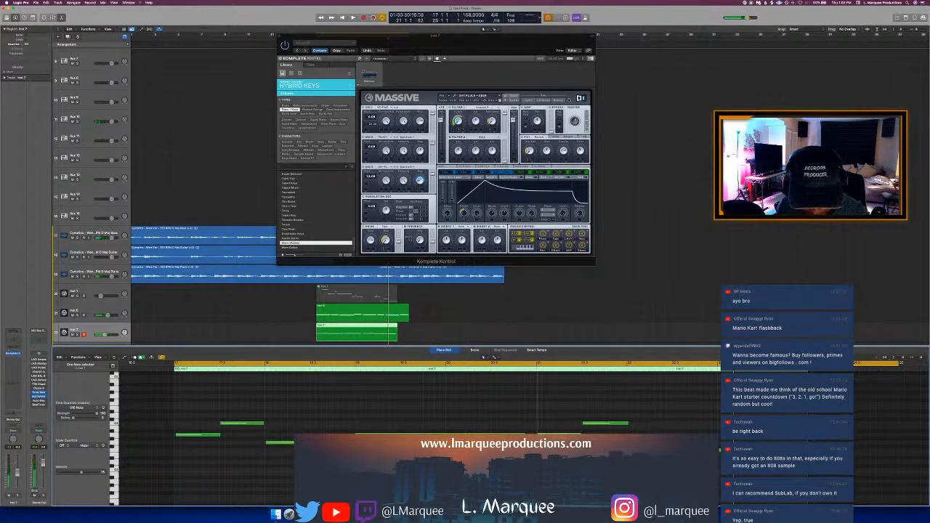
double_click(531, 369)
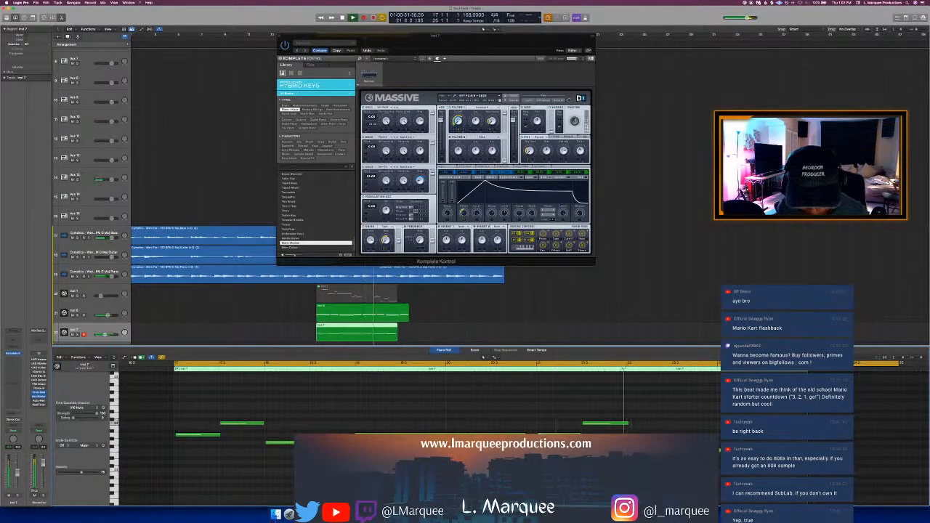
key(space)
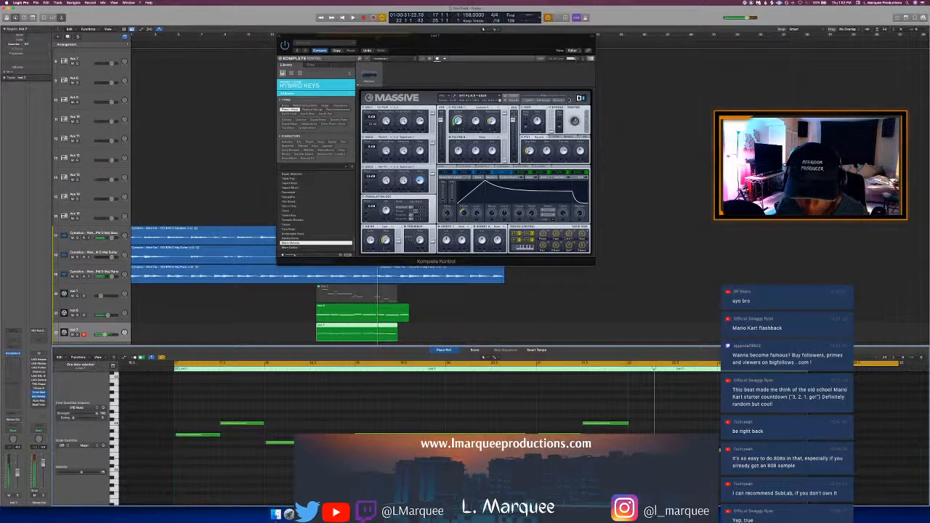
click(567, 368)
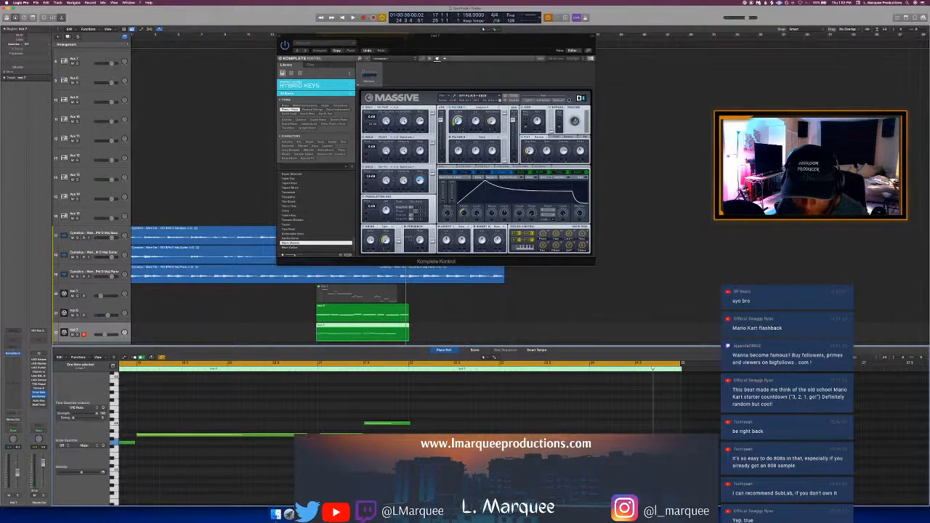
drag(680, 398, 680, 401)
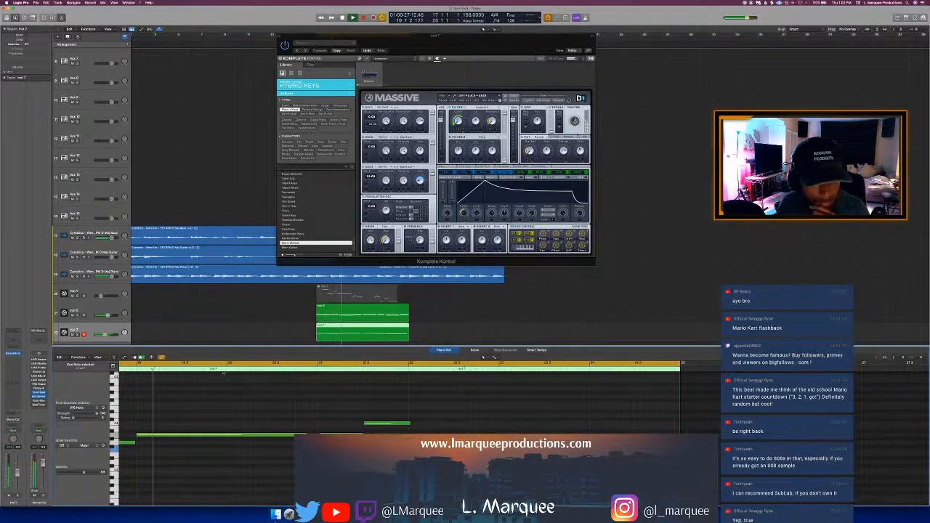
key(p)
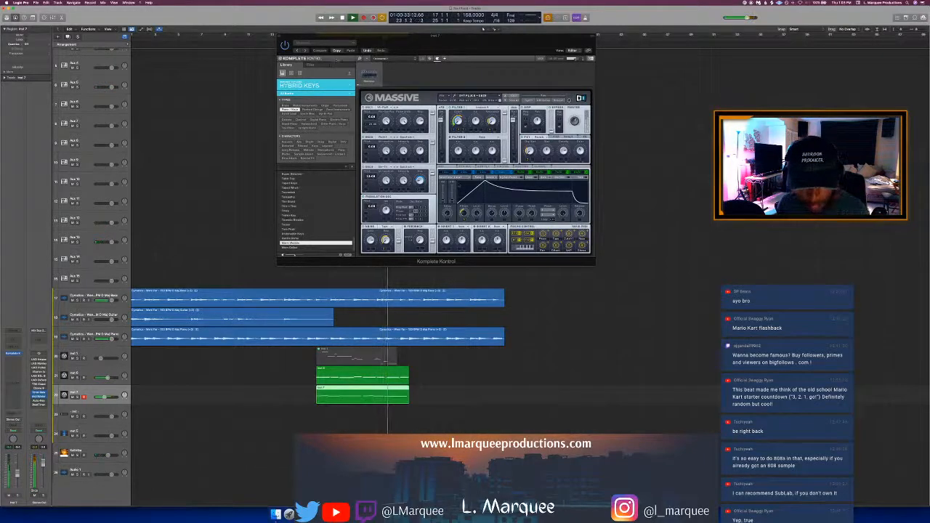
Step: Close the Komplete Kontrol window, play the arrangement with cycling off, and set the cycle range to bars 17 to 25
click(278, 34)
key(c)
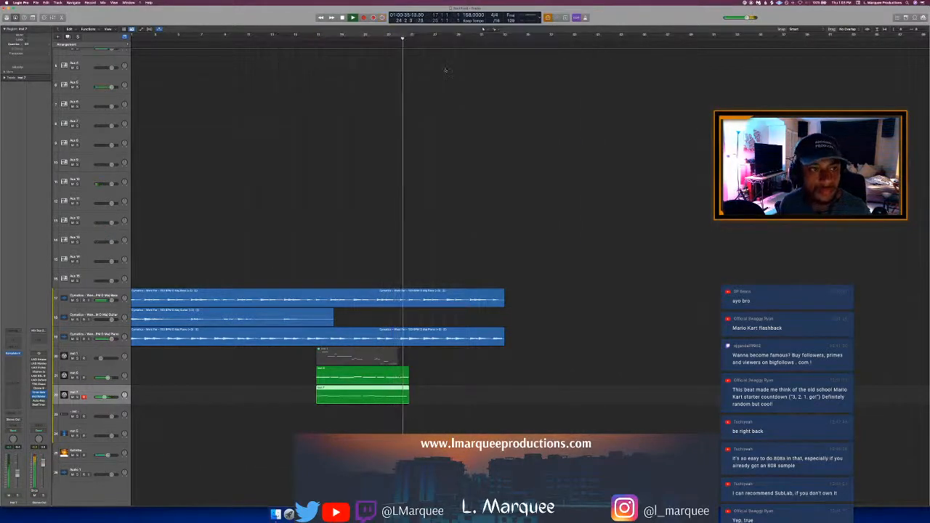
click(445, 71)
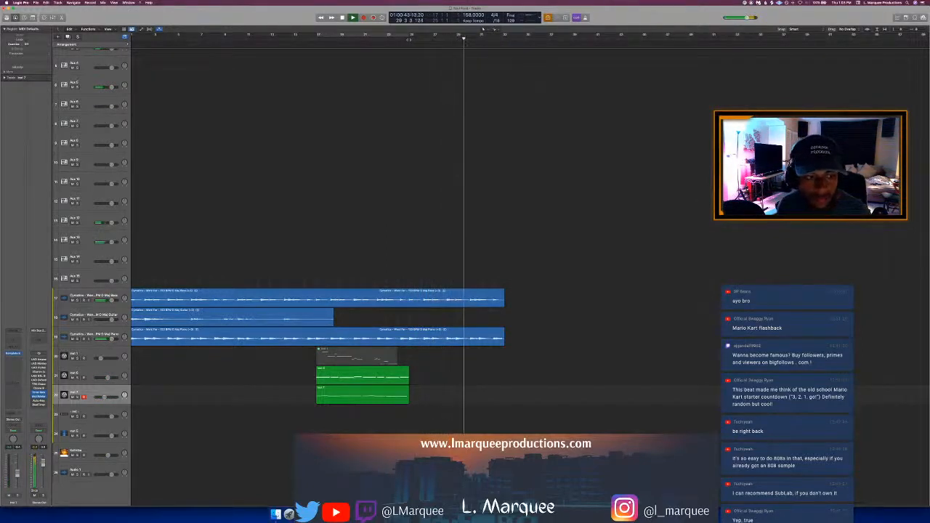
key(space)
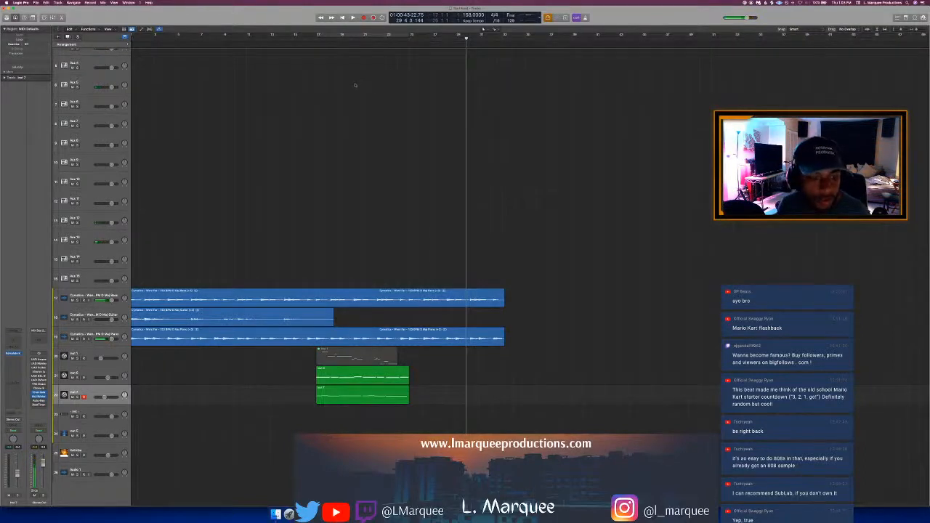
key(super+u)
key(space)
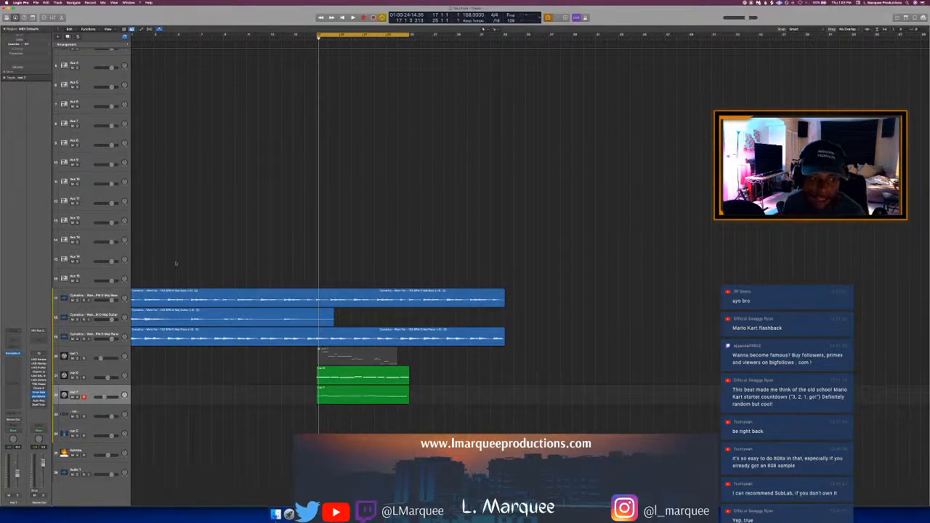
scroll(176, 257, left, 1)
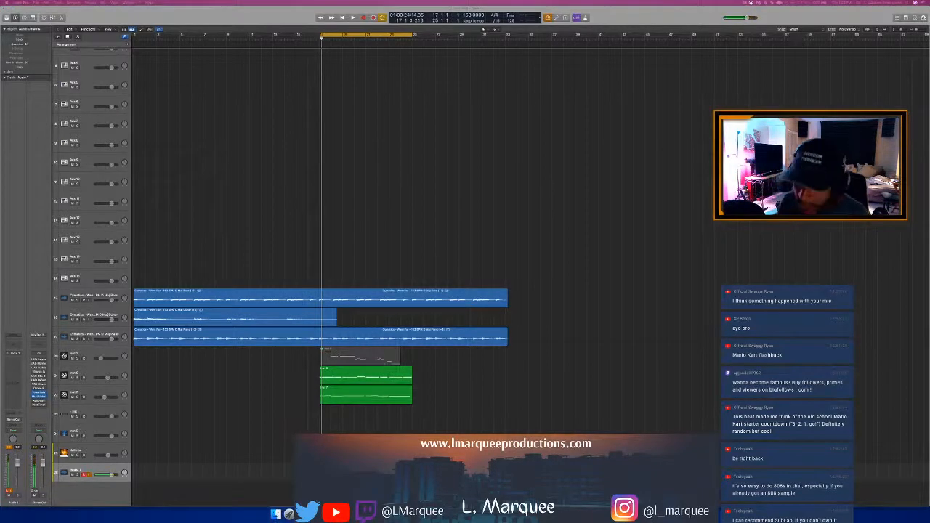
key(ctrl+Up)
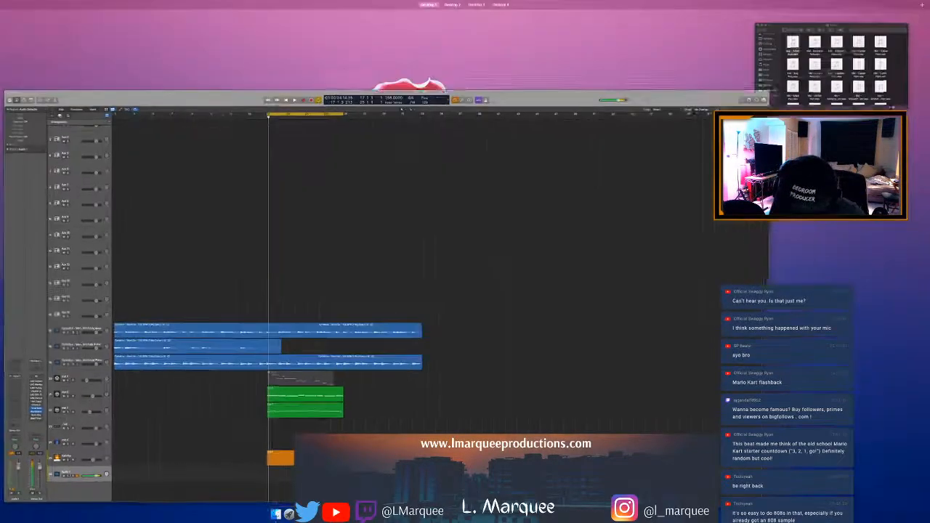
click(397, 112)
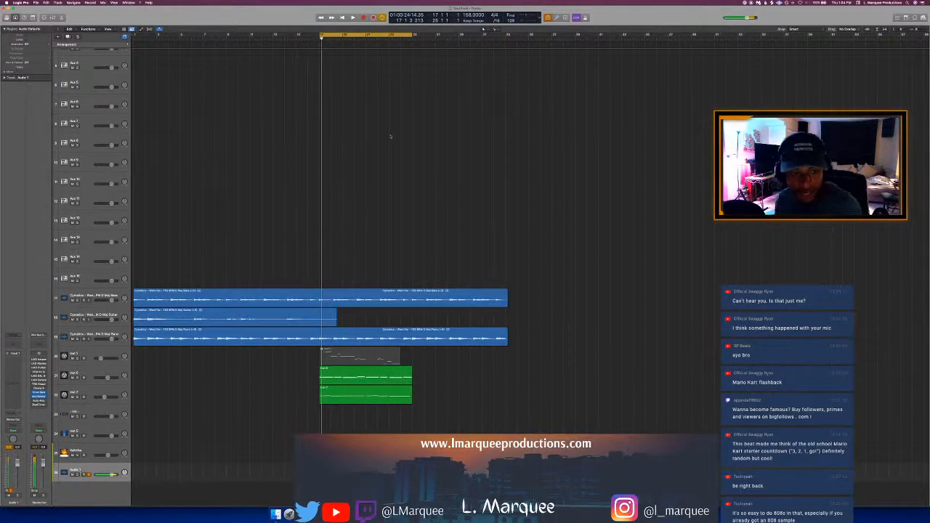
Step: Try a Channel EQ with a low cut and a midrange boost on the D Maj Bass loop track, and remove it
click(90, 295)
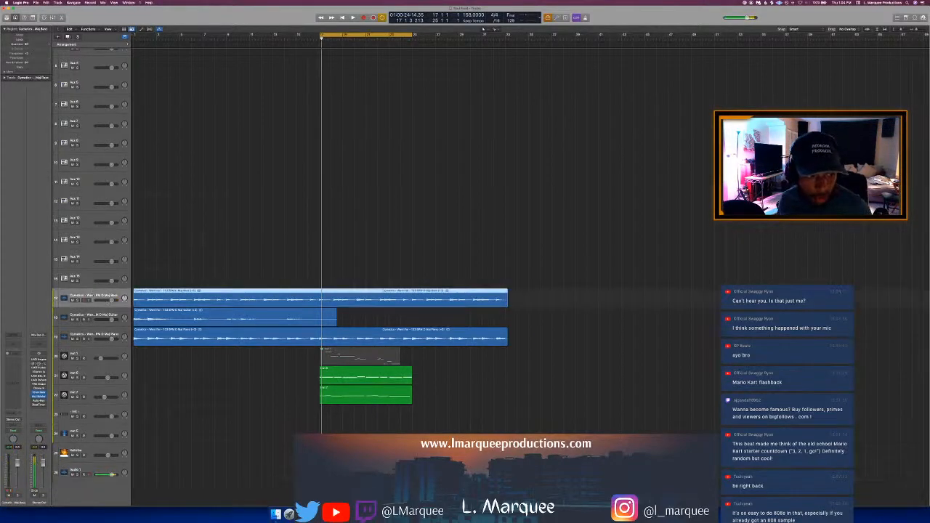
click(10, 345)
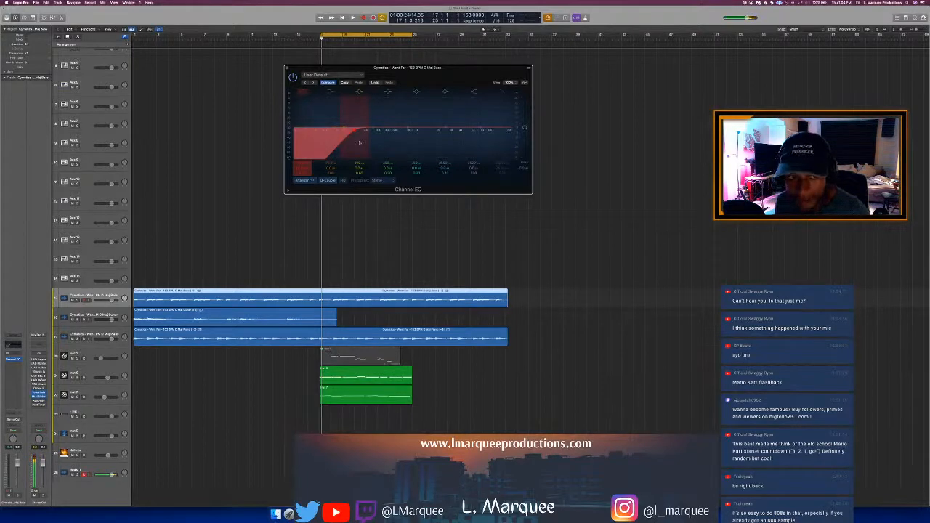
drag(376, 128, 403, 108)
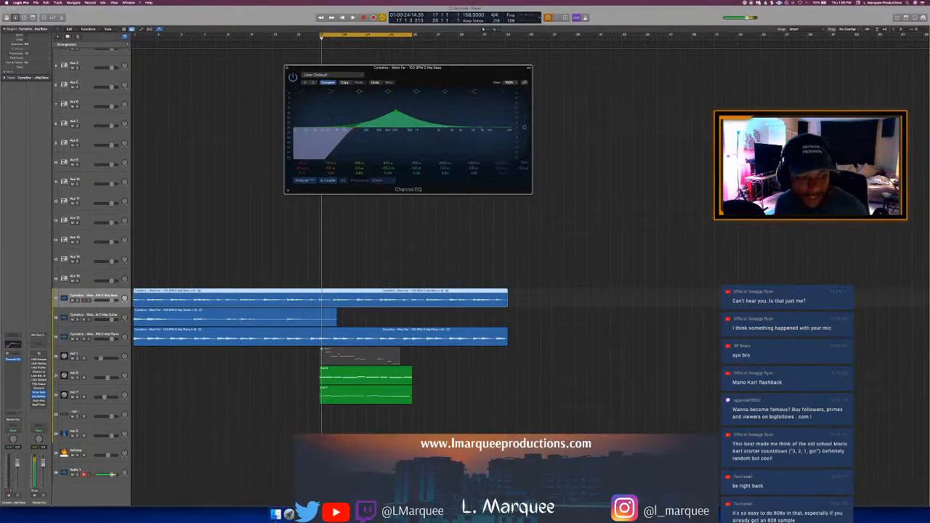
click(16, 359)
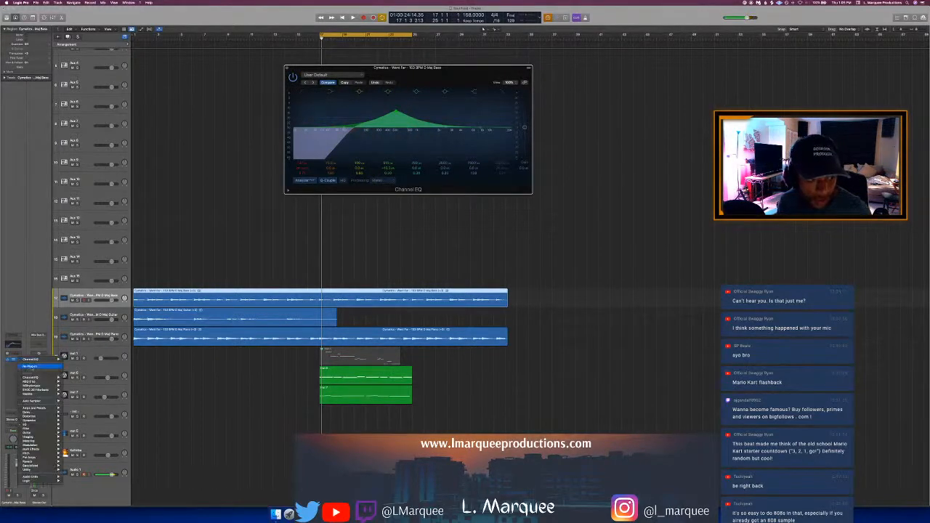
click(30, 366)
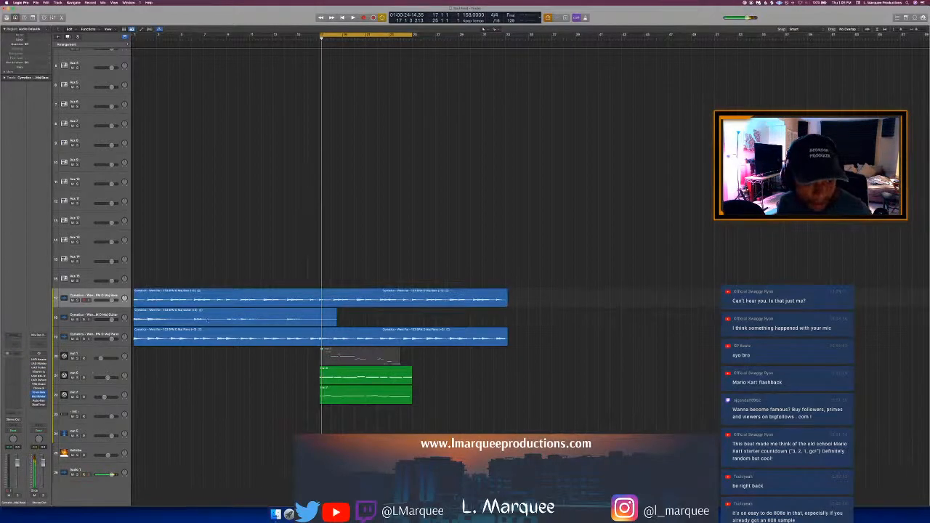
Step: Mute the audio regions on the D Maj Bass loop track
click(213, 292)
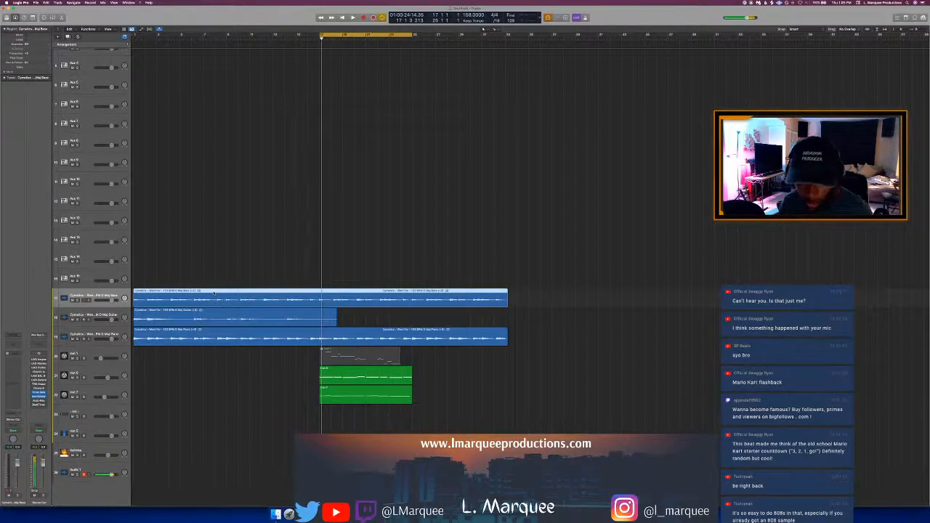
key(ctrl+m)
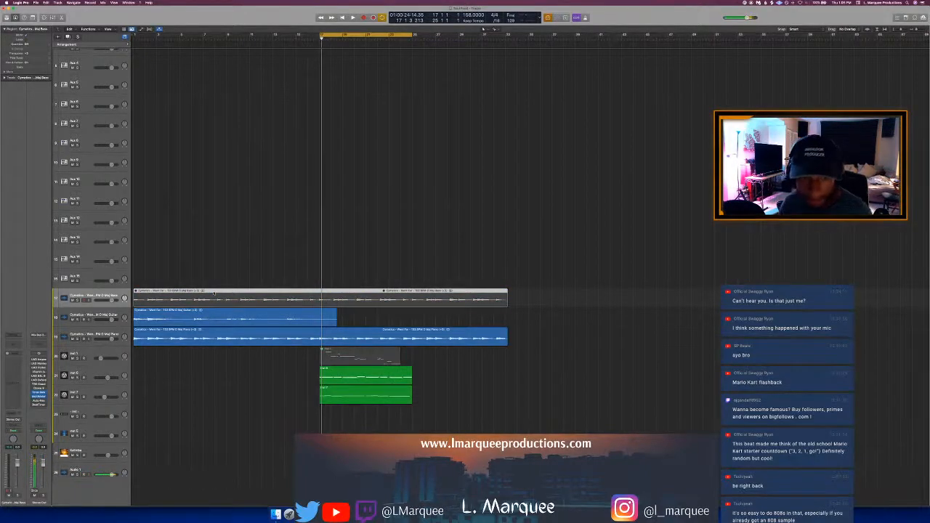
Step: Listen to the loop from bar 17 without the D Maj Bass regions and deselect them
key(space)
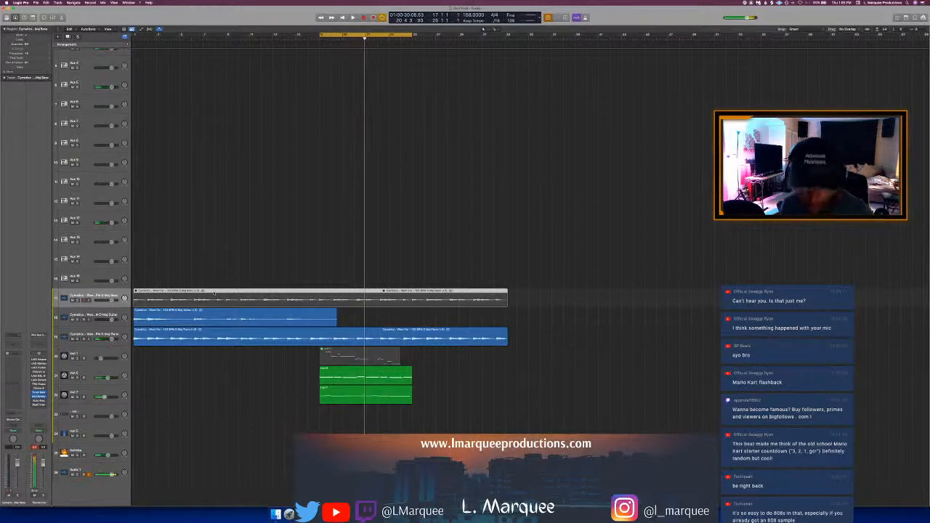
click(231, 269)
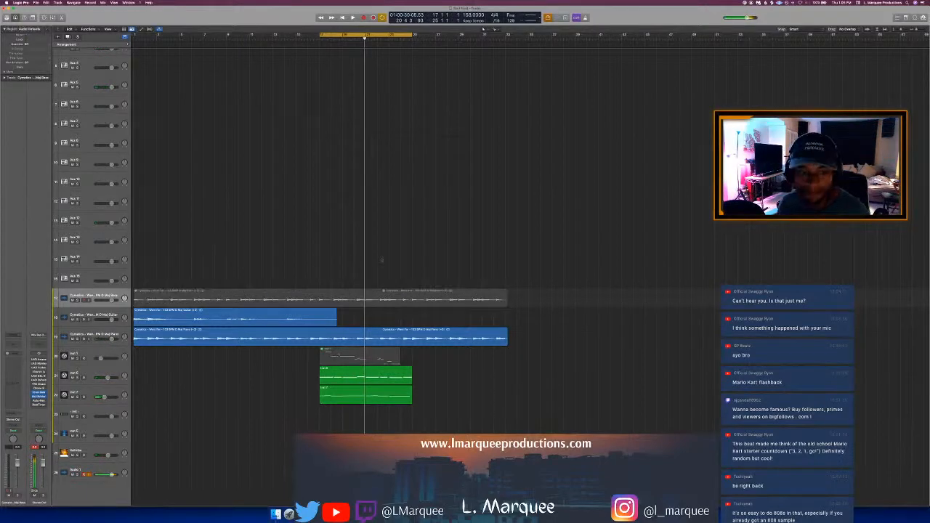
key(ctrl+Up)
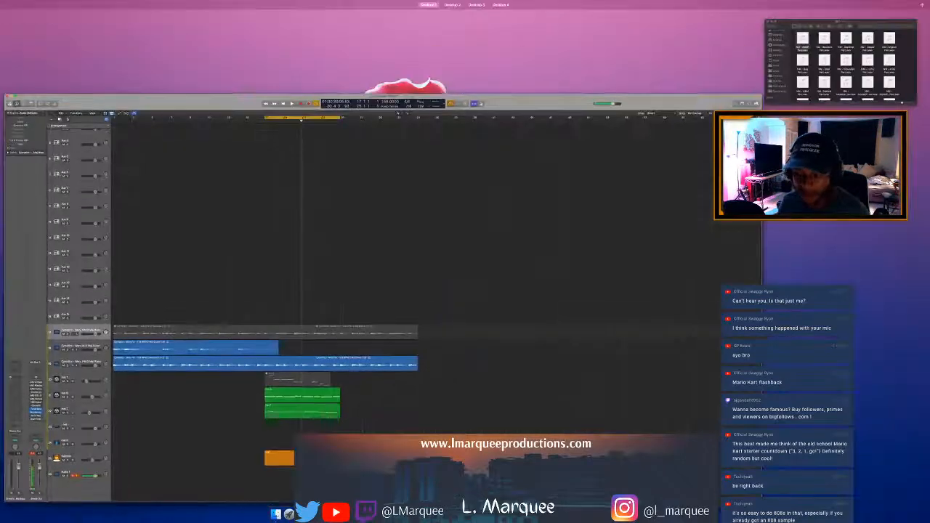
key(ctrl+Up)
key(ctrl+Up)
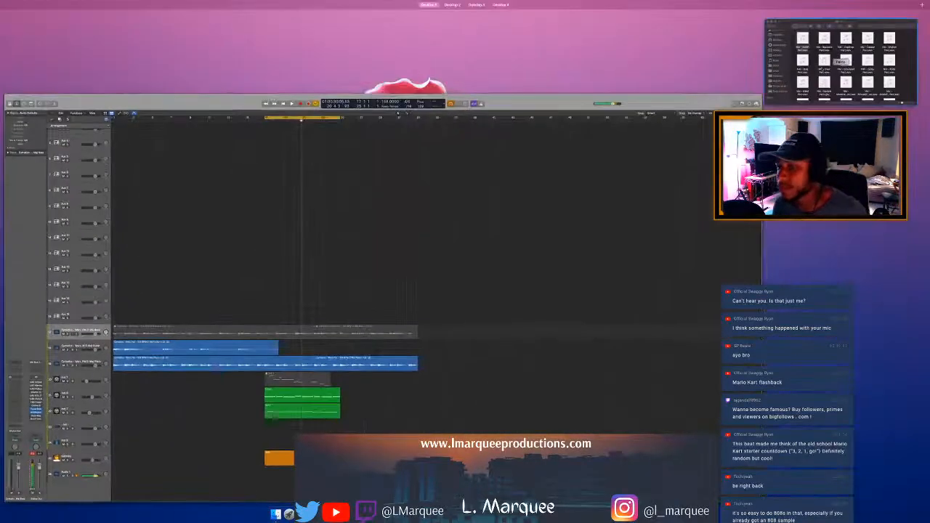
click(840, 62)
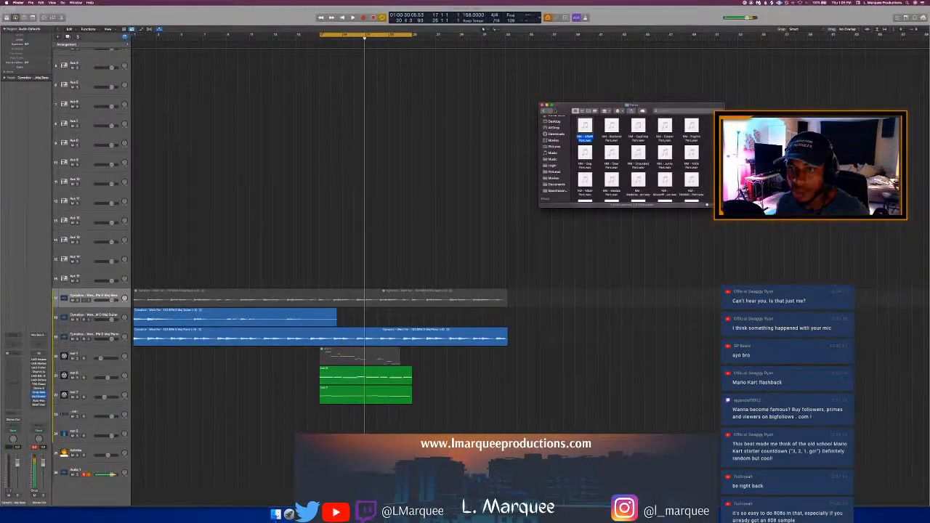
drag(555, 112, 929, 120)
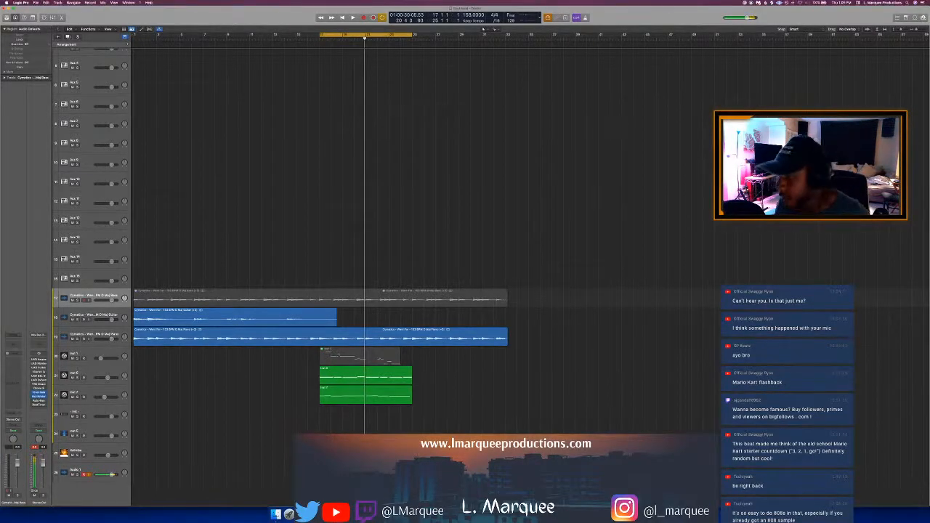
drag(929, 119, 568, 109)
click(438, 127)
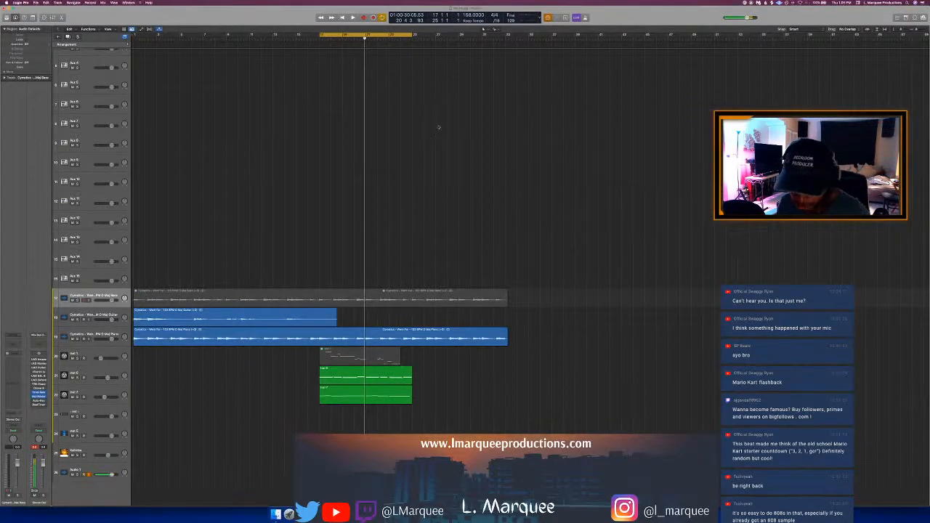
Step: Play the loop, return to the beginning of the song, and set the cycle range to bars 1 to 9
key(space)
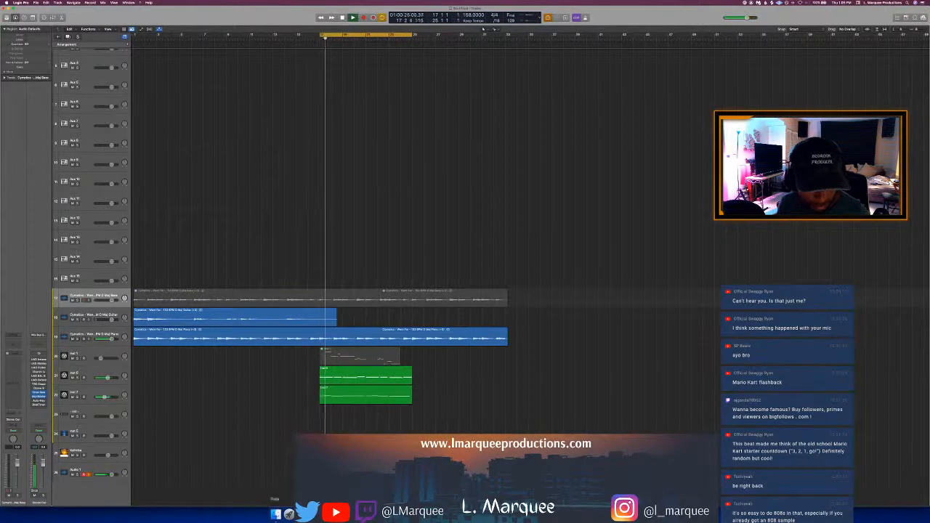
click(276, 515)
click(226, 248)
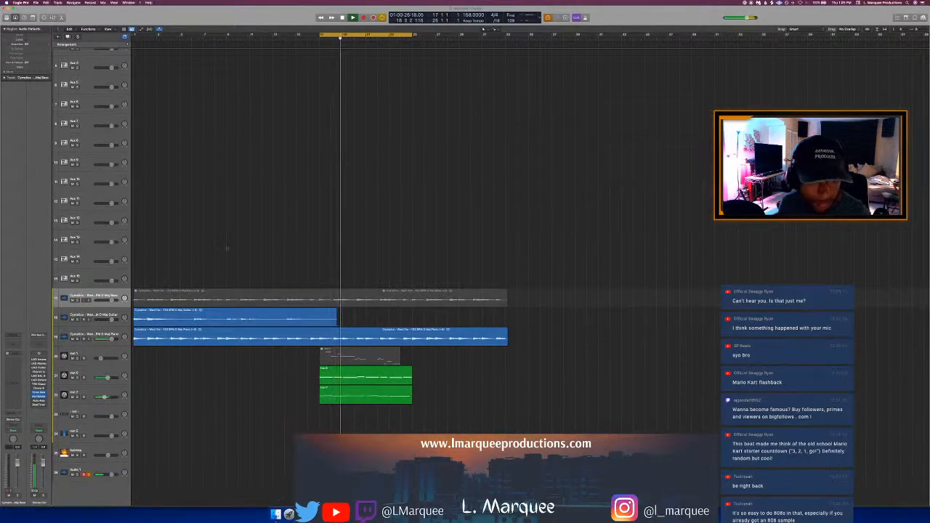
key(Return)
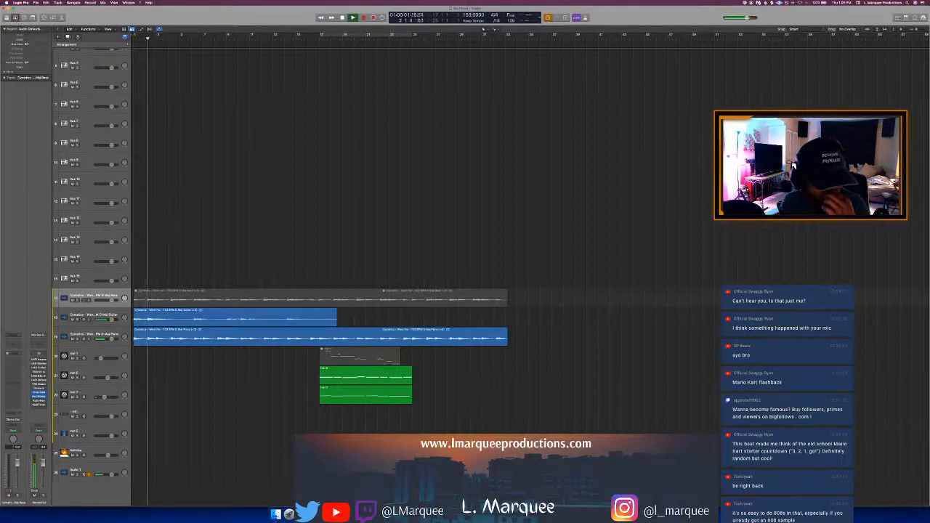
drag(134, 34, 230, 65)
Step: Switch to the Finder sample window and go up two levels from the percussion samples to the Drum Samples folder
key(ctrl+Up)
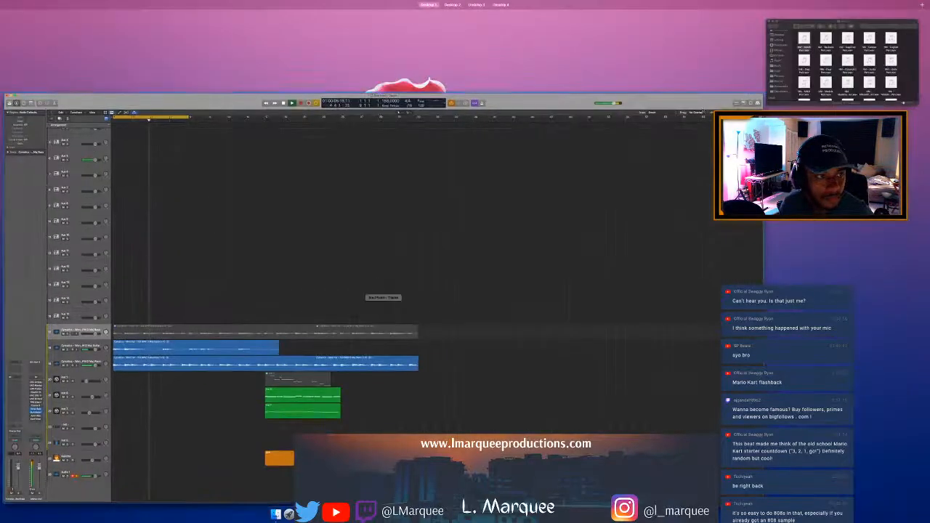
click(822, 58)
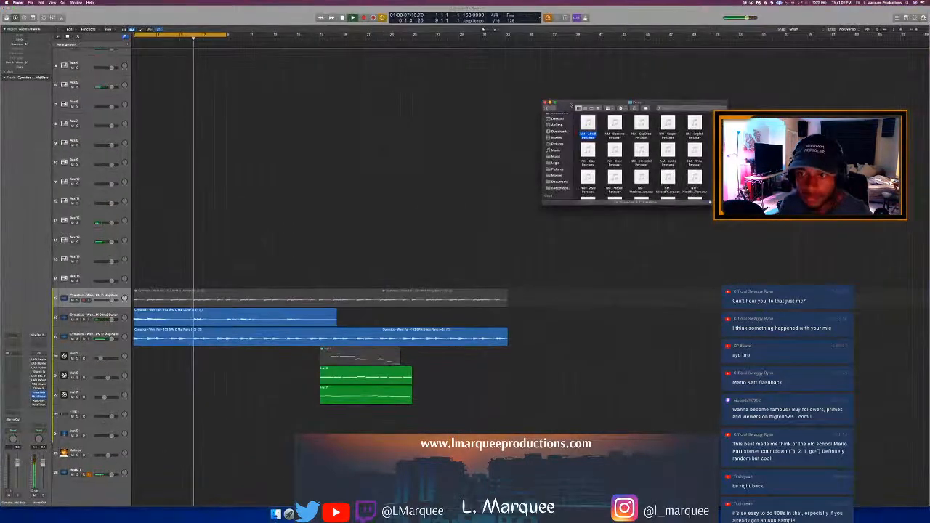
click(485, 118)
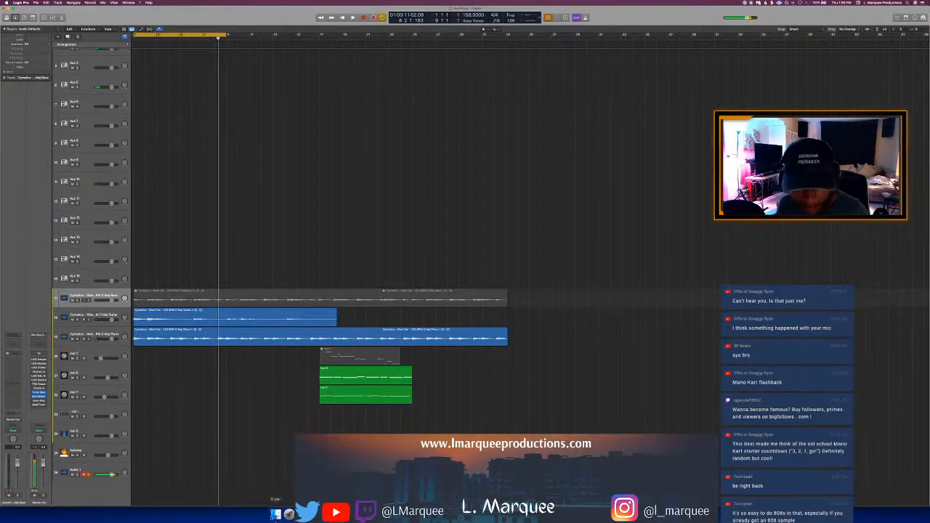
click(275, 513)
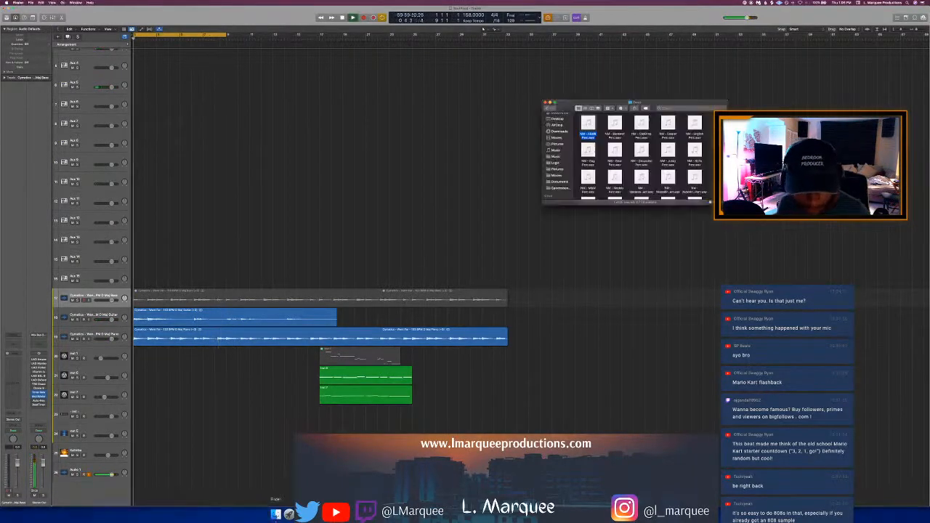
click(547, 108)
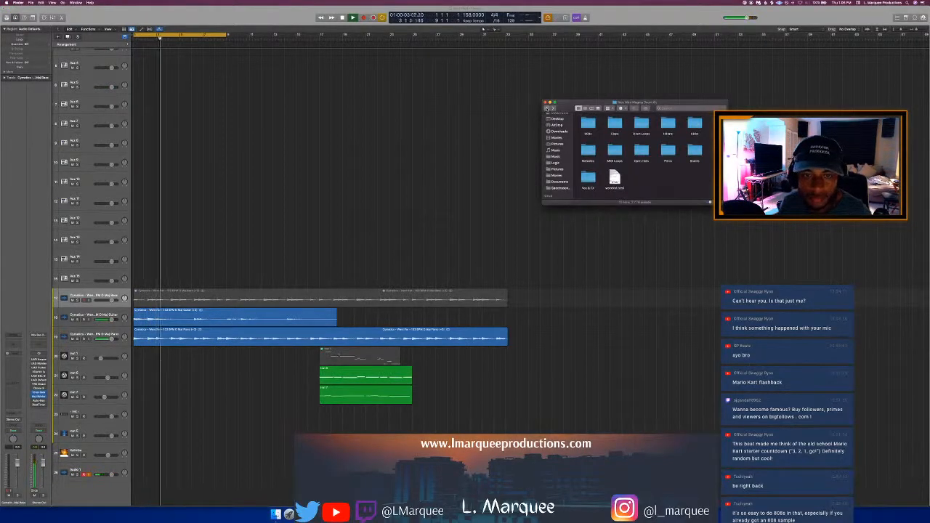
click(547, 108)
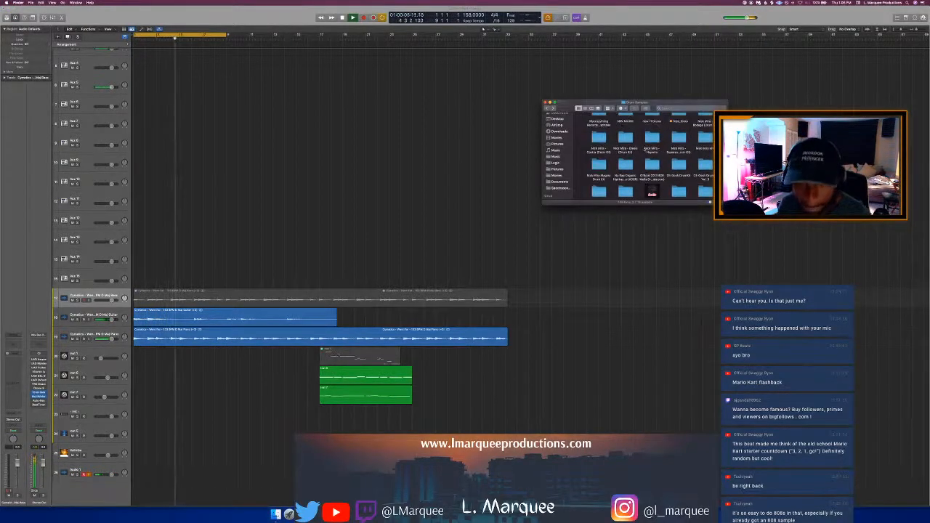
Step: Find the Life Of Pierre drum kit in the Drum Samples folder and open its 808s subfolder
scroll(644, 149, up, 1)
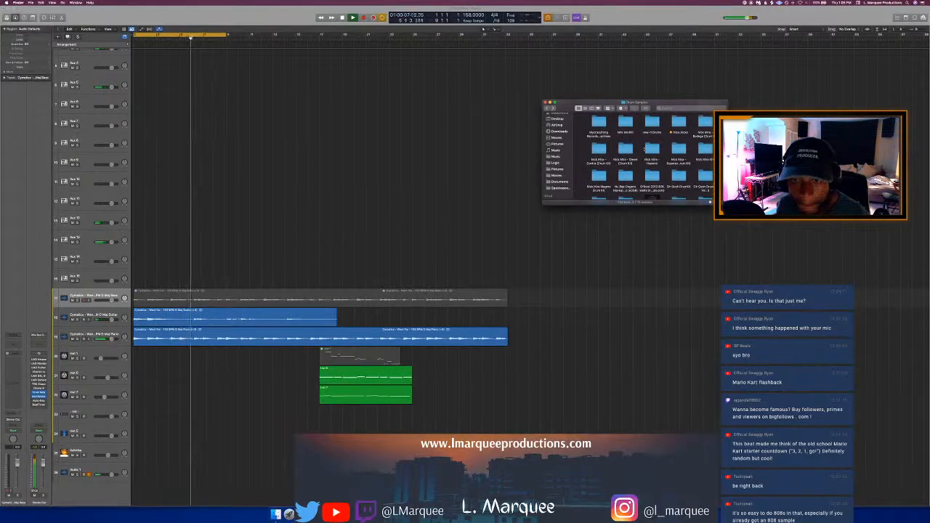
scroll(644, 149, up, 2)
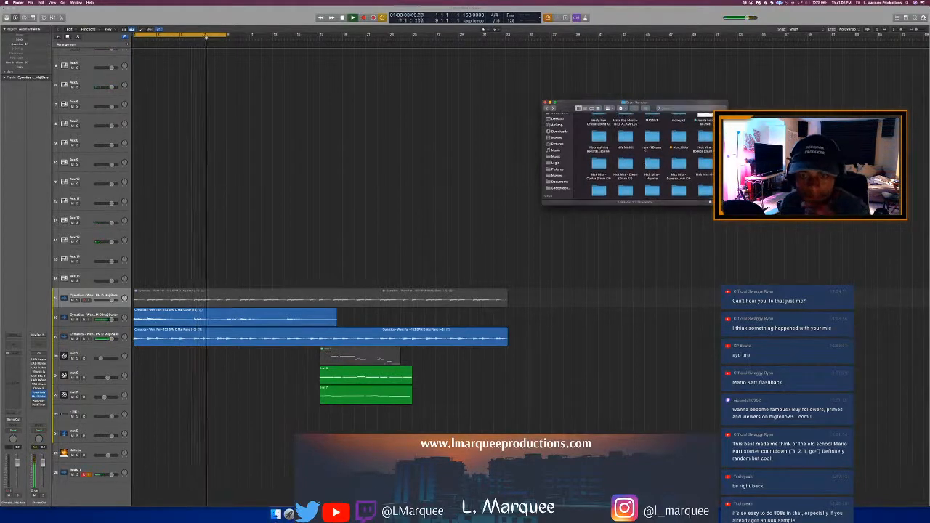
scroll(643, 149, up, 3)
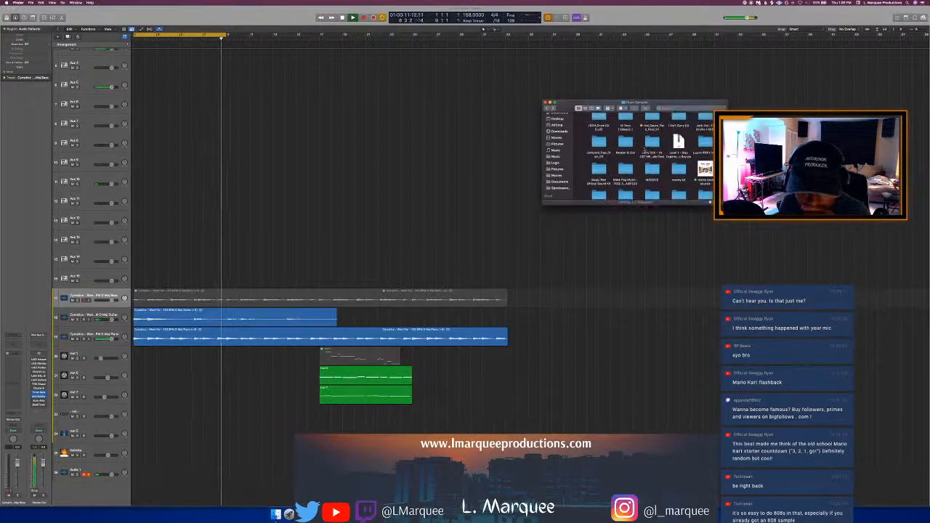
scroll(643, 150, up, 3)
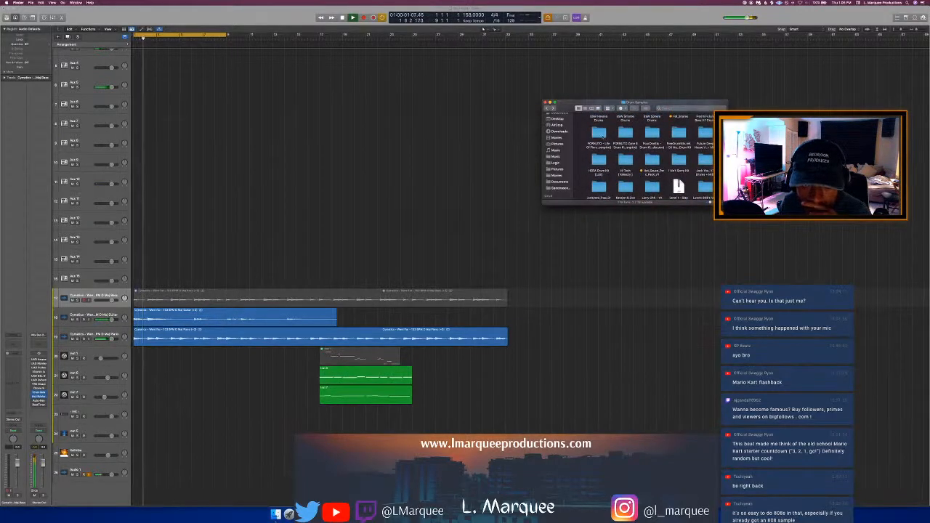
double_click(602, 135)
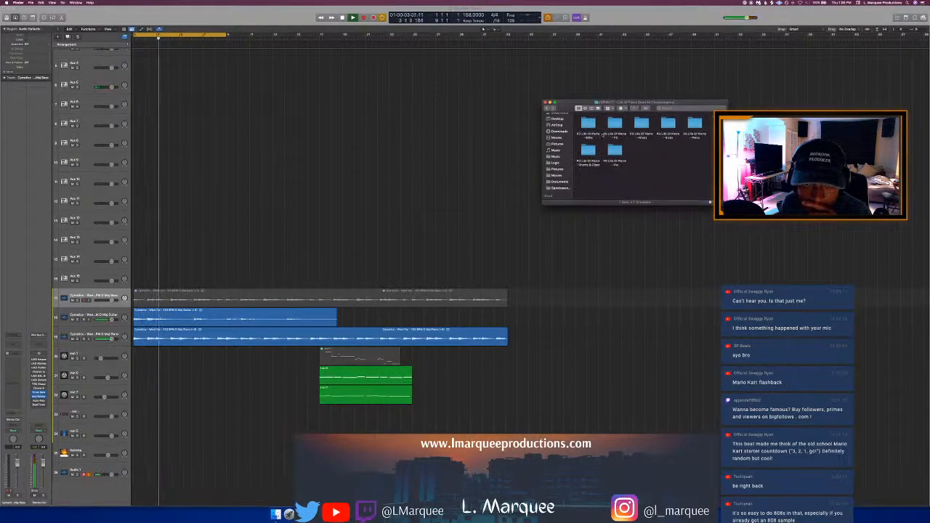
double_click(590, 131)
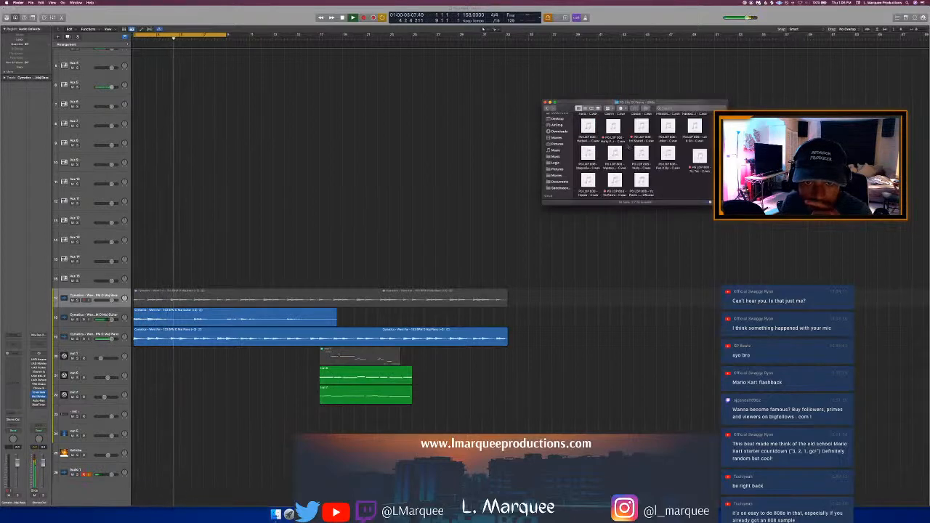
Step: Audition several 808 samples from the Life Of Pierre kit against the playing loop and select the I'm Scared - C sample
click(615, 153)
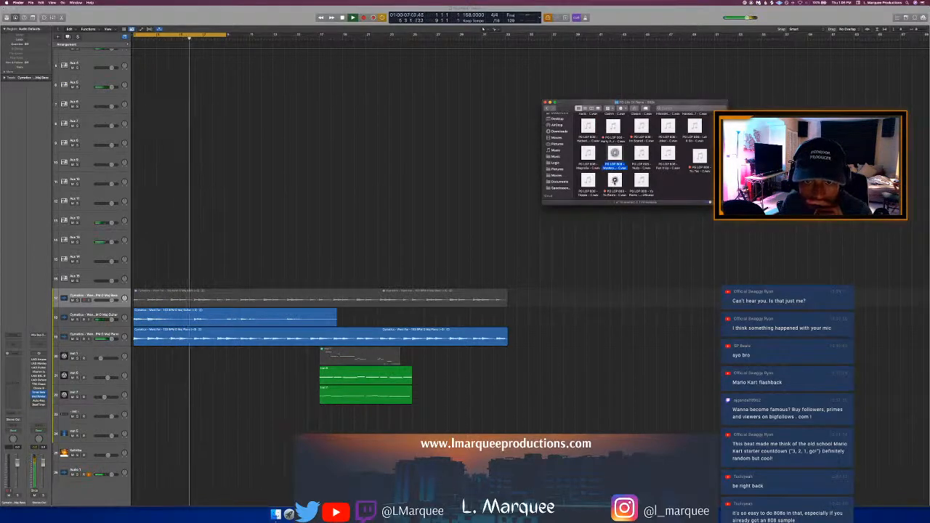
click(614, 180)
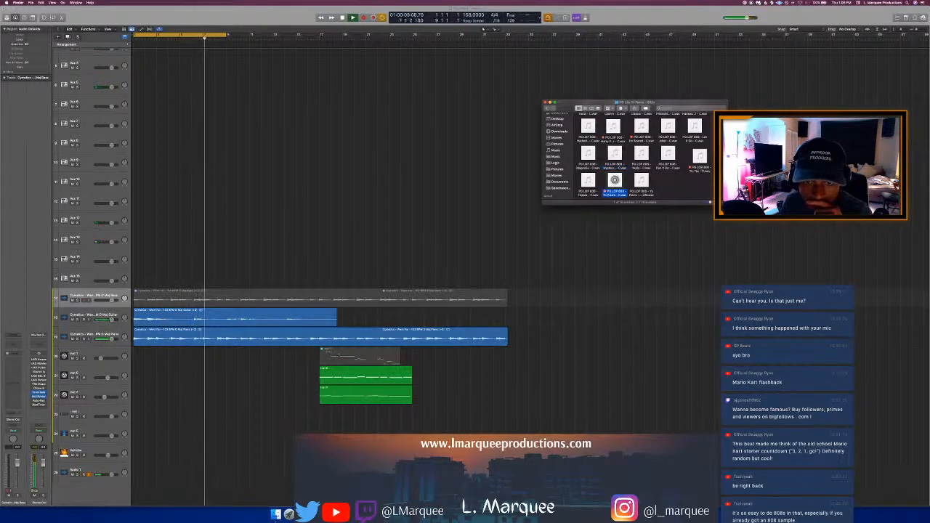
click(699, 155)
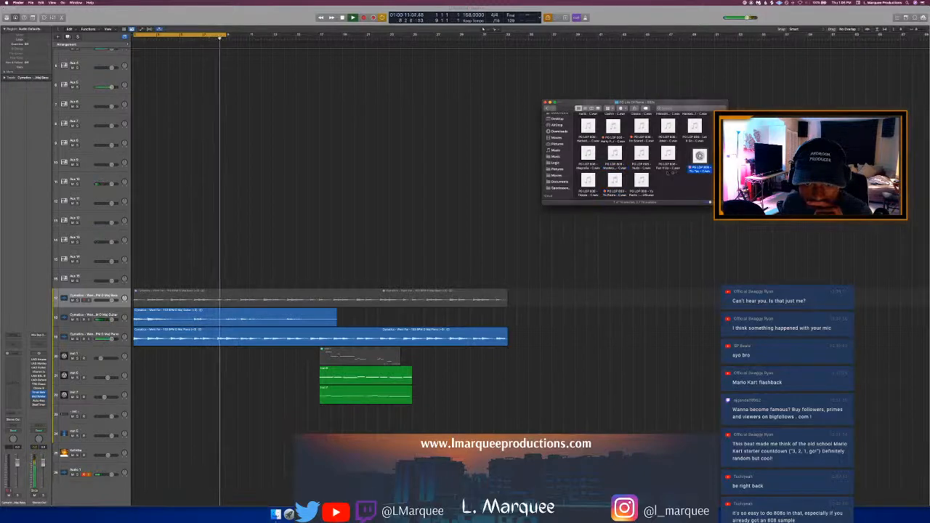
scroll(610, 146, up, 2)
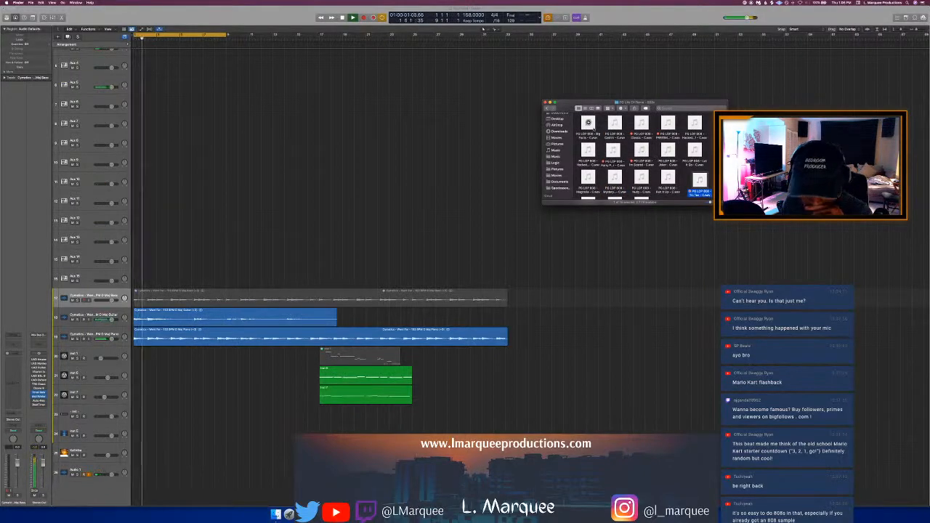
click(588, 123)
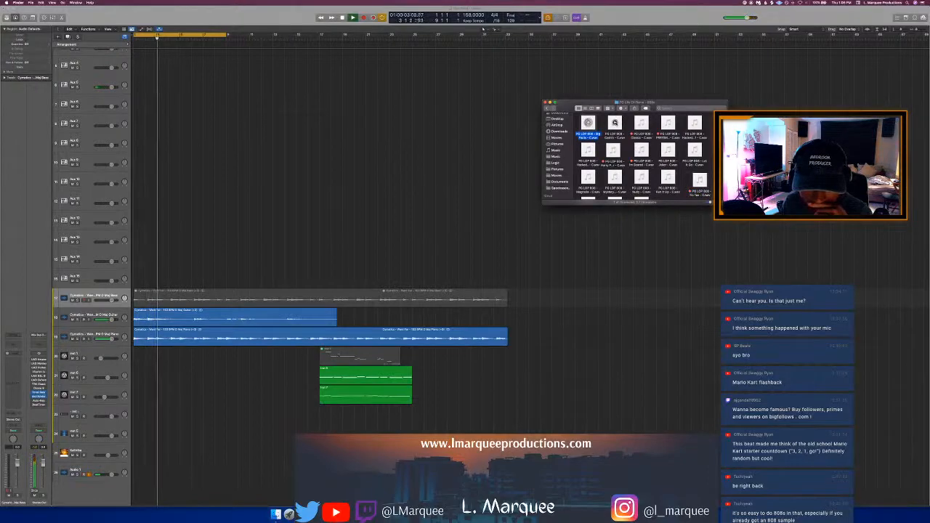
click(614, 123)
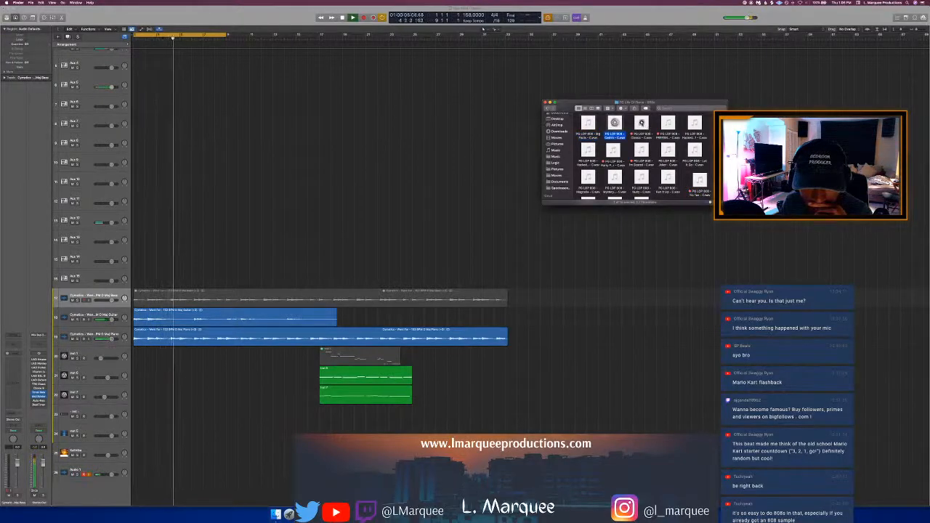
click(640, 123)
click(667, 124)
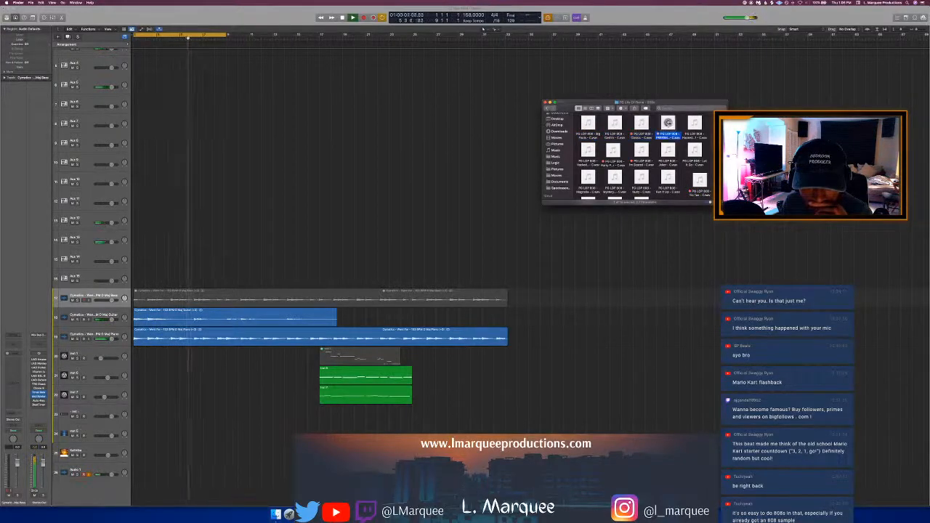
click(641, 150)
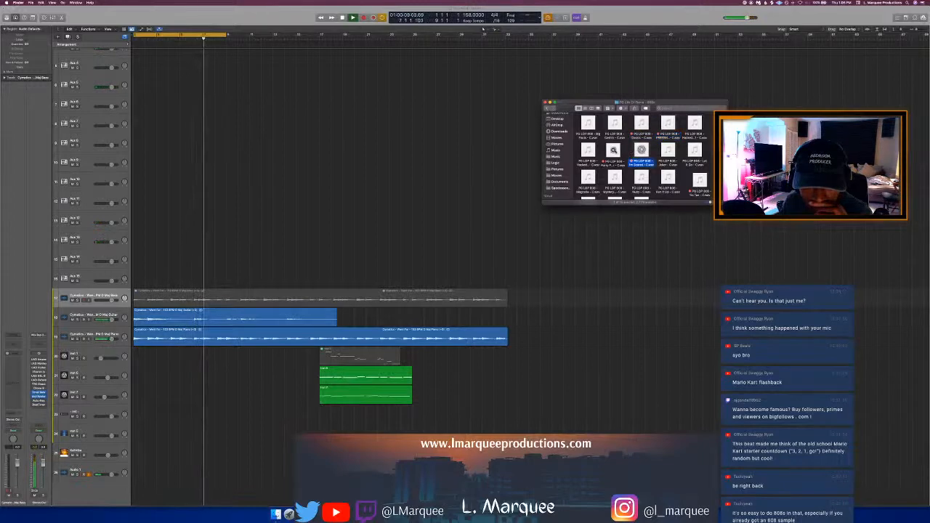
click(613, 151)
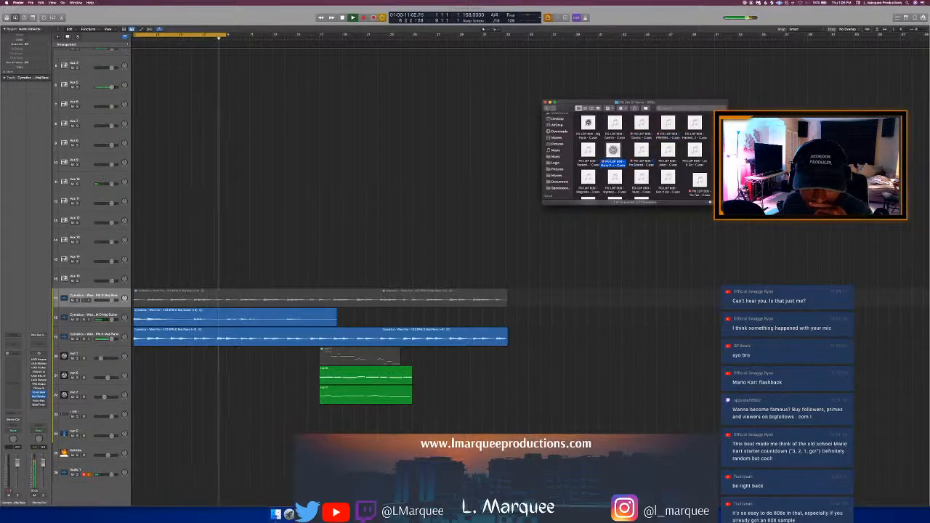
click(587, 123)
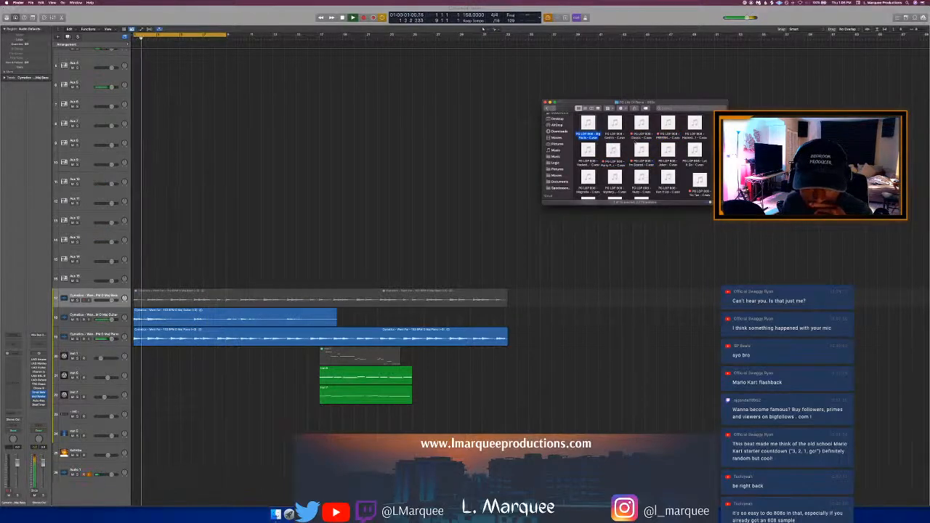
click(641, 150)
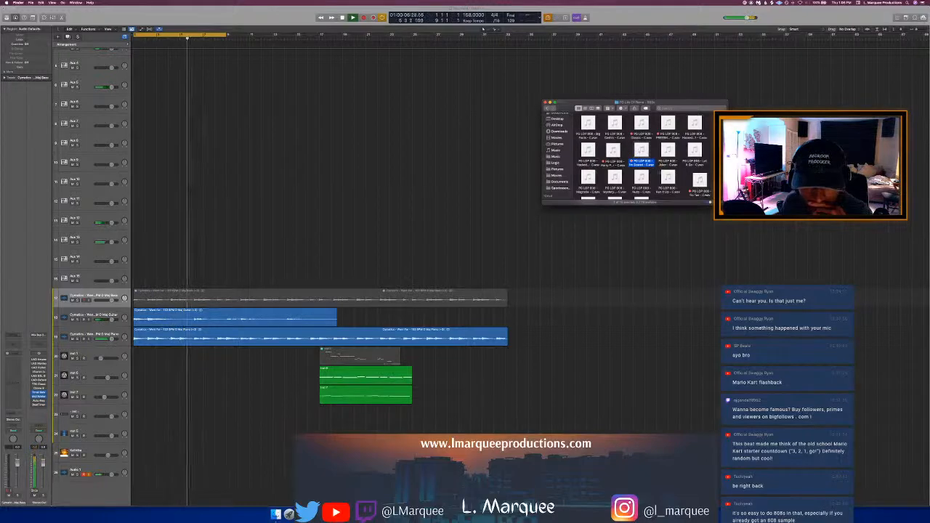
Step: Load the I'm Scared - C 808 sample into Quick Sampler on a new track and set its polyphony to Mono
drag(640, 150, 95, 473)
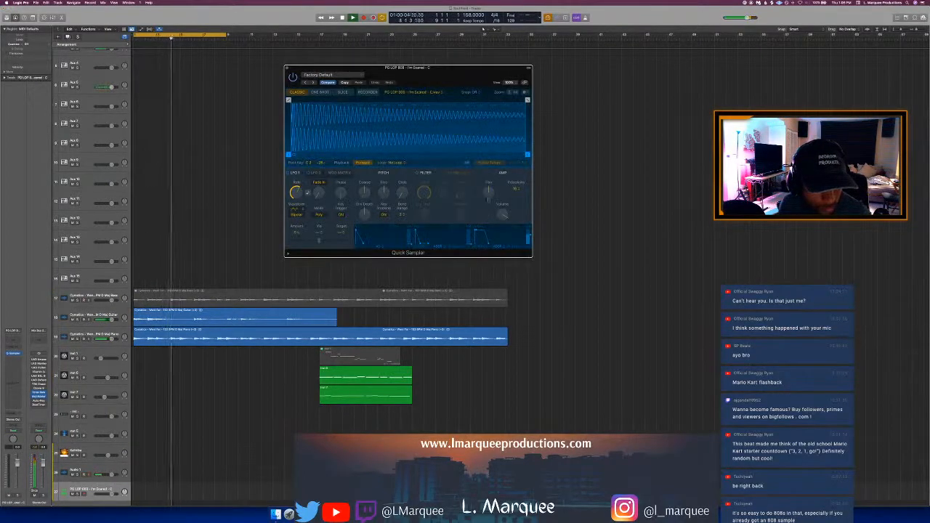
click(515, 188)
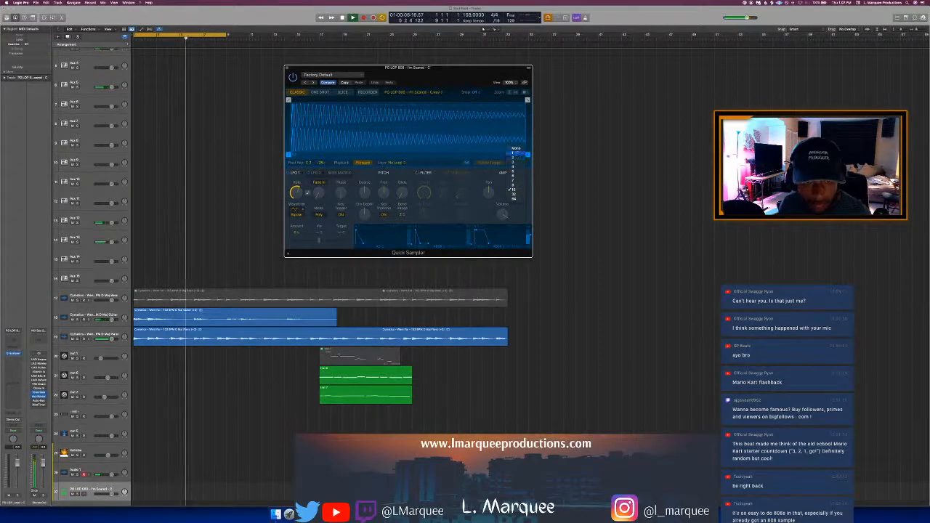
click(517, 154)
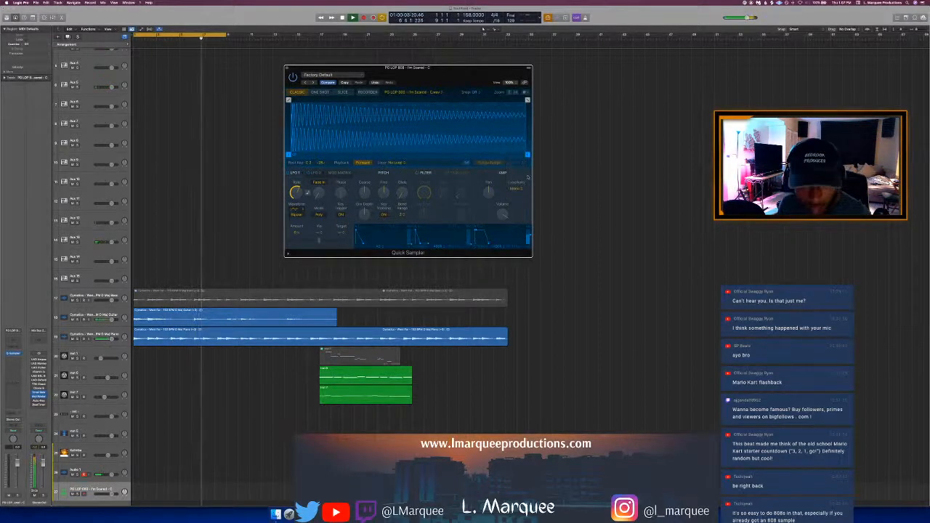
Step: Rehearse an 808 bass line over the cycled guitar and piano loops, stopping and restarting playback between attempts
key(space)
key(space)
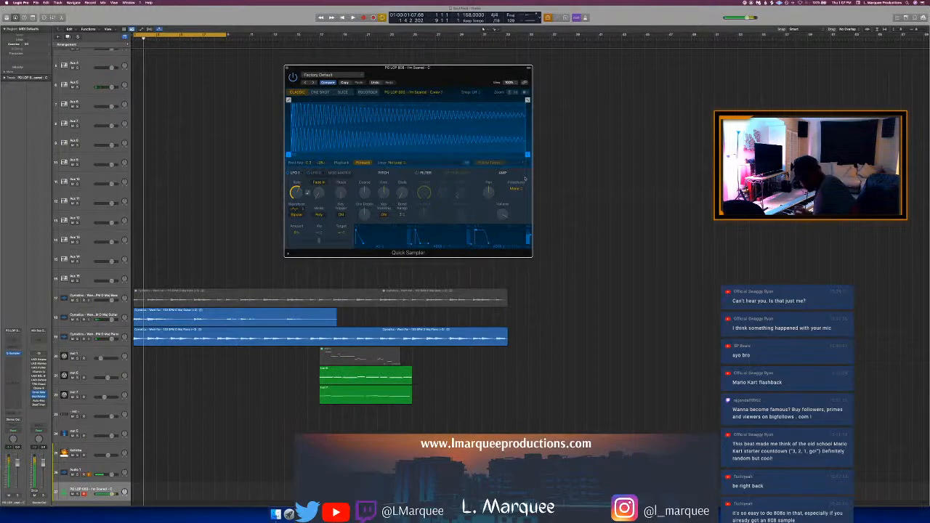
key(space)
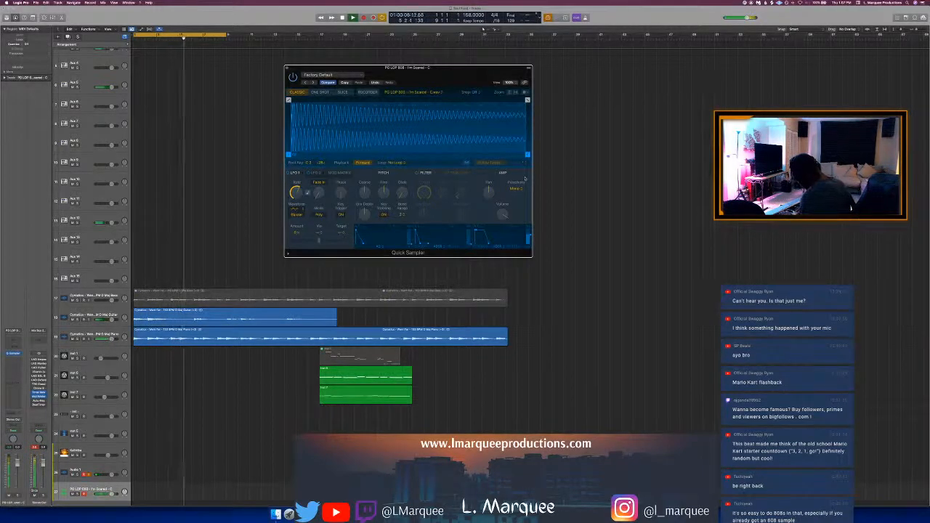
key(space)
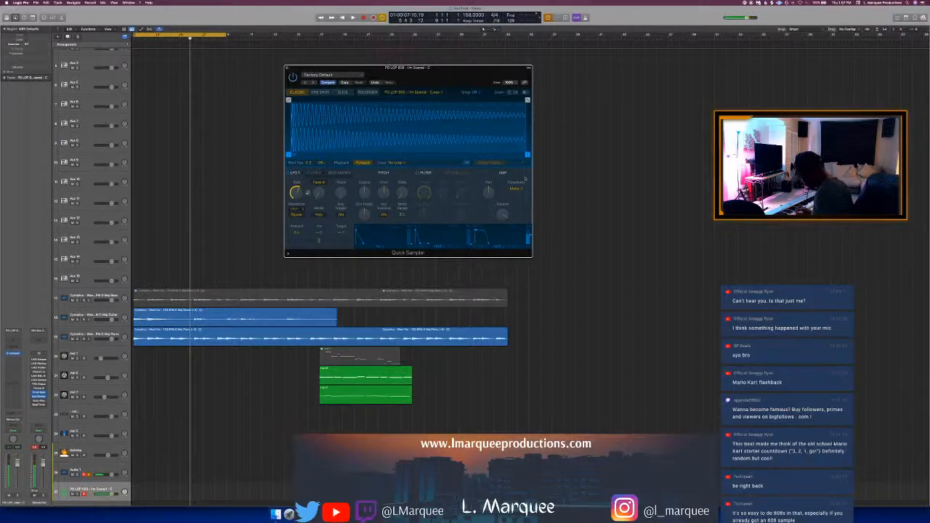
key(space)
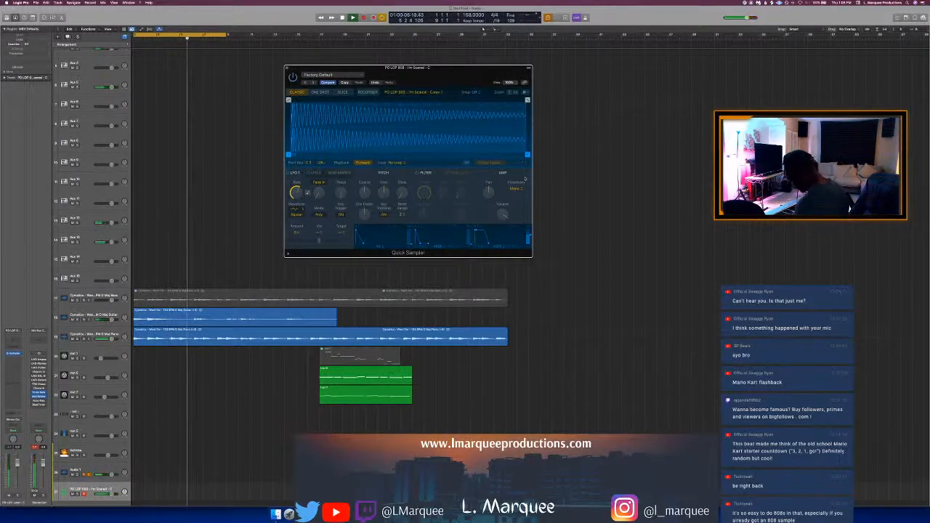
key(space)
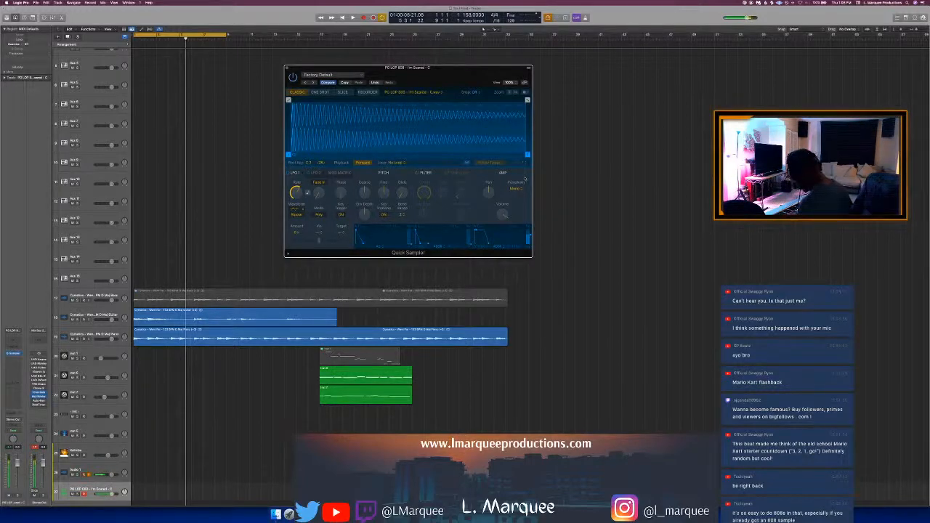
key(space)
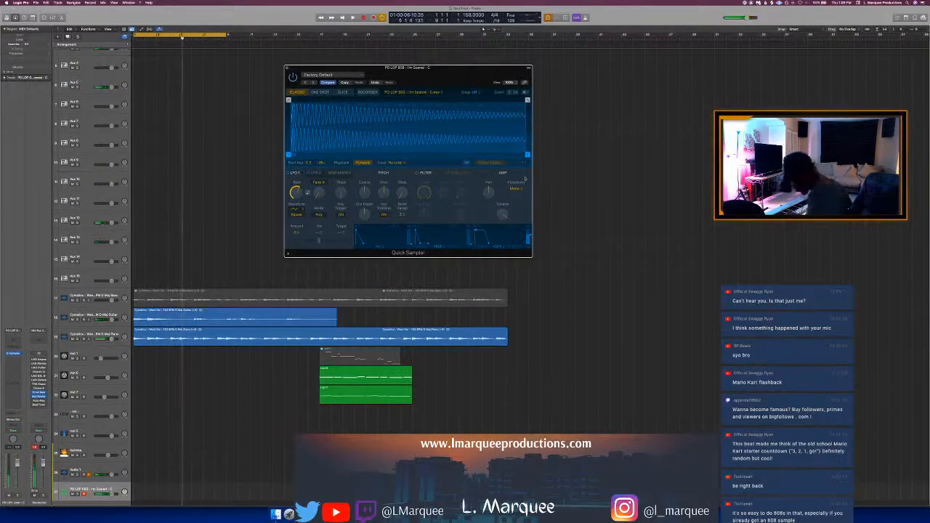
key(space)
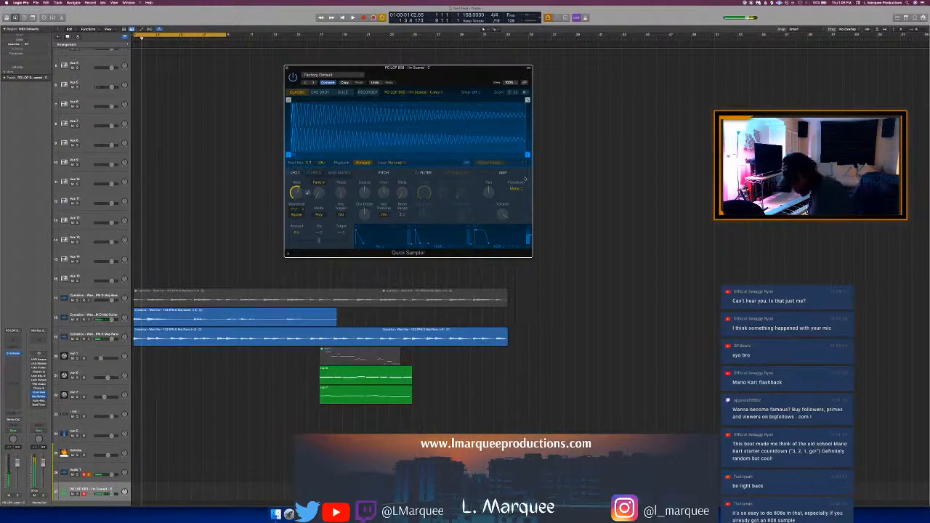
key(r)
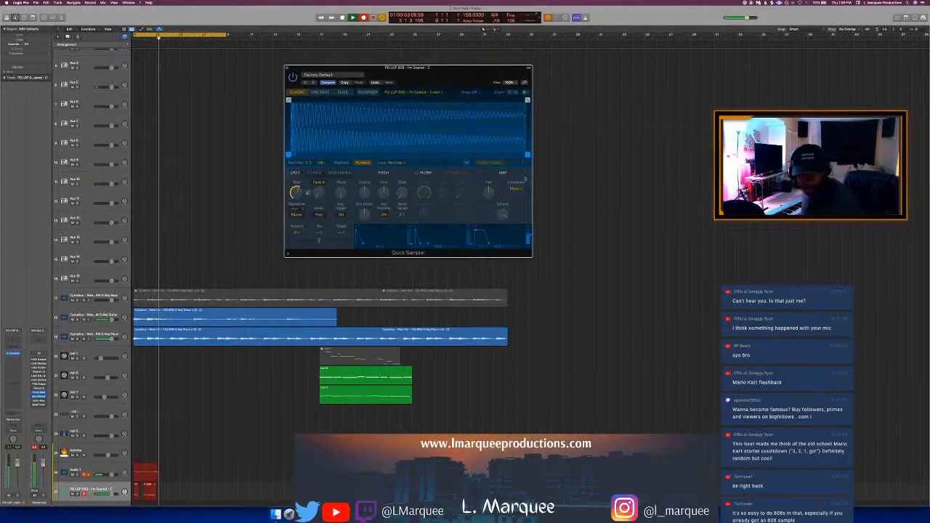
key(space)
click(234, 447)
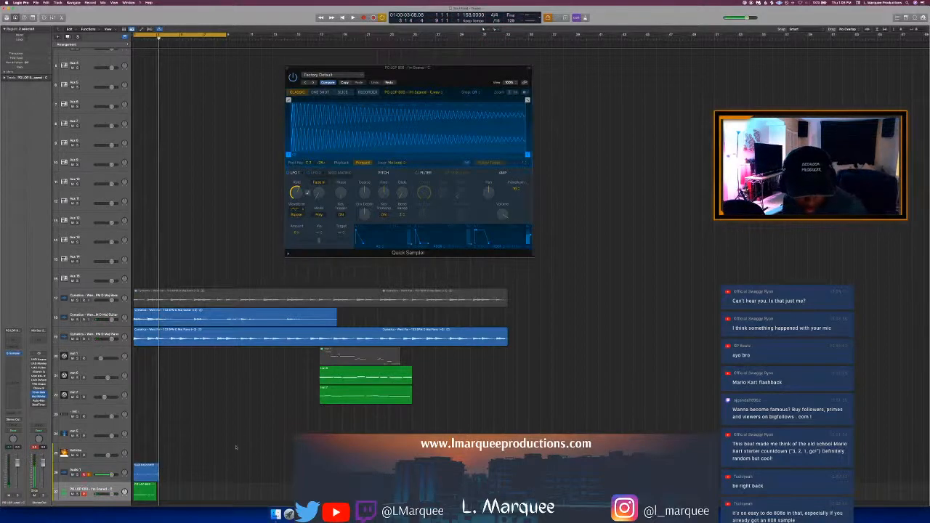
key(super+z)
Step: Record the 808 bass line over the 8-bar cycle on the Quick Sampler track and stop once the pass is complete
key(r)
key(r)
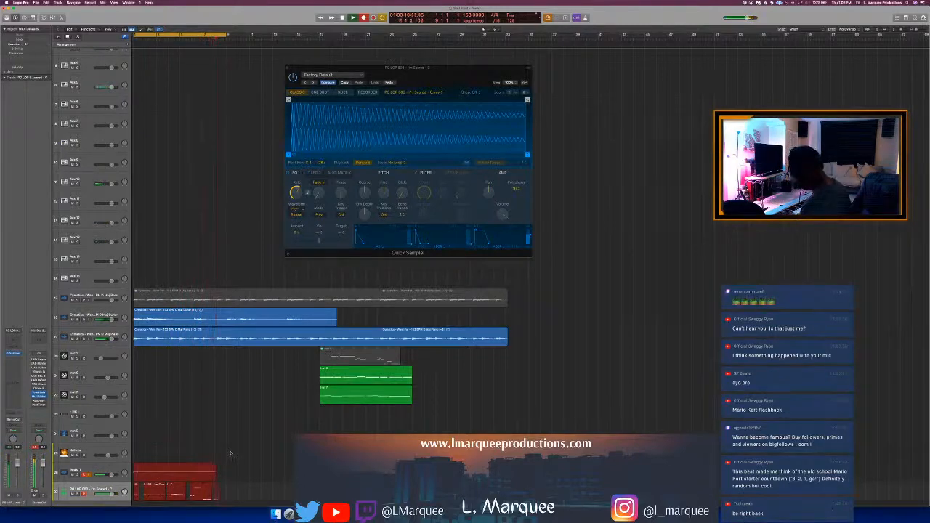
key(space)
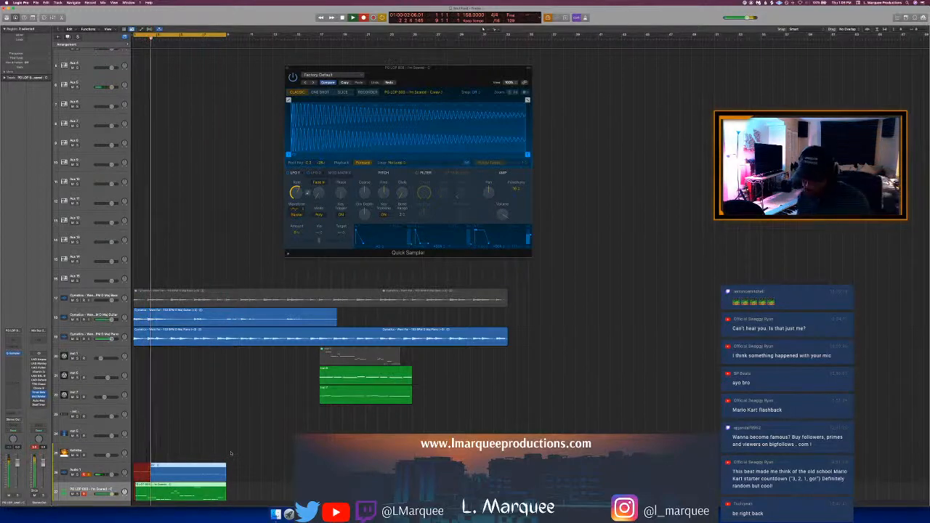
key(space)
key(space)
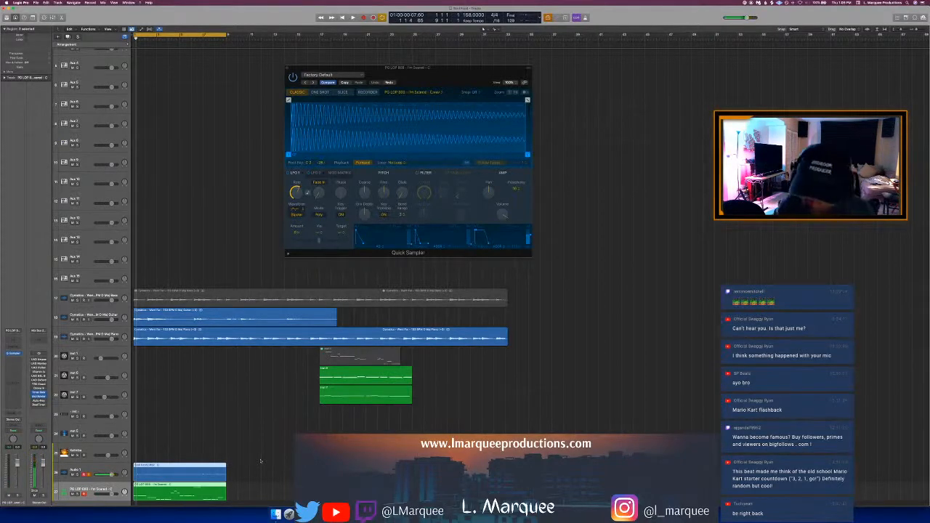
Step: Delete the extra region recorded on the Audio 1 track while keeping the 808 MIDI region
key(space)
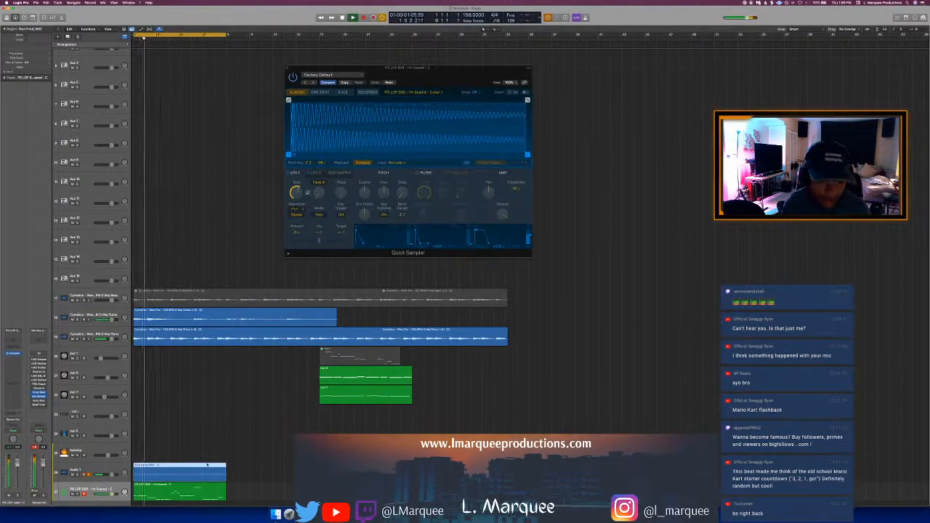
key(Delete)
key(Return)
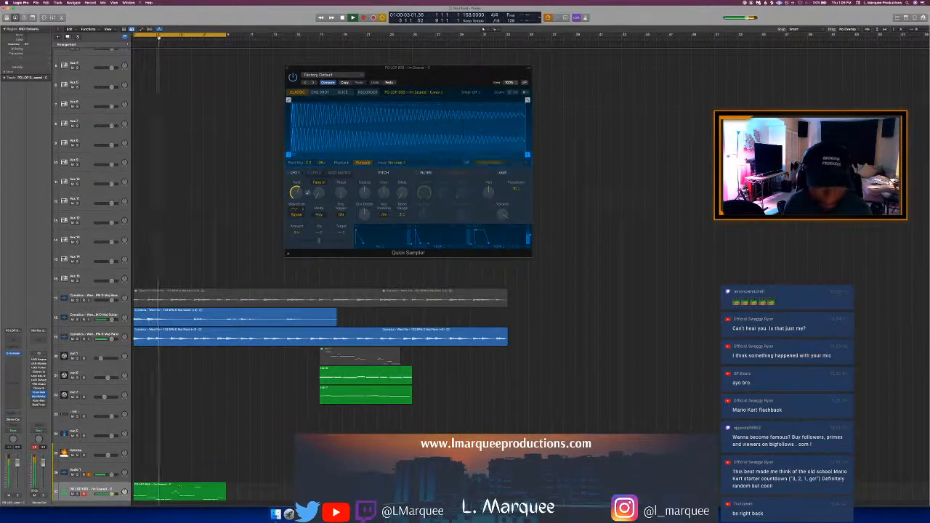
key(space)
Step: Open the recorded 808 region in the Piano Roll and show its note velocity lane
click(180, 487)
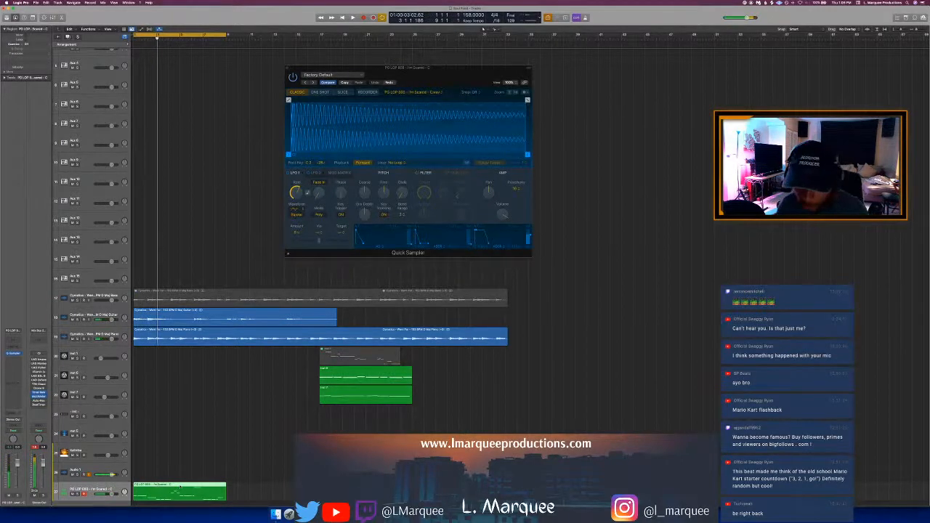
double_click(179, 487)
scroll(200, 456, left, 2)
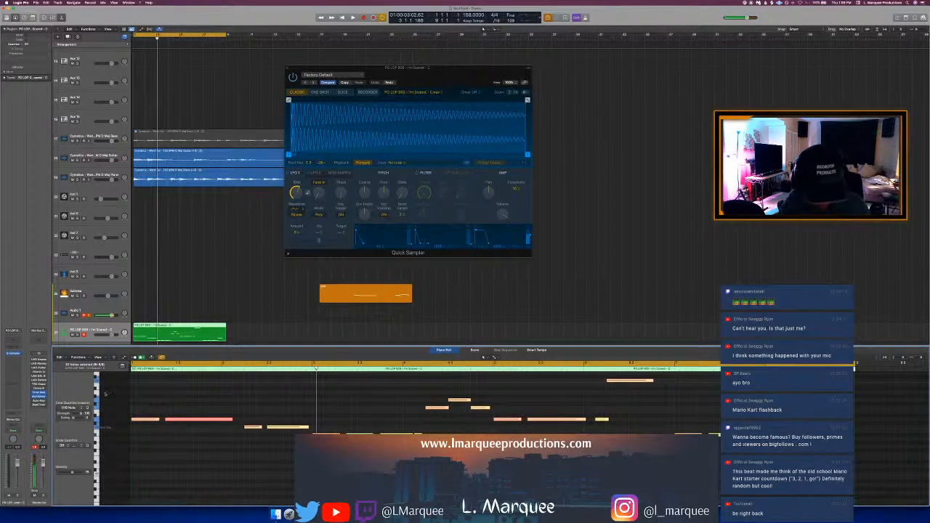
key(space)
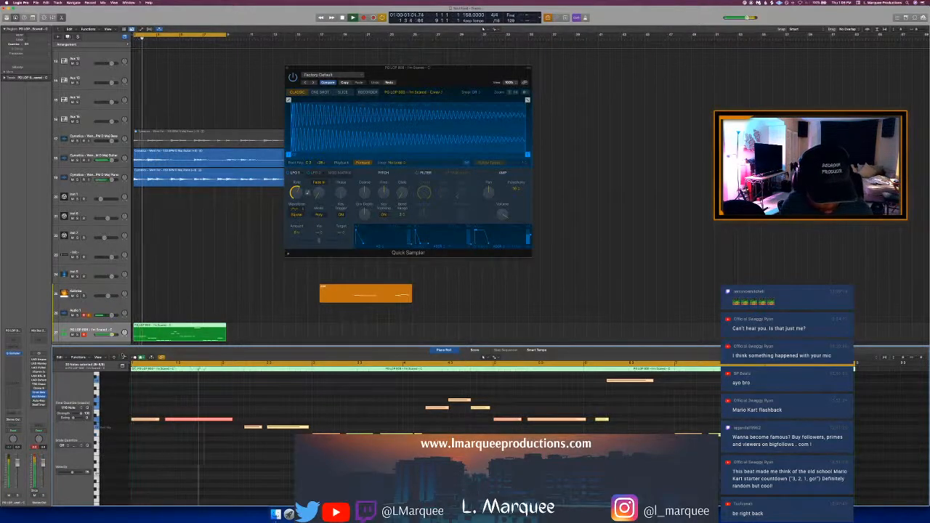
click(123, 357)
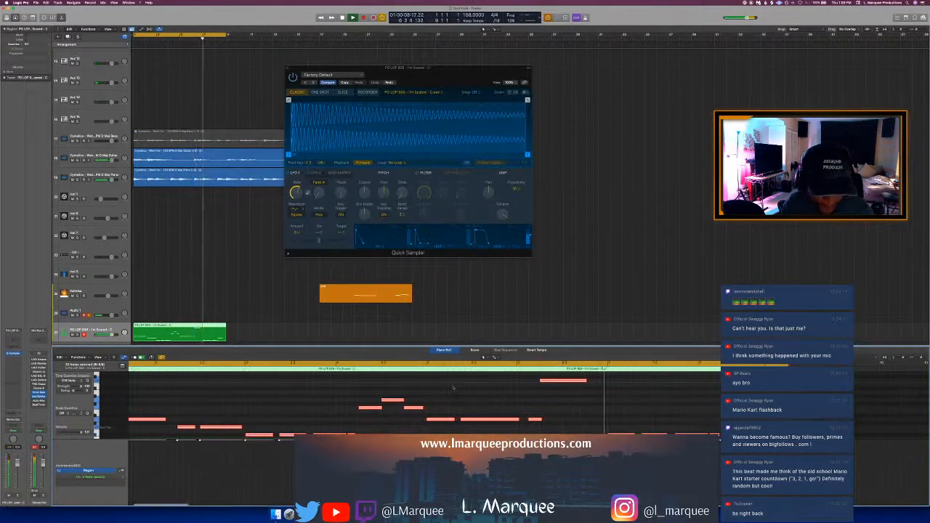
Step: Turn off the cycle, shorten the line's highest note after bar 6 slightly, and play from bar 6
key(c)
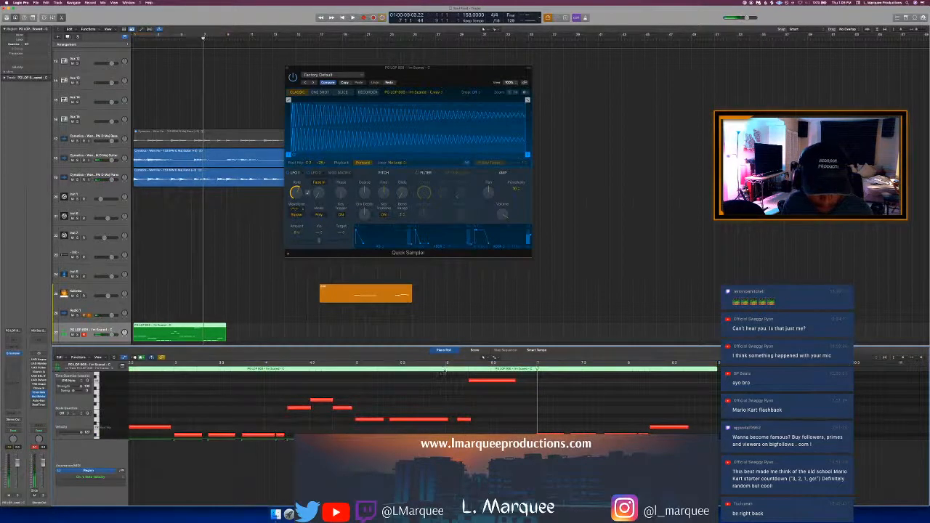
click(445, 369)
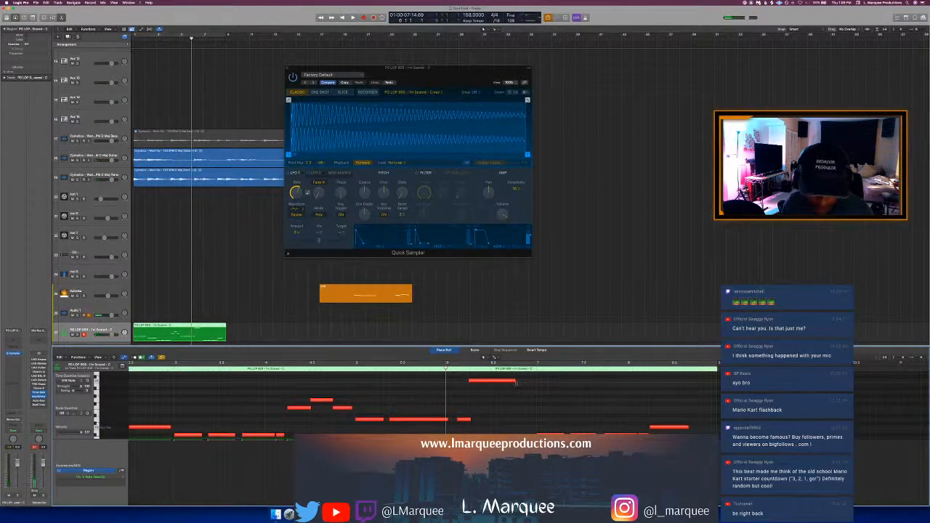
drag(515, 381, 507, 382)
key(space)
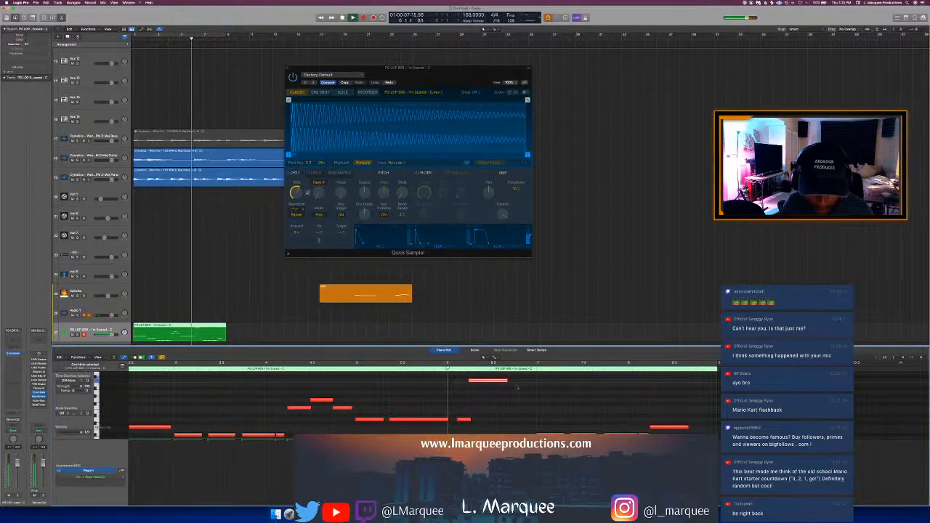
Step: Add another note at the same pitch right after the highest note and shorten it
click(517, 383)
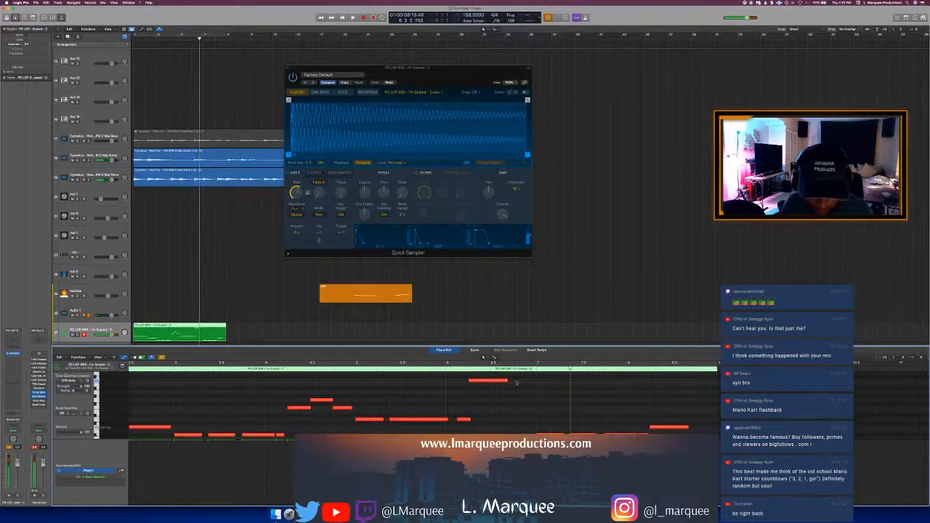
super+click(516, 381)
key(space)
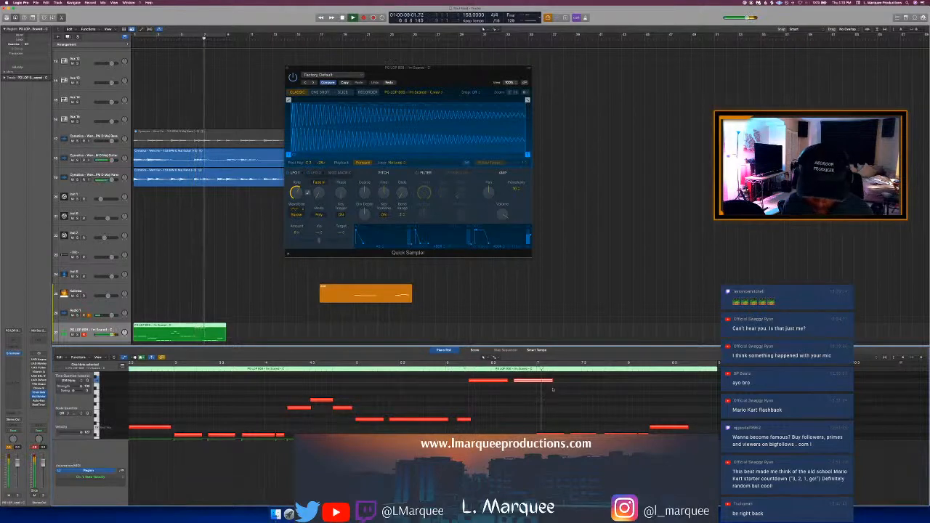
drag(552, 381, 536, 394)
Step: Set Quick Sampler's polyphony back to Mono and lower the final note of the 808 line in pitch
click(516, 188)
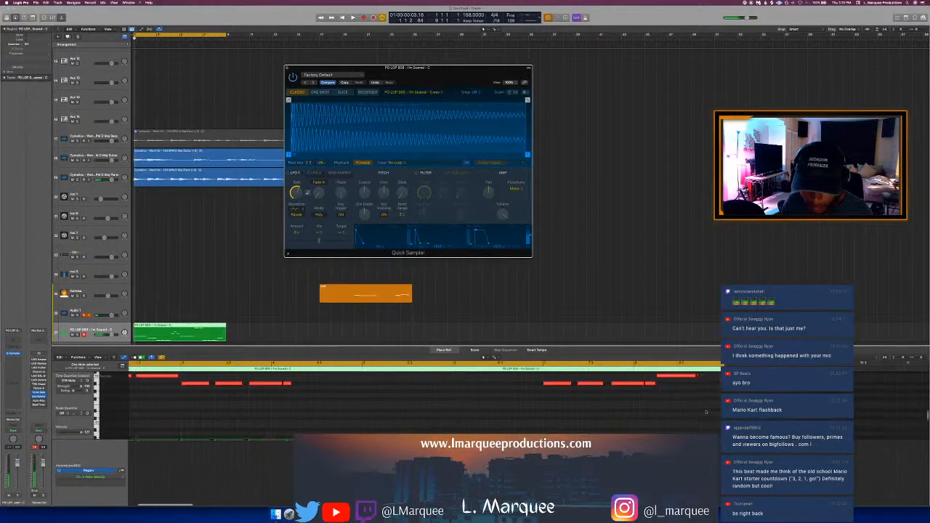
scroll(705, 412, up, 1)
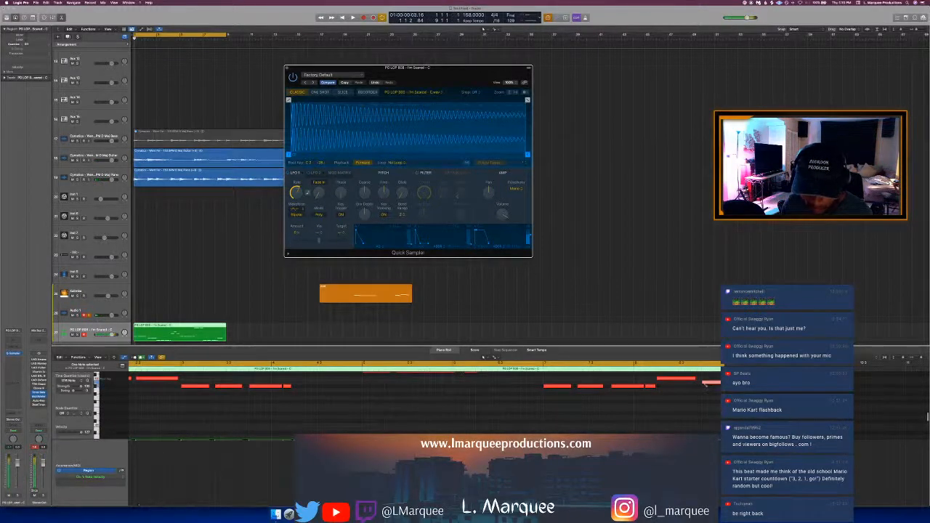
drag(706, 384, 705, 389)
Step: Play the ending of the 808 line and the start of the cycle to check the edited notes
key(c)
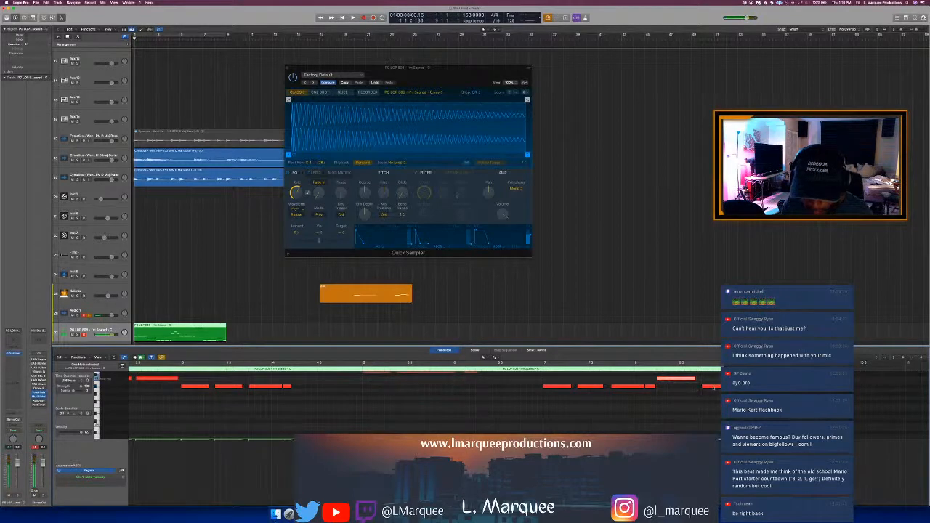
click(650, 366)
key(c)
key(space)
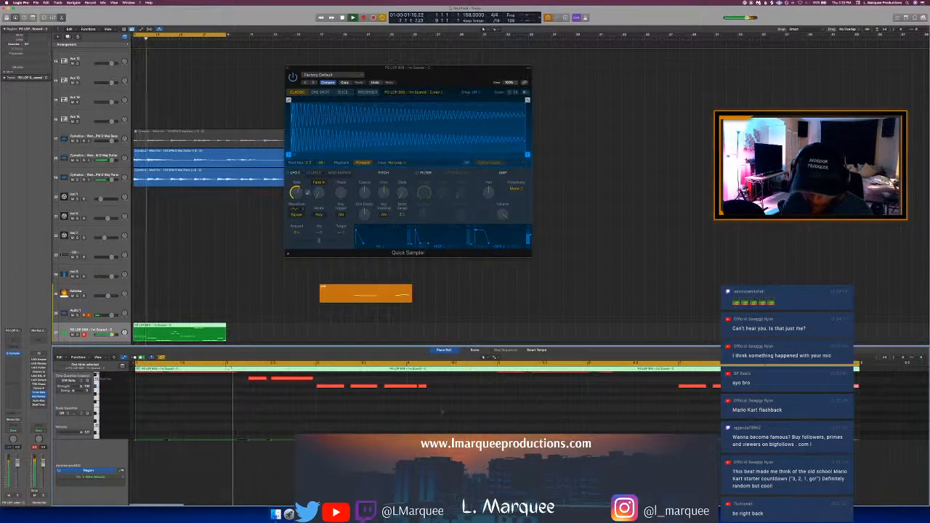
Step: Lengthen the second note of the 808 line slightly toward the following note and play the result
scroll(541, 411, up, 2)
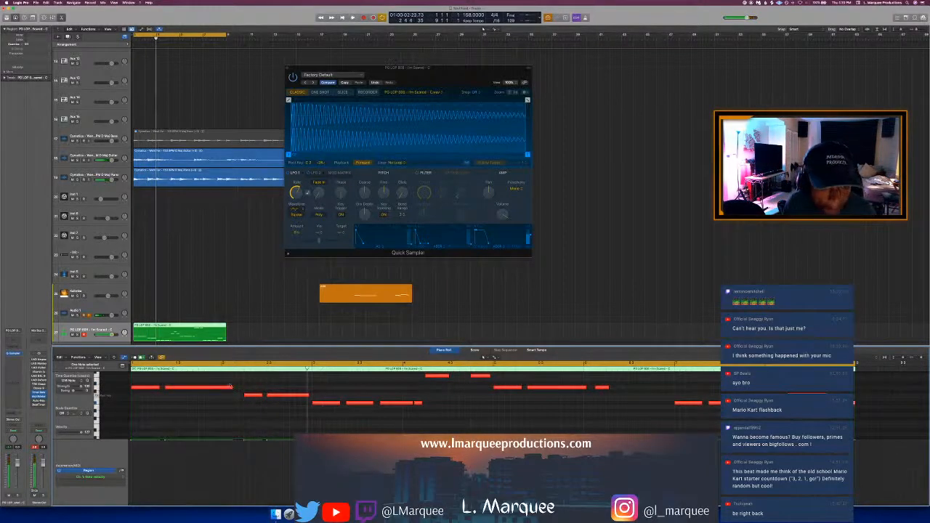
drag(233, 387, 237, 398)
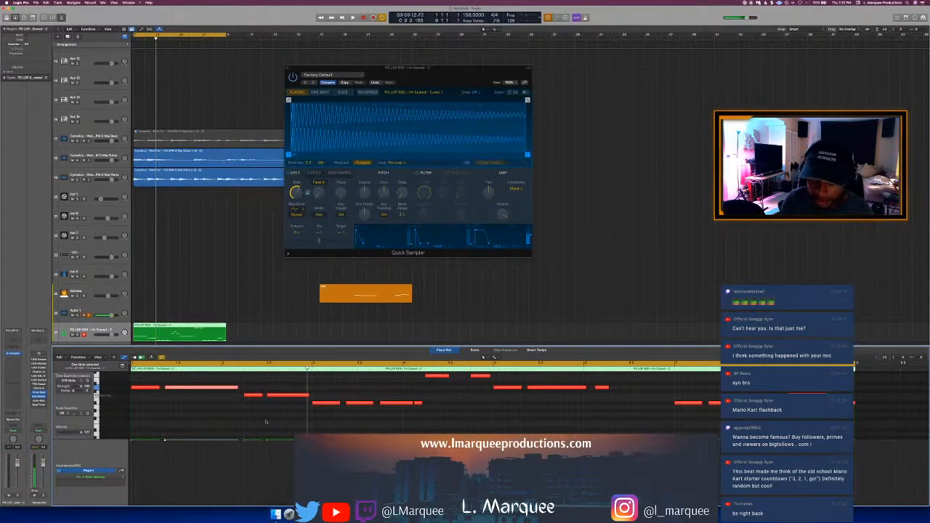
key(space)
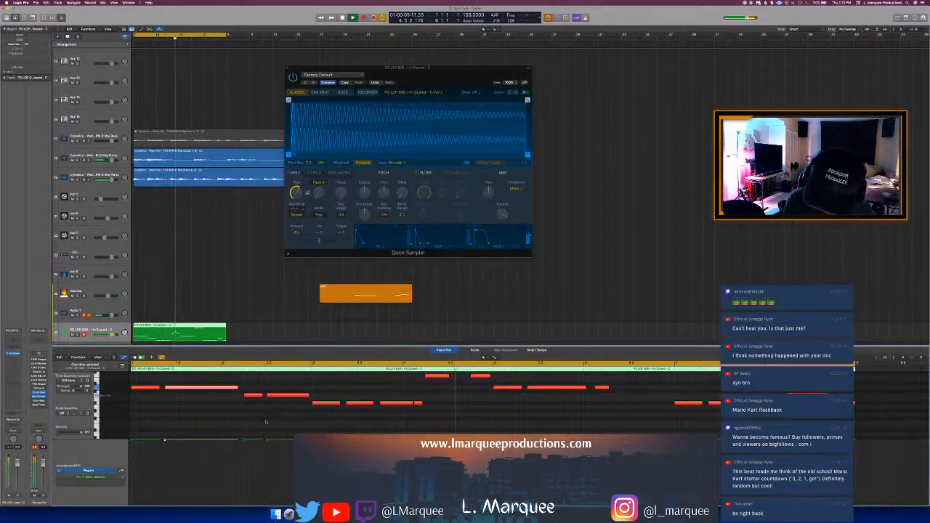
Step: Lengthen the first two notes of the low group at bar 3 slightly and return playback to bar 3
click(373, 403)
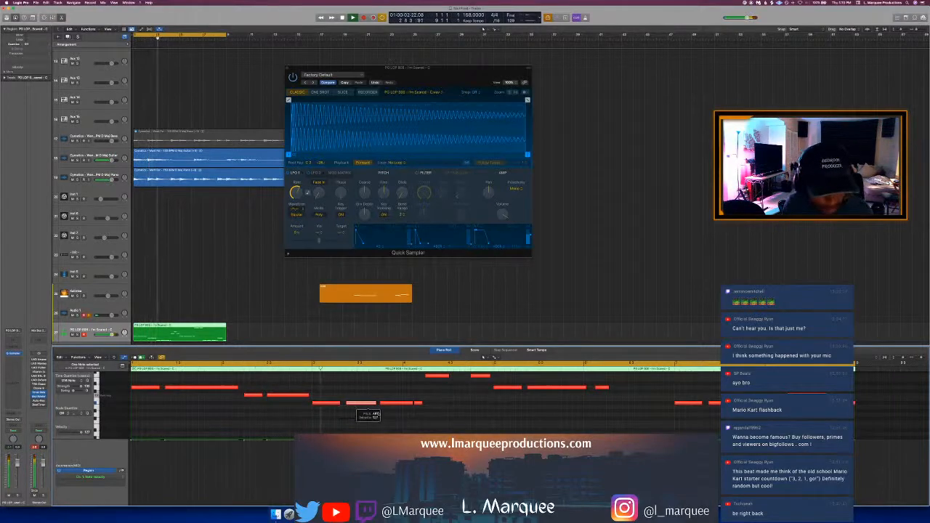
click(341, 404)
click(311, 366)
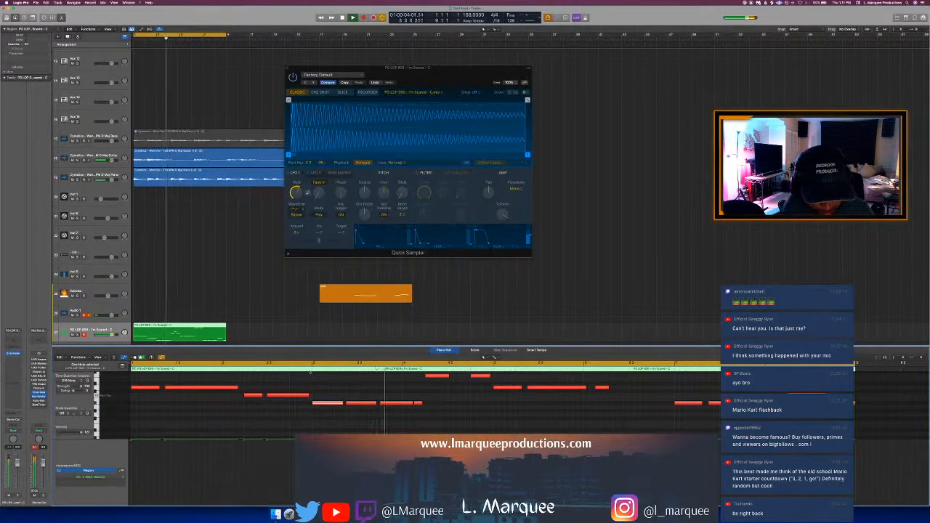
Step: Lengthen the long second note of the bar 5 group toward the following note and play back from bar 5
scroll(377, 387, up, 2)
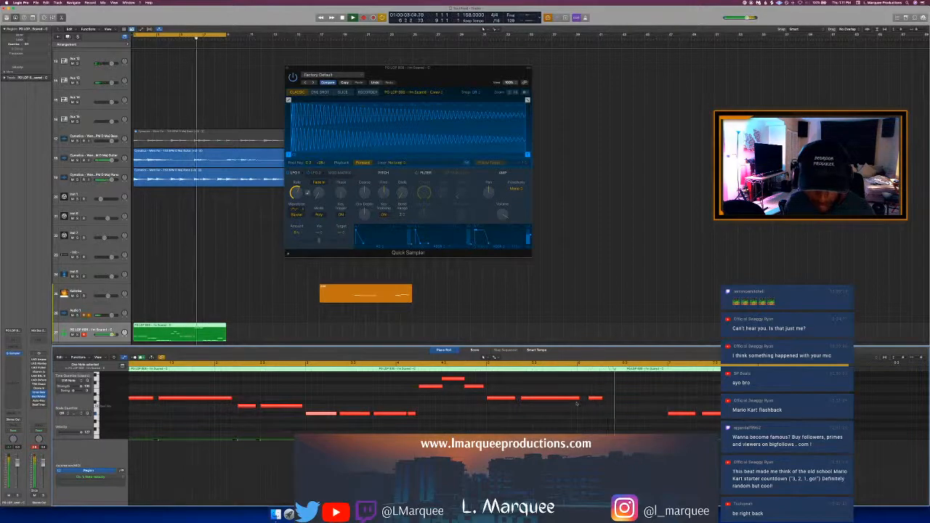
key(space)
drag(578, 398, 586, 405)
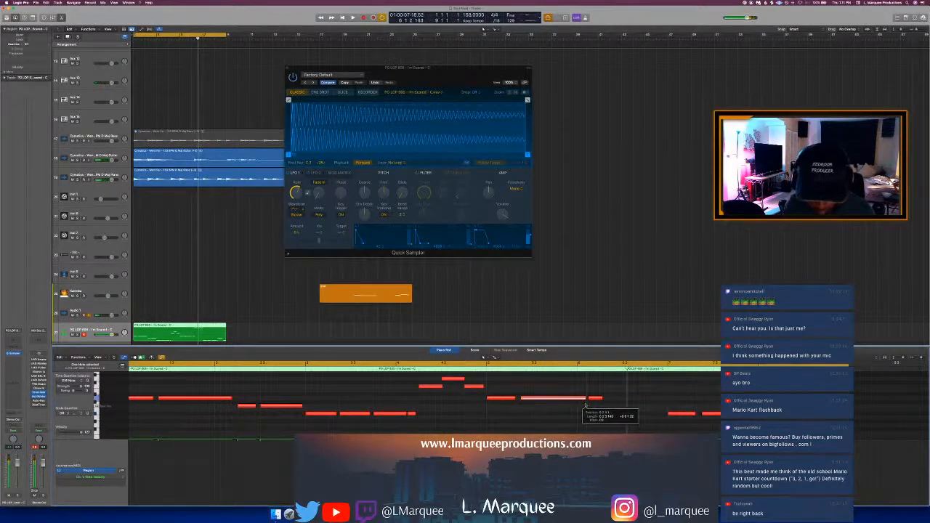
click(521, 372)
key(space)
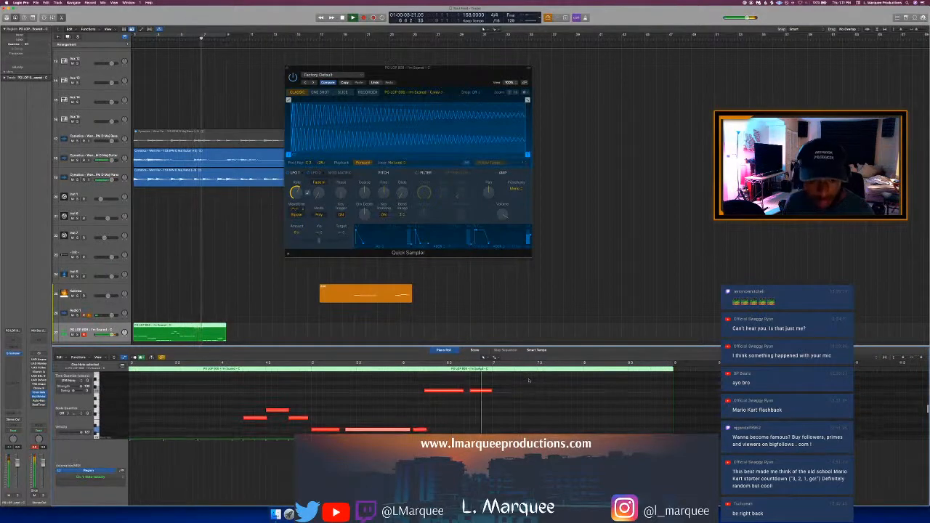
Step: Lengthen the first high note in bar 6 slightly, raise the second one in pitch, and replay the passage
click(463, 391)
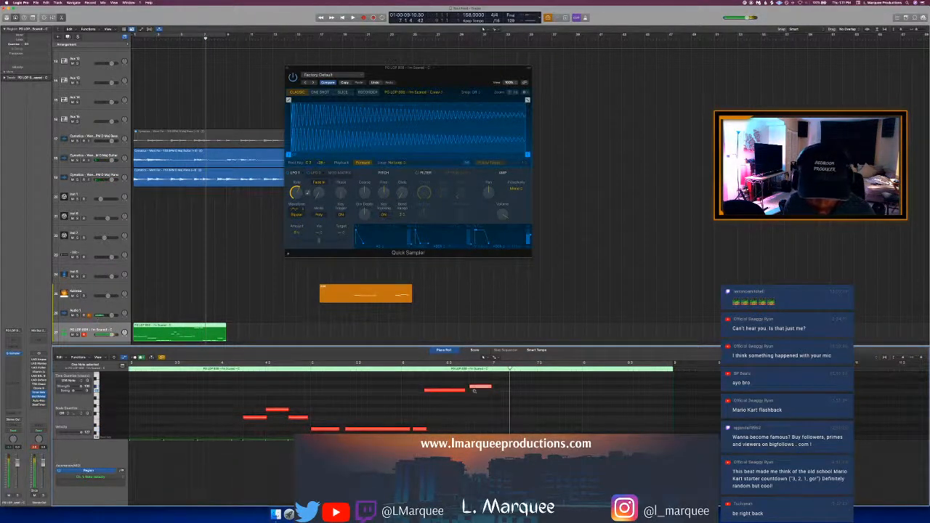
click(403, 372)
key(space)
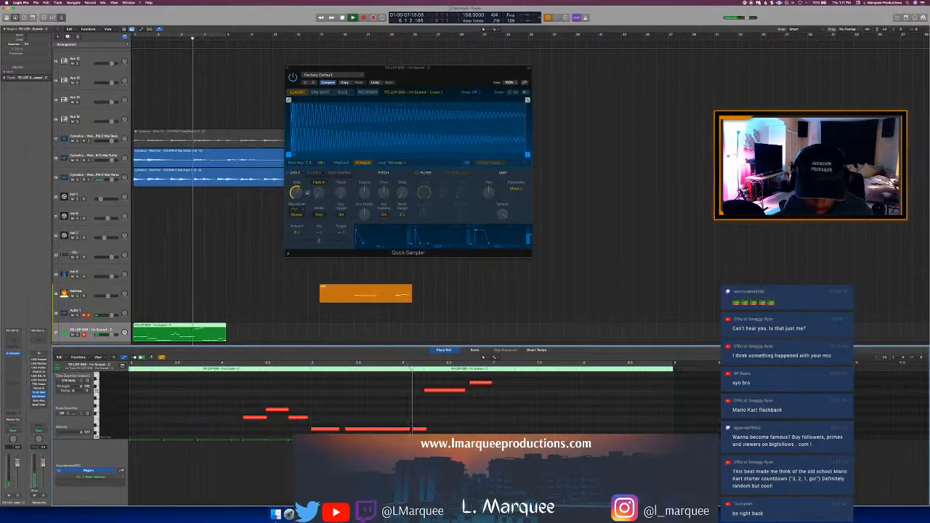
Step: Lengthen the first two notes of the low group at bar 7 slightly and play the ending
scroll(508, 395, down, 3)
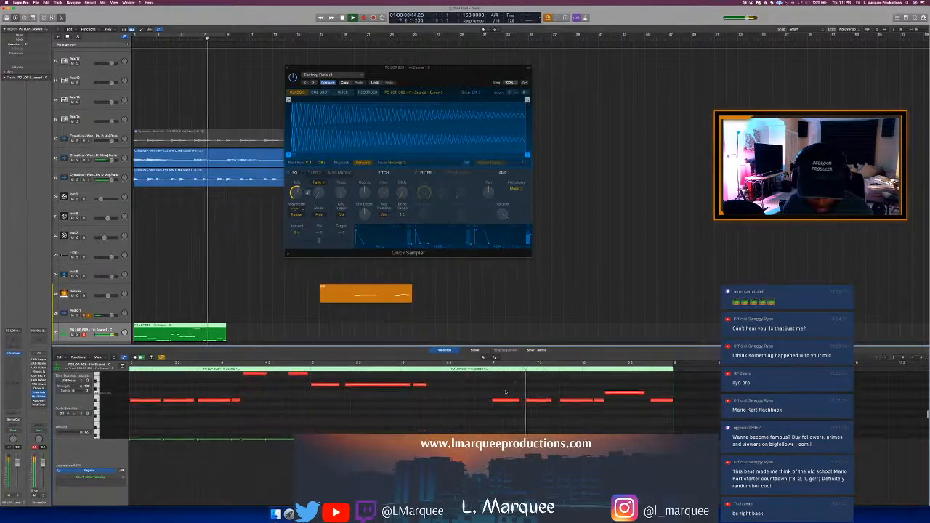
click(519, 401)
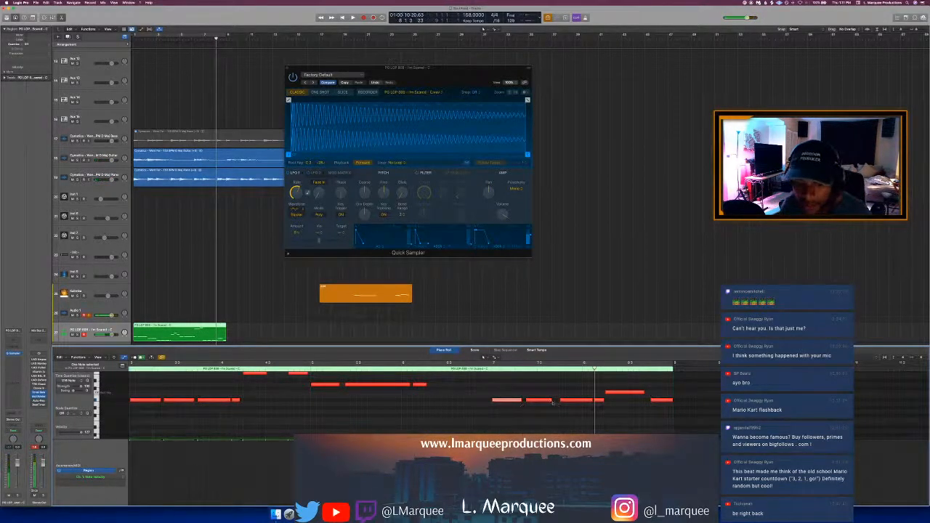
click(552, 401)
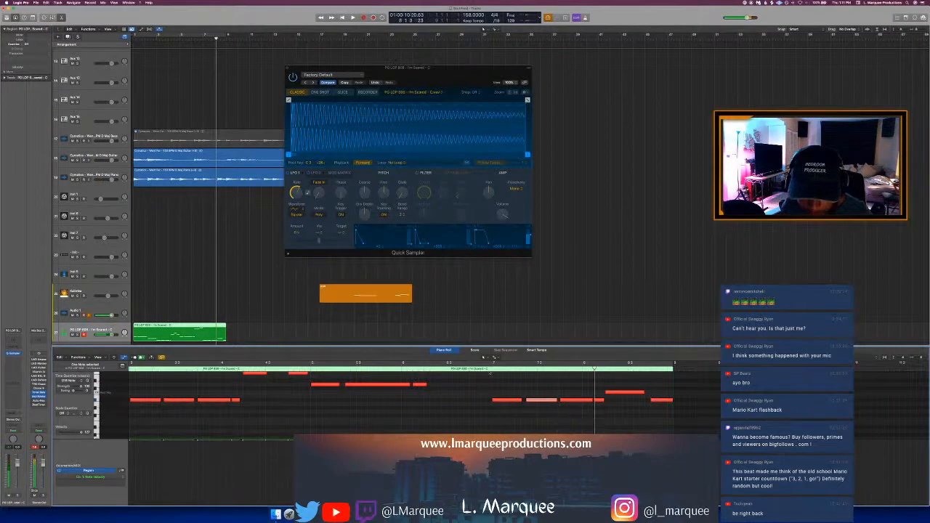
click(485, 363)
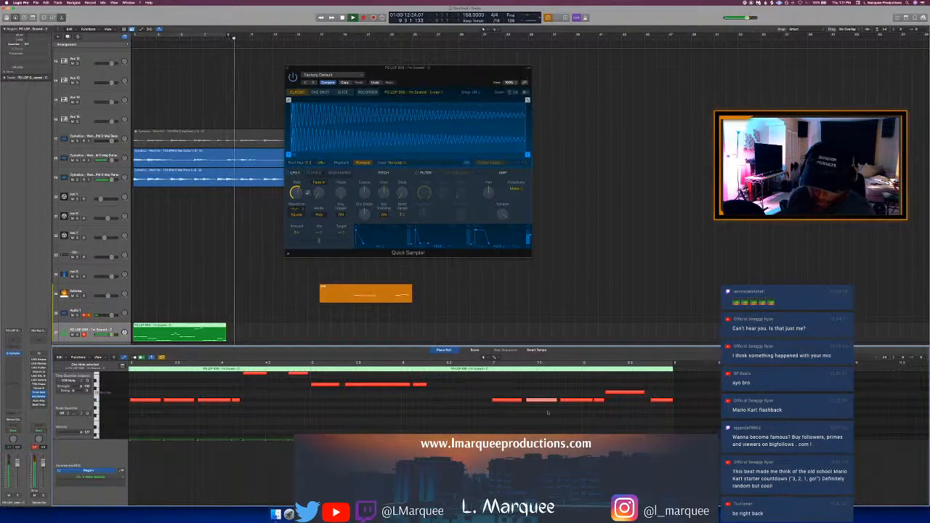
key(space)
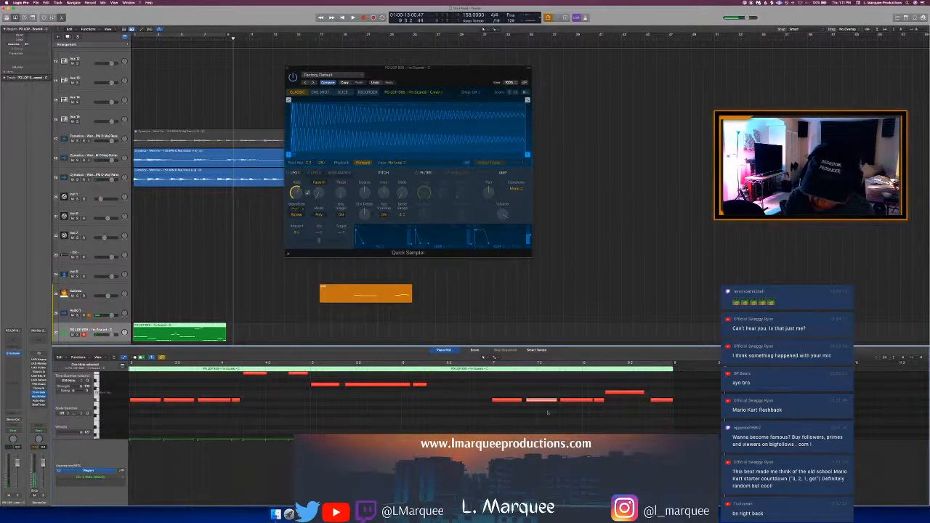
Step: Turn the cycle range back on and close the Quick Sampler window and the Piano Roll
key(c)
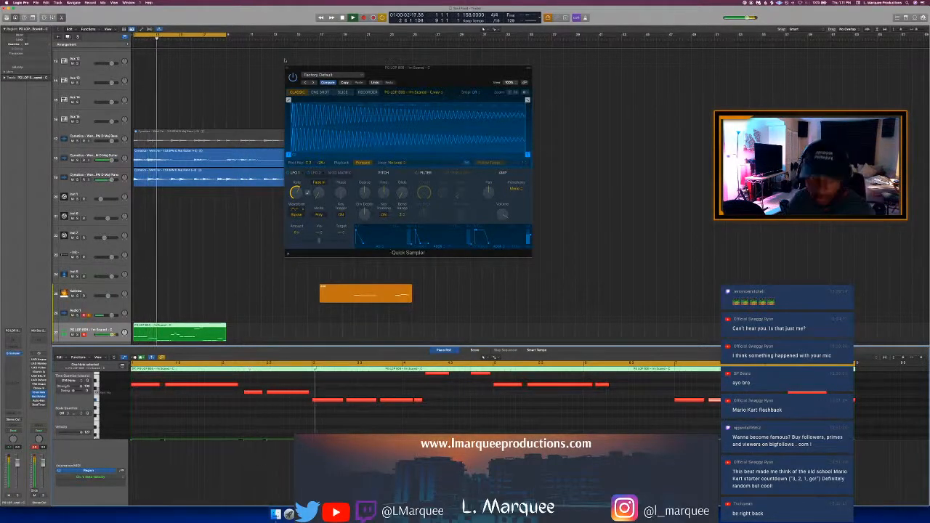
click(287, 68)
key(p)
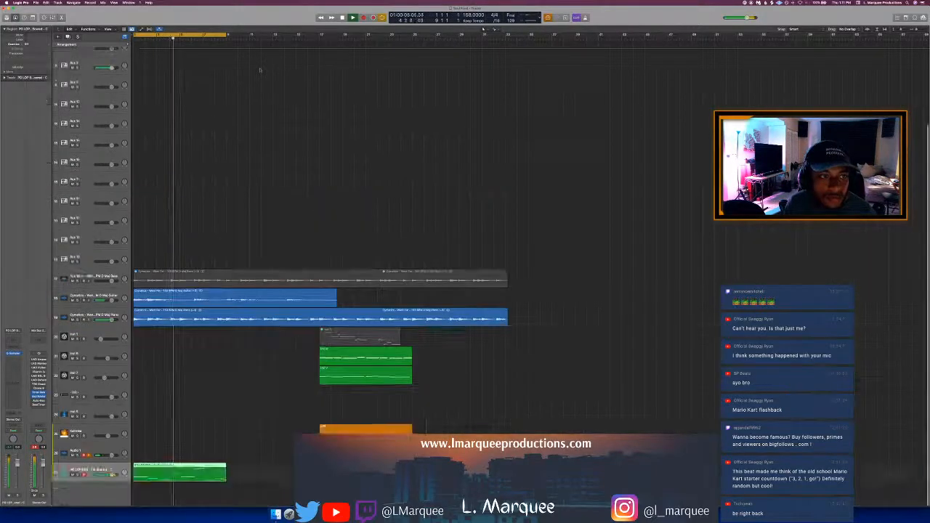
Step: Select the first track, restart playback from the beginning, and open its Maschine 2 instrument
scroll(218, 76, up, 5)
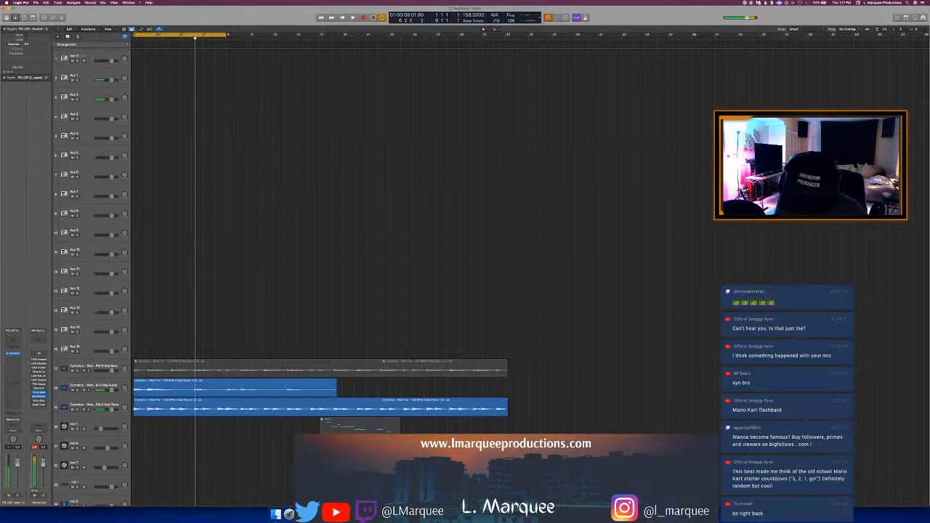
key(Return)
click(89, 59)
key(space)
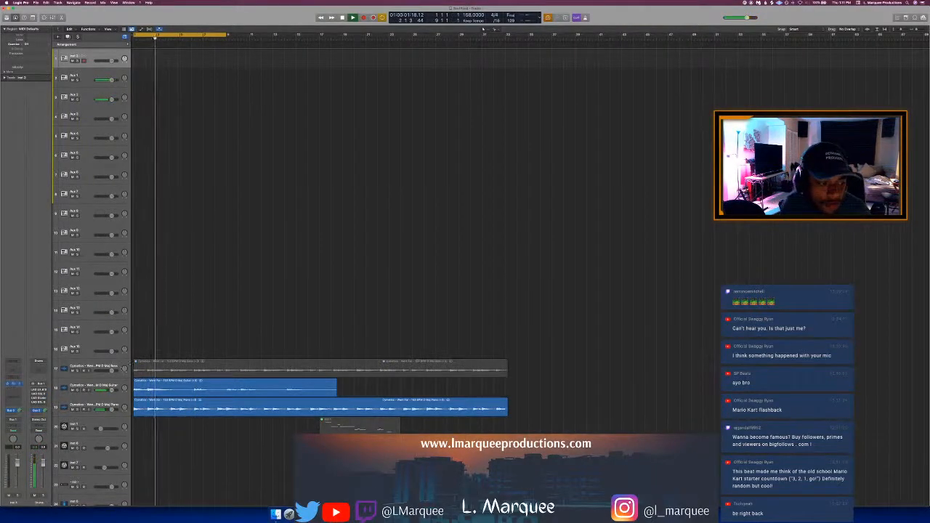
click(12, 384)
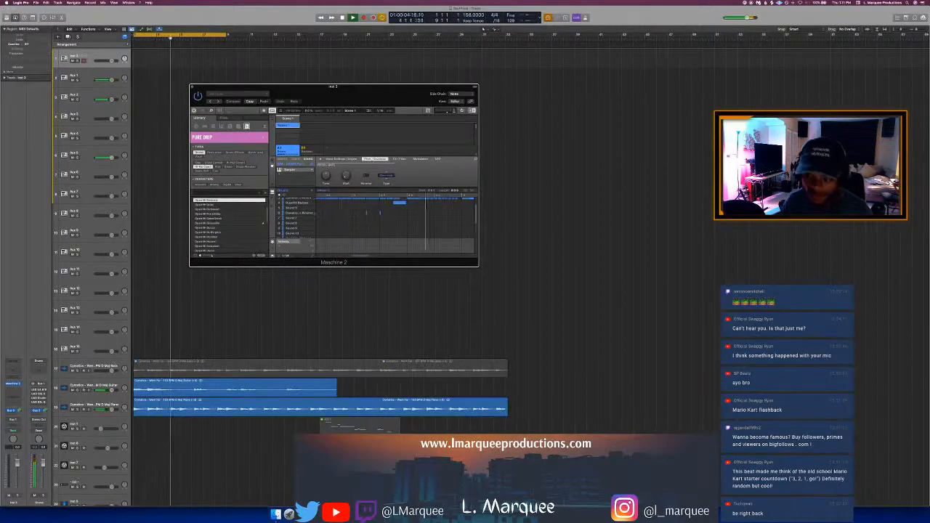
Step: Switch to Finder, stop playback, and go back from the 808 folder to the drum samples folder
click(276, 513)
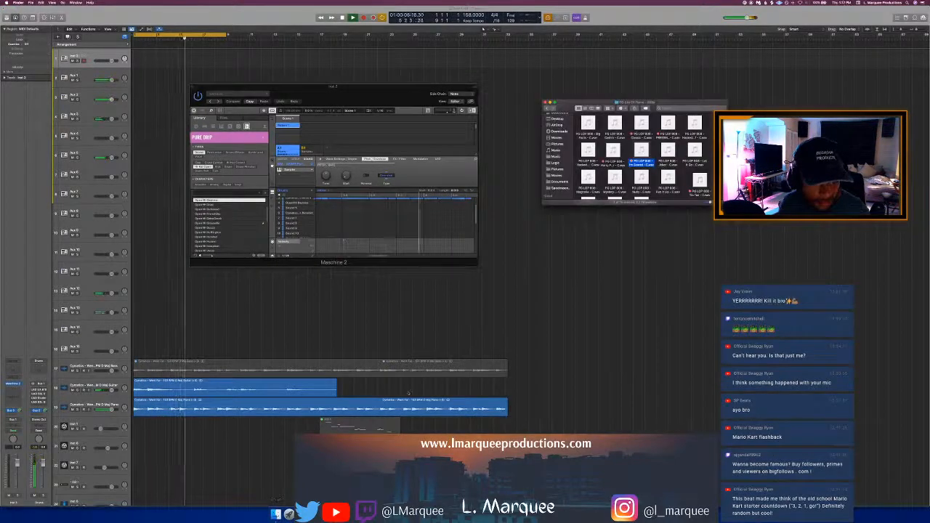
click(430, 180)
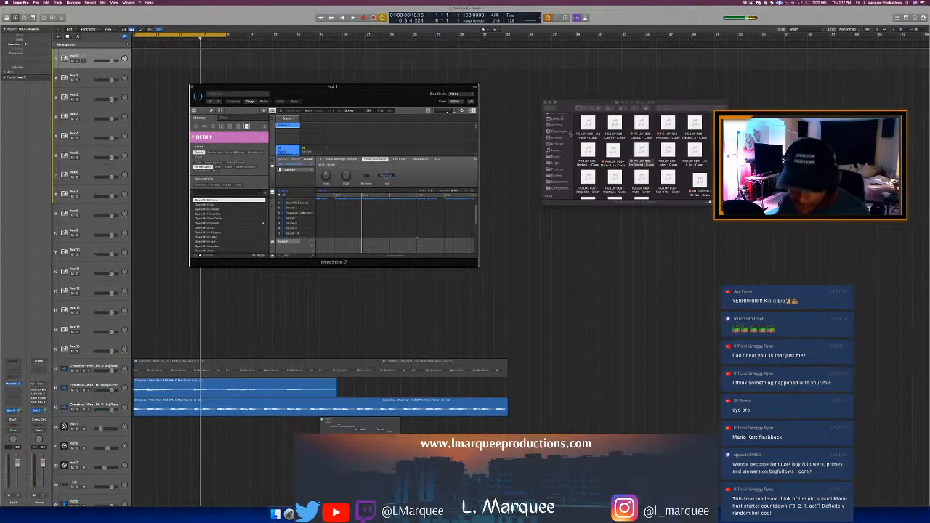
click(561, 111)
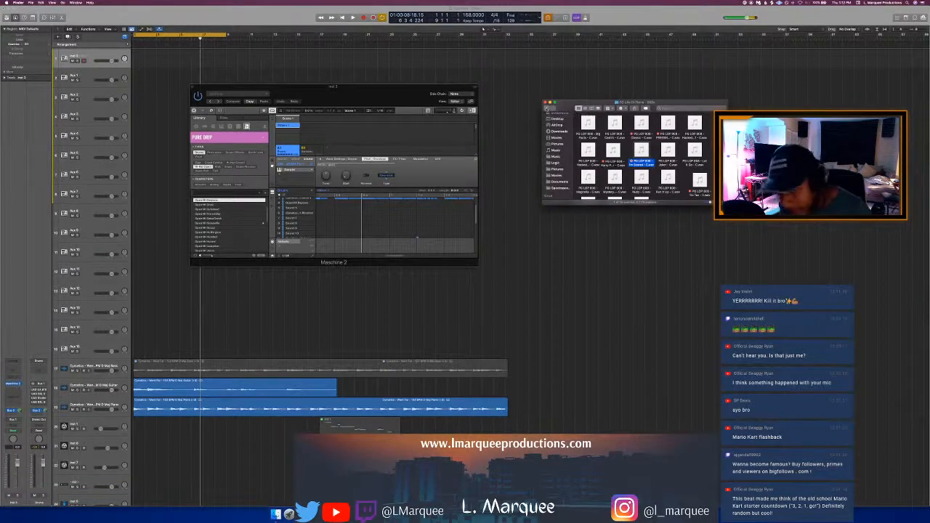
click(547, 109)
key(super+bracketleft)
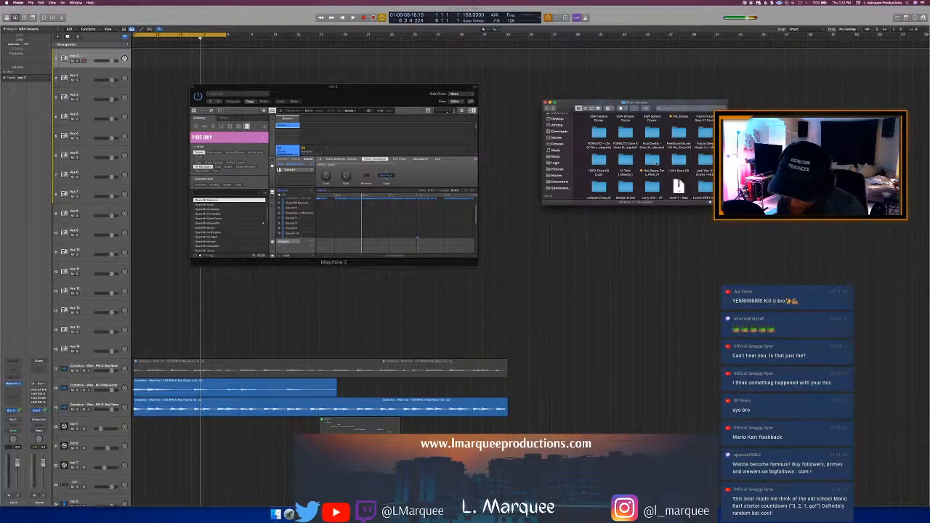
scroll(639, 157, up, 3)
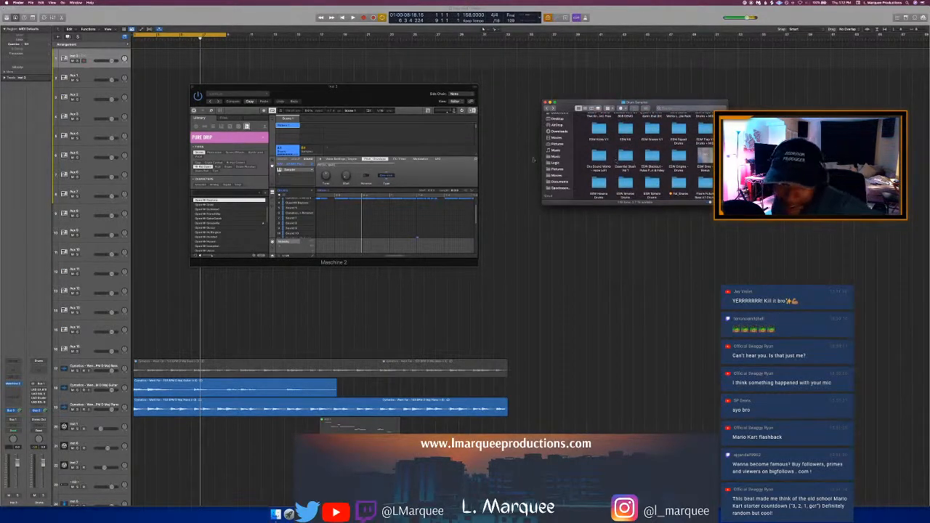
Step: Start the loop playing and open the Victory Kit folder from the drum samples
click(439, 176)
key(space)
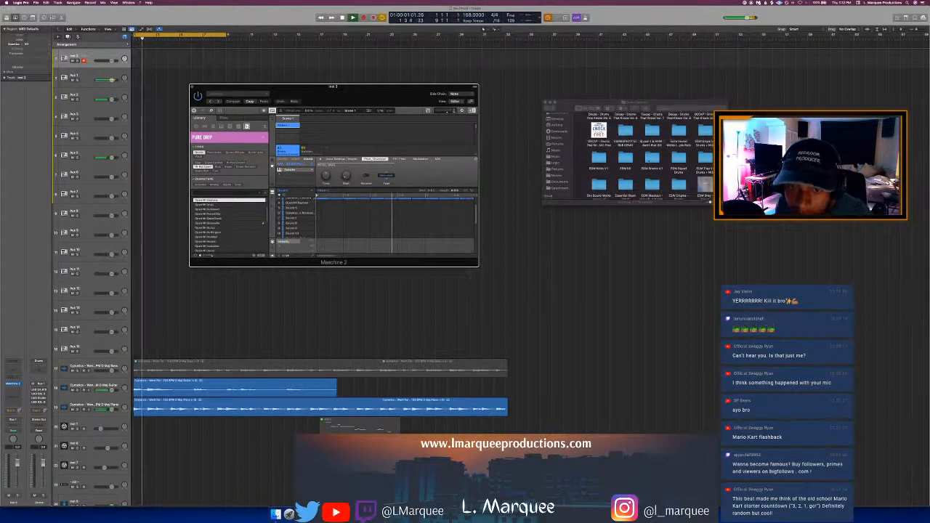
scroll(651, 159, up, 2)
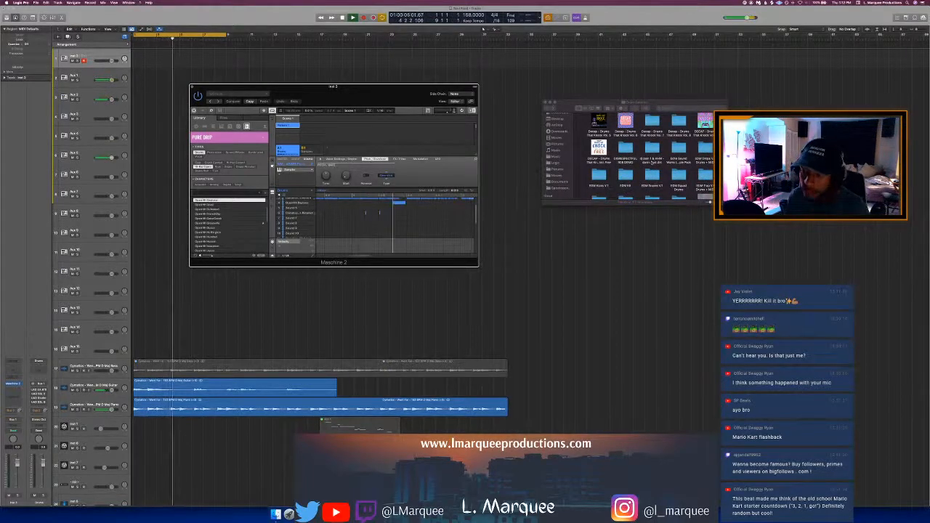
scroll(639, 157, down, 5)
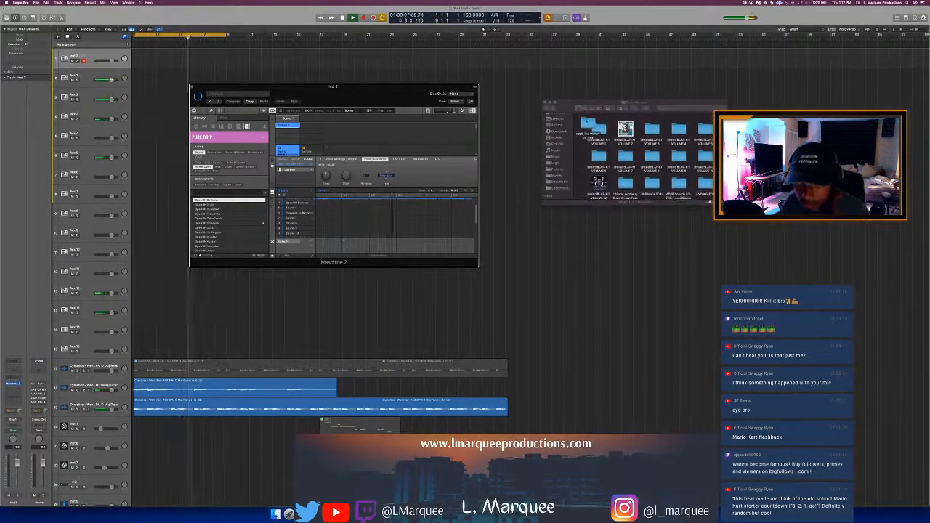
double_click(591, 126)
click(620, 122)
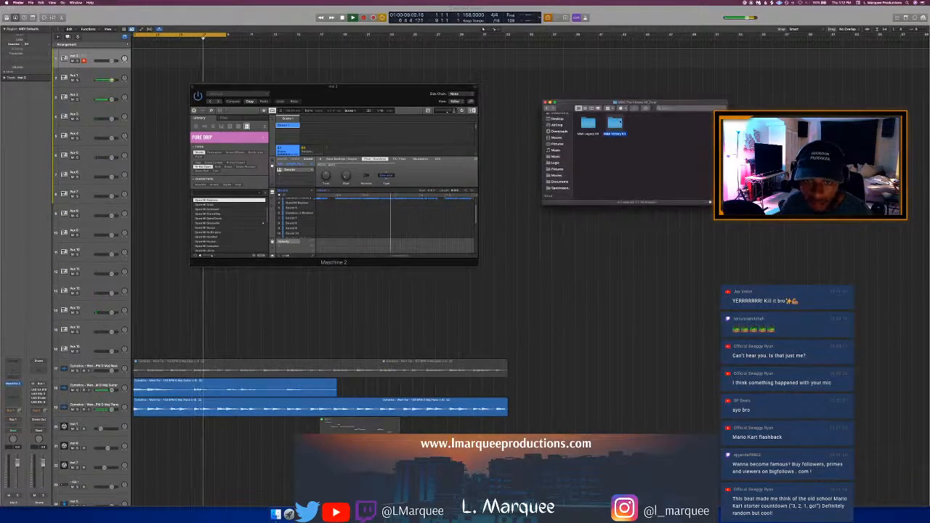
double_click(615, 124)
Step: Open the third kit in the Victory Kit folder and audition its kick sample
click(639, 124)
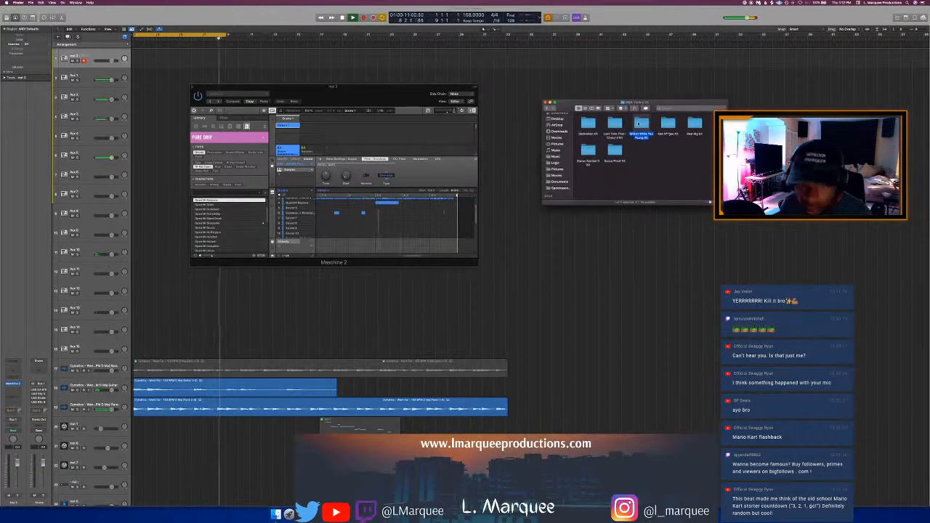
double_click(639, 124)
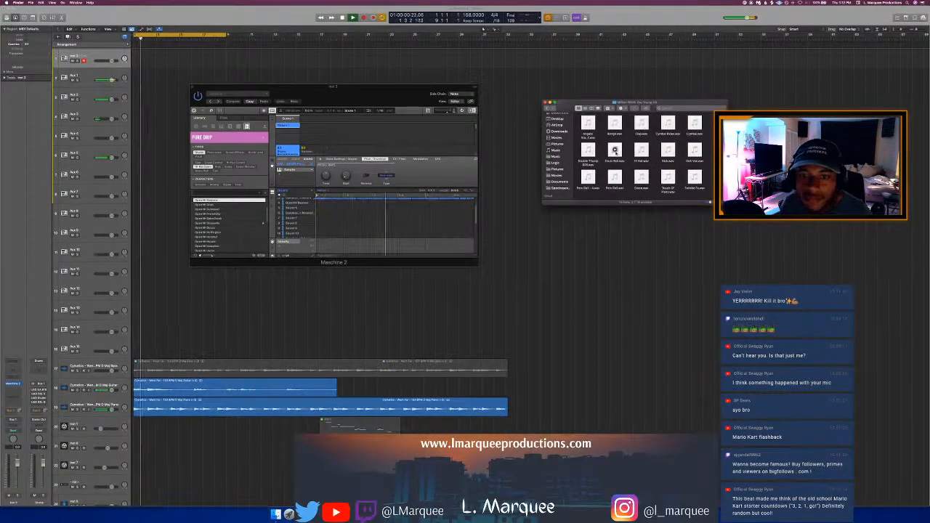
click(667, 149)
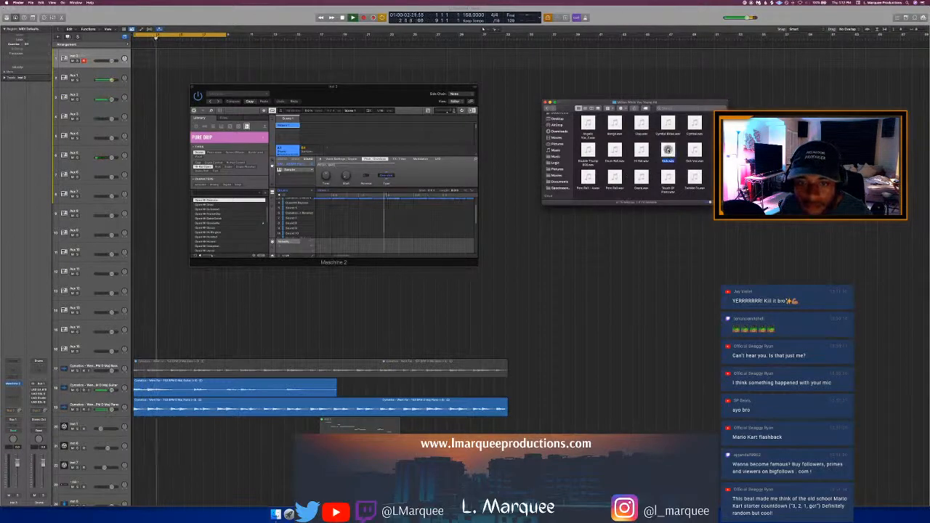
Step: Load Kick.wav from the Last Time That I Checc'd kit into Maschine's first sound slot
click(547, 108)
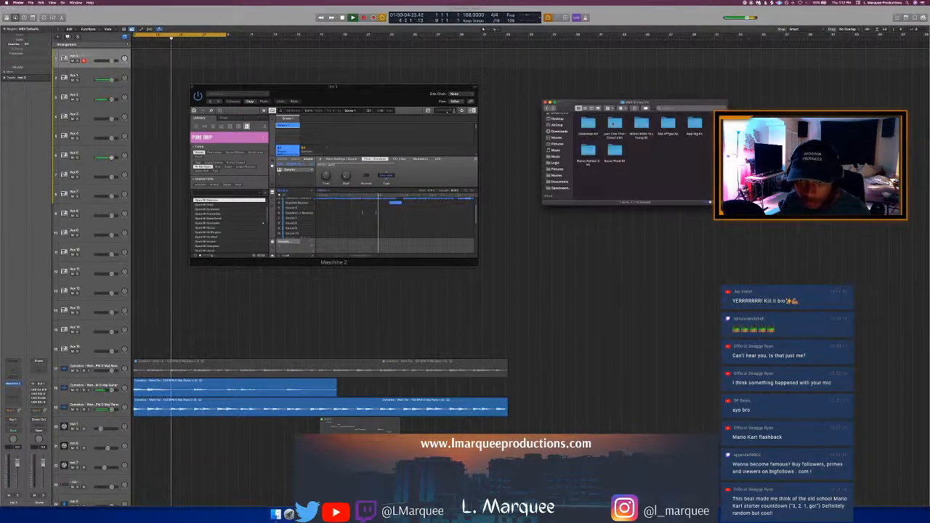
double_click(614, 123)
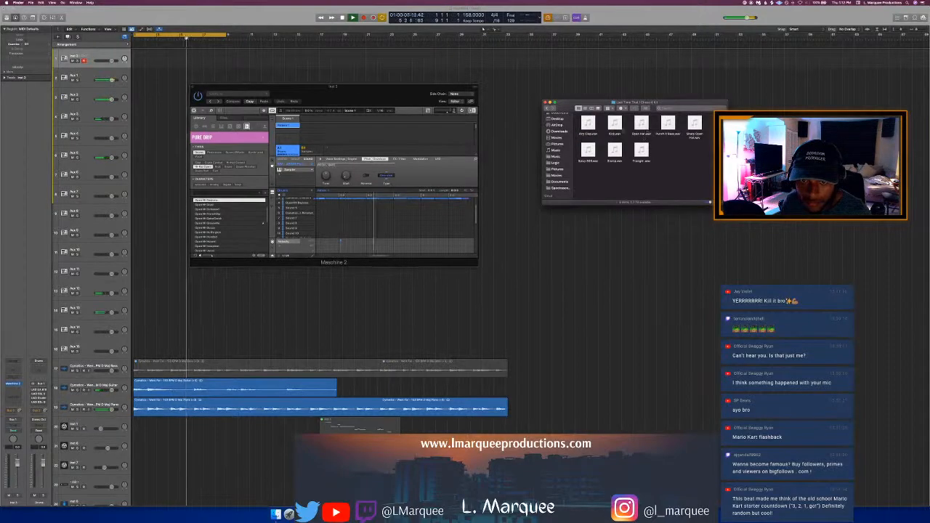
click(614, 123)
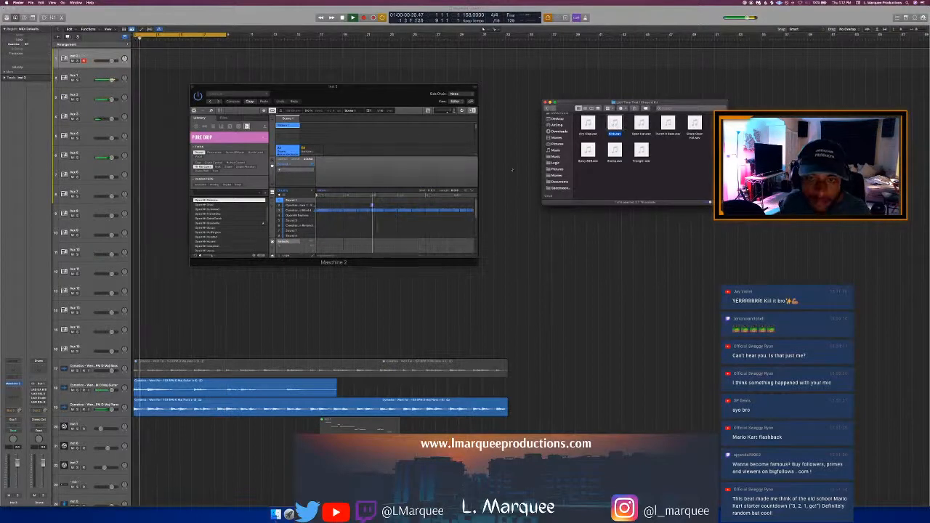
drag(614, 123, 306, 200)
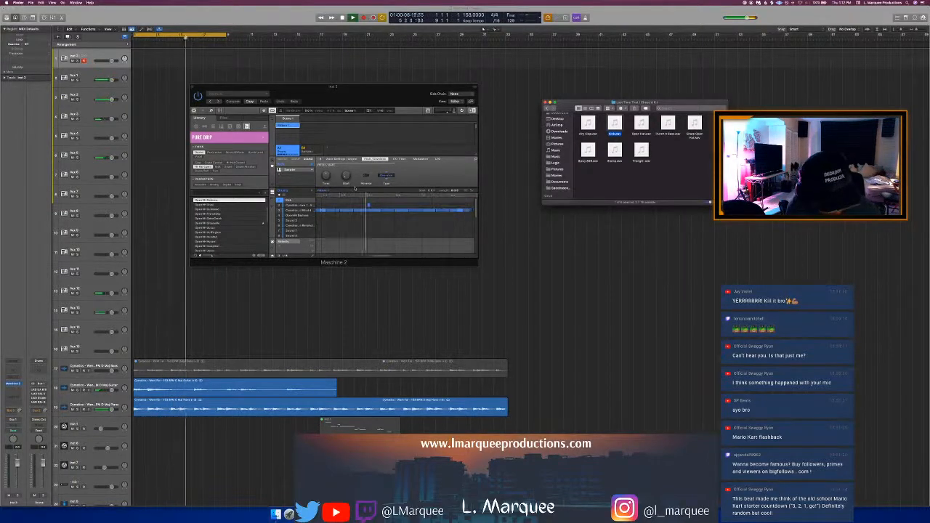
Step: Shift the Maschine 2 window slightly and stop playback
click(327, 93)
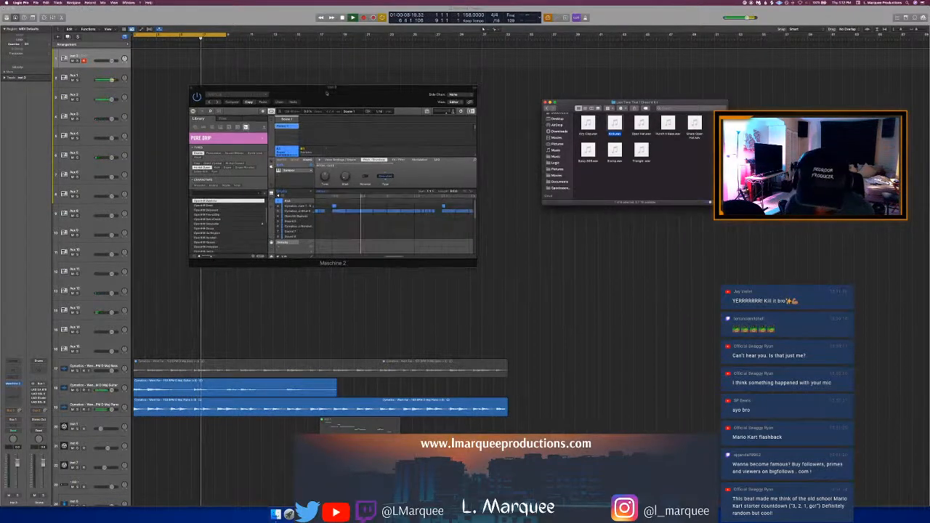
drag(327, 93, 313, 93)
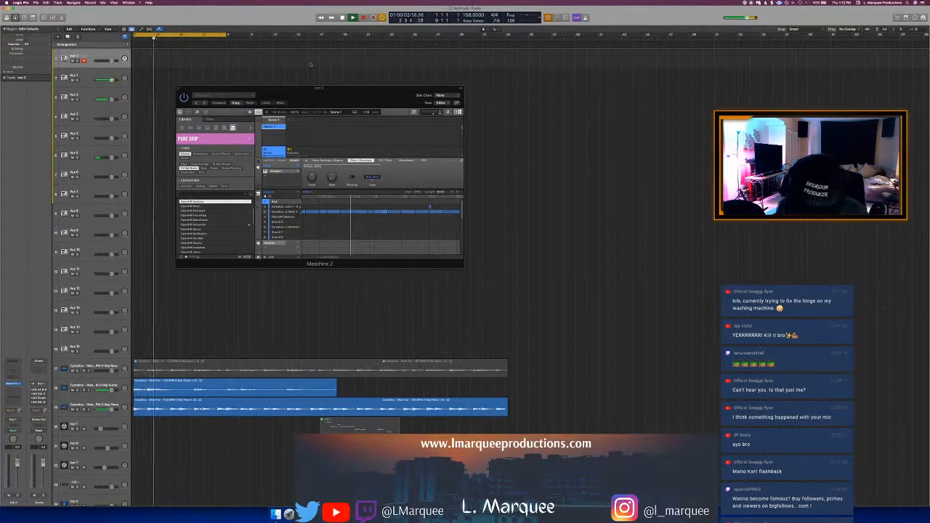
key(space)
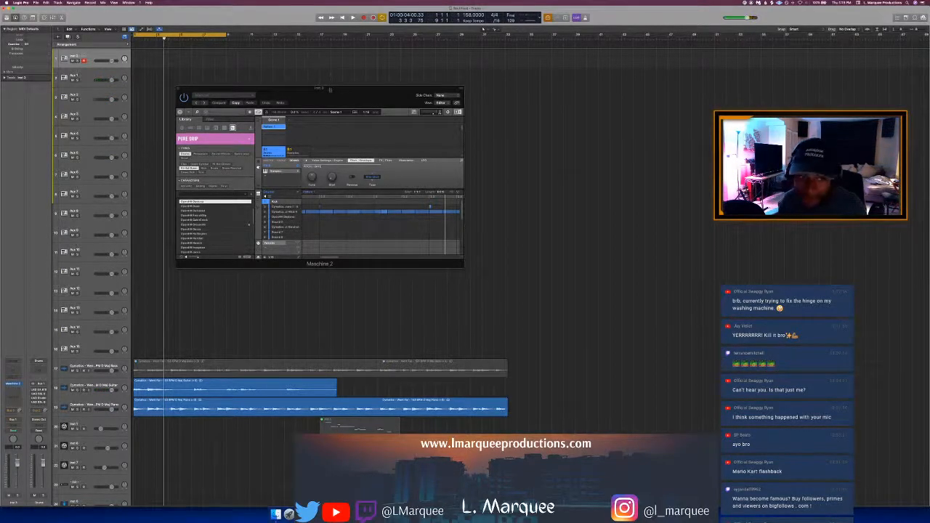
drag(329, 90, 331, 97)
click(330, 72)
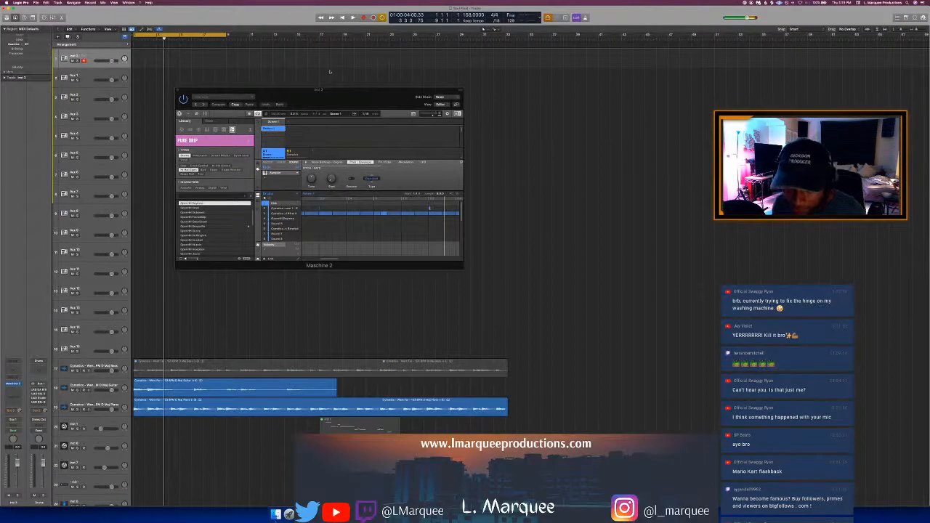
Step: Record a kick pattern into the Maschine 2 drum group while the loop plays
key(space)
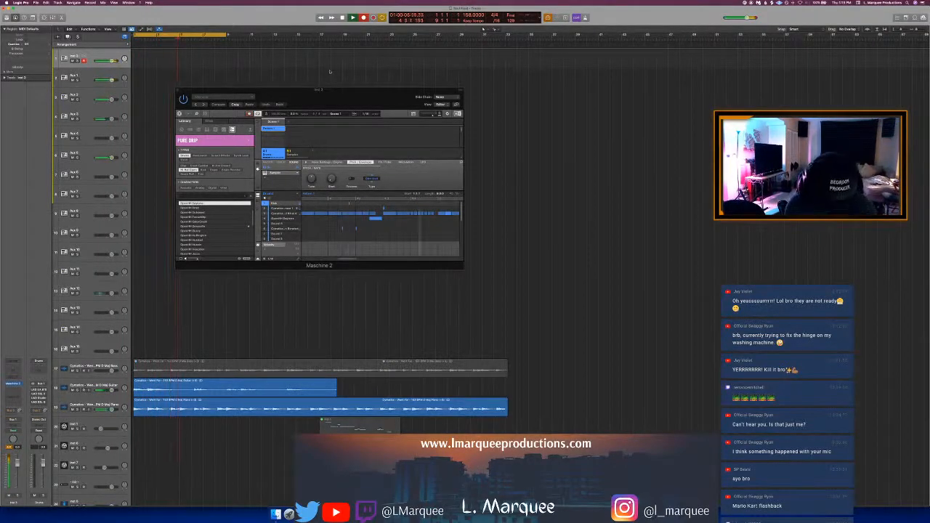
key(e)
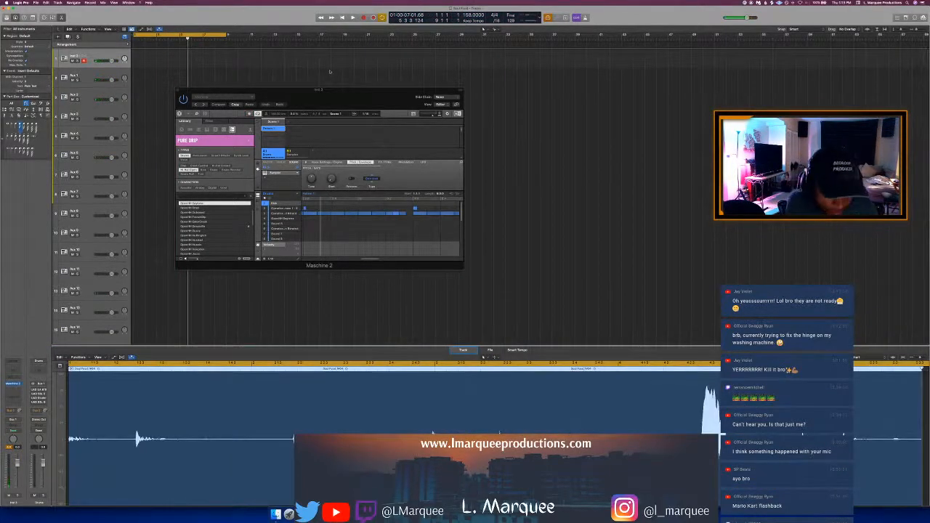
key(n)
key(r)
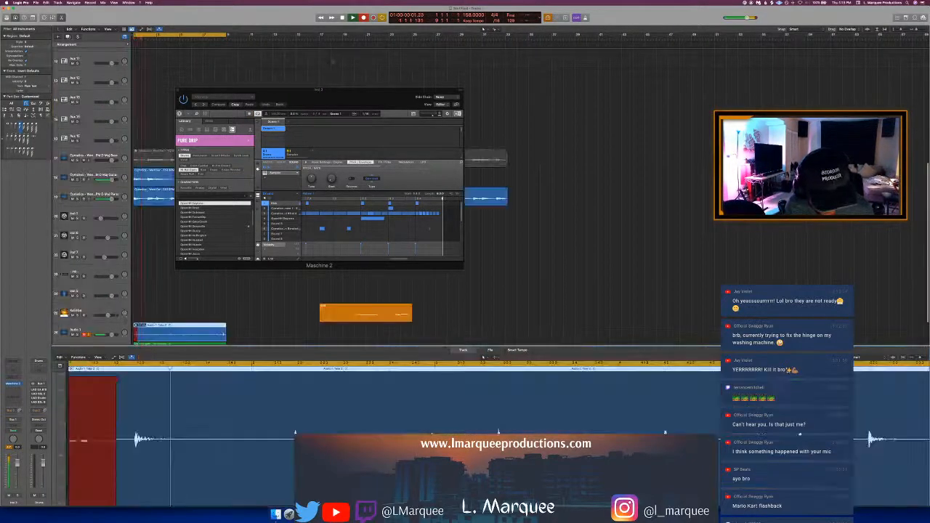
Step: Delete the stray recorded take on the Audio 1 track together with its audio file
click(261, 334)
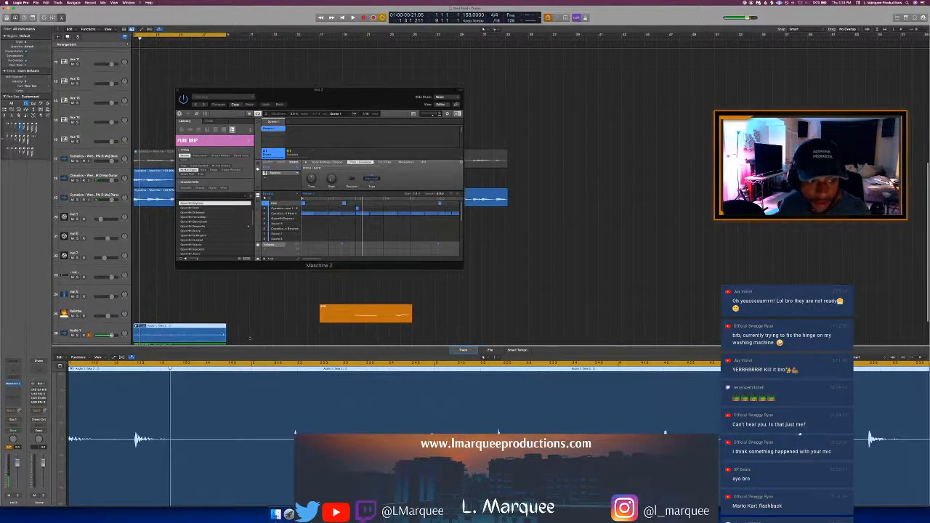
click(212, 336)
key(Delete)
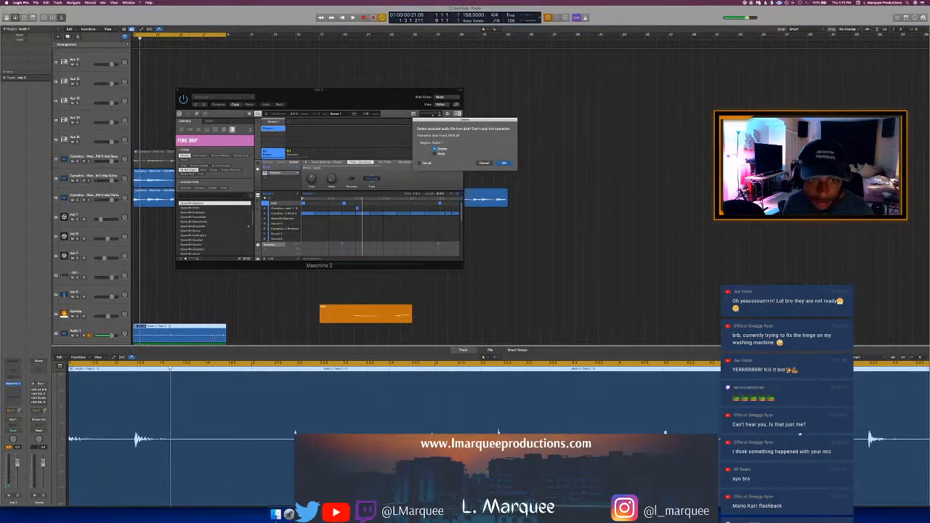
key(Return)
Step: Add an extra kick hit around bar 2 of the Maschine pattern and play it back from the start
key(space)
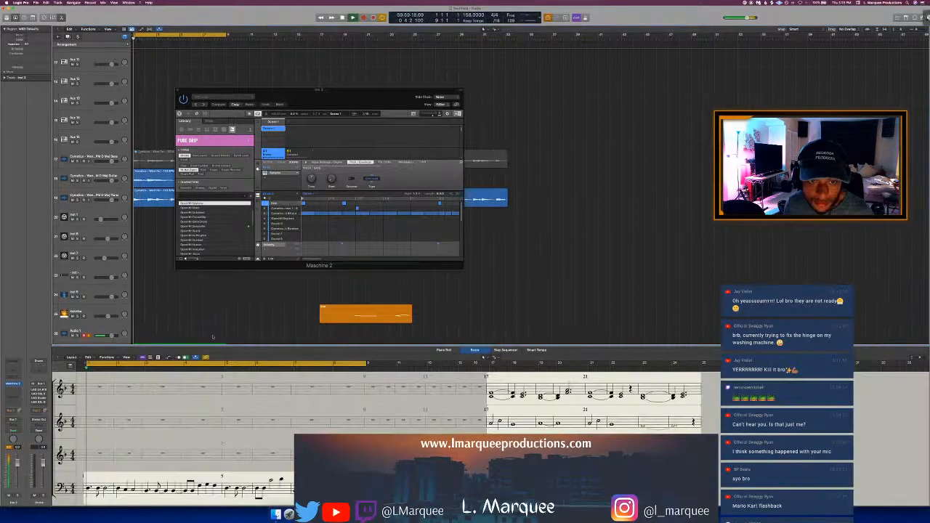
key(space)
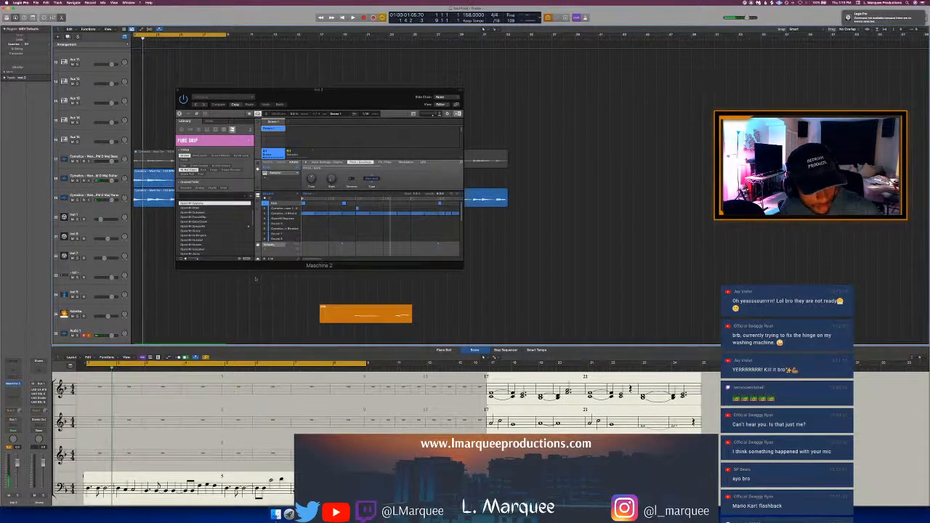
key(space)
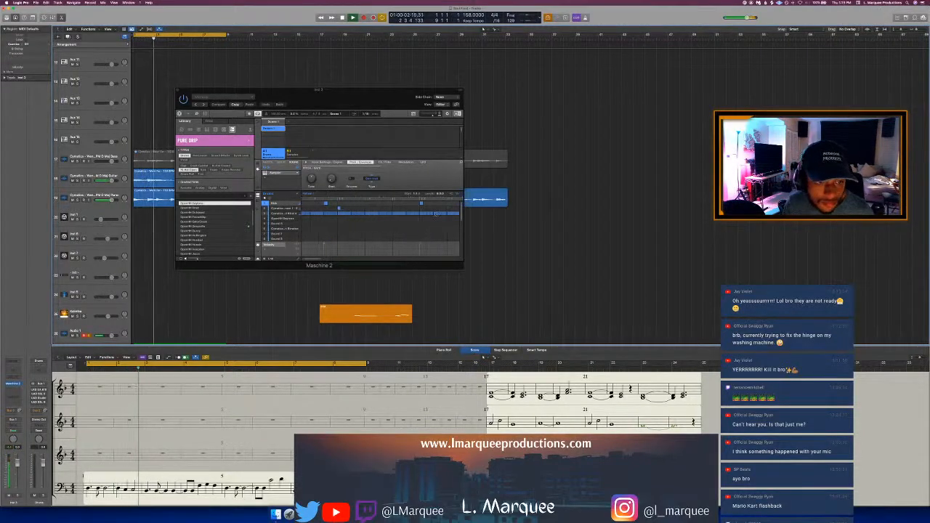
click(434, 204)
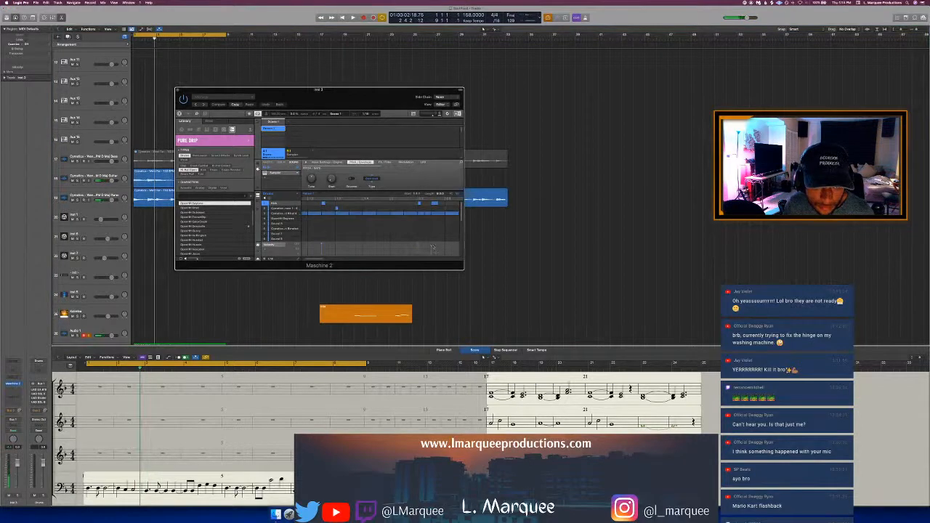
key(space)
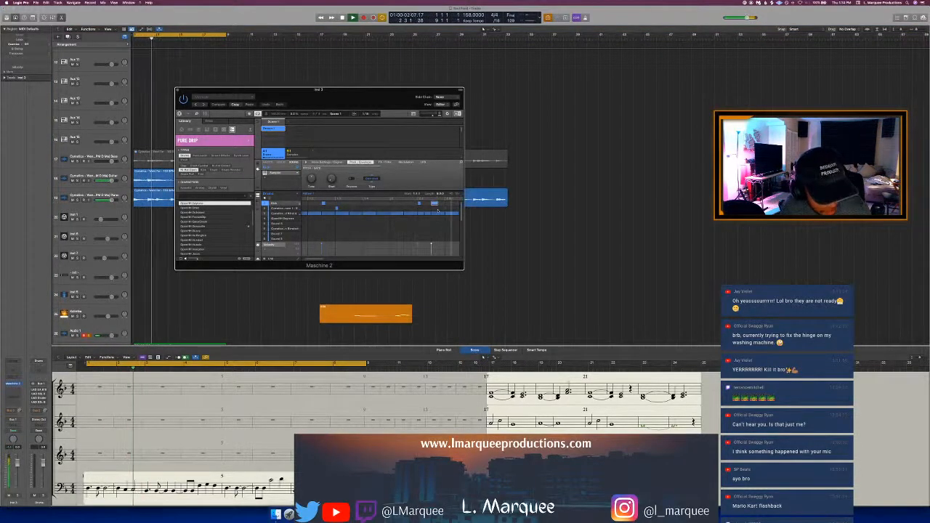
key(space)
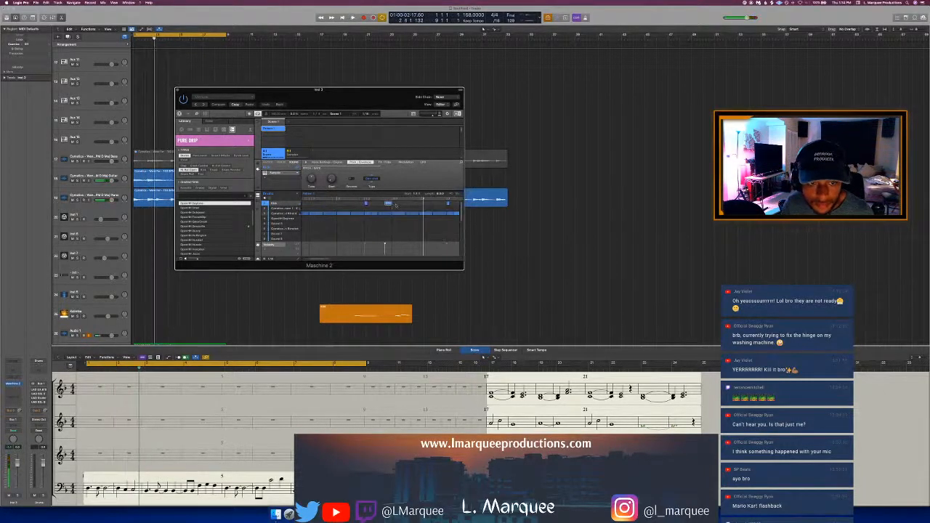
key(Return)
key(space)
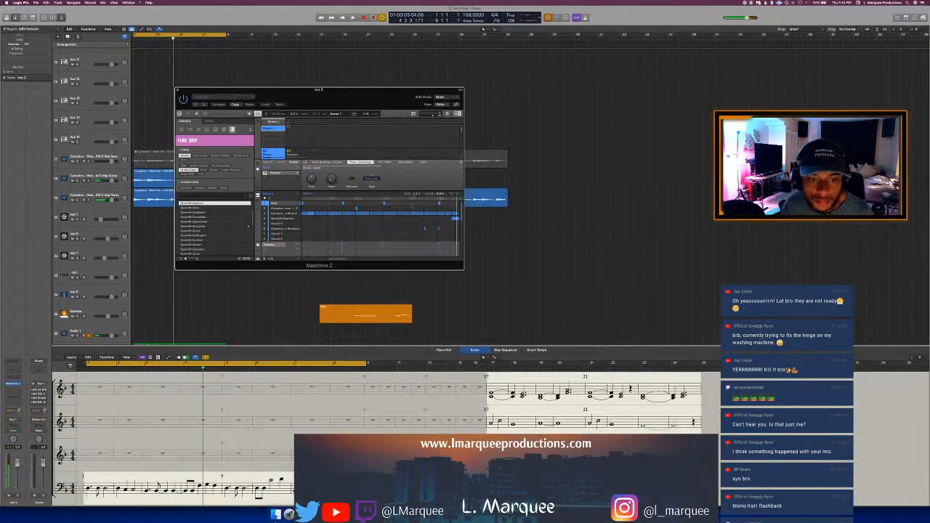
Step: Loop the last two bars of the drum pattern and select the kick hit near bar 8 in Maschine
click(211, 62)
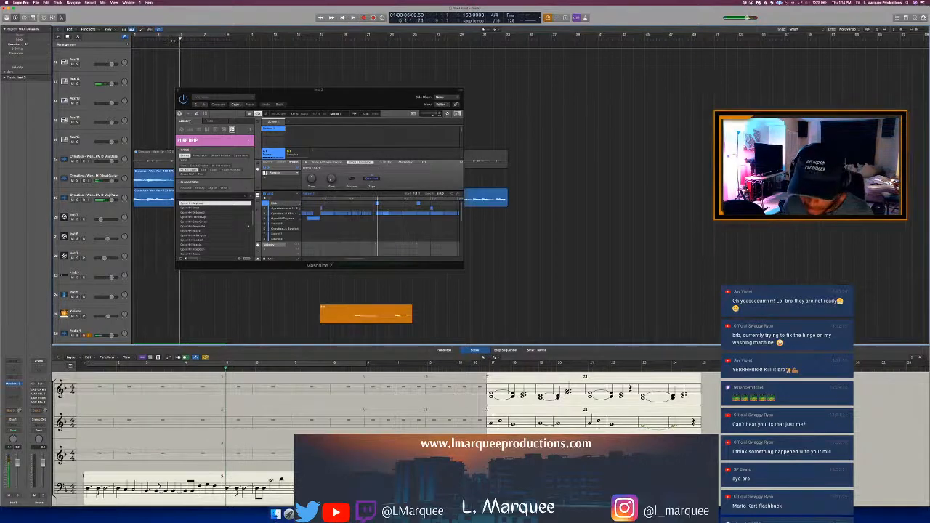
click(171, 40)
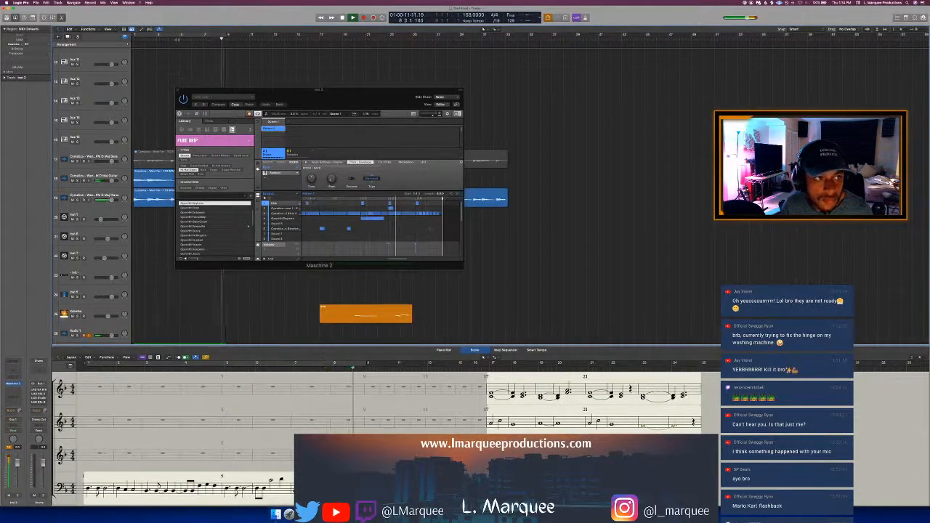
key(space)
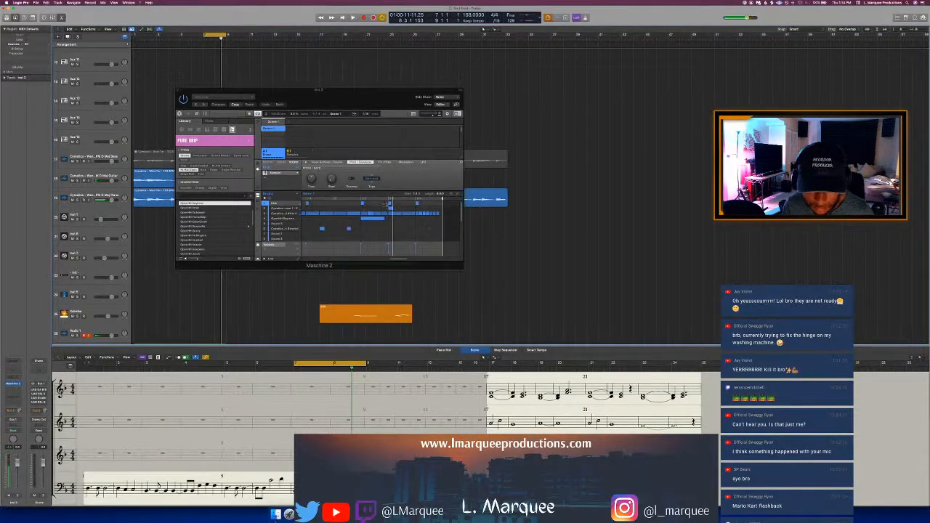
click(388, 205)
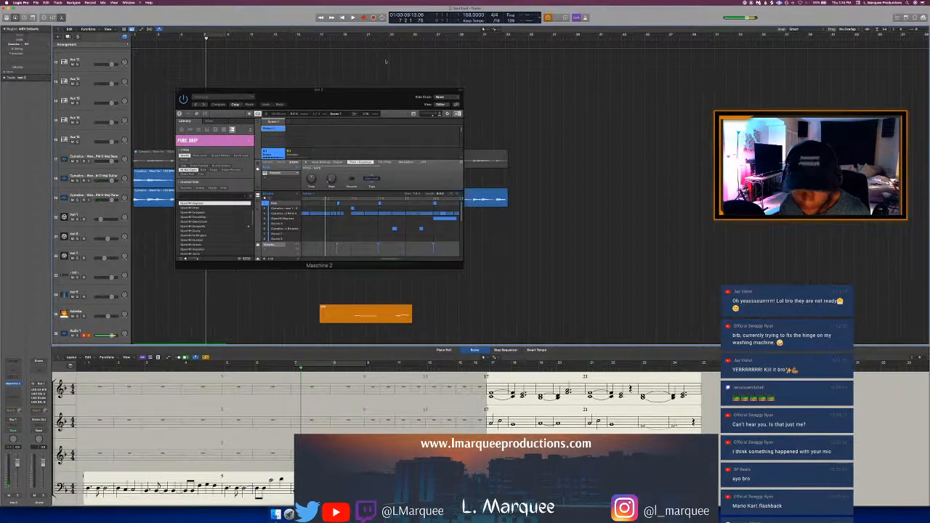
Step: Play the beat through, close the score editor, and move the Maschine 2 window aside to reveal the drum tracks
key(space)
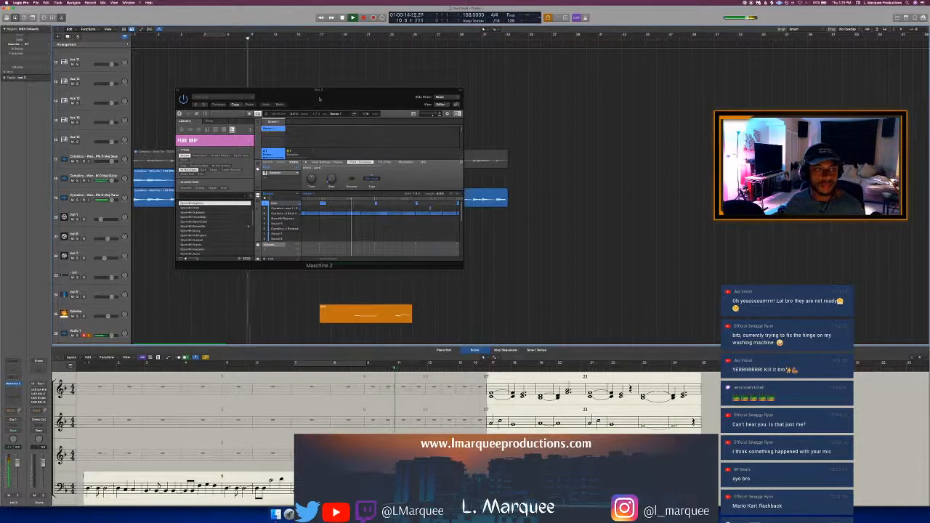
key(space)
key(e)
drag(319, 99, 427, 96)
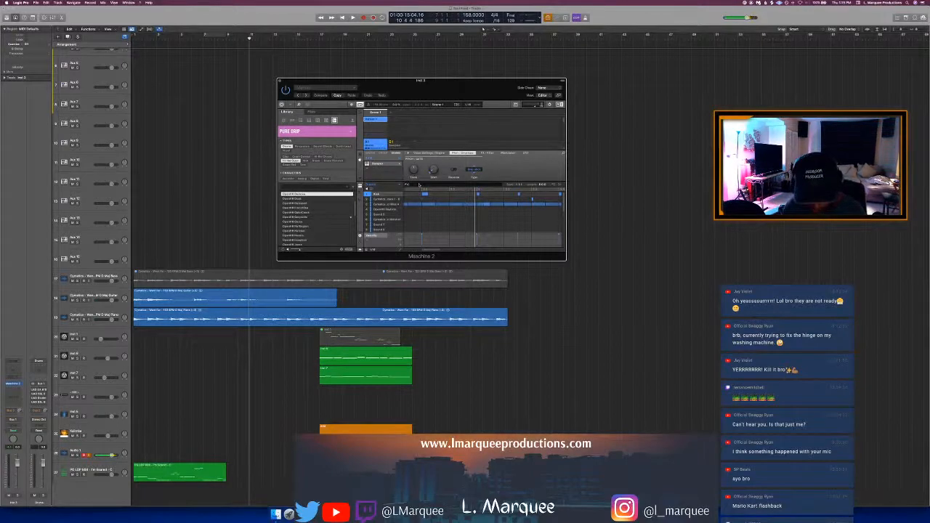
scroll(320, 290, up, 5)
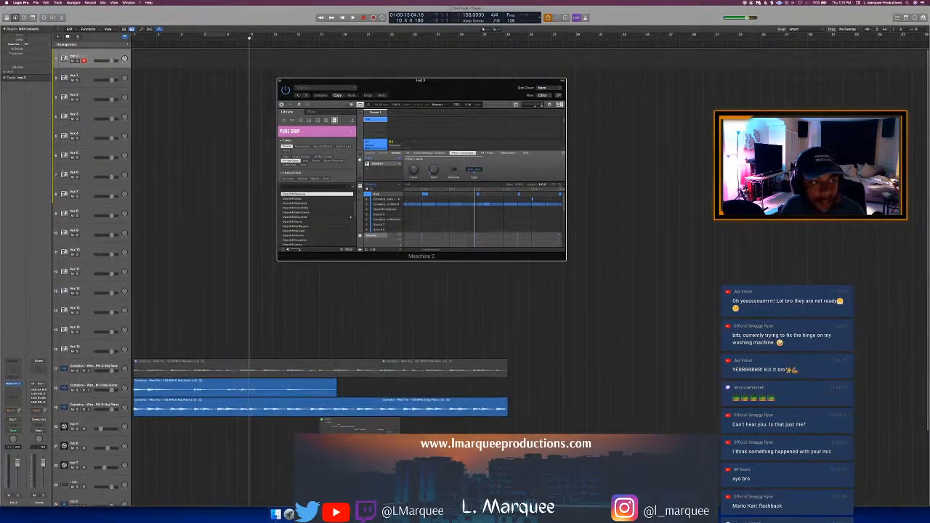
Step: Export the Maschine pattern as MIDI onto the instrument and aux tracks at bar 1, colour the regions orange, and close Maschine
drag(219, 143, 133, 64)
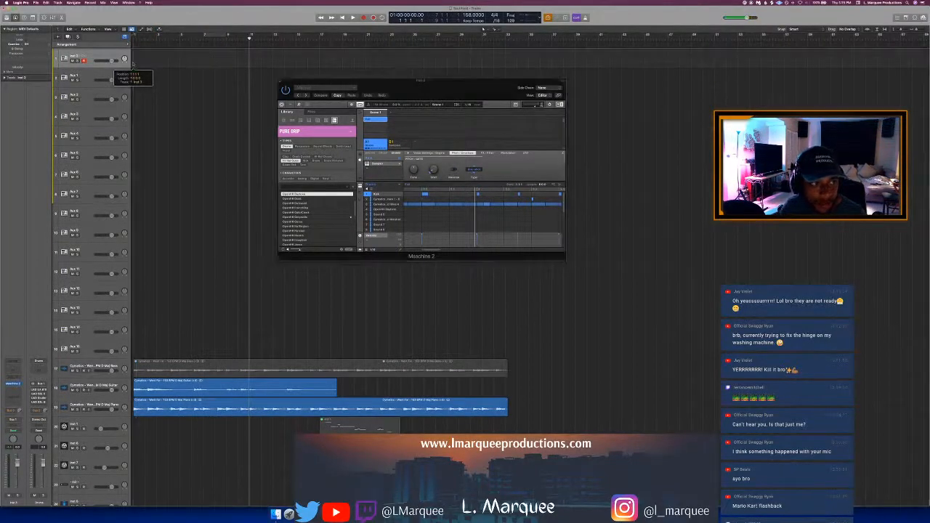
key(alt+c)
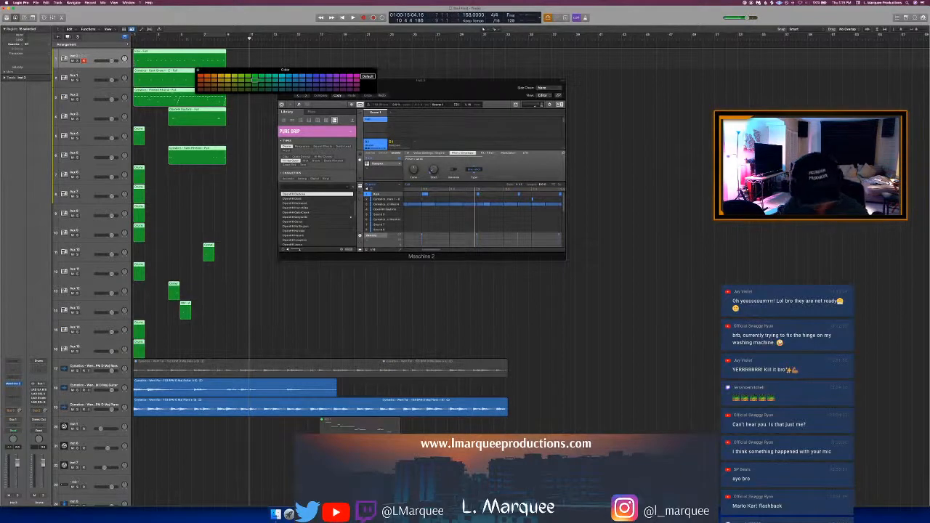
click(202, 76)
key(alt+c)
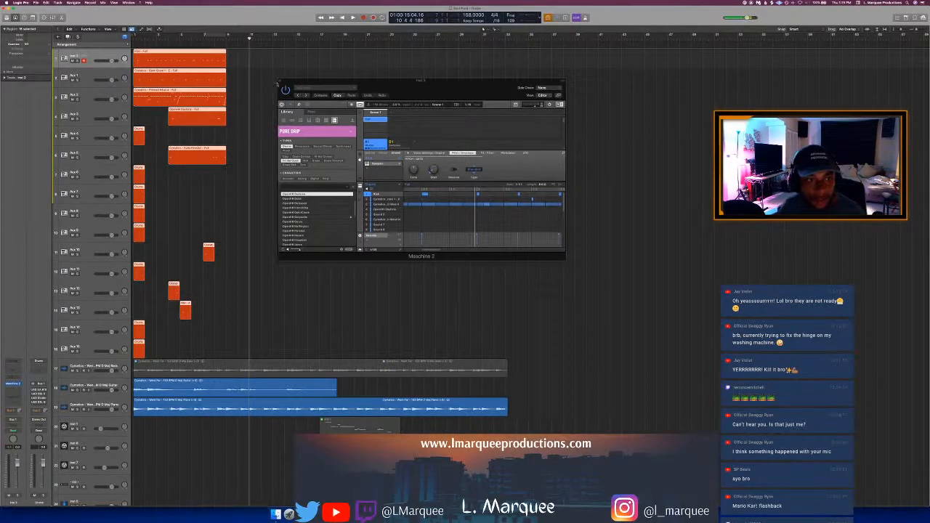
click(281, 81)
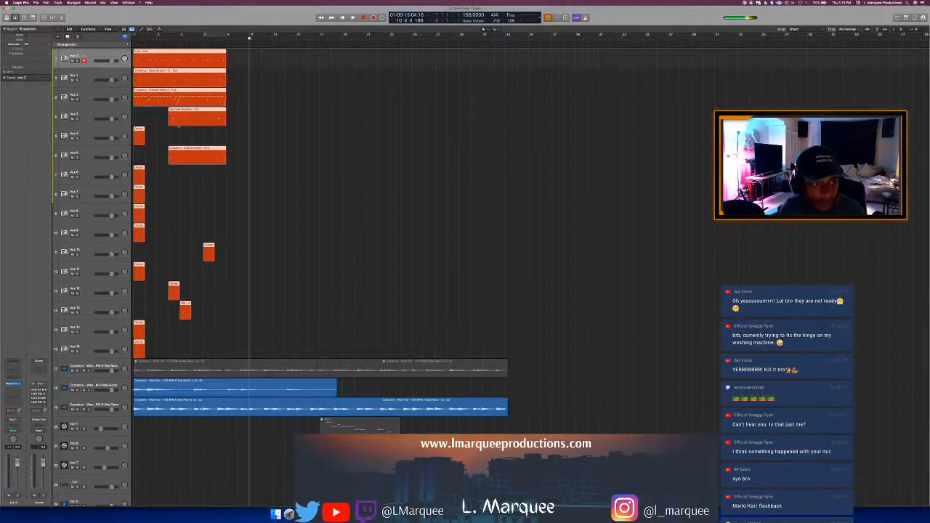
Step: Extend the open hi-hat region back to bar 1 and delete the short Drums regions at the start of the arrangement
click(161, 119)
drag(167, 122, 132, 123)
click(138, 135)
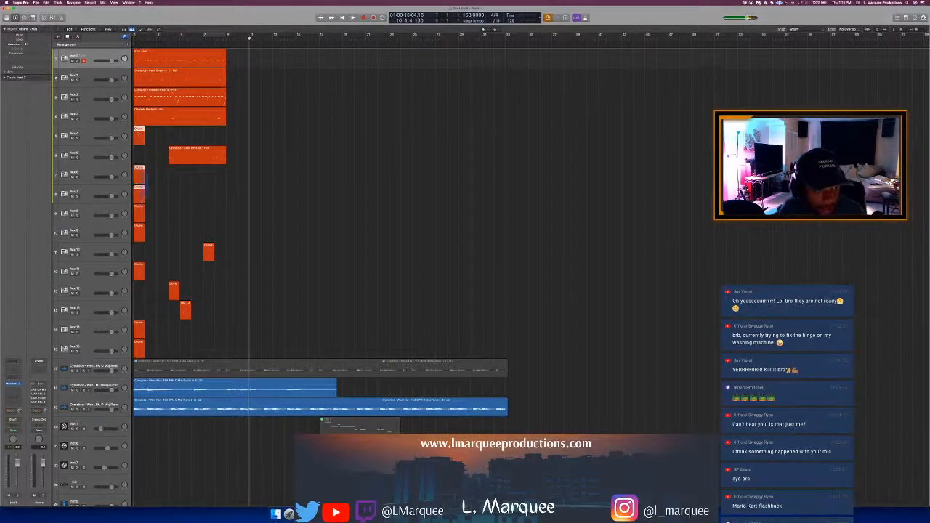
mouse_move(138, 347)
mouse_down()
mouse_move(138, 361)
mouse_move(138, 349)
mouse_up()
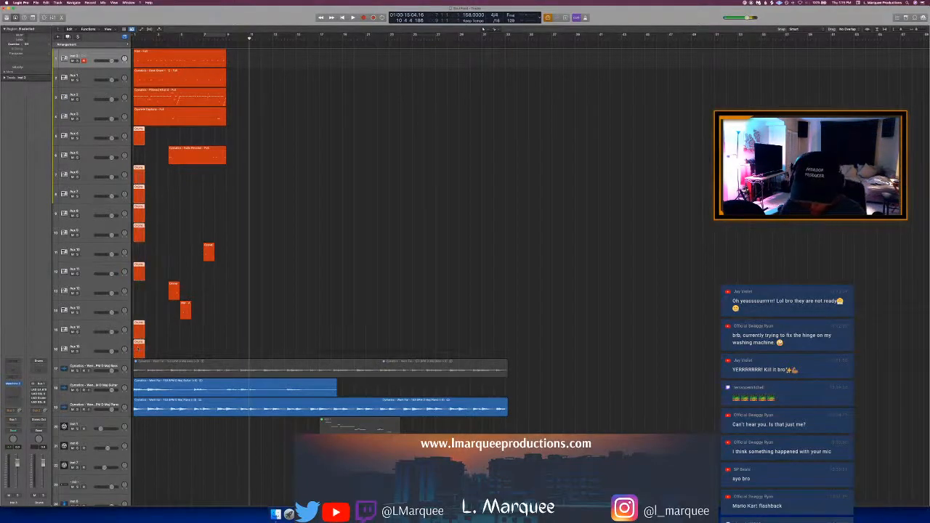
key(Delete)
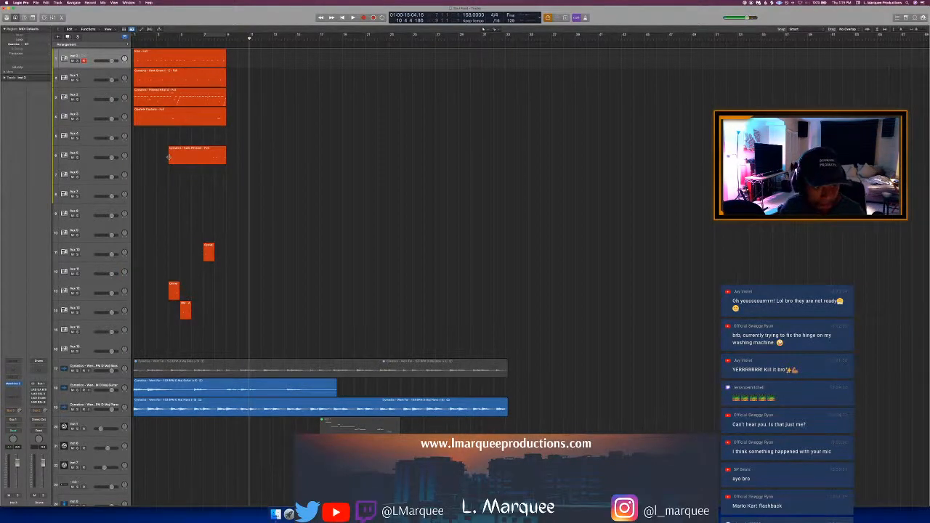
Step: Undo the region edits and recolouring, then remove all the exported drum MIDI regions
key(super+z)
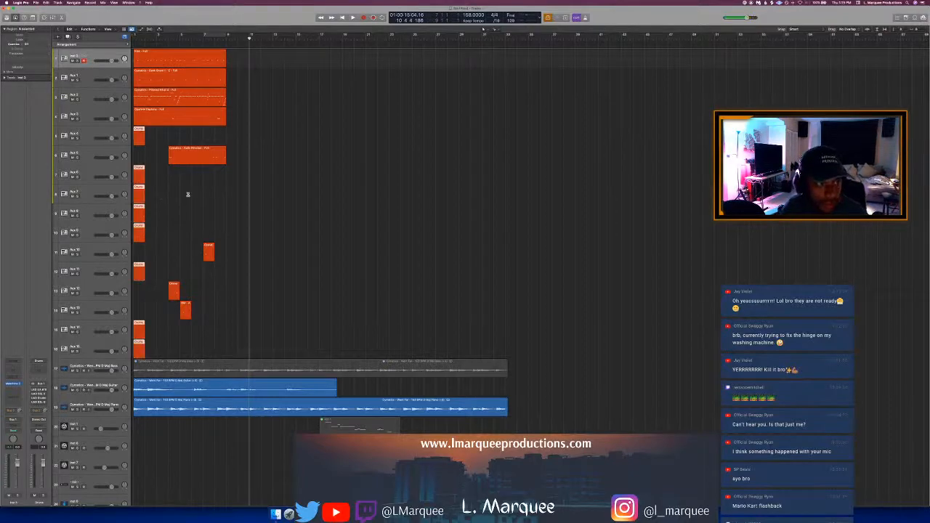
key(super+z)
key(super+z)
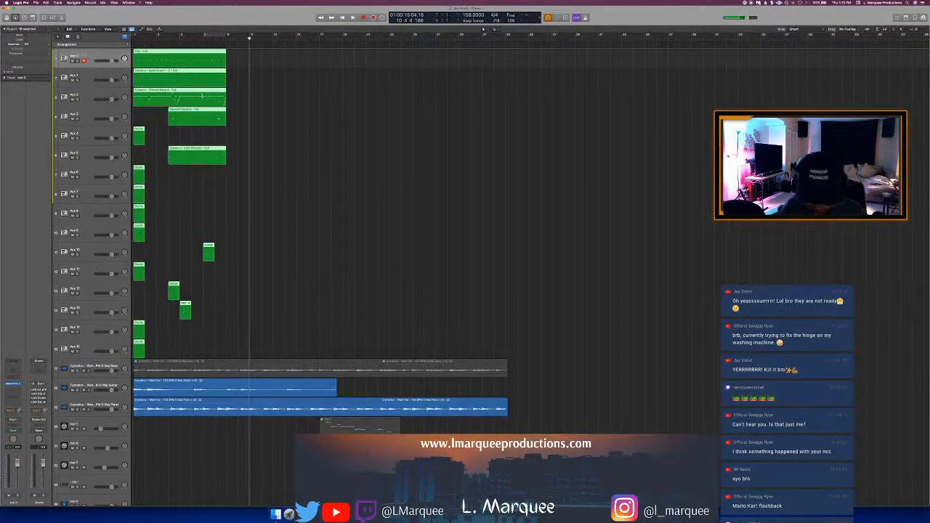
key(Delete)
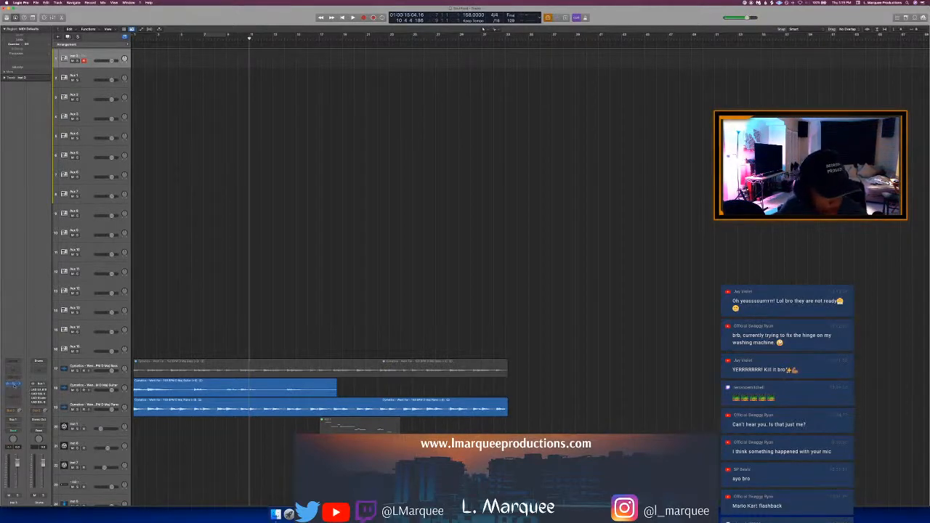
Step: Reopen Maschine 2 and check the selected sound's notes in the keyboard view
click(14, 384)
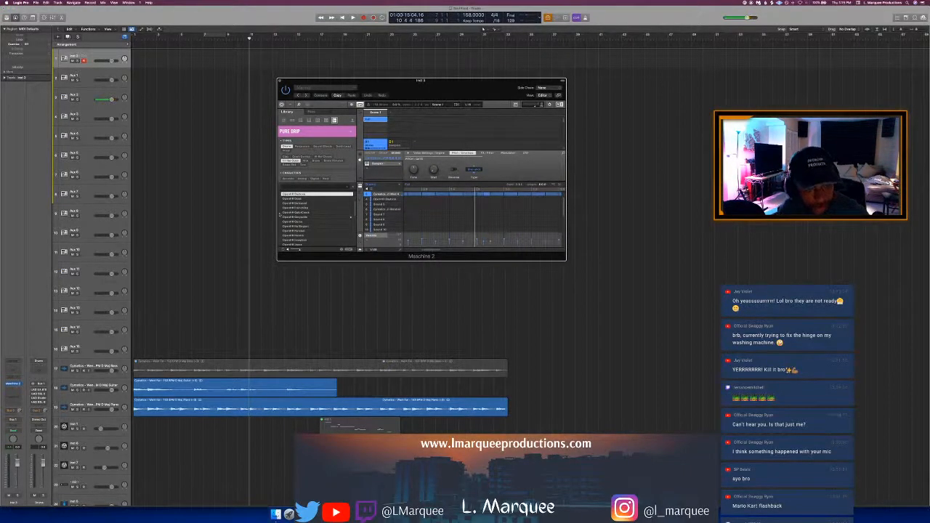
click(359, 192)
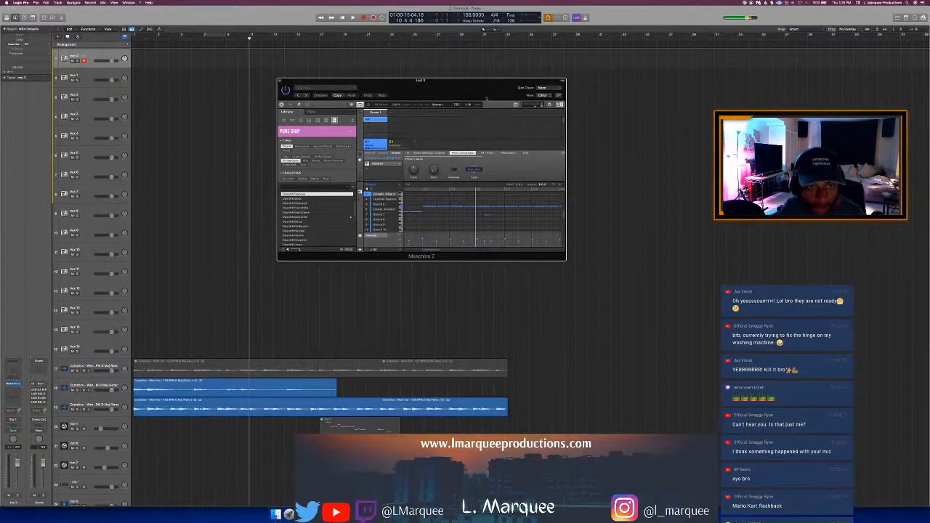
drag(486, 98, 496, 105)
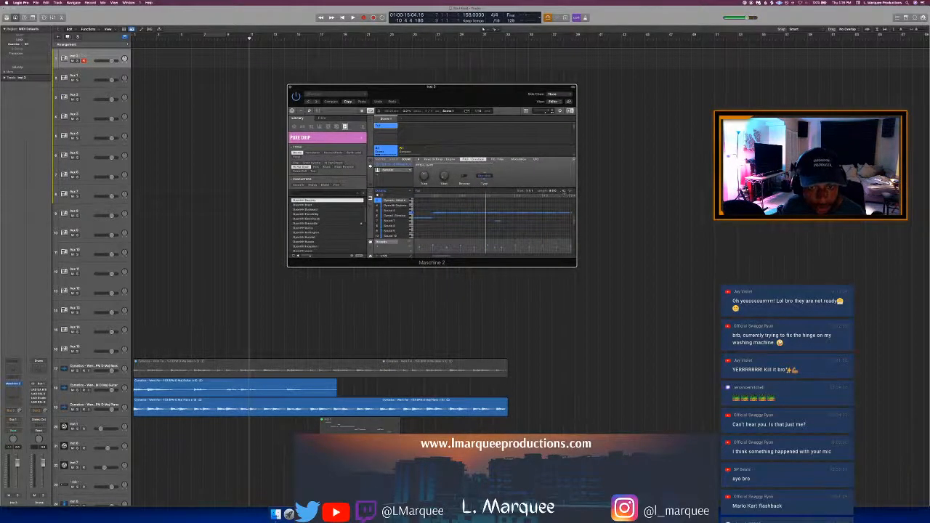
click(232, 193)
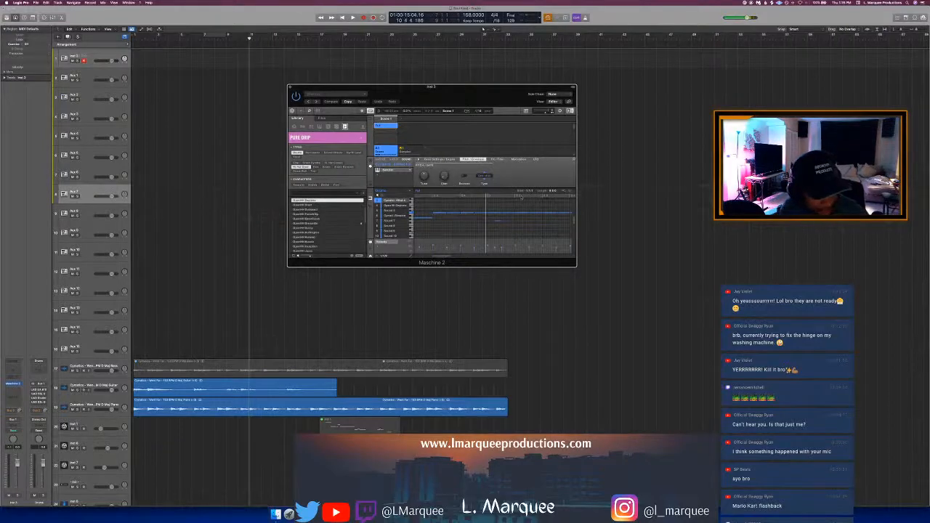
Step: Place the Maschine pattern's MIDI on the drum tracks from bar 1 and colour all the new regions orange
drag(441, 157, 135, 64)
key(alt+c)
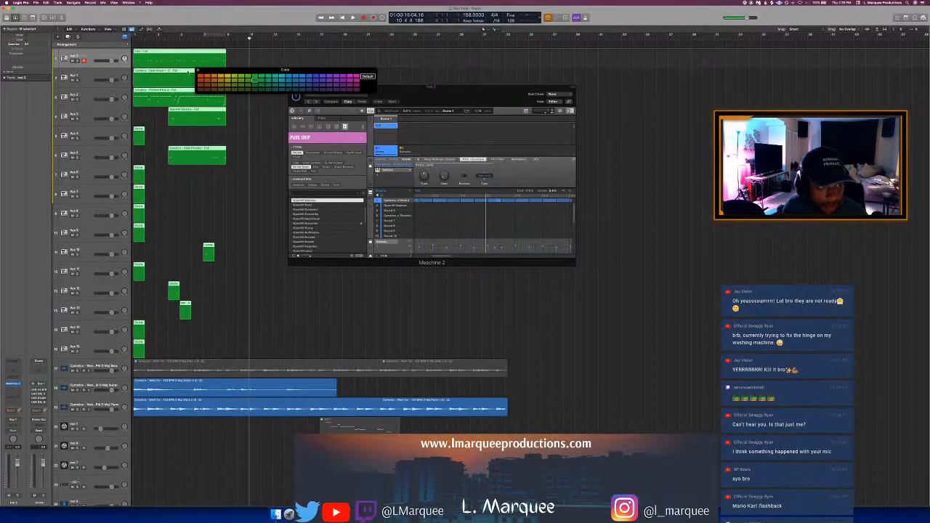
click(200, 77)
key(alt+c)
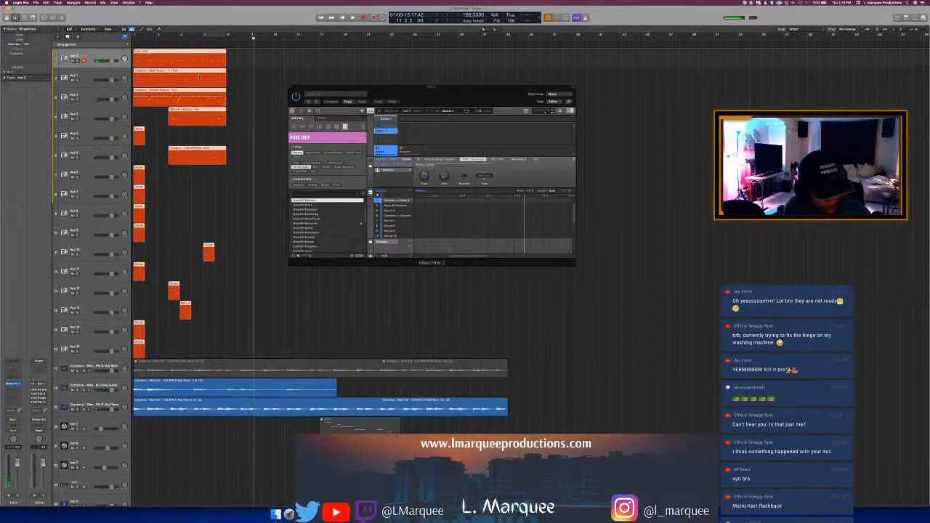
Step: Extend the open hi-hat region on Aux 3 back to bar 1 and delete the short Drums regions on the other tracks
key(space)
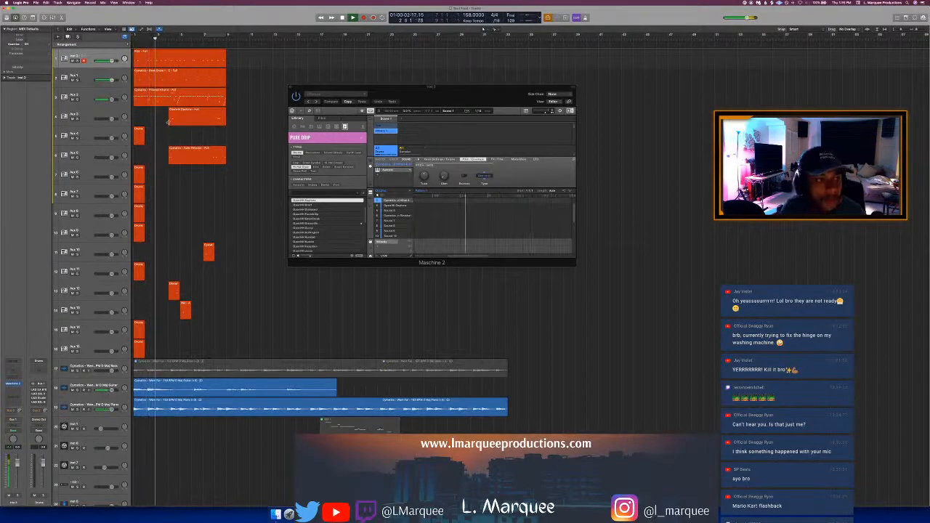
drag(170, 124, 141, 142)
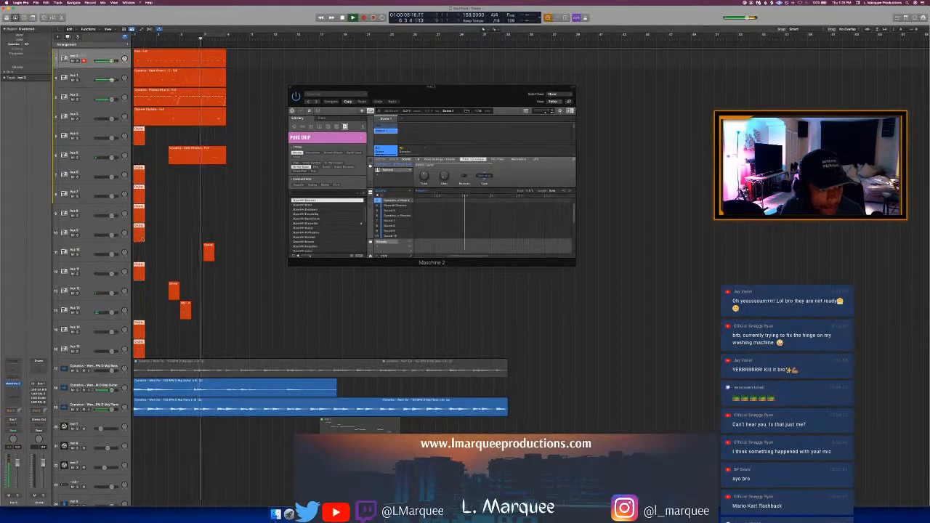
key(Delete)
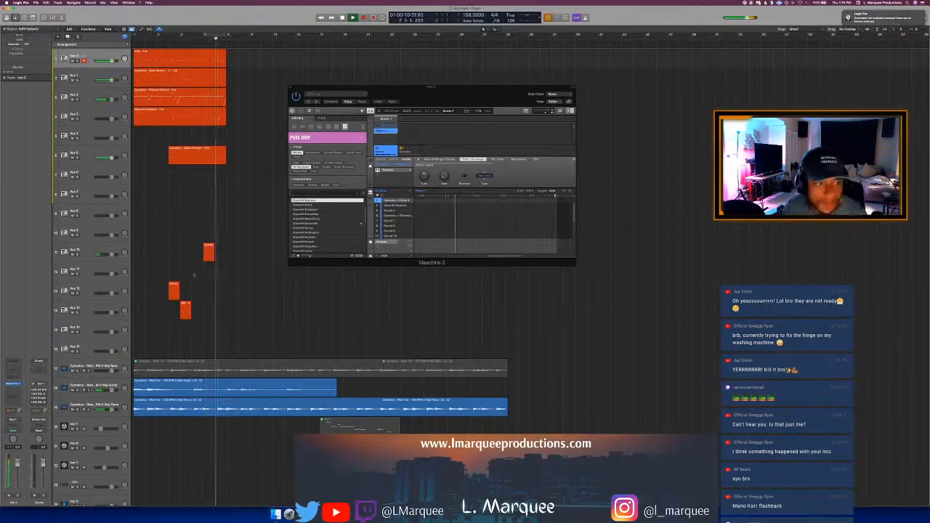
click(191, 131)
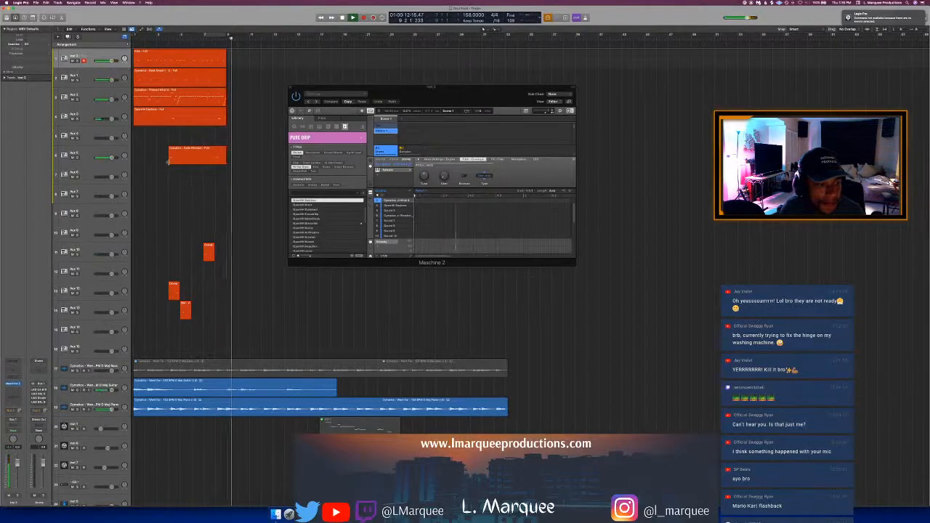
Step: Extend the regions on Aux 5, Aux 10, Aux 12 and Aux 13 back so they all start at bar 1
drag(169, 154, 120, 167)
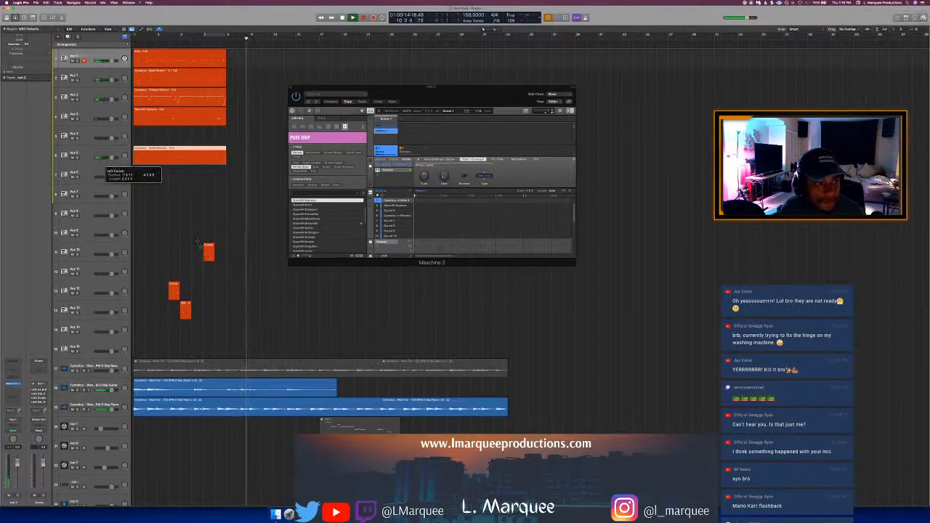
click(206, 251)
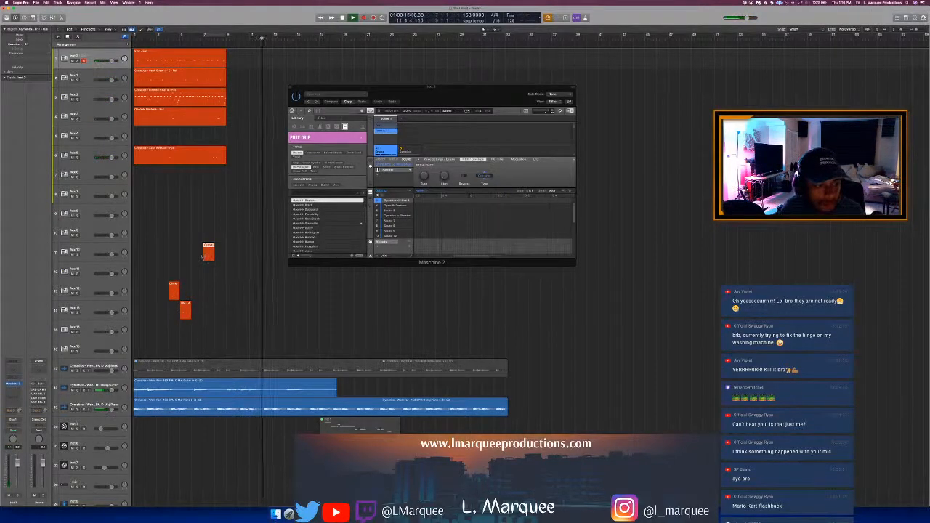
drag(204, 251, 134, 253)
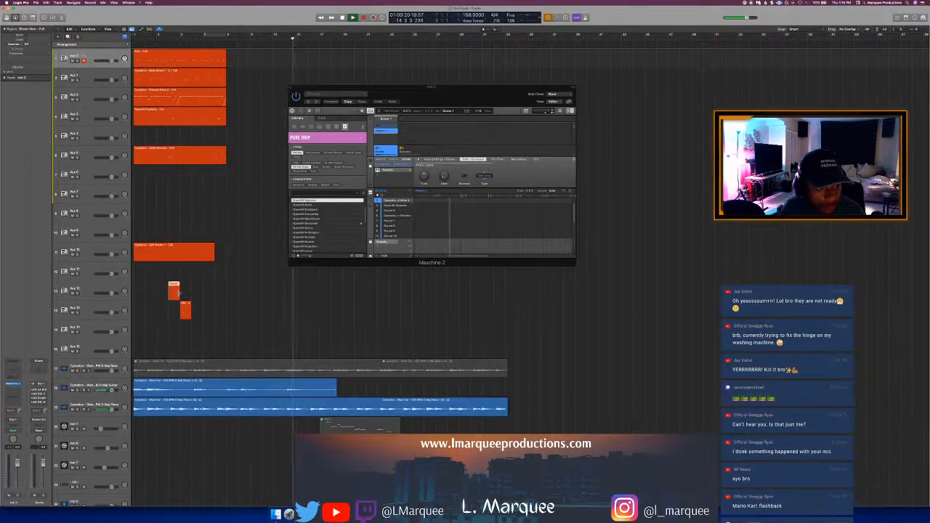
drag(178, 294, 102, 299)
click(186, 311)
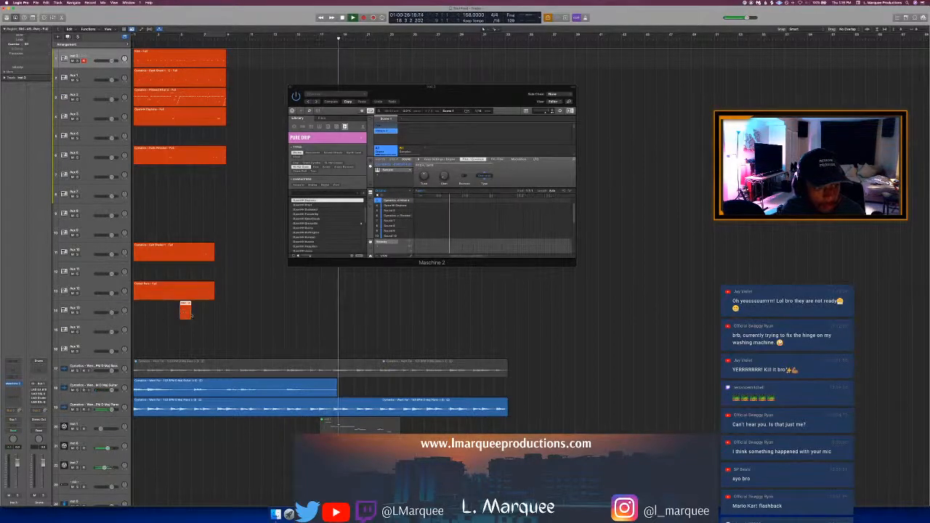
drag(190, 314, 104, 320)
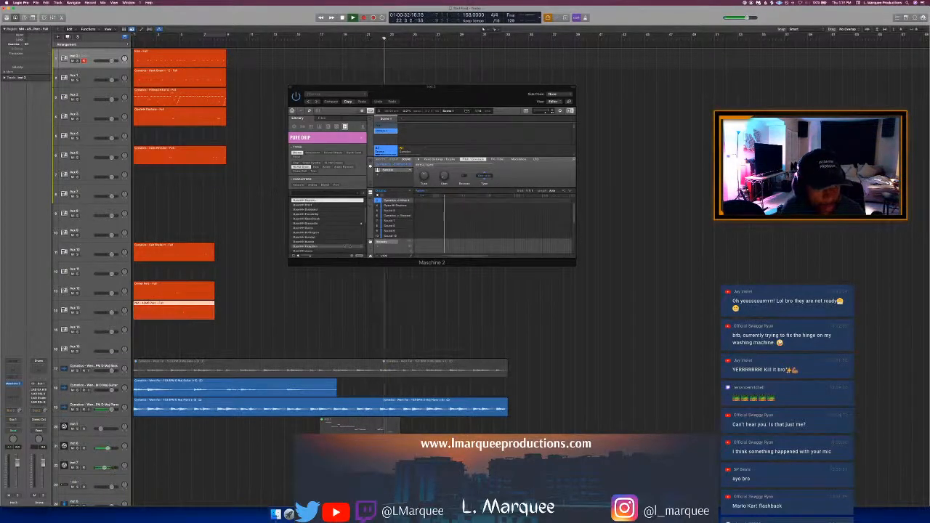
Step: Close the Maschine 2 window and play the arrangement from the start with bars 1 to 9 cycling
click(290, 87)
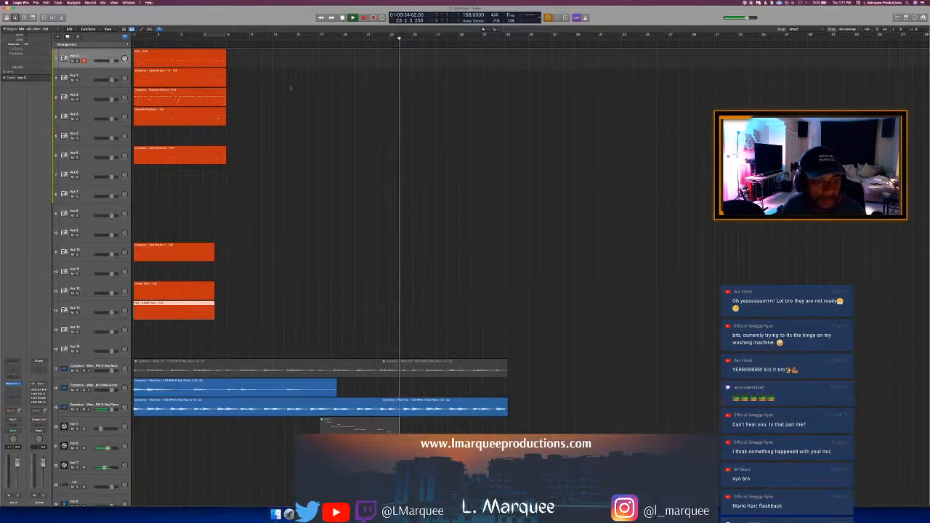
scroll(216, 230, down, 3)
scroll(215, 230, down, 2)
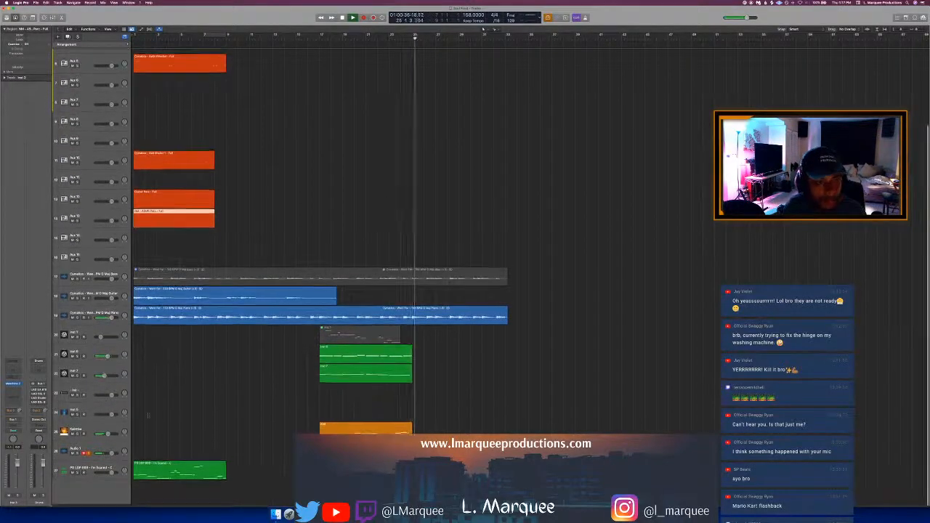
key(space)
key(Return)
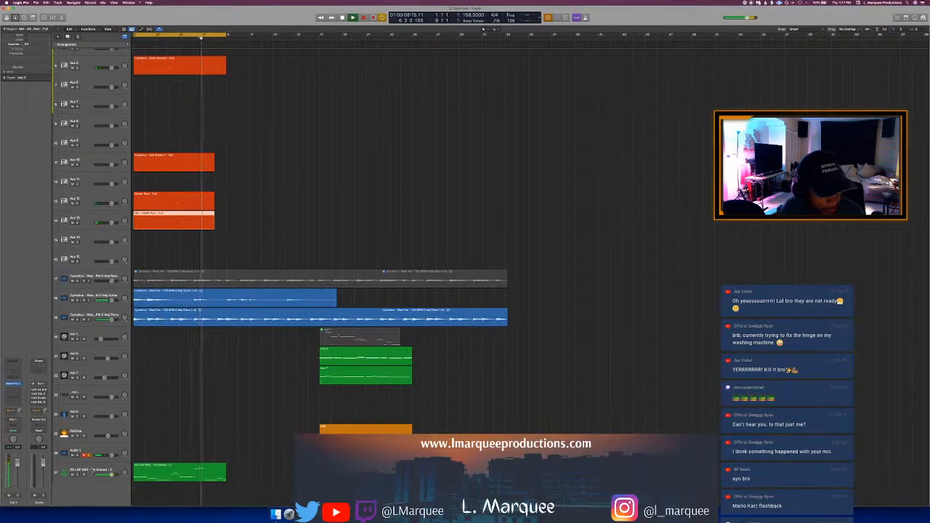
Step: Move the PO LOP 808 track to the top of the track list and colour its region orange-yellow
drag(103, 470, 179, 1)
drag(180, 1, 180, 3)
key(alt+c)
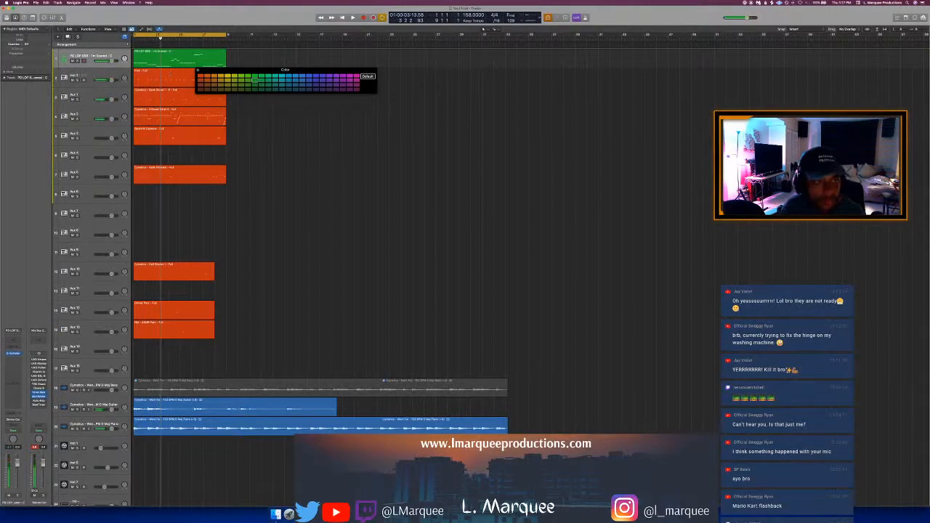
click(213, 76)
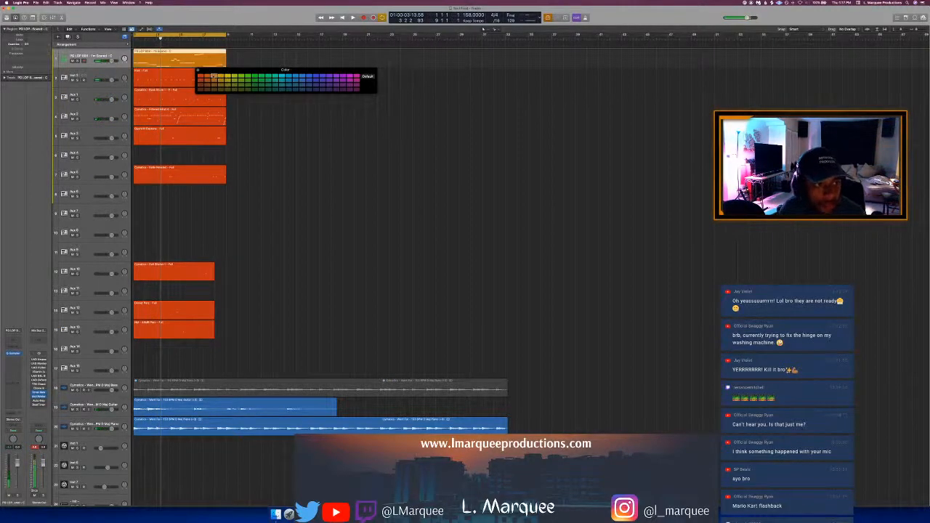
Step: Colour the 808 track's mixer channel orange-yellow to match its region, and close the colour palette
key(x)
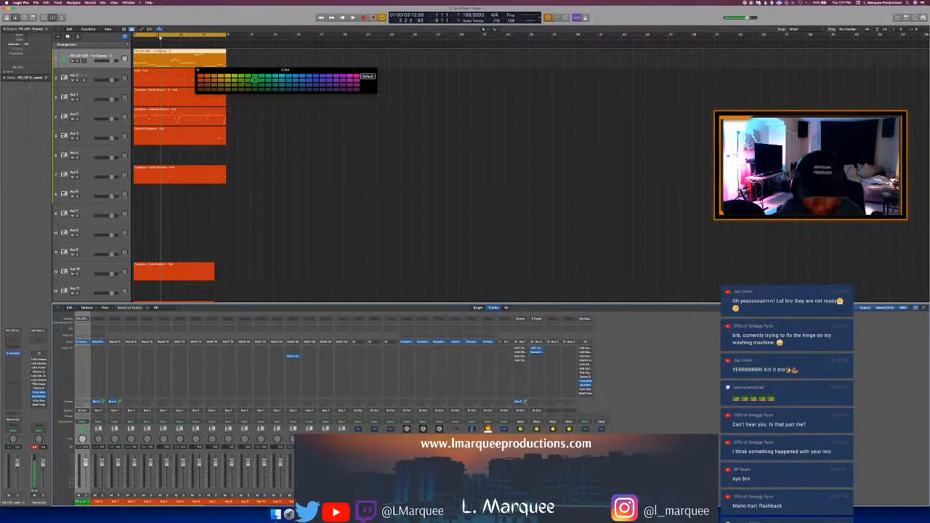
key(x)
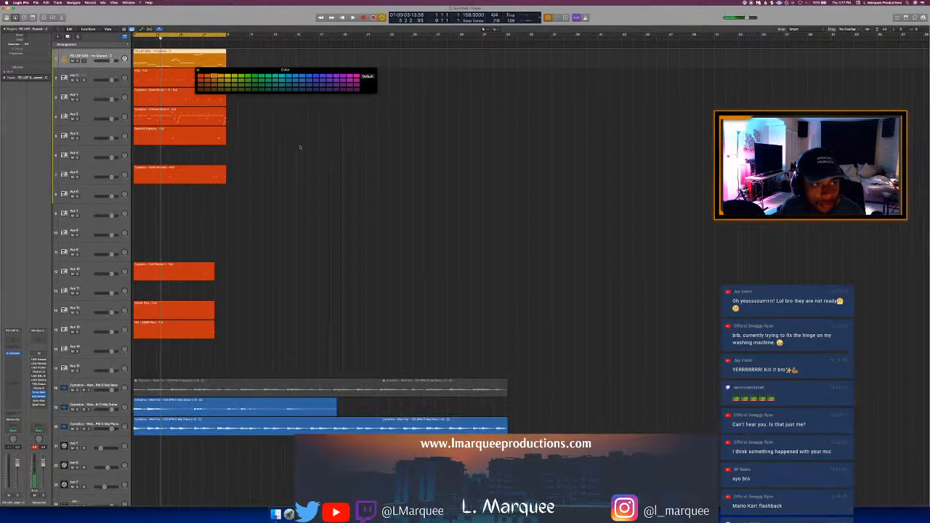
scroll(300, 147, down, 5)
scroll(300, 147, up, 5)
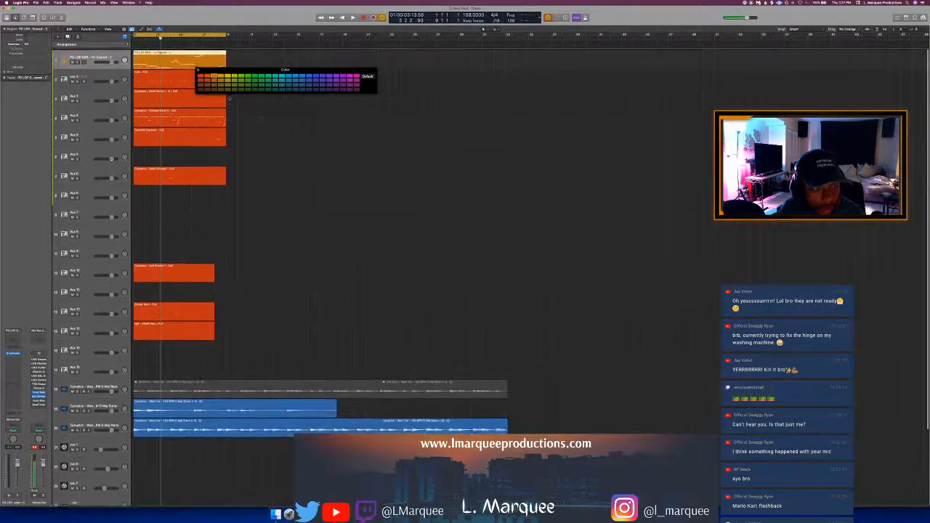
scroll(316, 264, down, 3)
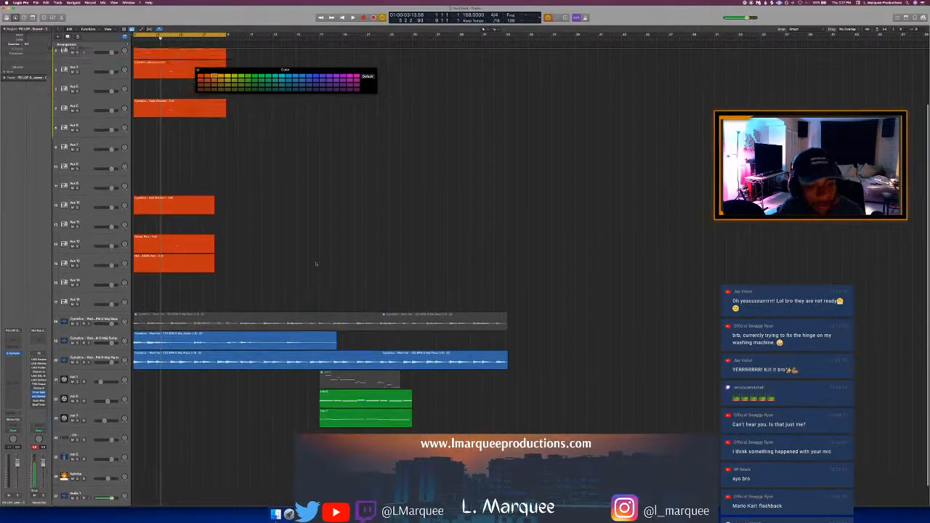
scroll(316, 264, up, 3)
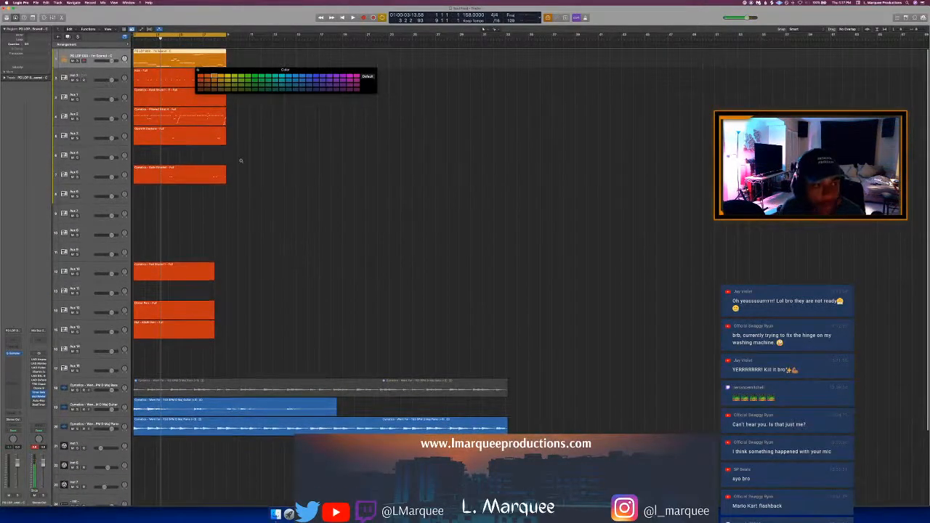
key(alt+c)
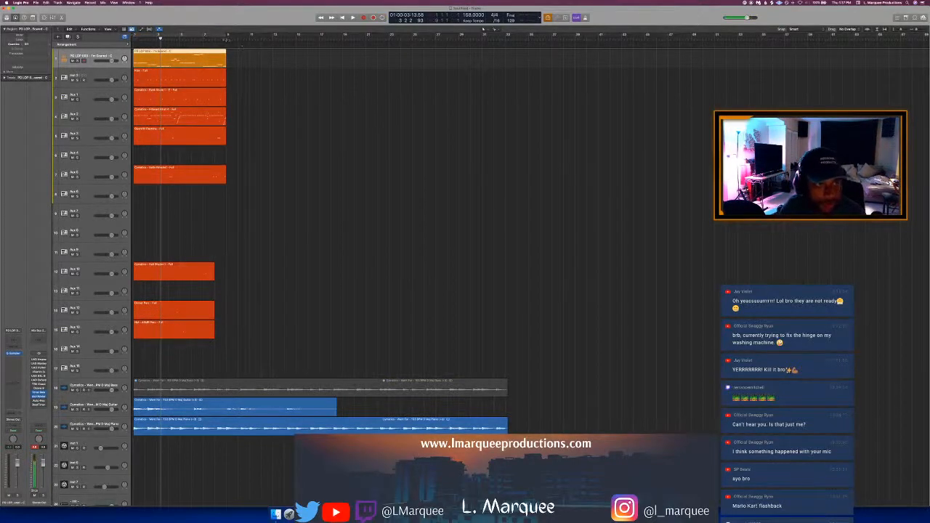
Step: Split the Cymatics bass, guitar and piano audio loops at bars 9, 17 and 25
click(227, 39)
drag(256, 351, 247, 476)
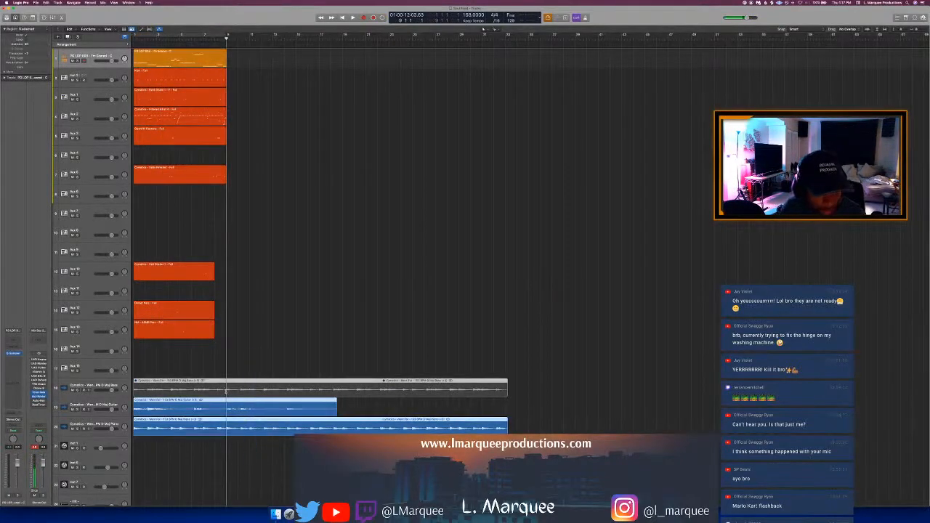
click(227, 392)
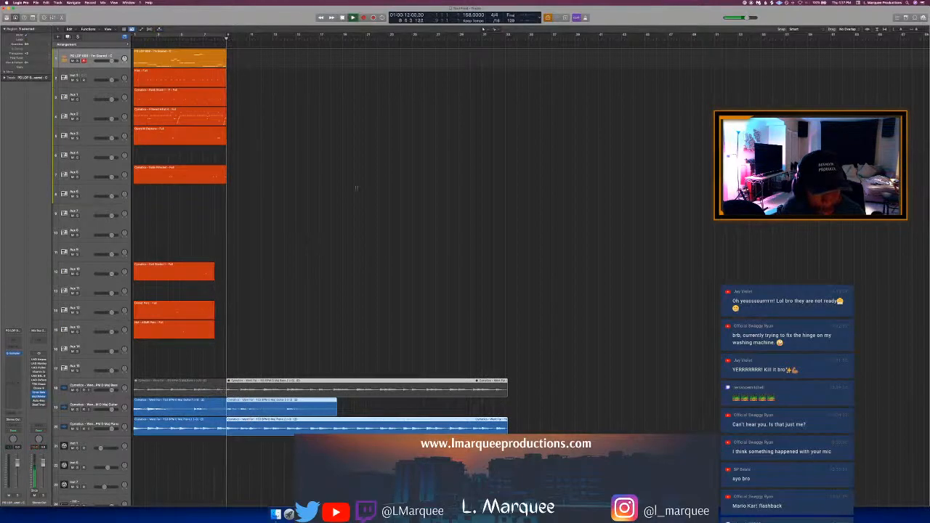
click(331, 37)
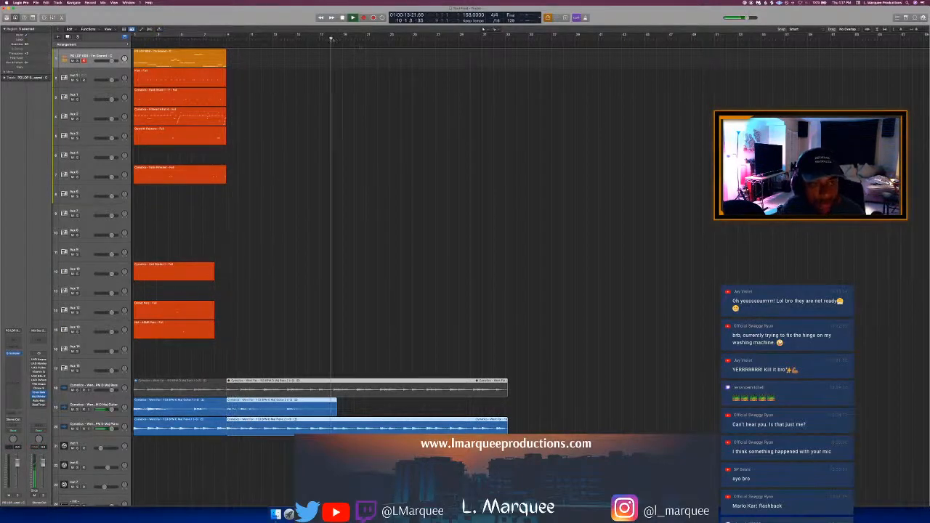
click(319, 38)
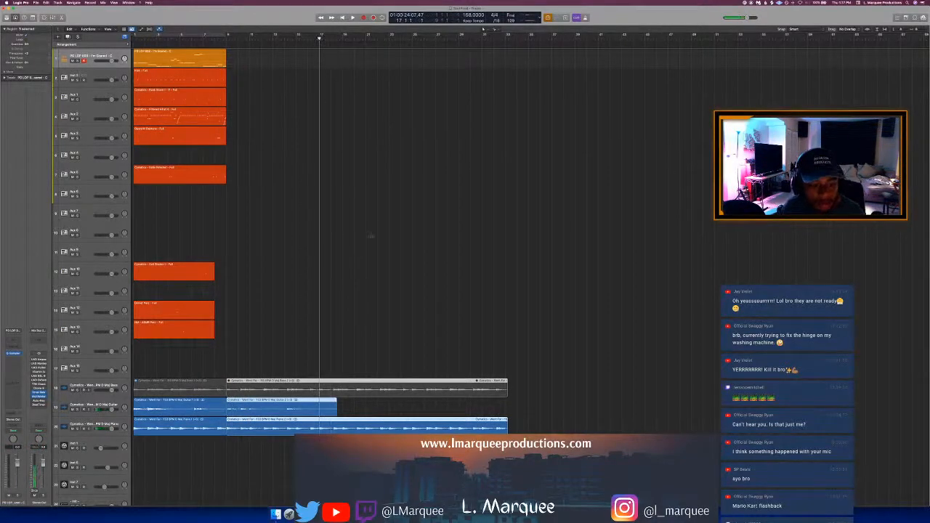
click(319, 404)
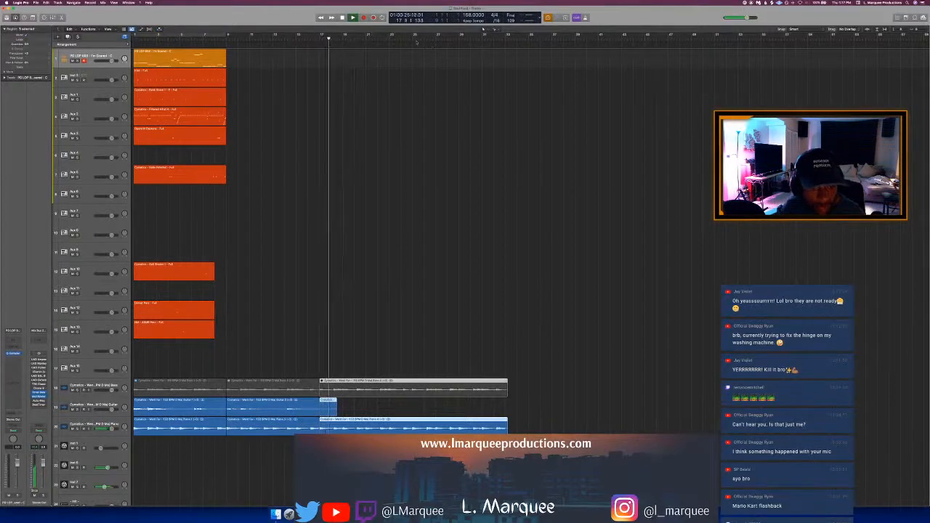
click(411, 38)
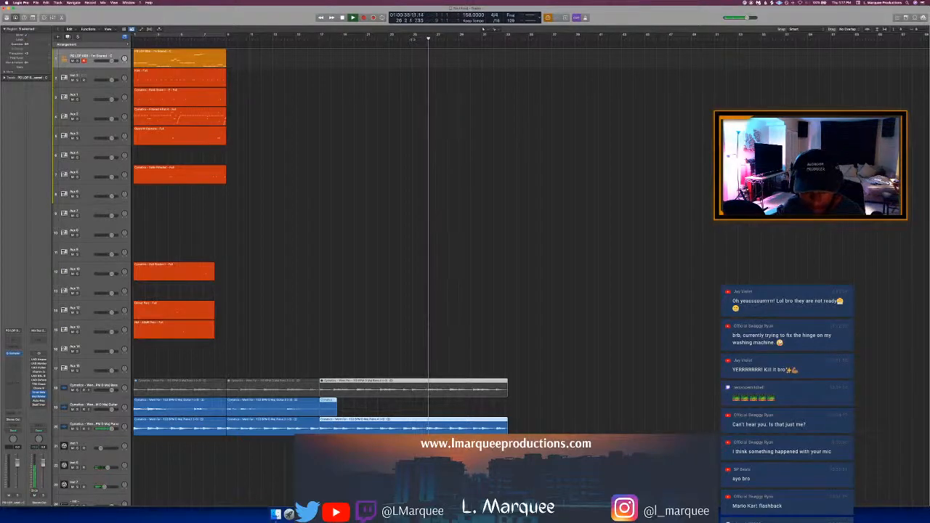
click(413, 39)
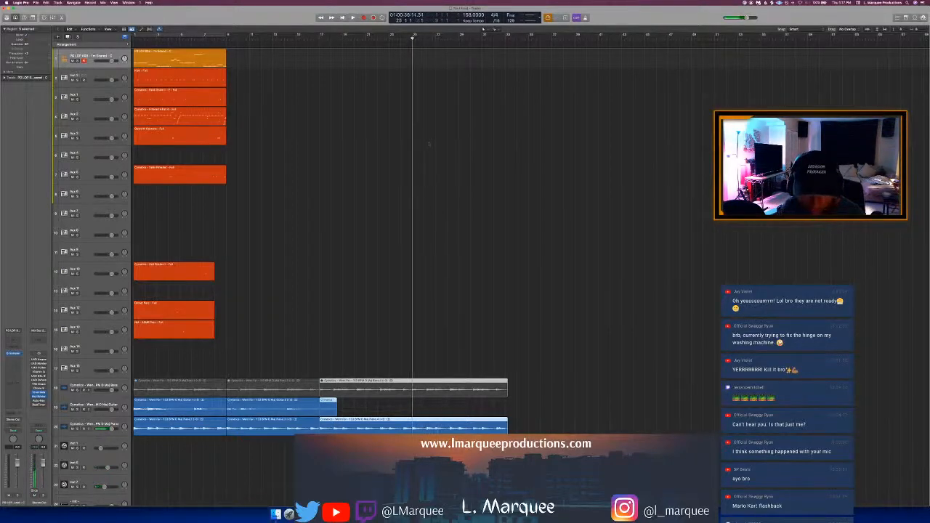
click(413, 392)
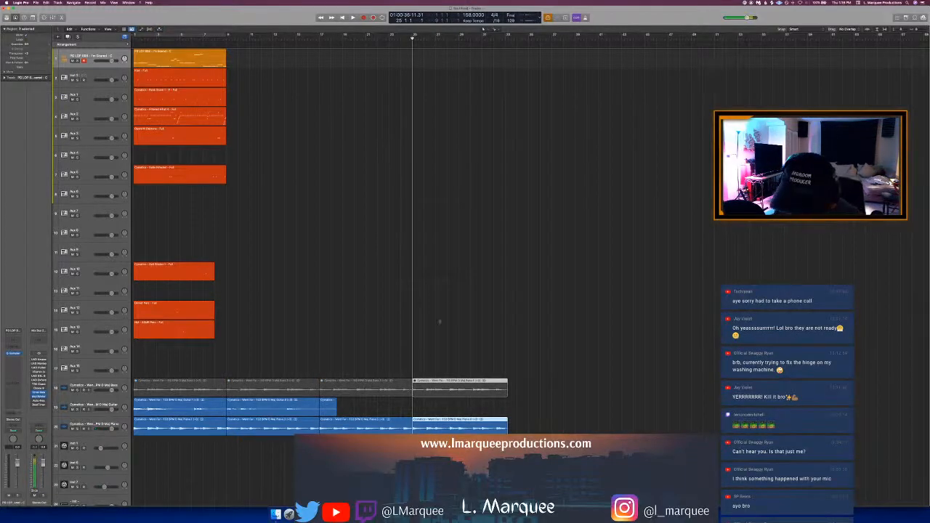
scroll(440, 321, down, 5)
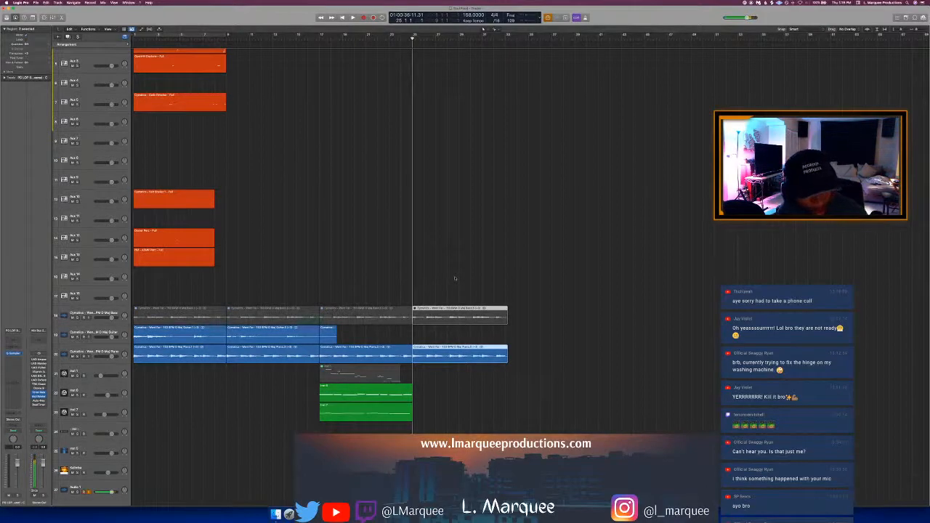
click(455, 278)
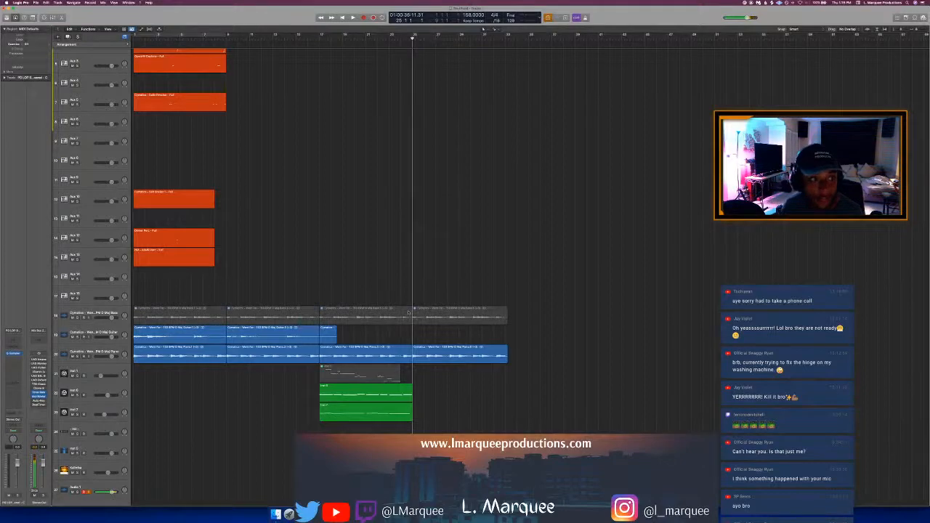
Step: Extend the ends of the three shorter percussion regions on Aux 10, Aux 12 and Aux 13 to about bar 9
scroll(333, 285, up, 5)
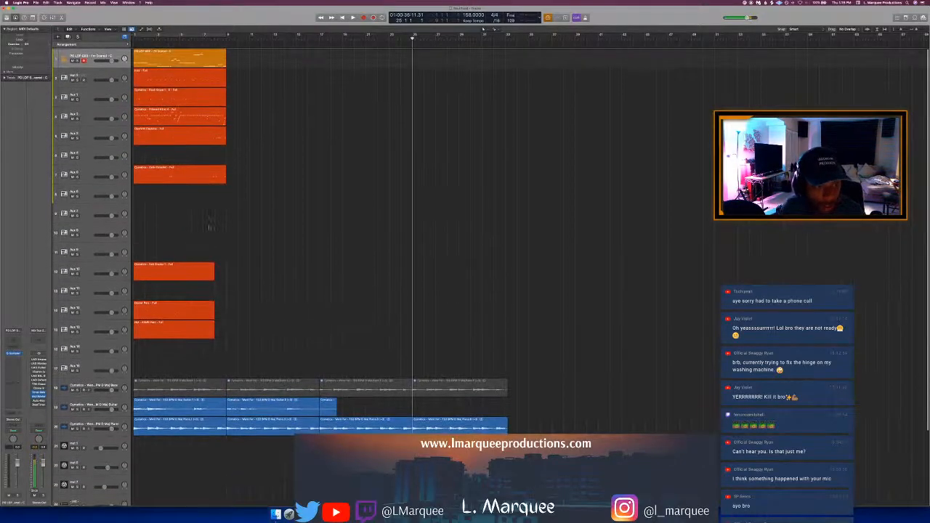
drag(209, 231, 207, 341)
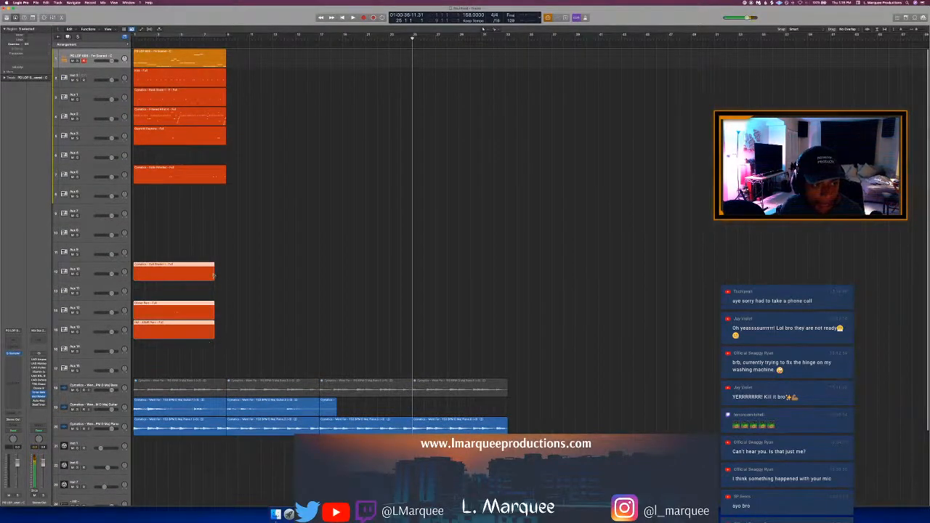
drag(213, 273, 229, 279)
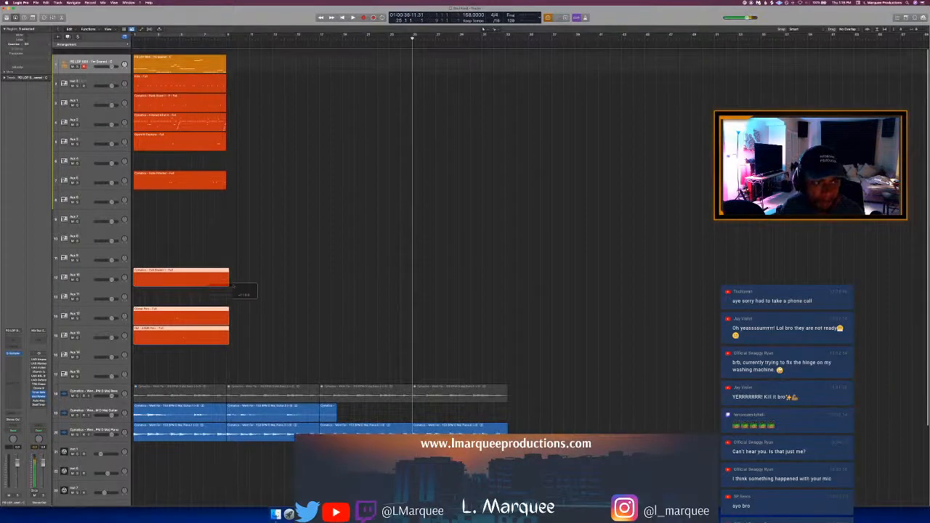
Step: Repeat all the 808 and drum regions three times across the arrangement and return the playhead to bar 1
drag(244, 52, 181, 348)
key(super+r)
key(super+r)
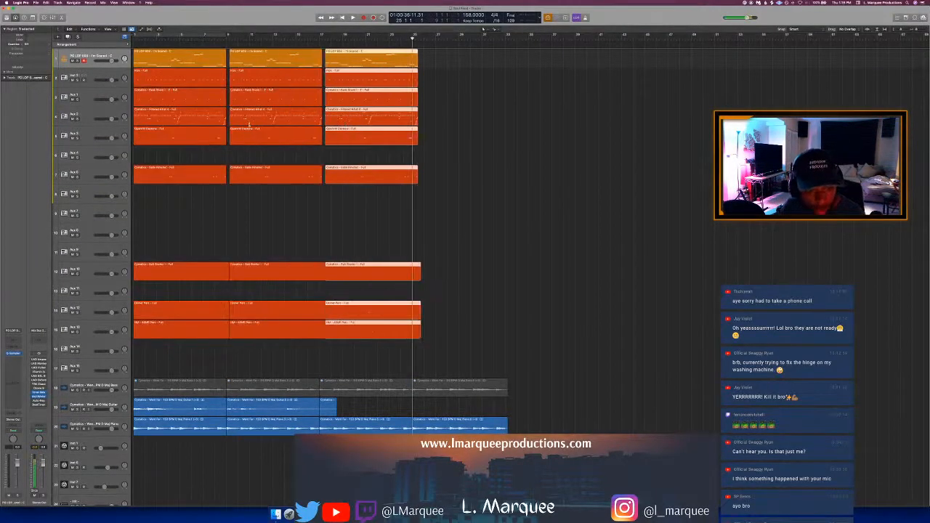
key(super+r)
key(Return)
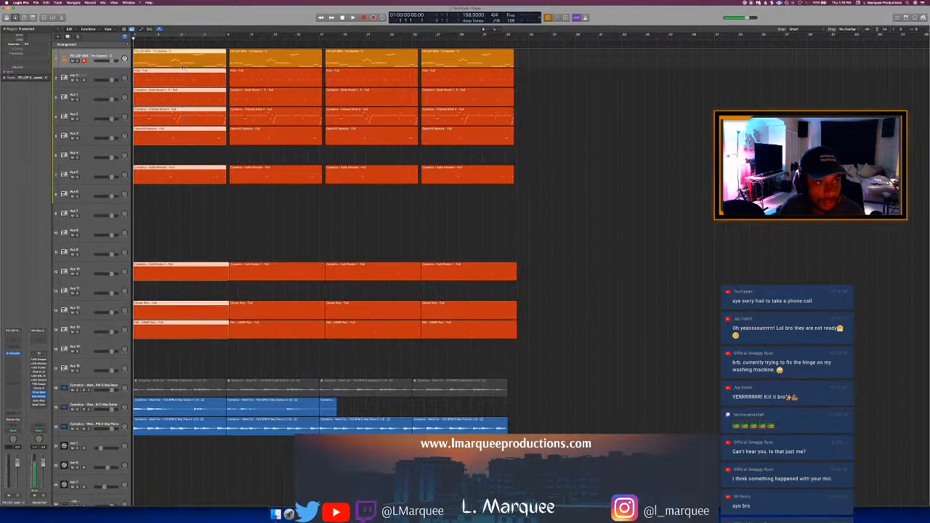
Step: Undo the three repeats of the 808 and drum regions
key(super+z)
key(super+z)
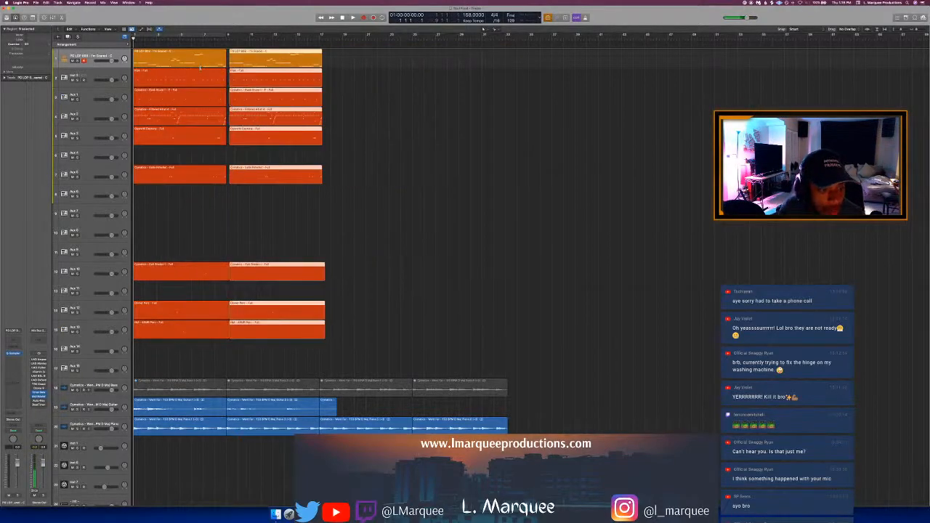
key(super+z)
Step: Trim the ends of the percussion regions on Aux 10, Aux 12 and Aux 13 exactly to bar 9
click(228, 42)
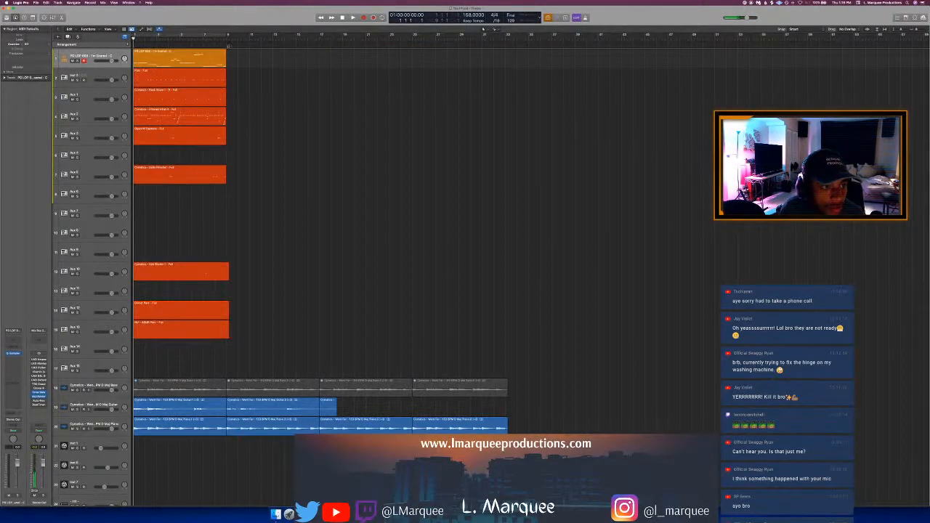
click(227, 40)
drag(231, 60, 194, 350)
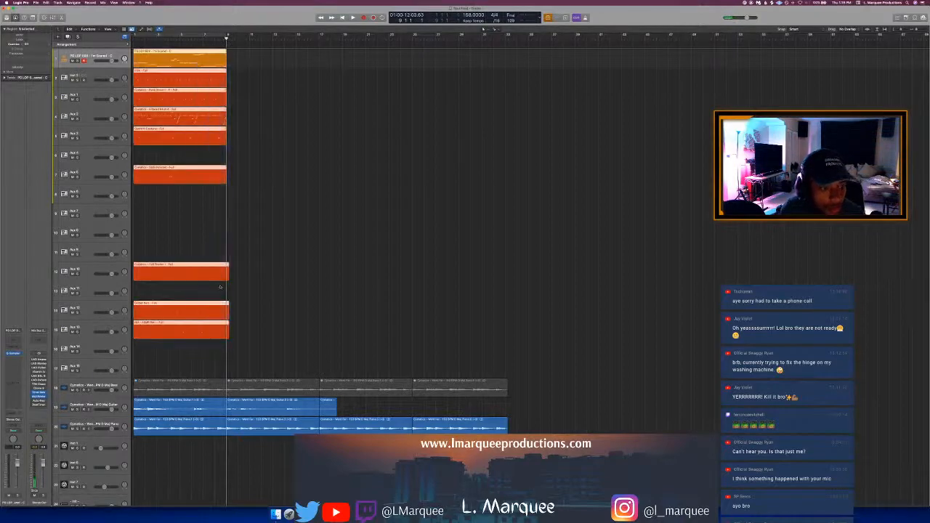
drag(226, 72, 342, 76)
drag(226, 64, 166, 315)
key(Delete)
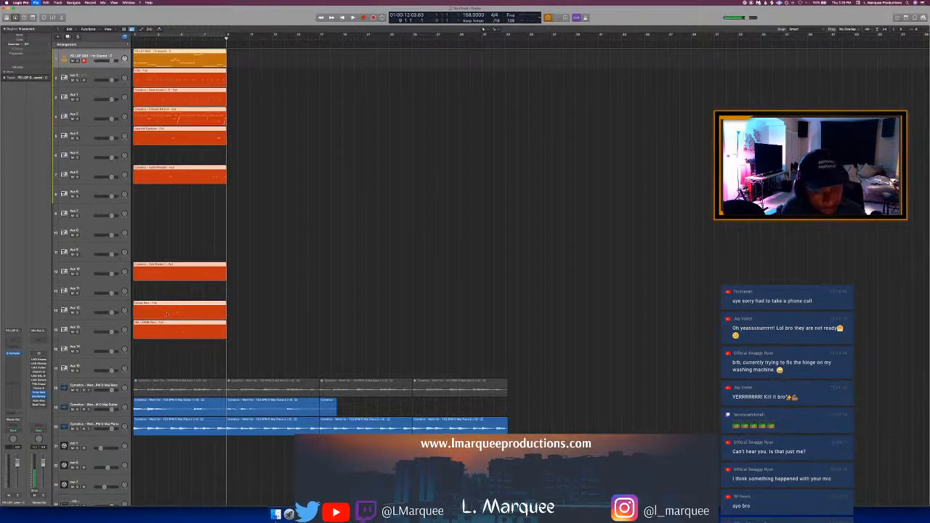
Step: Repeat the eight-bar 808 and drum regions eight times and return the playhead to bar 1
key(super+shift+e)
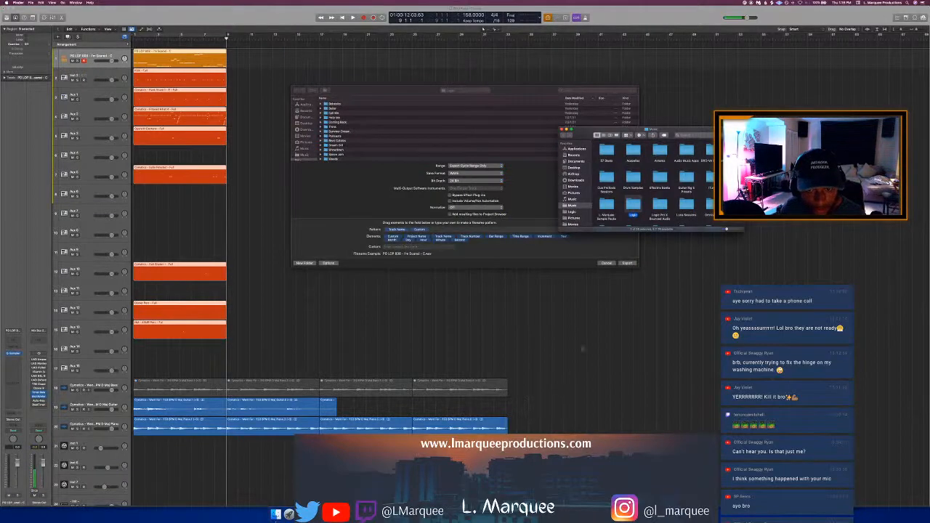
click(578, 260)
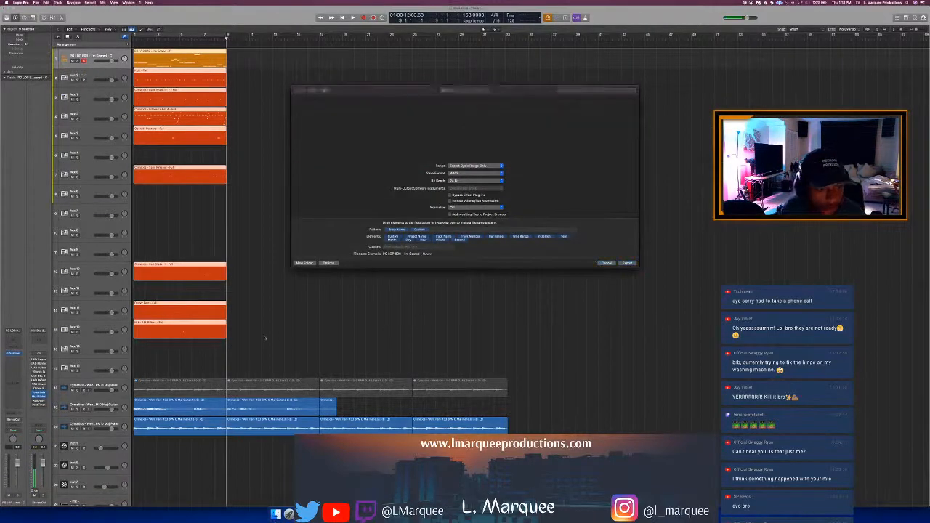
key(super+r)
key(super+r)
key(super+r)
key(super+r)
key(super+r)
key(super+r)
key(super+r)
key(super+r)
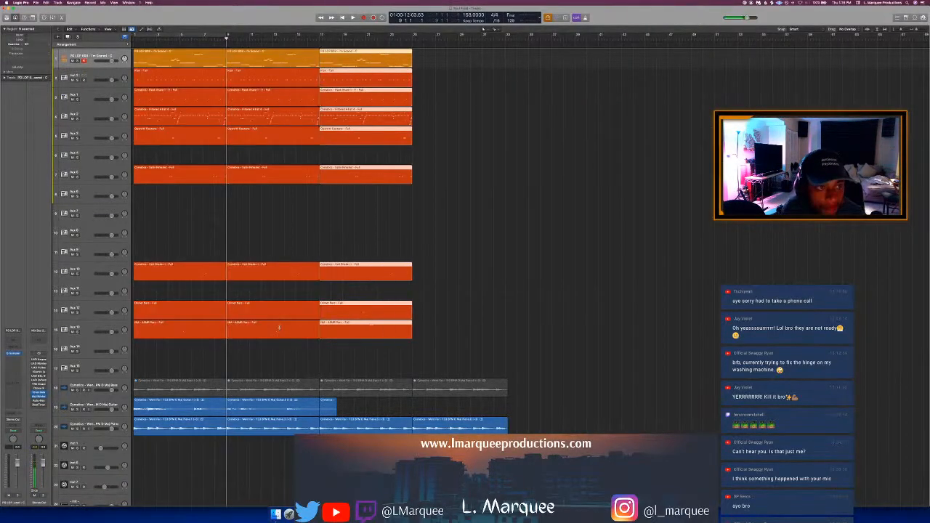
key(Return)
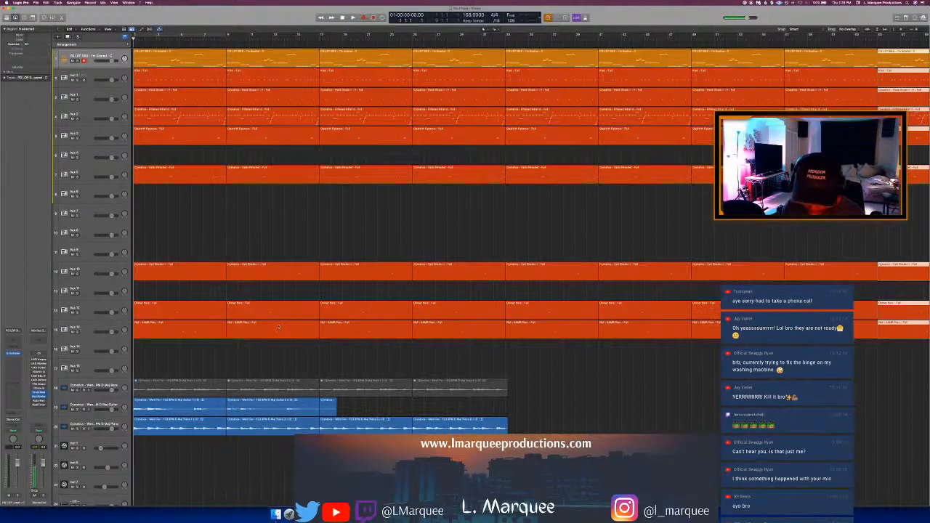
Step: Mute the 808 and drum regions in the first eight bars and start playback from bar 1
drag(169, 329, 169, 51)
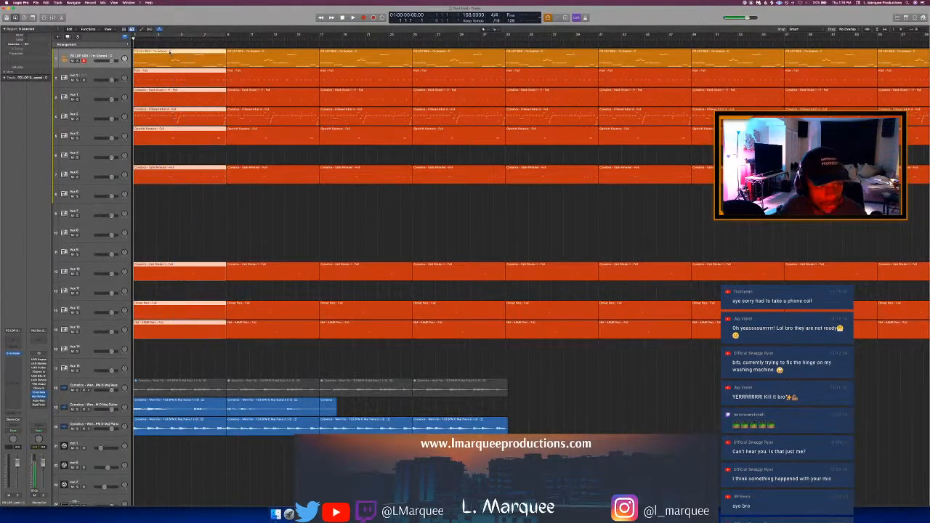
key(ctrl+m)
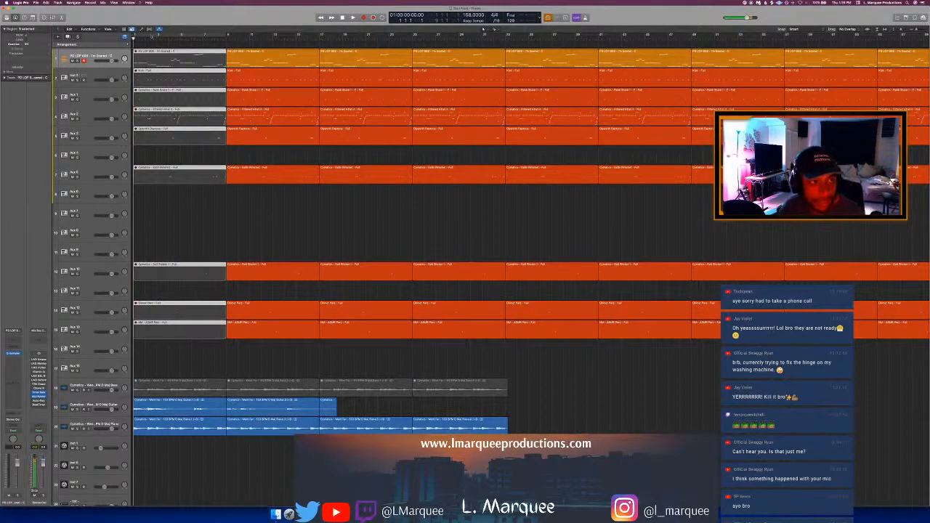
key(space)
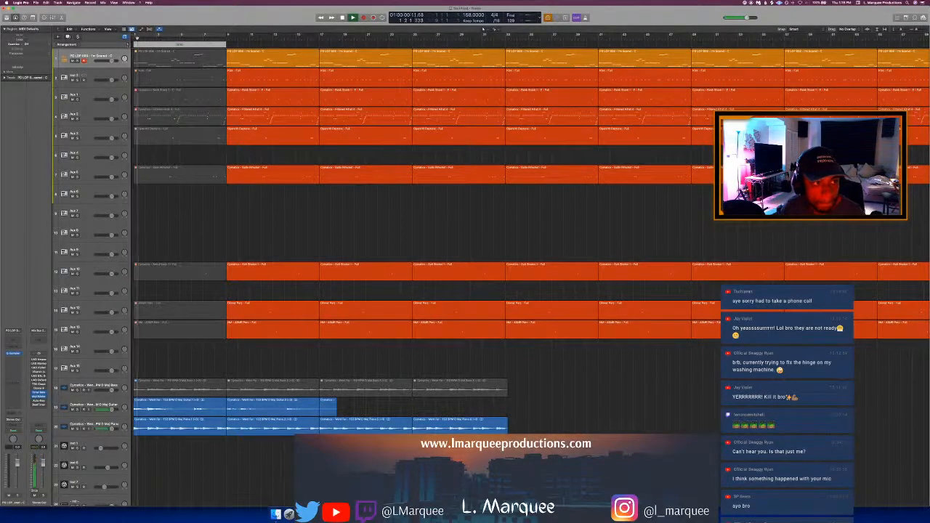
Step: Listen past bar 17, delete the short leftover guitar region there and restart playback from the beginning
scroll(210, 53, down, 3)
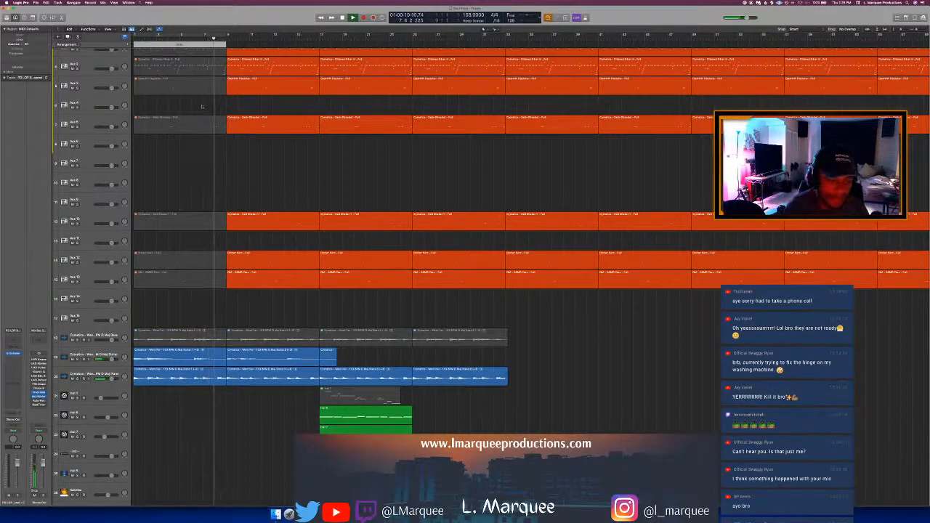
scroll(530, 276, down, 3)
scroll(295, 277, up, 1)
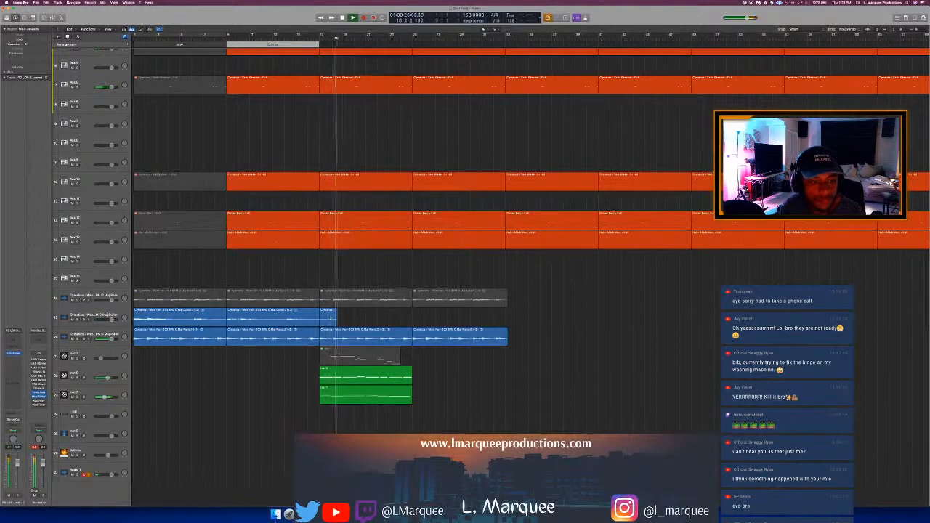
click(329, 313)
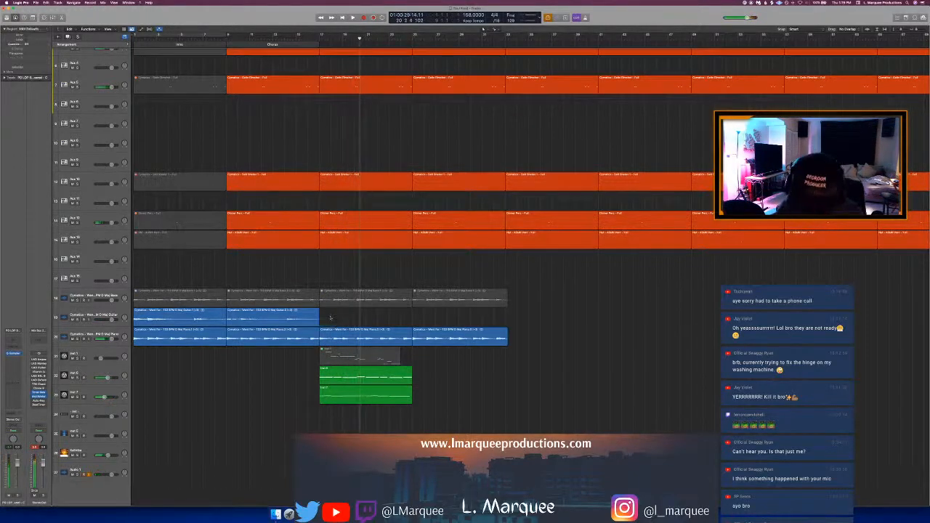
key(space)
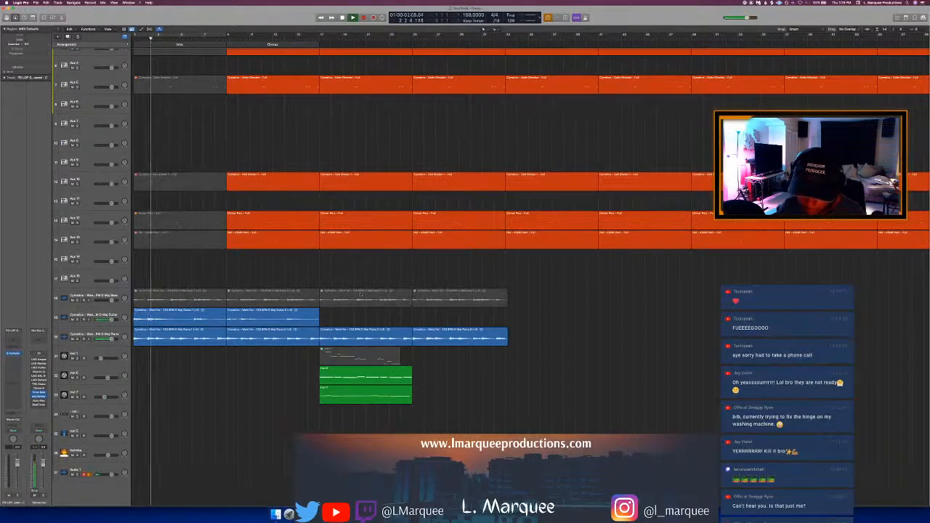
Step: Rename the Chorus arrangement marker as Chorus 1
scroll(383, 299, up, 3)
scroll(384, 298, up, 1)
click(274, 45)
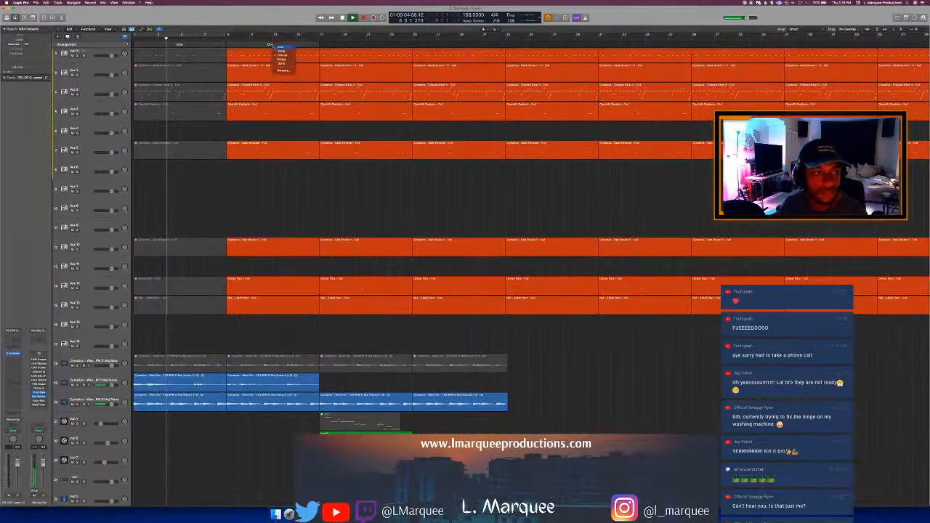
click(282, 70)
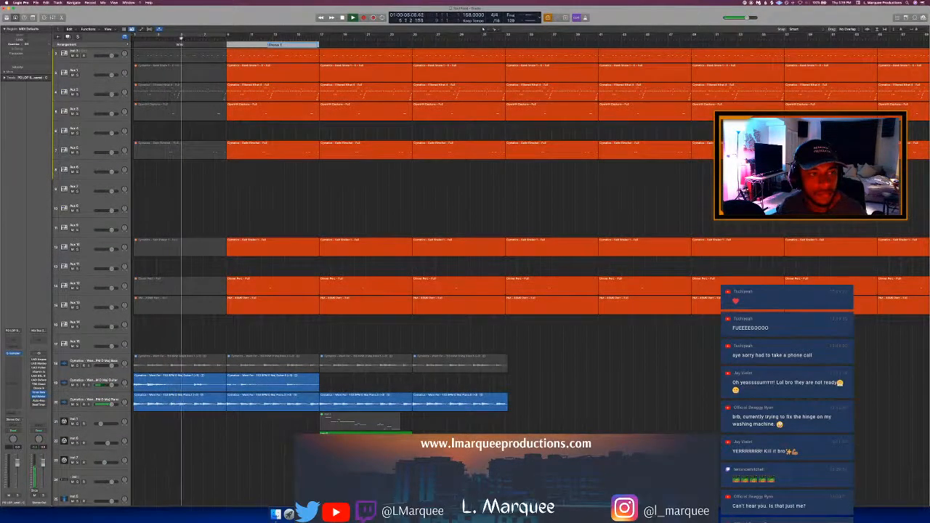
click(255, 134)
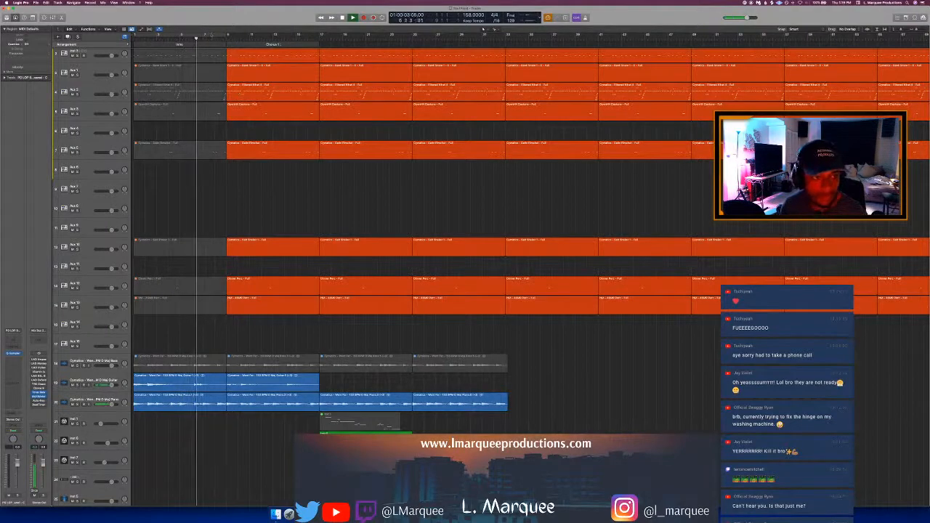
Step: Split the intro guitar region at bar 5, mute its first half and play the intro back
key(space)
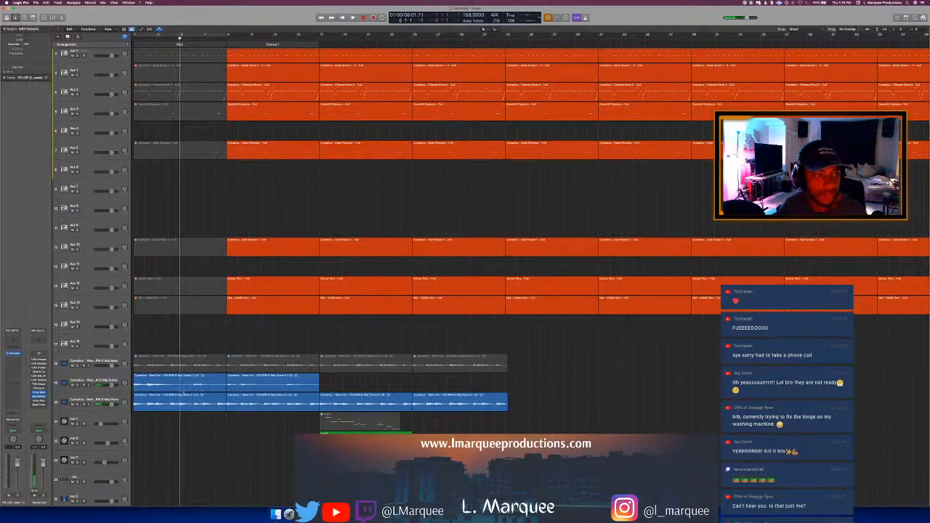
click(179, 387)
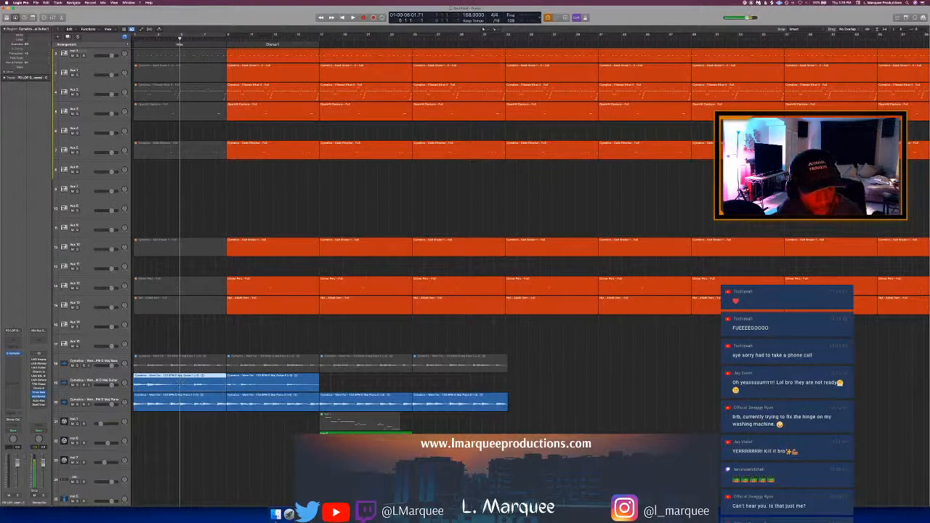
click(168, 386)
key(ctrl+m)
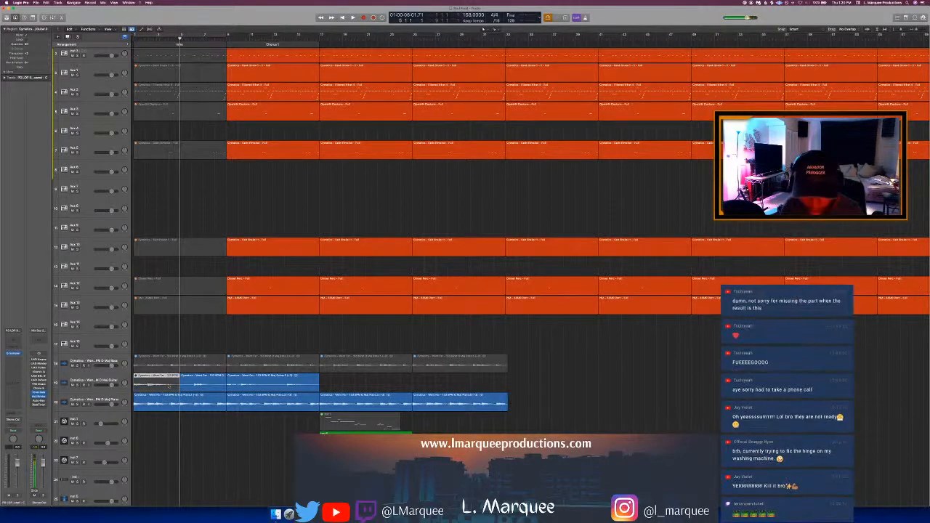
key(Return)
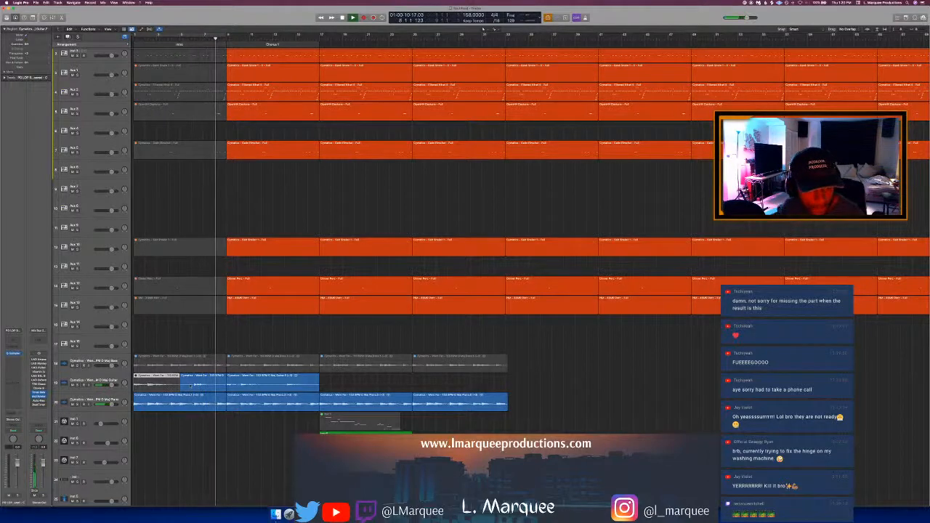
Step: Trim the silence from the start of the second intro guitar piece in the audio editor, so it begins at about bar 6
double_click(190, 385)
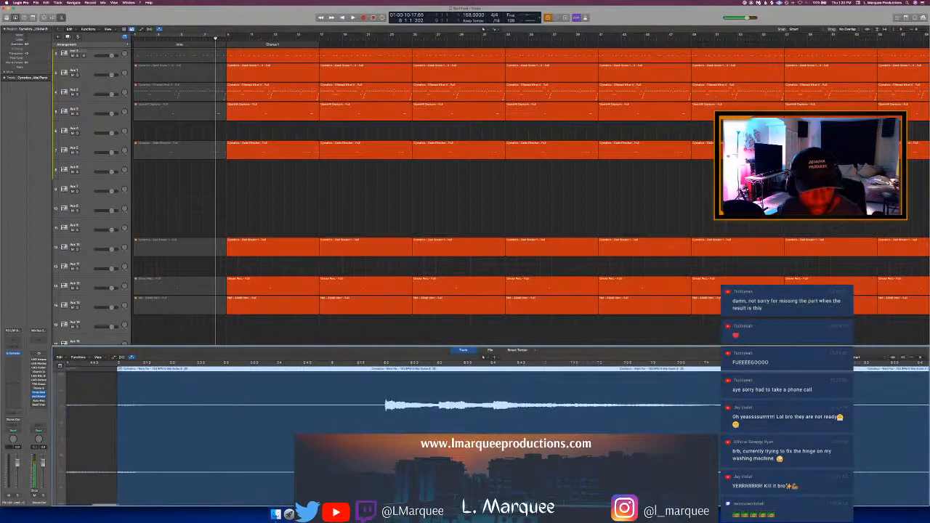
key(t)
click(132, 491)
drag(131, 491, 297, 487)
drag(296, 392, 367, 392)
key(e)
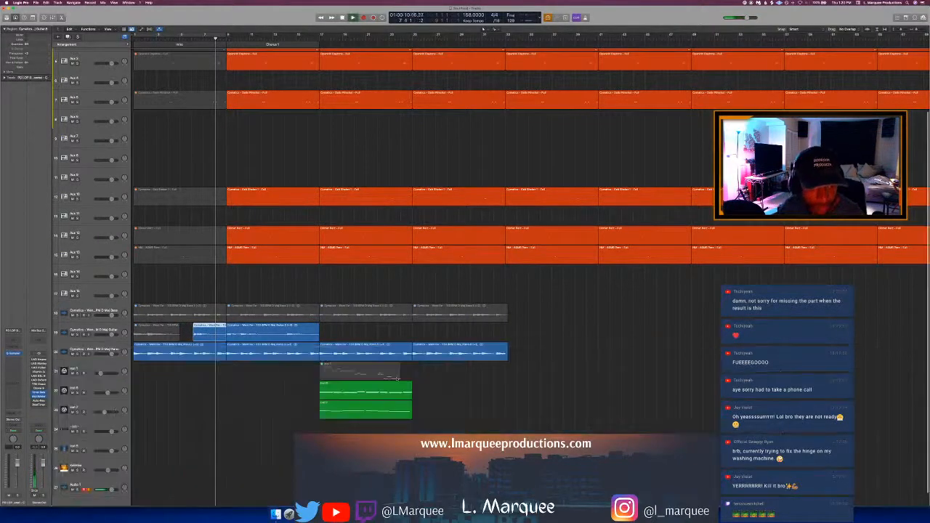
Step: Play through the first chorus and extend the Chorus 1 arrangement marker to 16 bars, ending at bar 25
scroll(395, 378, up, 1)
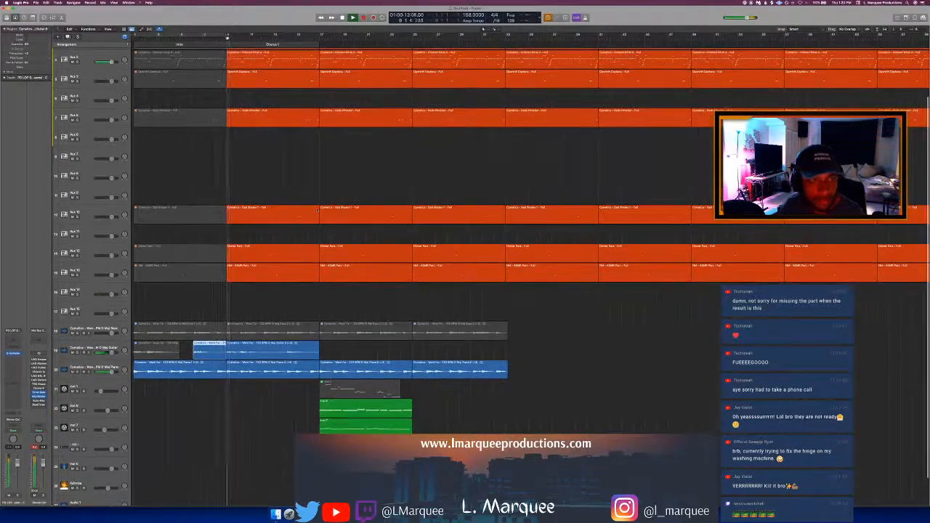
scroll(316, 210, up, 3)
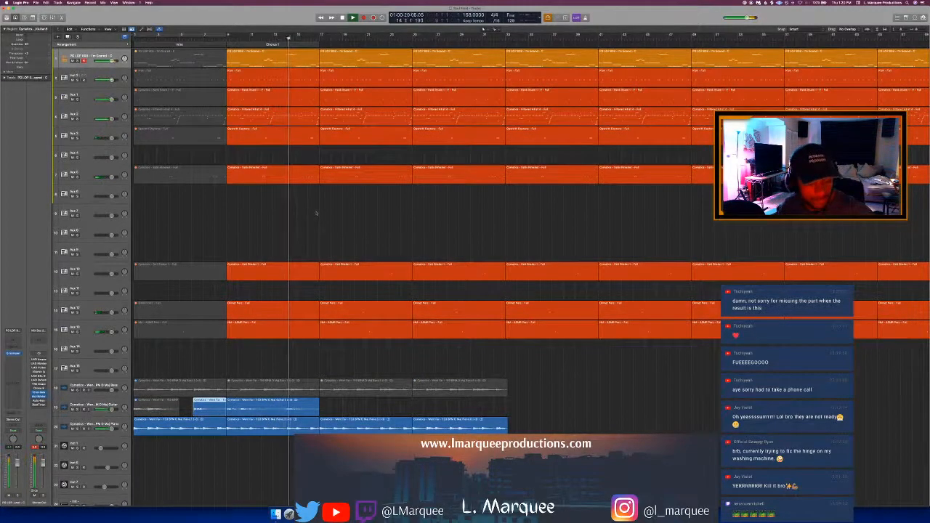
scroll(316, 212, down, 5)
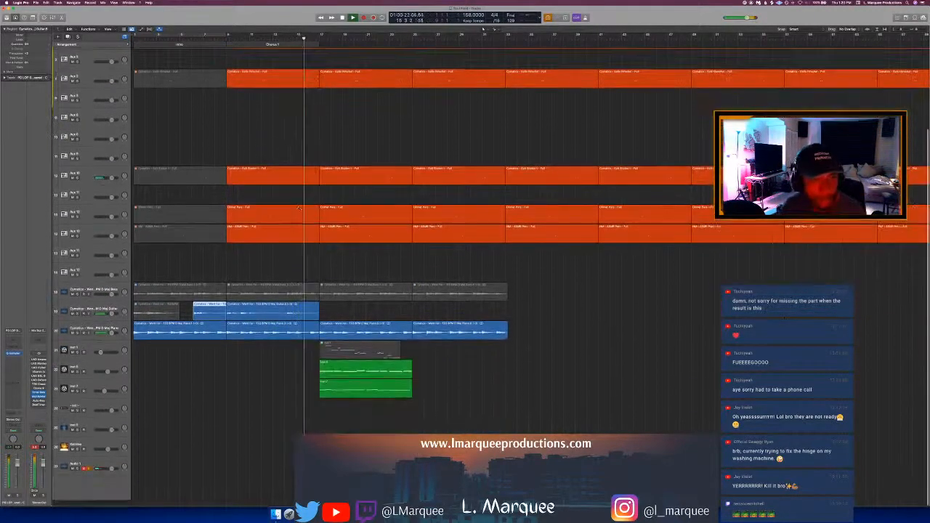
scroll(300, 209, up, 1)
scroll(306, 210, up, 1)
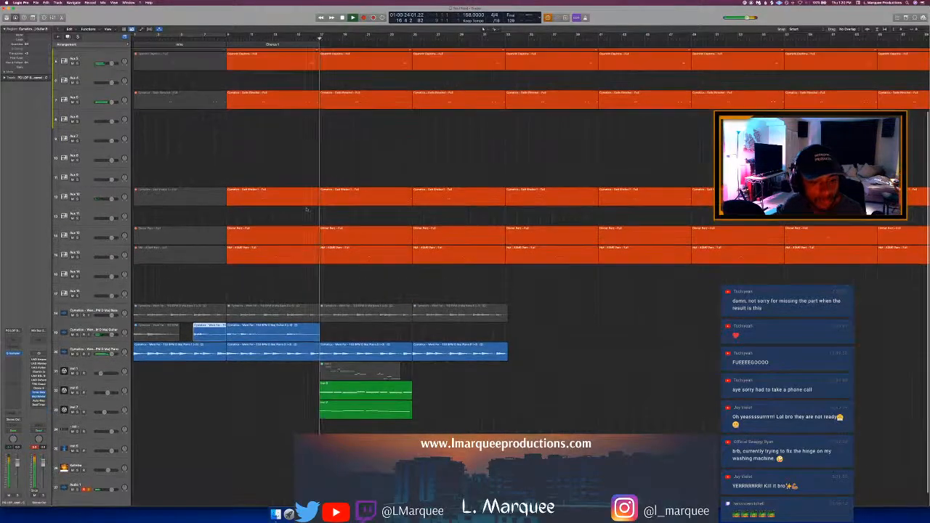
scroll(305, 210, up, 4)
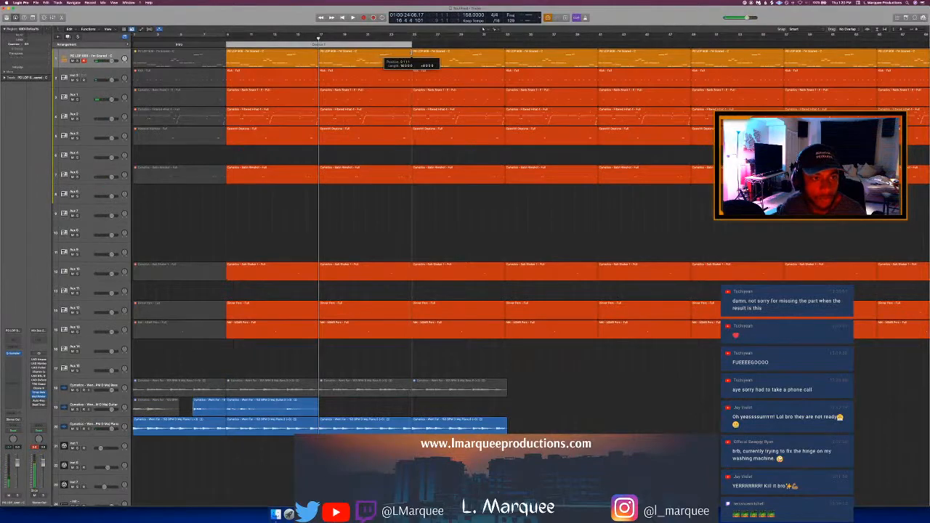
Step: Move all the bass, piano and instrument regions from bar 17 onward to start at bar 25
scroll(413, 56, down, 5)
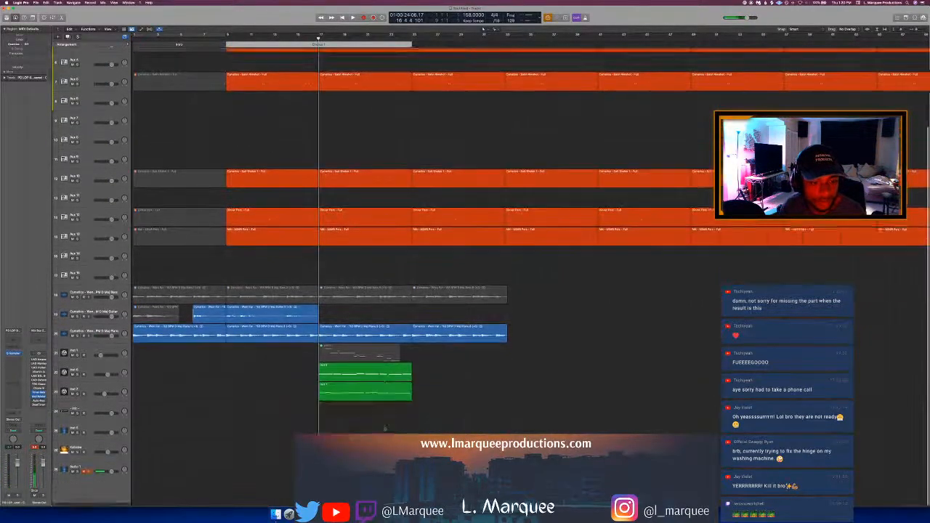
drag(467, 440, 361, 301)
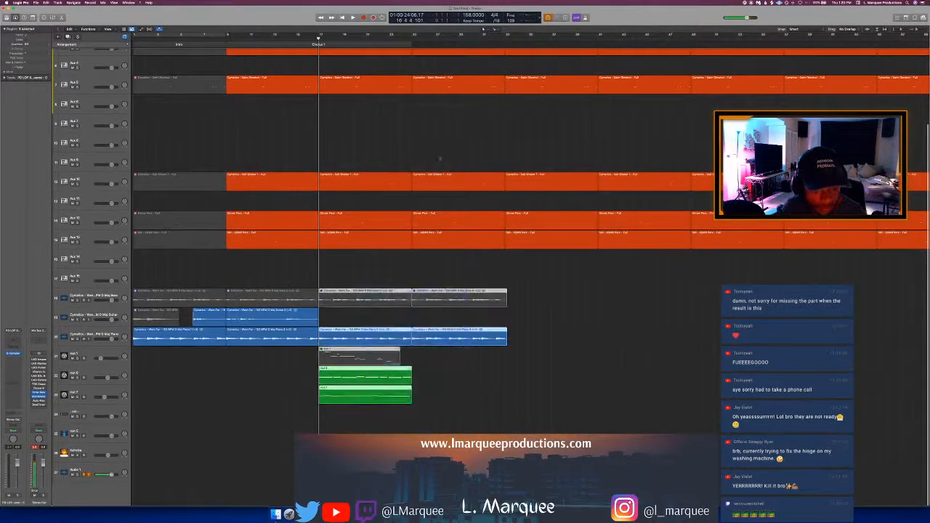
click(410, 36)
right_click(342, 298)
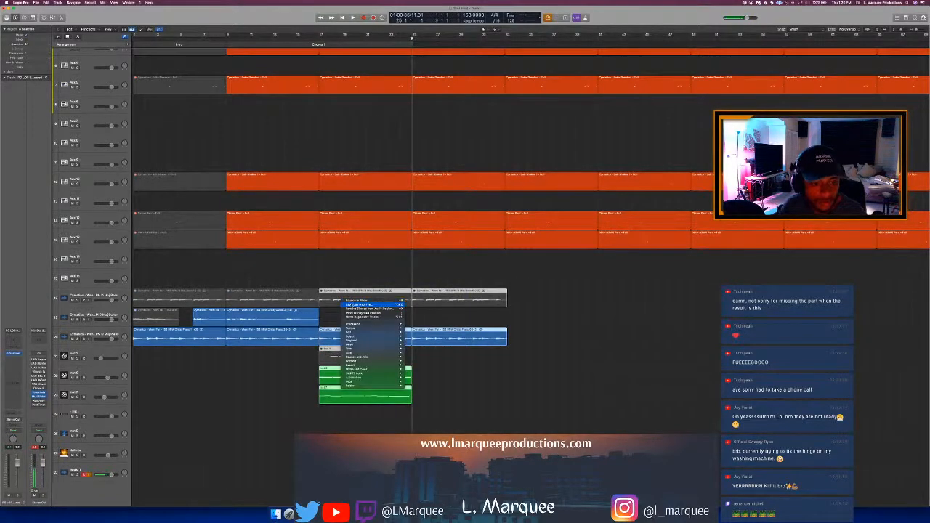
click(353, 313)
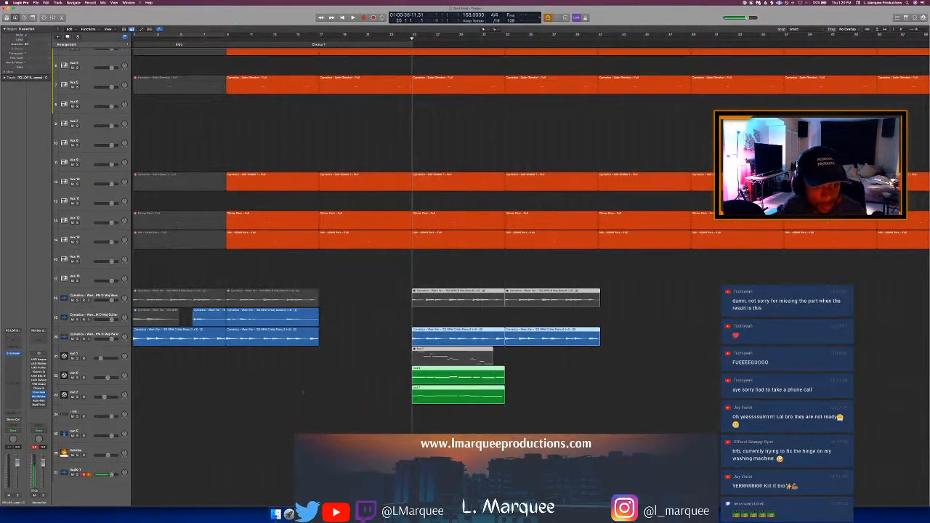
Step: Move the bass, guitar and piano loop regions that start at bar 9 to bar 17
drag(283, 404, 291, 272)
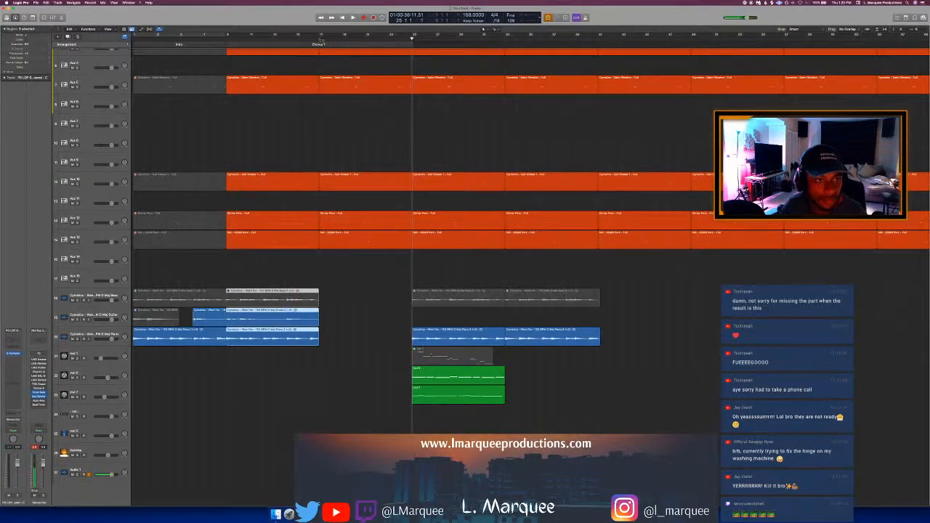
key(shift+comma)
right_click(269, 324)
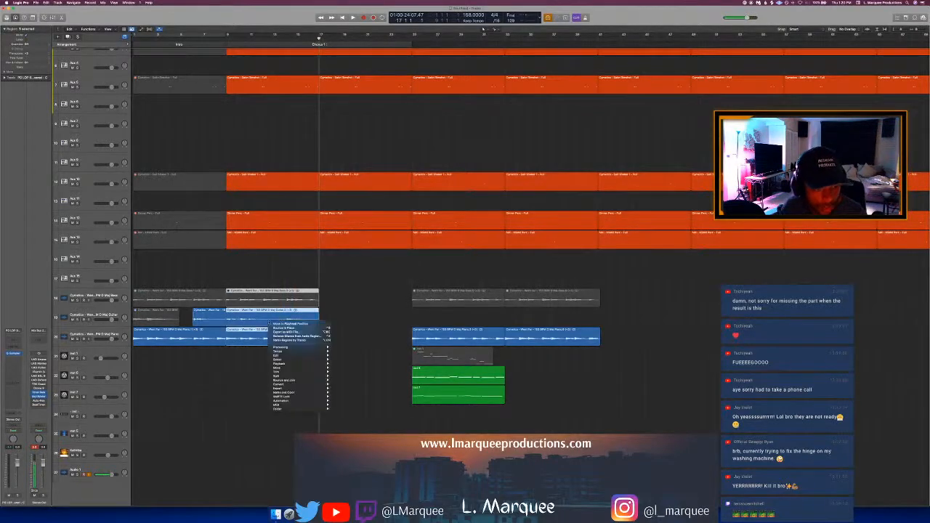
click(279, 324)
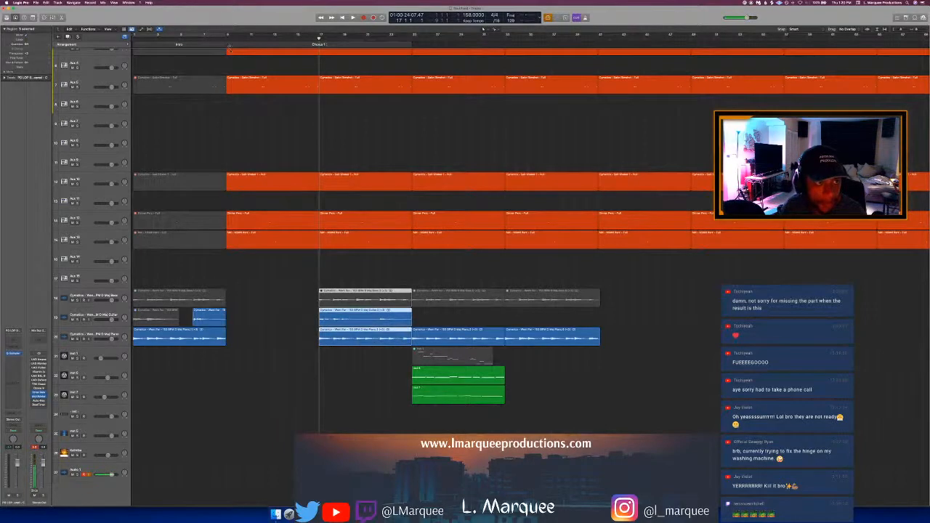
Step: Extend the starts of the moved bass, guitar and piano loops back to bar 9 and play the chorus
click(226, 37)
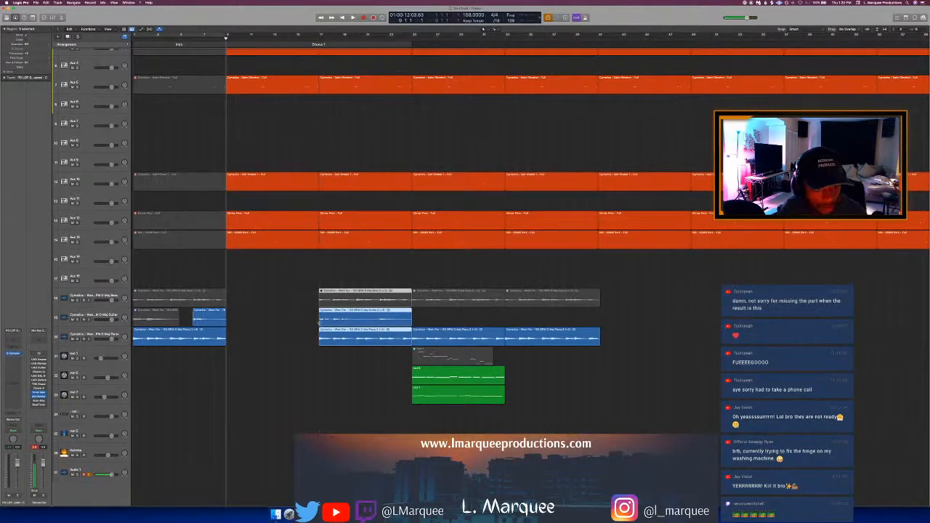
drag(289, 325, 187, 325)
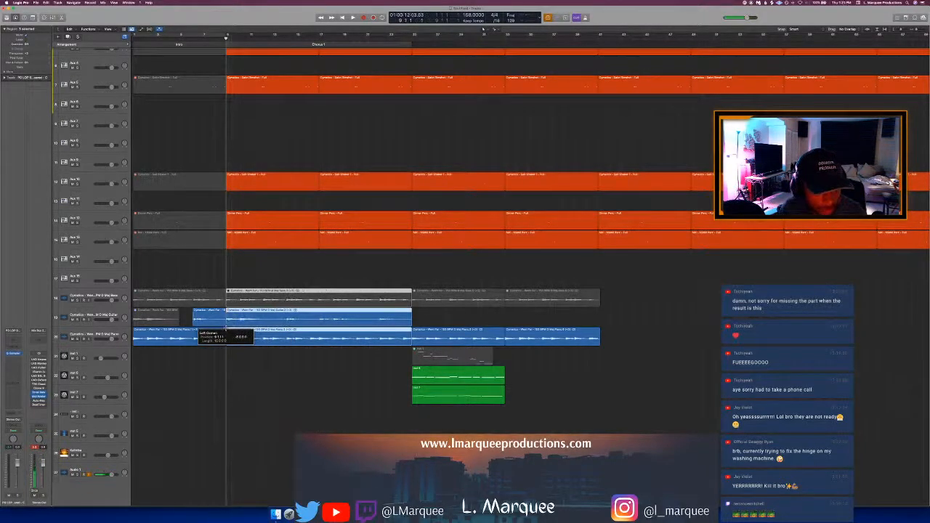
key(space)
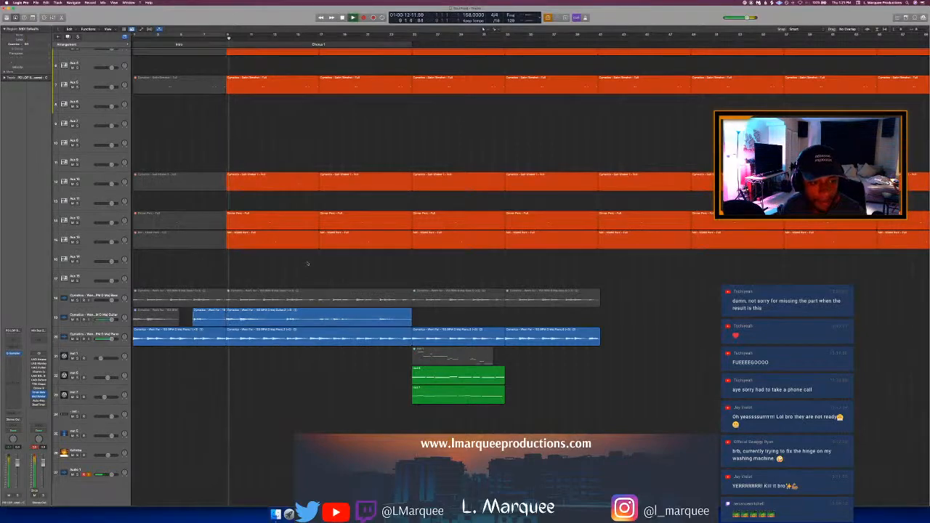
Step: Set the arrangement marker at bar 25 as a verse and rename it Verse 1A
scroll(306, 261, up, 5)
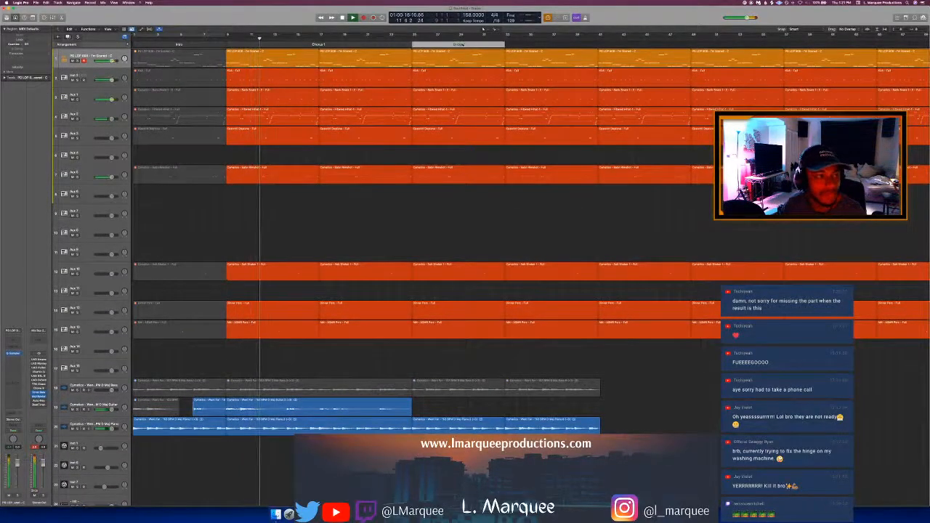
click(459, 44)
click(468, 49)
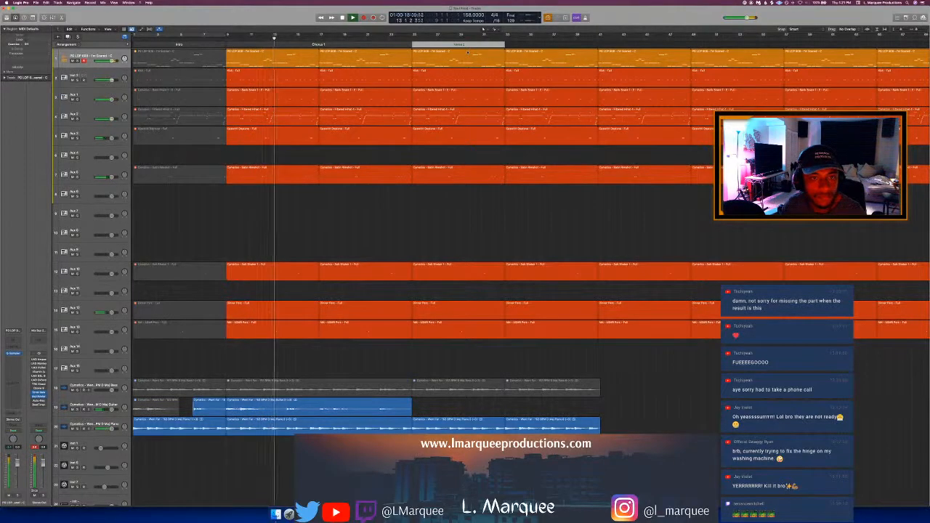
click(472, 45)
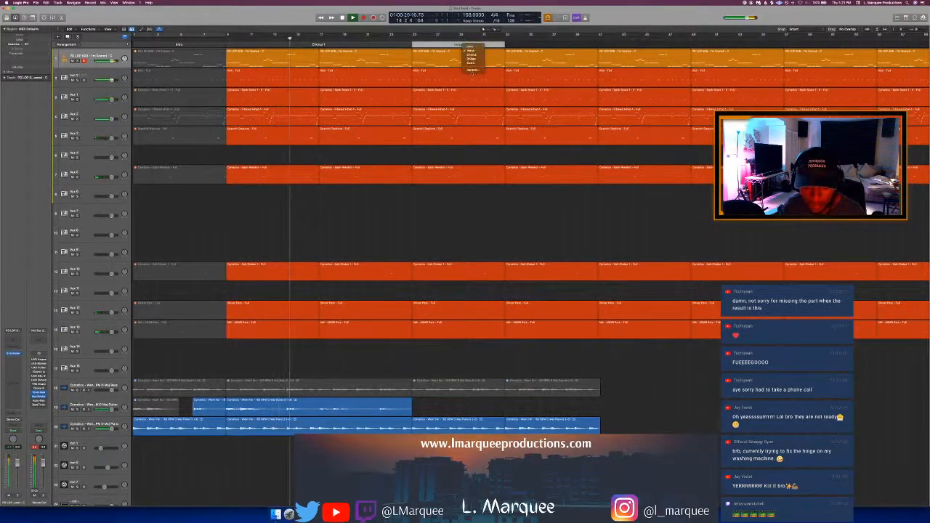
click(471, 71)
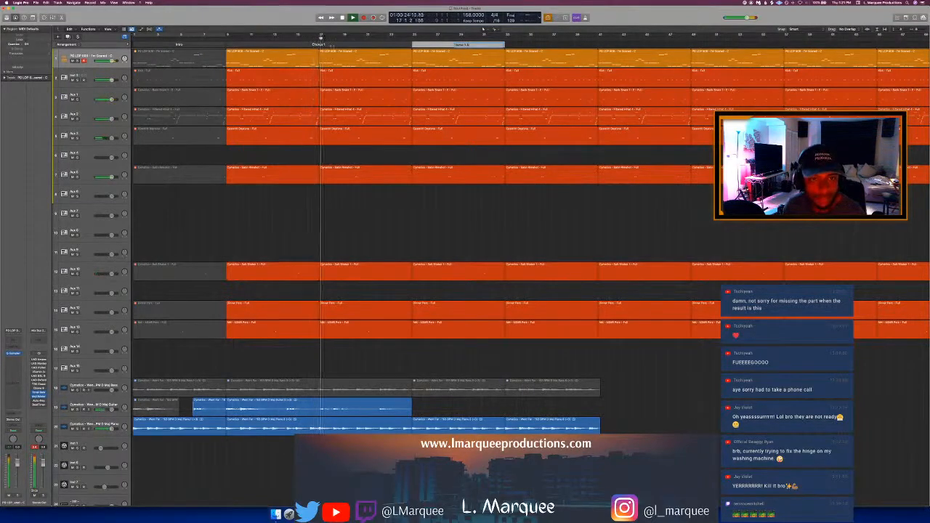
Step: Split the Chorus 1 arrangement marker at bar 17 and rename its second half Chorus 1B
super+click(332, 45)
drag(332, 45, 320, 45)
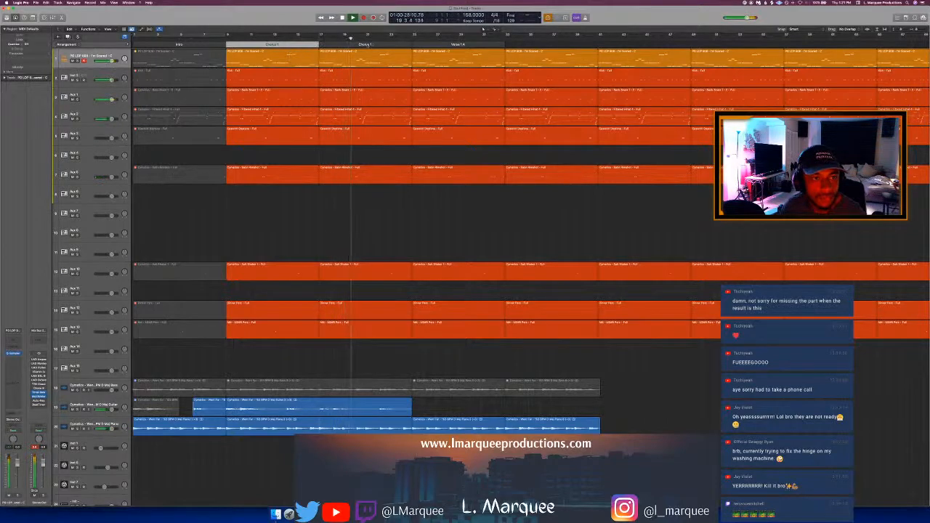
click(365, 46)
click(377, 70)
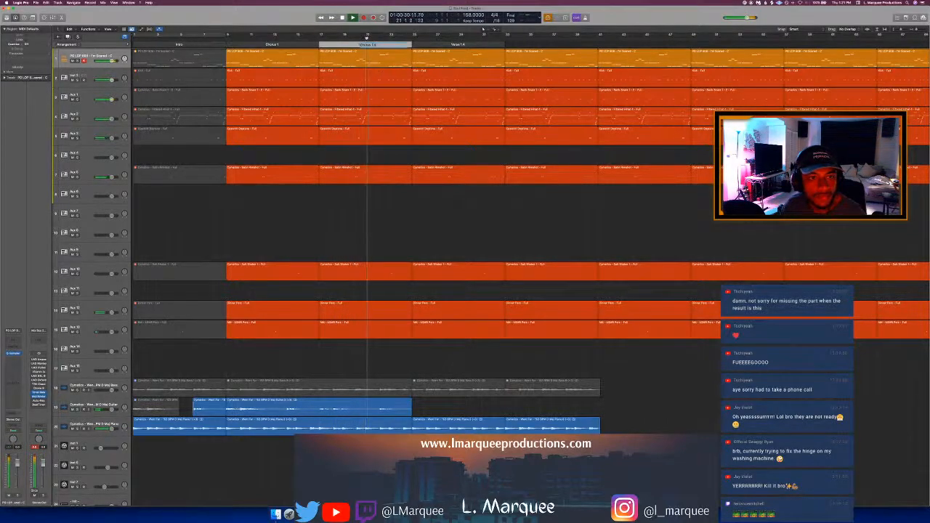
text(Chorus Fill)
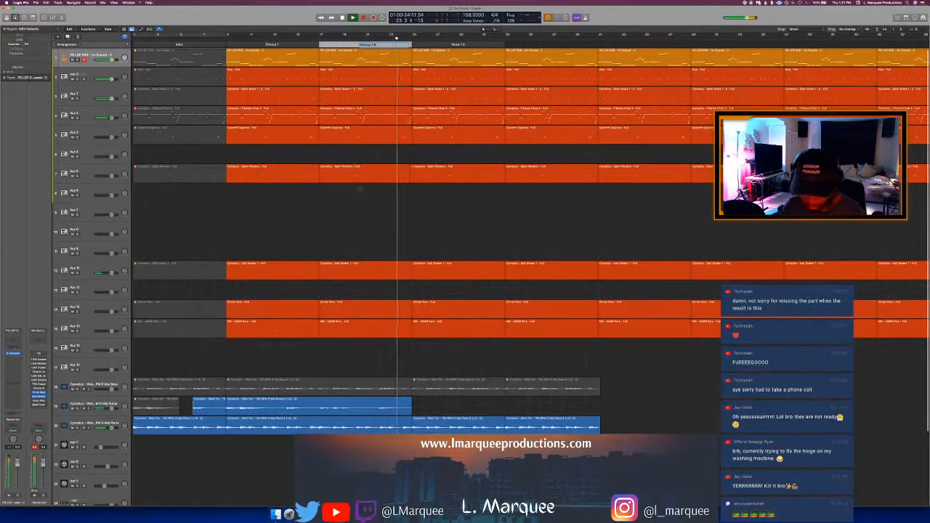
key(Return)
Step: Mute the 808 and kick regions in the verse section starting at bar 25
click(434, 59)
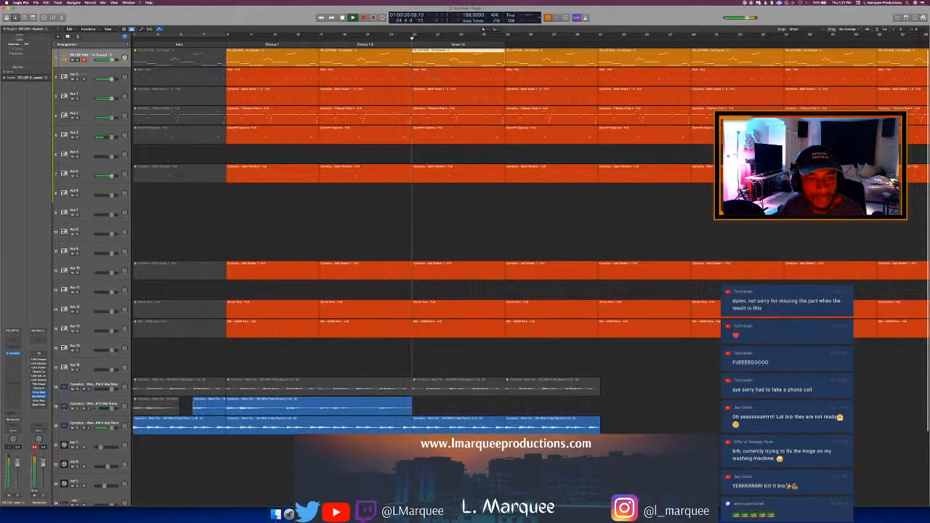
shift+click(434, 78)
key(ctrl+m)
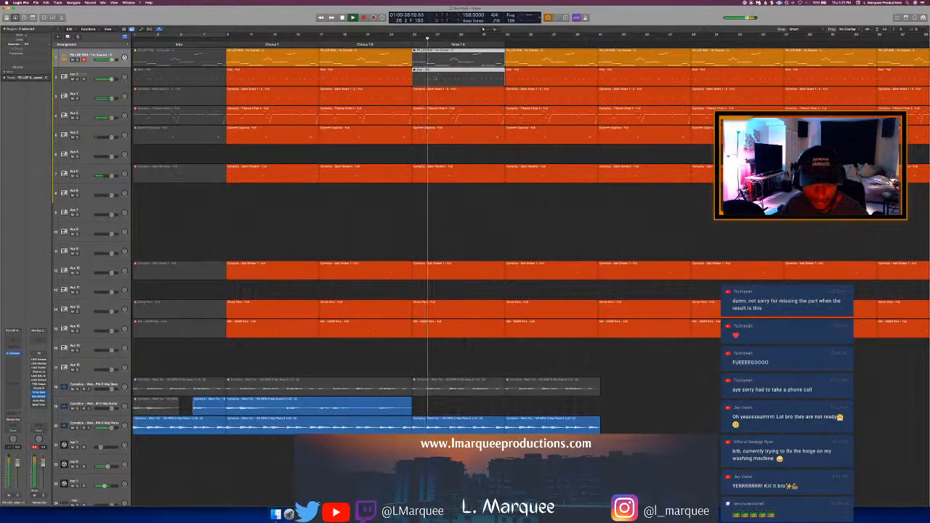
Step: Try the verse's bass loop region unmuted during playback, and mute it again
scroll(438, 75, down, 3)
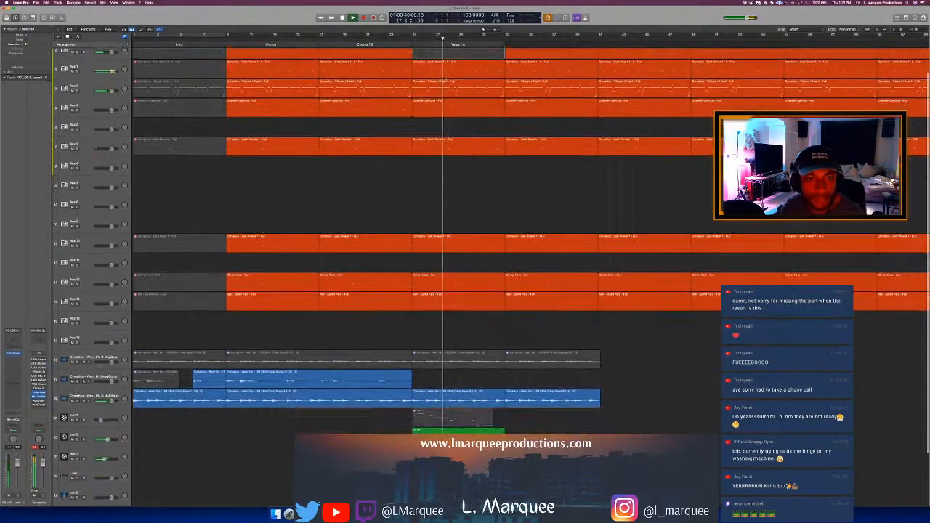
scroll(432, 376, up, 3)
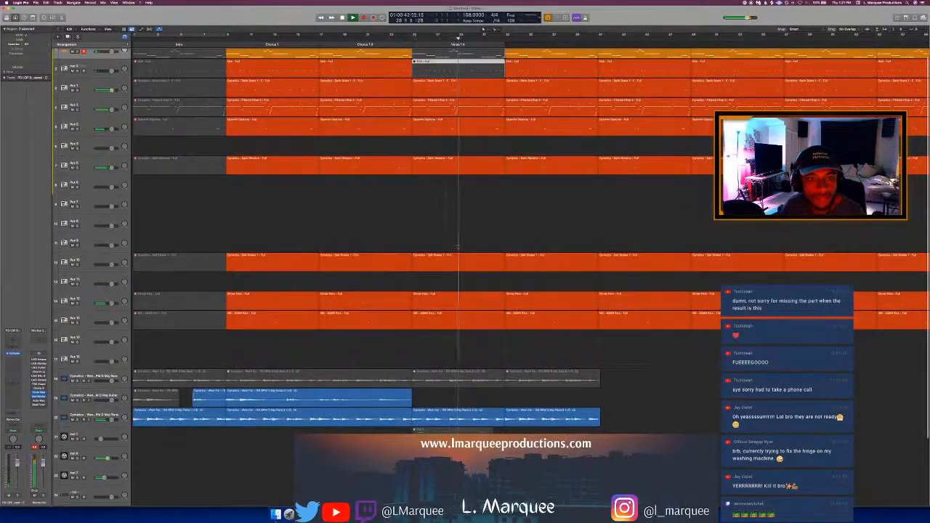
click(432, 376)
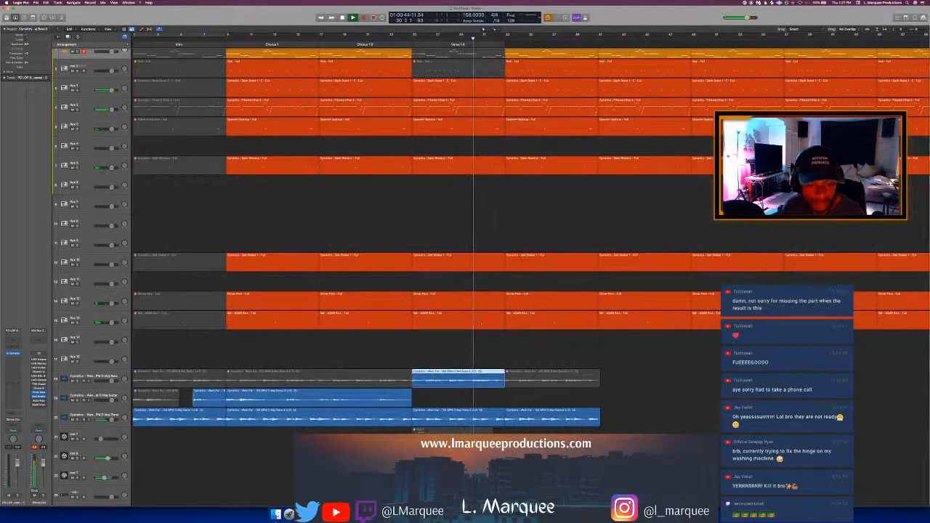
key(ctrl+m)
key(space)
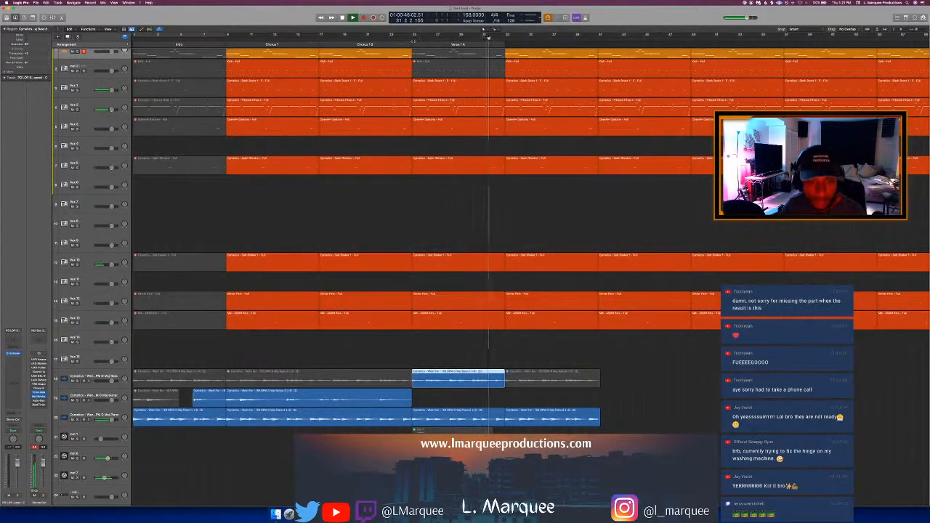
click(413, 41)
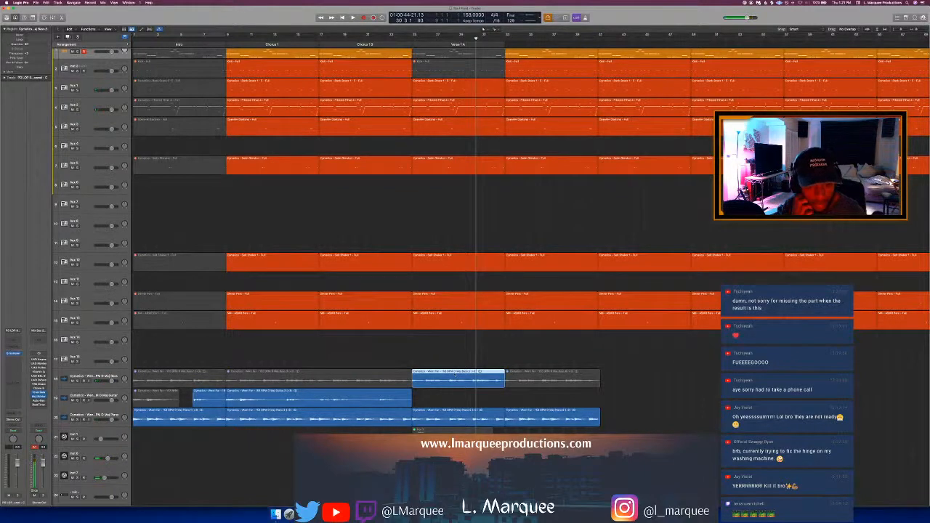
key(ctrl+m)
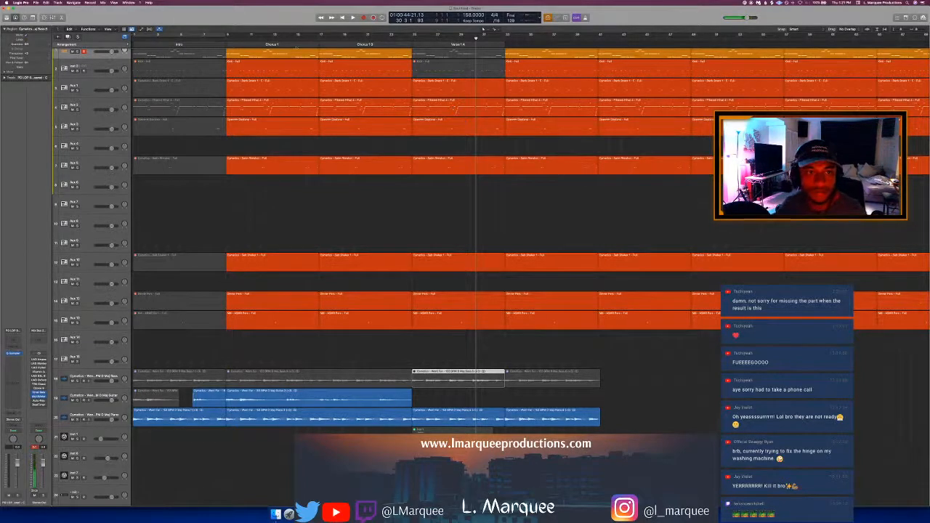
Step: Play from the second half of the chorus and unmute the 808 region in the verse
key(space)
scroll(418, 69, up, 1)
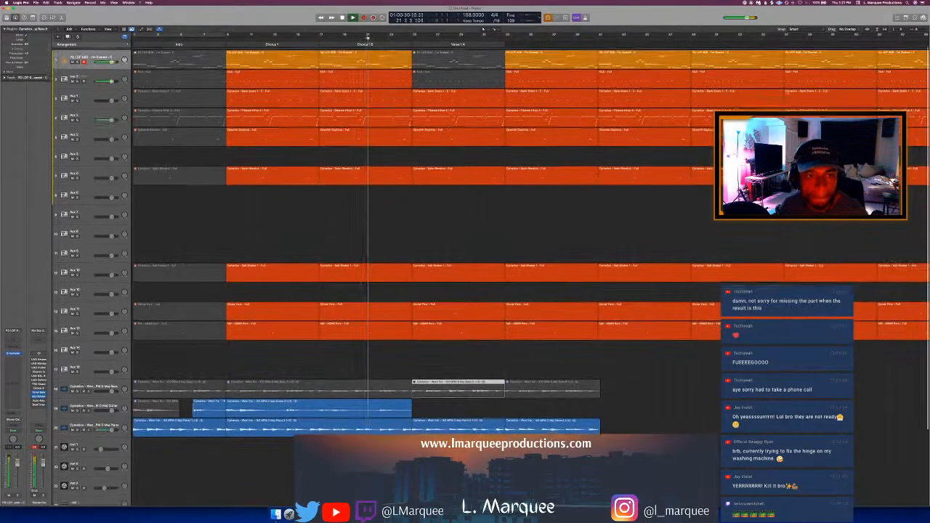
click(420, 66)
click(420, 65)
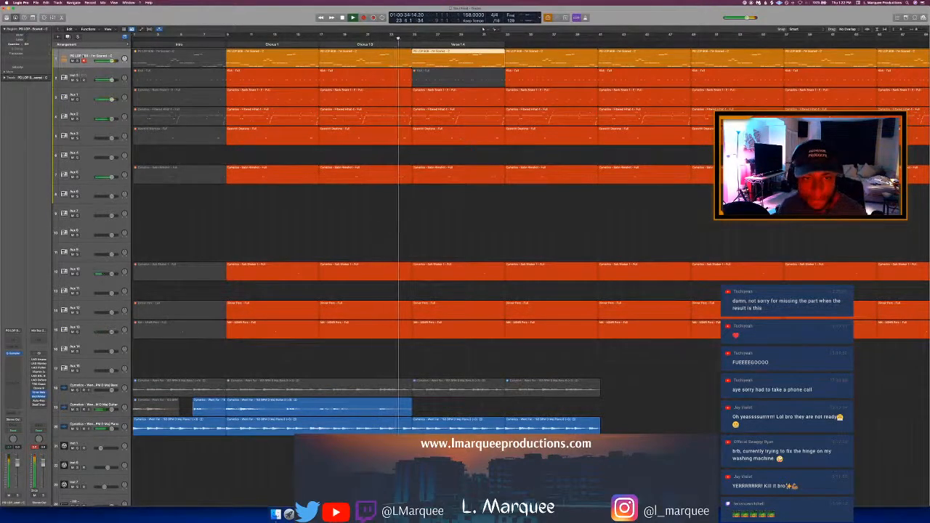
Step: Rename the first track 808
double_click(83, 55)
text(808)
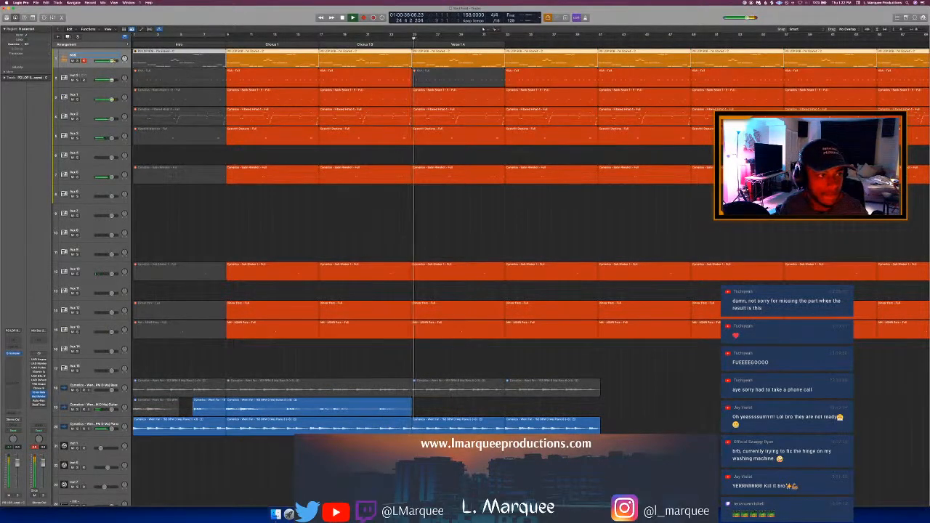
key(Return)
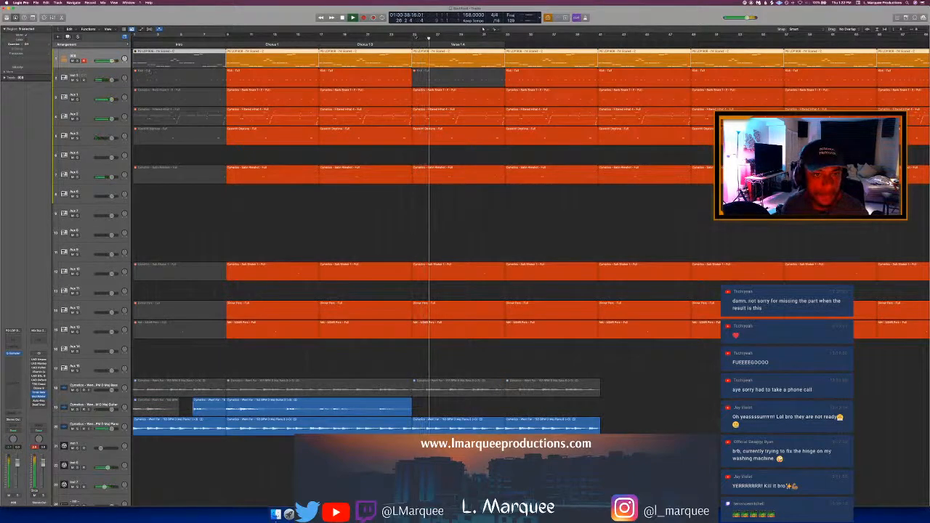
Step: Set the cycle range to bars 25 to 33 and mute the verse's two green instrument regions
drag(414, 34, 505, 35)
scroll(465, 254, down, 5)
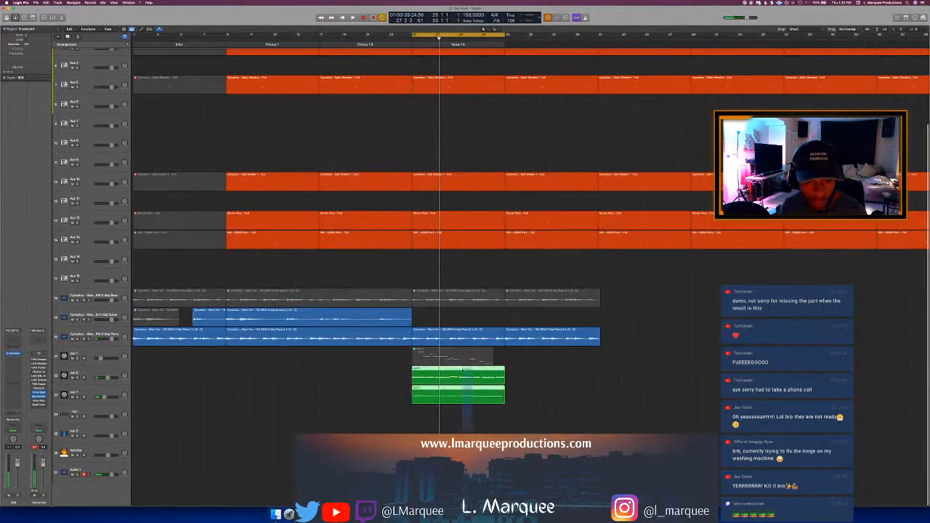
key(ctrl+m)
key(space)
Step: Rework the opening notes of the verse's 808 region into one longer note in the piano roll and play it back
scroll(496, 284, up, 5)
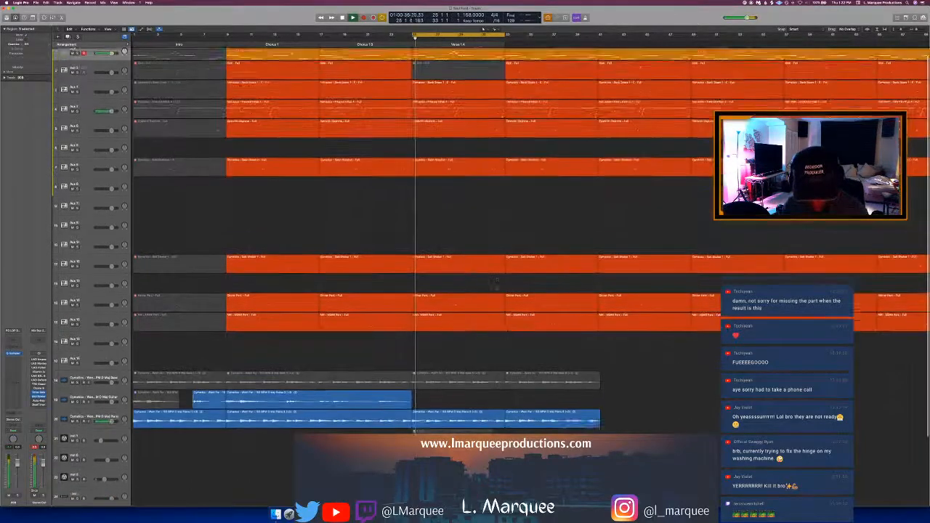
scroll(496, 284, up, 1)
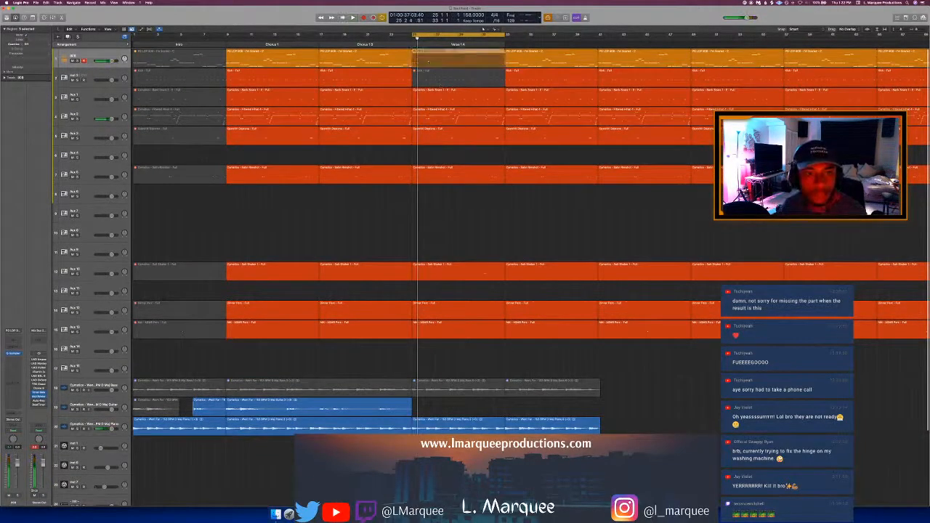
click(428, 63)
key(p)
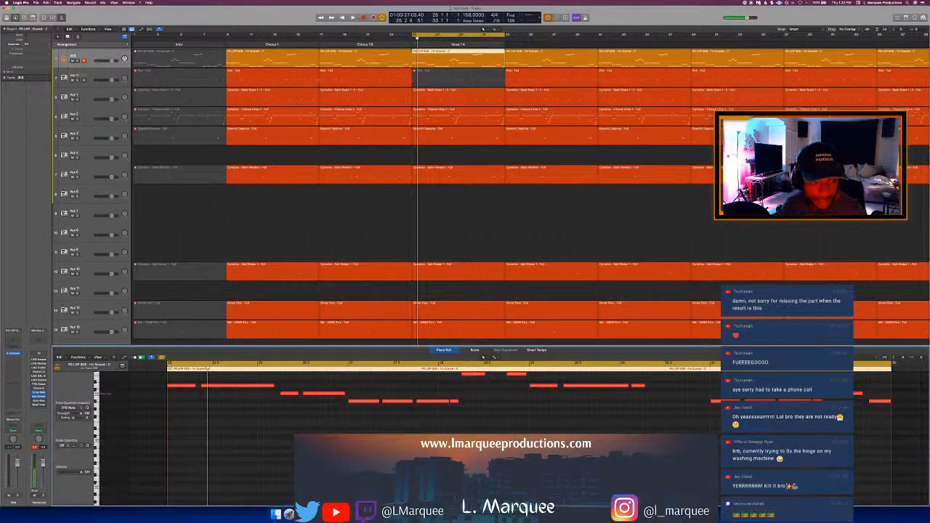
click(13, 9)
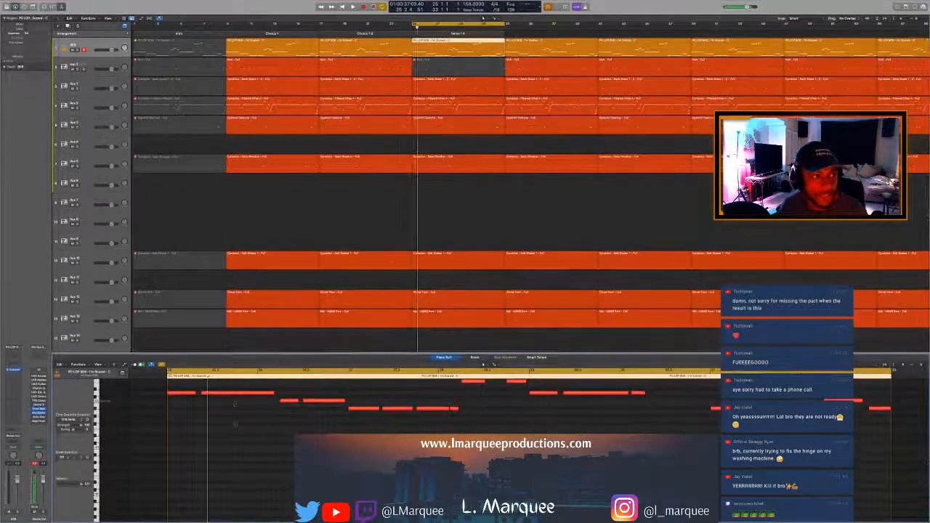
scroll(251, 462, up, 3)
scroll(252, 461, left, 4)
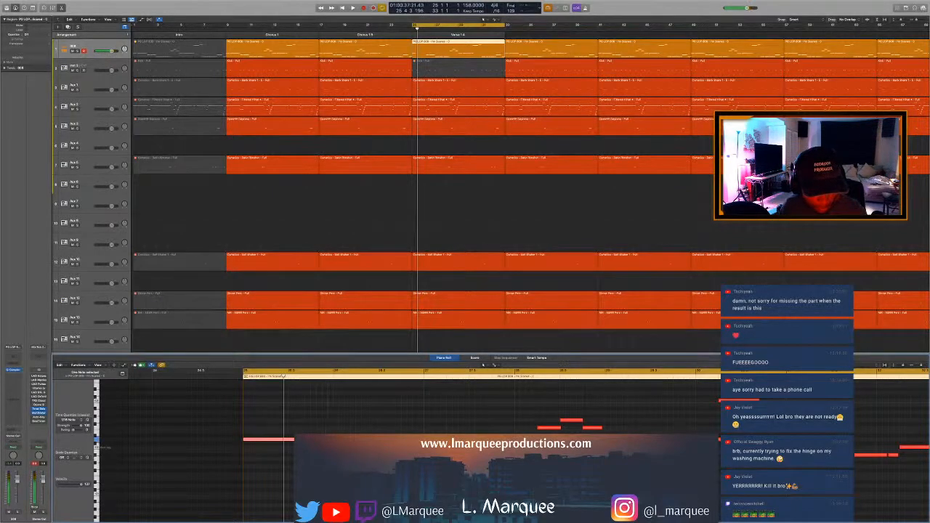
key(space)
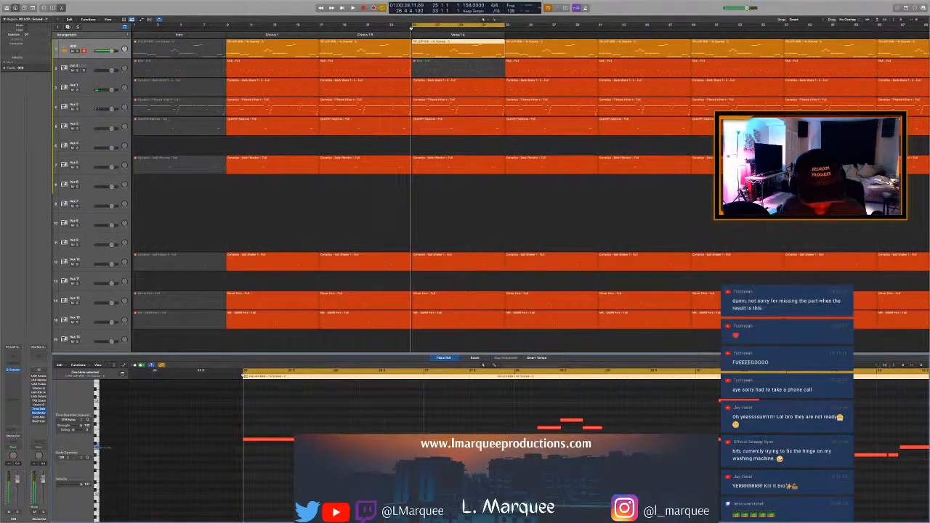
key(space)
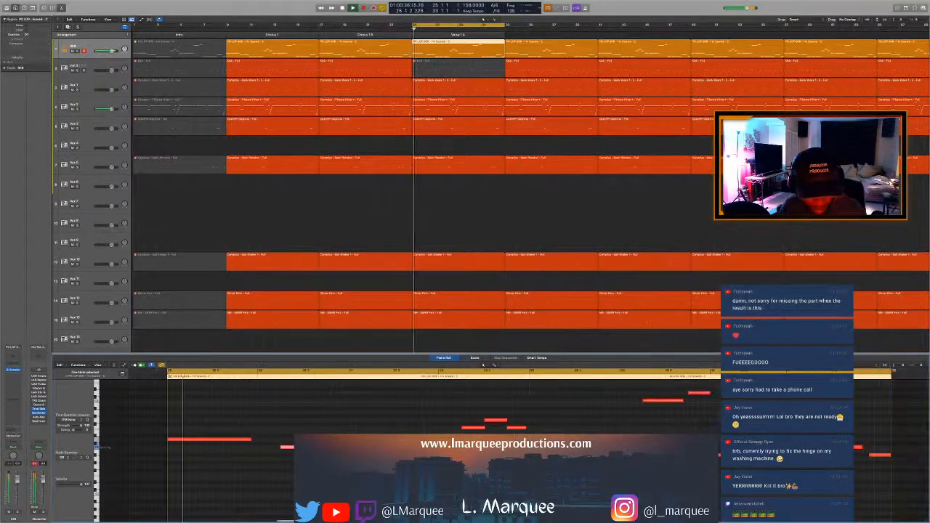
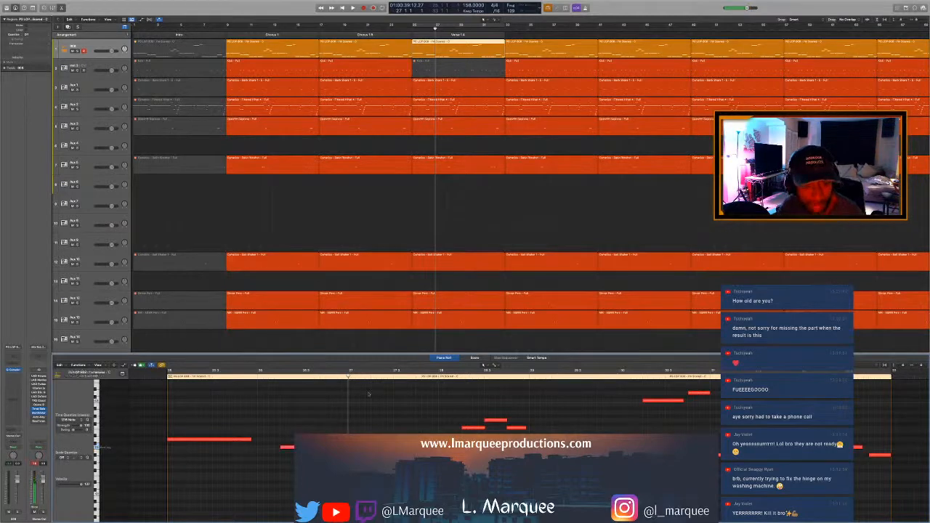
Step: Close the piano roll and play the verse from bar 27
key(x)
key(space)
key(x)
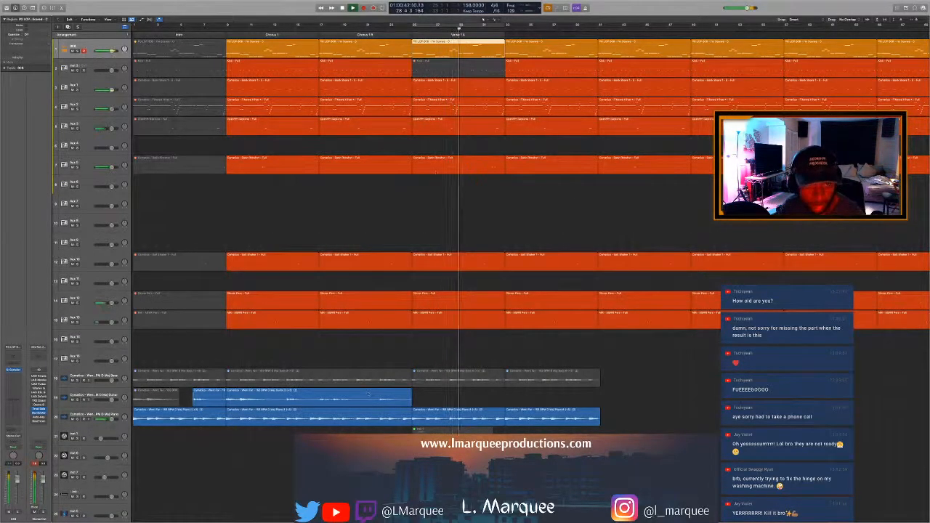
Step: Lengthen the opening note of the verse's 808 region in the piano roll to just before the next note and play it back
key(space)
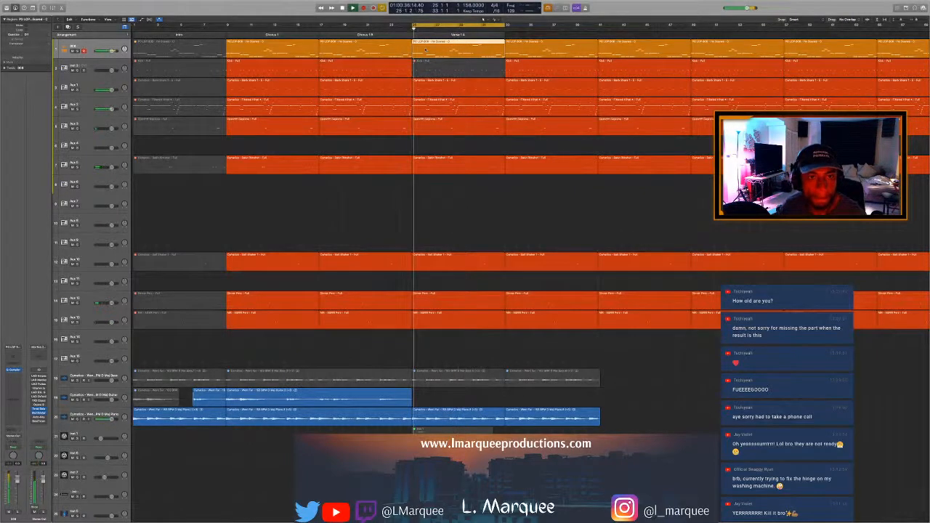
key(p)
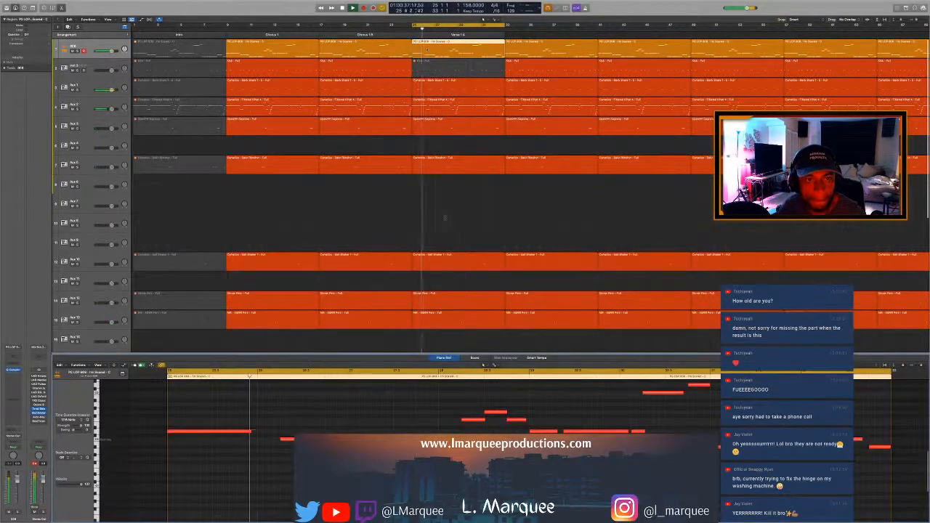
key(space)
click(249, 431)
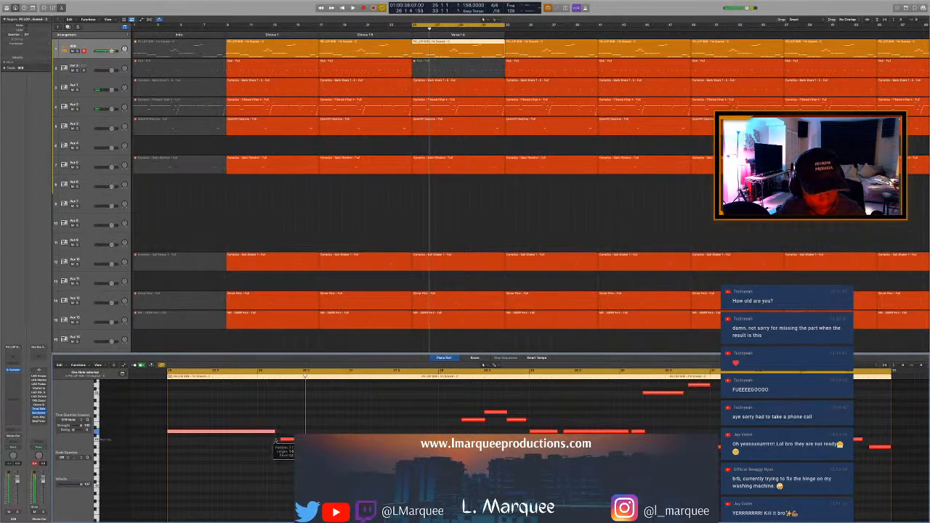
key(space)
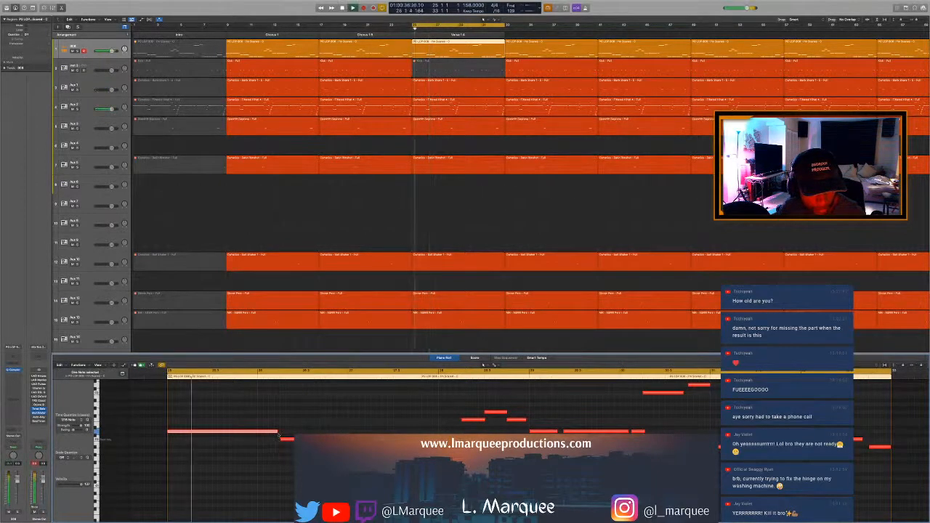
key(space)
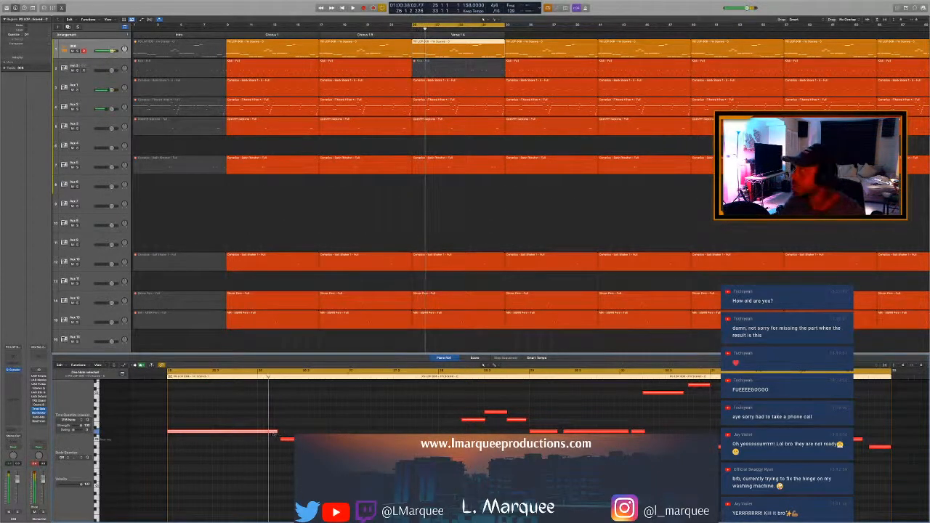
Step: Trim the end of the opening 808 note slightly shorter and play the verse from bar 25
drag(279, 434, 274, 435)
key(super+z)
key(space)
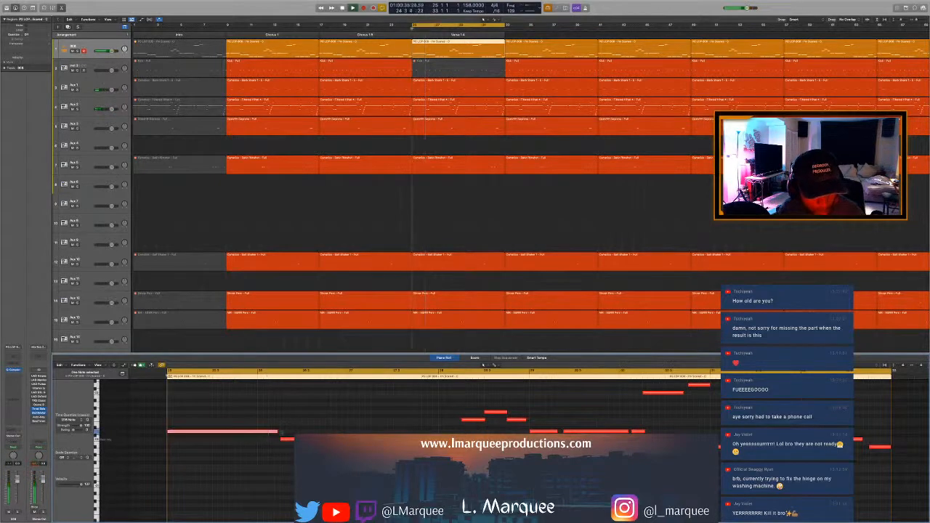
key(space)
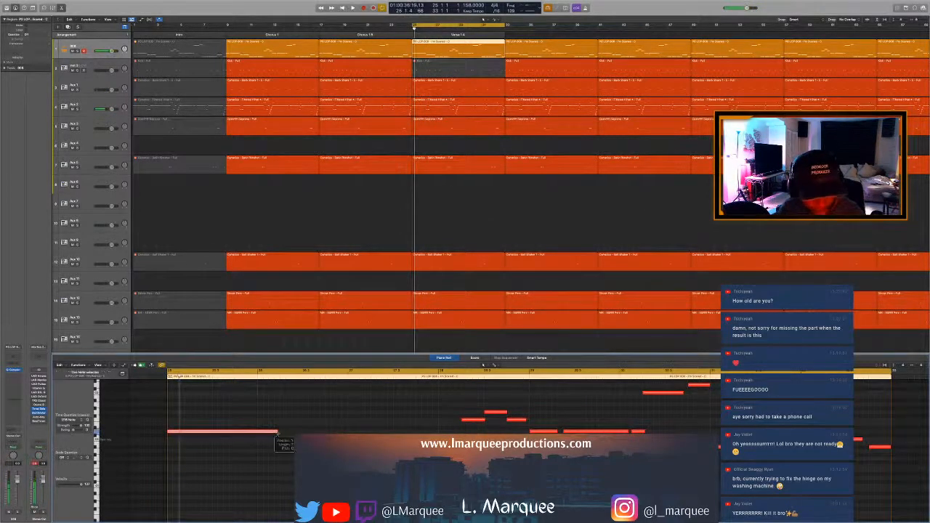
key(space)
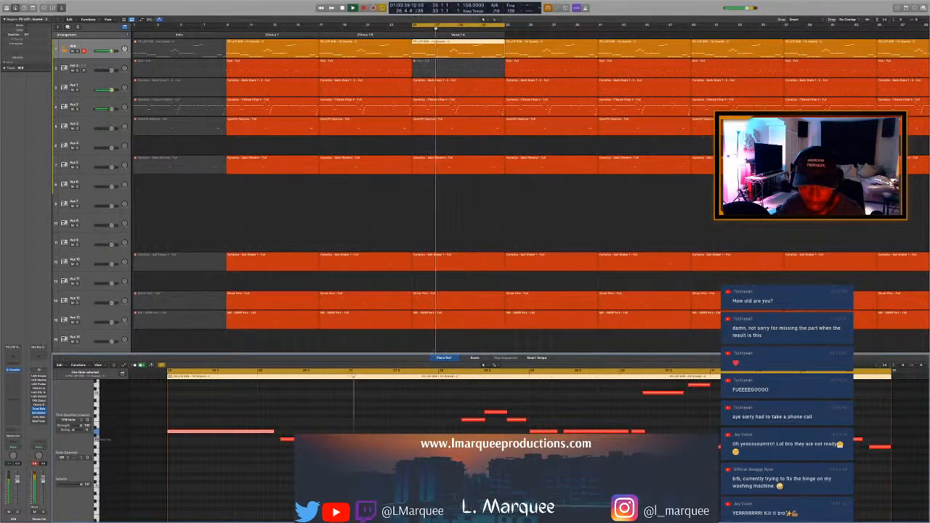
key(space)
Step: Replace the short three-note run around bar 28 of the 808 region with one sustained note and save the project
click(411, 431)
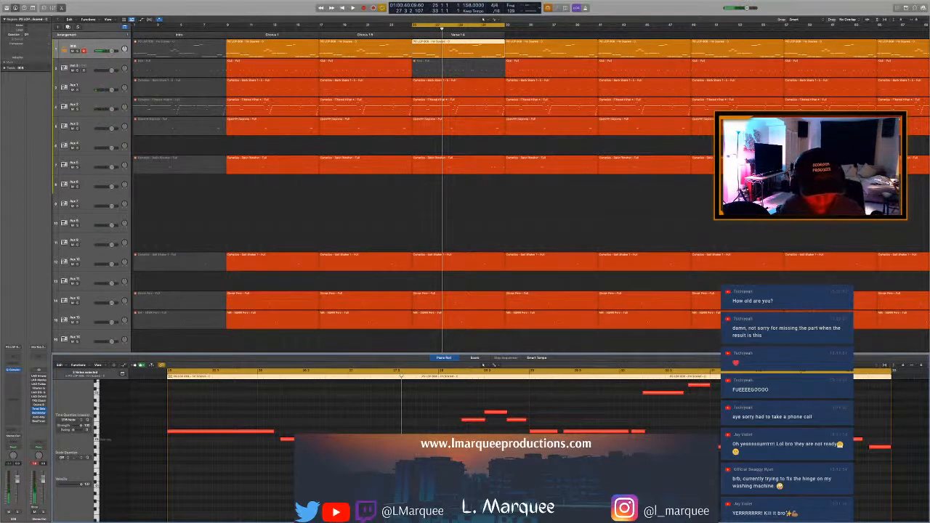
key(space)
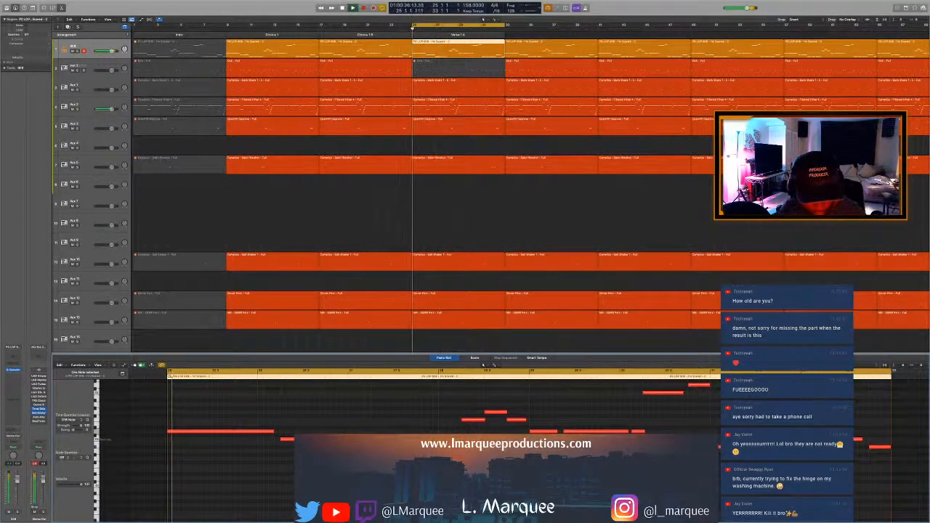
key(super+s)
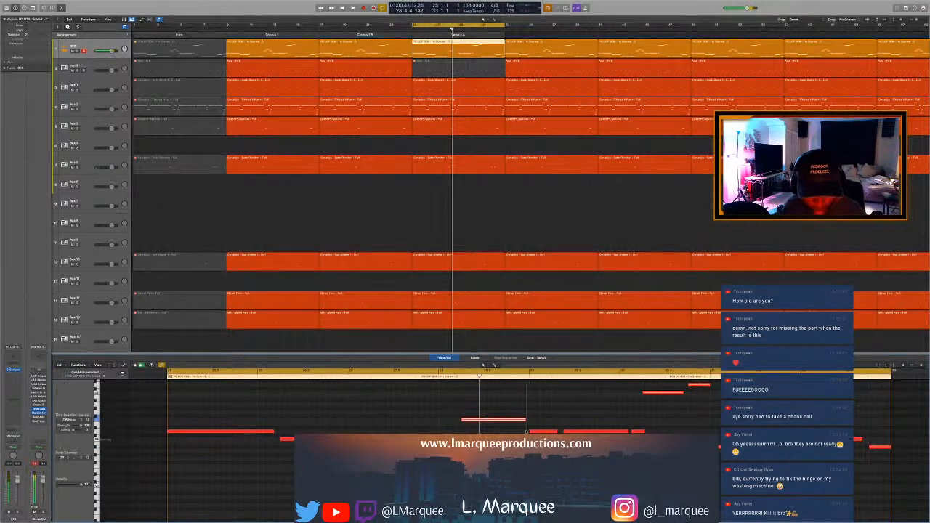
Step: Mute the 808 notes in the second half of the verse region, close the piano roll and play the verse
scroll(526, 432, right, 3)
scroll(513, 412, up, 2)
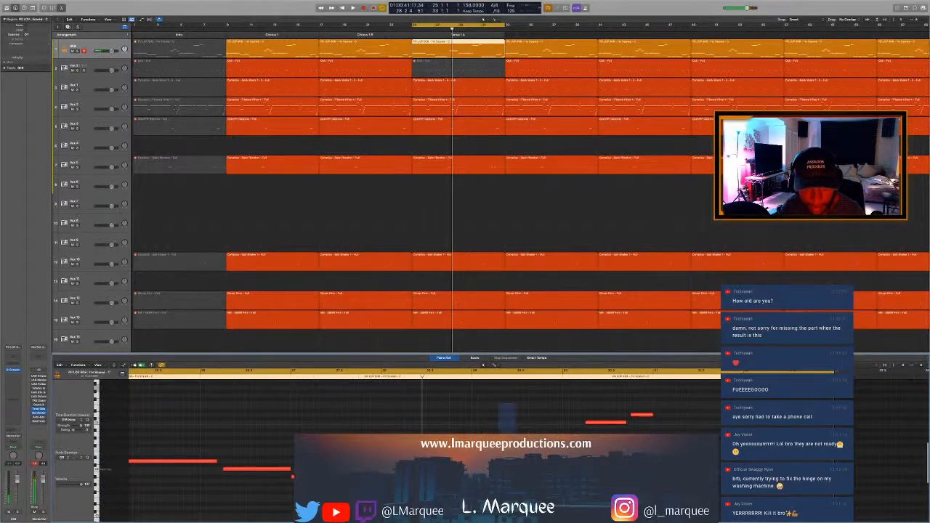
drag(514, 402, 864, 506)
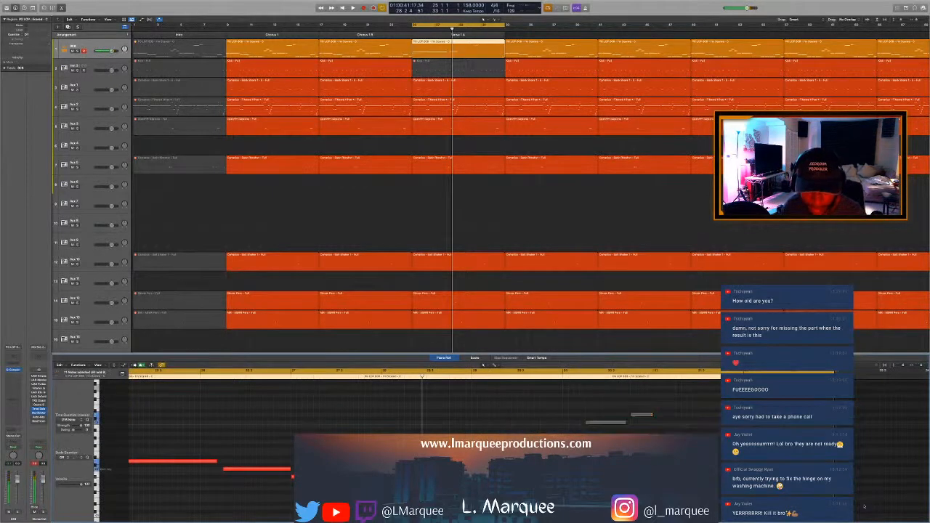
key(space)
key(p)
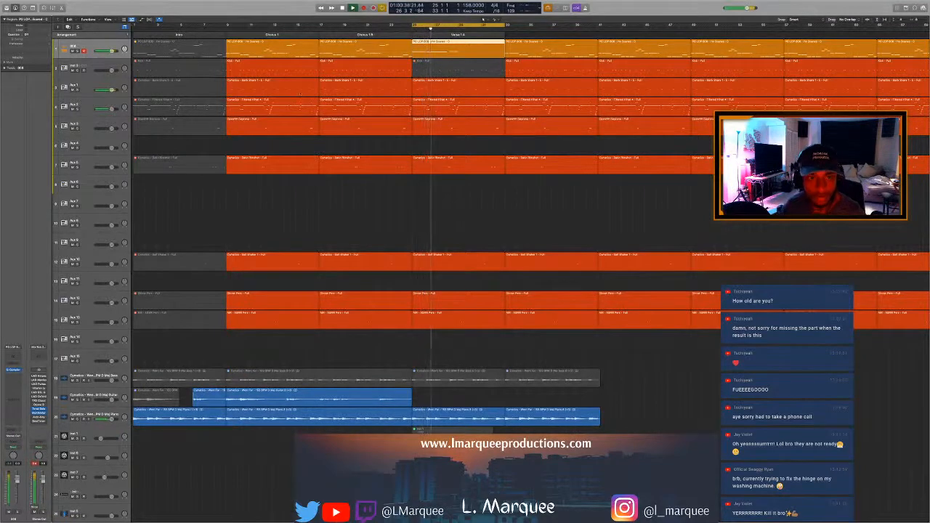
Step: Mute the verse's hi-hat region on the fourth track and play the verse again
key(space)
click(434, 106)
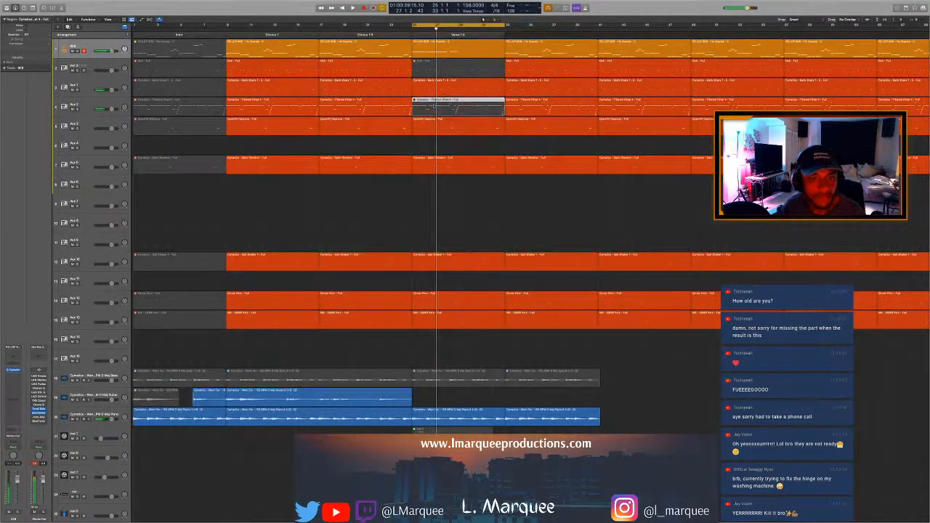
key(space)
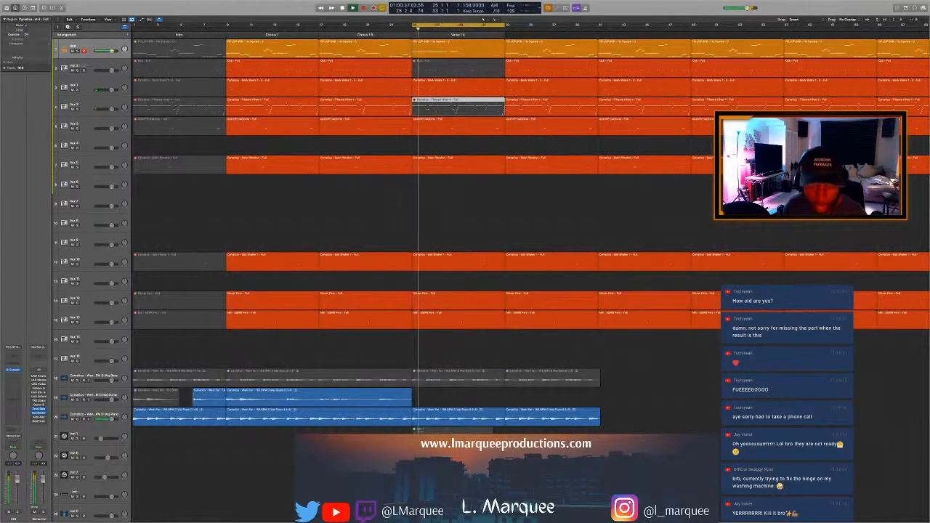
Step: Rename the second, third and fourth tracks Kick, Snare and Closed Hi-Hat
double_click(90, 65)
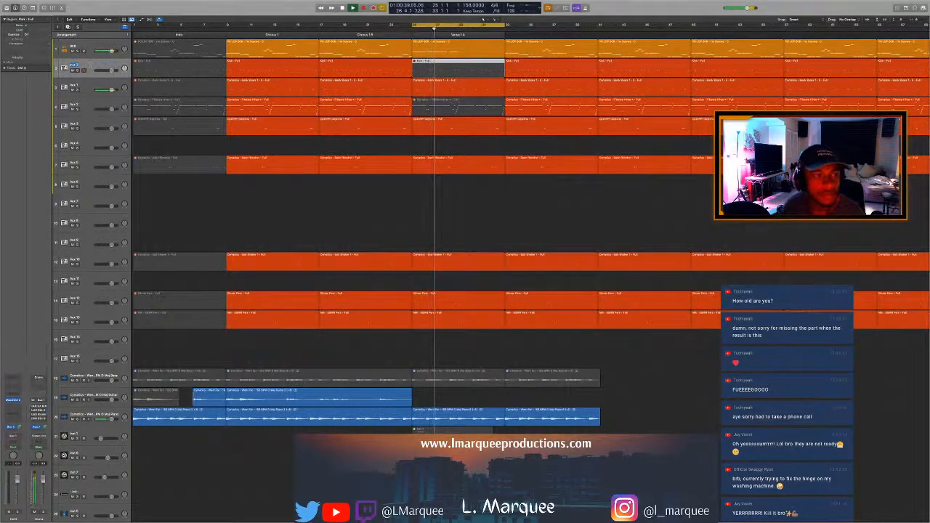
text(Kick)
key(Tab)
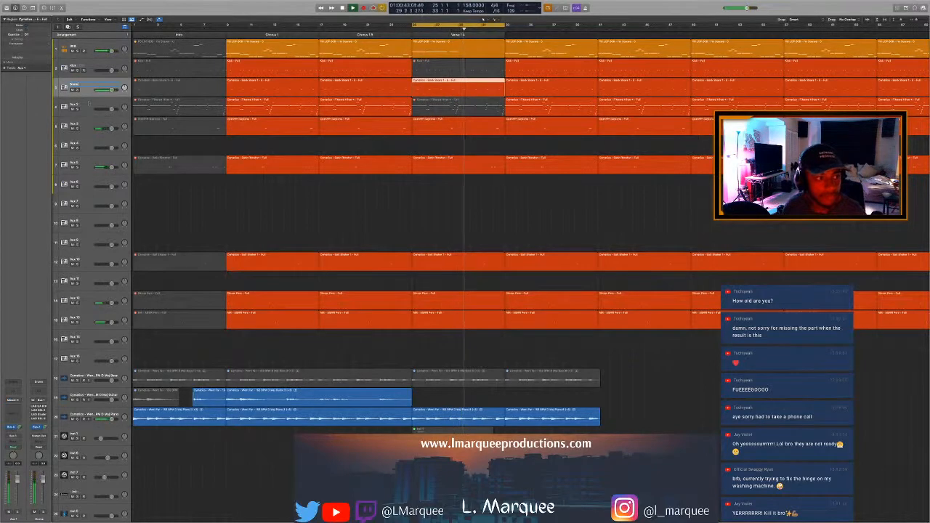
key(Tab)
text(Clp)
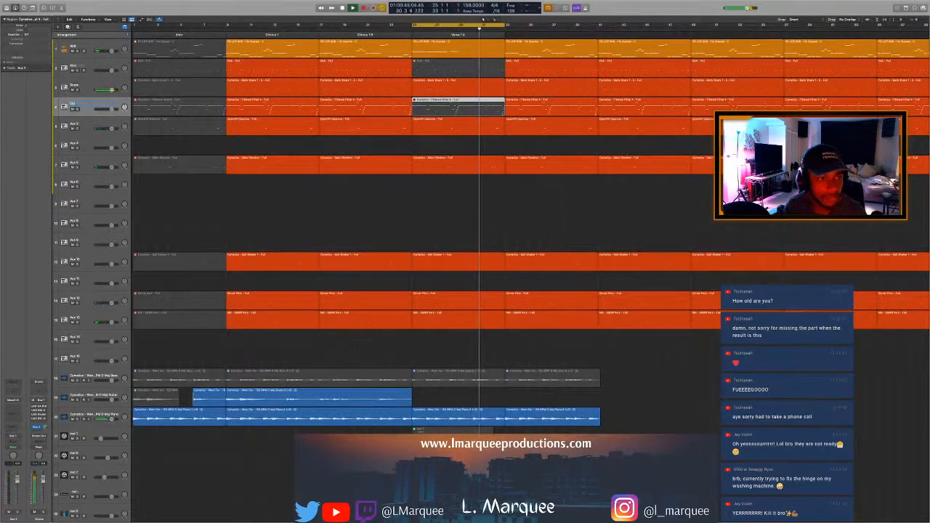
text(sed Hi-Hat)
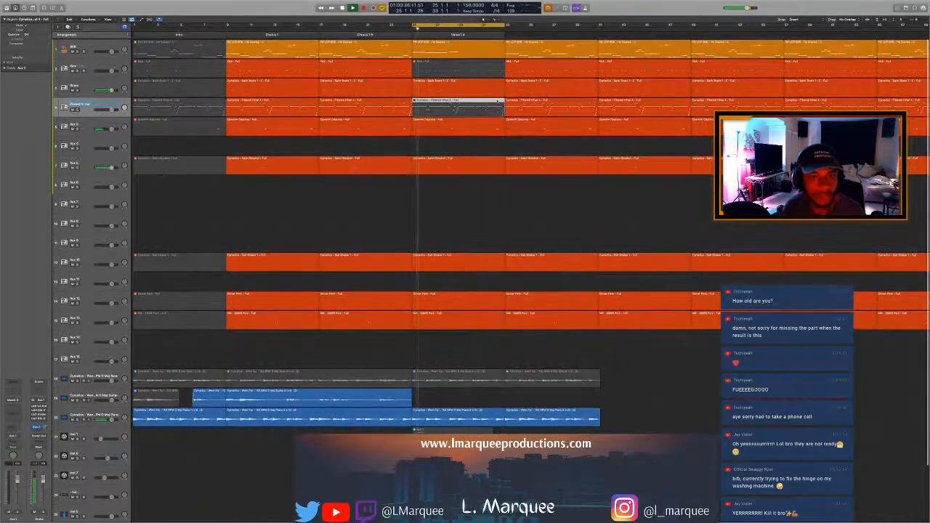
Step: Mute the verse's five percussion regions below the closed hi-hat track and play the verse
double_click(494, 89)
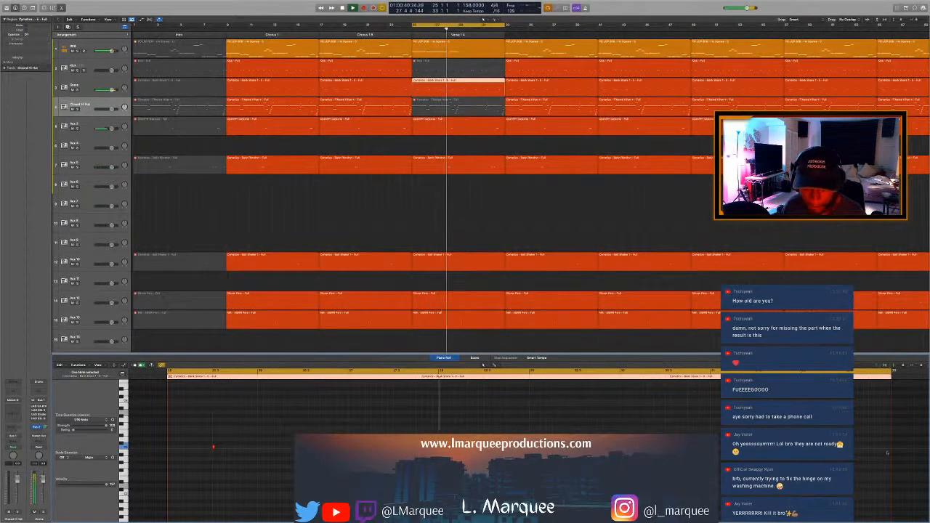
key(e)
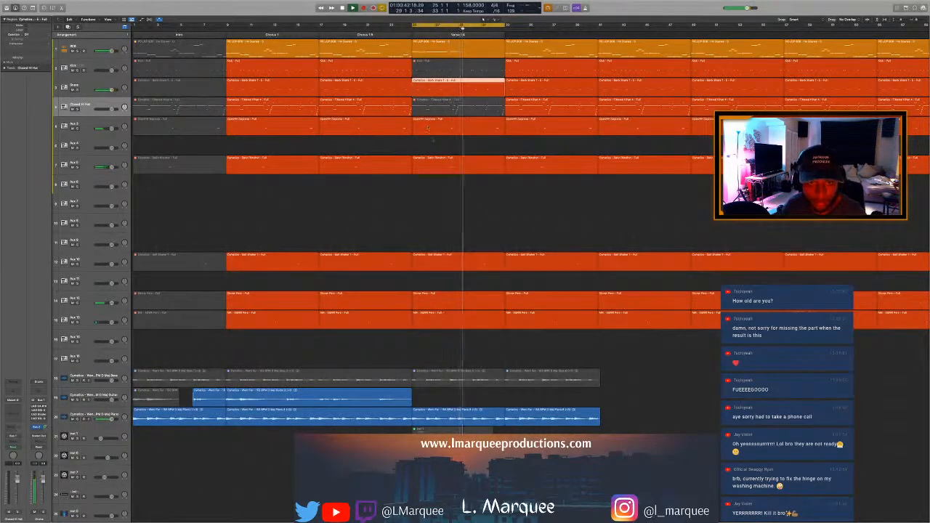
key(space)
drag(431, 138, 458, 345)
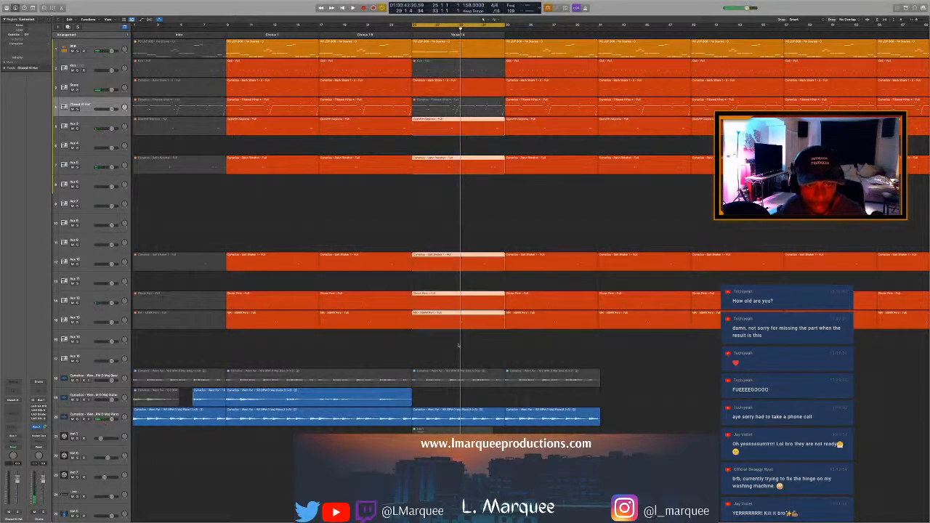
key(ctrl+m)
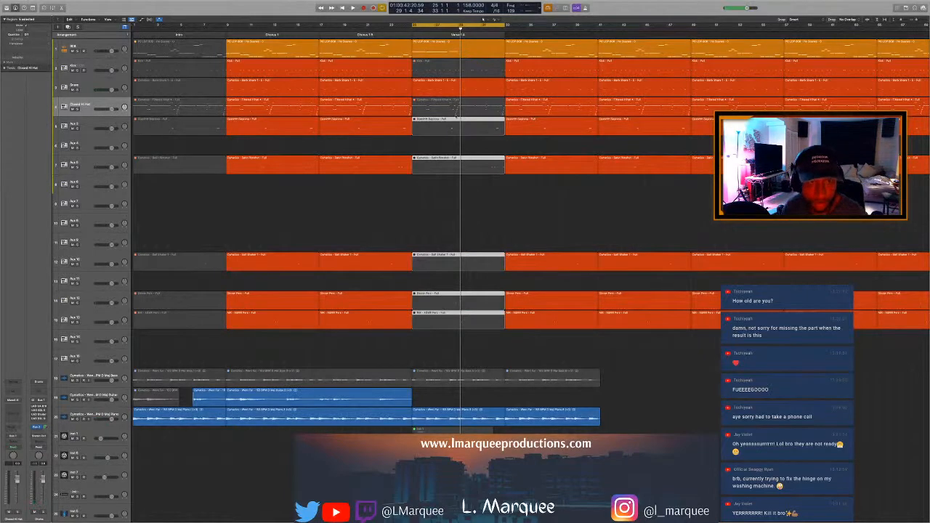
click(431, 141)
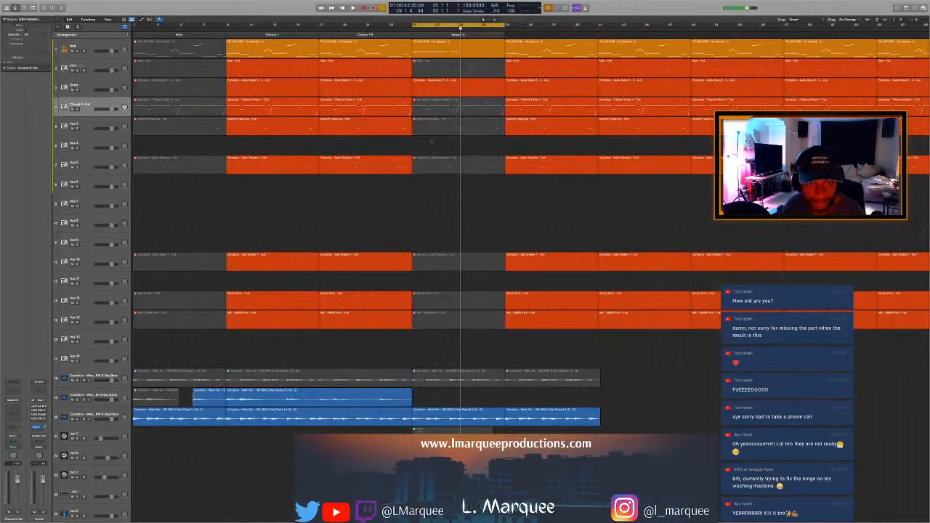
key(space)
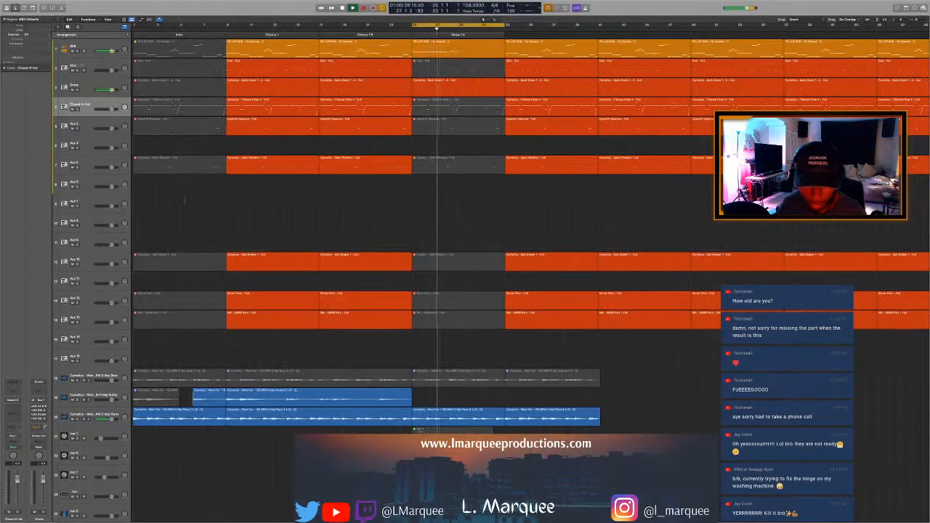
Step: Rename the seventh track Rimshot
click(432, 157)
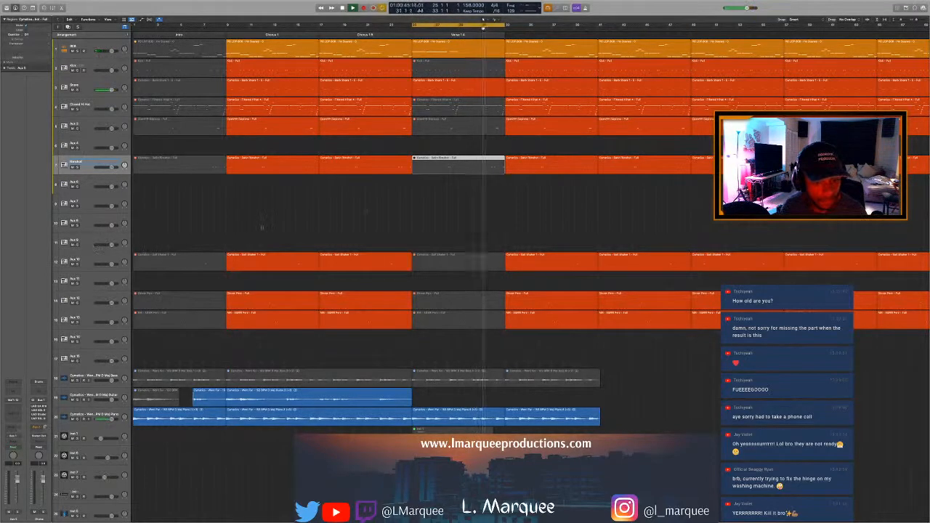
click(400, 215)
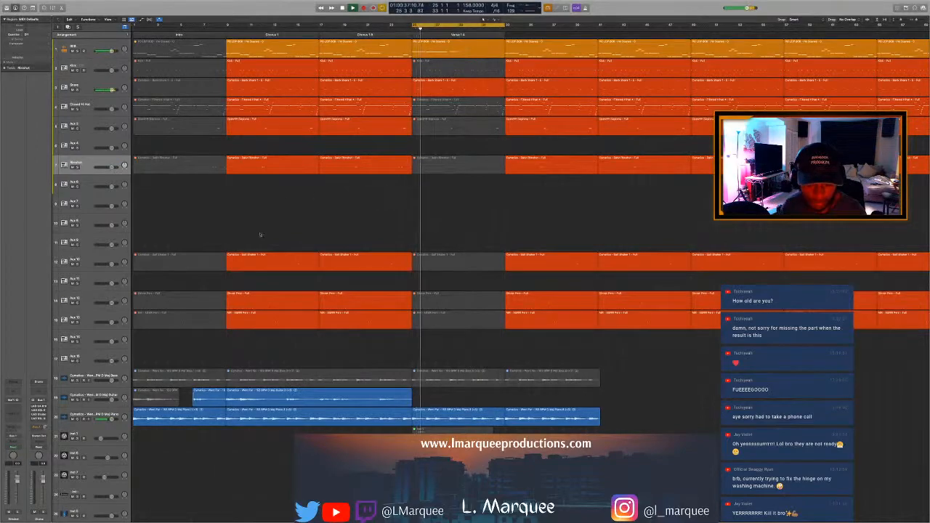
scroll(262, 234, down, 4)
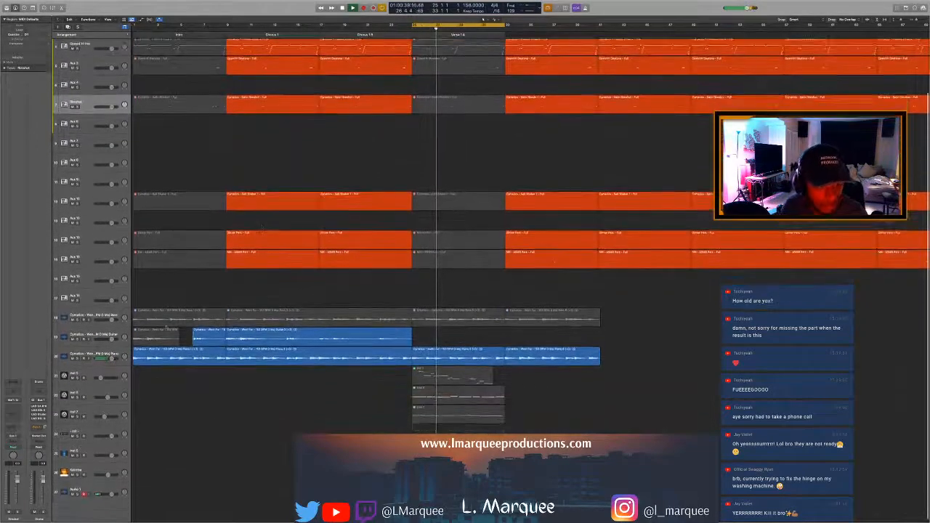
scroll(273, 229, up, 5)
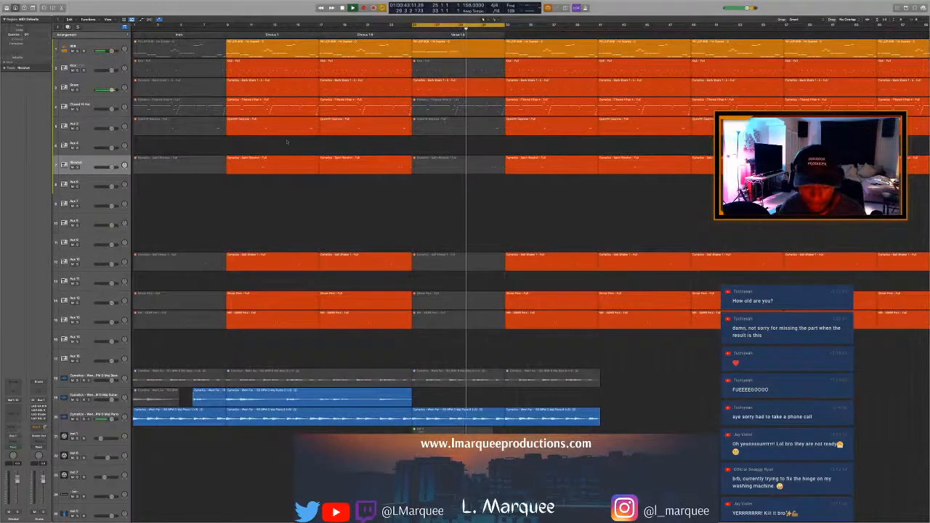
Step: Select the later notes of the verse's snare region in the piano roll, close the editor and play the verse
double_click(469, 90)
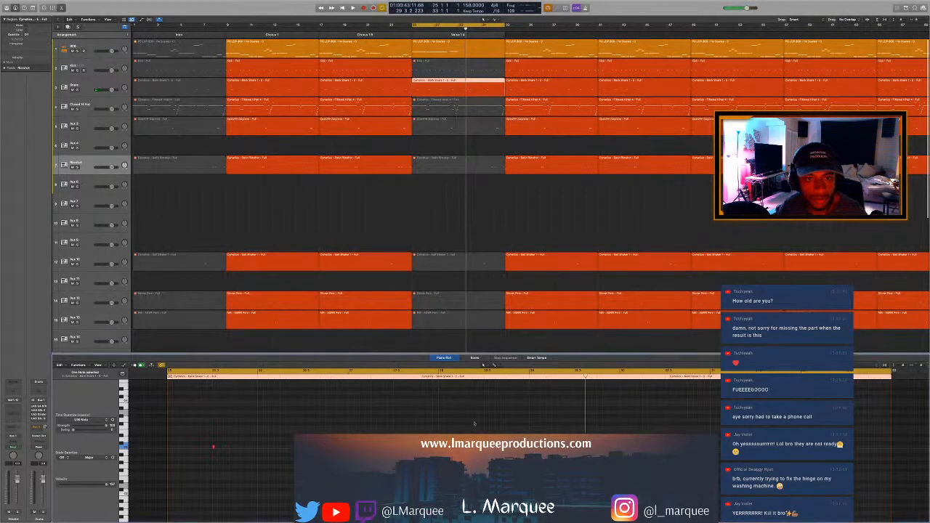
drag(439, 401, 786, 461)
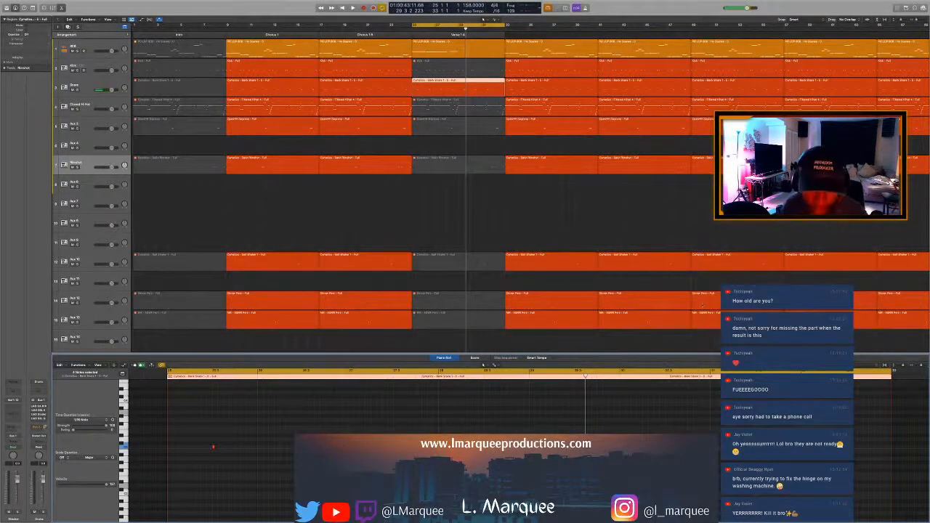
click(591, 270)
click(521, 226)
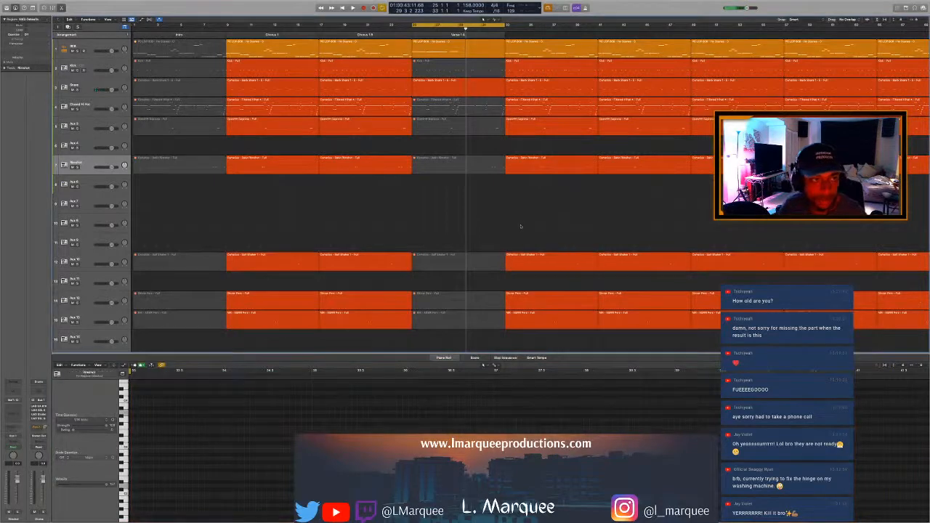
key(space)
key(p)
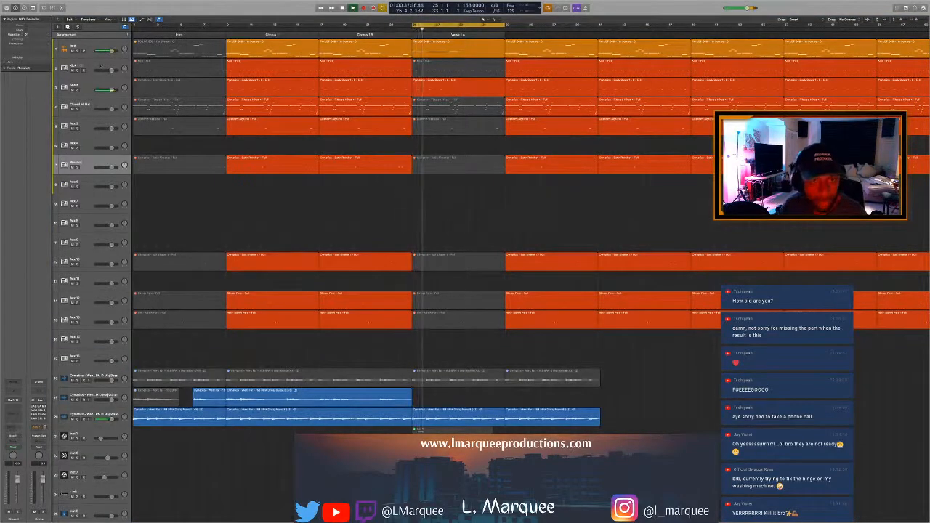
Step: Open the Kick track's Maschine 2 instrument, move its window lower and stop playback
click(91, 65)
click(13, 400)
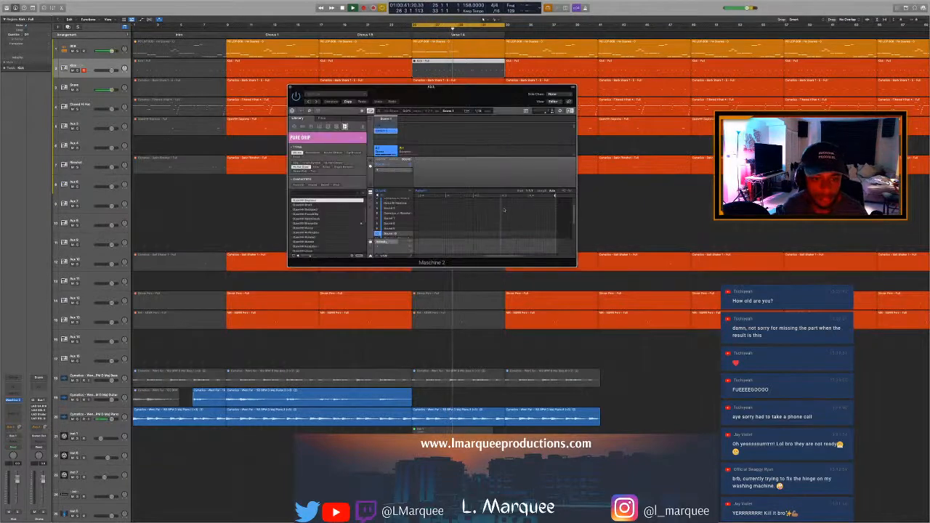
drag(436, 87, 457, 175)
key(space)
Step: Open the verse's snare region in the piano roll, select its first note, play the verse and deselect the region
double_click(473, 87)
click(177, 447)
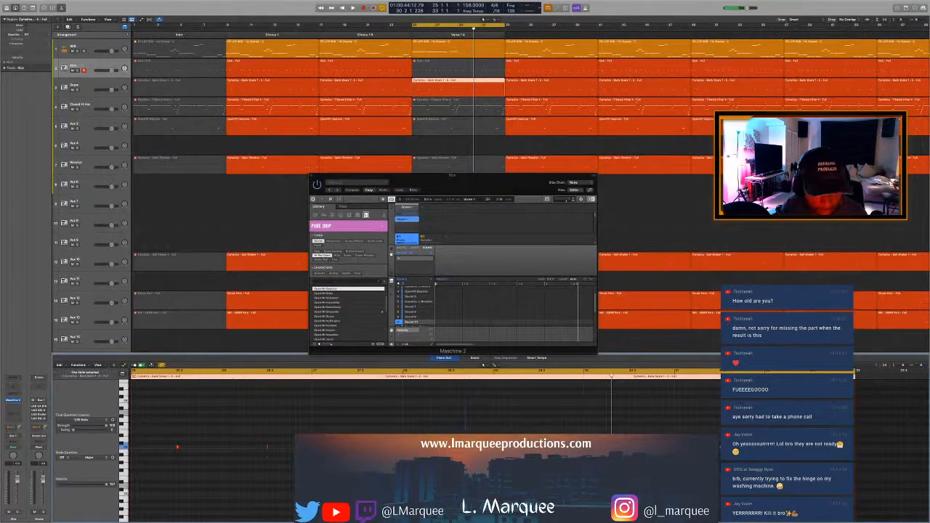
key(space)
drag(452, 175, 429, 162)
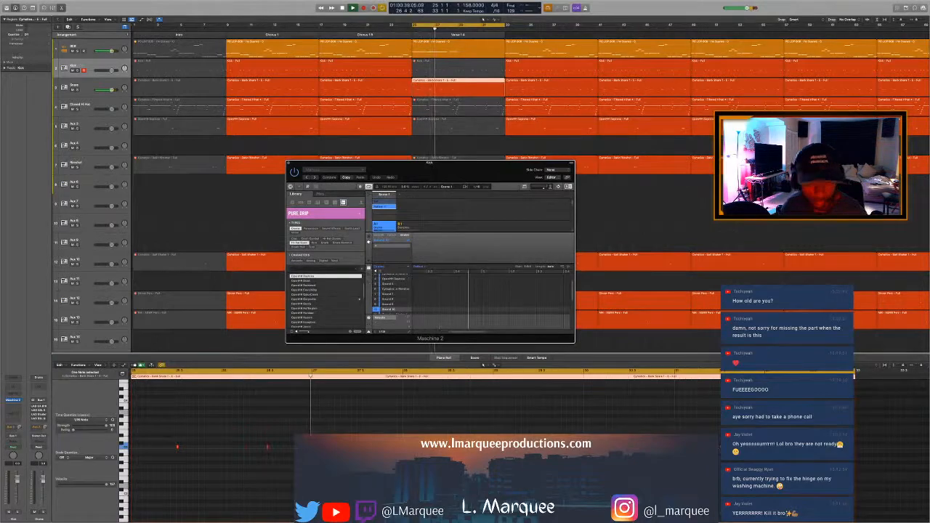
click(433, 147)
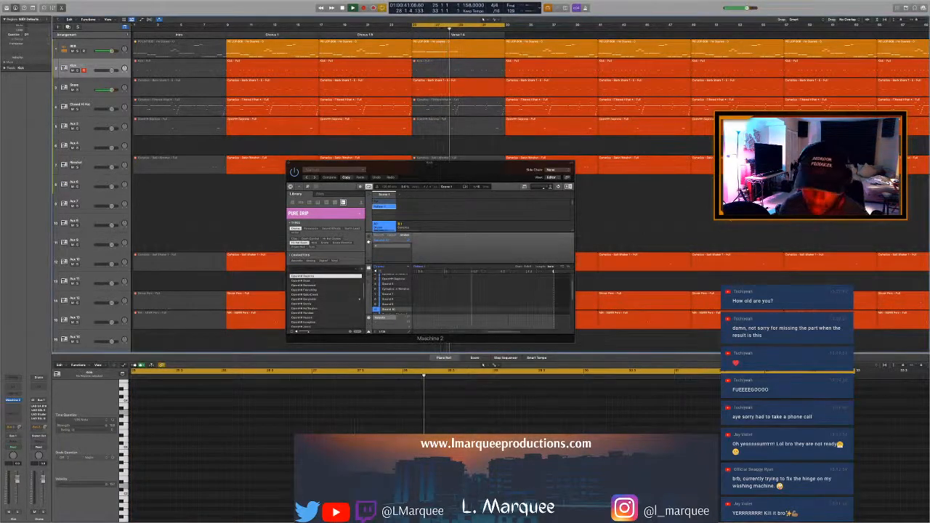
Step: Leave full screen, switch to Finder and open the Snaps folder in the Cymatics pack's drum samples
key(ctrl+super+f)
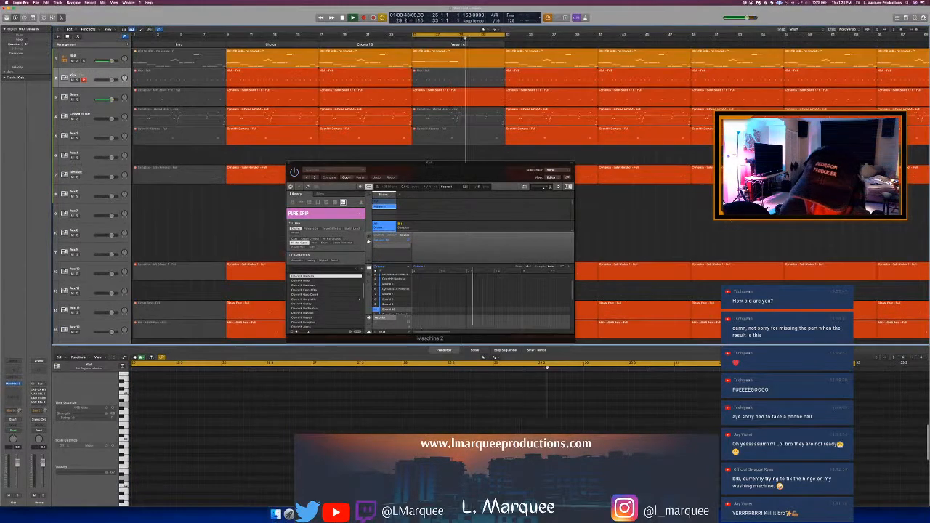
click(276, 516)
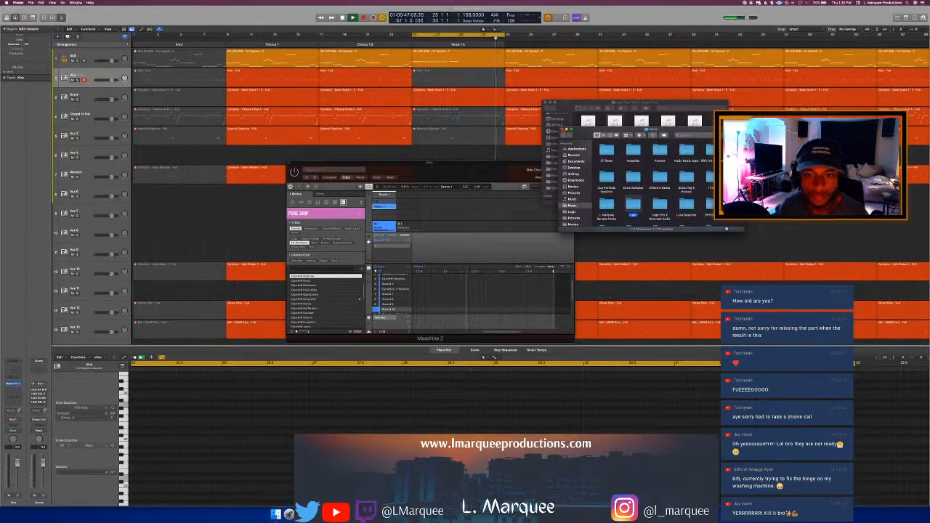
click(562, 129)
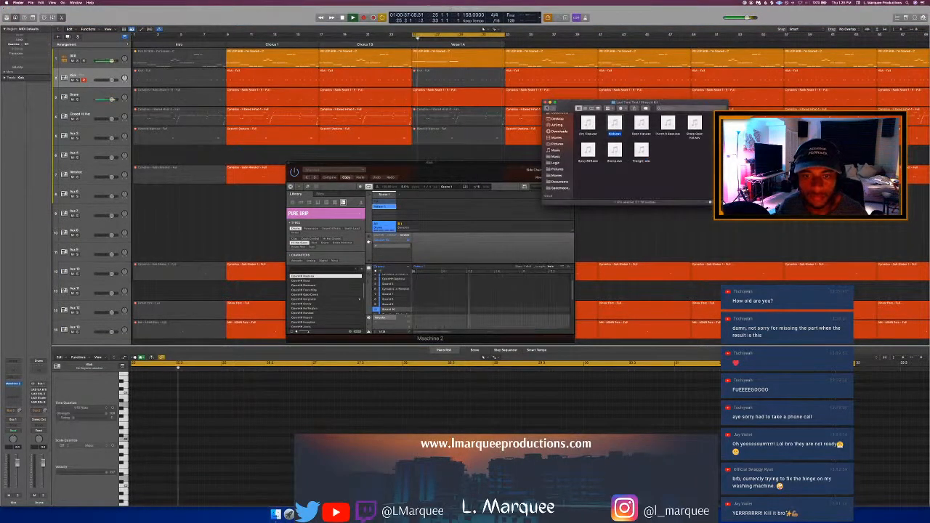
click(546, 108)
click(547, 108)
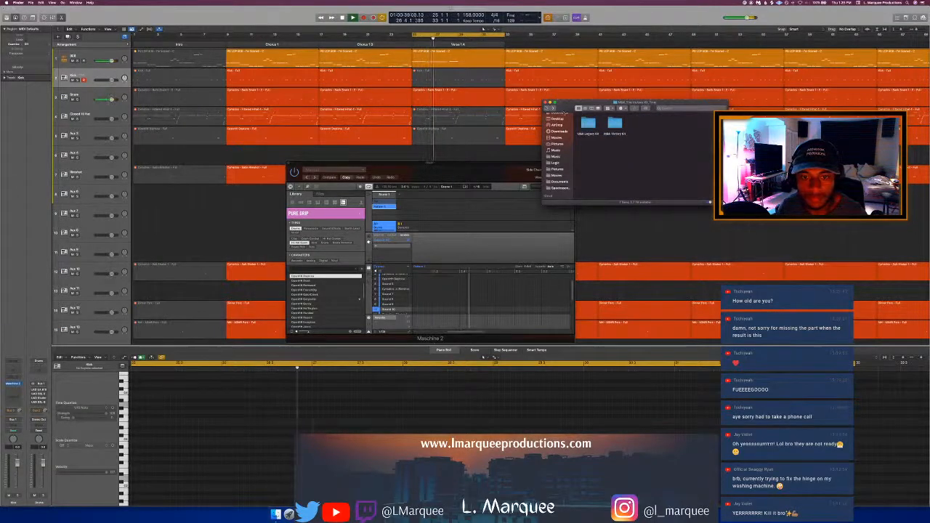
click(547, 108)
scroll(657, 145, down, 5)
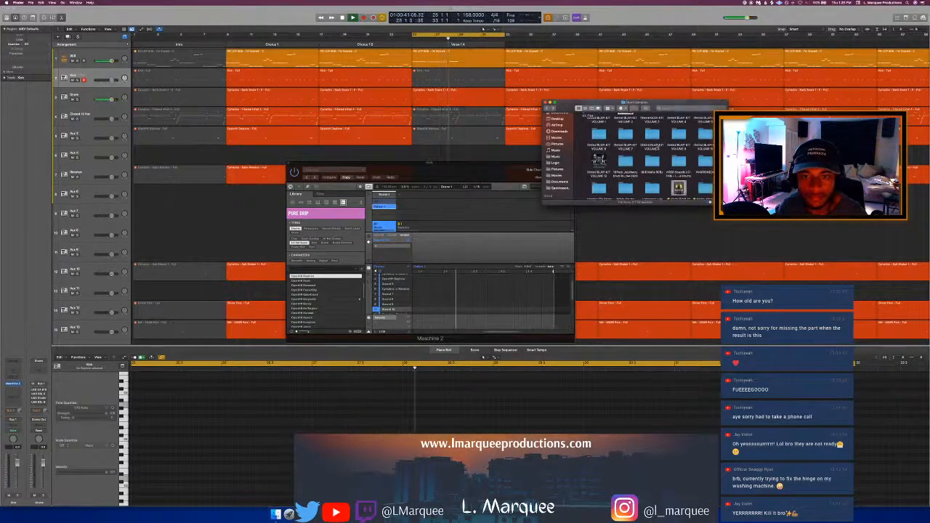
double_click(705, 167)
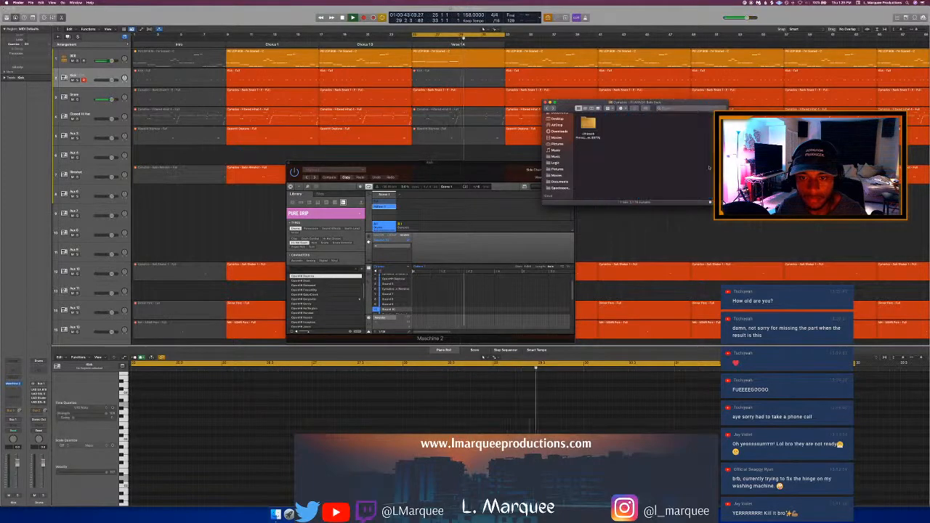
double_click(587, 124)
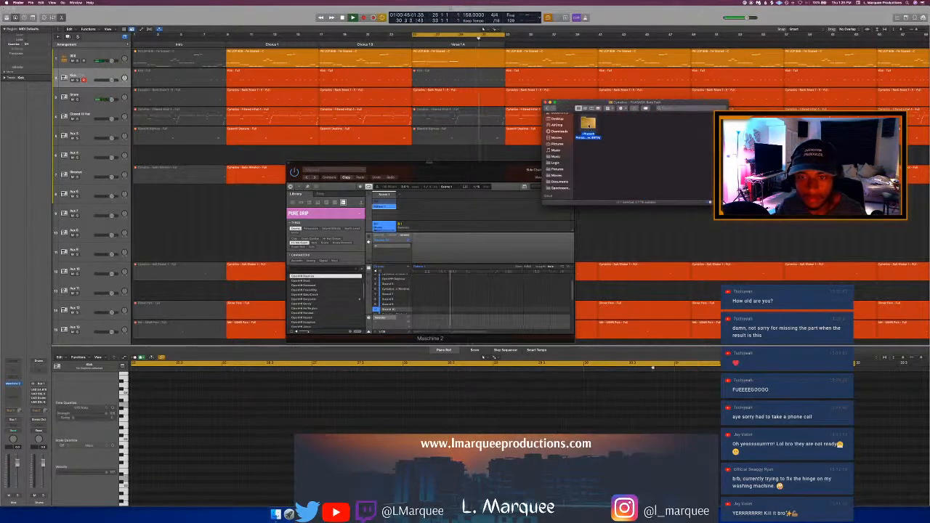
scroll(614, 168, down, 2)
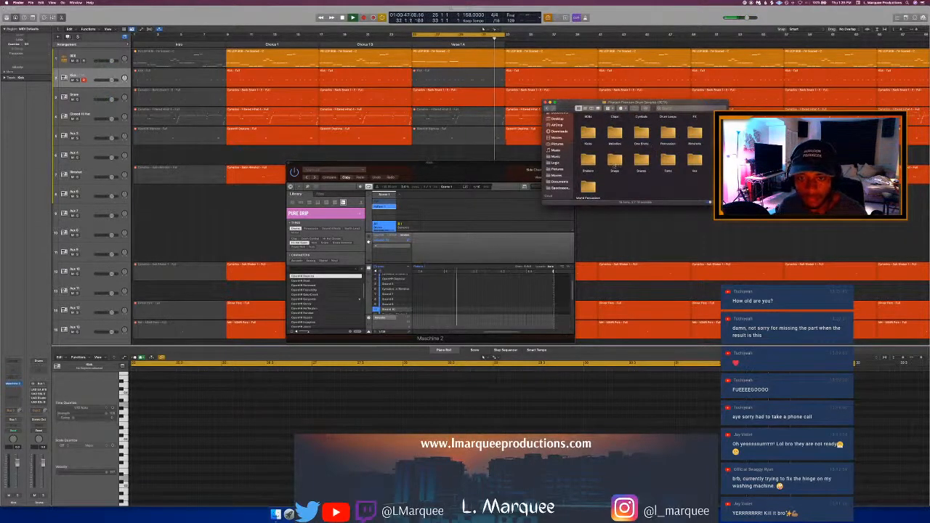
double_click(615, 162)
Step: Audition the four Cymatics snap samples against the playing verse
click(614, 125)
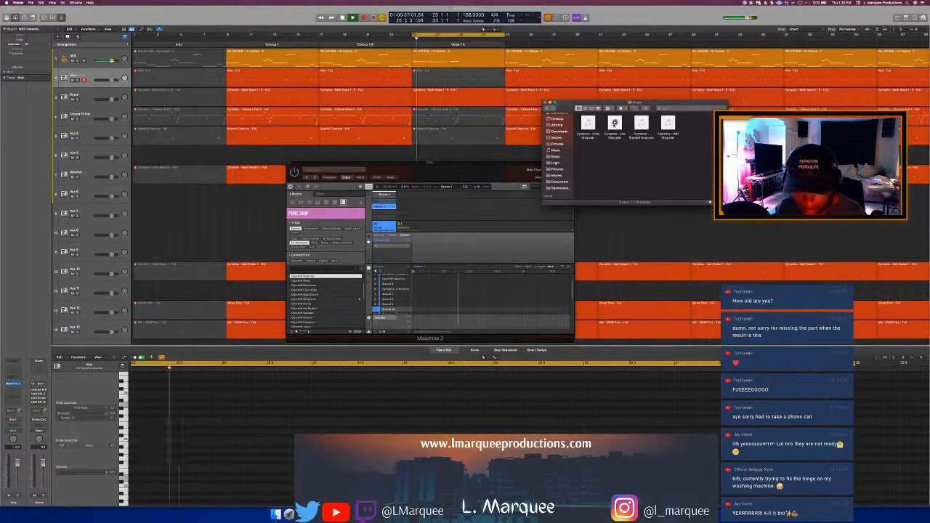
click(588, 124)
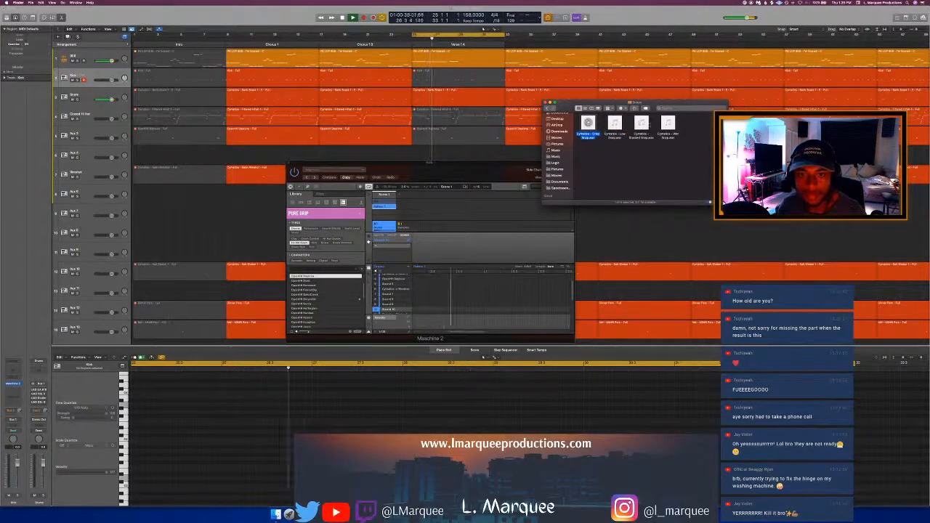
click(642, 124)
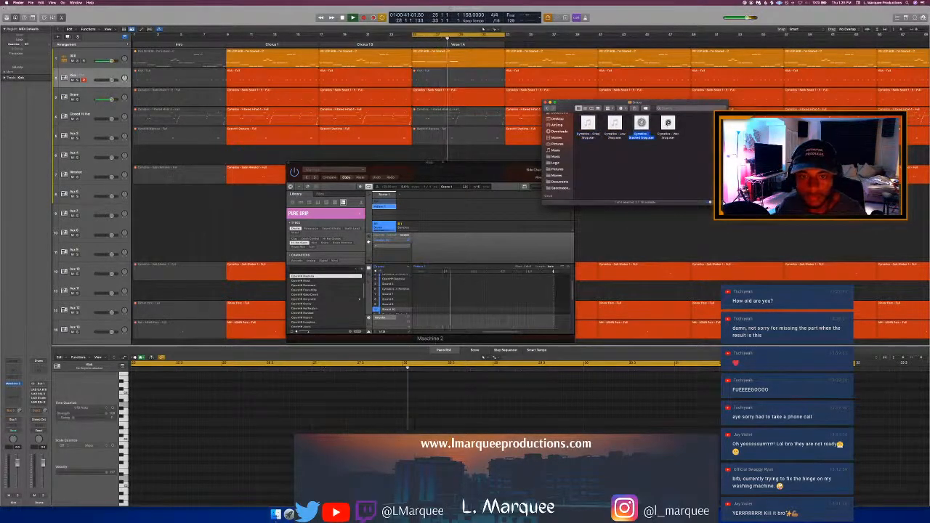
click(667, 124)
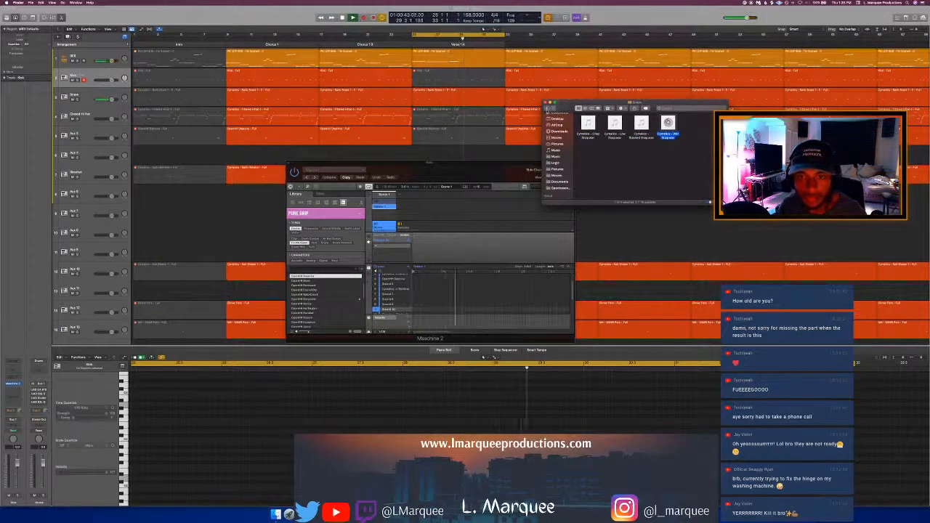
Step: Load the Cymatics Wet Snap sample into an empty Maschine sound slot and close the instrument window
click(547, 108)
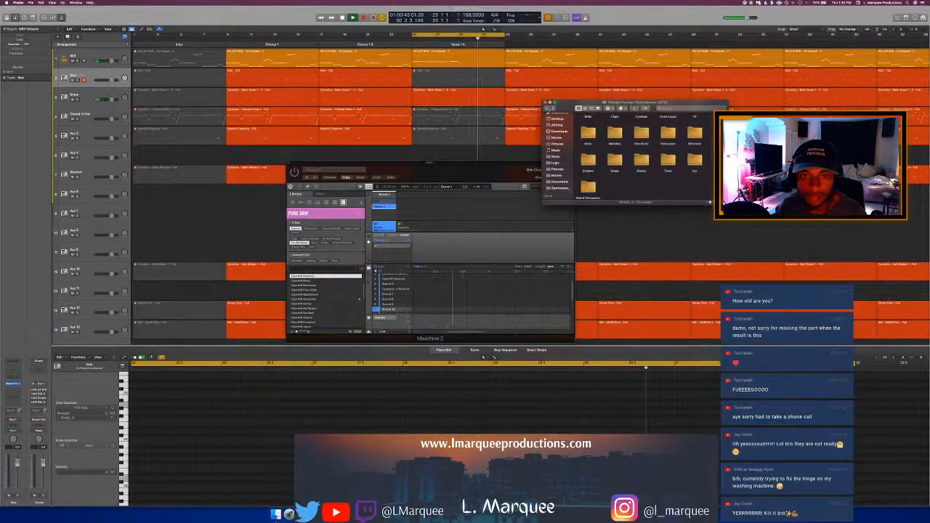
double_click(615, 160)
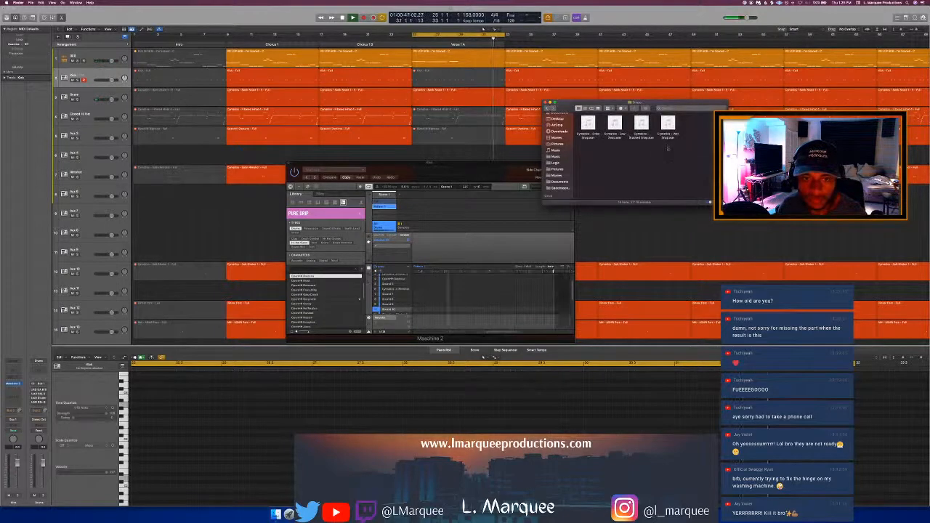
drag(667, 125, 387, 277)
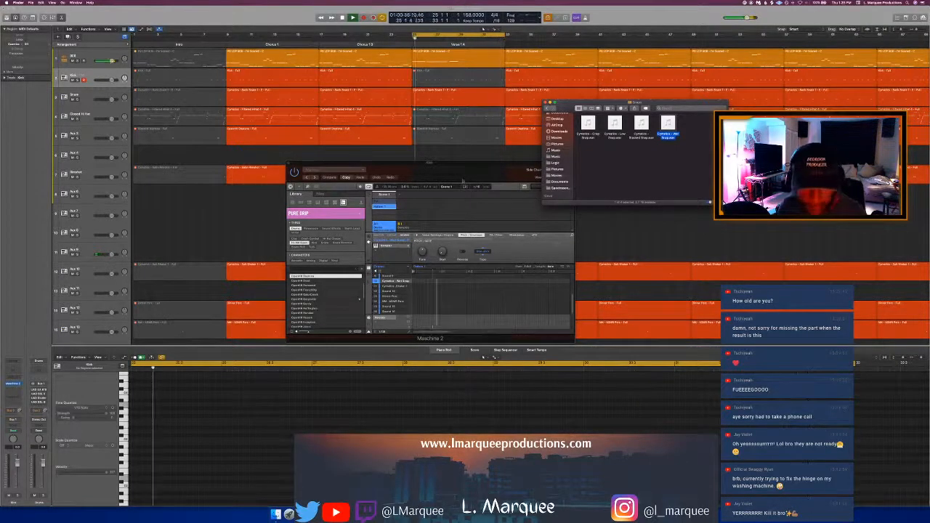
drag(485, 174, 482, 200)
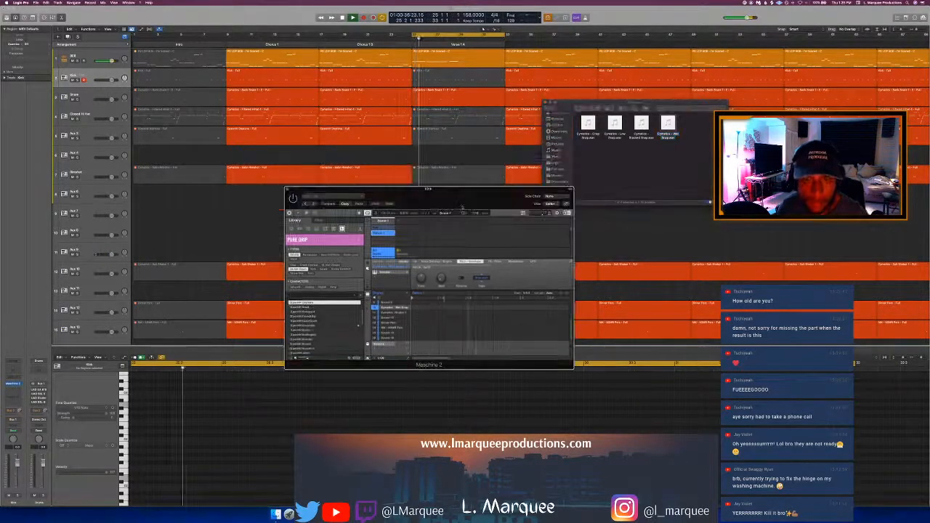
click(288, 190)
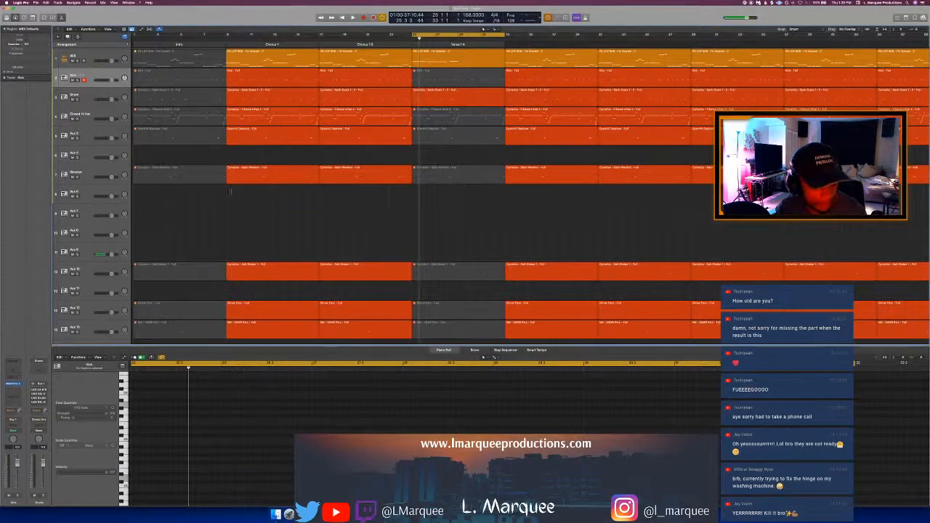
Step: Rename the eleventh track Snap and copy the verse's snare region onto it
click(86, 247)
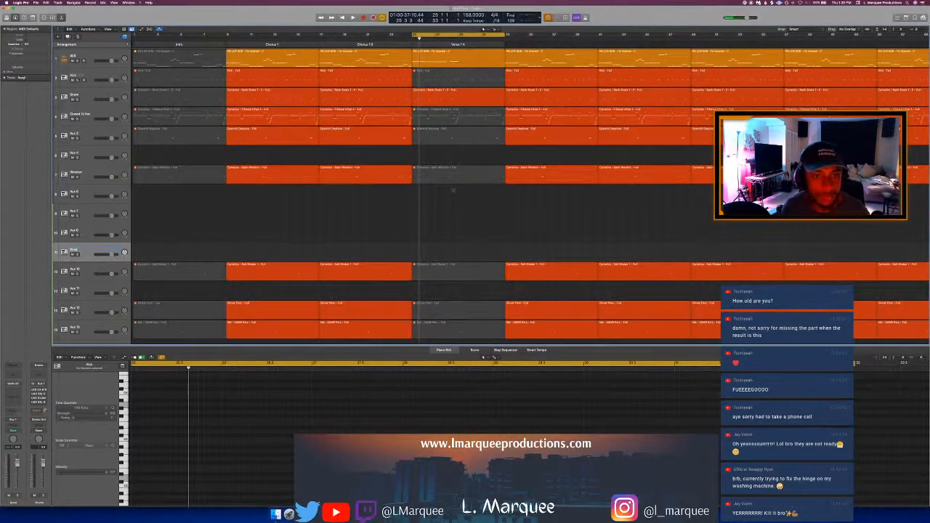
drag(440, 93, 443, 252)
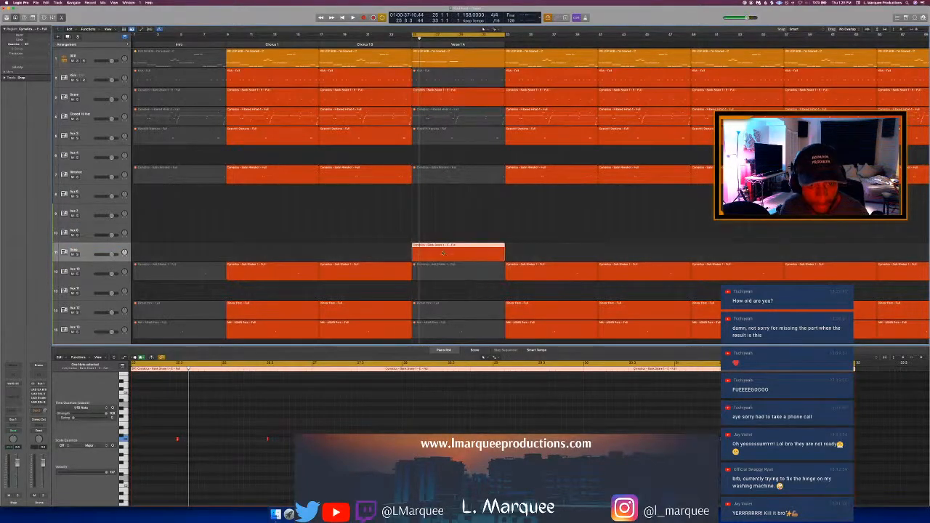
Step: Move all notes of the Snap track's region to the snap sound's pitch, close the editor and play the verse
key(e)
key(e)
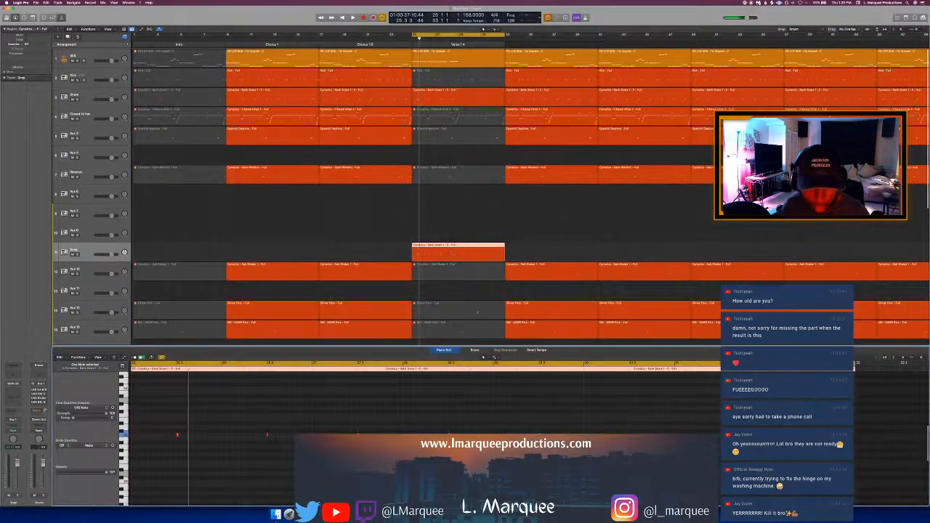
drag(453, 417, 143, 456)
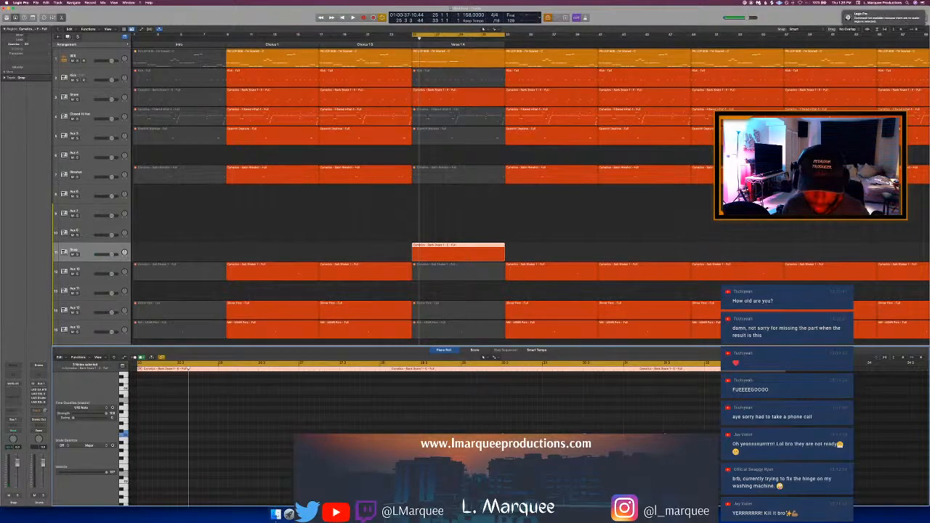
key(space)
key(e)
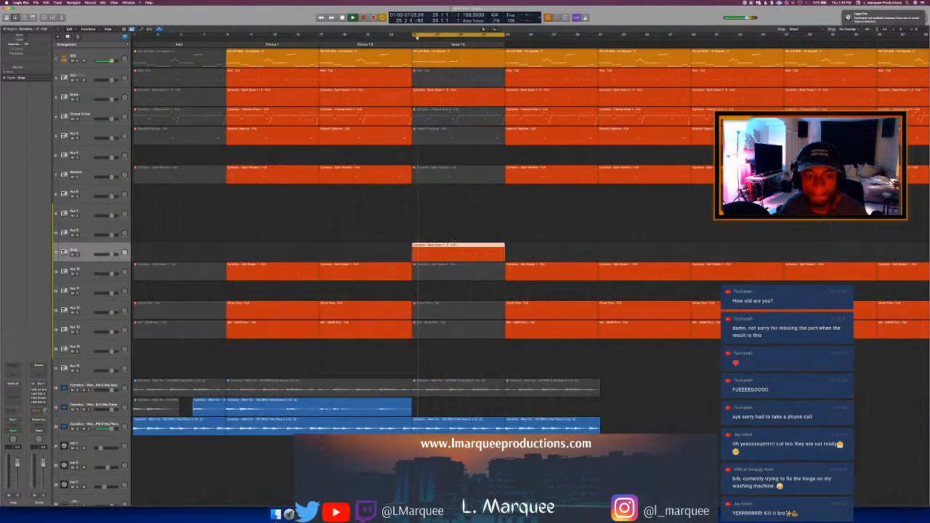
Step: Select the verse's muted kick region and reopen the Kick track's Maschine 2 instrument
click(276, 514)
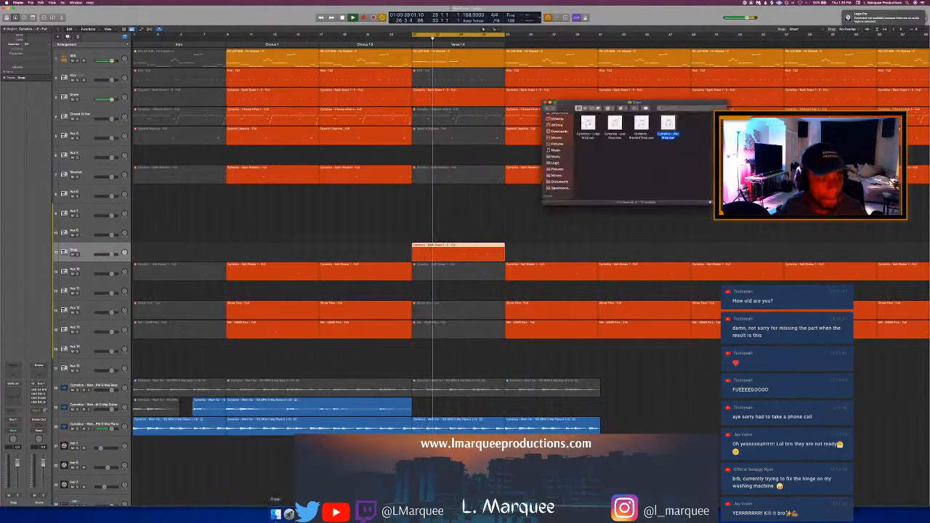
click(458, 79)
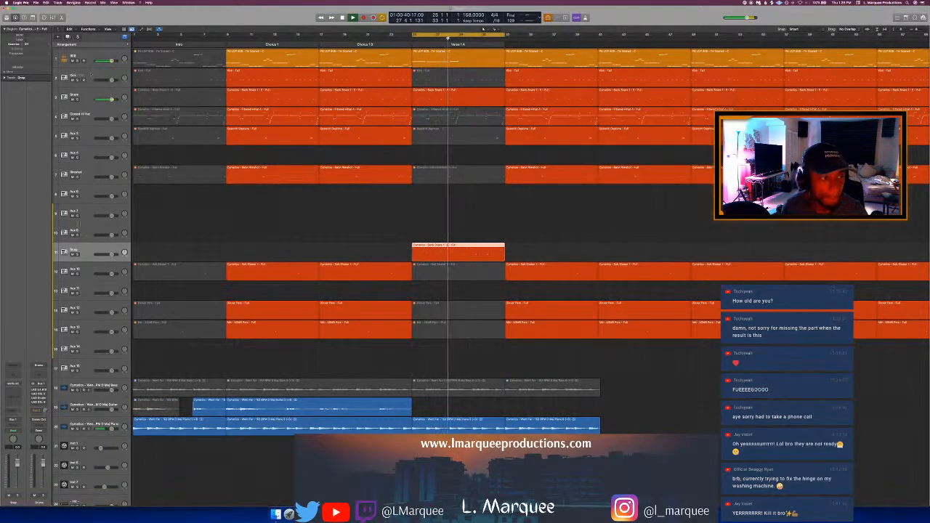
click(458, 78)
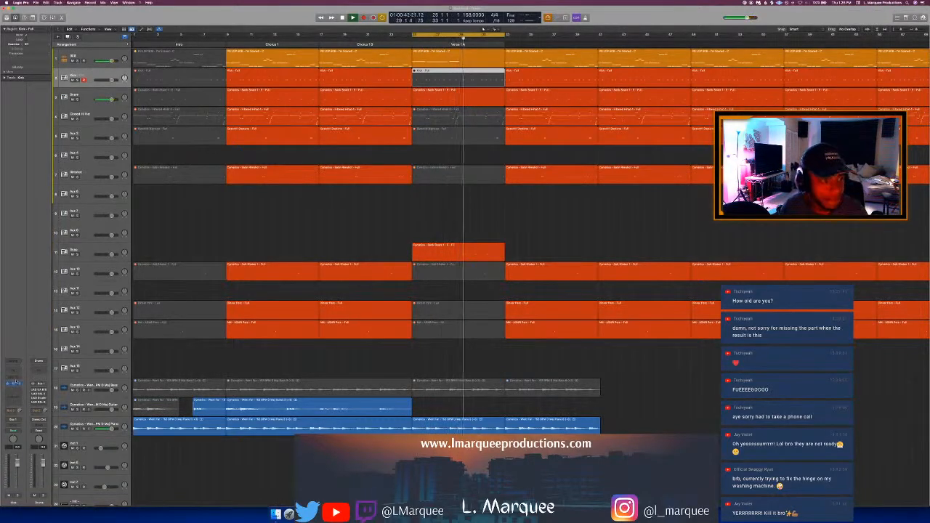
click(14, 383)
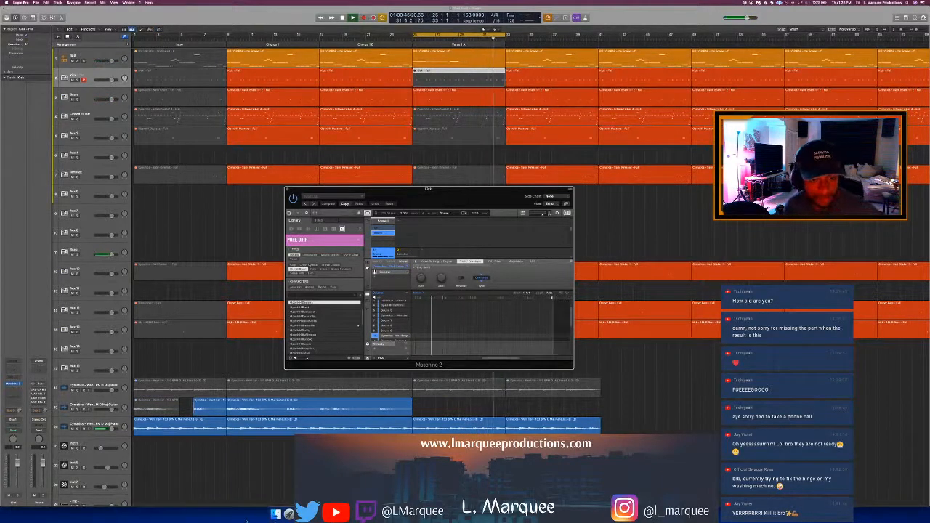
Step: Switch to Finder, go back up to the Drum Samples folder and look through its drum kits
click(276, 514)
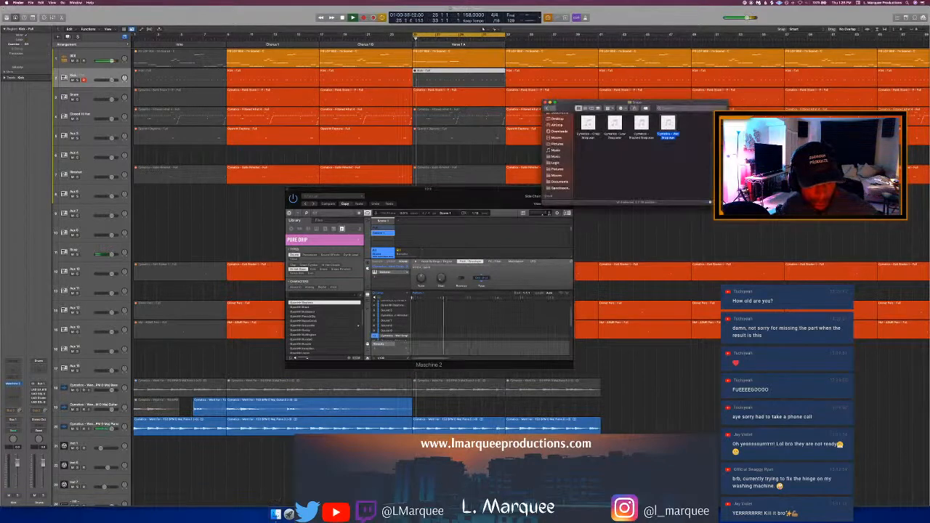
click(547, 108)
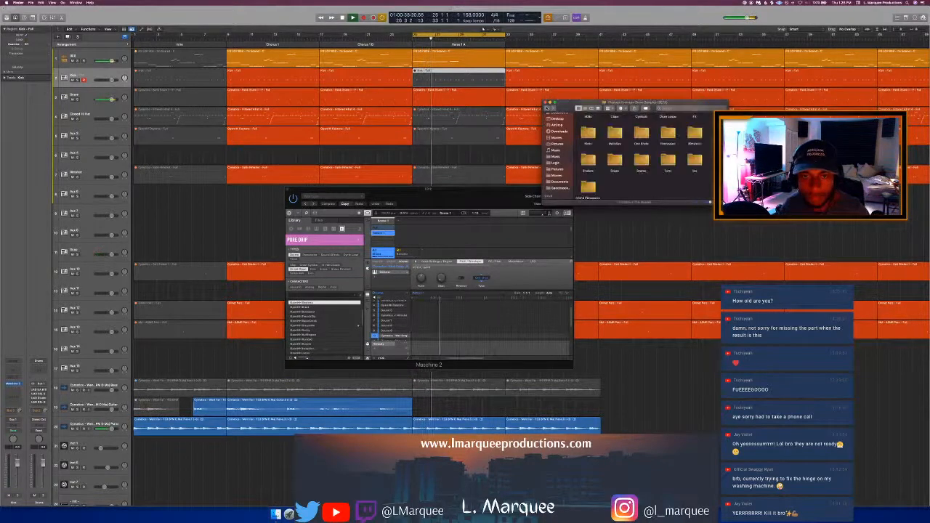
click(546, 109)
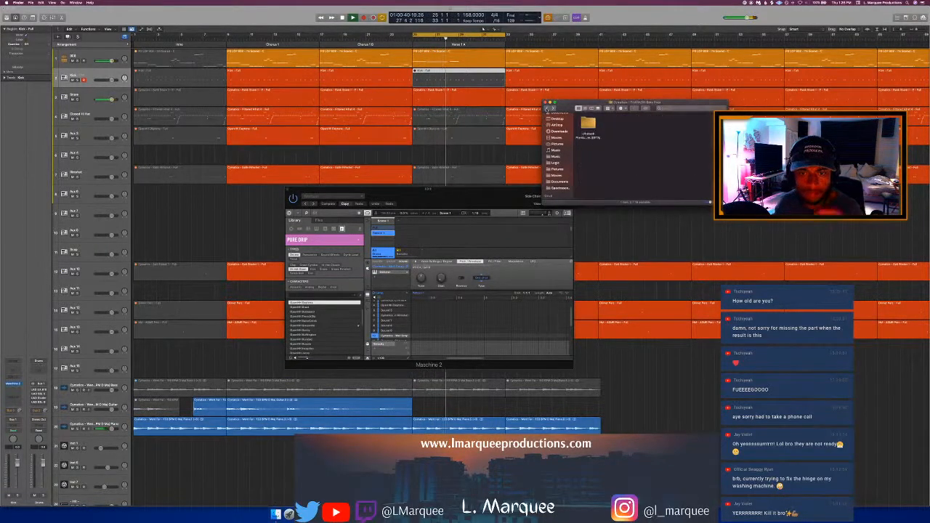
click(547, 108)
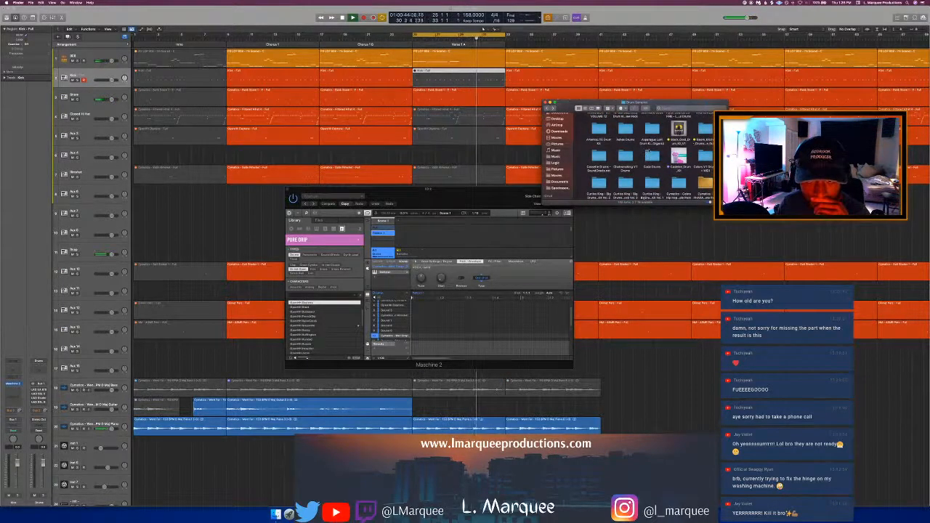
scroll(639, 156, down, 5)
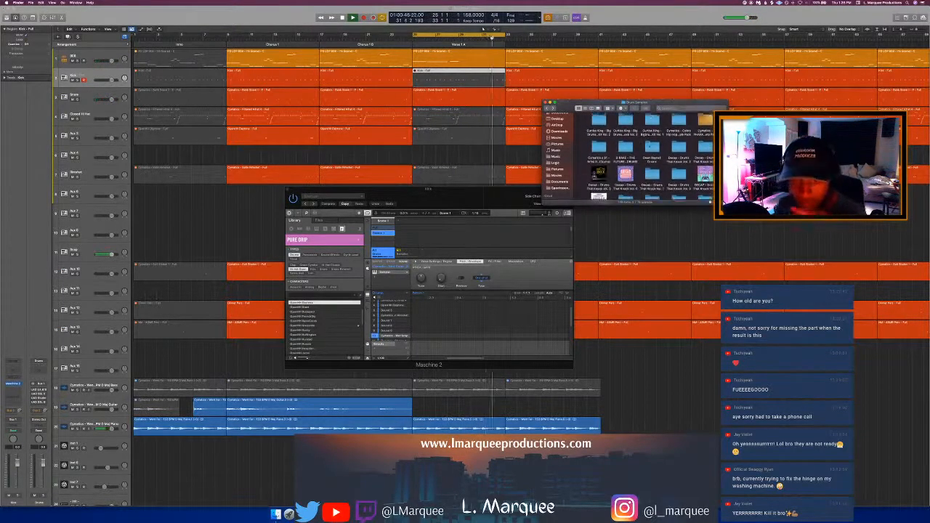
Step: Browse the Drum Samples folder and open the snaps folder of the Cymatics Cobra hip hop pack
scroll(649, 152, down, 3)
scroll(649, 173, up, 3)
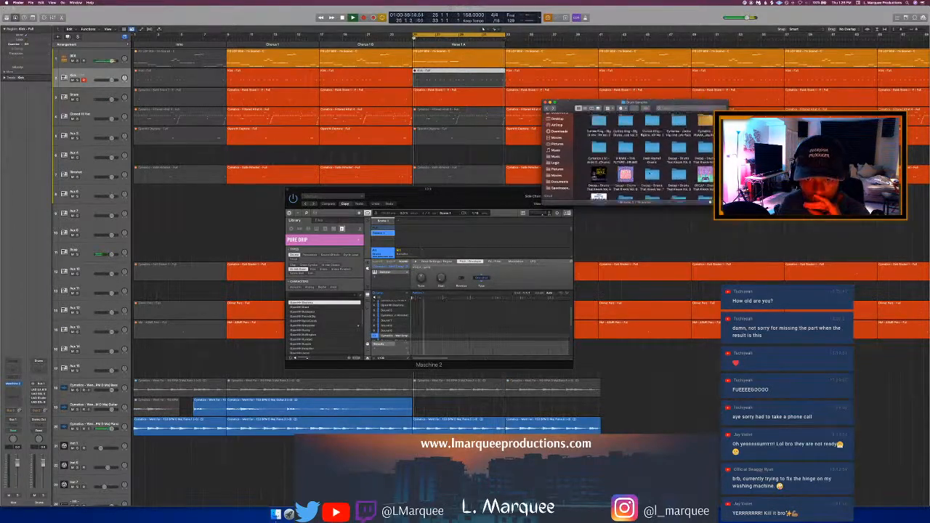
scroll(639, 156, up, 5)
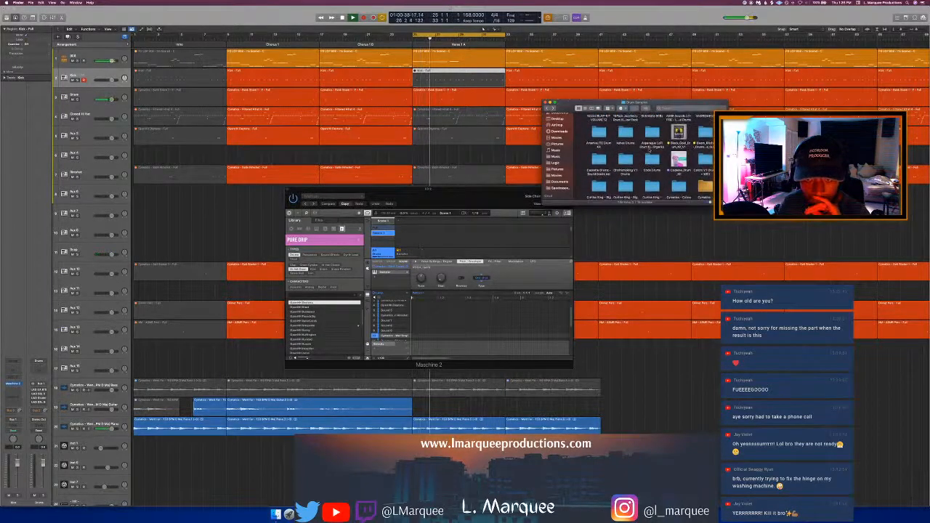
scroll(639, 153, up, 3)
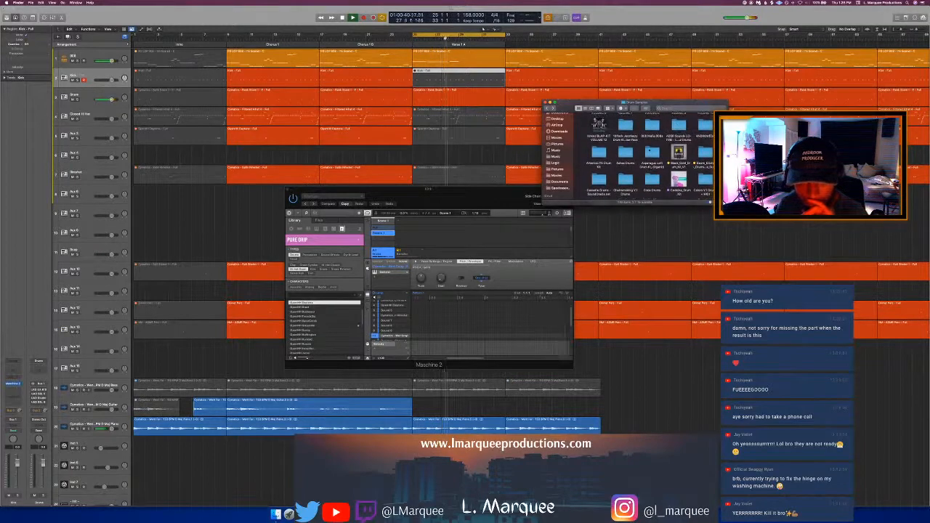
scroll(639, 153, down, 4)
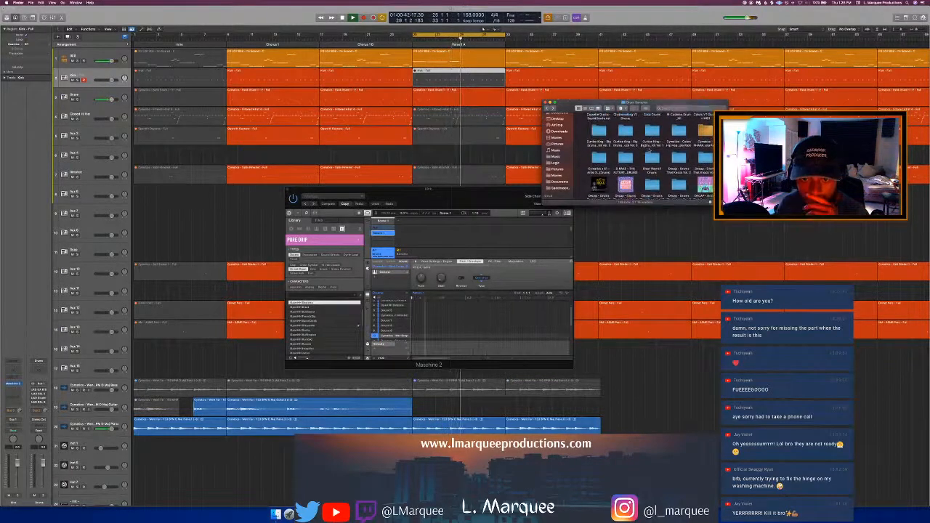
scroll(650, 150, up, 1)
click(677, 142)
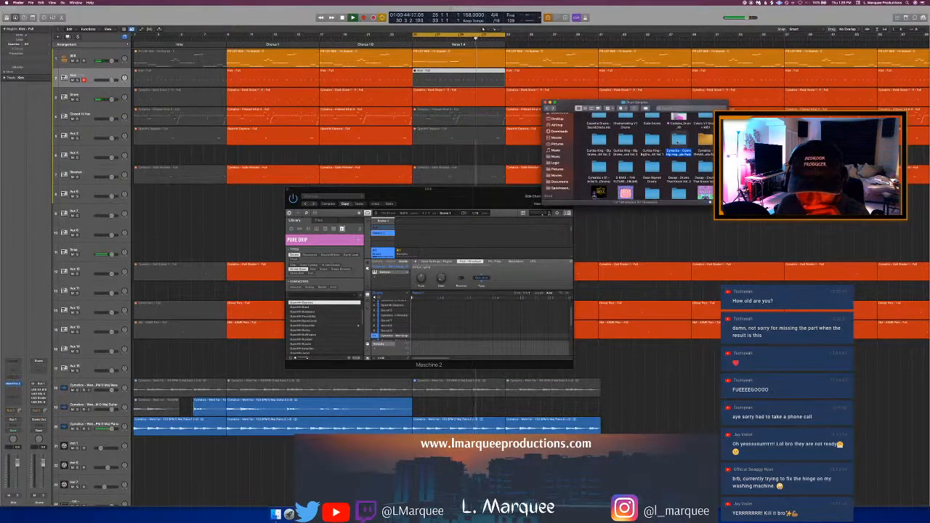
double_click(677, 142)
double_click(634, 125)
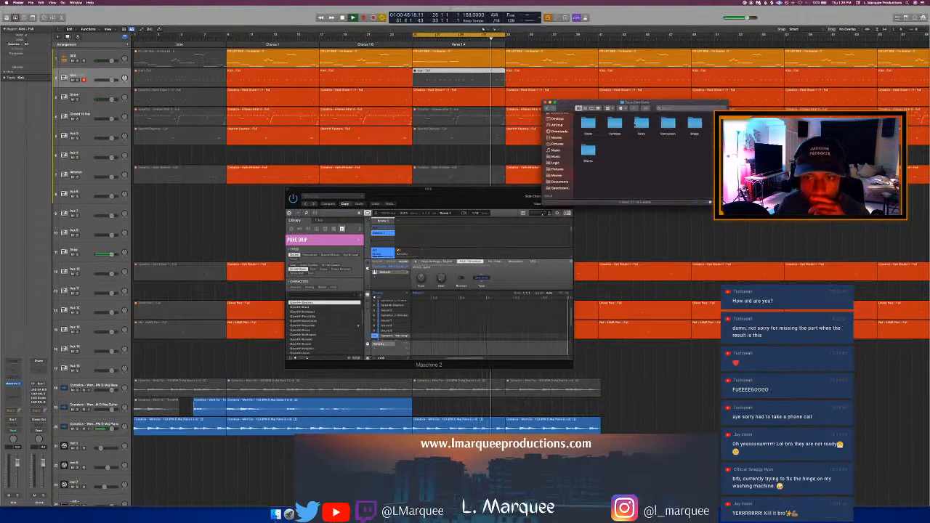
double_click(694, 125)
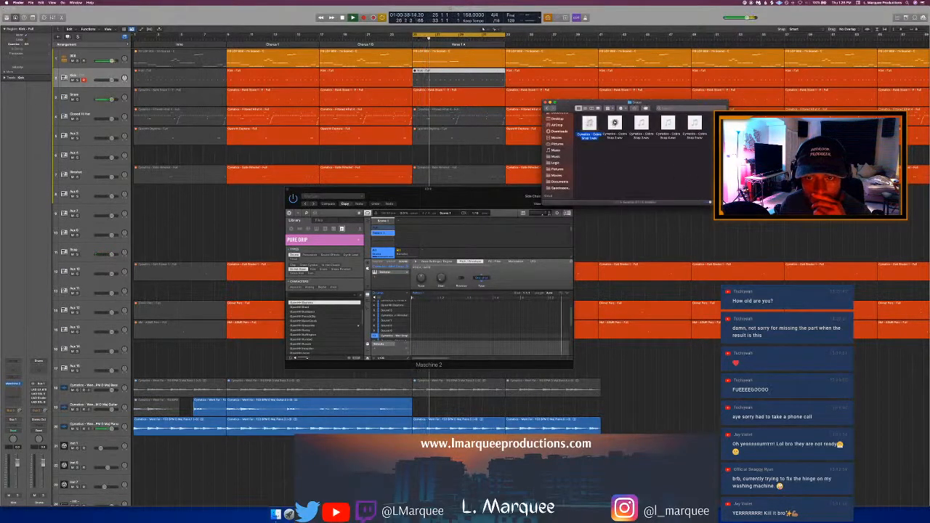
Step: Audition the Cymatics Cobra snap samples one after another
click(614, 125)
click(641, 125)
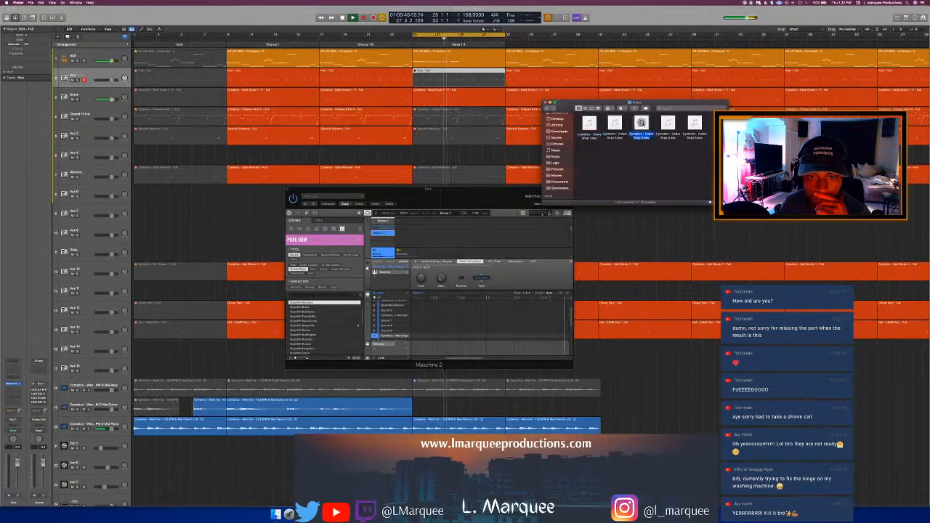
click(668, 125)
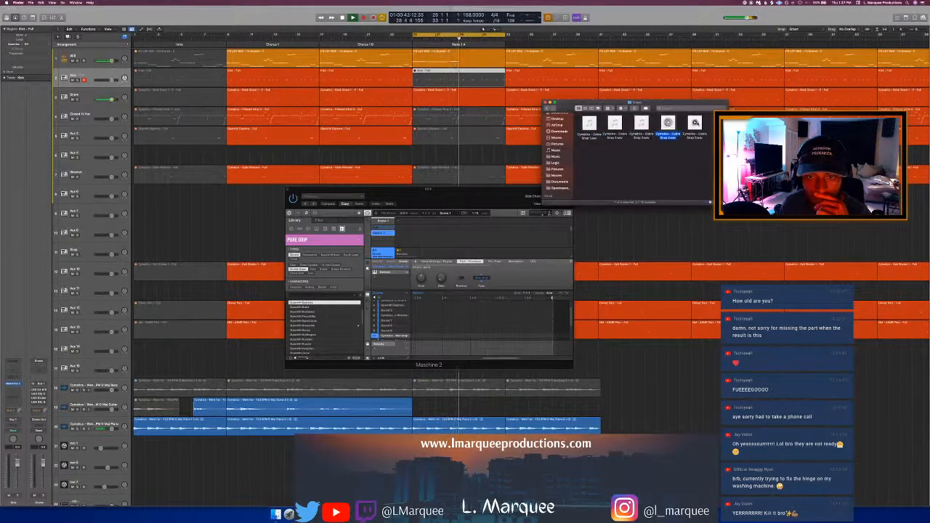
click(695, 124)
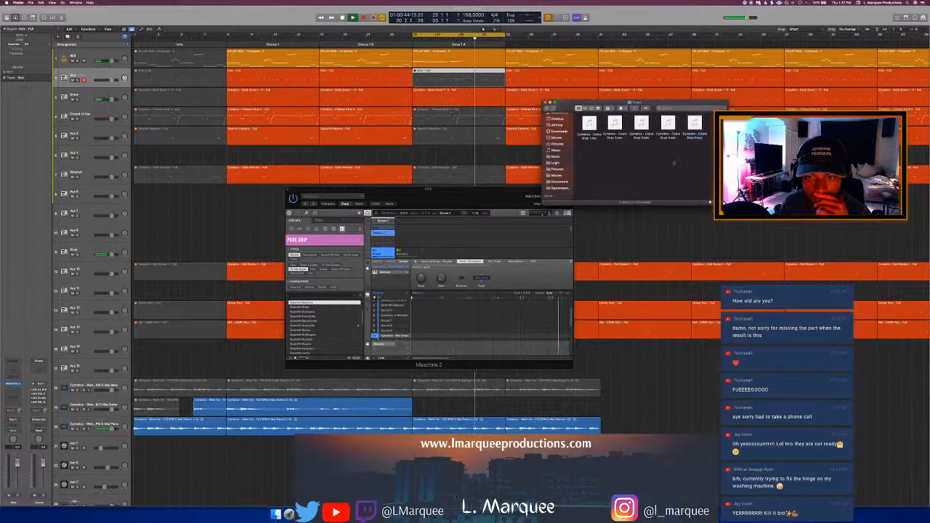
Step: Close the Maschine 2 plug-in window in Logic Pro and play back the Verse 1A section
click(476, 194)
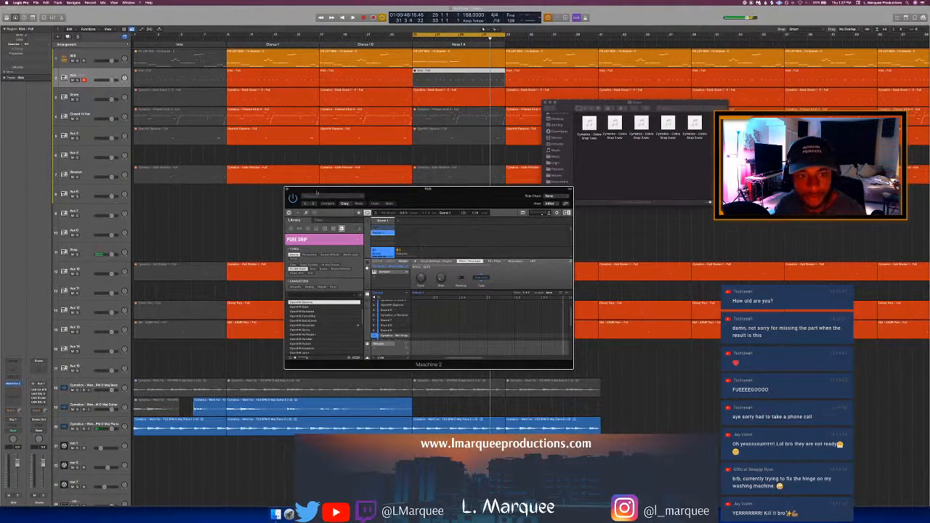
click(289, 191)
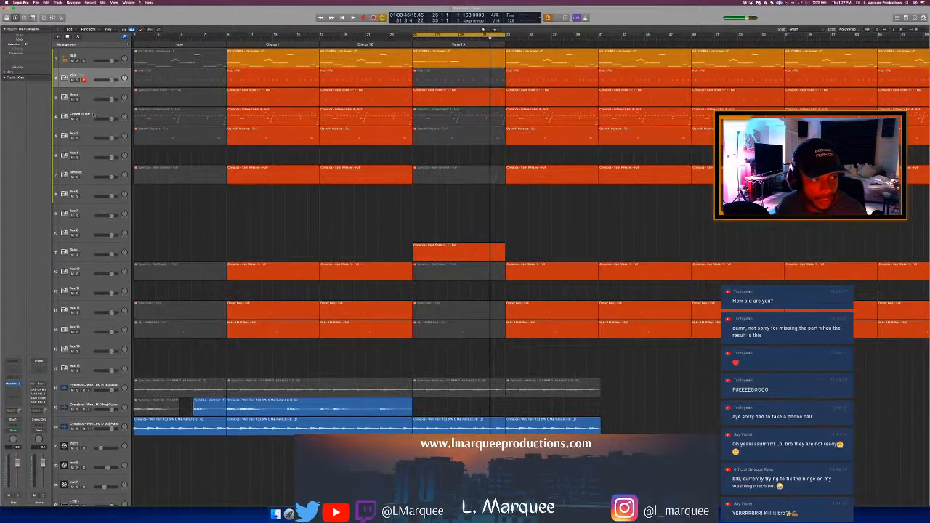
click(85, 172)
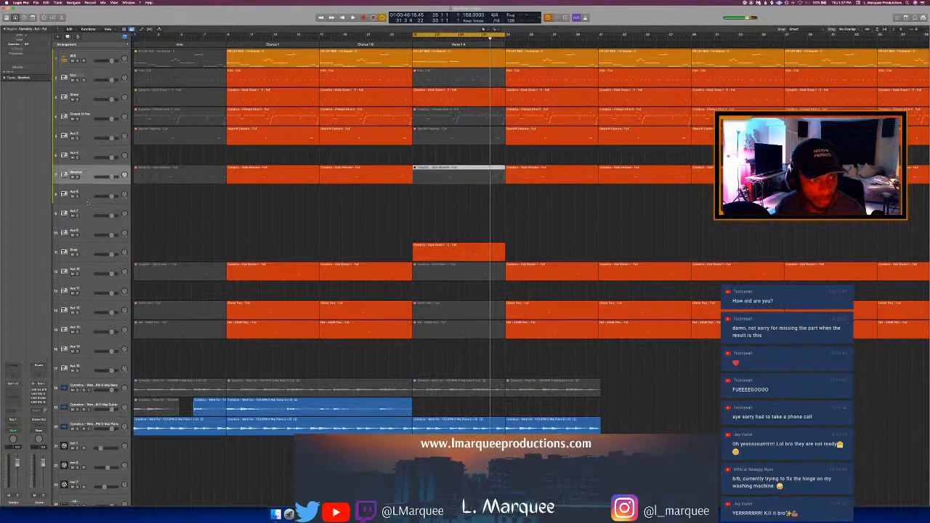
key(shift+space)
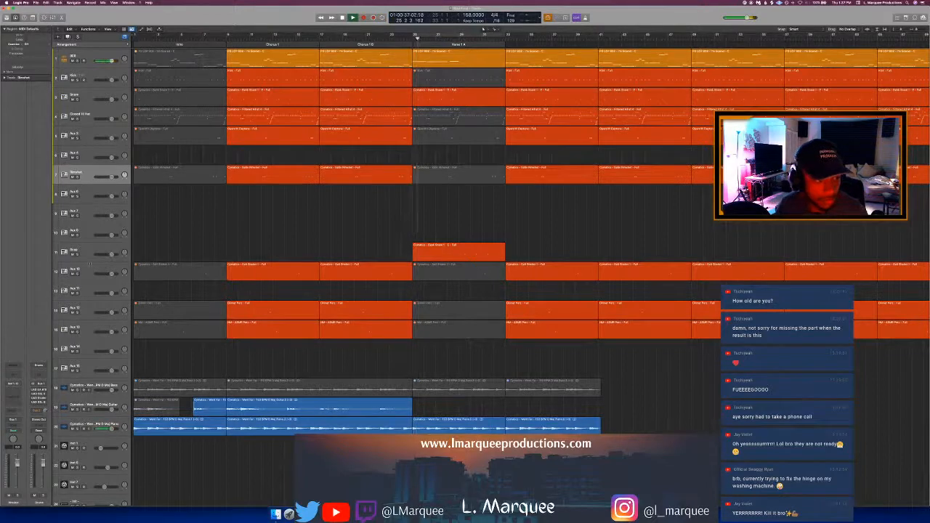
Step: Rename the Aux 10 track as Shaker
double_click(90, 269)
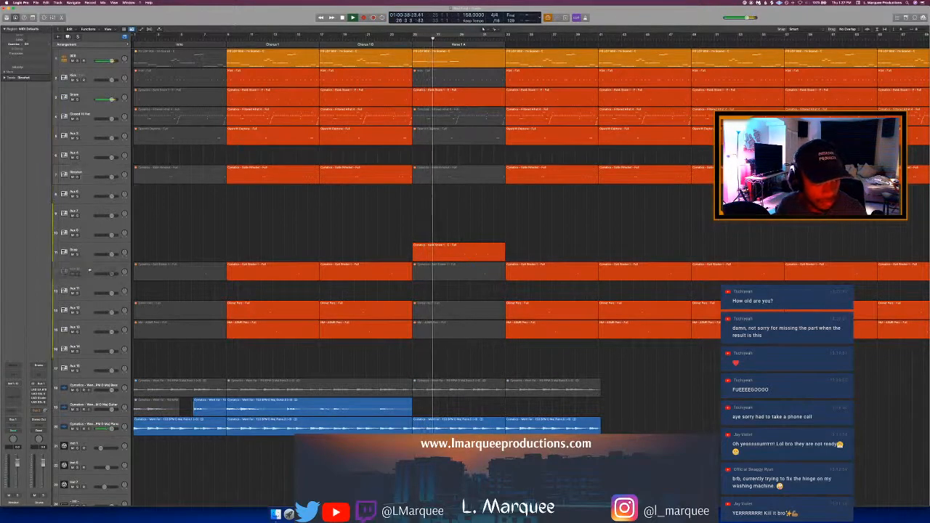
text(Shaker)
key(Return)
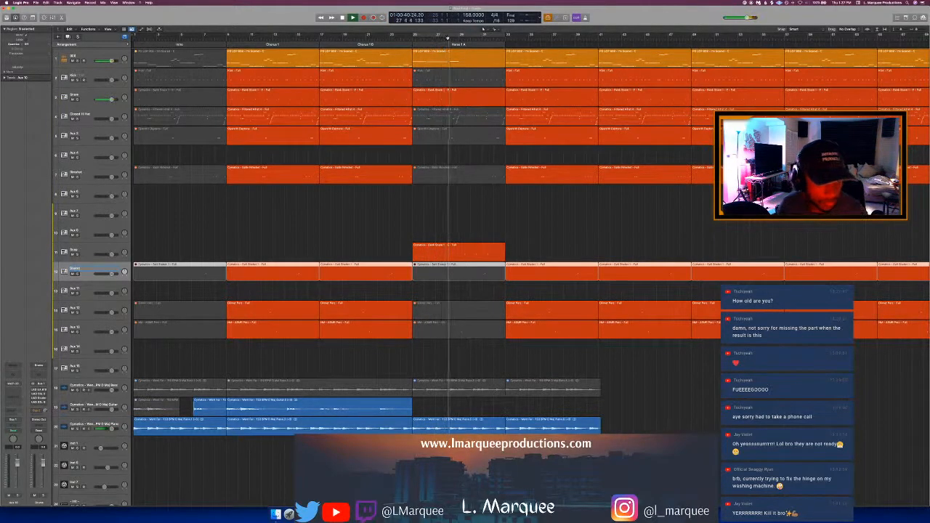
Step: Extend the Verse 1A arrangement marker to end at bar 41
scroll(508, 254, down, 5)
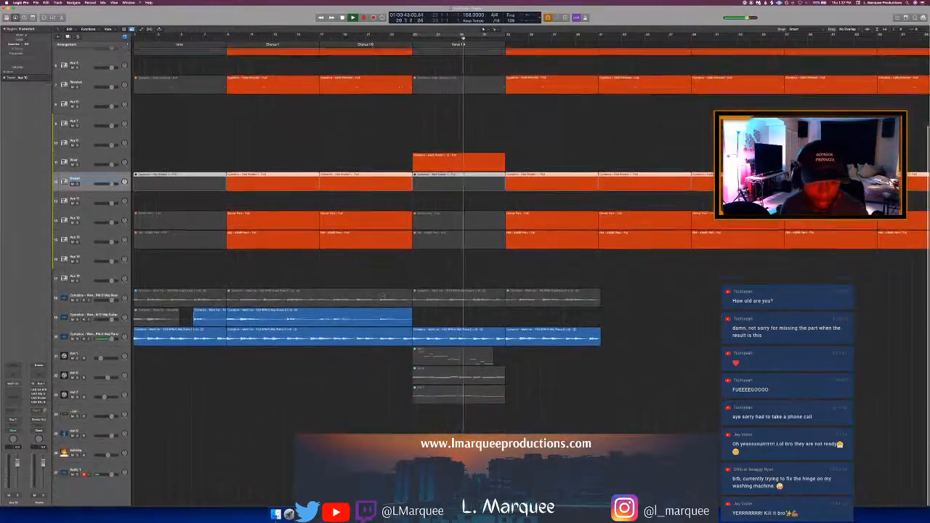
scroll(383, 293, up, 1)
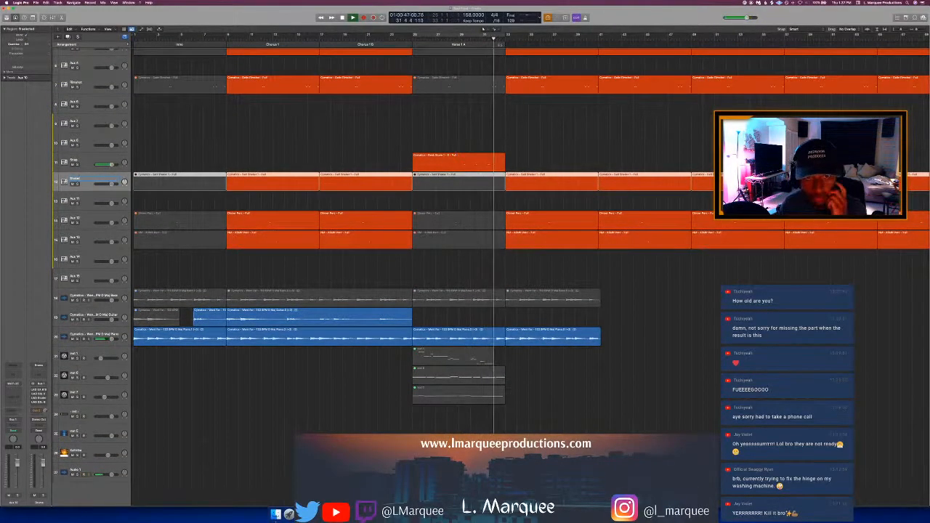
drag(505, 45, 599, 48)
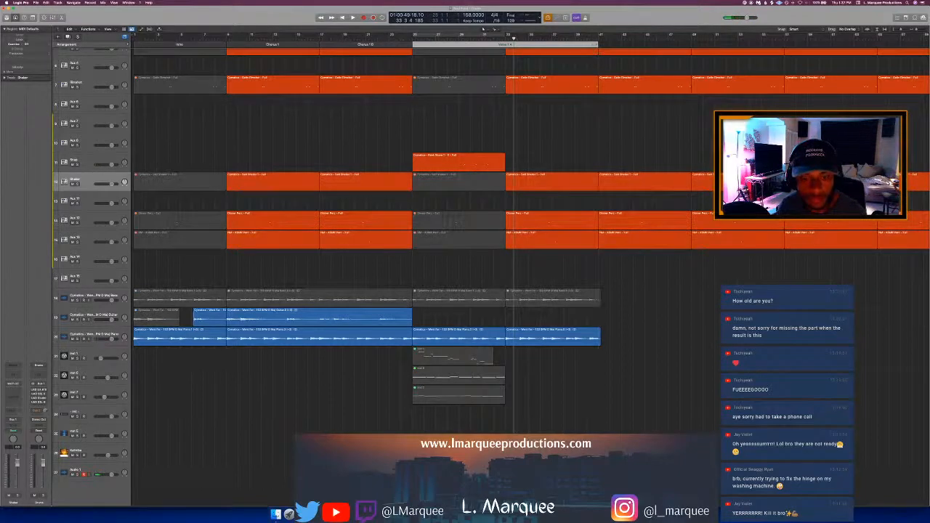
Step: Repeat the piano region at bar 33, then replace that region with a repeat of the bar 25 piano region
click(538, 339)
key(super+r)
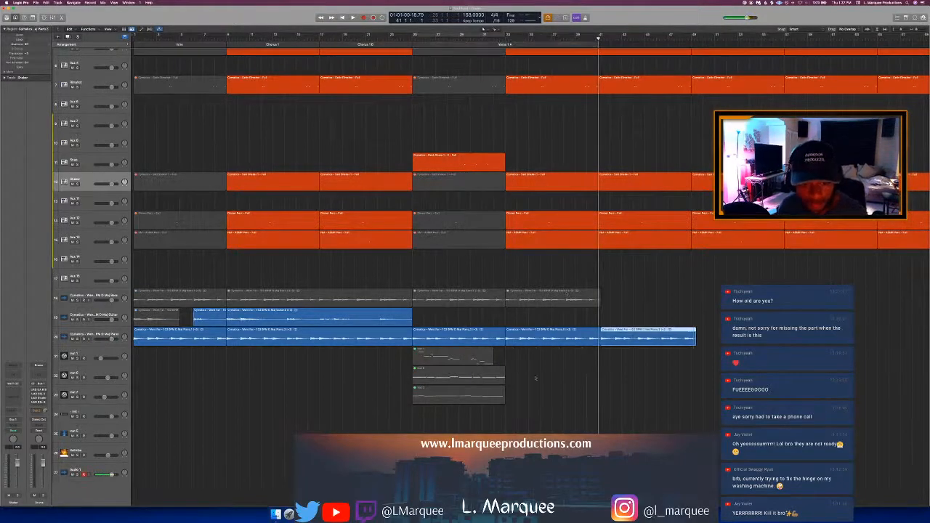
key(Delete)
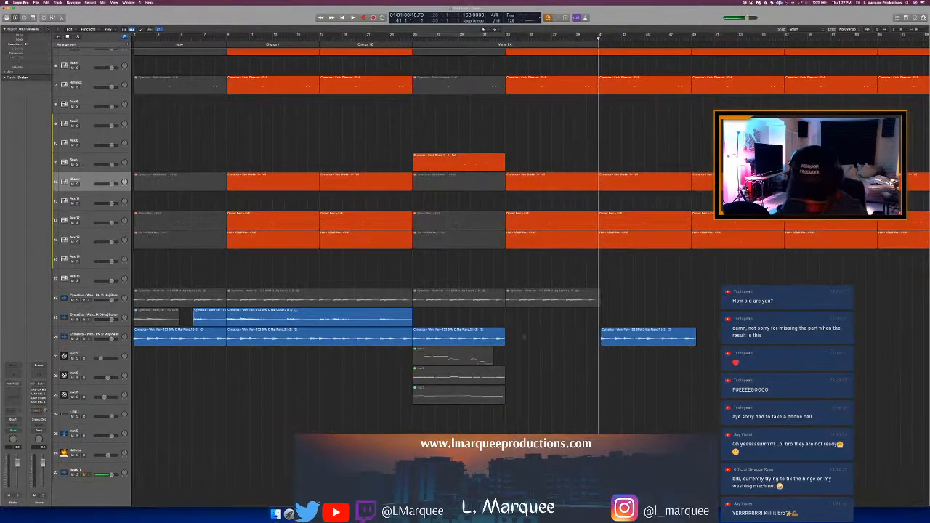
key(super+r)
click(481, 38)
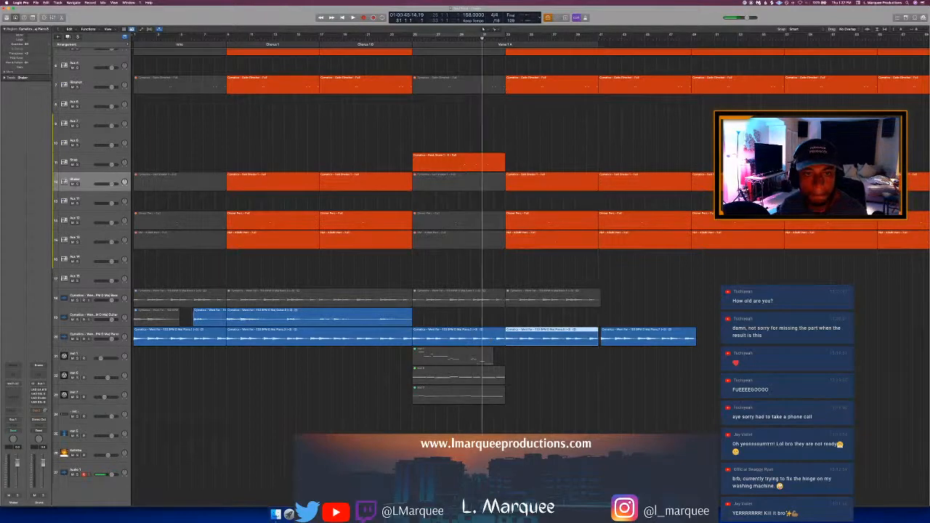
key(space)
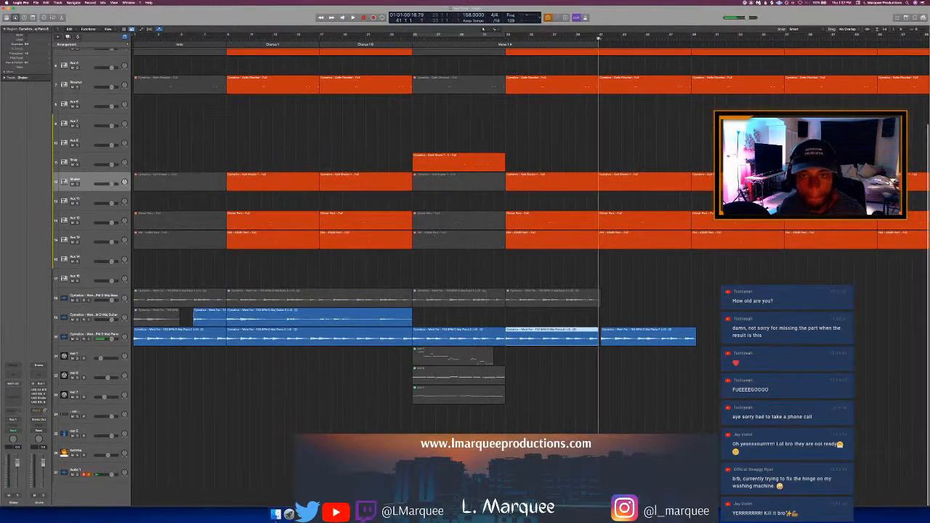
Step: Move the last piano region so it starts at bar 41, directly after the preceding one
click(623, 336)
right_click(623, 335)
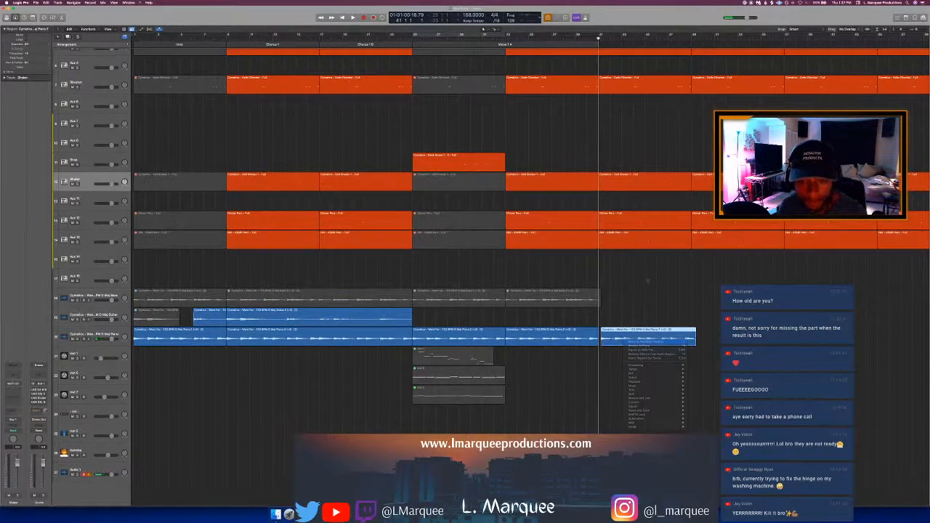
key(c)
click(409, 38)
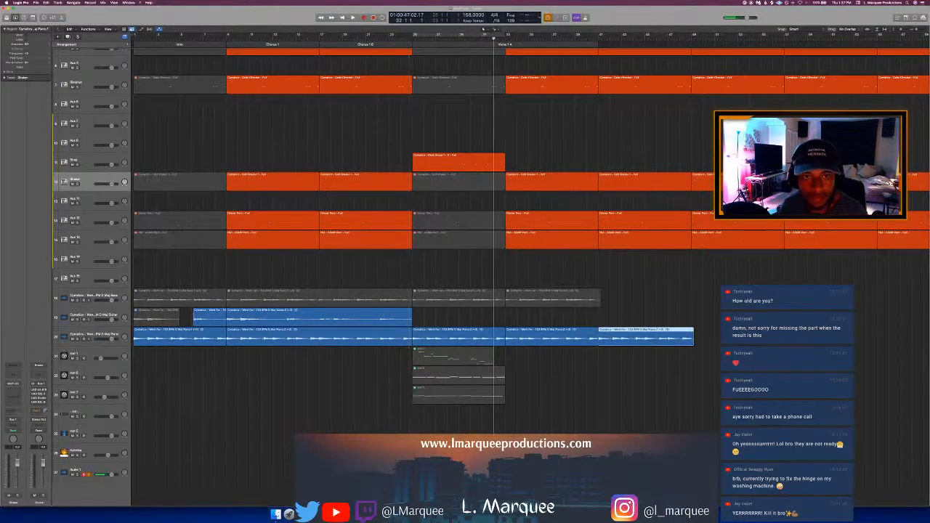
Step: Color the Verse 1A arrangement marker red-orange
key(alt+c)
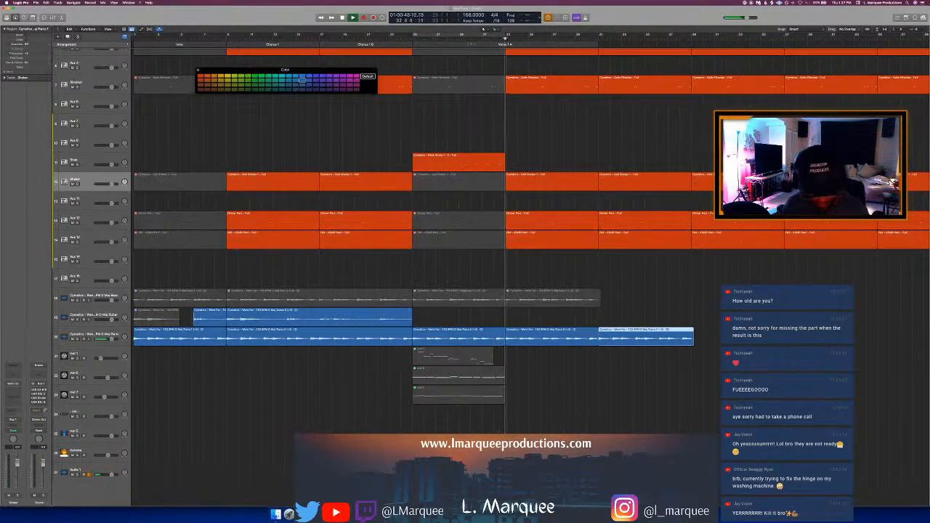
click(481, 45)
click(201, 77)
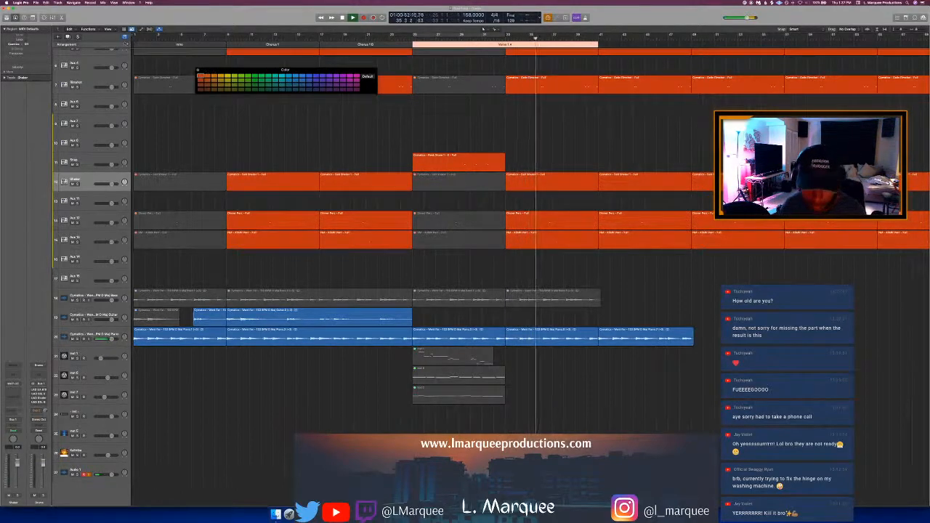
Step: Add a Verse 1B arrangement marker after Verse 1A and extend it to bar 57
click(125, 45)
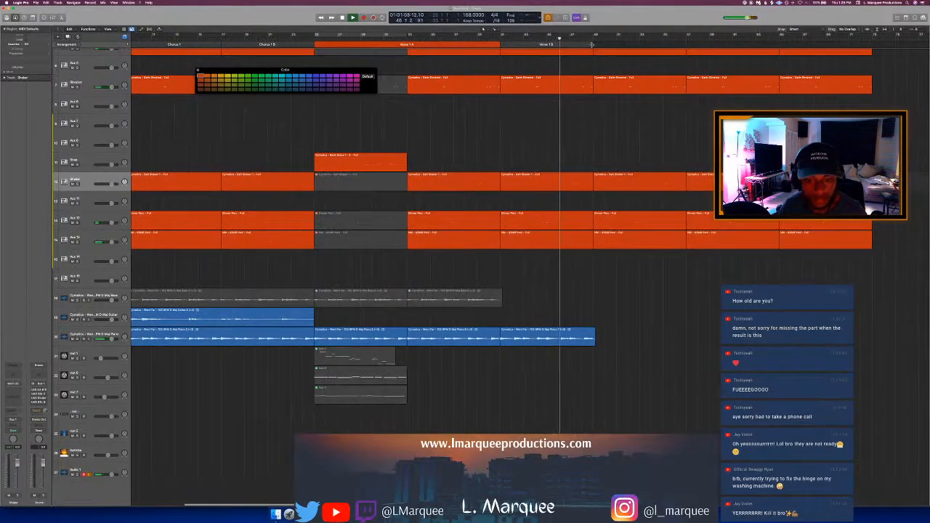
mouse_move(593, 48)
mouse_down()
mouse_move(628, 62)
mouse_move(685, 62)
mouse_up()
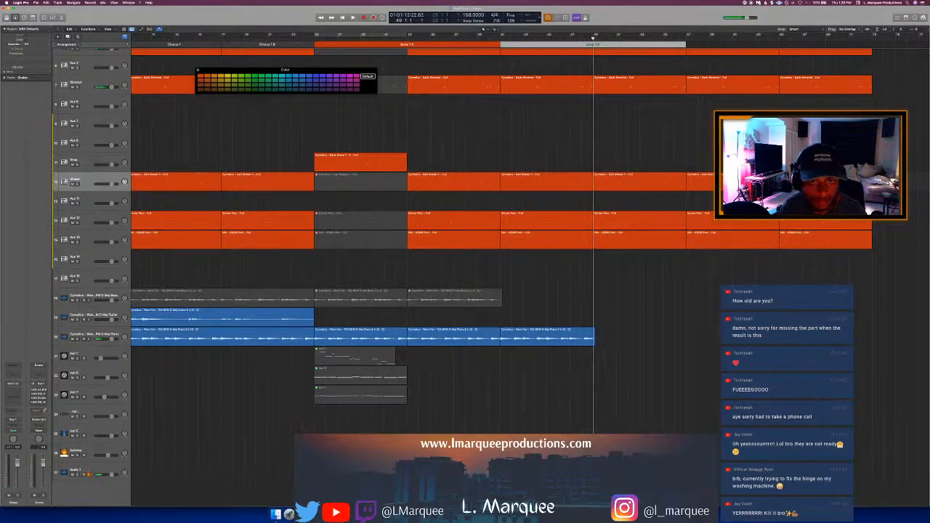
Step: Try pasting a copy of the bar 25 piano region at bar 49, and undo the paste
click(366, 341)
key(super+c)
key(super+v)
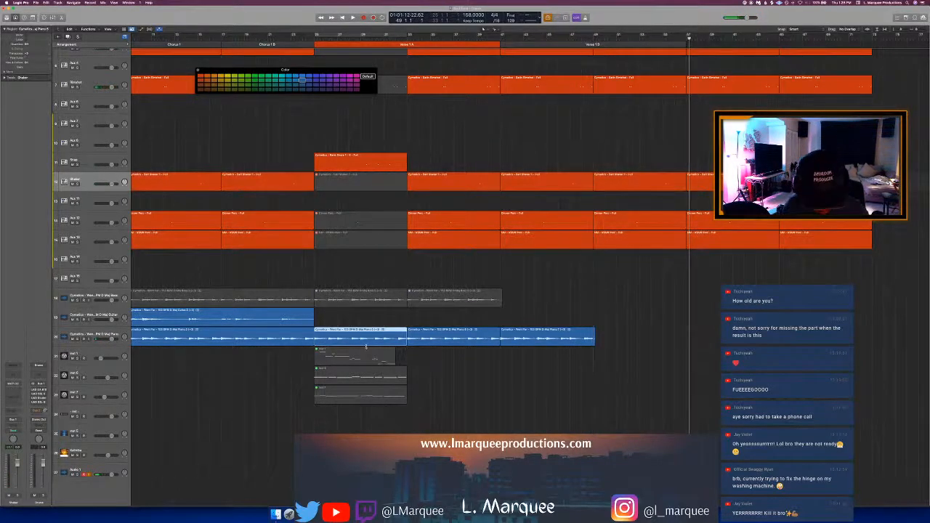
key(space)
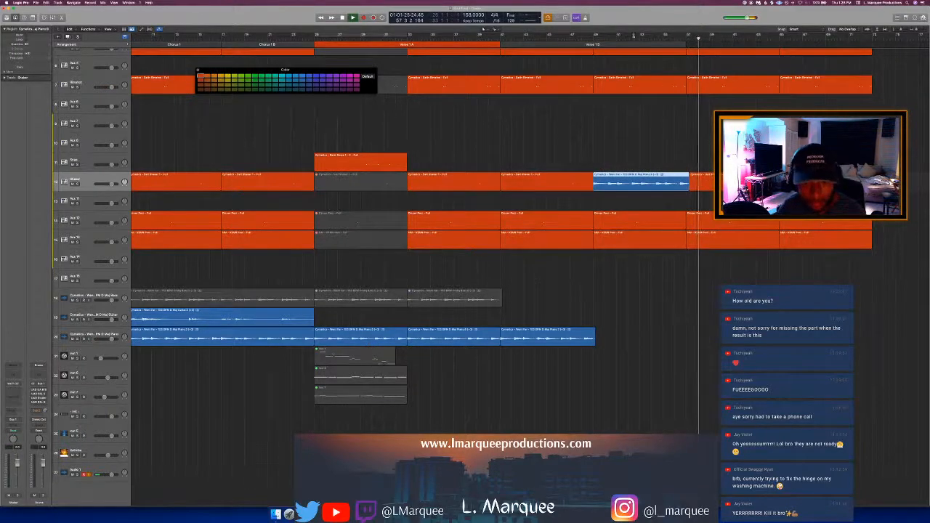
key(super+z)
key(space)
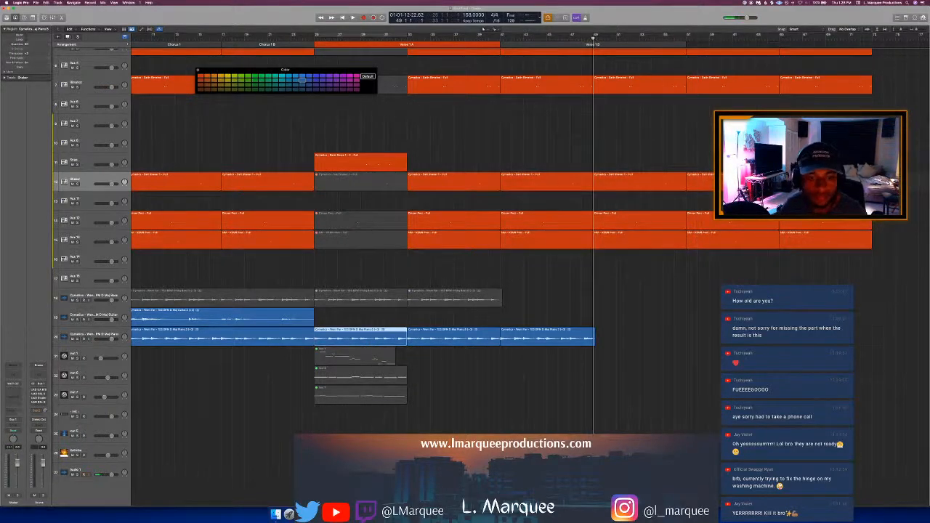
Step: Copy the bar 25 bass and piano regions to bar 49 on their own tracks and play back Verse 1A
key(super+v)
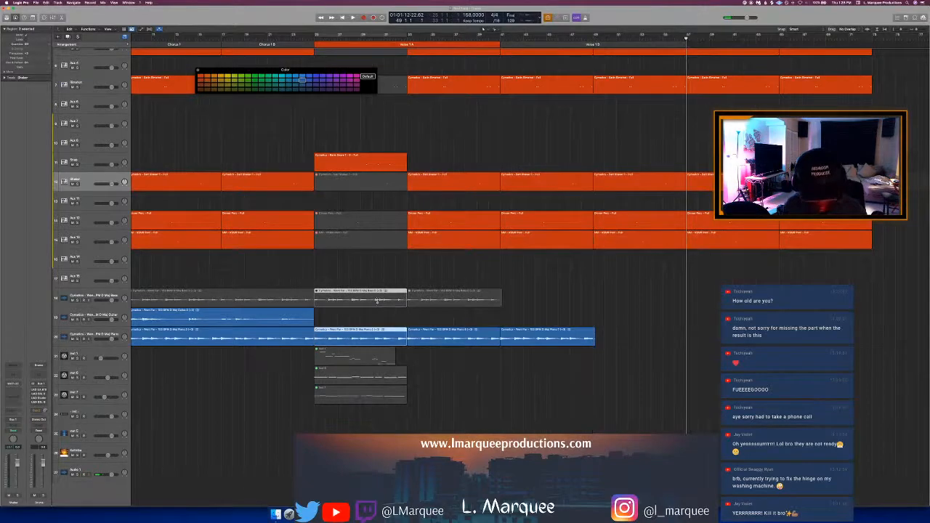
key(Return)
key(c)
key(space)
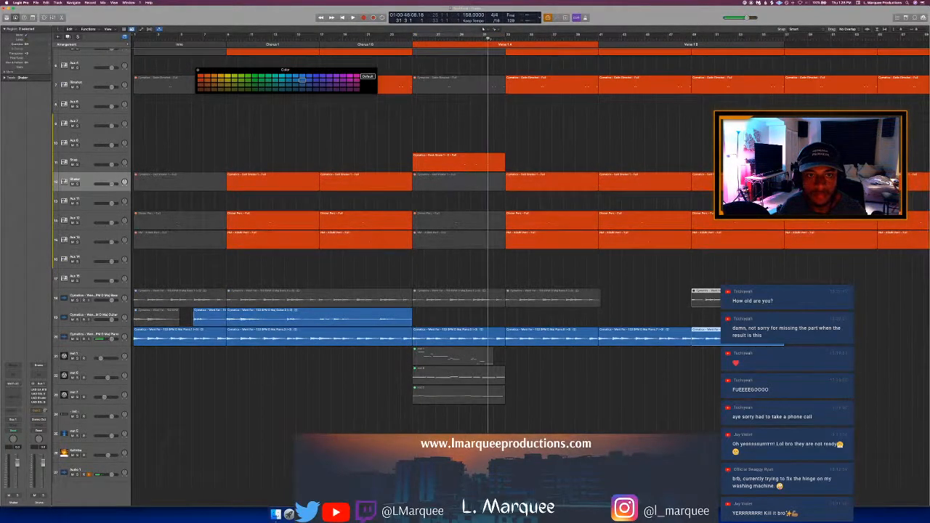
scroll(497, 143, up, 5)
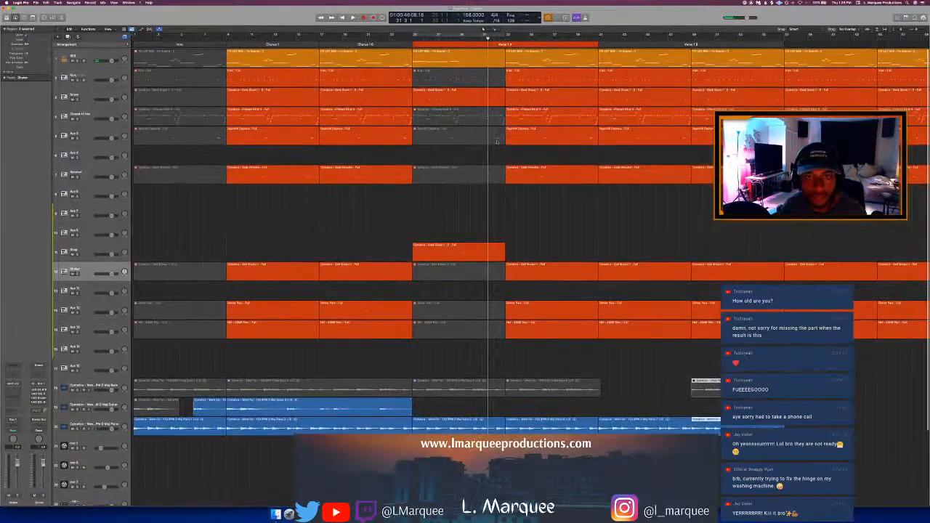
Step: Color the Verse 1B arrangement marker red-orange and the Intro marker yellow, with the playhead moved to bar 33
key(alt+c)
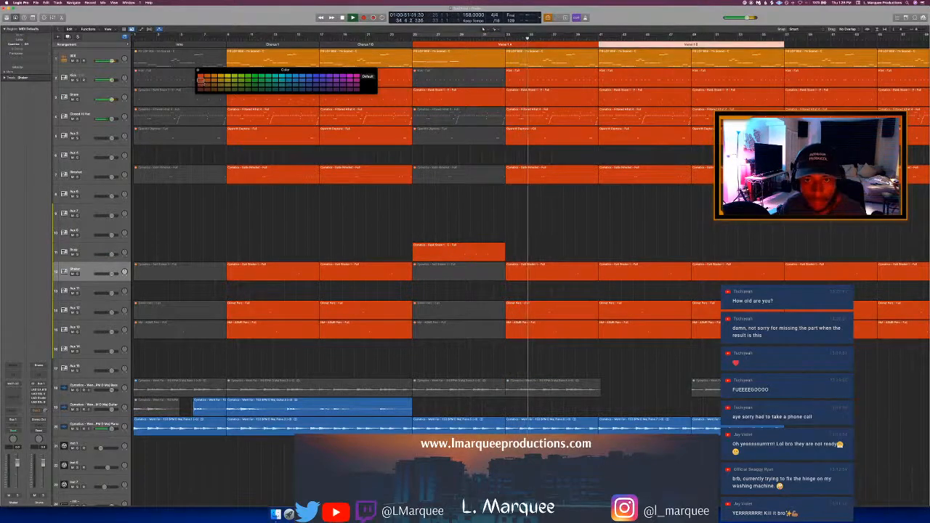
click(197, 45)
click(227, 76)
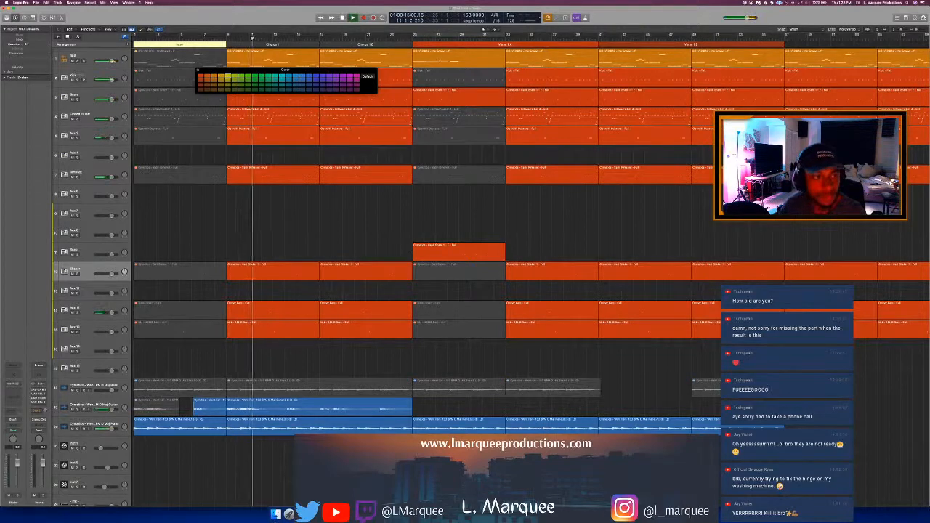
key(c)
click(506, 39)
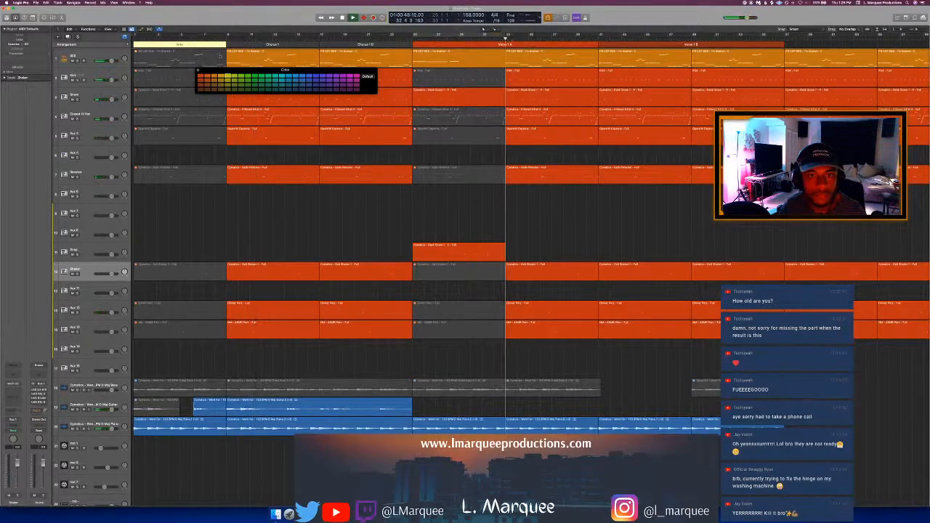
Step: Color the Chorus 1 and Chorus 1B arrangement markers blue
click(263, 45)
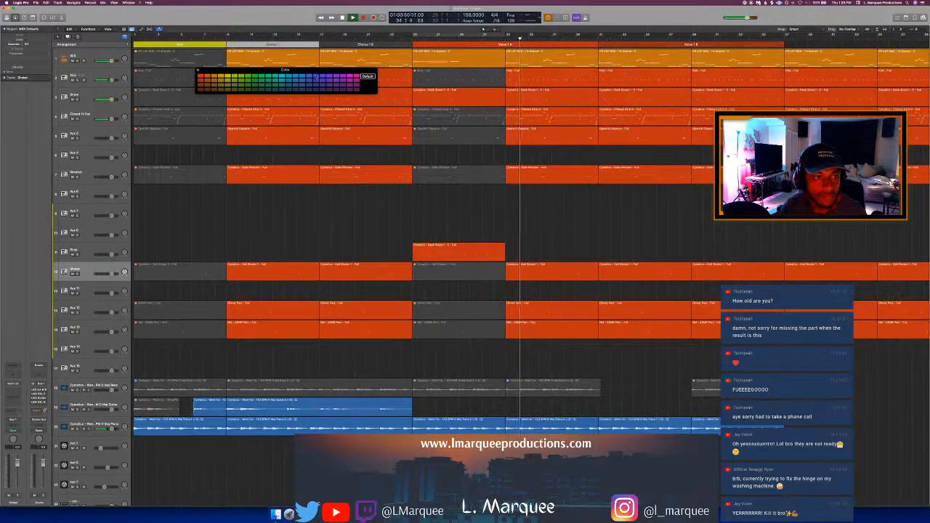
click(316, 81)
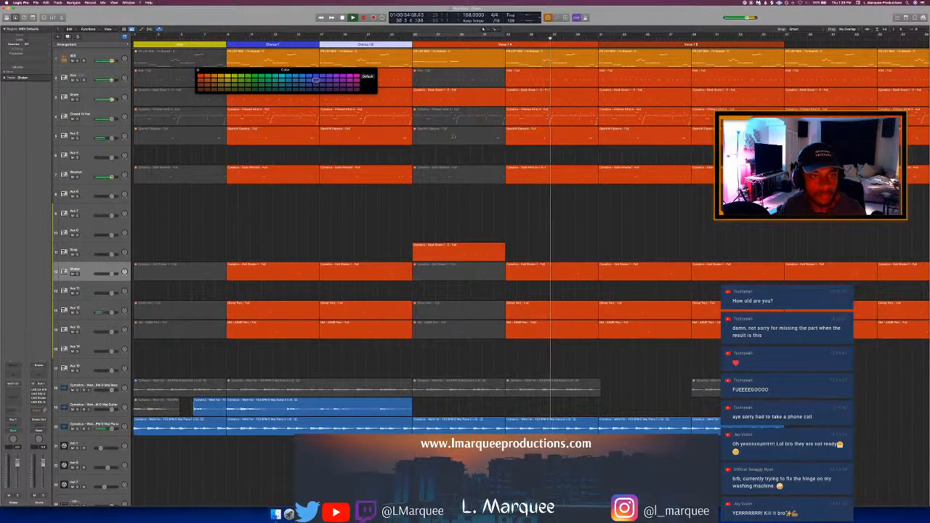
key(alt+c)
Step: Extend the muted Inst 1 region in Verse 1A so that it ends at bar 33
scroll(457, 127, down, 5)
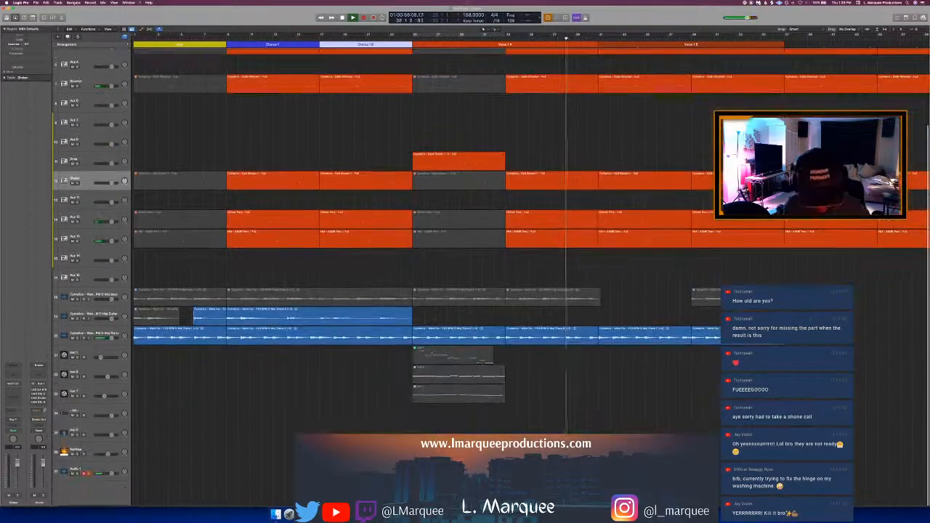
scroll(456, 127, right, 3)
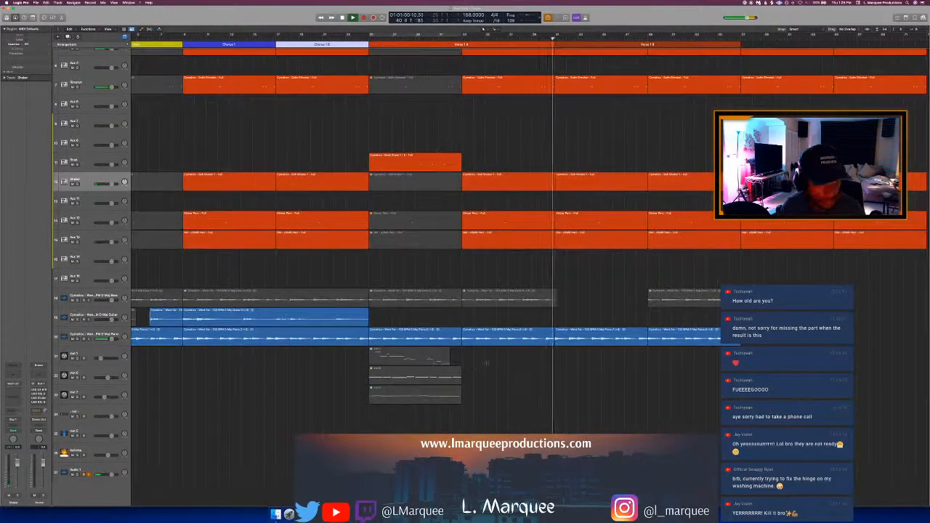
click(447, 361)
drag(448, 361, 461, 362)
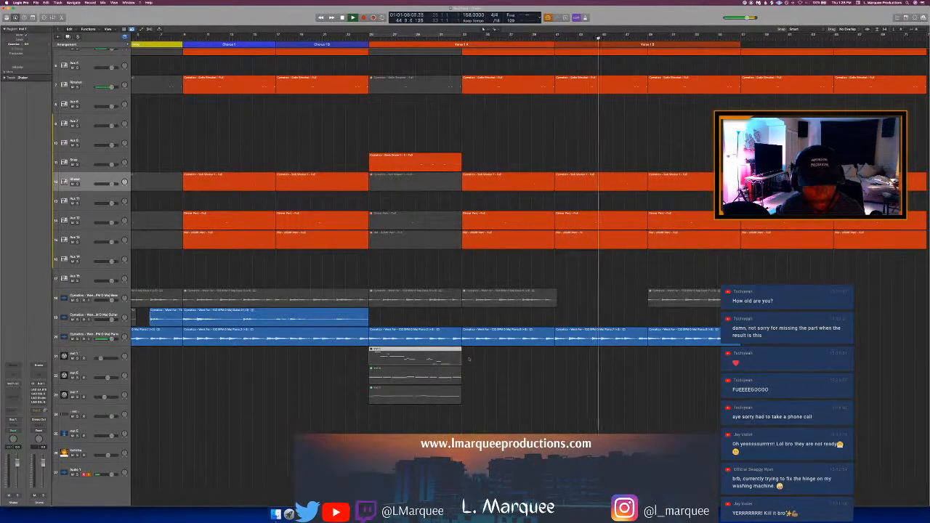
scroll(470, 359, right, 1)
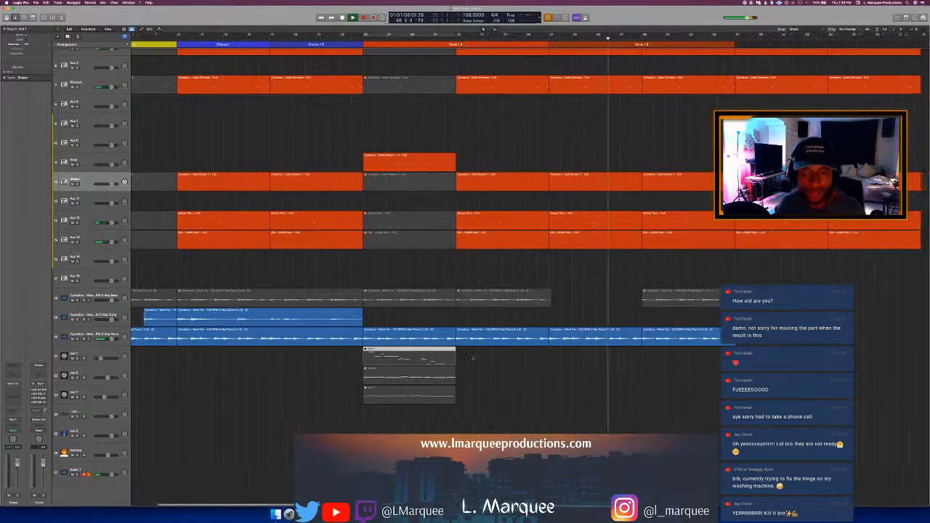
scroll(490, 356, left, 3)
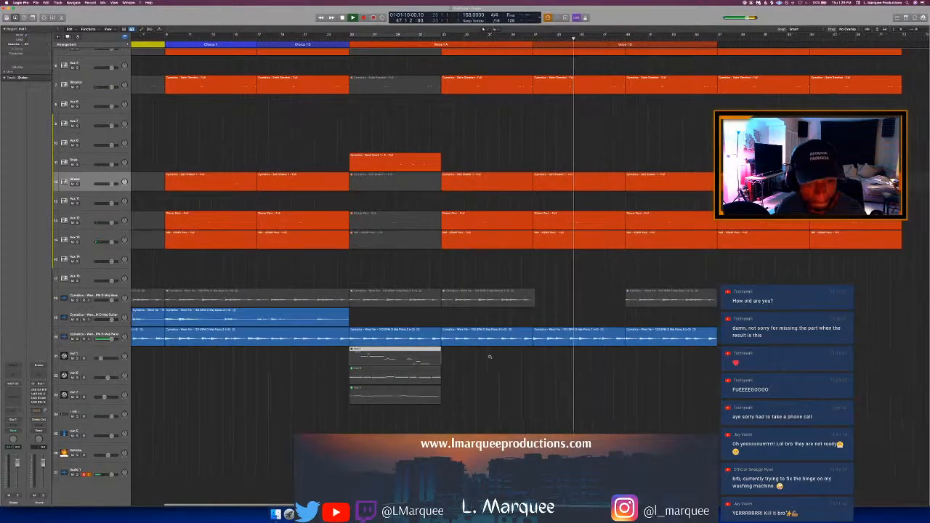
Step: Mute the 808 region at bar 49 and set the cycle range to bars 49 through 57
scroll(490, 356, up, 5)
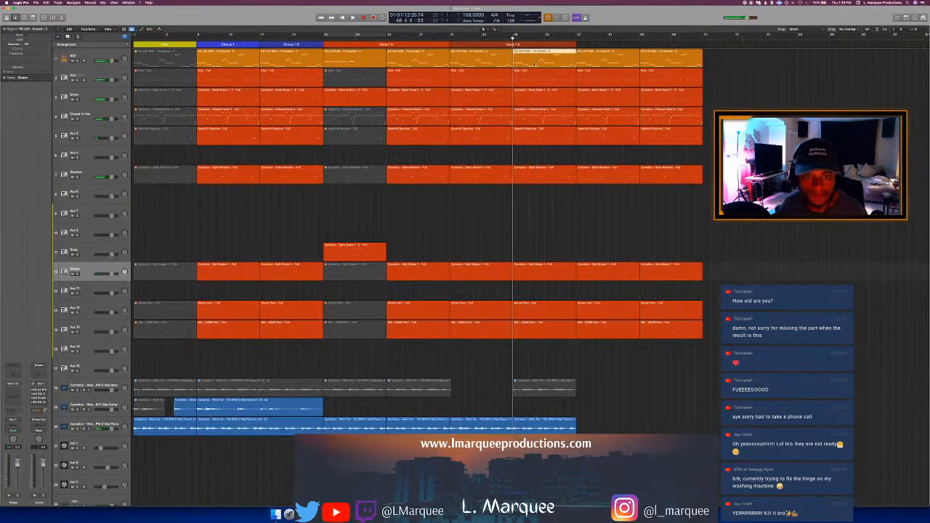
key(ctrl+m)
key(space)
key(space)
drag(514, 35, 579, 43)
Step: Mute the kick, hi-hat, shaker and percussion regions at bar 49, leaving out the snare region
scroll(579, 65, down, 4)
scroll(418, 276, up, 3)
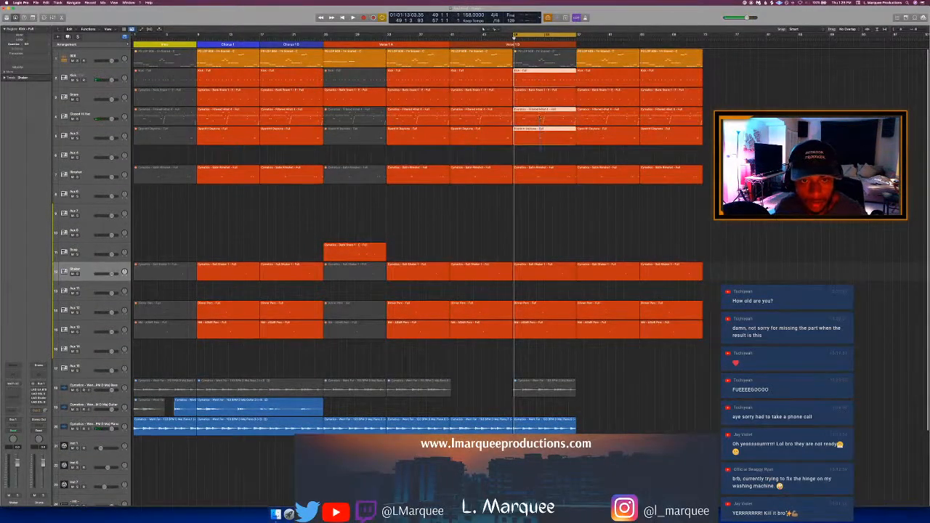
drag(536, 248, 540, 345)
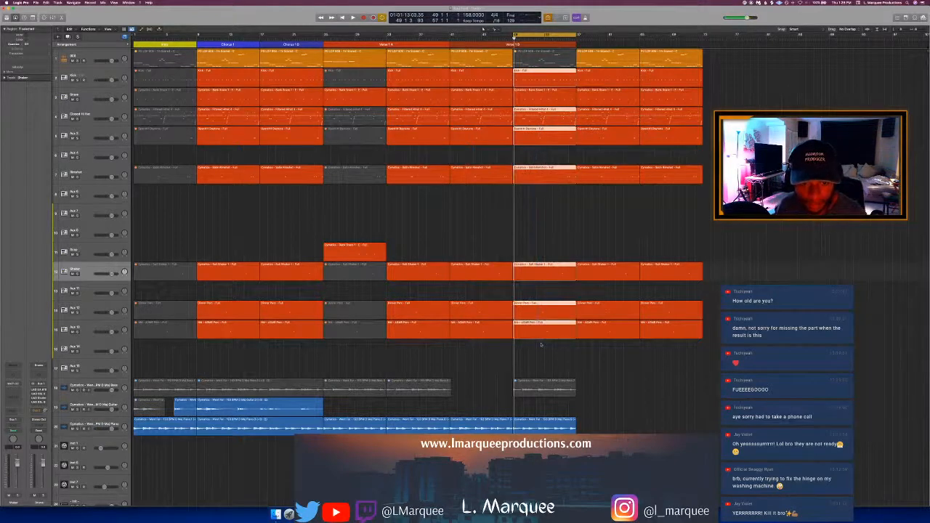
key(ctrl+m)
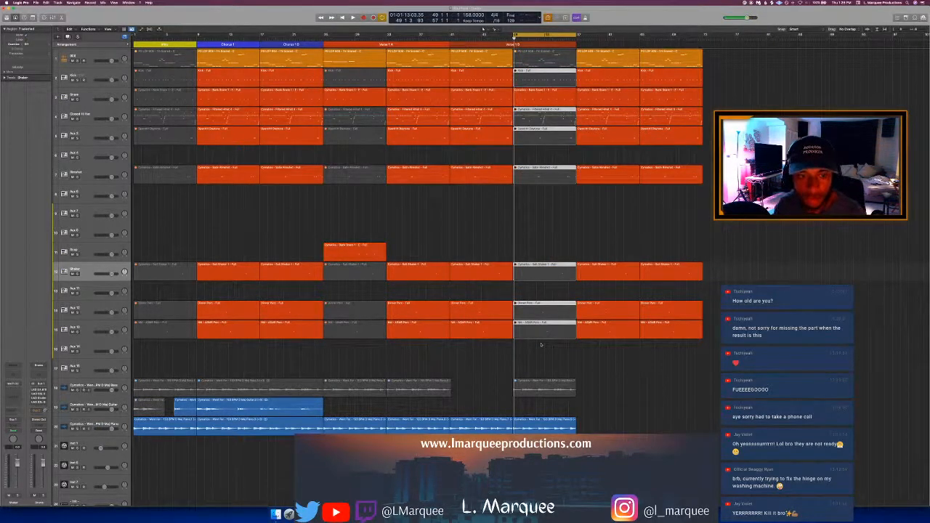
click(443, 199)
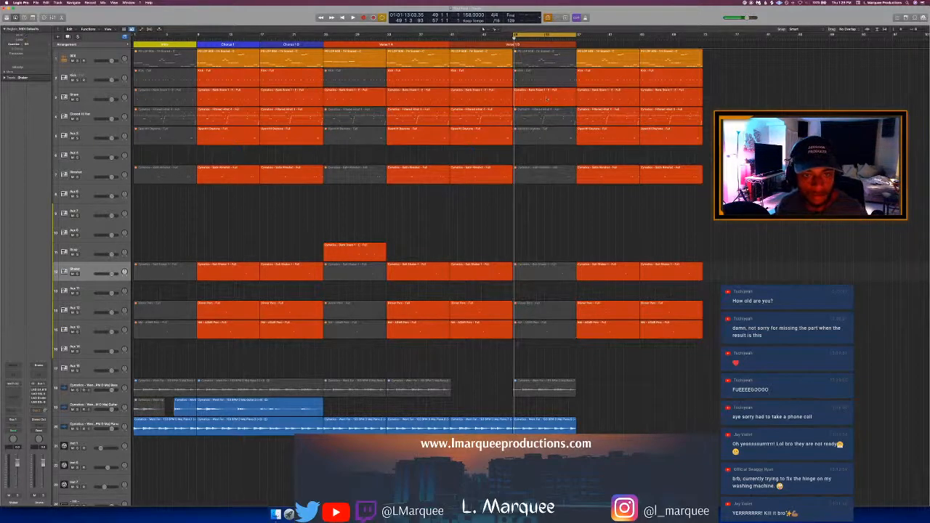
Step: Delete the snare region at bar 49 and copy the bar 25 snare and snap regions there
key(Delete)
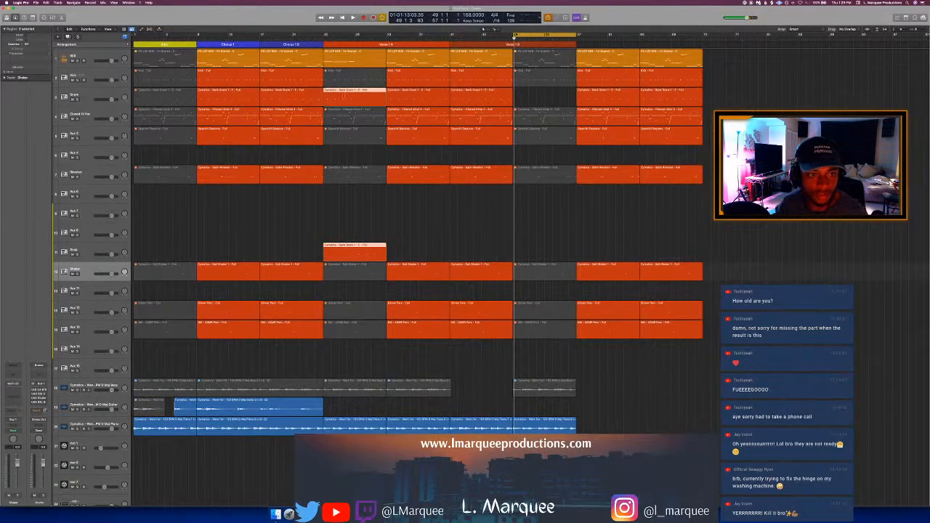
drag(340, 95, 529, 105)
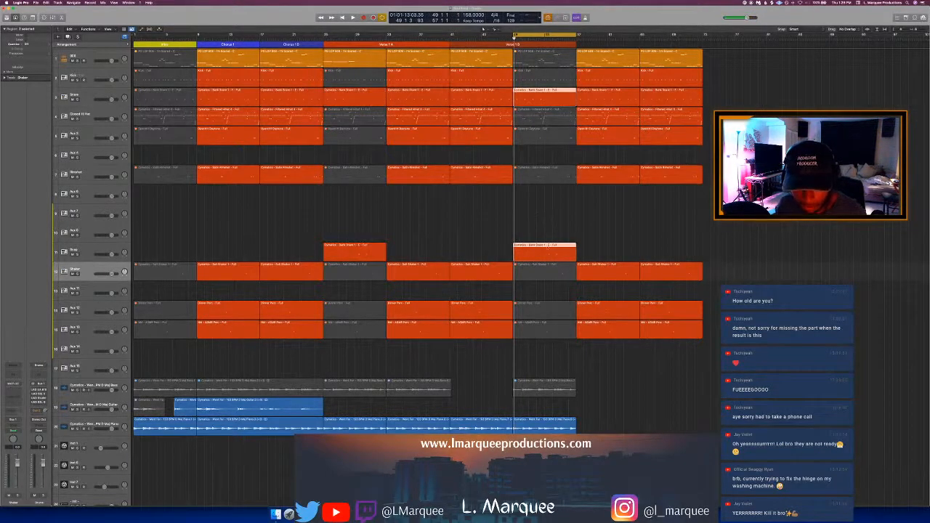
Step: Copy the three muted instrument regions from bar 25 to bar 49 and repeat them once
scroll(559, 215, down, 5)
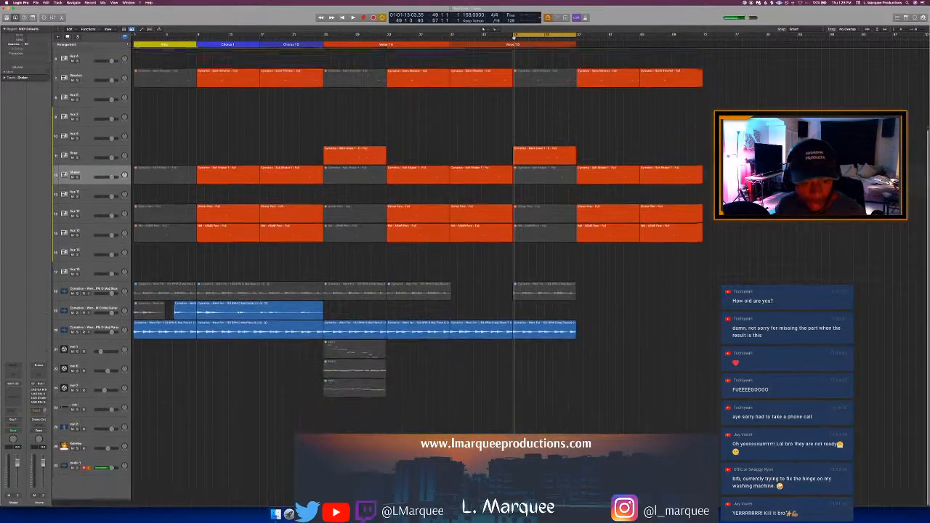
drag(390, 353, 329, 433)
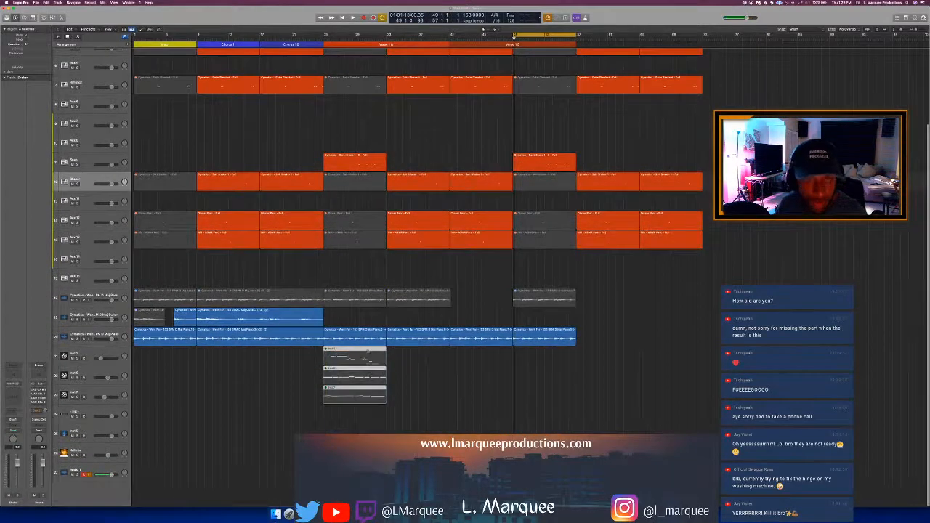
drag(342, 349, 533, 358)
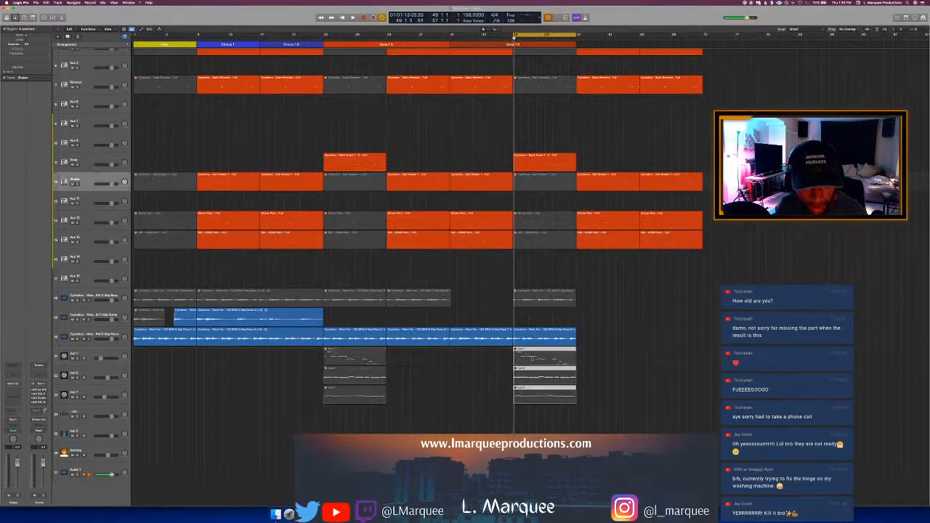
key(super+r)
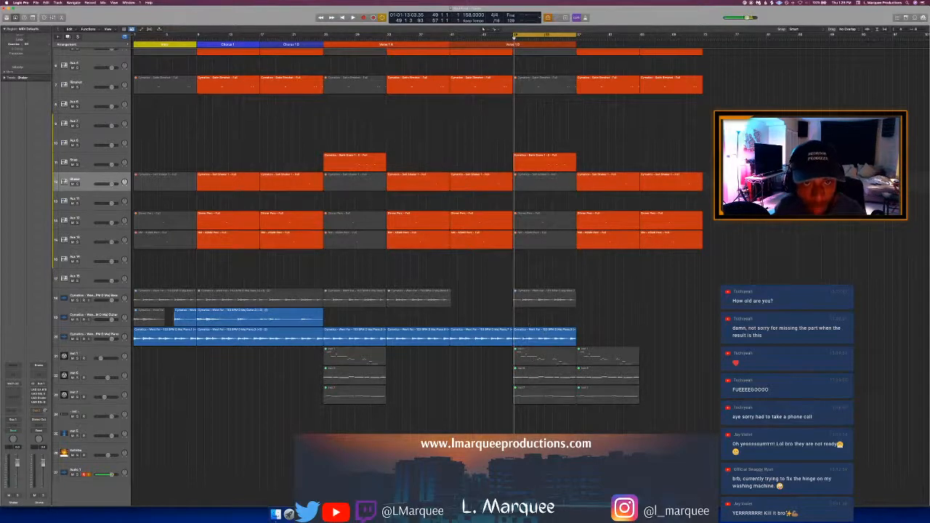
Step: Play the bar 49 cycle and unmute the middle of the three instrument regions at bar 49
key(space)
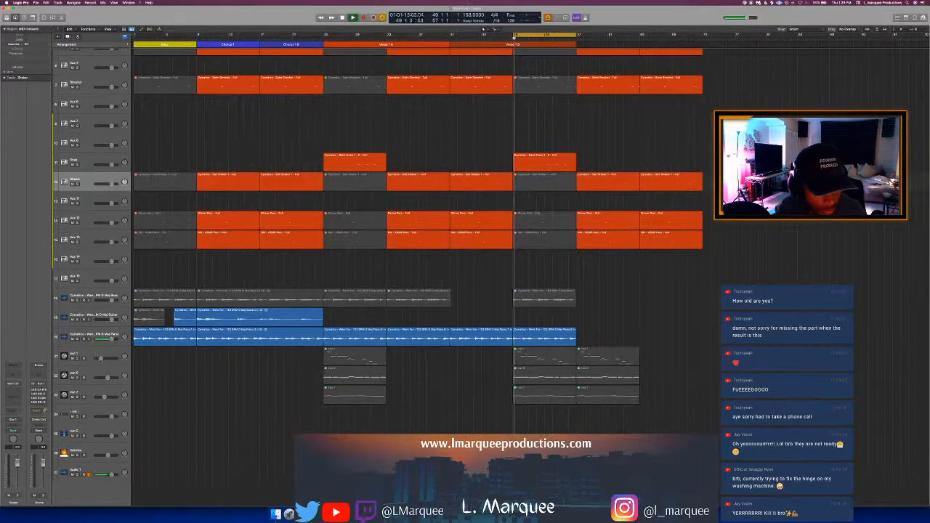
click(82, 354)
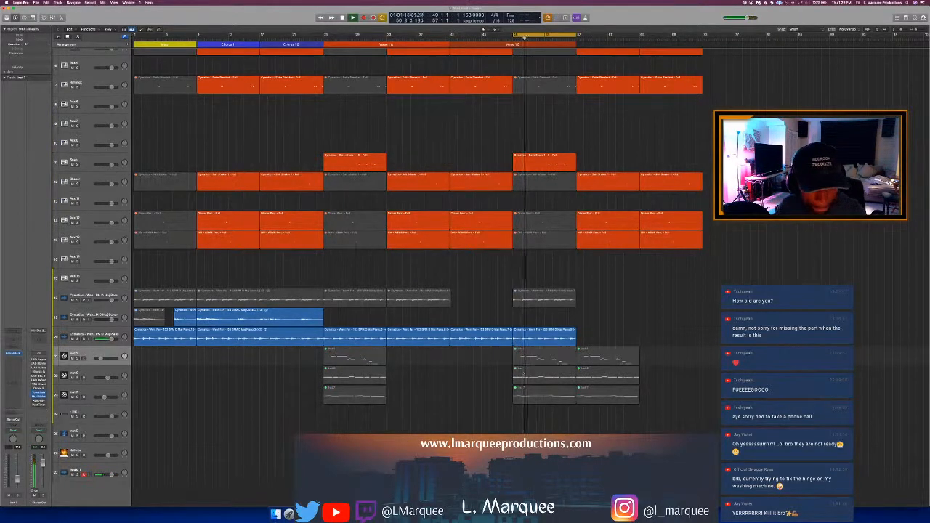
click(523, 370)
key(ctrl+m)
key(Return)
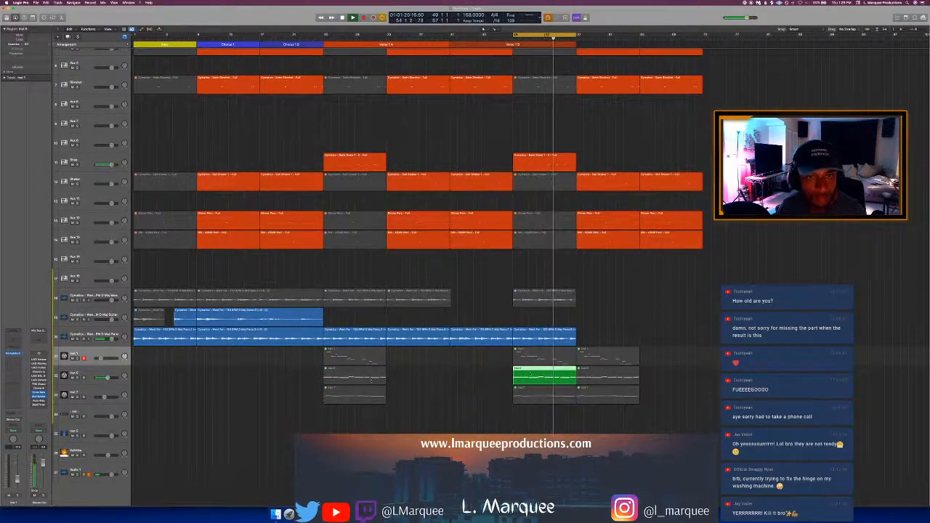
Step: Turn off the cycle, move the unmuted instrument region to the playhead at bar 41, and unmute its copy at bar 57
key(c)
key(space)
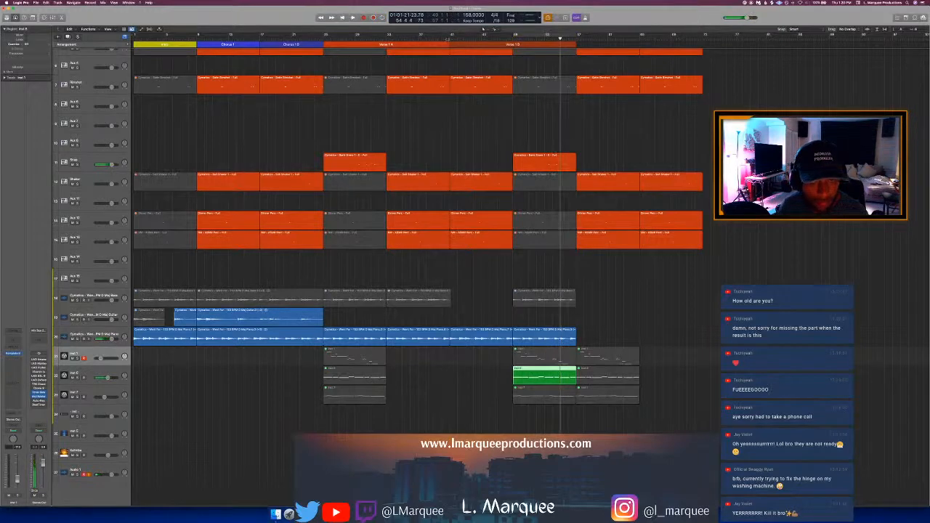
right_click(532, 375)
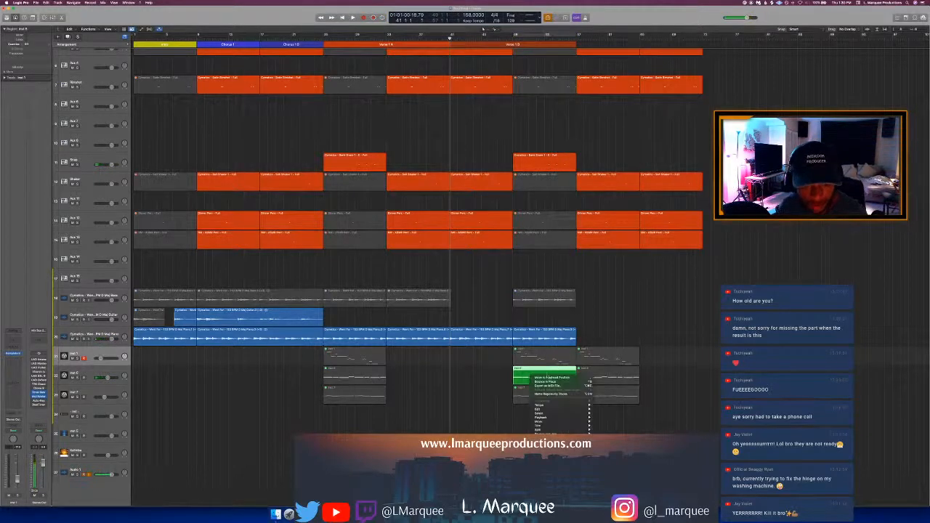
click(548, 378)
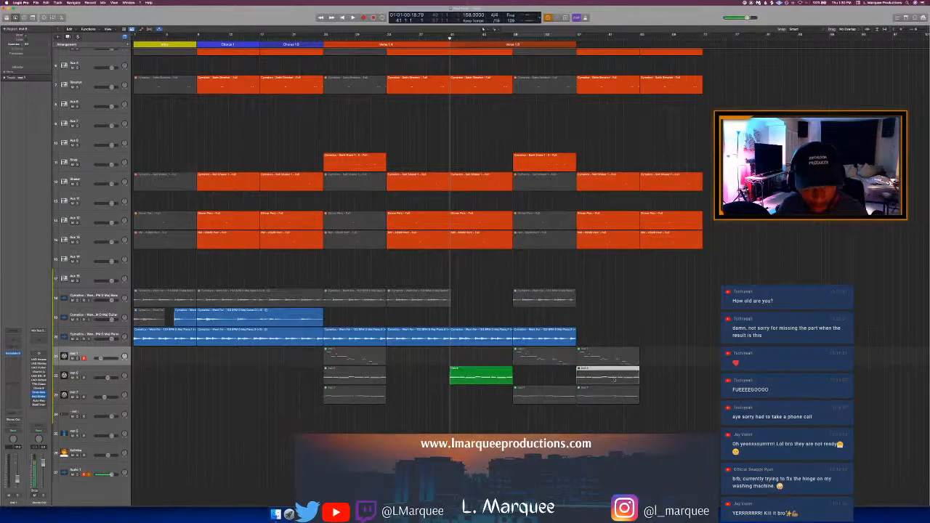
key(ctrl+m)
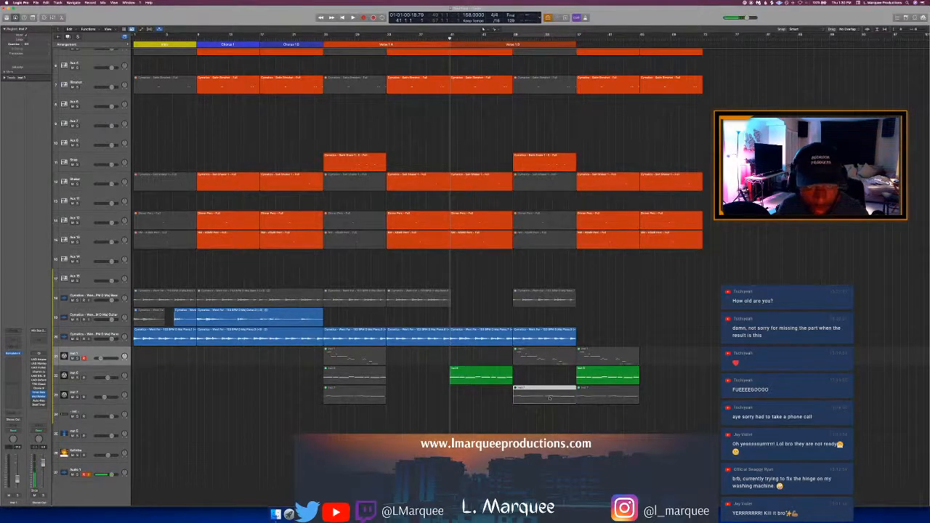
Step: Loop bars 49 through 57, unmute the lowest instrument region at bar 49, and slightly lower its track volume
key(f)
key(f)
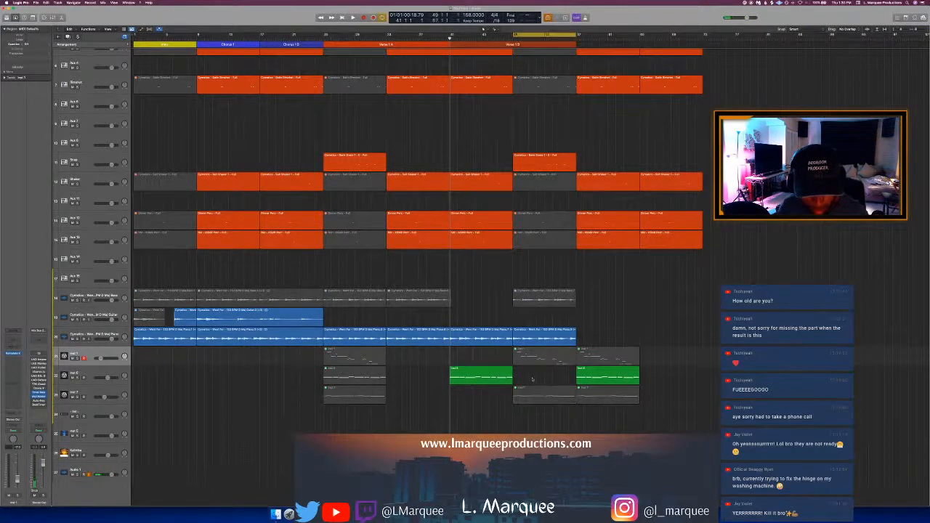
key(space)
click(529, 400)
key(ctrl+m)
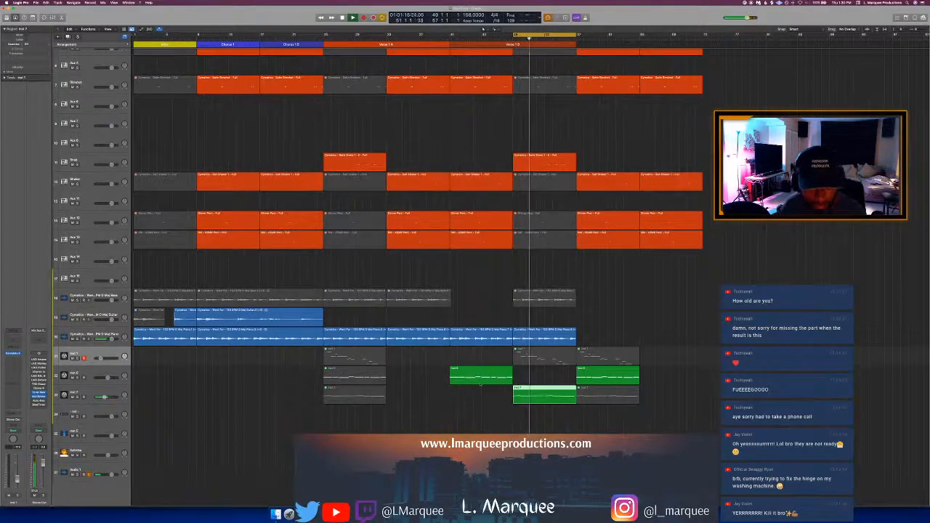
drag(105, 398, 104, 397)
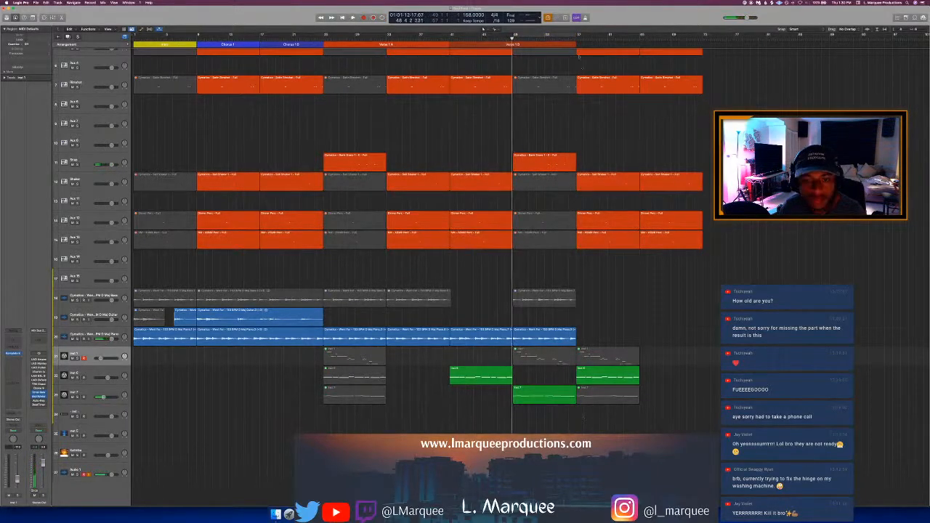
Step: Play back the end of Verse 1B from around bar 55 to check the transition
click(564, 40)
key(space)
scroll(595, 154, right, 1)
scroll(588, 160, left, 1)
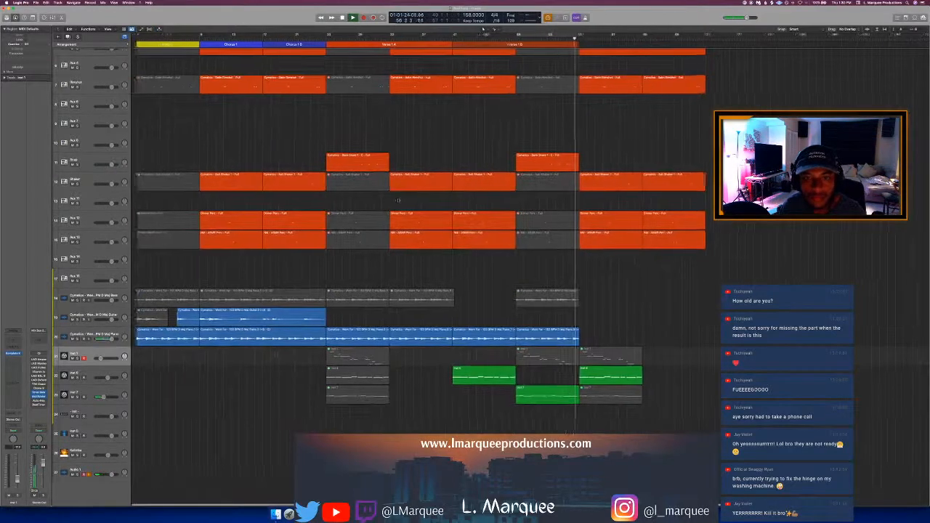
key(space)
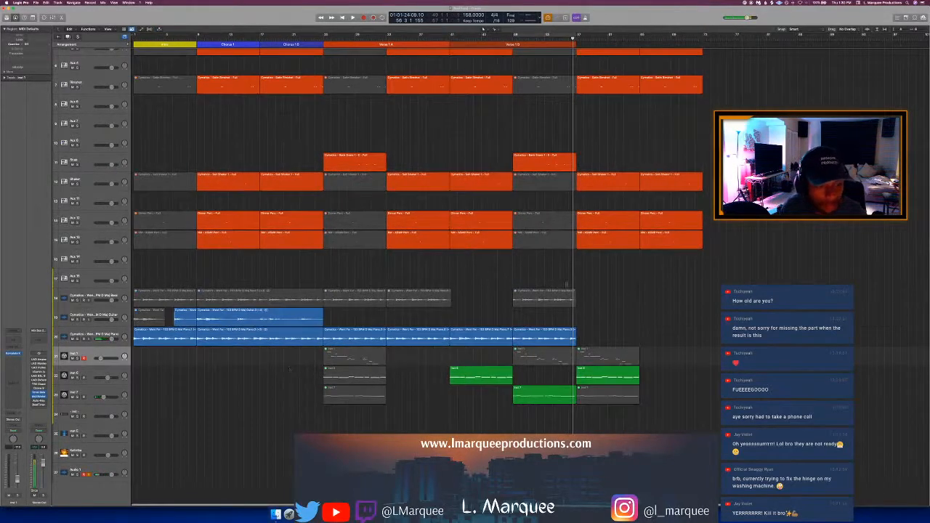
Step: Unmute the bass region at bar 49 and move the playhead back to bar 56
click(564, 294)
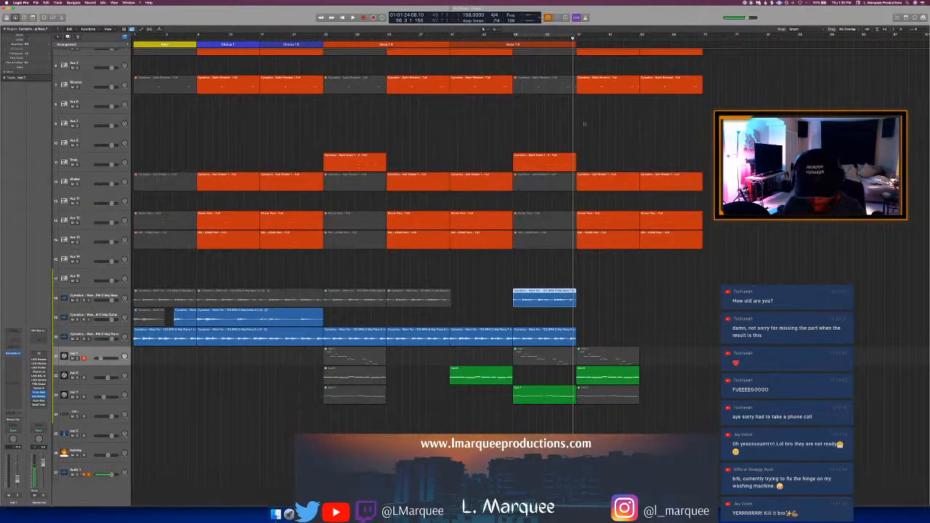
key(comma)
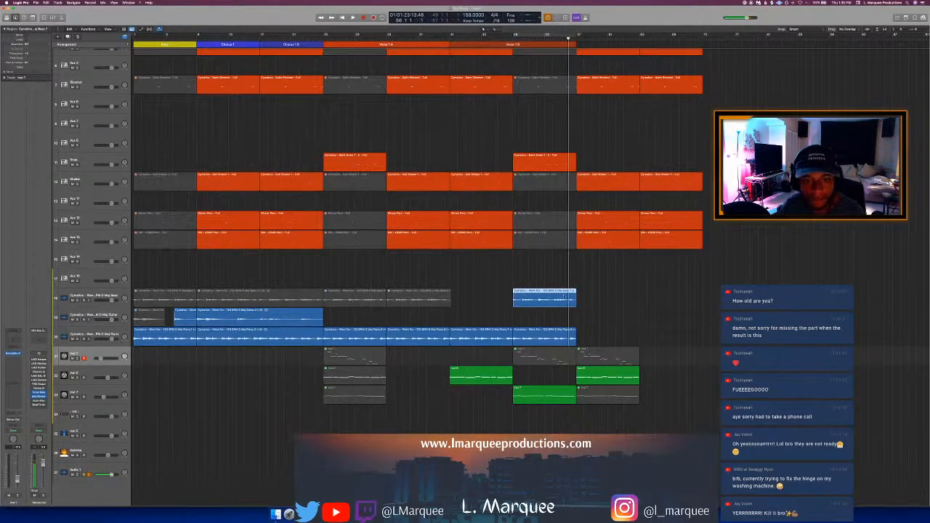
Step: Split the bass region at bar 56 beat 2 and mute its tail before bar 57
double_click(564, 294)
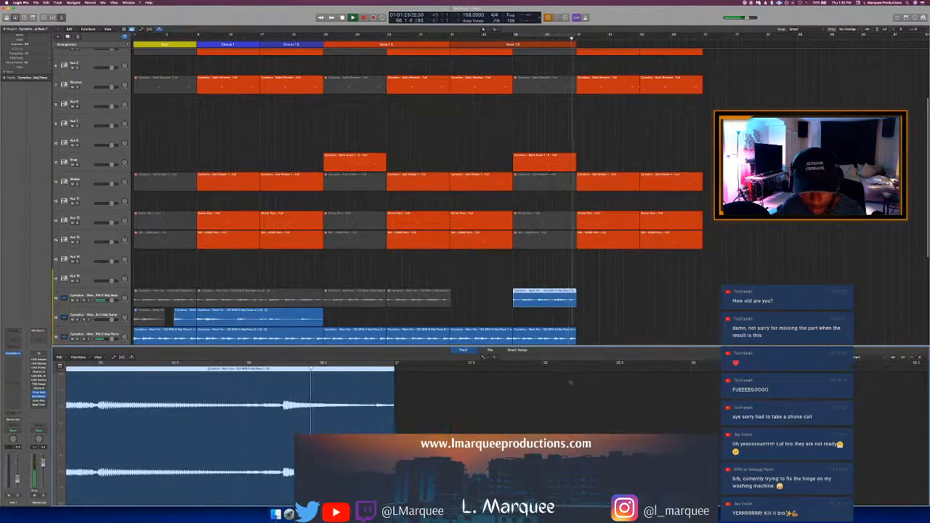
key(space)
key(space)
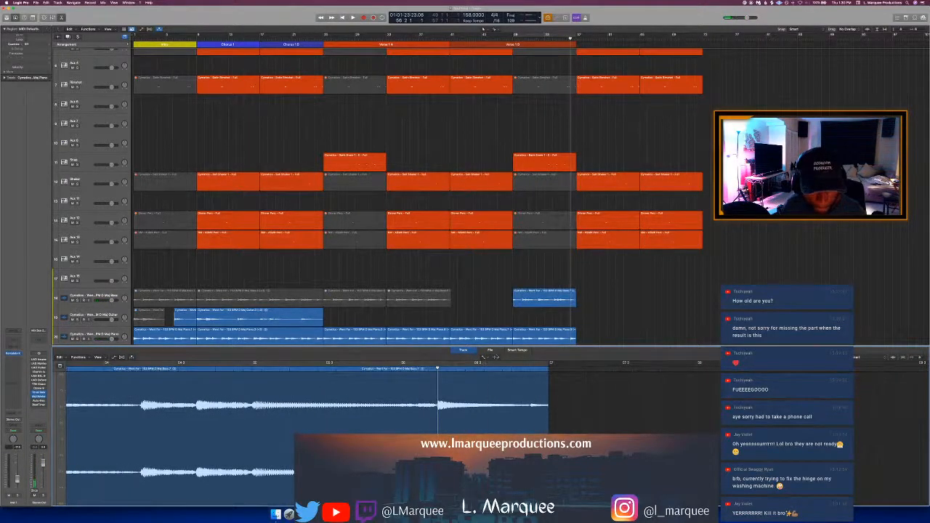
key(t)
click(438, 408)
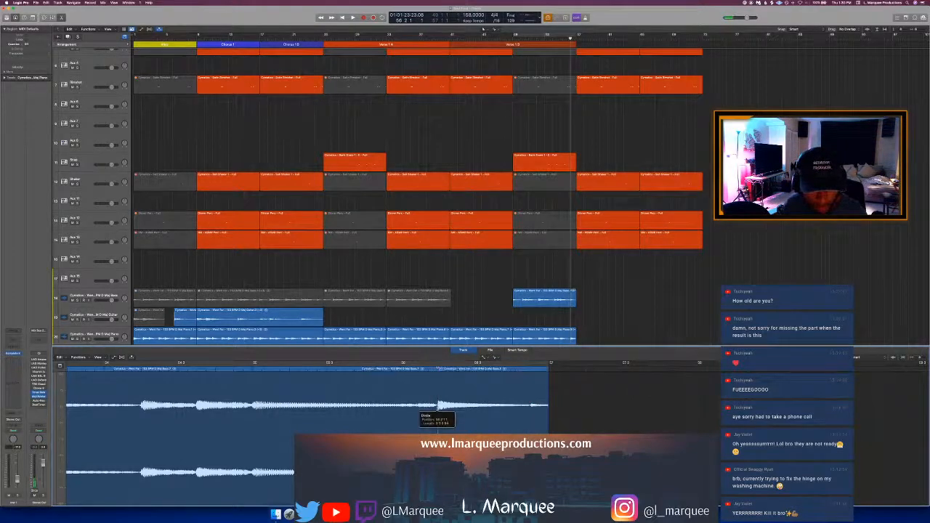
key(e)
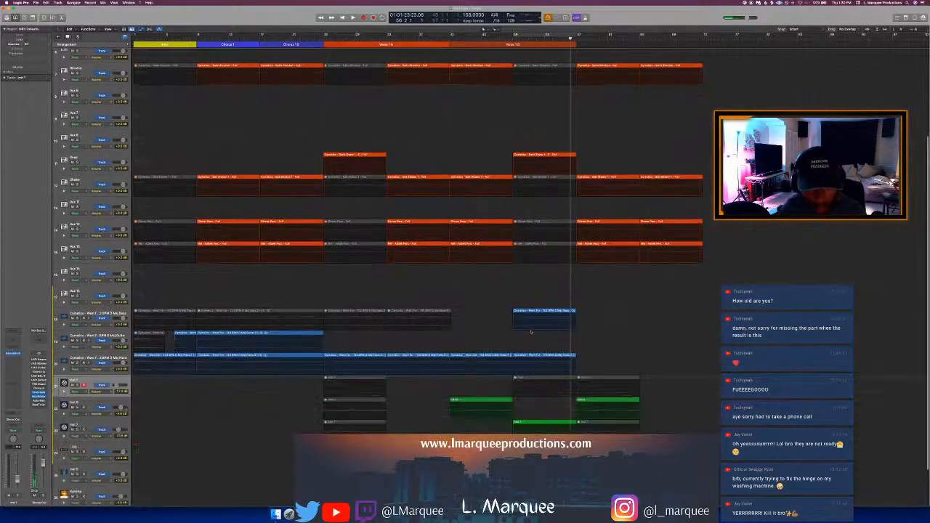
click(564, 324)
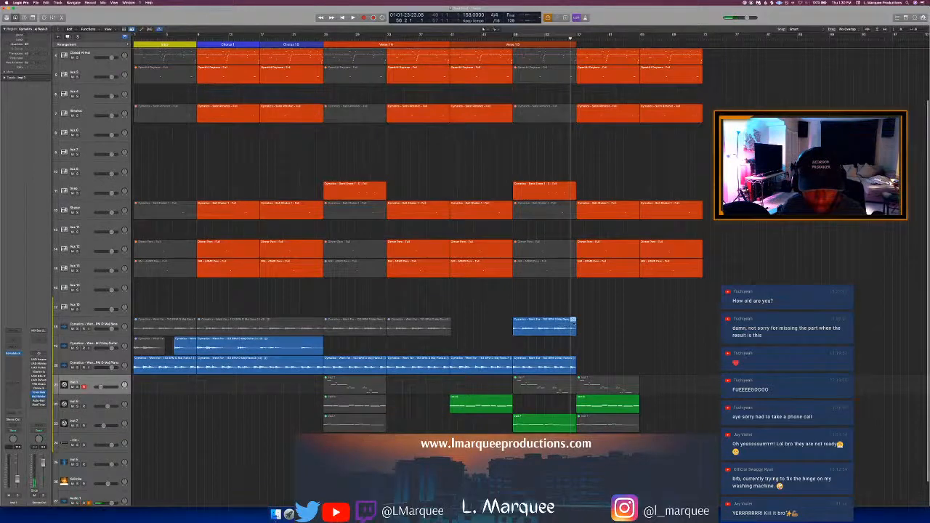
Step: Play back the end of Verse 1B with the shortened bass region to check the transition into bar 57
key(e)
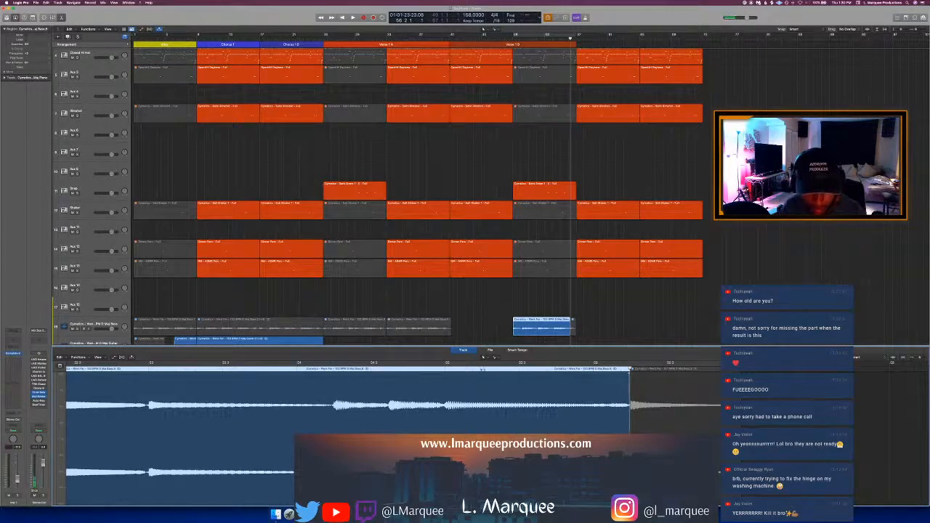
click(482, 367)
key(space)
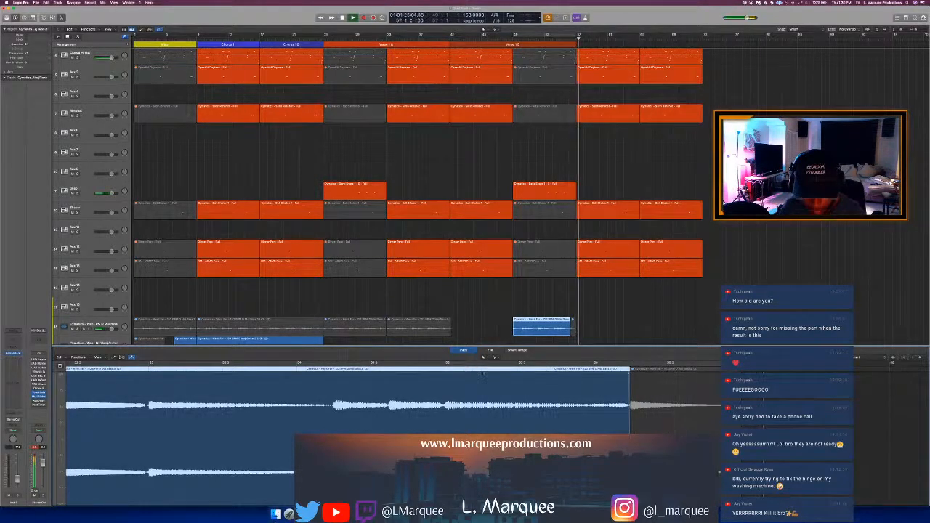
key(e)
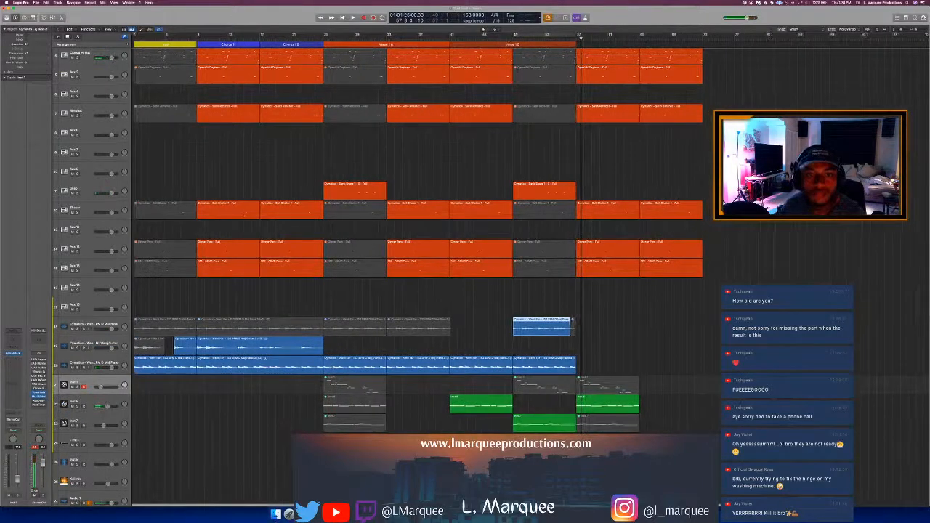
Step: Copy all Chorus 1 and Chorus 1B regions to bar 57 and set the cycle range to bars 57 through 73
drag(293, 382, 217, 3)
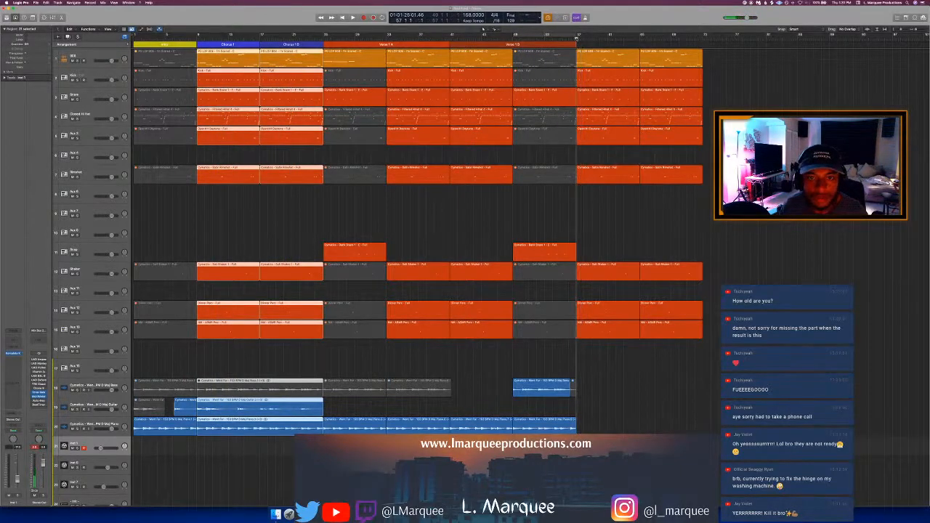
key(super+v)
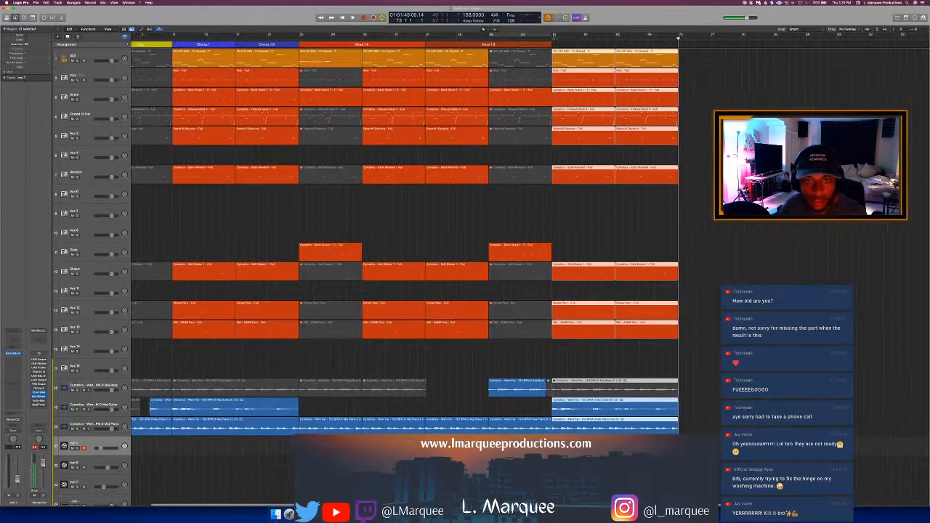
mouse_move(553, 35)
mouse_down()
mouse_move(674, 37)
mouse_move(677, 48)
mouse_up()
scroll(569, 202, down, 5)
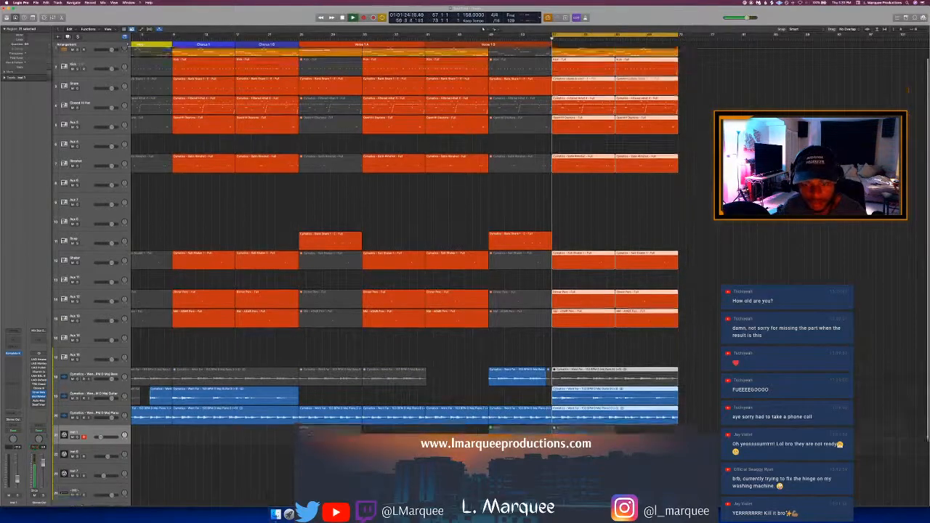
Step: Play back the new chorus and repeat the unmuted green instrument region from bar 57 once at bar 65
key(space)
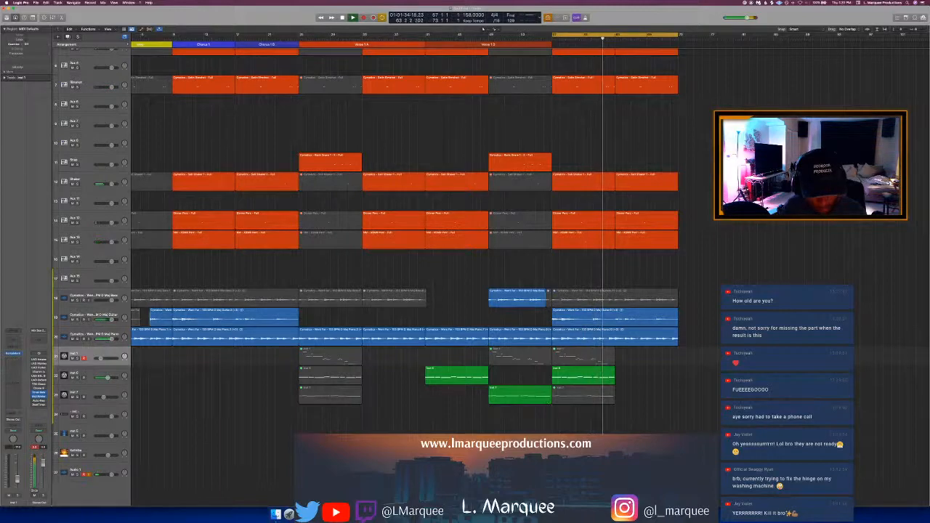
click(576, 375)
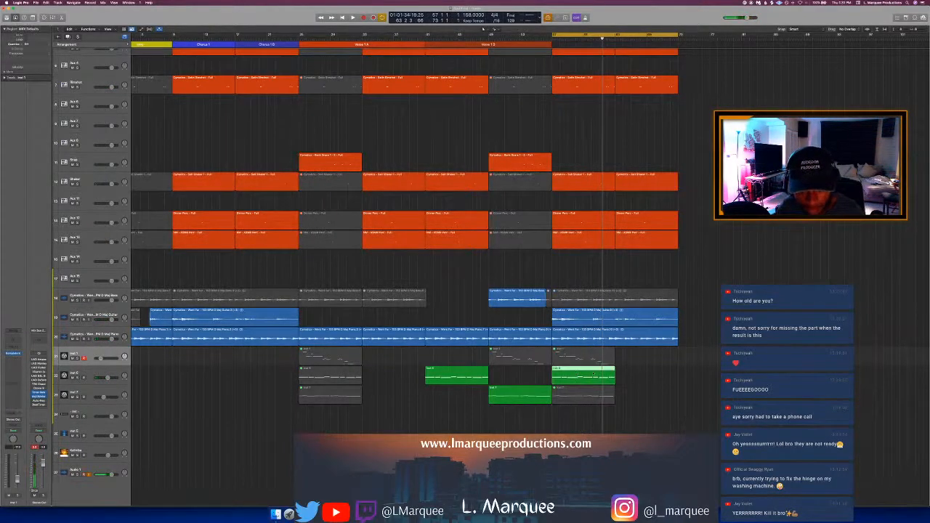
key(super+r)
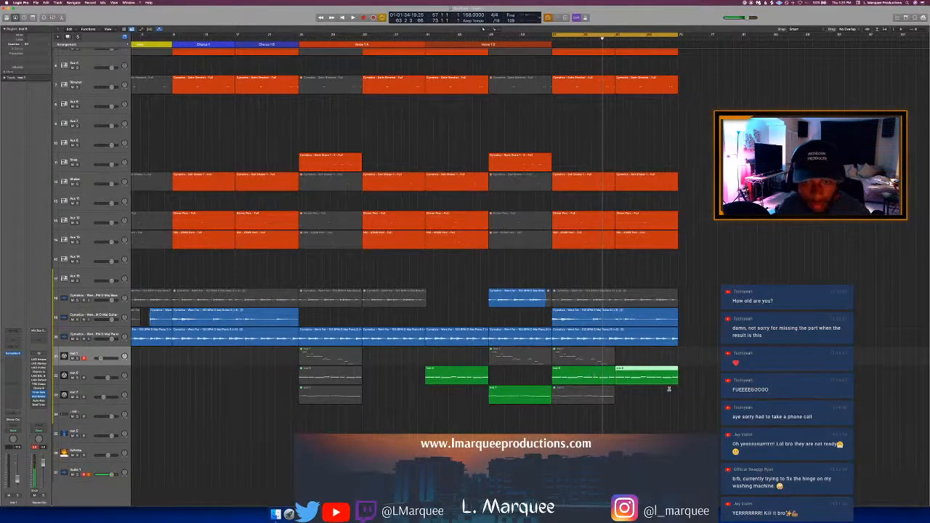
click(578, 372)
key(cmd+t)
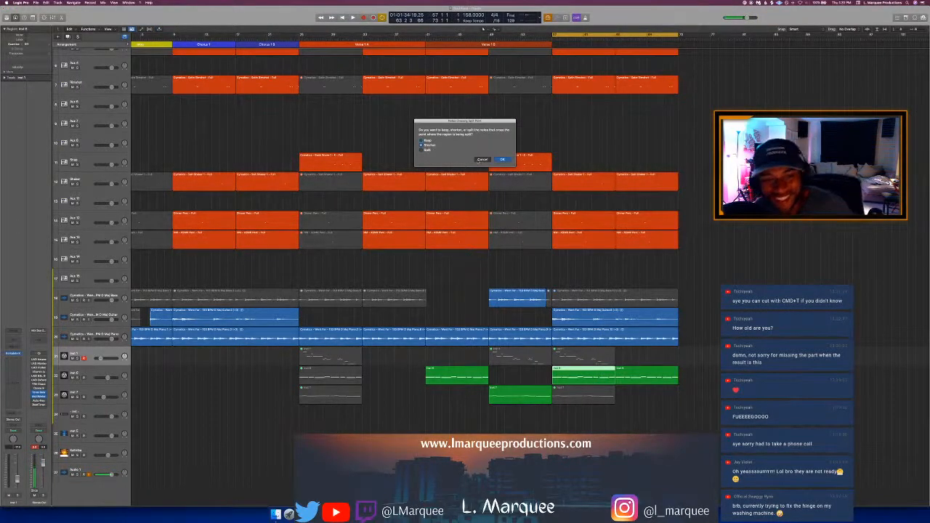
click(478, 160)
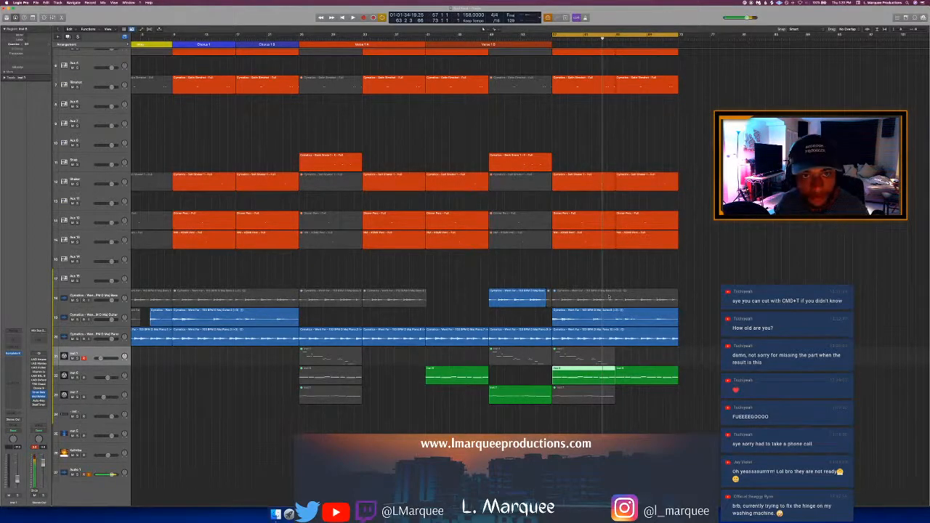
key(t)
key(t)
key(t)
key(t)
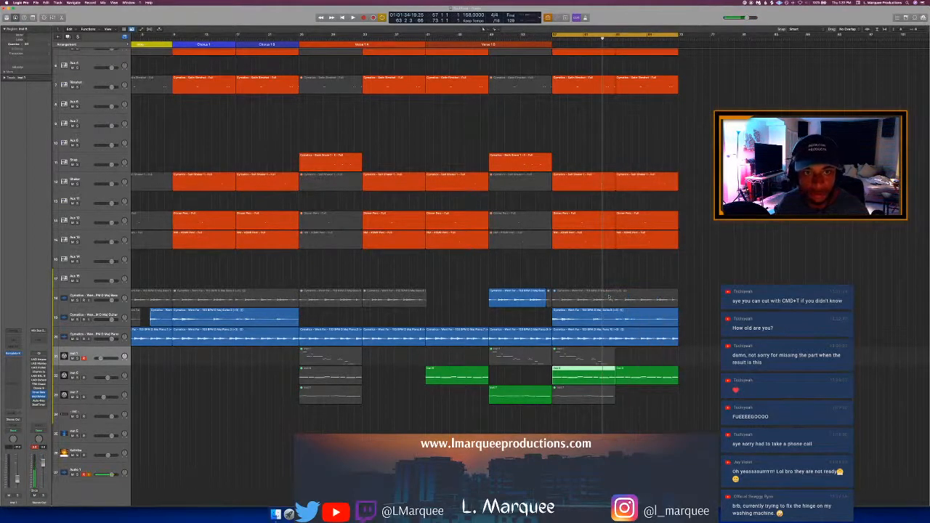
right_click(609, 295)
key(Escape)
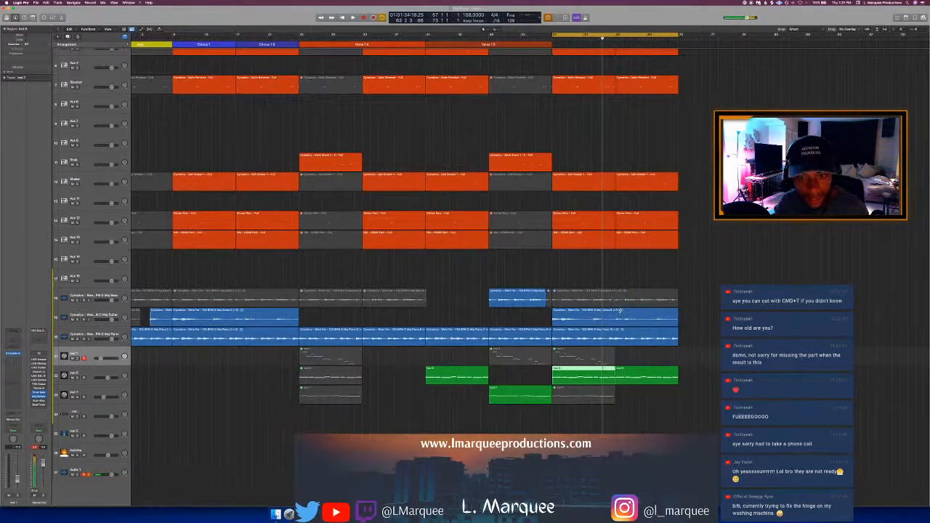
right_click(497, 31)
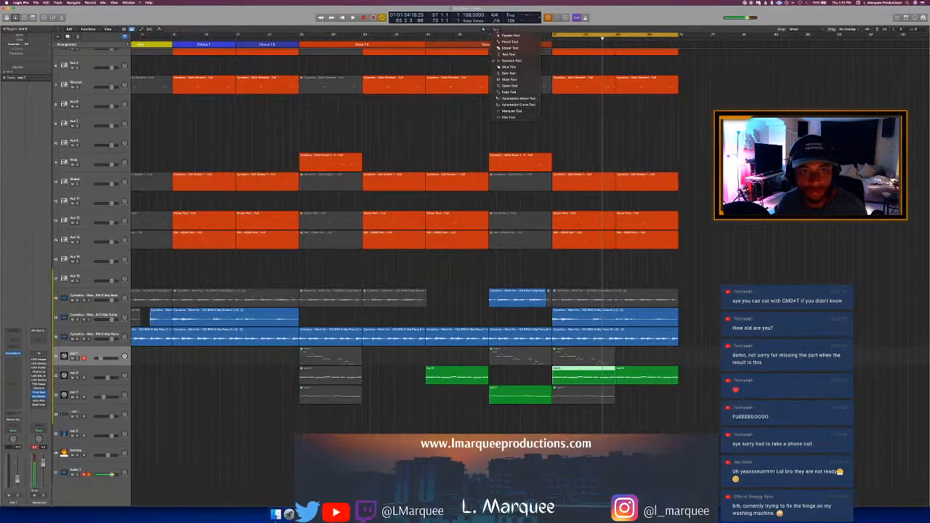
key(Escape)
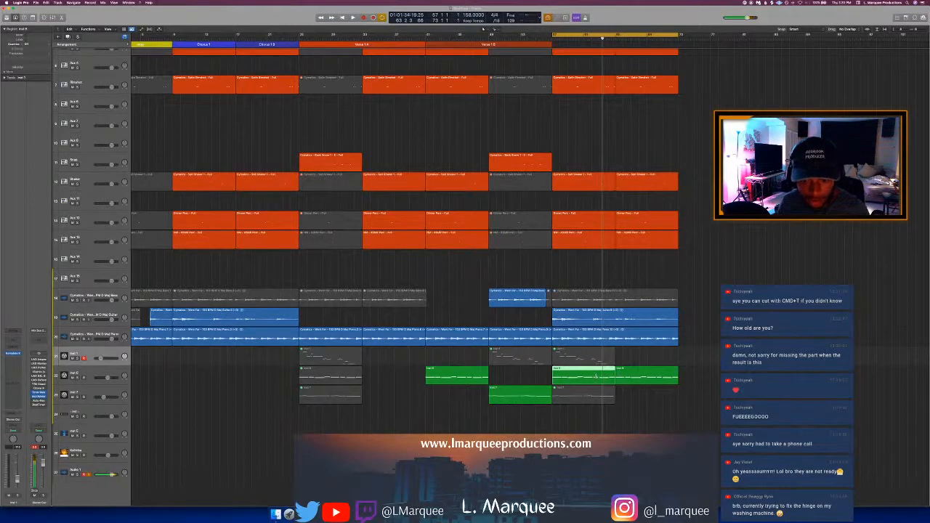
key(super+t)
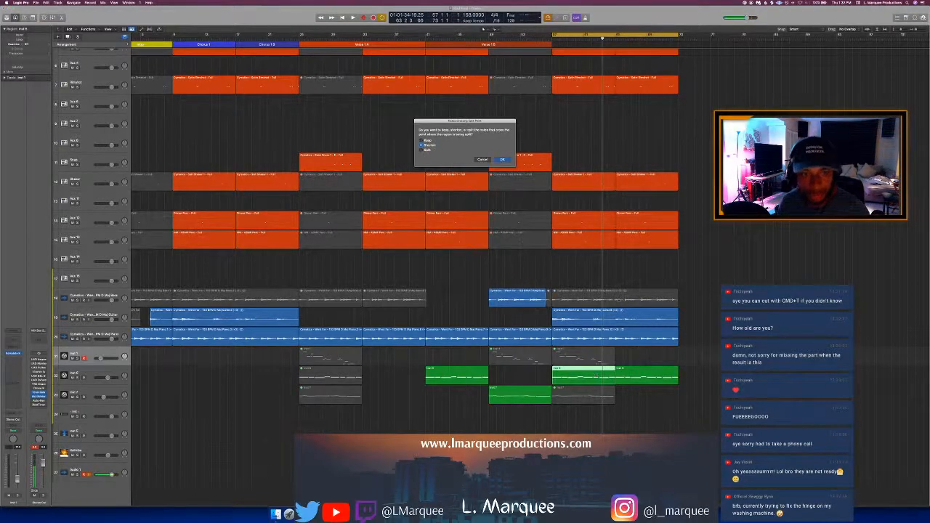
click(483, 159)
Step: Play the looped chorus, solo the track of the repeated green regions, raise its volume slightly, and turn solo off again
key(space)
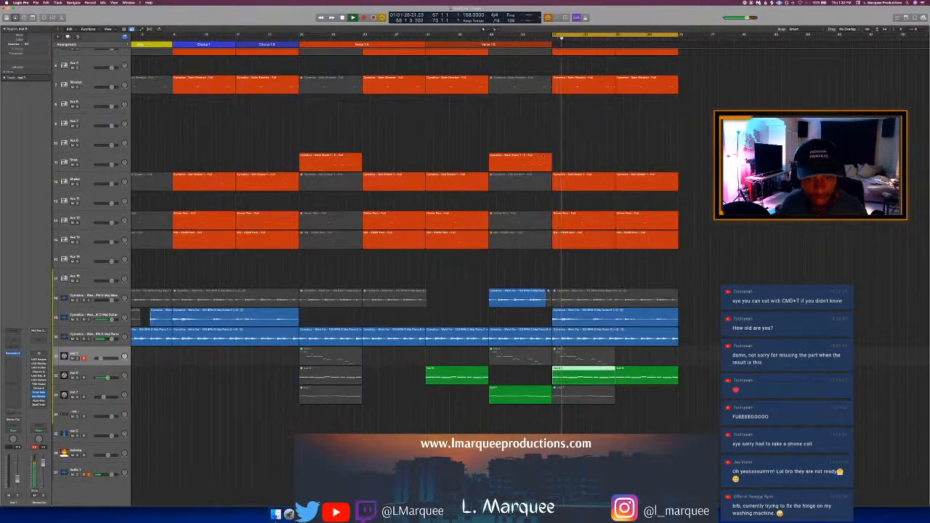
scroll(563, 160, up, 5)
scroll(566, 161, down, 5)
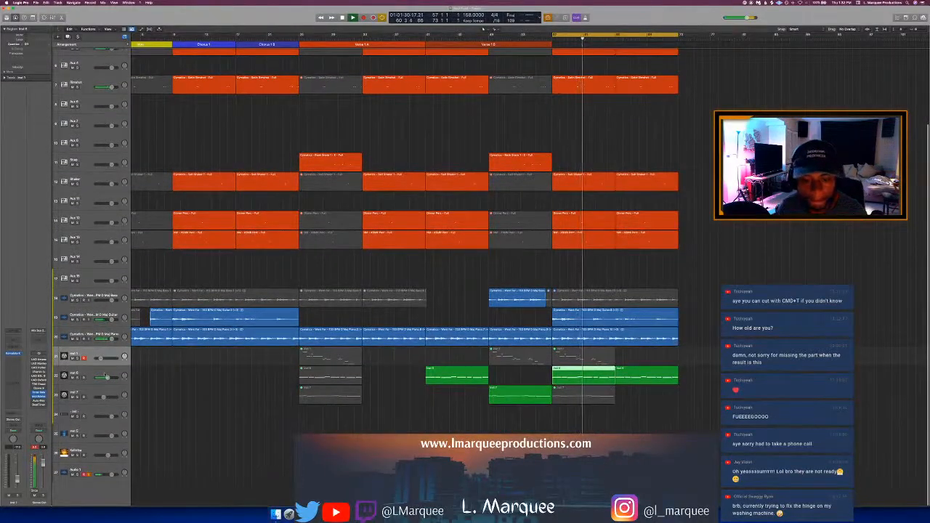
click(95, 373)
key(s)
drag(107, 378, 111, 378)
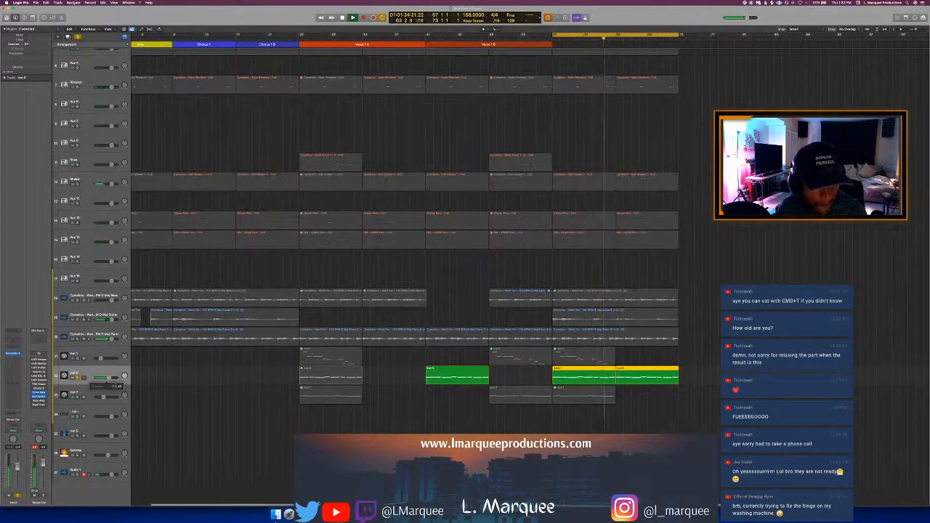
key(s)
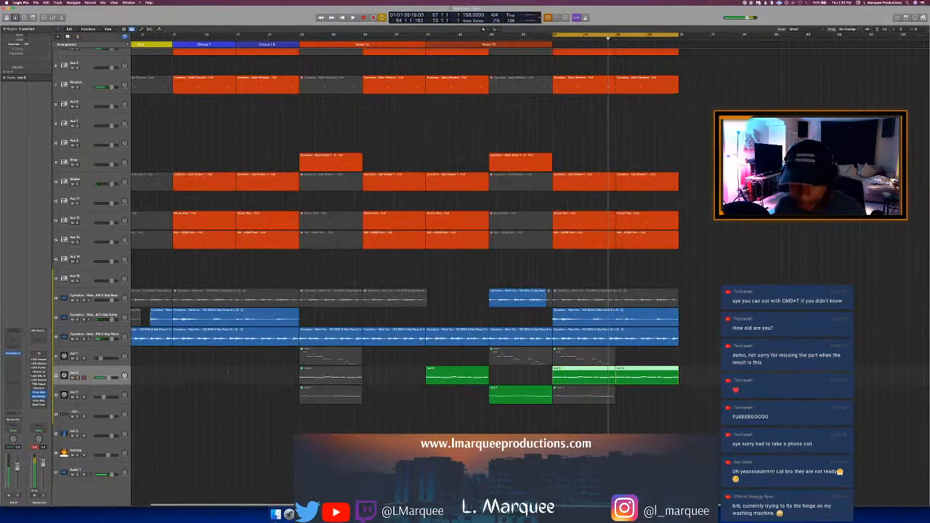
Step: Add two arrangement markers over bars 57 to 65 and 65 to 73, both set to Chorus
click(584, 378)
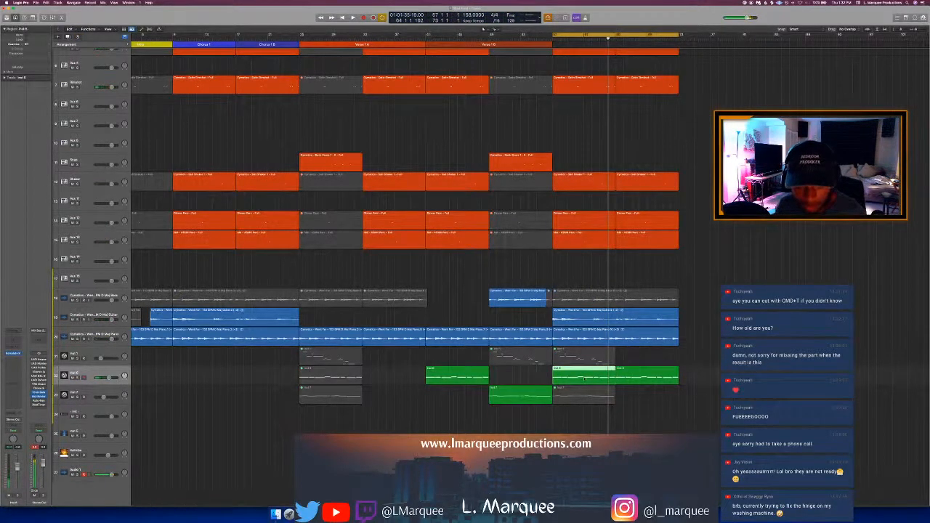
scroll(516, 373, right, 3)
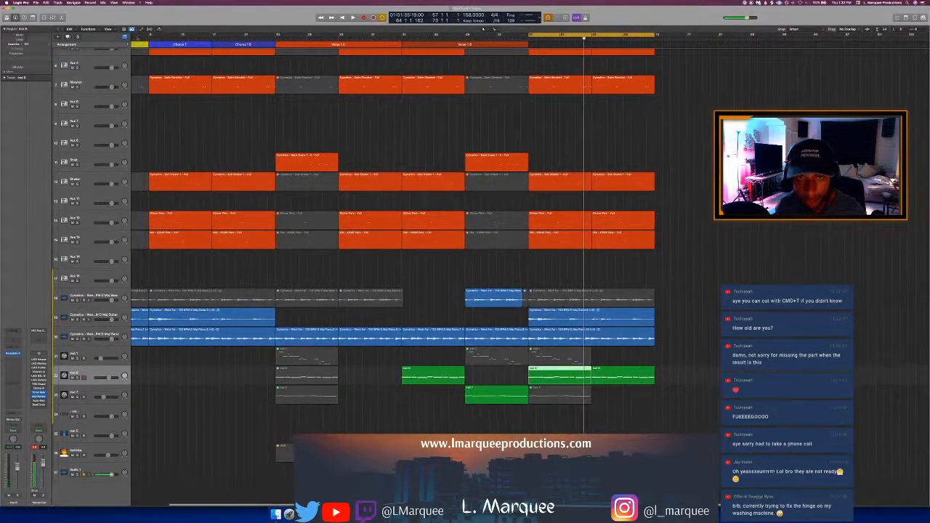
click(623, 398)
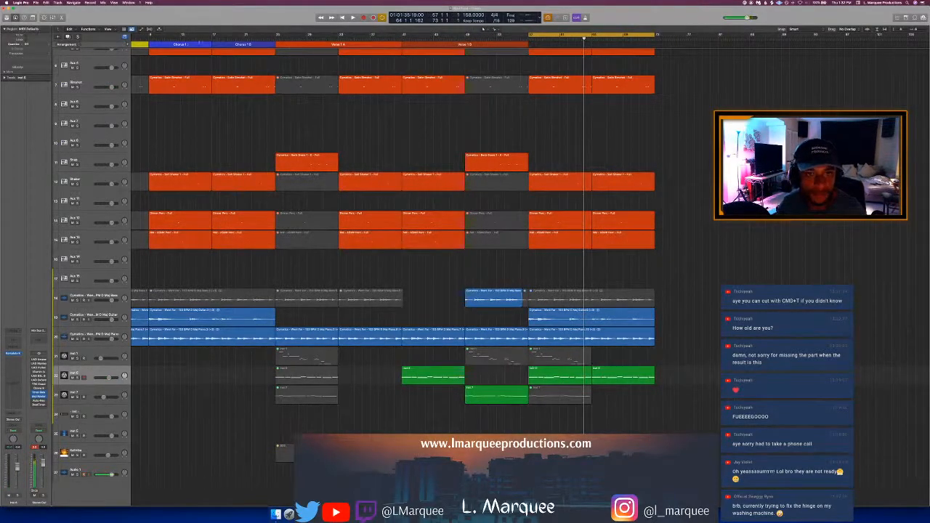
click(127, 44)
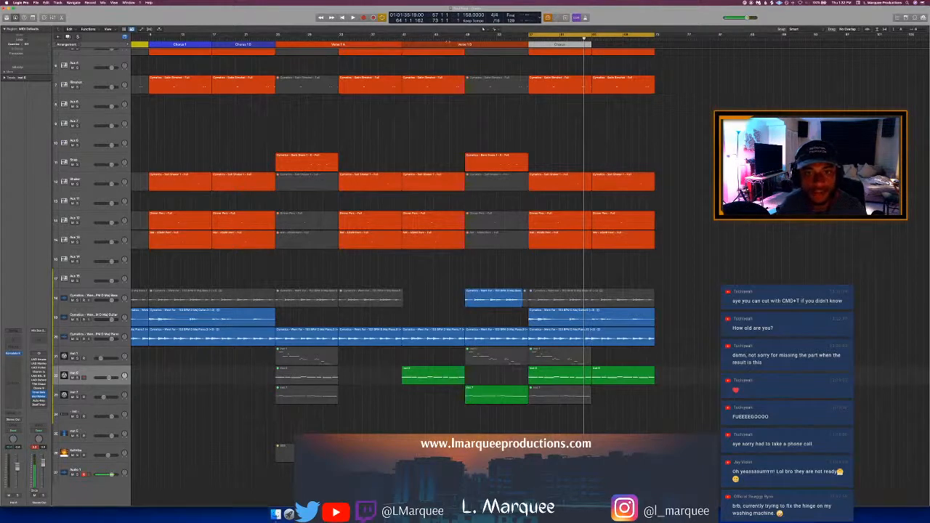
click(127, 44)
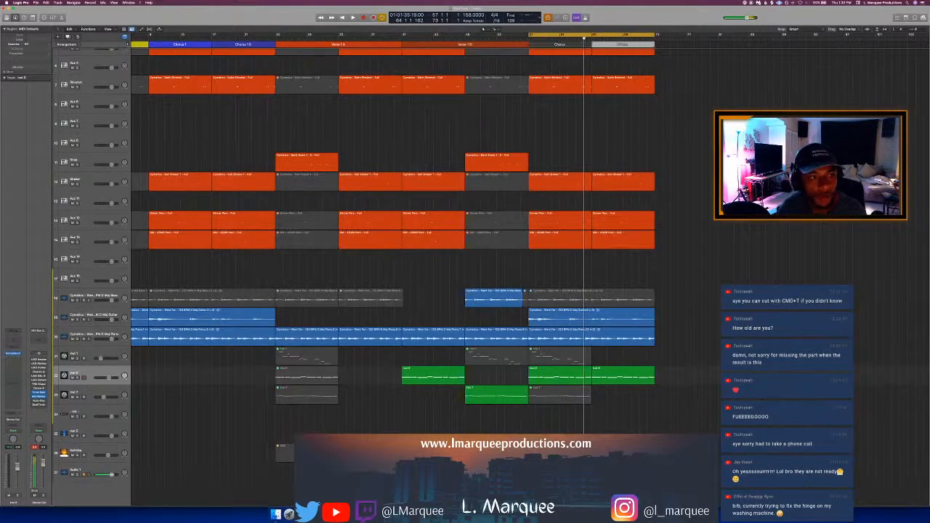
click(621, 45)
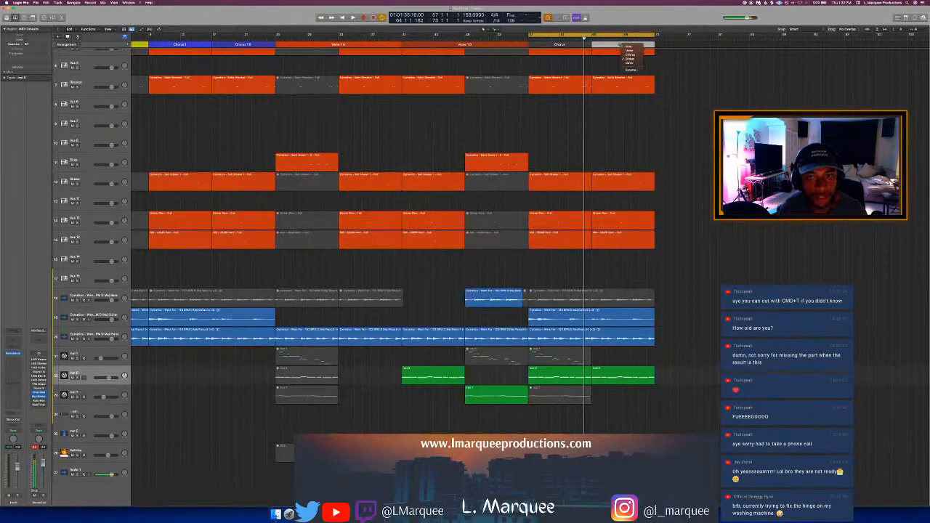
click(629, 55)
Step: Rename the two new chorus markers at bars 57 and 65 as Chorus 2 A and Chorus 2 B
click(560, 45)
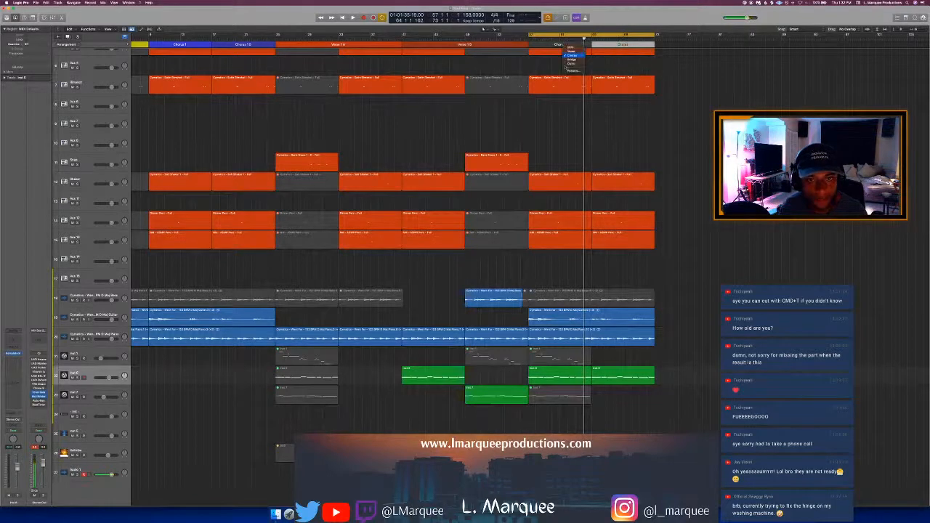
click(572, 70)
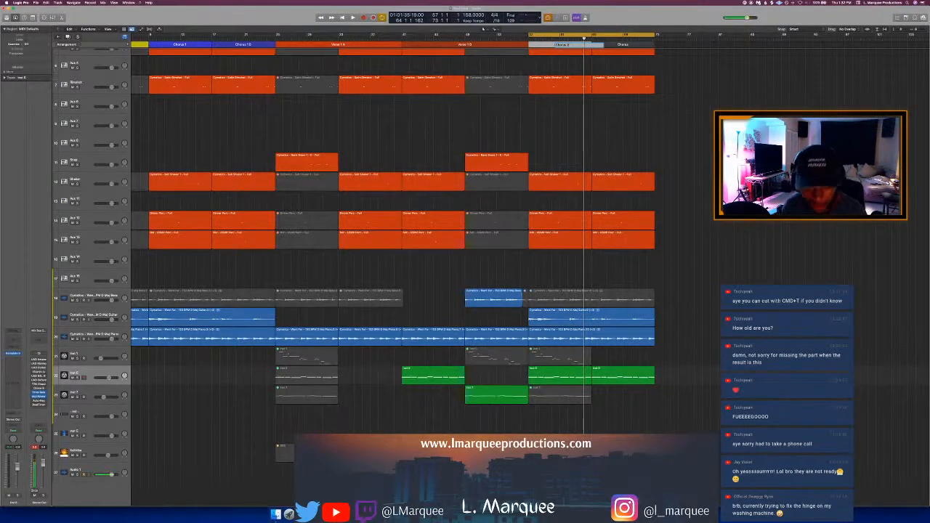
key(Return)
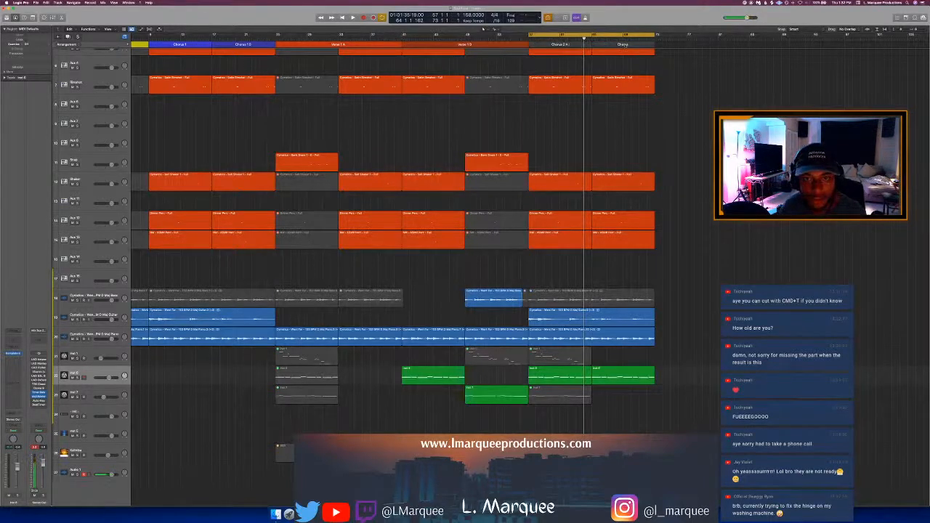
click(623, 45)
click(634, 69)
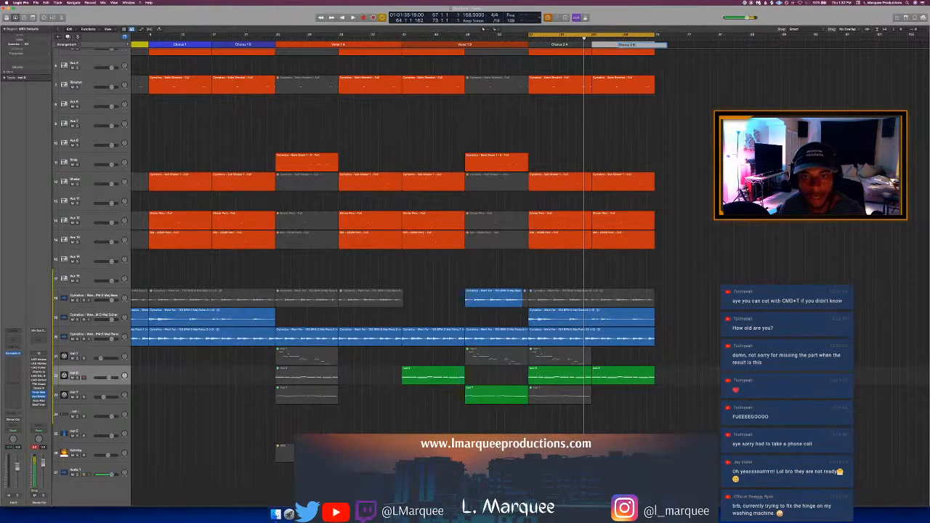
key(Return)
Step: Color the Chorus 2 A and Chorus 2 B arrangement markers blue to match the first chorus markers
key(alt+c)
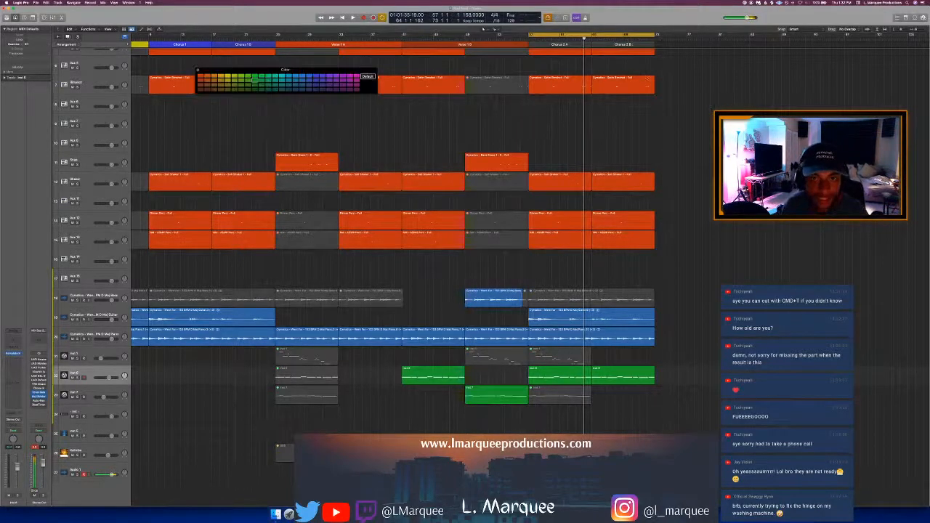
click(539, 44)
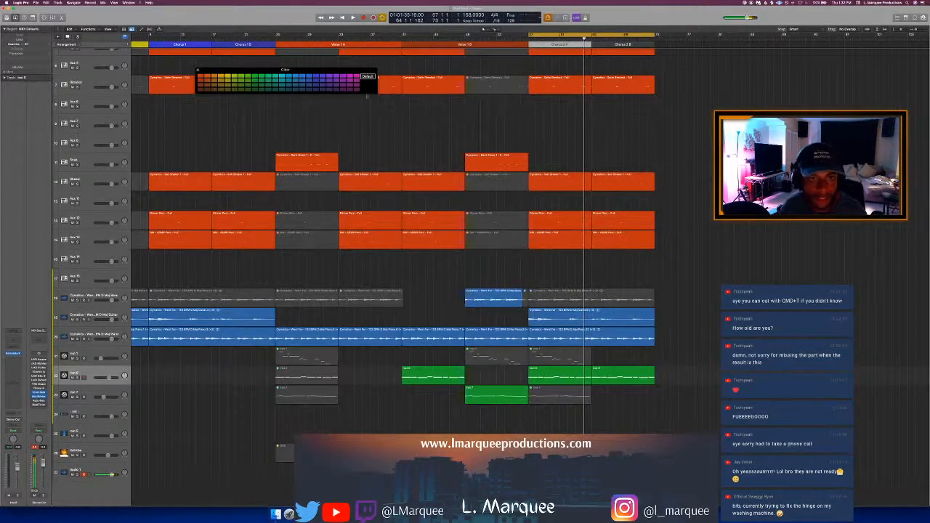
click(317, 75)
click(603, 45)
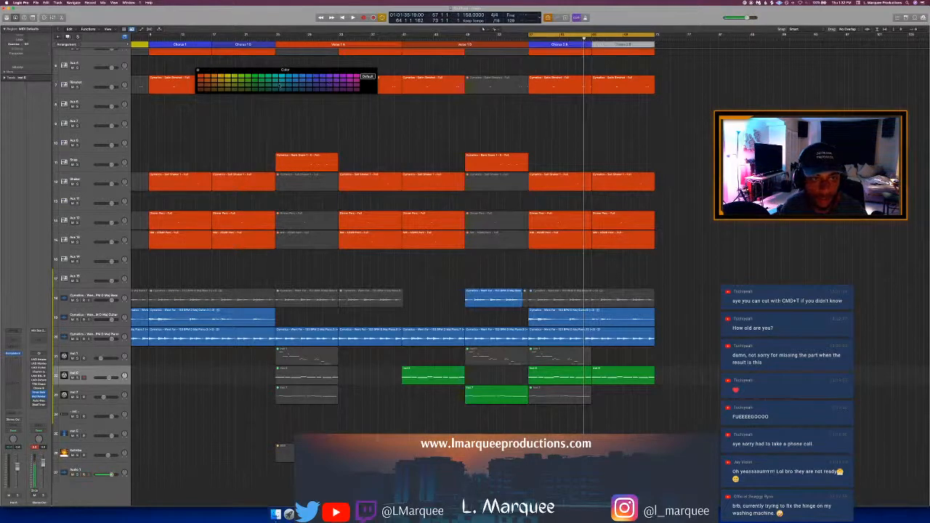
click(317, 80)
Step: While the second chorus plays, rename the selected instrument track Keys and lower its volume slightly, then close the color palette
key(space)
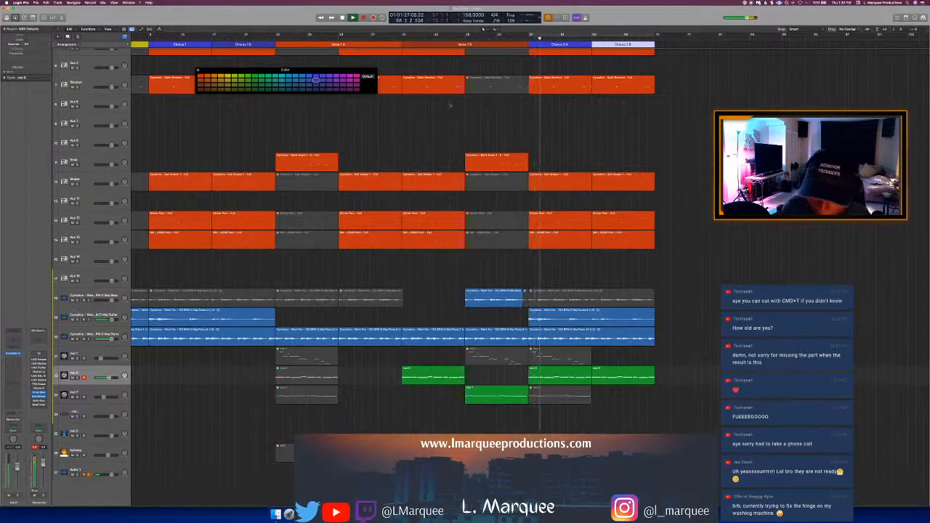
scroll(449, 104, down, 1)
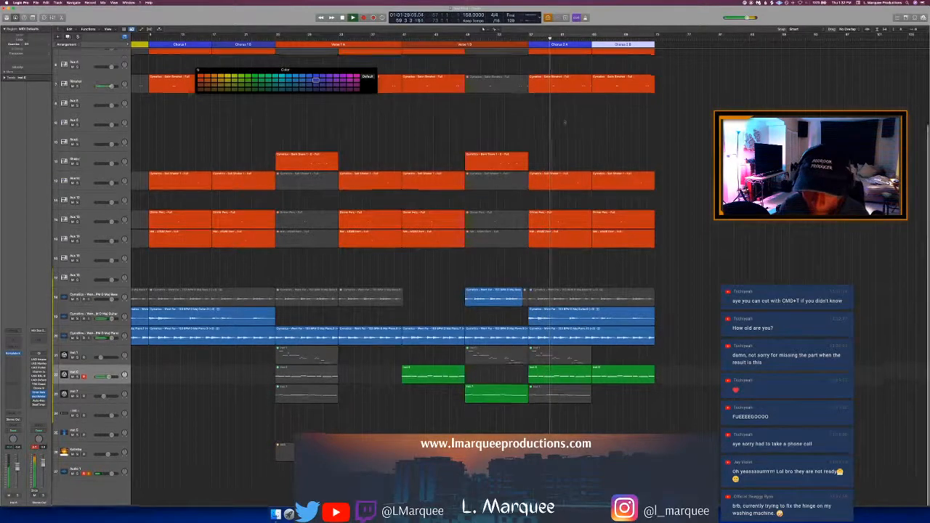
scroll(392, 268, up, 1)
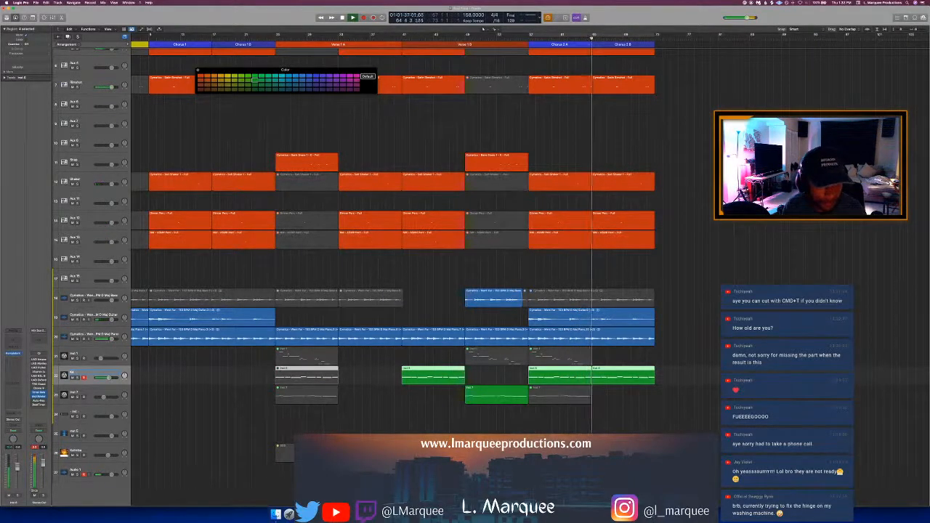
text(ys)
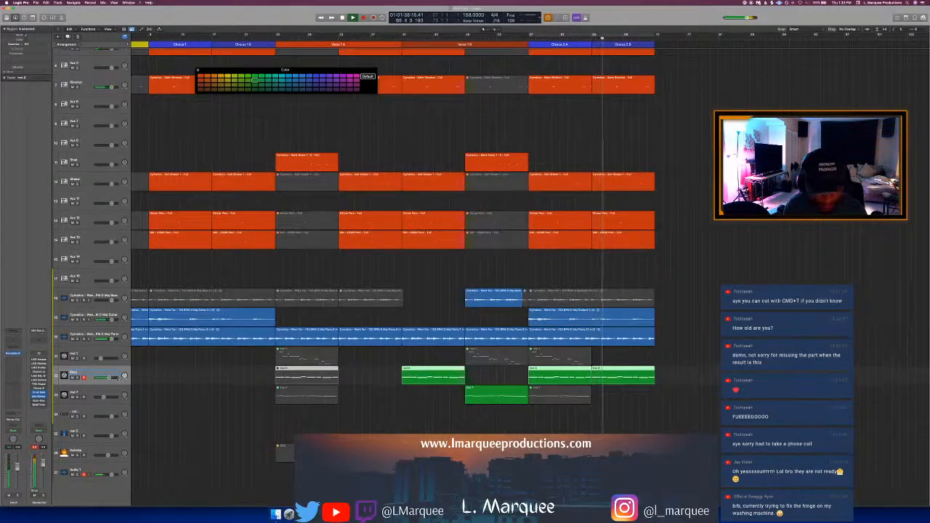
key(Return)
drag(109, 378, 107, 377)
scroll(257, 364, right, 3)
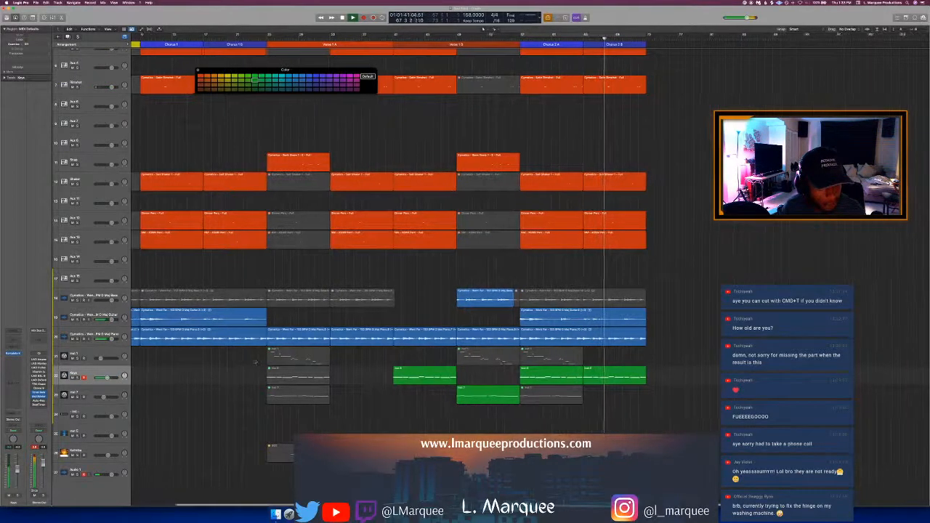
scroll(380, 270, right, 1)
key(alt+c)
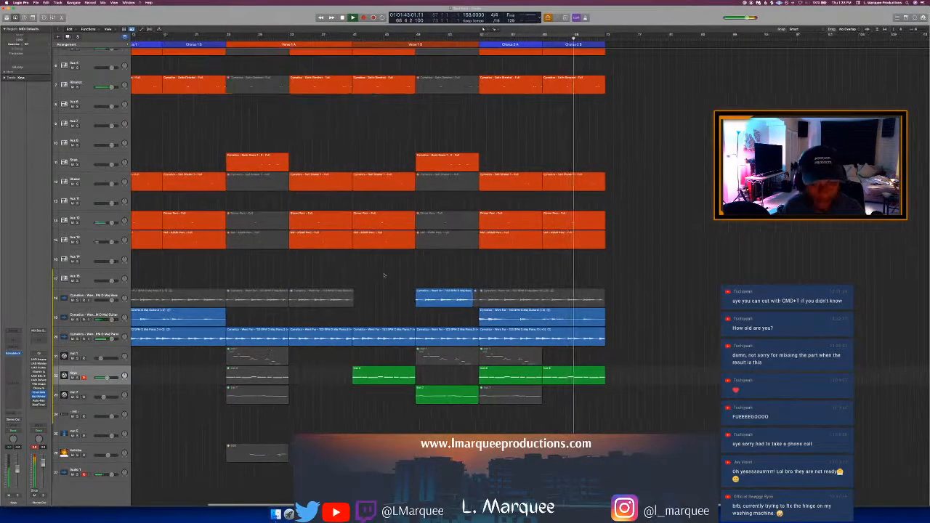
Step: Stop playback at bar 73 and paste a copy of all Verse 1 and Chorus 2 regions there
scroll(380, 266, up, 5)
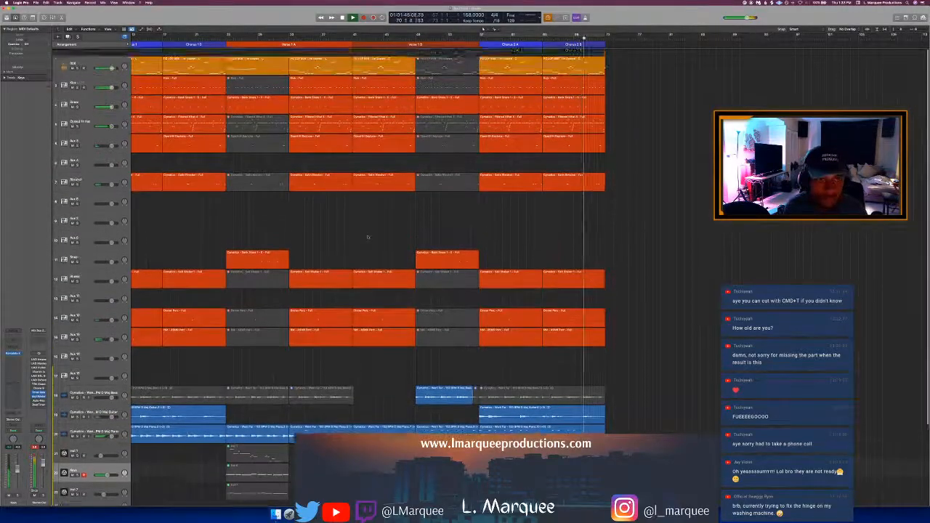
scroll(384, 276, down, 5)
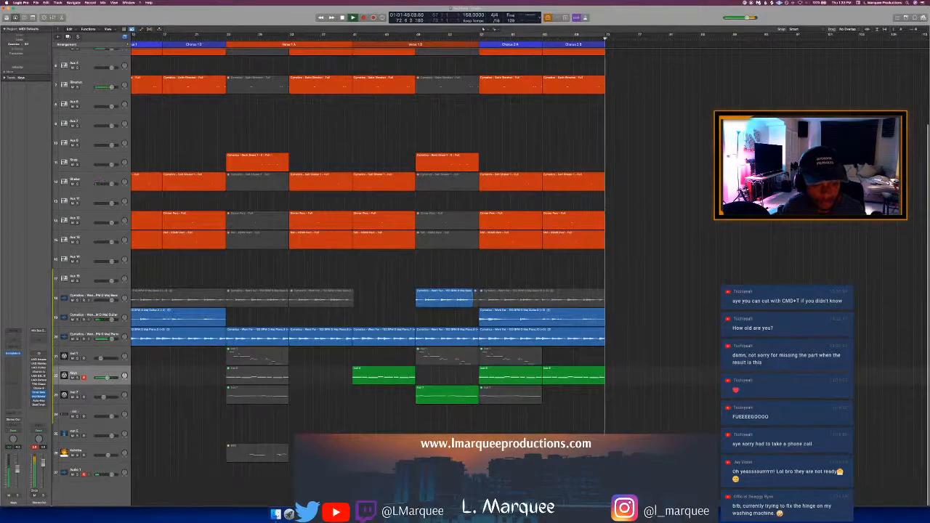
key(space)
drag(459, 483, 275, 7)
scroll(276, 43, up, 5)
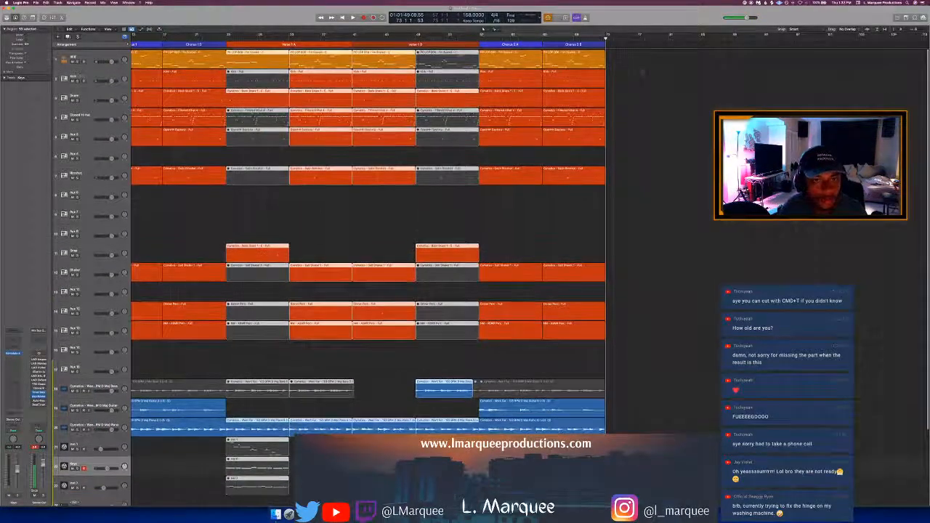
drag(646, 61, 244, 502)
key(super+c)
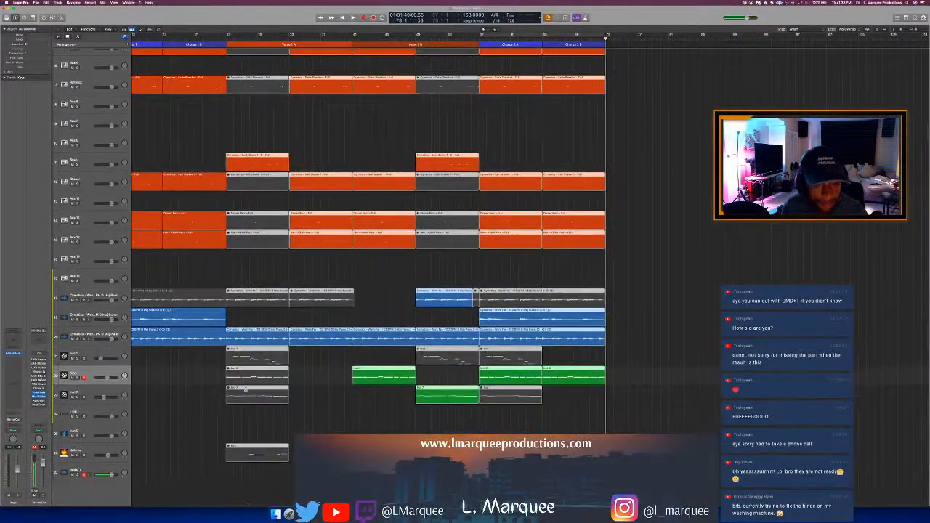
key(super+v)
scroll(401, 210, right, 3)
scroll(401, 209, up, 2)
scroll(526, 230, up, 3)
scroll(525, 230, right, 3)
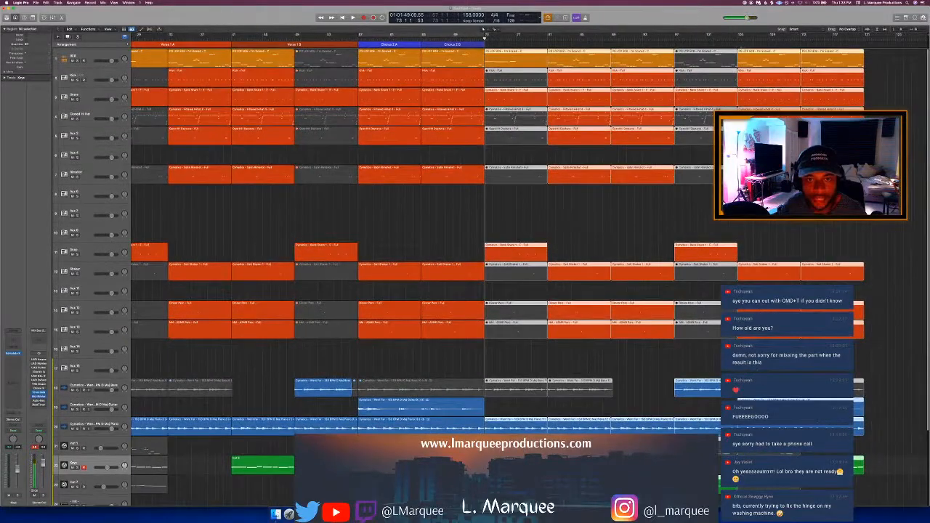
Step: Add two arrangement markers set to Verse, one over bars 73 to 89 and one over bars 89 to 105
click(737, 37)
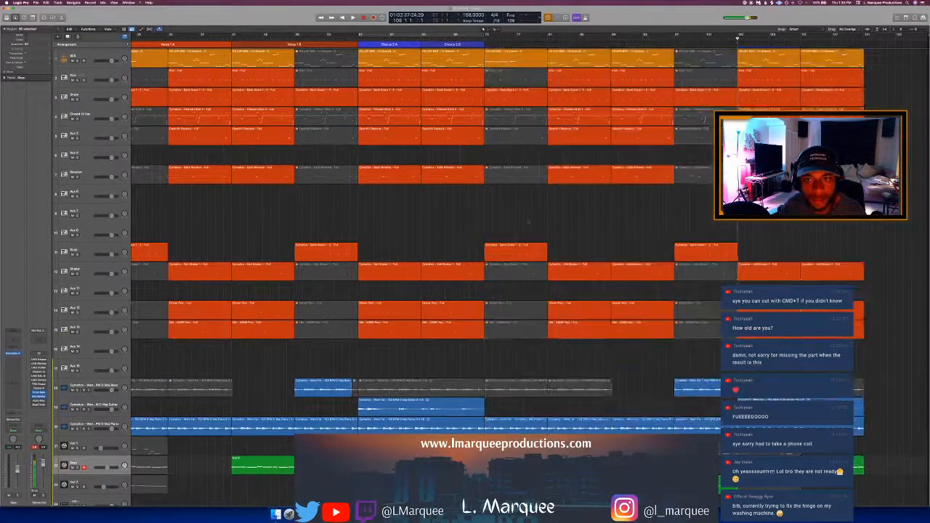
click(127, 44)
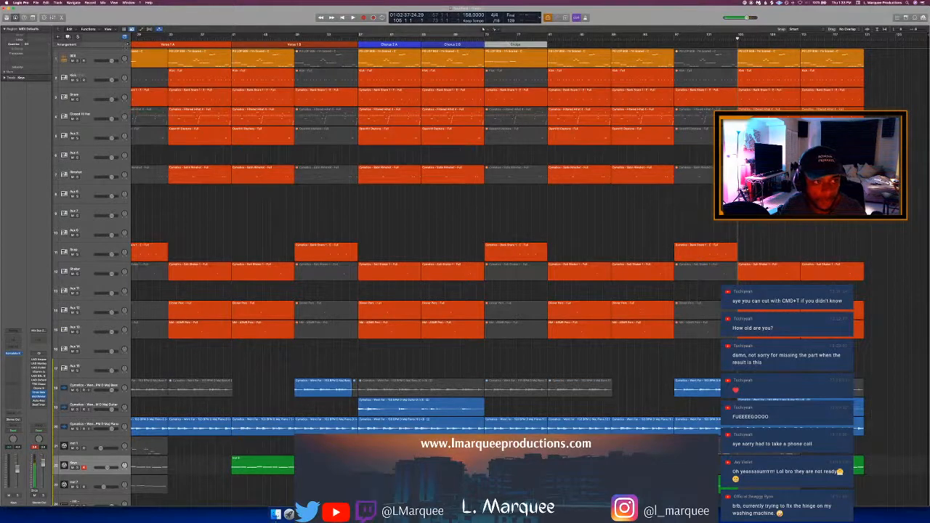
click(515, 44)
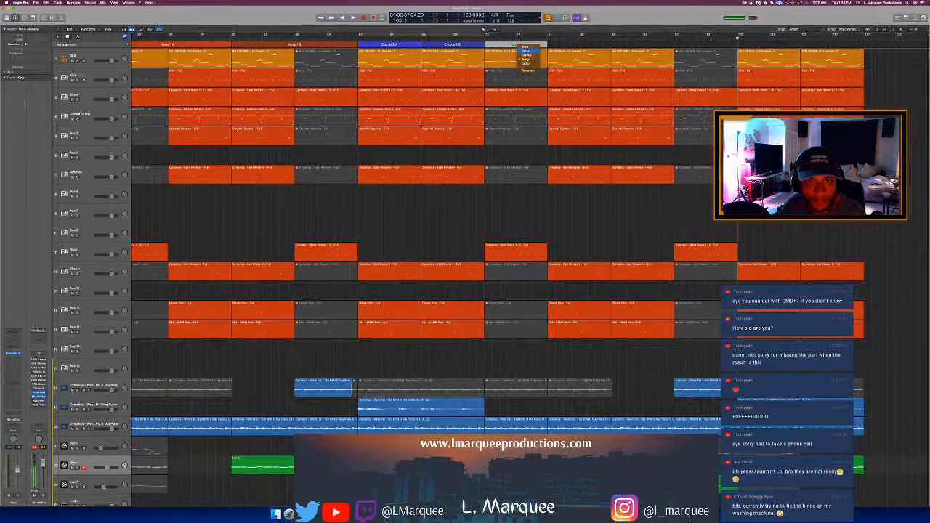
click(526, 52)
drag(547, 45, 609, 46)
click(127, 45)
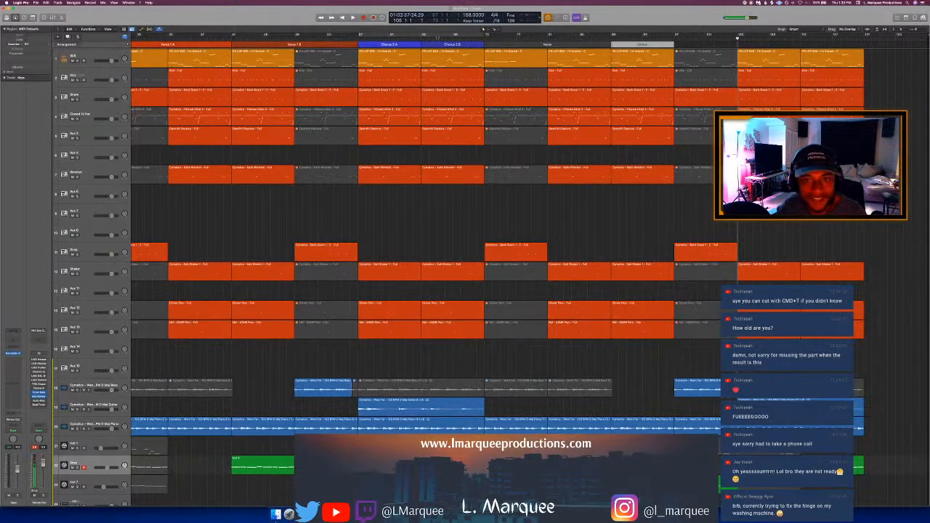
right_click(643, 45)
click(653, 51)
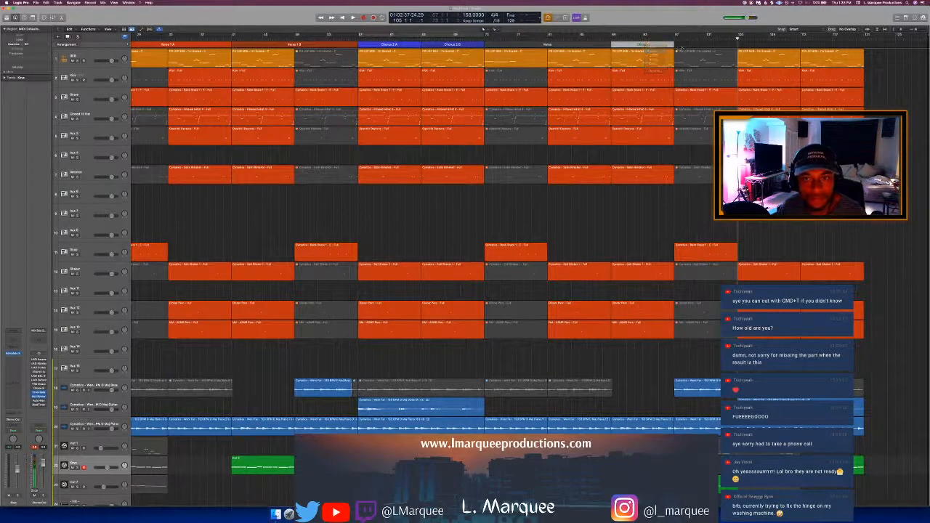
drag(715, 52, 737, 45)
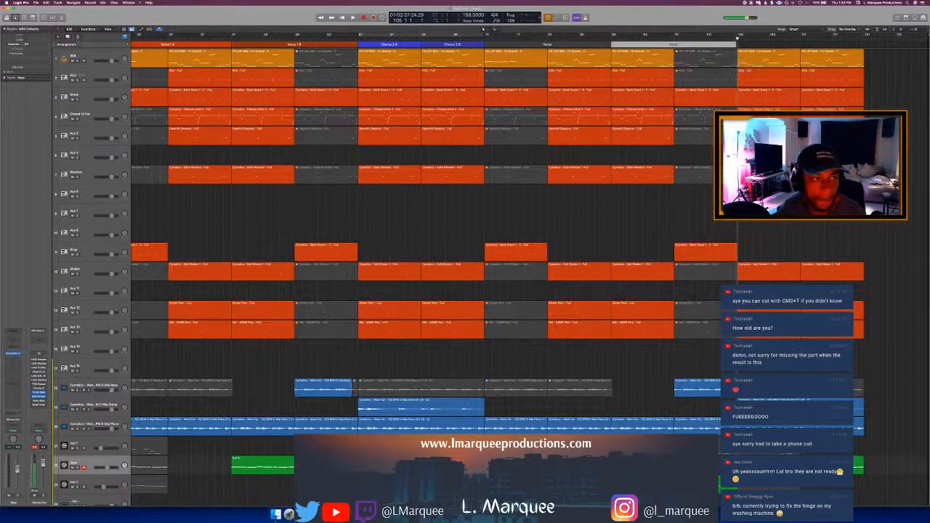
Step: Start playback and add two Chorus arrangement markers over bars 105 to 113 and 113 to 121
click(125, 45)
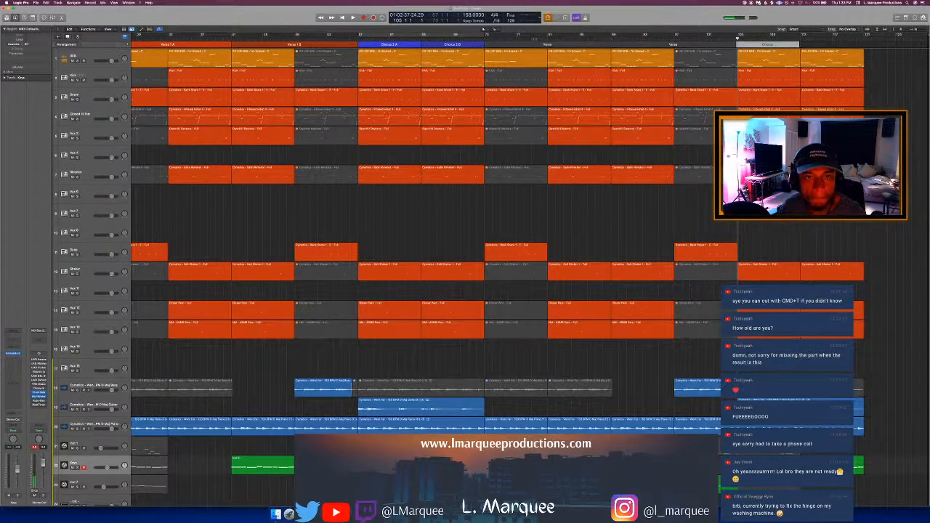
key(space)
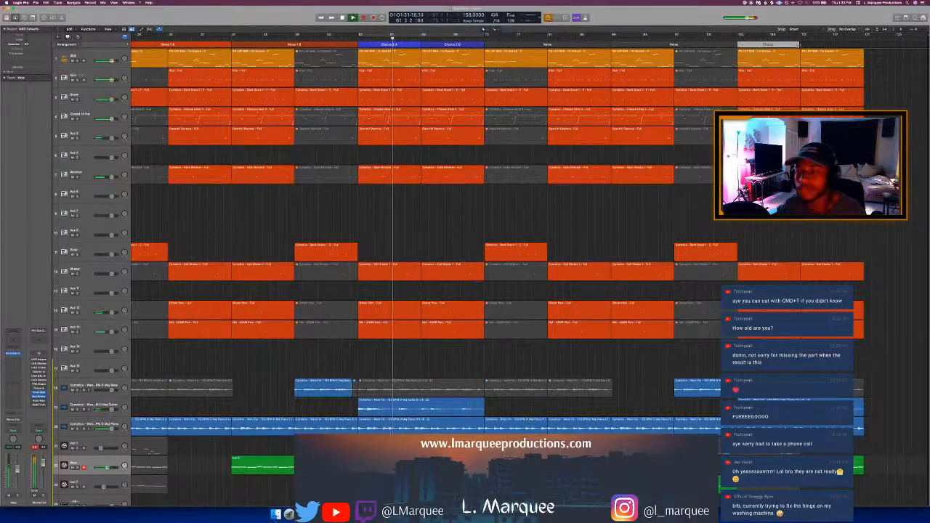
drag(845, 46, 864, 45)
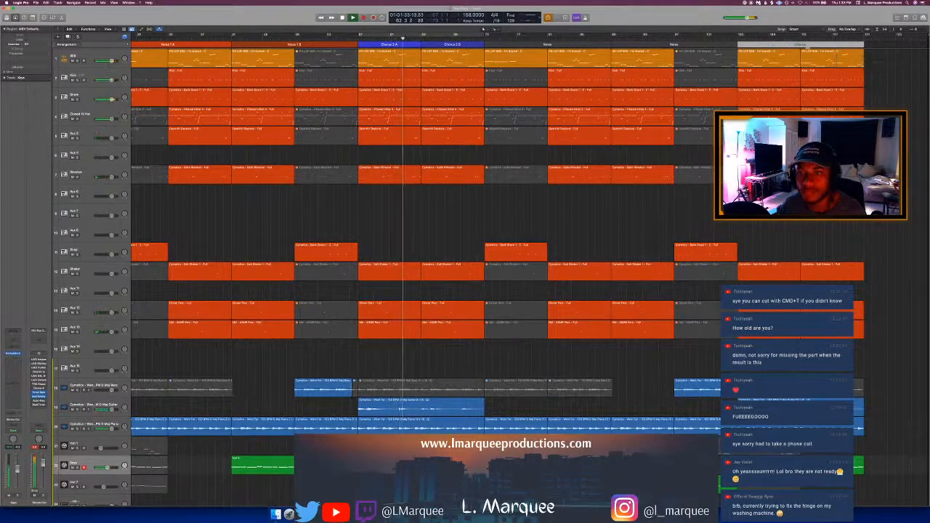
click(807, 45)
drag(806, 45, 800, 45)
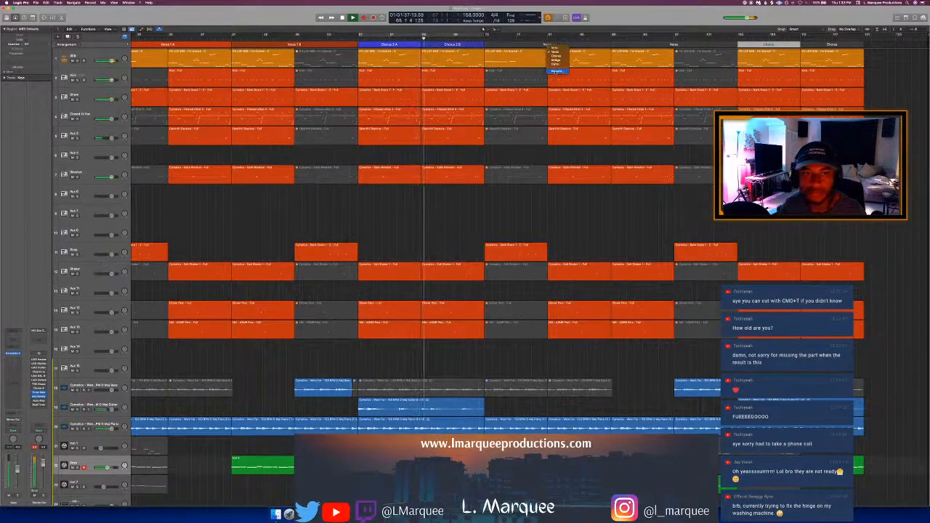
Step: Rename the four new arrangement markers Verse 2 A, Verse 2 B, Chorus 3 A and Chorus 3 B, and stop playback
click(548, 45)
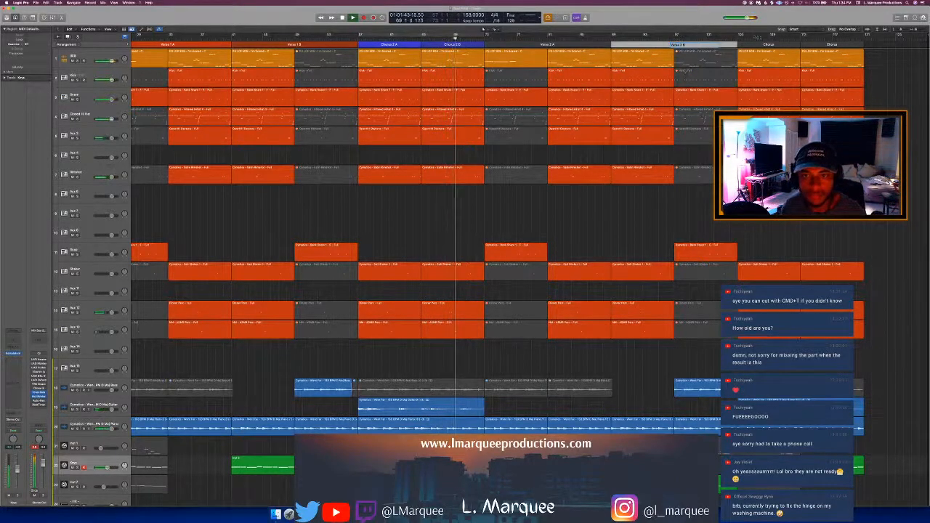
key(Return)
click(775, 44)
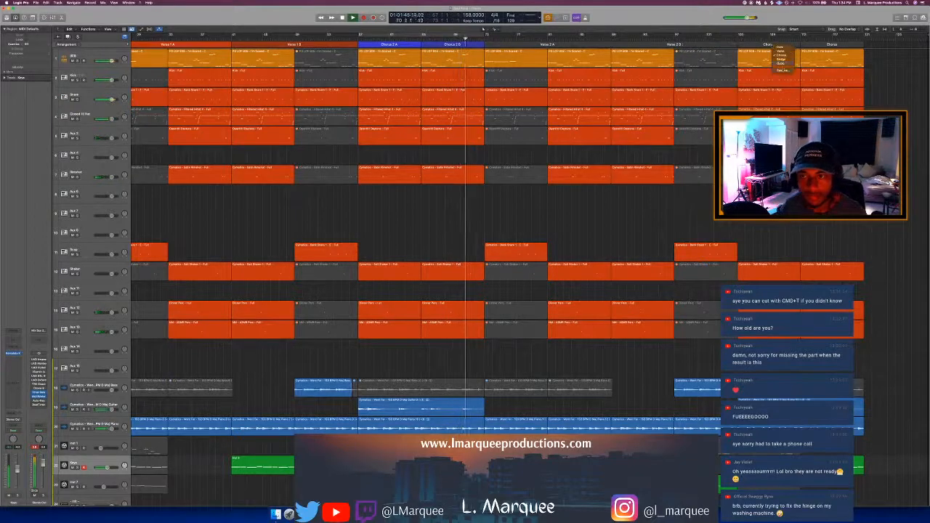
click(783, 71)
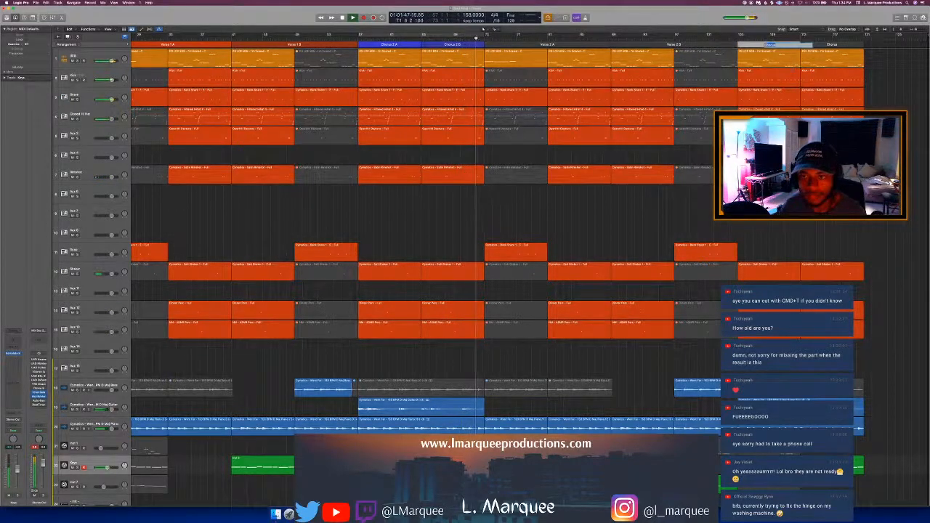
text(Chorus 3 A)
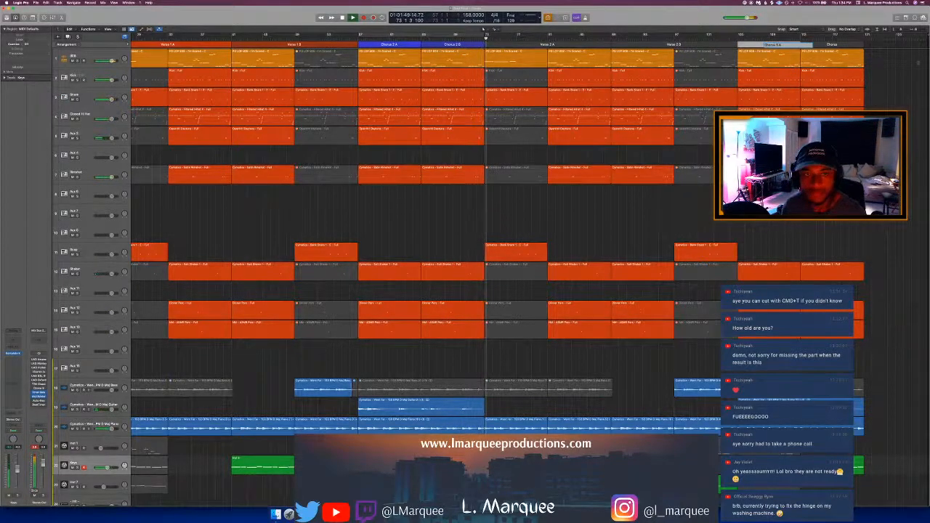
key(Return)
click(832, 44)
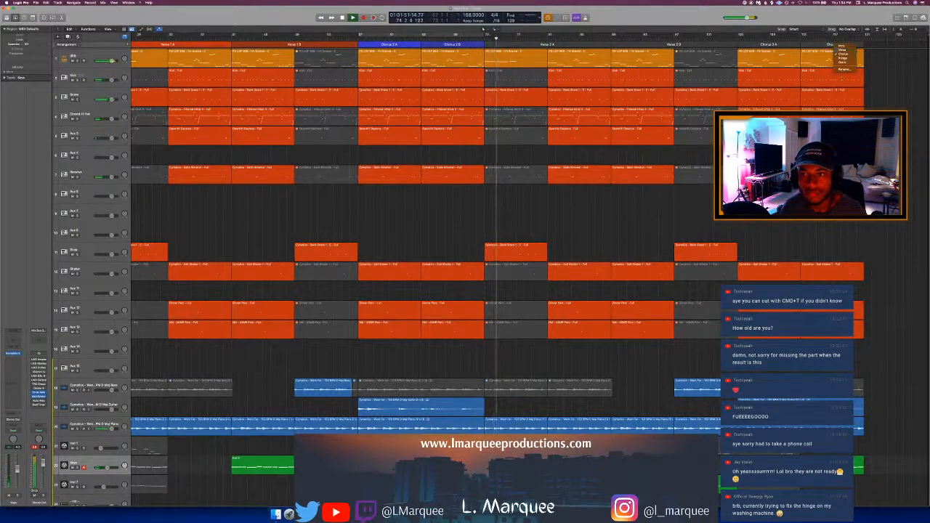
click(842, 69)
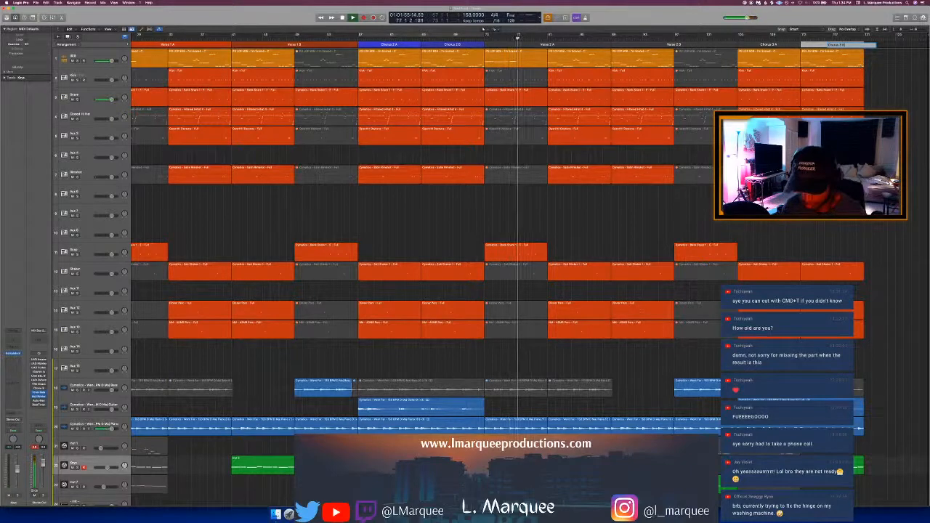
key(Return)
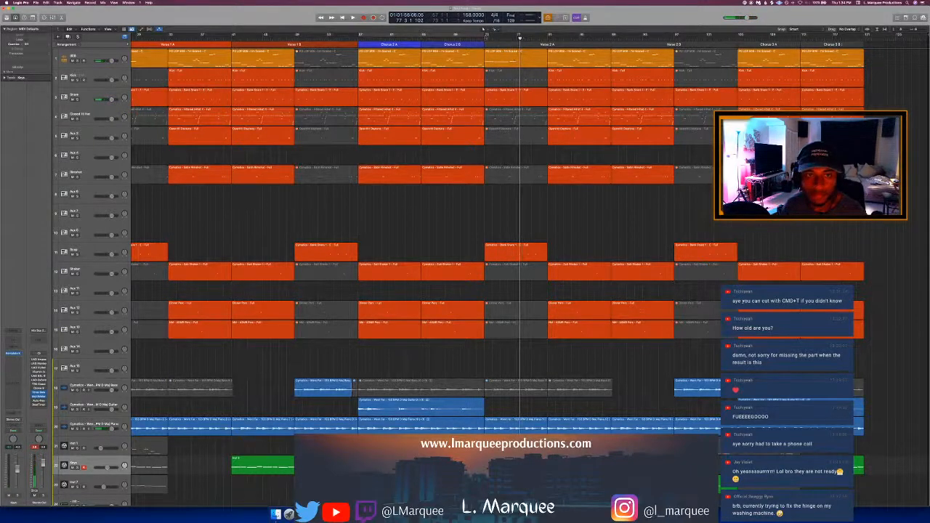
Step: Open the color palette and mute the 808, snare and snap regions over bars 73 to 81
key(alt+c)
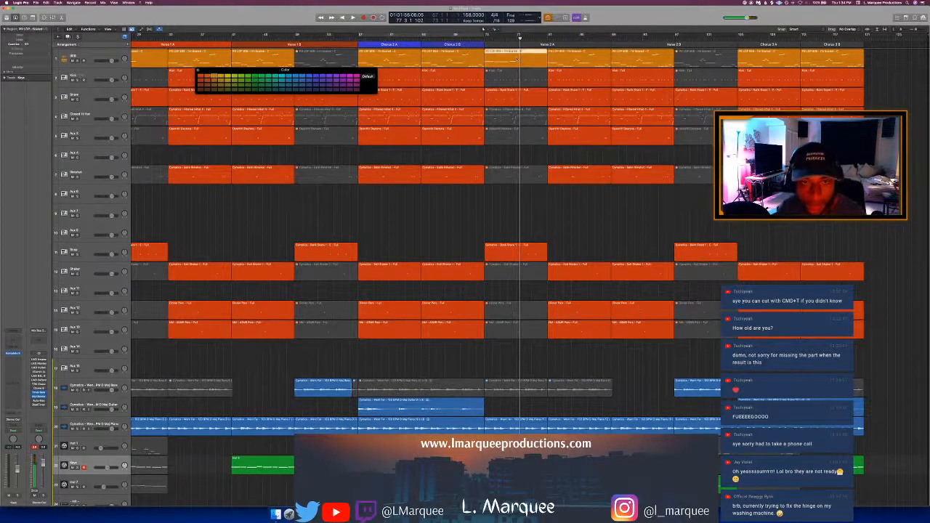
key(ctrl+m)
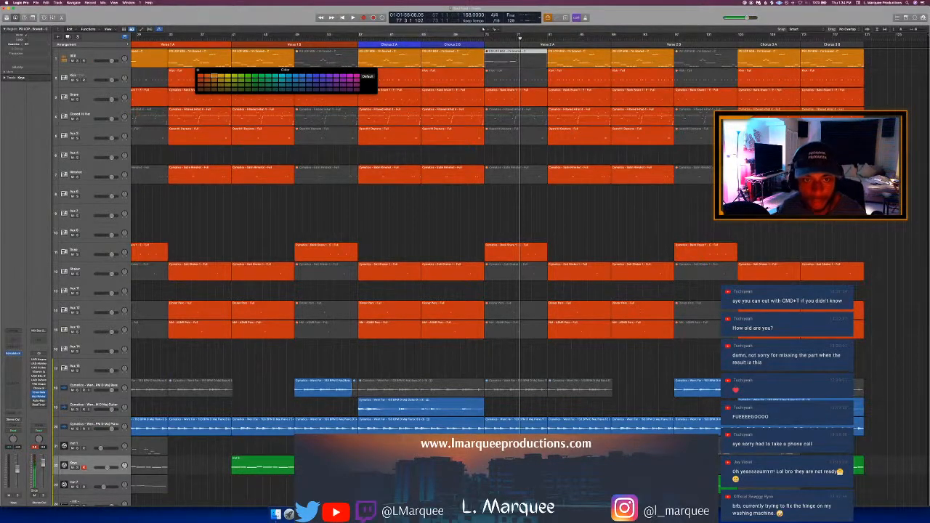
click(516, 92)
key(ctrl+m)
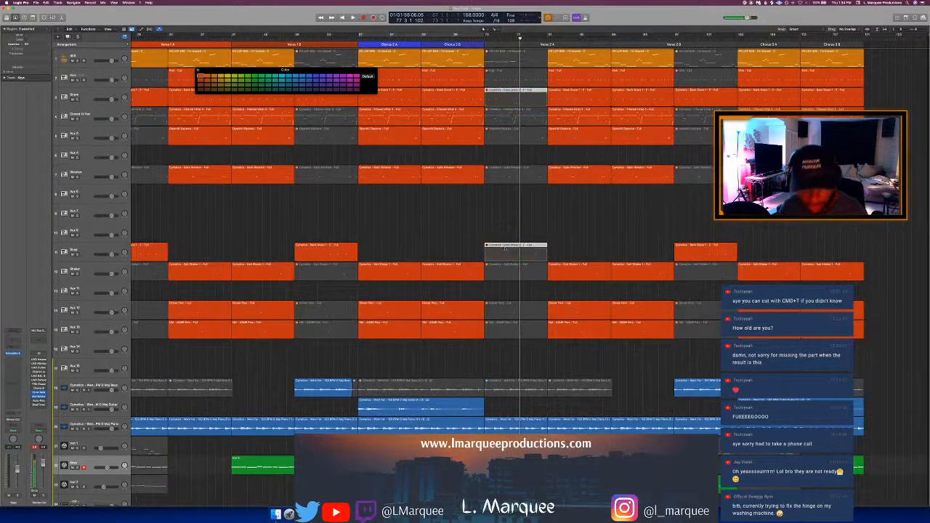
scroll(538, 63, down, 5)
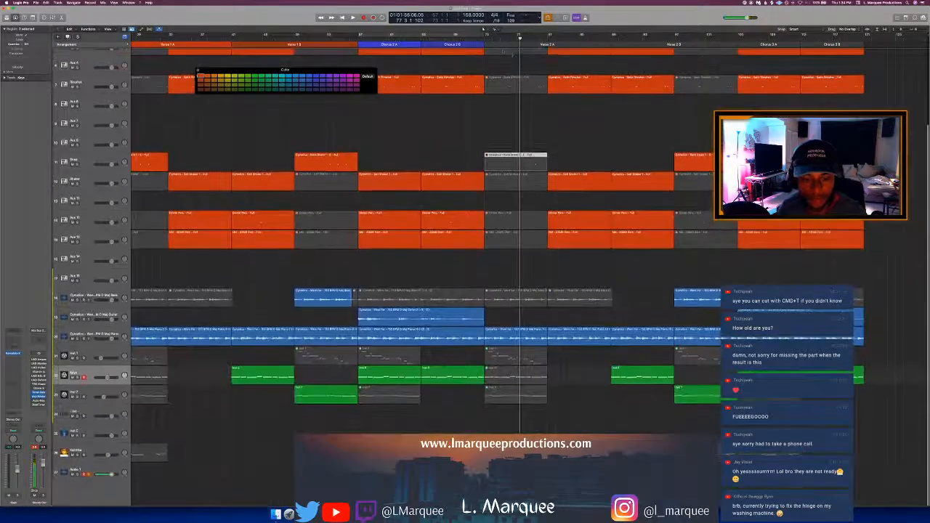
Step: Start playback just before bar 73, color the Verse 2 A and Verse 2 B arrangement markers red-orange, and select the Chorus 3 A marker
click(477, 39)
key(space)
click(510, 44)
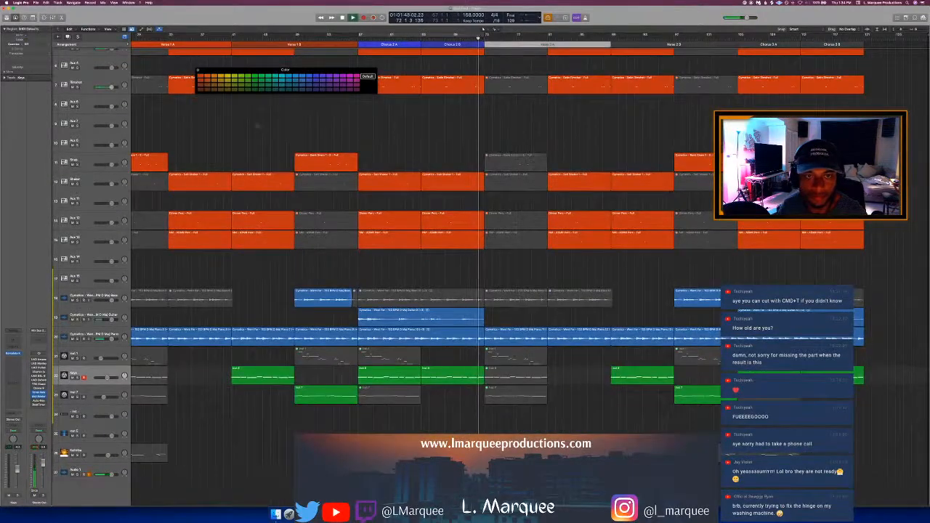
click(201, 76)
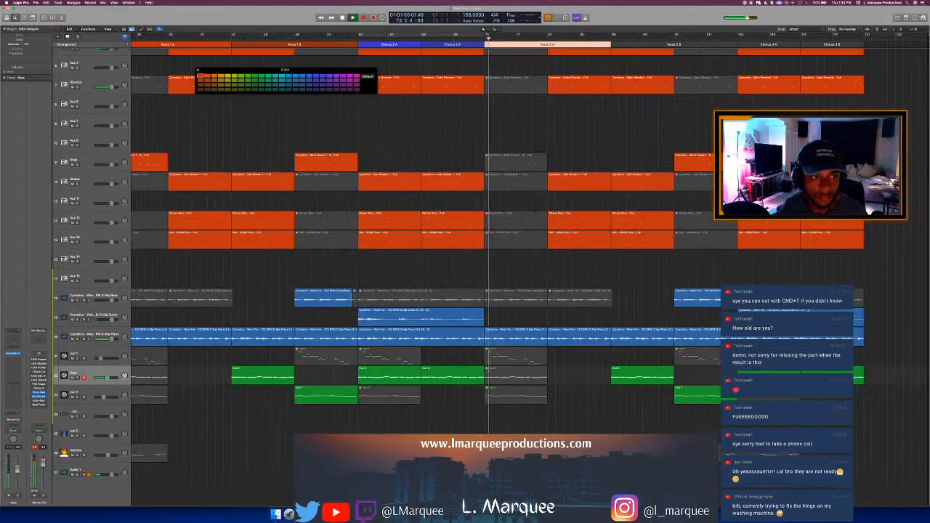
click(630, 44)
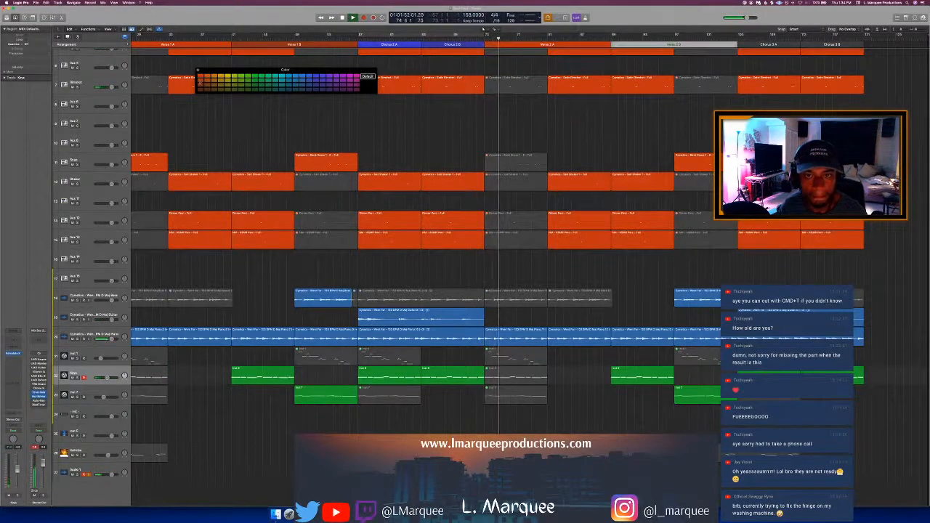
click(200, 76)
click(740, 44)
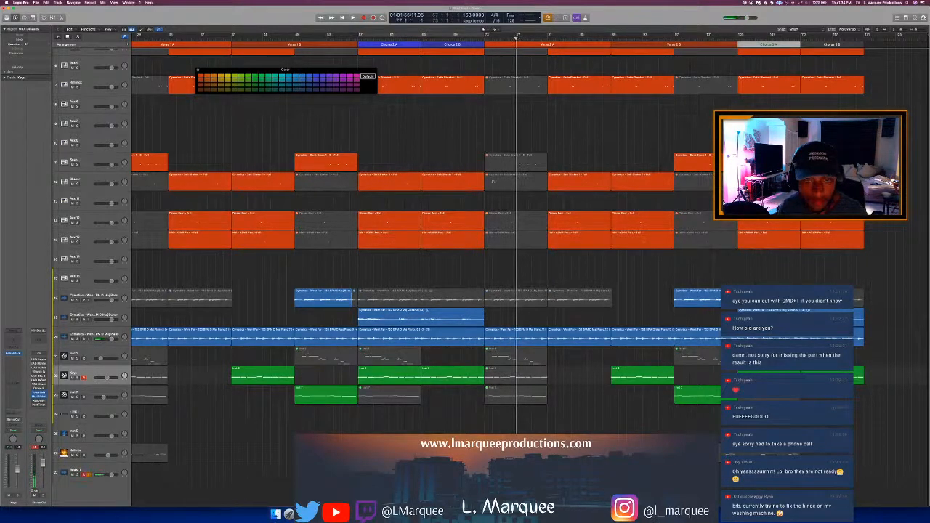
Step: Split the bass region at bar 77 with bars 77 to 81 unmuted, and unmute the snap region over bars 73 to 81
click(517, 295)
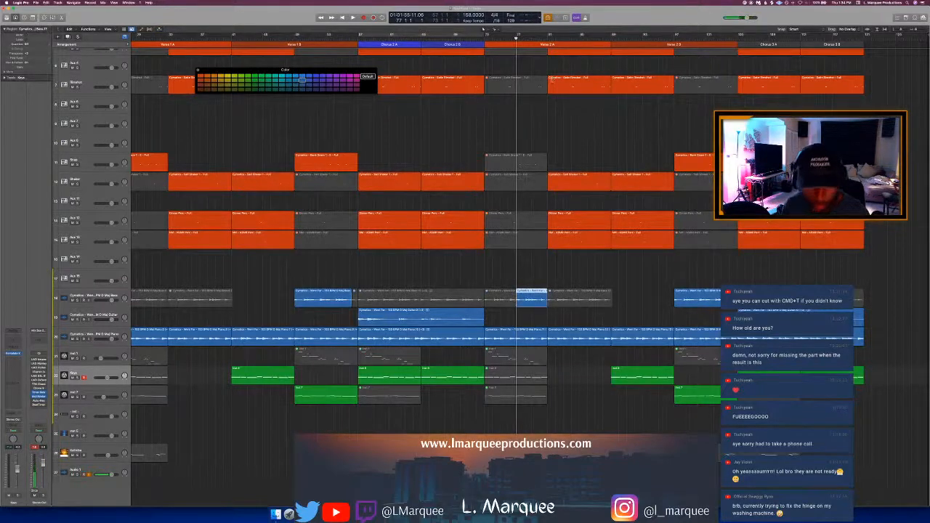
click(540, 39)
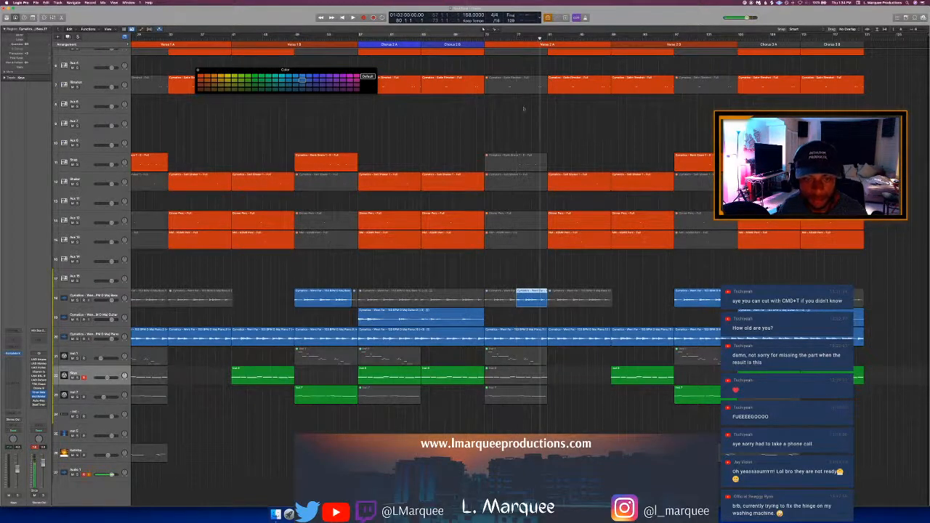
click(516, 163)
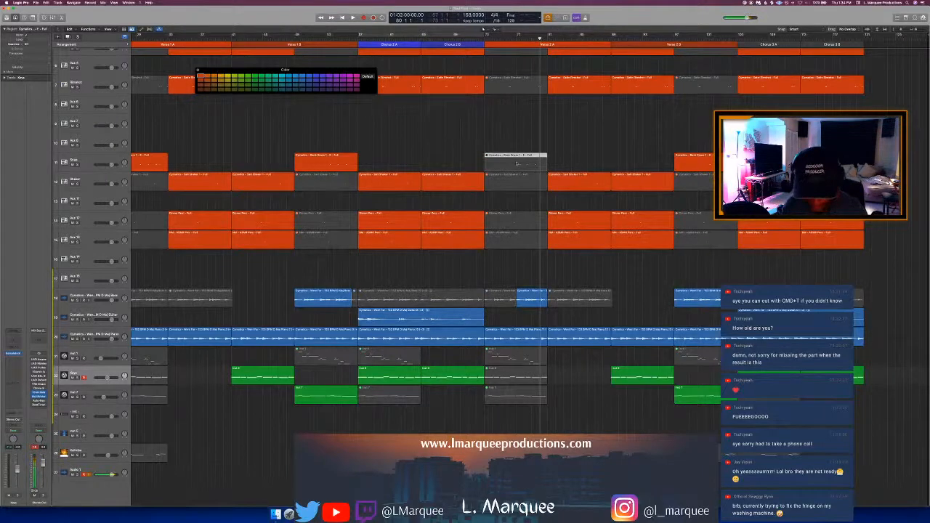
key(m)
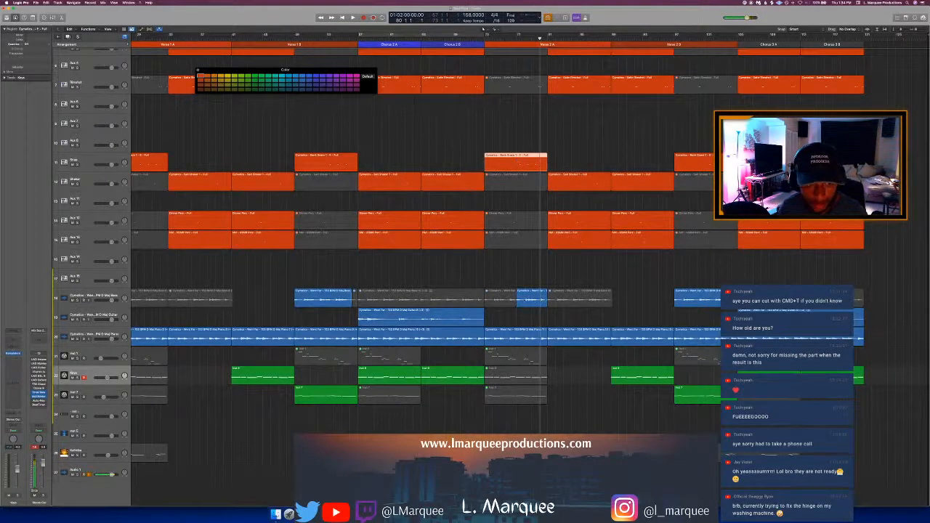
Step: Split the unmuted bass region at beat 2 of bar 80 in the audio editor and mute the short piece after the cut
key(e)
scroll(631, 385, right, 5)
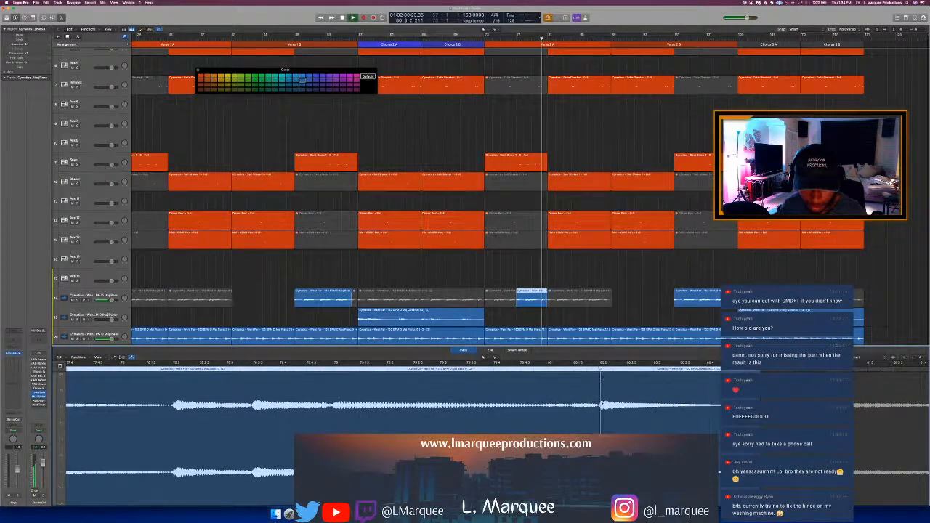
click(599, 379)
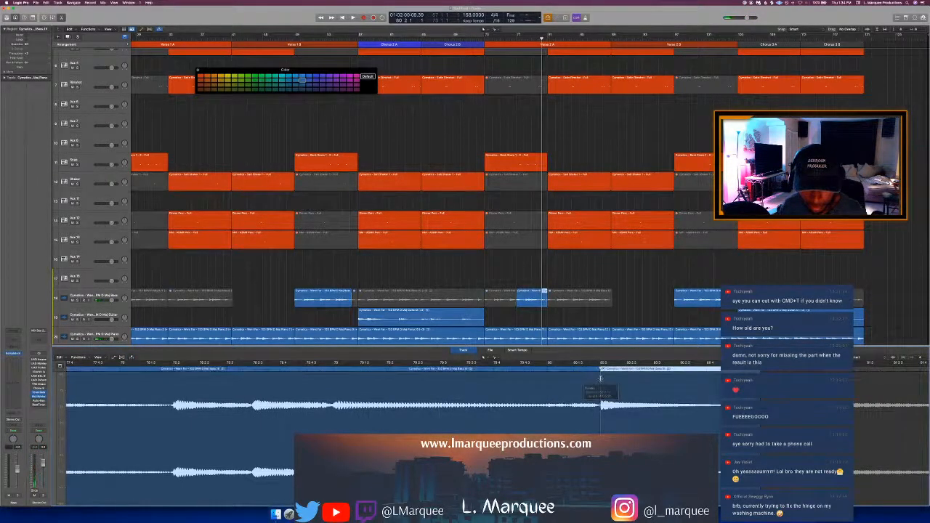
key(ctrl+m)
scroll(599, 378, right, 1)
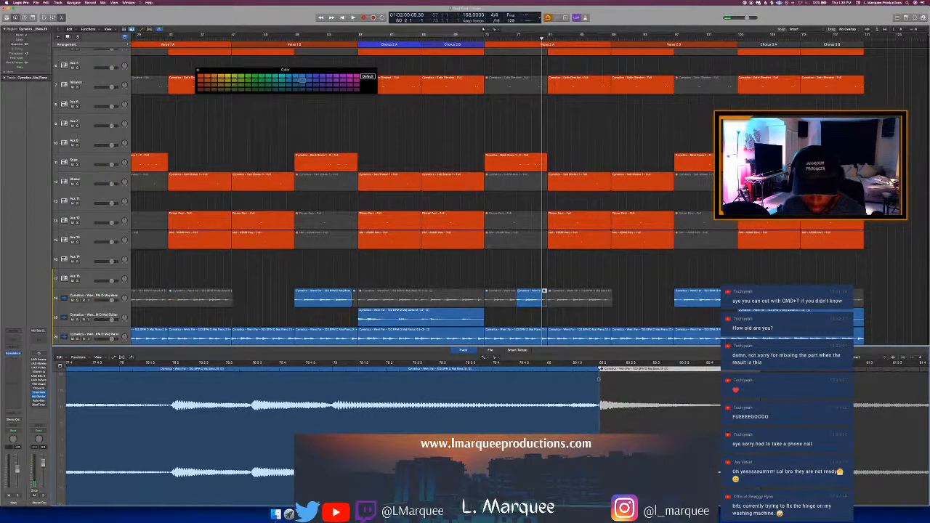
click(597, 378)
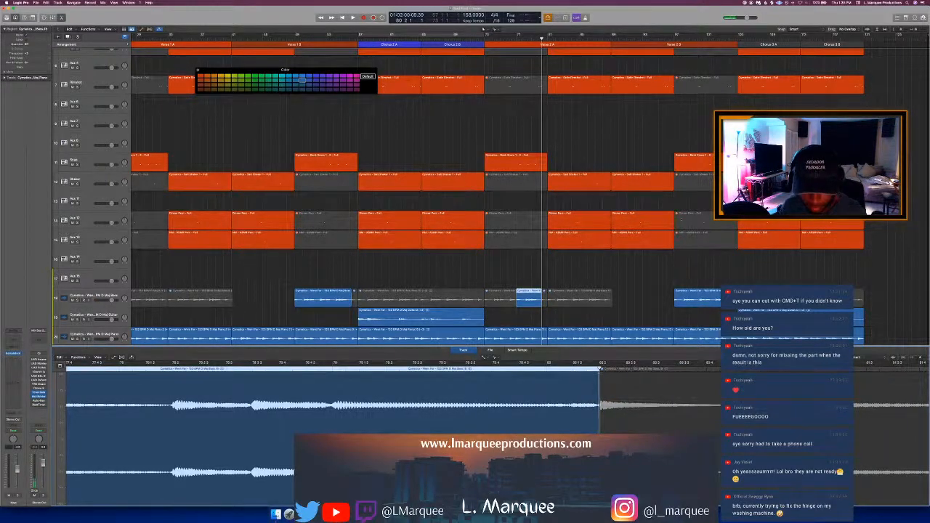
Step: Move the playhead back to bar 73, close the audio editor, and play the section
key(s)
key(e)
key(s)
key(e)
click(484, 39)
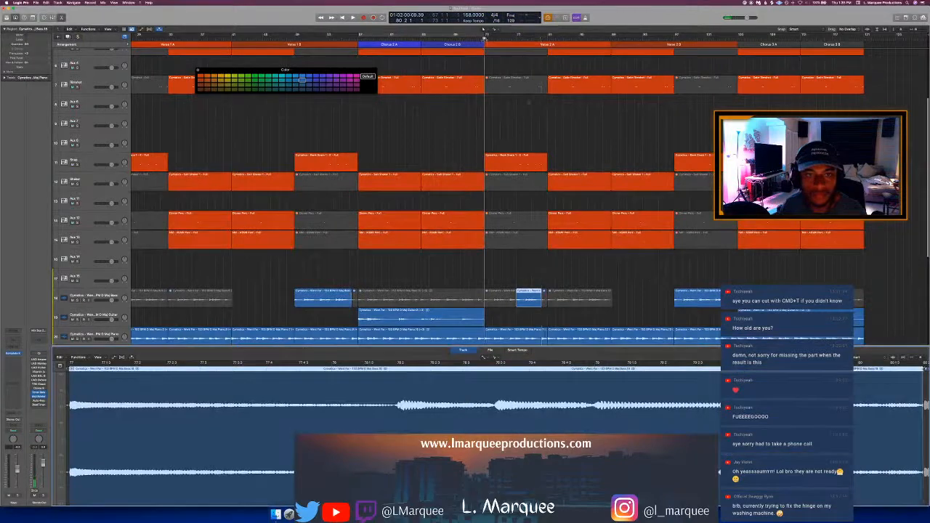
key(e)
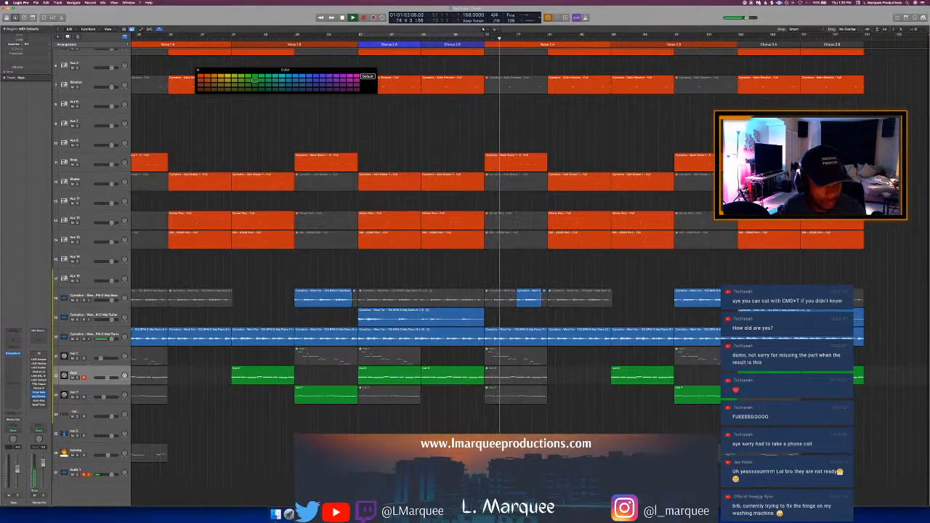
Step: Check the Massive instrument on the Inst 7 track, rename that track Pluck, and rename the Inst 1 track Flute
click(89, 393)
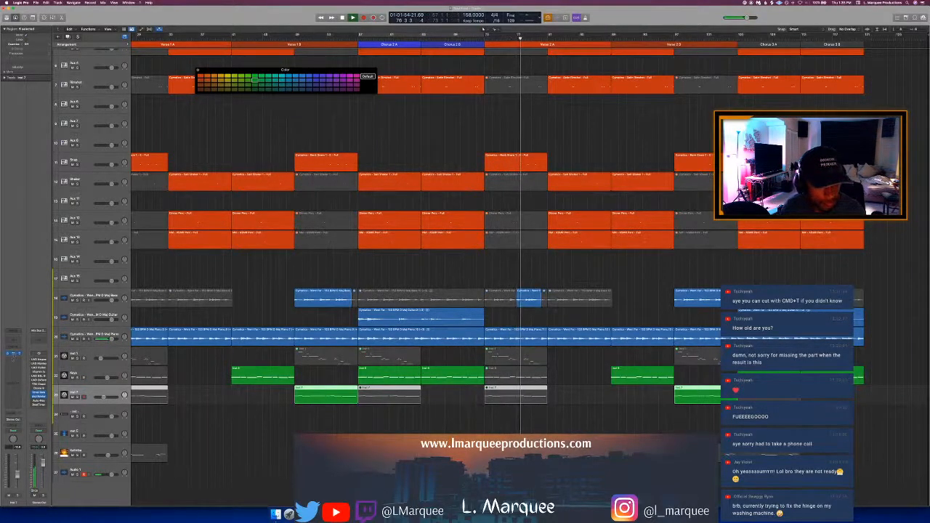
click(11, 357)
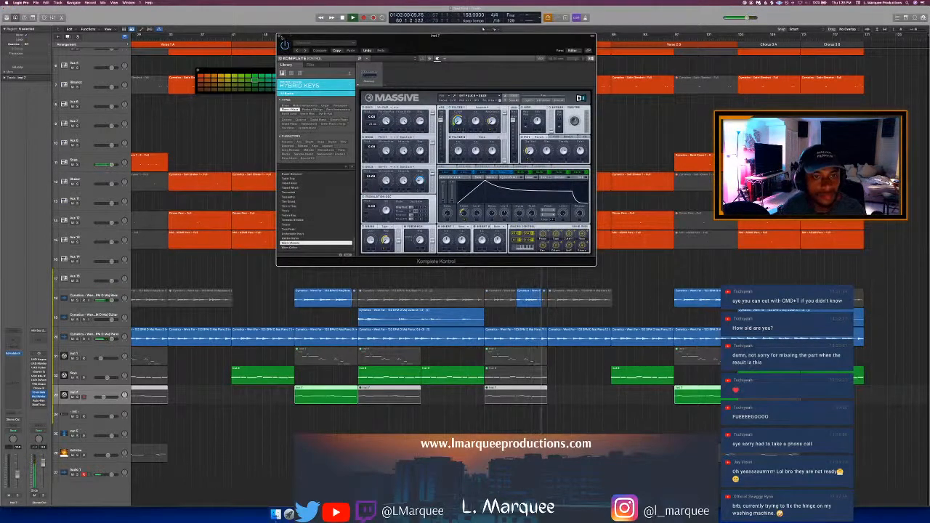
click(279, 36)
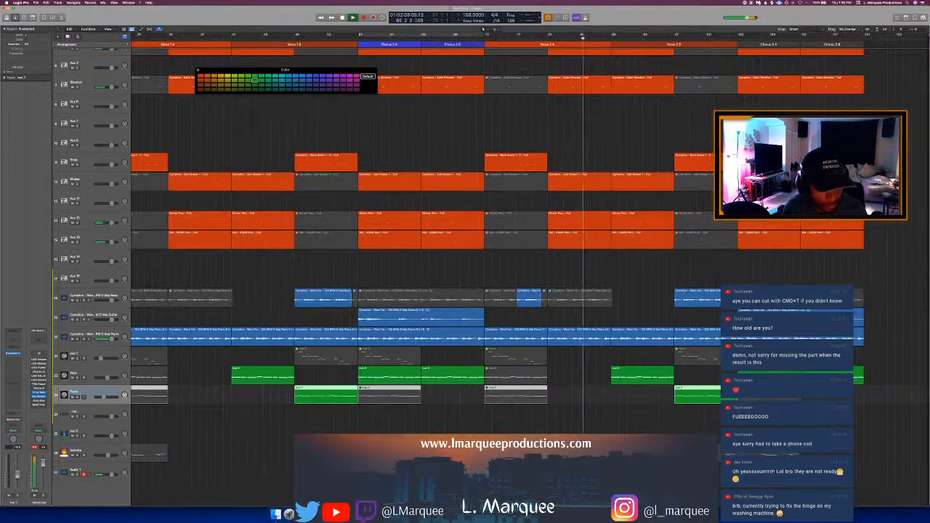
click(89, 354)
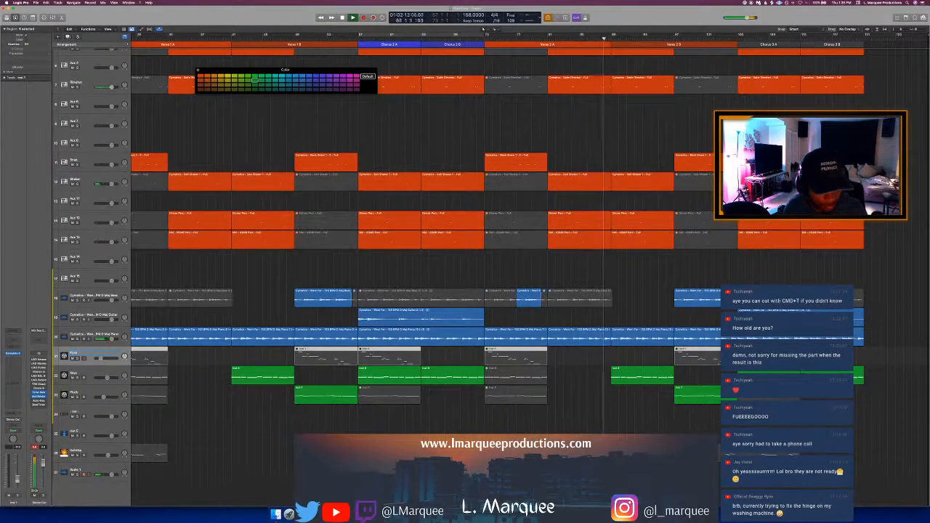
Step: Duplicate the Flute region from Chorus 2 A into Chorus 2 B and unmute the copy
click(210, 357)
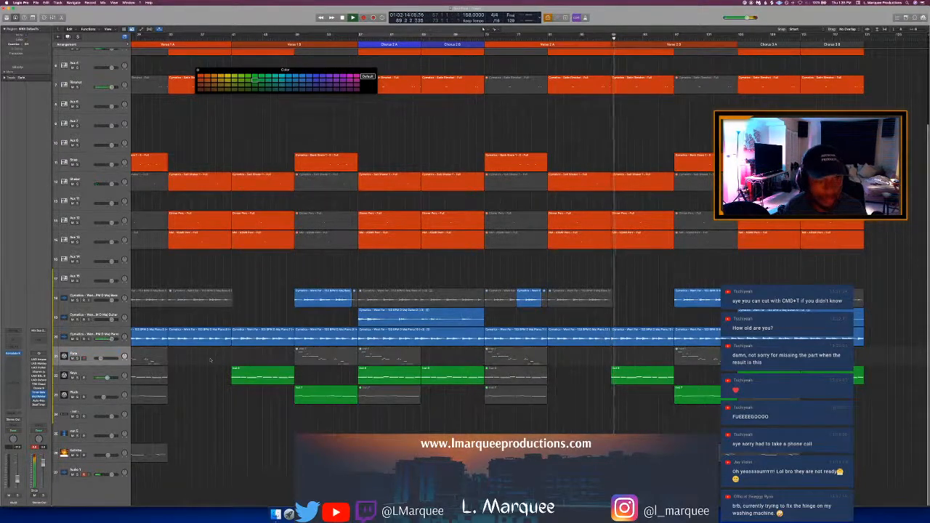
click(418, 360)
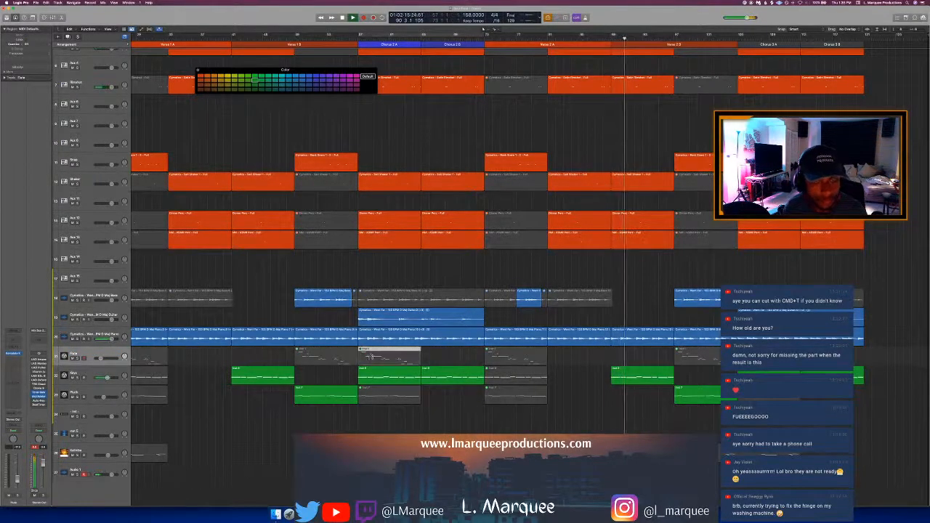
key(super+r)
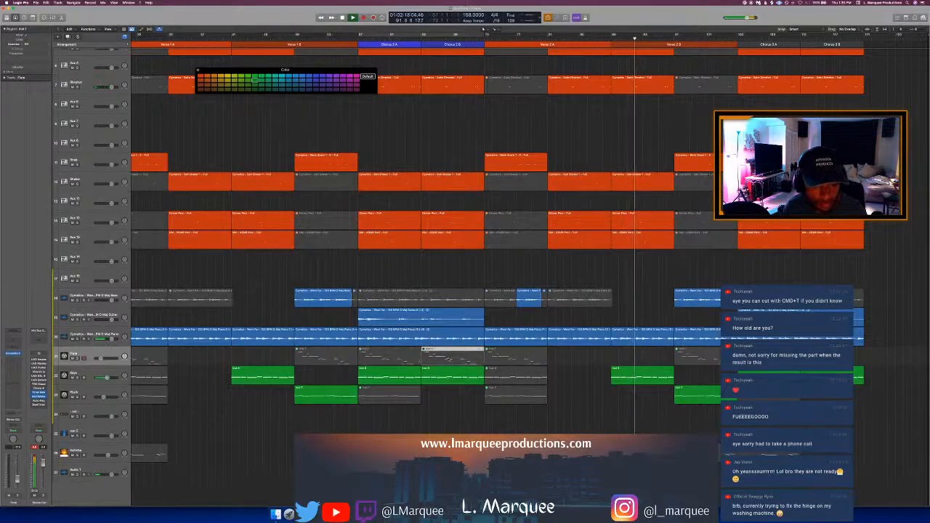
key(ctrl+m)
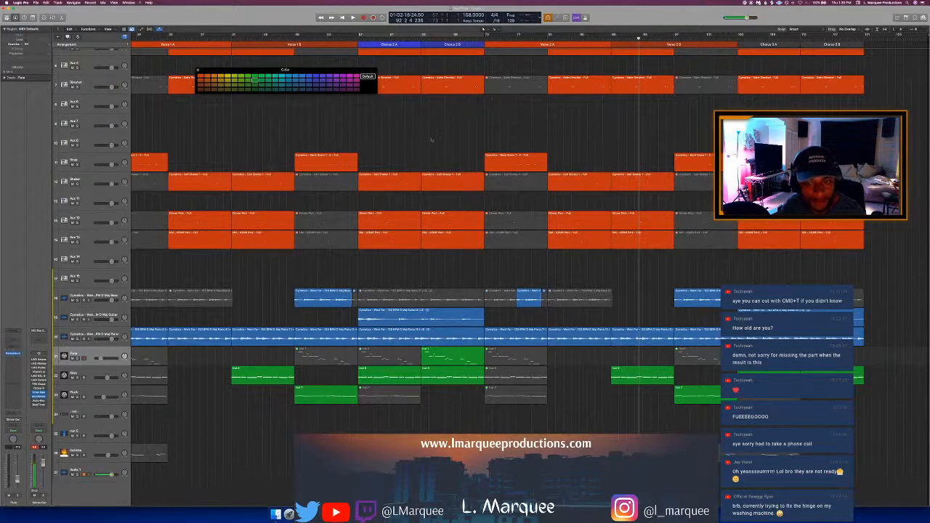
Step: Play from Chorus 2 A, save the project, and name all regions after their tracks
key(space)
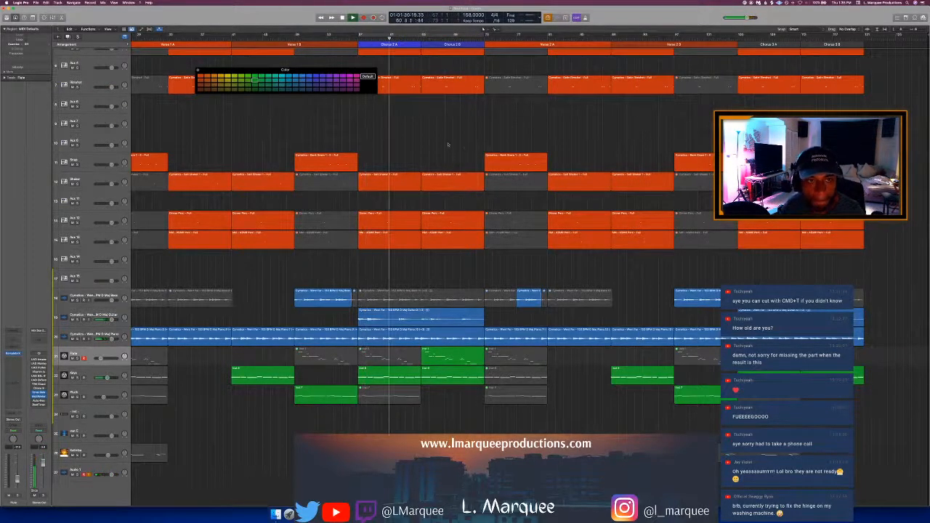
key(super+s)
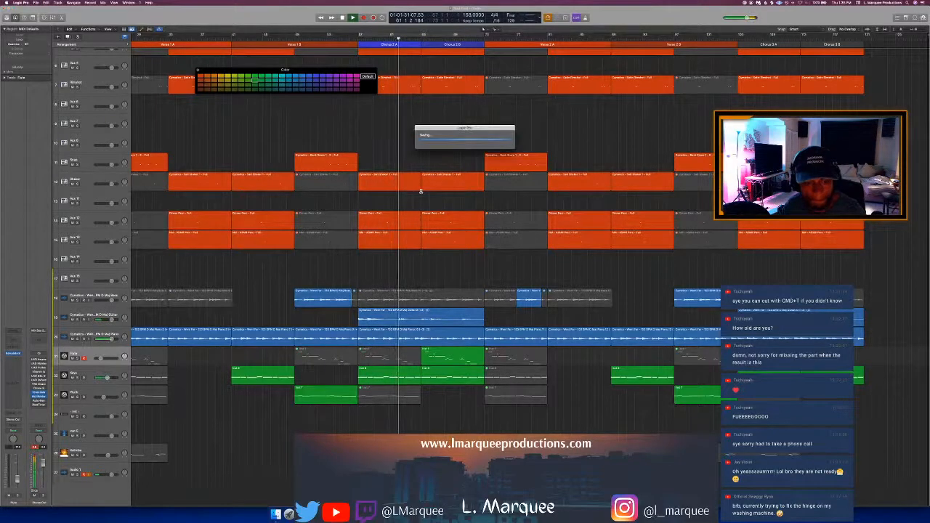
key(super+a)
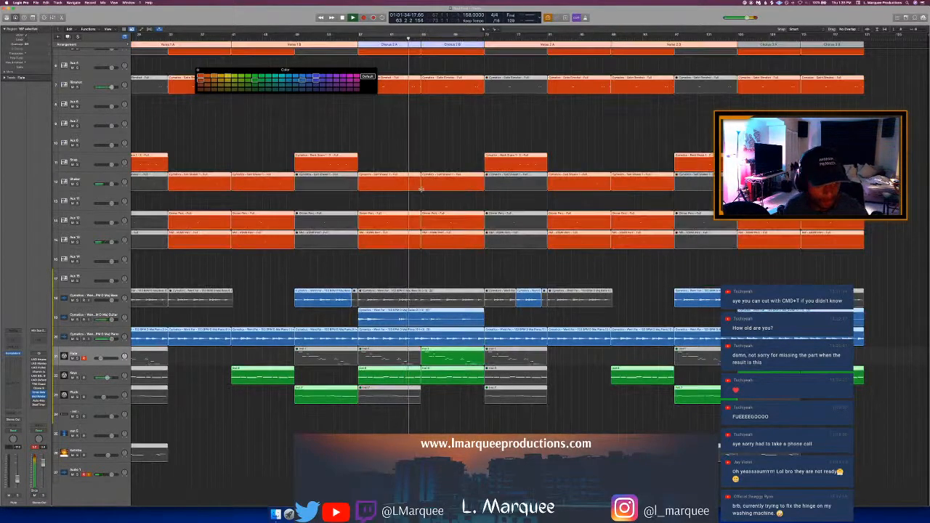
key(alt+shift+n)
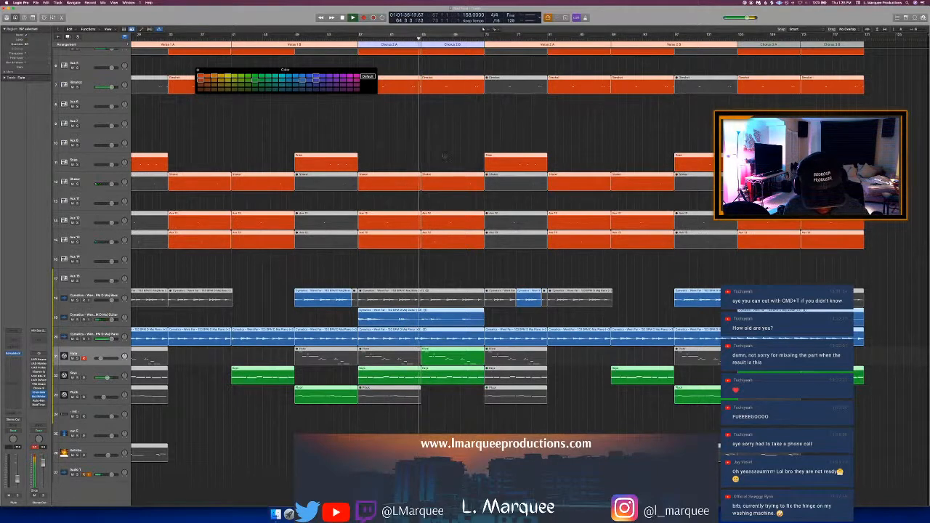
click(444, 155)
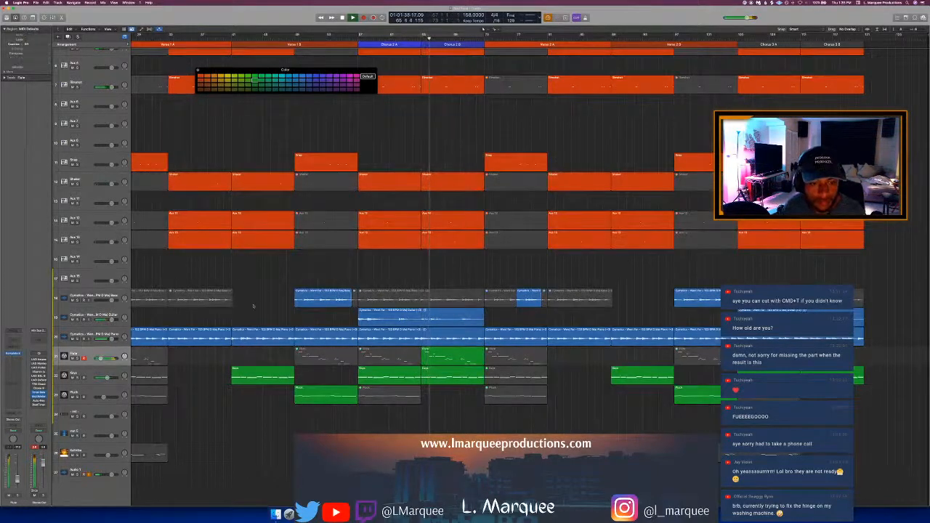
Step: Adjust the Flute track's volume slightly and mute its region in Chorus 2 B
drag(101, 358, 100, 359)
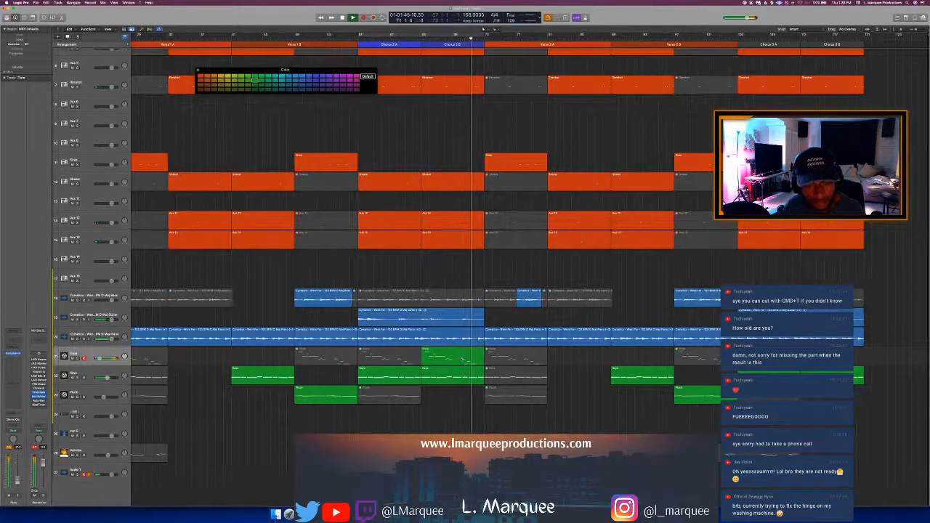
key(ctrl+m)
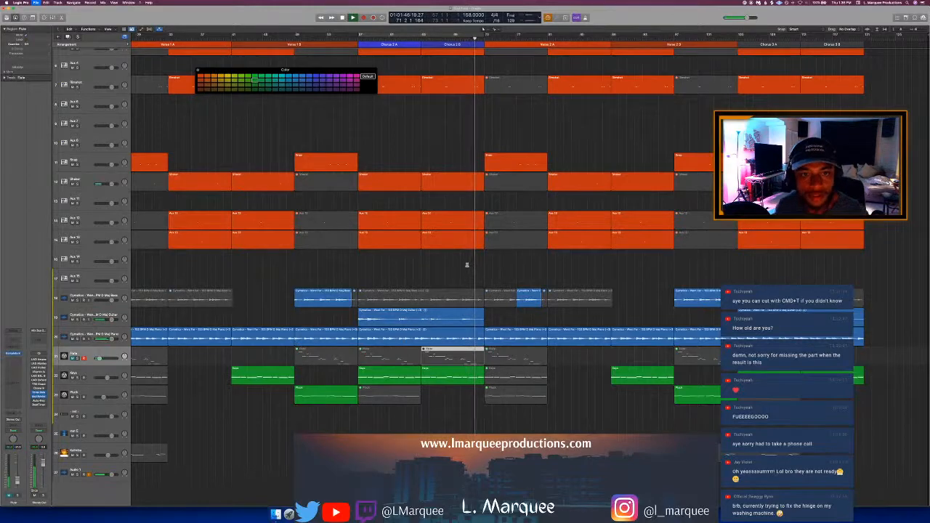
scroll(467, 263, up, 5)
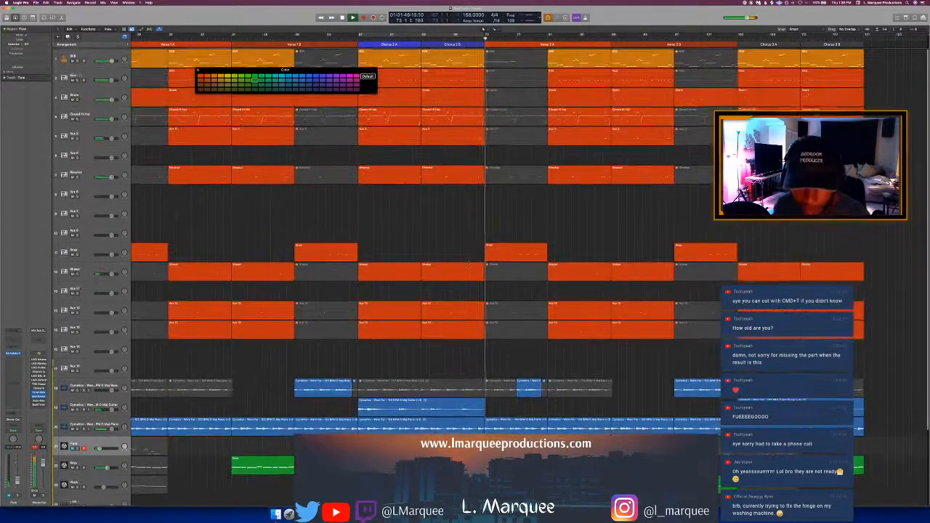
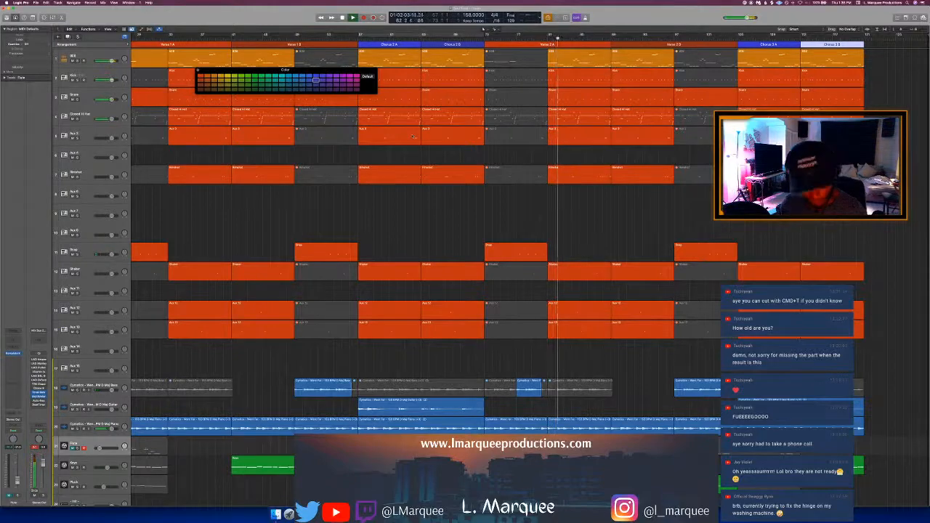
Step: Close the color palette and rename the Aux 3 track Open Hi Hat
scroll(414, 138, down, 1)
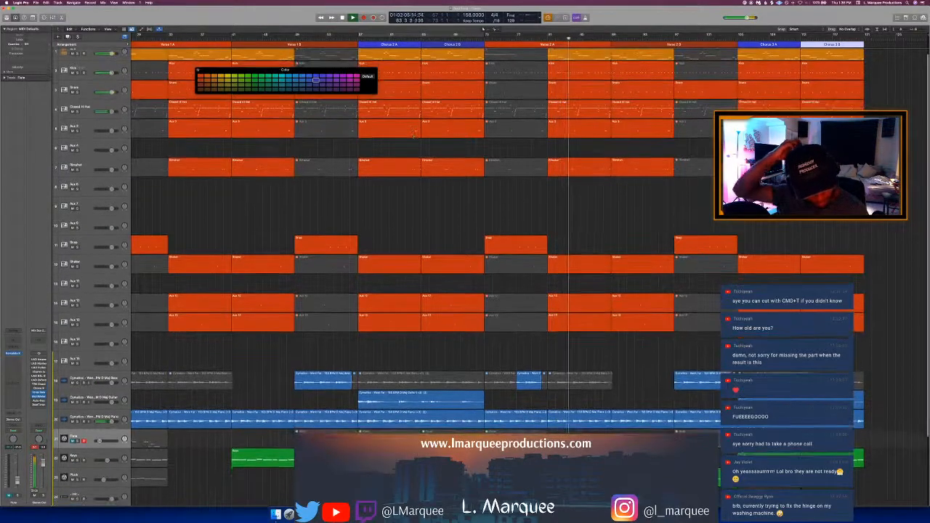
key(alt+c)
scroll(415, 136, down, 1)
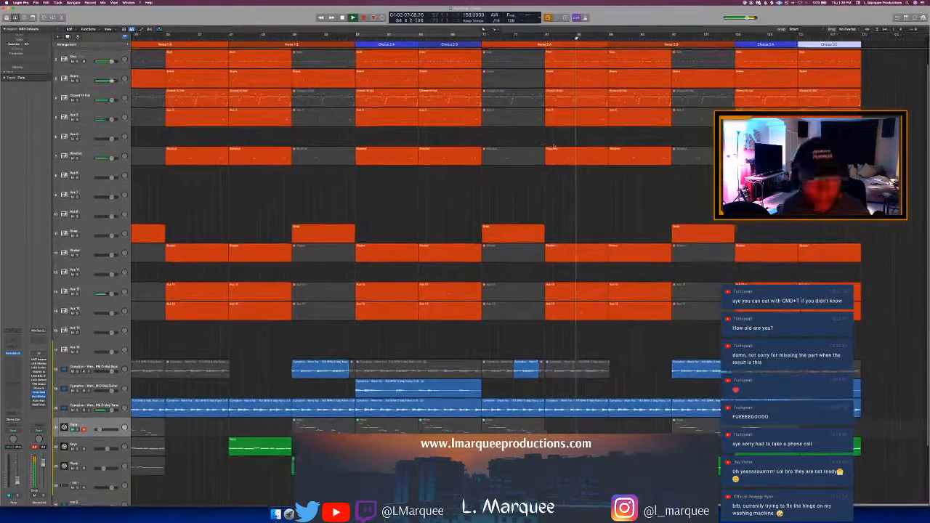
scroll(429, 131, down, 5)
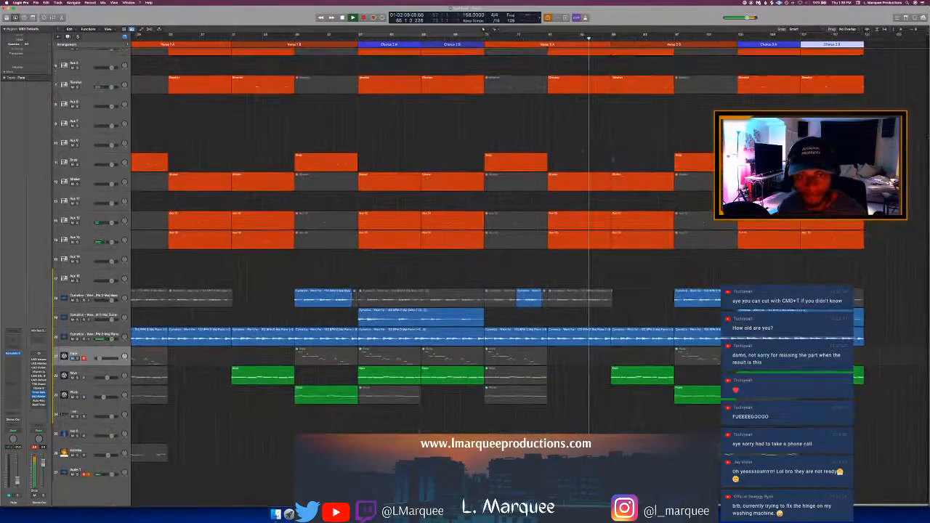
scroll(608, 157, left, 1)
scroll(641, 161, up, 5)
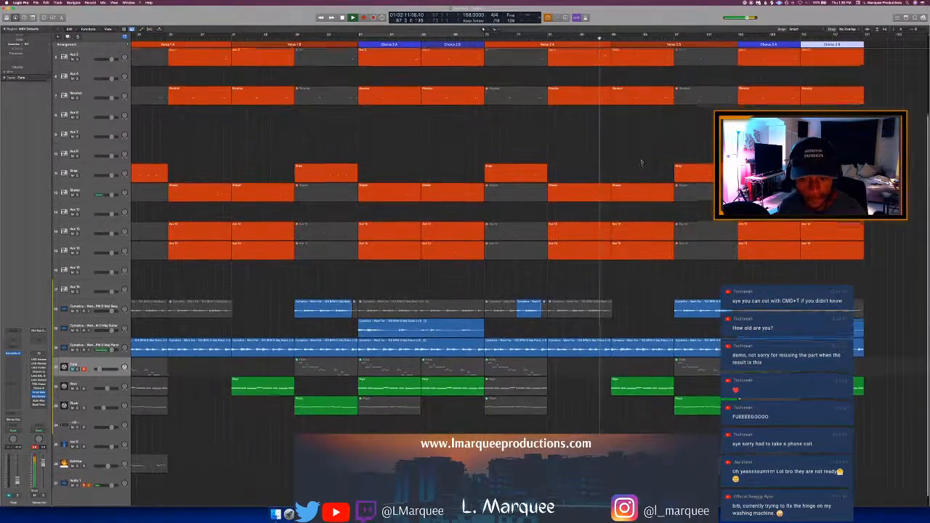
scroll(629, 90, up, 1)
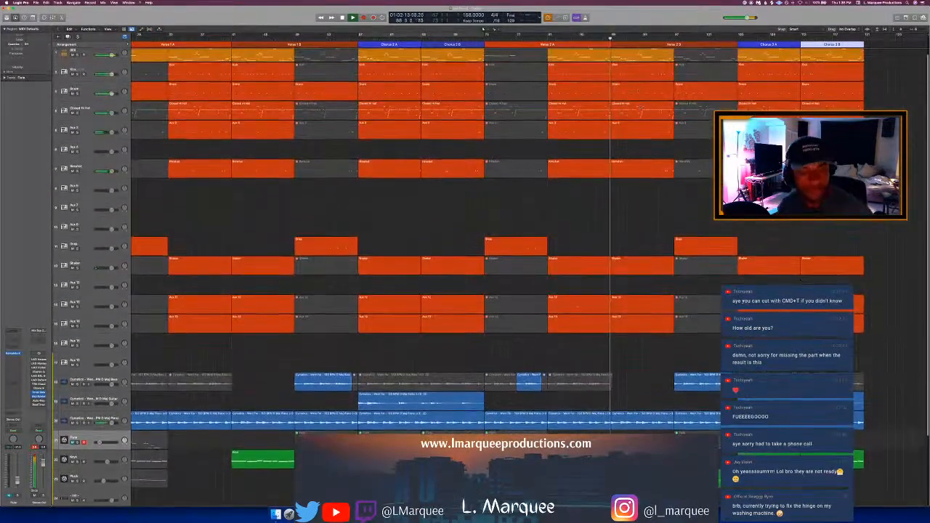
click(76, 128)
text(Open Hi Hat)
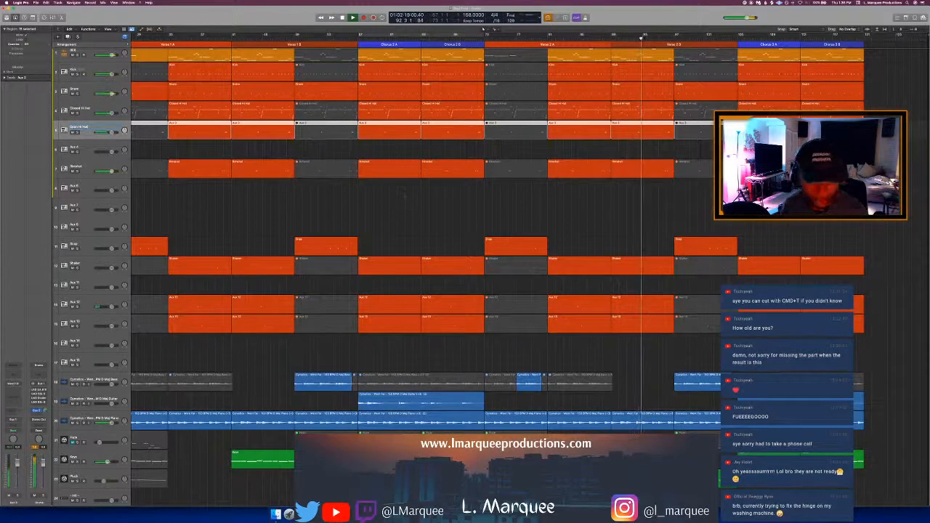
click(411, 197)
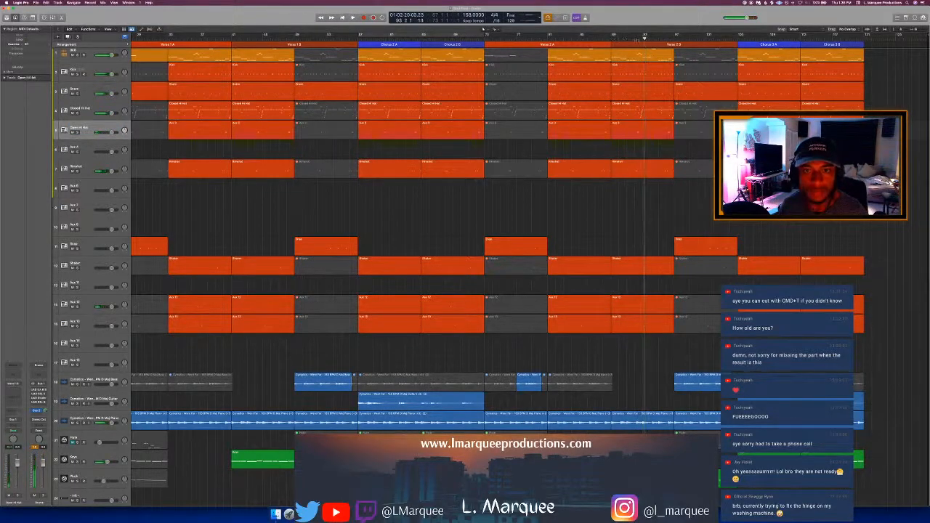
Step: Select the kick notes around the middle of the first Kick region in Verse 2 B and play that passage
key(p)
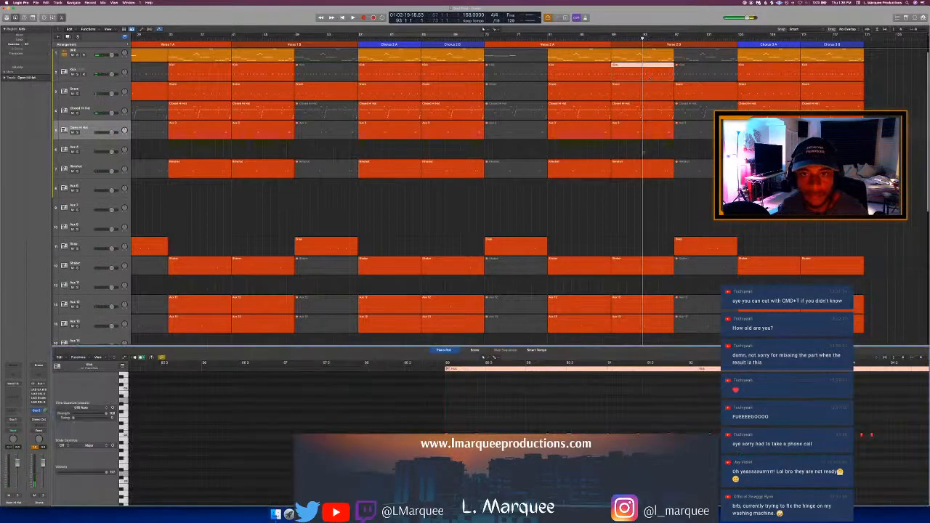
drag(736, 445, 422, 417)
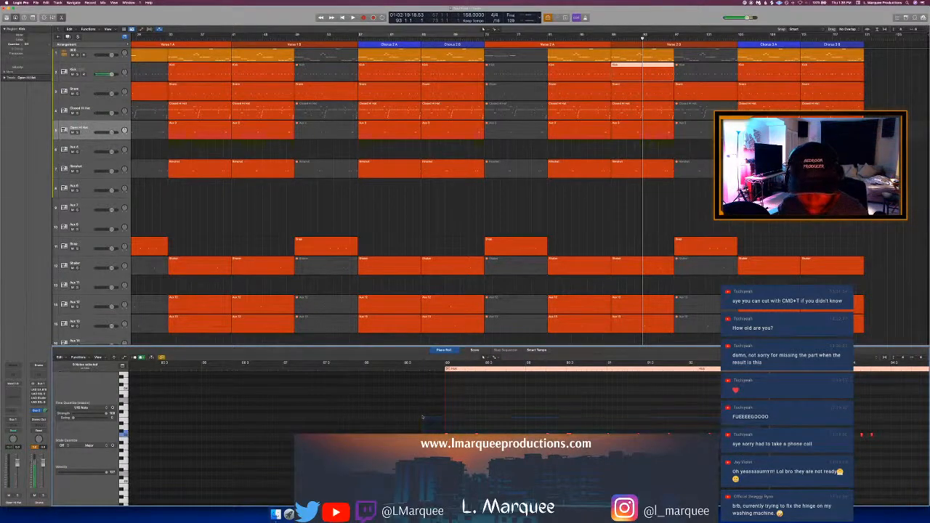
click(426, 368)
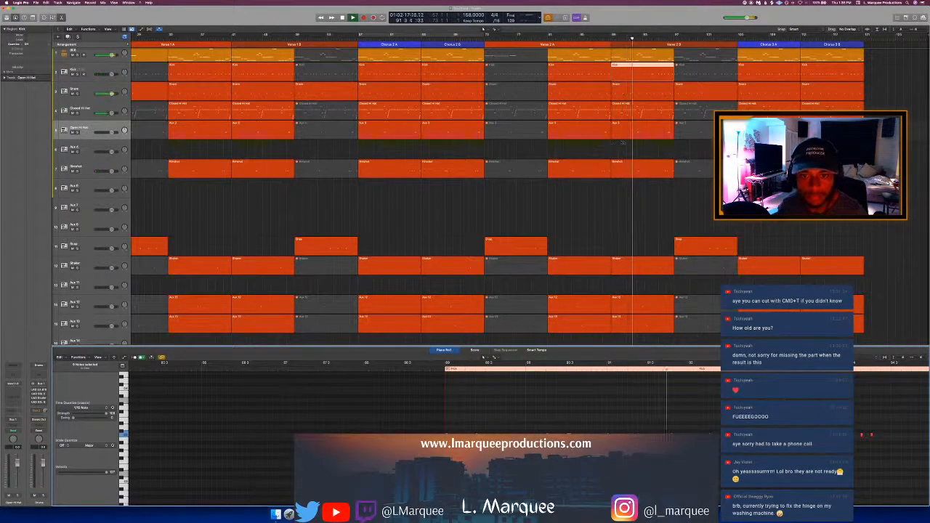
key(p)
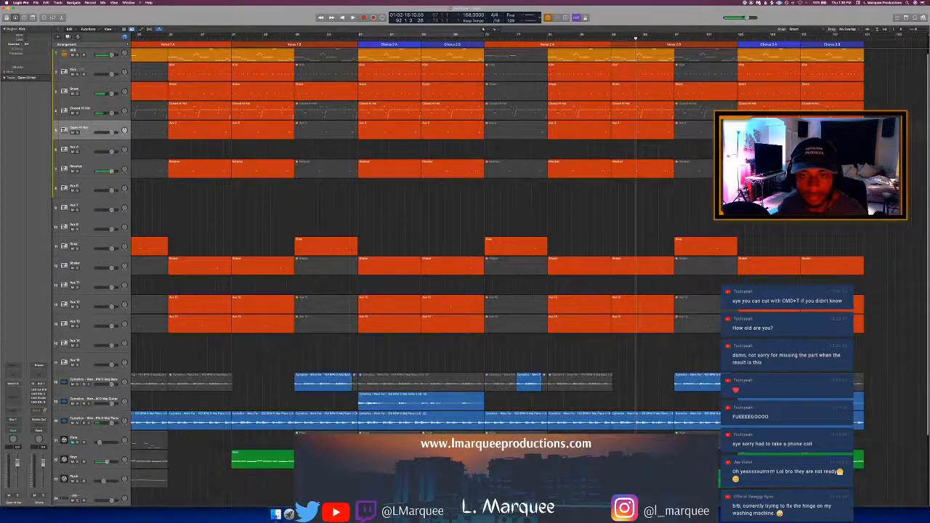
Step: Mute the raised three-note run in the middle of the first 808 region of Verse 2 B and play that passage
double_click(638, 57)
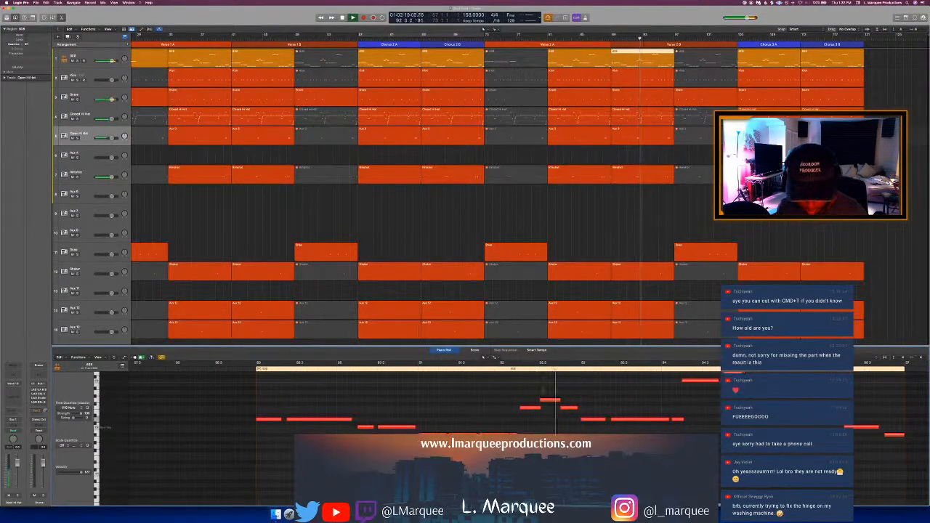
drag(520, 390, 578, 413)
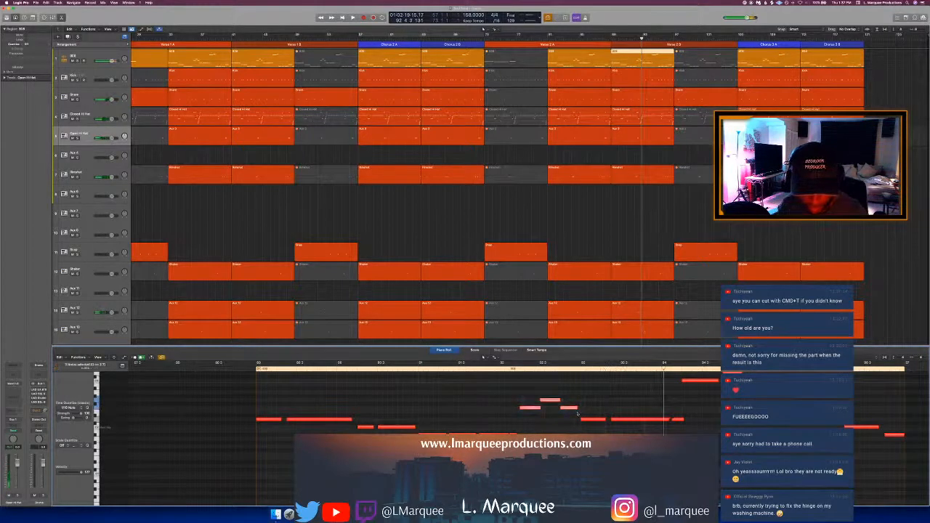
click(460, 368)
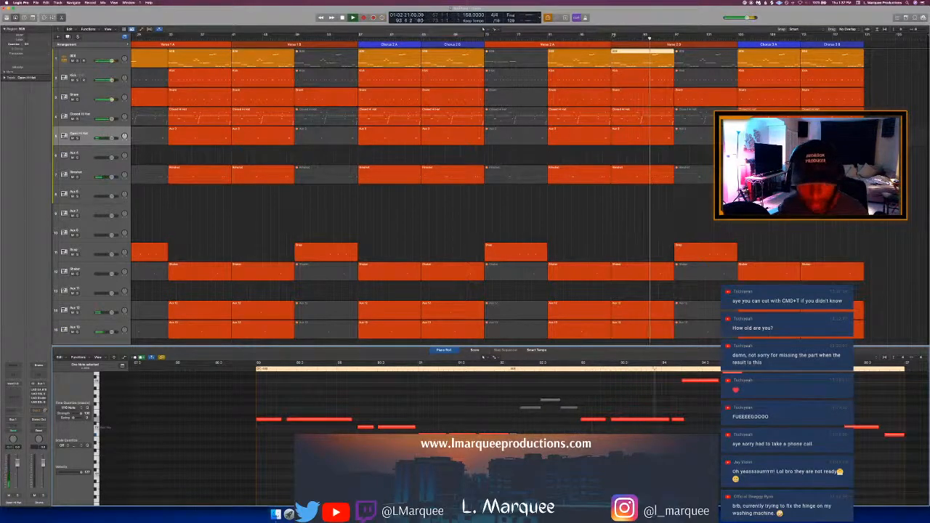
Step: Set a cycle range over the first half of Verse 2 B and restart playback from there
drag(624, 36, 674, 36)
key(space)
key(space)
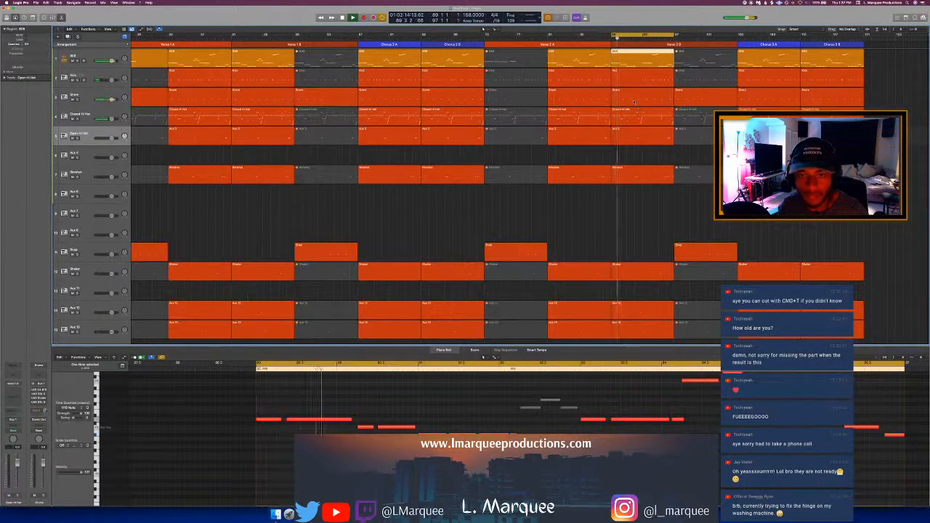
Step: Add a snare note shortly after the fourth hit in the first Snare region of Verse 2 B and play it back
click(634, 97)
scroll(501, 412, up, 2)
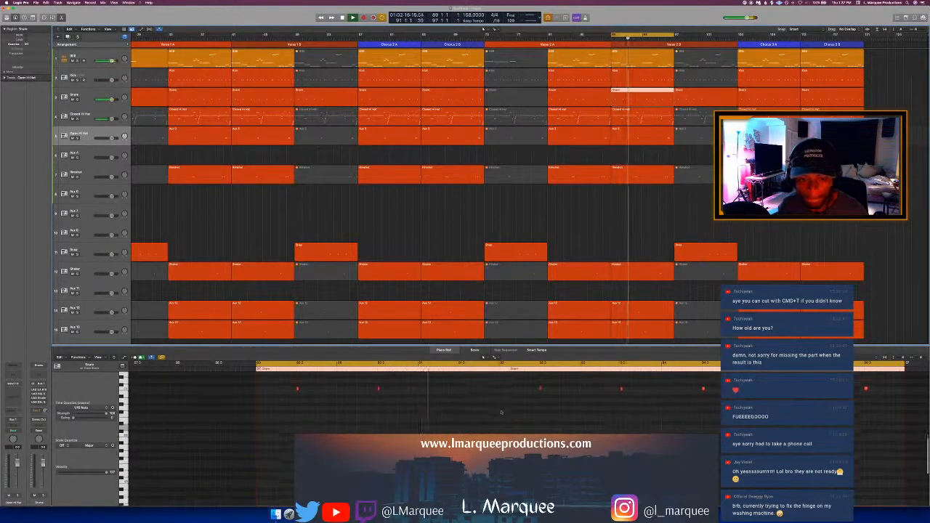
key(space)
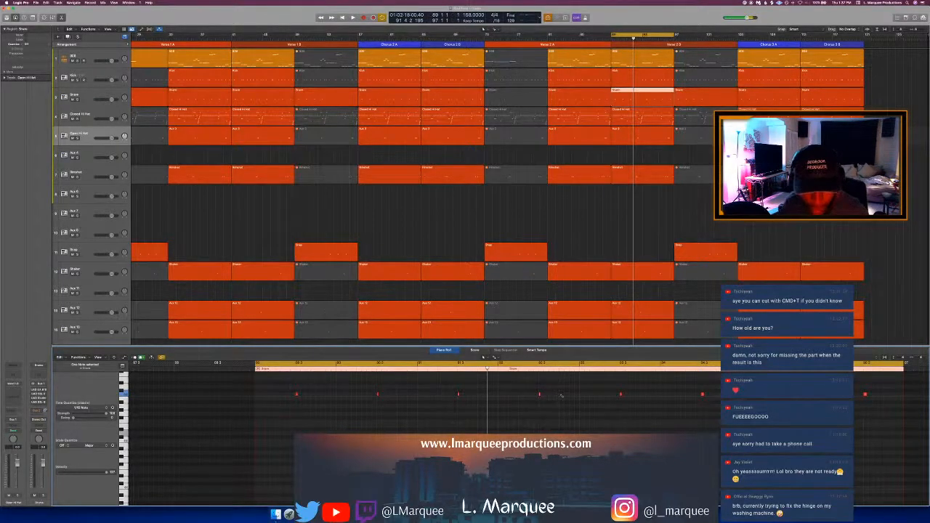
click(538, 368)
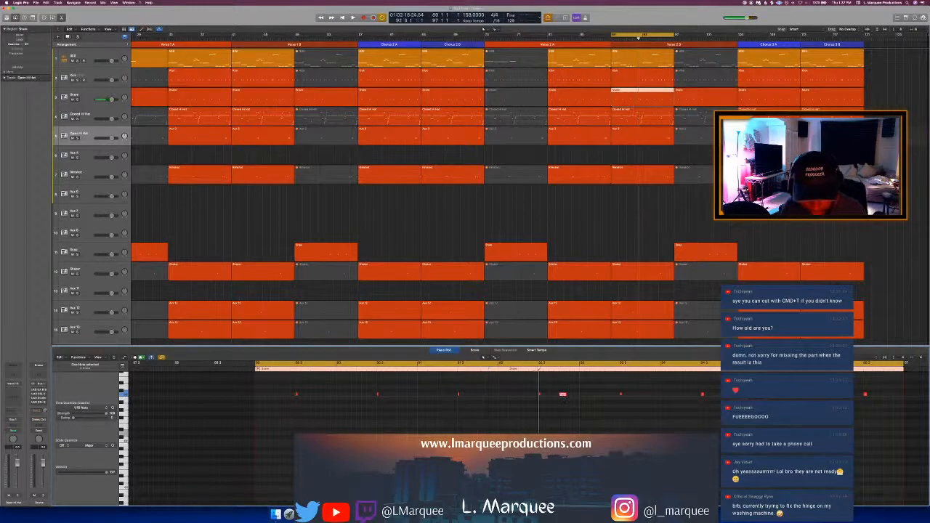
key(space)
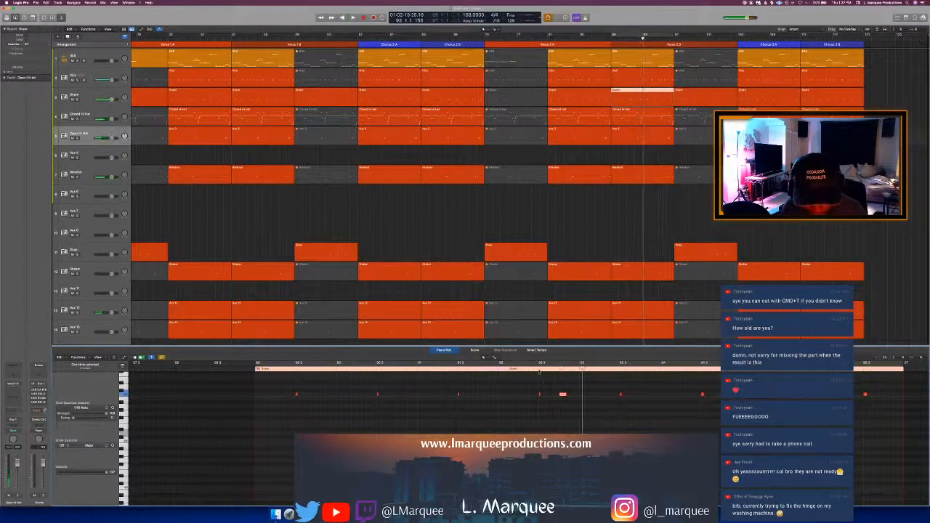
key(p)
Step: Open the first piano audio region of Verse 2 B in the audio editor and split it at bar 92 beat 3
scroll(614, 276, down, 5)
scroll(614, 284, up, 1)
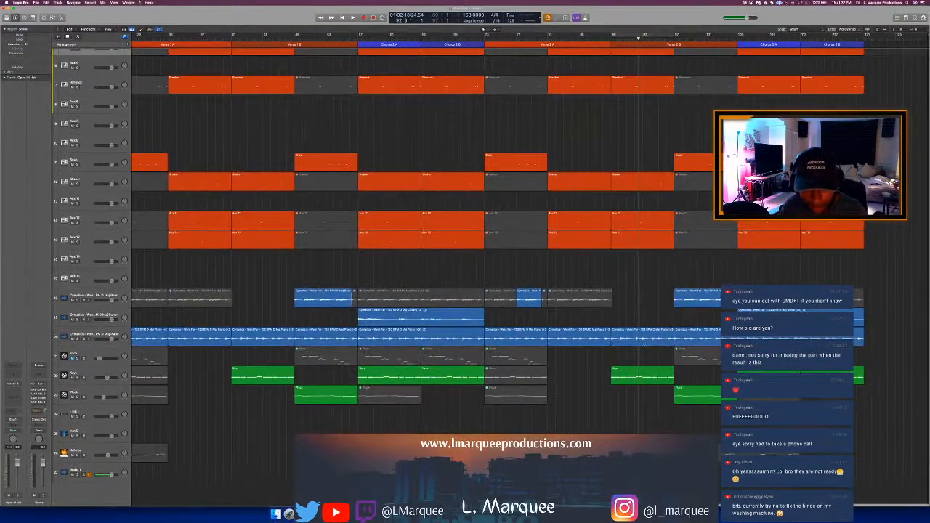
key(super+Right)
key(super+Right)
key(super+Right)
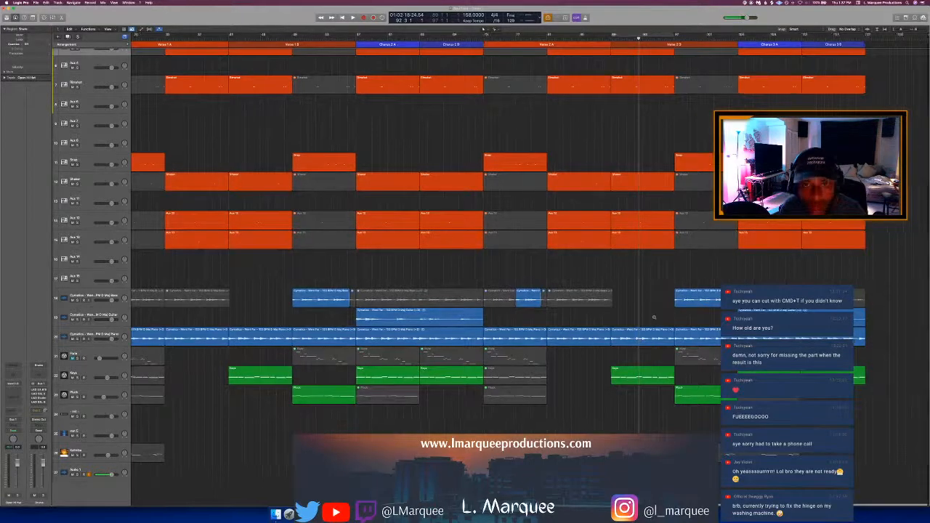
double_click(642, 339)
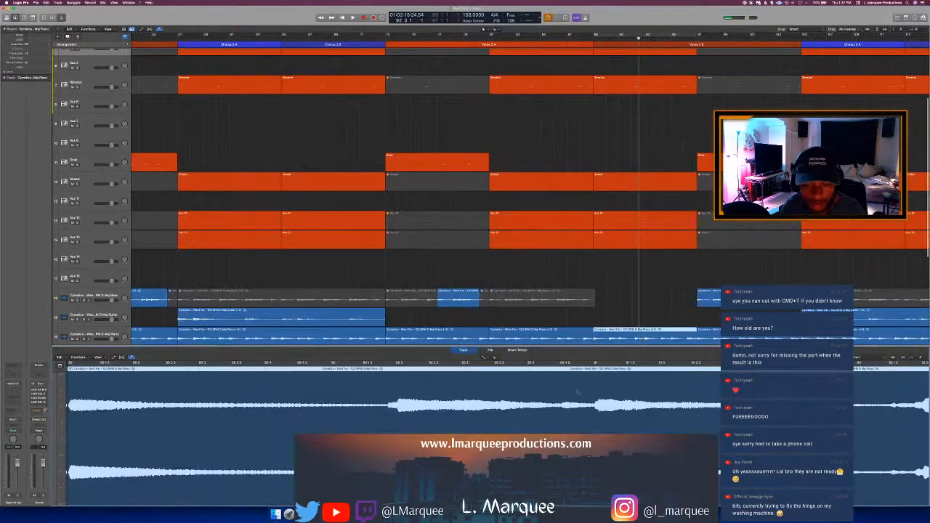
scroll(489, 381, right, 9)
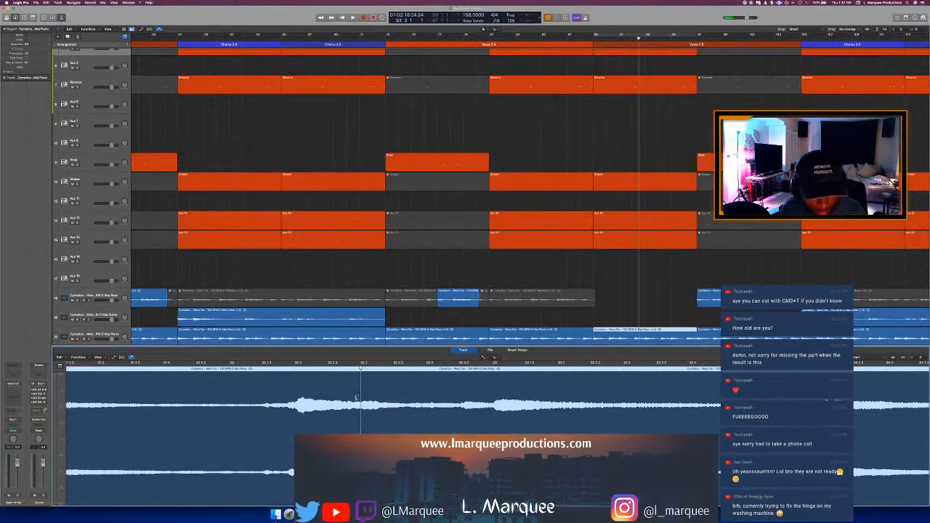
key(super+t)
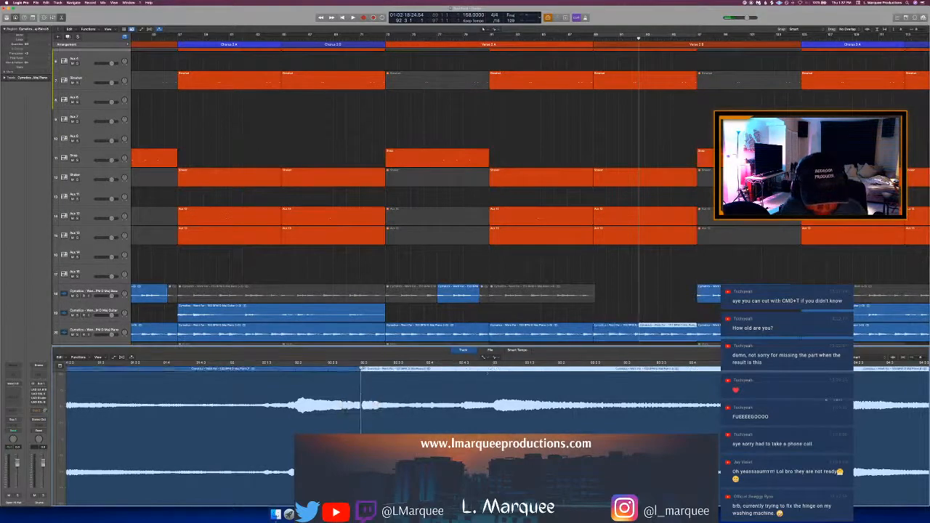
Step: Split the piano audio region again at bar 93 beat 1 and at bar 92 beat 4
click(493, 371)
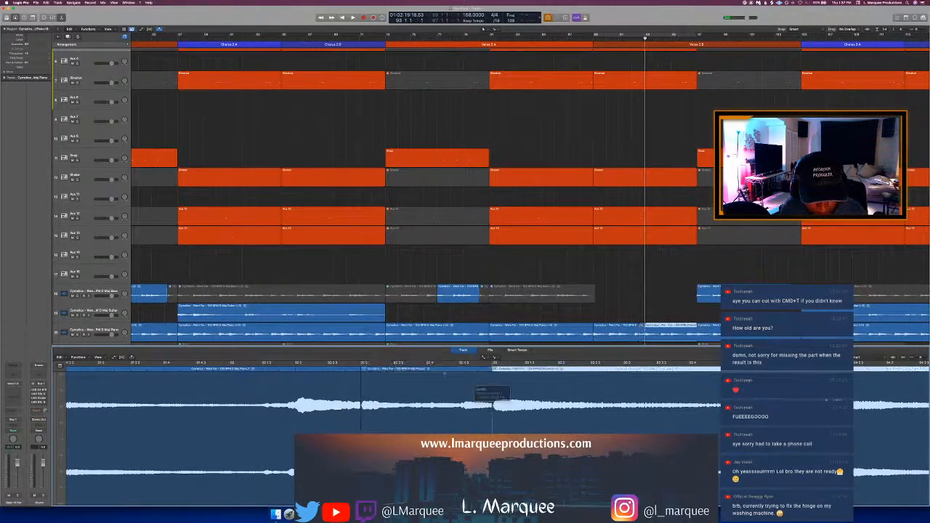
click(493, 381)
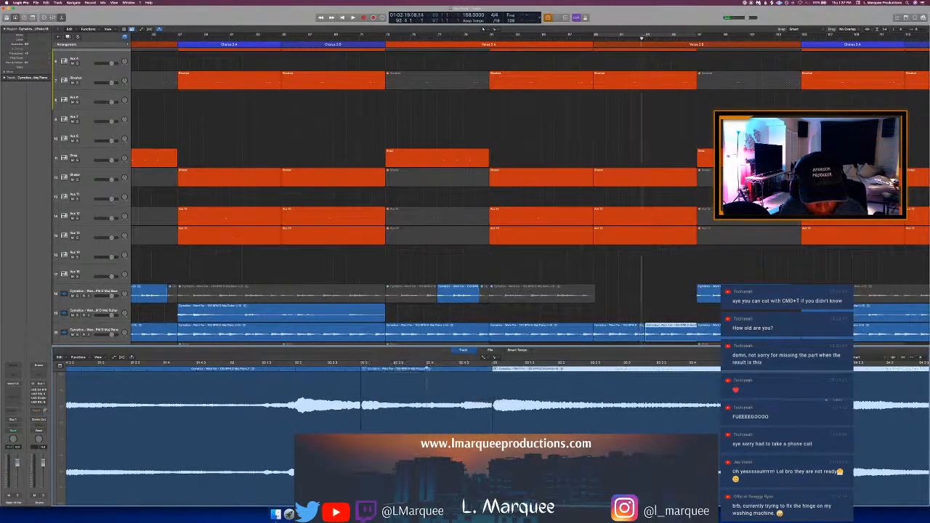
click(415, 383)
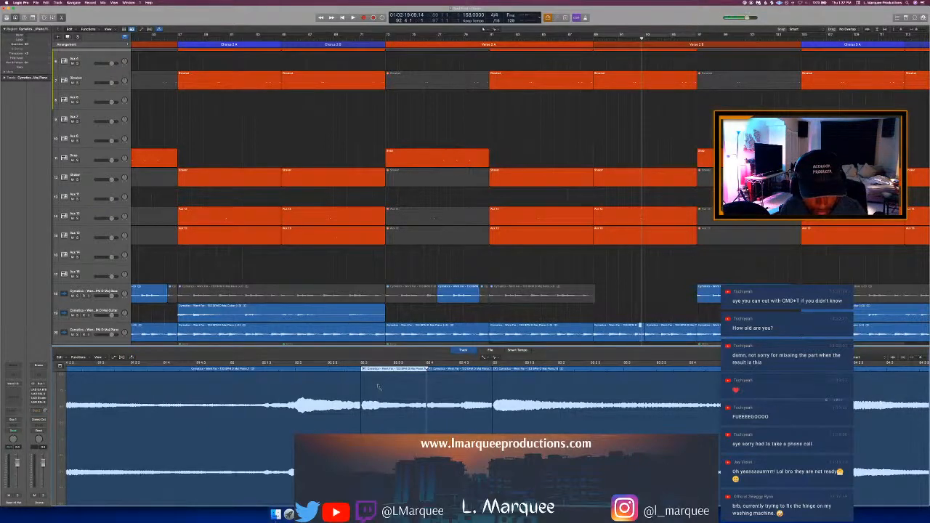
Step: Repeat the piano slice starting at bar 92 beat 3 over the following beat and play back the result
key(super+r)
key(t)
key(i)
click(338, 375)
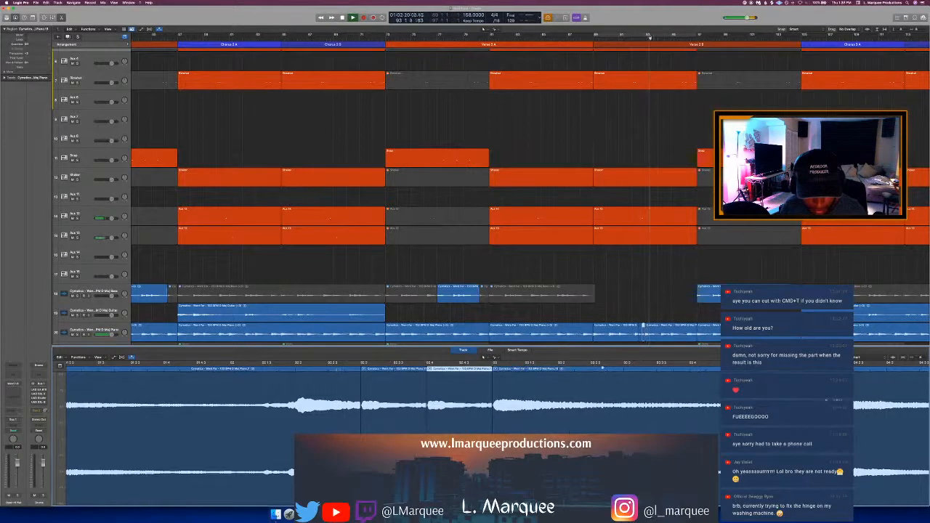
key(space)
key(c)
key(space)
key(c)
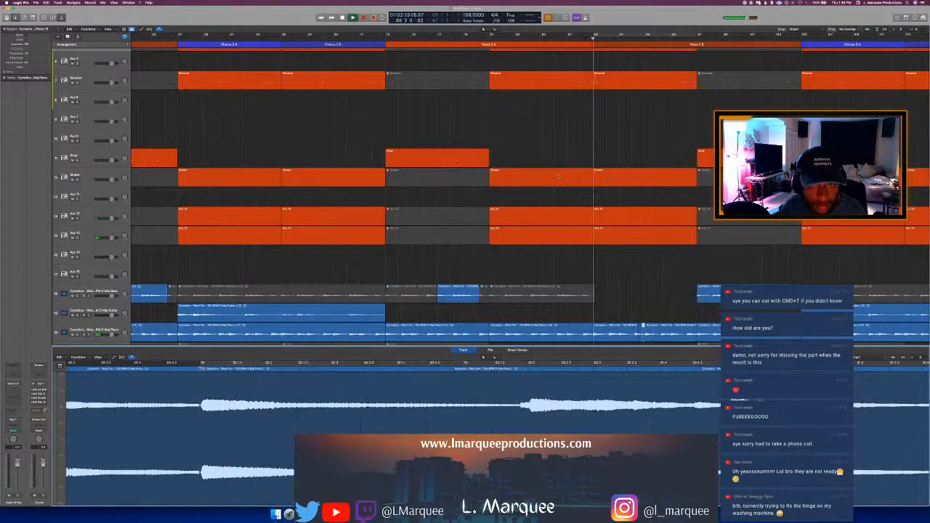
Step: Close the audio editor and loop playback of the first half of Verse 2 B from its start
key(e)
scroll(627, 203, right, 3)
scroll(609, 173, up, 2)
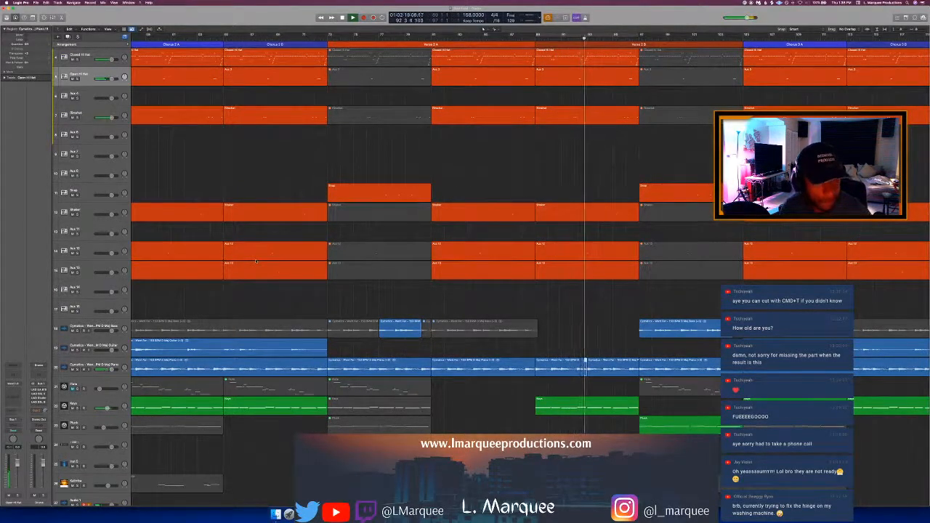
key(c)
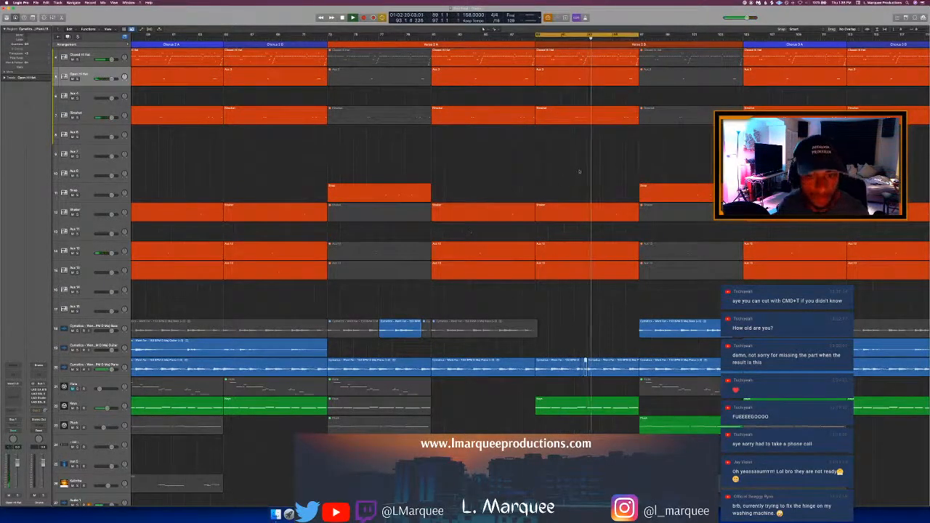
scroll(578, 124, up, 3)
key(space)
key(space)
click(561, 120)
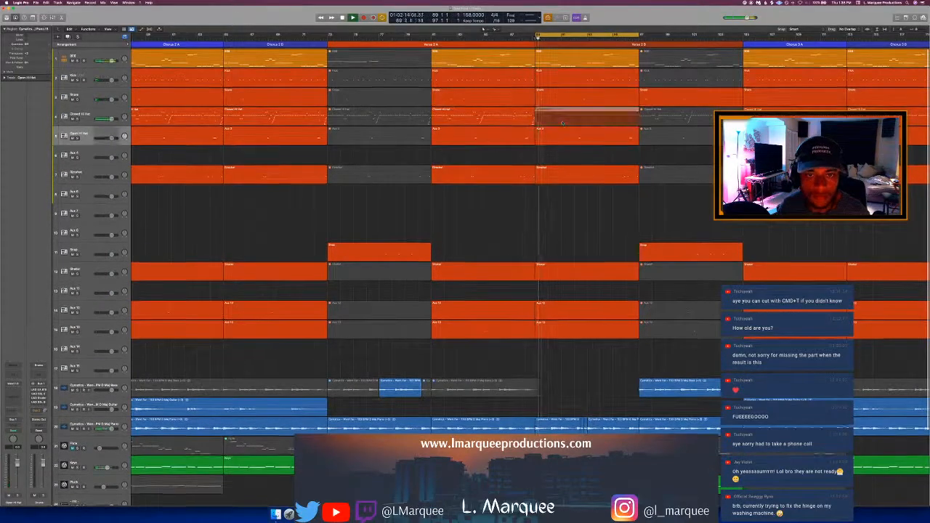
drag(559, 257, 559, 257)
click(559, 257)
key(super+z)
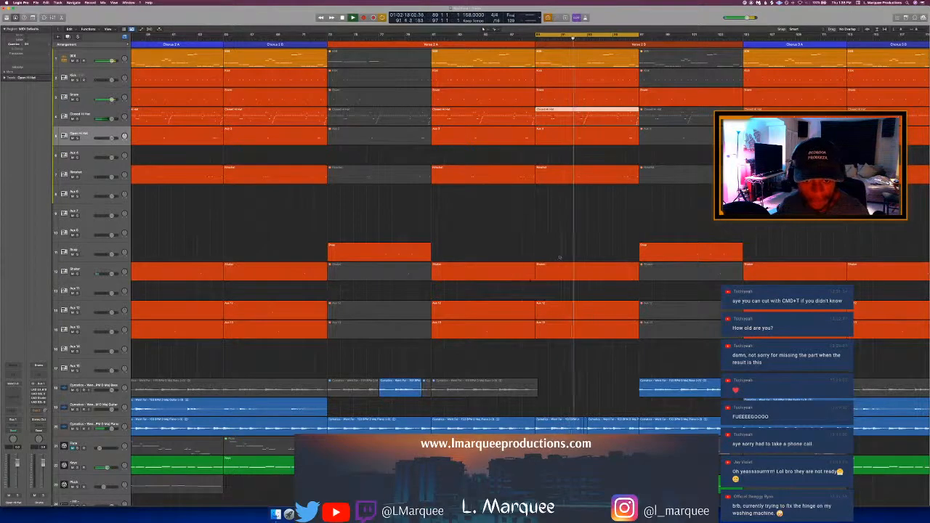
Step: Open the first closed hi-hat region of Verse 2 B and mute its notes from about beat 2 of bar 92 to the bar's end
click(578, 225)
key(space)
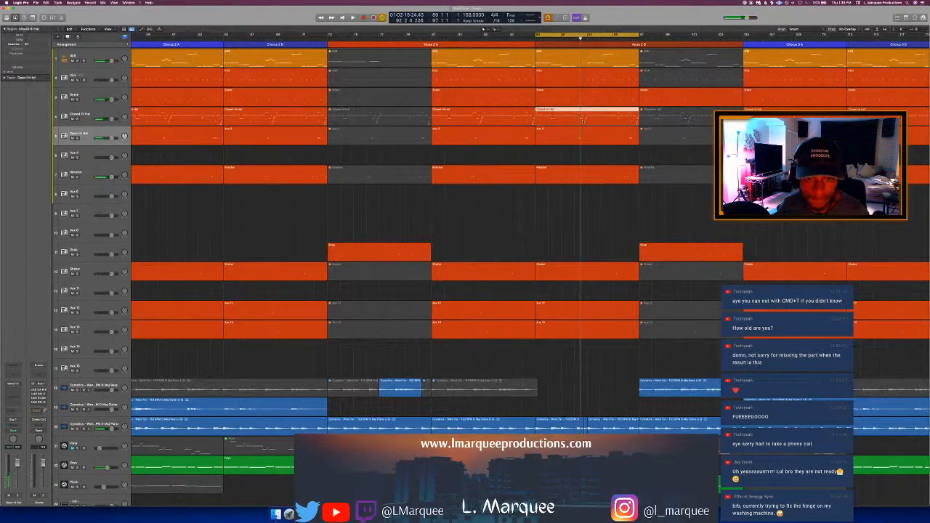
double_click(582, 121)
key(space)
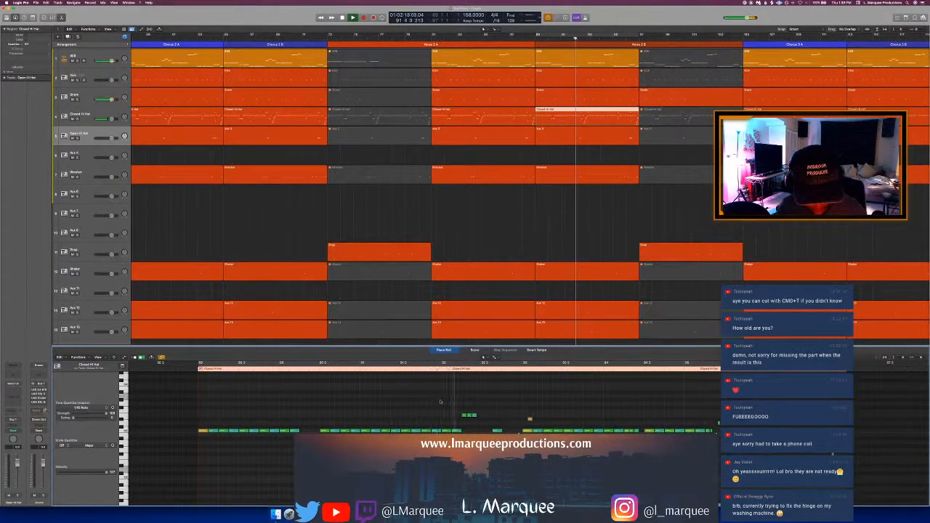
key(space)
drag(463, 417, 518, 435)
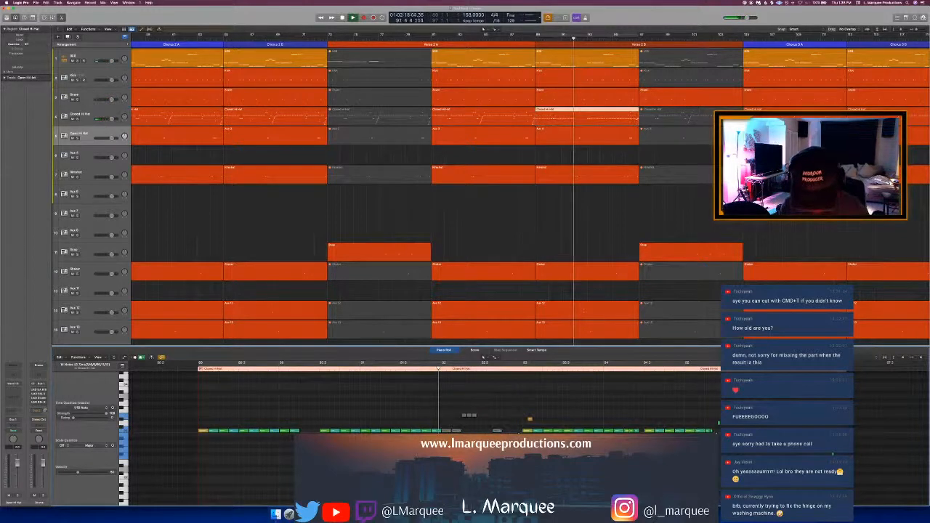
Step: Split the first rimshot region of Verse 2 B at about bar 93 beat 3, mute its earlier part, audition it and save the project
click(566, 172)
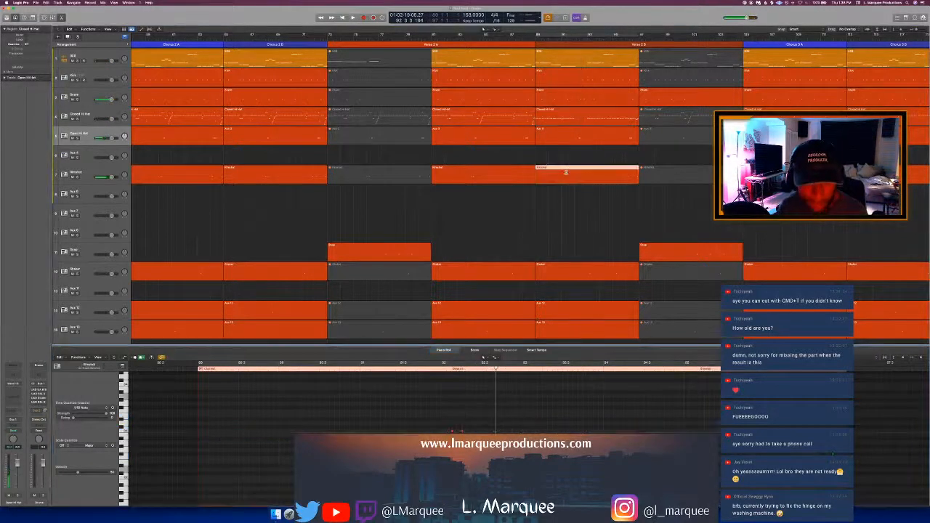
click(566, 171)
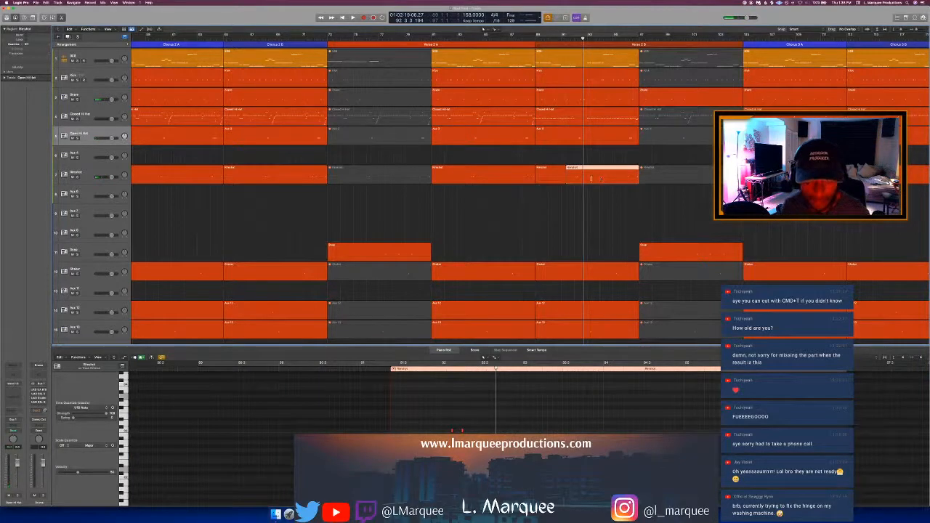
key(super+z)
click(592, 179)
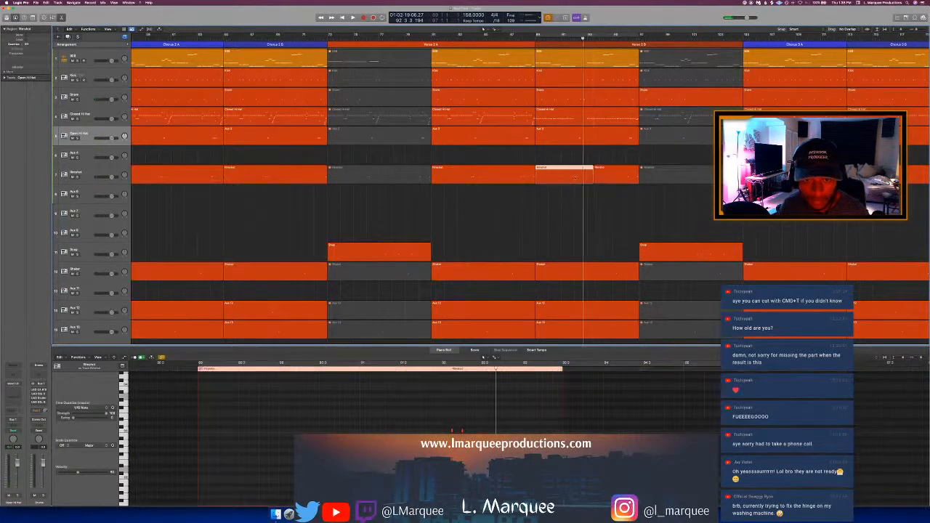
key(m)
key(c)
key(space)
key(p)
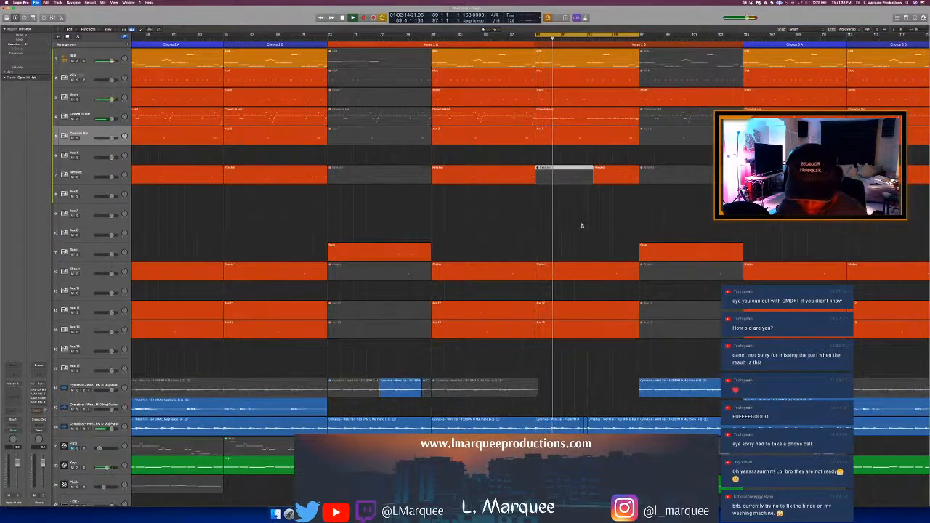
key(super+s)
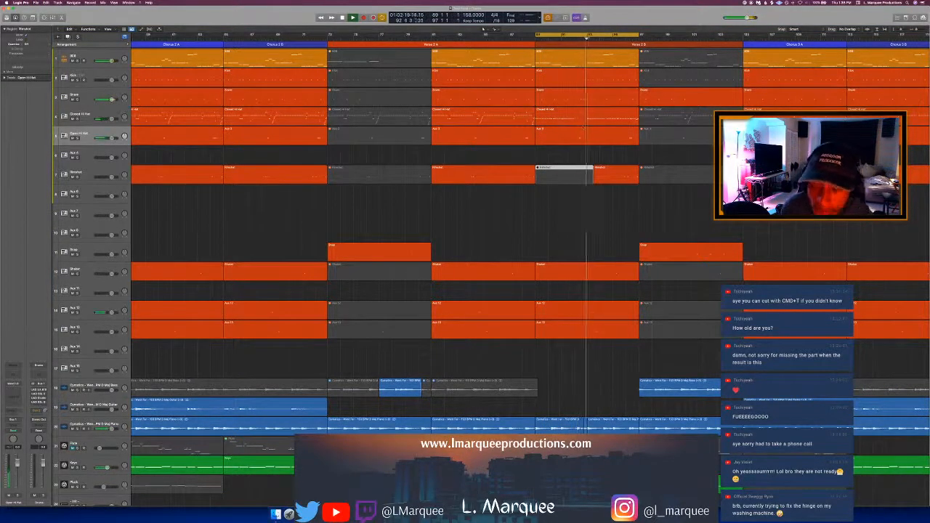
Step: Mute the remaining closed hi-hat notes at the start of bar 92 in the same Verse 2 B region and play back the gap
click(579, 119)
double_click(579, 119)
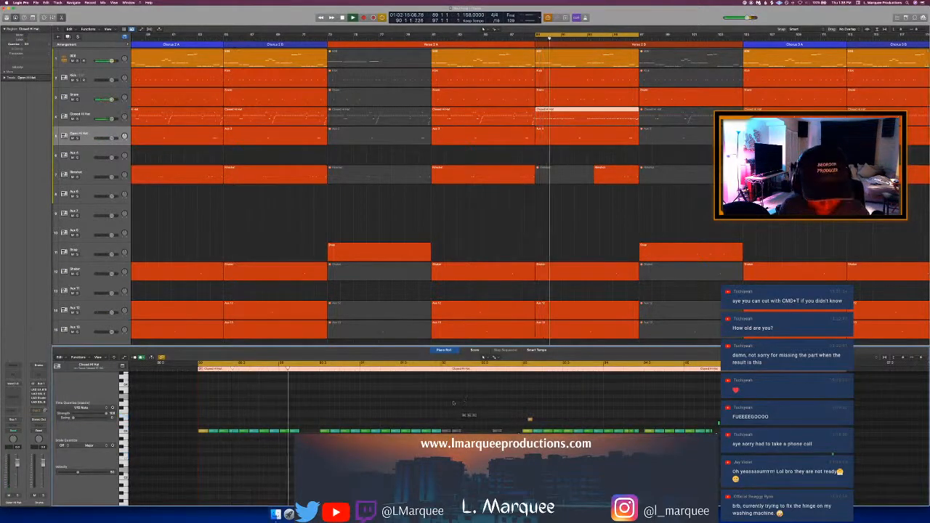
drag(444, 404, 487, 433)
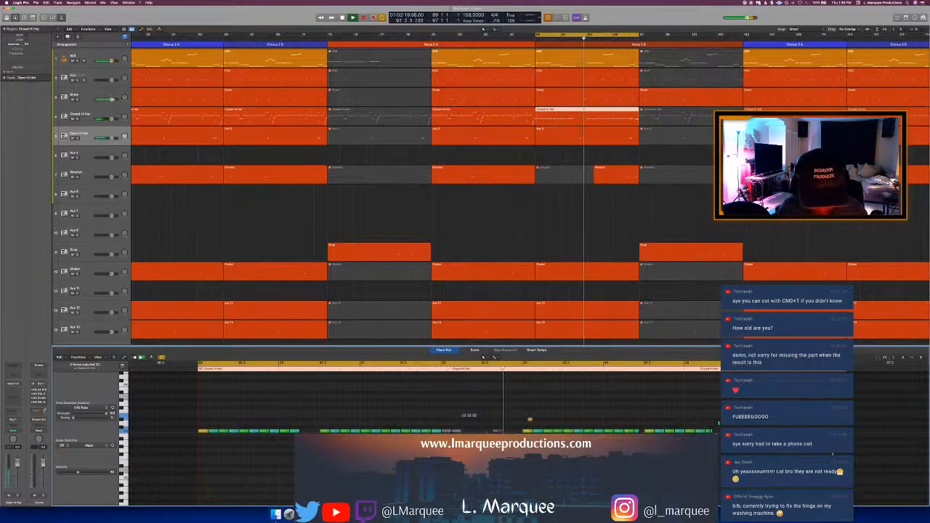
key(space)
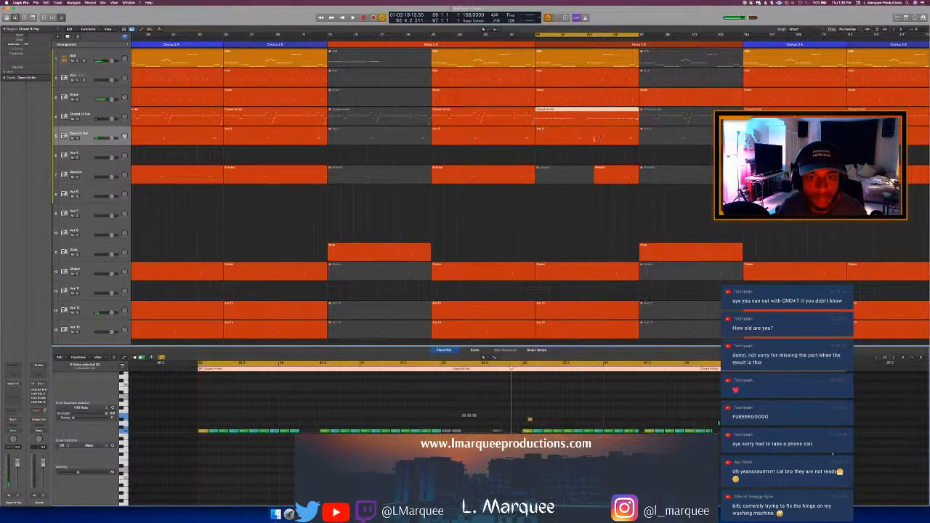
Step: Split the first open hi-hat region of Verse 2 B at about bar 93 beat 4, mute its earlier part and play back the result
drag(573, 137, 574, 137)
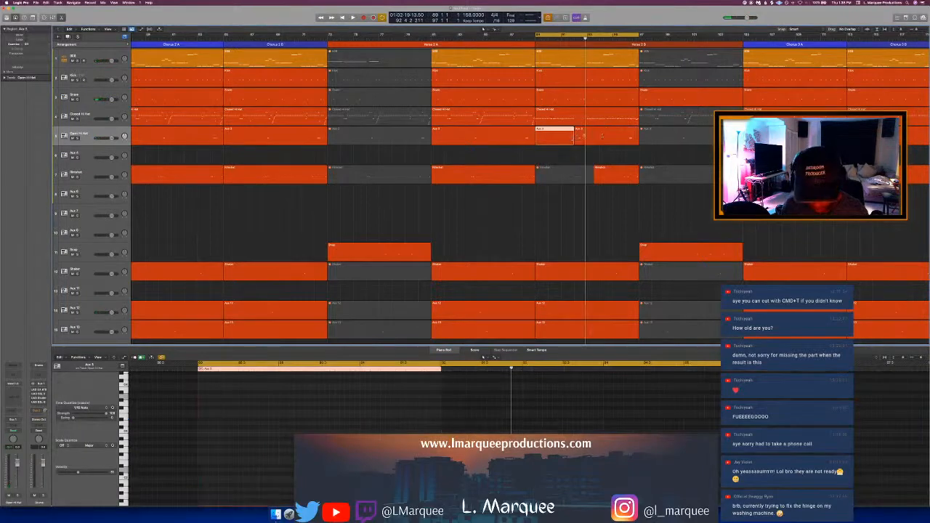
key(super+z)
super+click(597, 137)
click(576, 138)
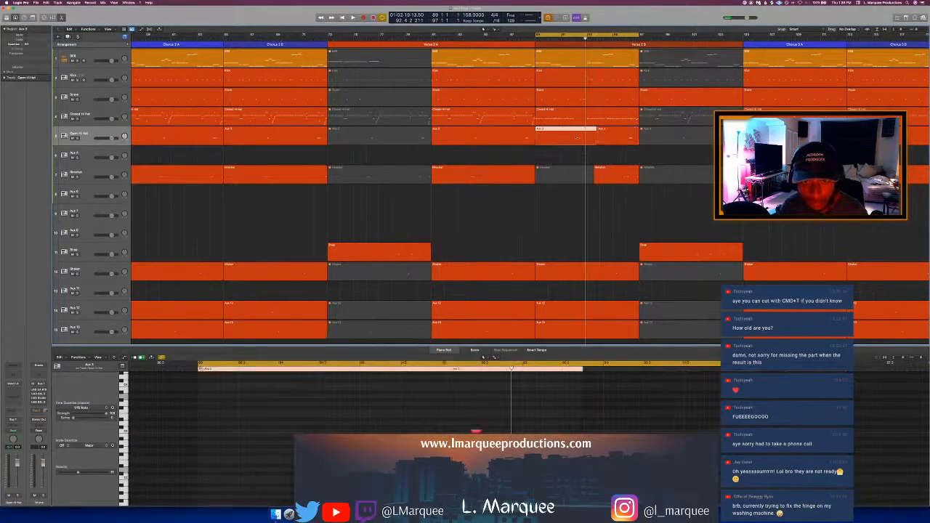
key(ctrl+m)
key(c)
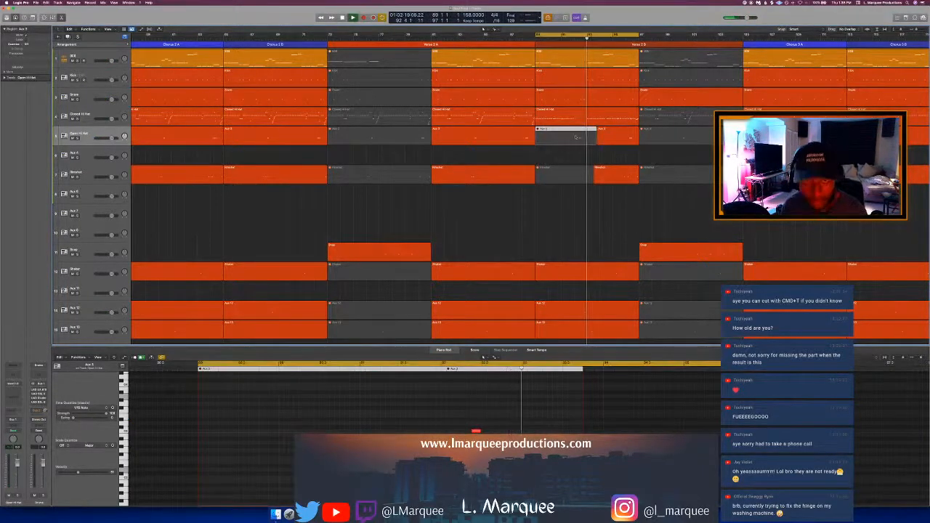
key(space)
key(space)
key(p)
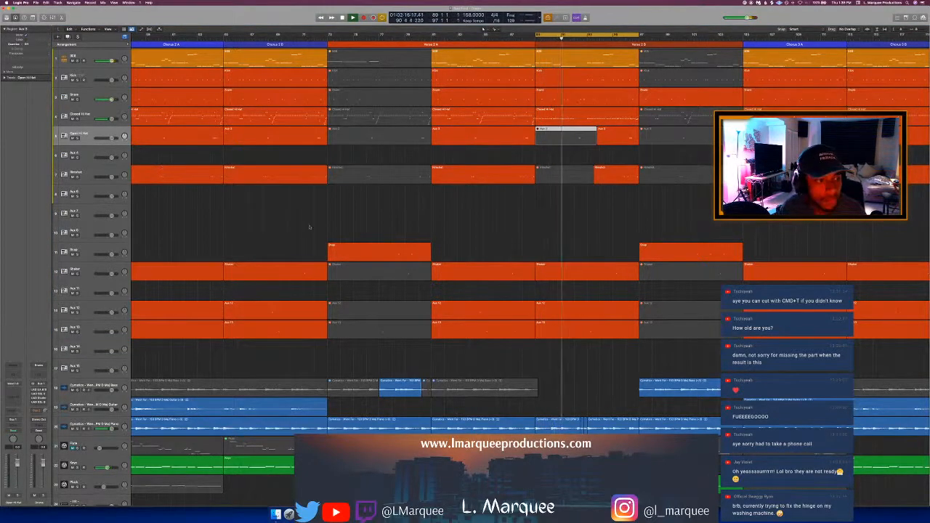
Step: Mute the Aux 12 percussion region in the first half of Verse 2 B
click(309, 228)
key(p)
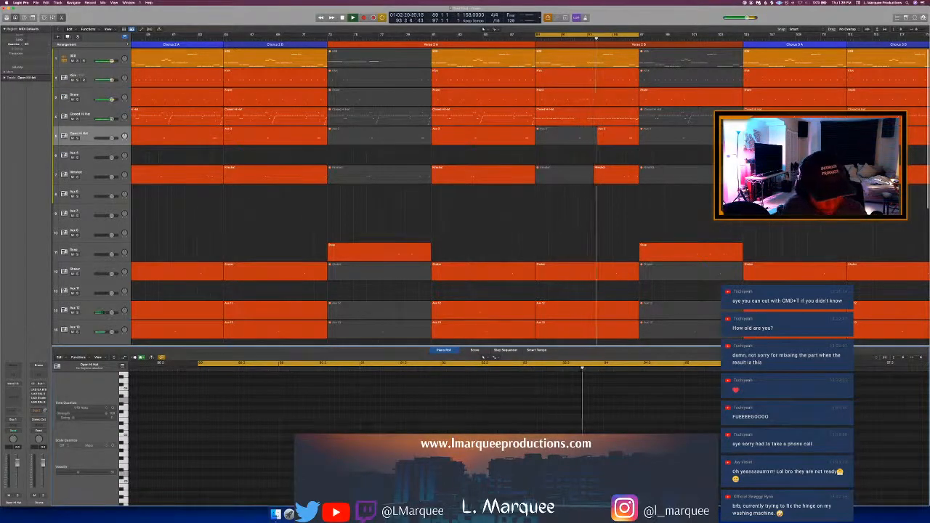
scroll(578, 293, down, 2)
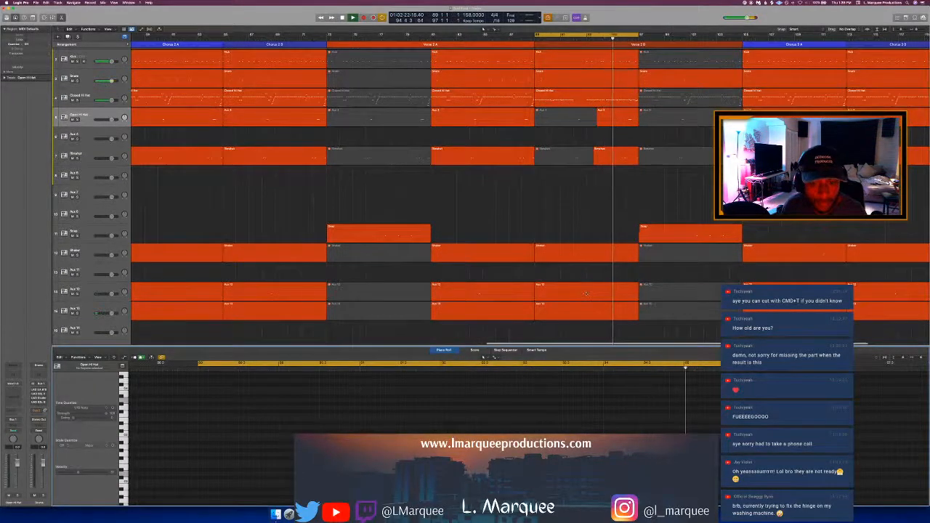
click(578, 293)
key(ctrl+m)
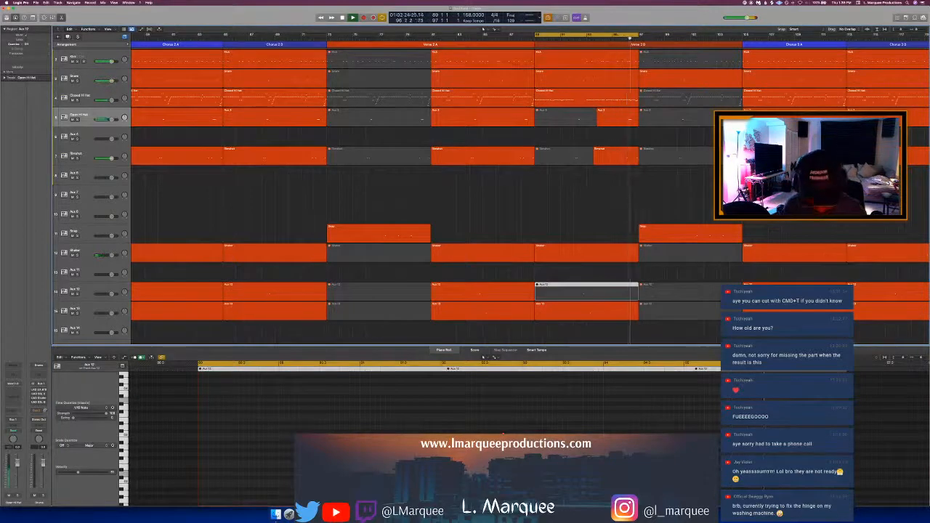
Step: Give the Aux 12 track a descriptive Perc name, rename the Aux 13 track ASMR Perc and close the note editor
click(82, 289)
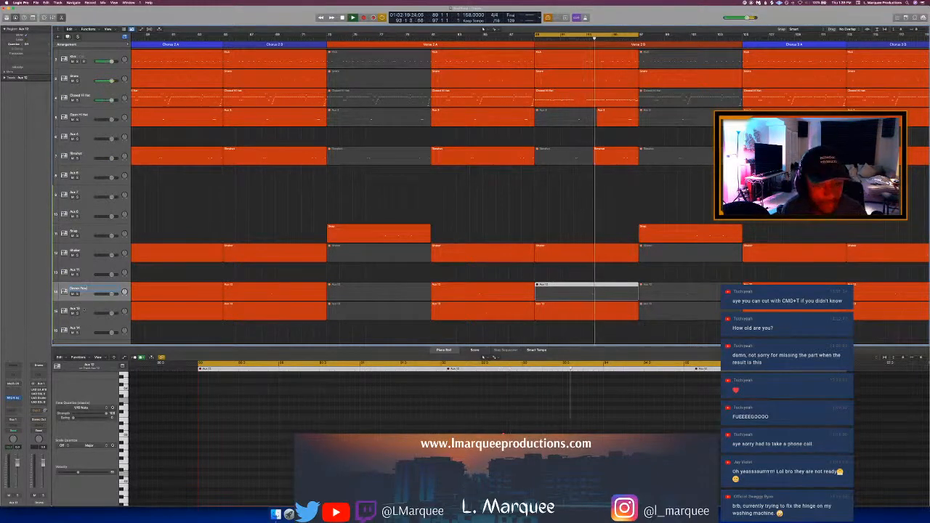
click(83, 308)
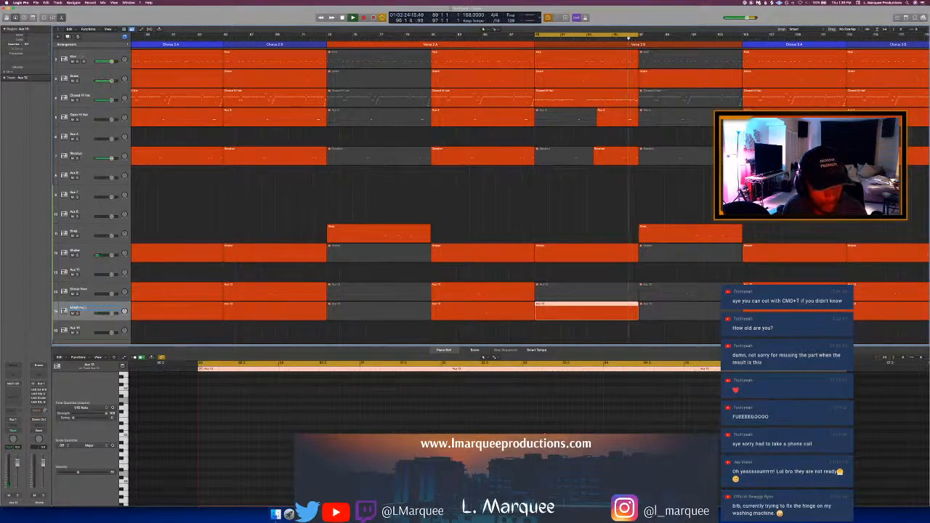
click(604, 220)
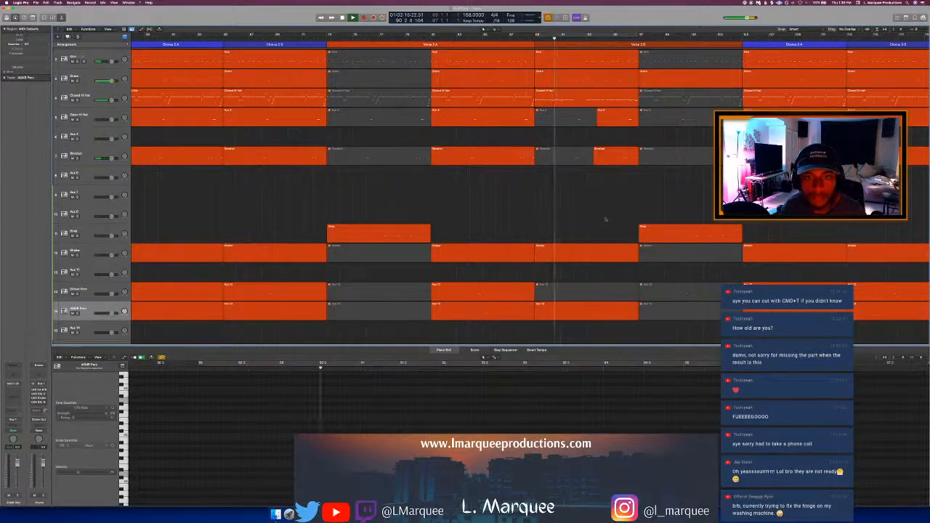
key(e)
Step: Try to copy the piano region from the second half of Verse 2 A to the end of the song after Chorus 3 B
scroll(605, 219, right, 5)
scroll(605, 219, up, 1)
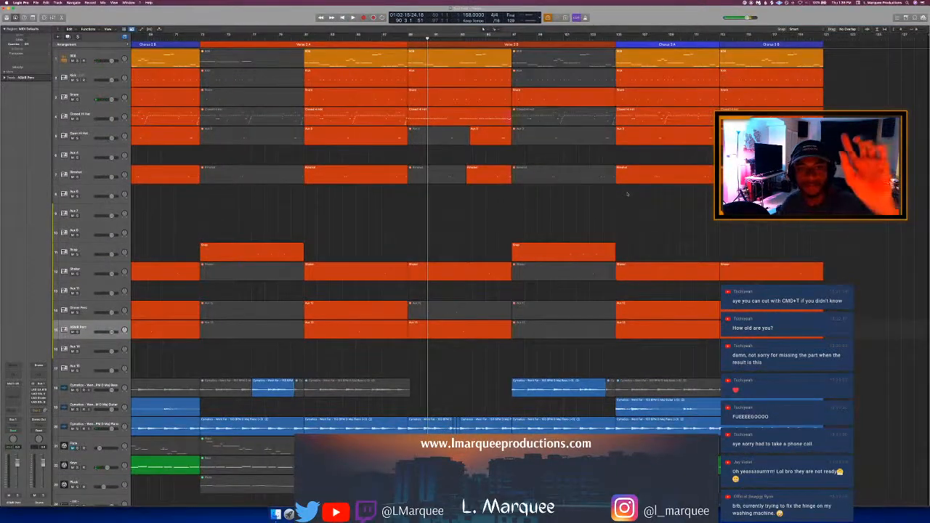
scroll(629, 195, down, 5)
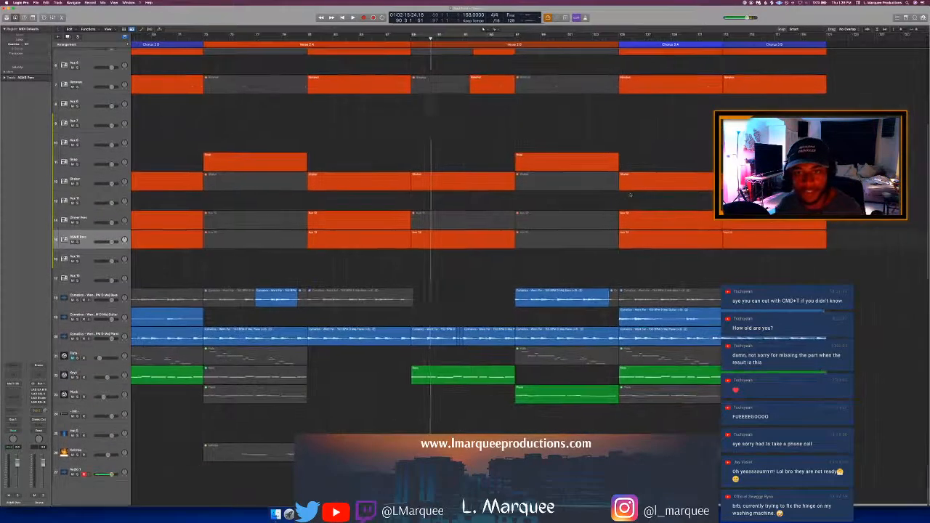
scroll(629, 194, down, 5)
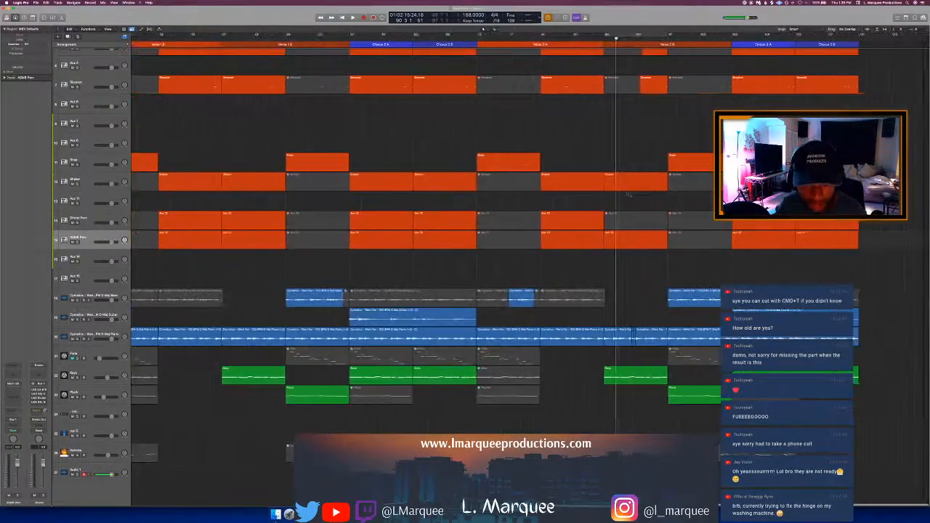
scroll(622, 193, left, 1)
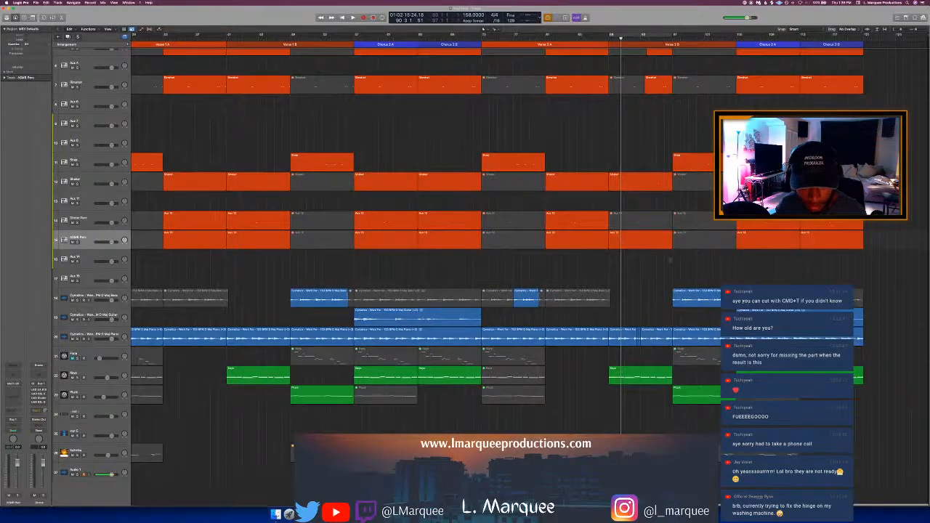
scroll(670, 259, left, 10)
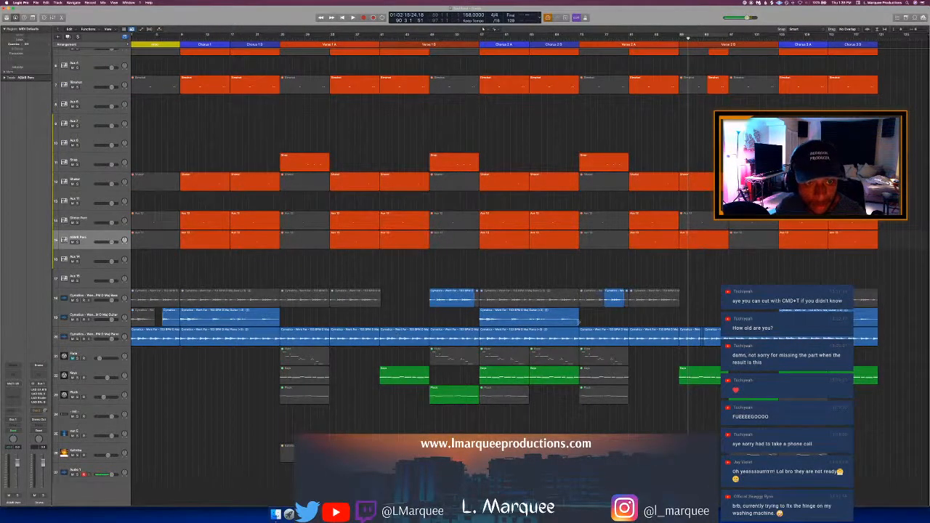
scroll(649, 336, down, 1)
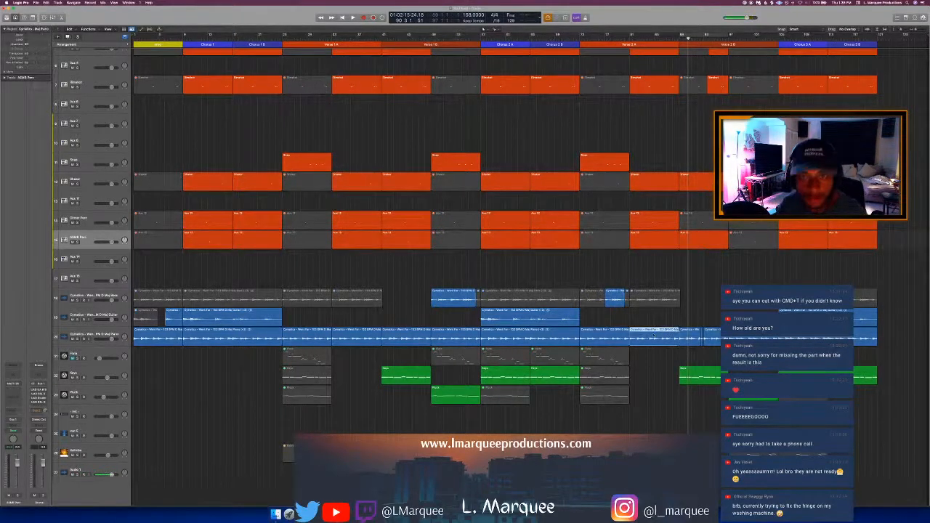
drag(654, 331, 897, 339)
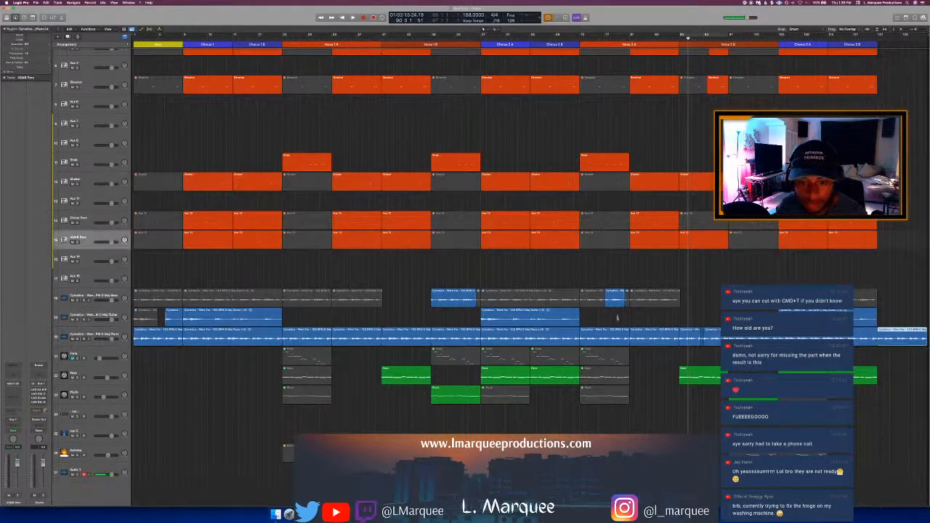
key(super+z)
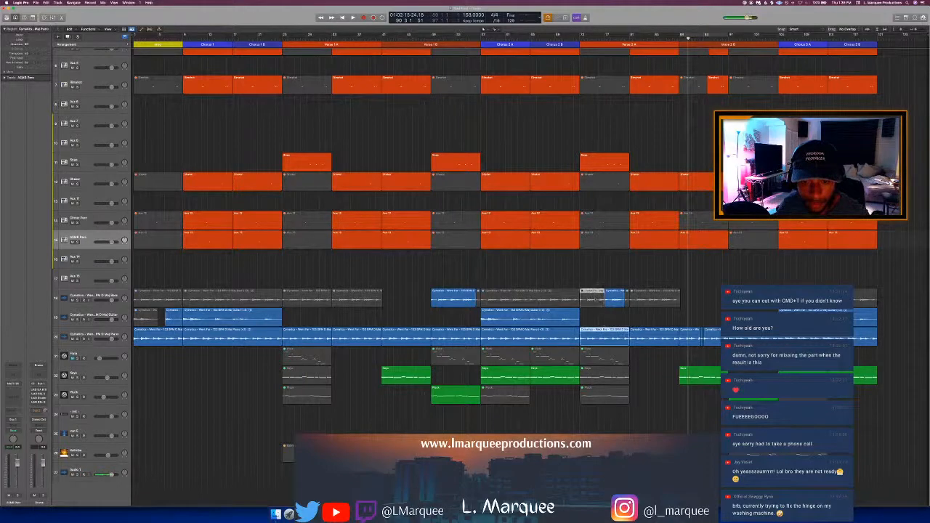
Step: Copy the first piano region and the muted bass region of Verse 2 A and paste both at bar 121 after Chorus 3 B
click(608, 331)
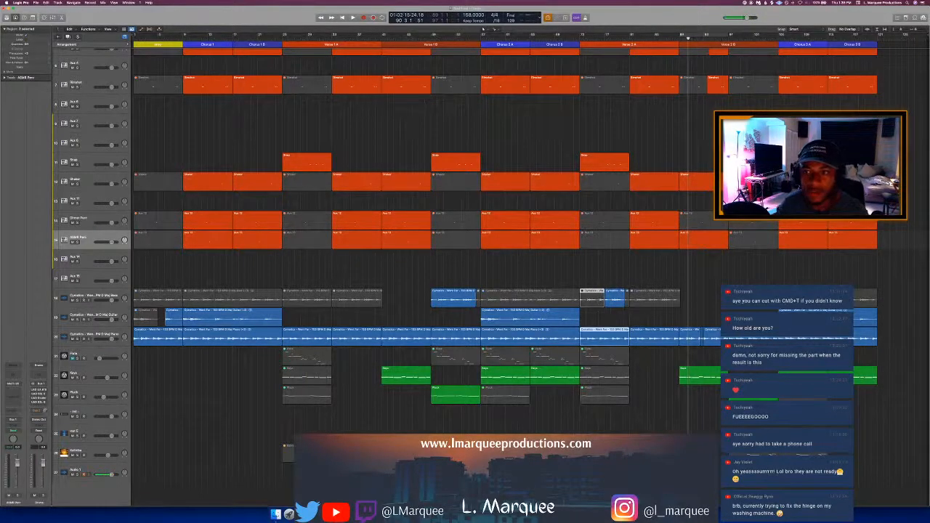
click(877, 38)
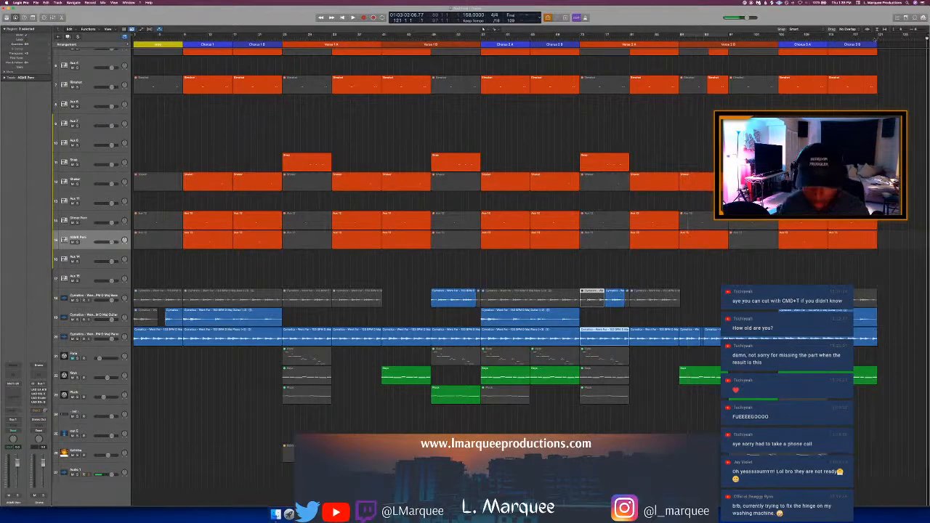
key(super+v)
key(space)
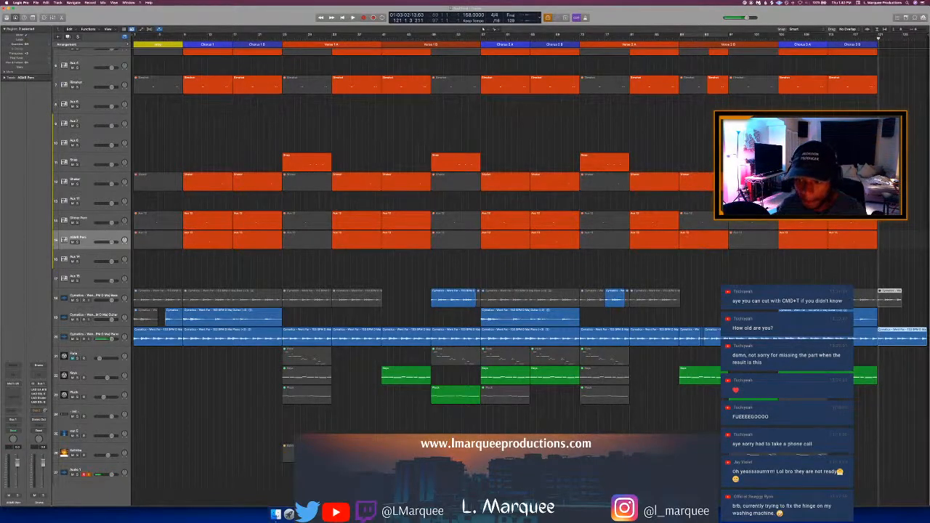
Step: Unmute the pasted bass region, lengthen it past the end of the piano region and play back the new ending
click(886, 274)
click(886, 295)
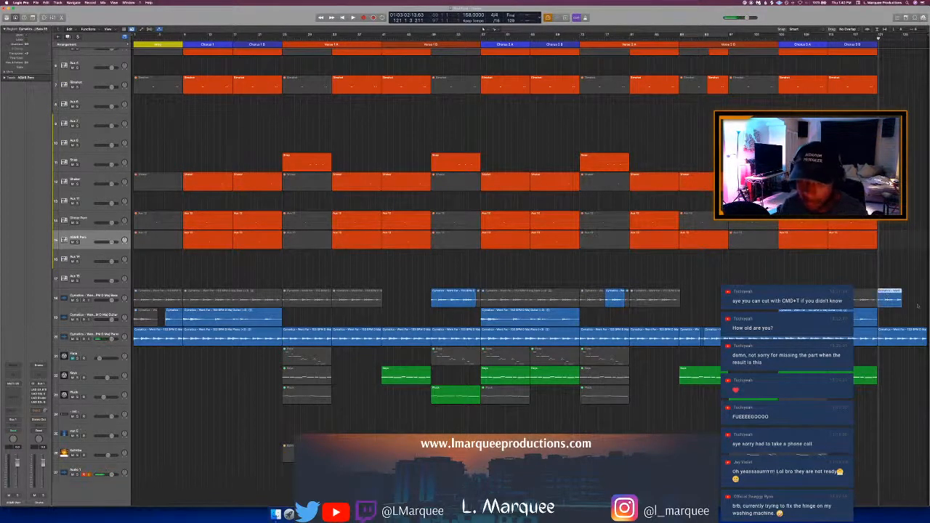
drag(901, 303, 928, 304)
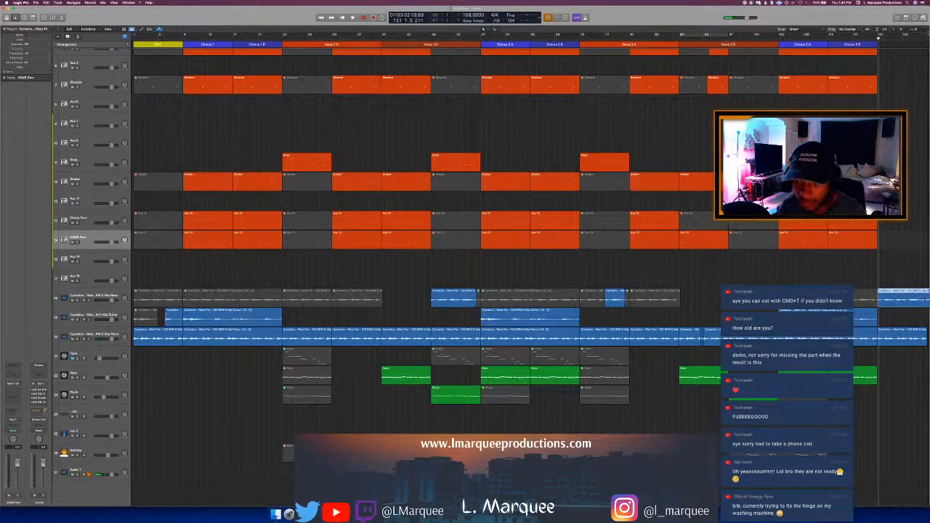
key(space)
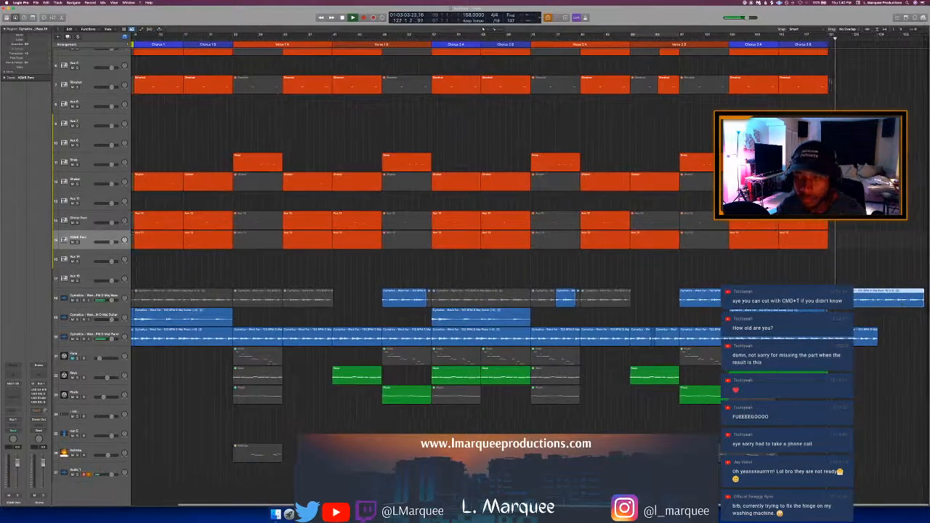
Step: Add an Outro arrangement marker at bar 121 after Chorus 3 B and mute the bass region in that section
click(853, 45)
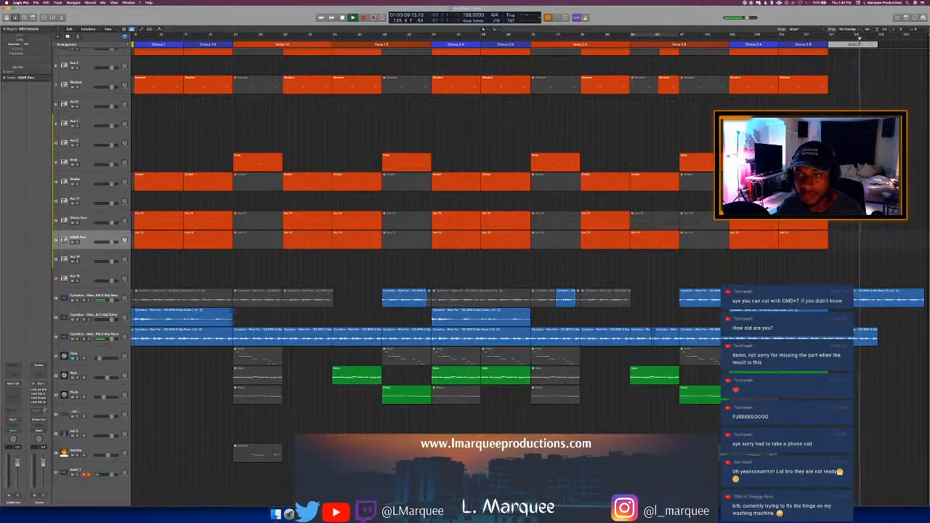
key(space)
click(855, 303)
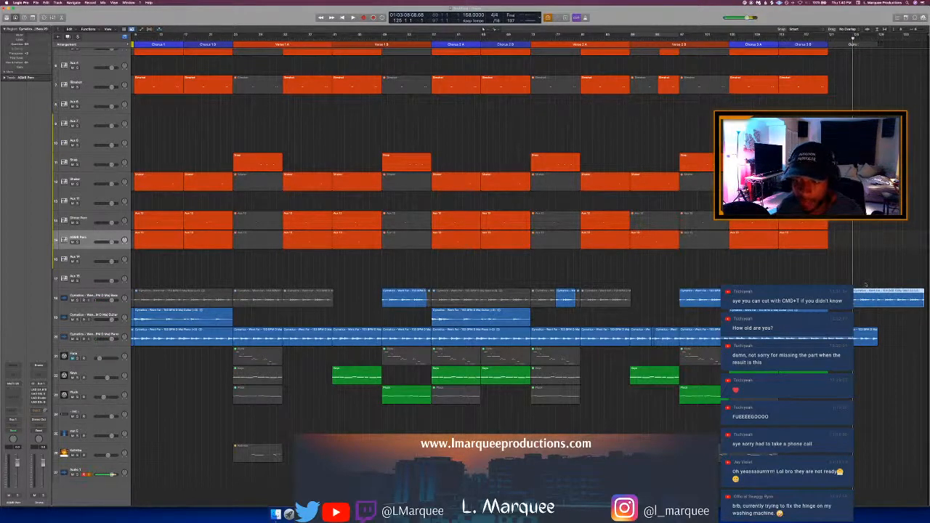
key(ctrl+m)
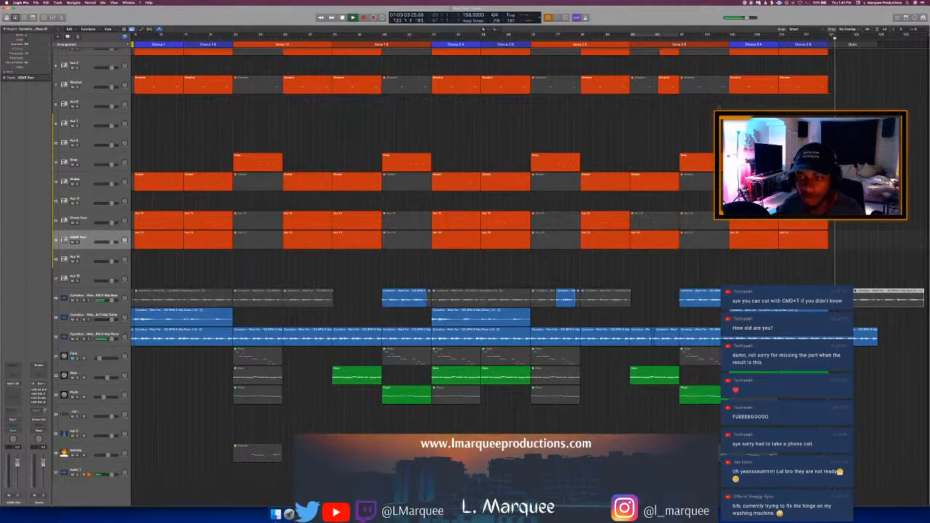
Step: Color the Outro arrangement marker purple
key(alt+c)
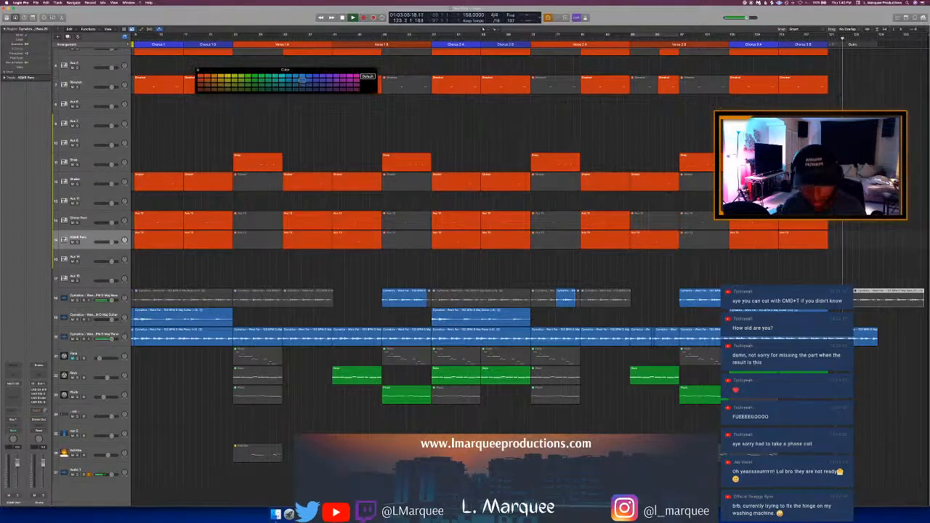
click(348, 90)
key(alt+c)
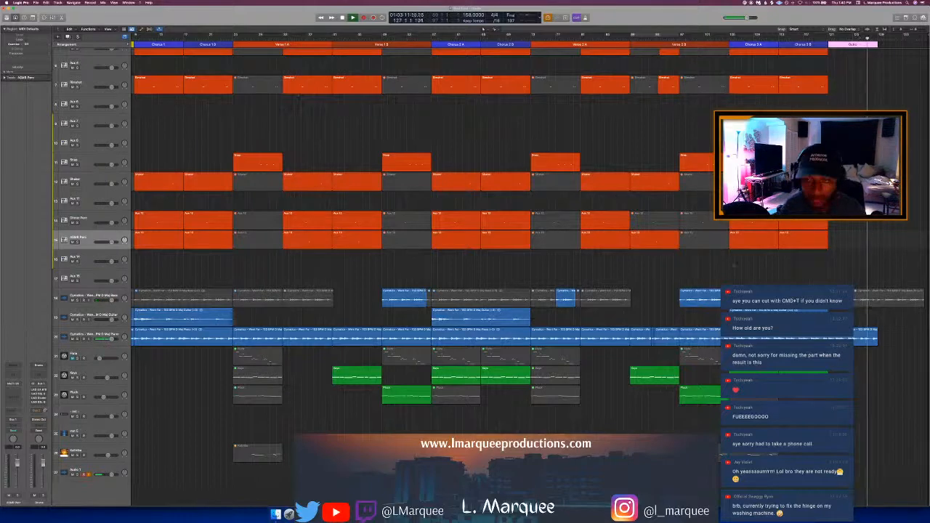
Step: Split the outro piano region just before its last note at bar 128 beat 2 and mute the cut-off tail
double_click(844, 337)
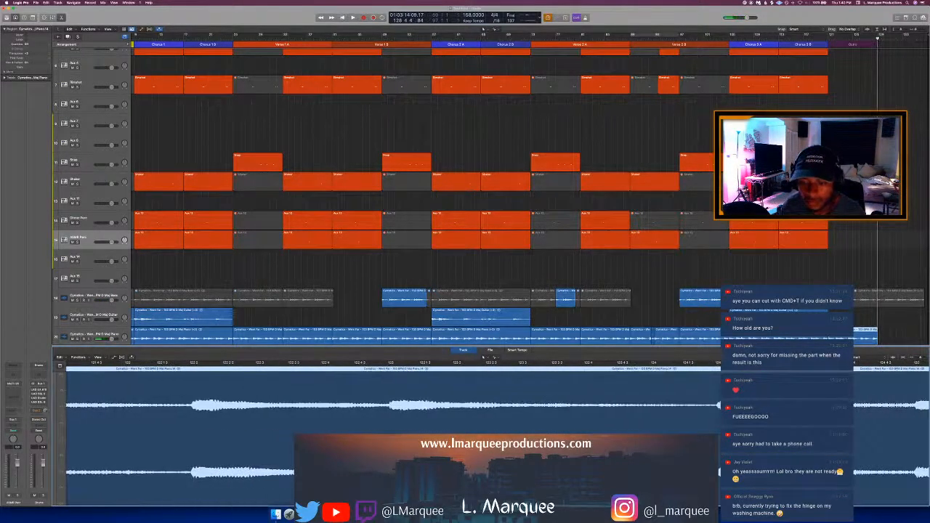
key(super+Left)
key(super+Left)
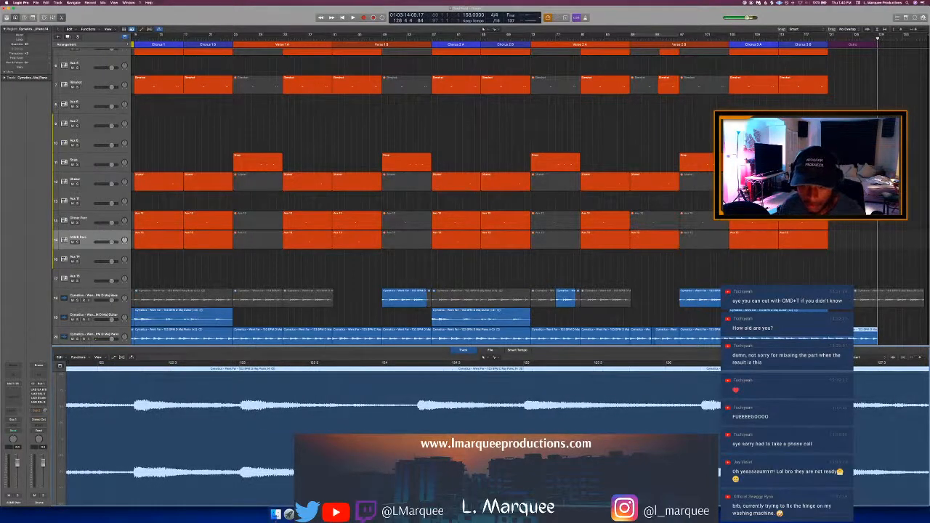
scroll(479, 429, right, 3)
key(space)
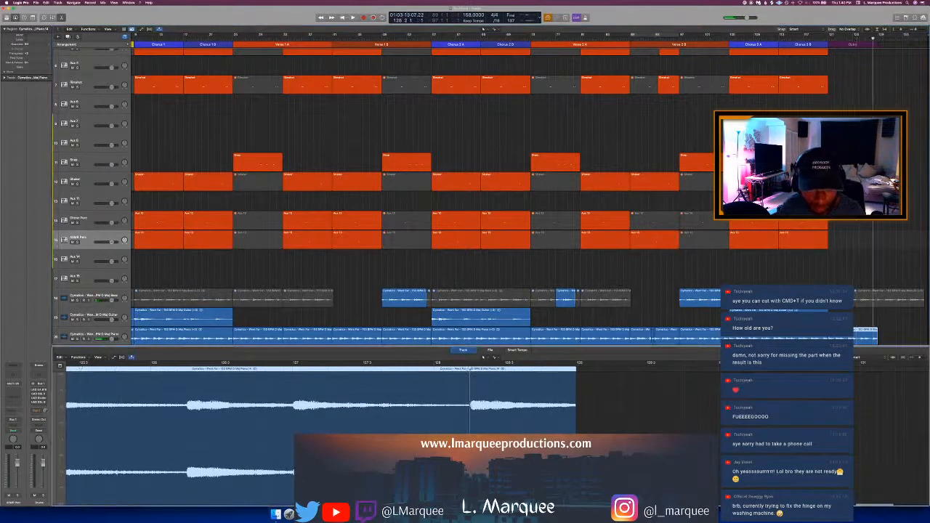
click(470, 371)
key(ctrl+m)
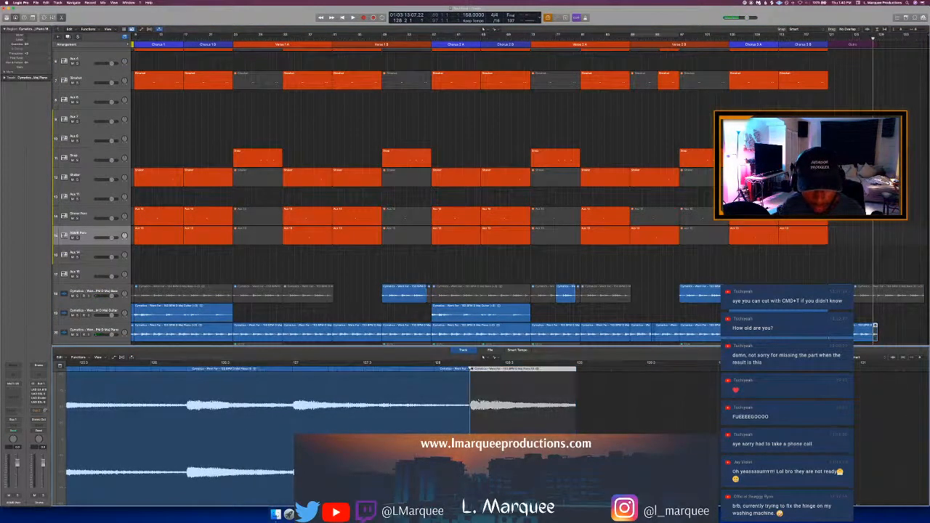
key(t)
key(a)
click(468, 397)
Step: Play back the outro from bar 121 without cycling and close the audio editor
key(t)
key(t)
key(c)
key(space)
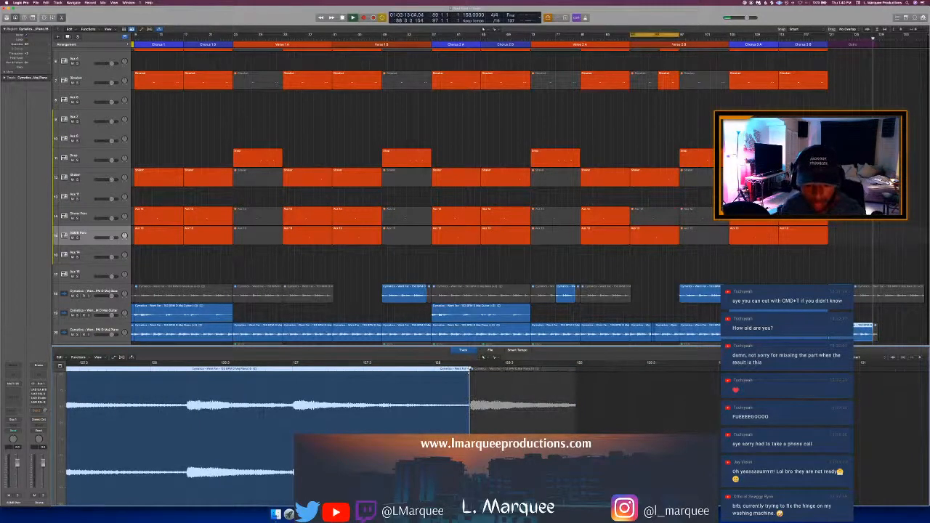
key(space)
key(c)
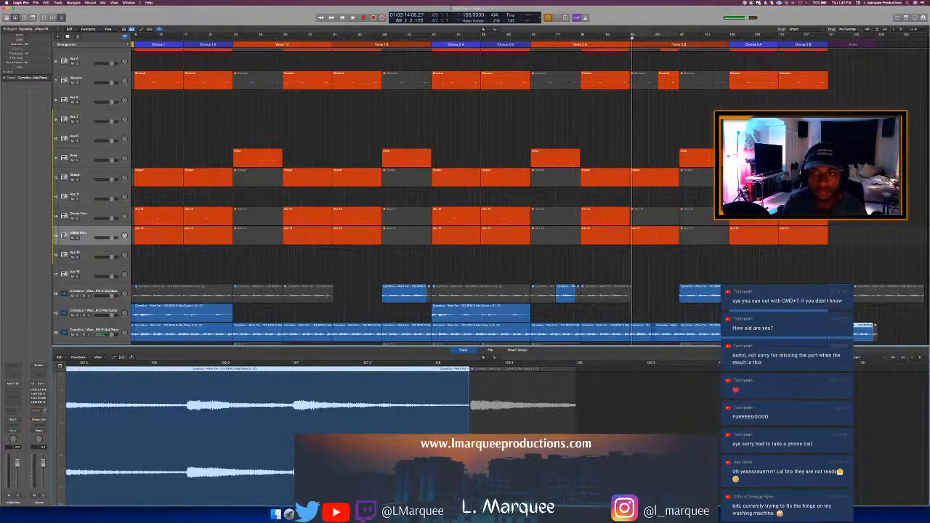
click(827, 39)
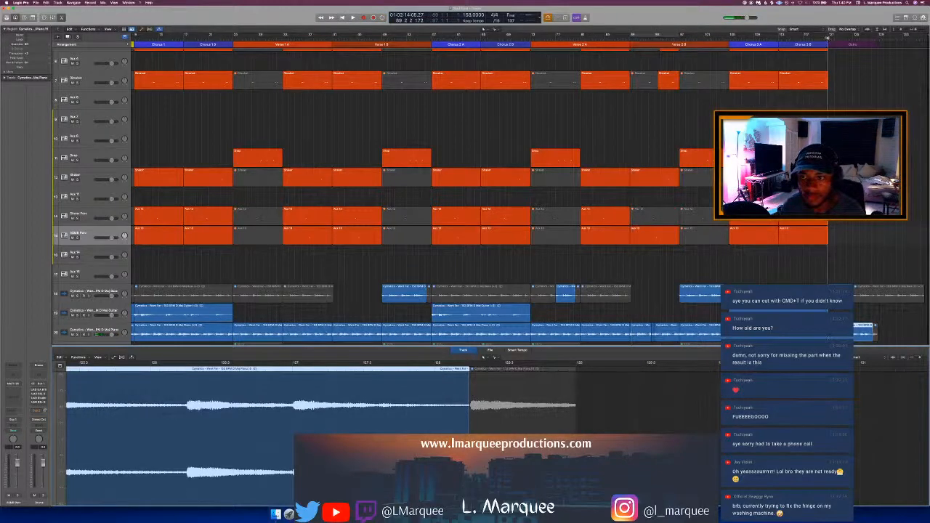
key(space)
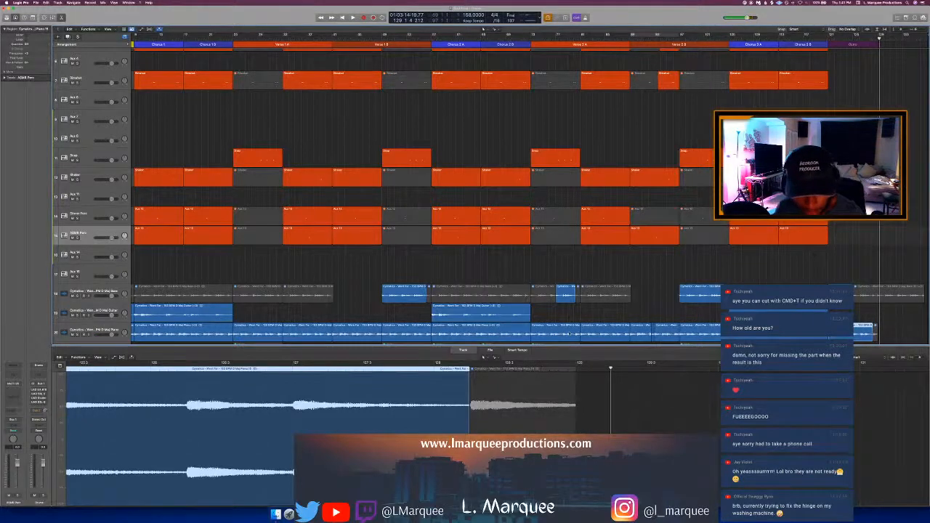
key(e)
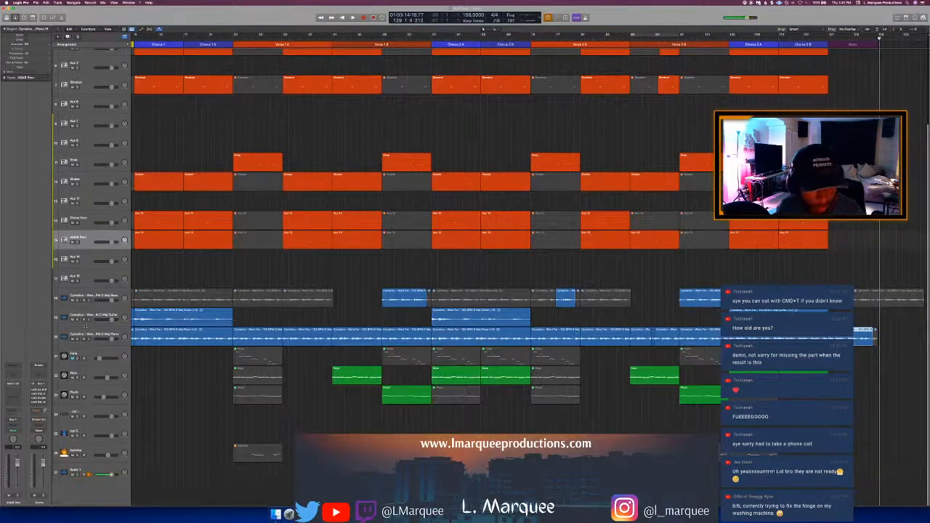
Step: Send the piano track to a free bus and load the Raum user channel strip setting on its aux
click(85, 333)
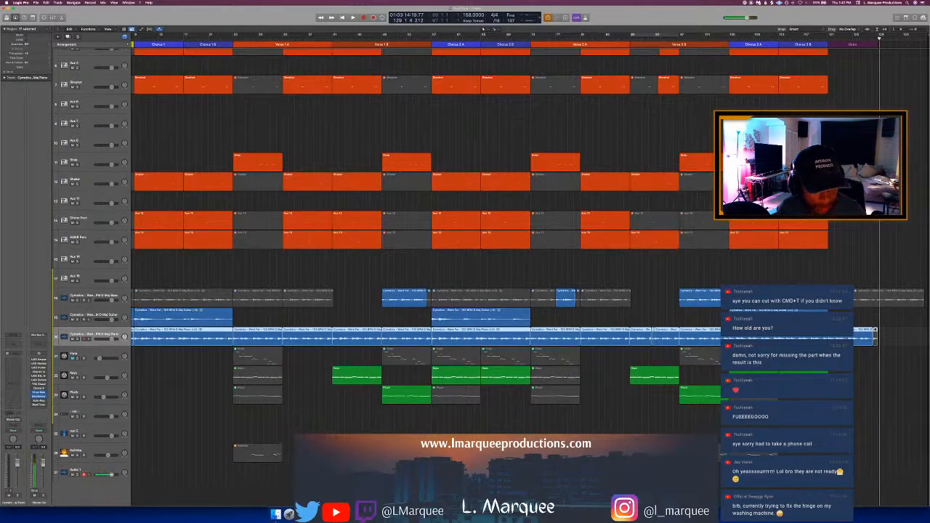
click(14, 413)
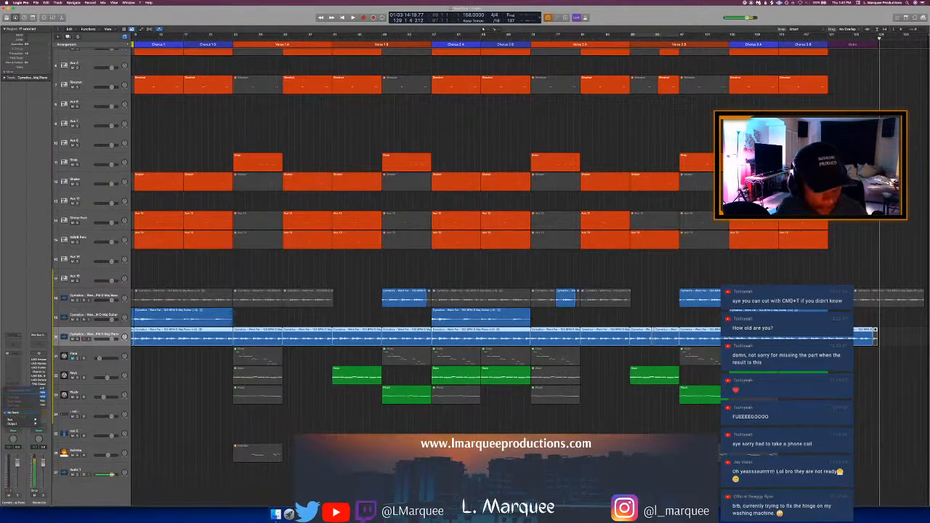
mouse_move(22, 420)
click(72, 359)
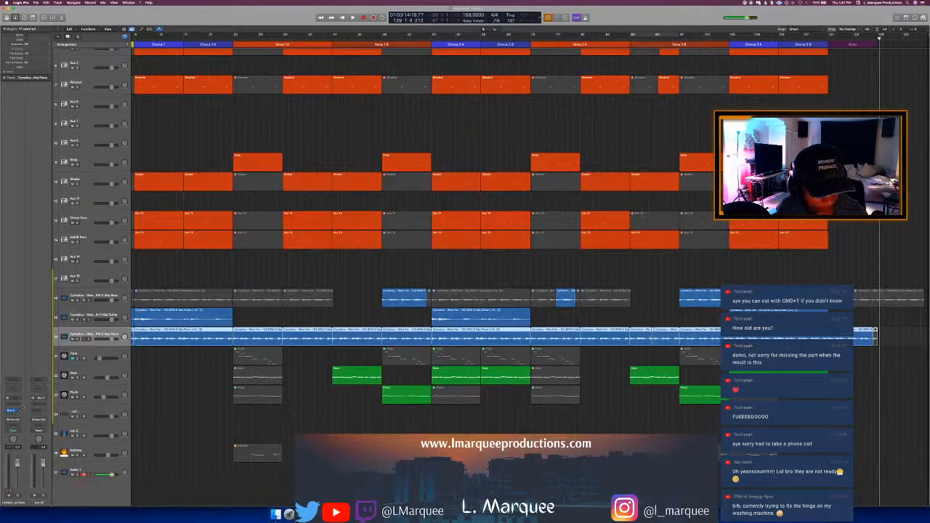
click(14, 379)
mouse_move(62, 460)
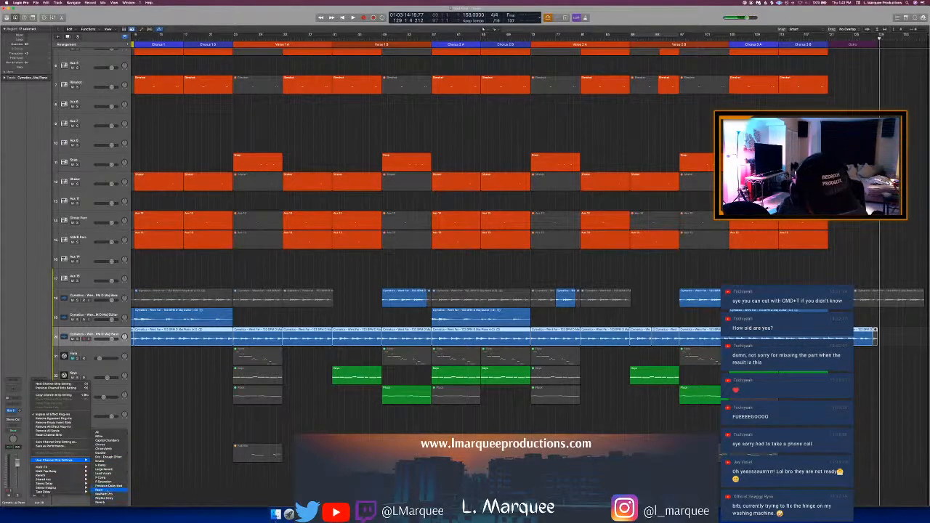
click(105, 489)
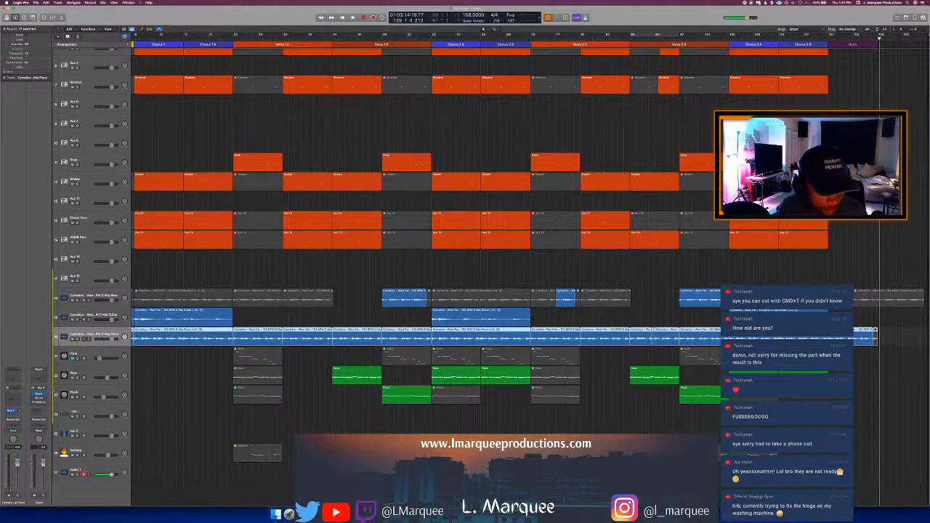
Step: Open the aux's H-Delay beside Raum, set the delay time to 190 and lower Raum's decay
key(v)
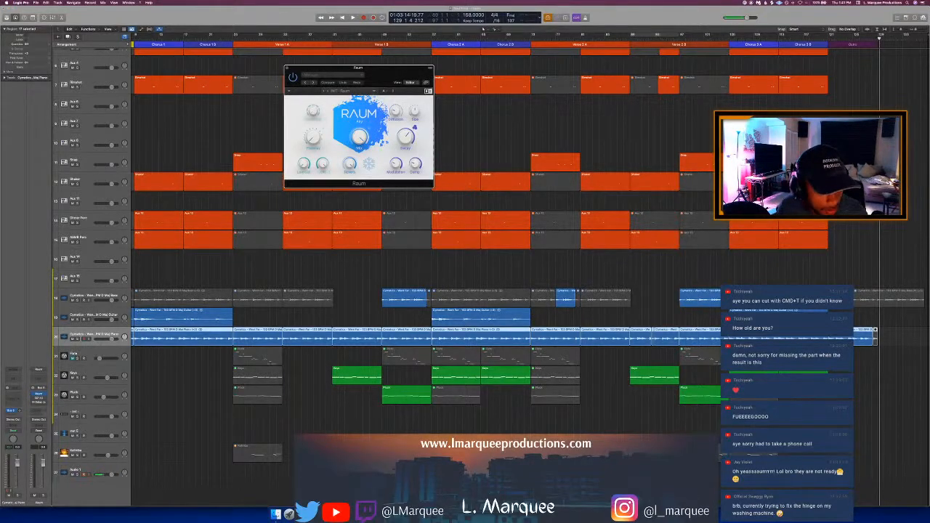
click(40, 402)
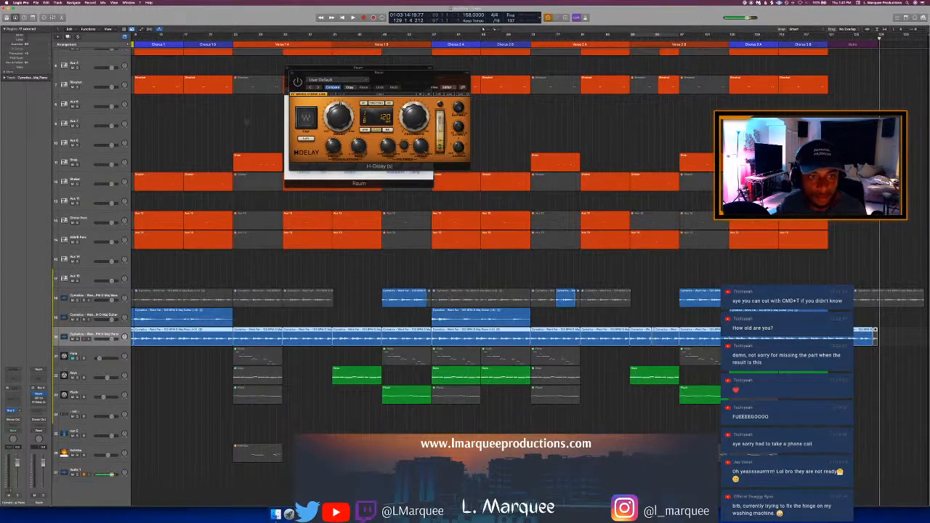
drag(436, 75, 605, 112)
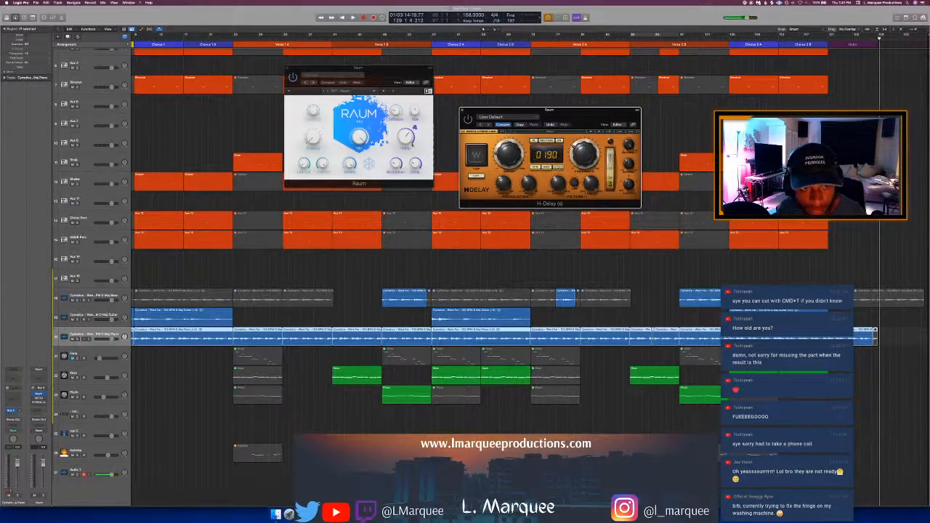
drag(407, 139, 408, 148)
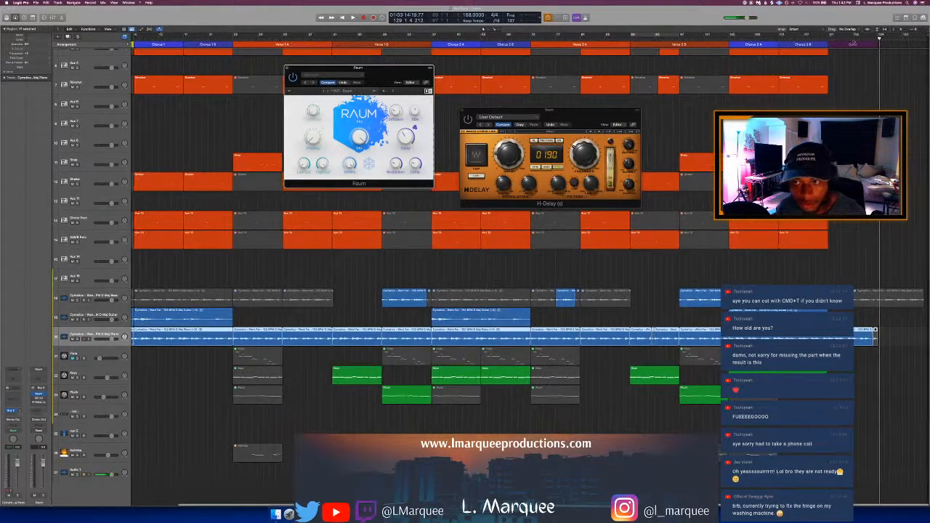
Step: Automate the piano track's send level to ramp up from bar 125 to about bar 128, raising the ramp's end point
click(847, 38)
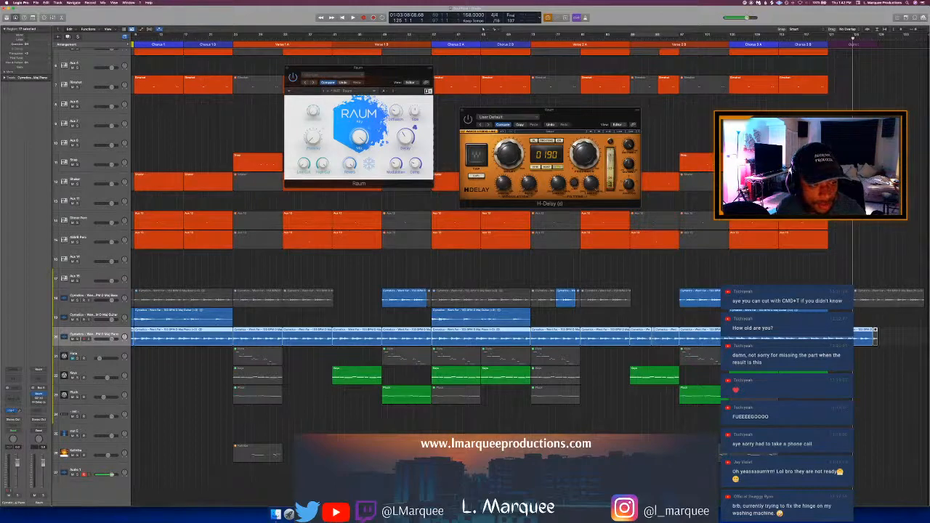
key(a)
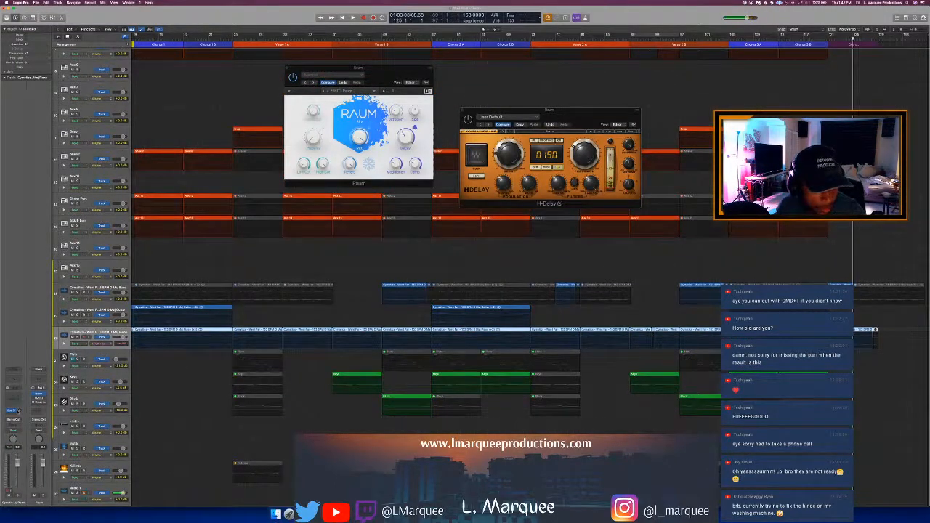
click(532, 346)
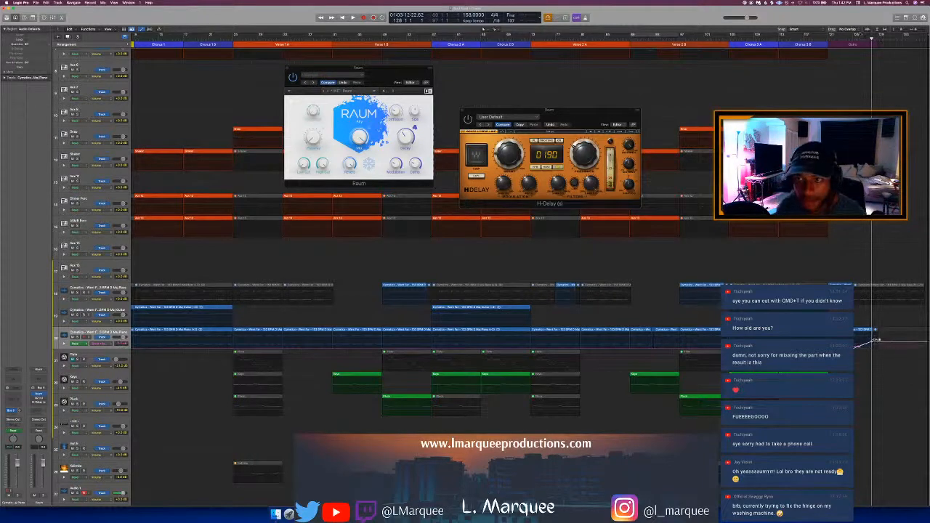
key(space)
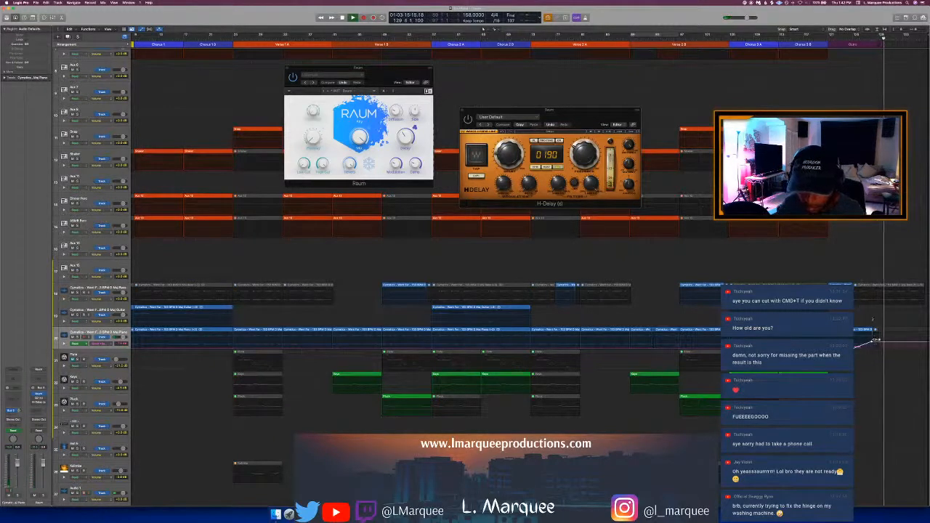
drag(872, 342, 872, 338)
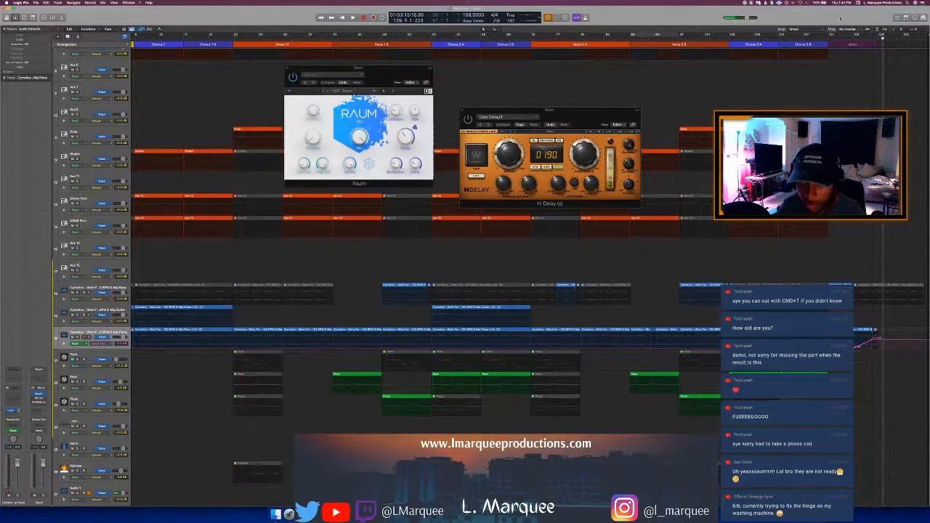
Step: Hide the track automation and play back the outro from about bar 123 past its end
click(844, 36)
key(space)
key(a)
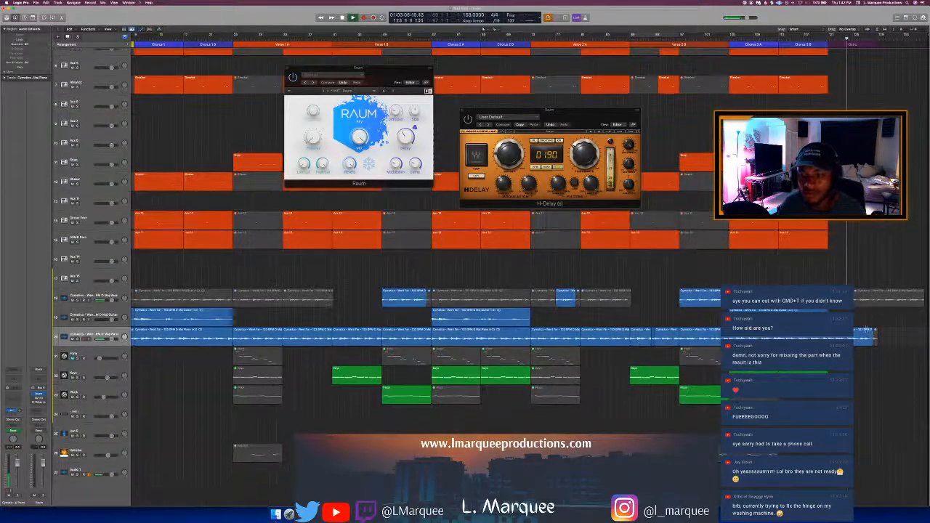
key(e)
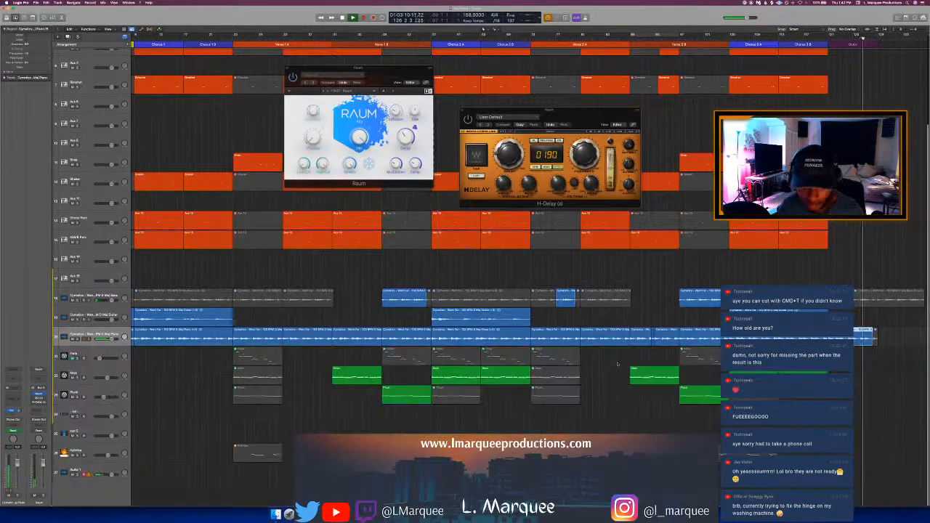
key(e)
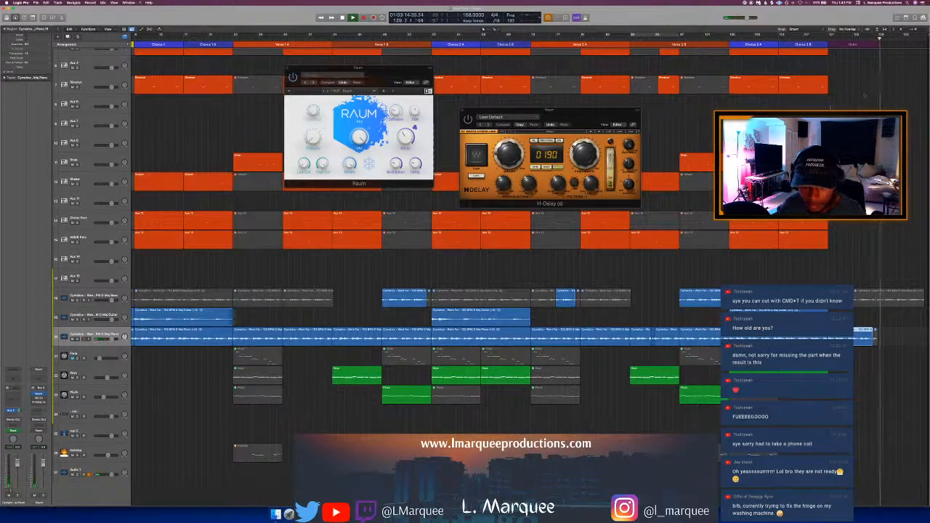
key(space)
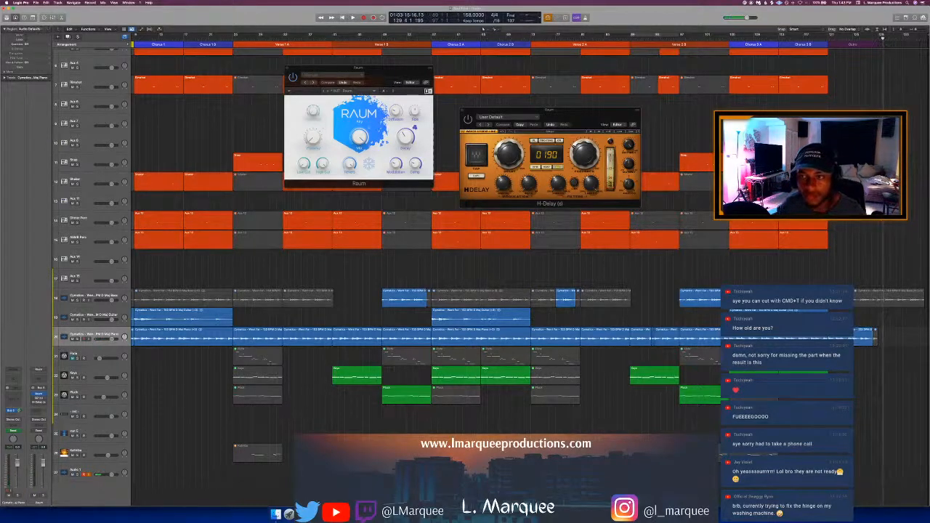
Step: Close the H-Delay and Raum windows and name all regions after their tracks
click(462, 111)
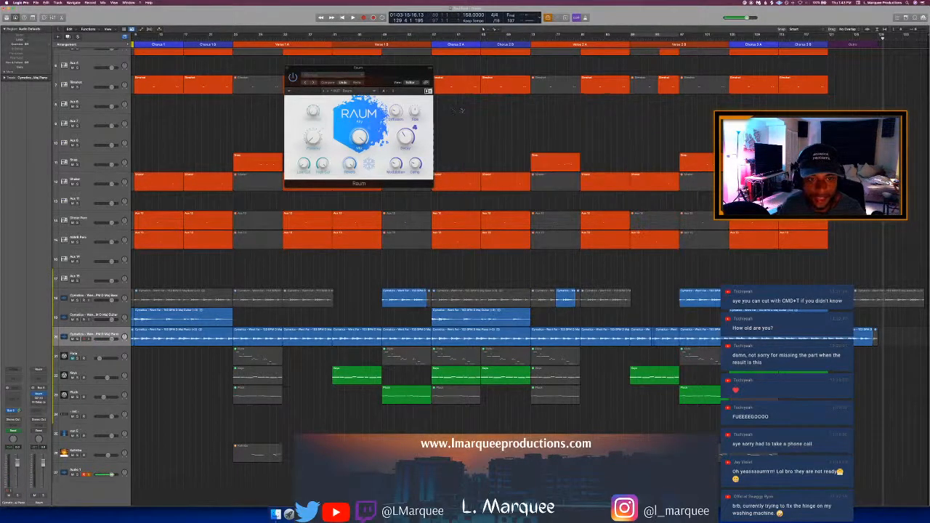
click(291, 75)
scroll(289, 73, up, 5)
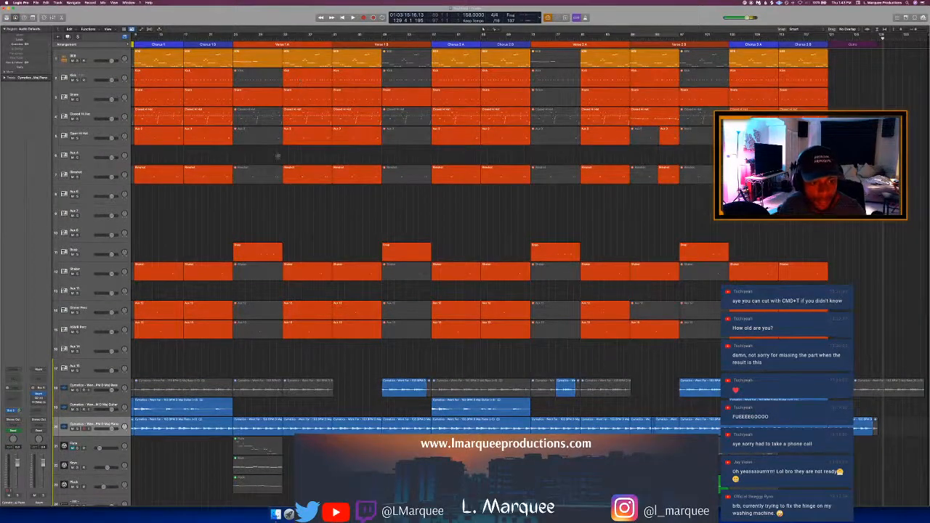
click(284, 180)
click(278, 213)
key(super+a)
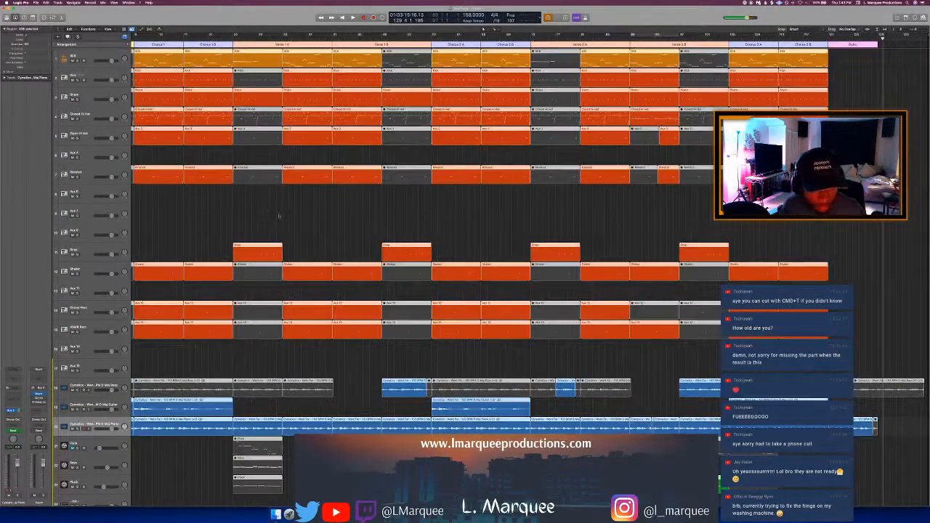
click(282, 215)
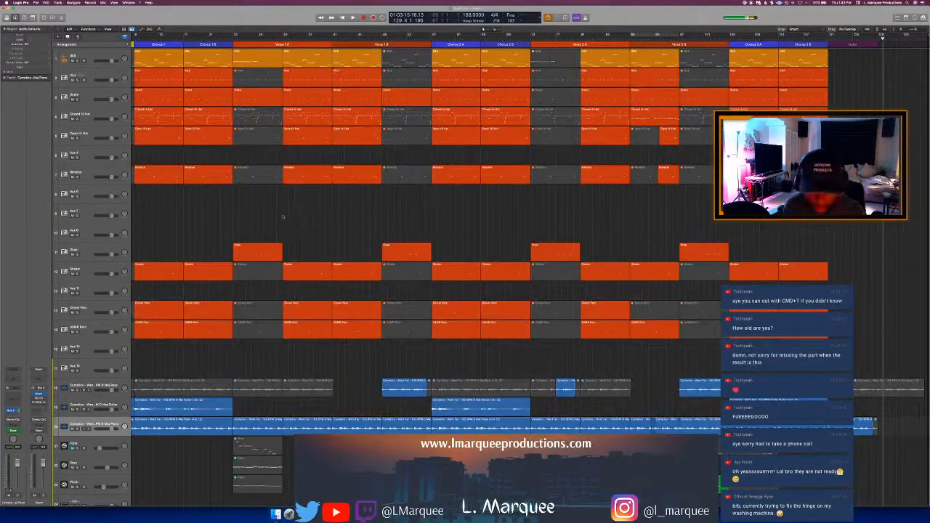
Step: Play the beat from the start and rename the three loop tracks Loop Bass, Loop Guitar and Loop Piano
key(Return)
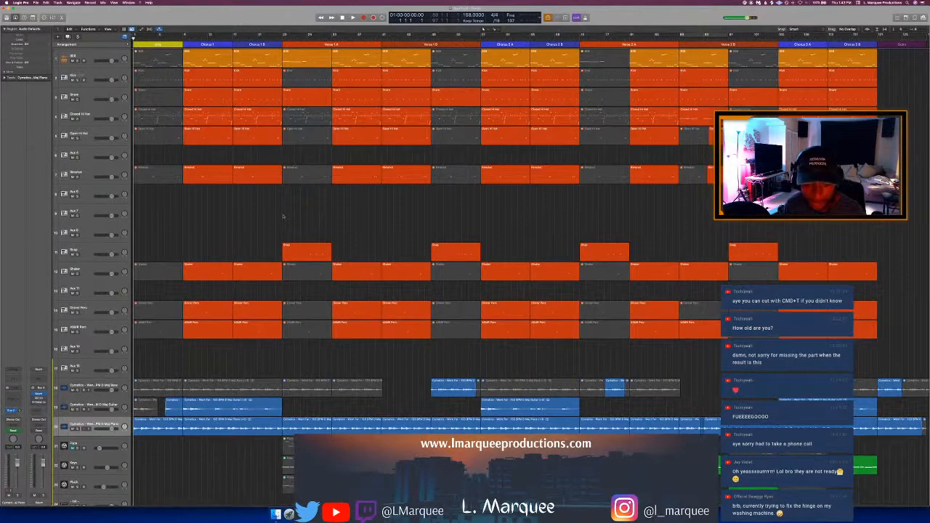
key(space)
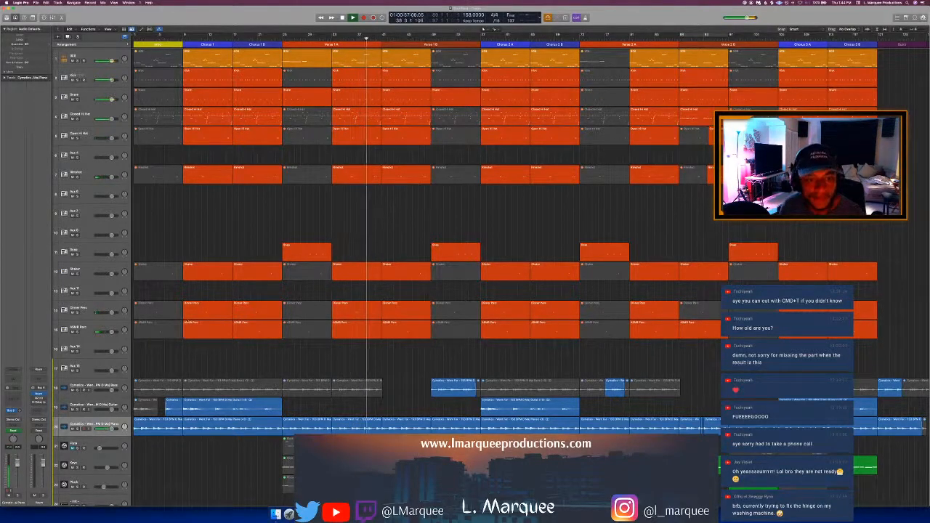
double_click(81, 386)
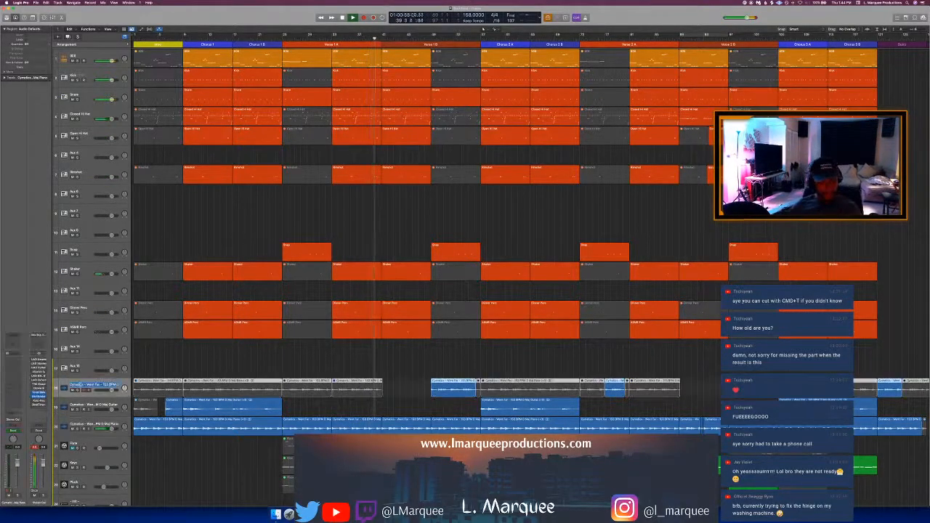
text(Loop Bass)
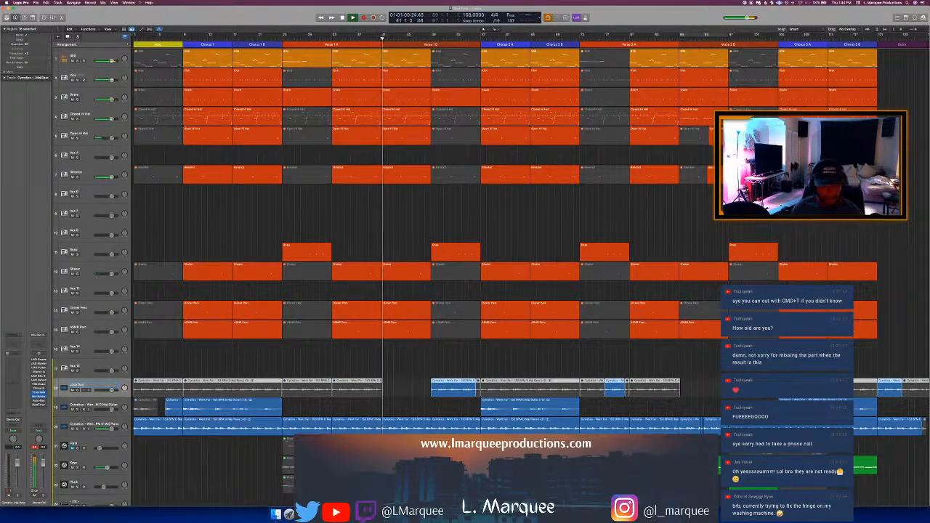
key(Return)
double_click(114, 405)
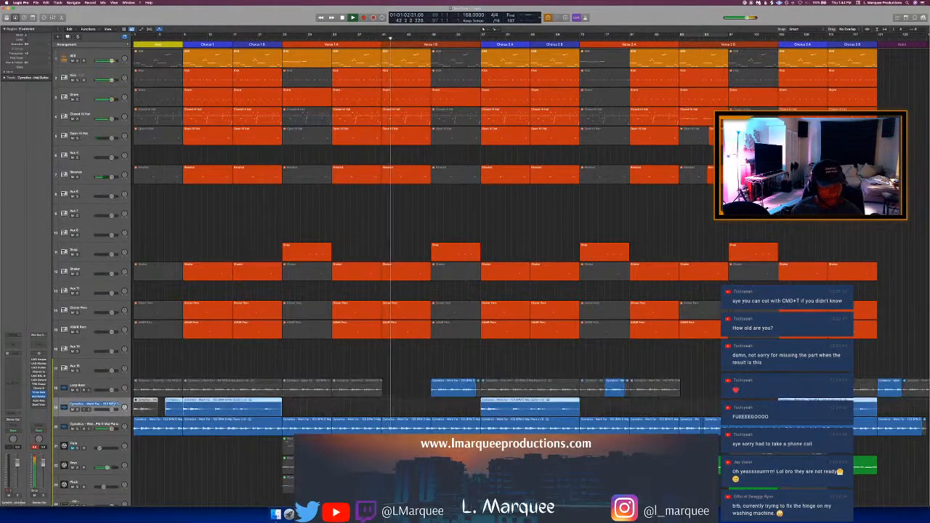
text(Loop Guitar)
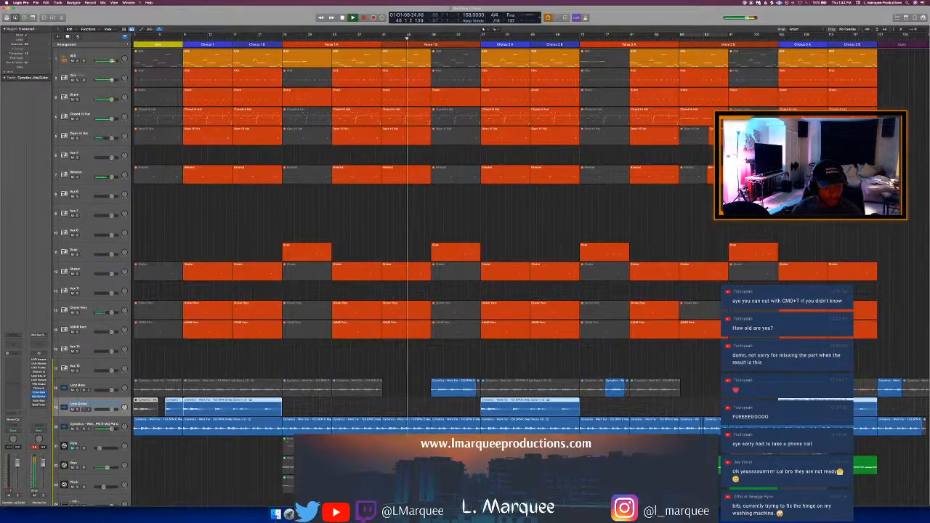
key(Tab)
text(Loop Piano)
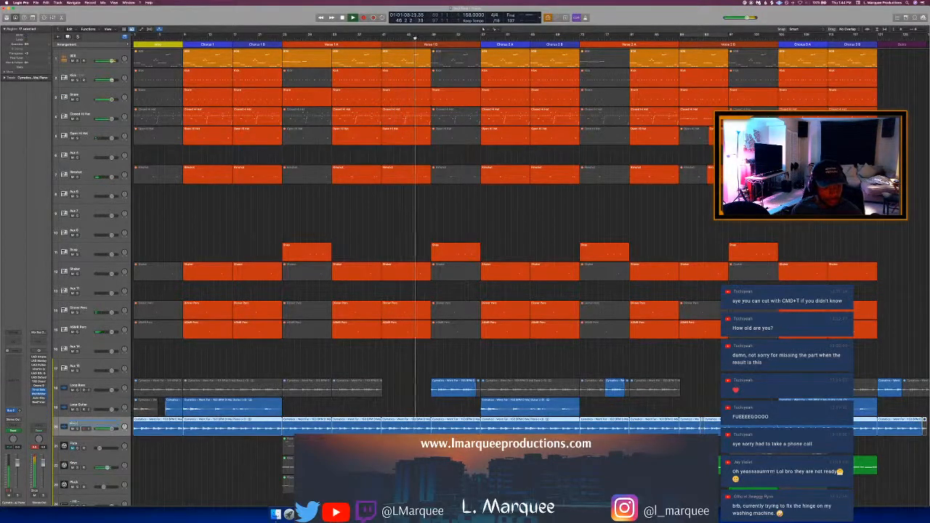
key(Return)
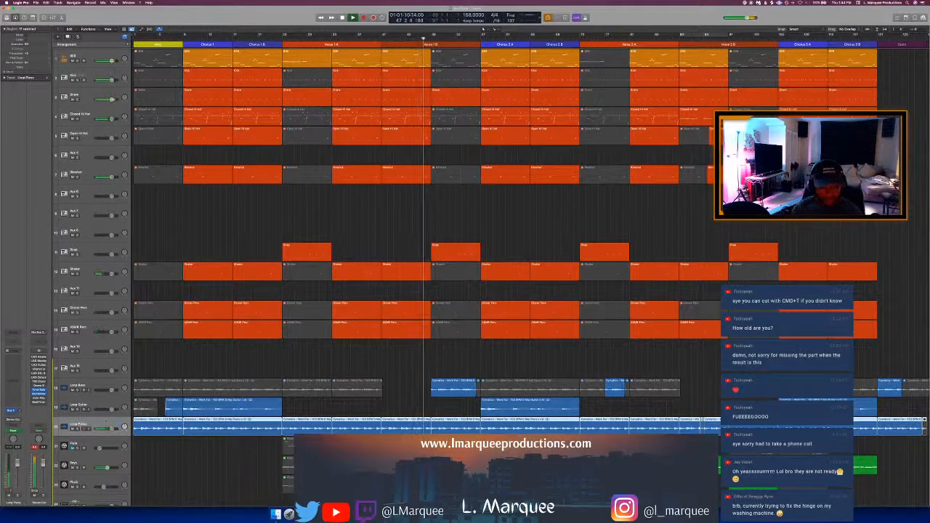
Step: Apply the new loop track names to all regions in the arrangement
click(224, 361)
key(super+a)
key(alt+shift+n)
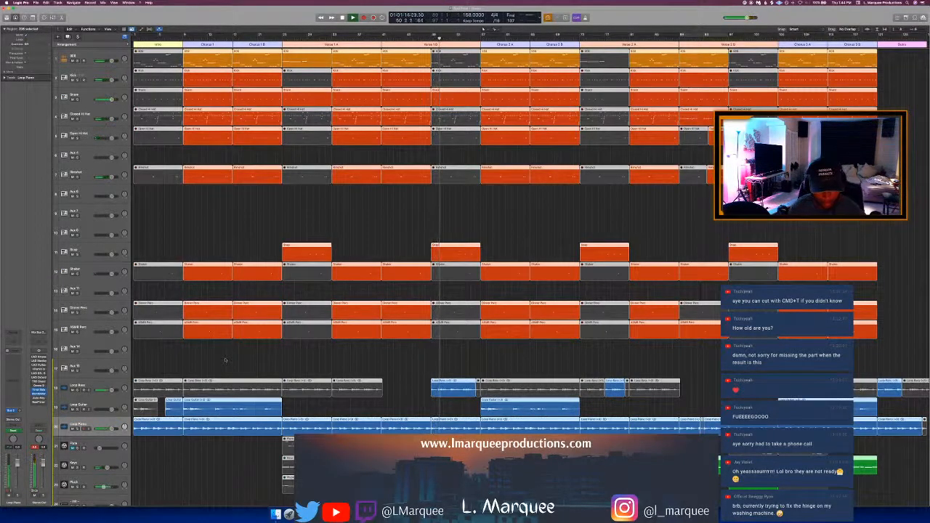
click(305, 352)
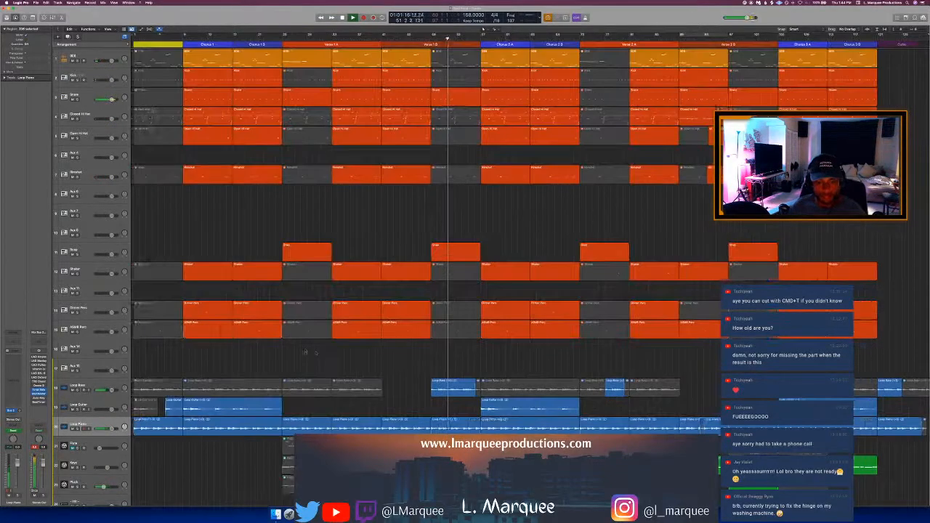
Step: Stop playback, set the cycle range over Chorus 2 A and duplicate the Pluck track
scroll(305, 353, down, 4)
key(space)
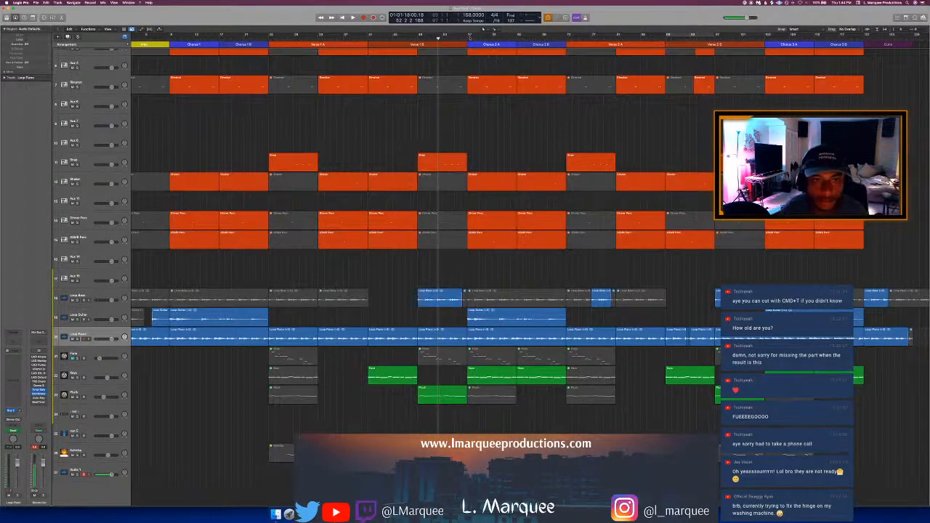
drag(470, 36, 517, 36)
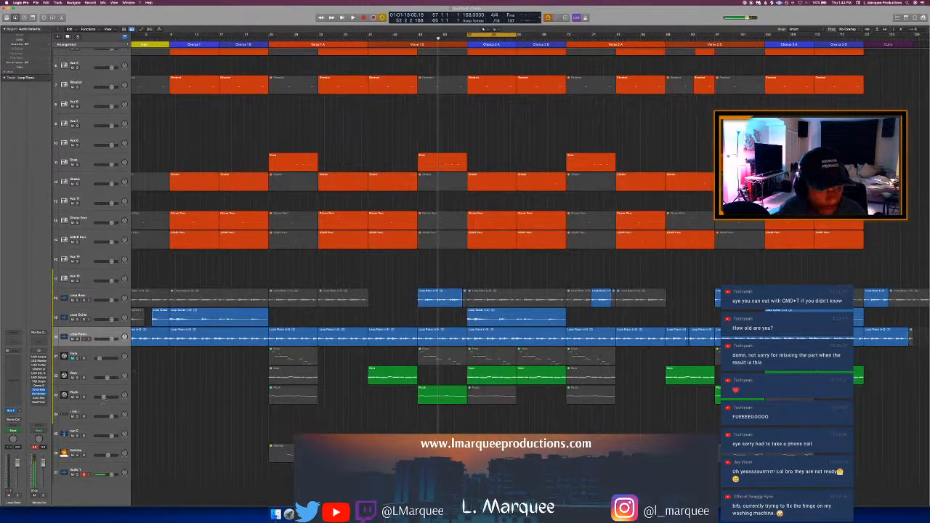
click(95, 397)
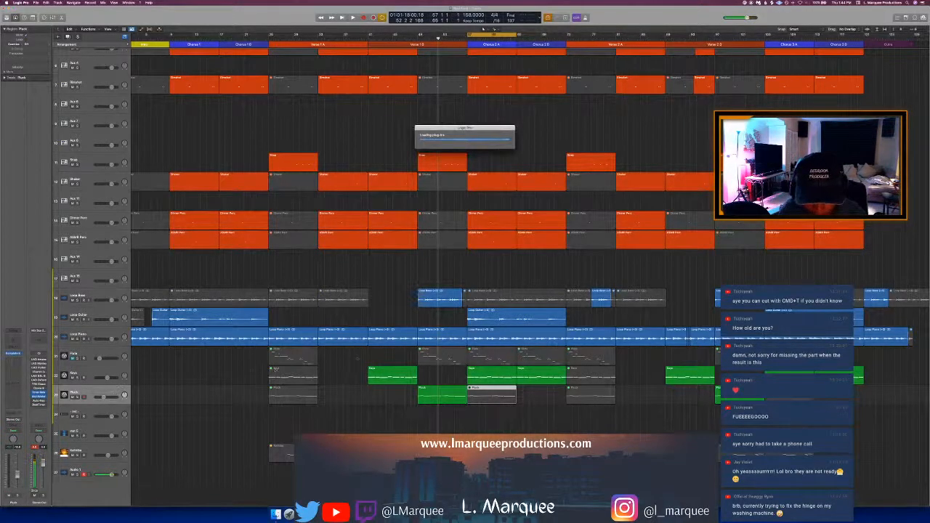
Step: Copy the two Keys regions in Chorus 2 A and 2 B onto the unused Serum track and select the track
click(495, 377)
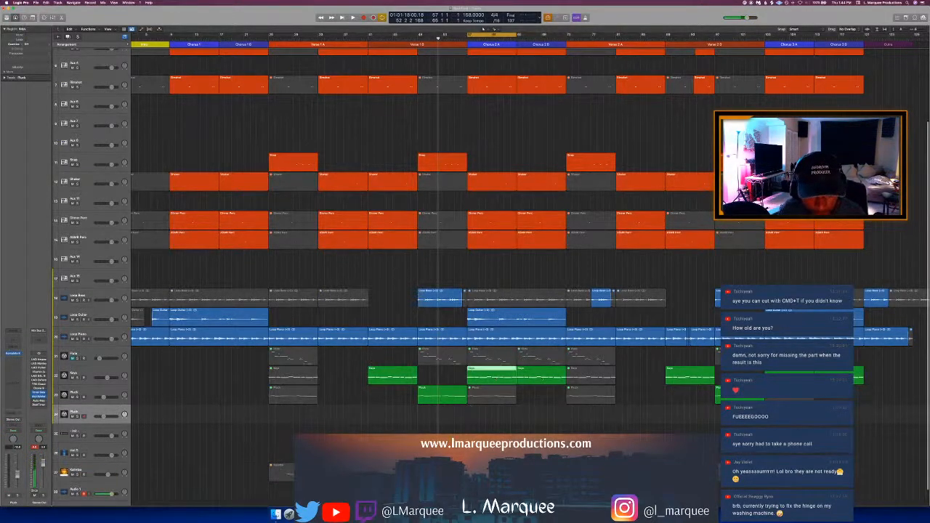
shift+click(536, 377)
drag(482, 375, 486, 436)
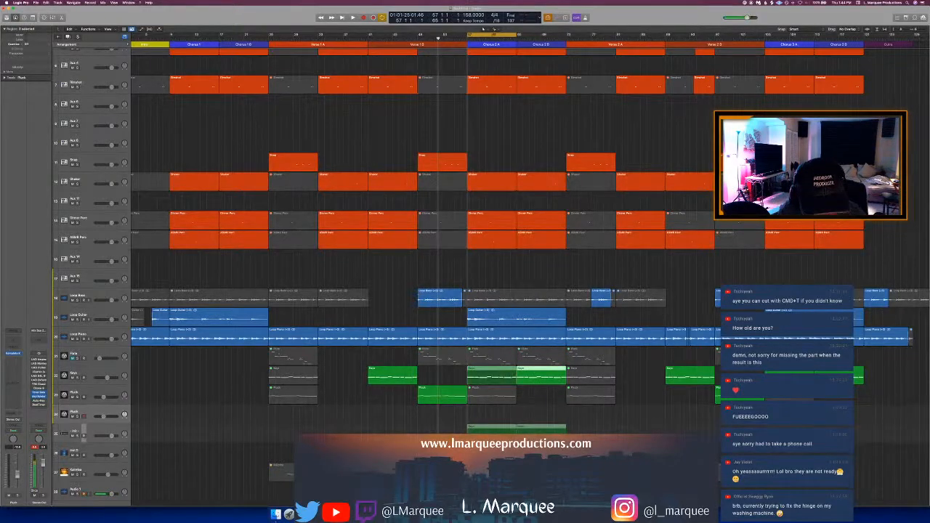
click(110, 427)
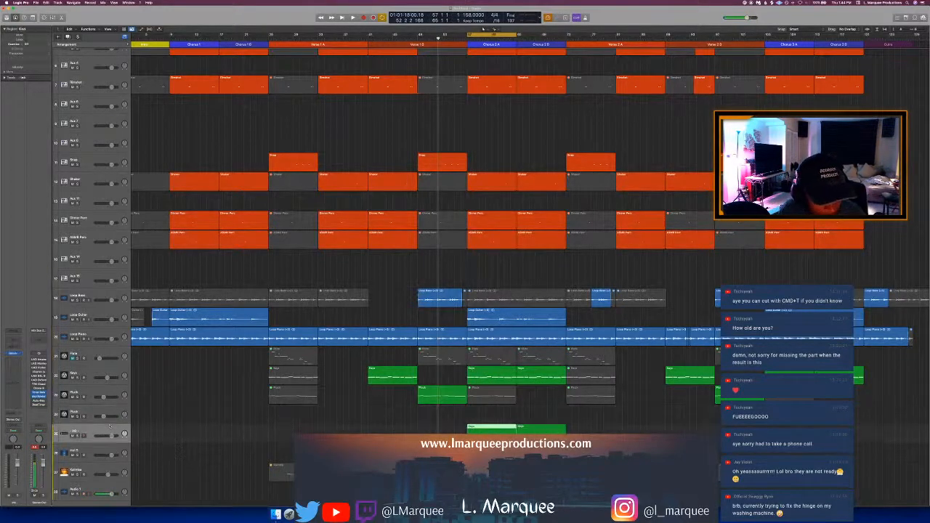
Step: Solo the Serum track holding the copied regions in the looped Chorus 2 A and open its plug-in window
key(space)
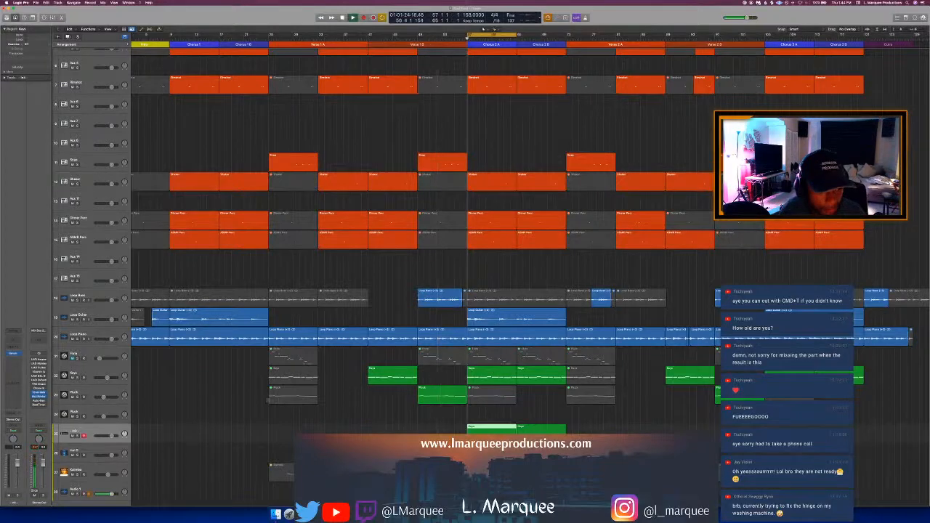
key(s)
key(v)
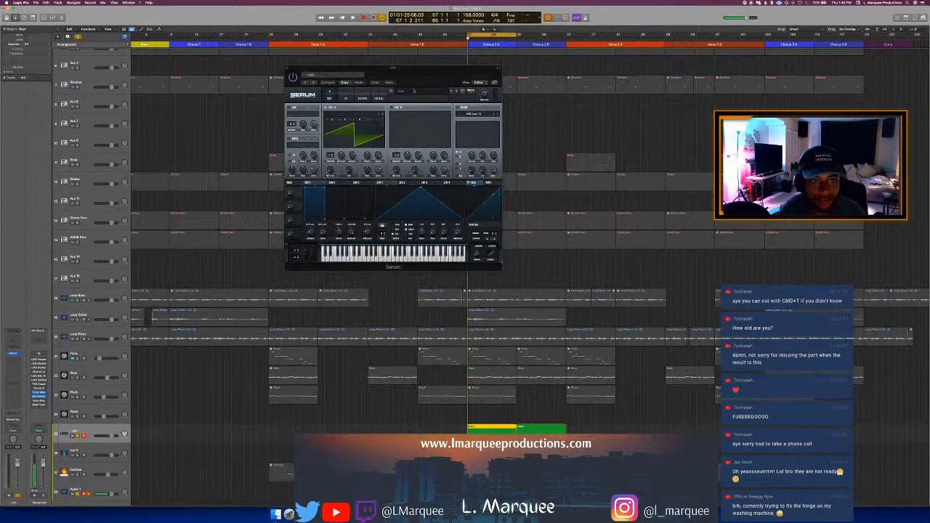
Step: Try the PAD - So Versatile preset from Echo Sound Works - Blackout House in Serum and audition its neighbouring presets
click(402, 91)
mouse_move(424, 140)
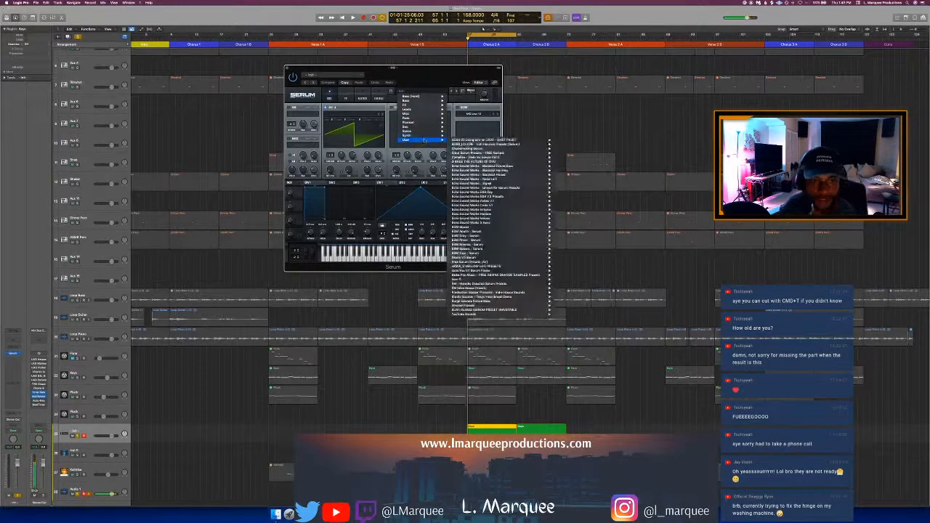
mouse_move(494, 174)
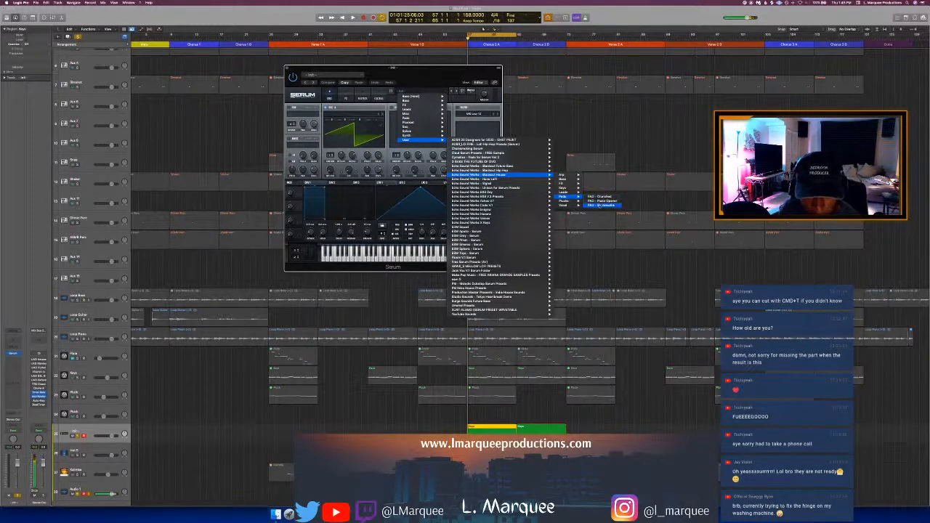
click(605, 205)
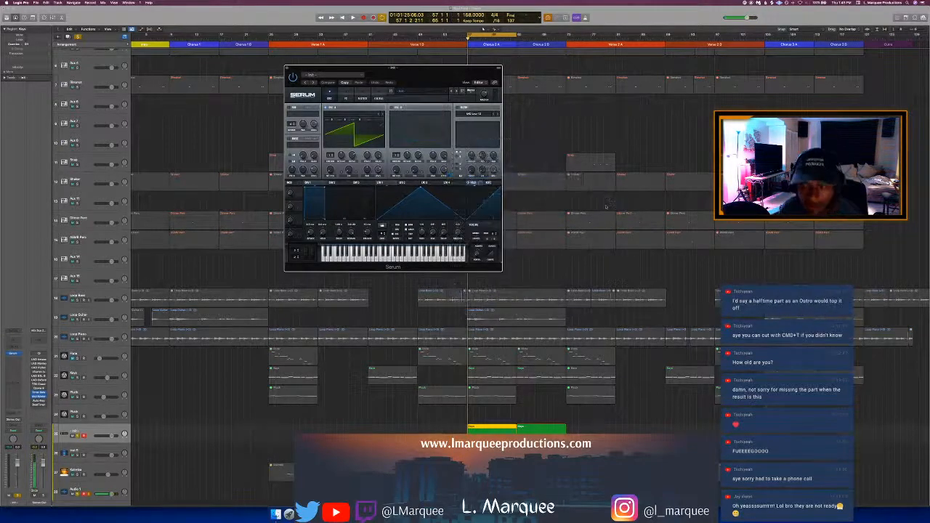
key(space)
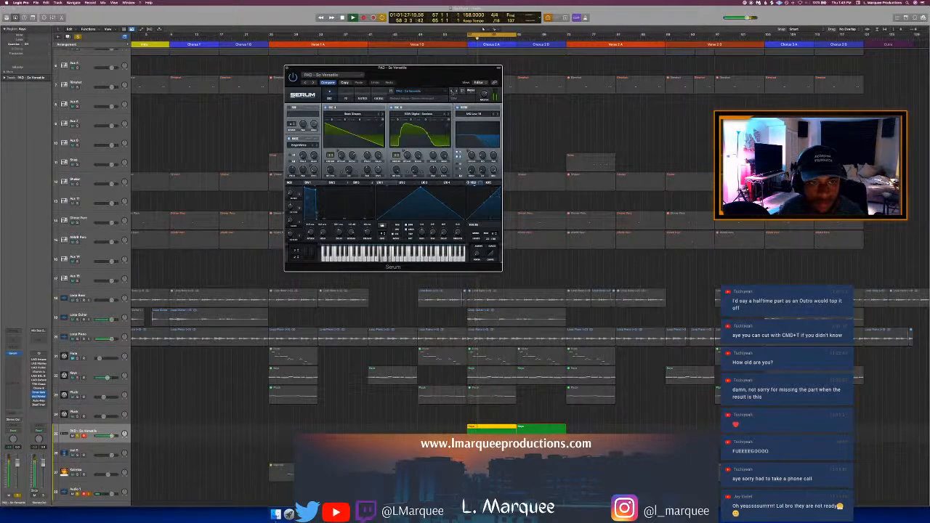
click(456, 92)
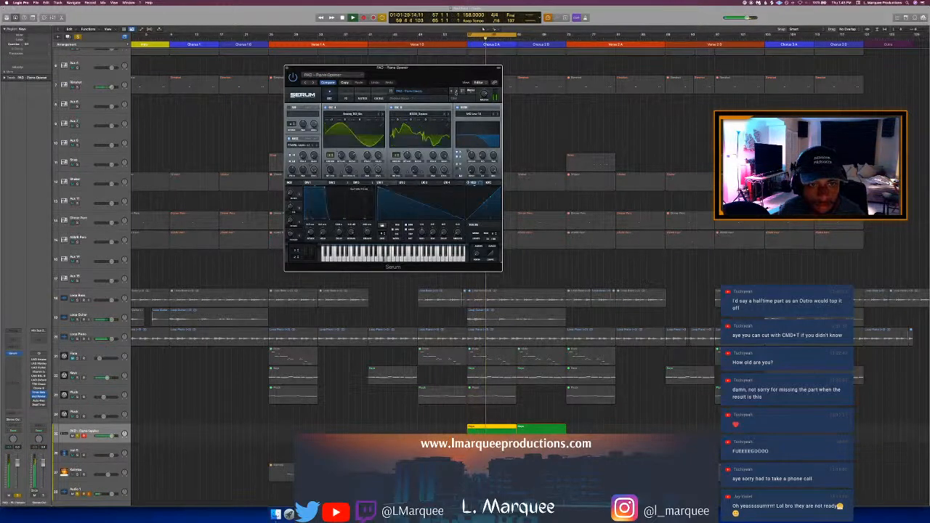
click(451, 91)
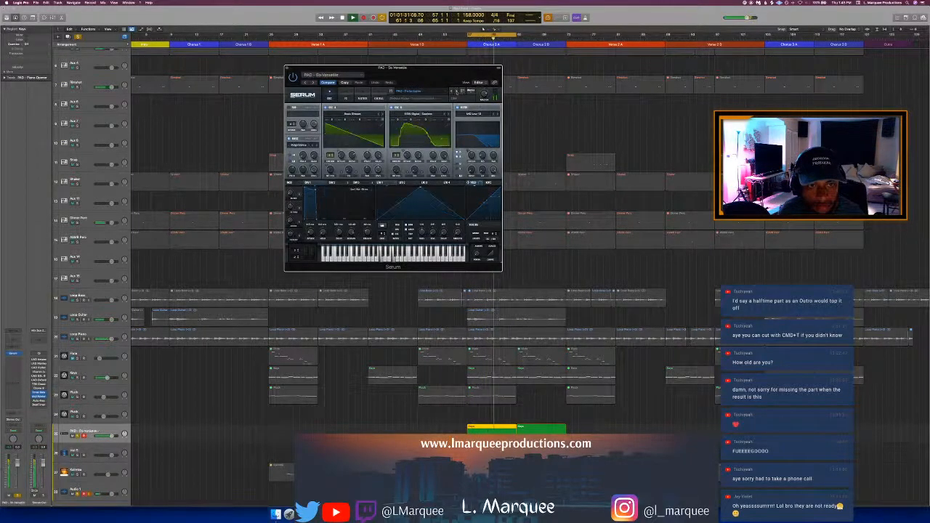
click(452, 92)
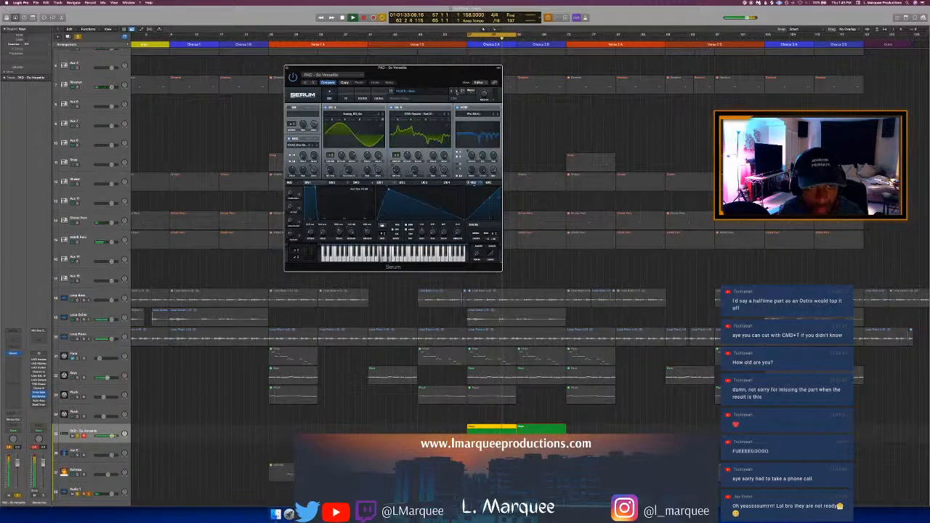
Step: Load the KEY - Mood Rap preset from Echo Sound Works Enigma in Serum and play it over the loop
click(437, 92)
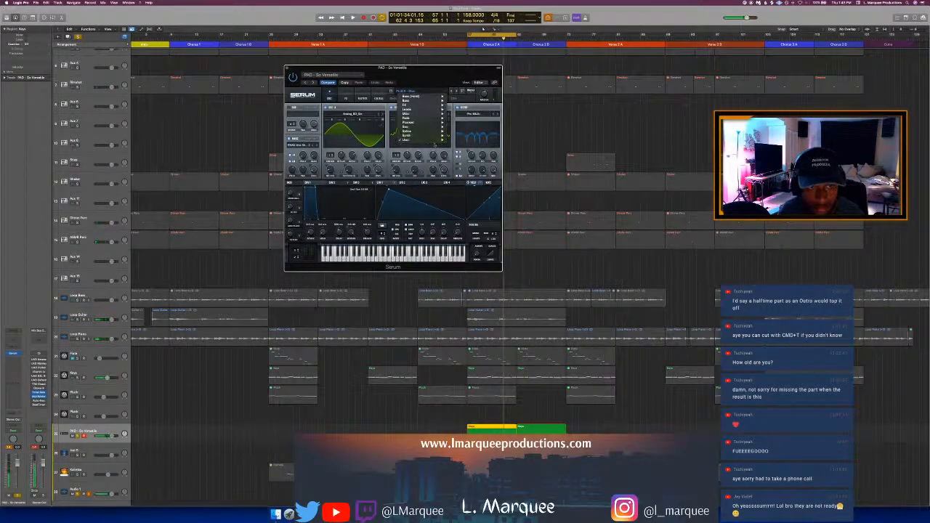
mouse_move(513, 222)
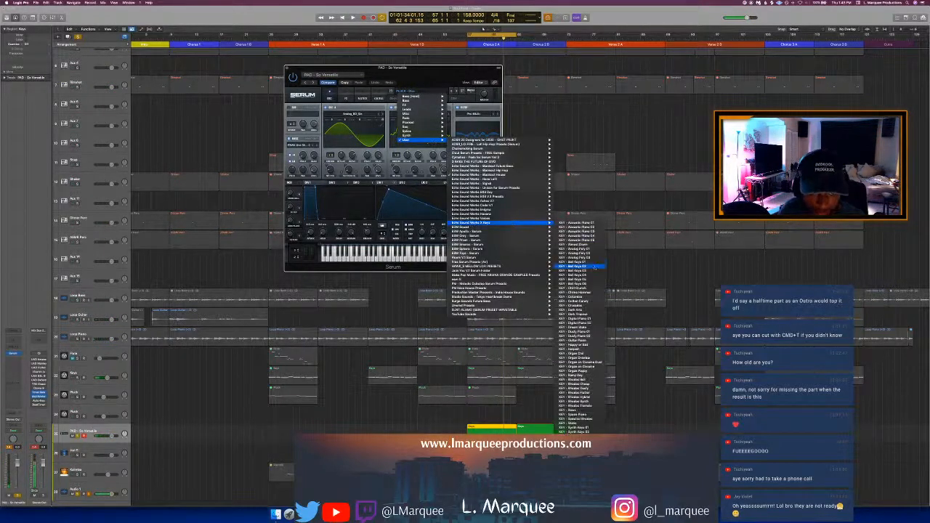
mouse_move(505, 242)
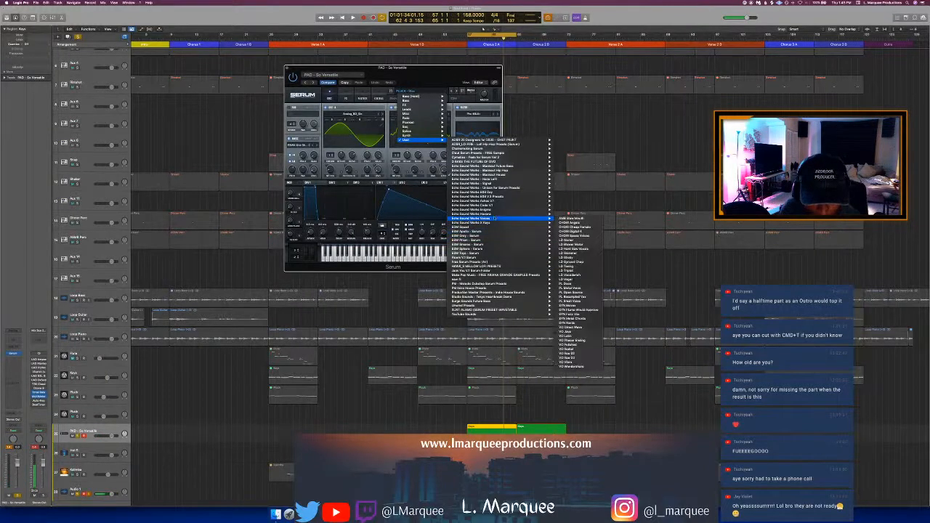
mouse_move(509, 205)
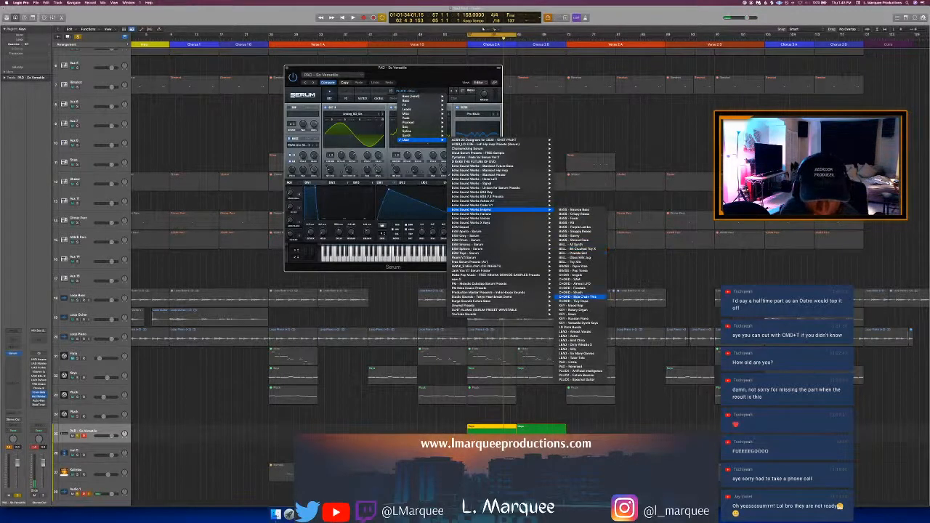
click(581, 304)
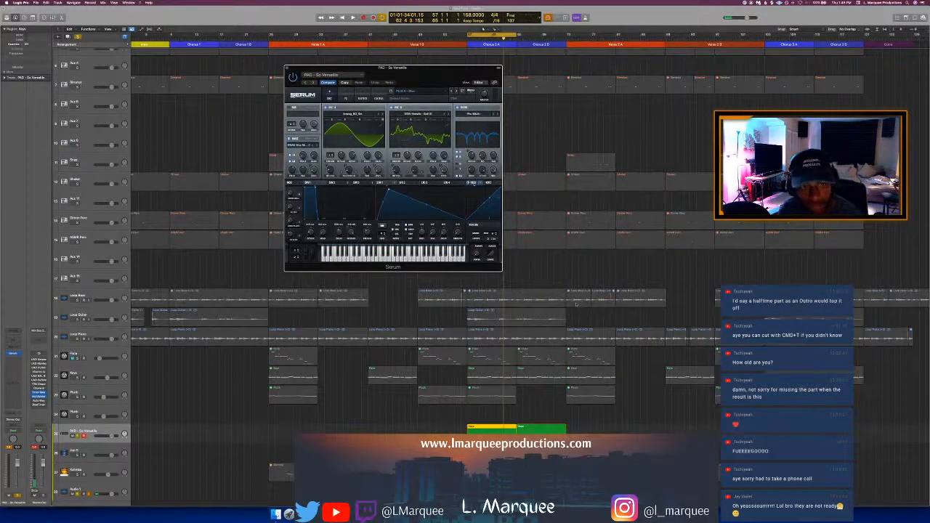
key(space)
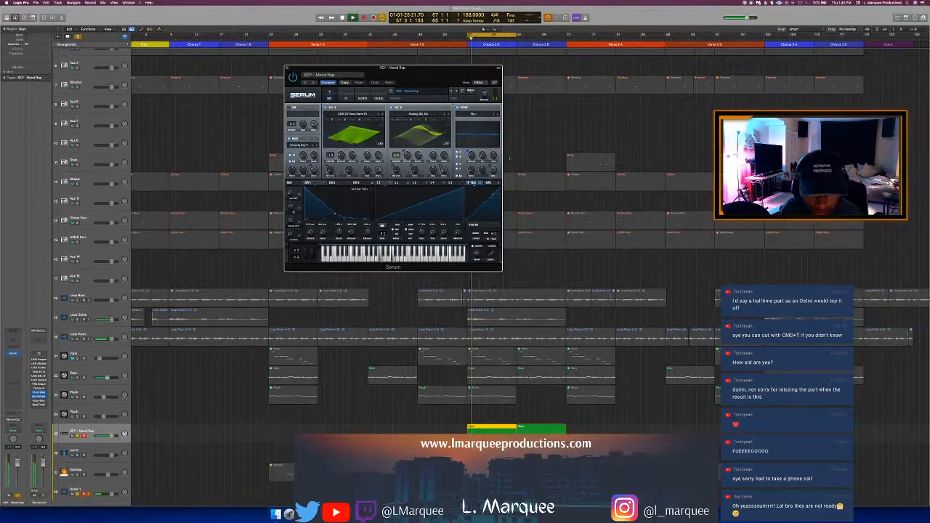
Step: Load the PD Collected Composure preset from the Echo Sound Works user presets in Serum and audition it over the loop
click(419, 95)
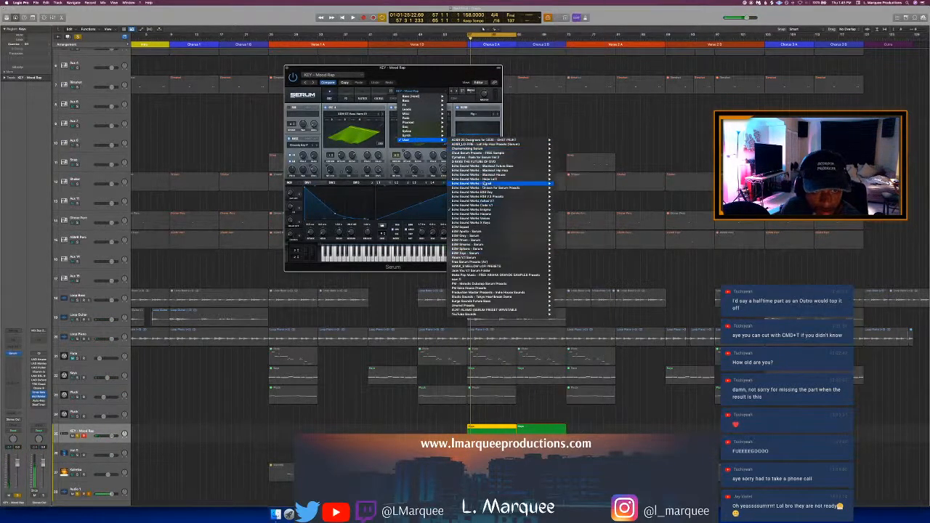
mouse_move(479, 233)
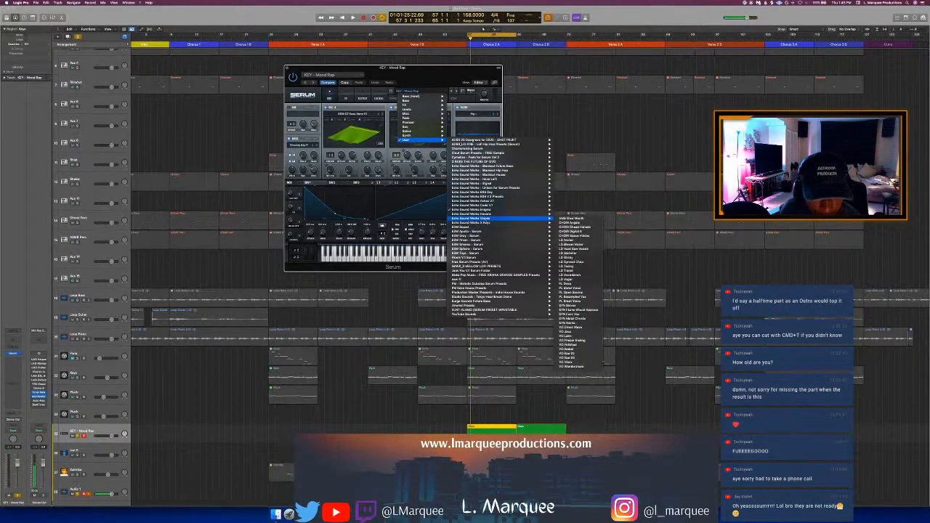
mouse_move(501, 213)
scroll(580, 290, down, 6)
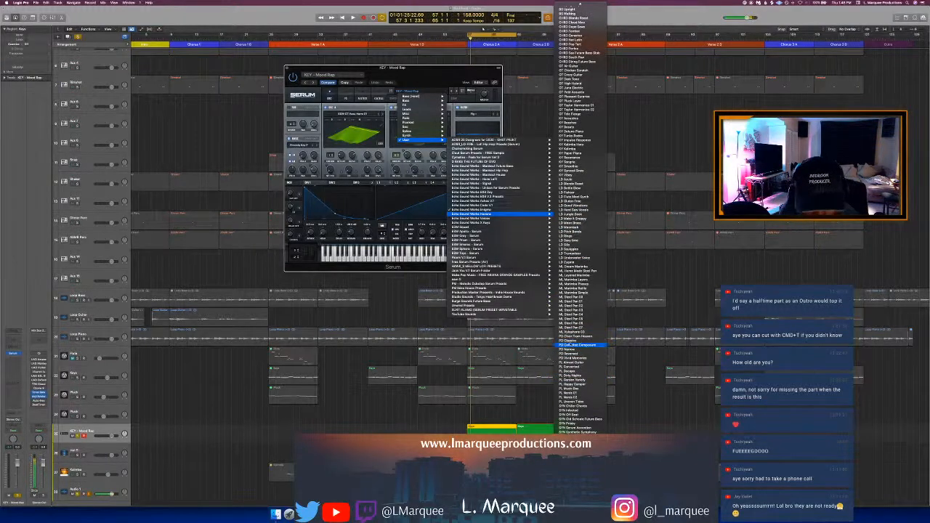
click(569, 349)
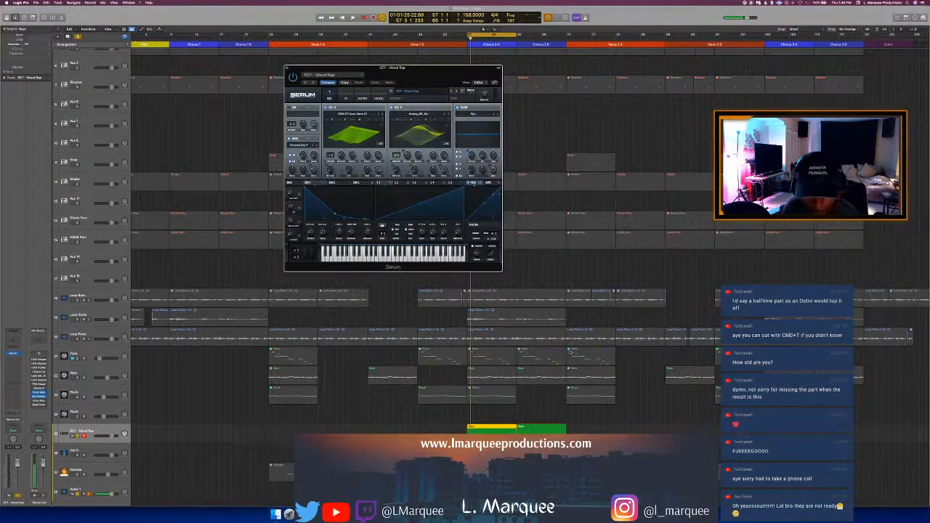
key(space)
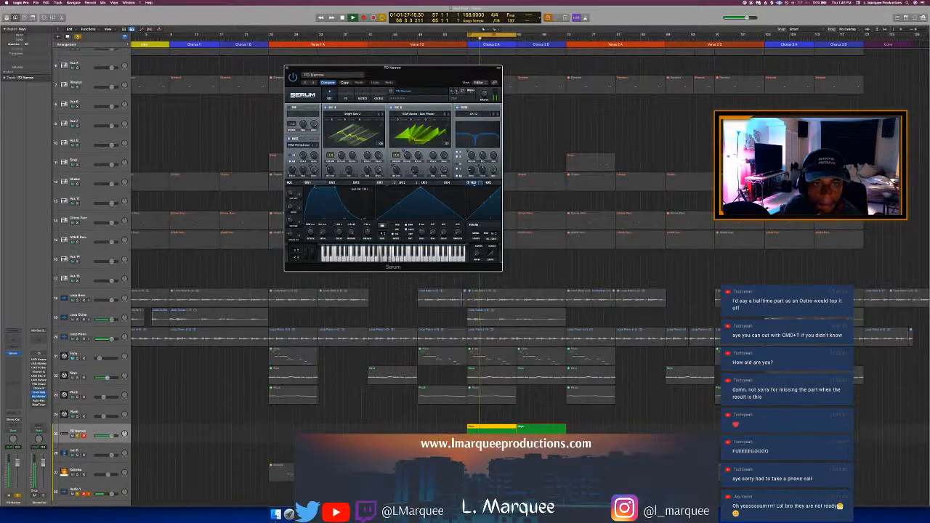
click(456, 92)
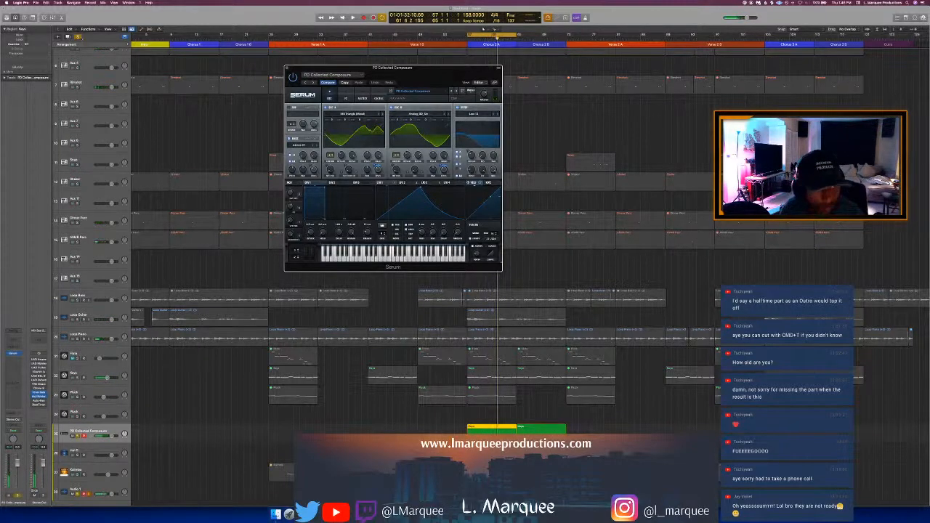
Step: Play the new layer in the full mix, solo the tracks from Loop Bass through Serum, and slightly lower the Keys volume
key(s)
key(space)
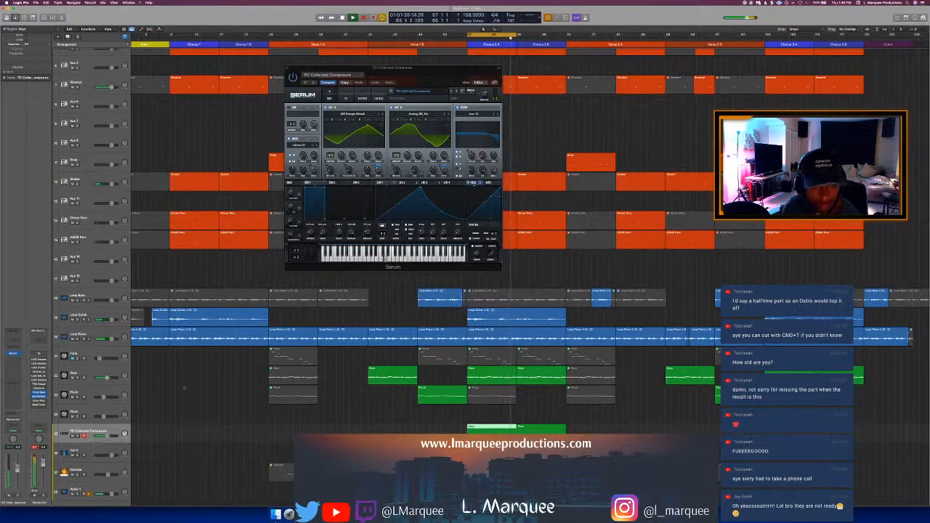
shift+click(98, 296)
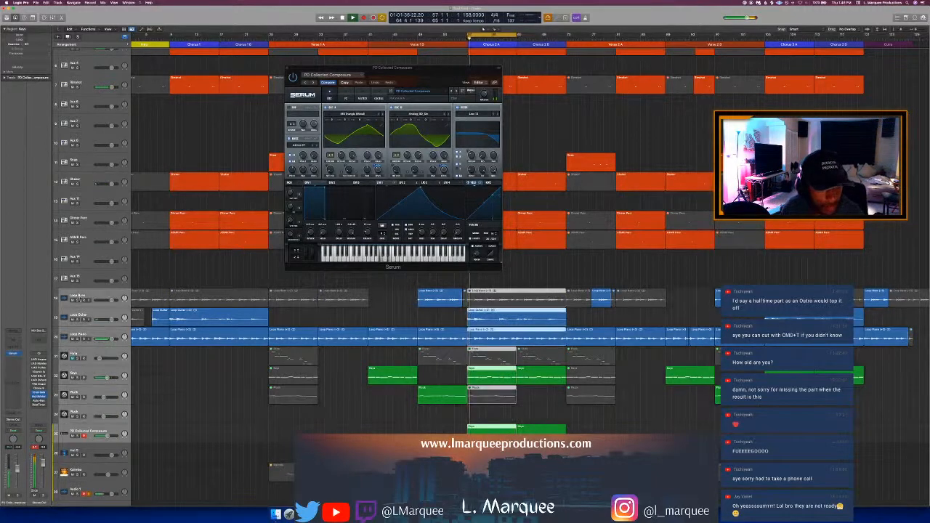
key(s)
click(107, 377)
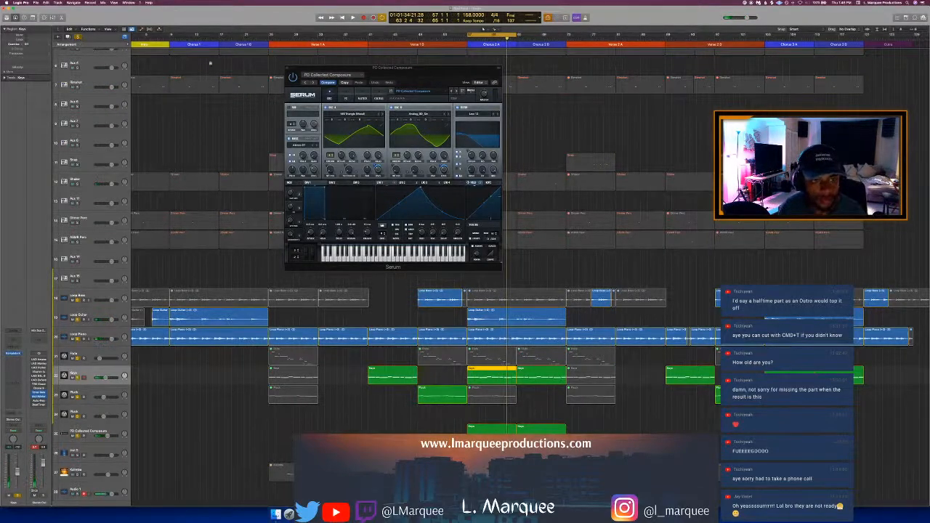
Step: Clear all track solos, close the Serum window and turn off the cycle range
key(ctrl+s)
click(287, 68)
key(c)
scroll(488, 72, right, 3)
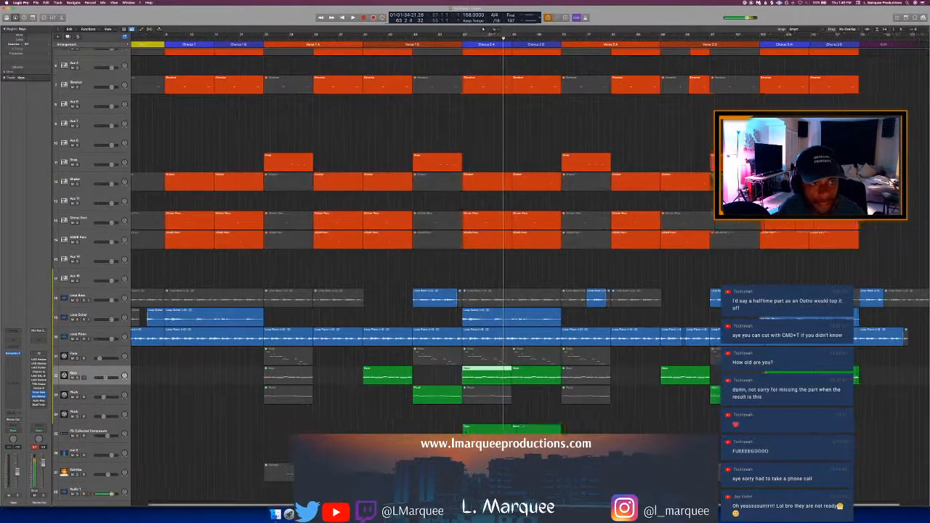
Step: Insert MRhythmizer on the Loop Piano track, load its named time sequences and select the 50% speed sequence
click(828, 37)
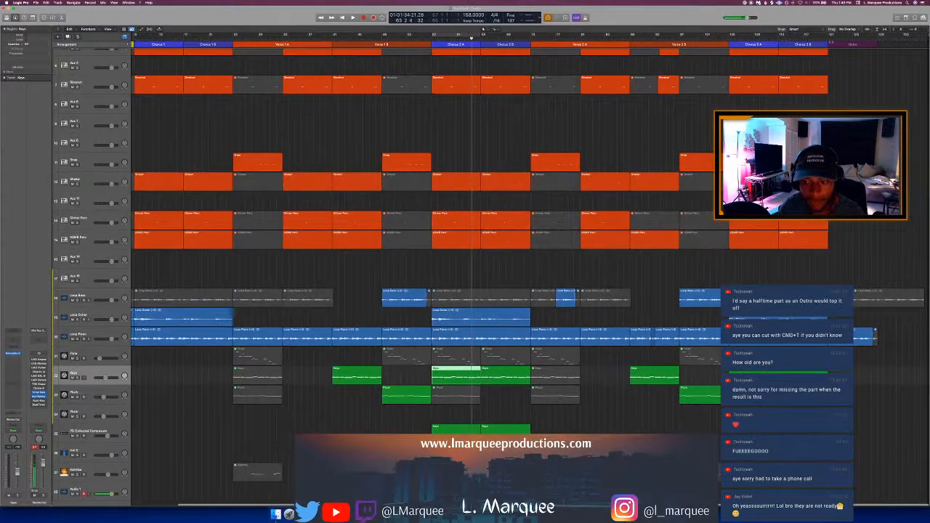
click(109, 336)
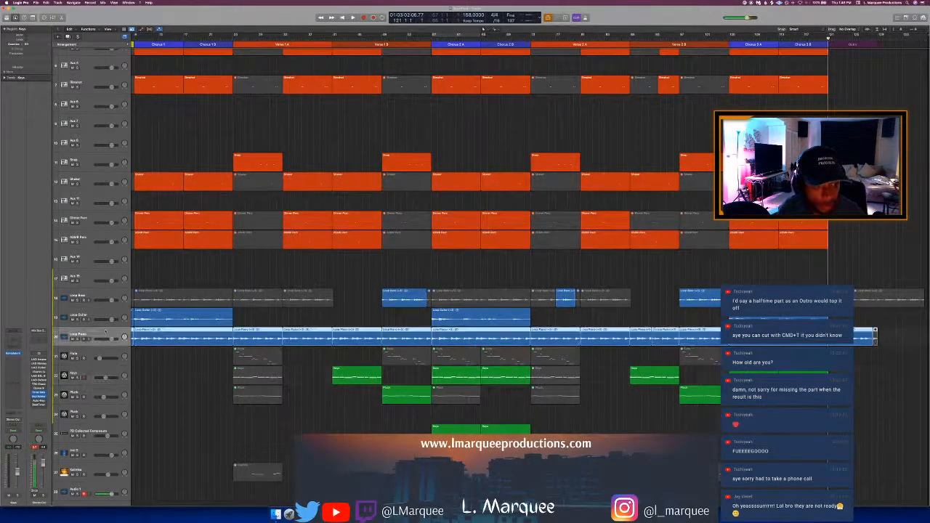
click(18, 388)
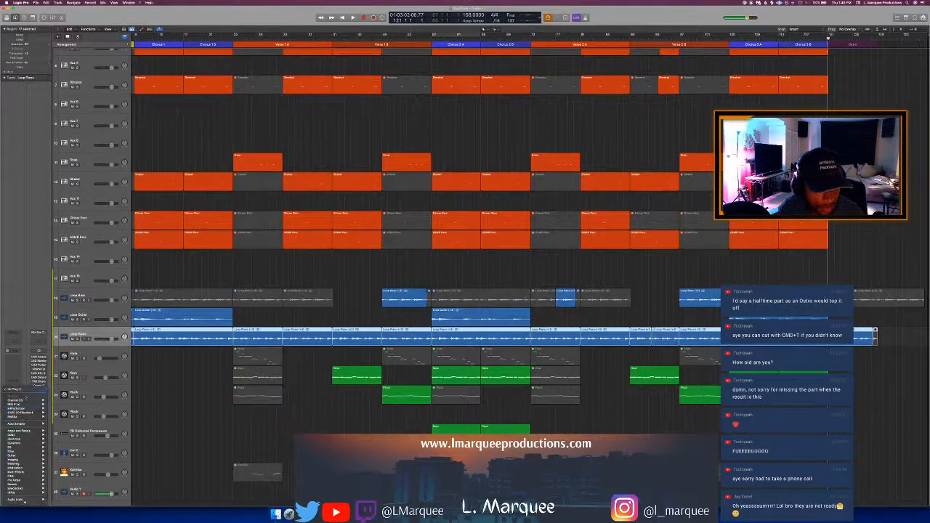
click(57, 412)
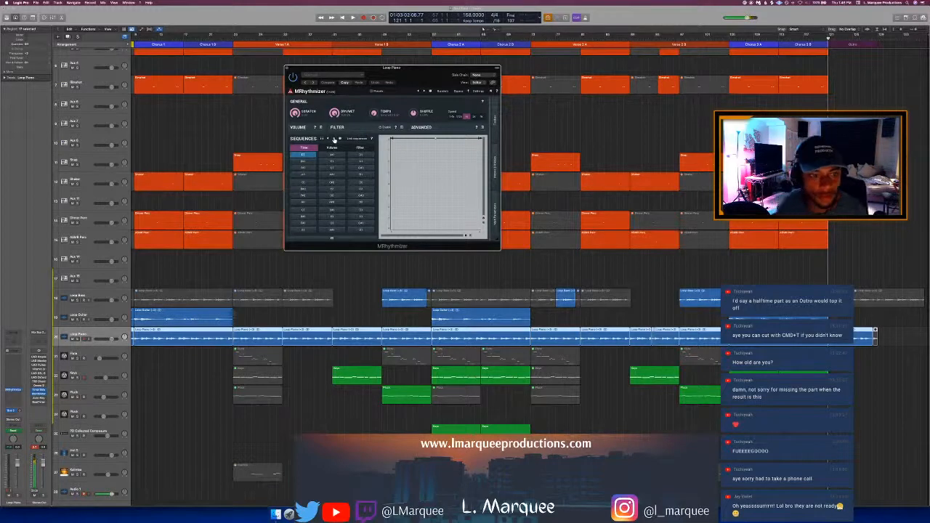
click(334, 140)
click(304, 211)
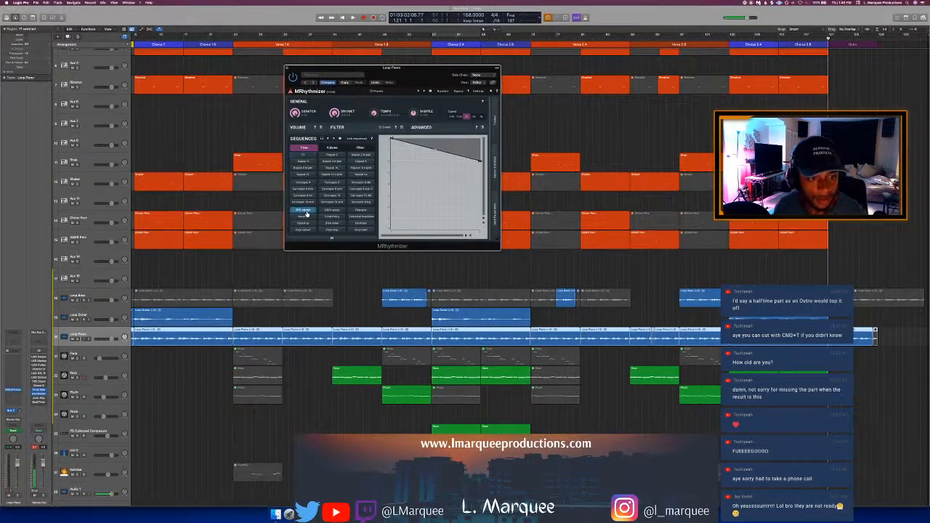
Step: Automate Loop Piano's MRhythmizer bypass from the start of the Outro and copy the plug-in to the Loop Bass channel
key(a)
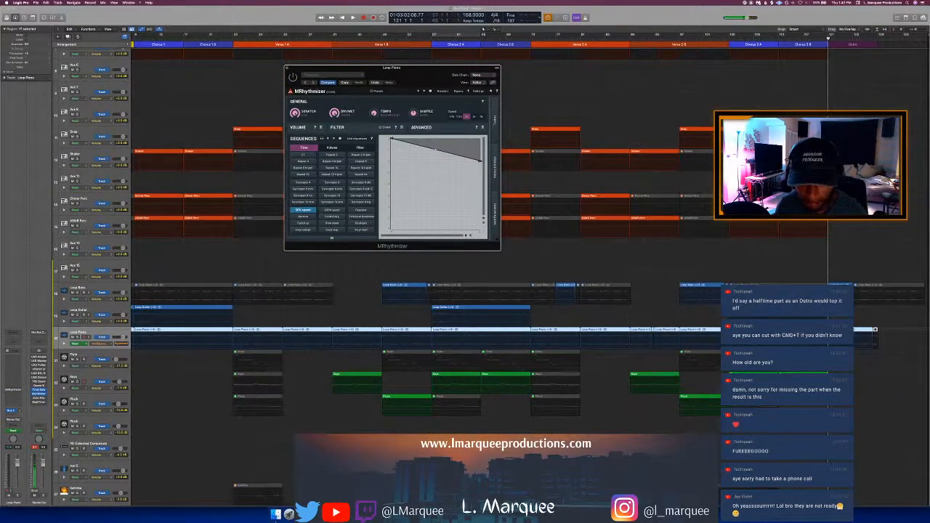
click(828, 339)
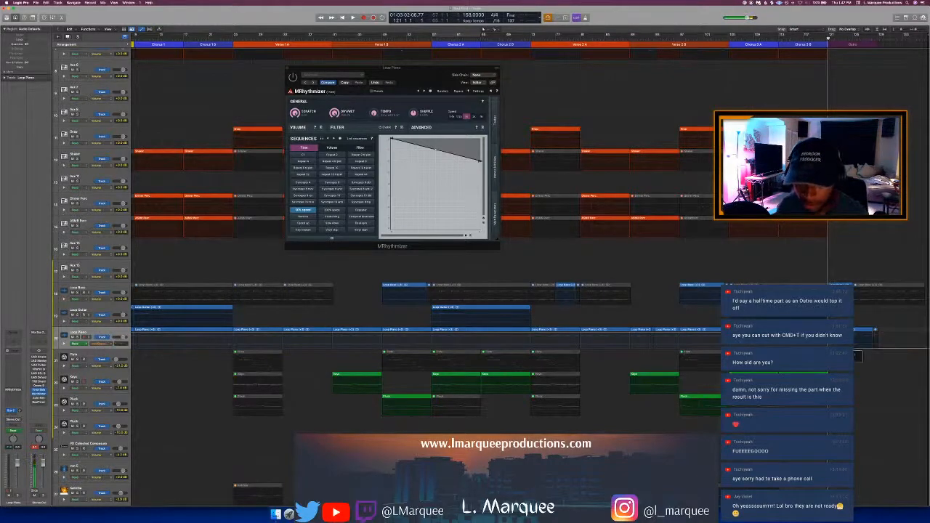
key(x)
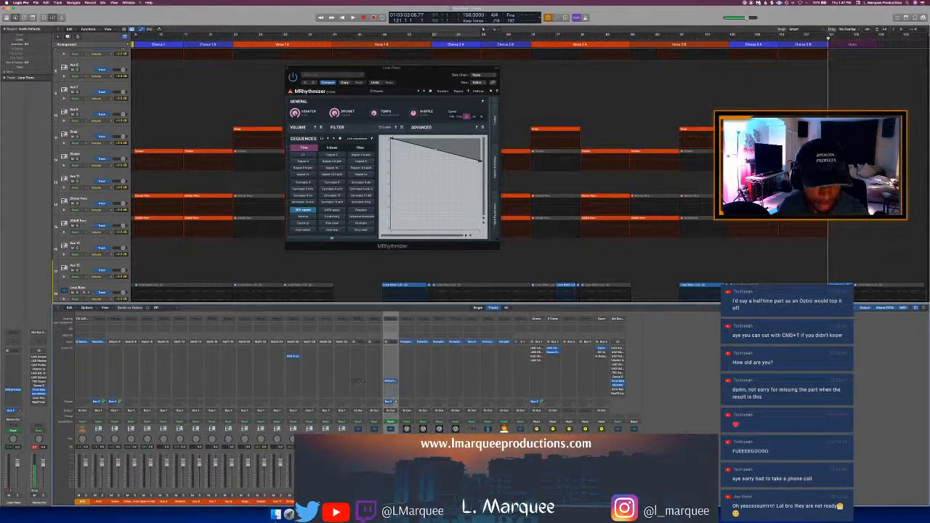
click(287, 68)
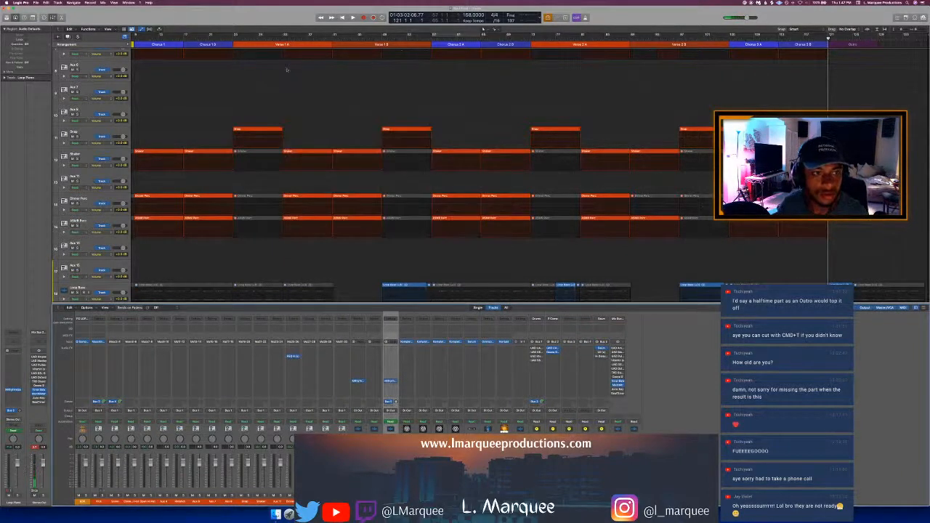
key(x)
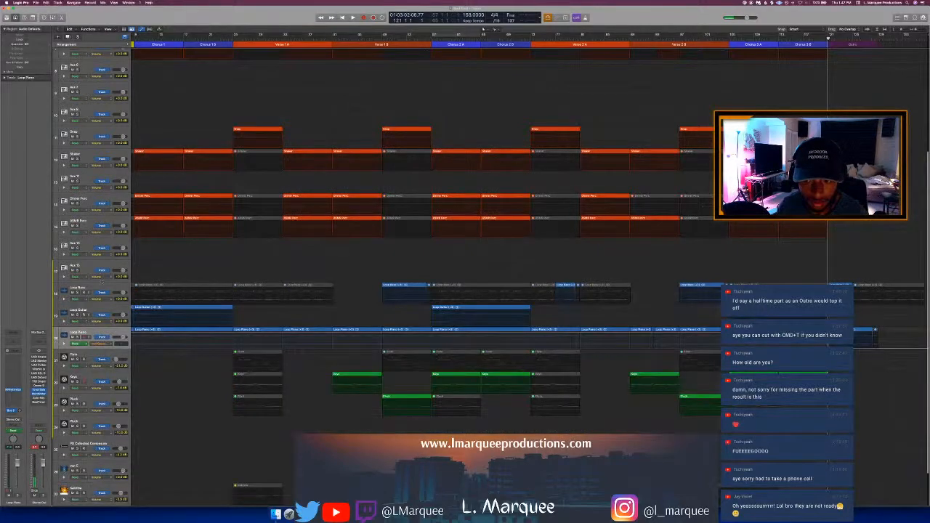
Step: Automate the MRhythmizer bypass on the Loop Bass track so it switches at the start of the Outro
click(98, 286)
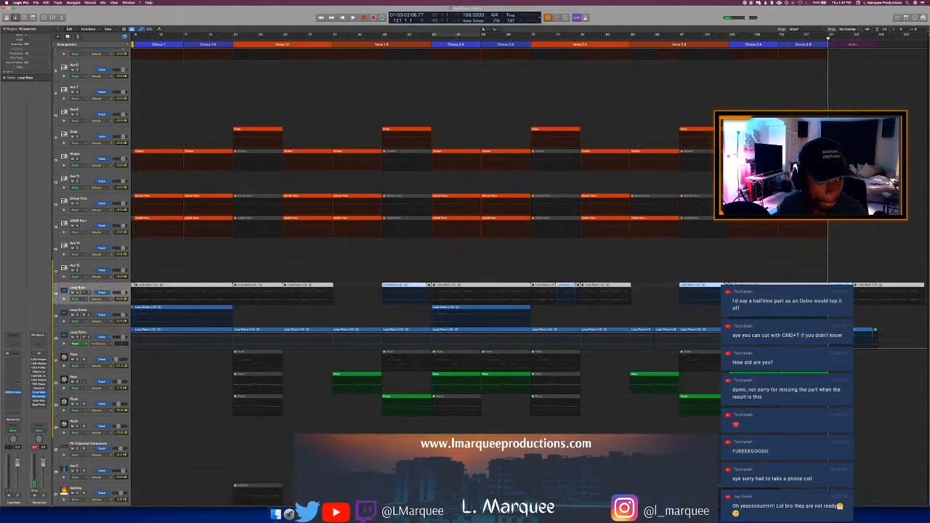
key(a)
key(a)
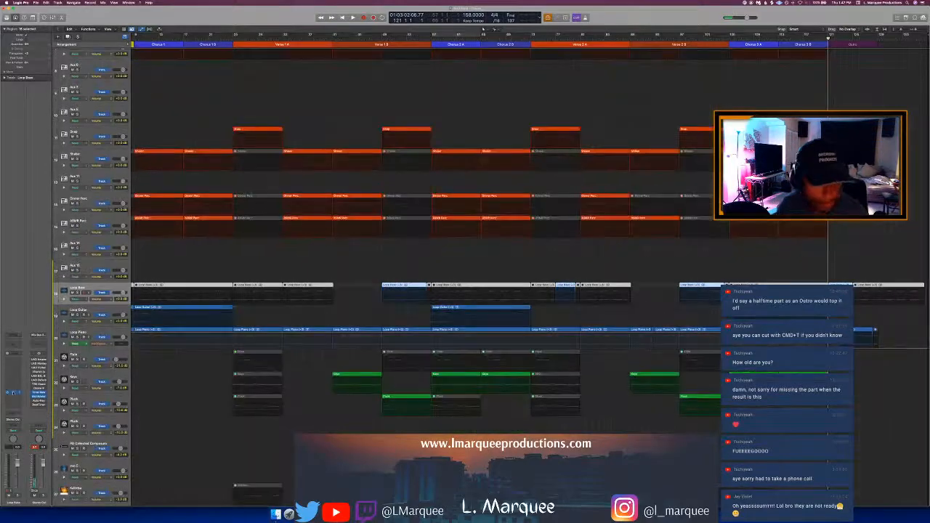
click(13, 393)
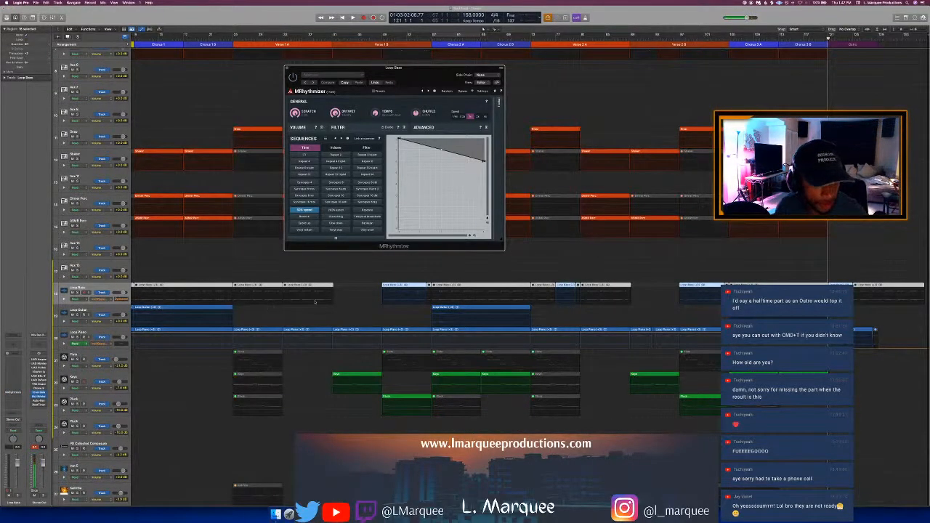
click(670, 294)
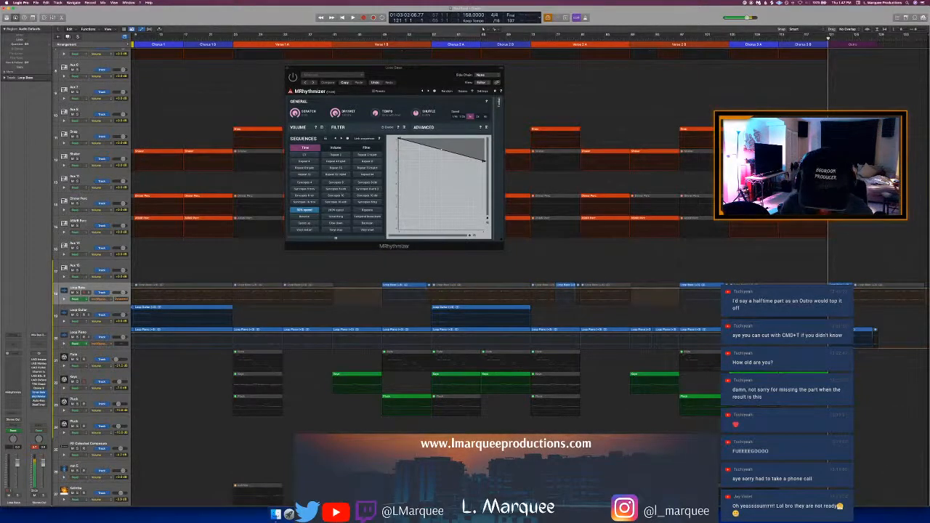
drag(830, 288, 831, 303)
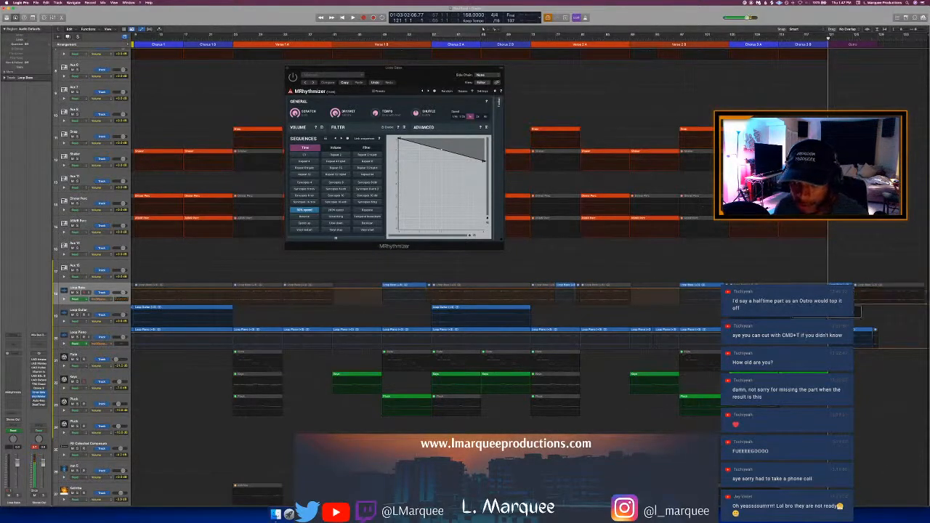
Step: Play the transition from Chorus 3 B into the Outro, hide the automation and close the MRhythmizer window
click(803, 39)
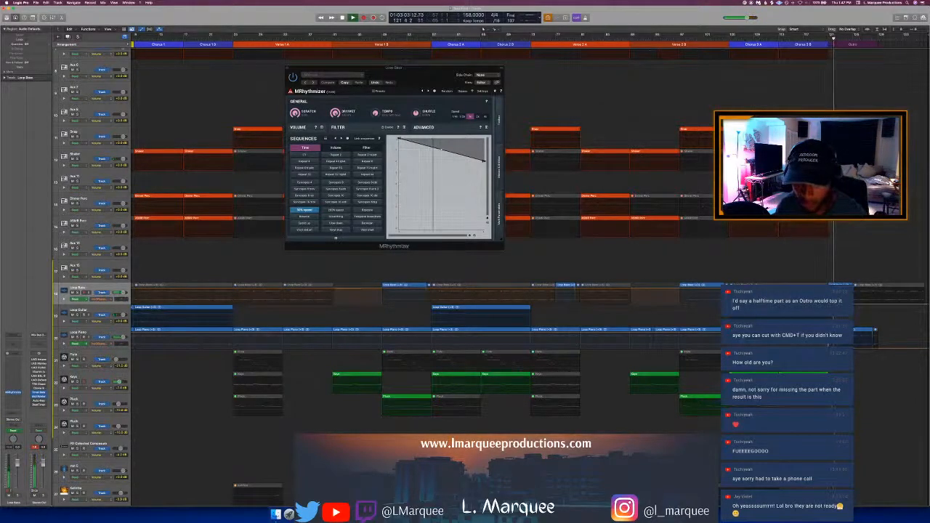
key(a)
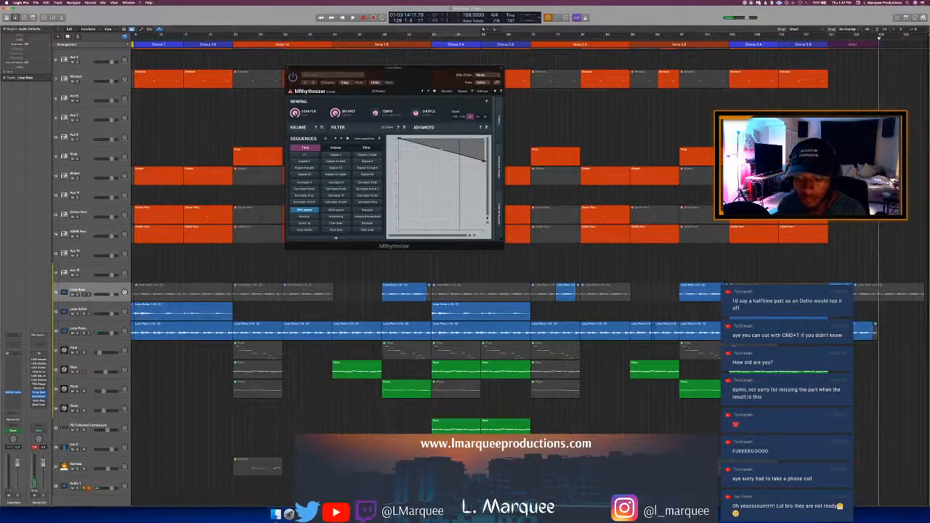
scroll(465, 290, down, 2)
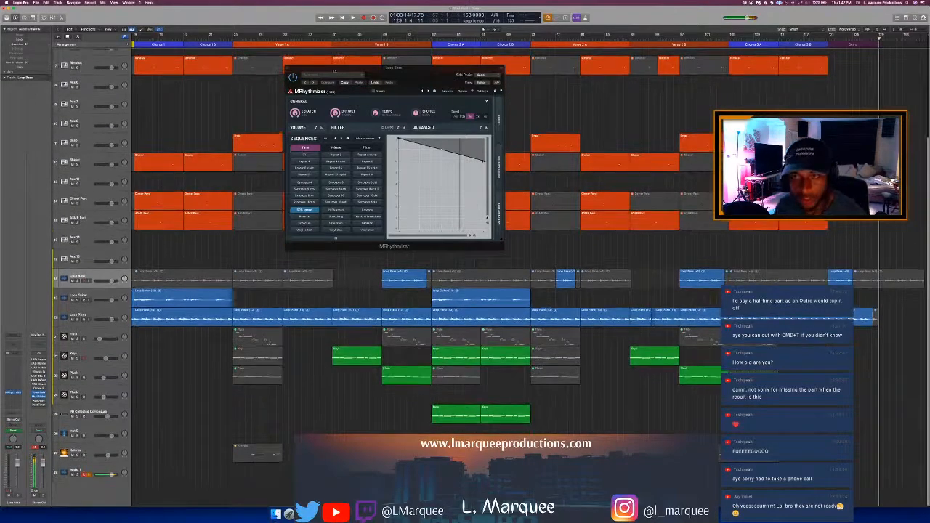
click(287, 68)
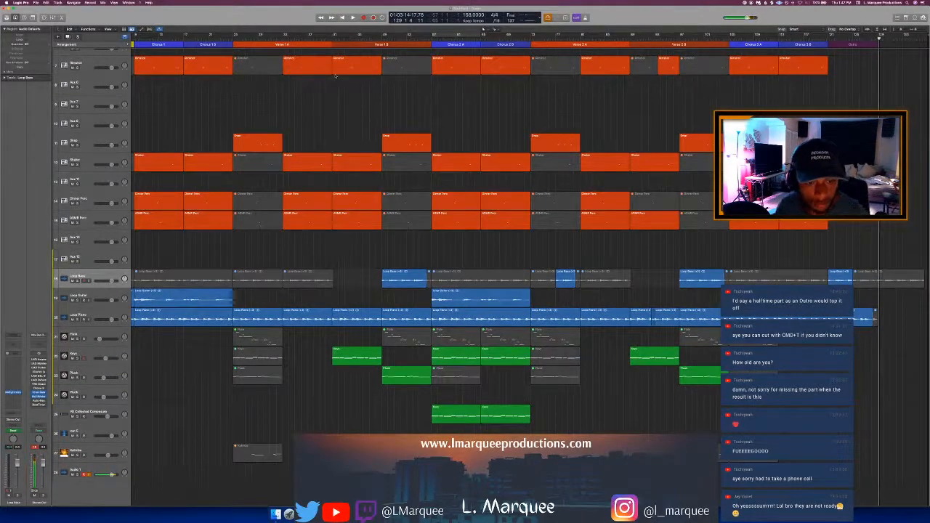
Step: Return the playhead to the song's start and rename the PD Collected Composure track as Pad
key(super+Left)
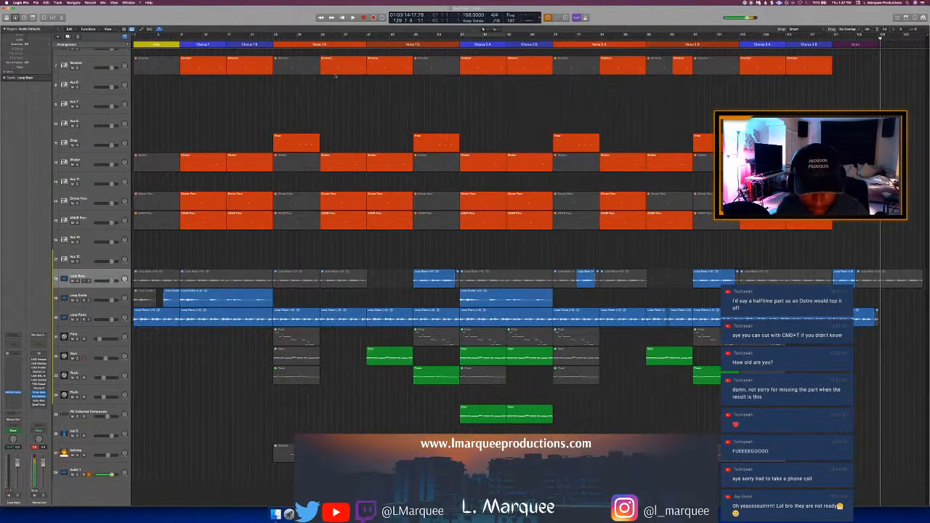
key(Return)
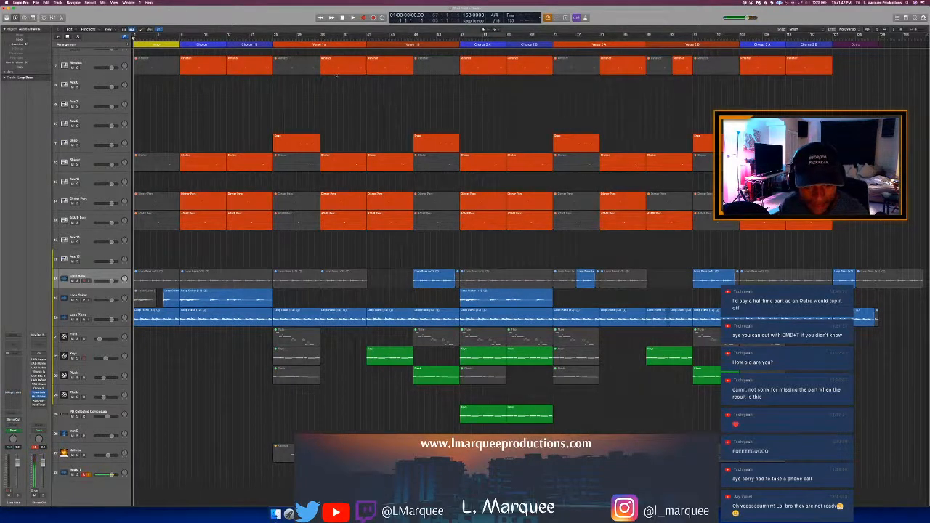
click(113, 411)
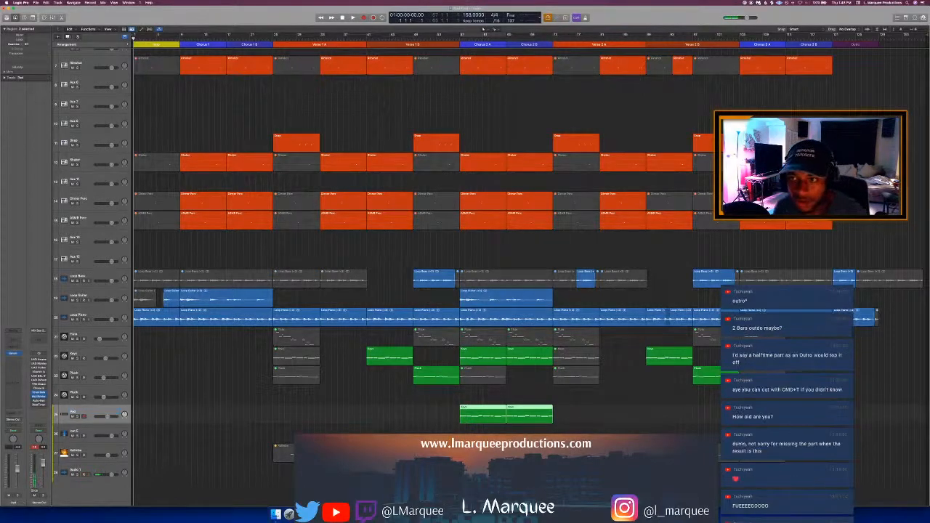
Step: Play the full arrangement from the Intro and save the project
key(space)
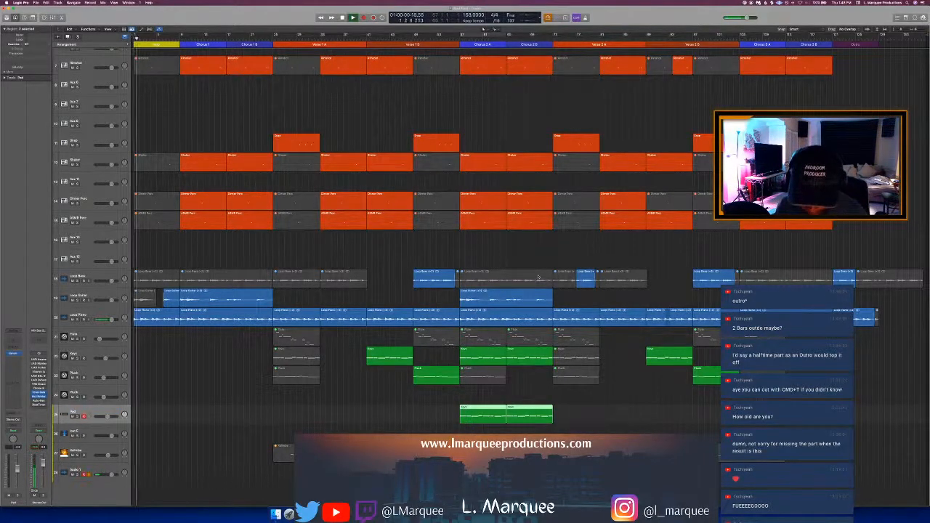
click(494, 257)
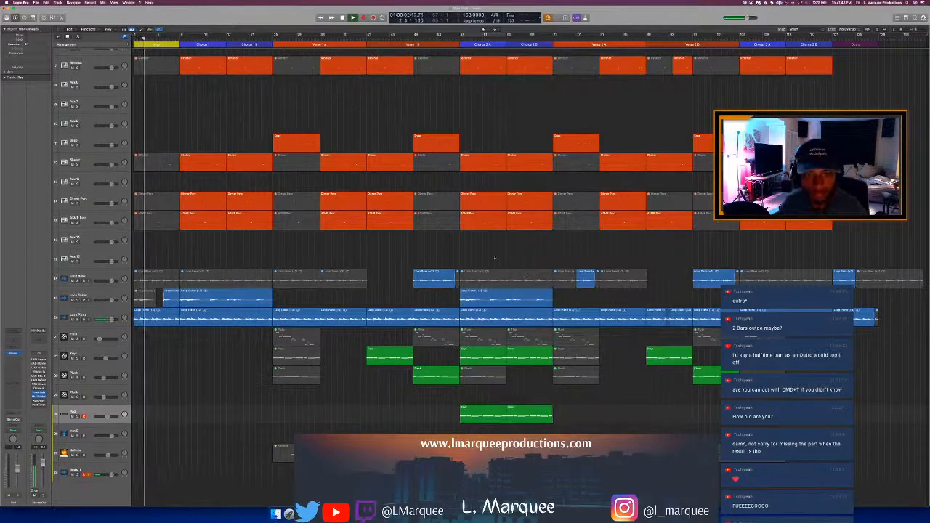
key(super+s)
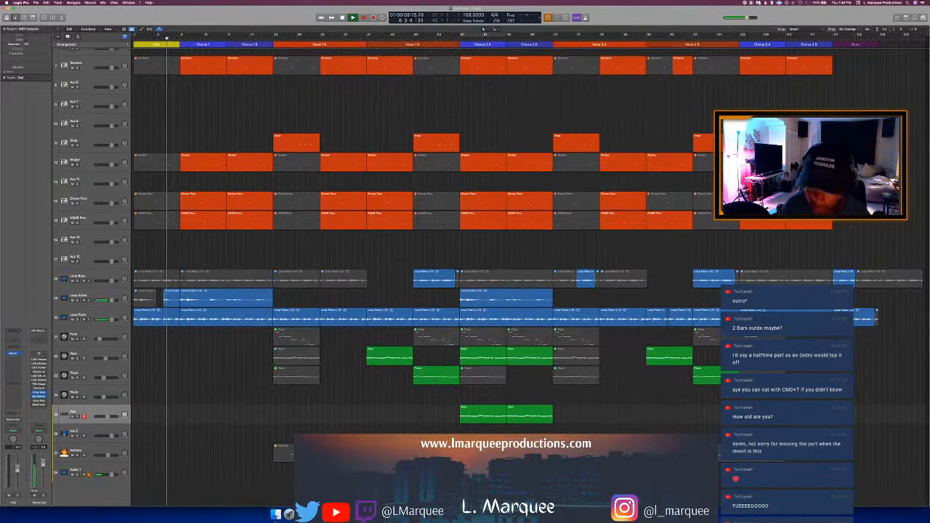
key(ctrl+Up)
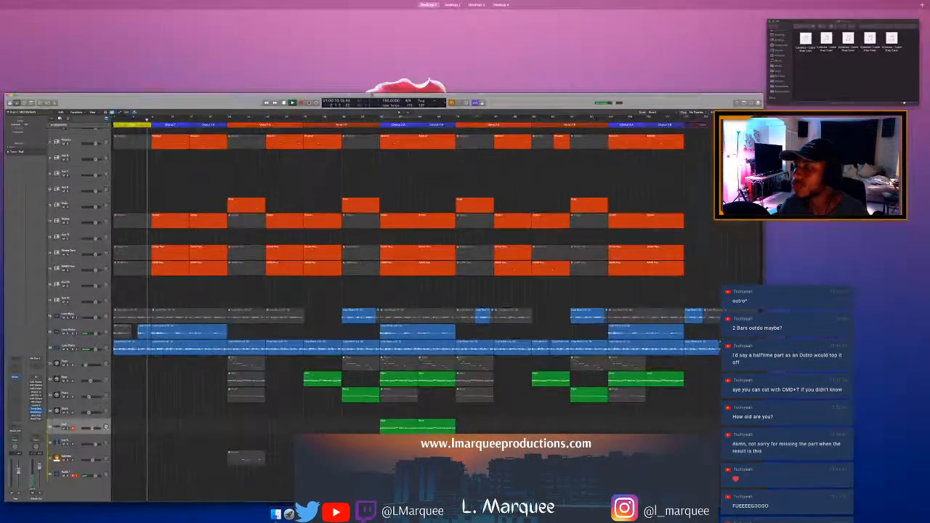
click(399, 112)
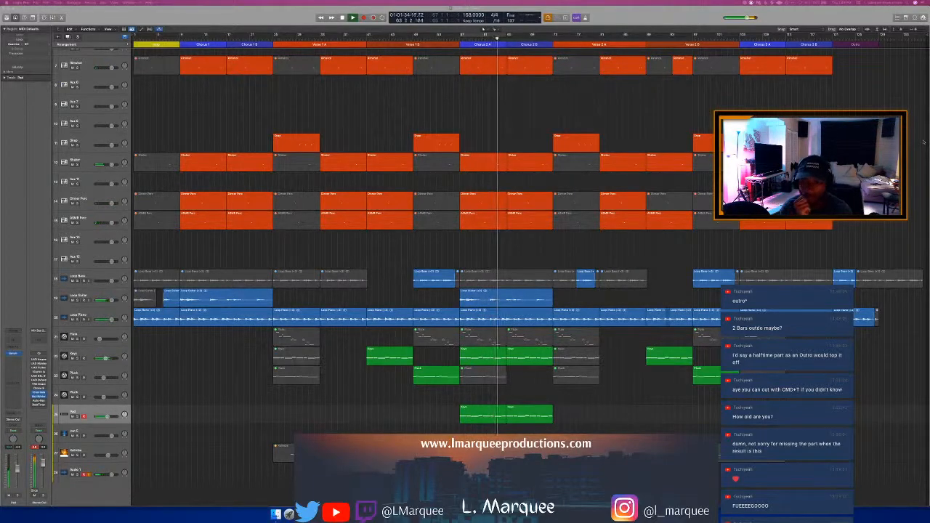
Step: Stop playback and select the Kick track among the drum tracks
click(470, 119)
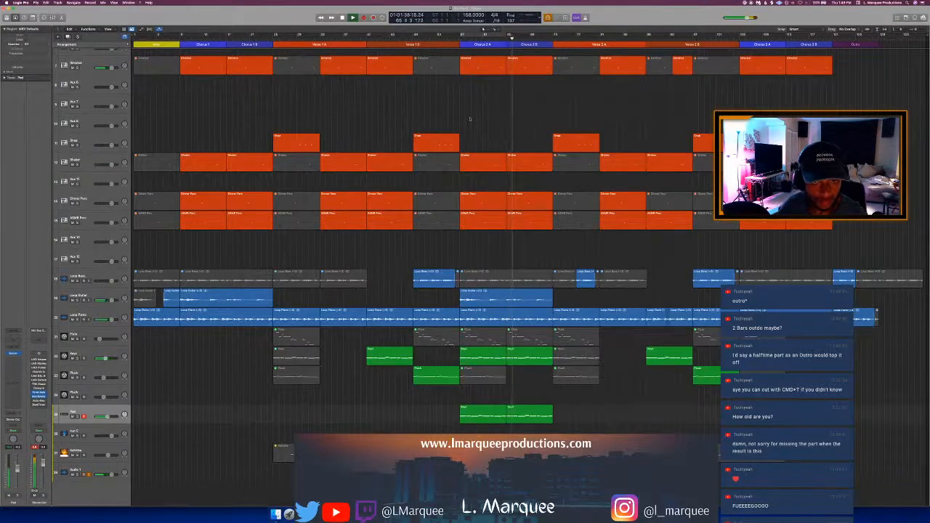
scroll(483, 29, up, 5)
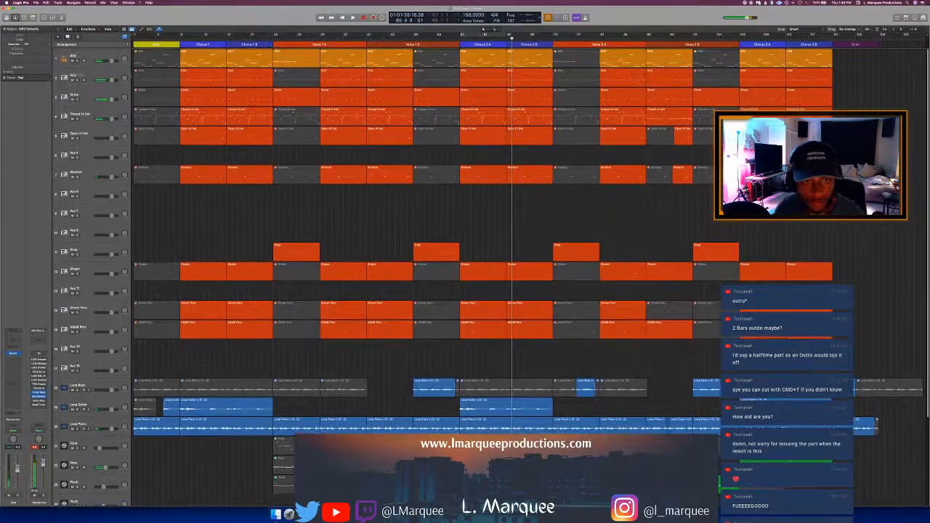
click(100, 75)
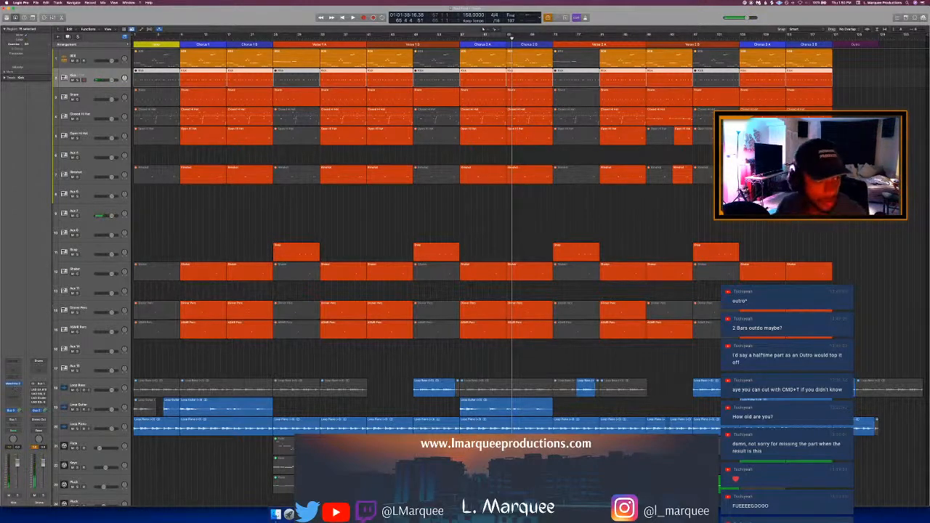
Step: Rename the Aux 7 track as Open Hi Hat and draw one note on it at bar 54, raising the note's pitch slightly
click(78, 212)
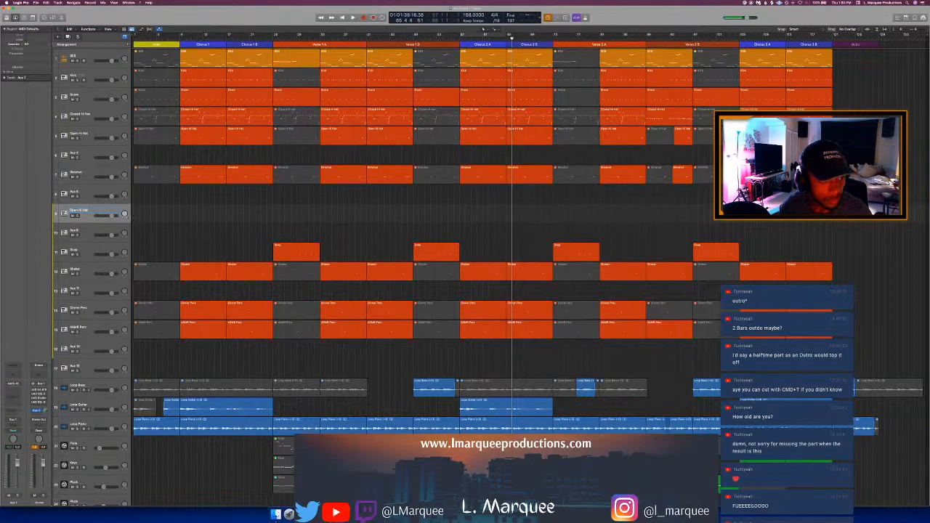
click(444, 39)
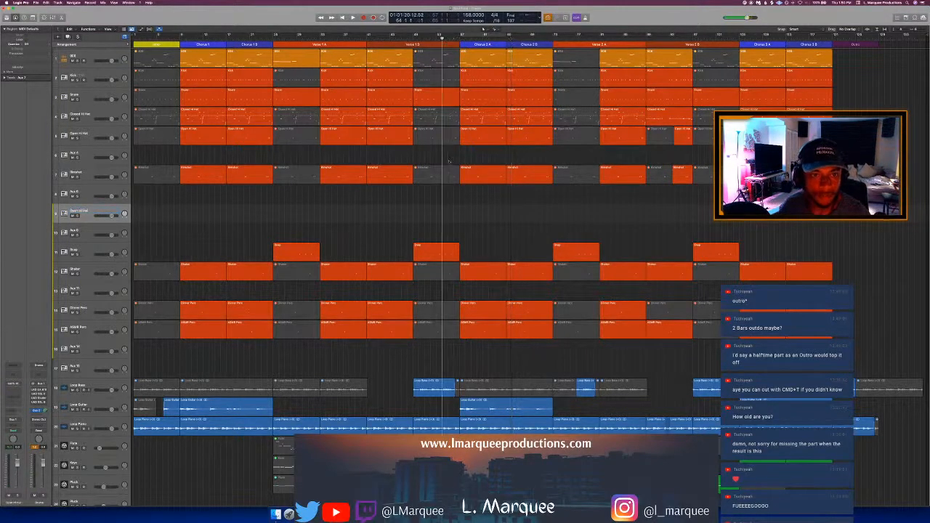
key(p)
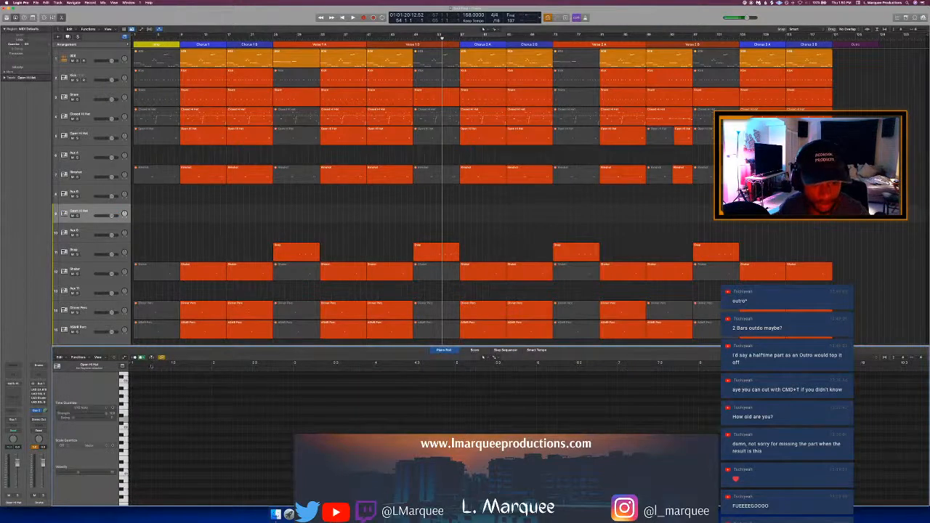
scroll(375, 400, right, 5)
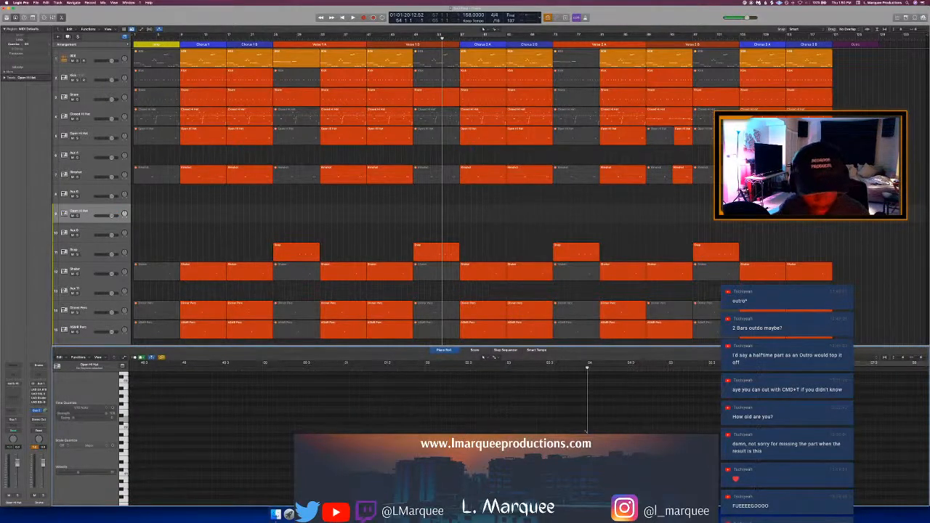
click(590, 386)
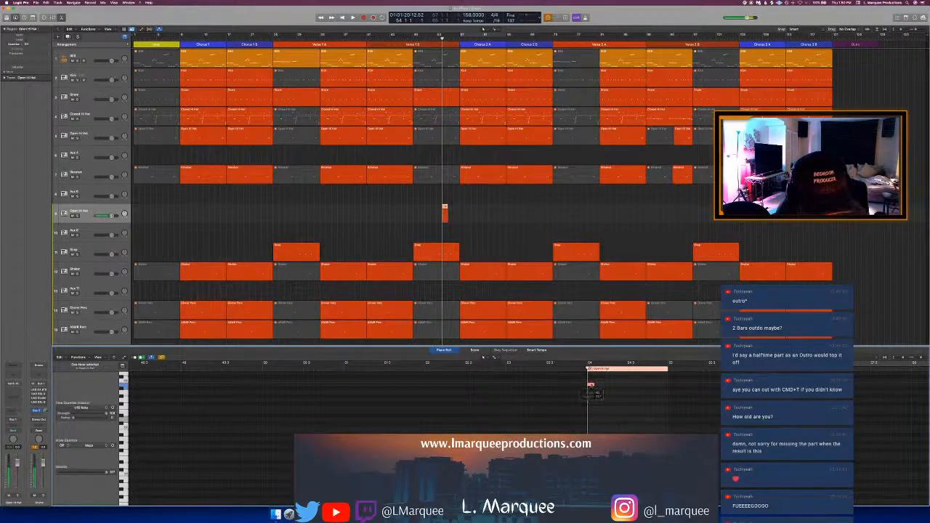
drag(591, 387, 591, 383)
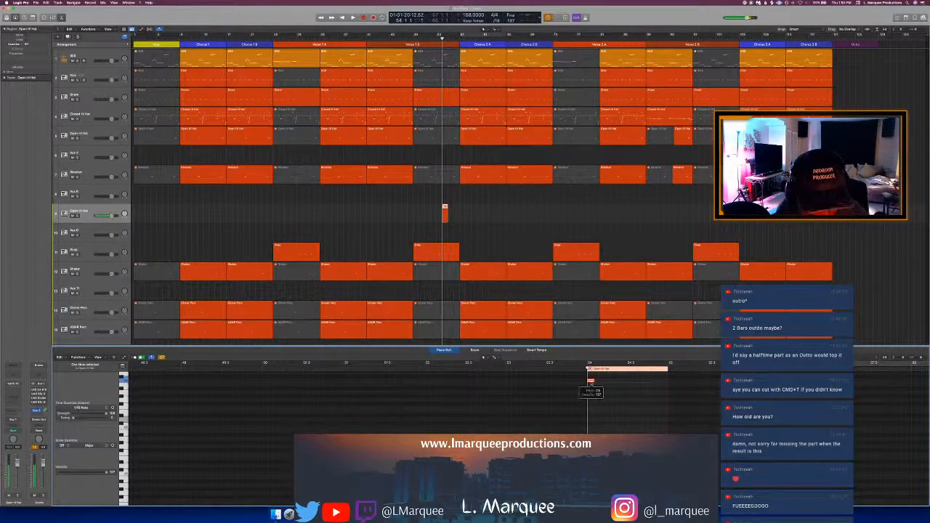
key(p)
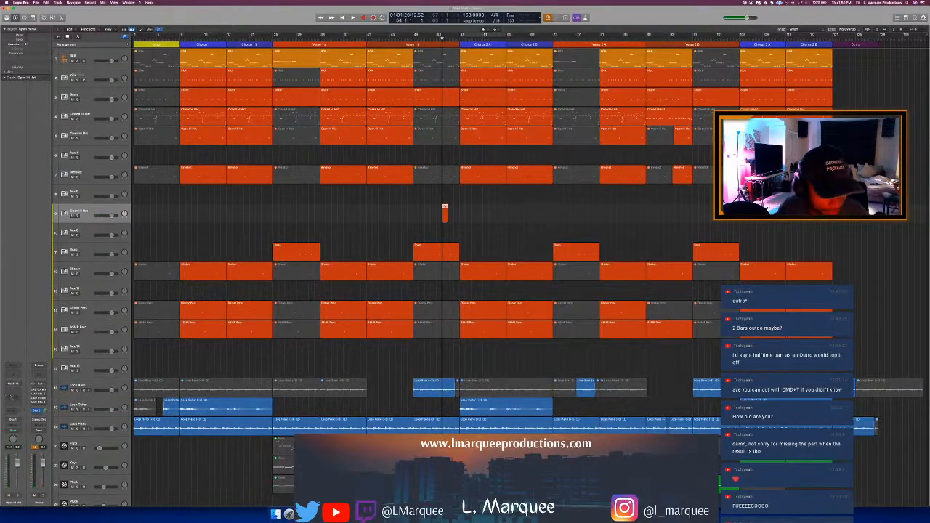
Step: Insert Native Instruments' Raum reverb as an effect on the new Open Hi Hat track
click(12, 397)
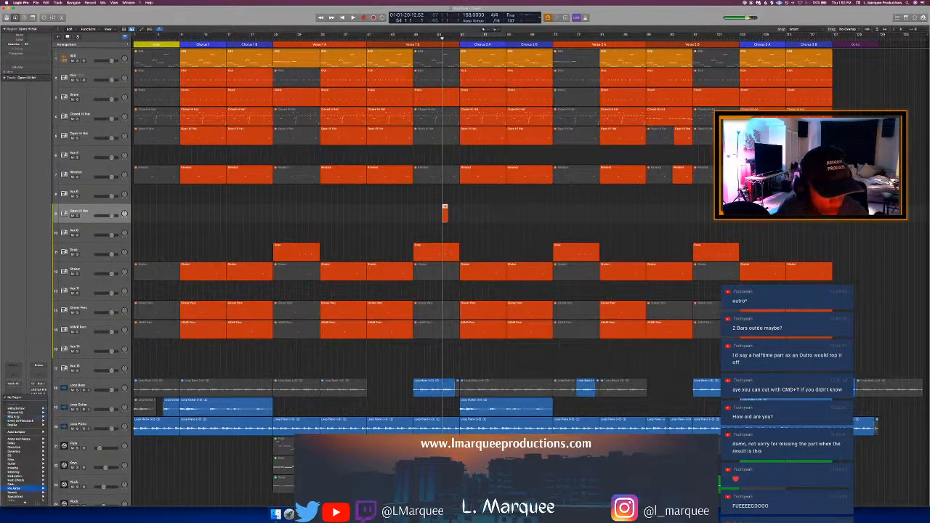
mouse_move(16, 498)
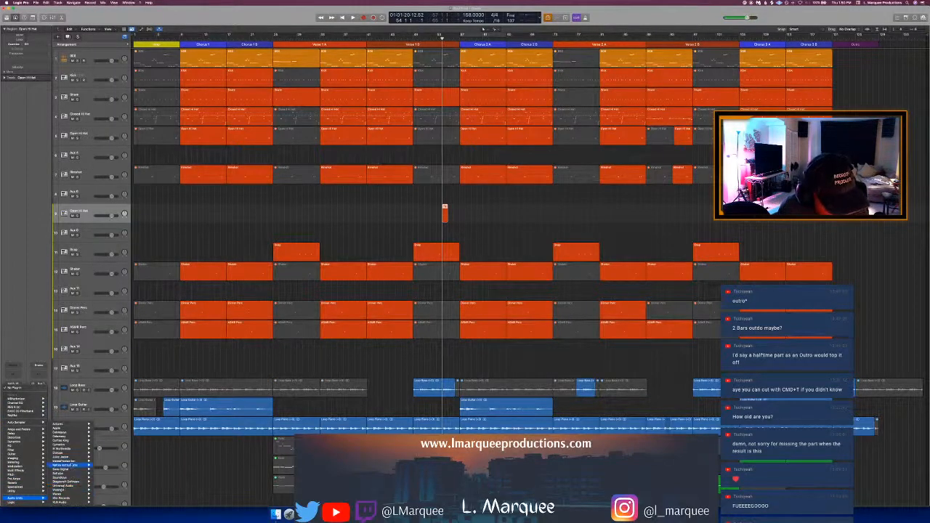
mouse_move(73, 466)
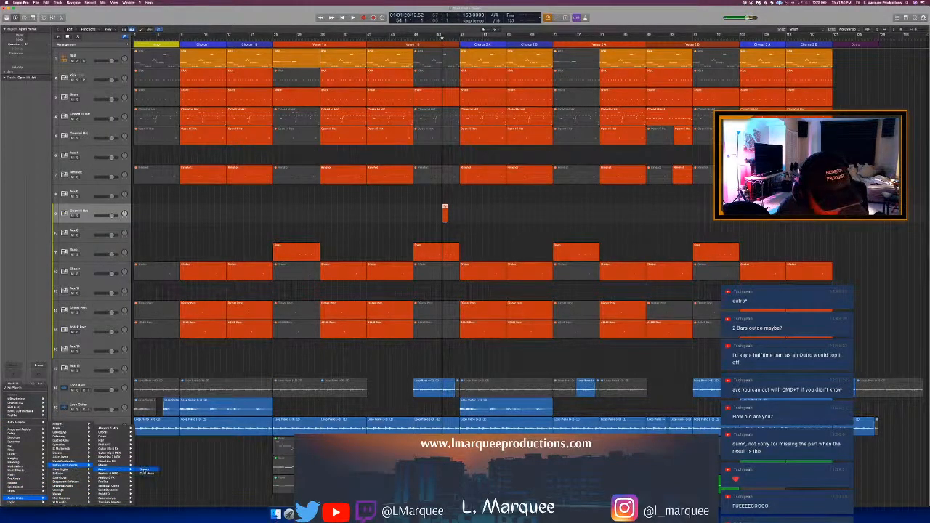
click(143, 470)
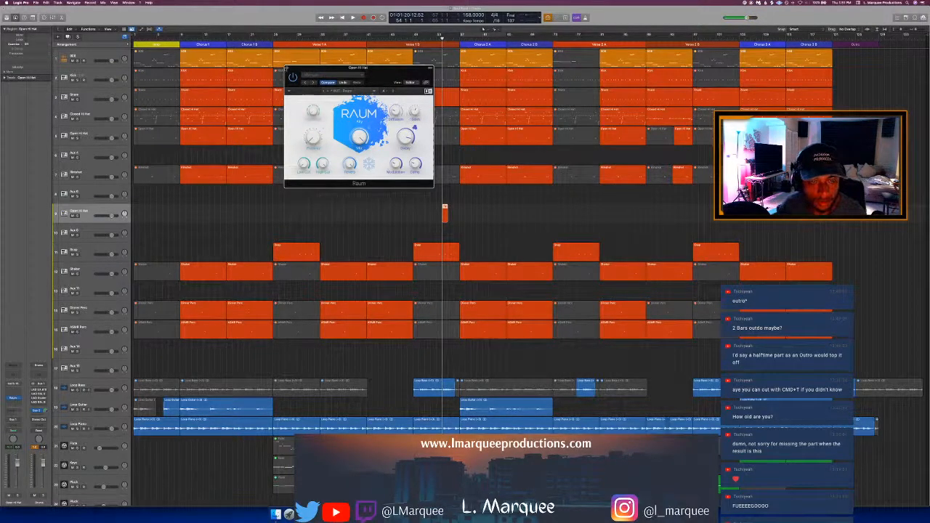
click(287, 69)
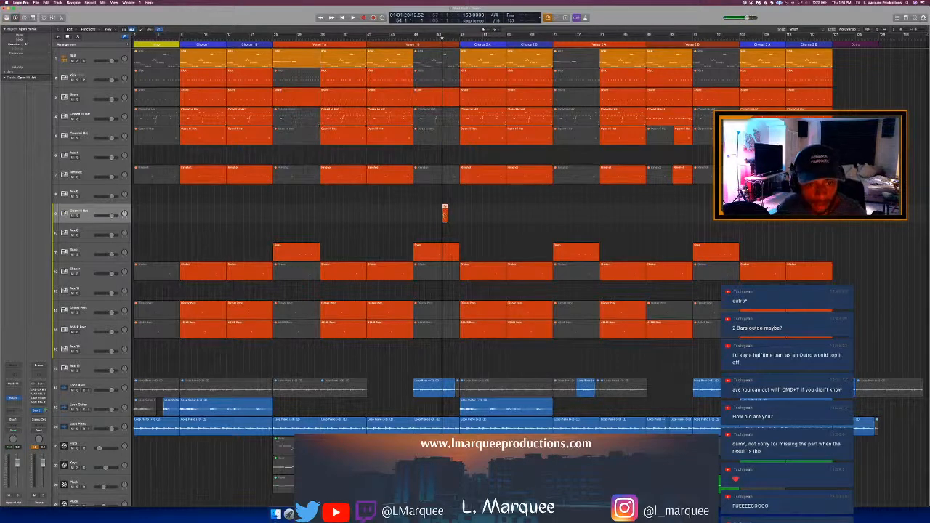
Step: Bounce the bar 54 hi-hat region in place to a new track, naming it Reverse Open Hi Hat
right_click(446, 215)
click(458, 221)
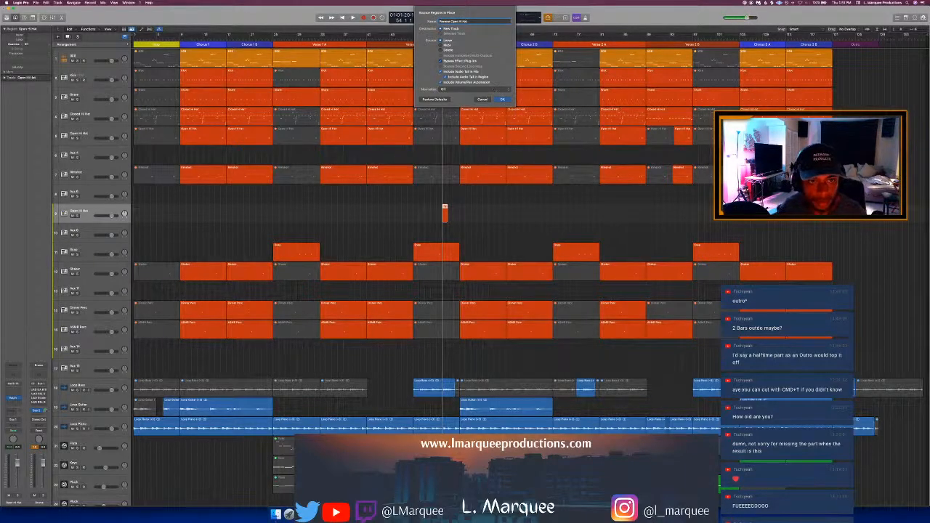
click(501, 99)
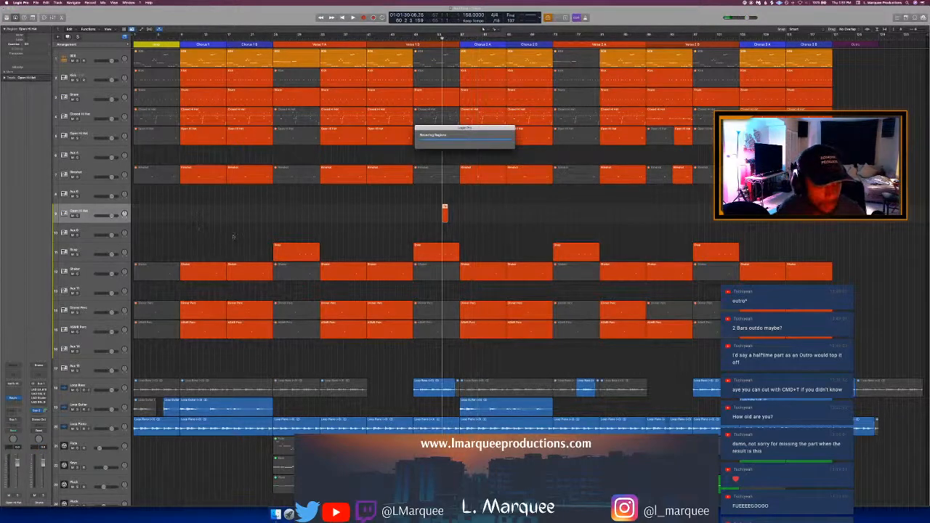
Step: Reverse the playback of the bounced Reverse Open Hi Hat audio region
scroll(233, 236, down, 5)
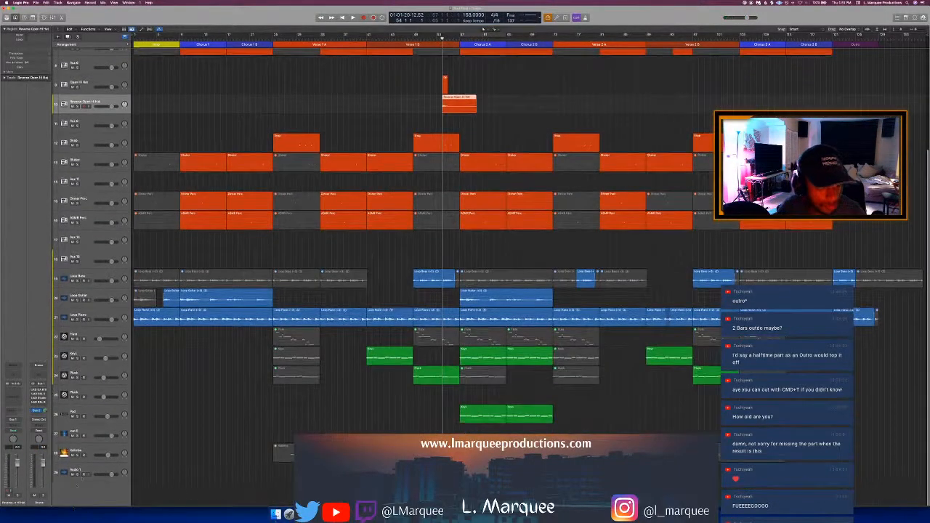
scroll(434, 212, up, 5)
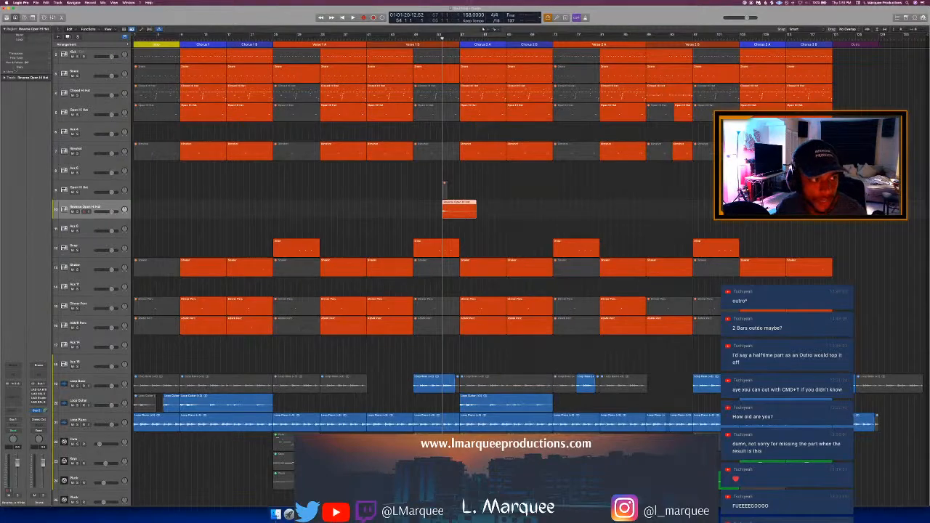
click(5, 73)
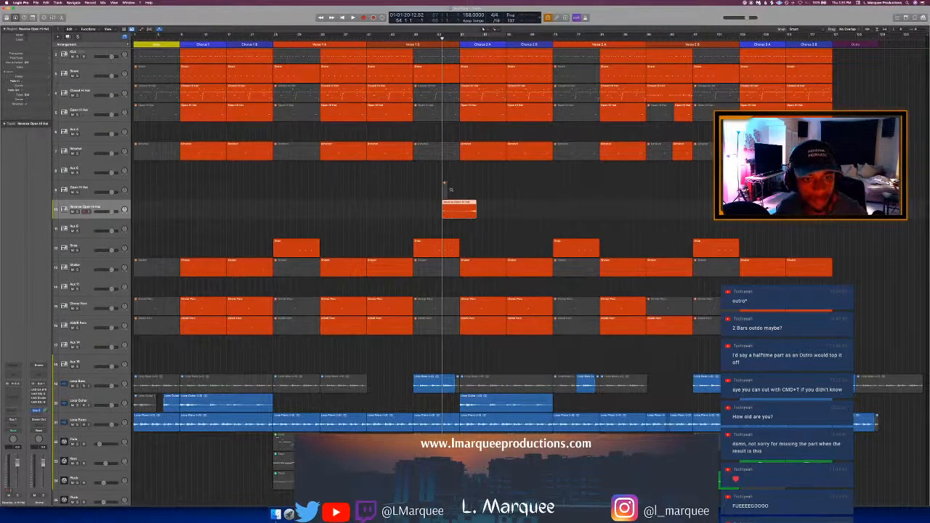
Step: Move the reversed hi-hat region earlier and fine-tune it in the audio editor so its swell ends at bar 57, where Chorus 2 A begins
key(super+Right)
key(super+Right)
key(super+Right)
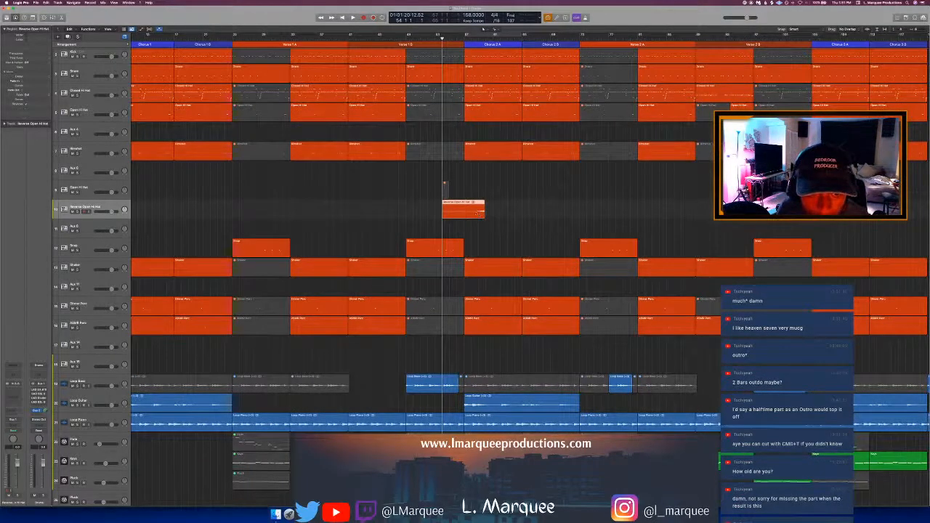
drag(476, 214, 459, 213)
key(e)
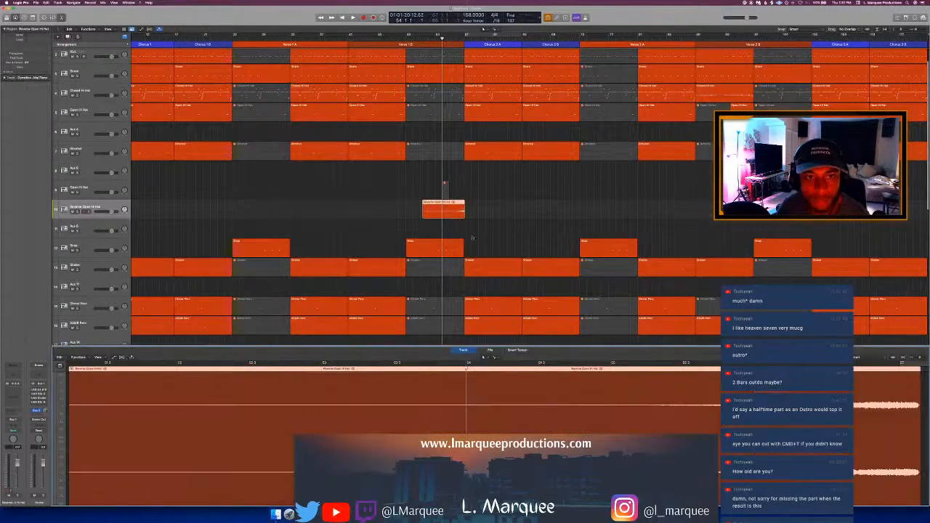
scroll(519, 431, right, 4)
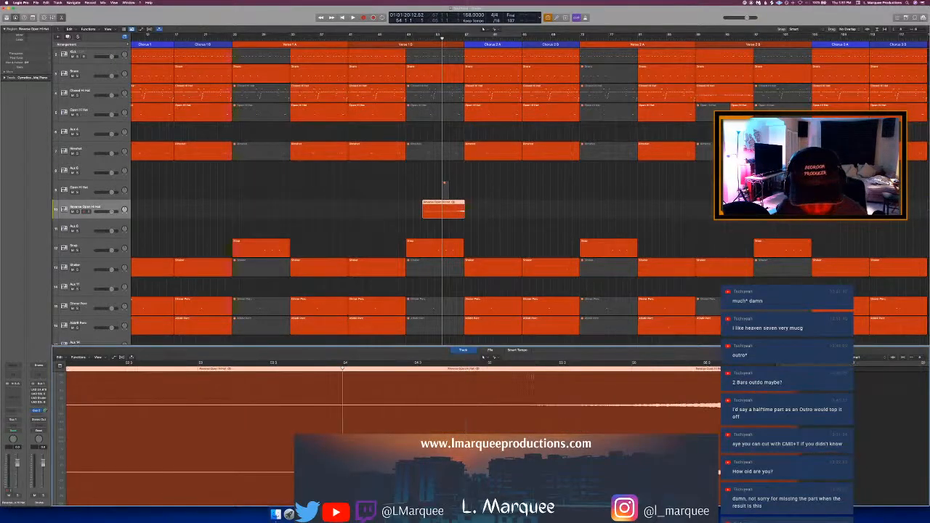
scroll(483, 357, right, 2)
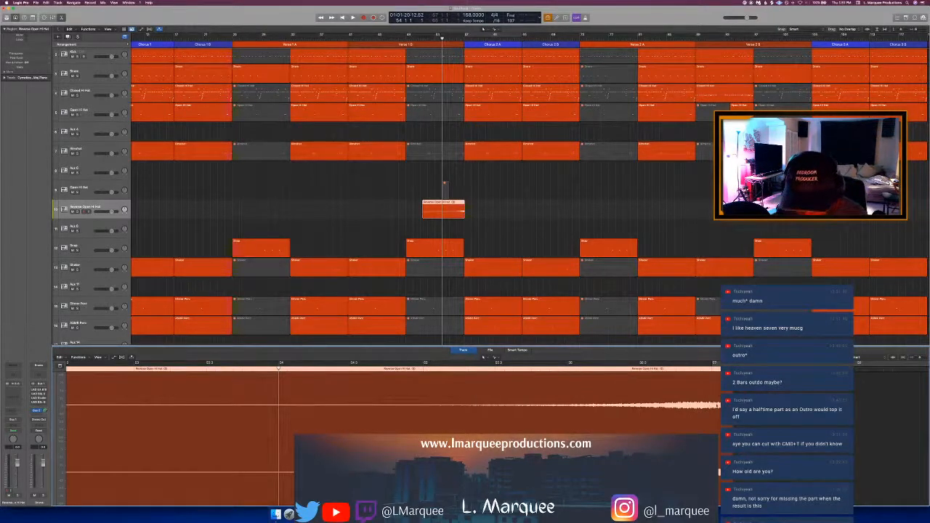
drag(707, 404, 690, 405)
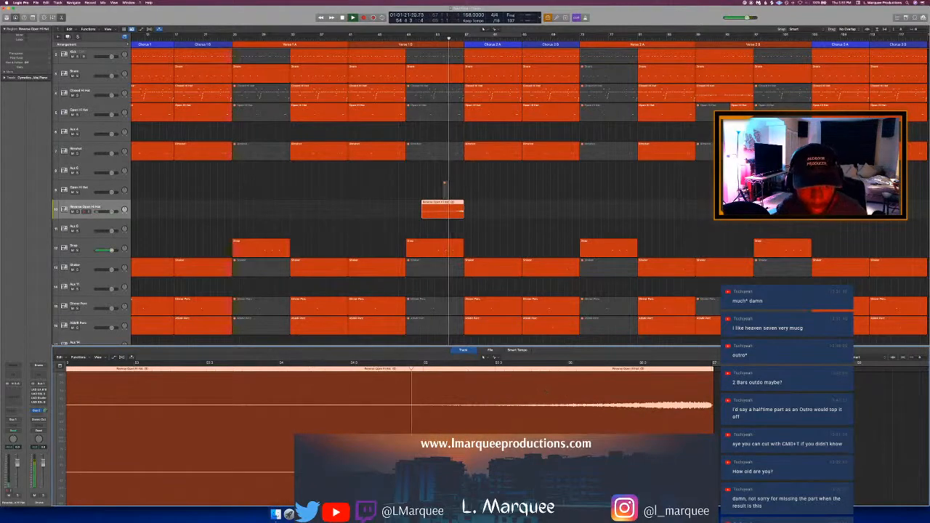
Step: Split the reversed hi-hat region at bar 55, delete the earlier part and add a short fade-in to the remainder
key(space)
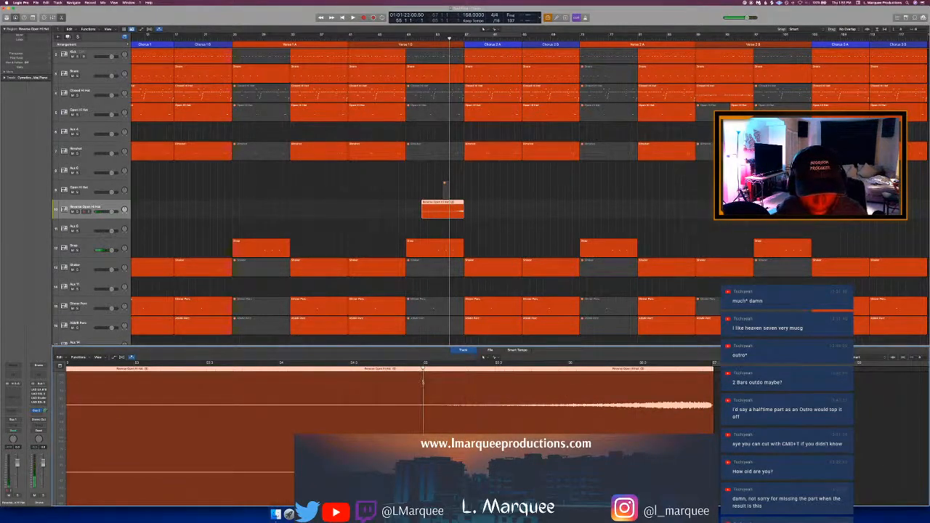
key(super+t)
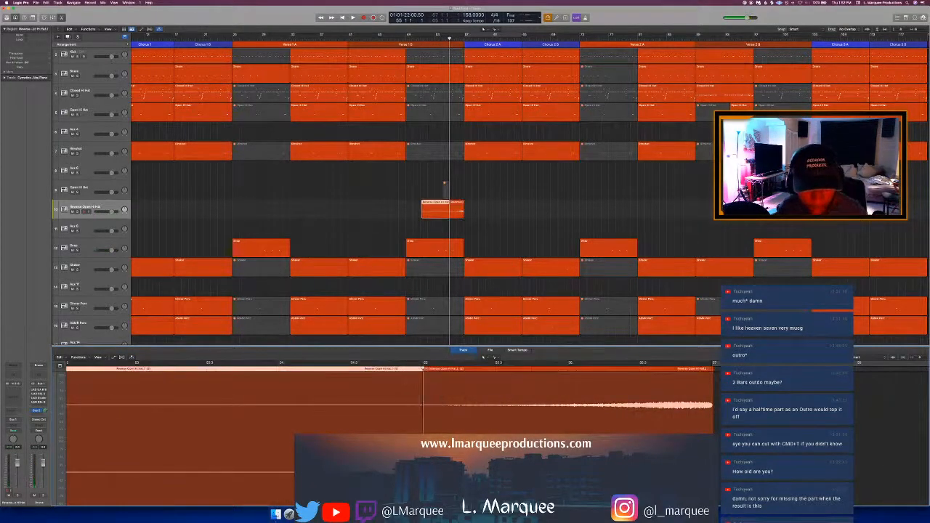
key(Delete)
drag(425, 389, 485, 391)
key(e)
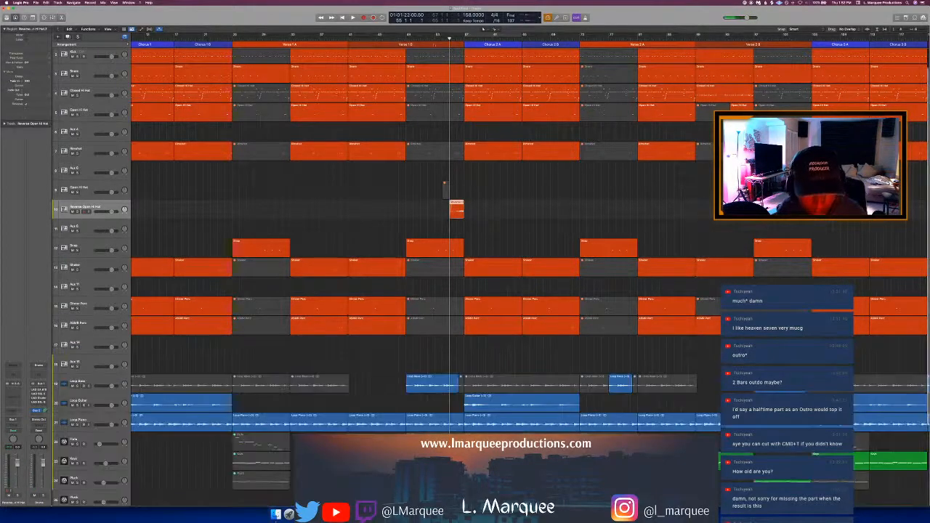
Step: Play the transition into Chorus 2 A and lengthen the reversed hi-hat's fade-in to about bar 56
click(435, 39)
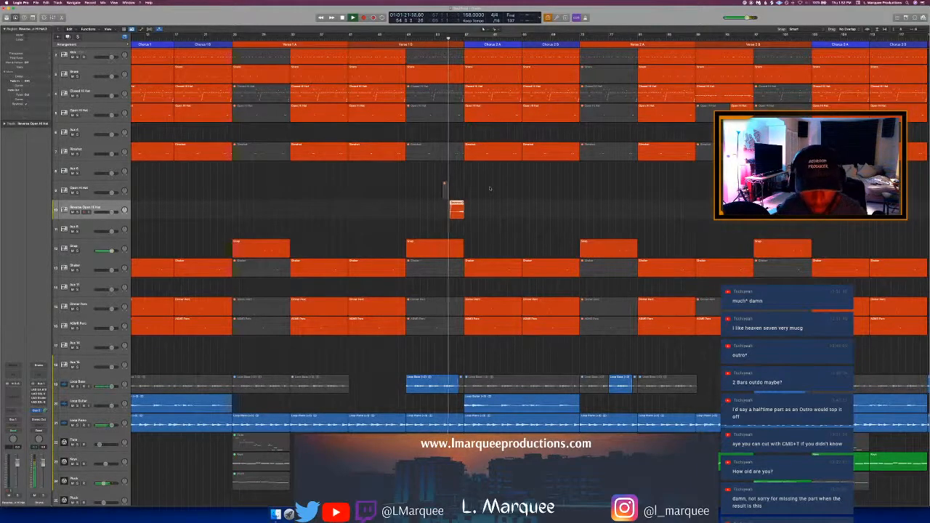
double_click(457, 210)
scroll(433, 391, down, 5)
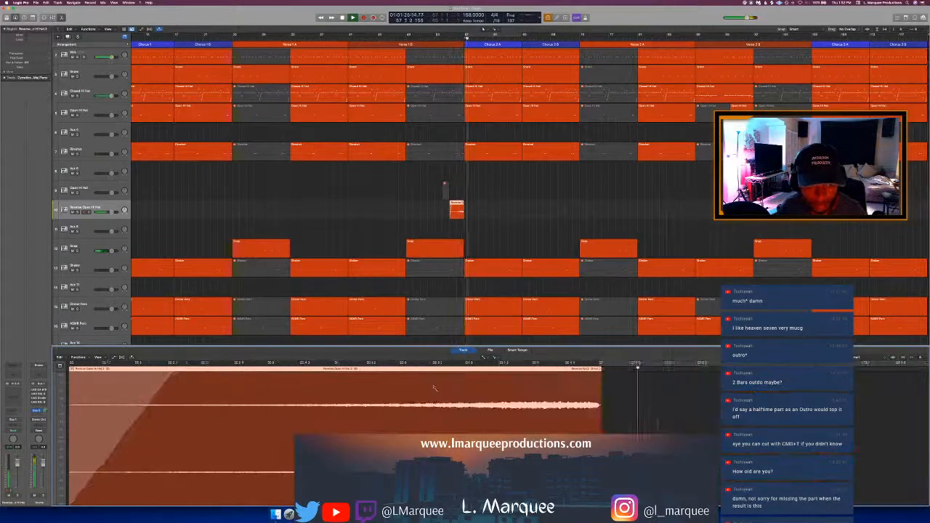
scroll(410, 387, left, 5)
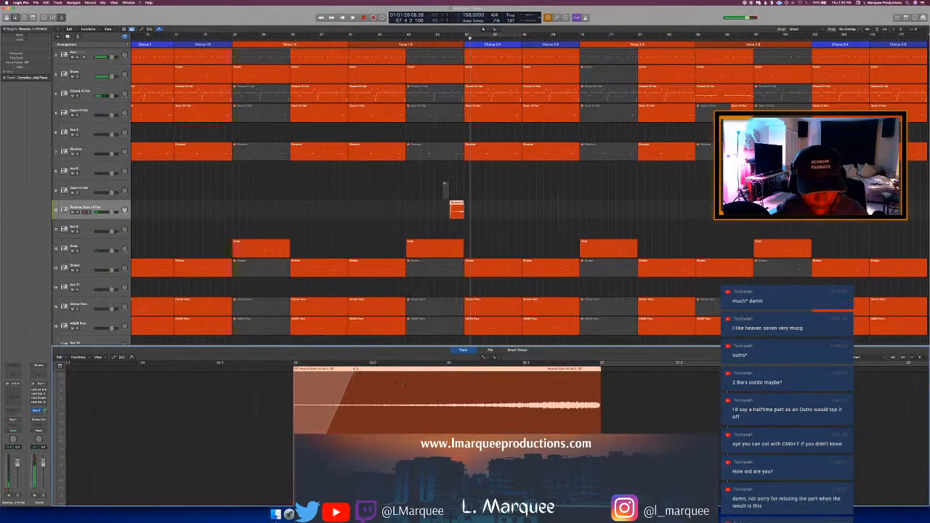
drag(377, 376, 448, 386)
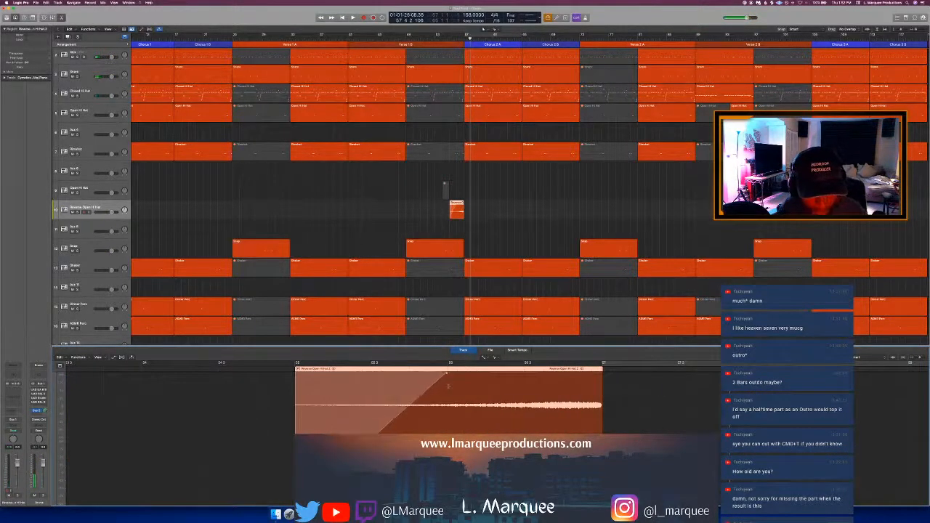
Step: Play back from bar 54 into Chorus 2 A to check how the reversed hi-hat with its fade-in sounds
click(284, 369)
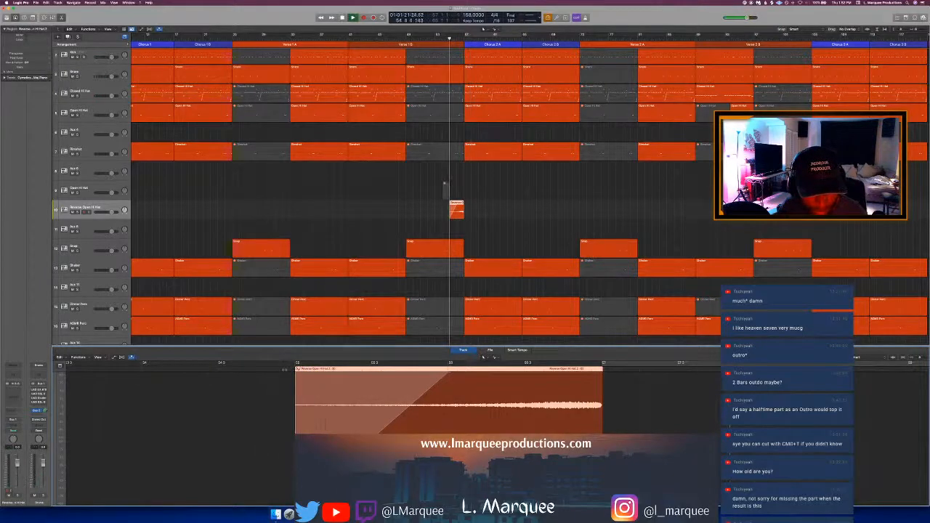
scroll(284, 368, left, 3)
click(284, 368)
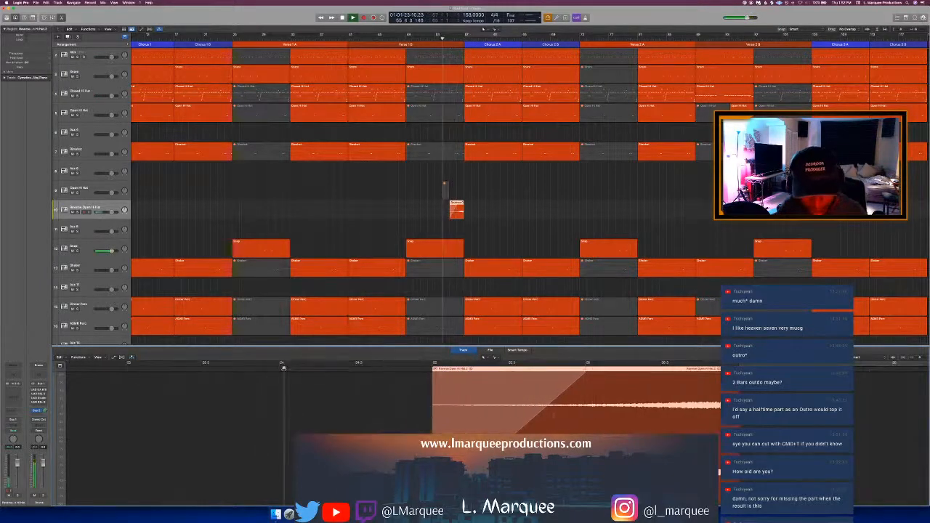
scroll(284, 368, right, 2)
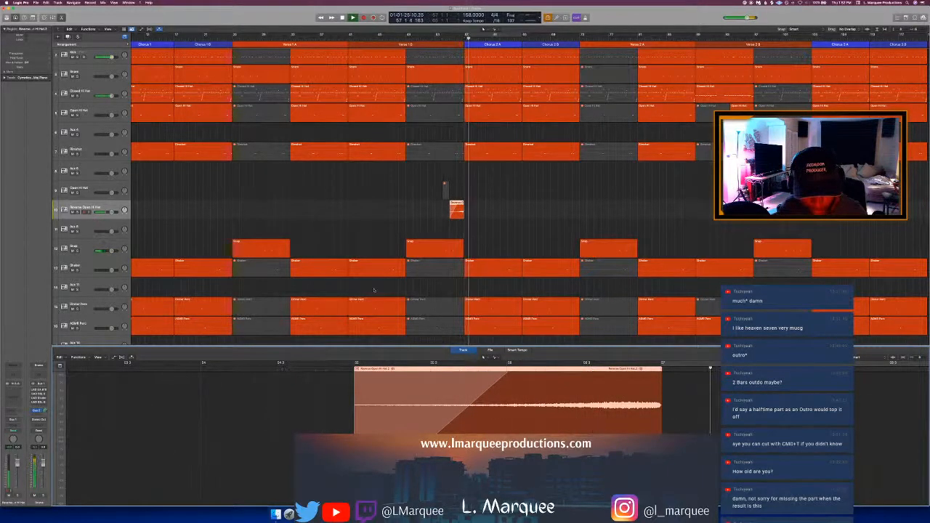
key(e)
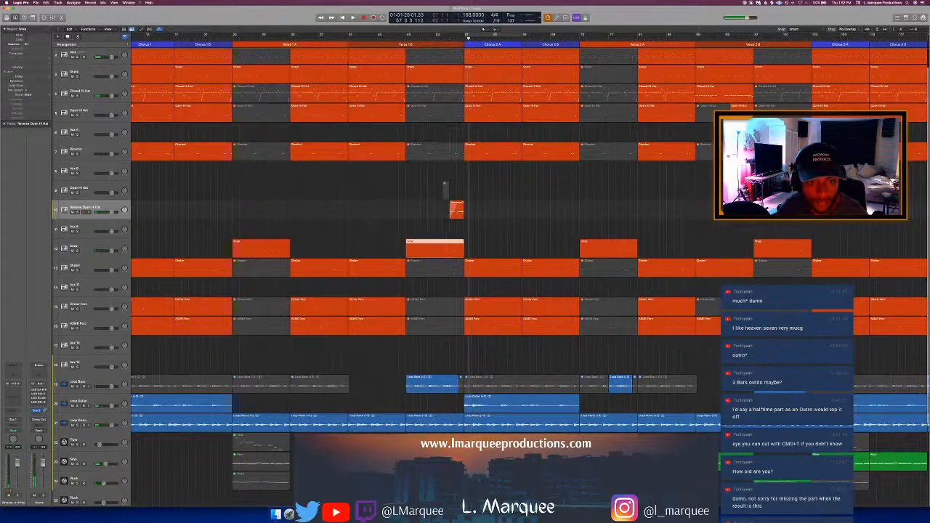
Step: Paste copies of the reversed hi-hat and its matching Snap region at the last Snap region of Verse 2 B, leading into Chorus 3 A
scroll(465, 218, right, 5)
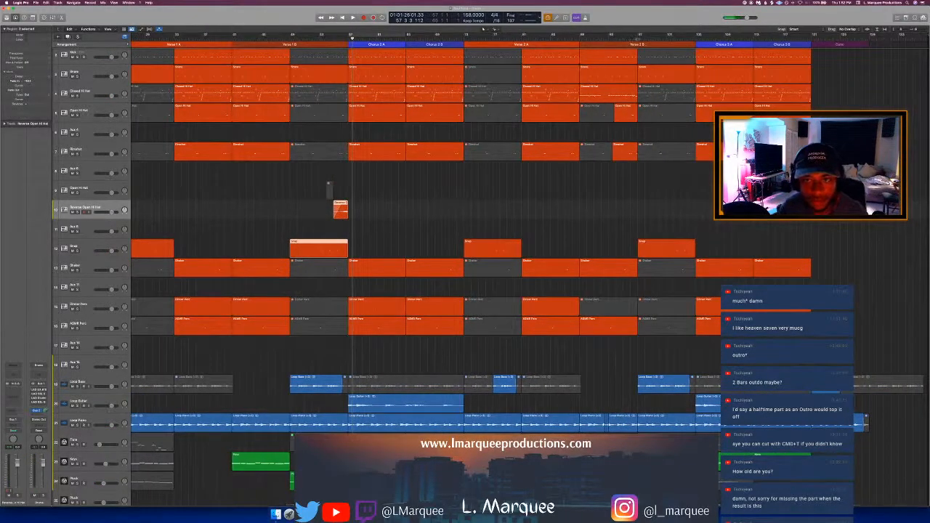
click(638, 38)
key(super+v)
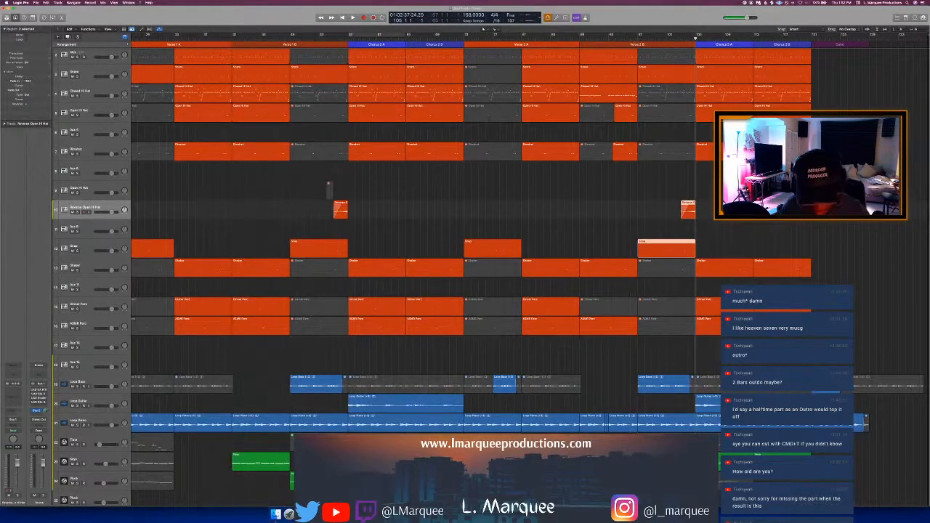
Step: Play from the second half of Verse 1 B and send the Snap track to Bus 5 while listening through to the Outro
click(289, 38)
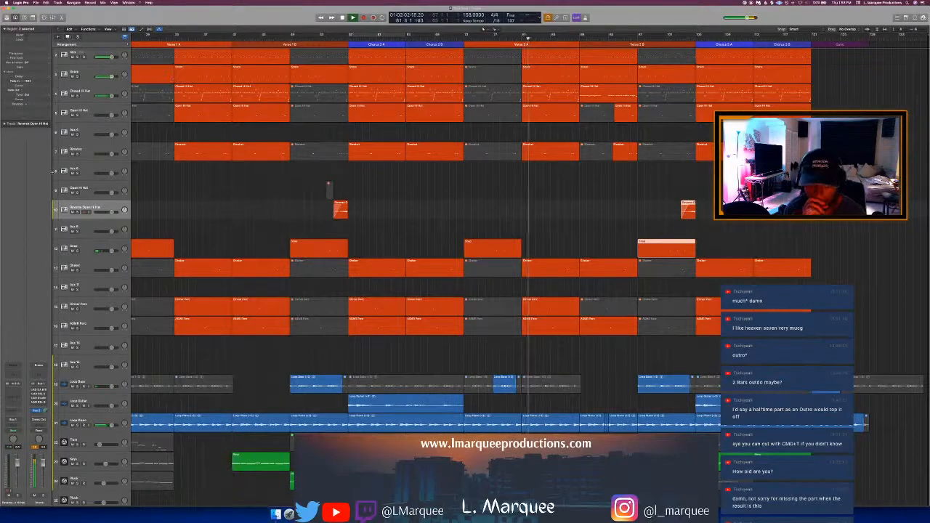
click(83, 247)
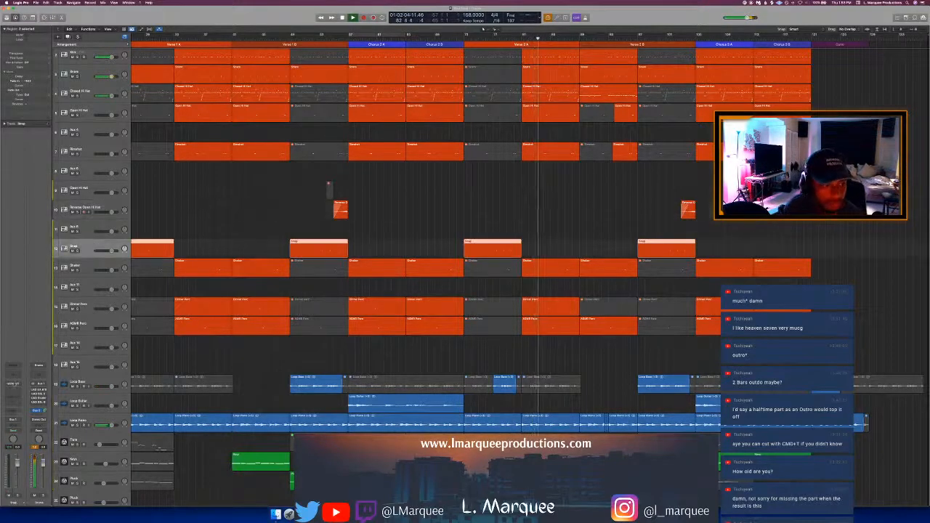
click(19, 402)
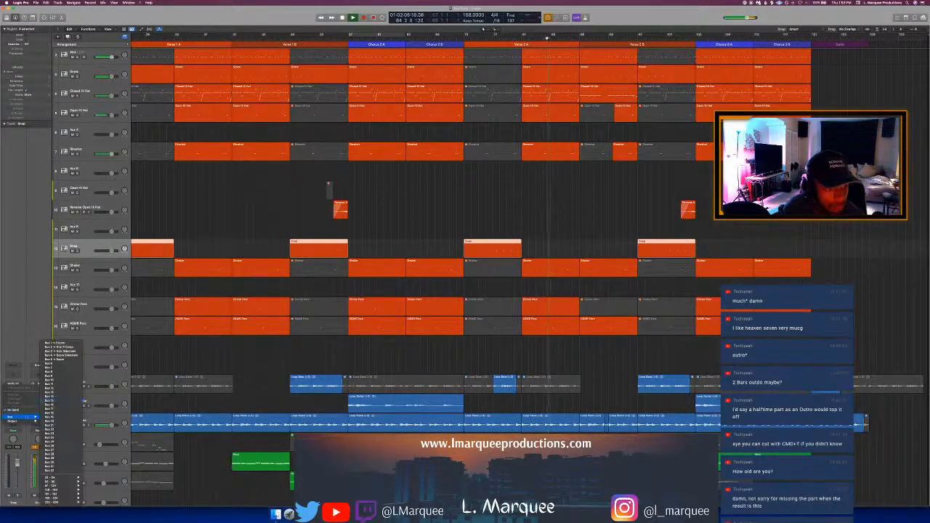
mouse_move(32, 417)
click(55, 359)
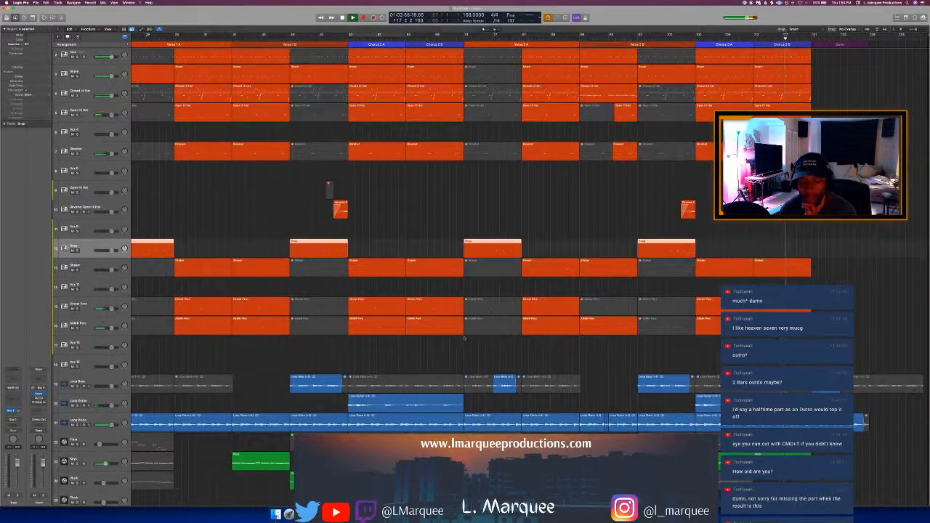
click(464, 337)
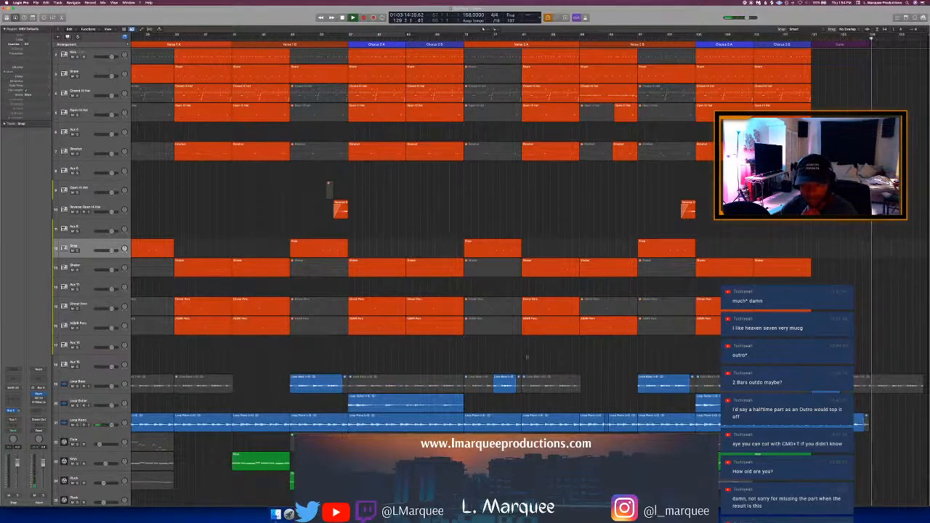
key(space)
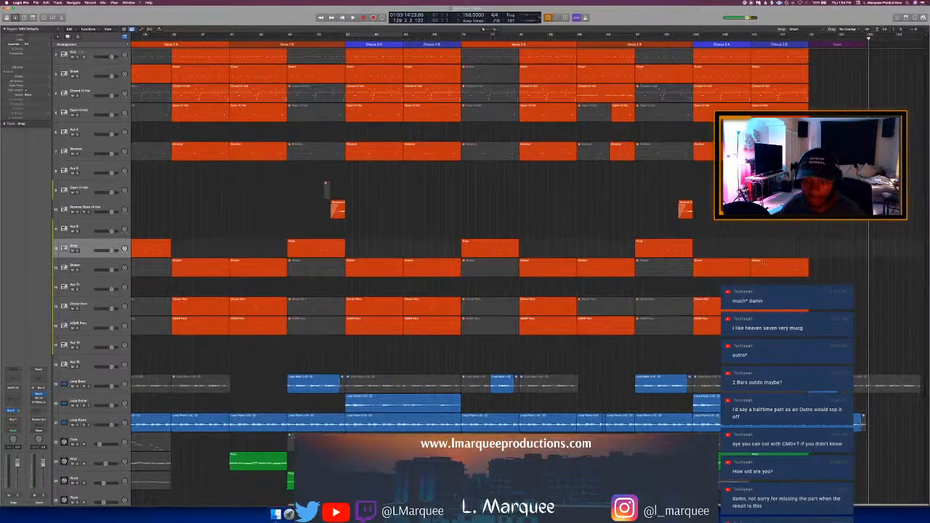
Step: Inspect the end of the last Loop Piano region in the audio editor and set the playhead there, around bar 128
click(825, 387)
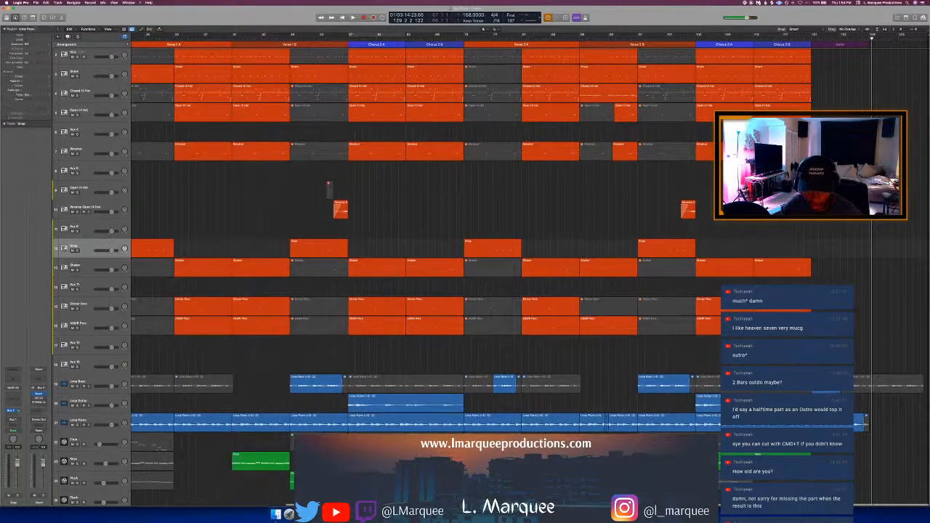
click(854, 39)
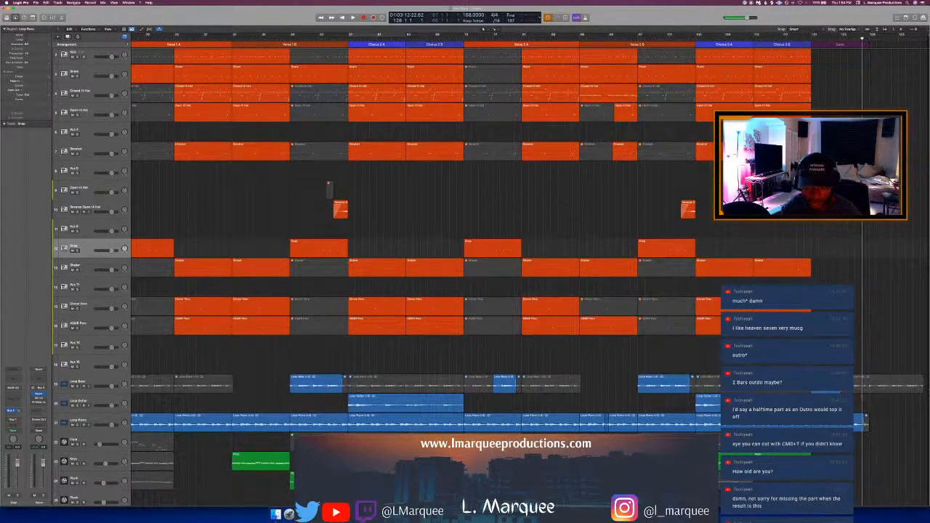
drag(839, 392, 924, 397)
double_click(865, 426)
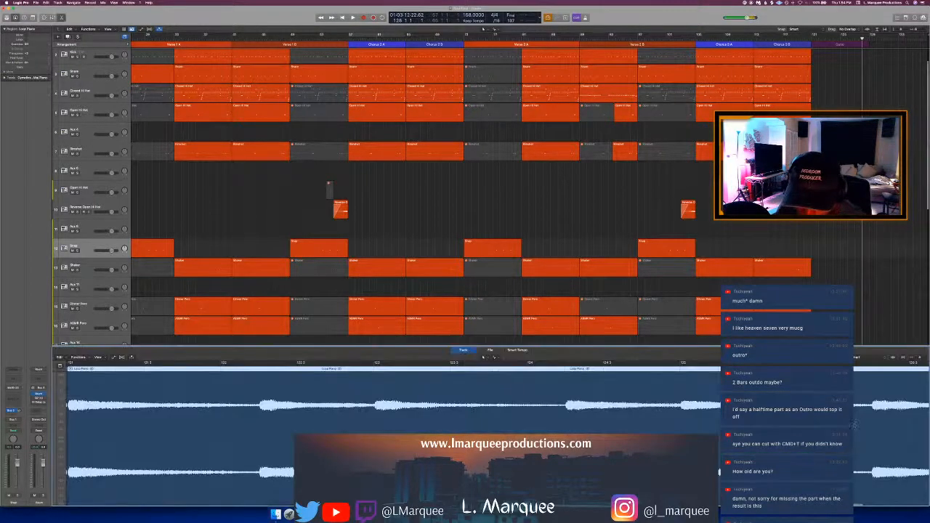
scroll(858, 400, right, 10)
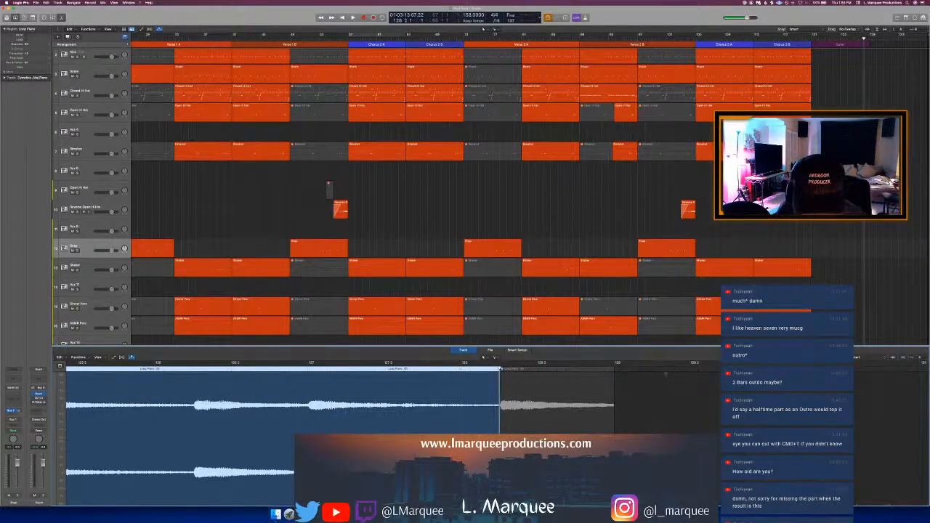
key(e)
Step: Split the Outro's Loop Bass region at the playhead, keeping the earlier part active and the remainder muted
super+click(863, 385)
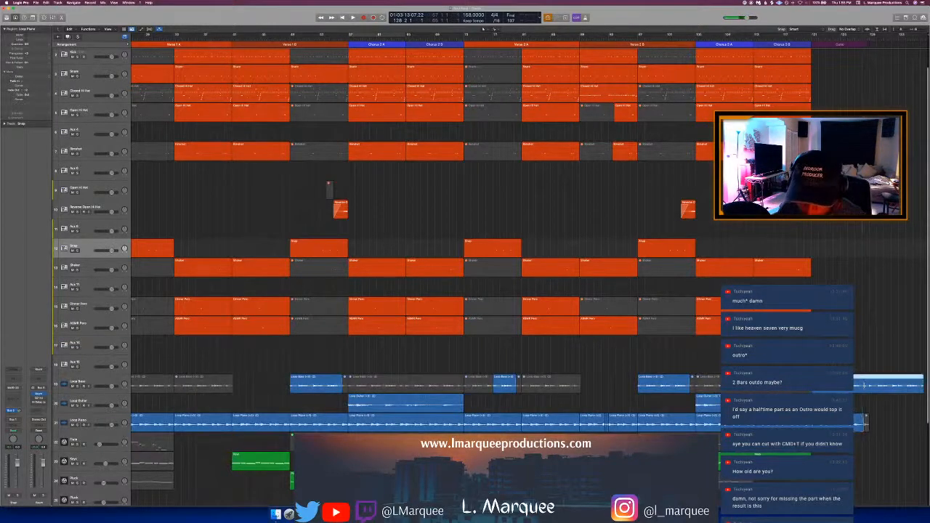
key(ctrl+m)
click(859, 385)
Step: Add a short fade-out at the end of the Outro's active Loop Bass part, refining it in the audio editor
key(t)
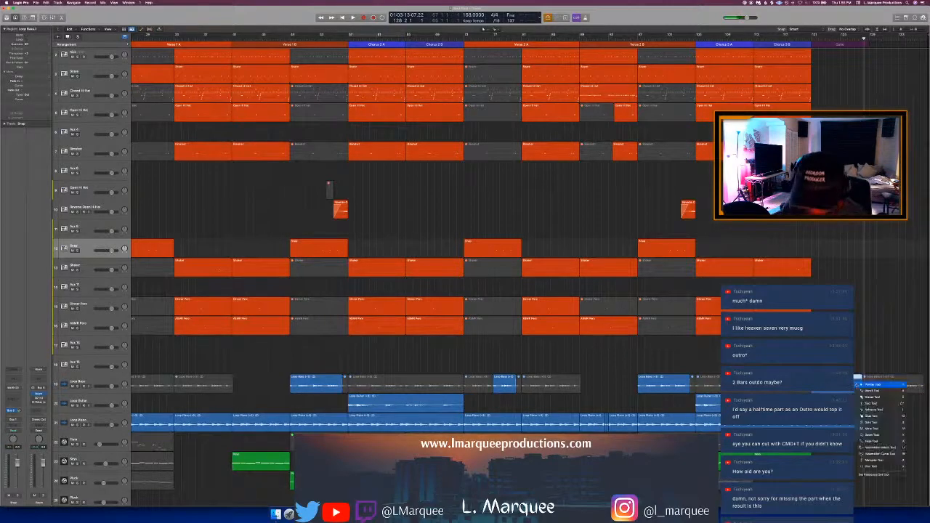
key(a)
drag(863, 387, 858, 386)
key(t)
key(t)
key(e)
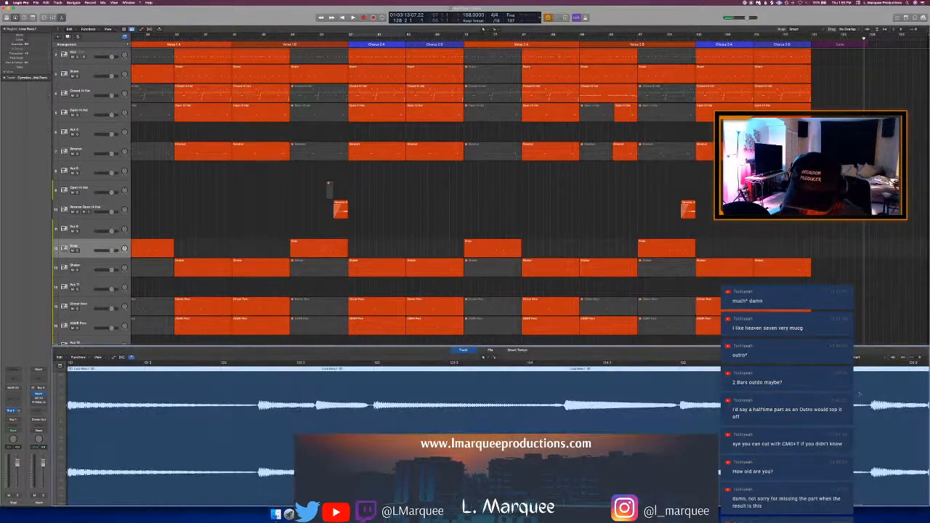
key(t)
click(505, 402)
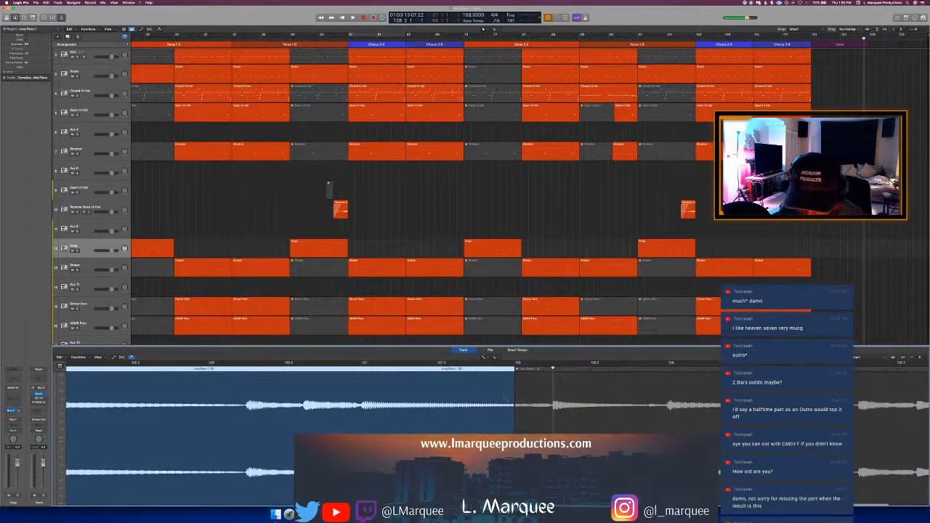
drag(512, 394, 511, 394)
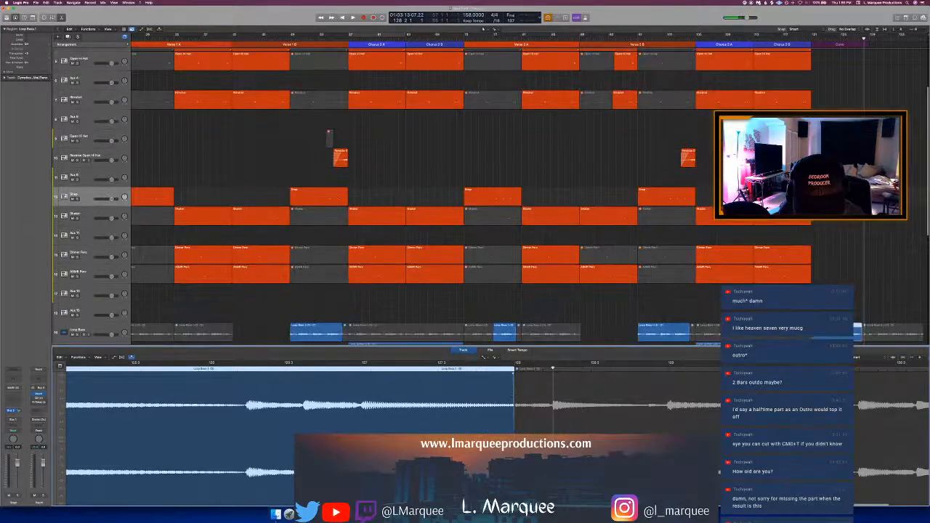
key(e)
Step: Play the Outro from about bar 120 to check the ending and save the project
key(space)
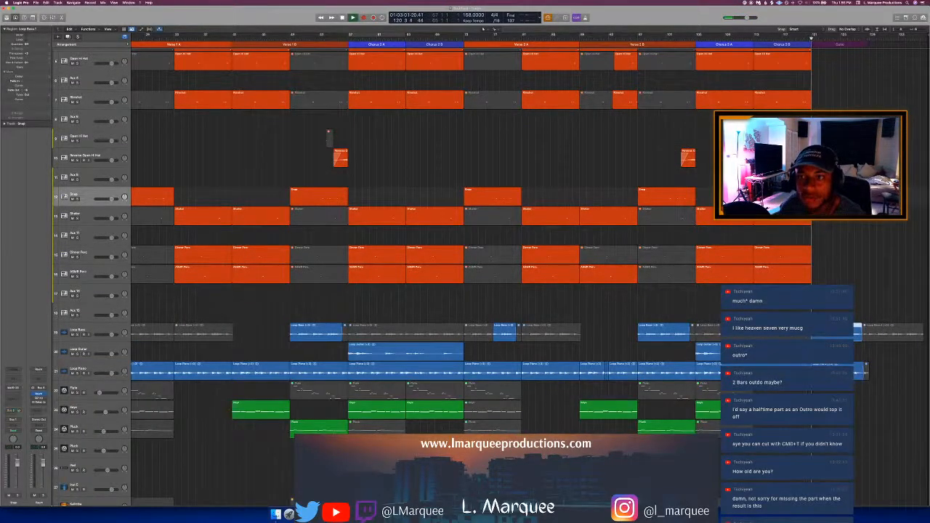
key(super+s)
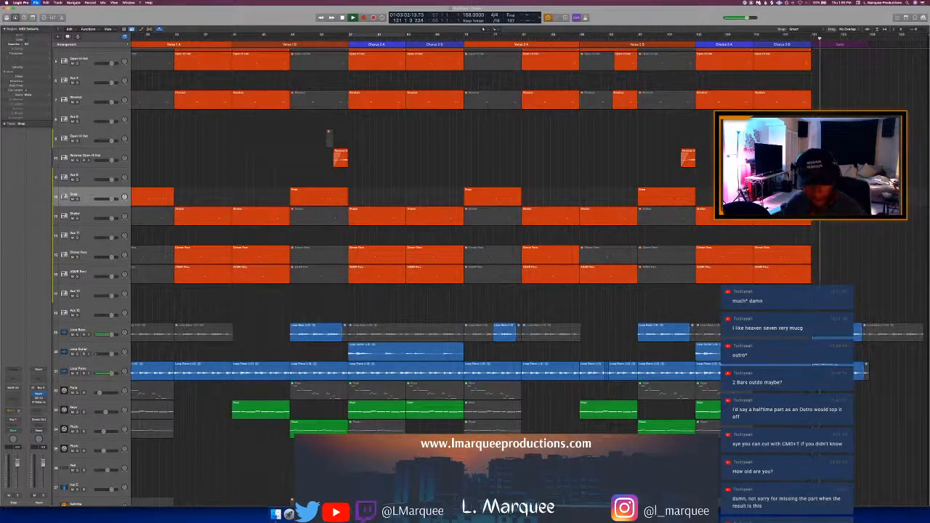
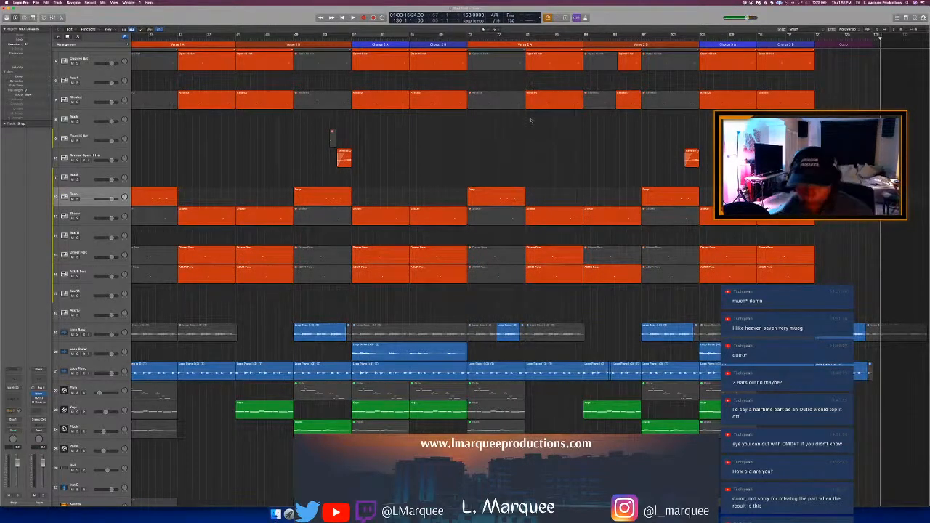
key(Return)
key(super+b)
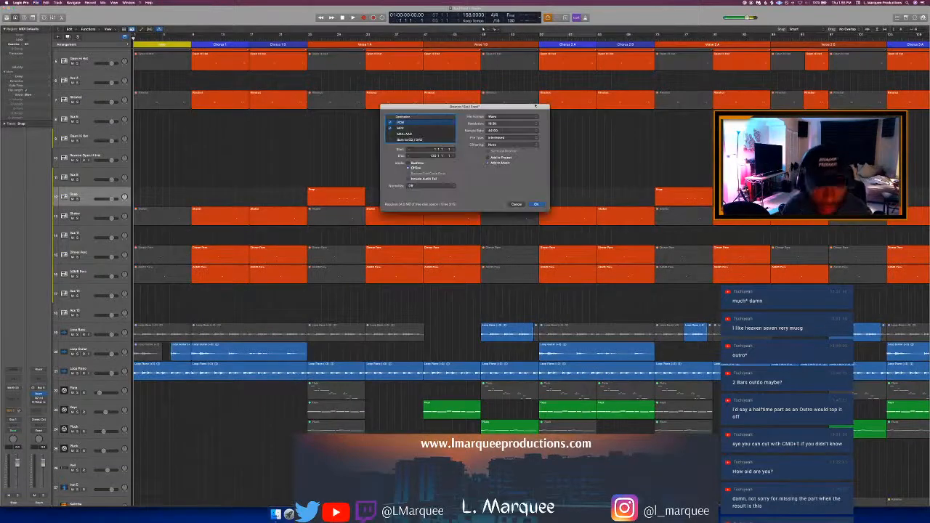
click(515, 205)
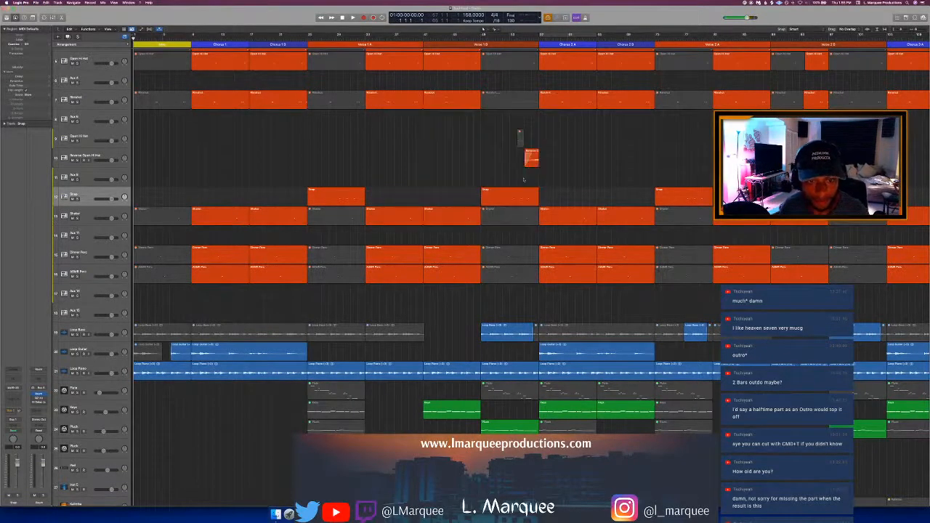
Step: Close the finished project and create a new one from Beat Template, moving the Finder window out of the way
key(super+n)
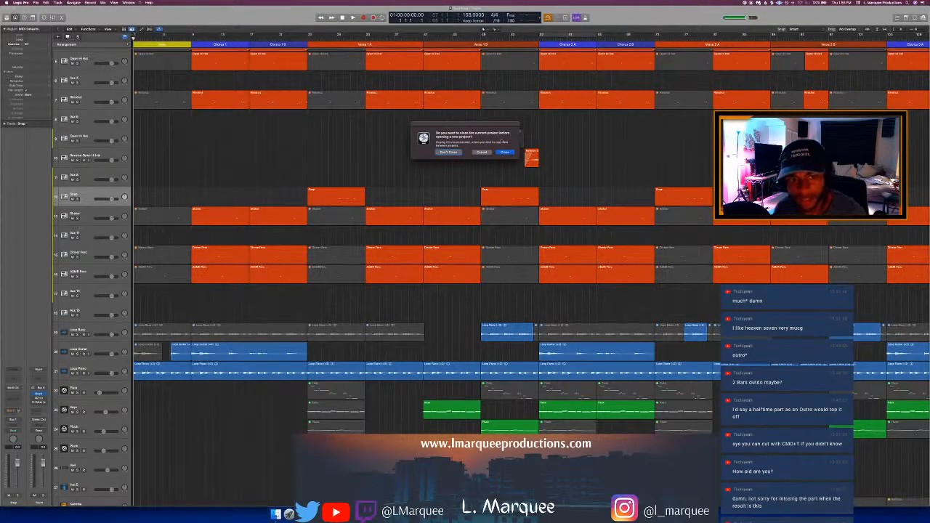
key(Return)
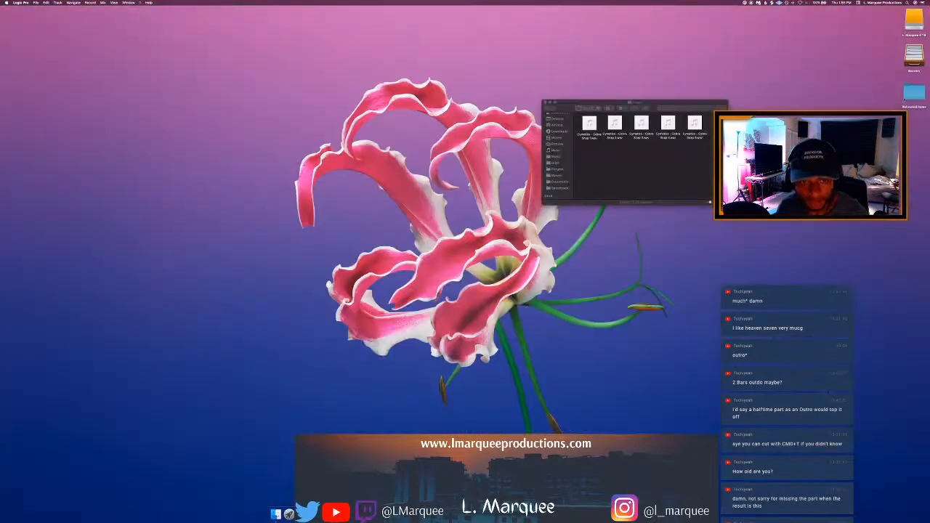
click(275, 513)
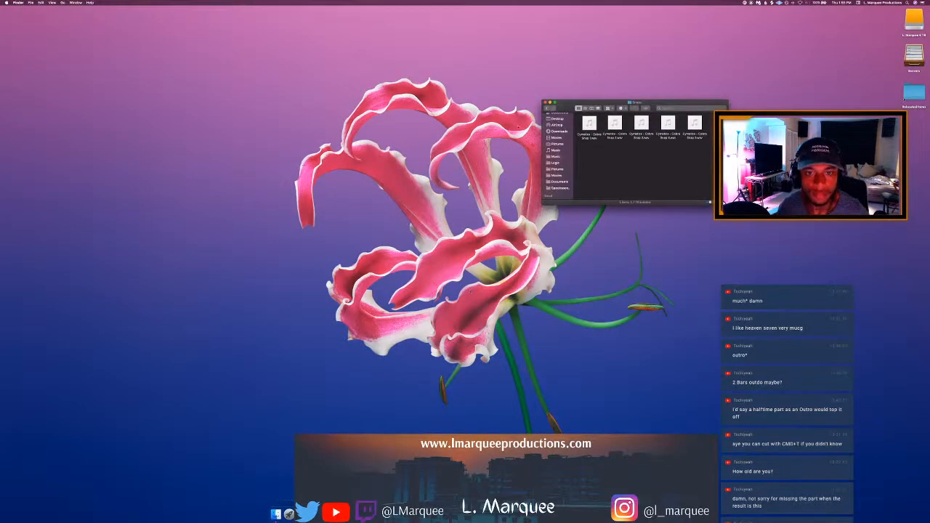
drag(569, 103, 616, 85)
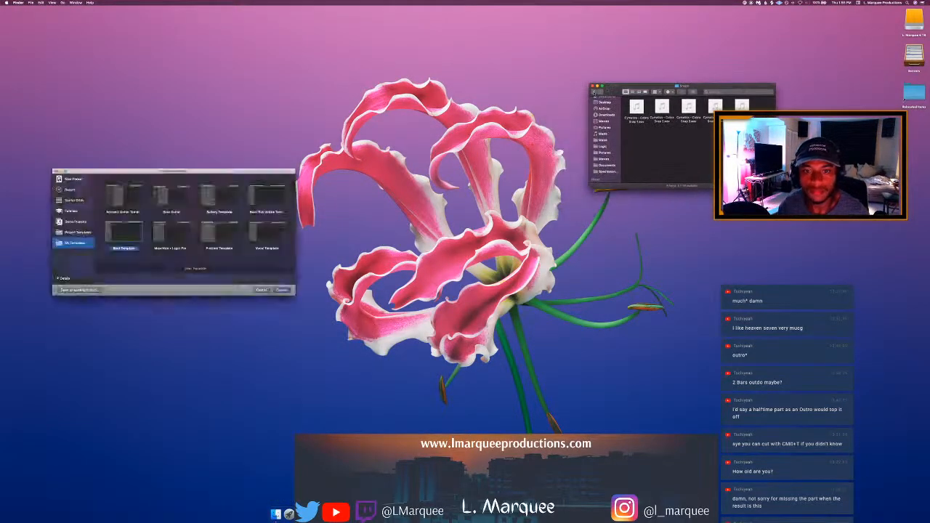
double_click(594, 92)
double_click(124, 232)
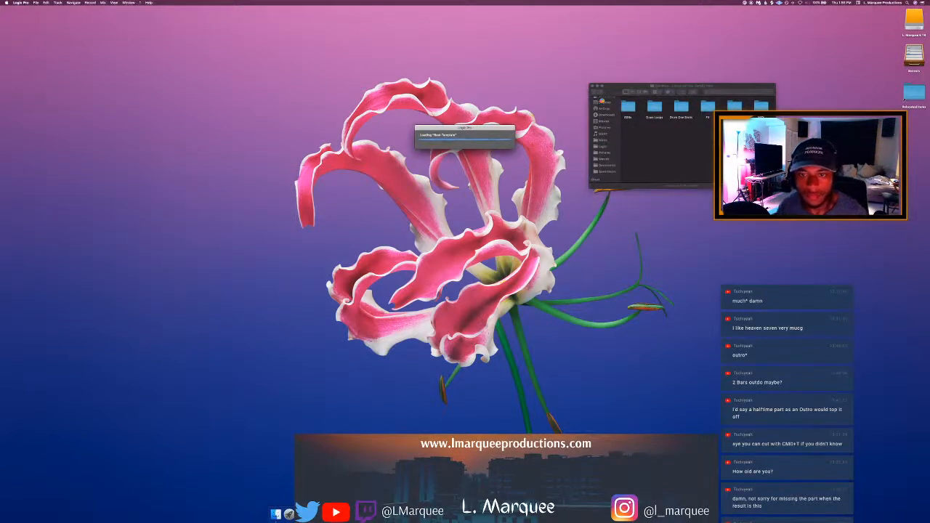
Step: Browse in Finder from the Music location to the Sample Packs folder and open a loop kit folder
click(595, 93)
click(595, 93)
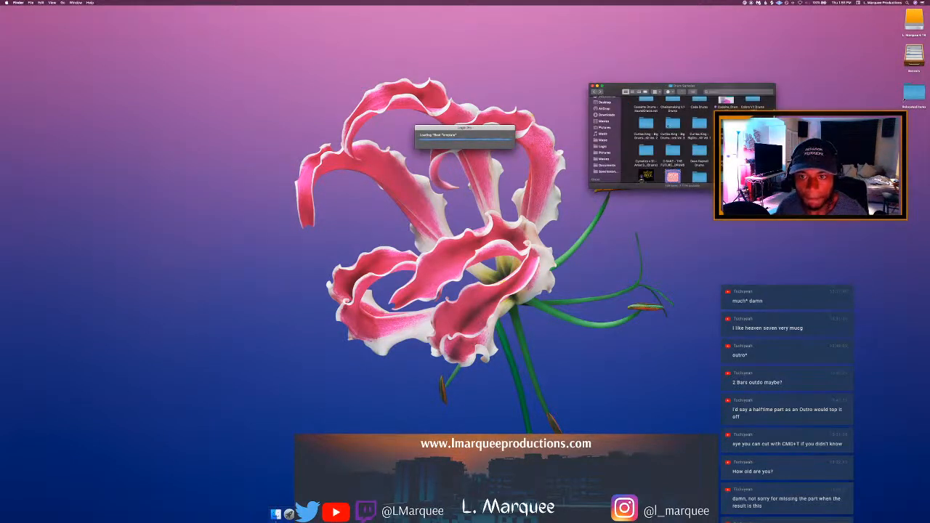
click(603, 139)
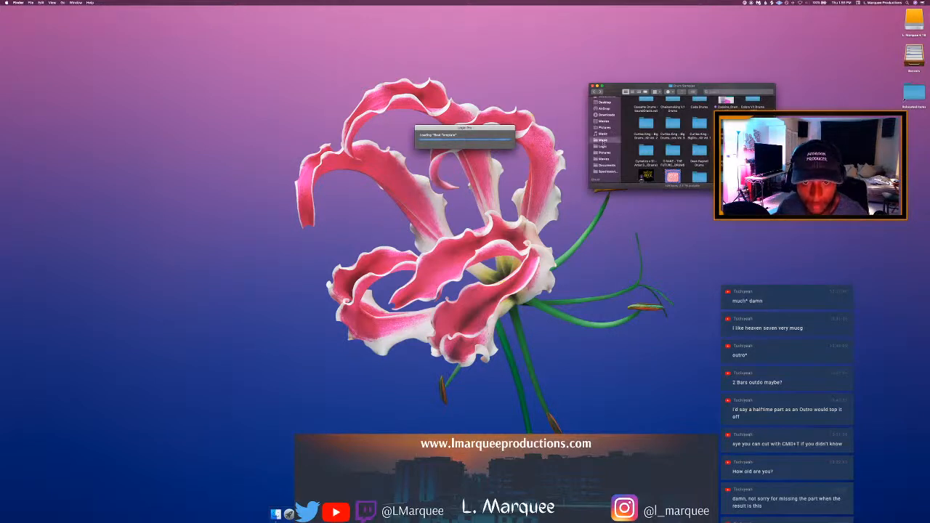
double_click(642, 139)
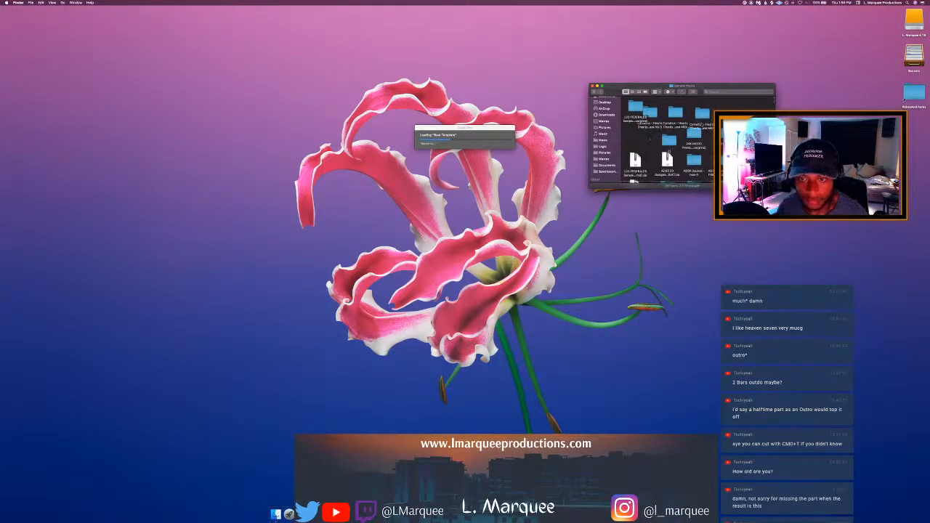
scroll(669, 138, down, 5)
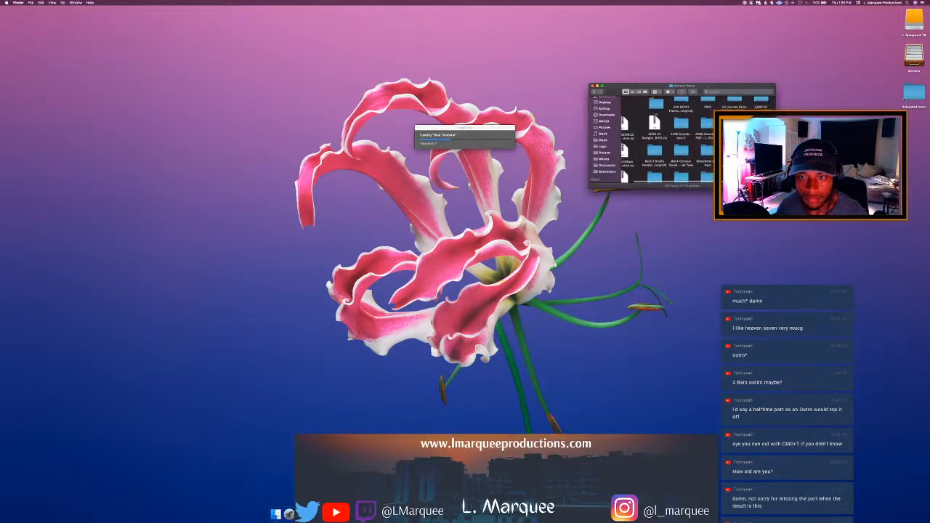
scroll(668, 138, down, 3)
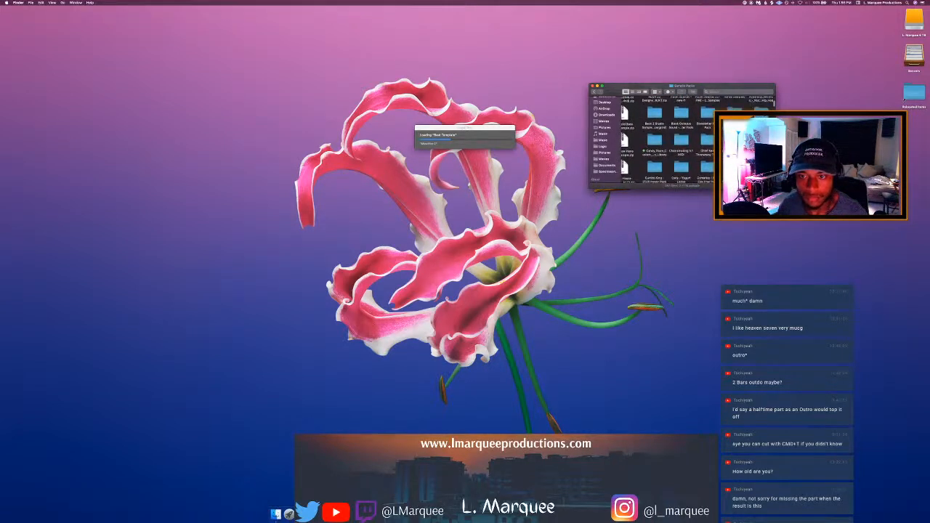
double_click(681, 167)
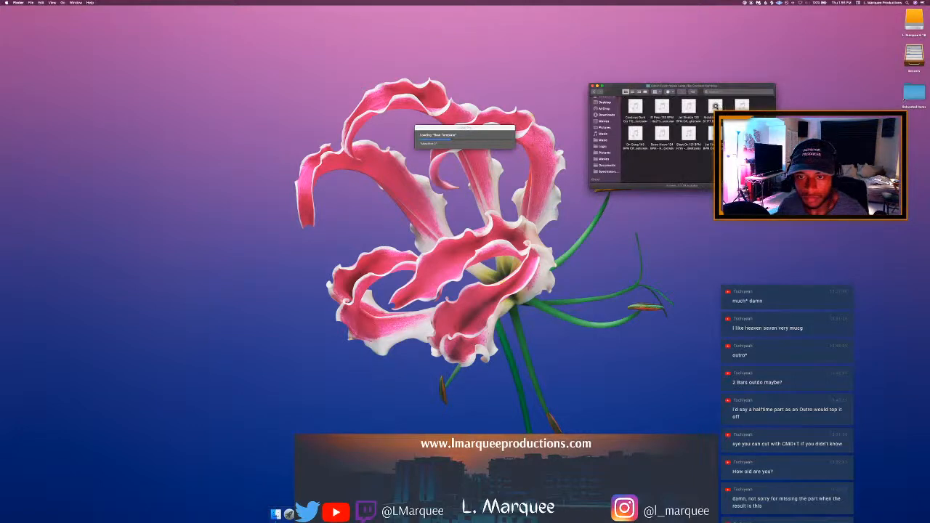
Step: Audition the first four loops in the kit folder, working back from the fourth to the first
click(716, 106)
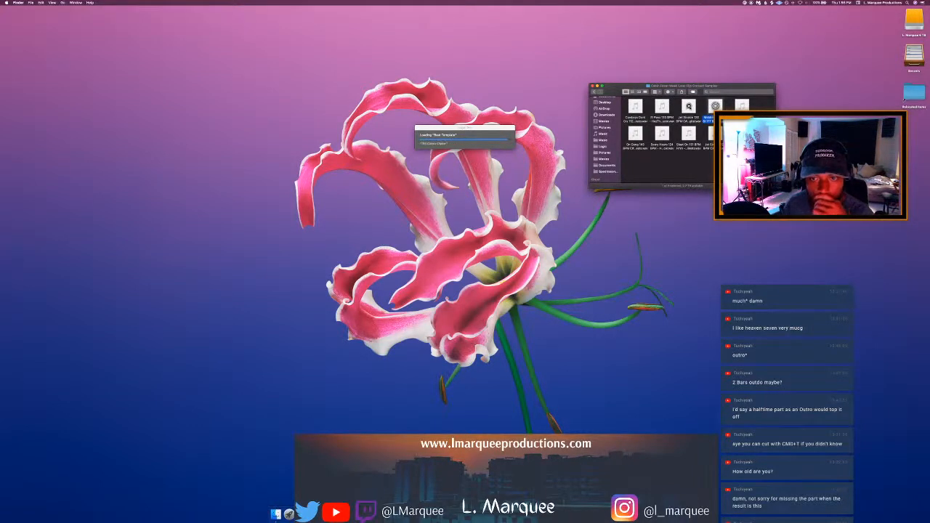
click(689, 106)
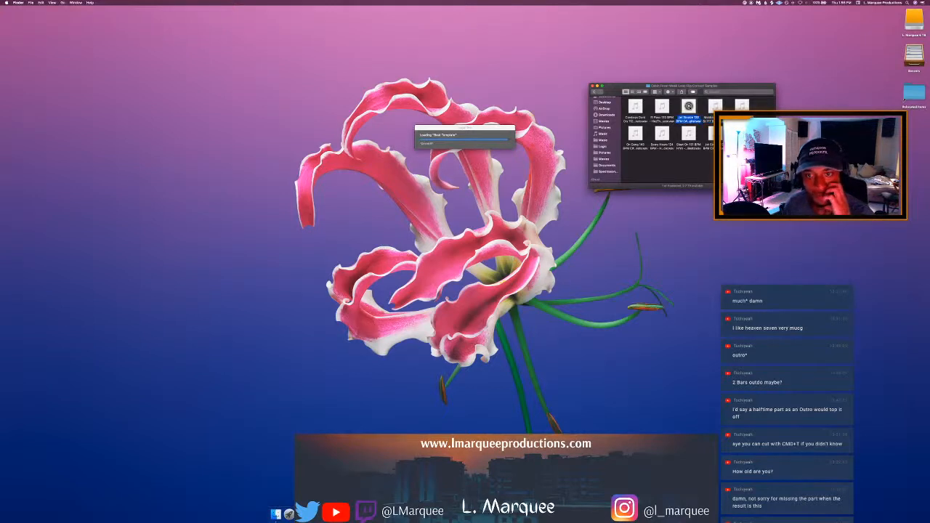
click(662, 107)
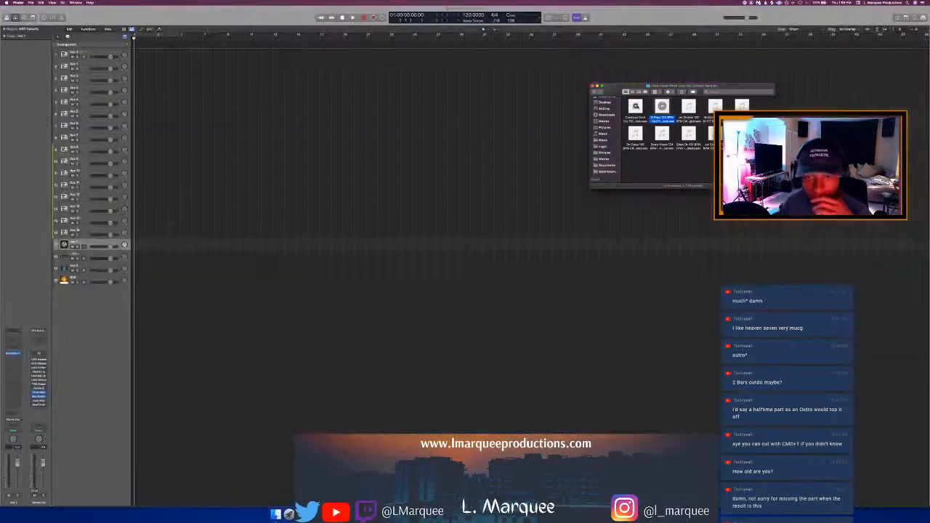
key(Left)
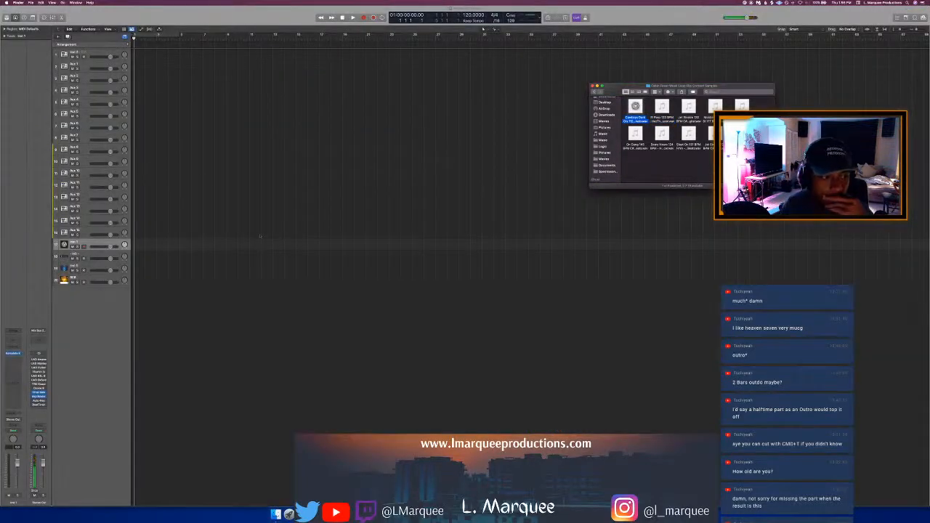
Step: Add one new audio track directly below the last aux track
click(88, 232)
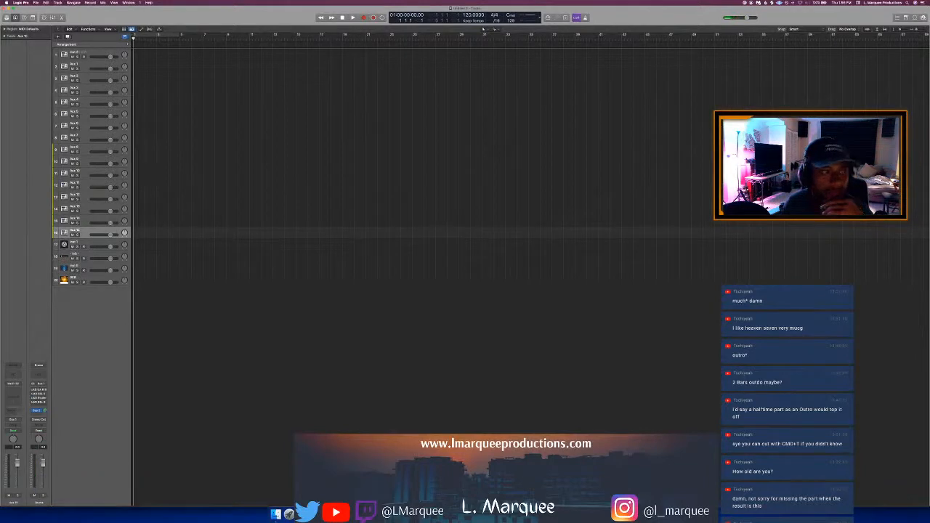
key(alt+super+n)
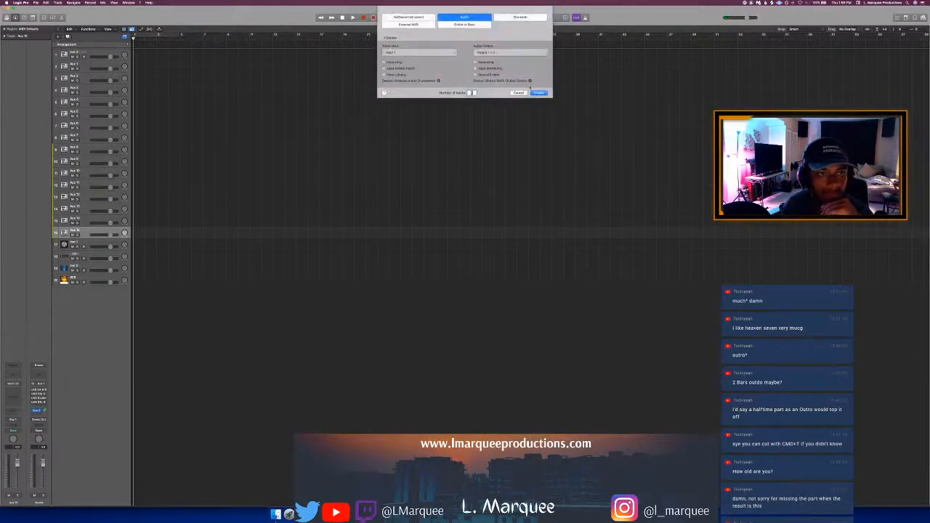
key(Return)
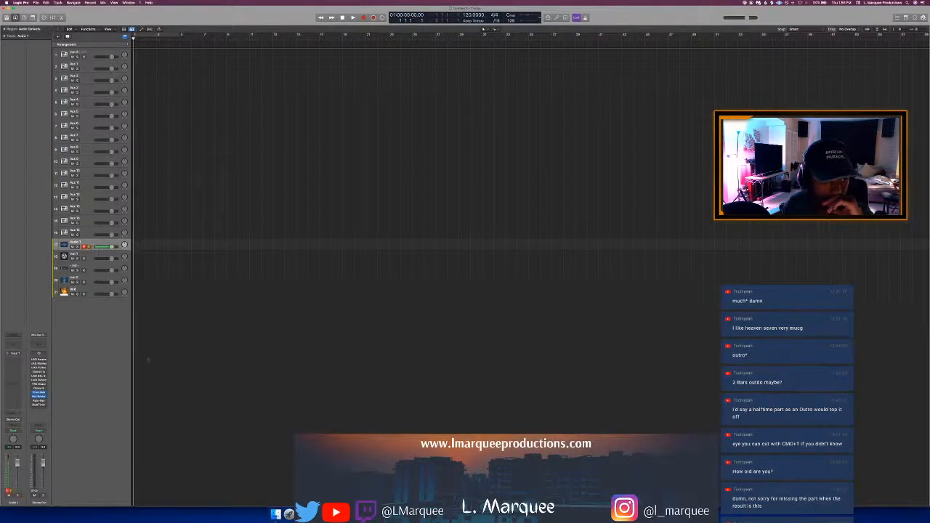
Step: Return to the loop kit folder in Finder and audition the first three loops in its second row
click(275, 514)
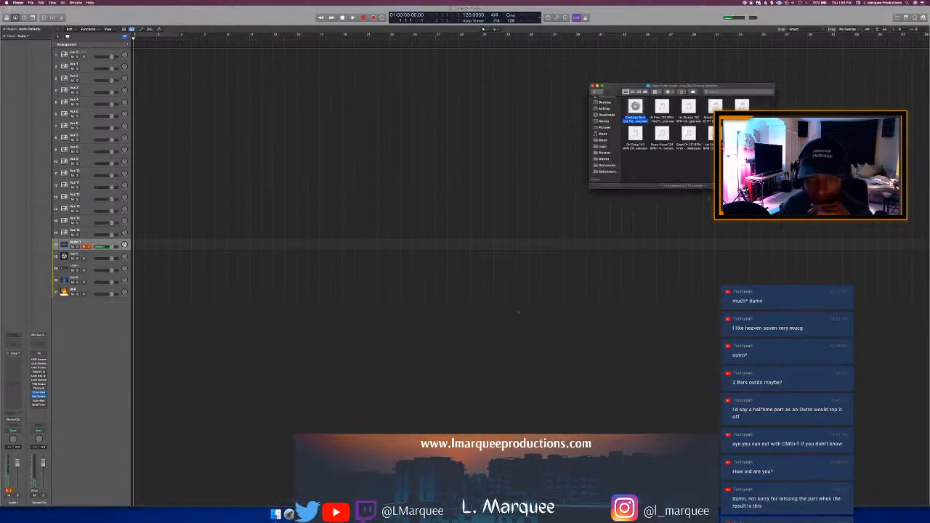
click(635, 133)
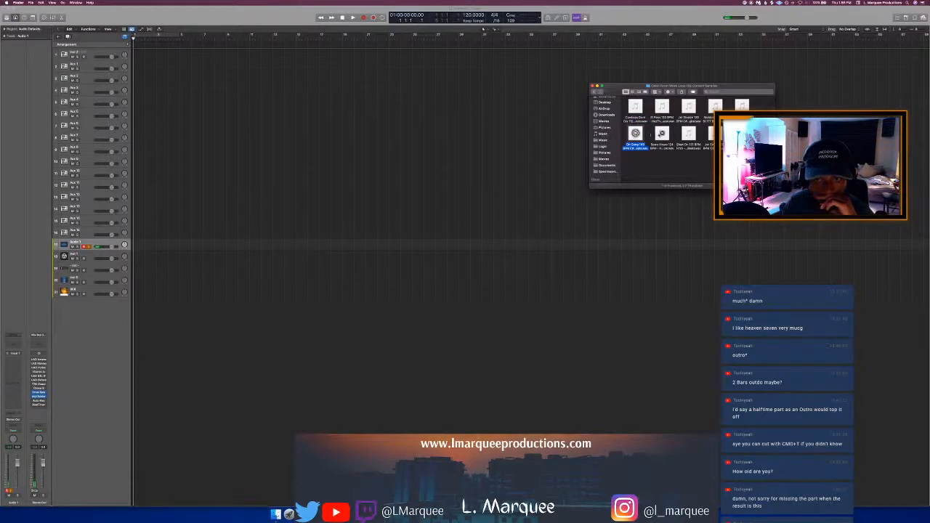
click(661, 133)
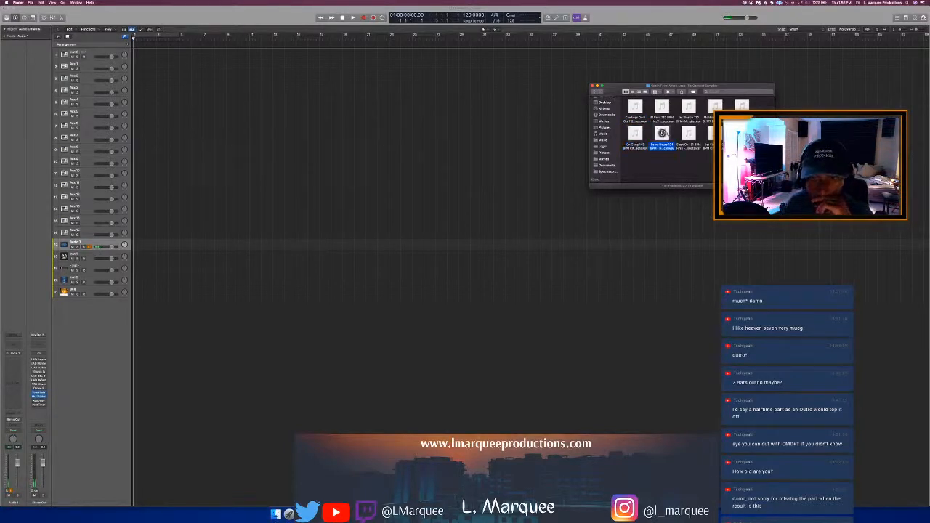
click(689, 133)
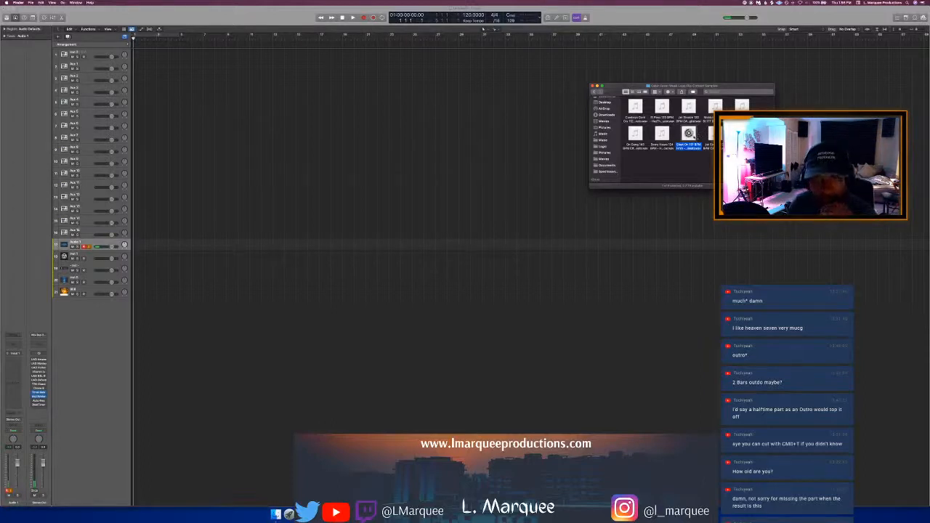
Step: Import the third loop of the second row onto a new track at bar 1, converting the file to the project sample rate
click(697, 162)
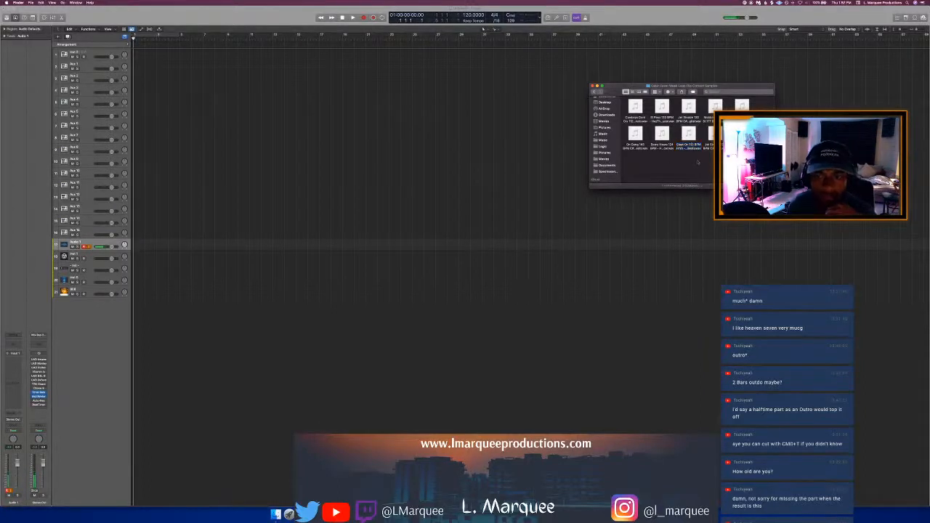
drag(688, 135, 132, 314)
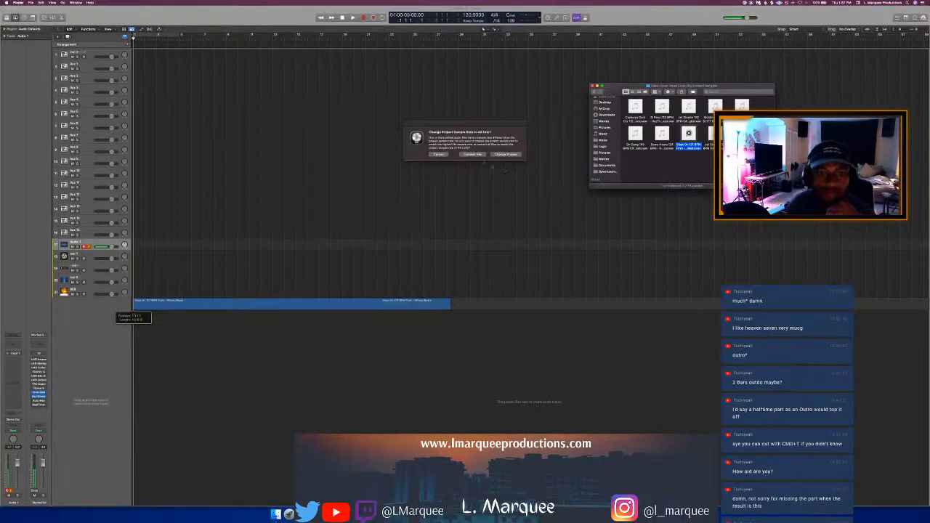
click(474, 154)
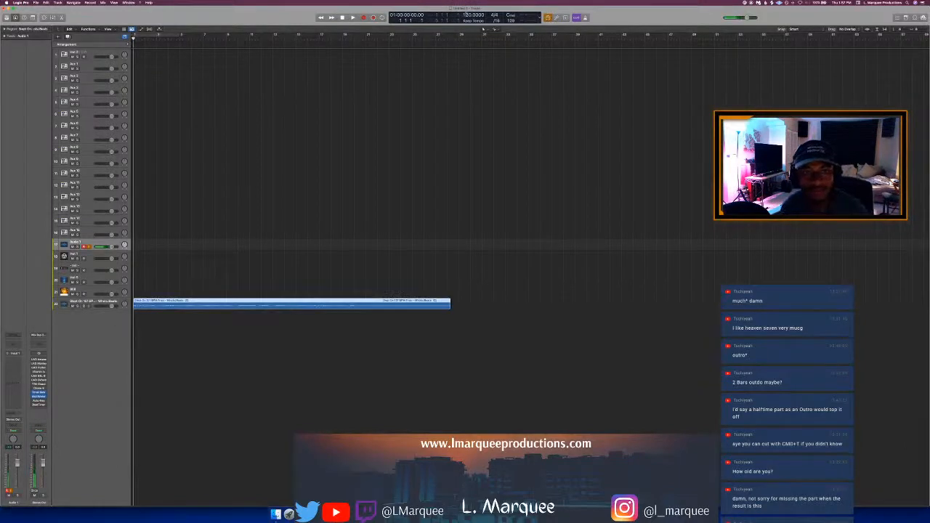
double_click(472, 14)
text(158)
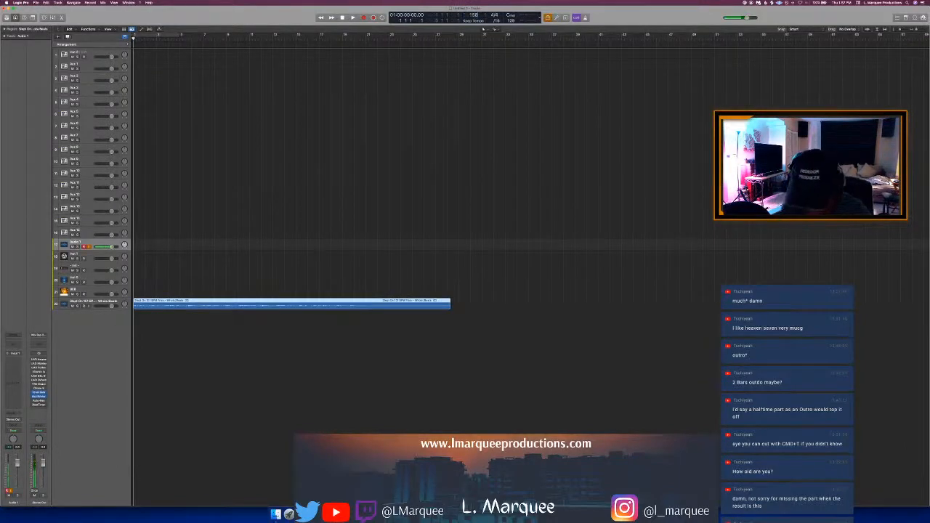
key(Return)
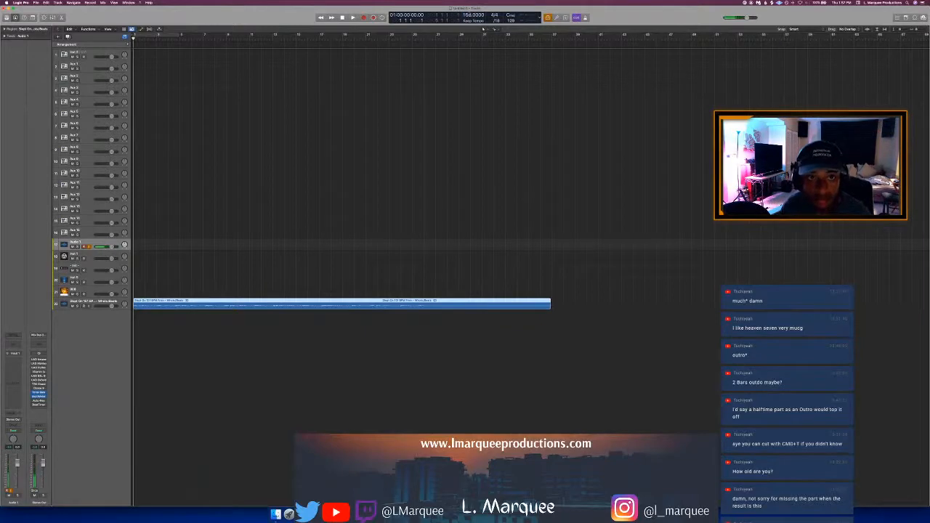
Step: Set the project tempo to 151 BPM and play the imported loop from the start
double_click(474, 14)
text(151)
key(Return)
key(space)
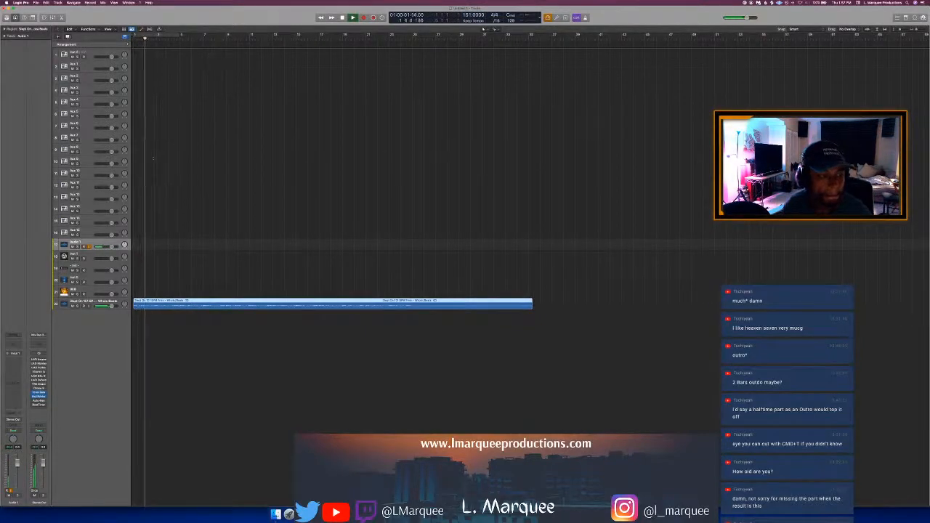
Step: Enable Flex on the loop track in Polyphonic mode and move the track directly below Audio 1
click(107, 301)
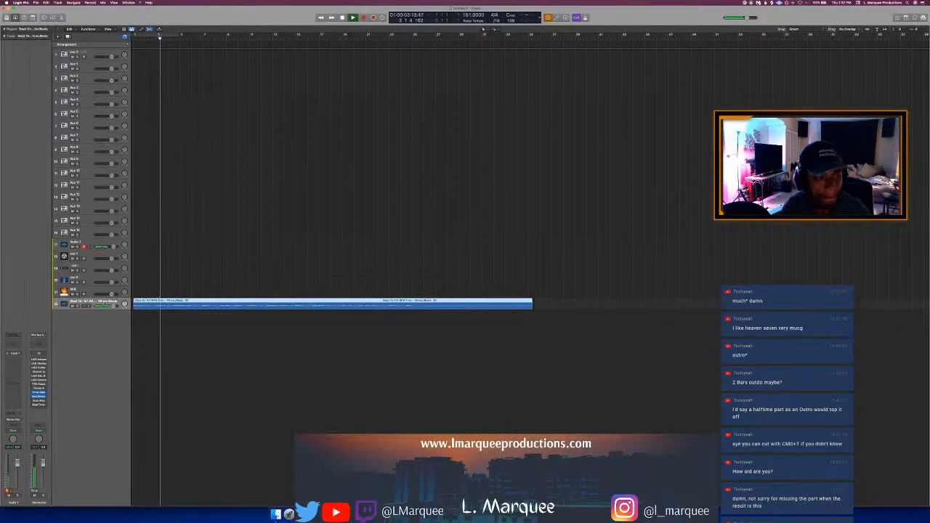
key(super+f)
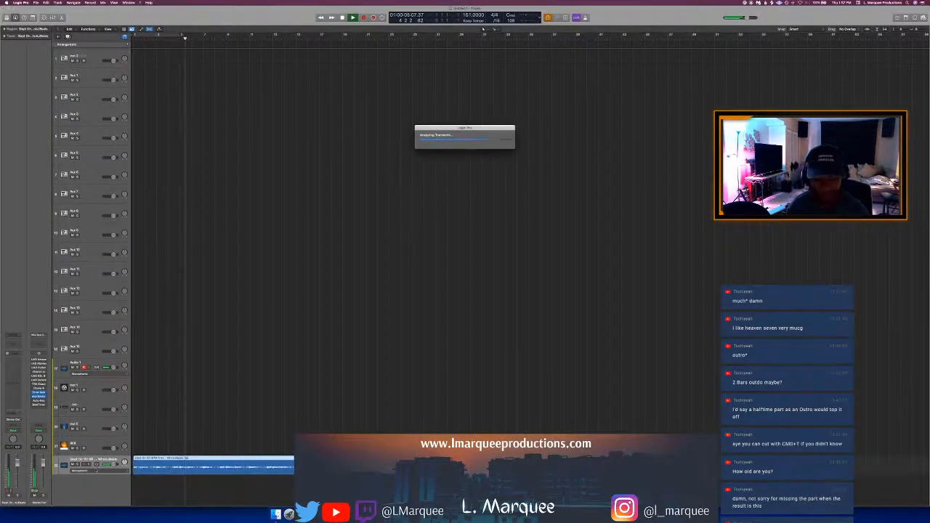
click(96, 471)
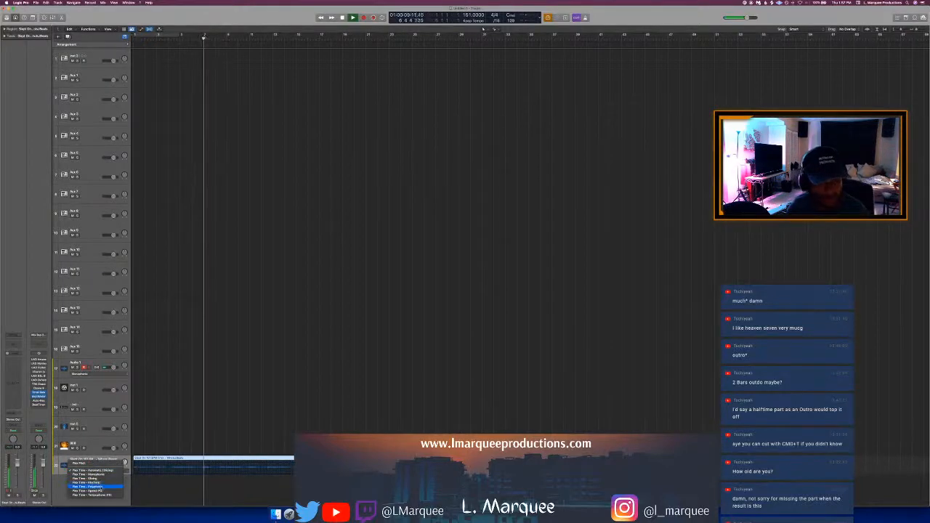
click(97, 486)
click(89, 486)
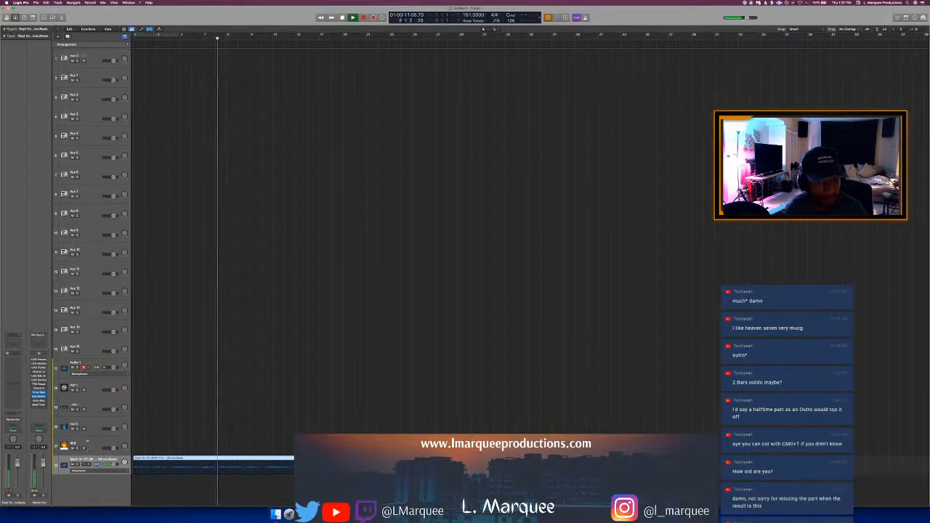
drag(89, 459, 88, 390)
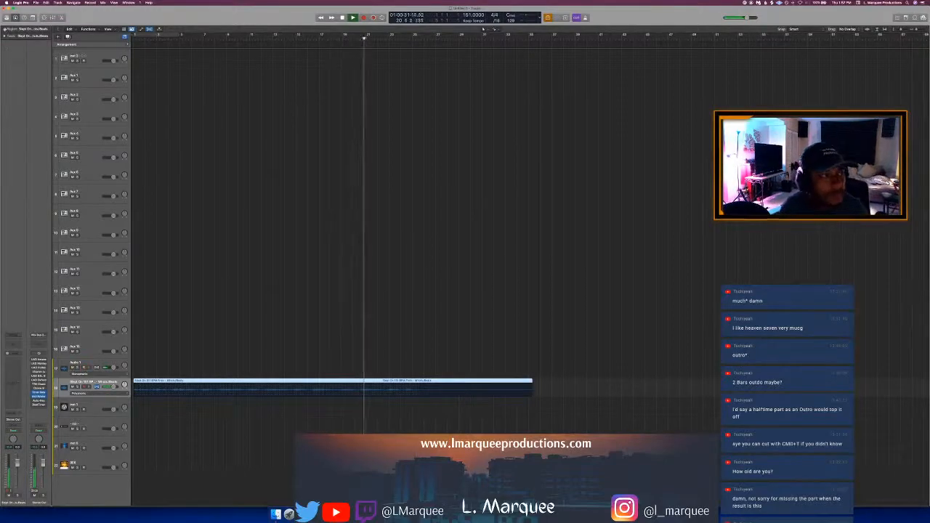
Step: Transpose the loop region and restart playback with a cycle range from bar 1 to bar 9
click(5, 29)
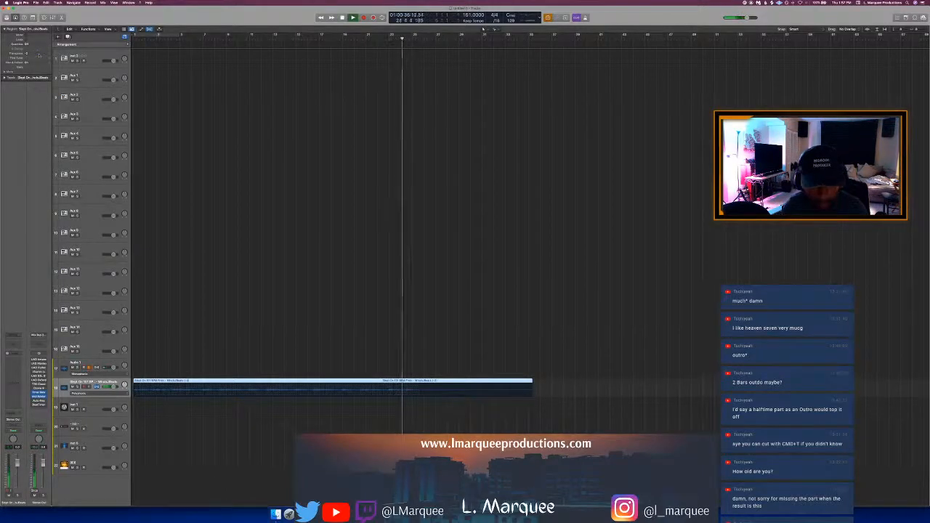
key(space)
key(space)
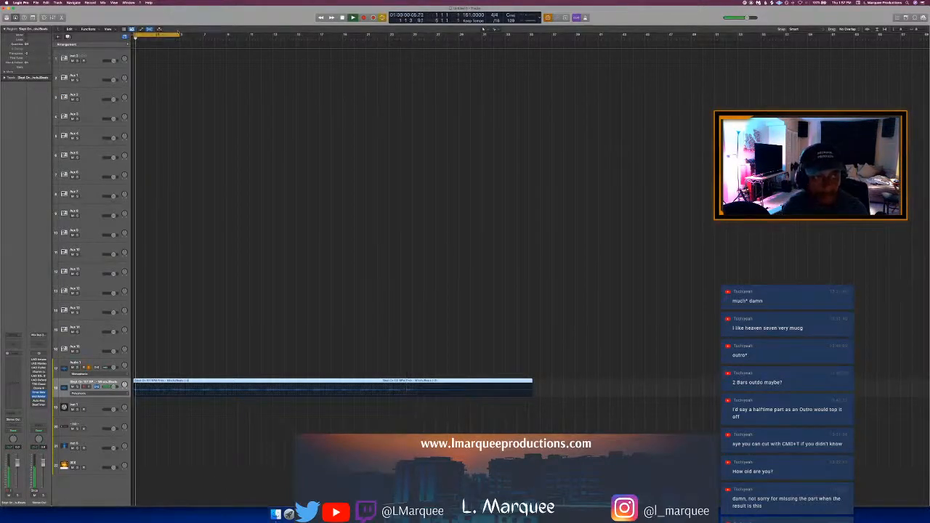
drag(179, 35, 226, 47)
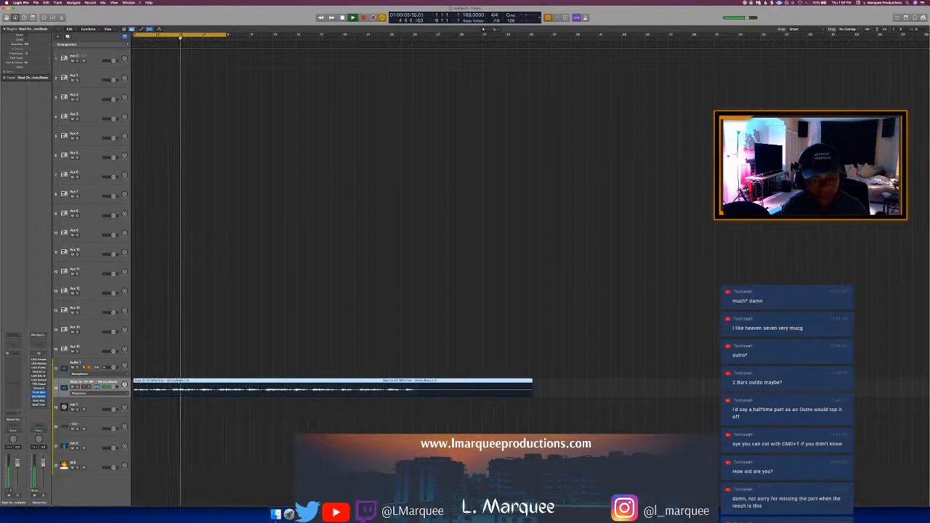
Step: Try faster tempos while replaying the loop from the start, and set the project tempo to 168 BPM
key(Return)
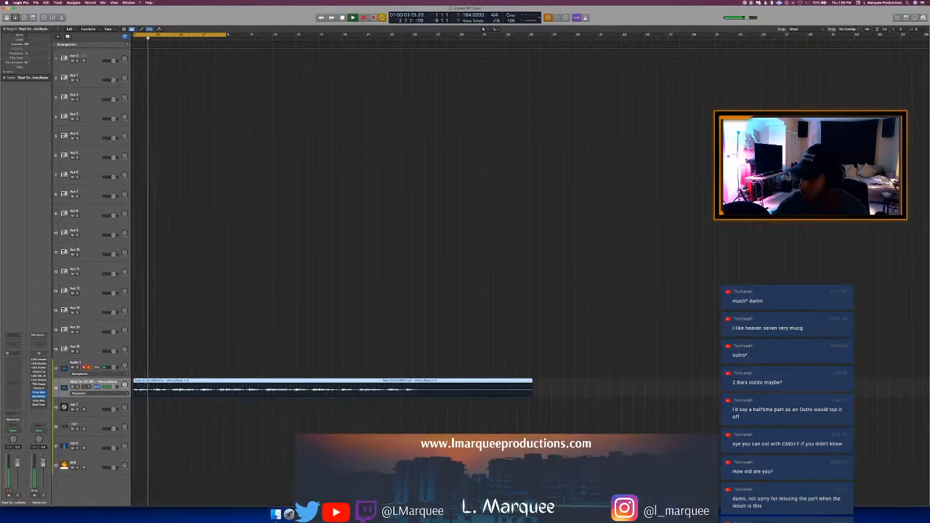
click(467, 66)
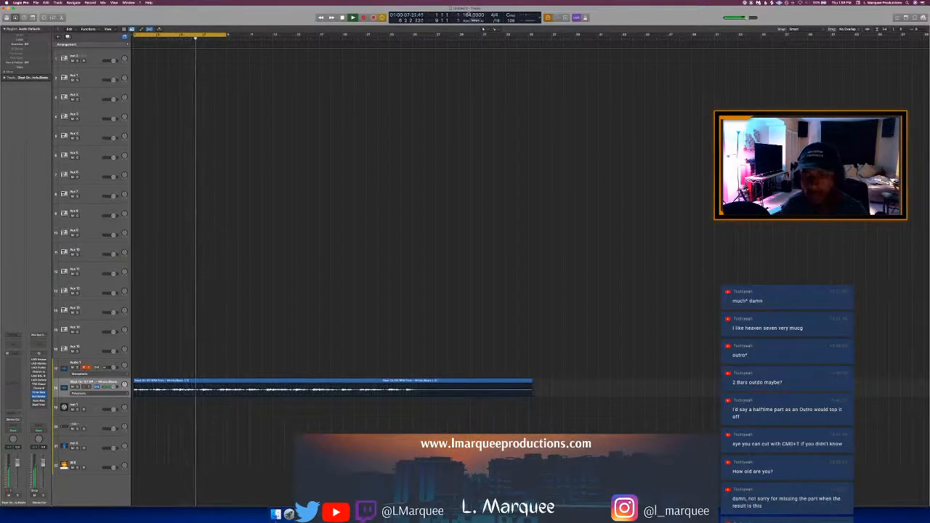
key(Return)
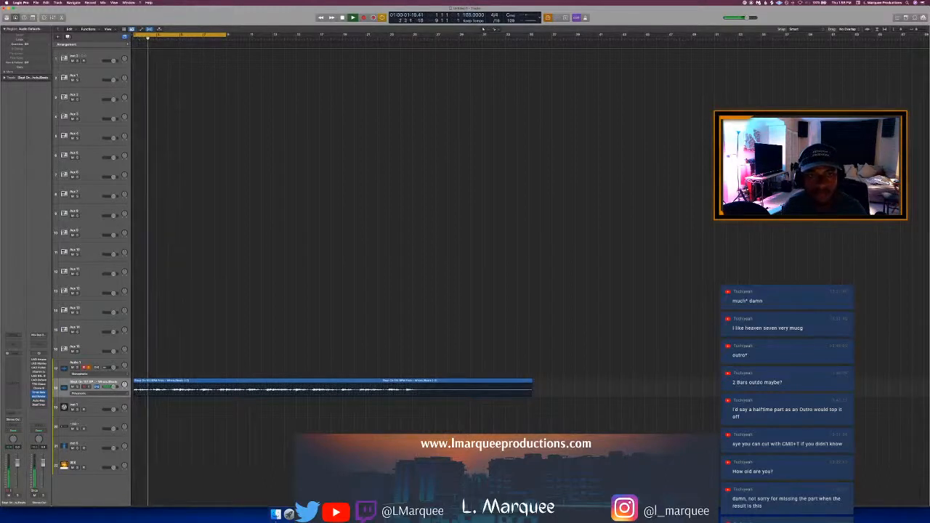
key(Return)
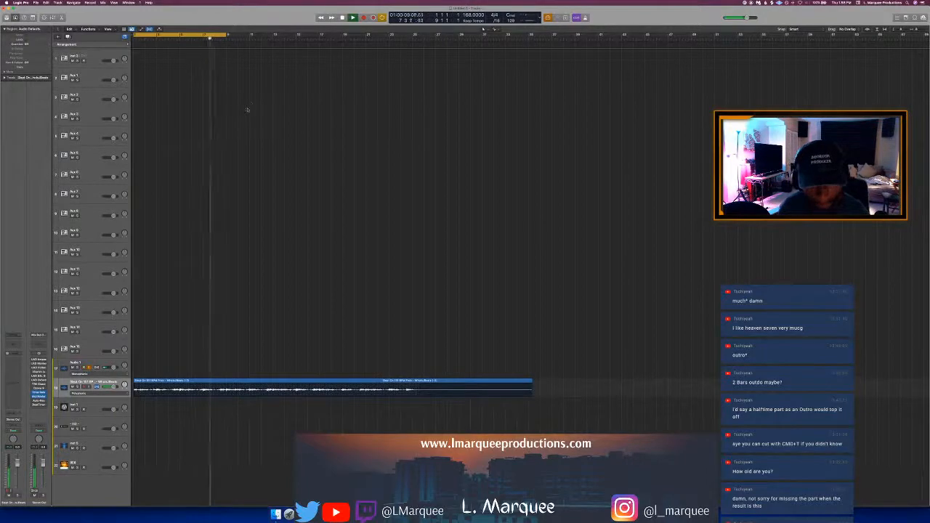
Step: Extend the cycle range to bar 19 and open the Maschine 2 plug-in on the first instrument track
click(92, 56)
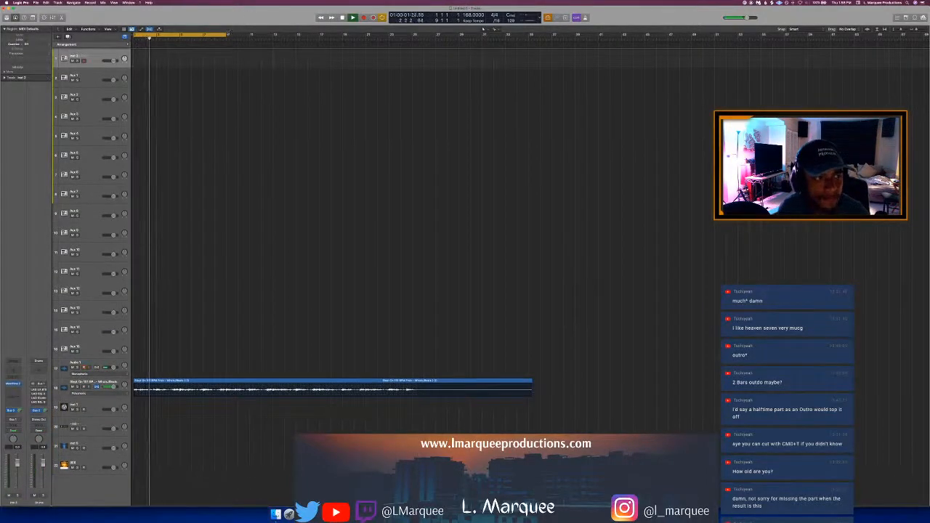
drag(228, 34, 341, 67)
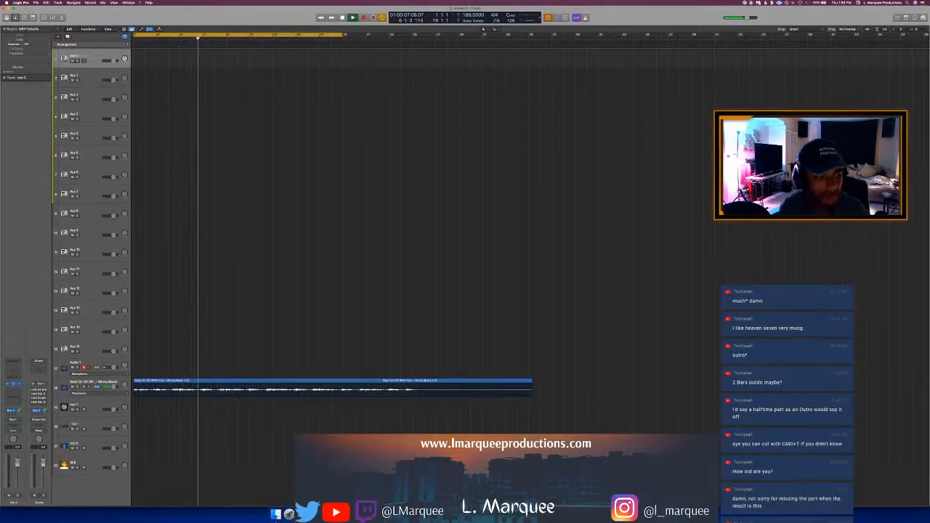
click(13, 384)
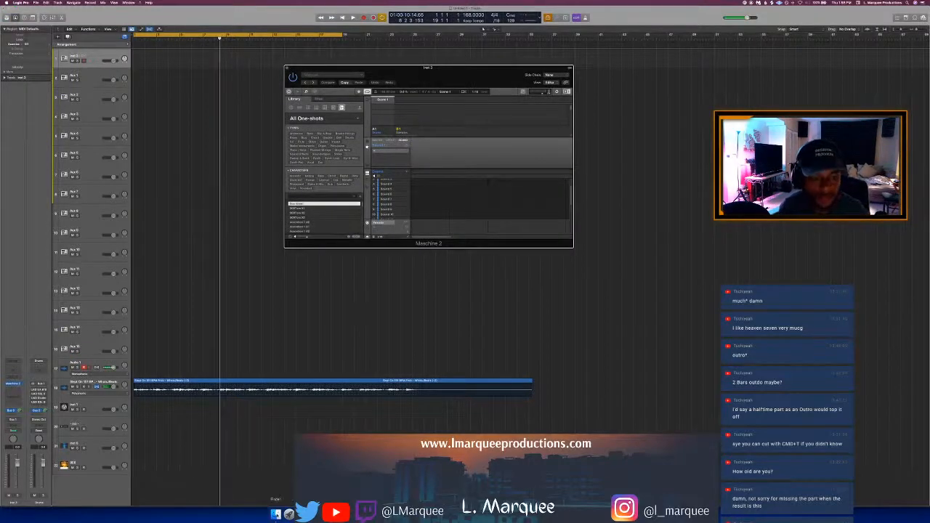
Step: Switch to Finder, restart playback of the loop, and open the Drum Samples folder inside Music
click(276, 513)
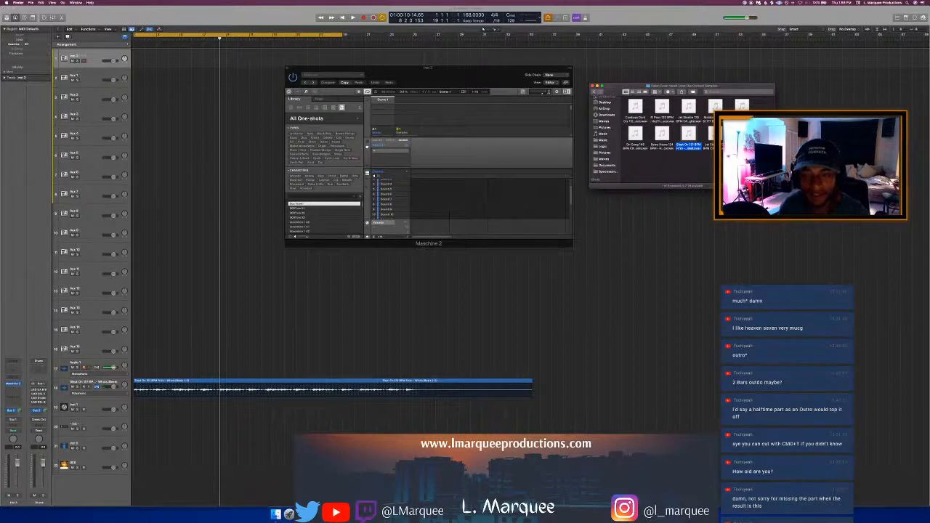
click(593, 92)
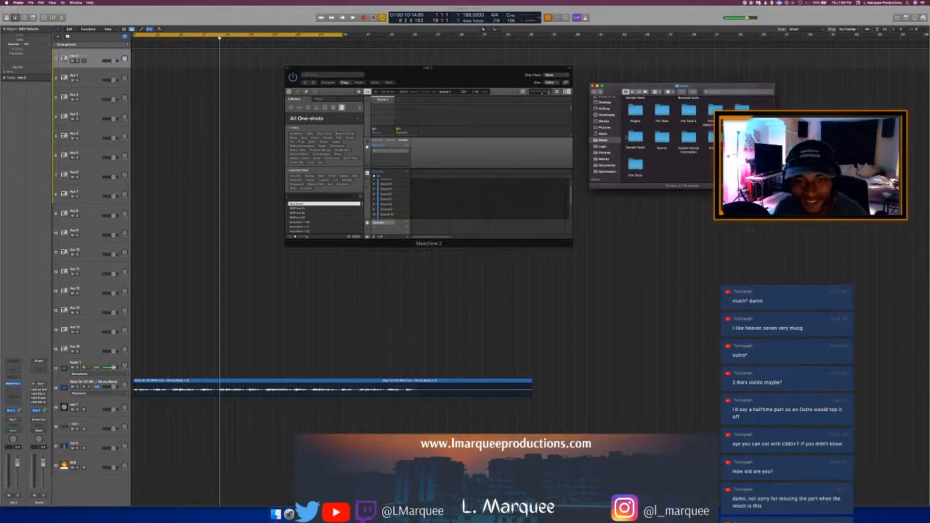
scroll(661, 137, up, 3)
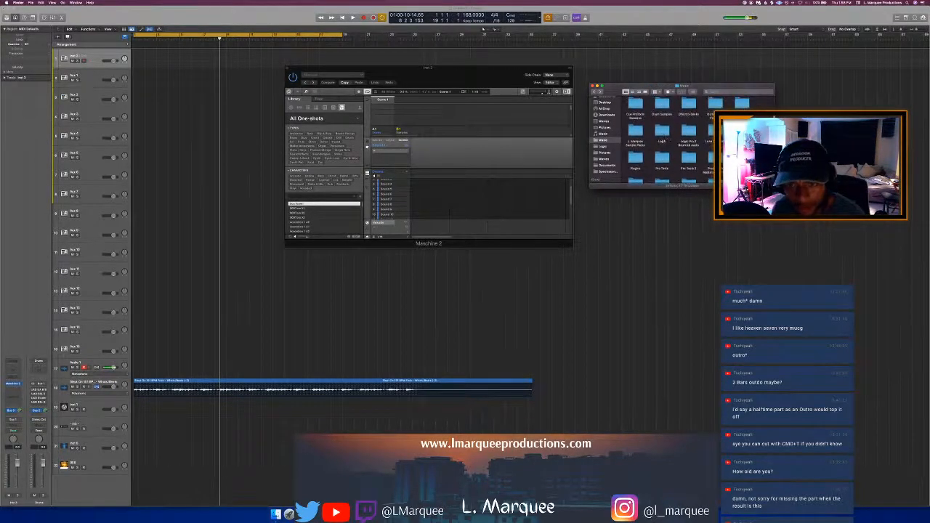
scroll(699, 119, up, 1)
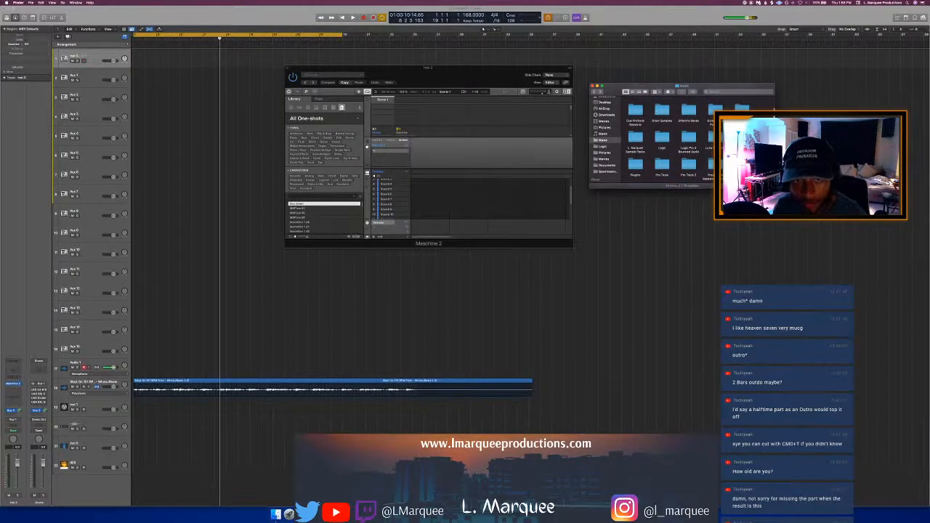
click(505, 82)
key(space)
click(661, 116)
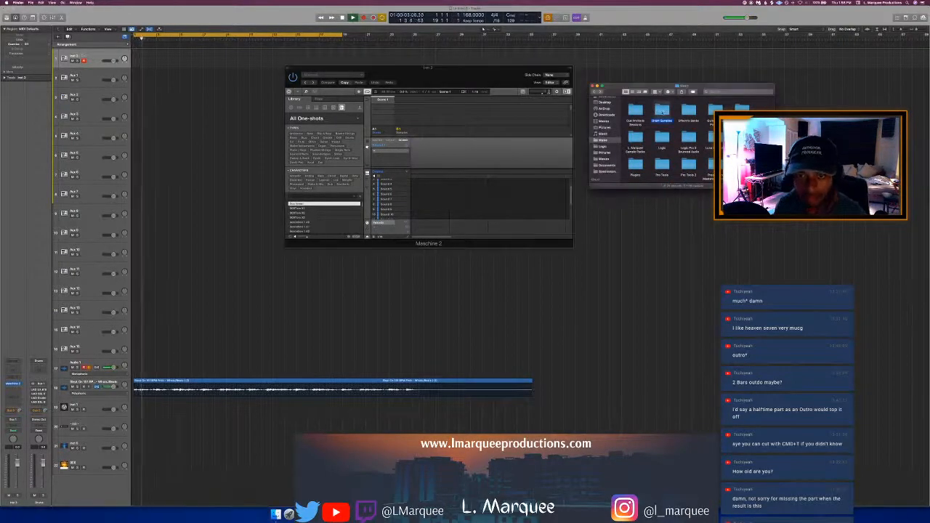
double_click(661, 116)
Step: Find a drum kit among the Drum Samples, open its third sound folder, and audition the FM CLAP sample
scroll(671, 138, down, 5)
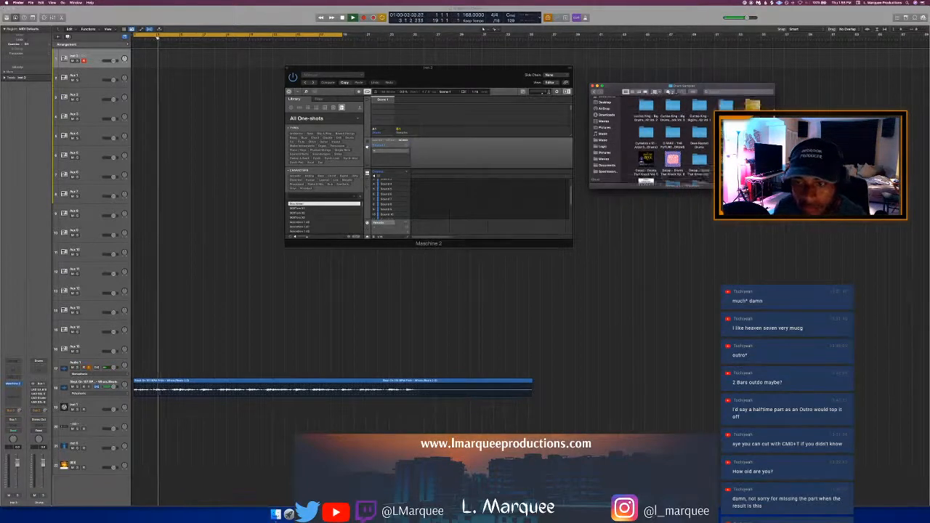
scroll(671, 138, down, 5)
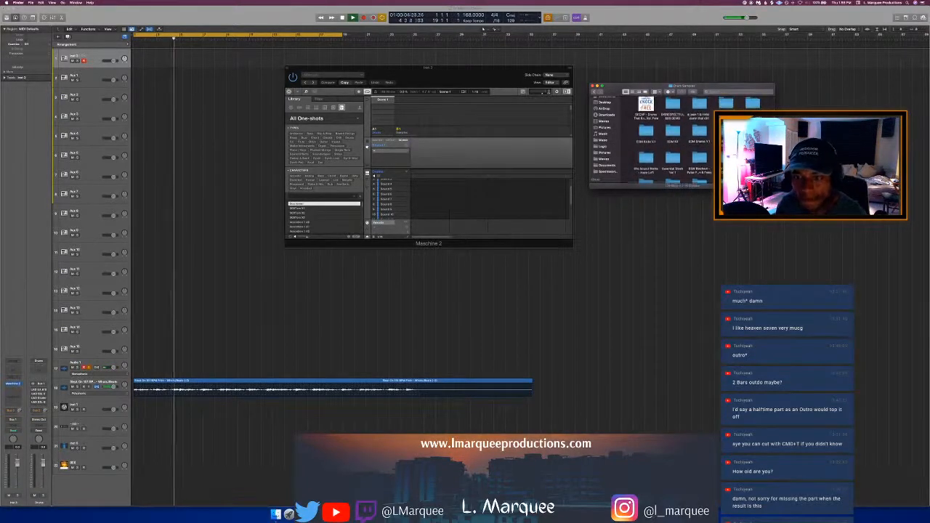
scroll(672, 138, down, 5)
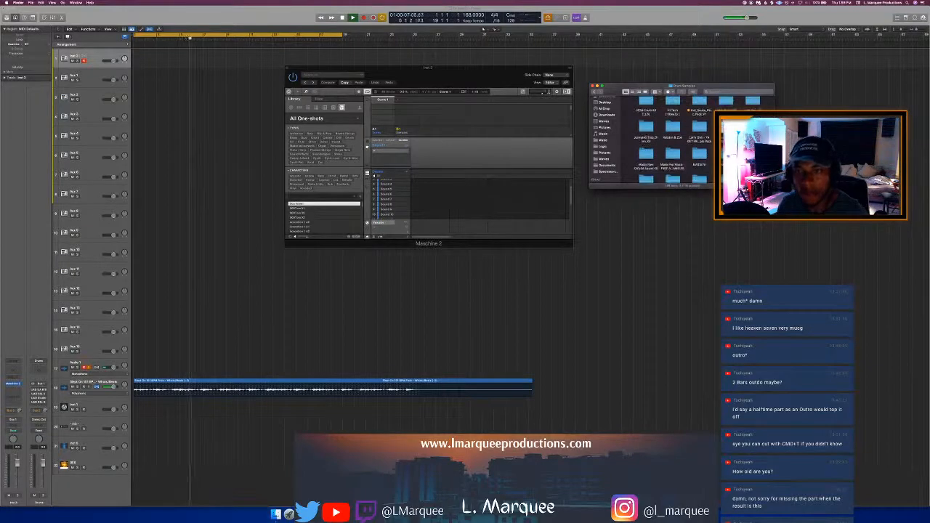
double_click(725, 154)
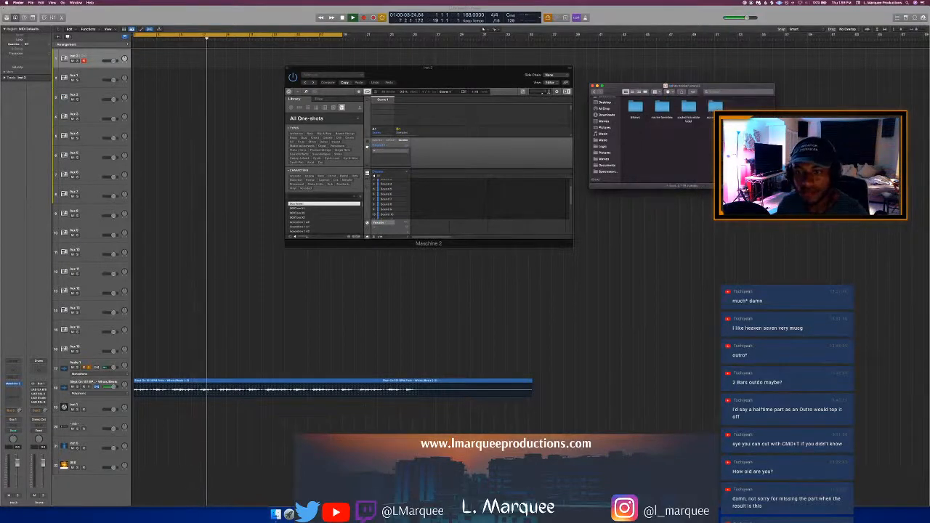
double_click(715, 108)
click(689, 109)
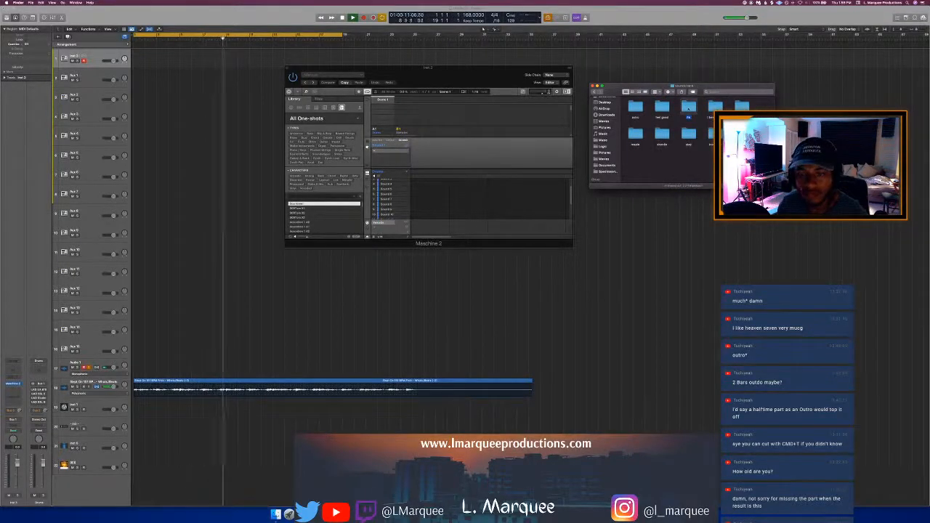
double_click(688, 108)
click(688, 107)
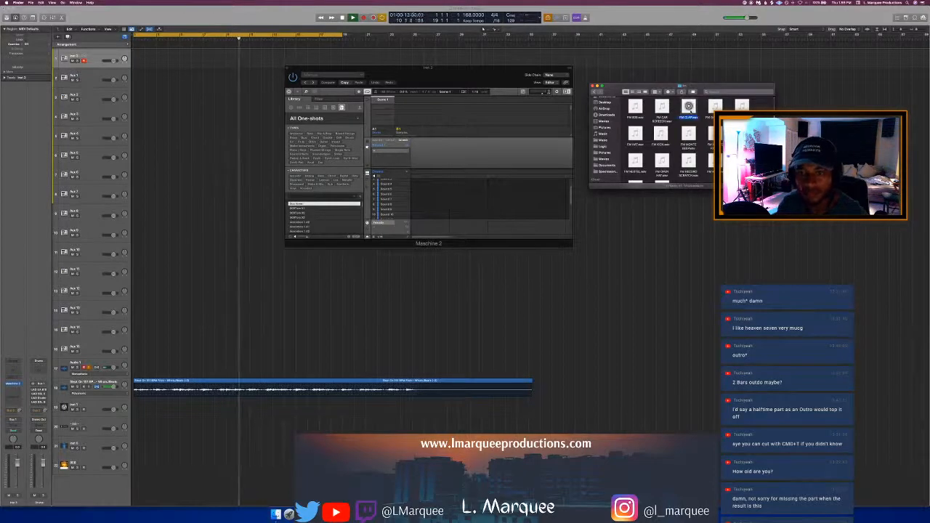
Step: Browse the KOLORS samples and audition their clap against the playing loop
click(594, 91)
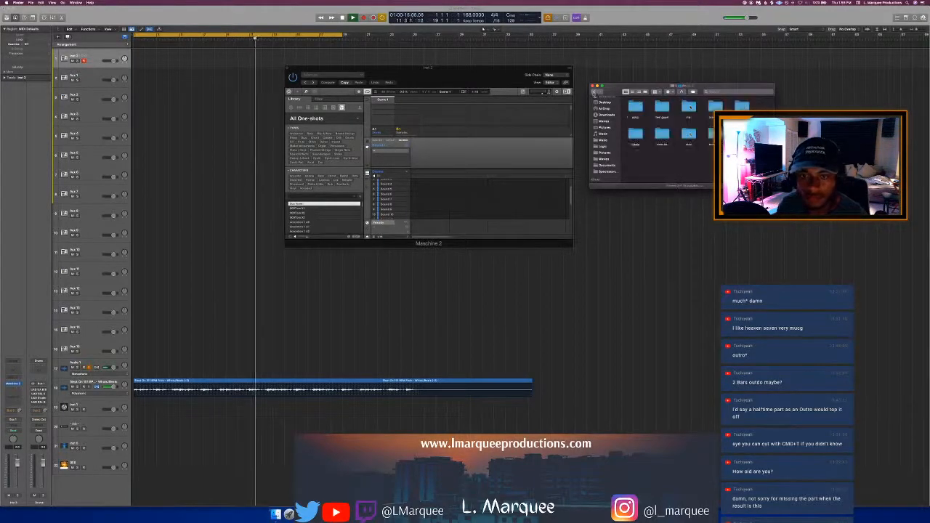
click(594, 92)
double_click(688, 107)
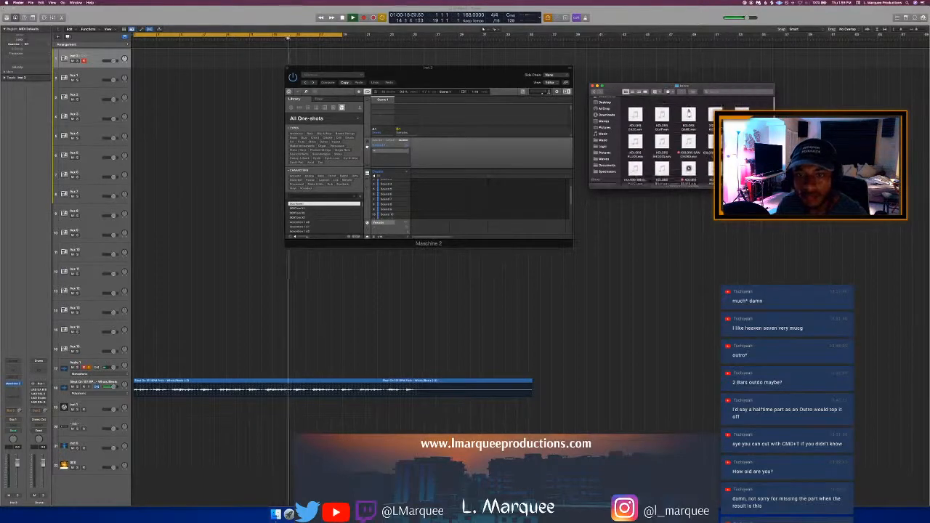
scroll(688, 116, down, 1)
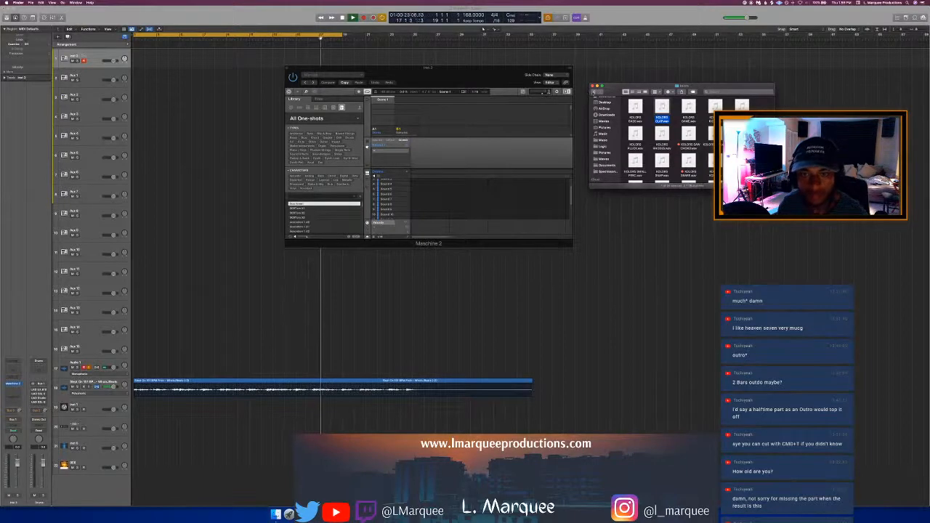
click(594, 92)
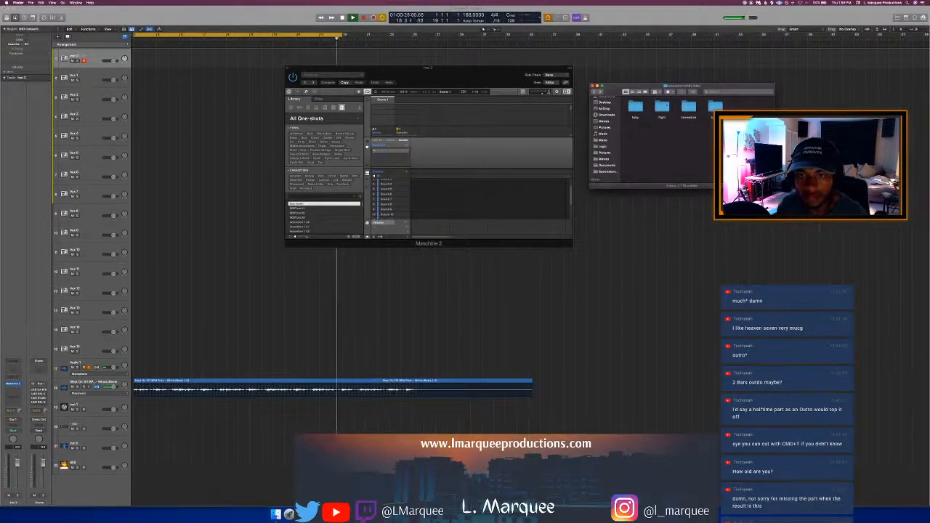
Step: Look through the HOME samples and audition their claps against the loop
double_click(687, 108)
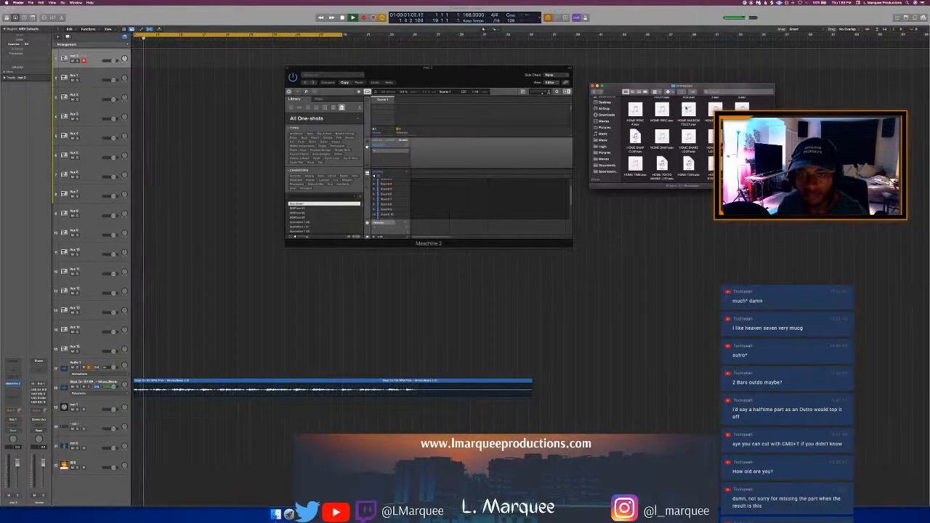
scroll(680, 109, down, 5)
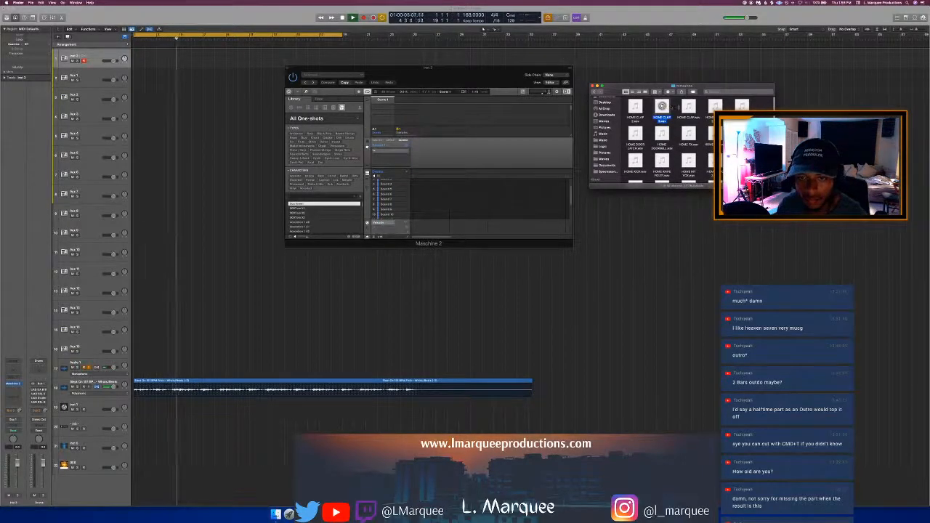
click(687, 107)
scroll(679, 123, down, 5)
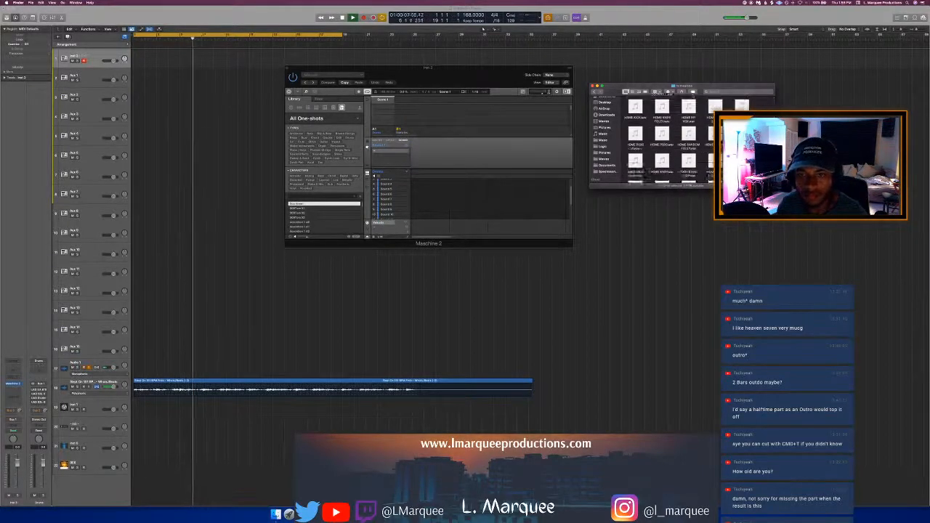
click(595, 92)
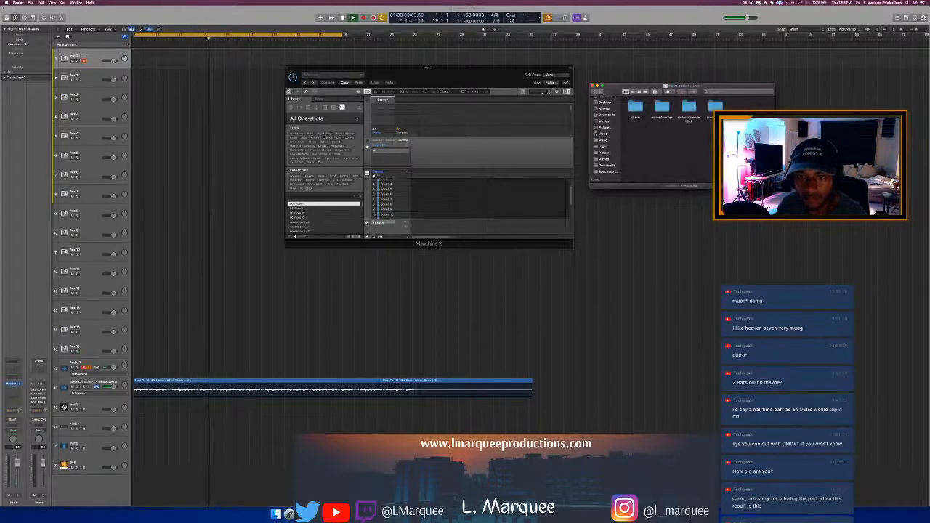
Step: Look through the MAPLE and SHORDIE folders and the other neighbouring sound folder for a suitable clap
double_click(636, 134)
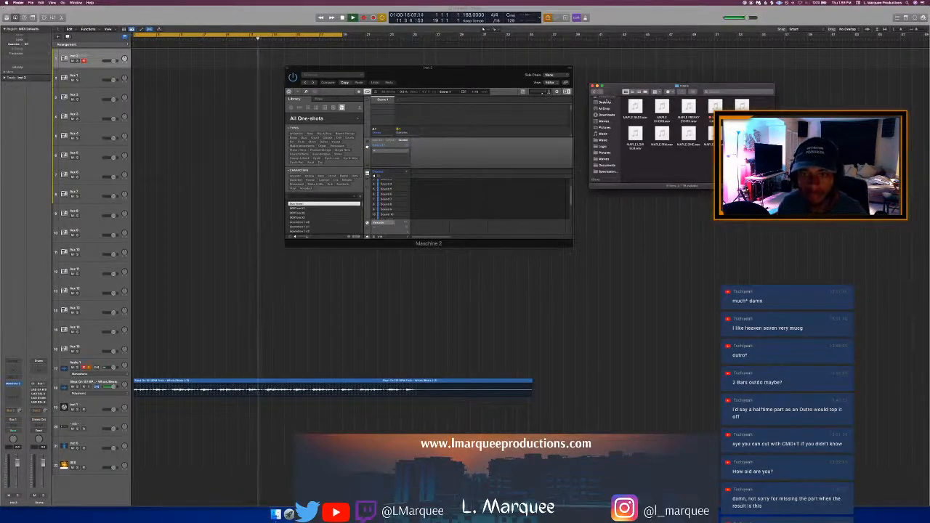
click(594, 92)
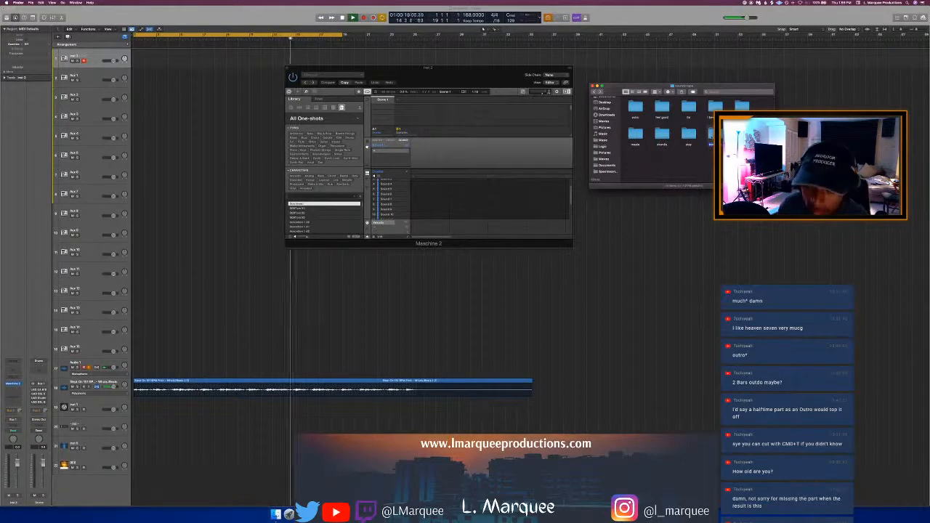
double_click(711, 137)
click(711, 136)
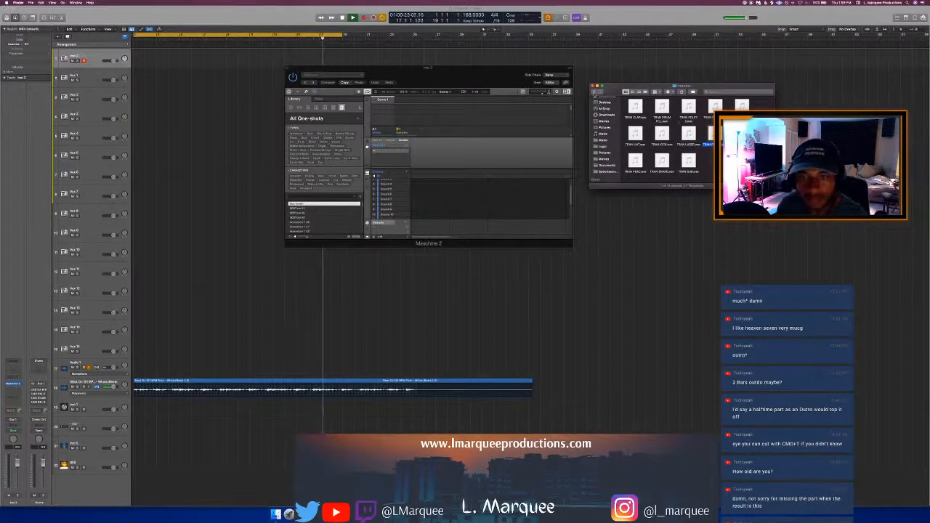
click(595, 93)
double_click(658, 133)
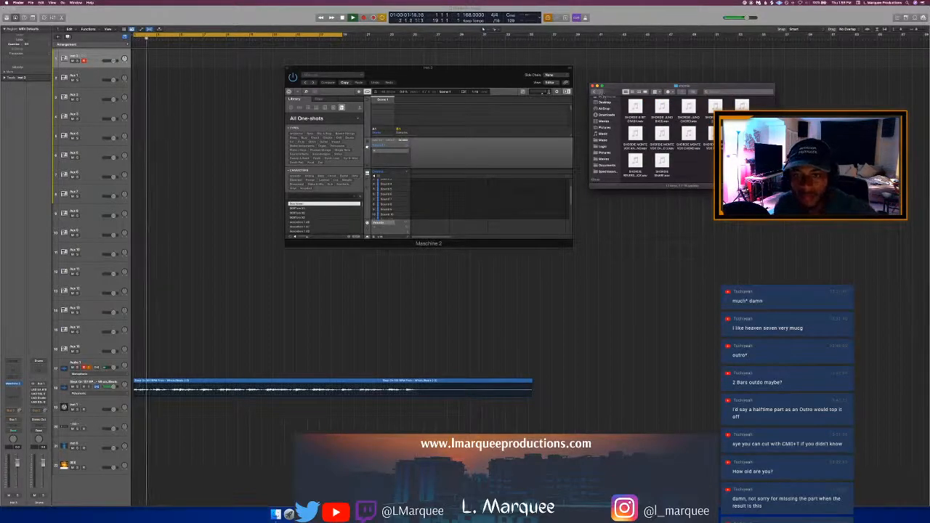
click(594, 92)
click(636, 134)
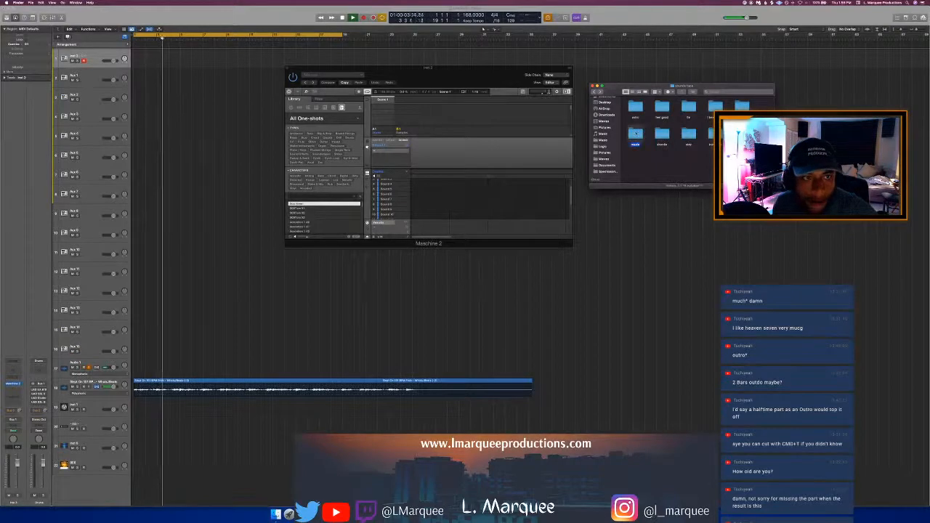
double_click(635, 133)
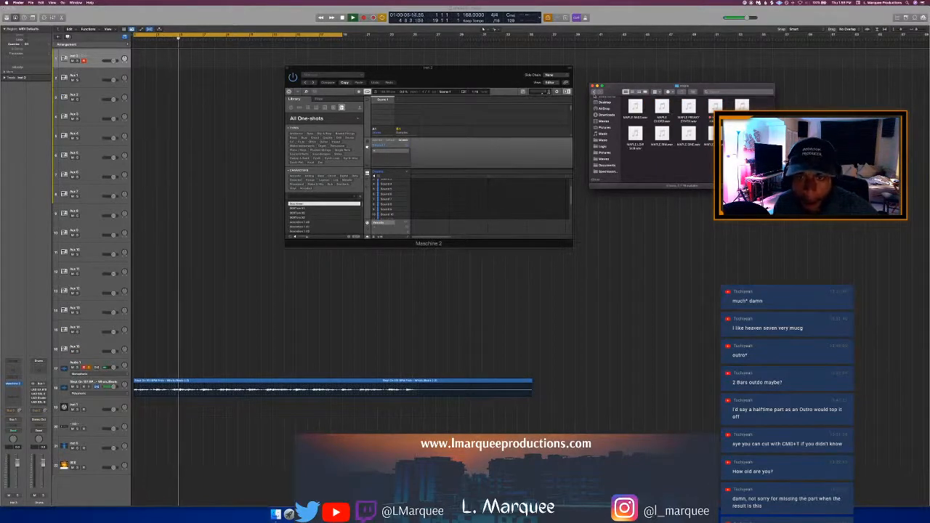
click(595, 92)
Step: Audition a clap from the fourth sound folder of the kit and look over its remaining samples
click(711, 113)
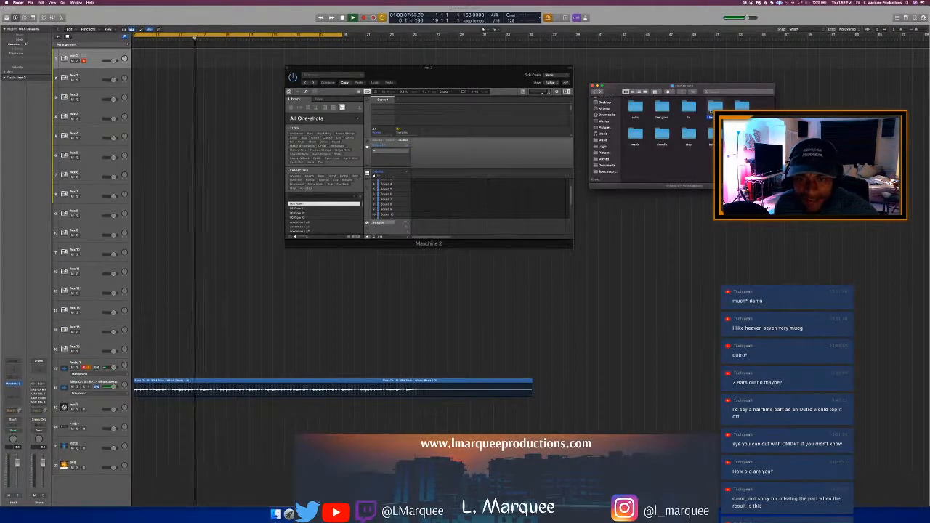
double_click(712, 109)
scroll(715, 109, up, 3)
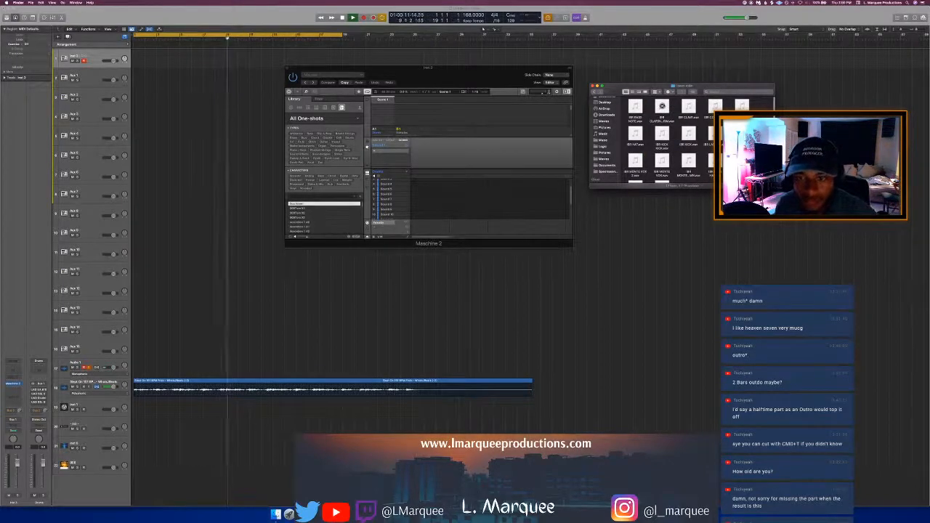
click(662, 106)
scroll(658, 133, down, 2)
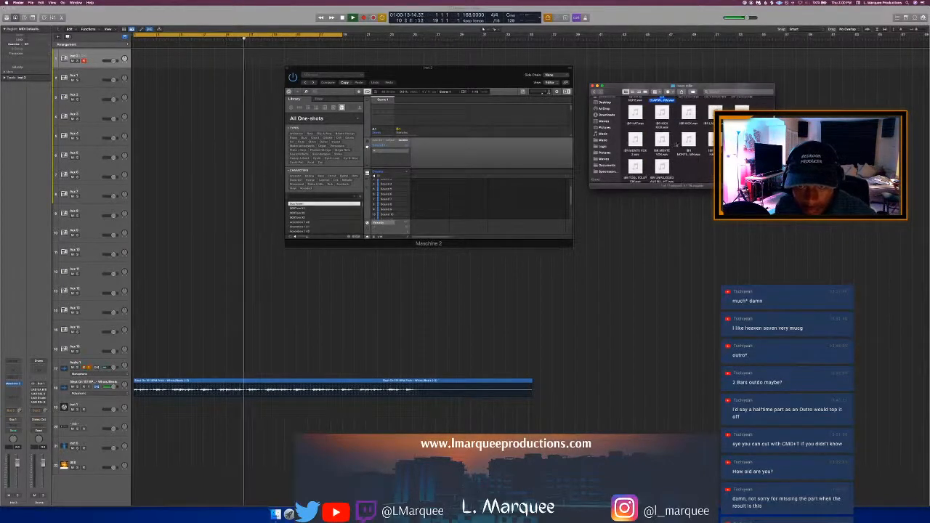
scroll(676, 144, down, 2)
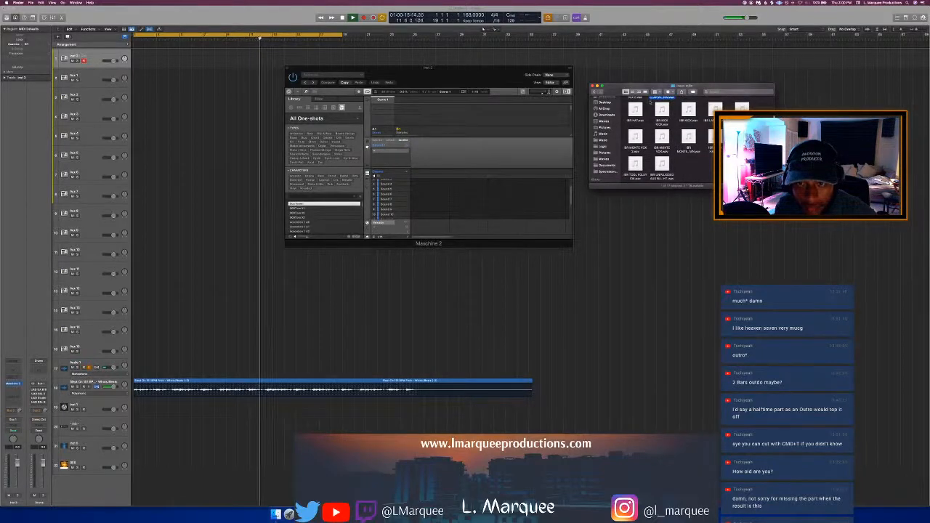
click(593, 92)
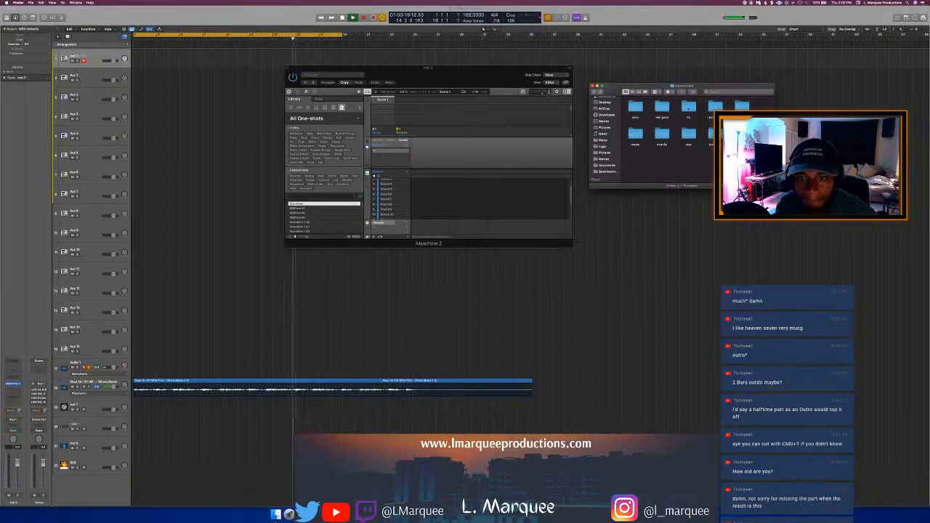
Step: Load the FM CLAP sample into the second sound slot of Maschine 2 and select that slot
double_click(688, 108)
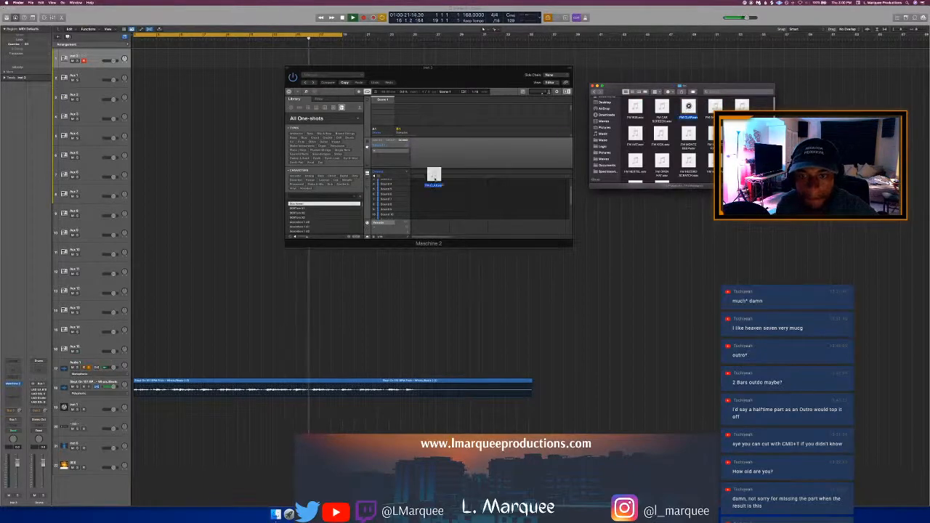
drag(436, 178, 403, 188)
click(387, 186)
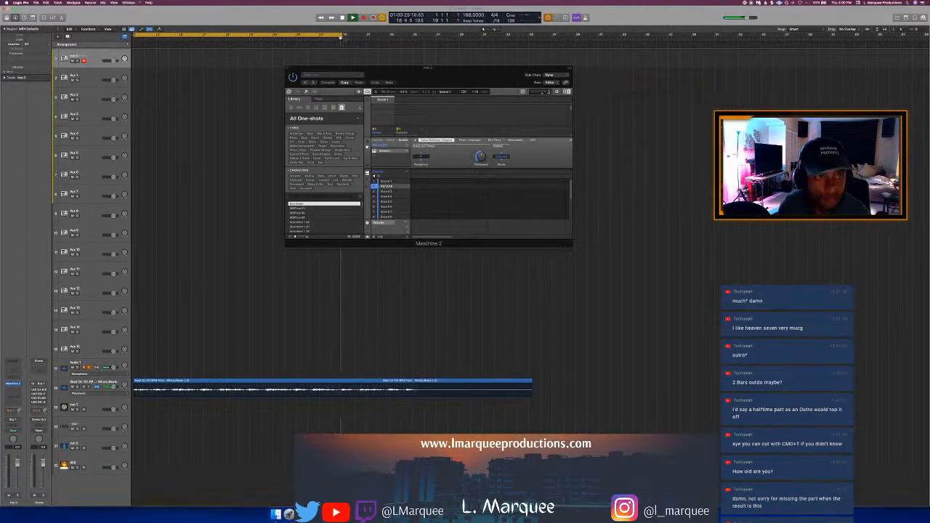
Step: Extend the cycle range to bar 27 and record a clap pattern in Maschine 2, returning to the start when finished
drag(343, 34, 429, 76)
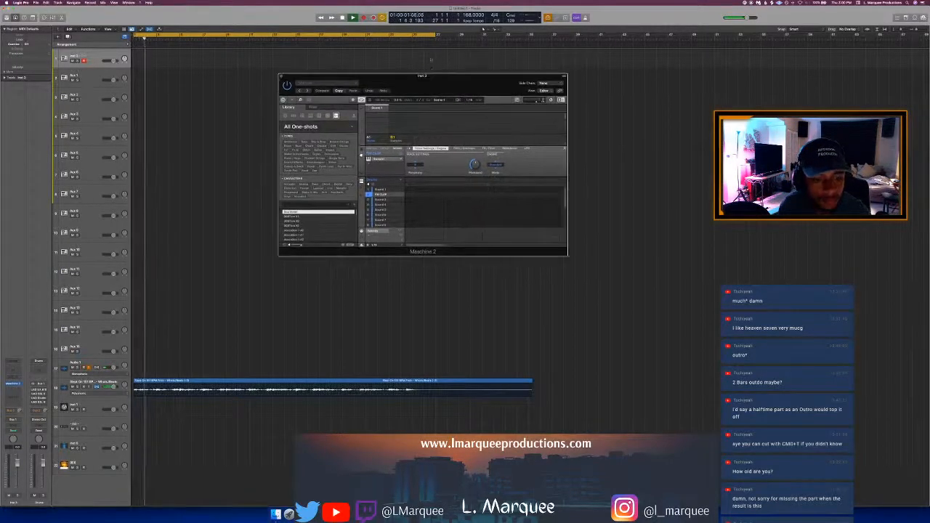
key(q)
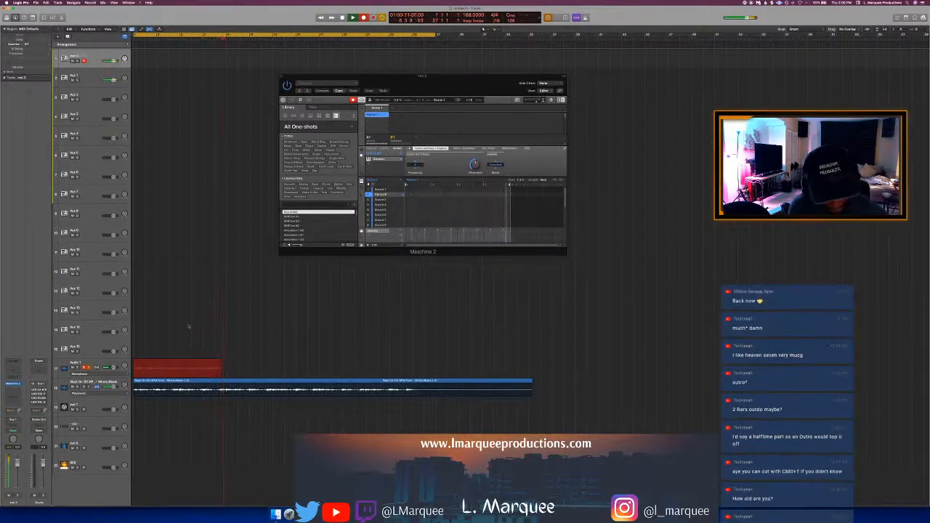
key(space)
key(Return)
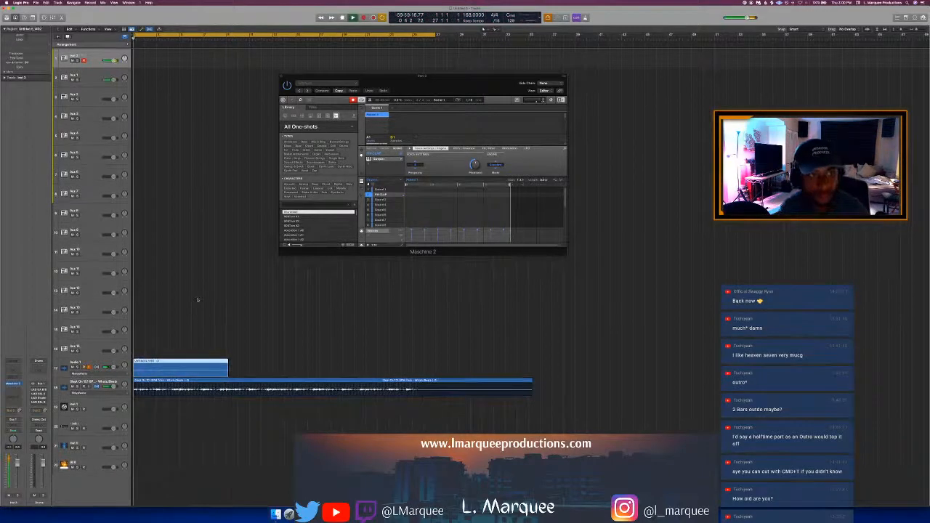
Step: Play back the take and delete the recorded region from the Audio 1 track
key(space)
key(space)
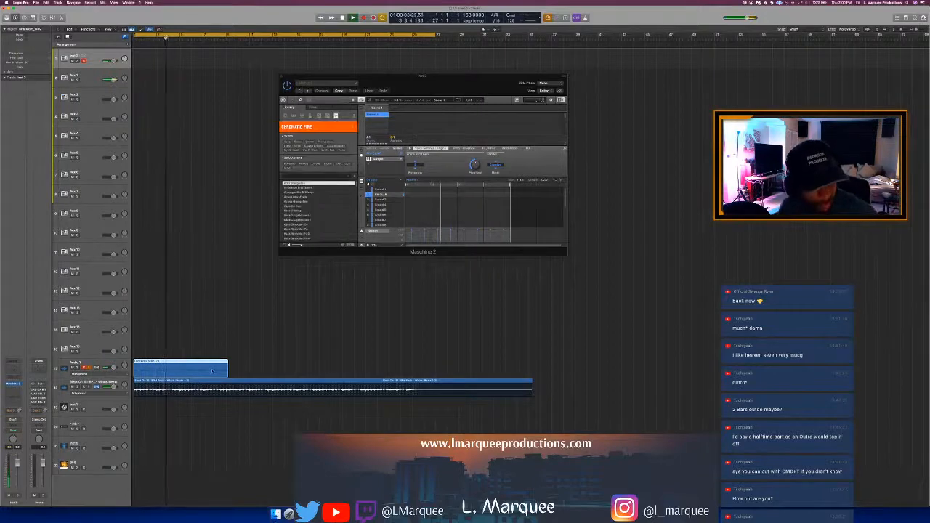
key(Delete)
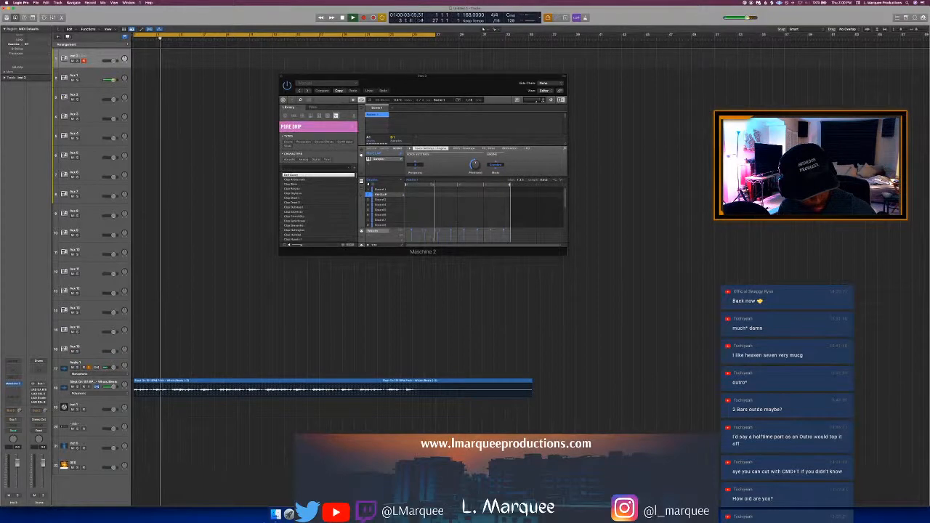
Step: Try an ASTRO sample from the first kit folder on the second sound slot, and return to the kit's folder list
click(276, 513)
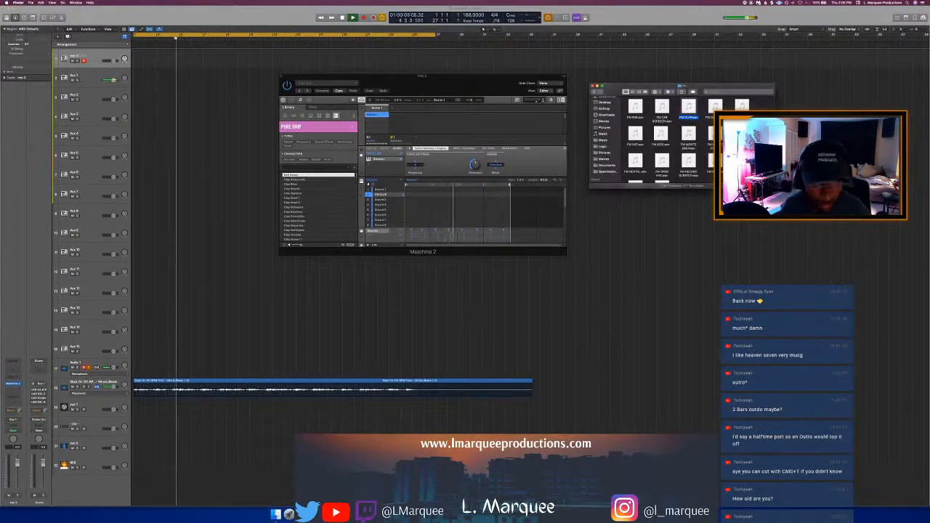
click(594, 93)
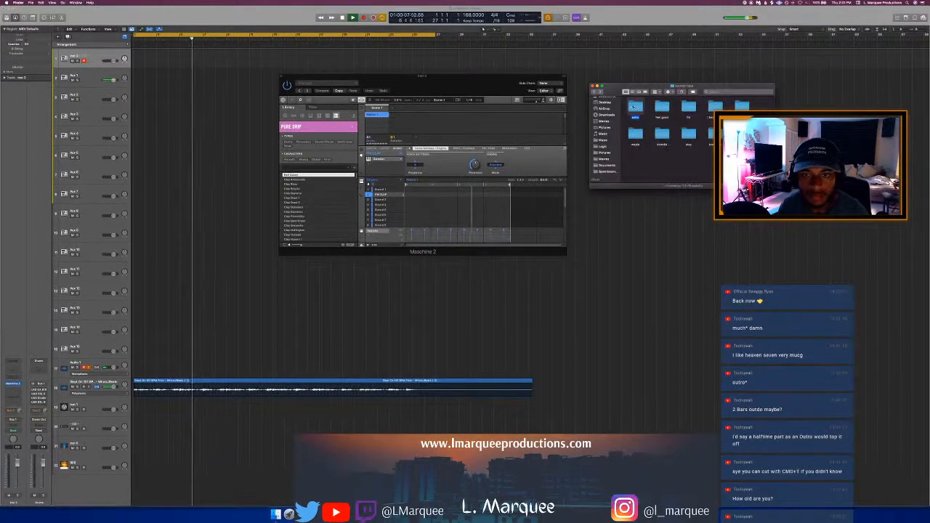
double_click(661, 133)
scroll(659, 145, down, 3)
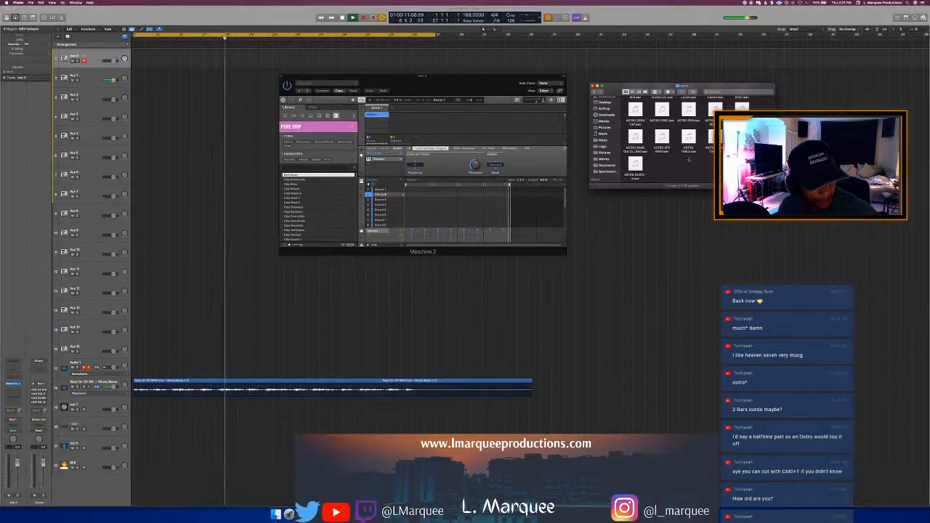
scroll(658, 175, up, 2)
scroll(646, 155, down, 3)
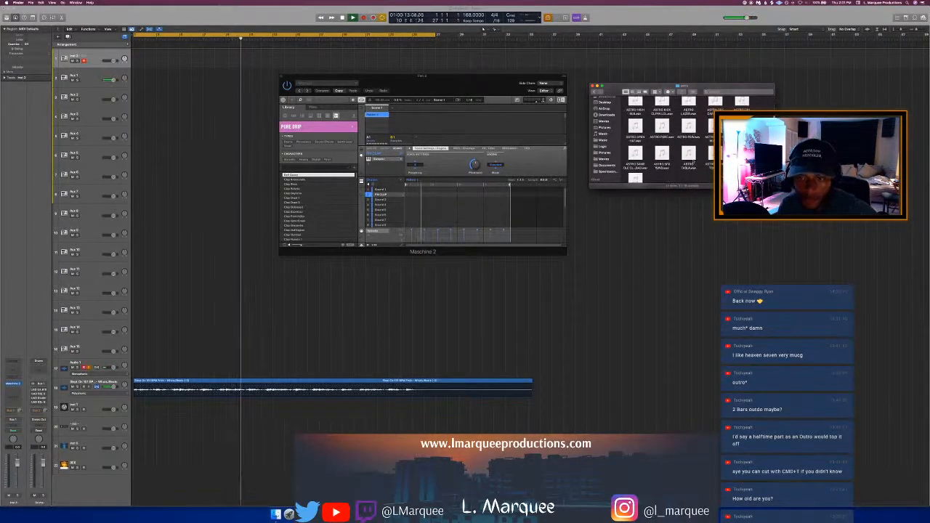
drag(635, 153, 382, 196)
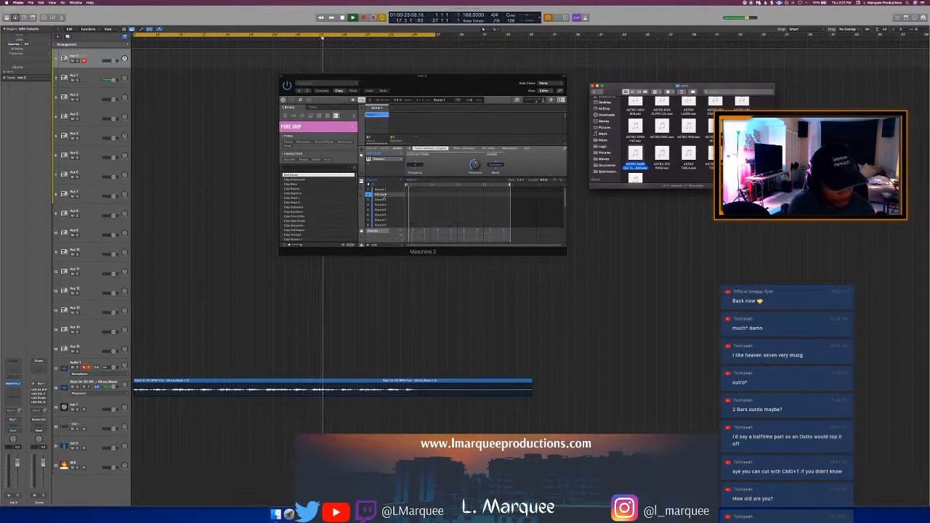
click(482, 90)
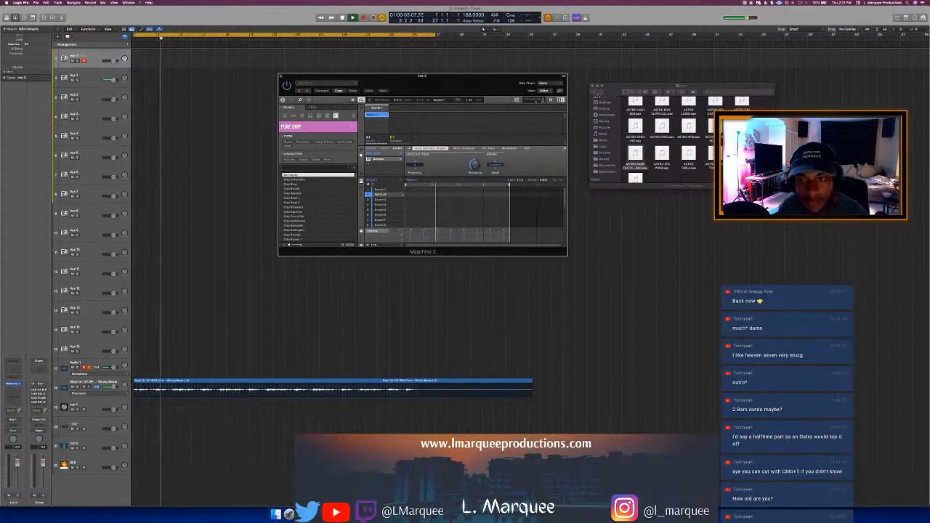
click(594, 92)
click(594, 92)
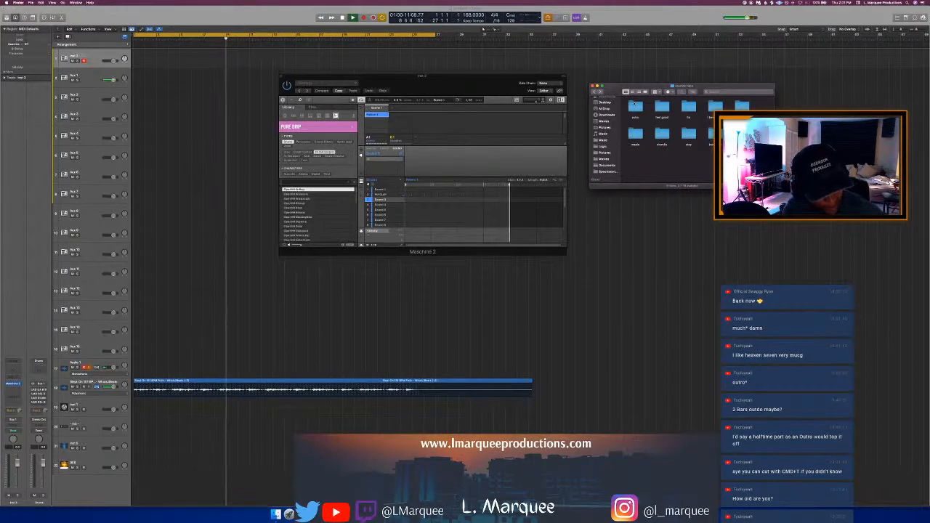
Step: Audition closed hi-hats from the PURE DRIP library and load one into the third sound slot of Maschine 2
key(Down)
key(Down)
key(Down)
key(Down)
key(Down)
key(Down)
key(Down)
key(Down)
key(Down)
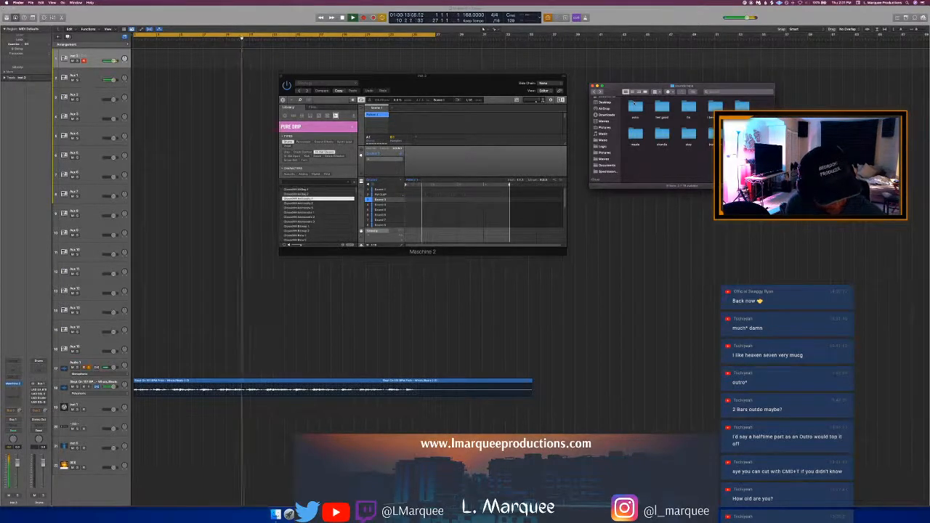
key(Down)
key(Down)
key(Down)
key(Down)
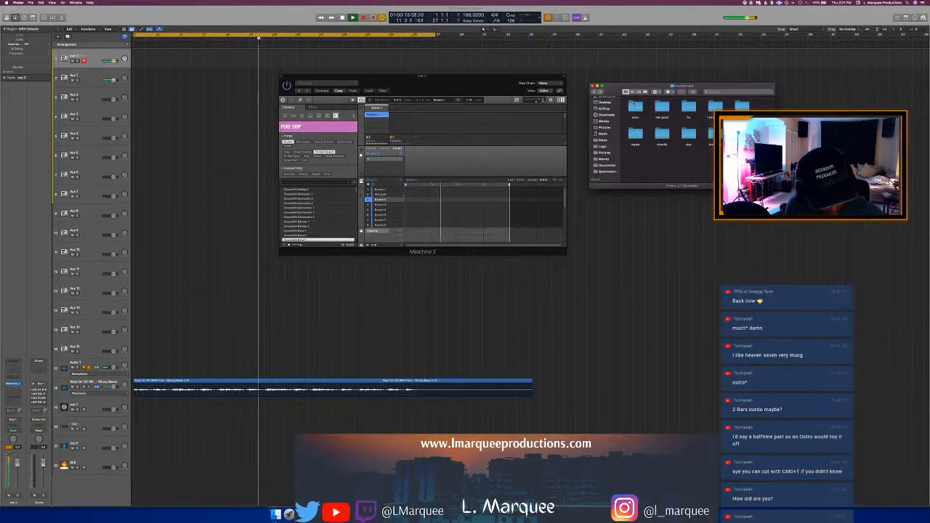
key(Down)
key(Down)
key(Down)
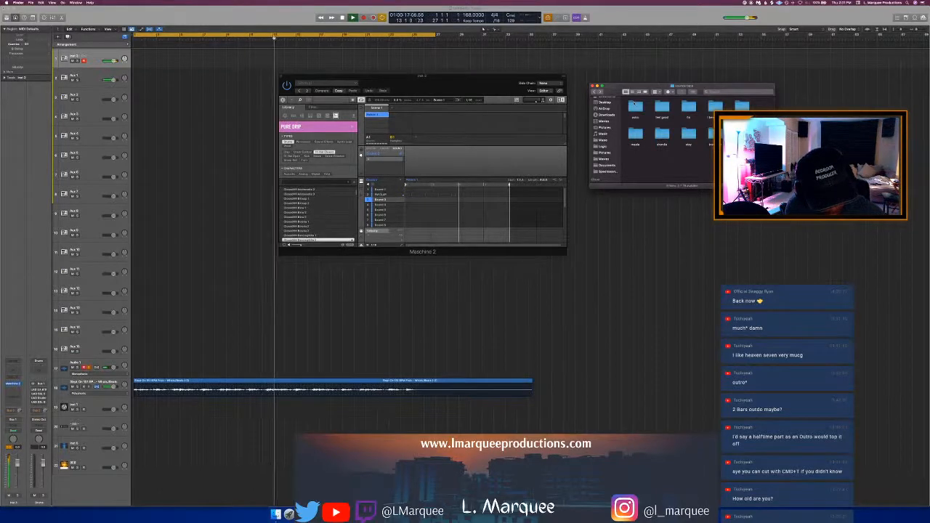
key(Return)
key(Down)
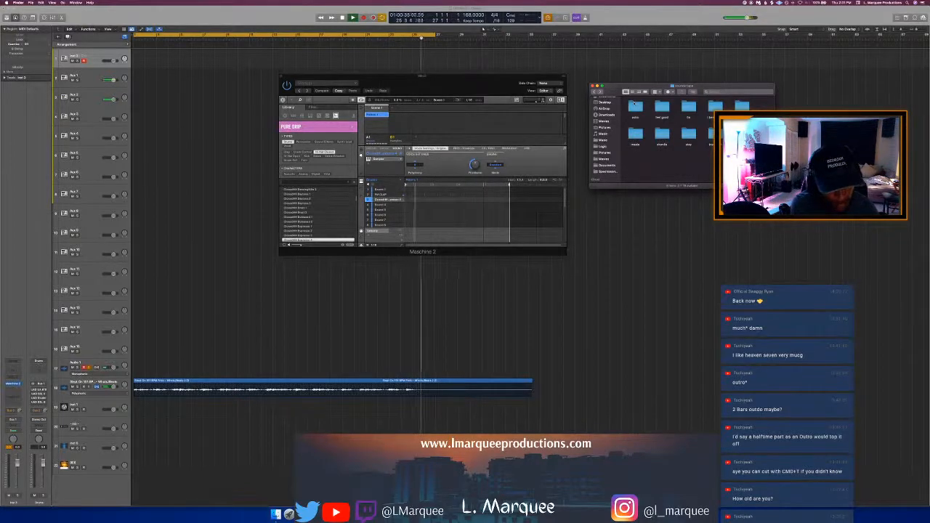
Step: Shorten the cycle range to end at about bar 25 while playback runs
click(439, 45)
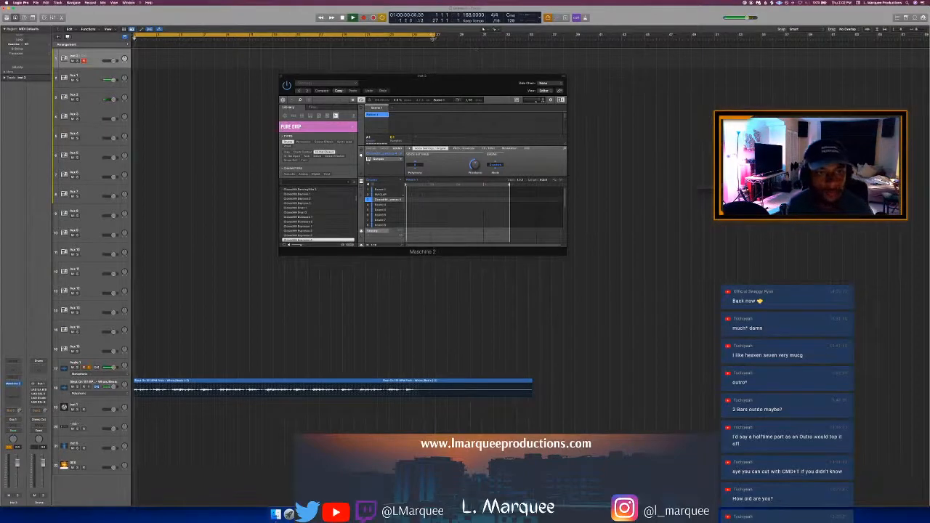
drag(438, 36, 412, 41)
key(c)
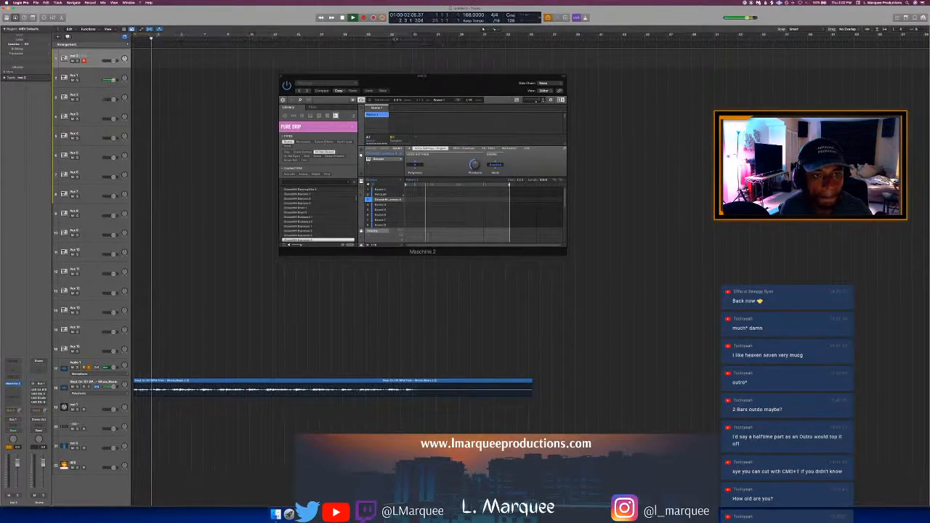
click(388, 39)
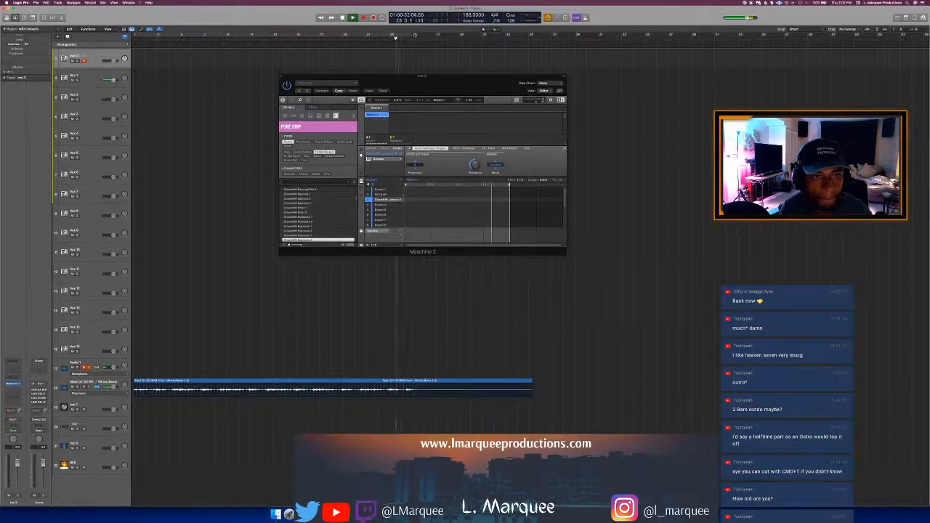
click(419, 35)
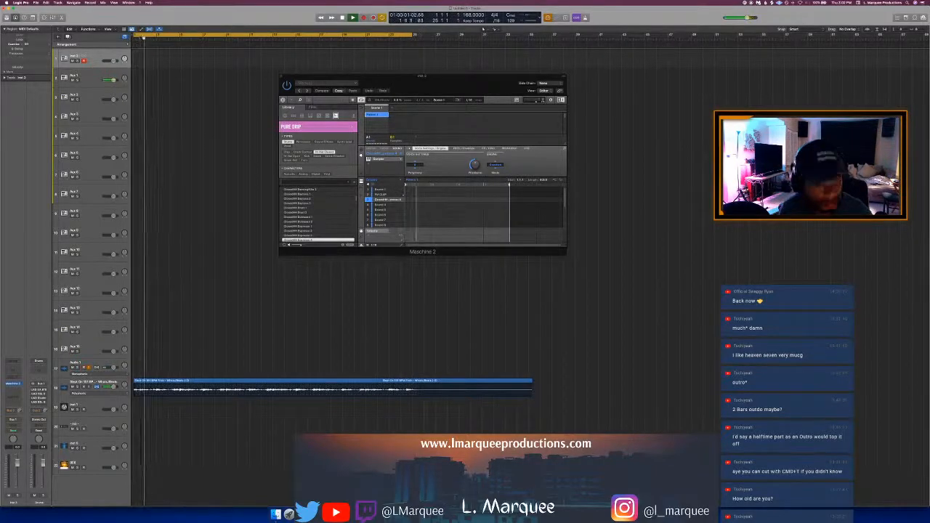
Step: Record a hi-hat pattern on the third sound slot in Maschine 2 and play it back from the start
click(442, 167)
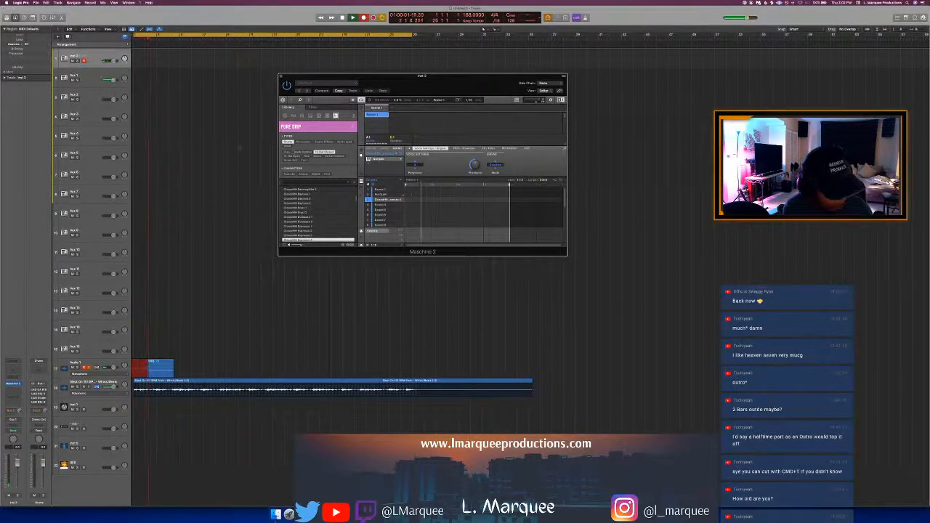
click(236, 147)
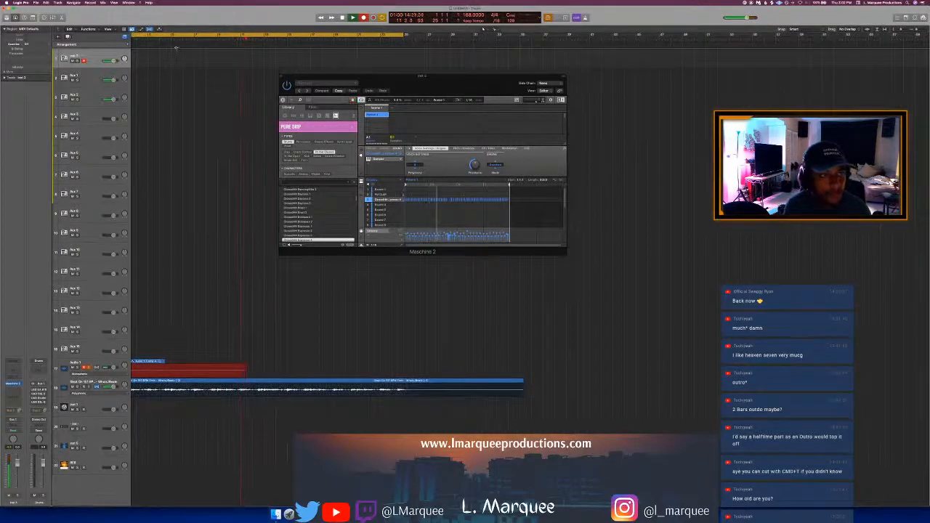
key(space)
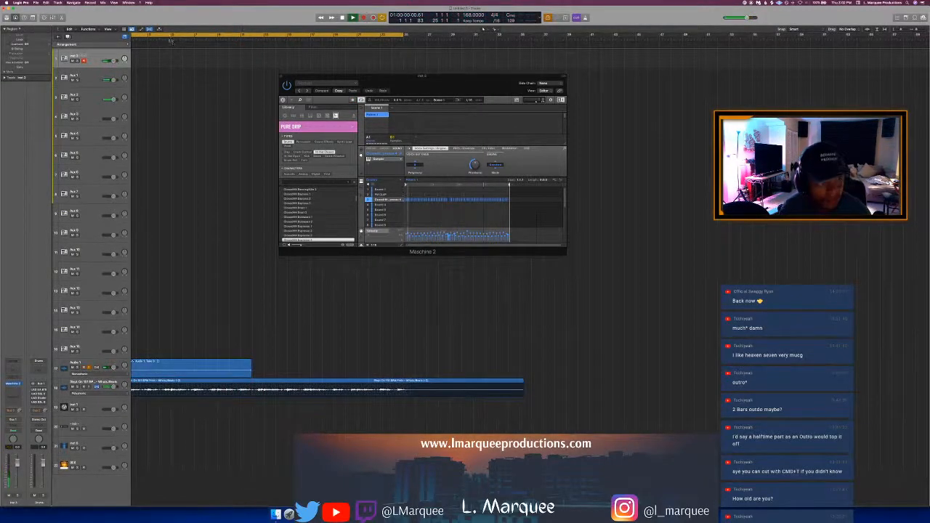
key(space)
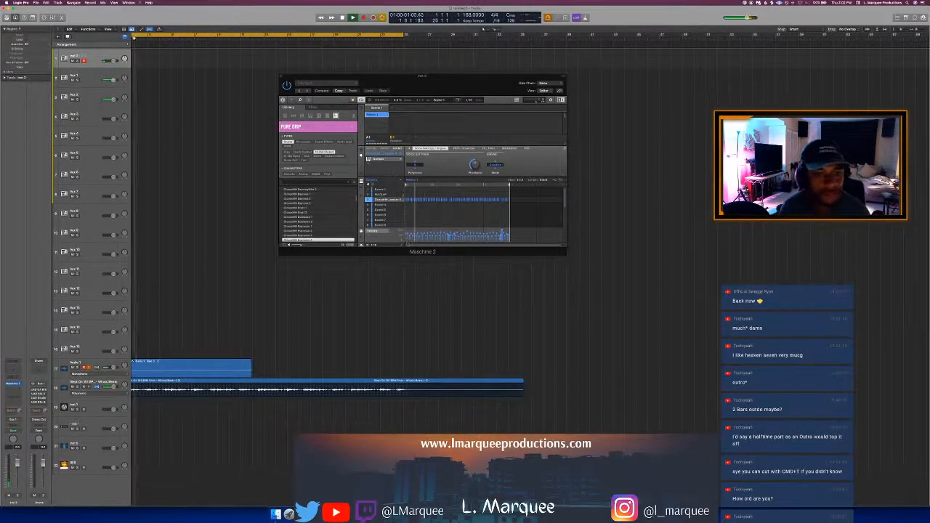
Step: Delete the recorded Audio 1 region along with its audio file, and shorten the cycle range to end at bar 9
drag(478, 245, 501, 244)
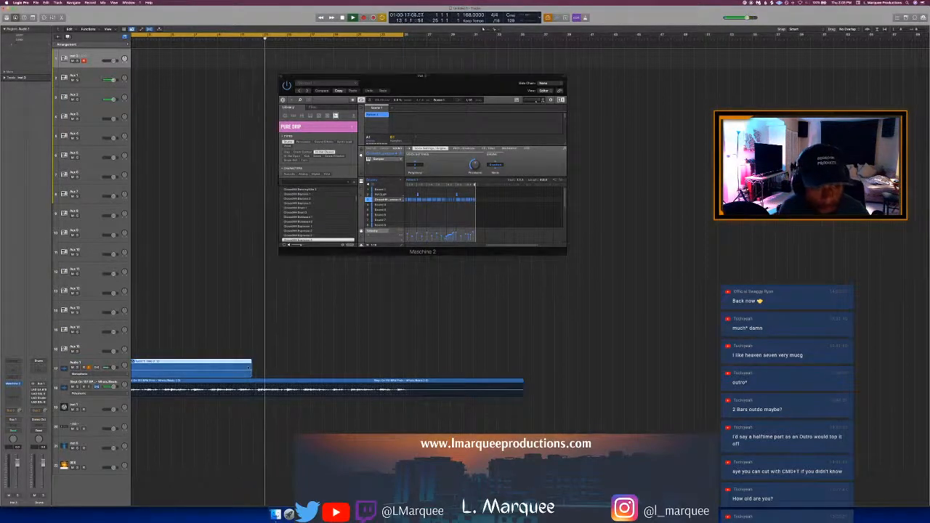
key(Delete)
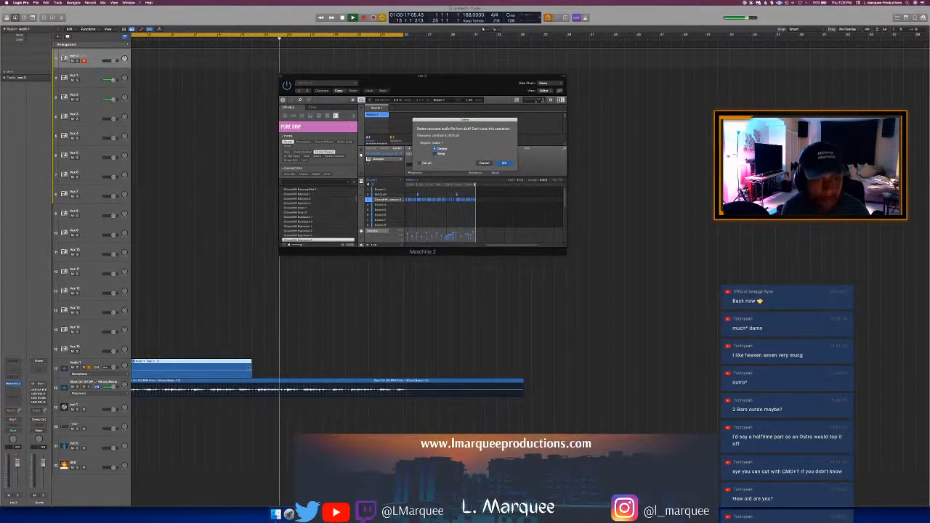
key(Return)
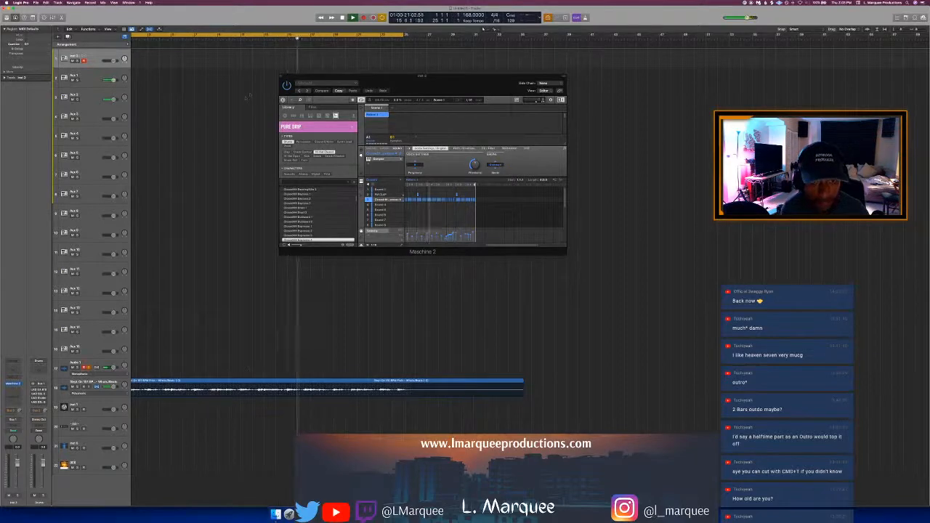
scroll(188, 54, left, 2)
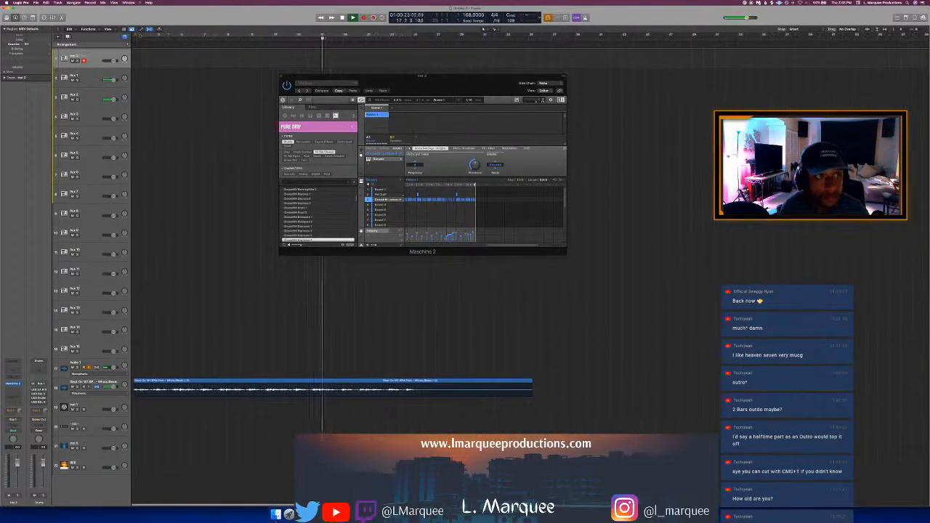
drag(410, 35, 231, 67)
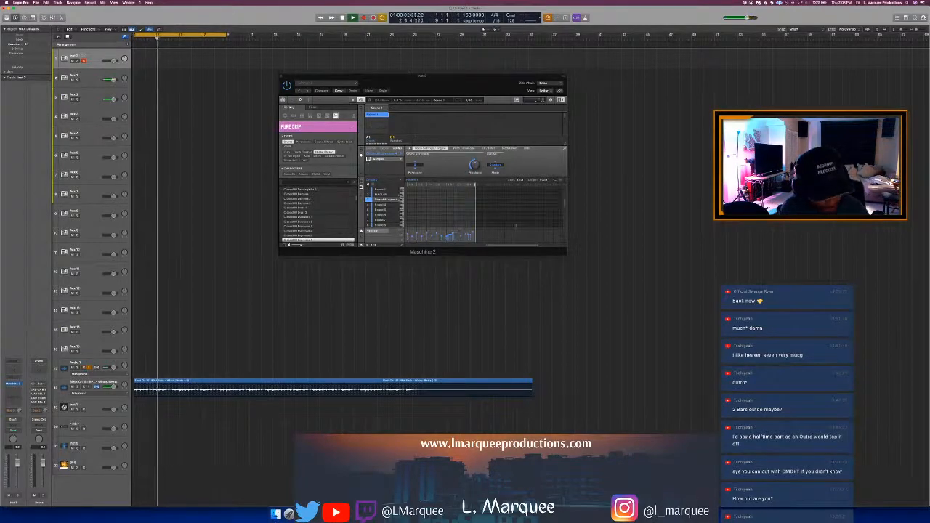
Step: Lower the pitch of selected hi-hat notes in Maschine 2's pattern editor and replay the pattern from the start
drag(509, 246, 499, 246)
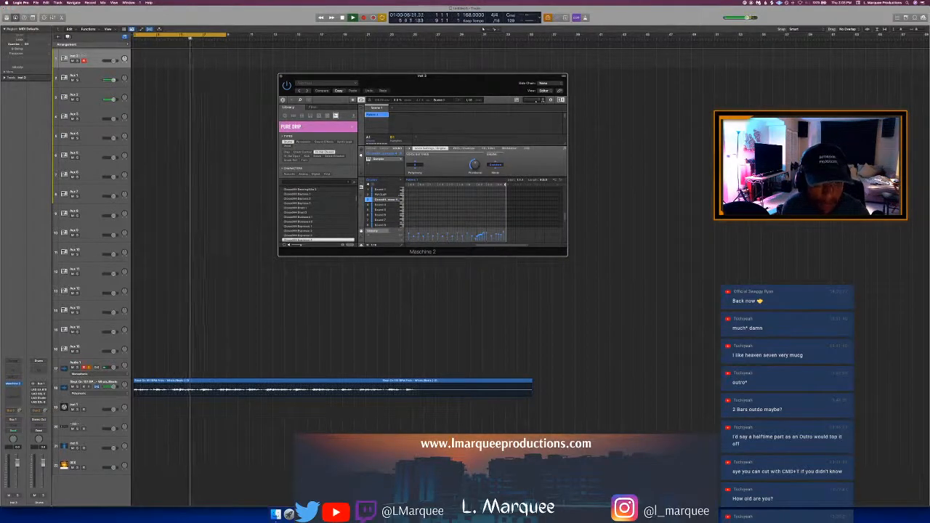
key(space)
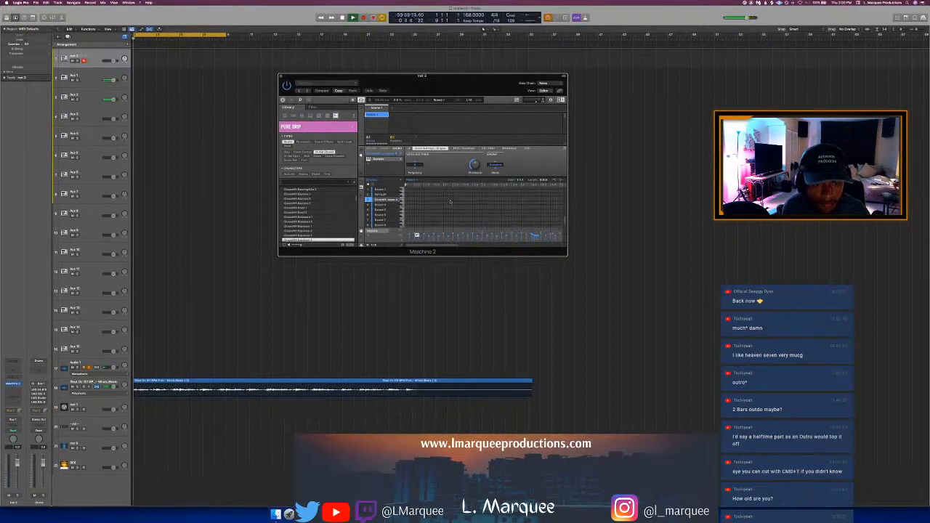
key(space)
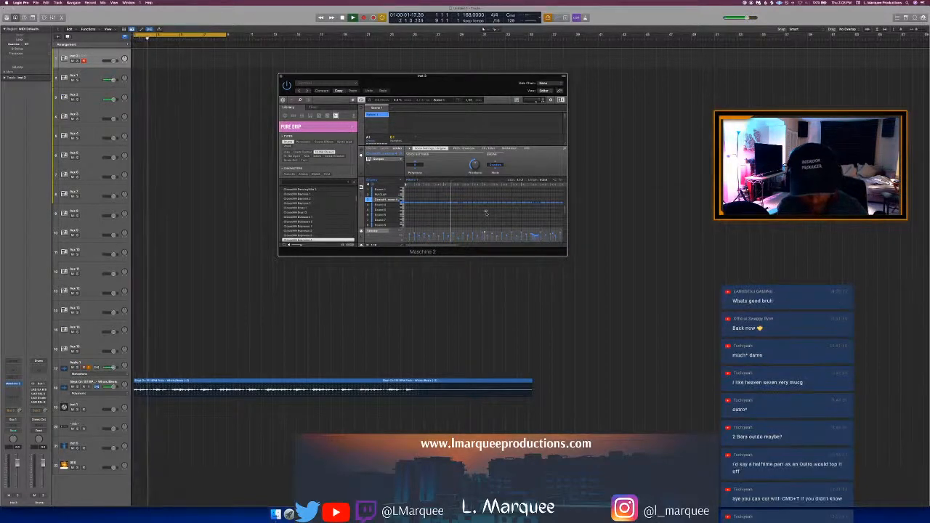
key(space)
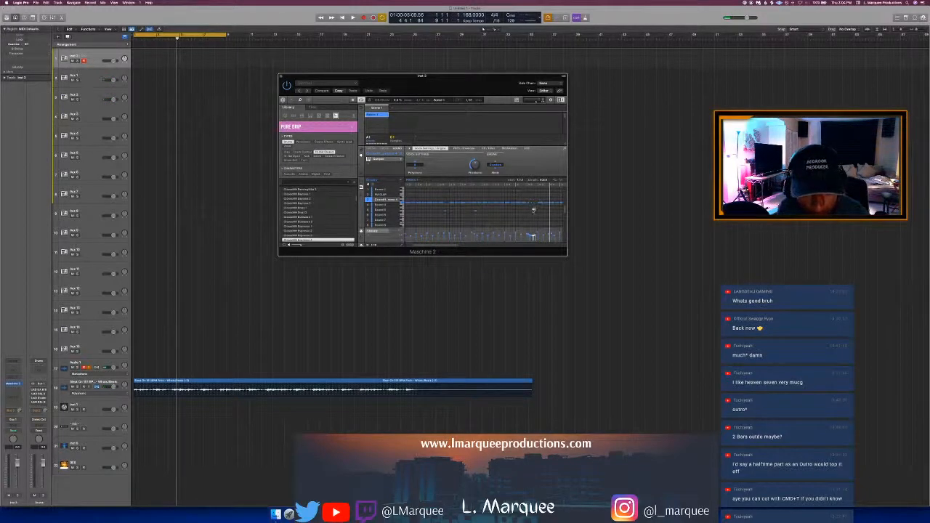
key(Return)
key(space)
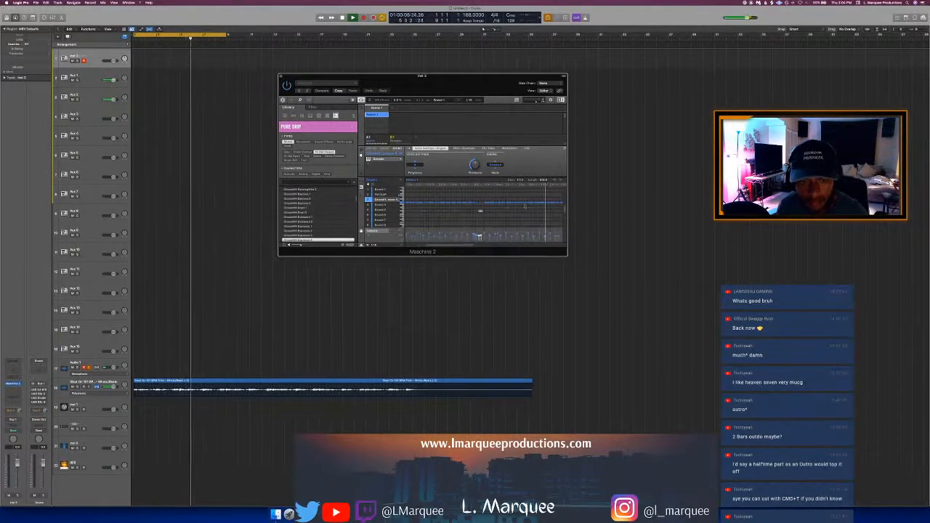
Step: Set the cycle range to bars 5 to 9 and start playback of that section
click(234, 81)
key(space)
click(183, 35)
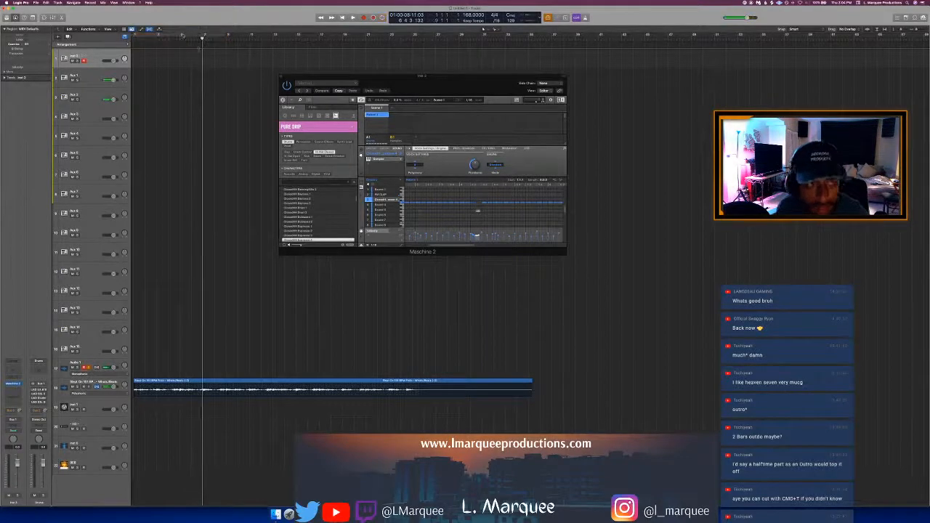
drag(183, 36, 226, 35)
key(space)
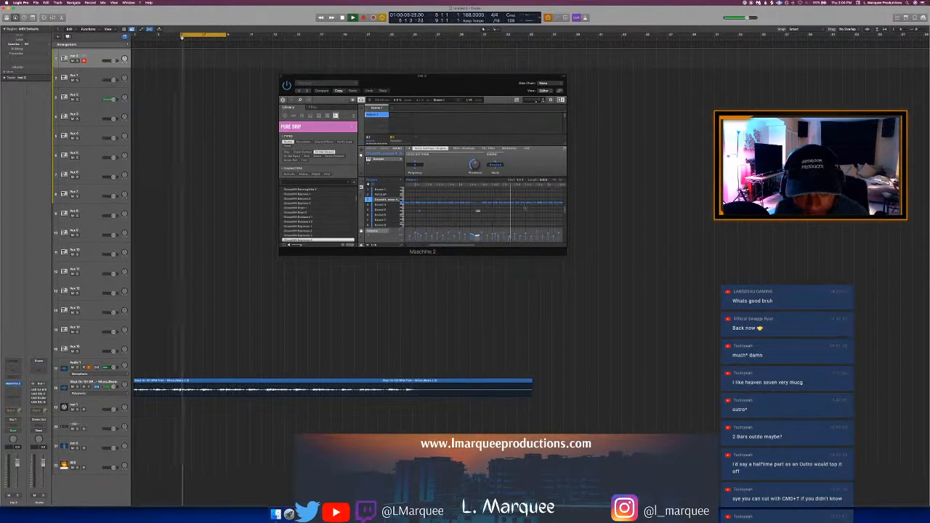
Step: Raise the pitch of a group of hi-hat notes in the looped section and lower the pitch of another group
click(519, 202)
drag(519, 204, 518, 199)
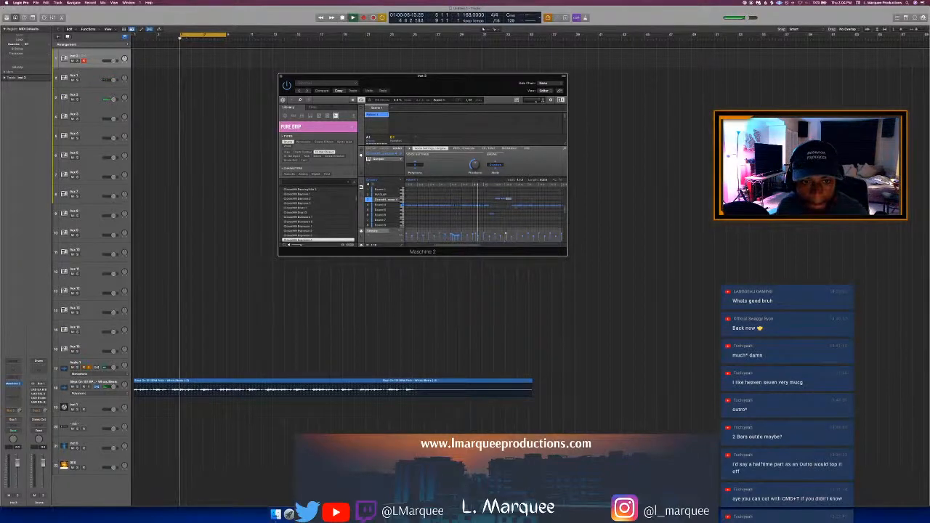
click(517, 208)
scroll(518, 208, down, 1)
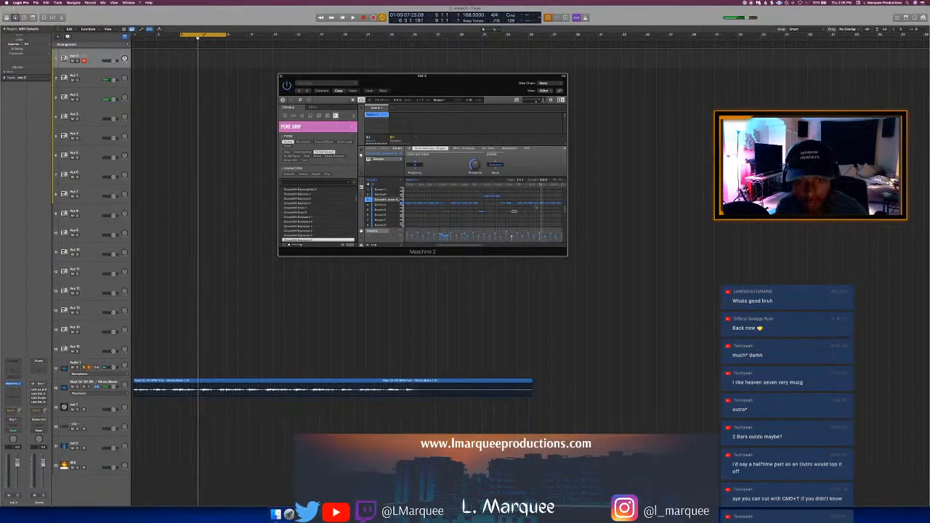
Step: Raise the pitch of a short group of hi-hat notes in Maschine 2's pattern and replay the looped section
scroll(532, 204, up, 1)
drag(533, 204, 534, 199)
key(space)
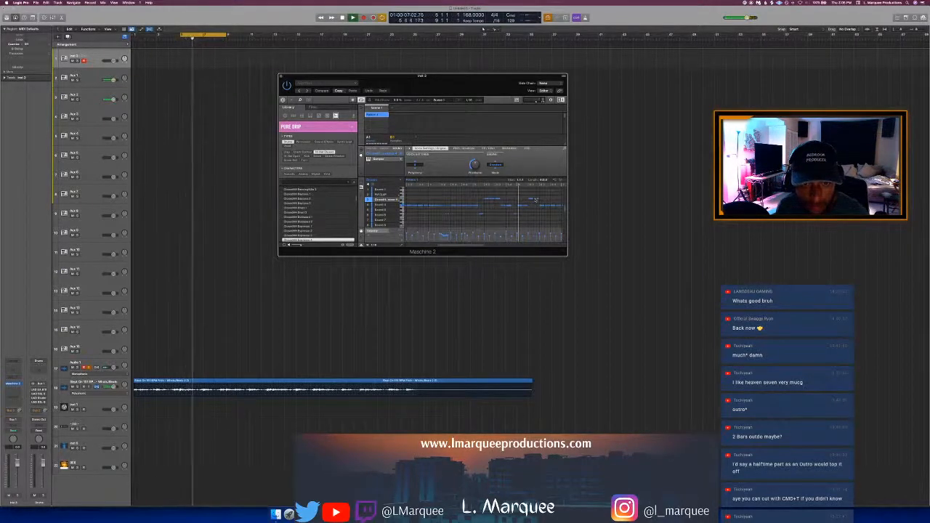
key(space)
key(space)
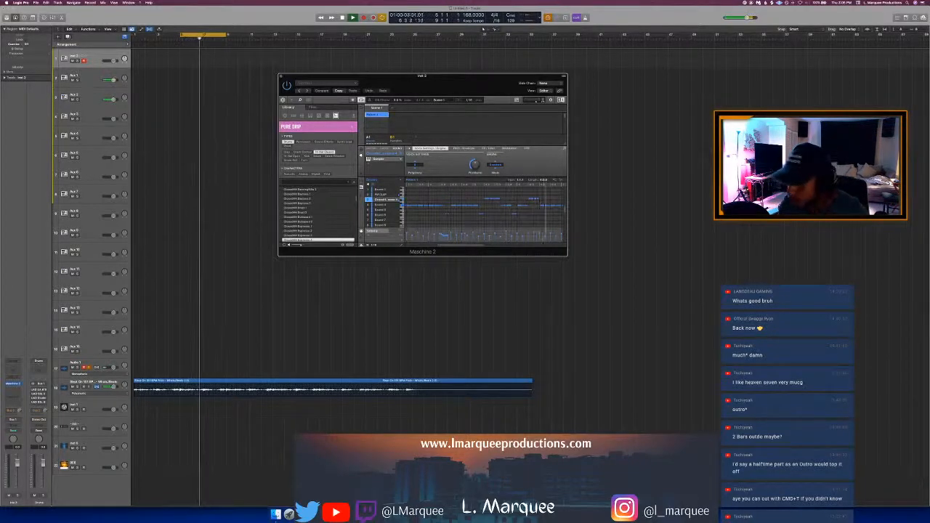
Step: Lower the pitch of the hi-hat group that follows the raised one and audition the loop
scroll(538, 205, right, 1)
key(space)
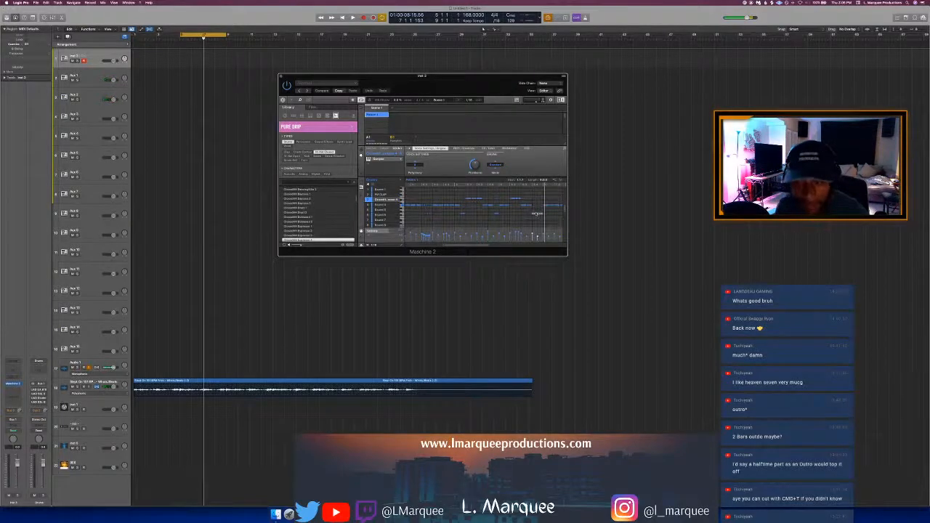
key(space)
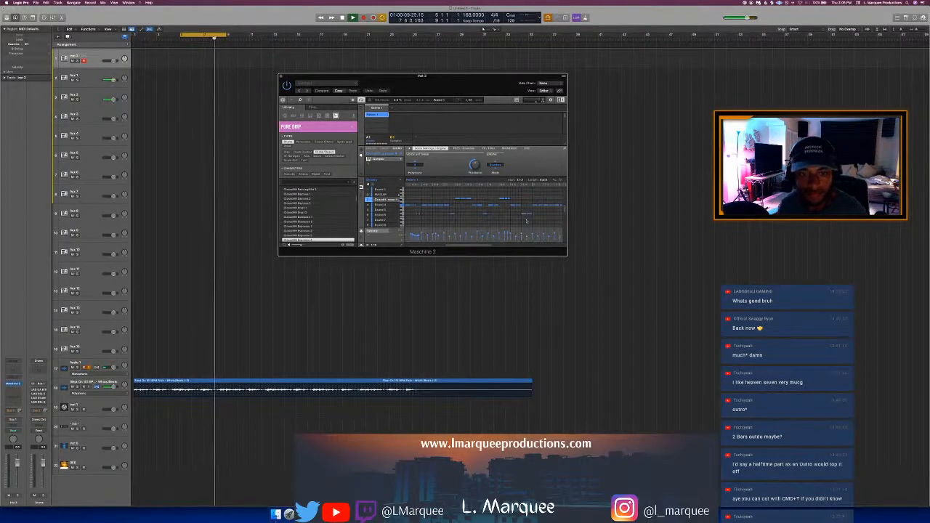
key(space)
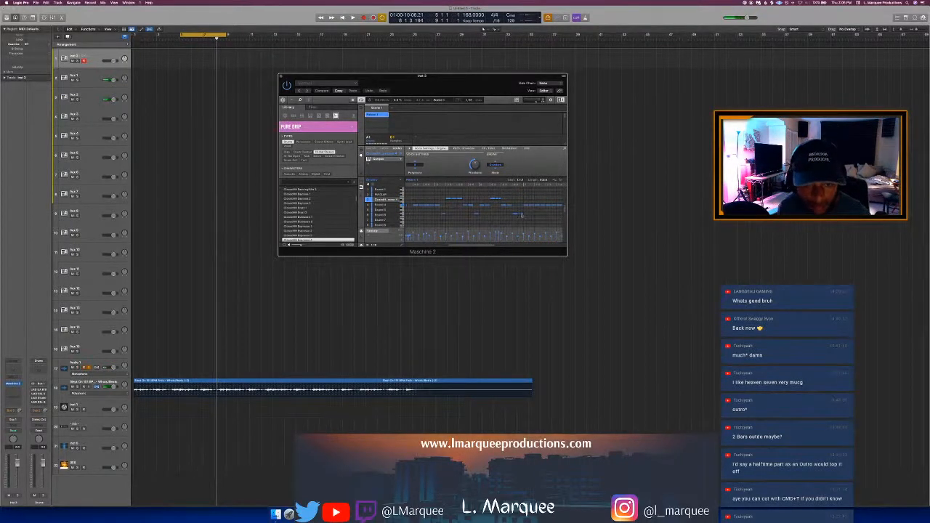
key(space)
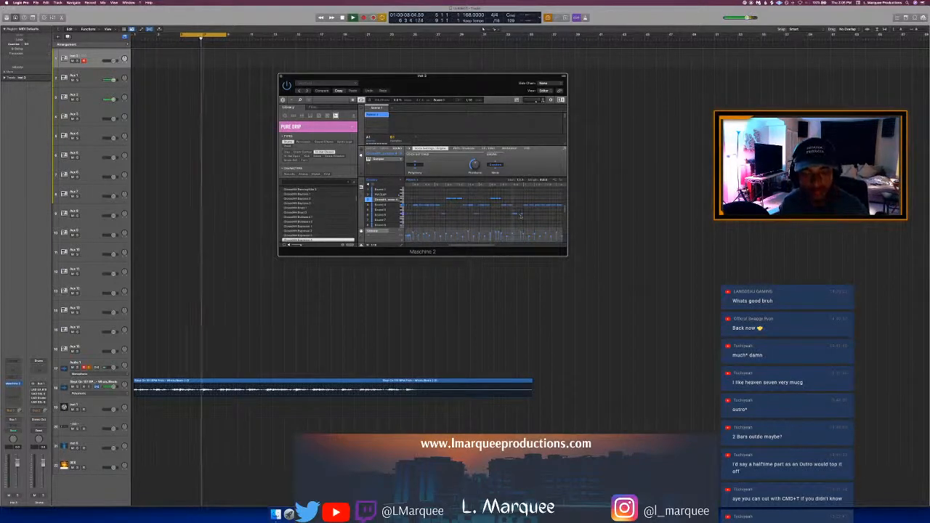
Step: Raise the pitch of the next group of hi-hat notes further along the pattern and replay the loop
key(space)
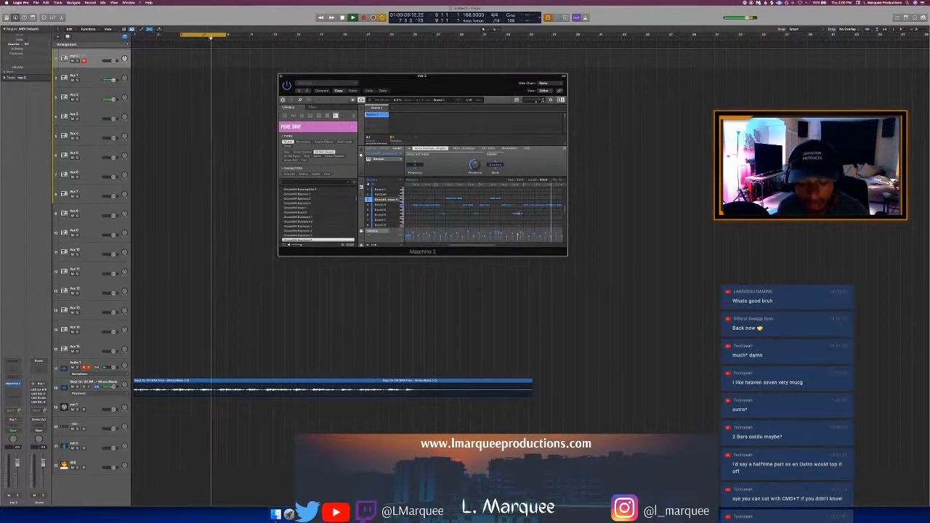
key(space)
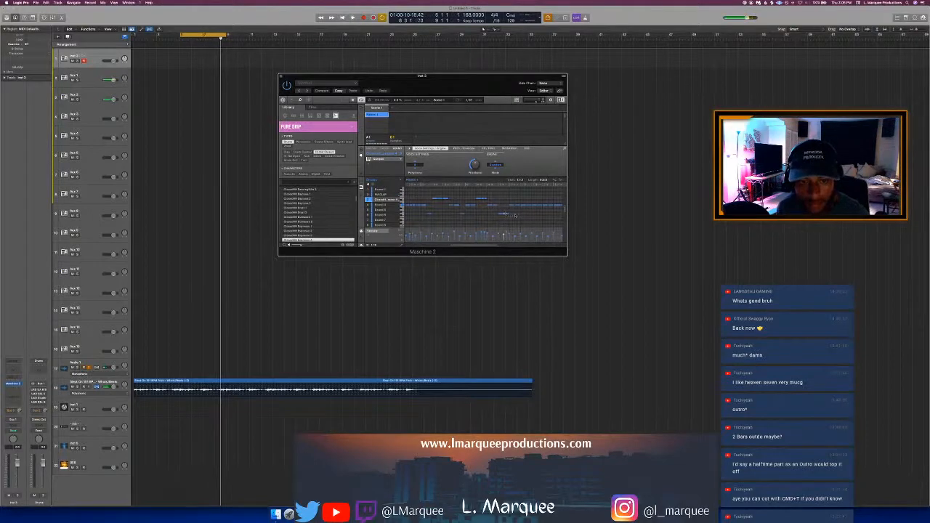
key(space)
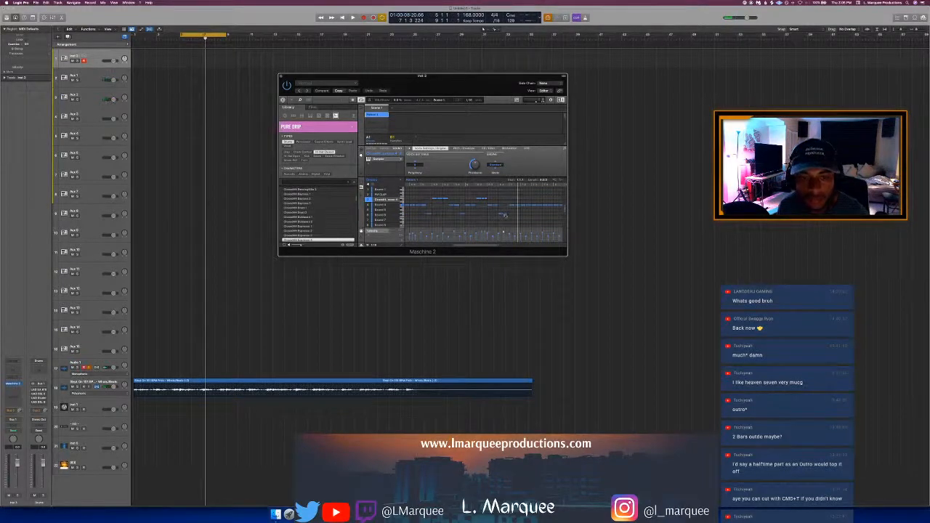
key(space)
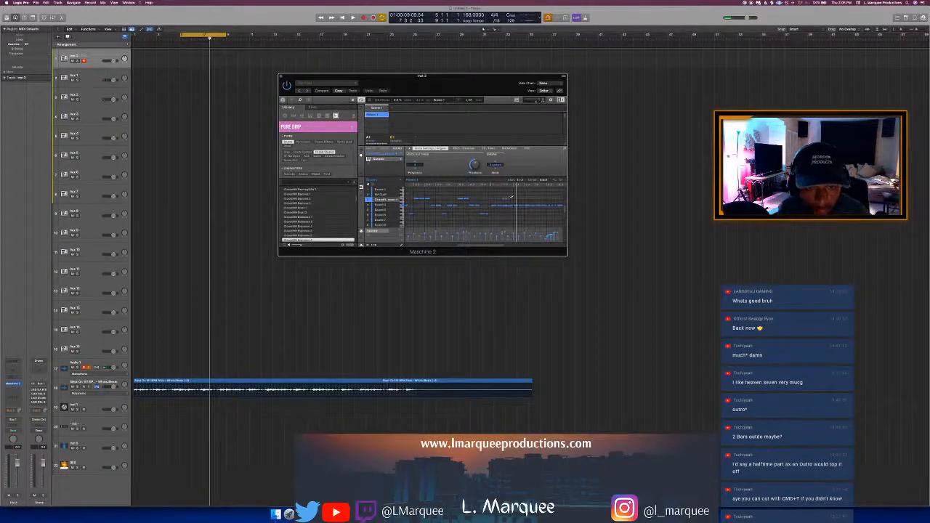
key(space)
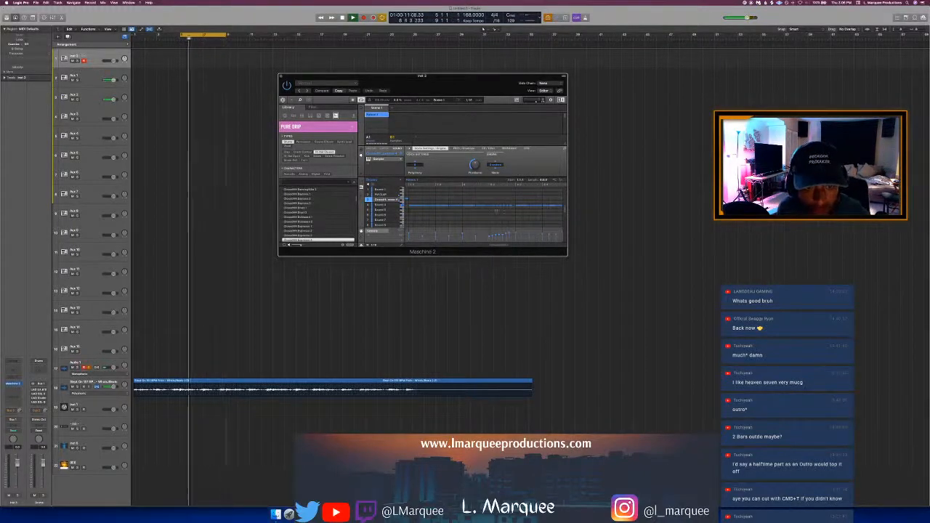
Step: Lower the hi-hat roll's notes by progressively different amounts to form a rising pitch run
drag(509, 212, 491, 207)
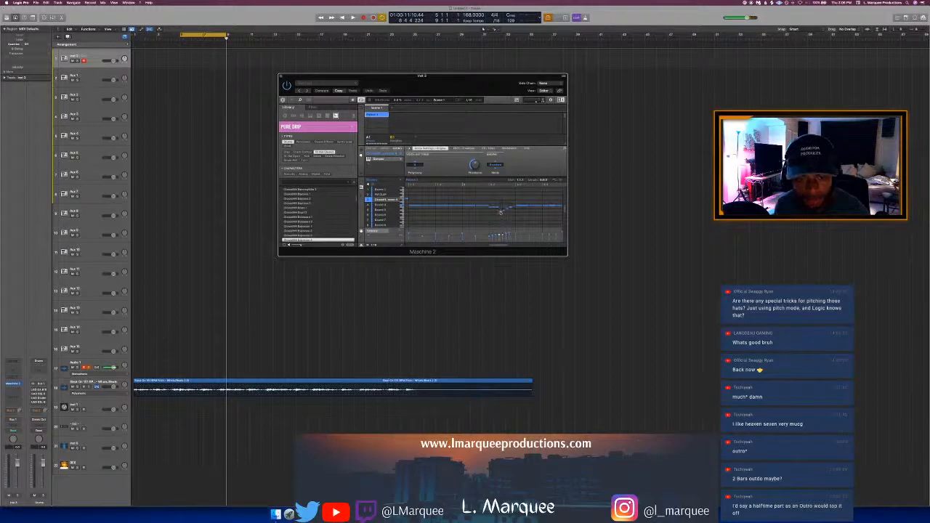
scroll(501, 212, down, 1)
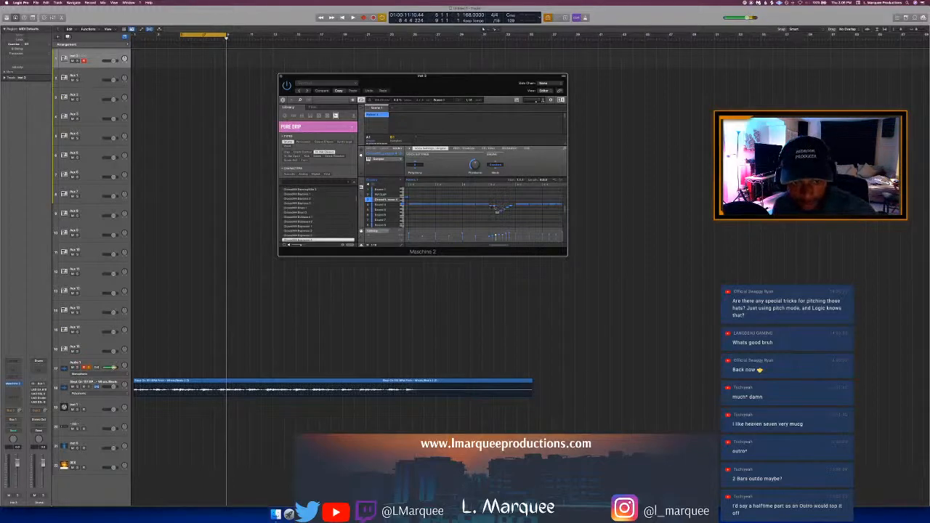
drag(493, 208, 493, 213)
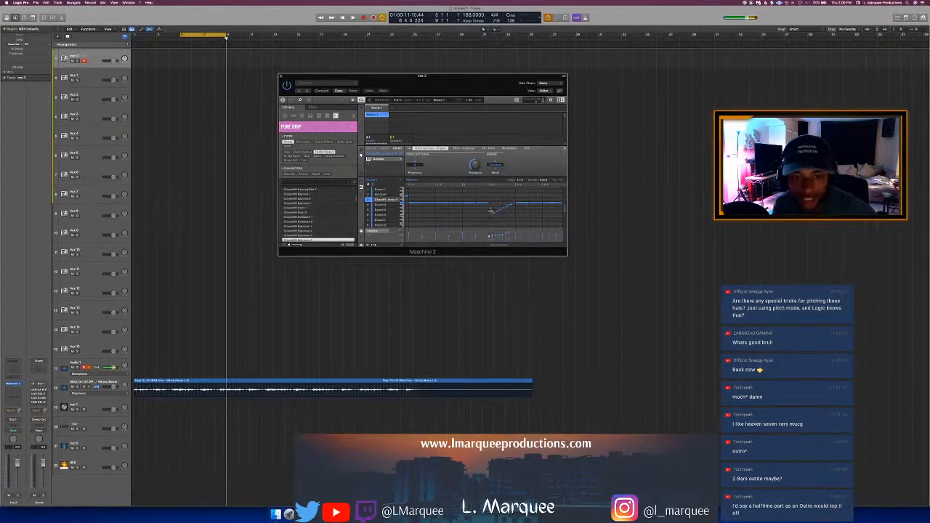
drag(490, 211, 489, 214)
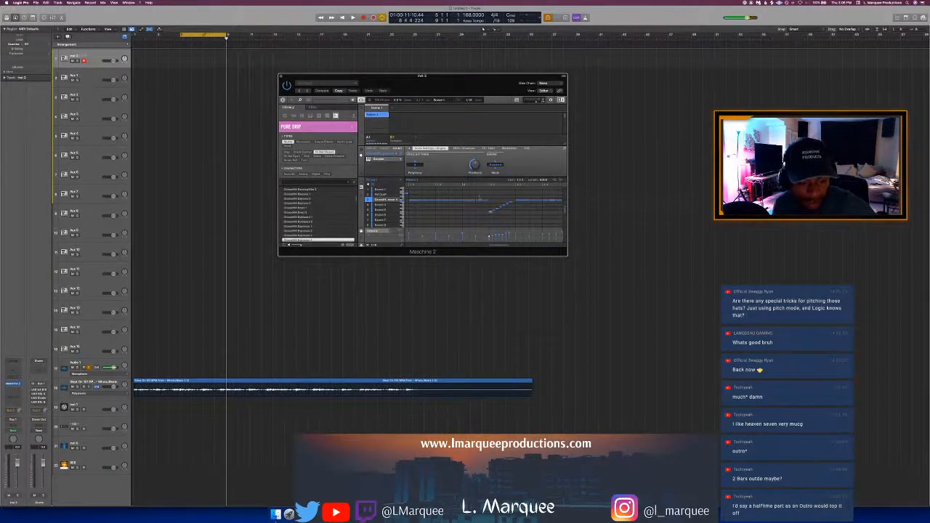
Step: Load FM HAT.wav from Finder into a new Quick Sampler track in Logic and set its polyphony to Mono
click(276, 513)
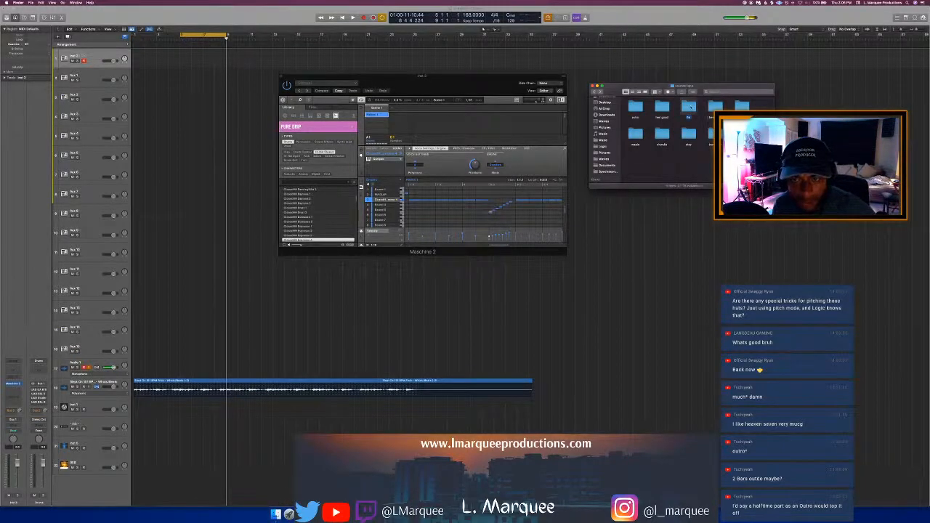
double_click(688, 106)
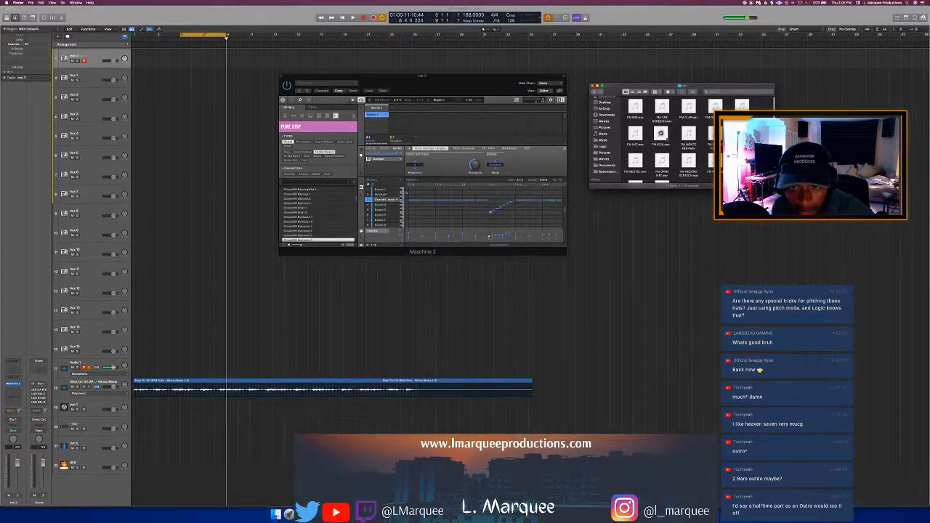
click(636, 135)
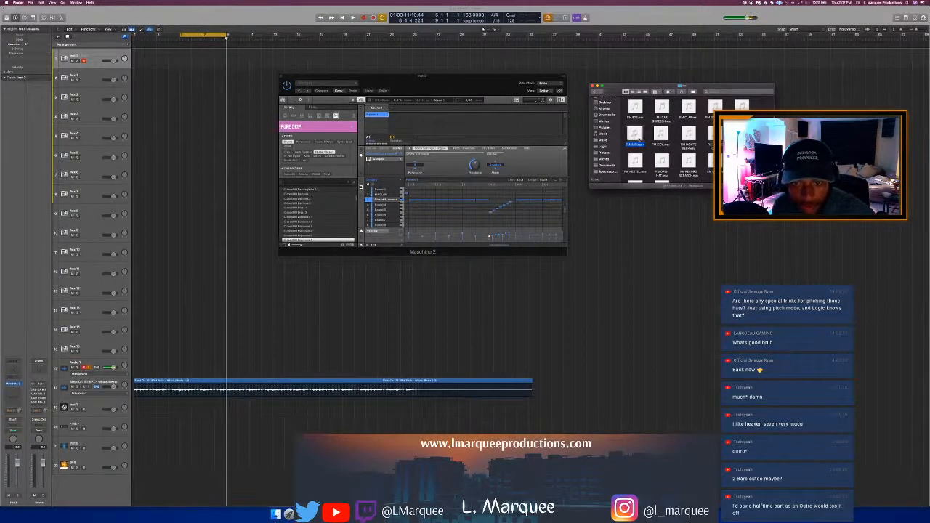
drag(639, 138, 92, 471)
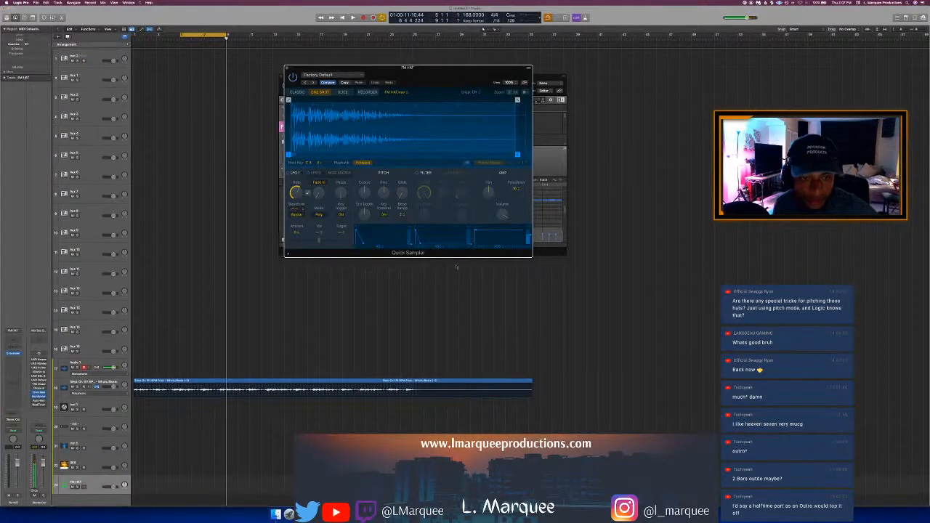
click(516, 189)
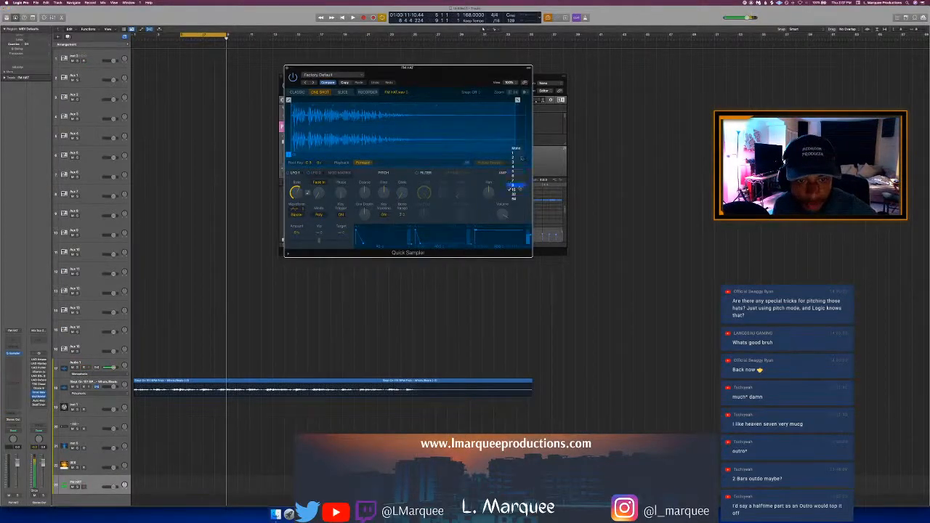
click(518, 149)
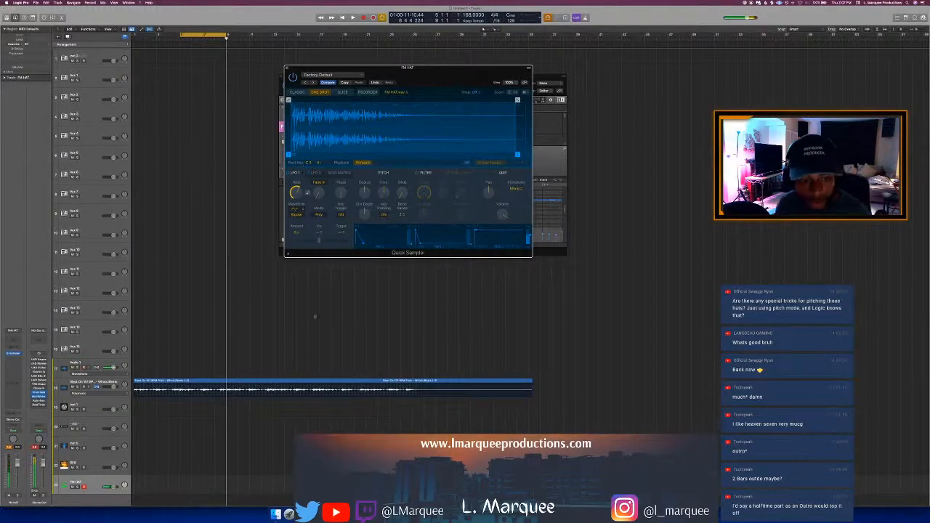
Step: Draw a descending run of hi-hat notes from bar 5 in the Piano Roll of the FM HAT track
key(e)
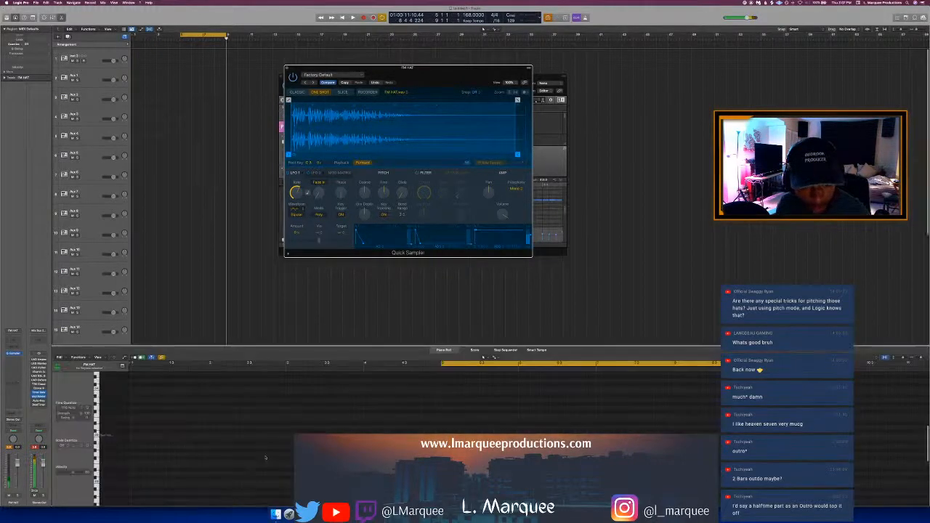
scroll(410, 427, right, 4)
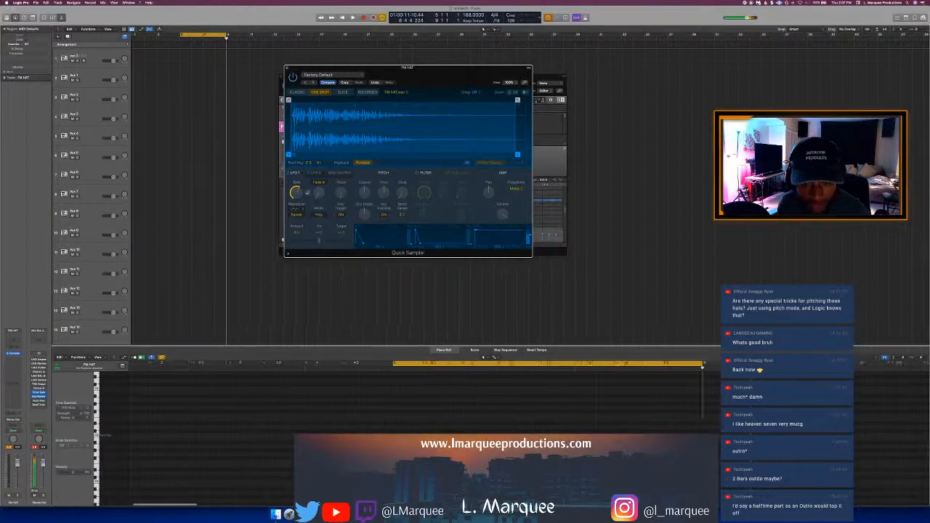
click(411, 428)
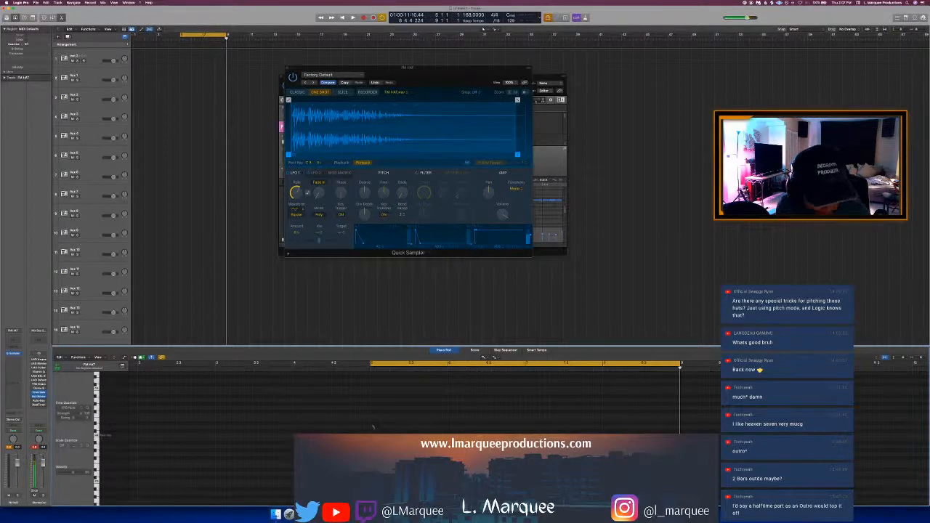
drag(372, 428, 402, 436)
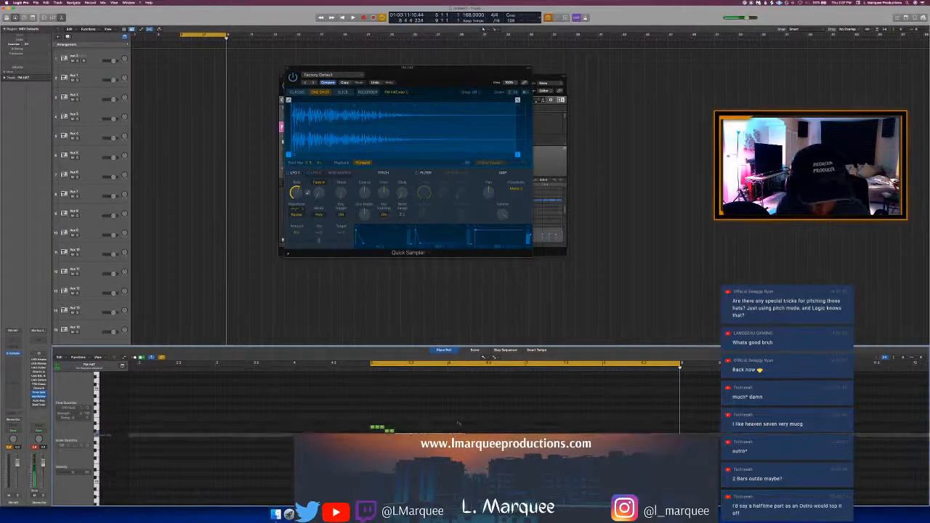
key(super+z)
scroll(339, 385, left, 5)
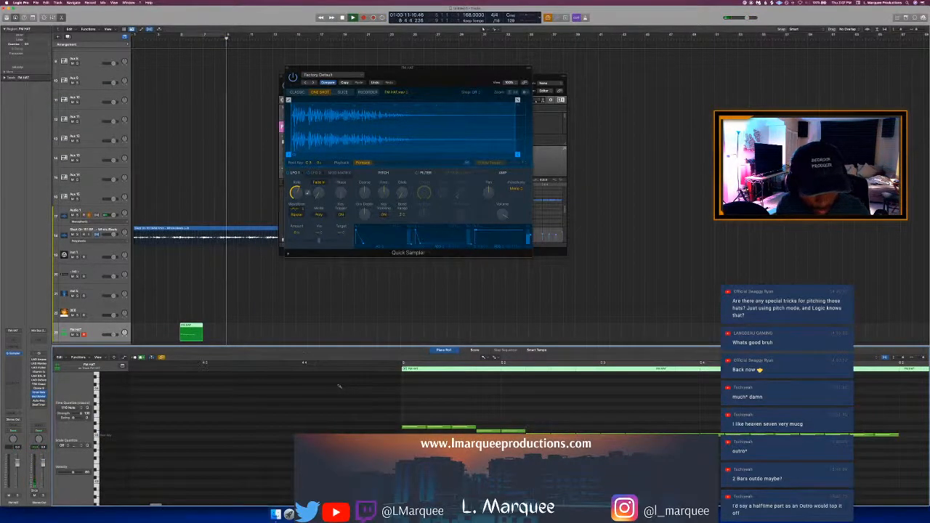
Step: Solo the FM HAT track, turn the cycle range back on, and play the drawn hi-hat notes from bar 5
key(space)
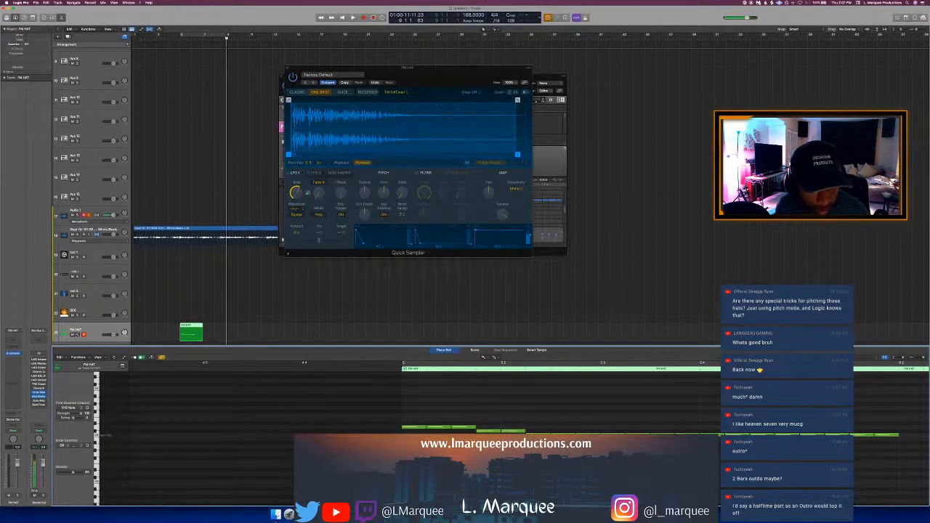
click(77, 335)
key(space)
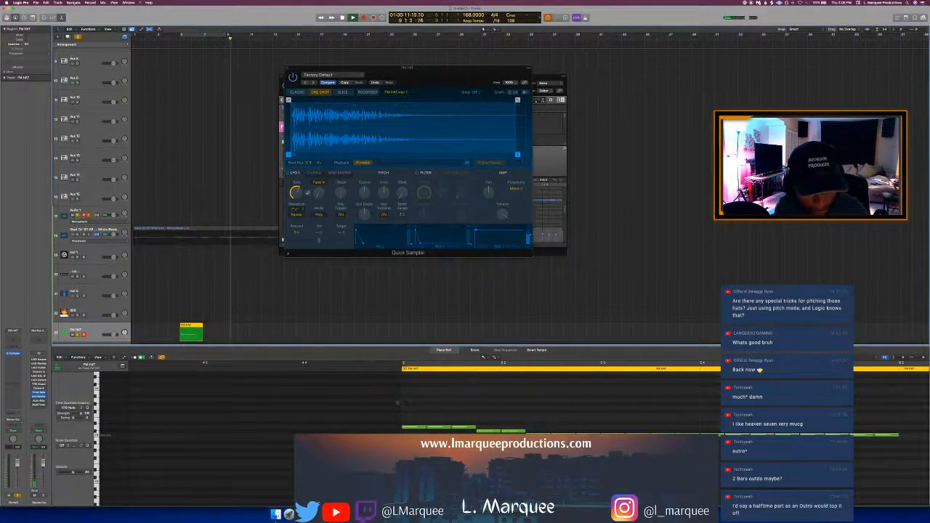
key(c)
key(space)
key(space)
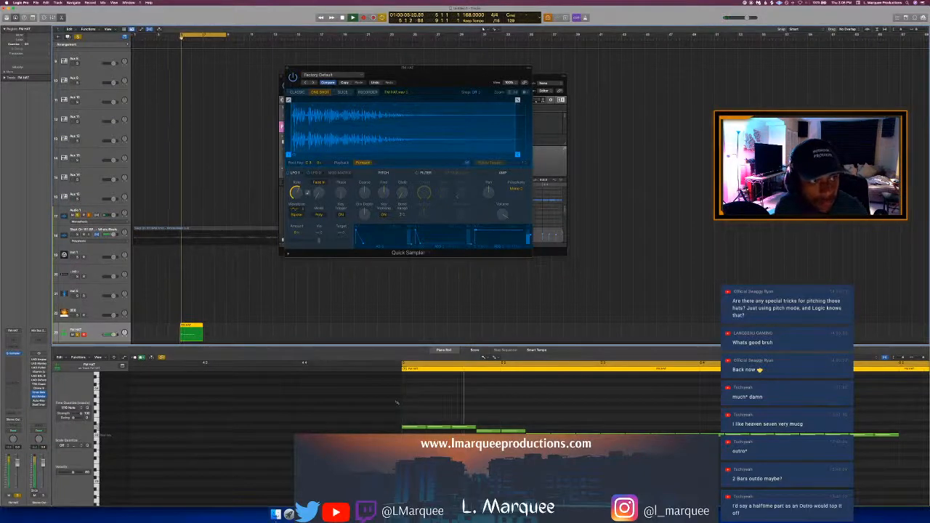
Step: Redraw the later FM HAT notes in the first bar as a rising pitch run ending on a much higher note
scroll(397, 403, right, 4)
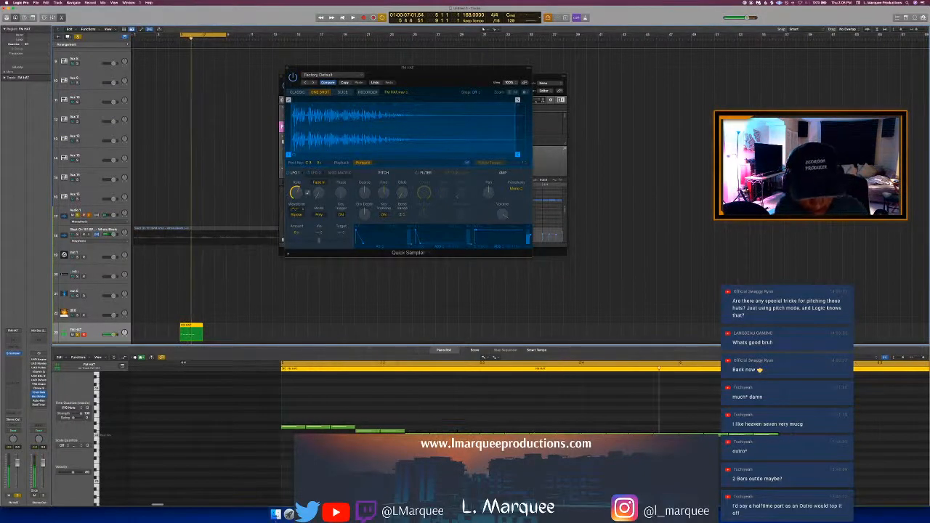
click(542, 430)
click(572, 420)
click(588, 416)
click(639, 395)
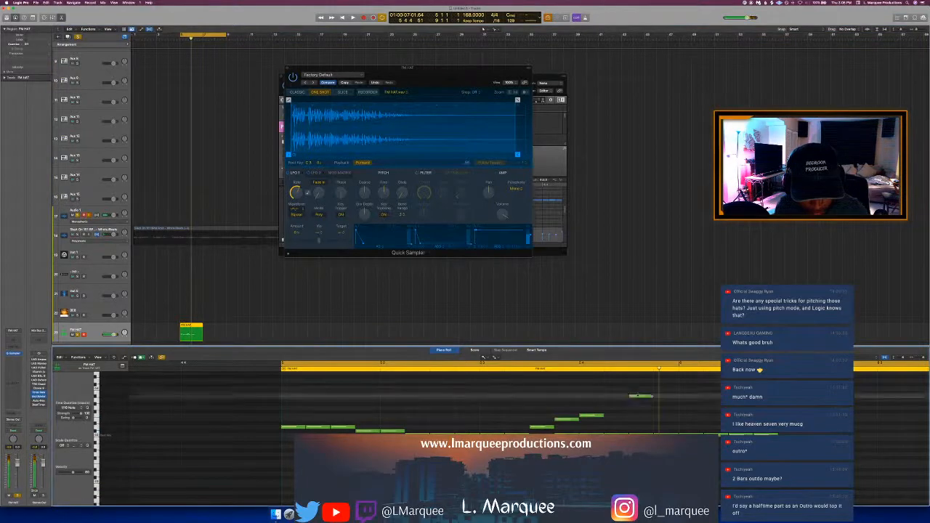
click(636, 434)
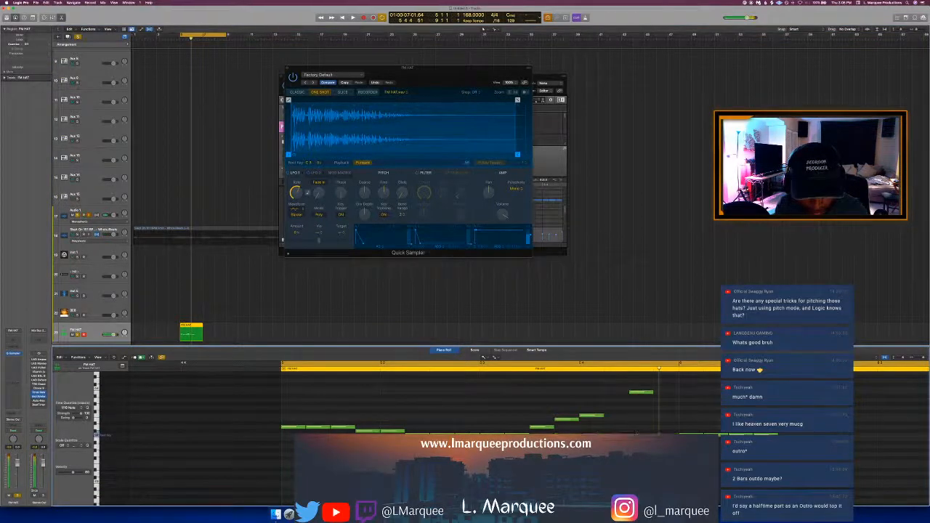
click(616, 412)
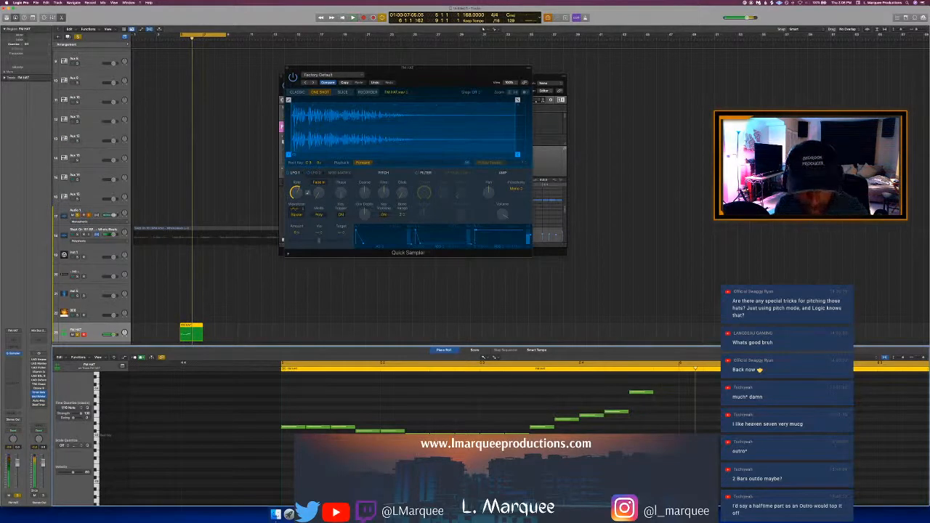
Step: Close the Piano Roll and move the Quick Sampler window down to uncover the Maschine 2 window
key(e)
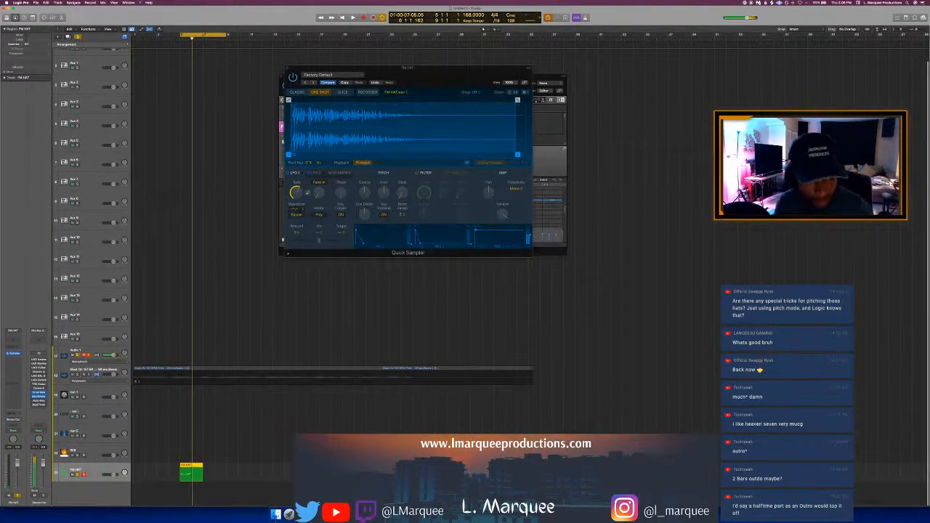
drag(430, 81, 441, 140)
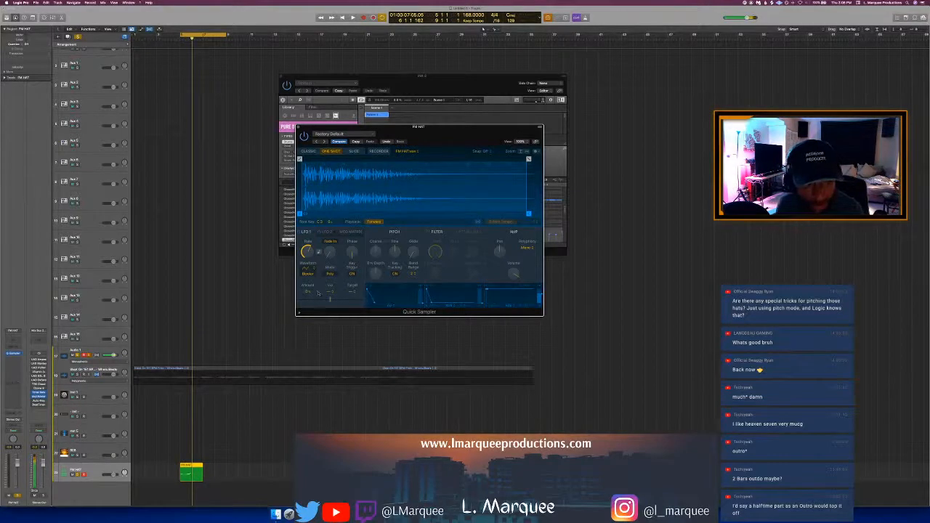
Step: Delete the FM HAT track together with its regions and turn off solo on the Audio 1 track
right_click(93, 398)
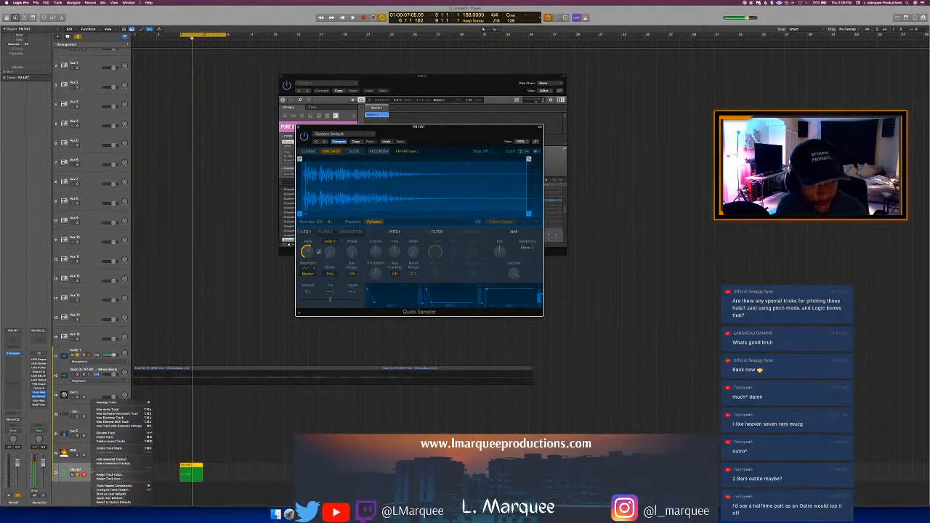
click(109, 436)
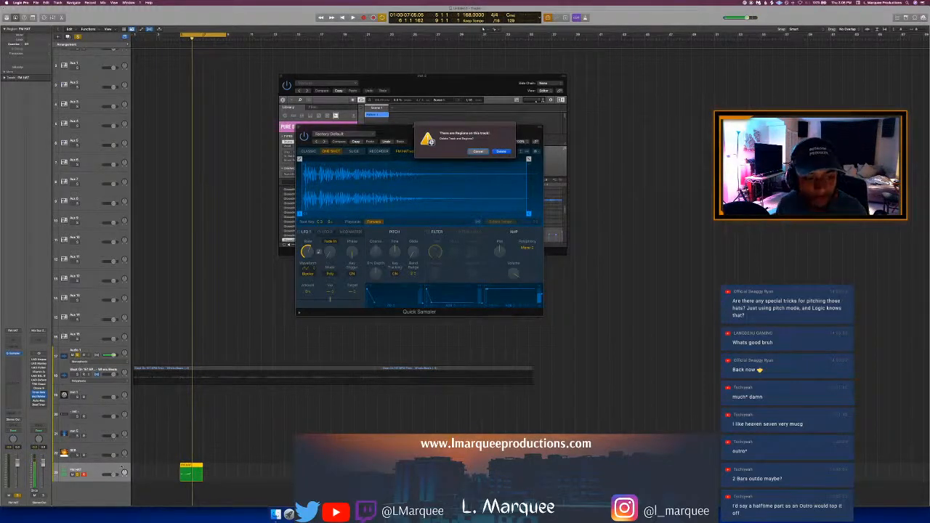
key(Return)
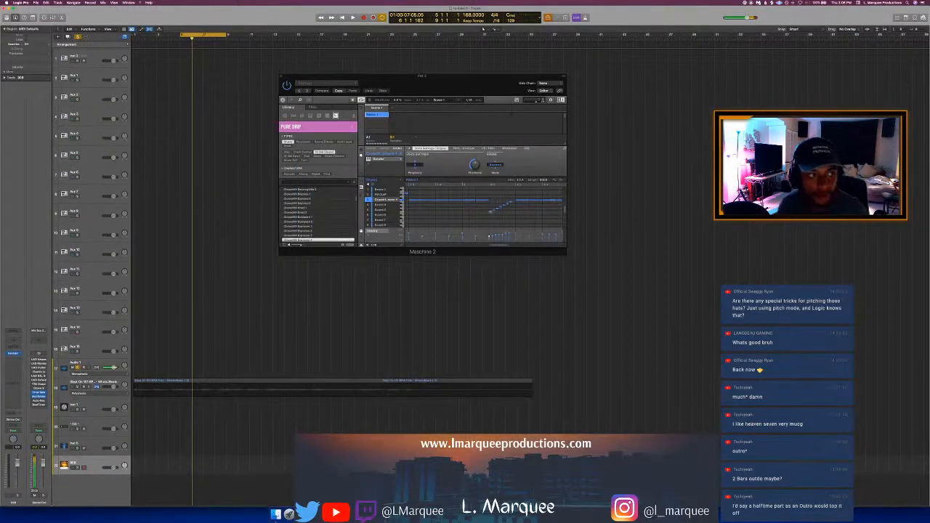
click(78, 368)
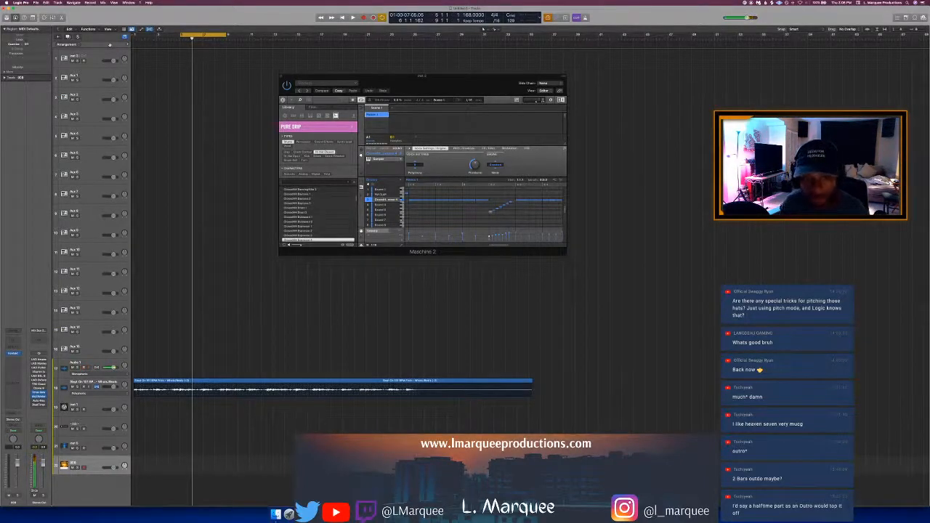
Step: Move the last hi-hat note of the Maschine 2 pattern to a lower pitch and play it back with the sample loop
key(space)
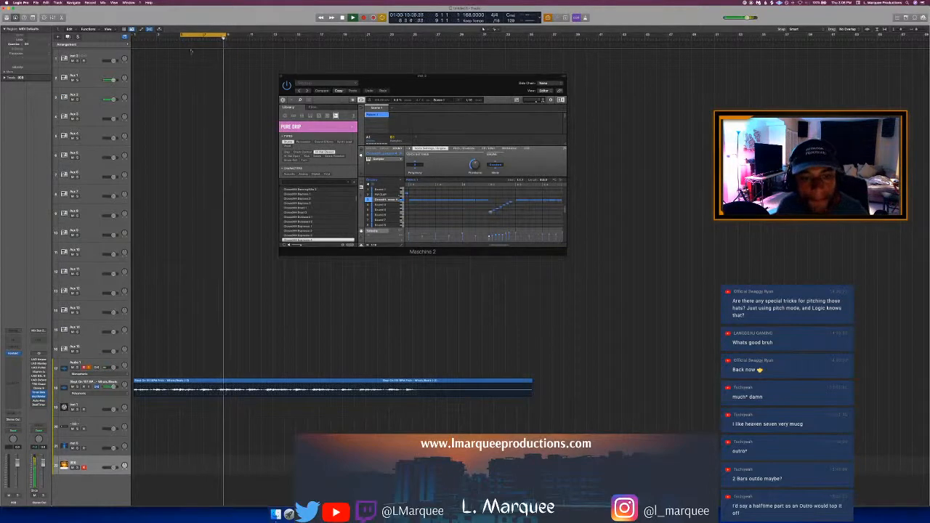
drag(496, 246, 509, 247)
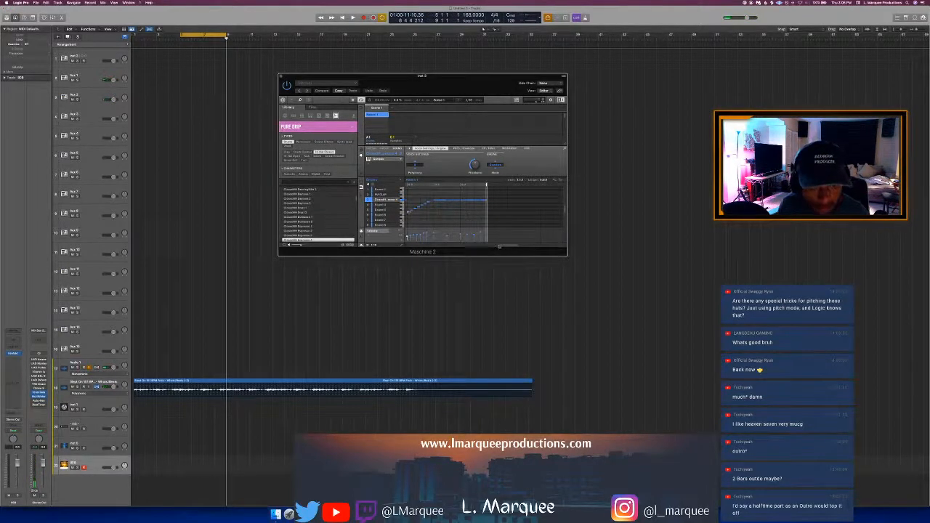
drag(500, 246, 478, 258)
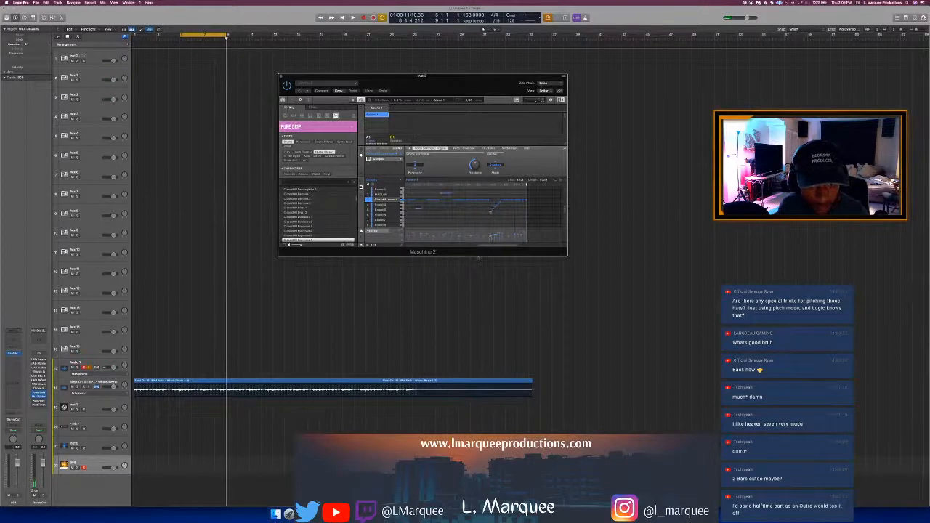
scroll(519, 203, up, 1)
drag(523, 206, 518, 200)
click(518, 204)
scroll(517, 201, up, 2)
key(space)
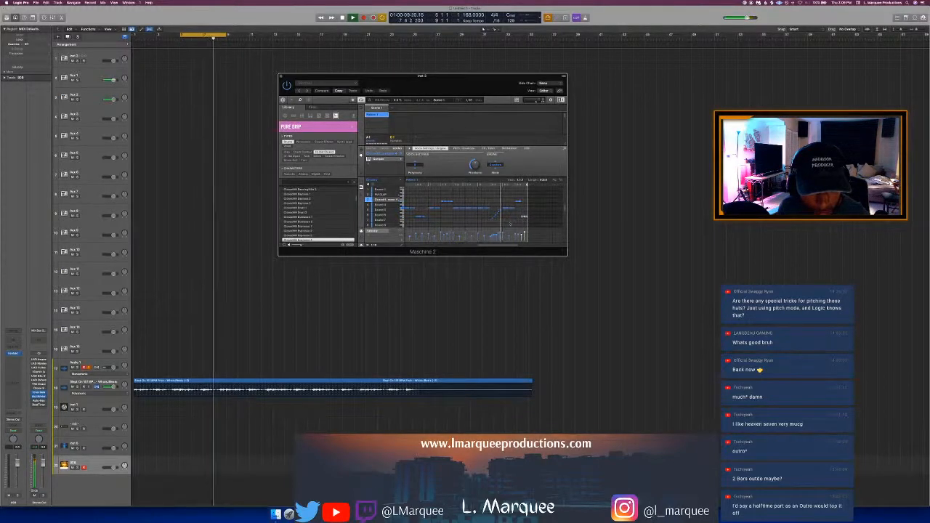
key(space)
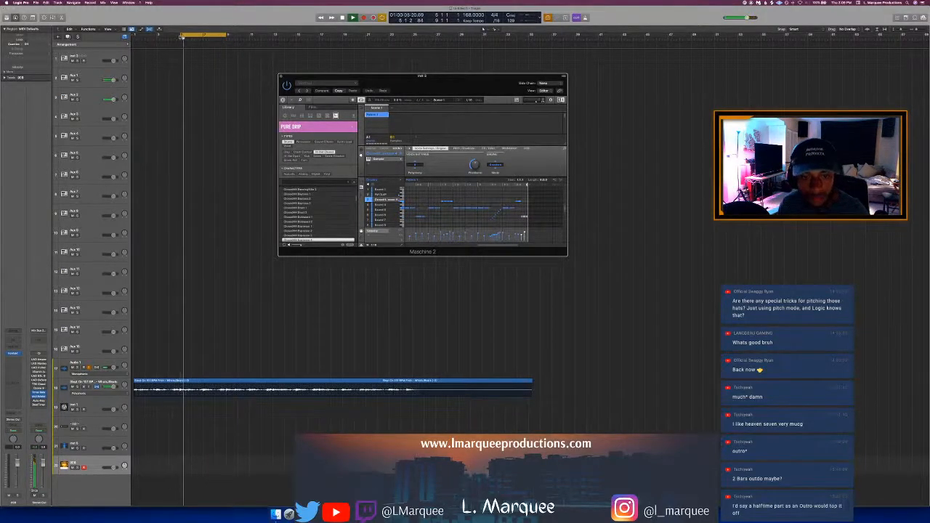
Step: Extend the start of the cycle range back to bar 1, play the loop and shift the Maschine 2 window aside
drag(182, 35, 132, 53)
key(space)
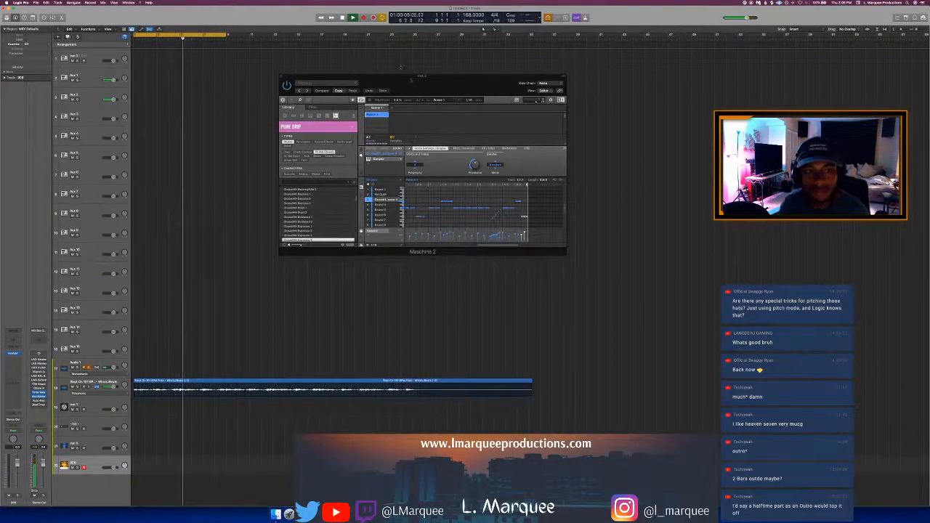
drag(412, 83, 369, 80)
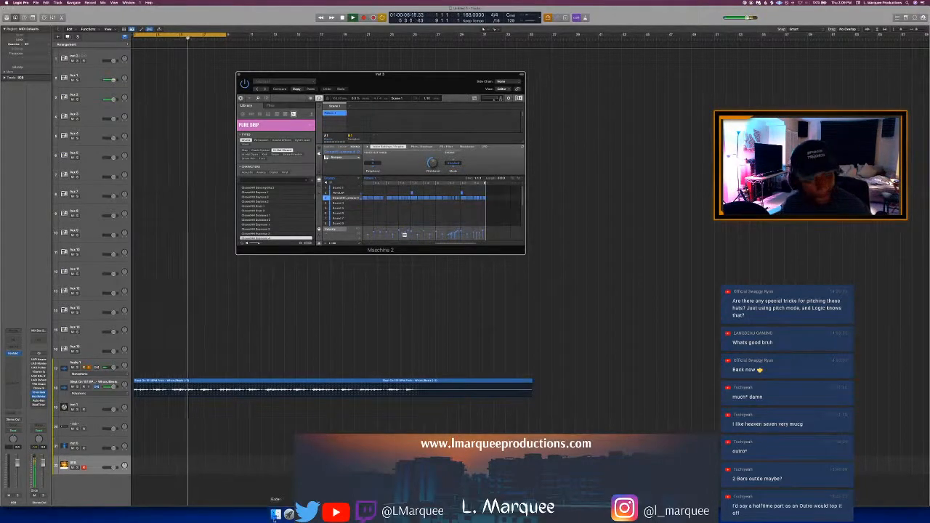
Step: Switch to Finder and open the rimshots folder inside the drum one-shots of another sample library
click(275, 514)
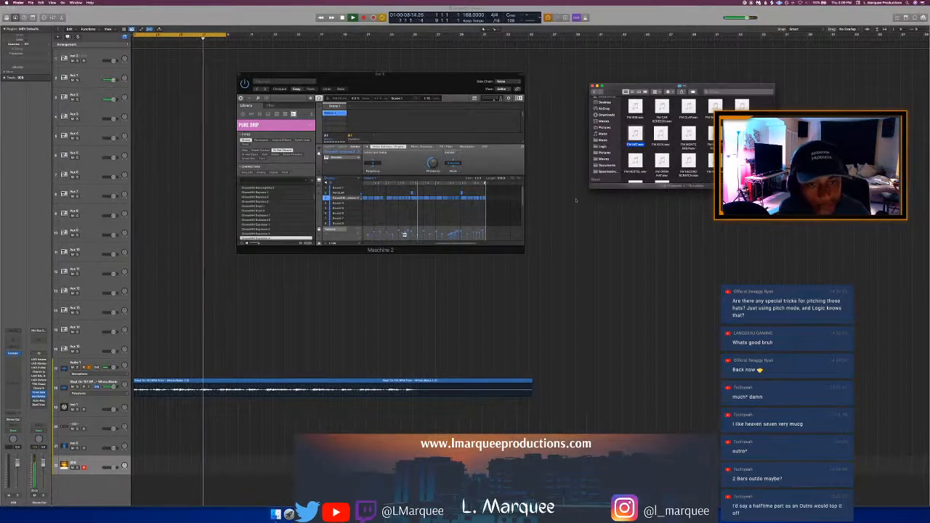
click(594, 92)
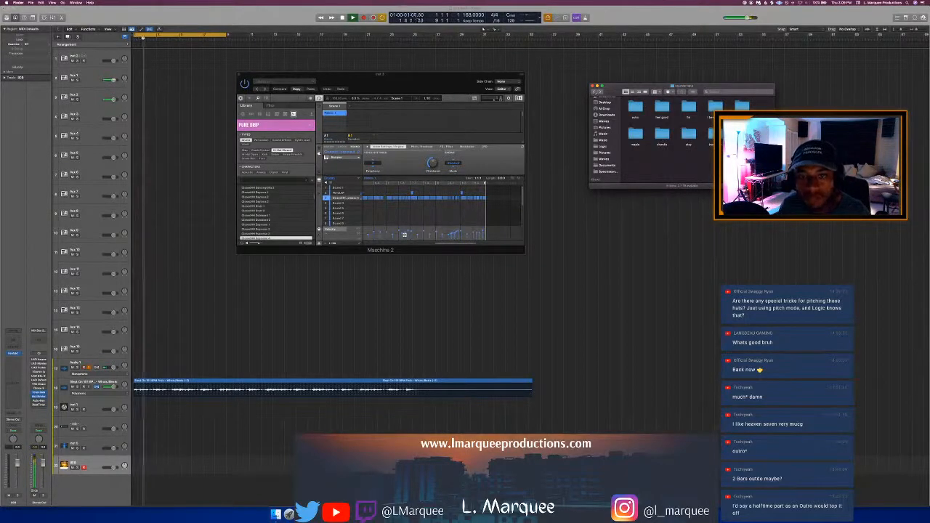
click(594, 93)
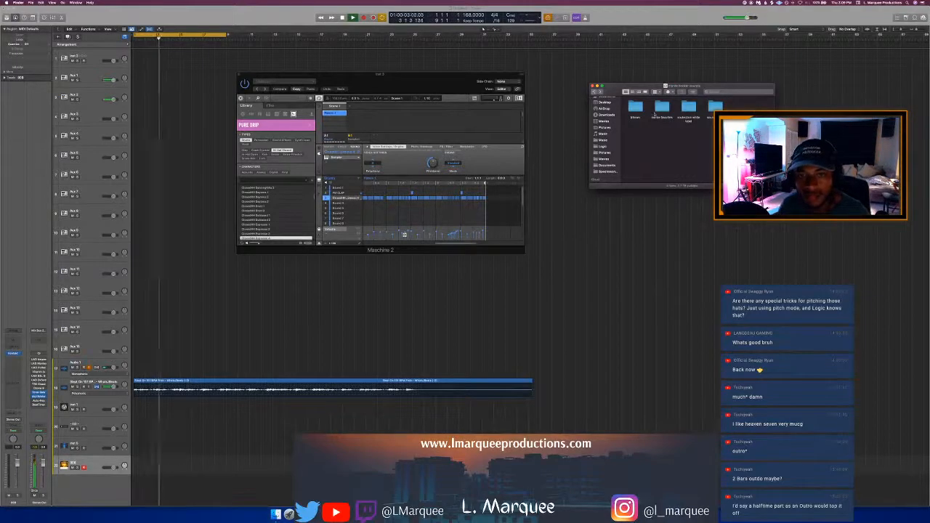
click(594, 92)
scroll(680, 126, down, 15)
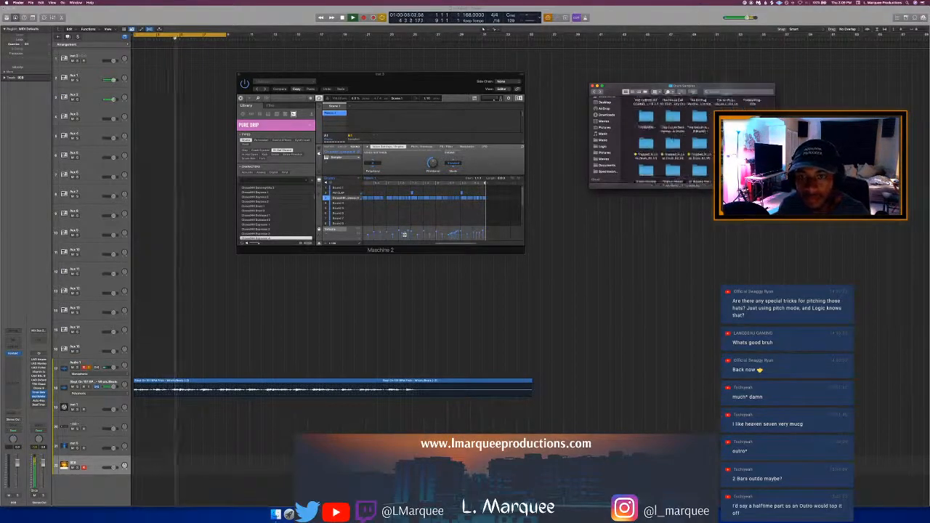
scroll(680, 126, down, 5)
double_click(669, 120)
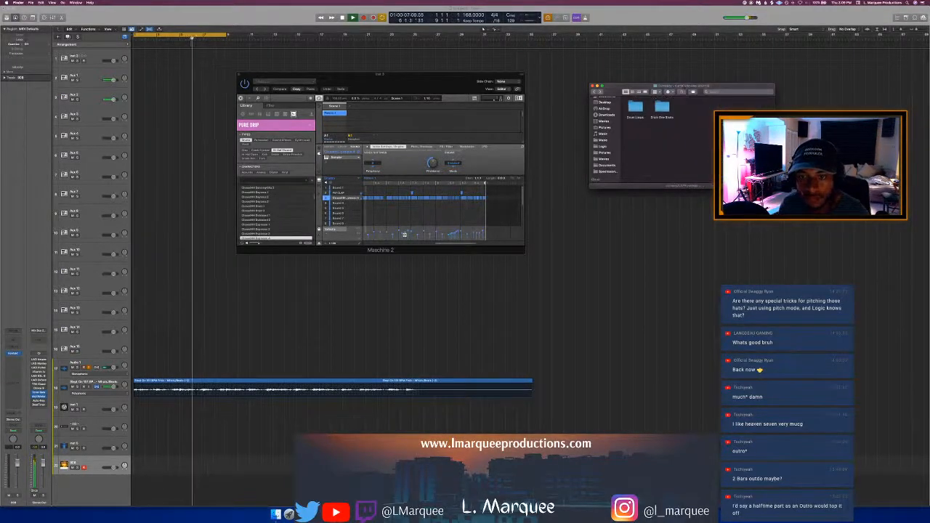
double_click(661, 111)
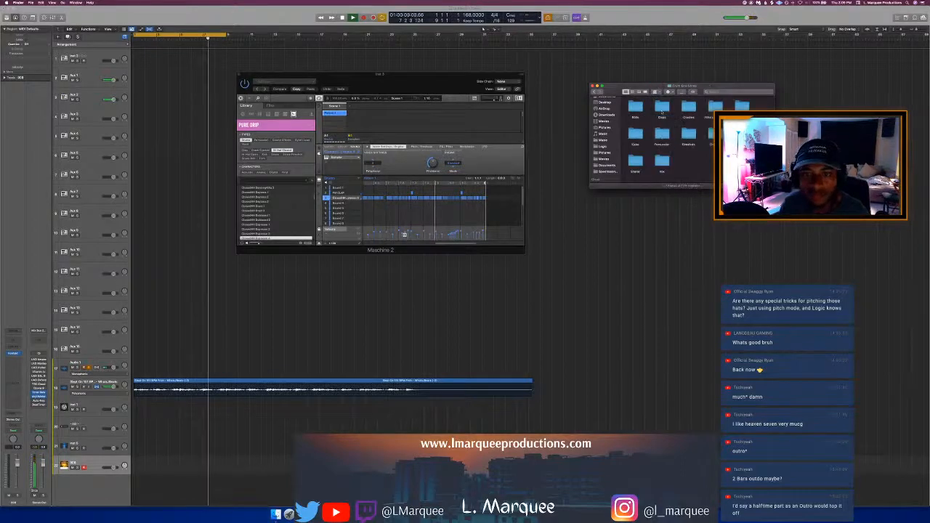
double_click(688, 133)
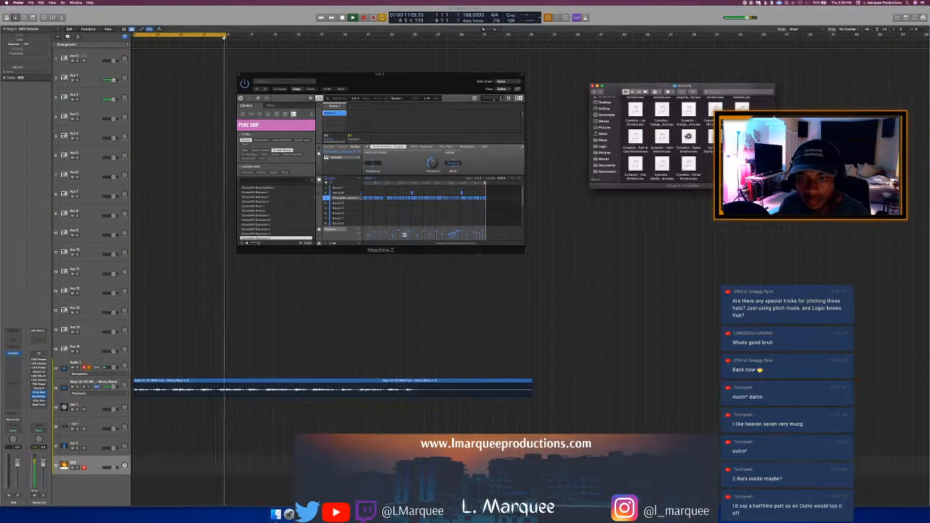
Step: Audition several Cymatics rimshot samples against the playing beat
click(690, 137)
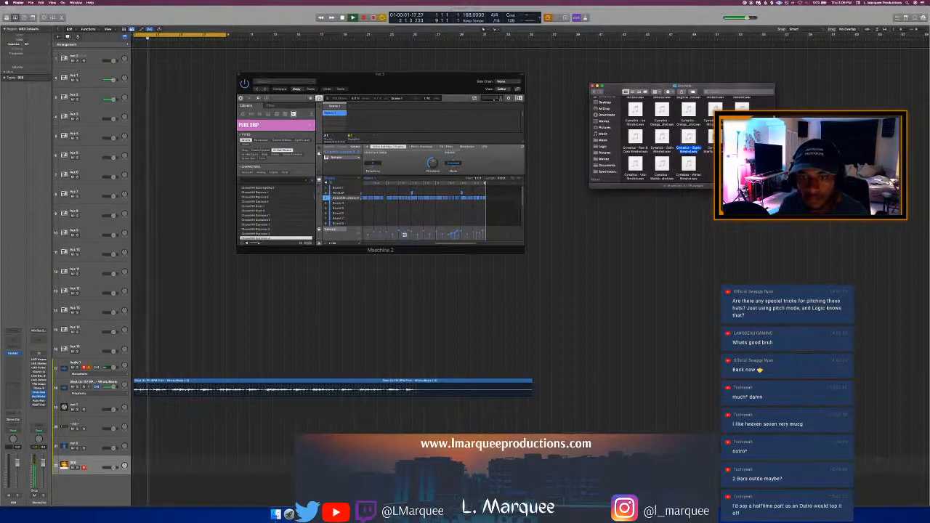
click(715, 137)
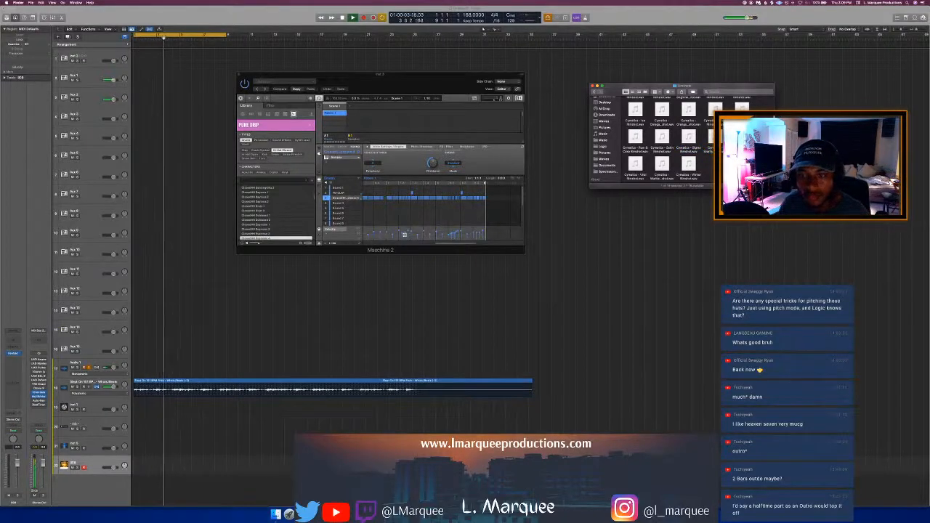
click(690, 136)
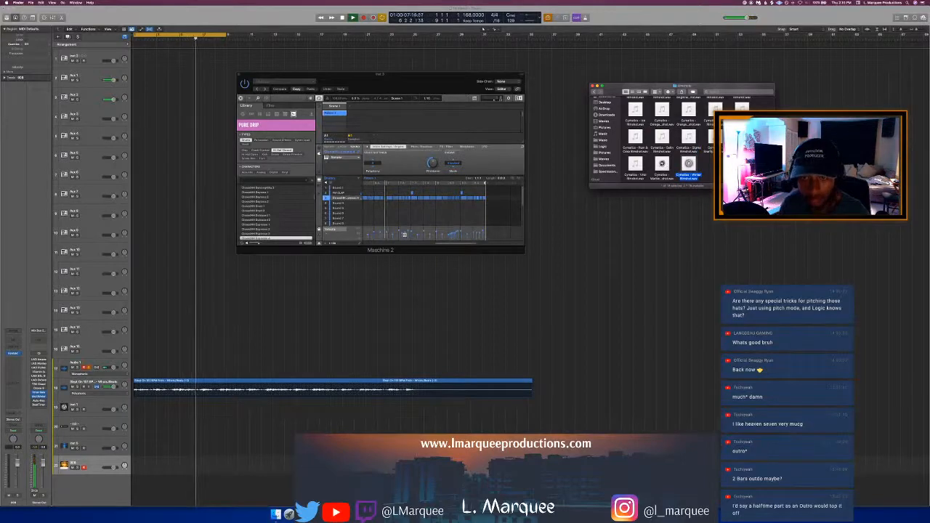
click(661, 164)
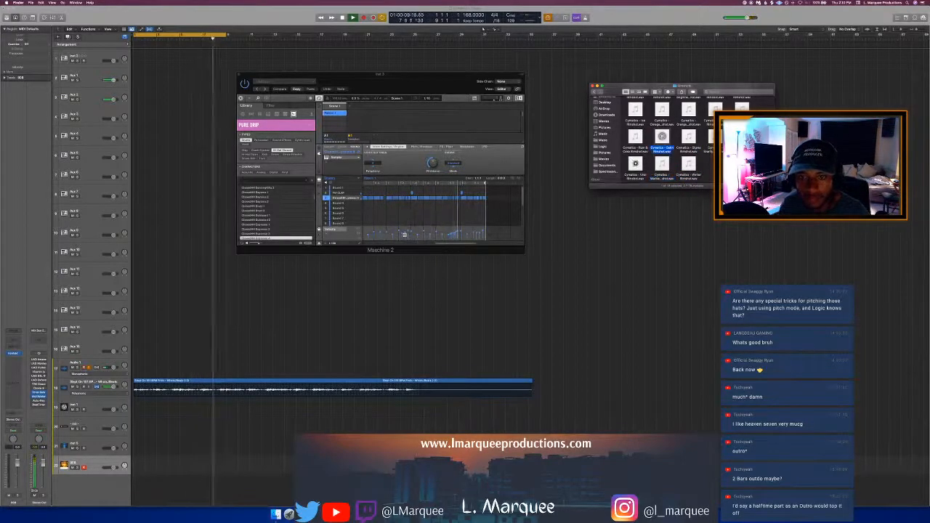
click(635, 164)
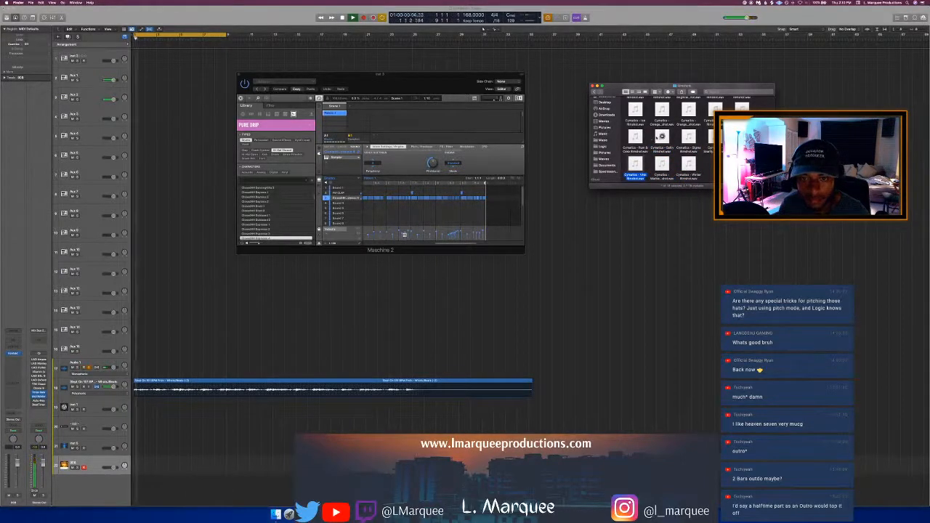
Step: Load the chosen Cymatics rimshot sample into the empty Sound 6 slot of Maschine 2
click(662, 137)
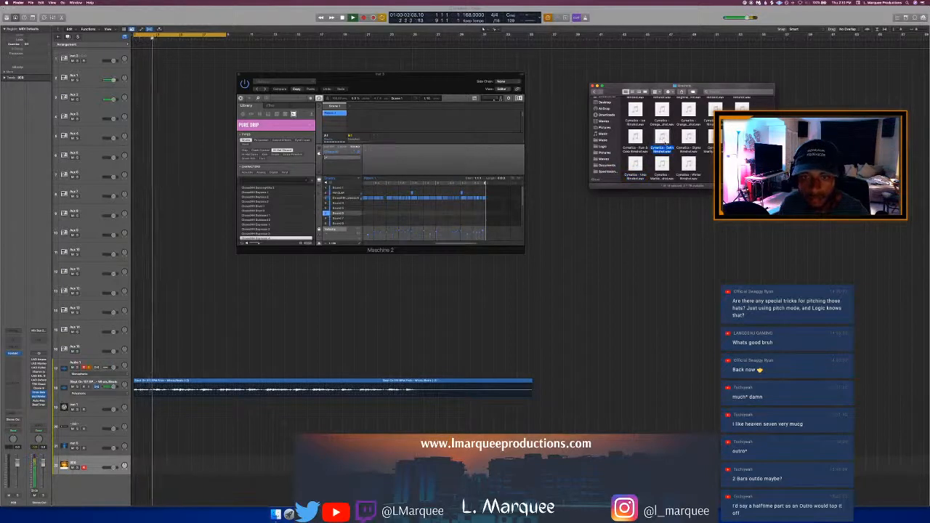
drag(662, 137, 347, 212)
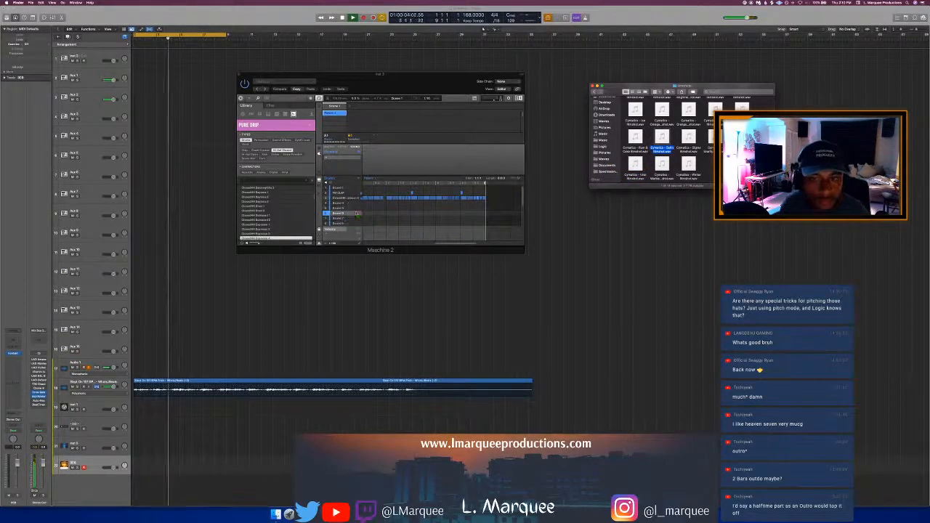
click(489, 159)
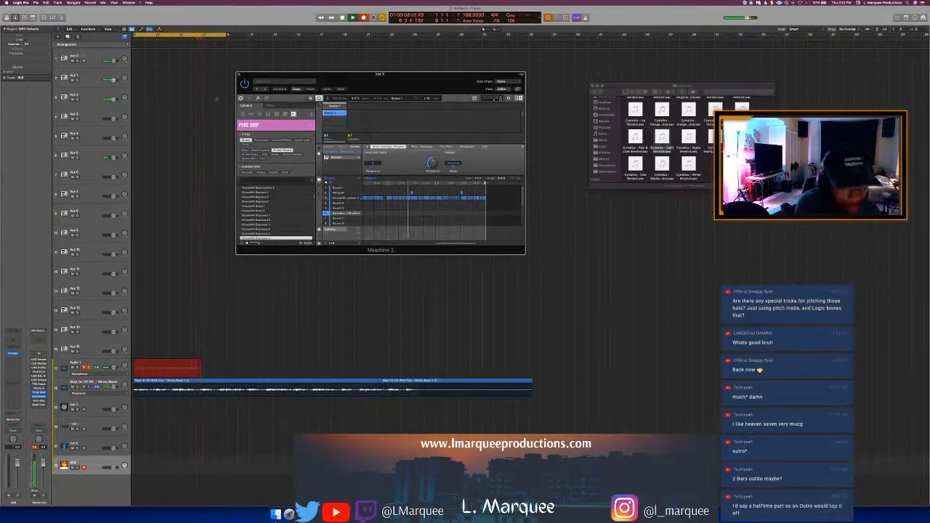
Step: Stop the running recording and undo the take captured on the Audio 1 track
click(216, 99)
key(space)
scroll(167, 176, up, 1)
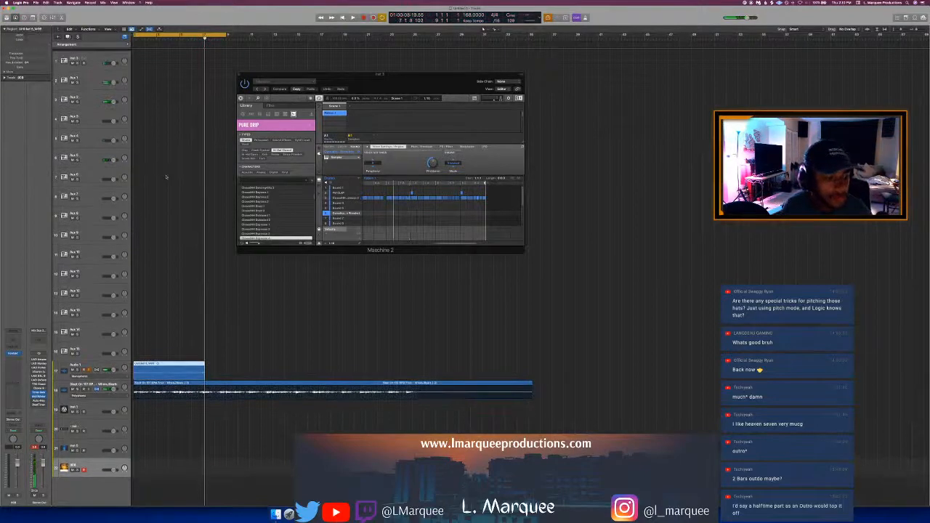
key(super+z)
Step: Select the Maschine 2 instrument track and record a rimshot hit into the pattern from the start of the cycle
click(151, 63)
key(Return)
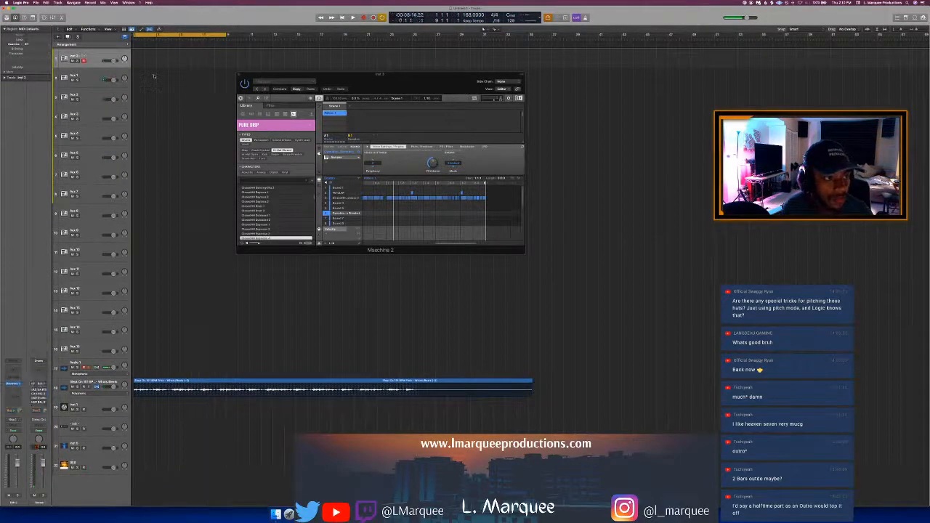
key(r)
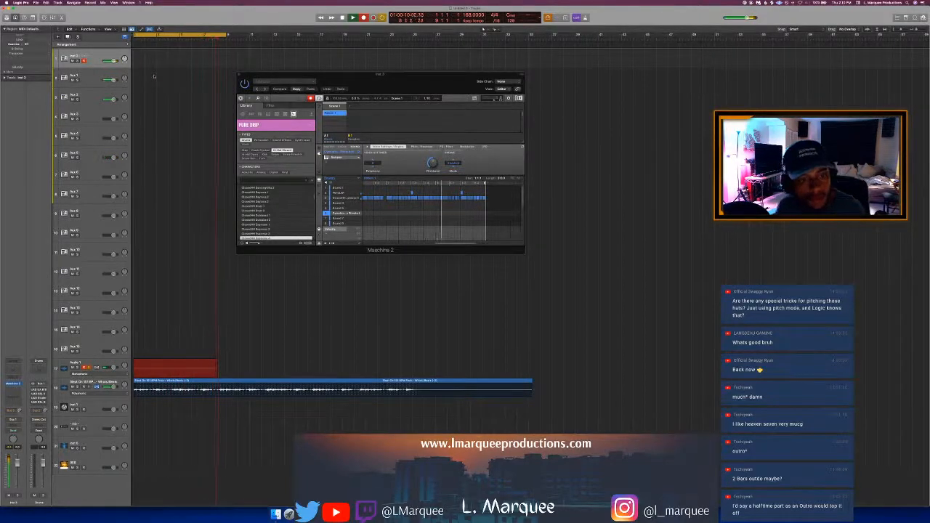
key(space)
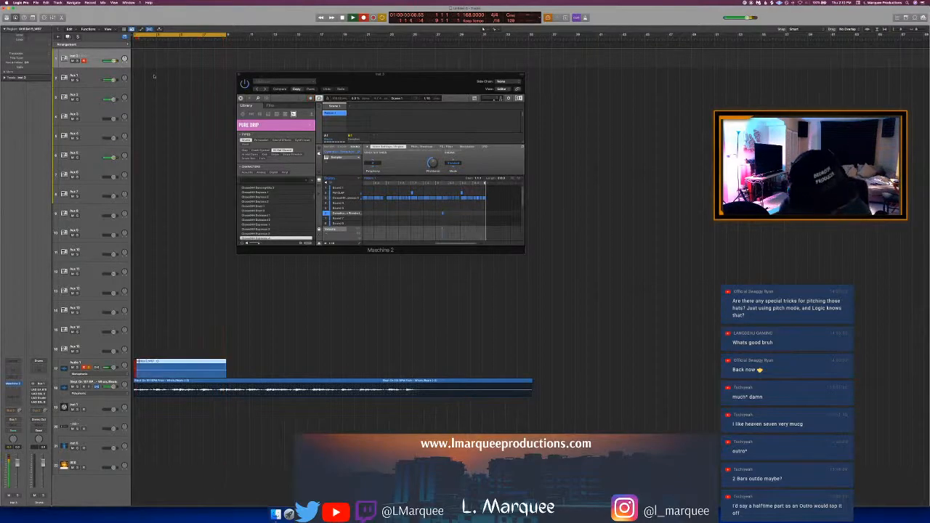
key(space)
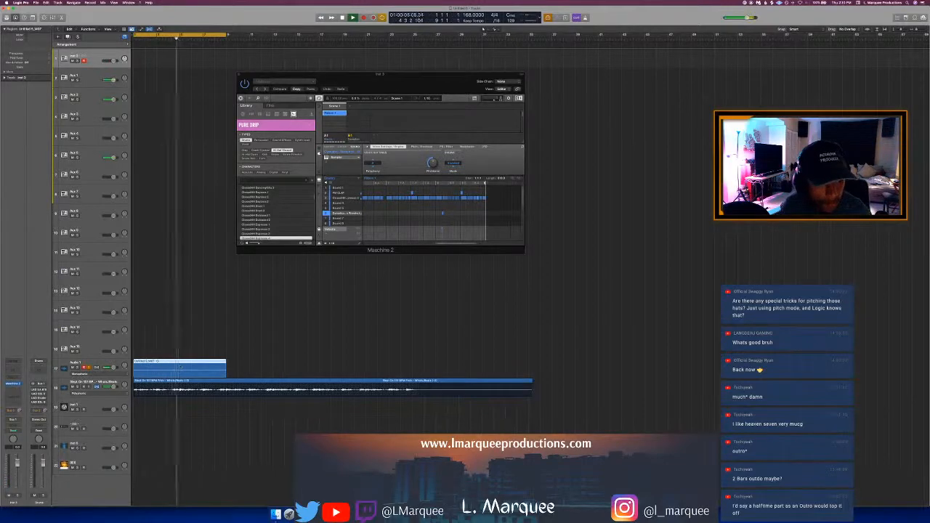
Step: Delete the unwanted audio region recorded on the Audio 1 track
key(Delete)
key(Return)
key(Delete)
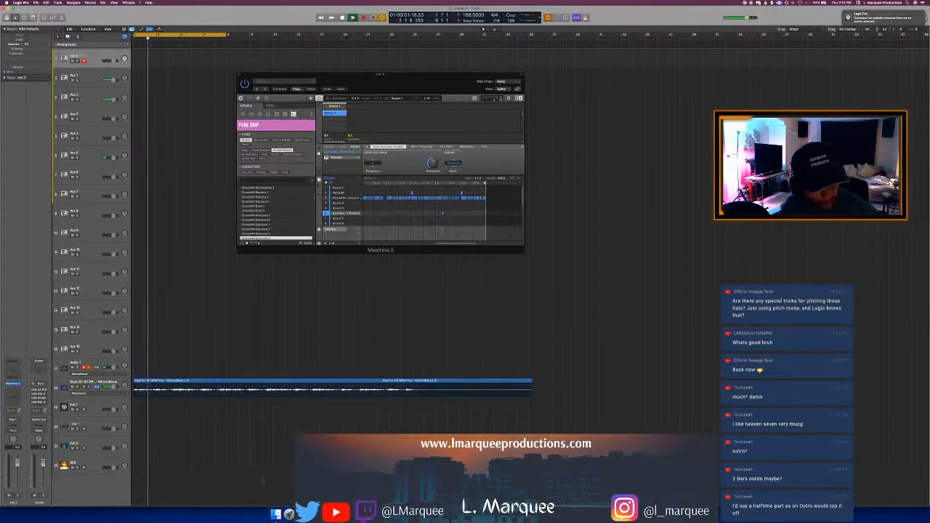
Step: Switch to Finder and open the 808s folder within the Cymatics drum one-shots
click(276, 501)
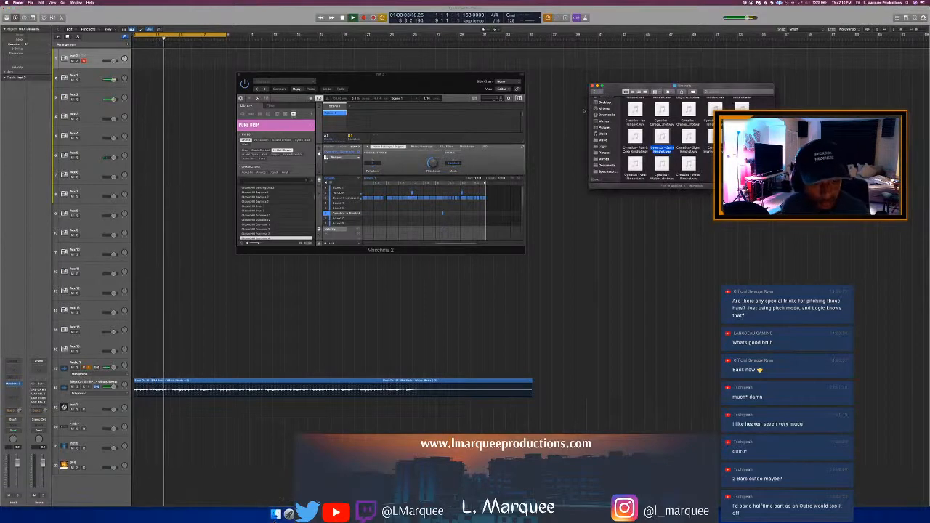
click(593, 91)
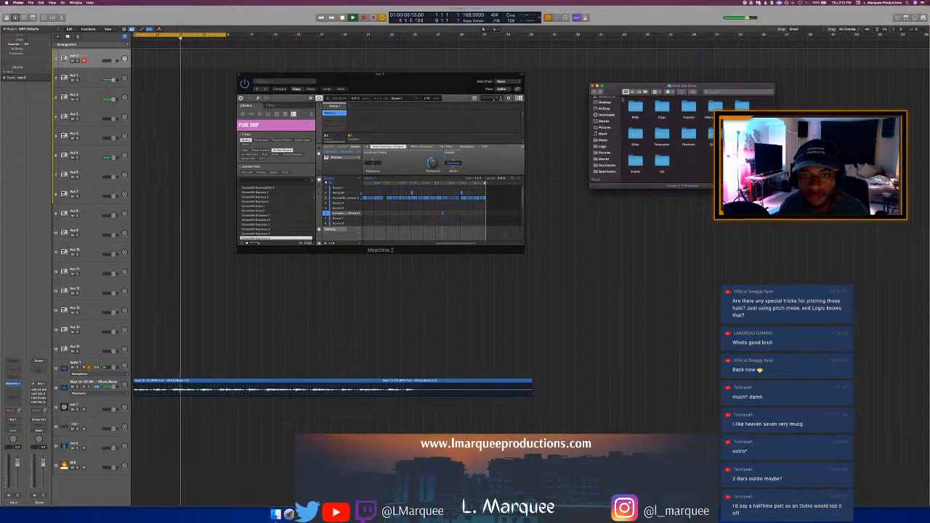
click(634, 107)
double_click(635, 107)
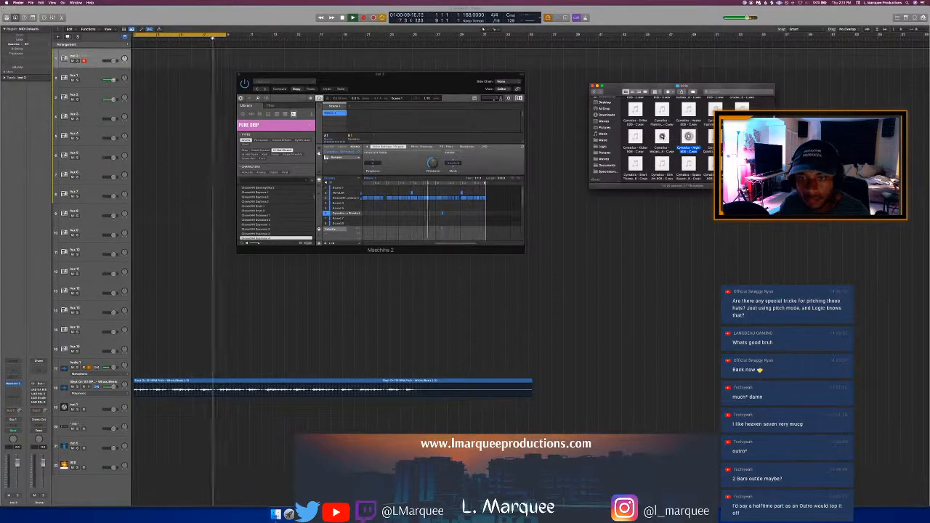
Step: Audition the Cymatics 808 samples and load Cymatics - Crucial 808 - C onto a new Quick Sampler (Optimized) track in Logic
click(662, 138)
click(688, 108)
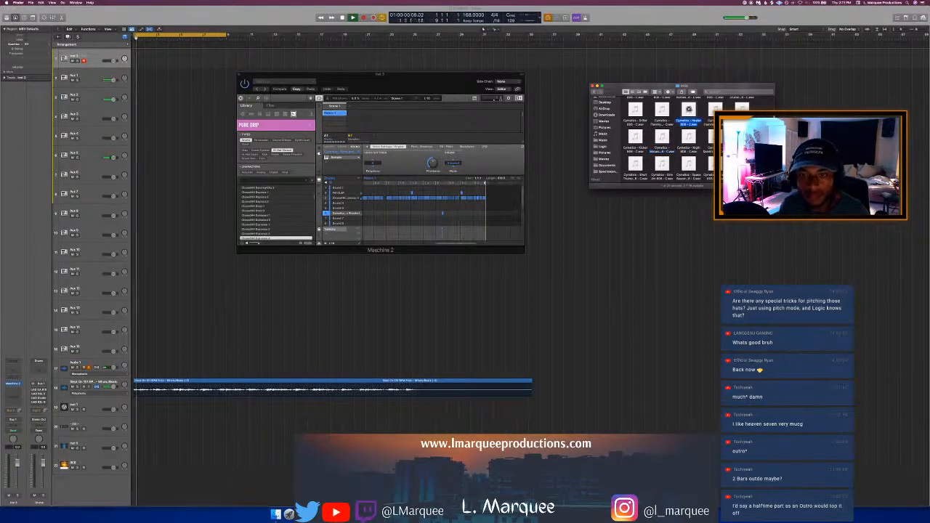
scroll(701, 122, up, 2)
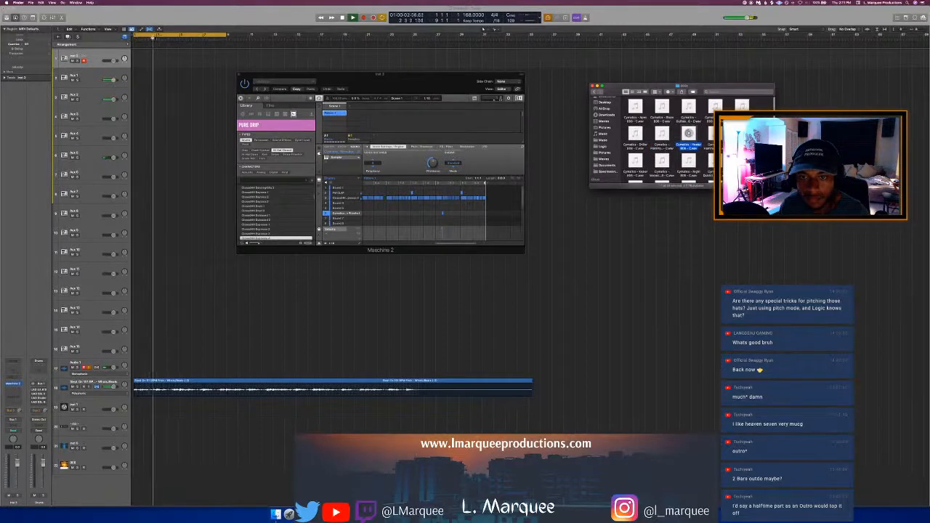
click(662, 138)
click(635, 138)
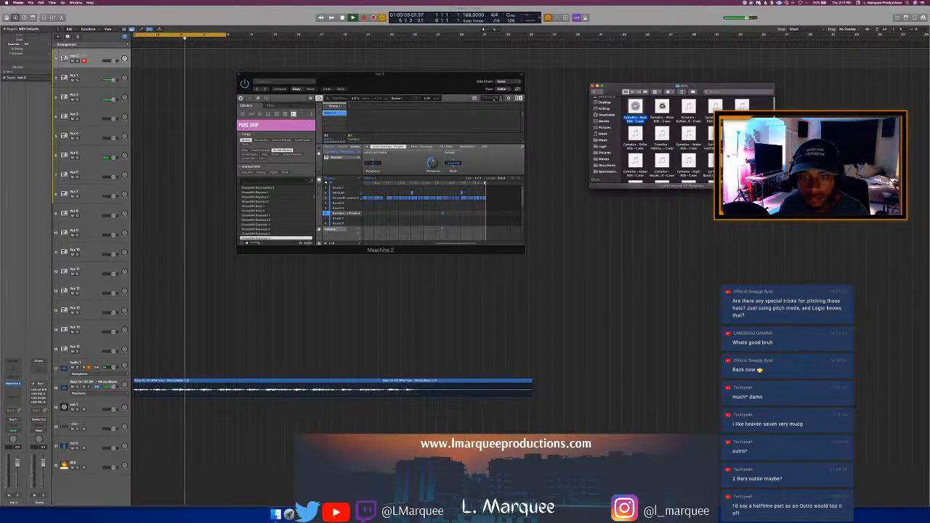
click(661, 107)
click(688, 107)
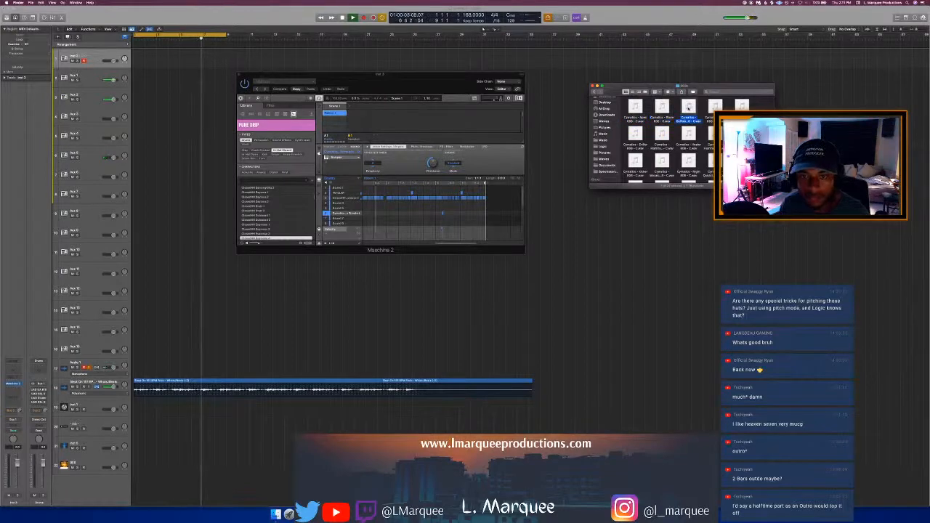
click(715, 106)
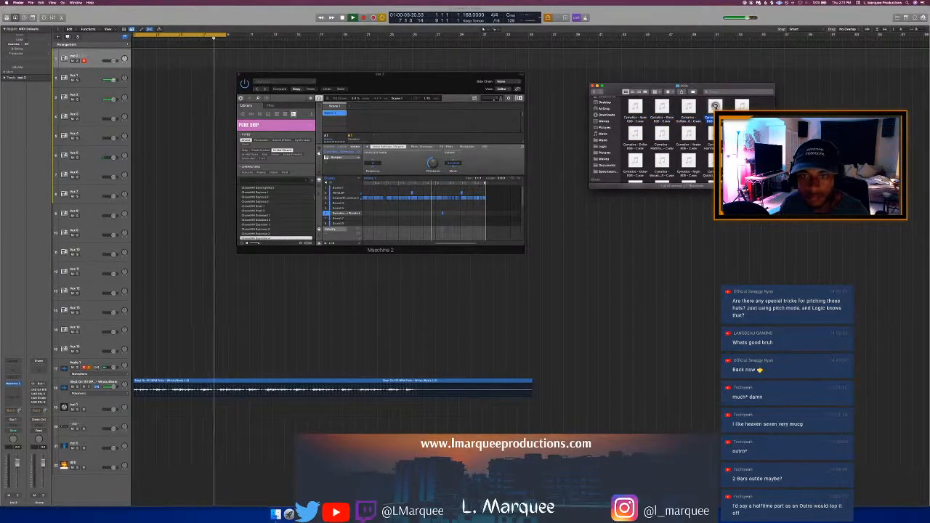
click(741, 107)
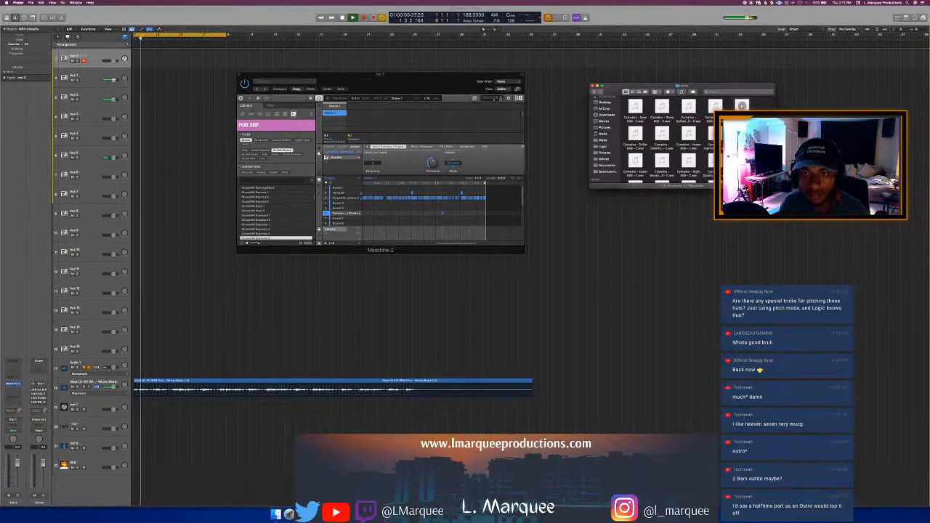
drag(741, 106, 81, 479)
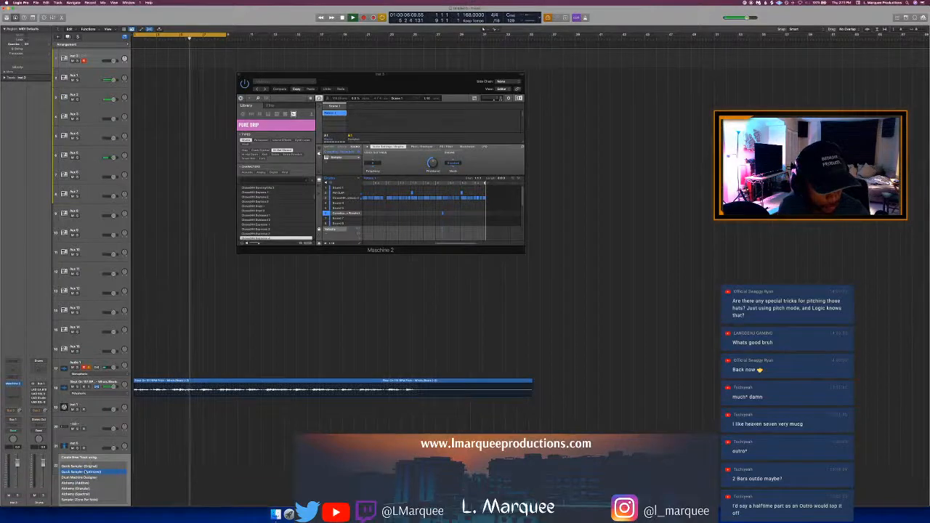
click(83, 471)
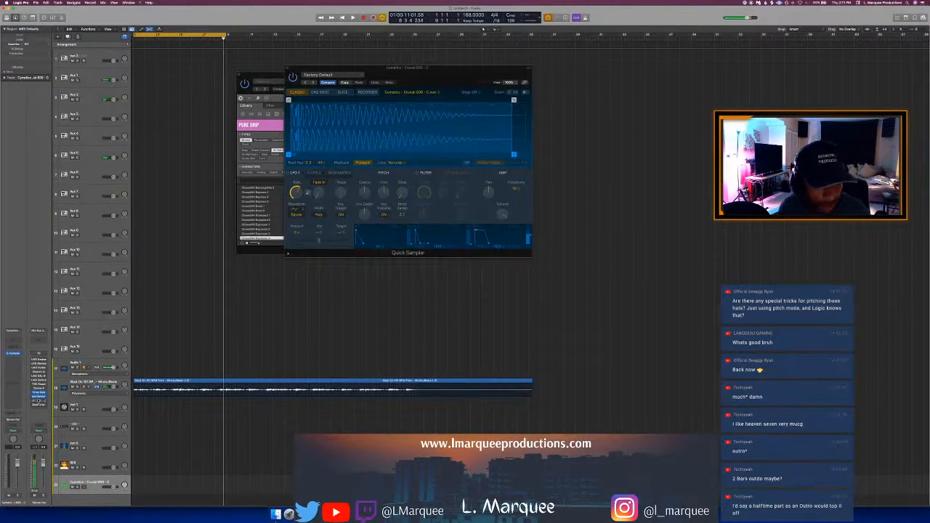
Step: Play the loop through the Auto-Key plug-in on the Stereo Out to detect its key, closing the plug-in when finished
click(39, 401)
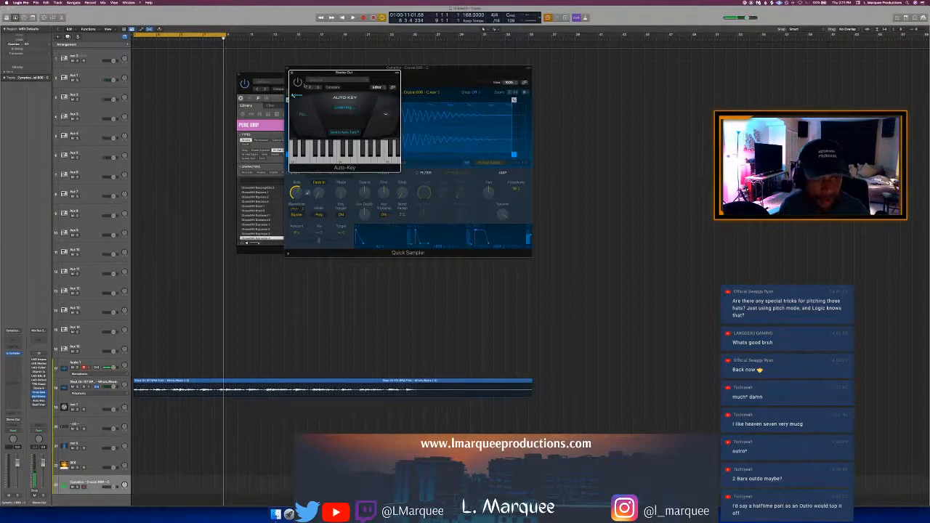
key(space)
drag(350, 71, 629, 99)
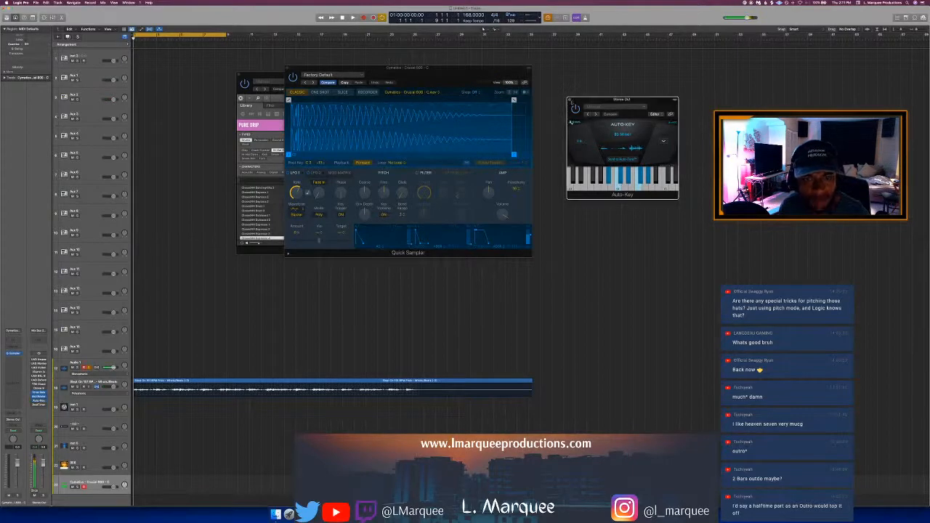
click(571, 101)
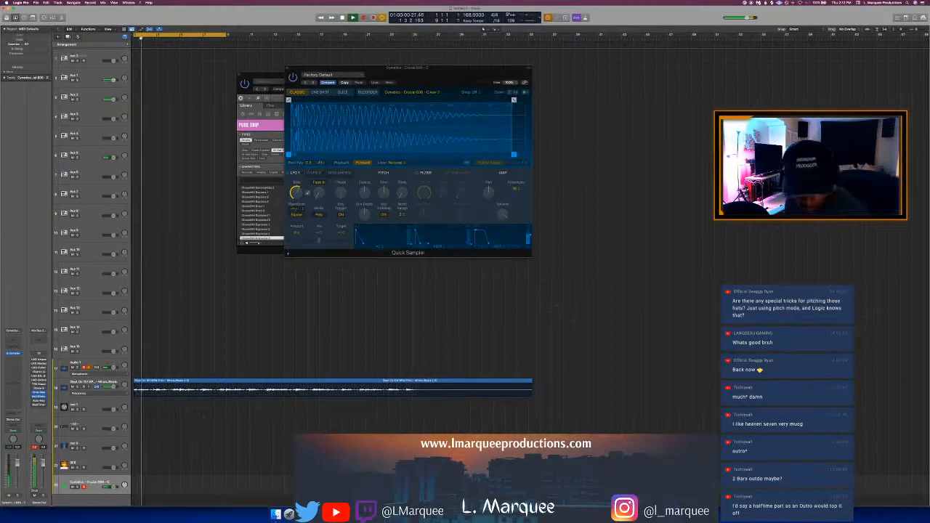
Step: Switch to Finder and browse the drum sample library to the 808s folder of the PG Life Of Pierre kit
key(super+Tab)
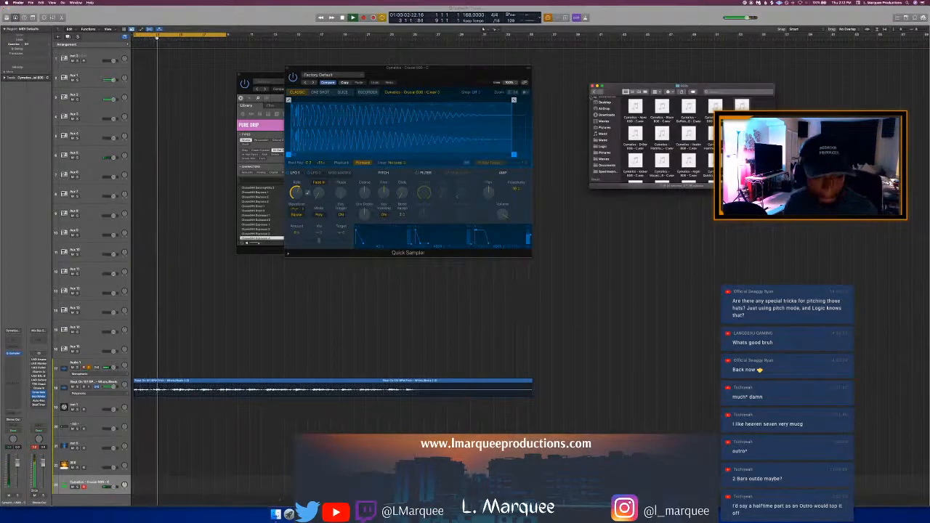
click(594, 93)
key(super+Up)
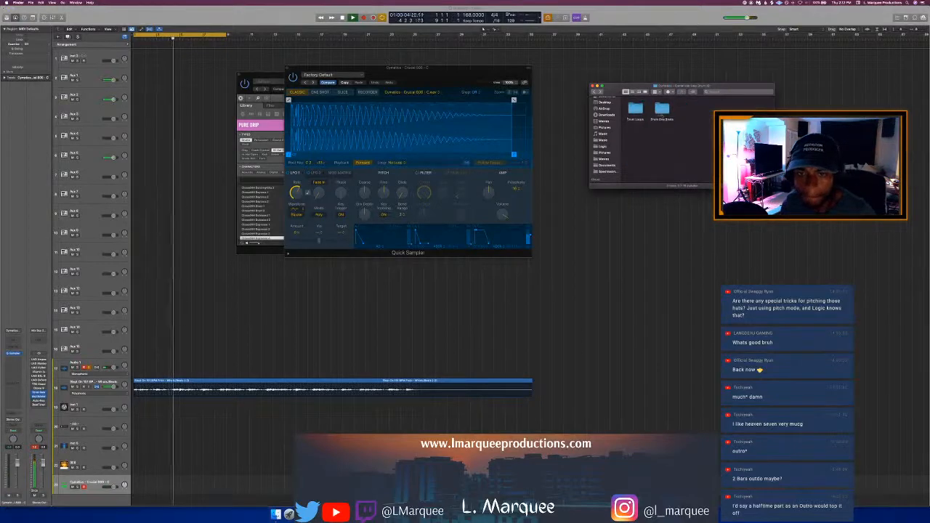
key(super+Up)
scroll(659, 156, up, 10)
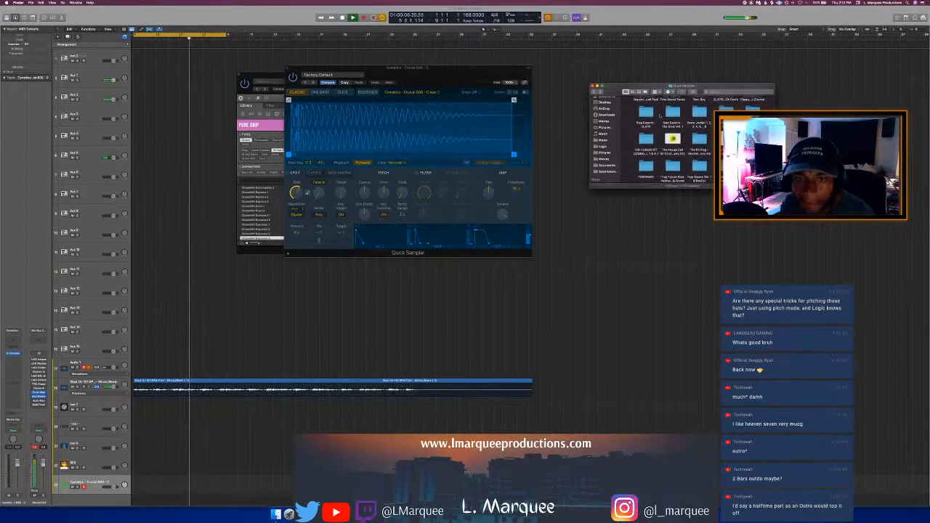
scroll(664, 124, up, 5)
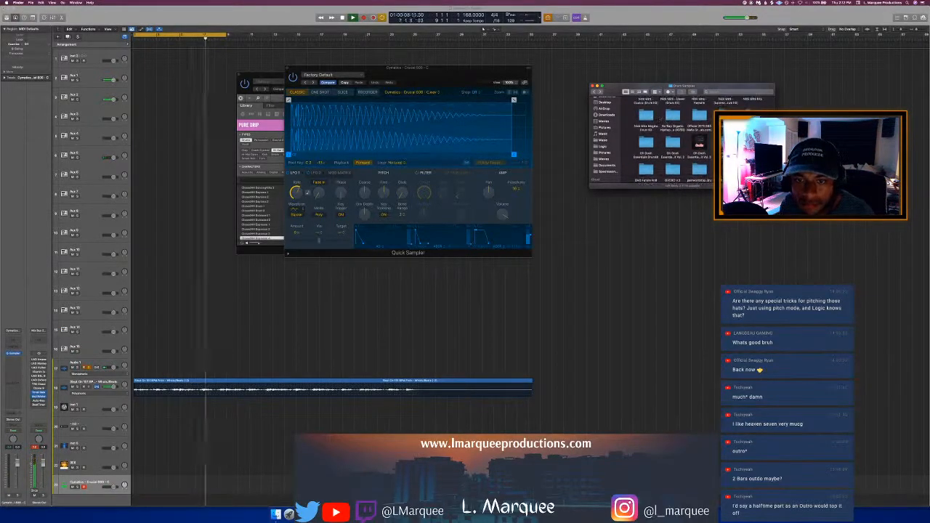
scroll(665, 138, up, 5)
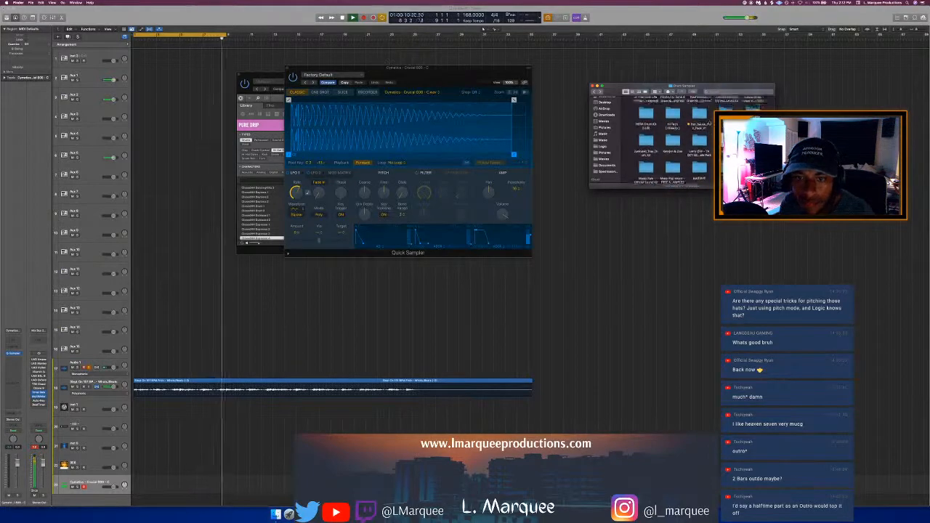
double_click(646, 136)
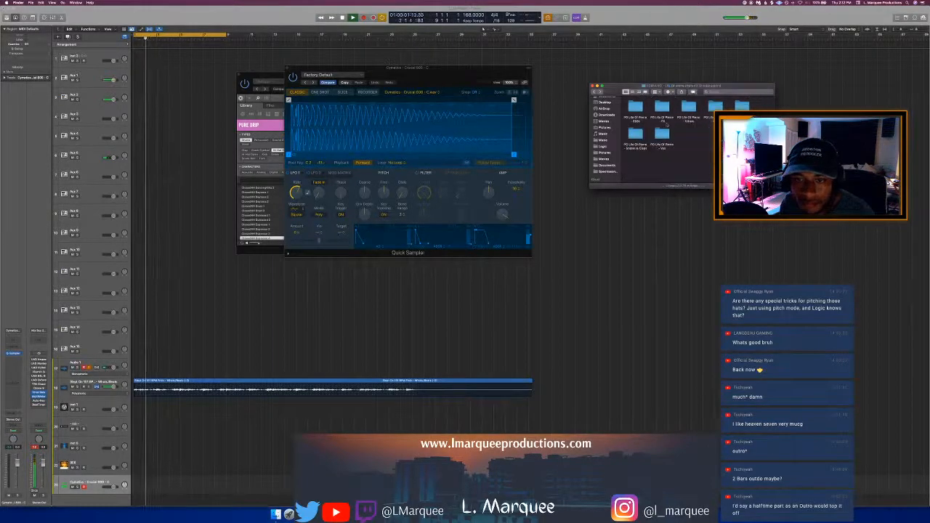
double_click(635, 109)
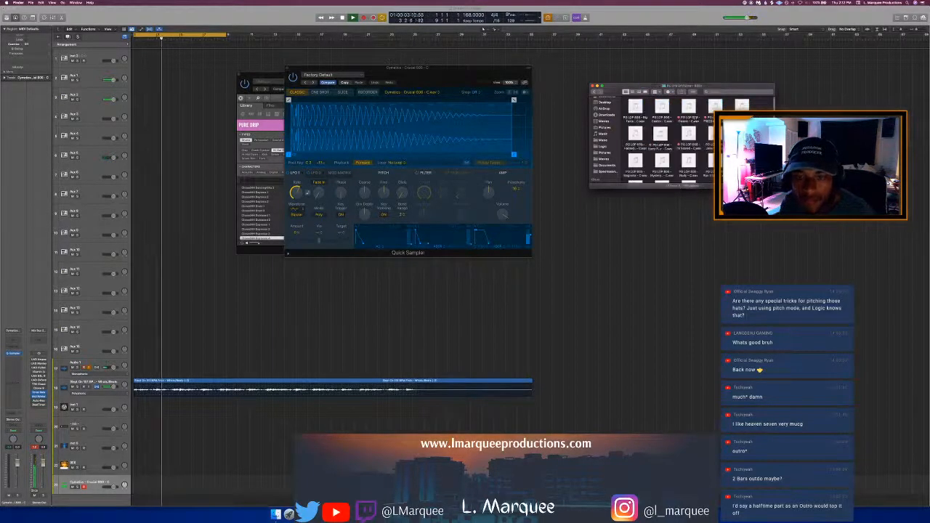
Step: Audition several PG LOP 808 samples and load PG LOP 808 - Ye Pierre - C into Quick Sampler in place of the Cymatics 808
click(688, 107)
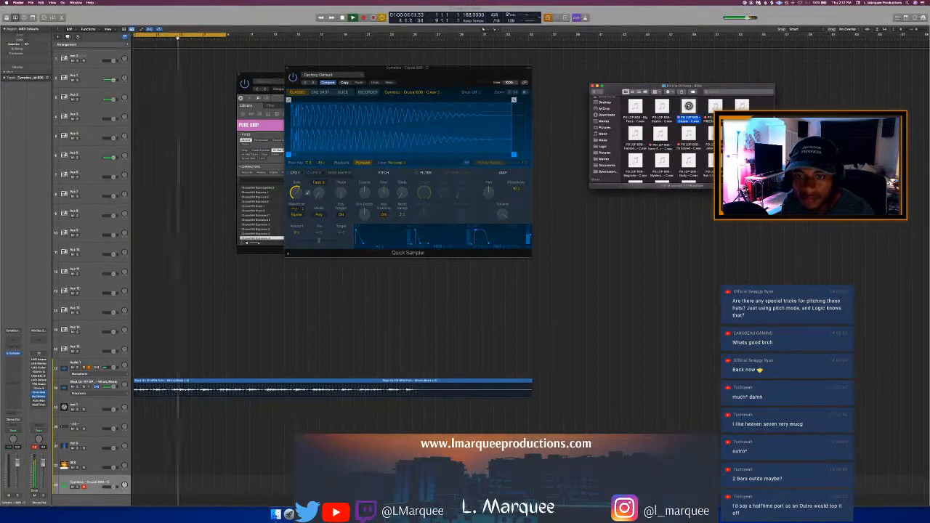
click(661, 134)
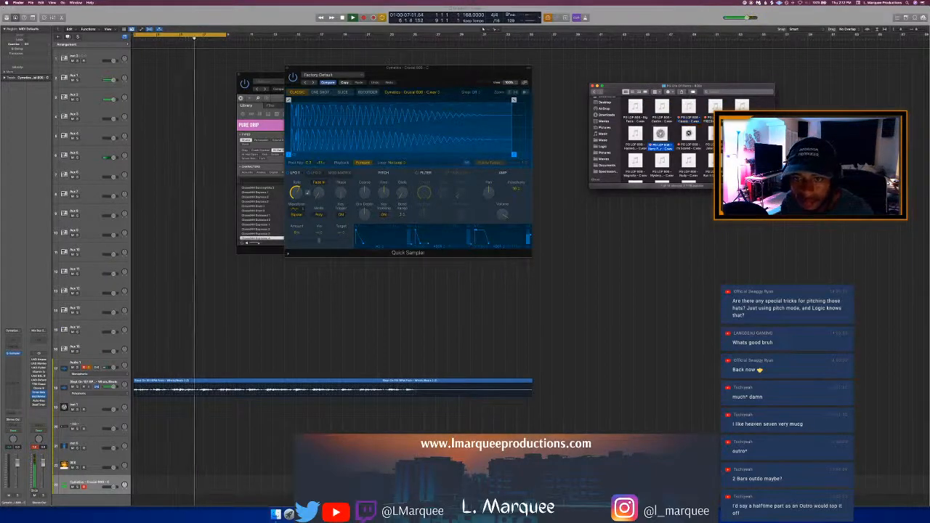
click(688, 134)
click(715, 106)
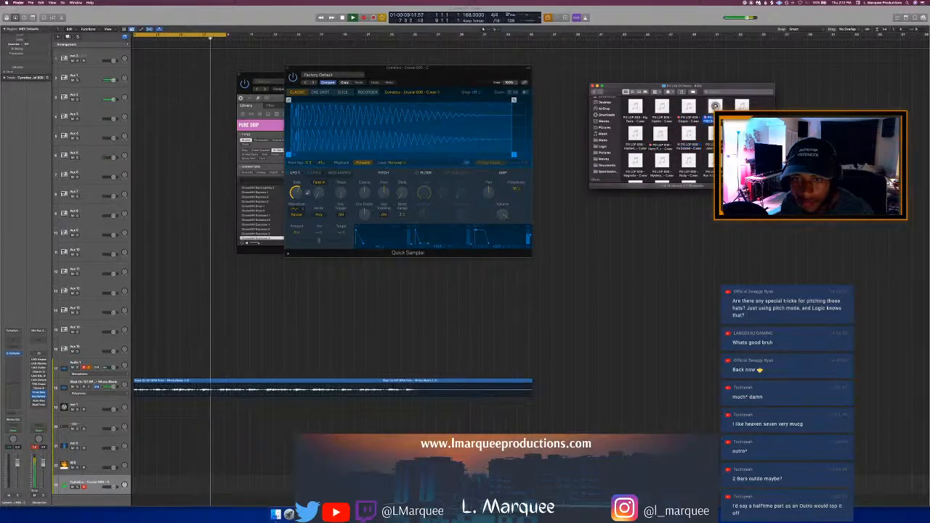
click(741, 134)
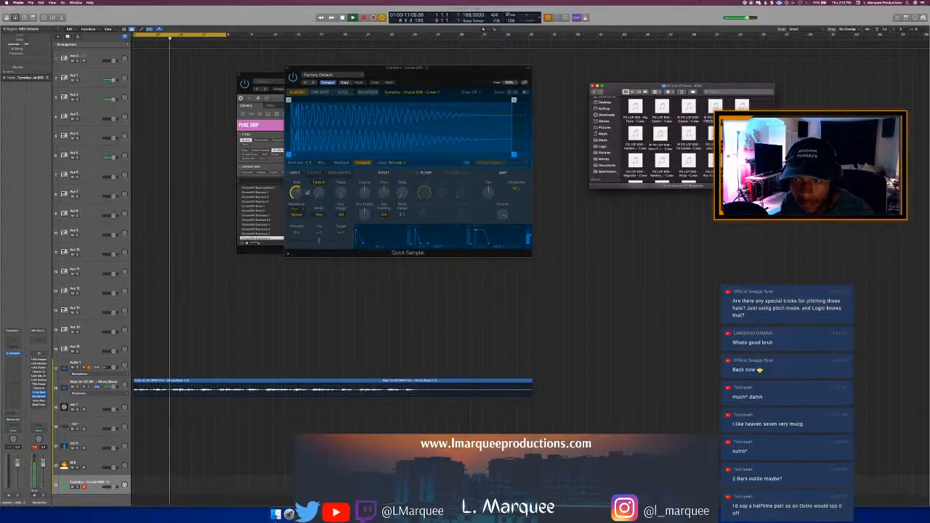
scroll(742, 133, down, 2)
click(661, 165)
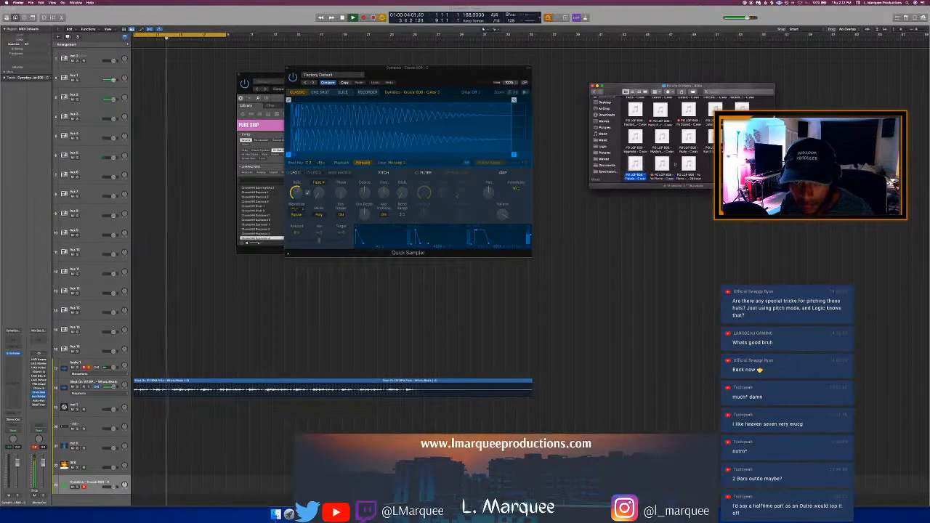
drag(663, 164, 483, 135)
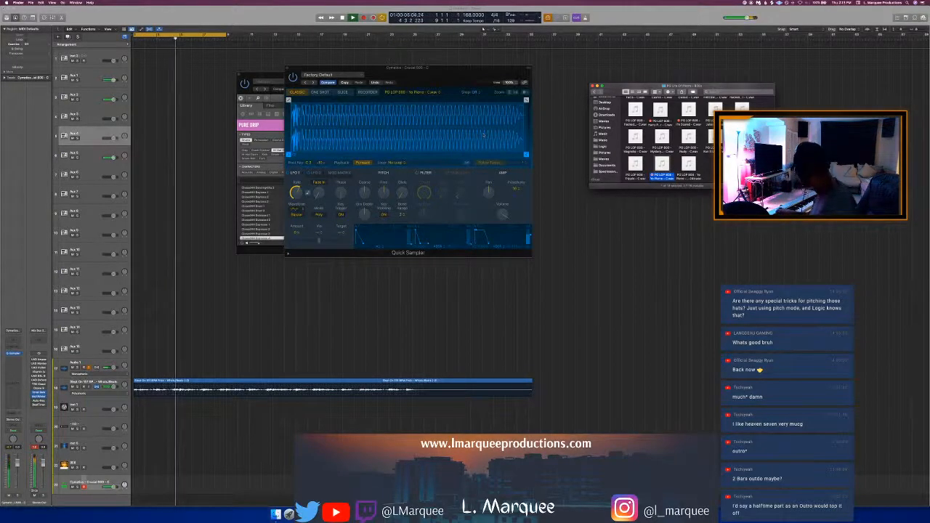
key(space)
key(space)
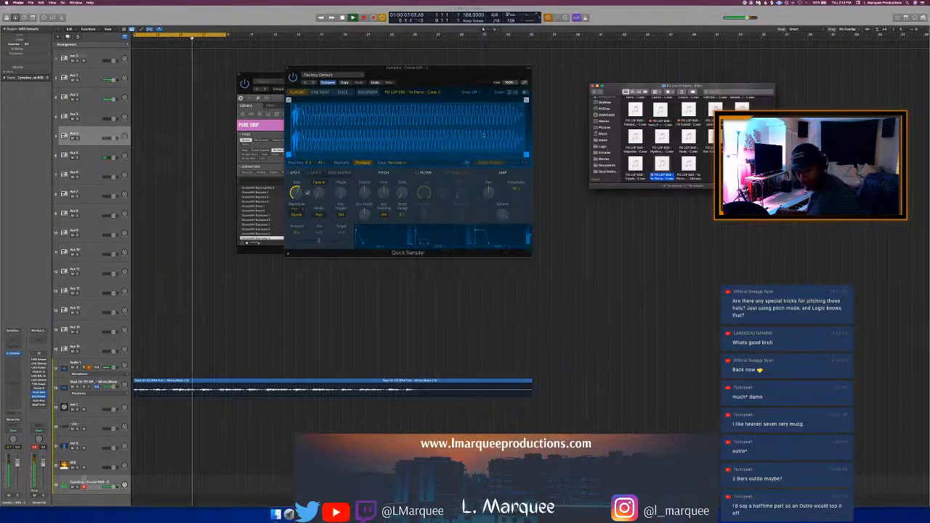
key(space)
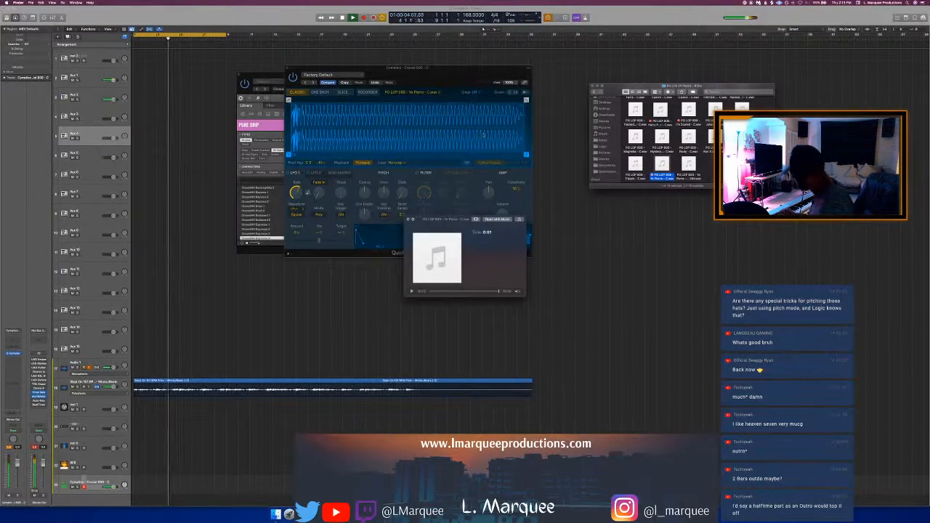
key(space)
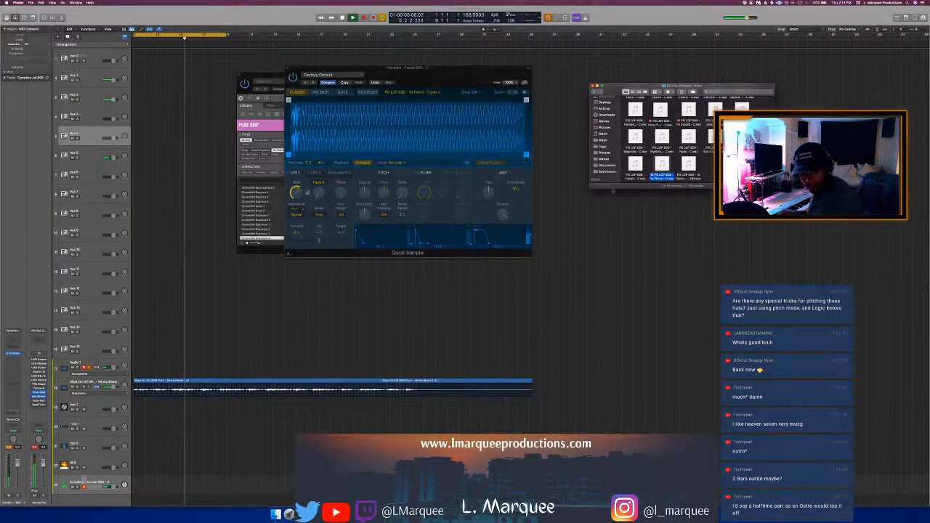
Step: Set the Quick Sampler polyphony to Mono for the 808 track
click(516, 188)
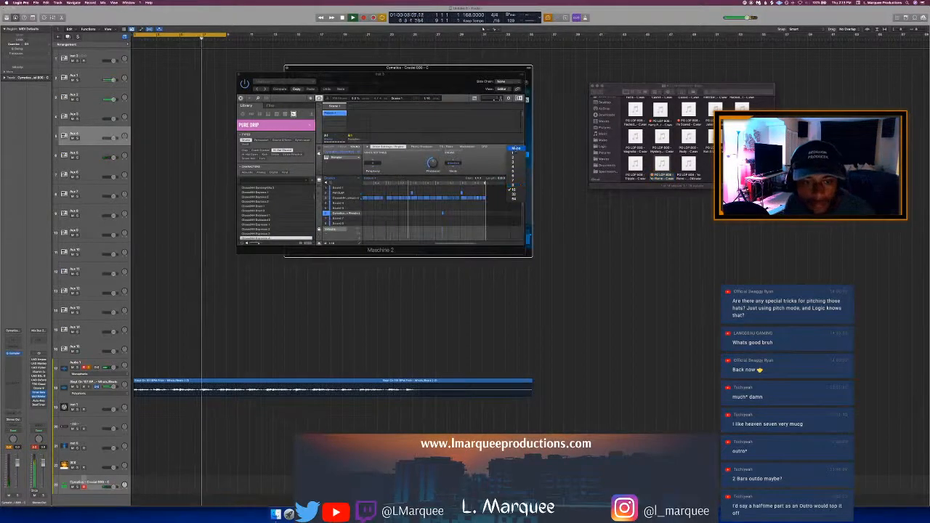
click(516, 149)
click(441, 67)
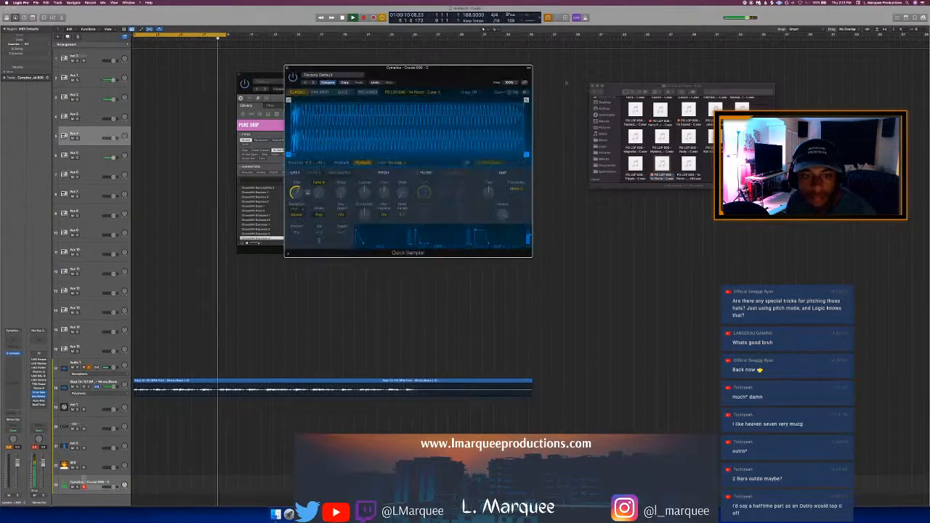
Step: Audition more samples in the PG LOP 808 folder and load PG LOP 808 - Classic - C into Quick Sampler
scroll(690, 129, up, 3)
click(695, 122)
click(635, 109)
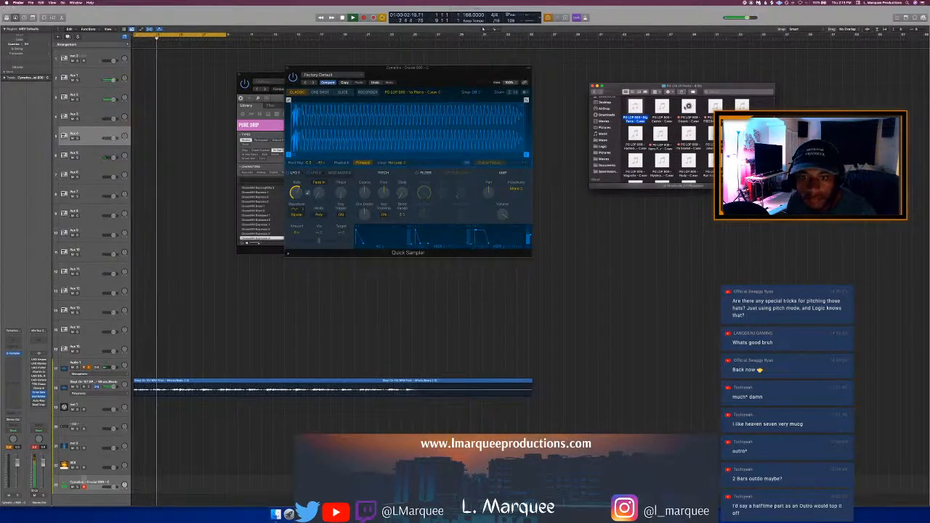
click(688, 109)
drag(688, 109, 503, 131)
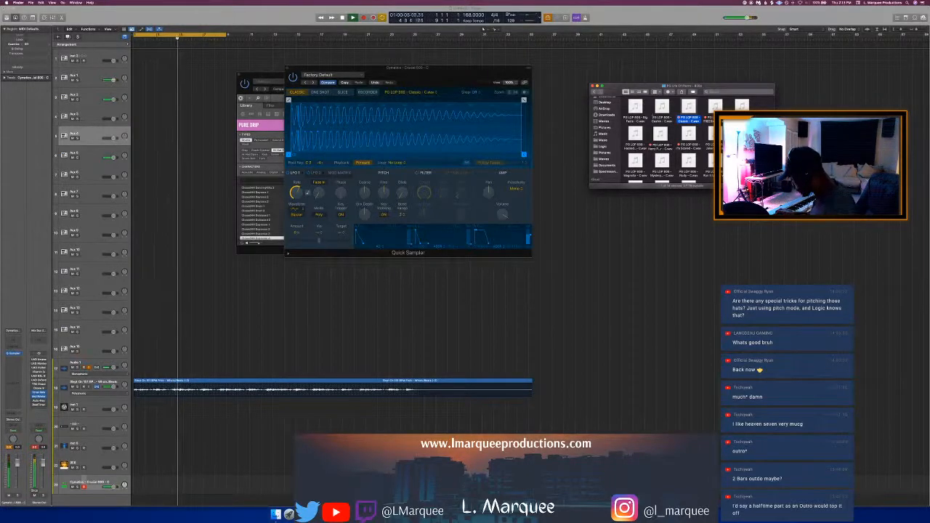
Step: Load PG LOP 808 - I'm Scared - C into Quick Sampler and try it against the loop
click(688, 132)
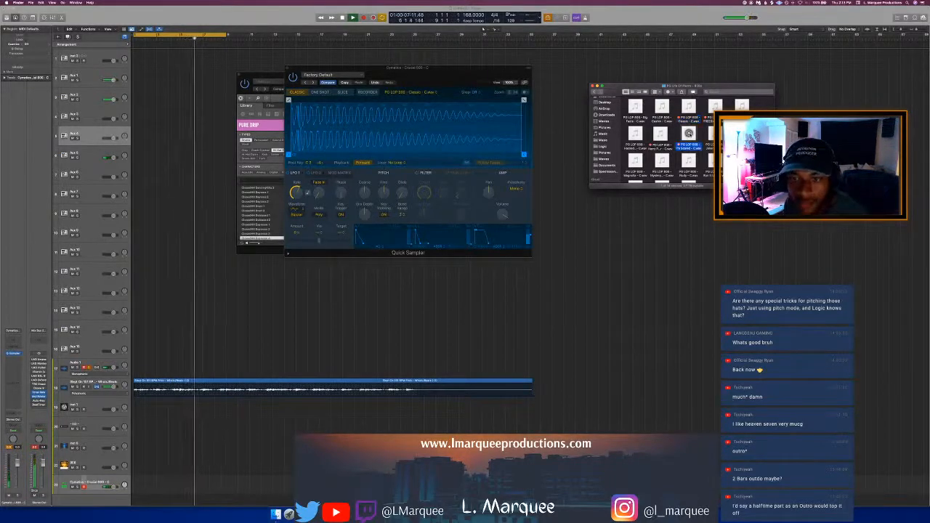
drag(687, 134, 483, 135)
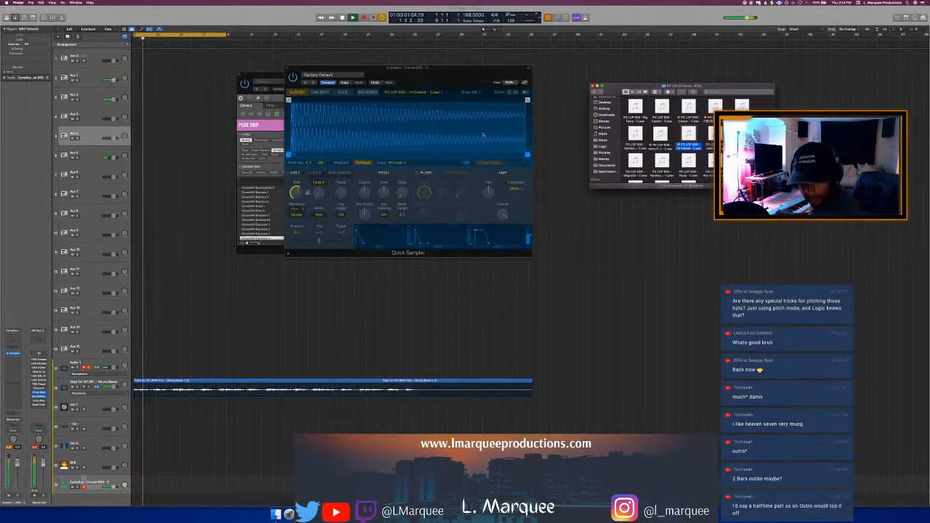
click(488, 79)
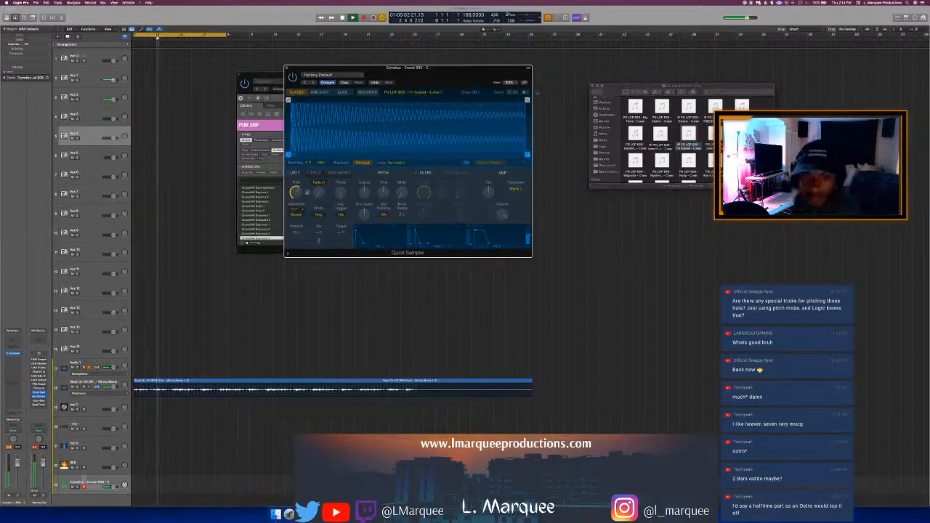
Step: Load PG LOP 808 - Tic Tac - C into Quick Sampler and record an 808 pattern over the cycle range
click(675, 147)
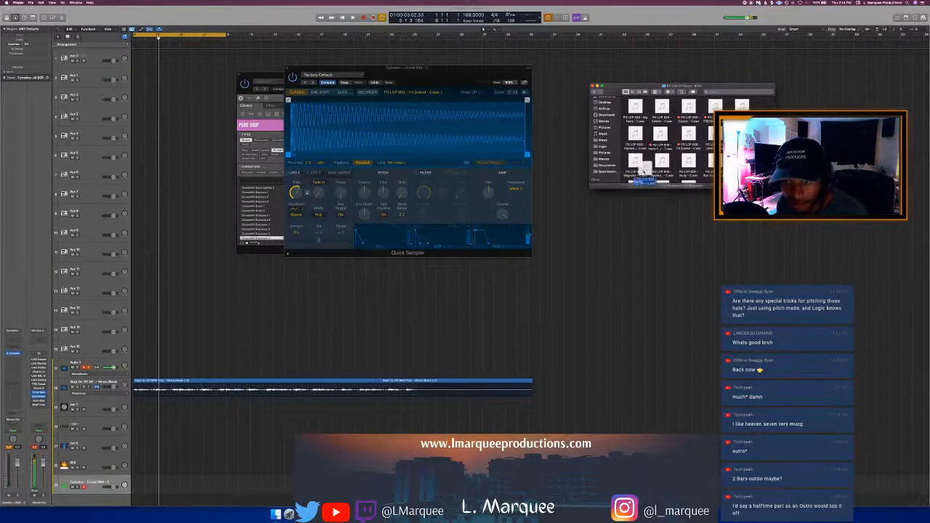
drag(643, 173, 461, 128)
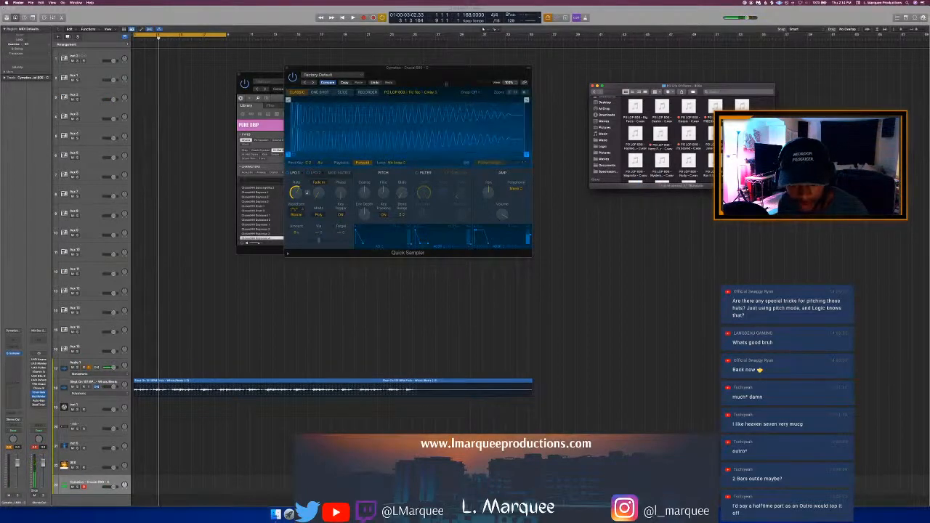
click(437, 78)
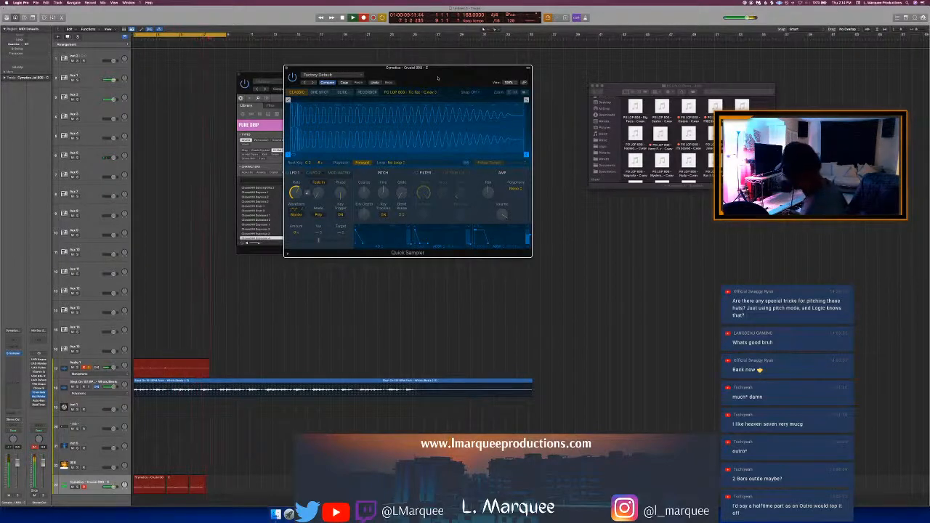
key(space)
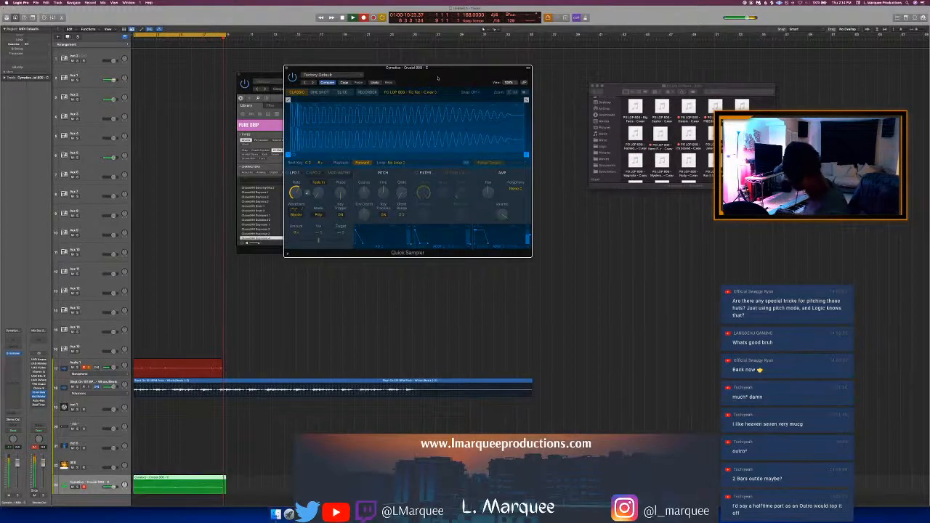
key(Return)
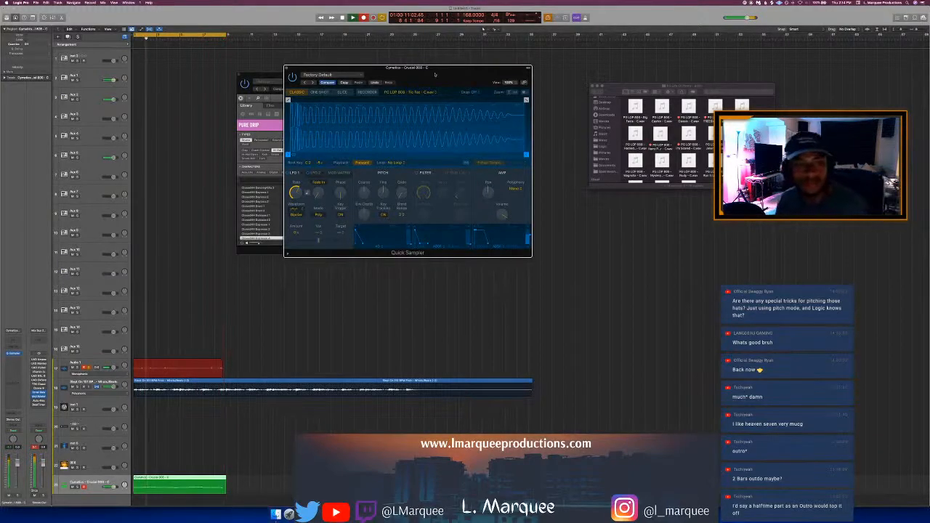
key(space)
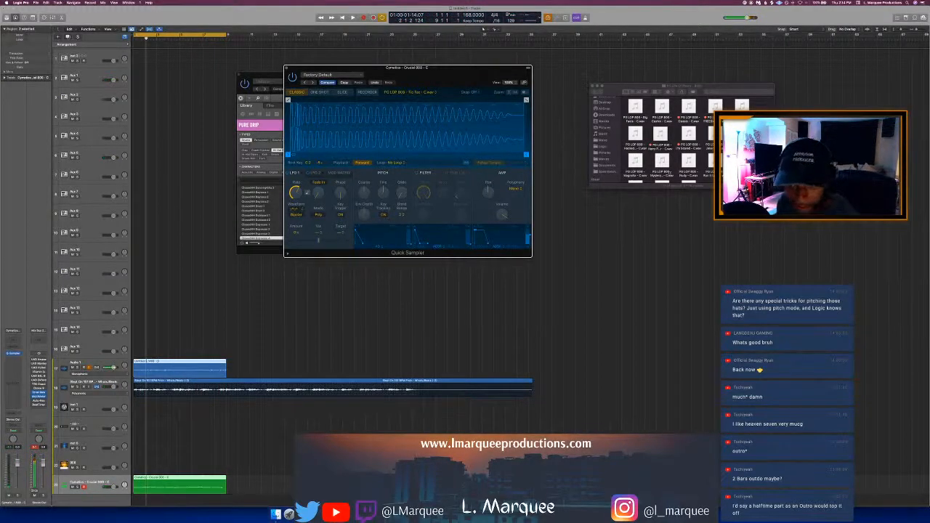
Step: Audition more PG LOP 808 samples and load PG LOP 808 - Big Facts - C into Quick Sampler
scroll(672, 171, down, 2)
click(661, 164)
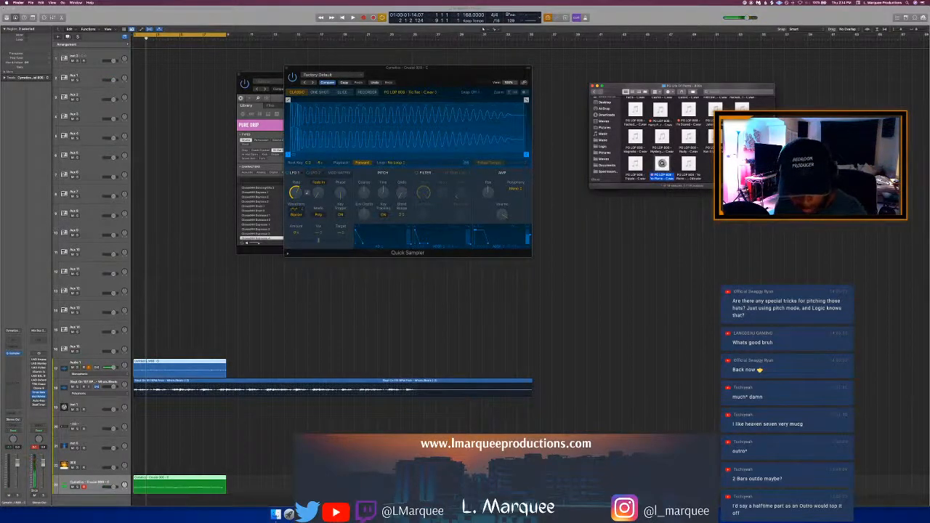
scroll(661, 164, up, 3)
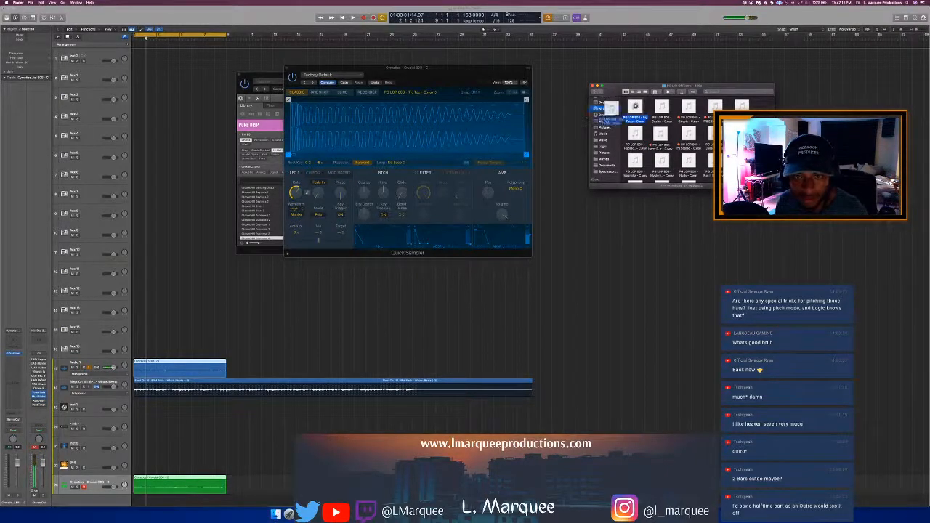
drag(609, 118, 451, 132)
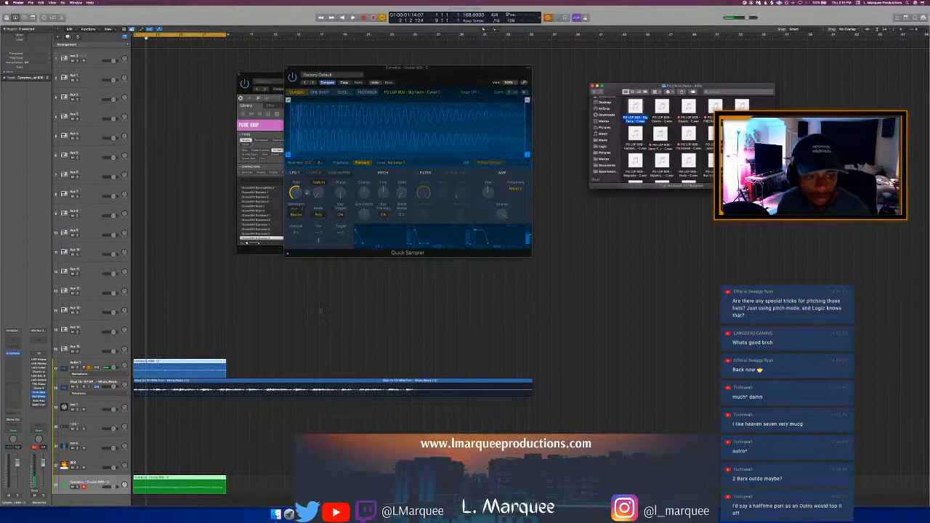
Step: Delete the unwanted recording on the Audio 1 track and open the recorded 808 region in the Piano Roll
click(207, 366)
key(space)
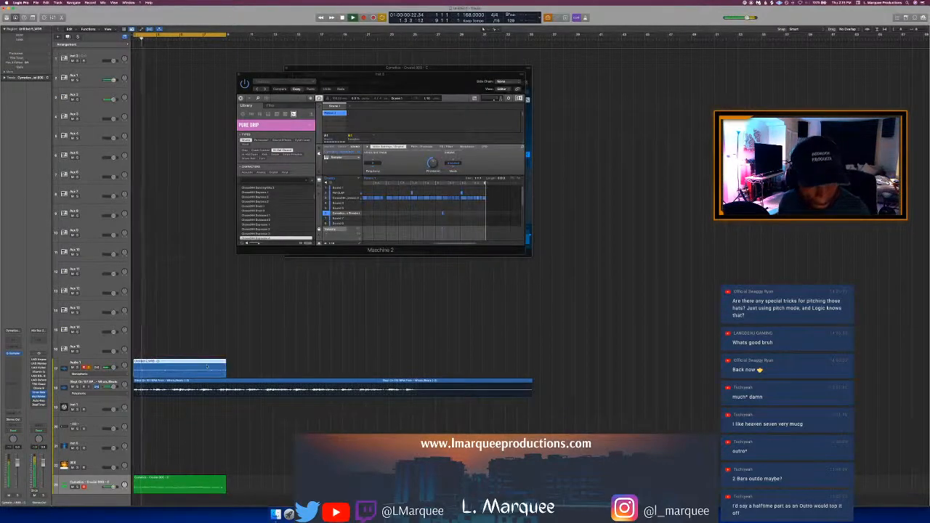
key(Delete)
key(space)
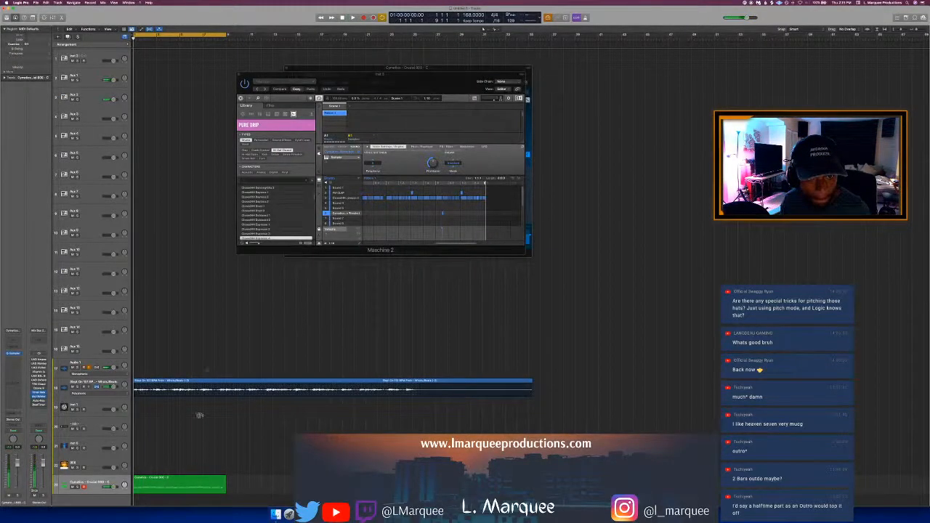
double_click(168, 486)
super+click(176, 465)
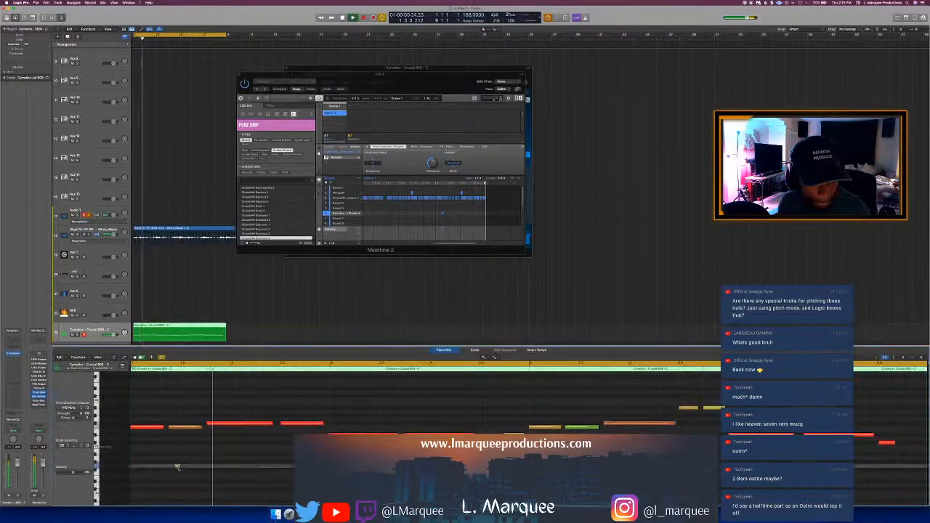
Step: Try clearing all notes from the 808 region and undo the deletion
key(super+a)
key(Delete)
click(195, 462)
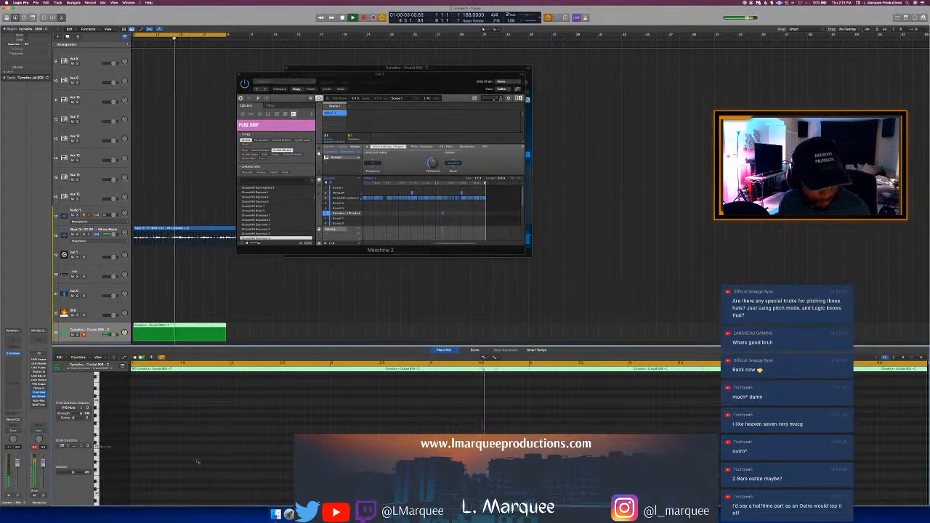
key(super+z)
key(super+z)
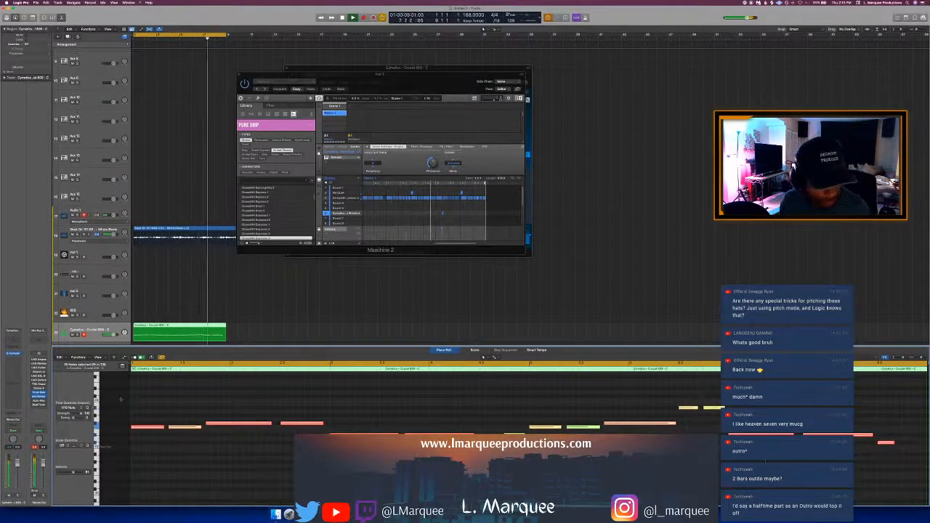
Step: Transpose all notes of the 808 region down one octave and set their velocity to 127
key(alt+shift+Down)
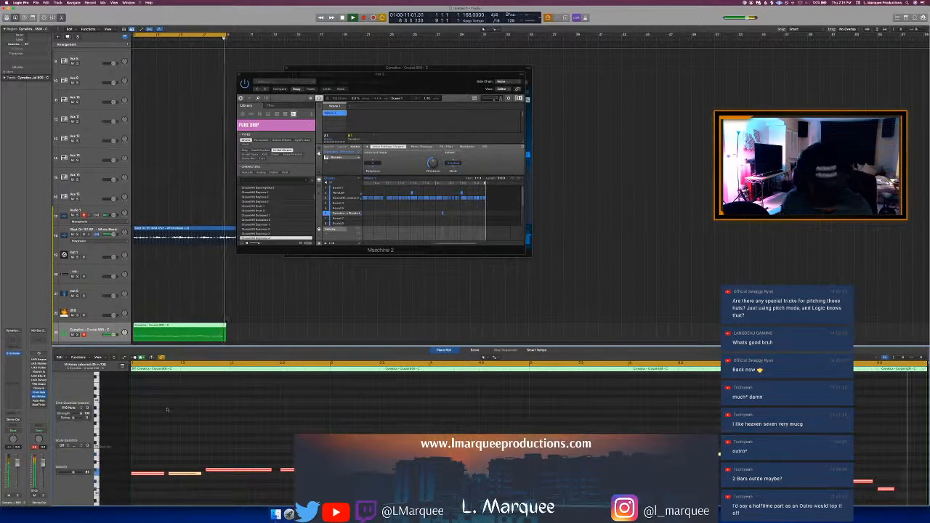
scroll(175, 443, down, 3)
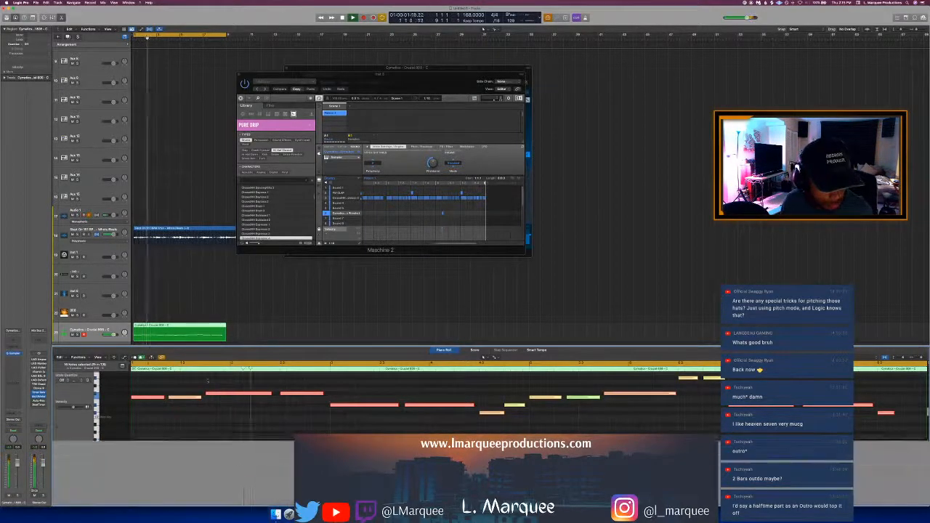
key(a)
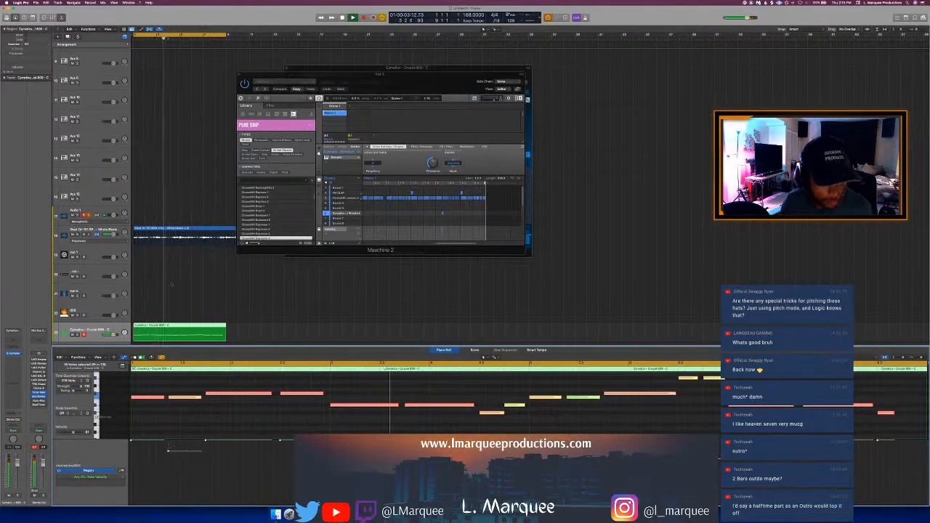
drag(175, 226, 176, 223)
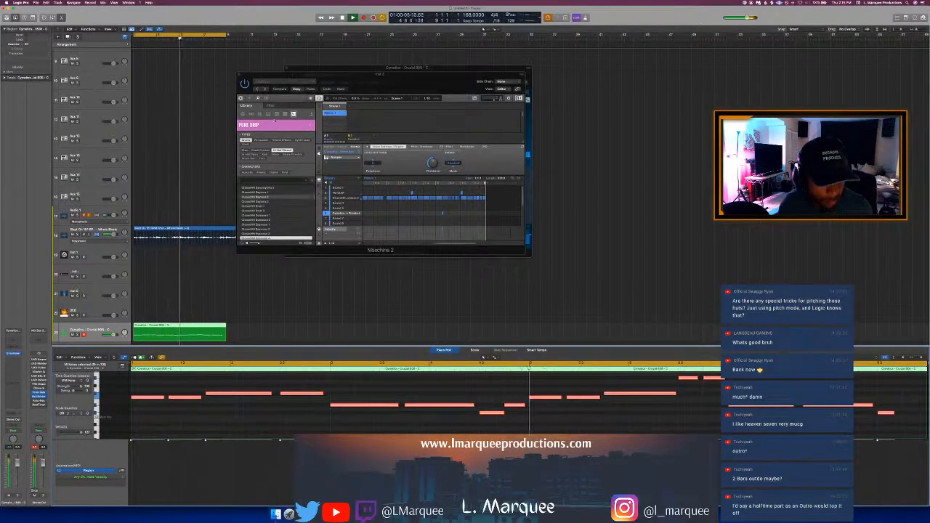
Step: Add a short extra note at the end of the 808 pattern and play it back with the cycle on
drag(412, 74, 329, 79)
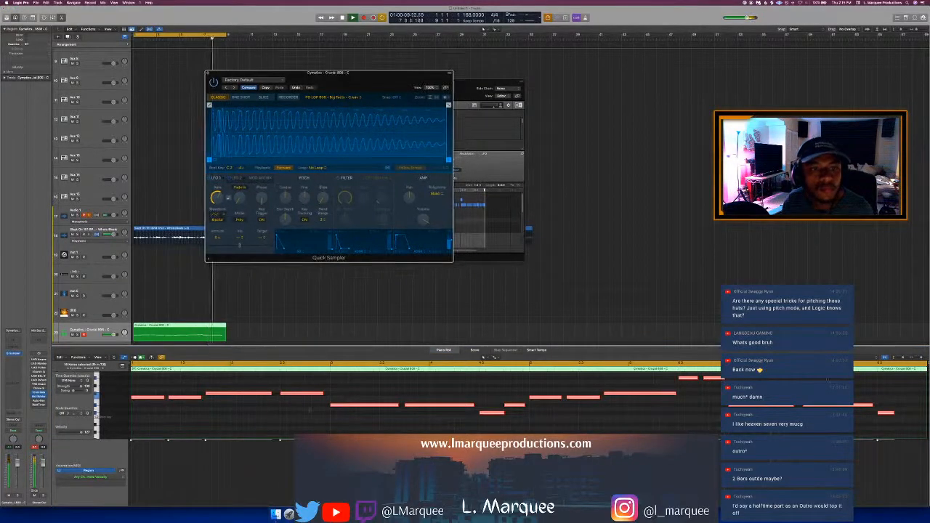
click(276, 514)
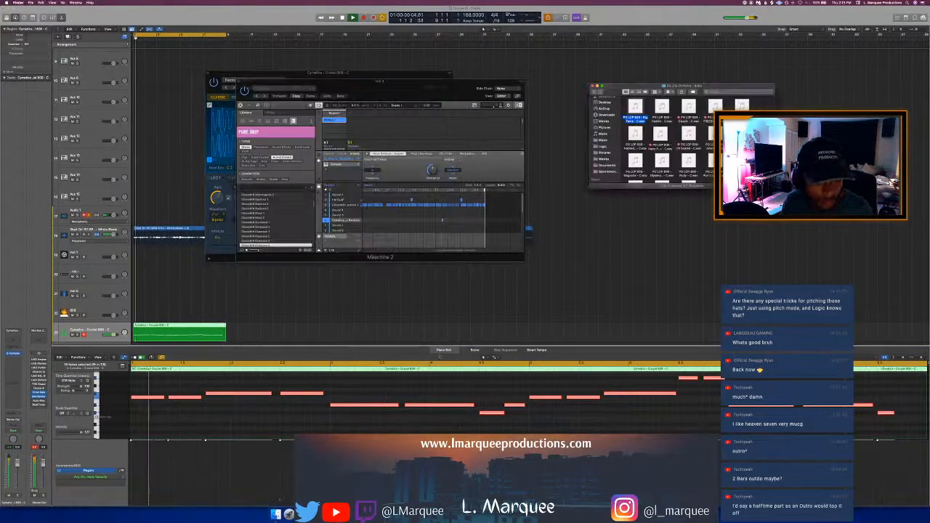
key(super+Tab)
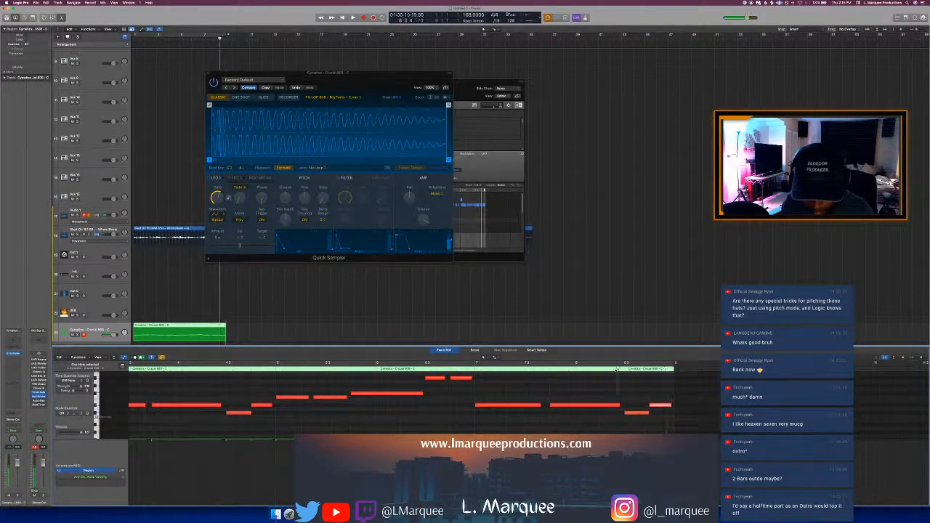
key(c)
key(space)
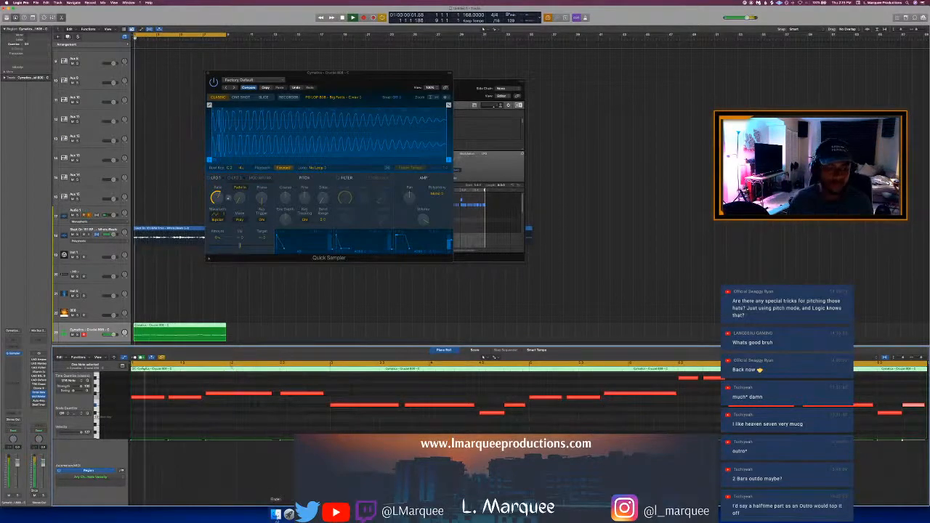
Step: Rearrange the plug-in windows and replace the Quick Sampler sample with PG LOP 808 - I'm Scared - C
click(276, 514)
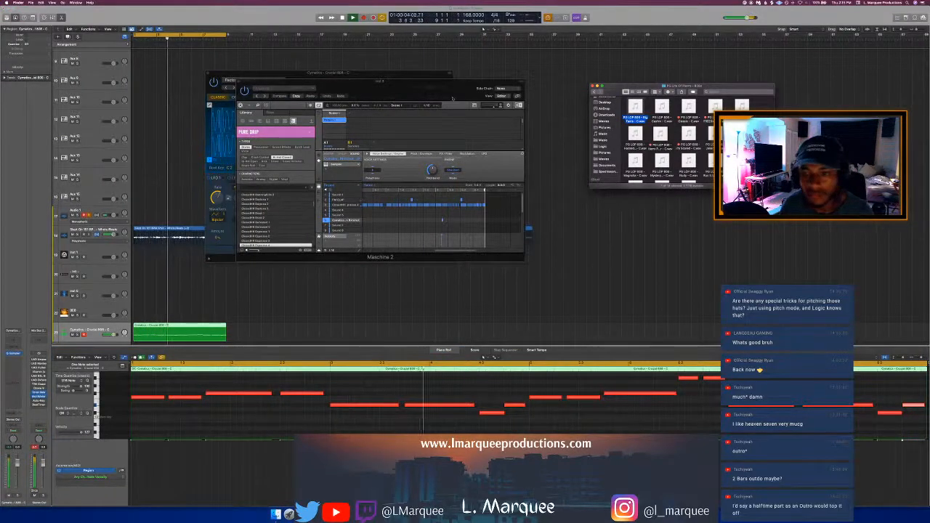
drag(377, 81, 433, 141)
click(378, 83)
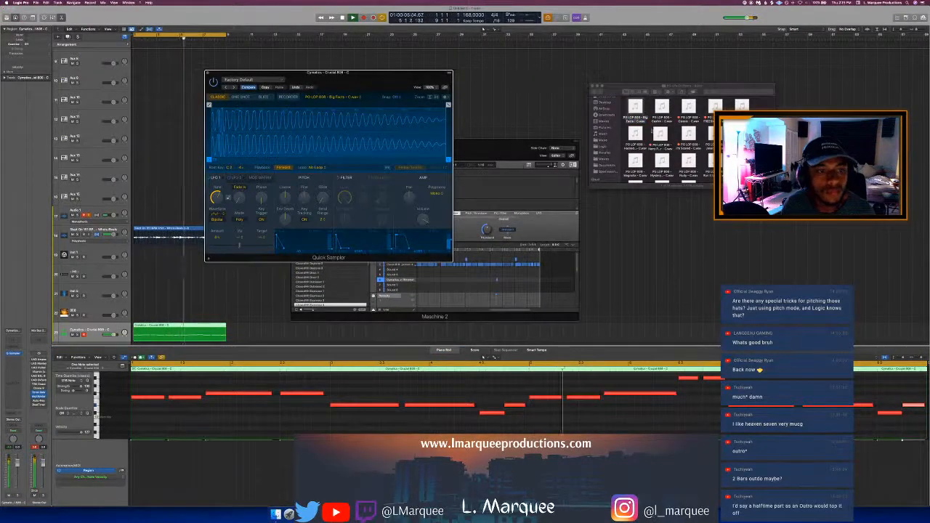
click(688, 134)
drag(688, 133, 382, 137)
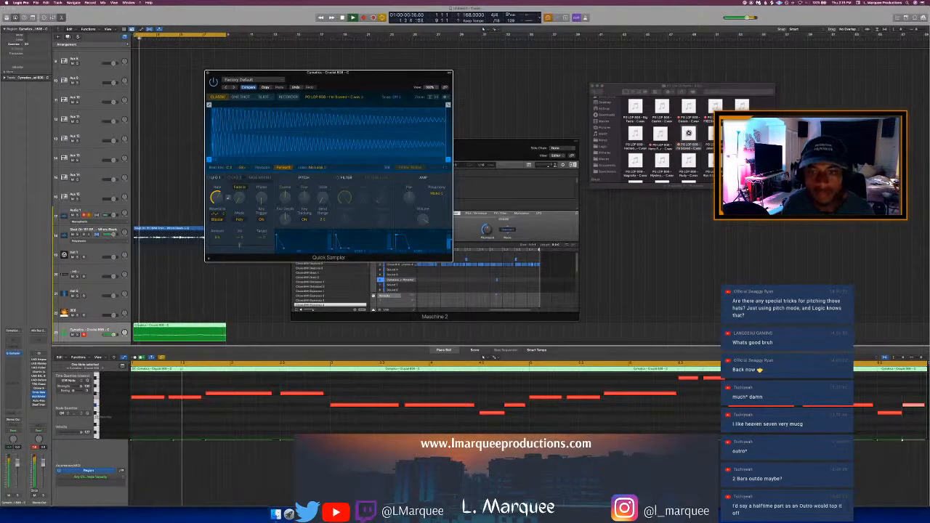
Step: Undo the last sample replacement in Quick Sampler
click(688, 136)
click(291, 90)
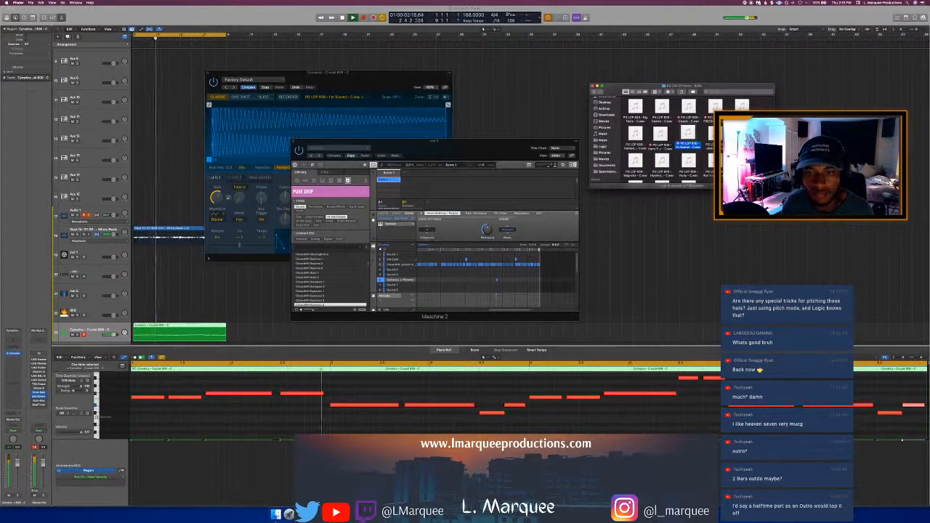
click(291, 90)
click(292, 88)
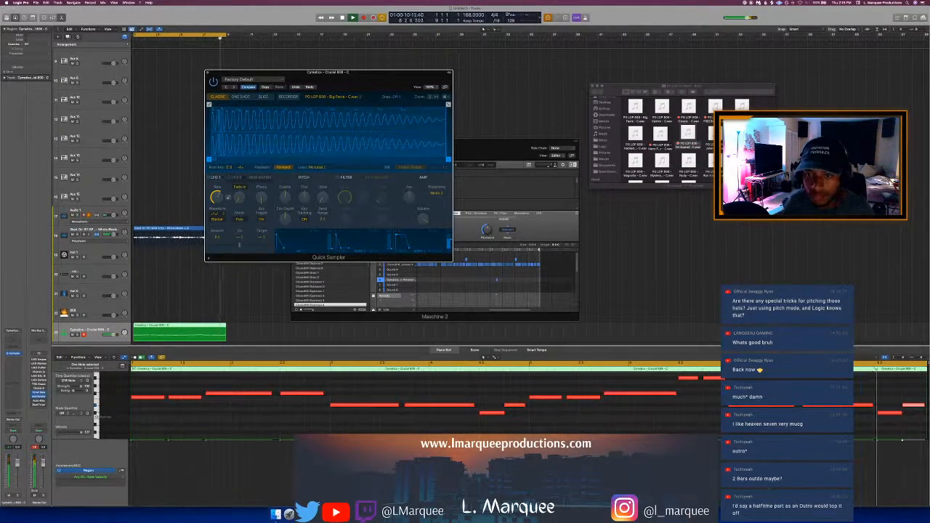
Step: Load PG LOP 808 - Tic Tac - C into Quick Sampler and move the plug-in window aside
scroll(669, 166, down, 3)
drag(665, 167, 396, 131)
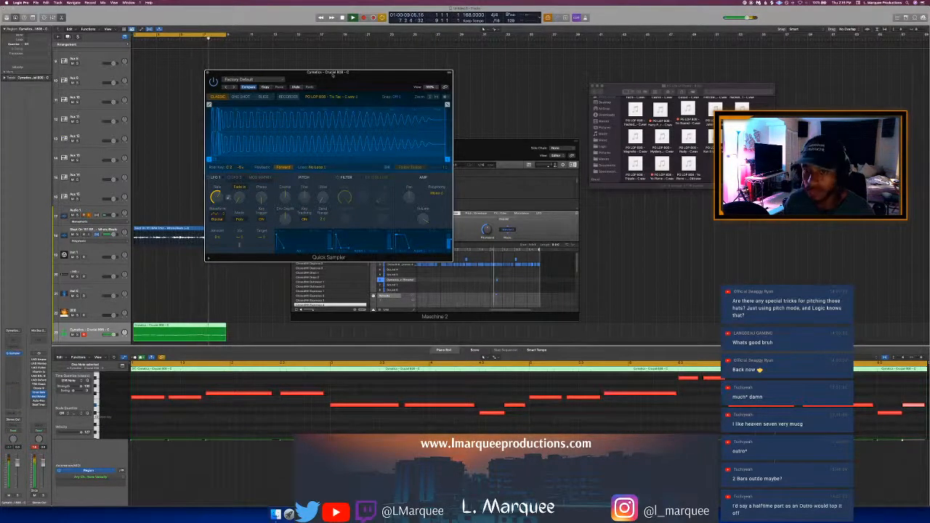
drag(332, 75, 277, 81)
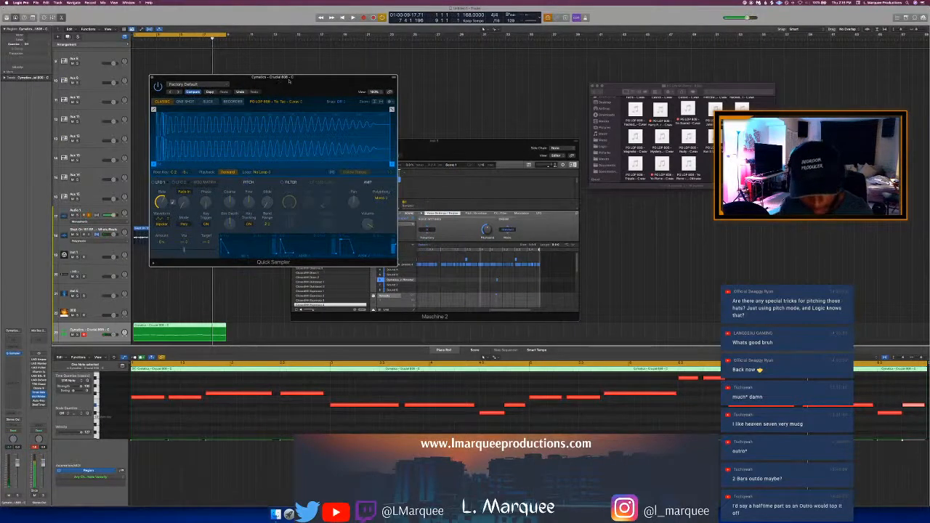
Step: Save the untitled project under a new name in the Logic folder
key(super+s)
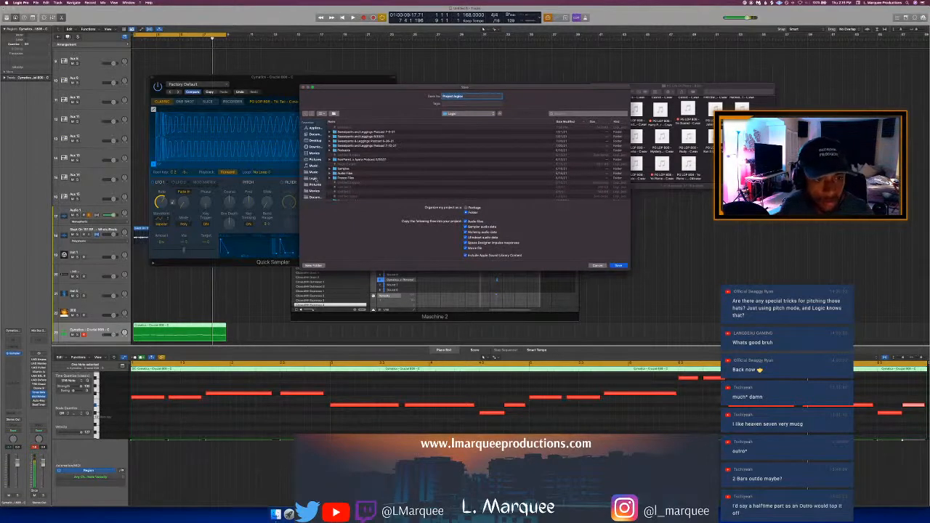
scroll(448, 145, up, 10)
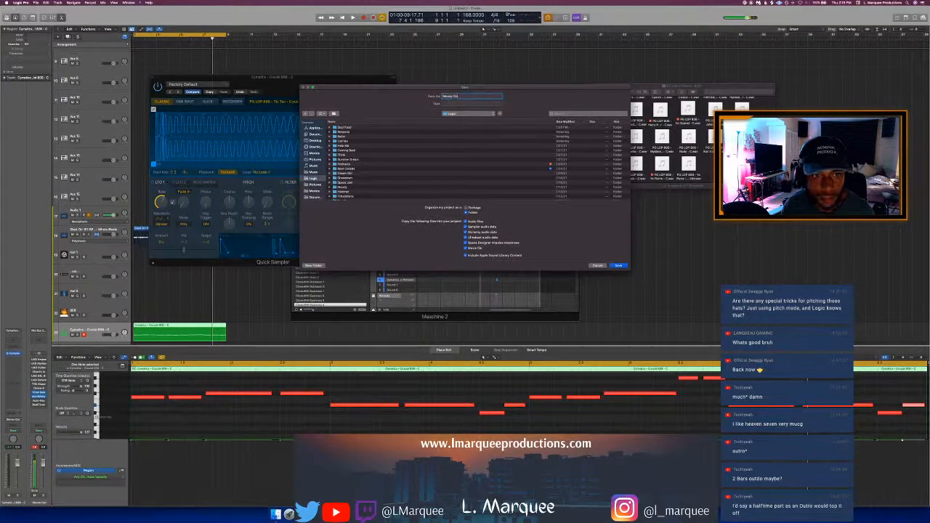
key(Return)
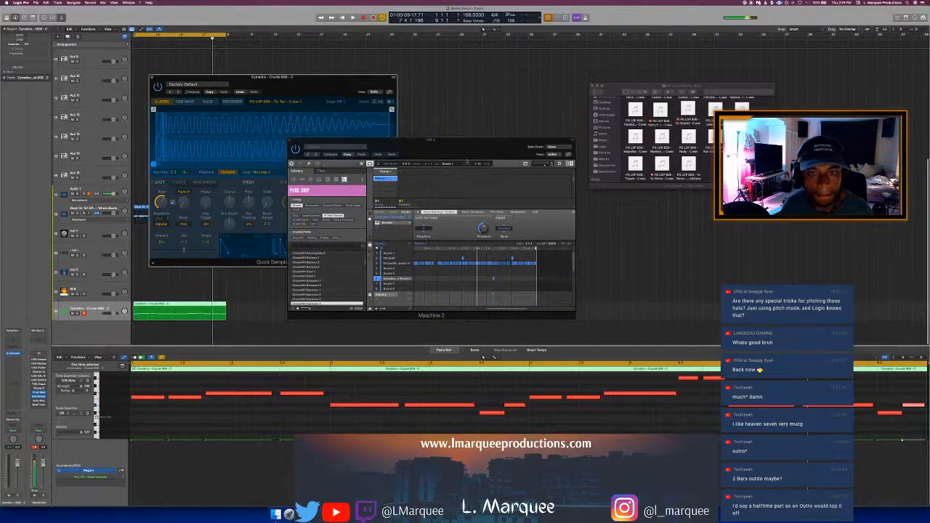
Step: Start project playback and reposition the Maschine 2 window in front of Quick Sampler
drag(470, 151, 451, 149)
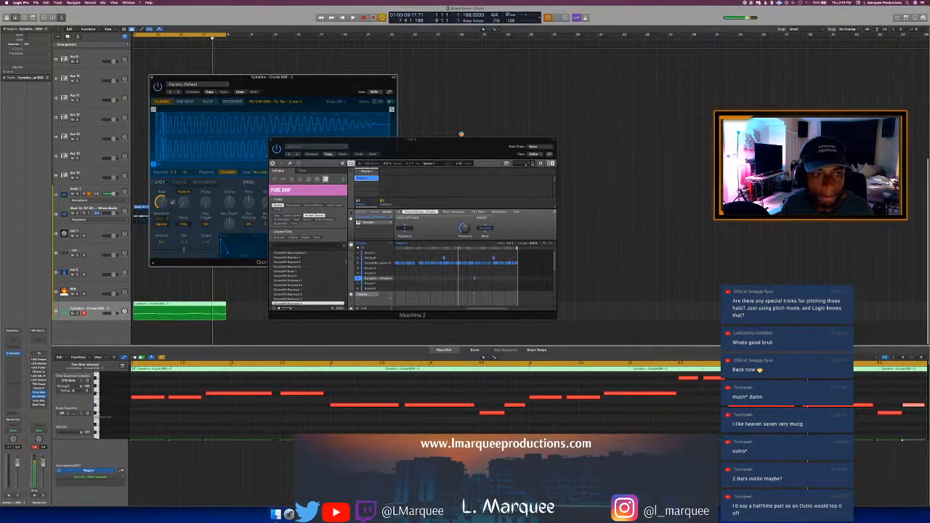
click(276, 513)
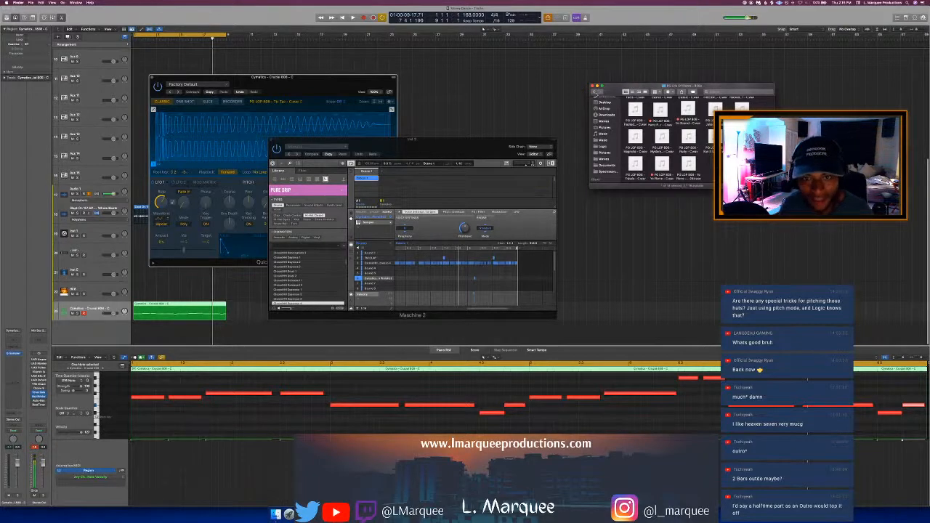
click(594, 92)
click(588, 104)
key(space)
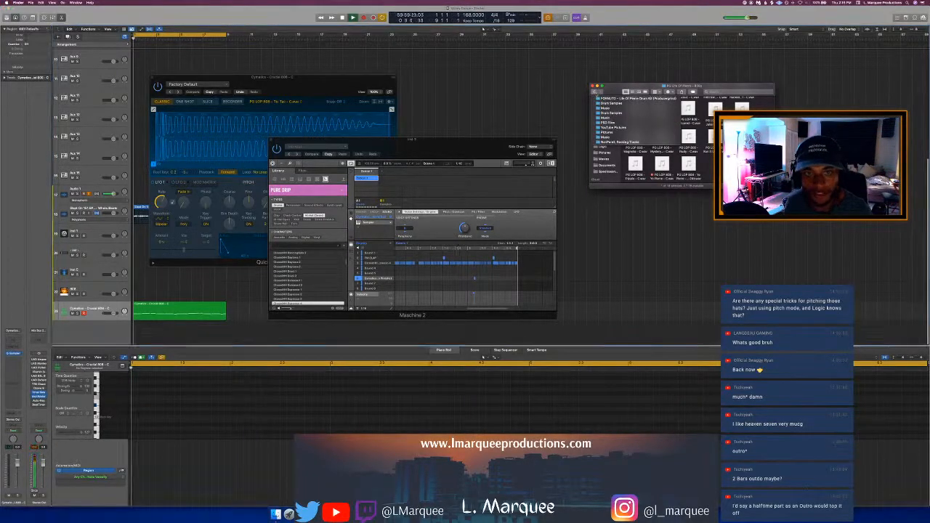
click(335, 78)
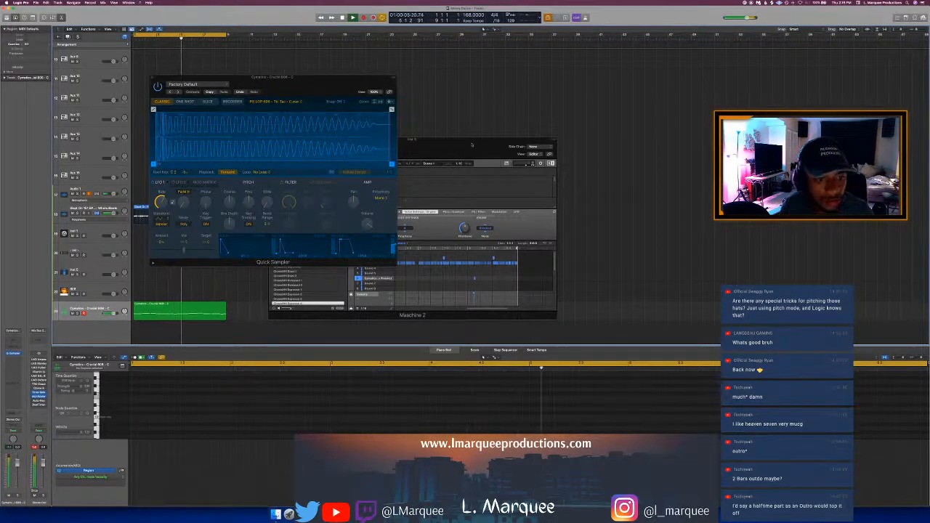
drag(471, 144, 534, 90)
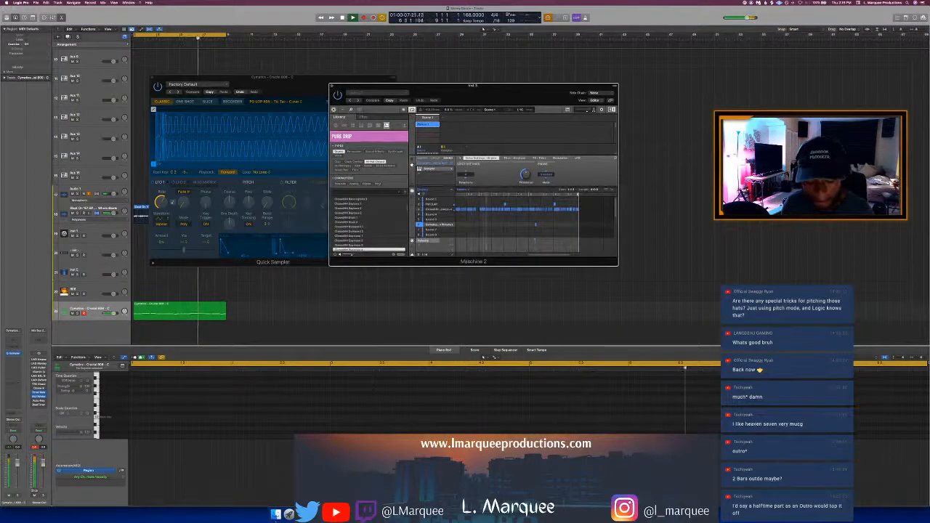
Step: Switch to Finder and navigate back to the Drum Samples folder
click(276, 514)
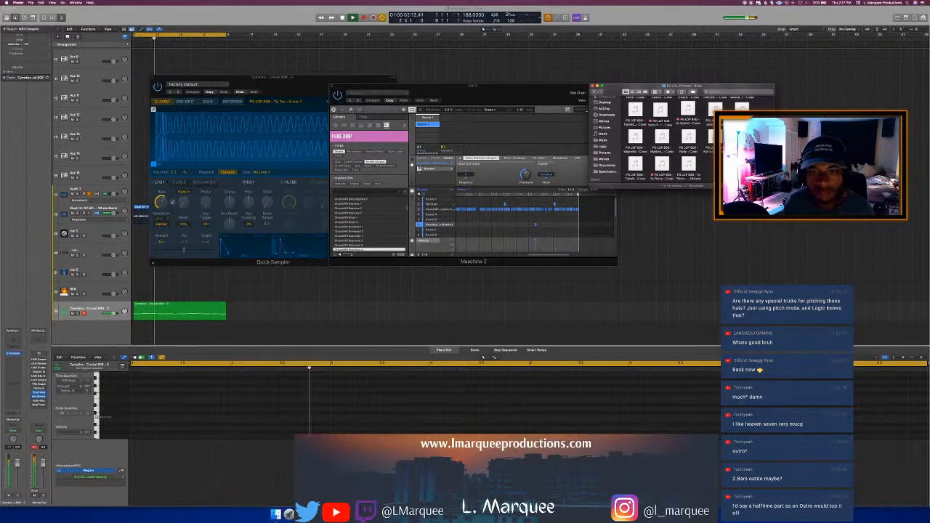
click(593, 93)
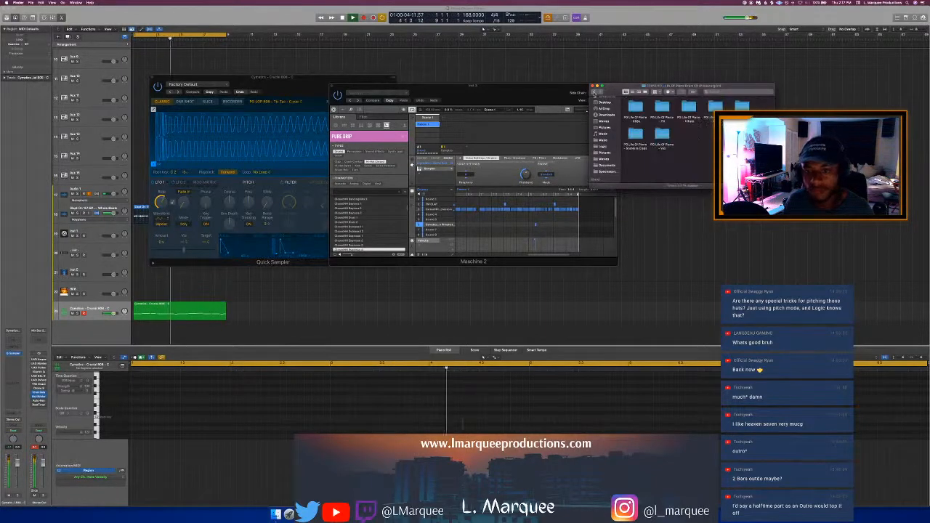
click(593, 93)
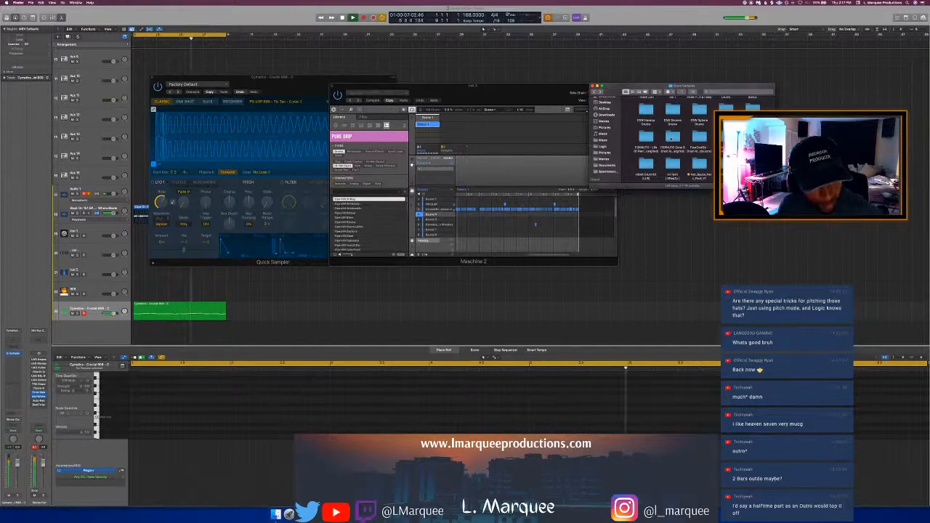
Step: Step through the open hi-hat samples in the Maschine 2 library and load one onto Sound 4
key(Down)
key(Down)
key(Down)
key(Down)
key(Down)
key(Down)
key(Down)
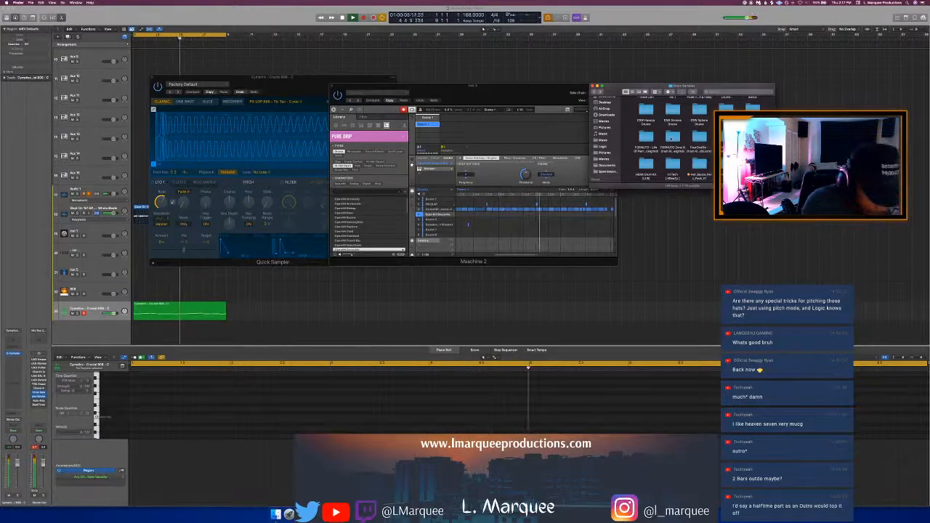
Step: Return to Logic, stop the recording and undo the recorded audio take
key(super+i)
click(512, 95)
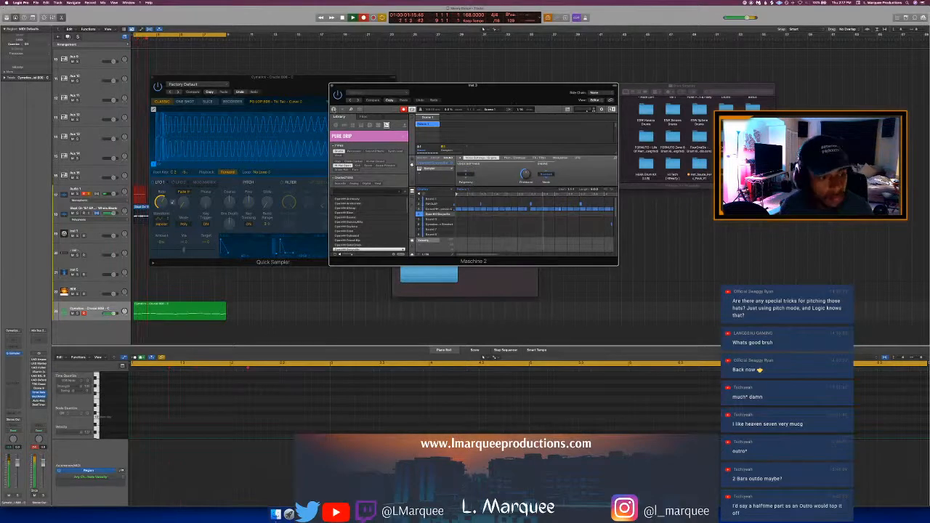
key(space)
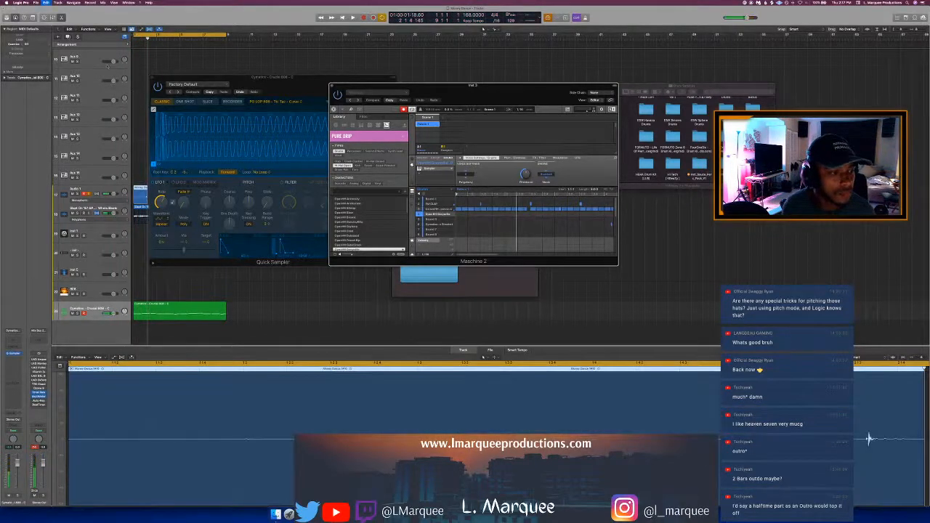
key(super+z)
Step: Select the Maschine 2 instrument track at the start of the track list and recall screenset 1
scroll(153, 58, up, 8)
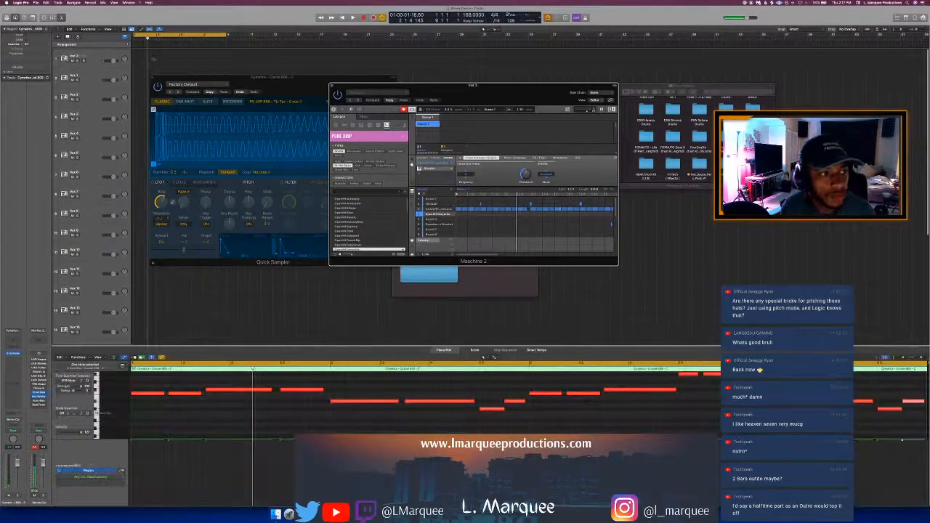
click(153, 59)
key(4)
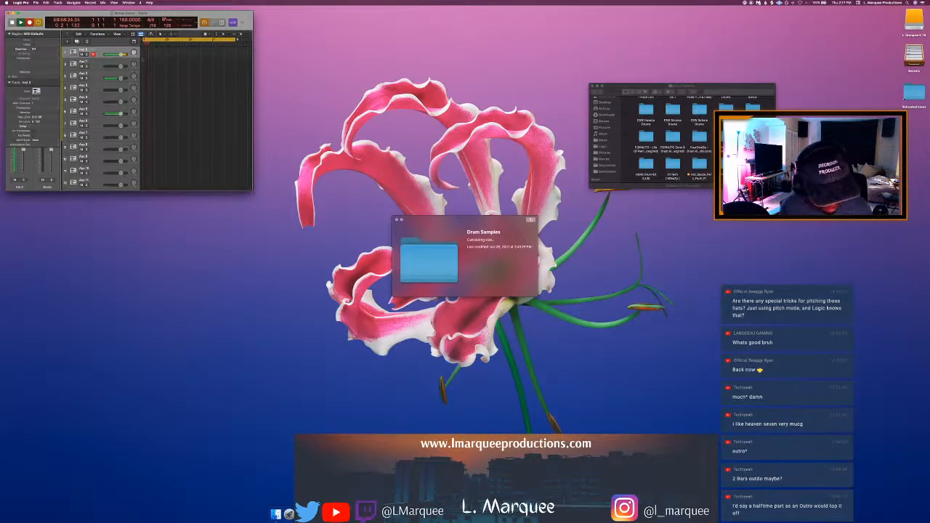
key(1)
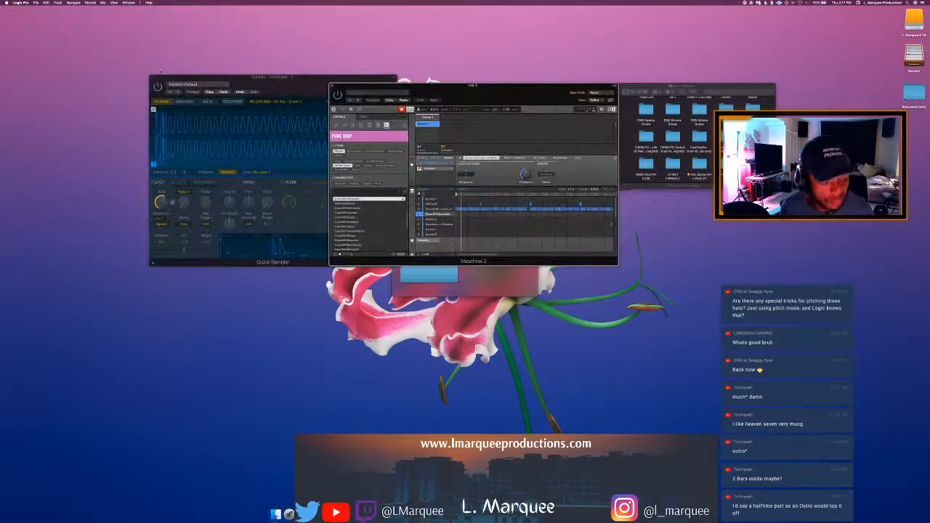
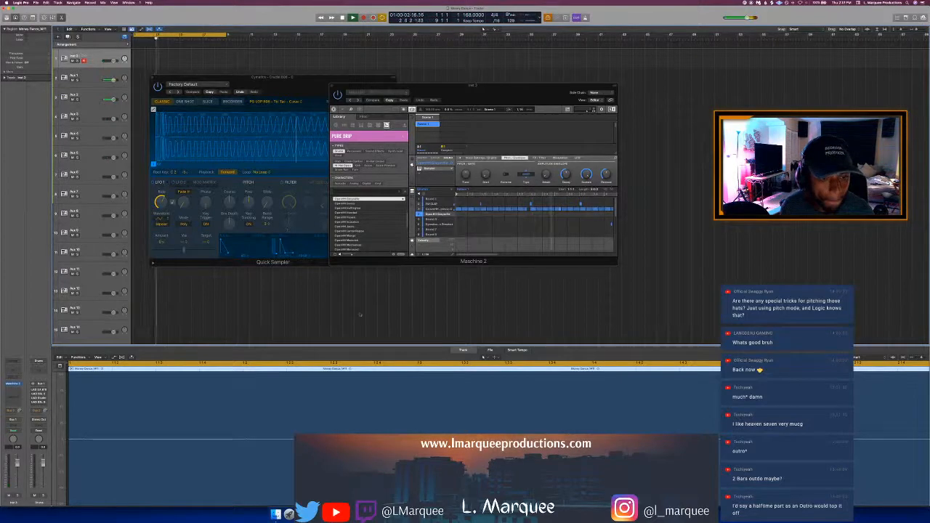
Step: Hide the editor and delete the recorded region on the Audio 1 track together with its audio file
key(e)
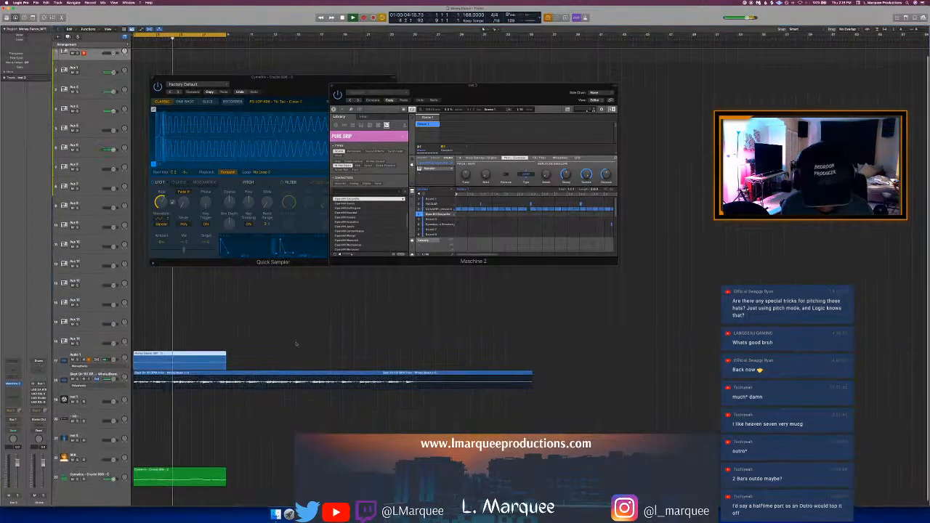
click(176, 362)
key(Delete)
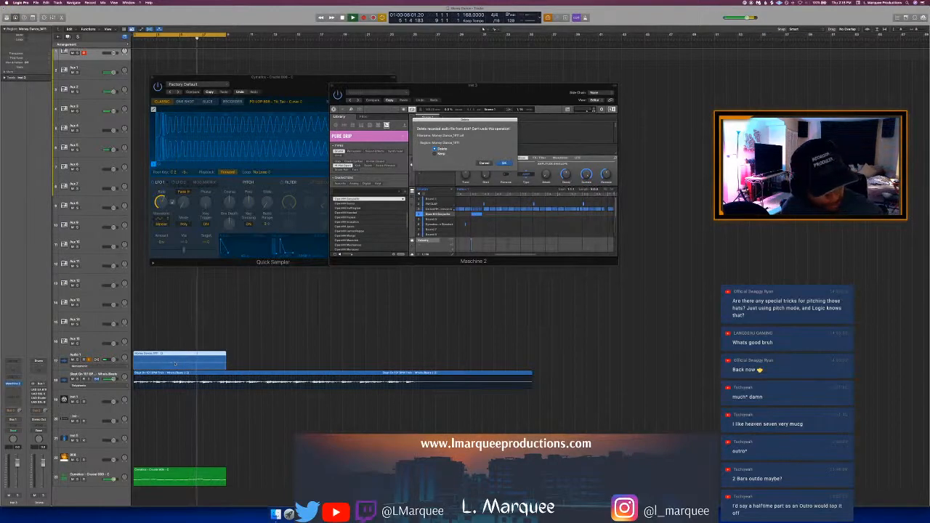
key(Return)
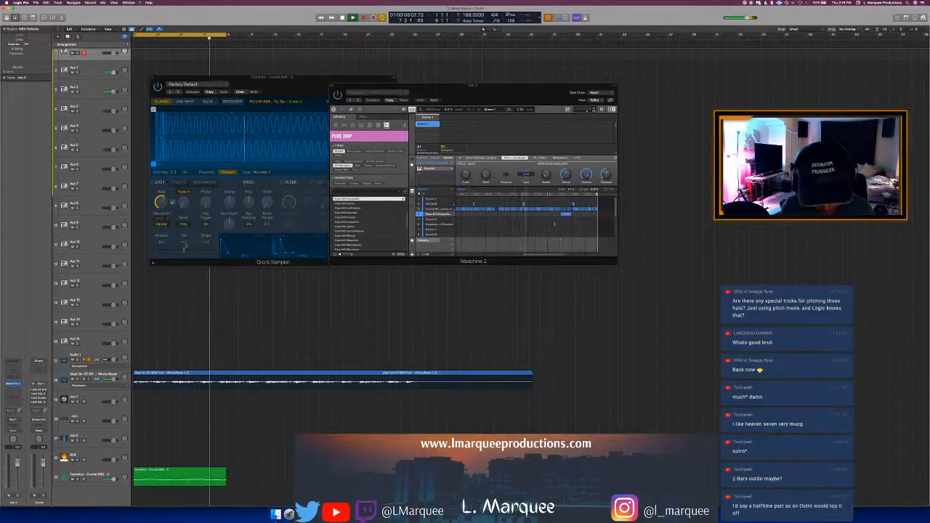
Step: Replace the Quick Sampler window with the Maschine 2 window and save the project
click(152, 78)
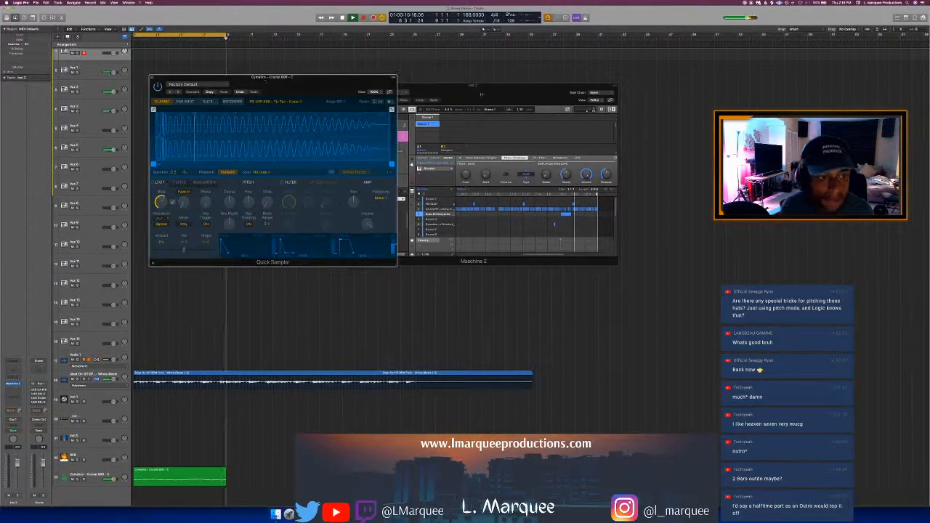
click(152, 78)
drag(512, 94, 337, 76)
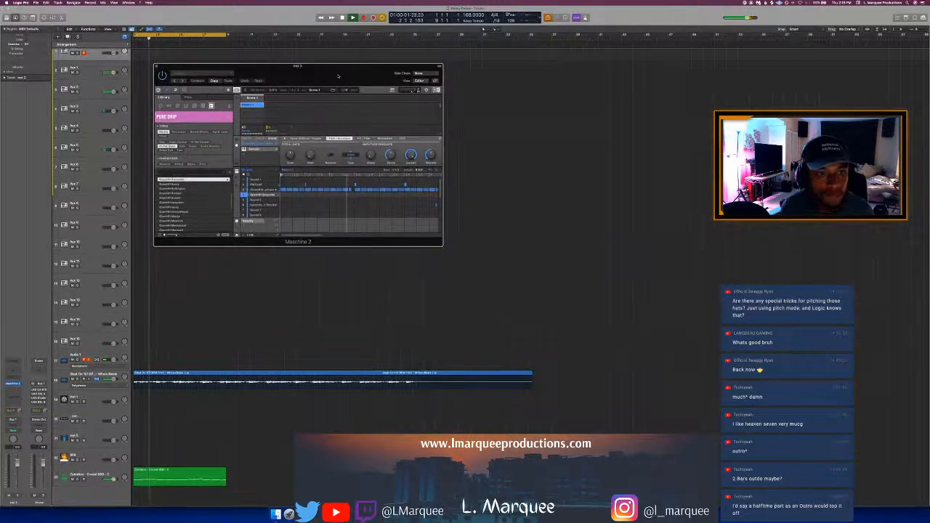
key(super+s)
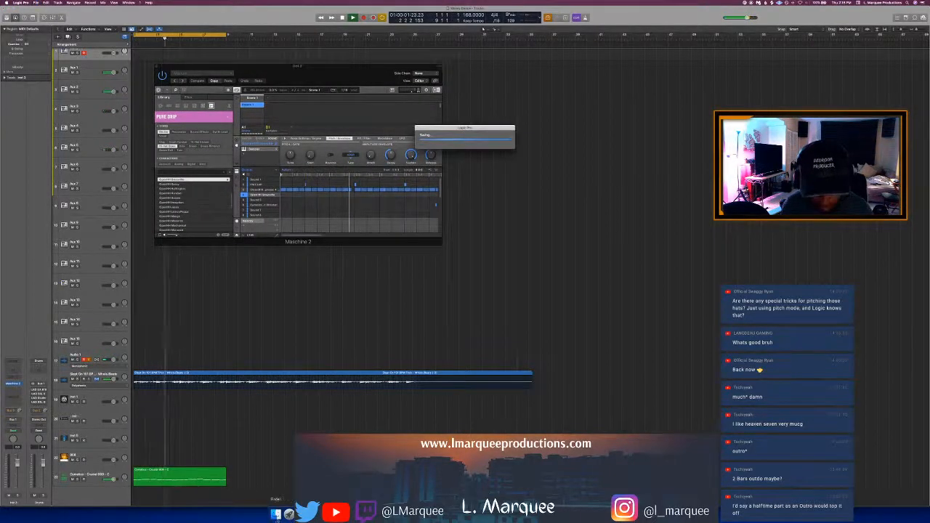
Step: Browse the Drum Samples folder in Finder, stop playback, and open the DECAP - Drums That Knock Vol. 9 folder
click(276, 514)
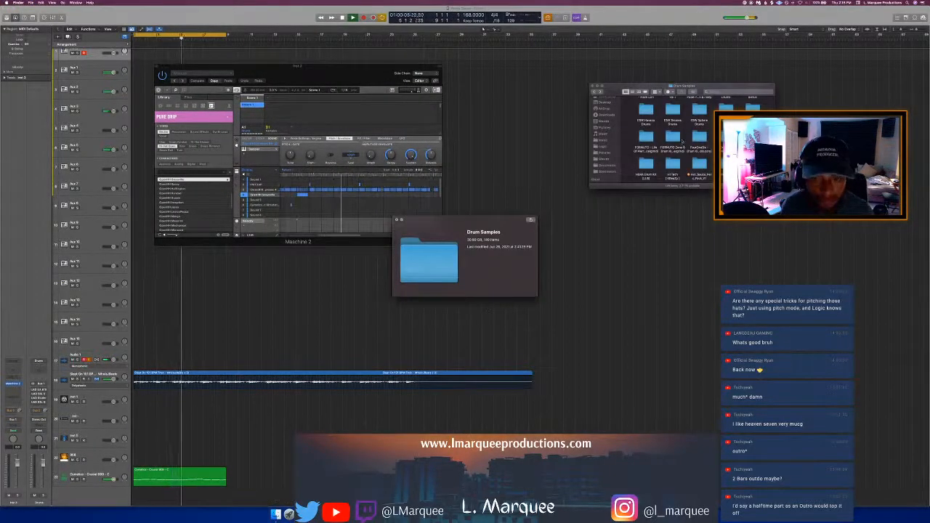
scroll(686, 143, down, 3)
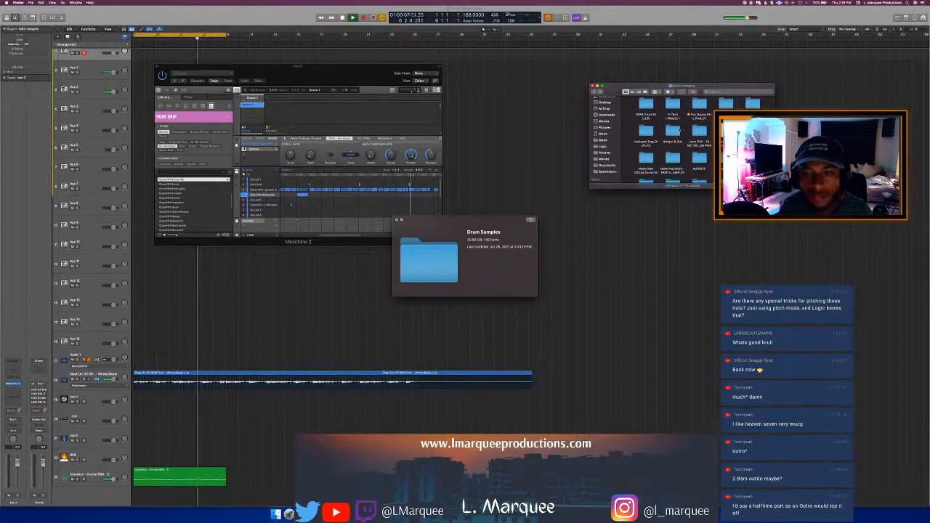
scroll(672, 142, down, 5)
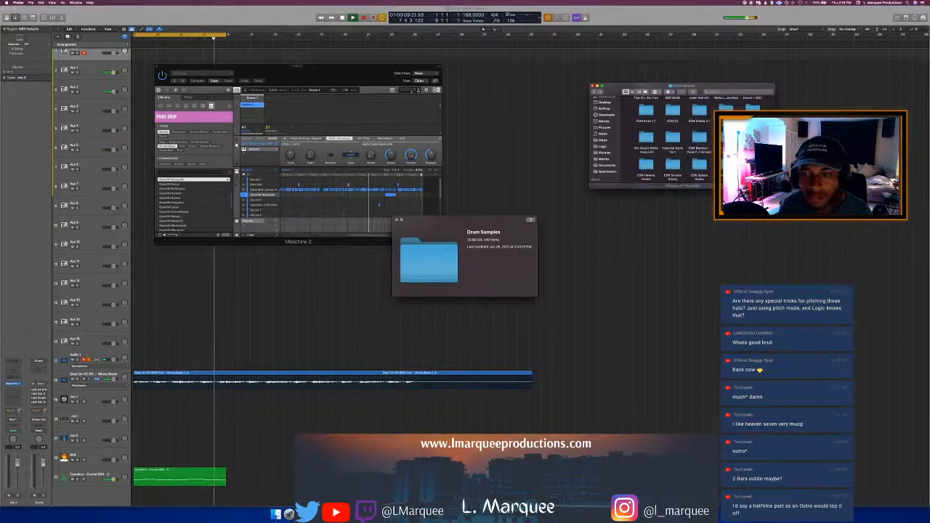
scroll(671, 141, up, 2)
click(374, 77)
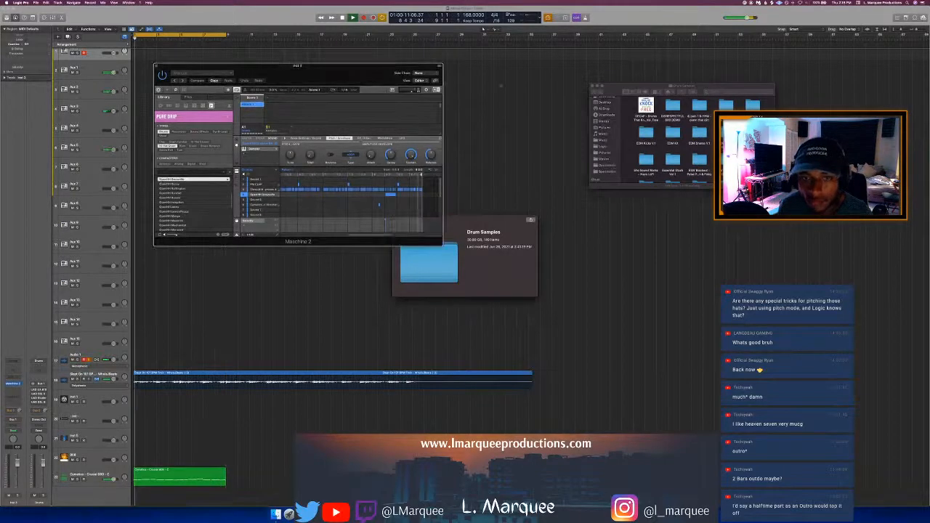
key(space)
scroll(683, 138, up, 3)
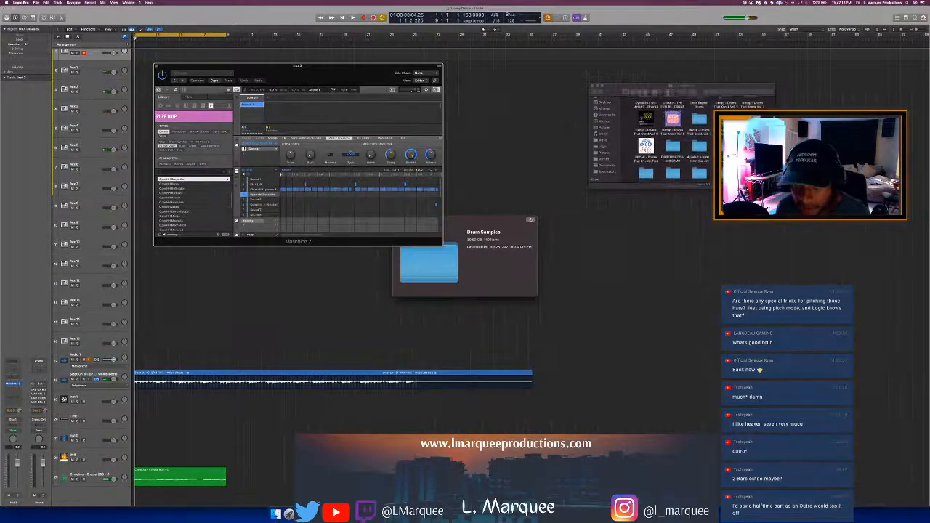
click(672, 121)
double_click(672, 121)
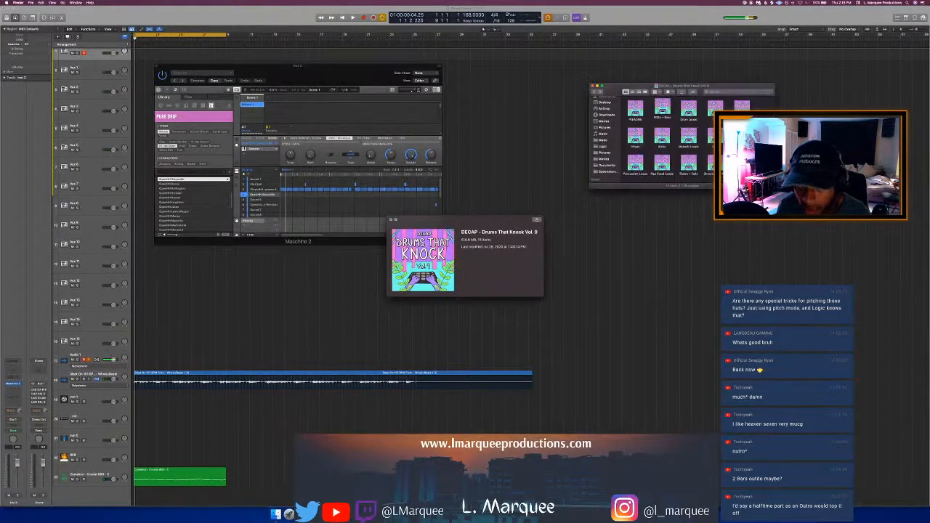
Step: Restart project playback in Logic and dismiss the folder preview in Finder
key(space)
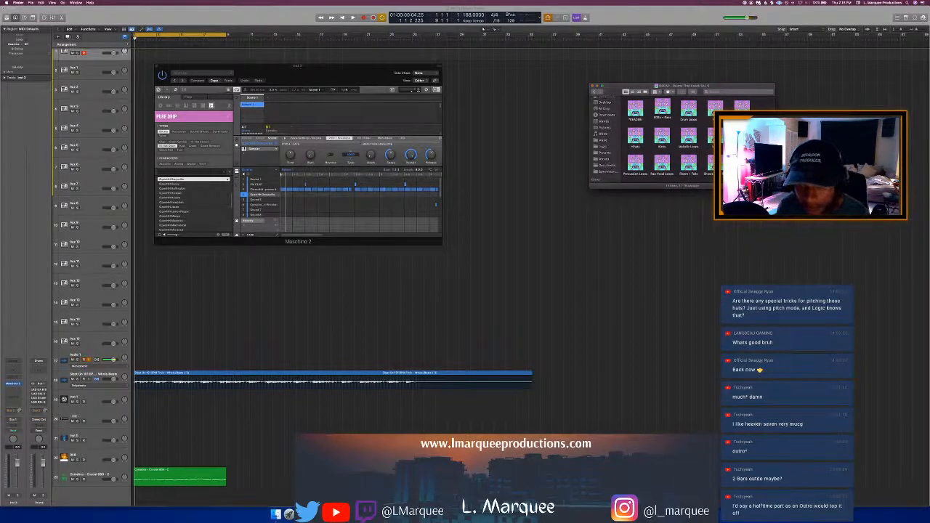
key(space)
click(509, 148)
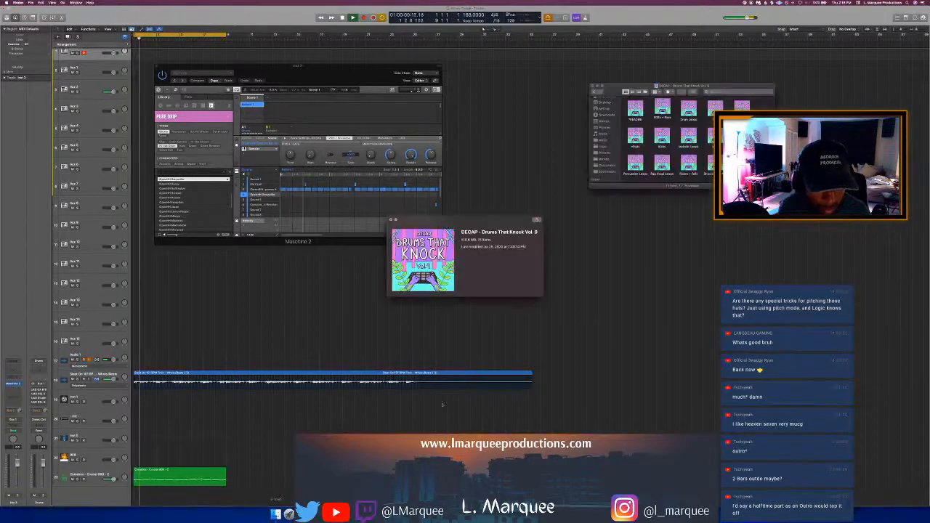
key(super+Tab)
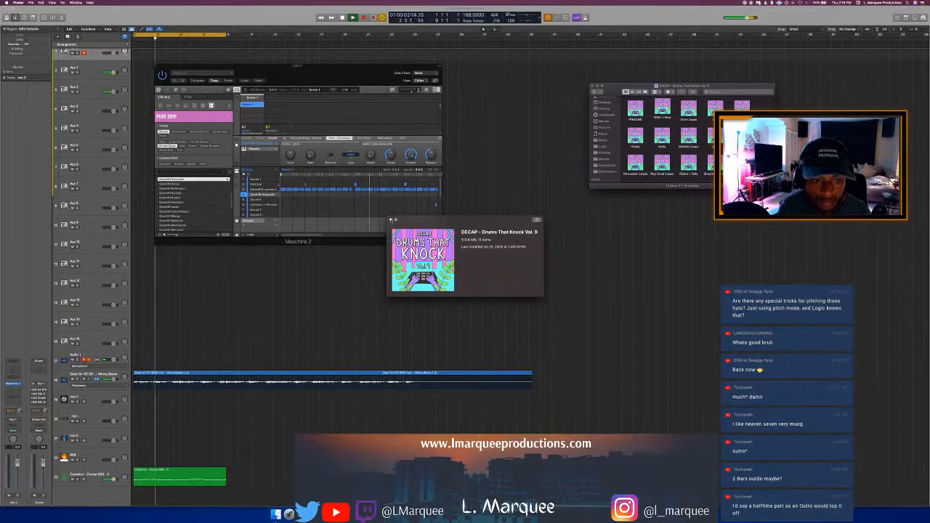
key(space)
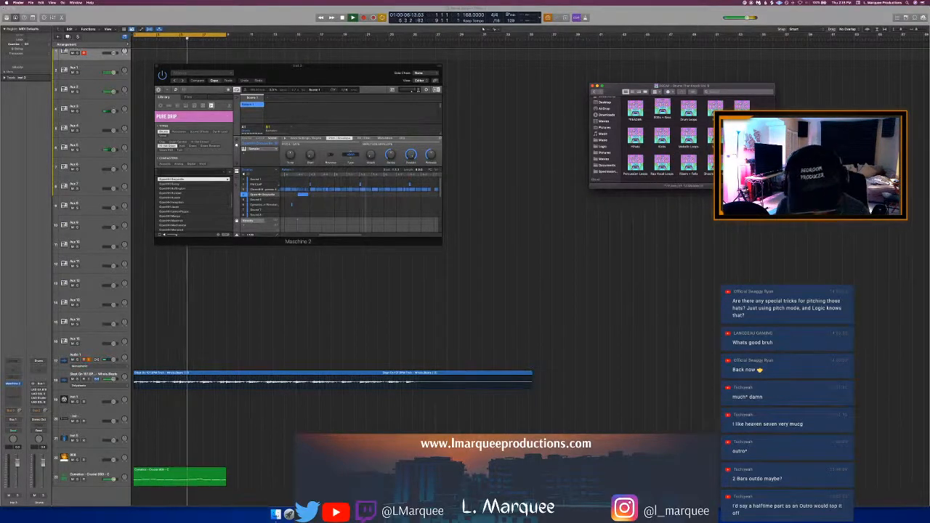
Step: Open the Percussion One Shots folder in Finder and audition several of its Table percussion samples over the playing beat
double_click(740, 136)
double_click(689, 110)
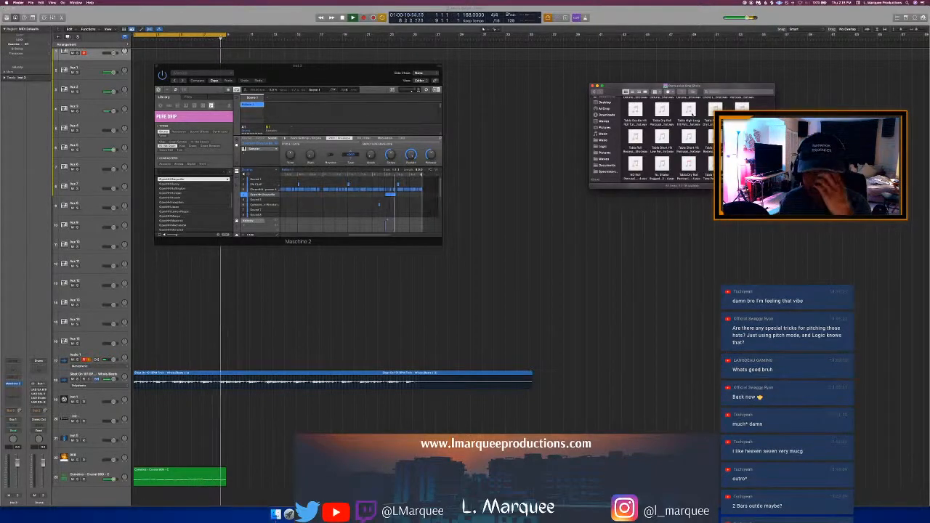
click(688, 111)
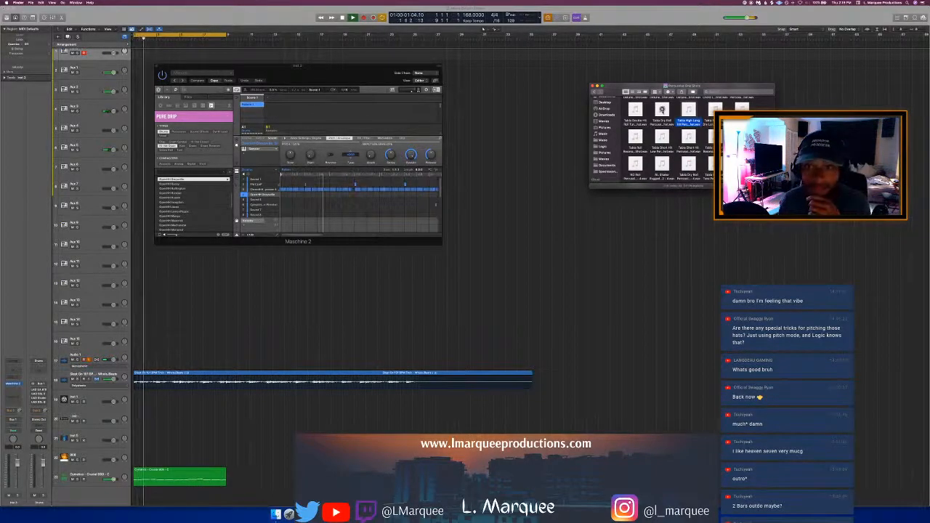
click(662, 137)
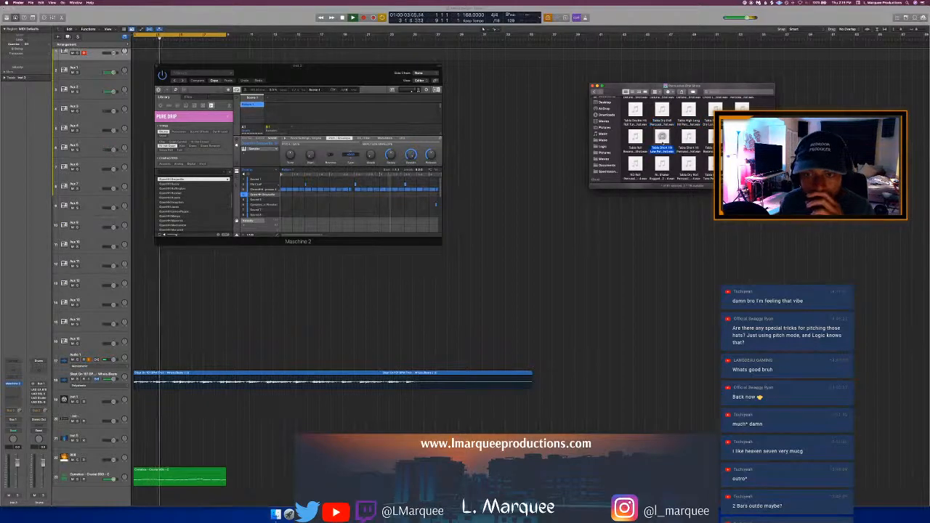
click(689, 138)
Step: Audition a few percussion one-shots in the middle of the folder, just below the Crisp samples
scroll(689, 141, up, 5)
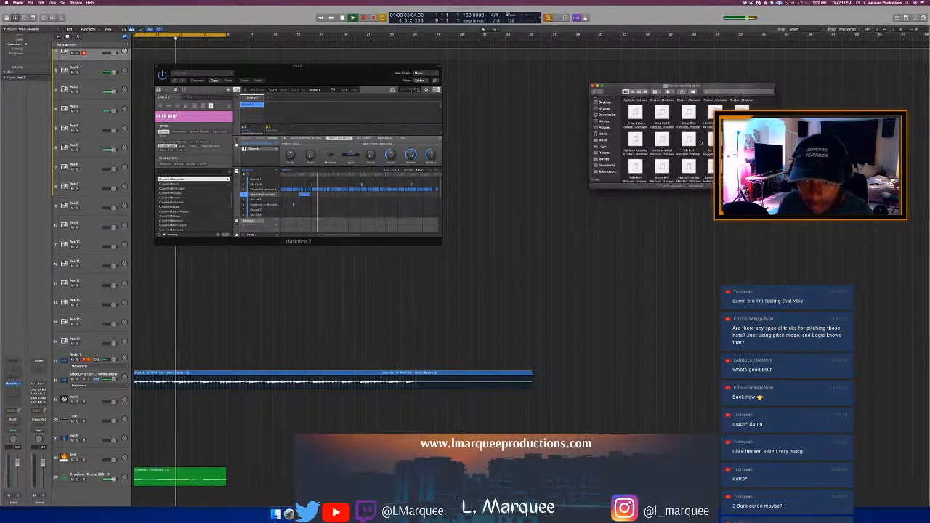
click(661, 146)
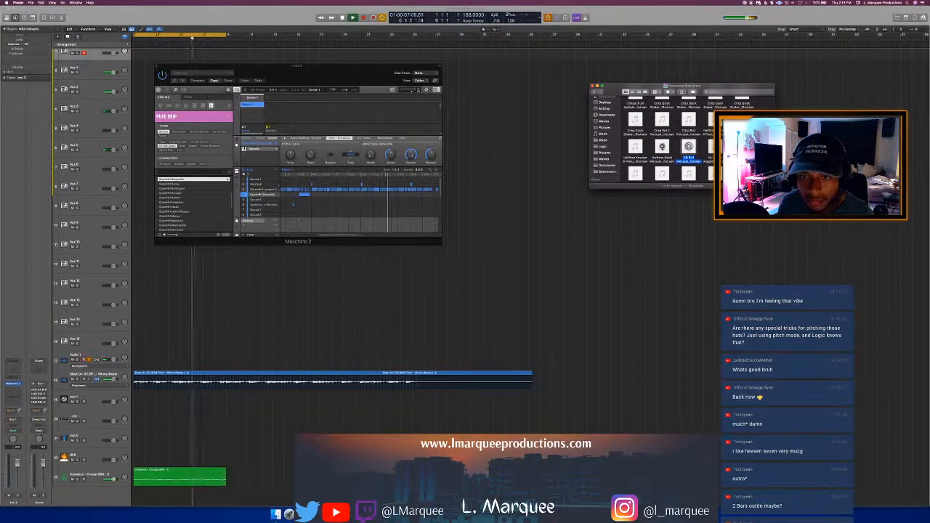
click(636, 145)
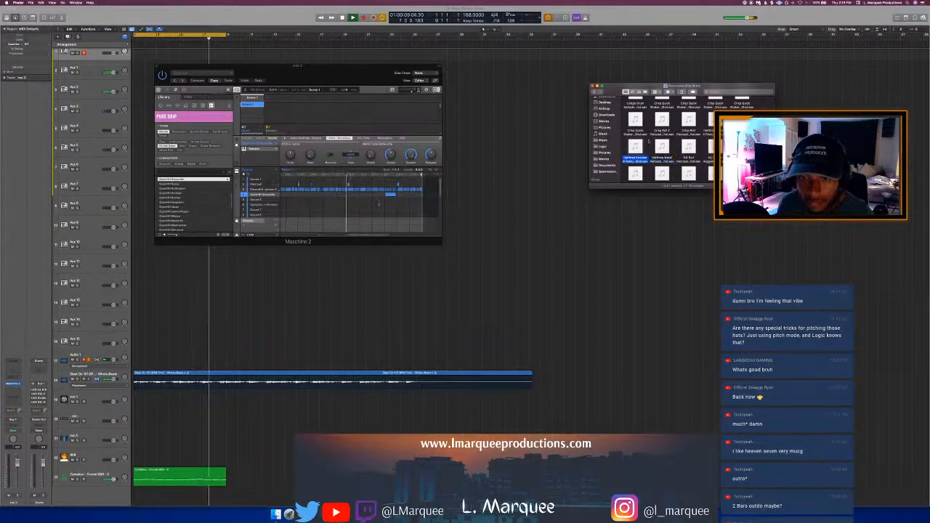
Step: Audition the percussion one-shots near the start of the folder, going back through Bouncing Stick to Bamboo Hit
scroll(647, 141, up, 5)
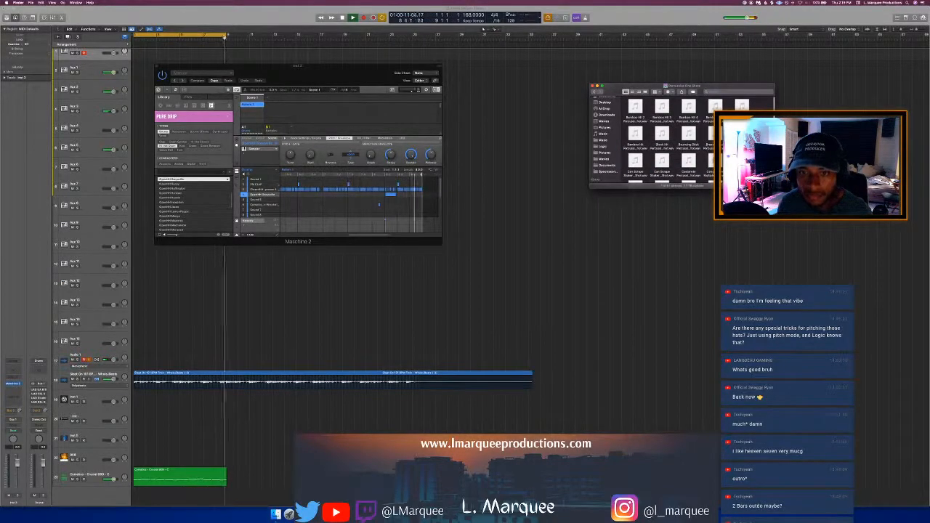
click(715, 135)
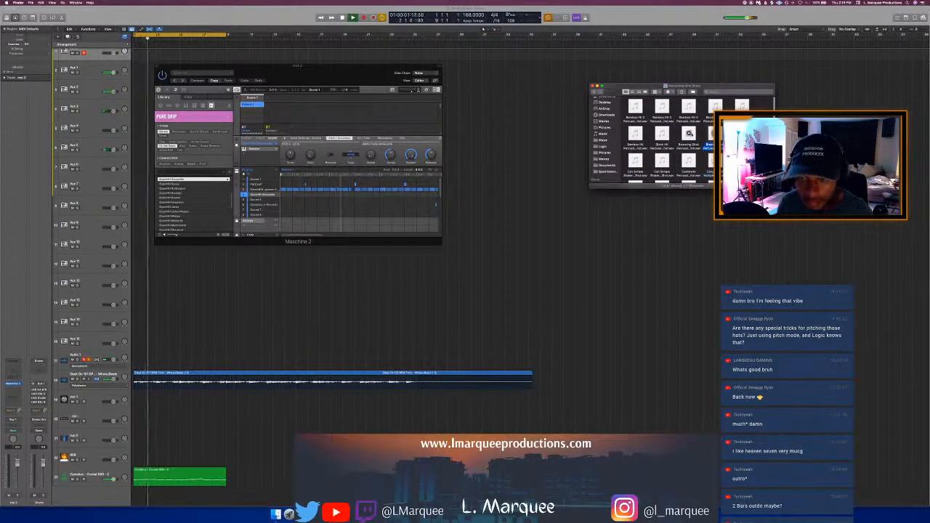
key(Left)
key(Left)
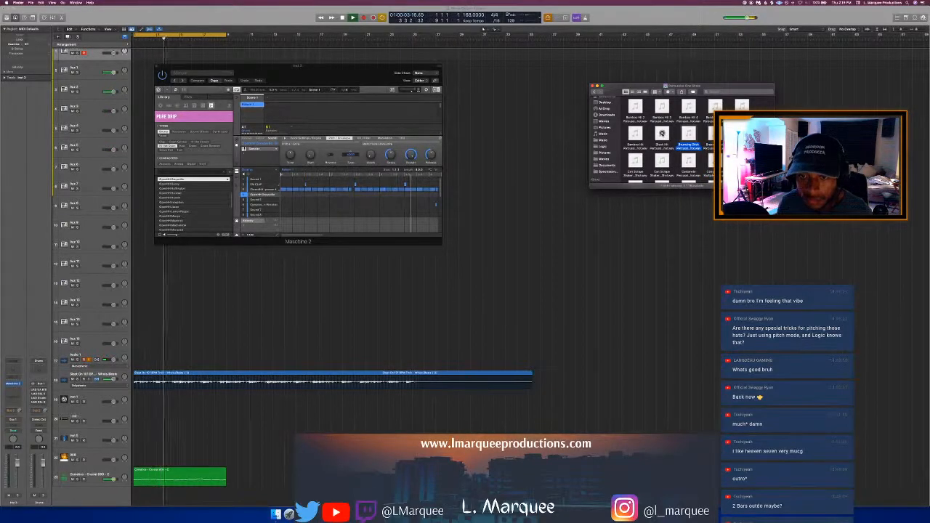
key(Left)
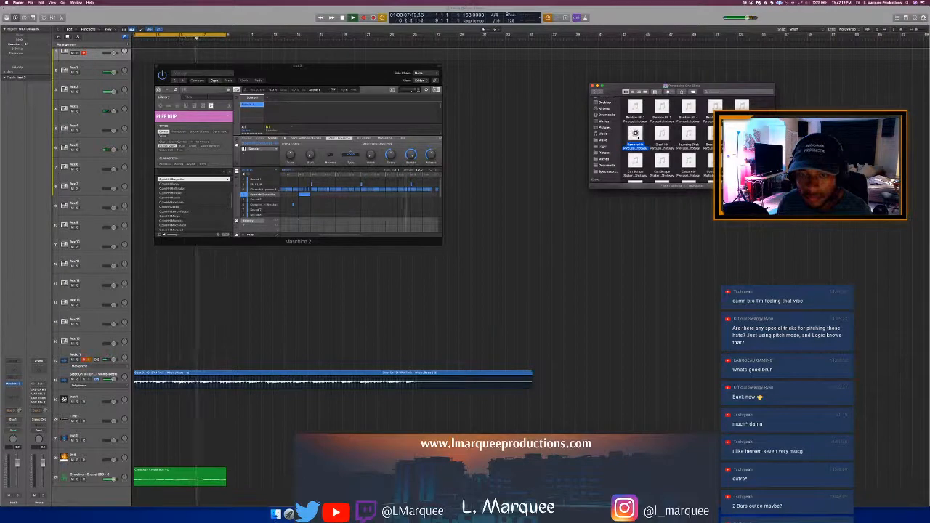
Step: Audition the Bamboo Hit and neighbouring percussion one-shots from the sample folder over the playing beat
key(Right)
key(Right)
key(Right)
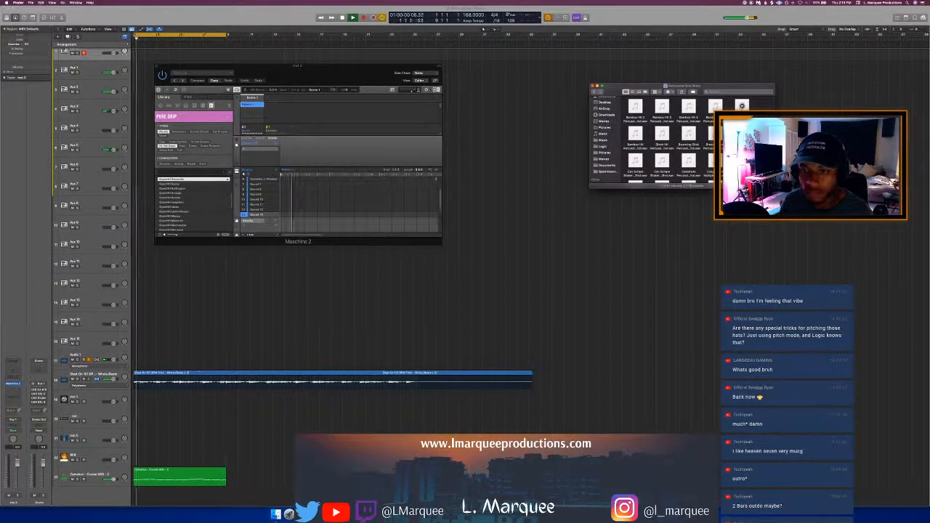
click(715, 106)
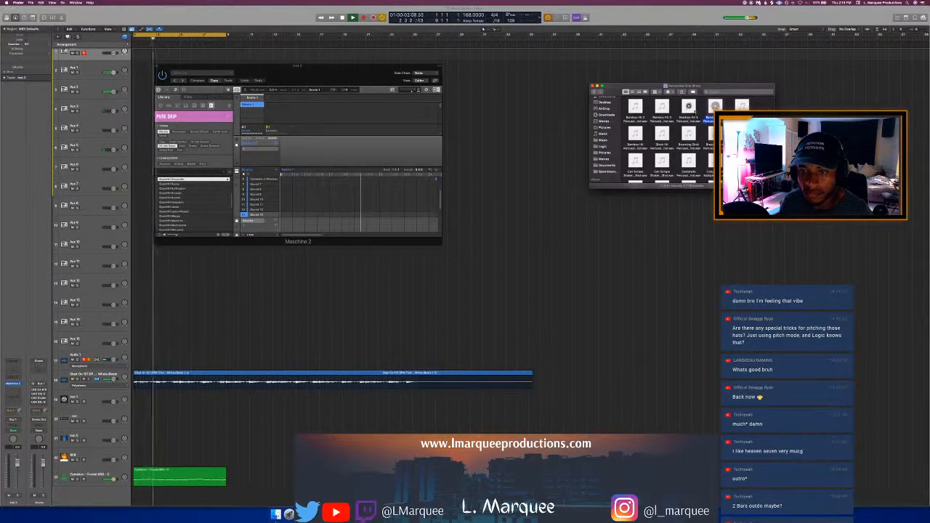
scroll(692, 113, up, 1)
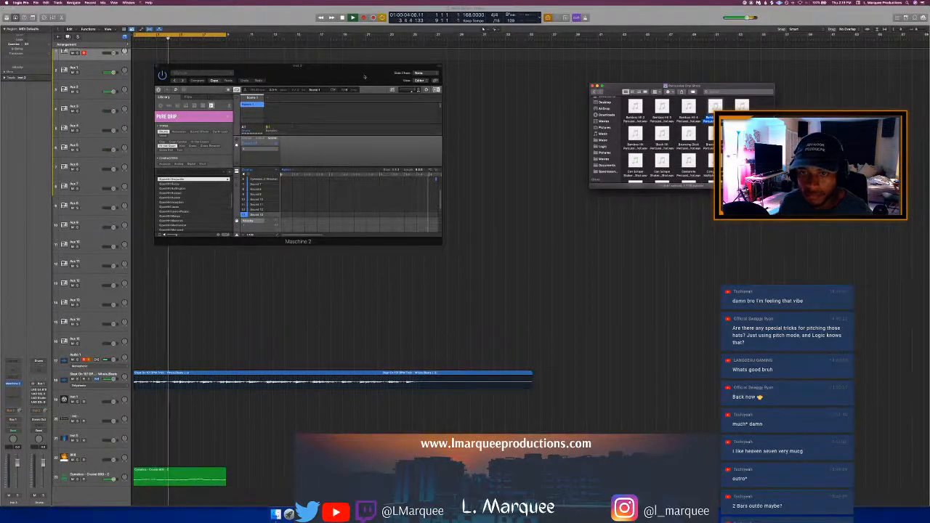
Step: Move the Maschine 2 window slightly down and to the right, and restart song playback from the beginning
drag(385, 81, 415, 90)
key(space)
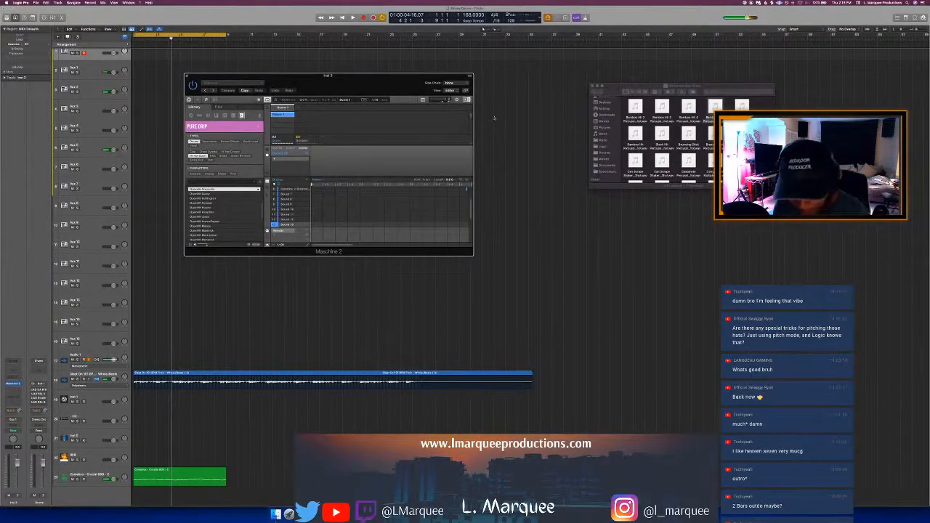
key(space)
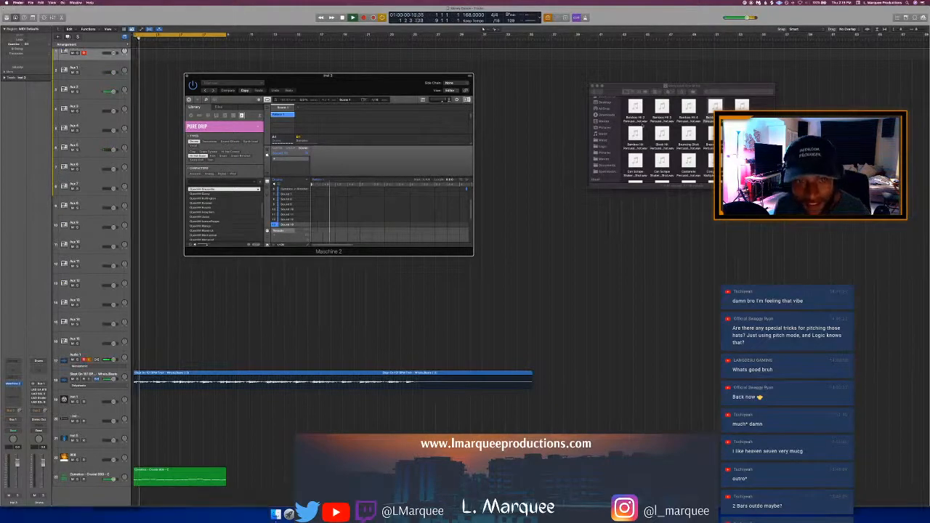
Step: Audition the Bamboo Hit and Can Scrape percussion samples in Finder against the playing beat
click(645, 125)
scroll(645, 125, down, 1)
click(635, 106)
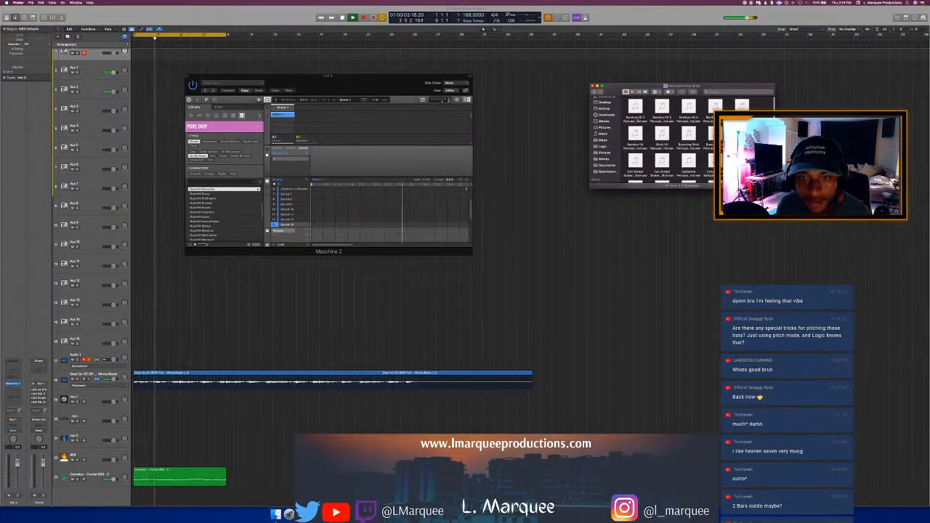
click(635, 134)
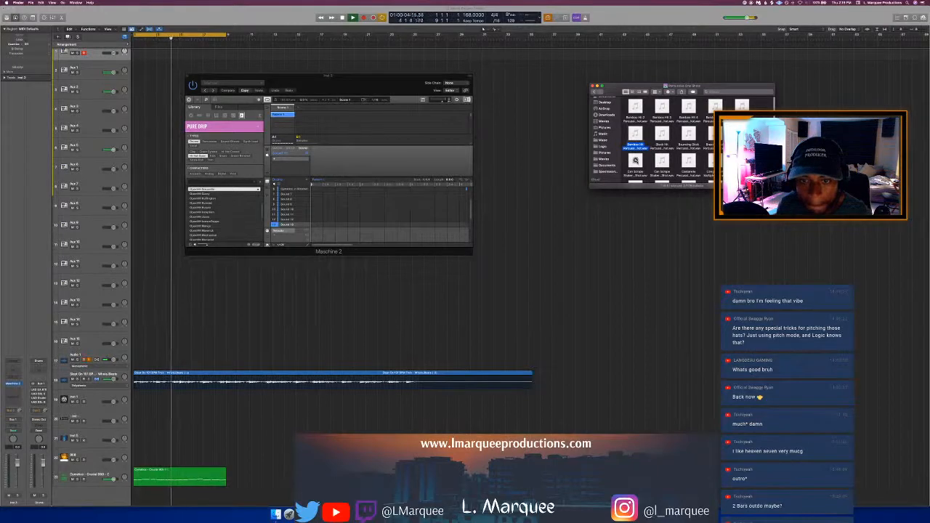
click(634, 161)
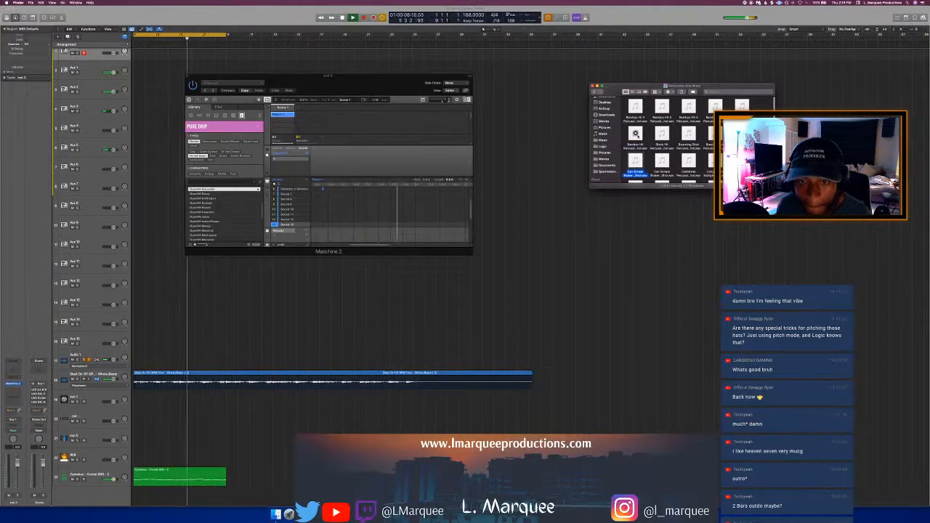
click(635, 134)
click(662, 160)
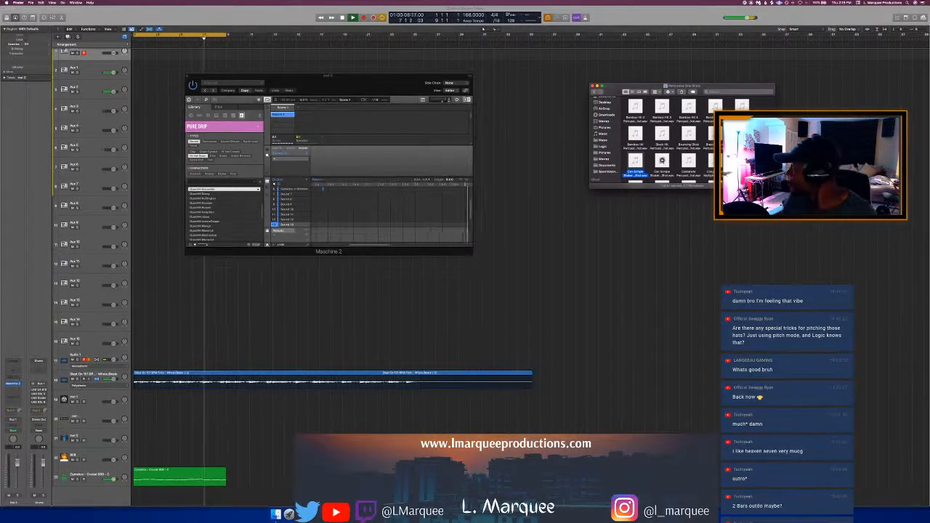
click(662, 161)
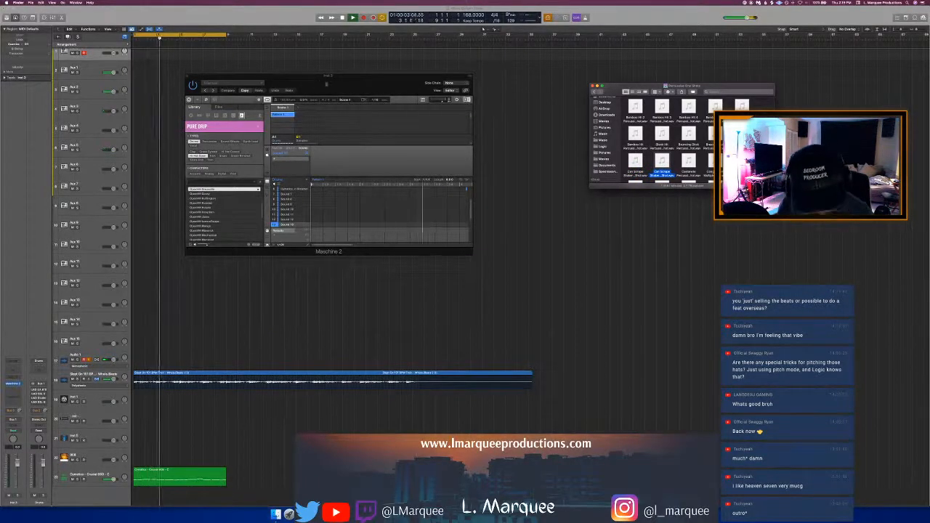
Step: Move the Maschine 2 window slightly lower and restart song playback from the beginning in Logic Pro
drag(327, 84, 326, 104)
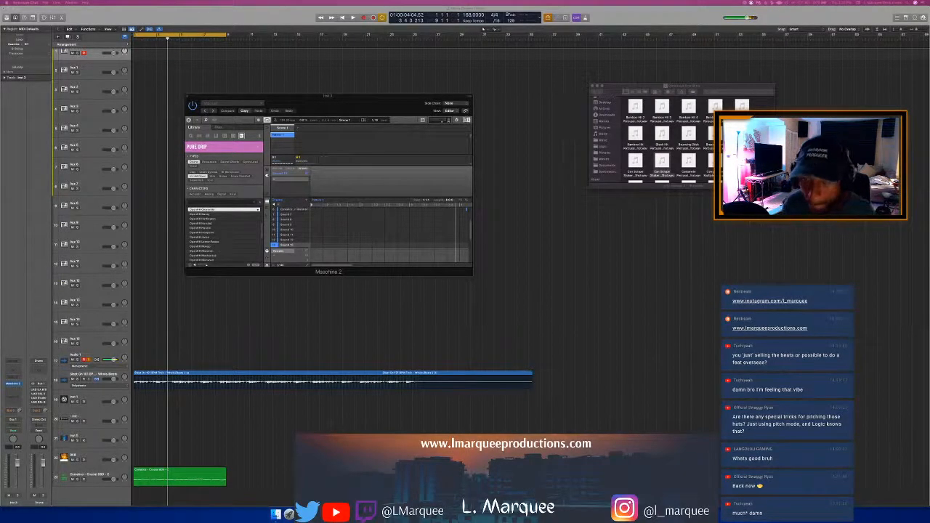
key(super+Tab)
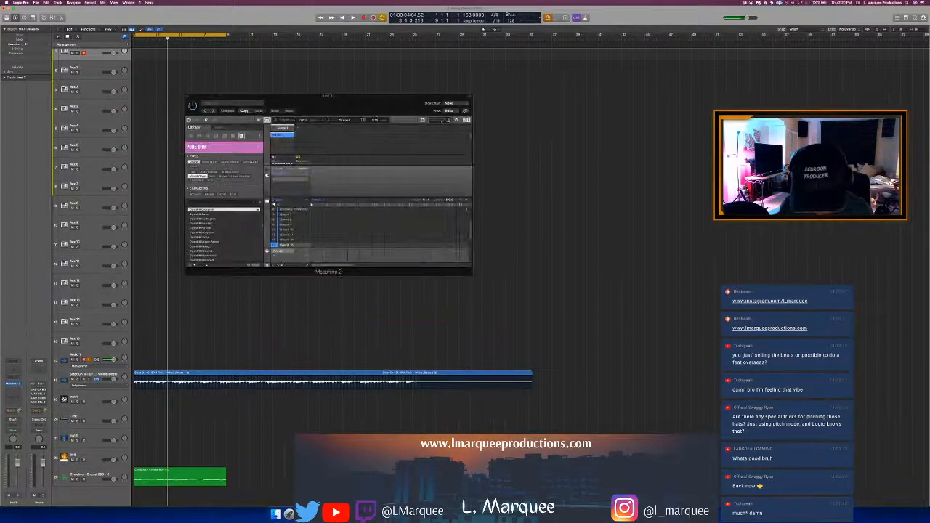
key(Return)
key(space)
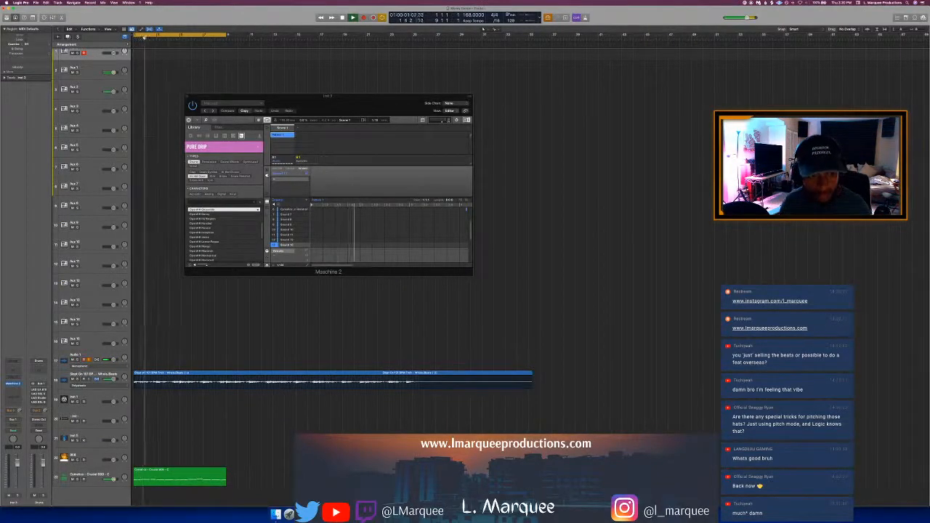
Step: Switch to Finder, go back up to the drum samples folder and open another Decap Drums That Knock kit
click(276, 514)
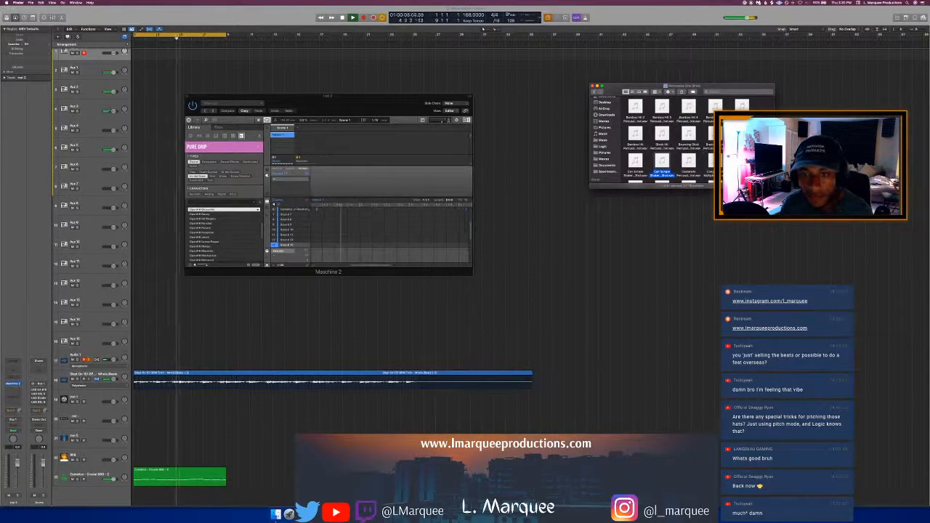
click(594, 91)
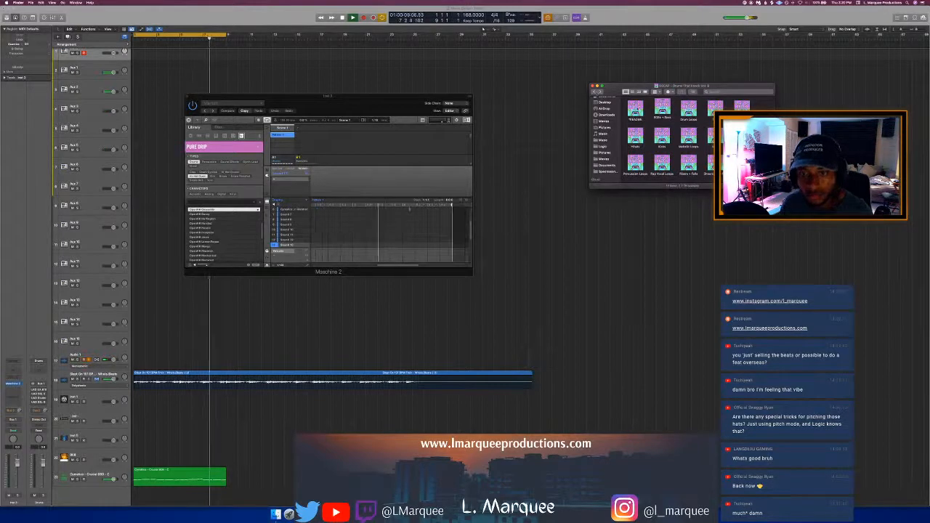
click(594, 91)
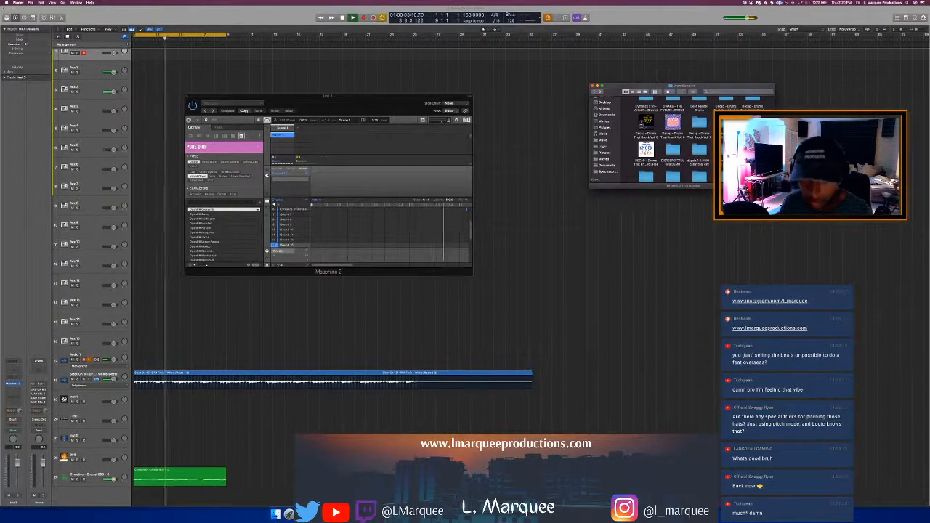
scroll(672, 138, down, 2)
scroll(672, 138, down, 3)
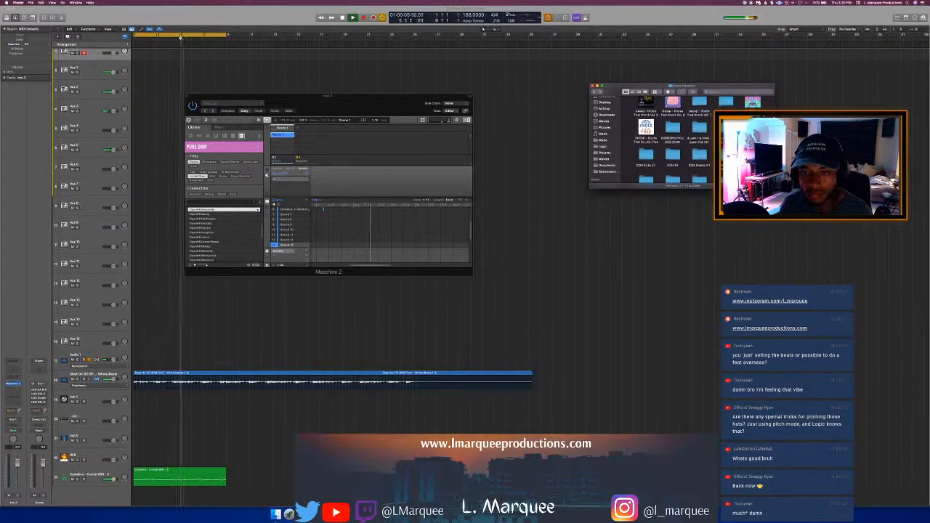
scroll(672, 138, up, 4)
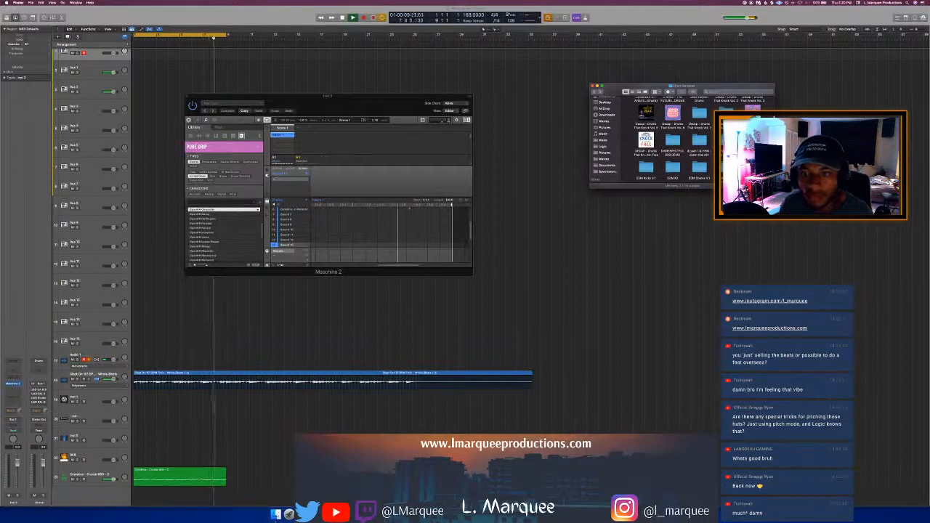
double_click(725, 111)
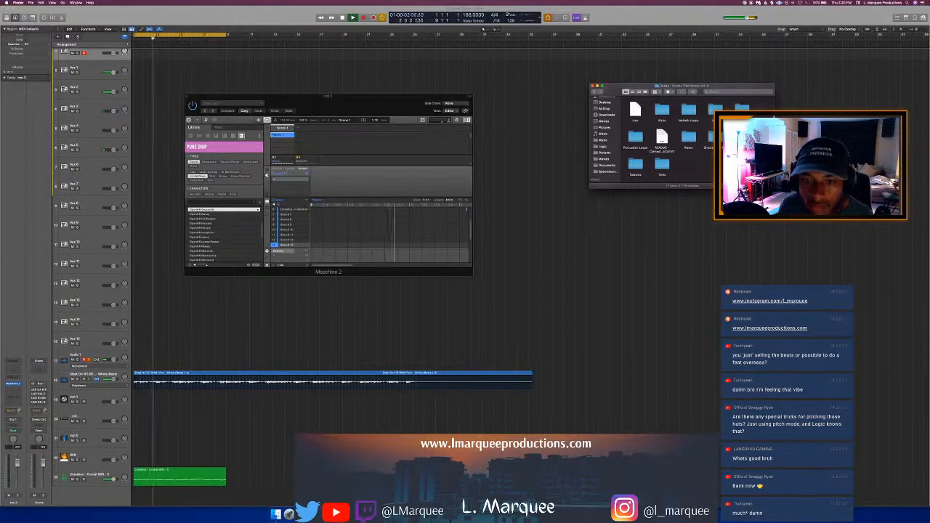
Step: Load the Crack One Shot sample from the kit's Percussion One Shots folder into Maschine's Sound 13
double_click(716, 109)
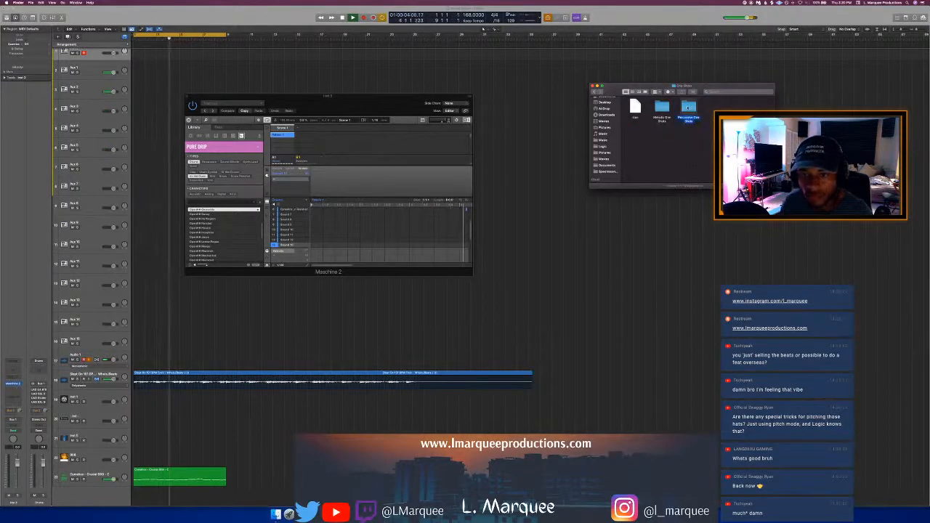
double_click(687, 109)
click(662, 109)
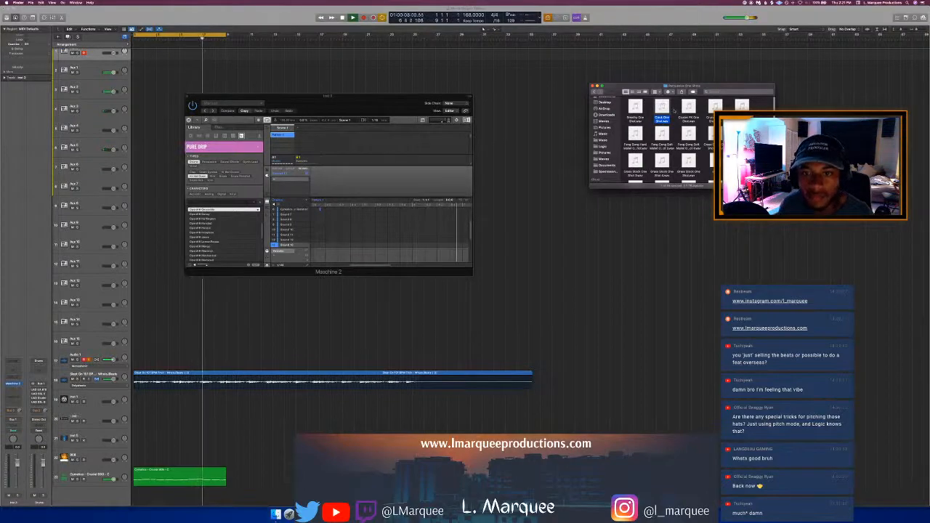
drag(662, 108, 298, 242)
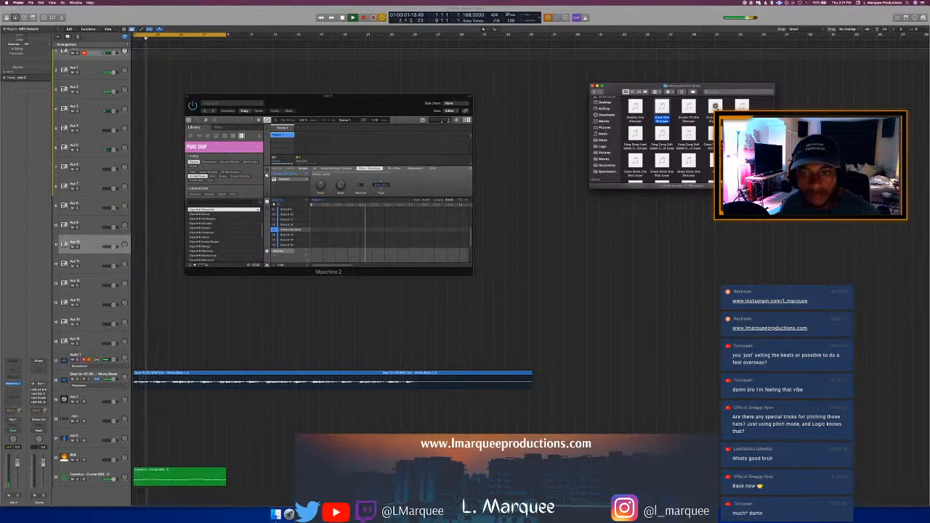
Step: Audition further percussion one-shots in the folder and load a Mouth Percussion One Shot into Maschine's Sound 14
click(716, 107)
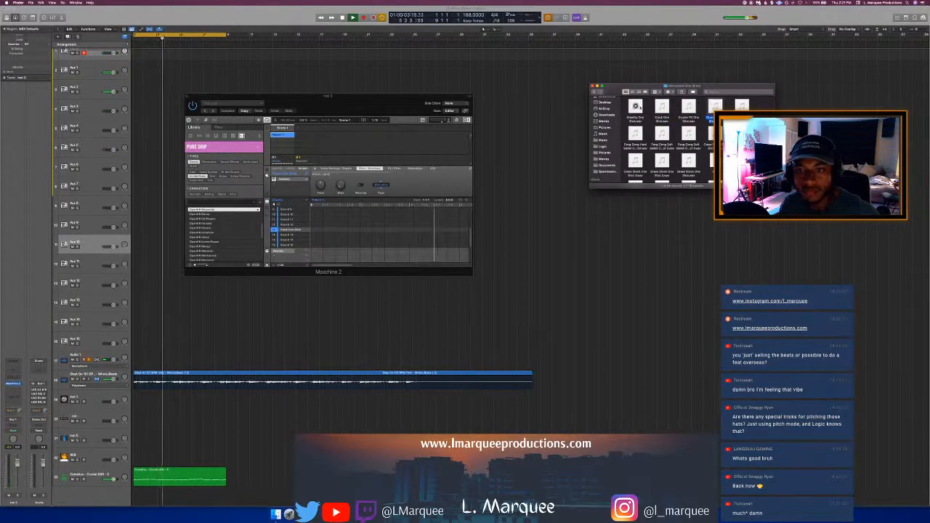
click(636, 107)
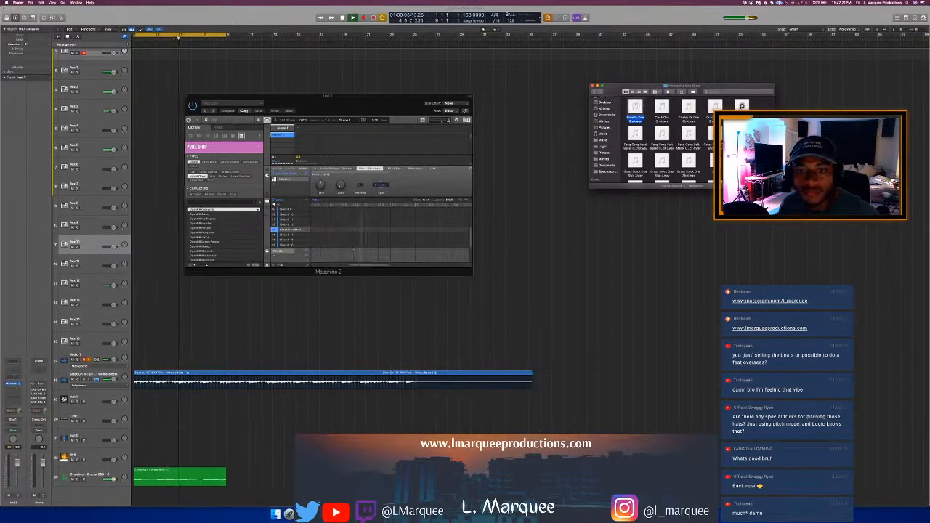
click(742, 106)
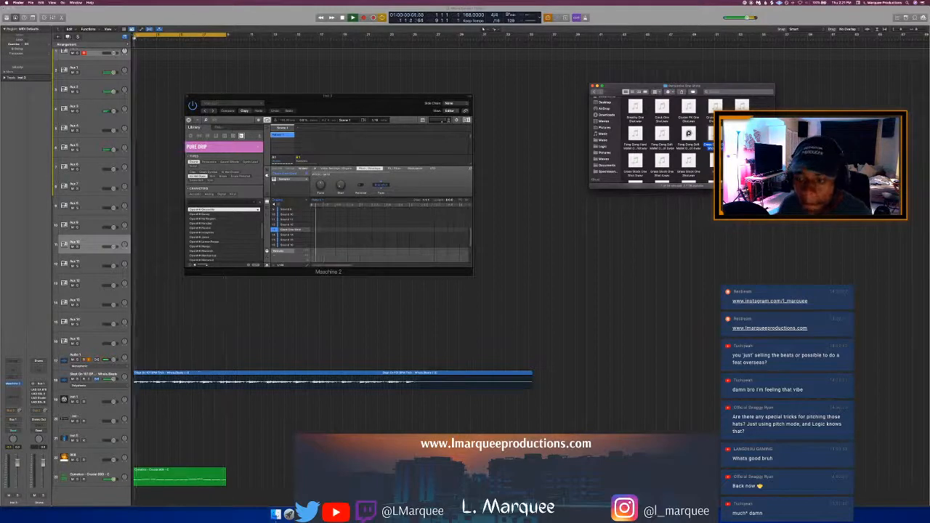
click(661, 133)
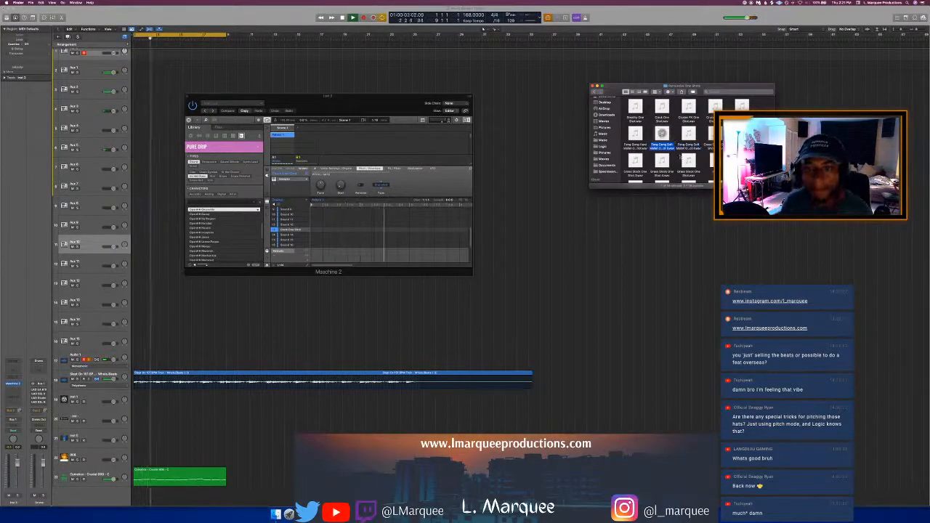
click(688, 161)
scroll(689, 161, down, 1)
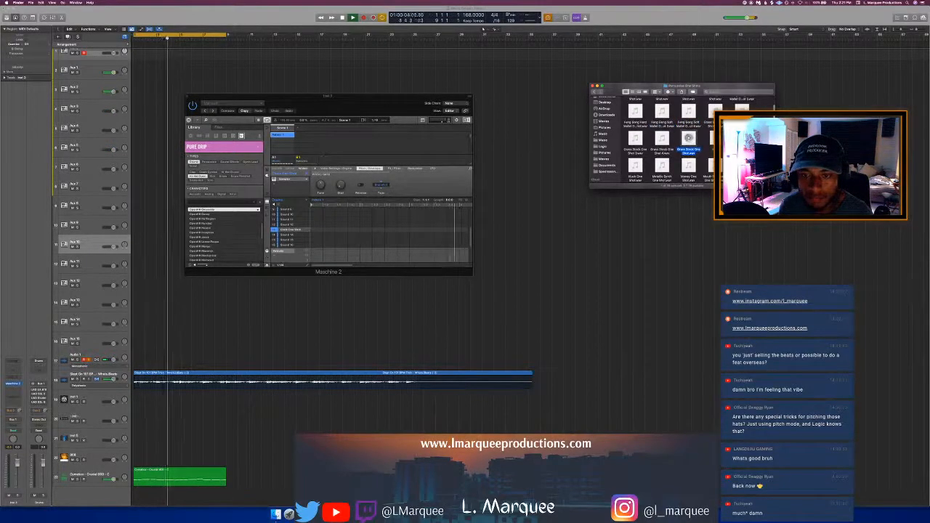
click(716, 139)
scroll(716, 139, down, 1)
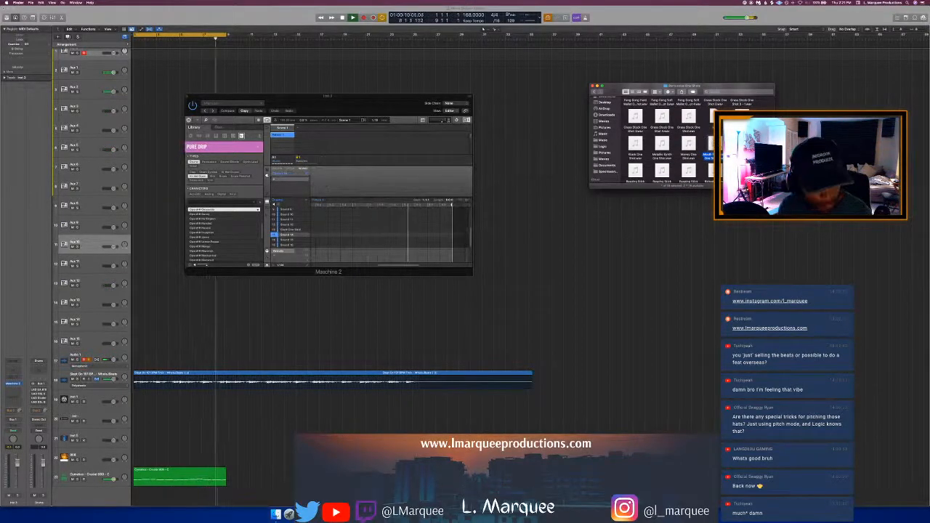
drag(708, 156, 306, 234)
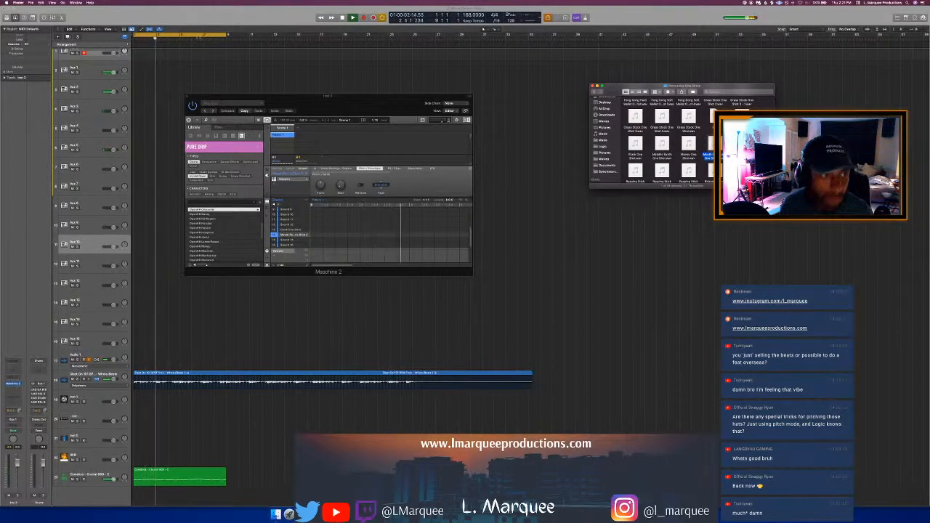
Step: Select the mouth percussion sound in Maschine and record a part for it over the looping beat
click(306, 233)
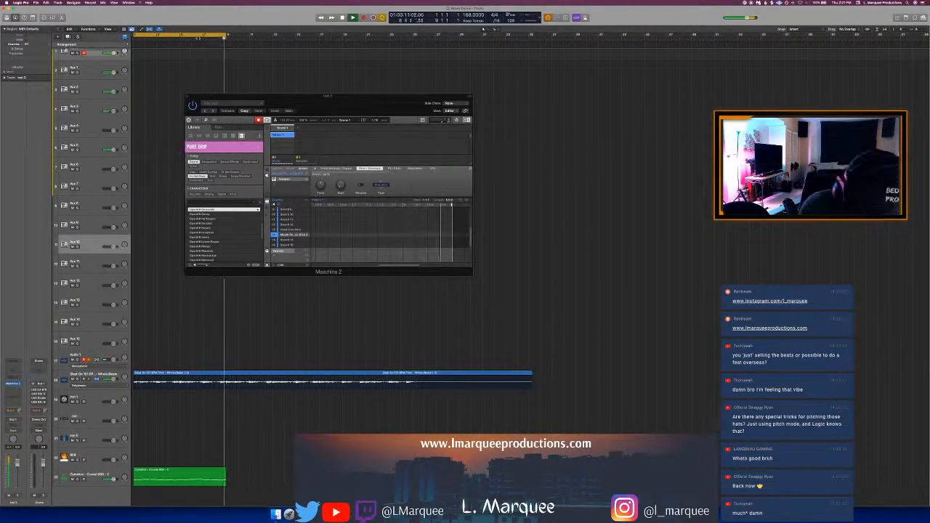
key(space)
key(space)
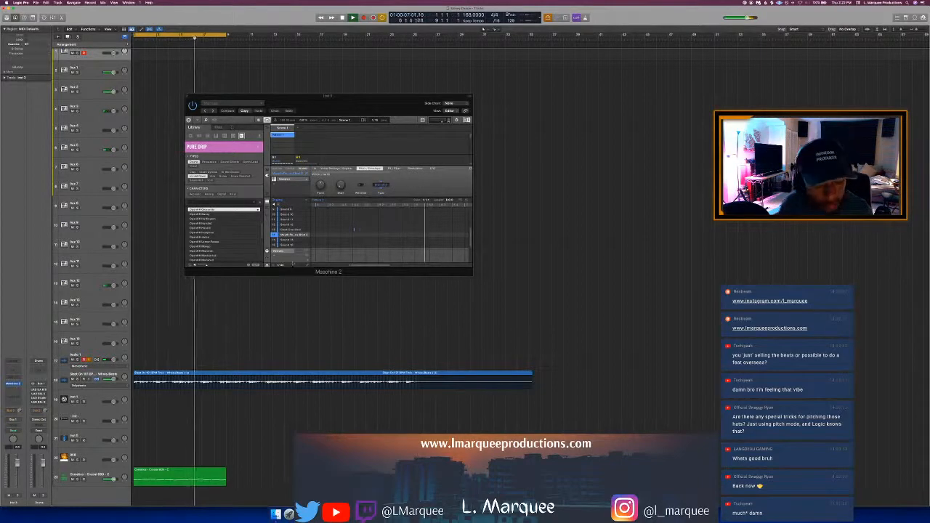
Step: Bring back the Percussion One Shots folder, move its window up slightly and load a stick one-shot into Maschine's Sound 15
click(276, 514)
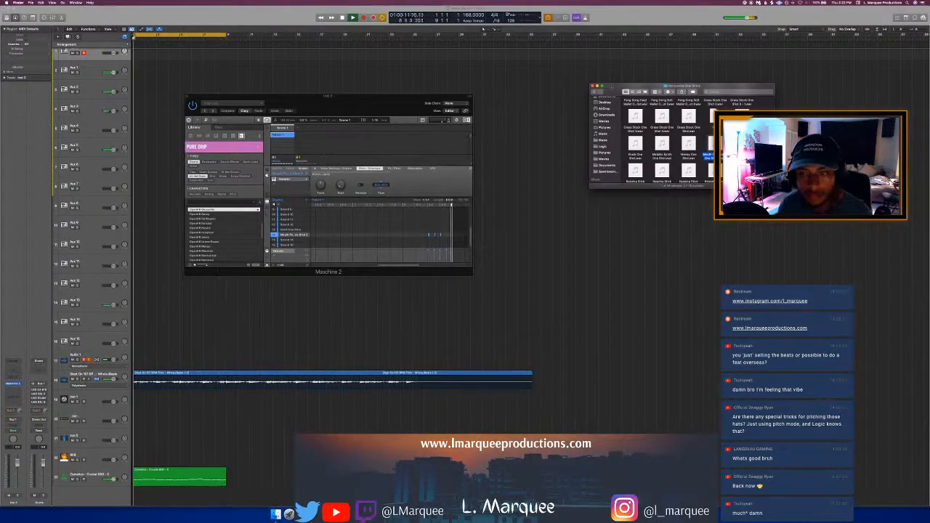
drag(611, 86, 597, 72)
scroll(660, 124, down, 3)
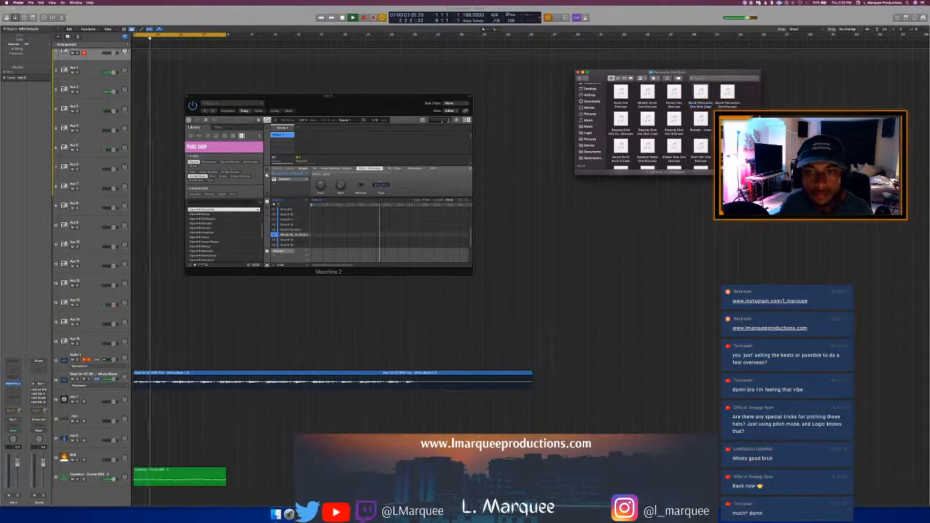
click(674, 120)
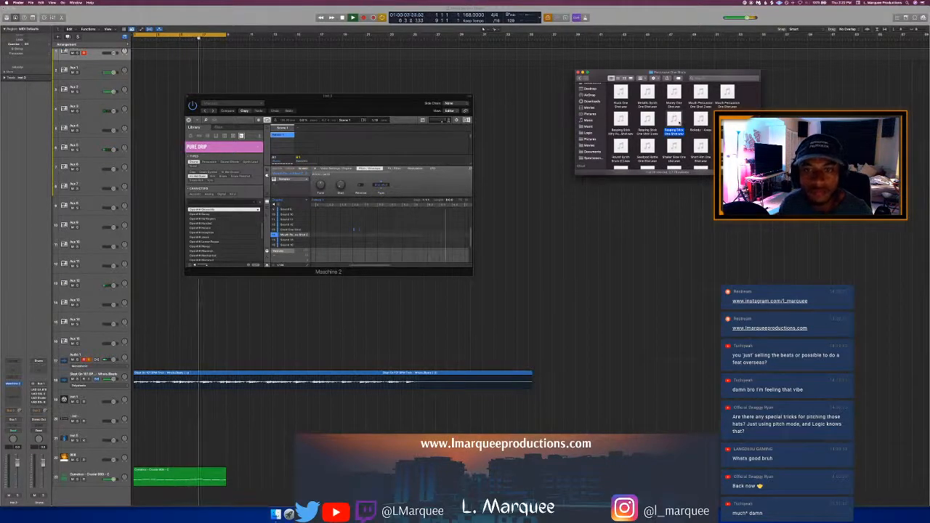
drag(675, 122, 291, 240)
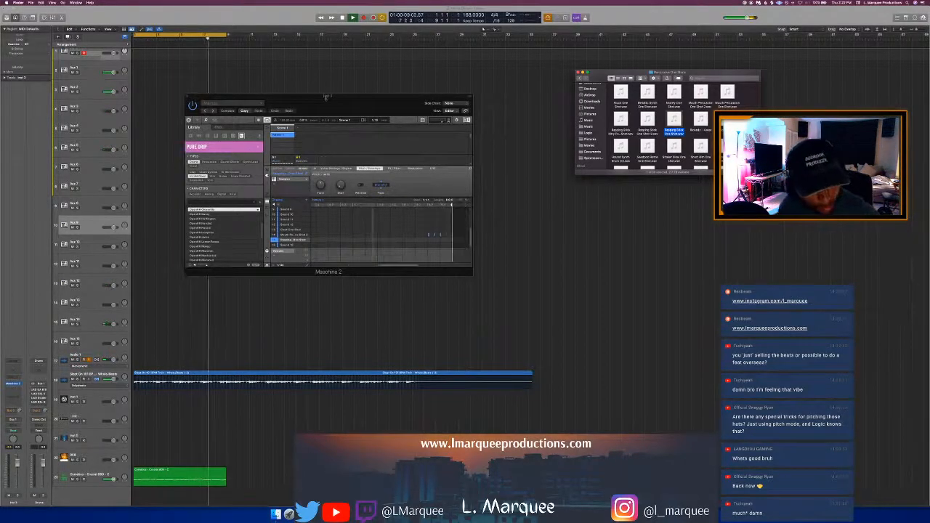
Step: Restart the beat in Logic Pro and audition the shaker and neighbouring one-shot in the Percussion One Shots folder against it
key(super+Tab)
key(space)
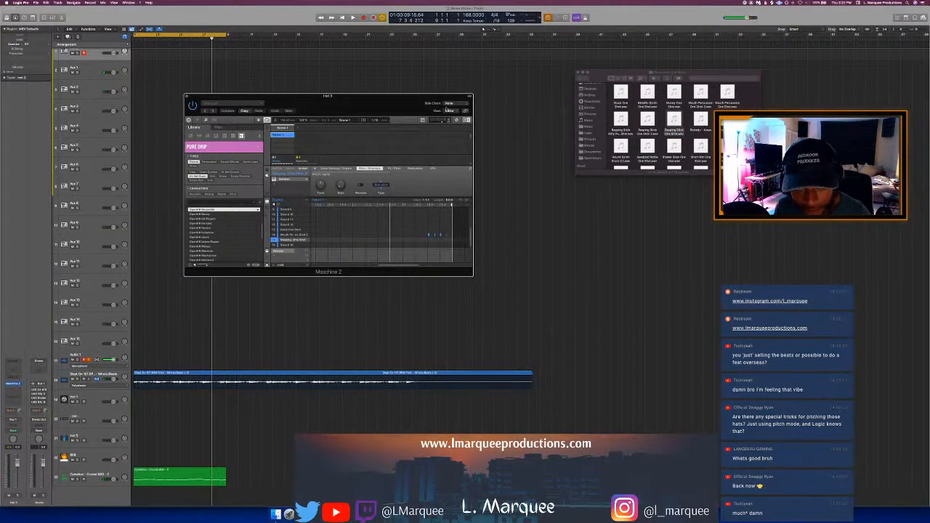
key(space)
click(674, 149)
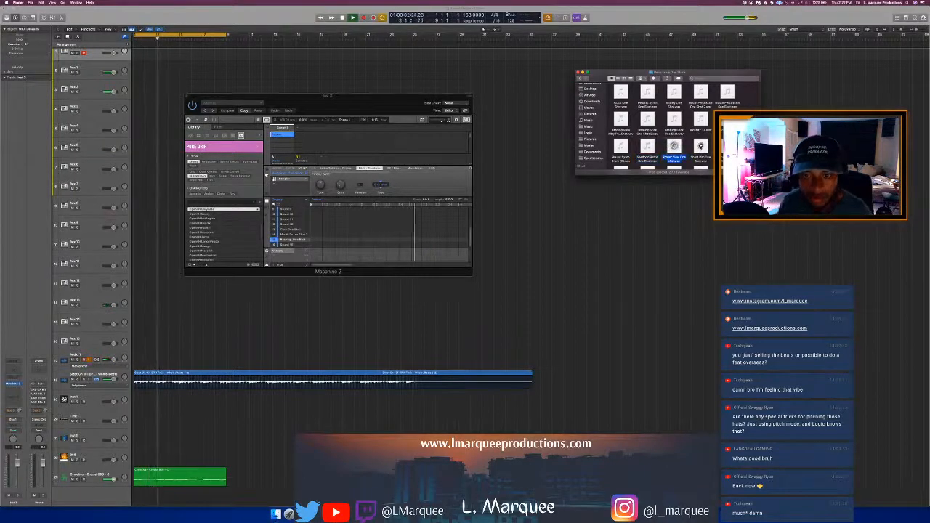
click(700, 147)
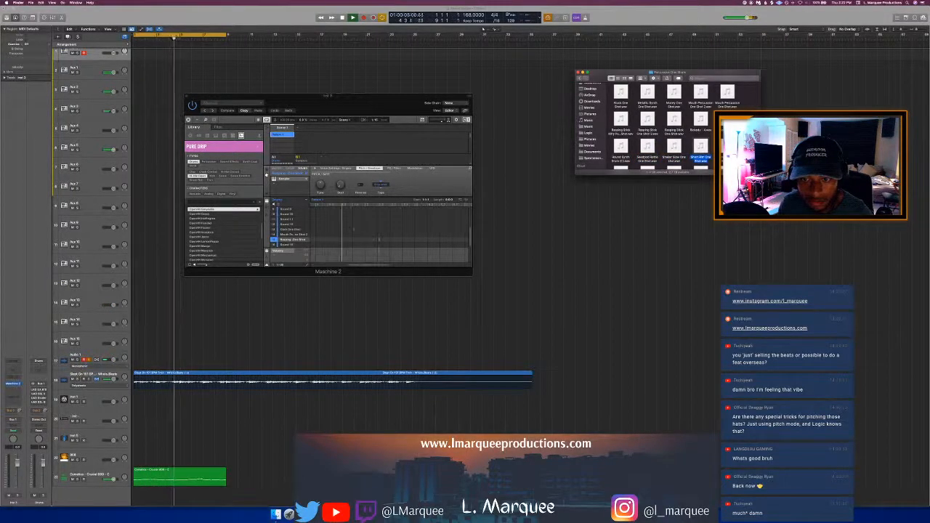
click(714, 146)
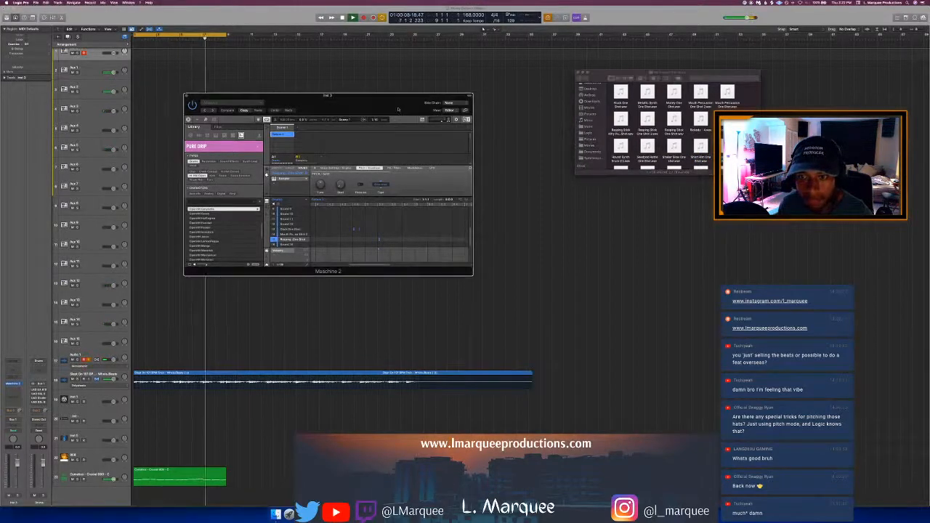
Step: Turn off the cycle range, play the beat from the start and save the project
drag(388, 114, 373, 151)
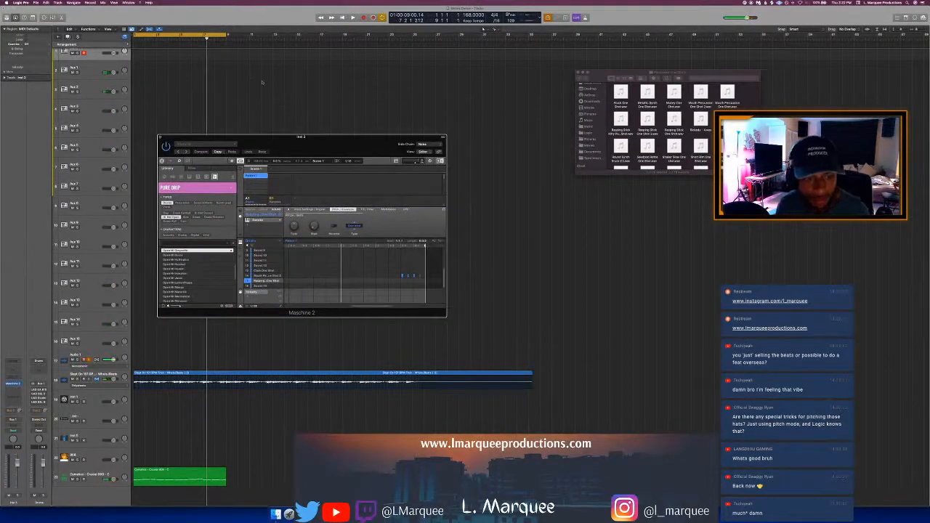
click(262, 82)
key(Return)
key(c)
key(space)
key(super+s)
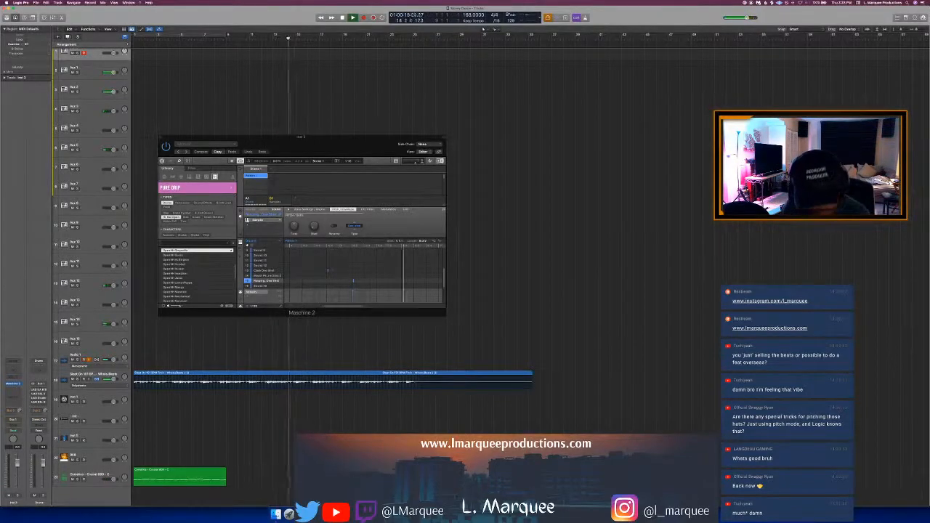
Step: Loop the Cymatics 808 region across the arrangement and move the Maschine window clear of the track regions
click(201, 478)
key(l)
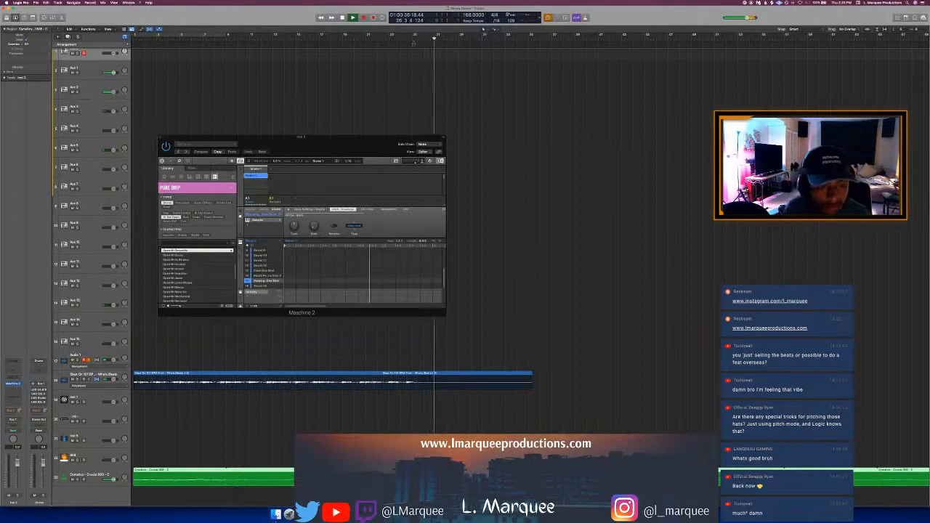
key(super+Up)
key(super+Up)
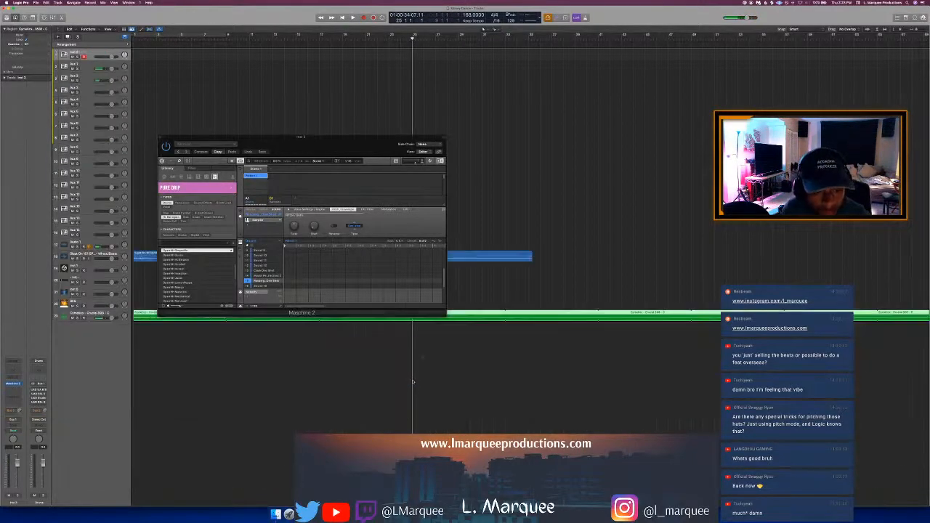
drag(352, 147, 688, 290)
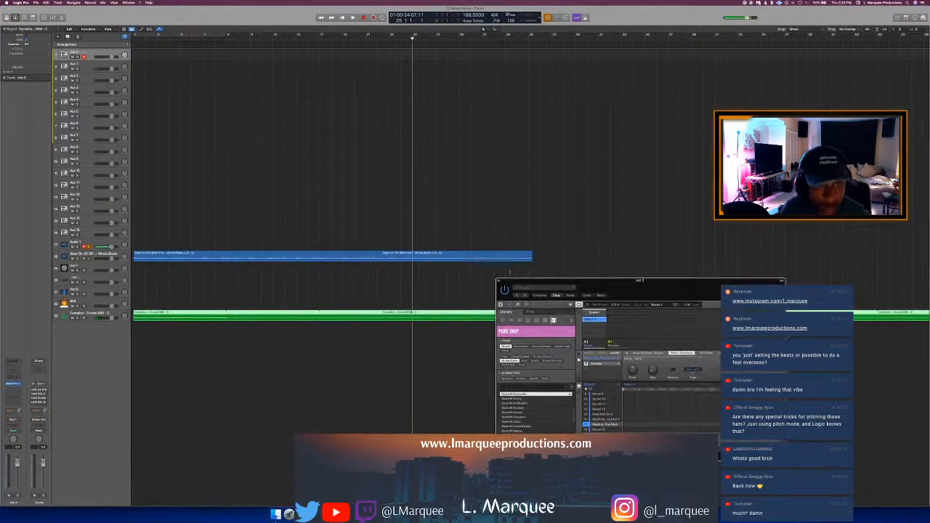
Step: Split the blue sample audio region at bars 25, 9 and 17
click(412, 255)
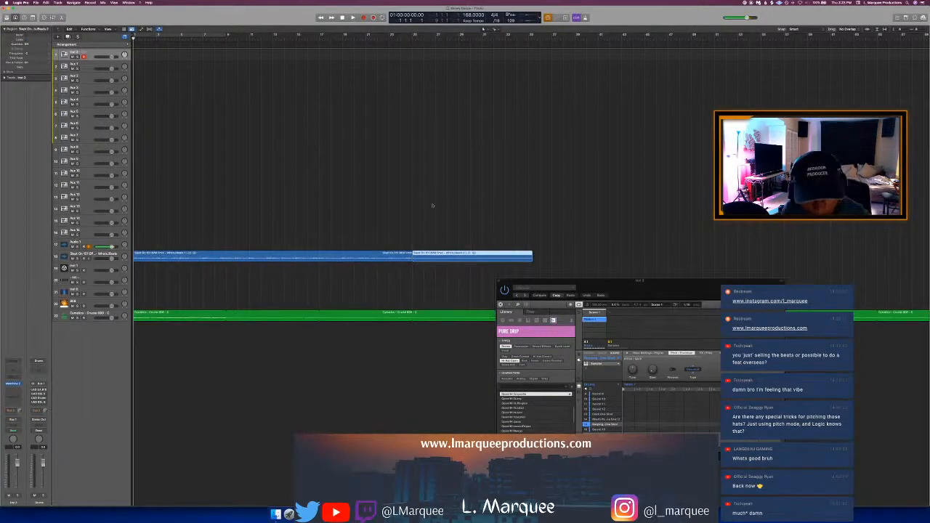
click(226, 35)
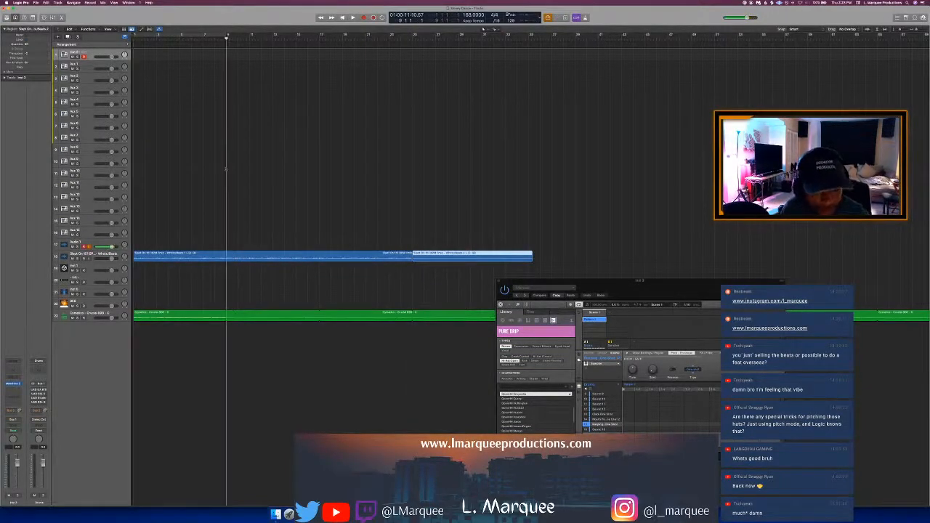
click(227, 258)
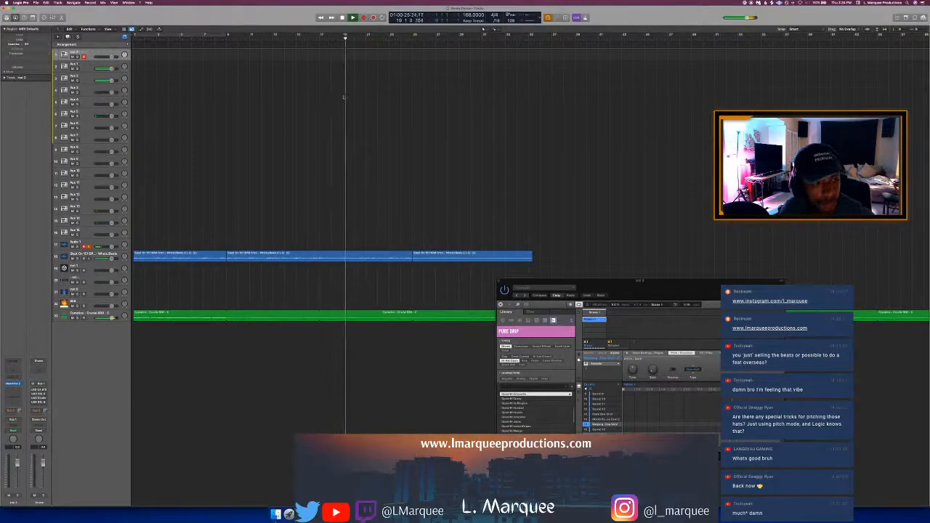
key(space)
click(320, 256)
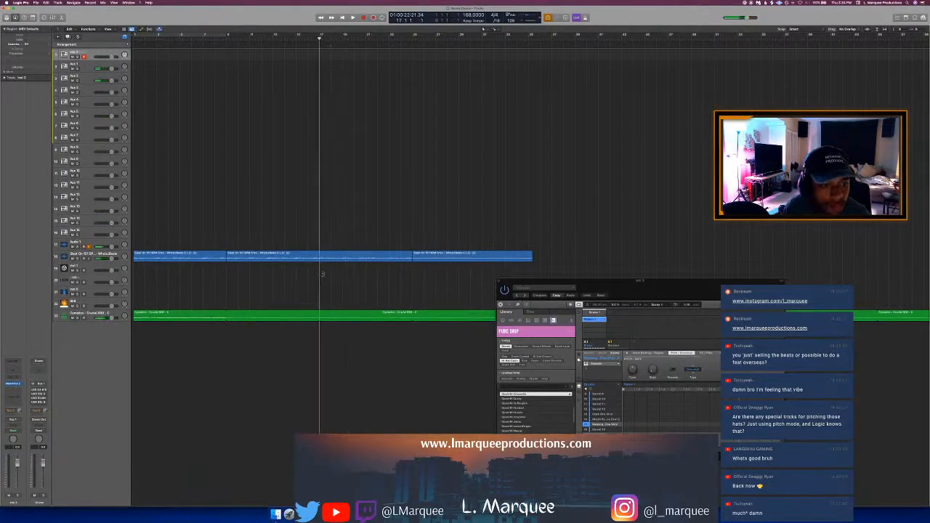
key(space)
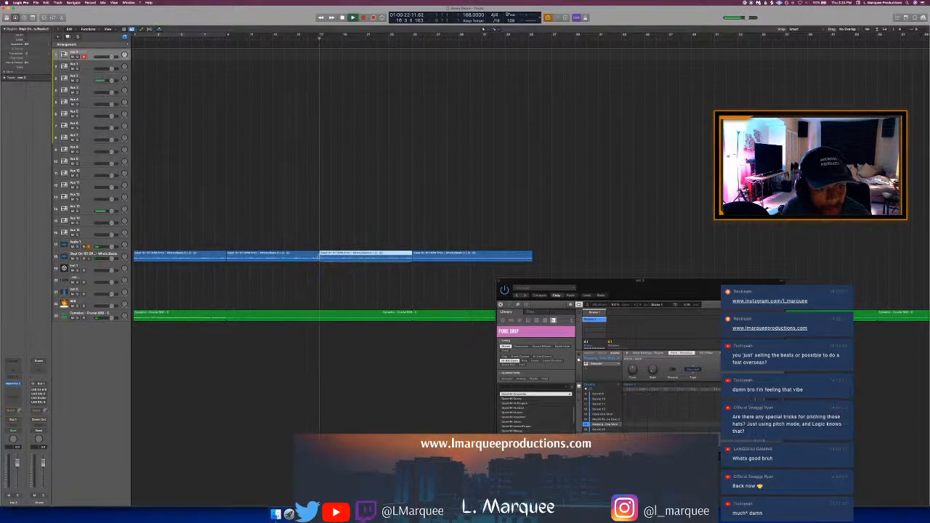
key(space)
Step: Save the project, then play the arrangement from the start and delete the sample section after bar 25
key(Return)
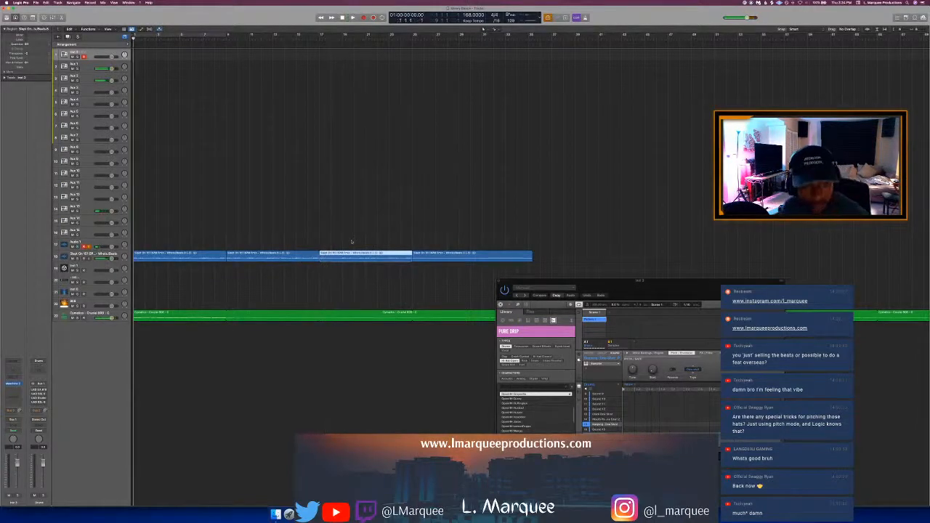
key(super+s)
key(space)
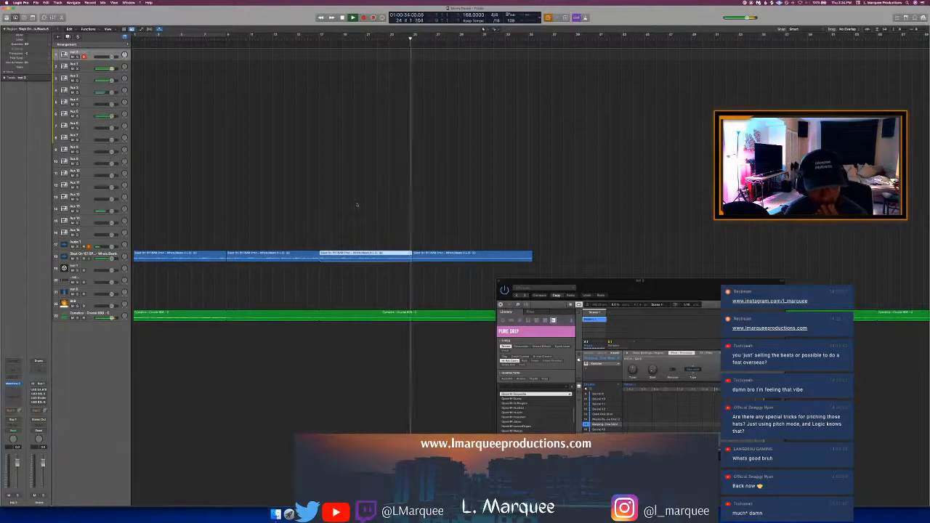
click(445, 257)
key(Delete)
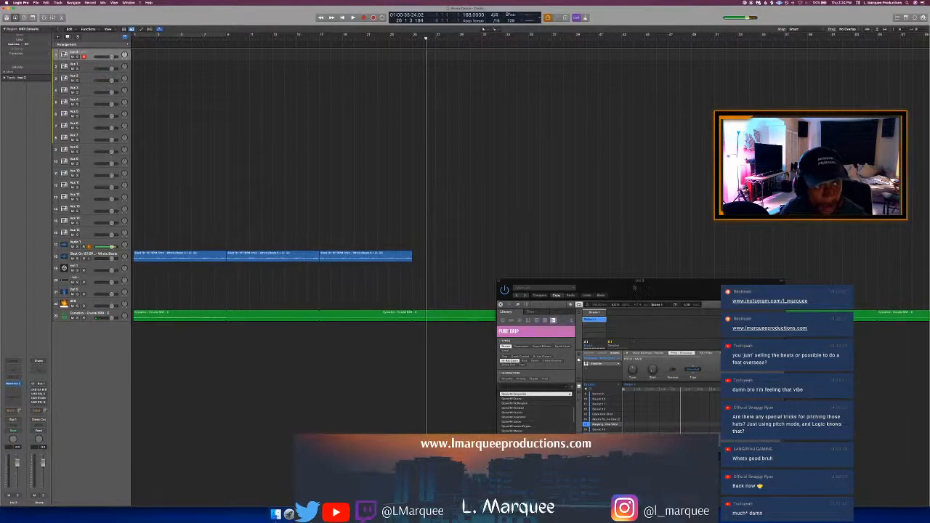
Step: Export Maschine's pattern MIDI onto the Logic tracks at bar 1 and color the new regions red-orange
drag(635, 284, 615, 201)
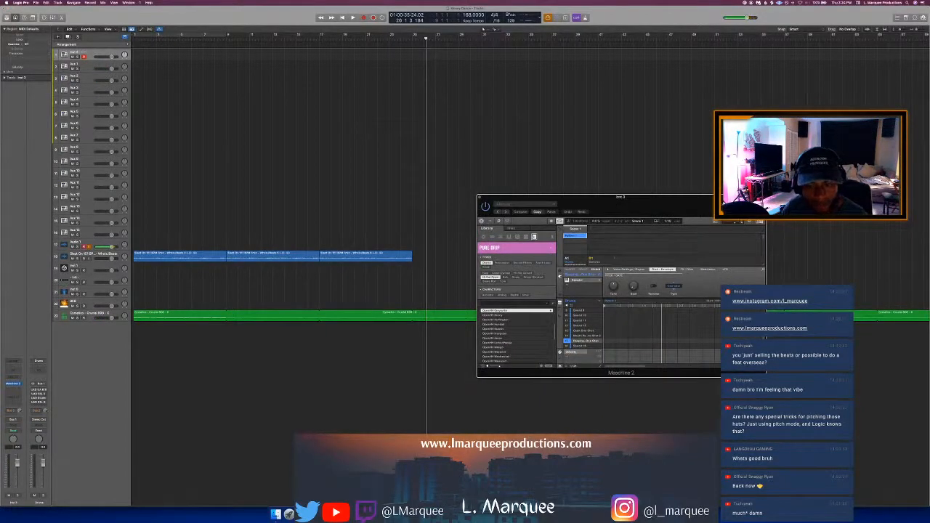
drag(574, 236, 135, 57)
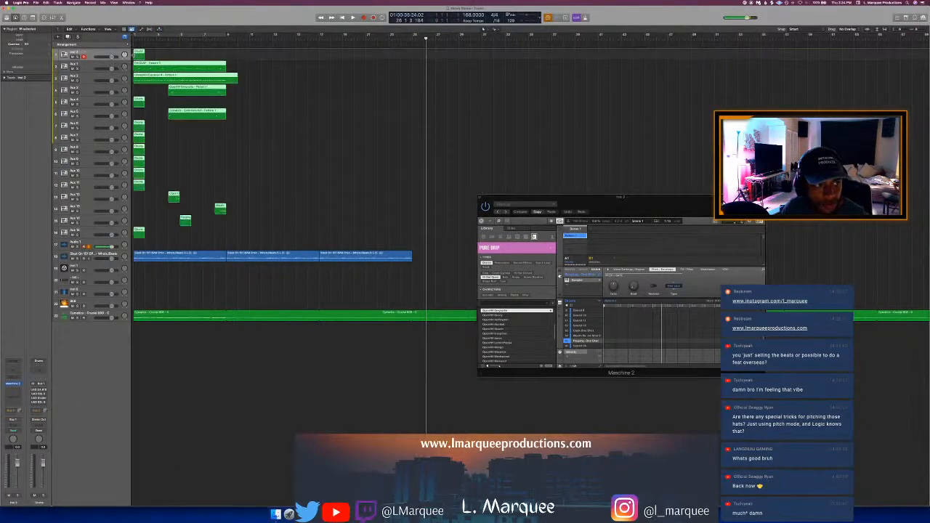
key(alt+c)
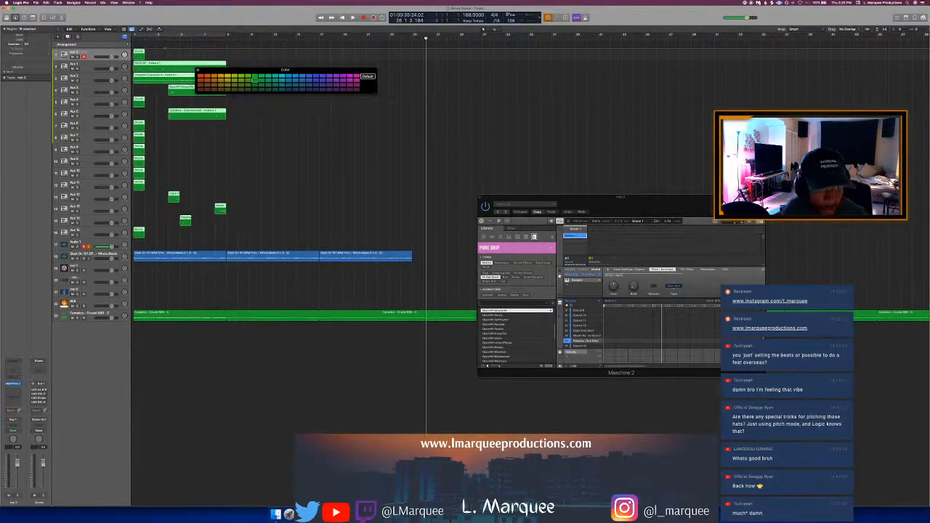
click(201, 76)
key(alt+c)
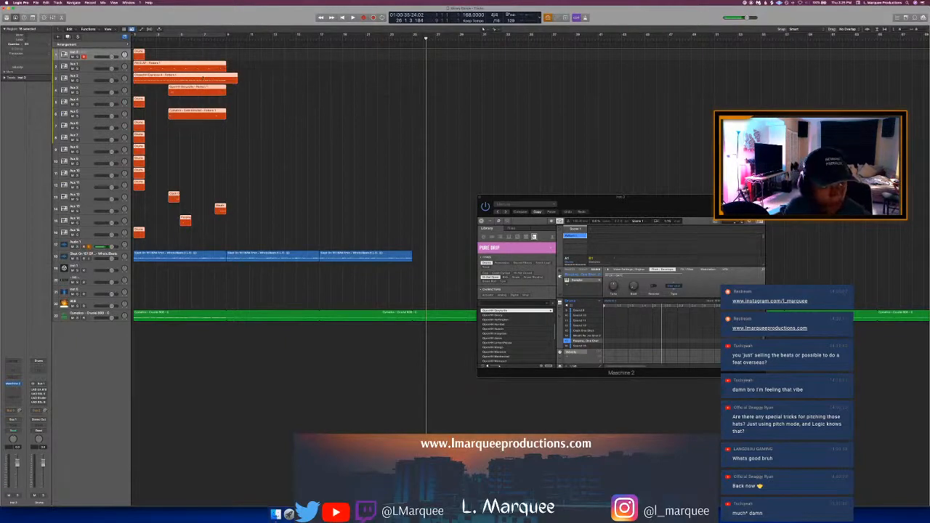
Step: Delete the short one-bar regions at bar 1 among the exported drum patterns
click(158, 55)
click(138, 55)
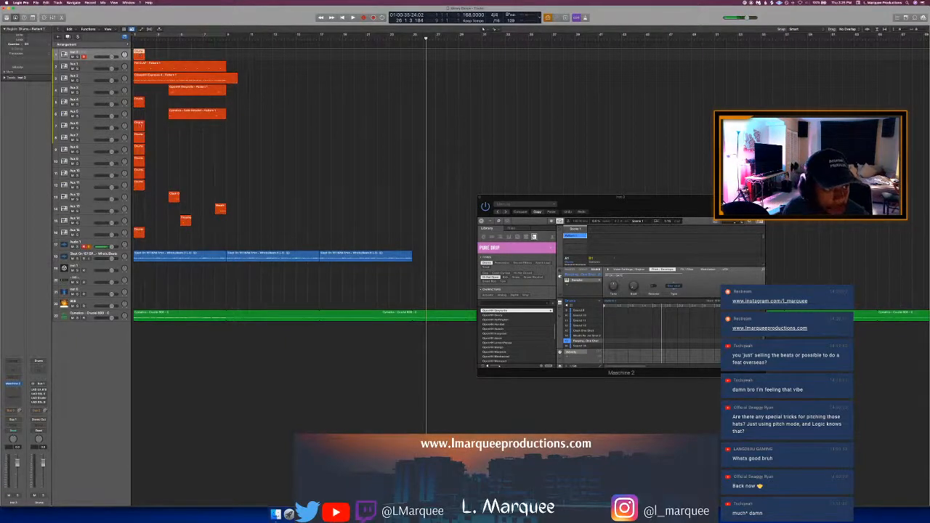
drag(139, 90, 141, 234)
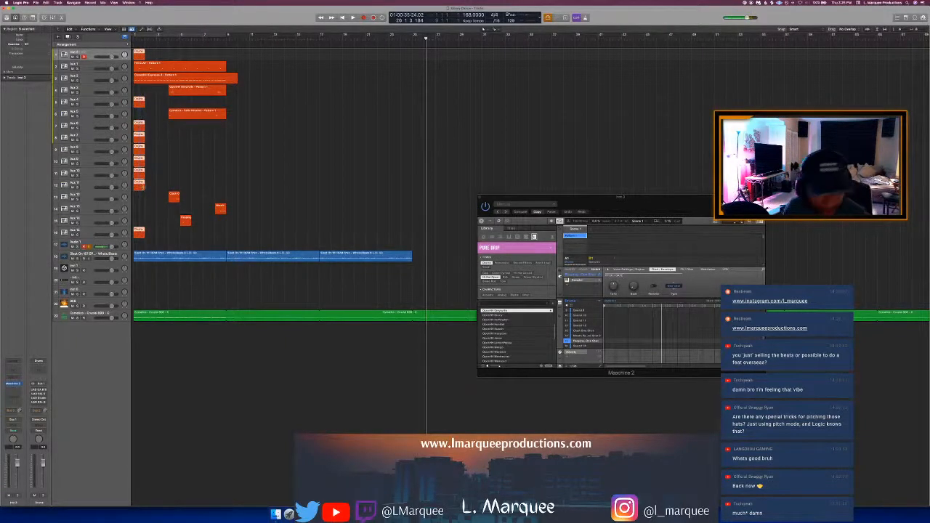
key(Delete)
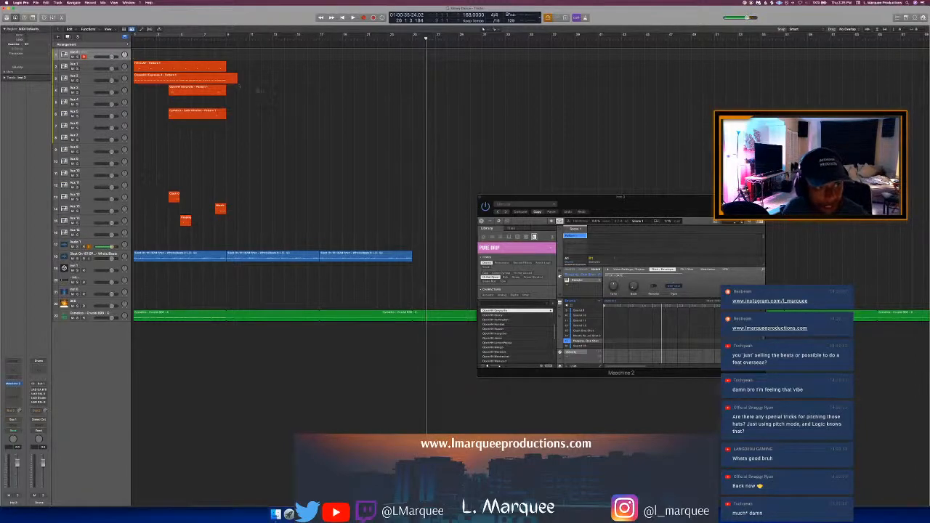
Step: Resize the remaining drum and percussion pattern regions so each one spans bar 1 to bar 9
drag(236, 77, 225, 79)
click(188, 91)
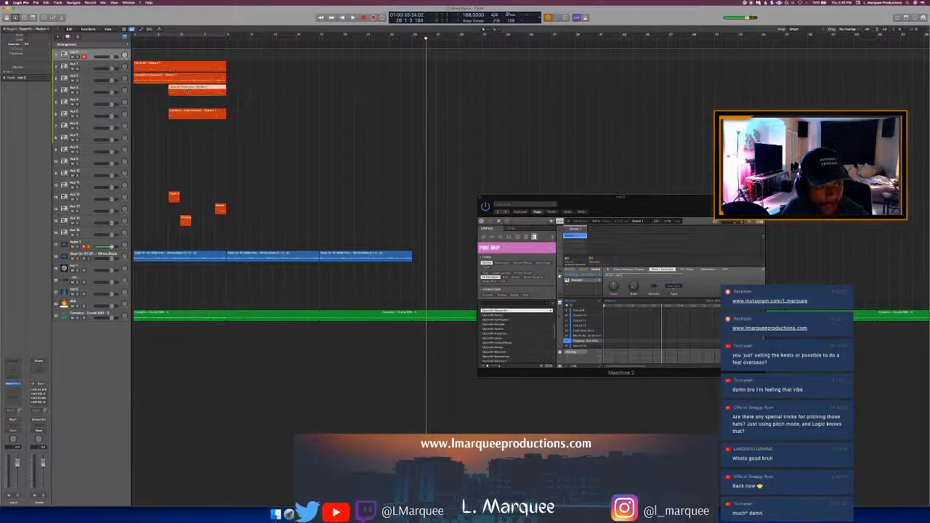
drag(159, 91, 134, 91)
click(172, 197)
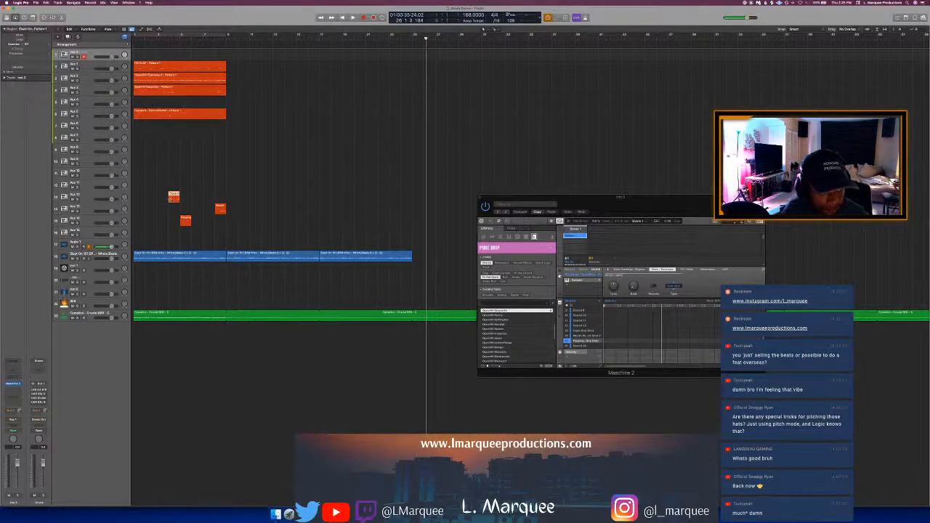
drag(168, 200, 134, 215)
click(218, 210)
click(185, 220)
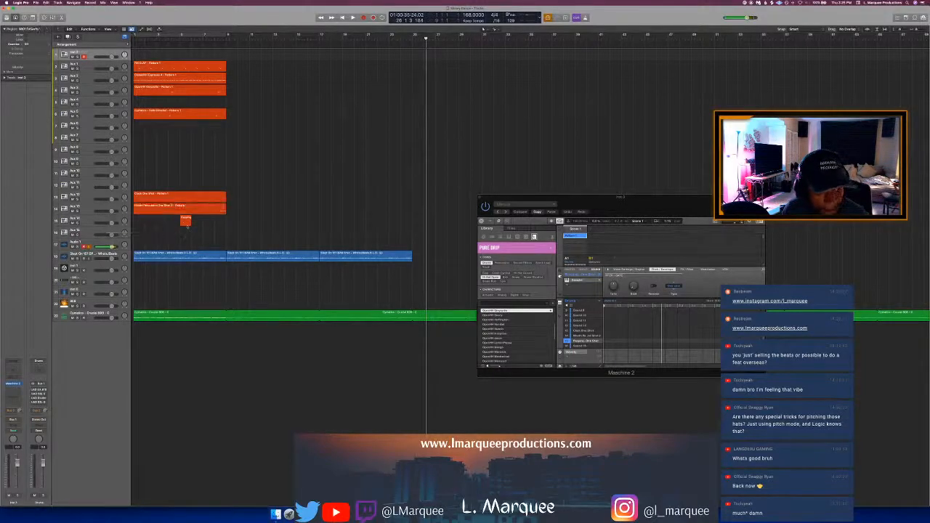
drag(191, 222, 130, 230)
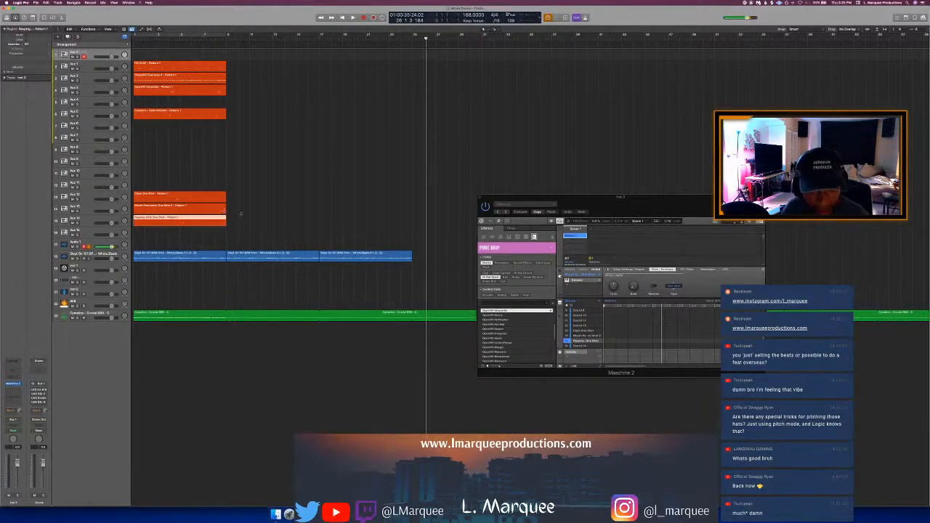
Step: Close the Maschine window and move the Cymatics 808 track to the top of the track list
click(619, 301)
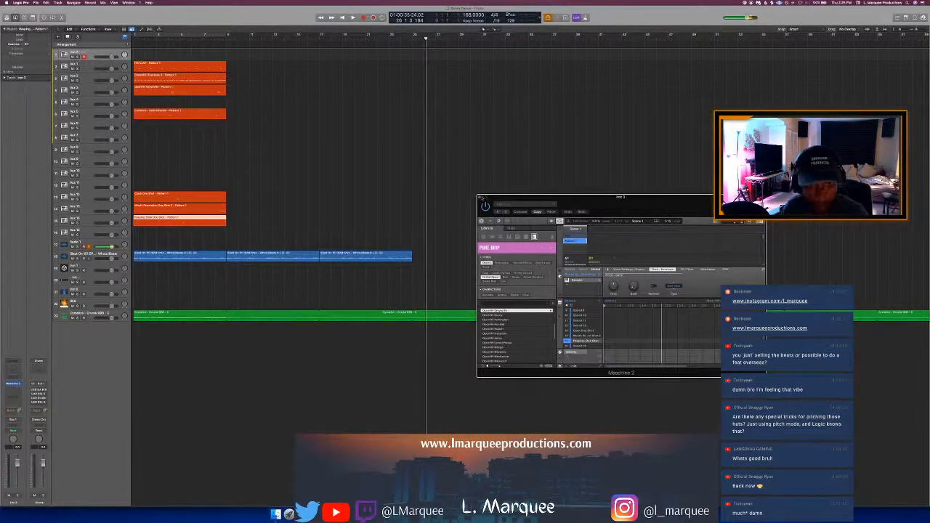
click(479, 197)
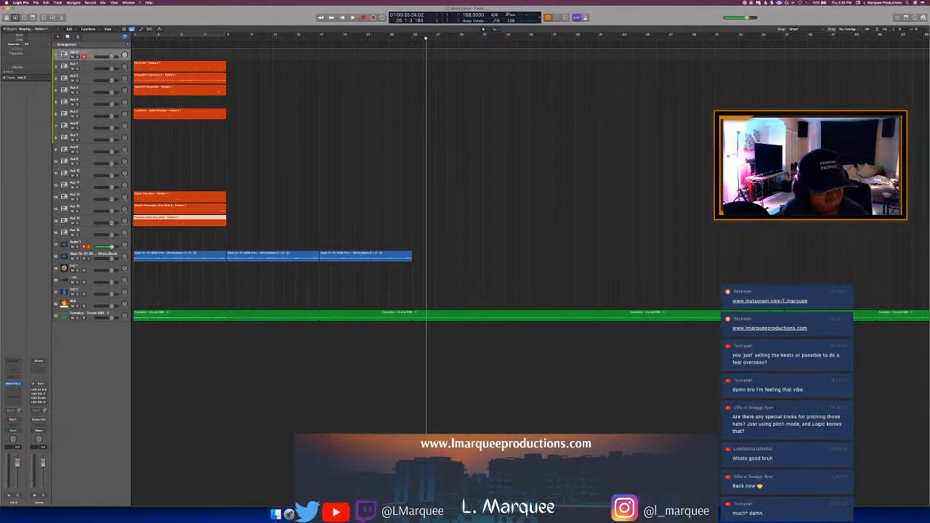
drag(96, 315, 85, 61)
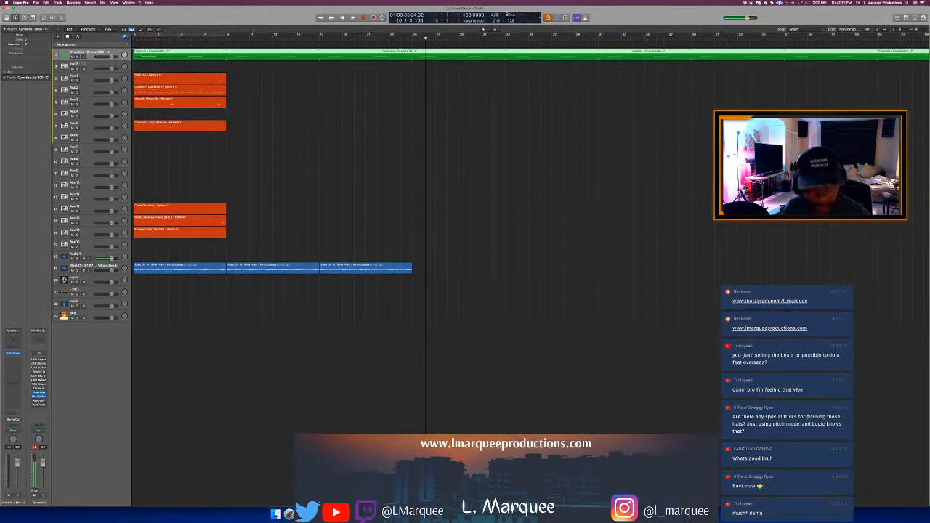
Step: Color the looped Cymatics 808 region and its track orange
key(alt+c)
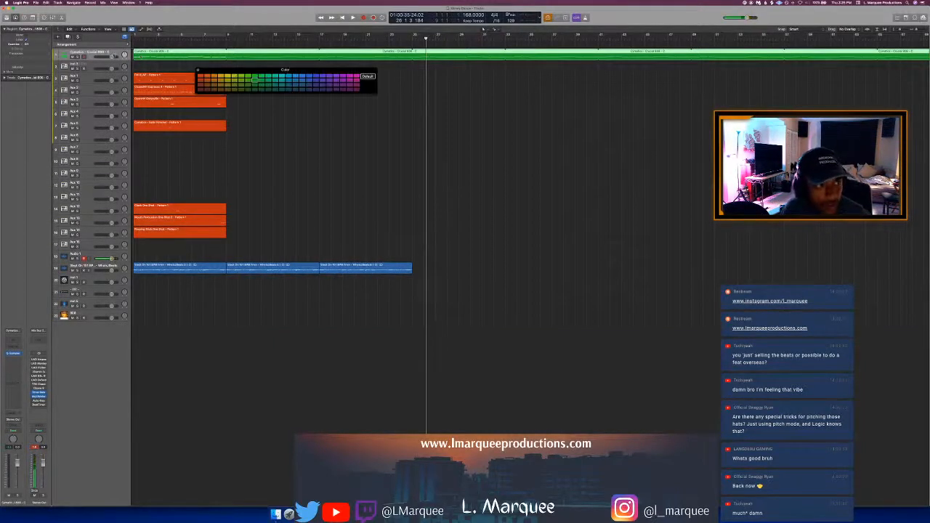
click(214, 76)
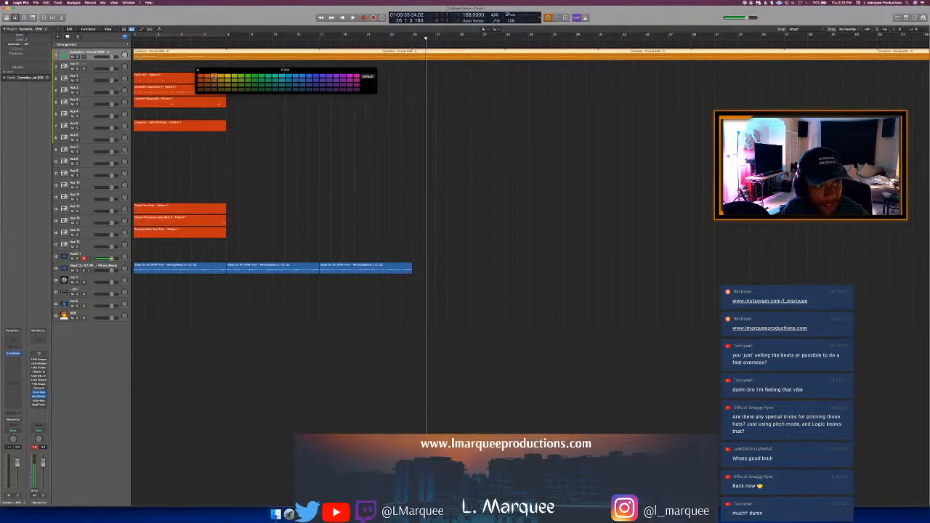
key(x)
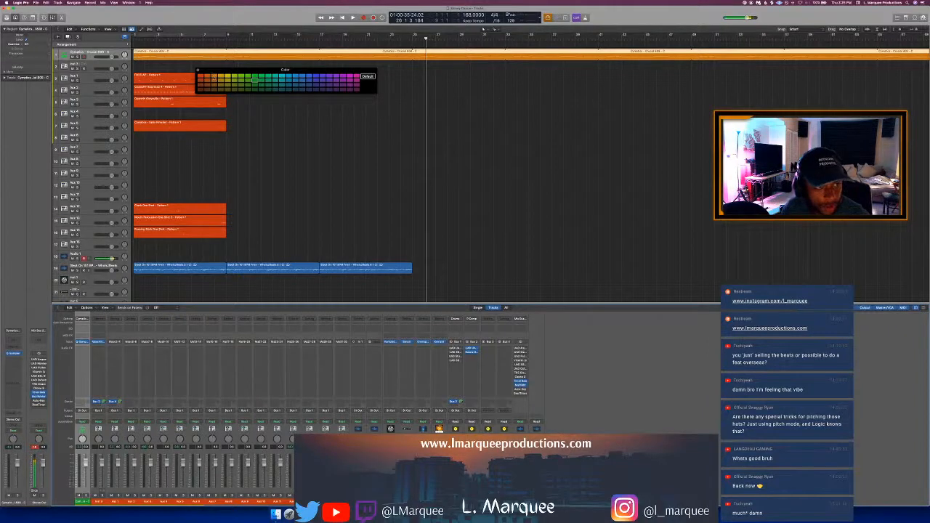
key(x)
key(alt+c)
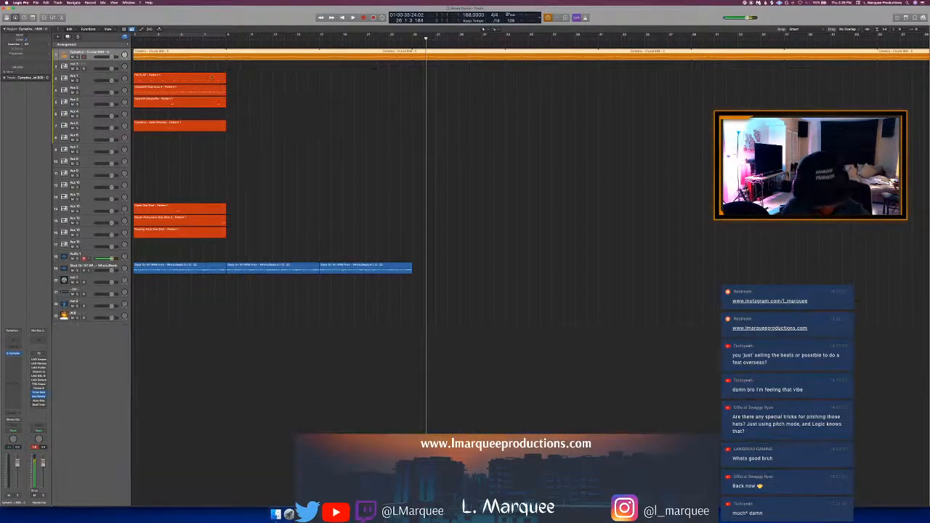
Step: Rename the Cymatics 808 track as 808 and turn off looping for its region
double_click(82, 52)
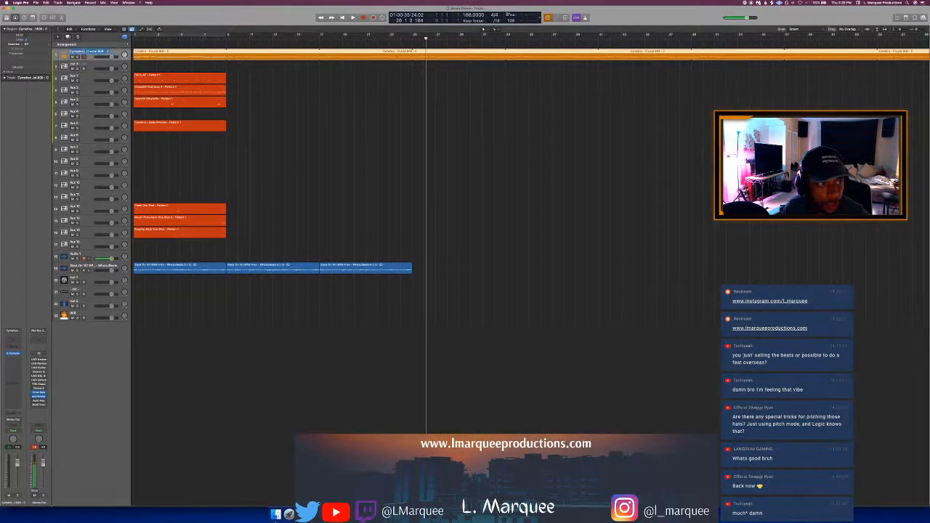
text(808)
key(Return)
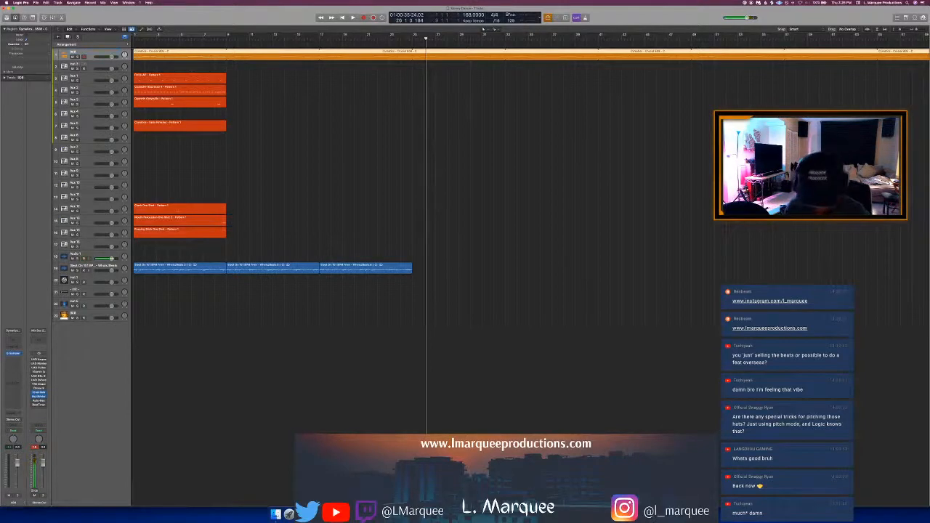
key(l)
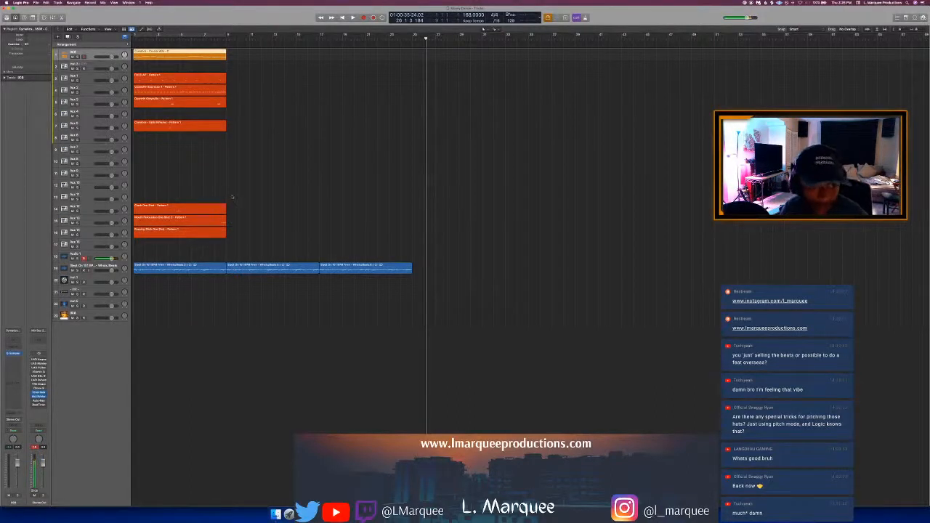
Step: Move the second and third blue sample regions so they start at bar 17
click(318, 42)
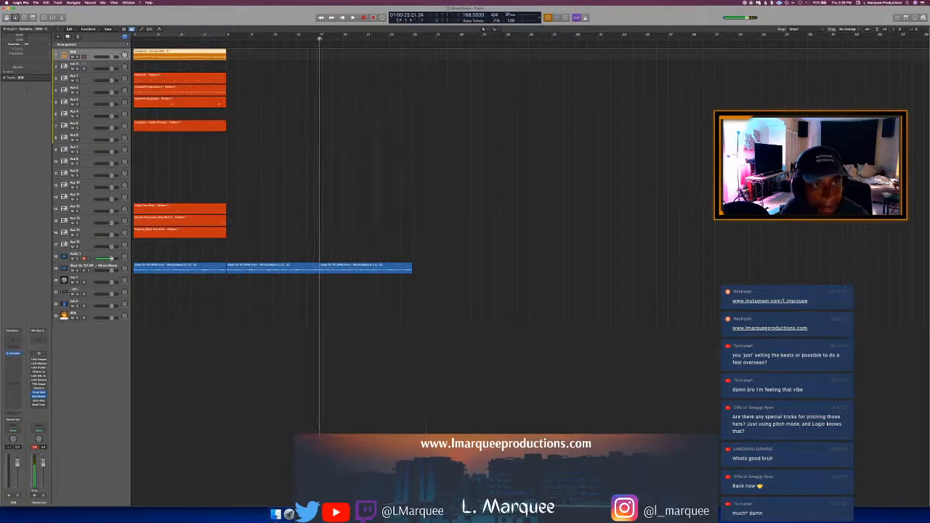
click(298, 268)
right_click(298, 268)
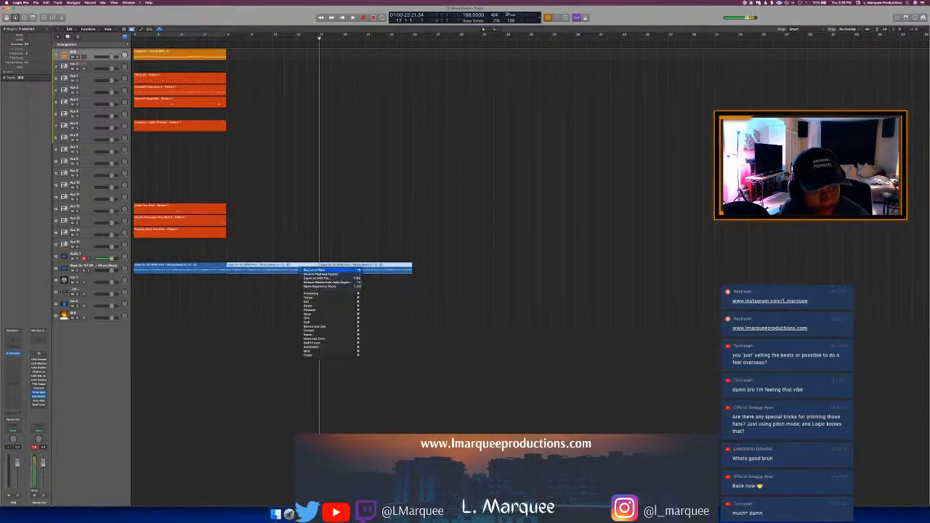
click(313, 276)
click(219, 310)
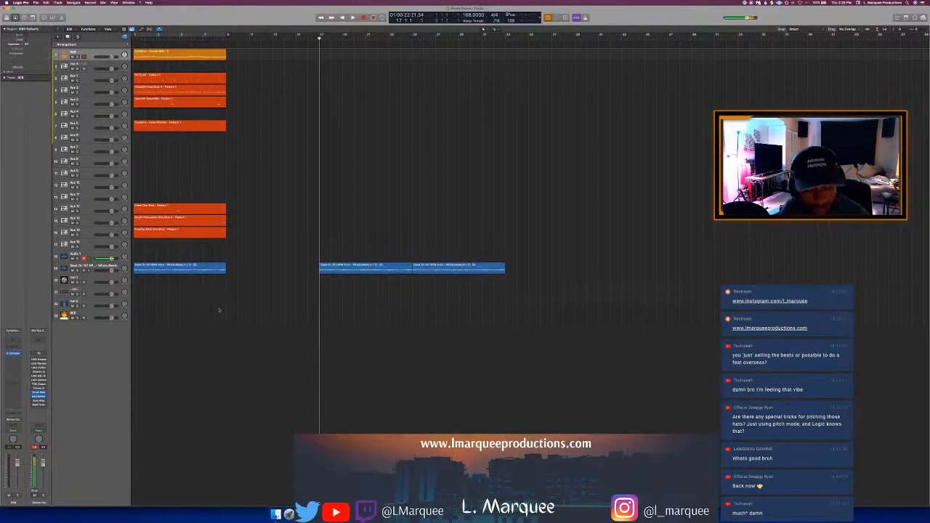
Step: Repeat the 808, drum and sample regions from bars 1 to 9 once so the copies start at bar 9
drag(209, 312, 180, 45)
key(super+r)
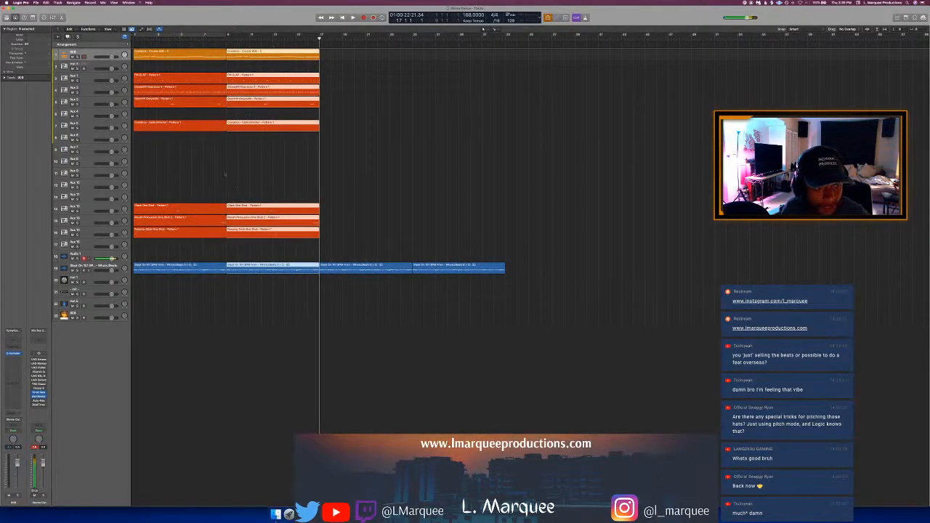
click(224, 172)
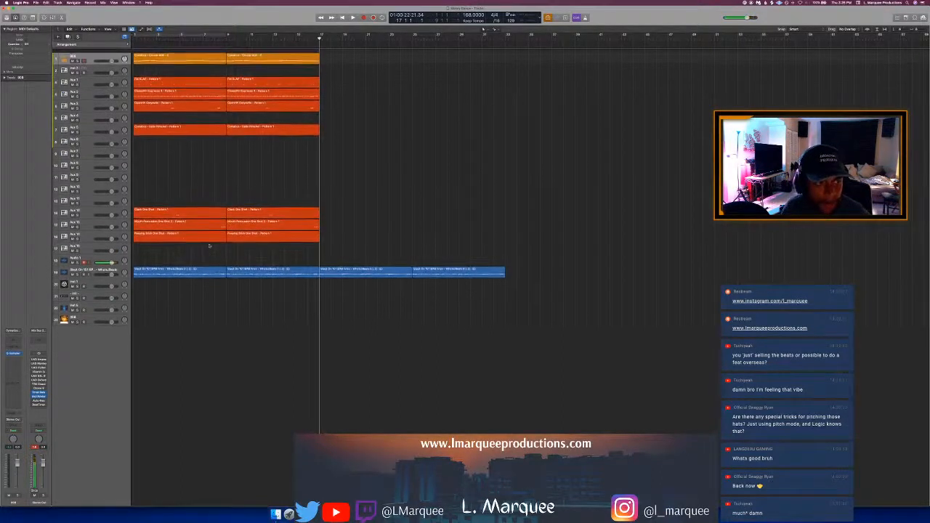
Step: Mute the 808 and drum regions between bars 1 and 9 and return the playhead to bar 1
drag(212, 249, 172, 50)
key(ctrl+m)
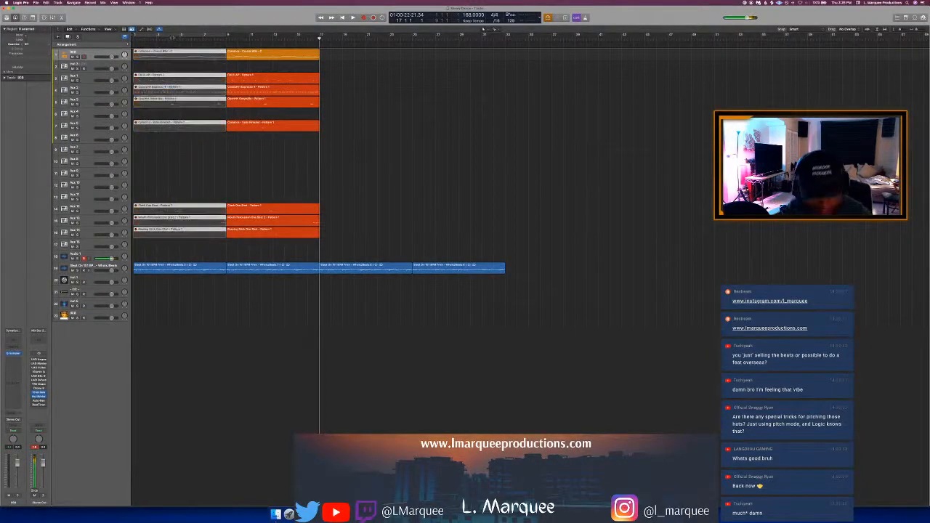
key(Return)
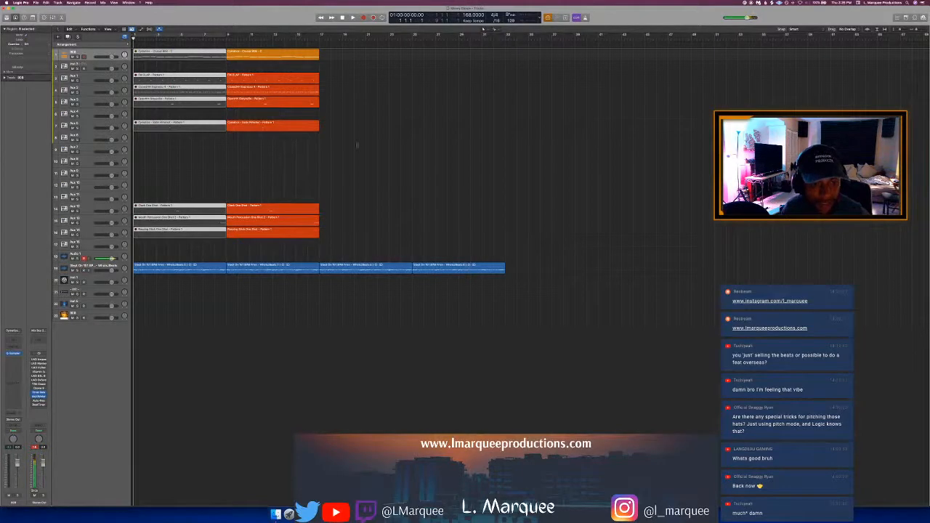
click(356, 144)
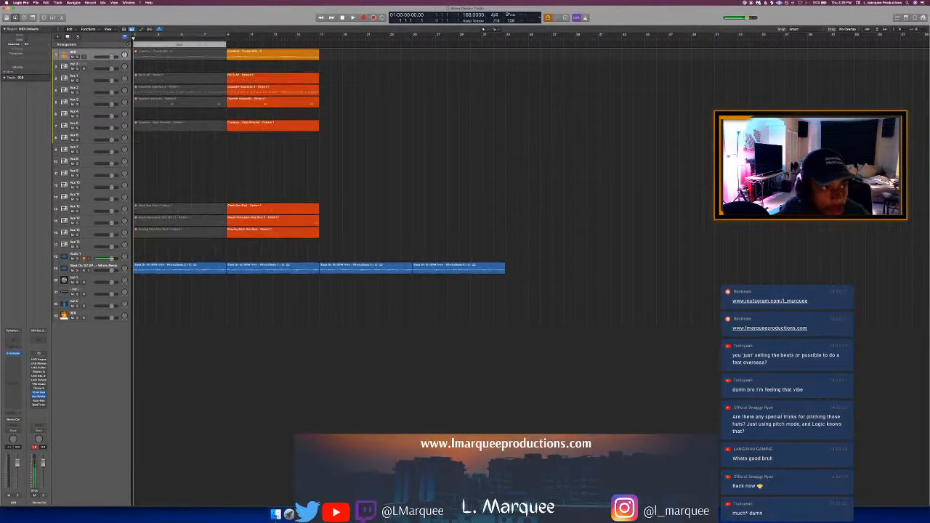
Step: Add an arrangement marker after Intro, set its type to Chorus and name it Chorus 1
click(127, 45)
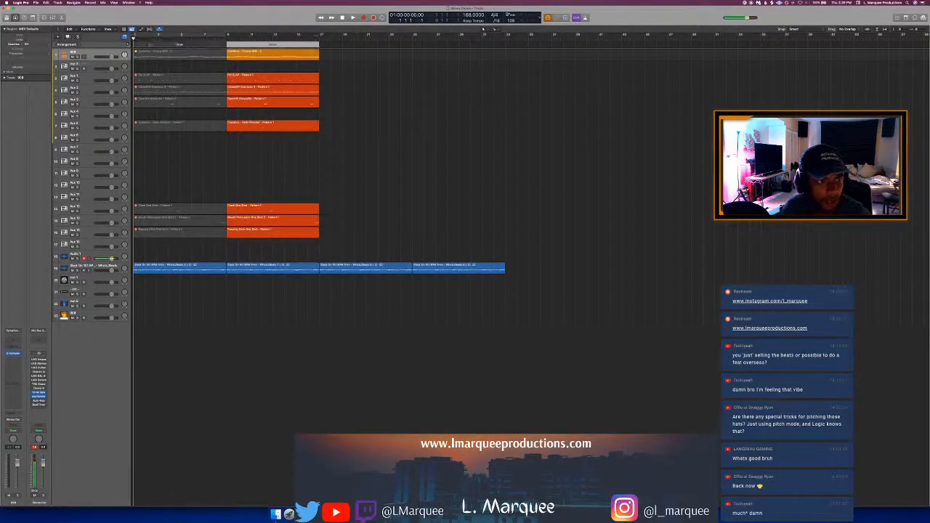
click(274, 45)
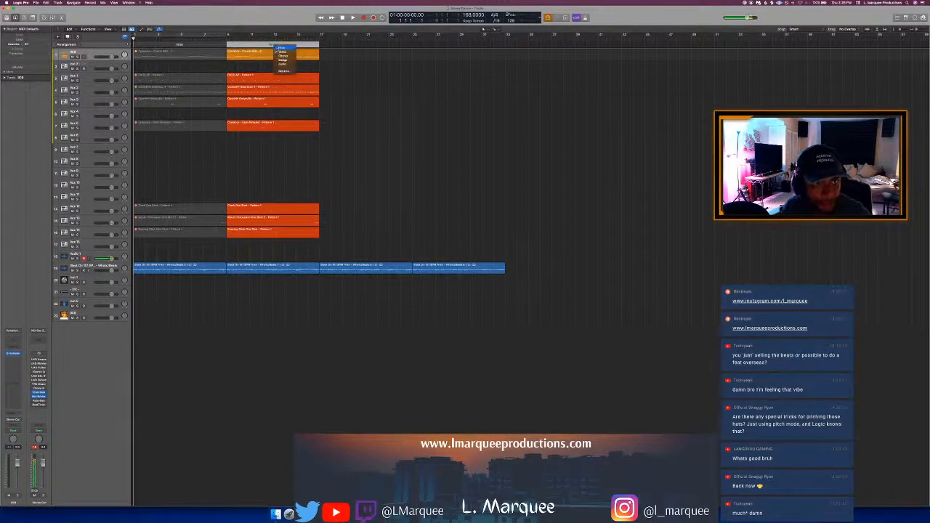
click(278, 52)
click(276, 45)
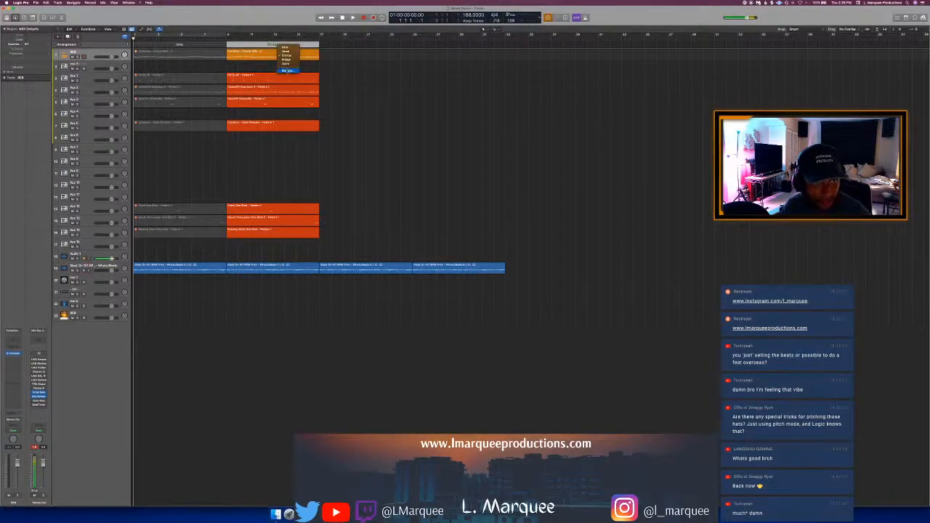
click(286, 70)
key(Right)
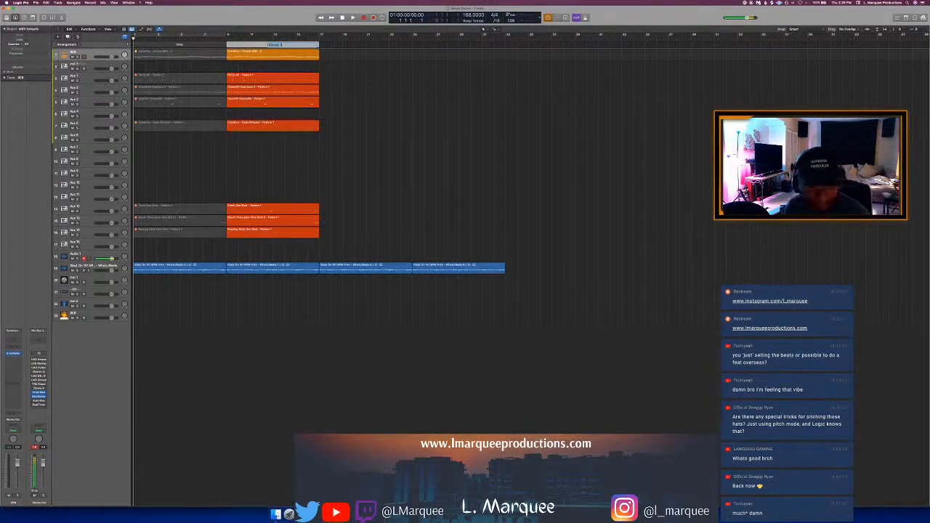
key(Return)
Step: Color the Chorus 1 arrangement marker blue and the Intro marker yellow
key(alt+c)
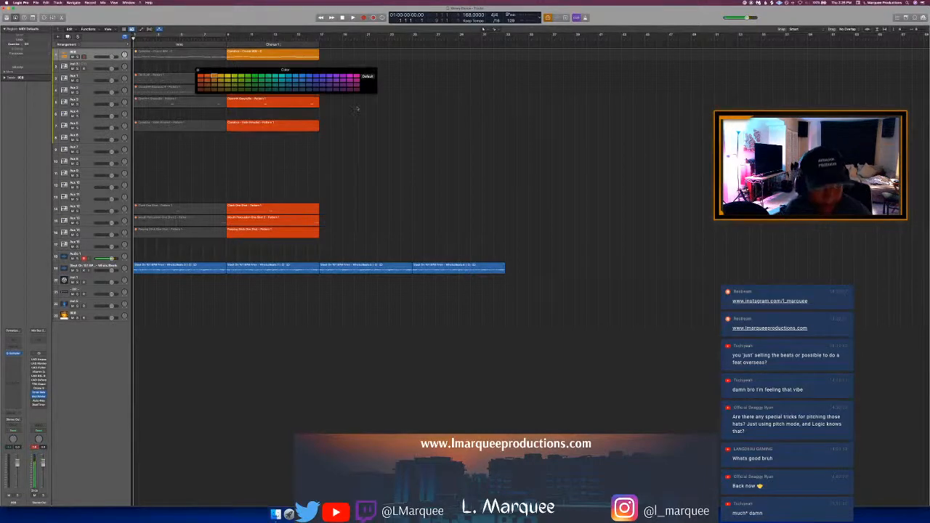
click(243, 44)
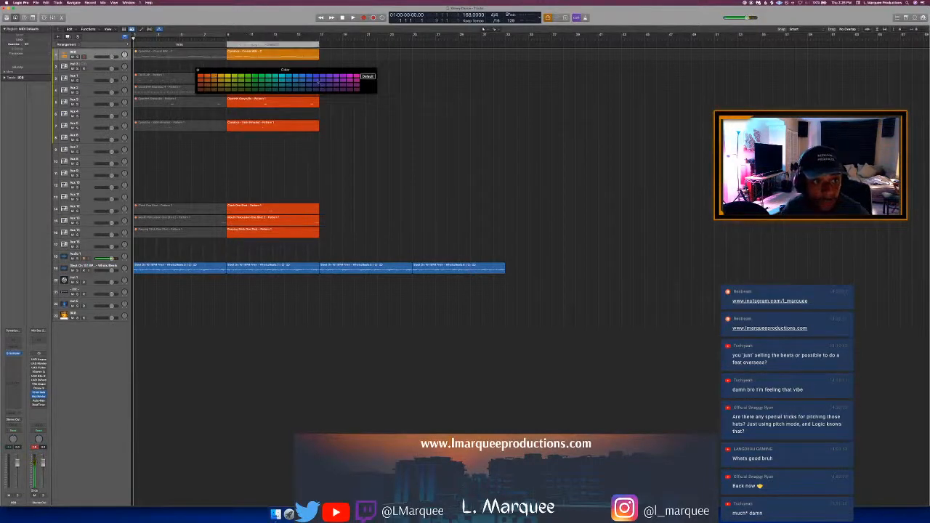
click(316, 76)
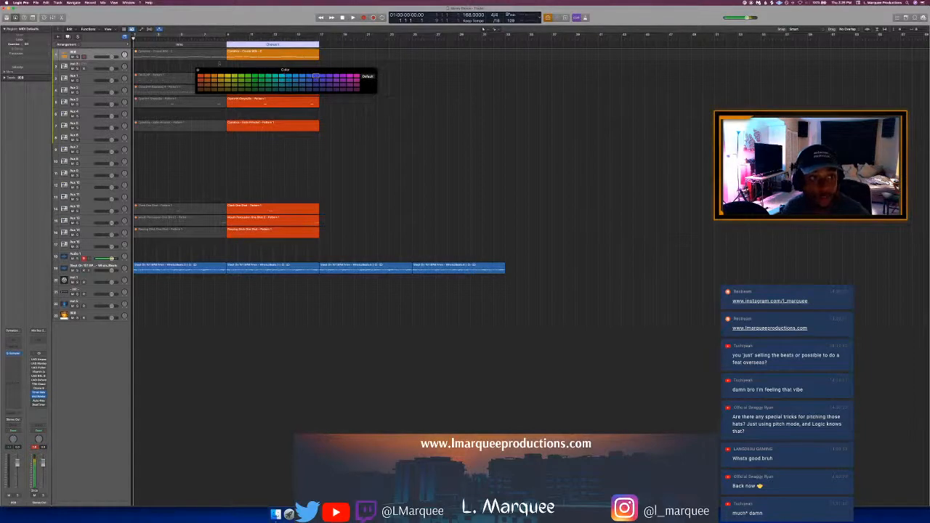
click(201, 44)
click(228, 76)
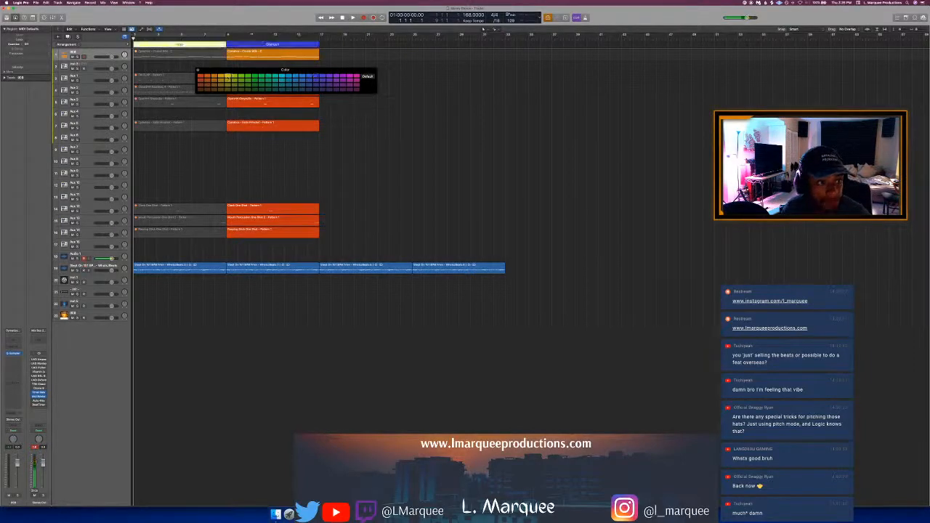
Step: Add a third arrangement marker at bar 17, set its type to Verse and color it red
click(127, 44)
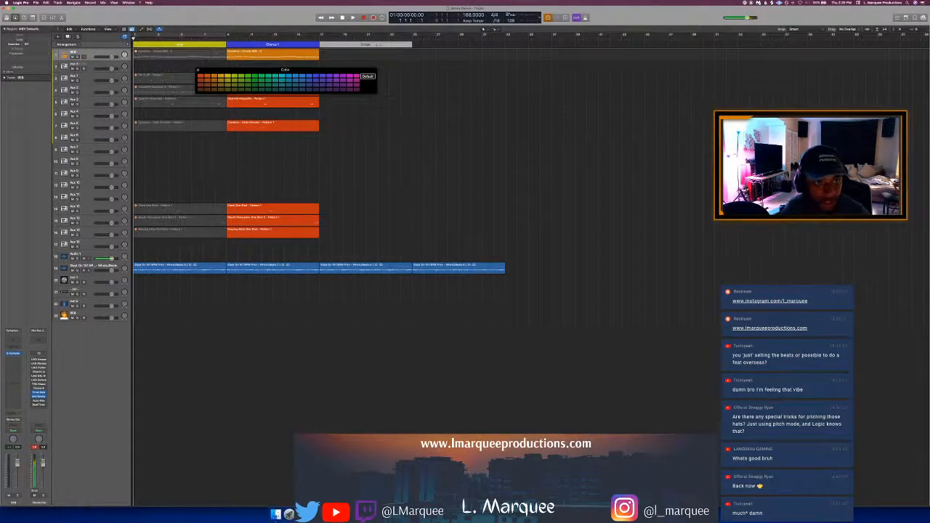
click(367, 45)
click(371, 49)
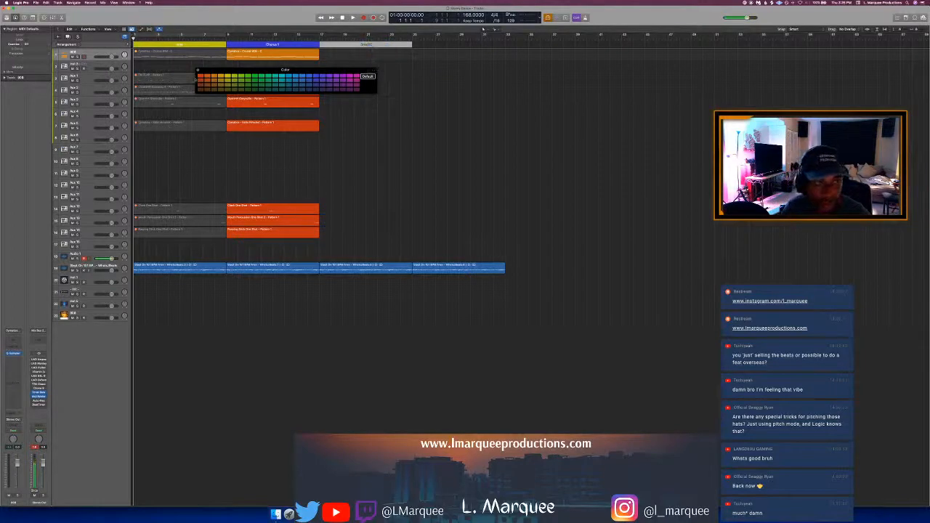
click(201, 76)
key(alt+c)
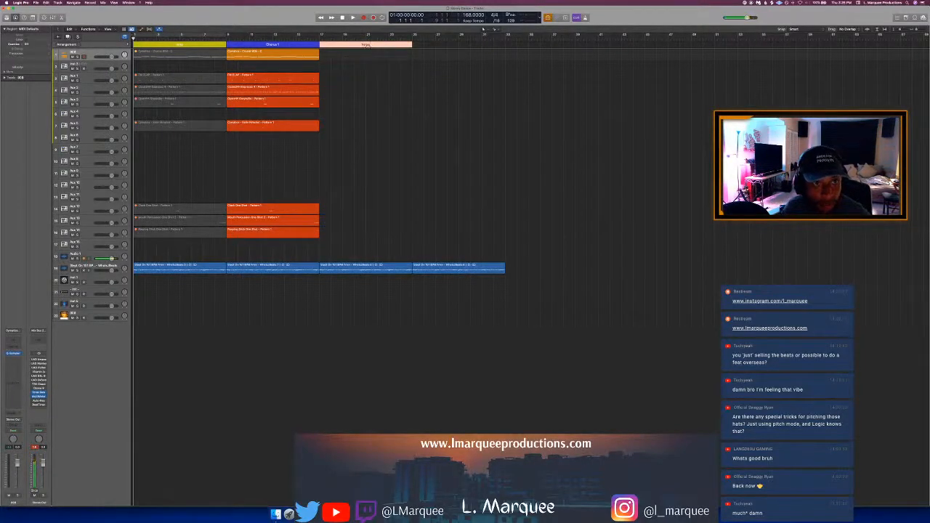
Step: Rename the red Verse arrangement marker as Verse 1 A
click(368, 45)
click(375, 69)
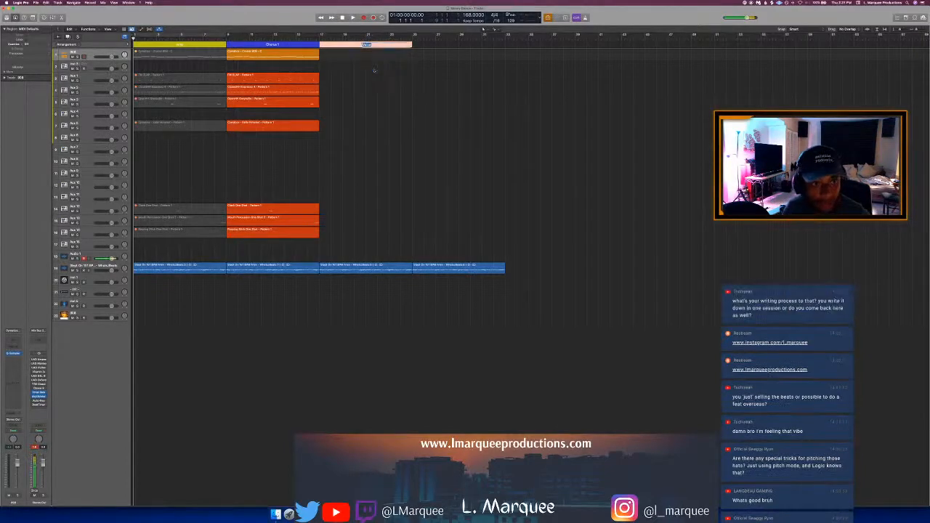
key(Right)
text(1)
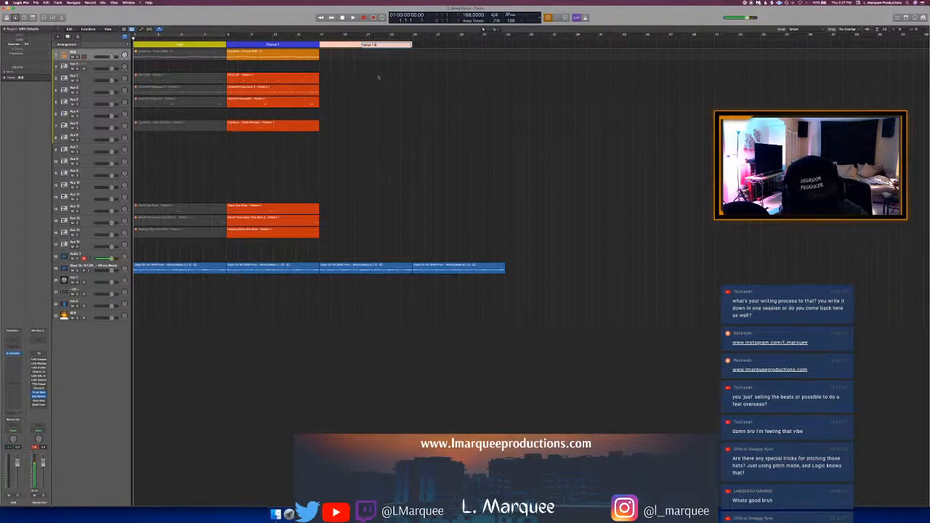
click(392, 95)
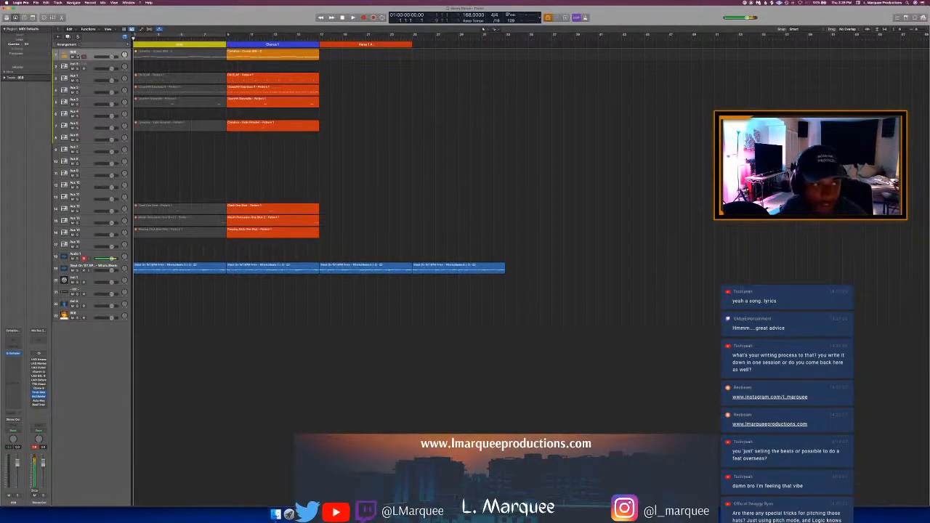
Step: Rename the Aux 1, Aux 2 and Aux 3 tracks as Clap, Closed Hi Hat and Open Hi Hat
click(84, 76)
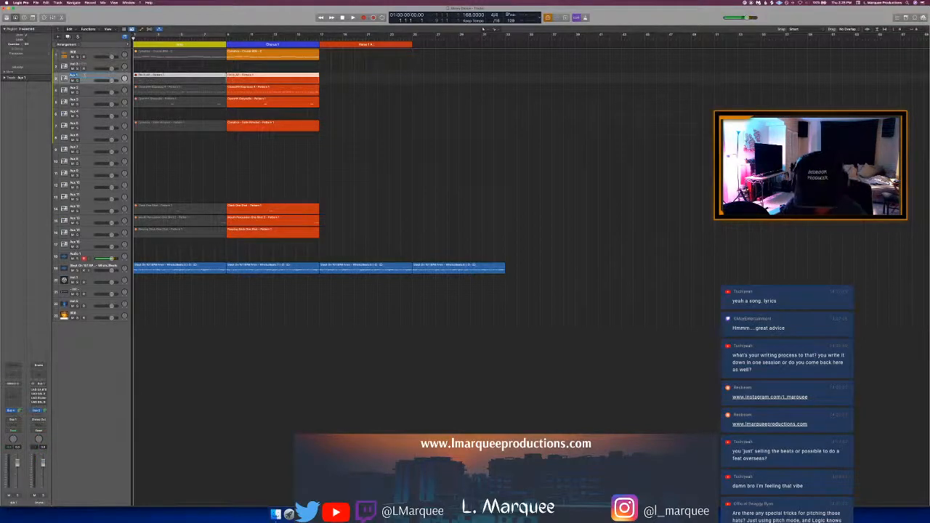
click(84, 87)
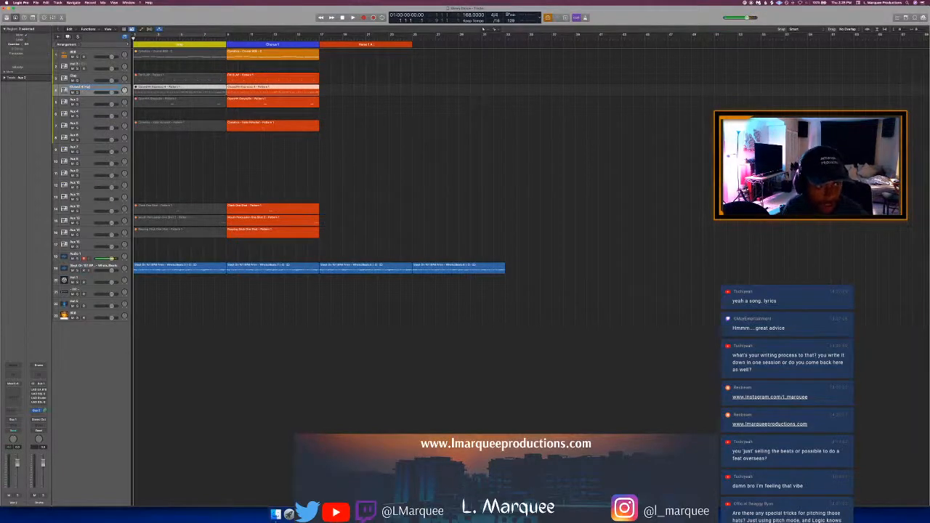
click(85, 98)
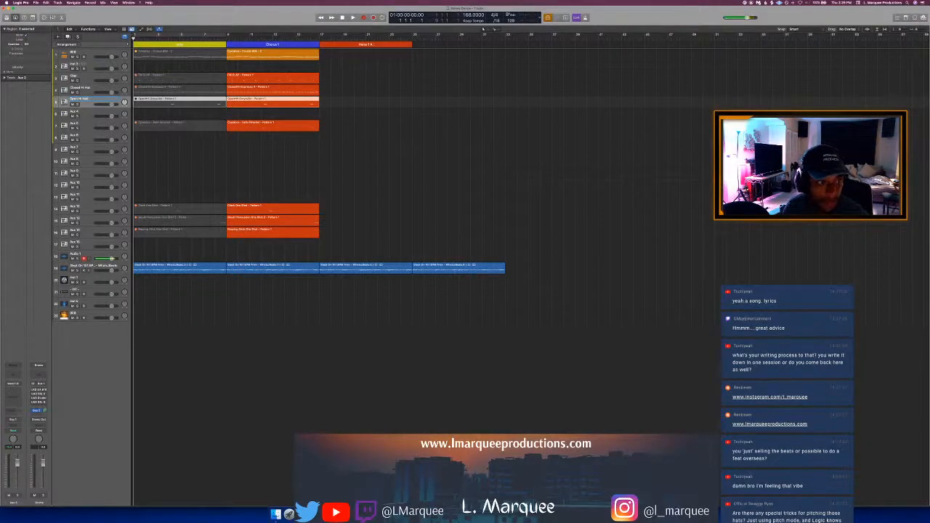
Step: Rename the Aux 5, Aux 12, Aux 13 and Aux 14 tracks after the percussion sounds in their regions, with Mouth for Aux 13
click(84, 122)
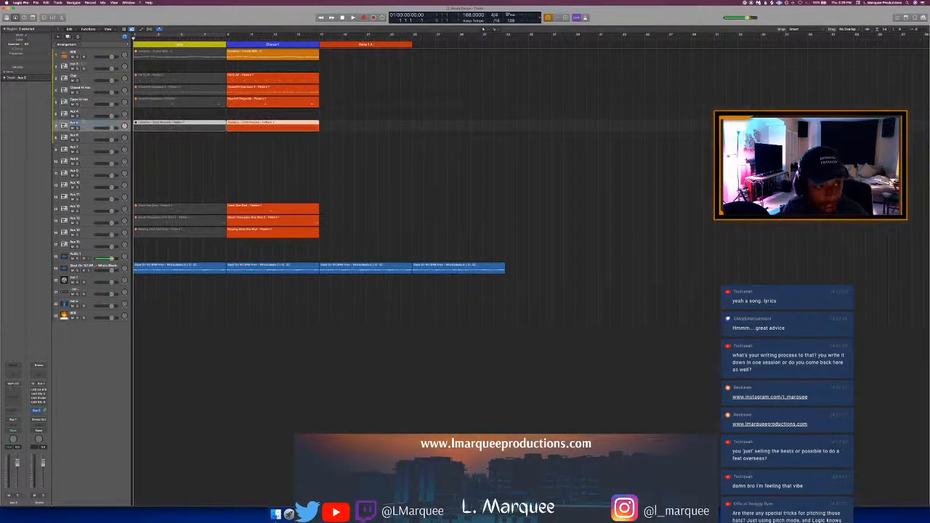
double_click(84, 122)
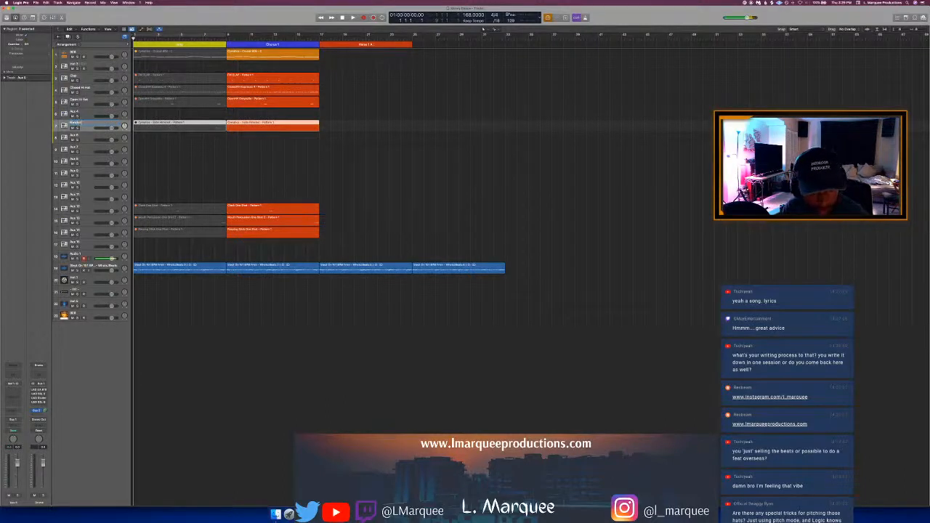
click(78, 207)
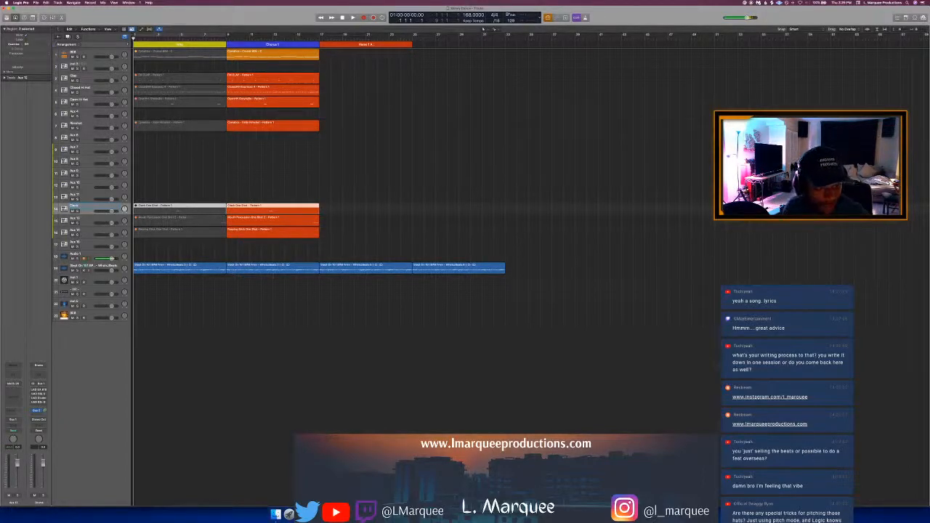
click(83, 217)
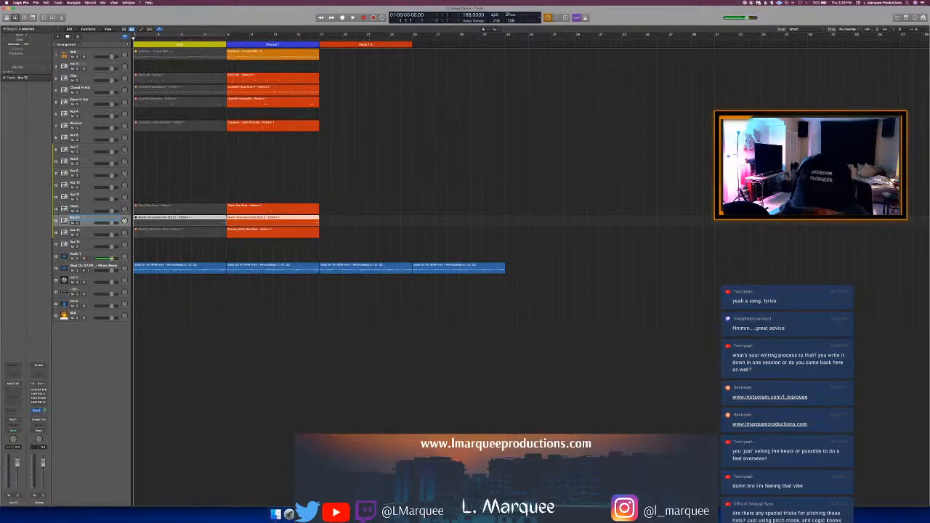
click(82, 230)
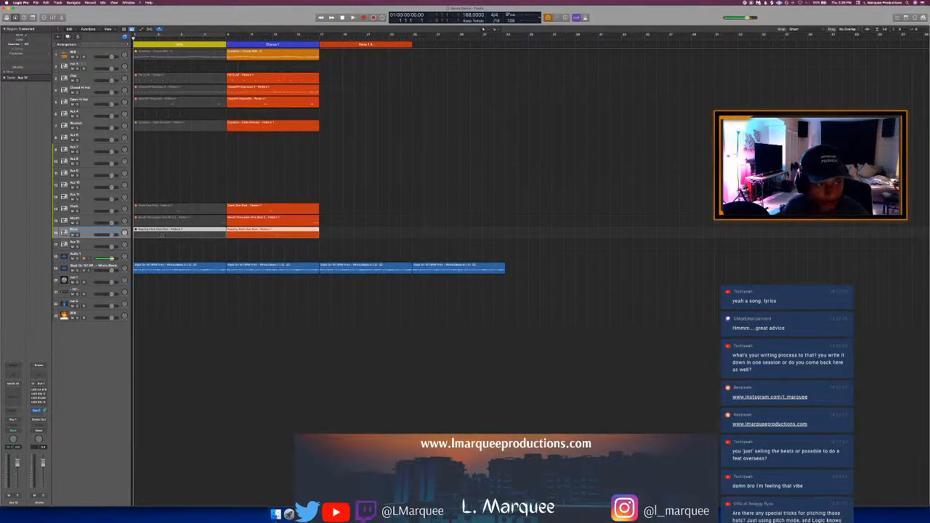
Step: Delete the 808 and drum regions under the Intro marker and select everything left in the arrangement
drag(172, 248, 138, 48)
key(Delete)
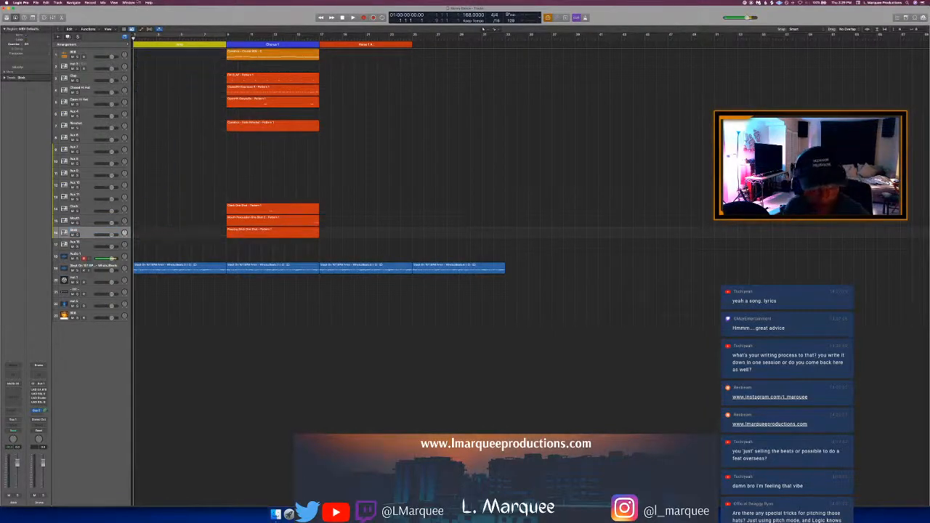
key(super+a)
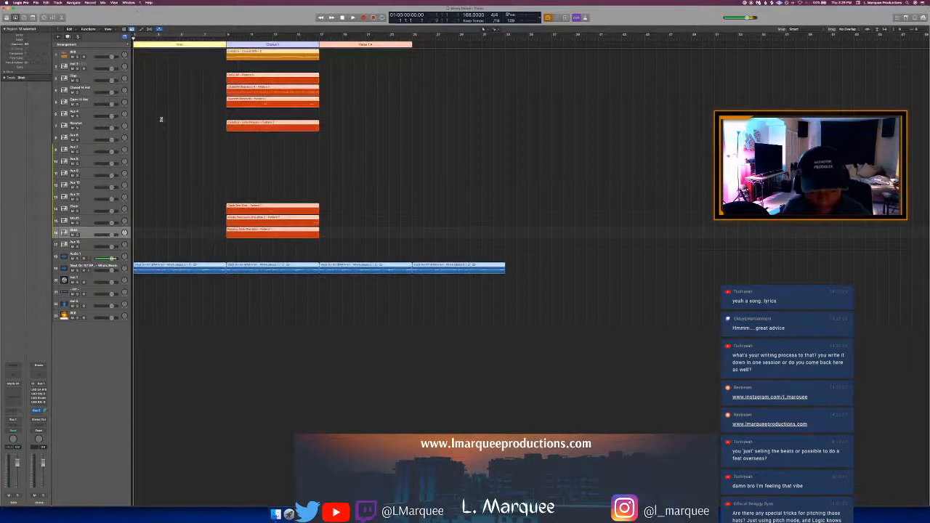
click(162, 119)
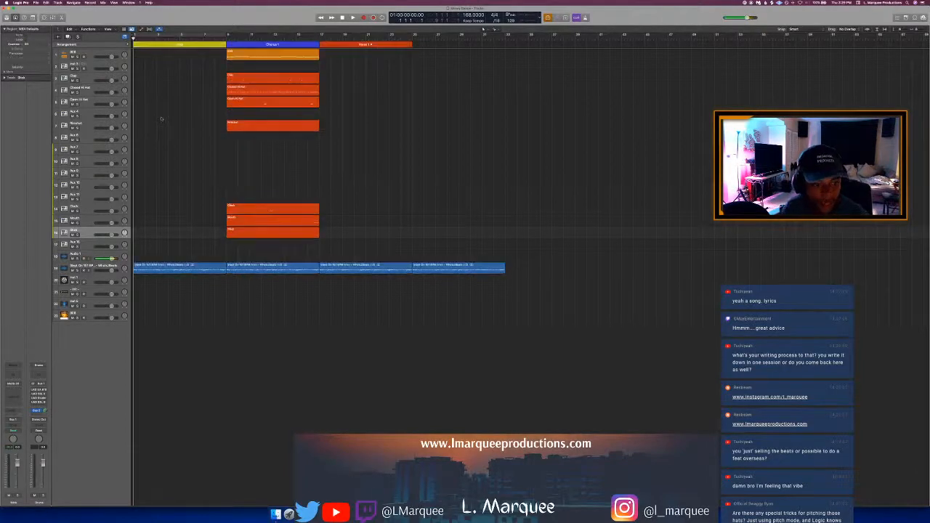
key(space)
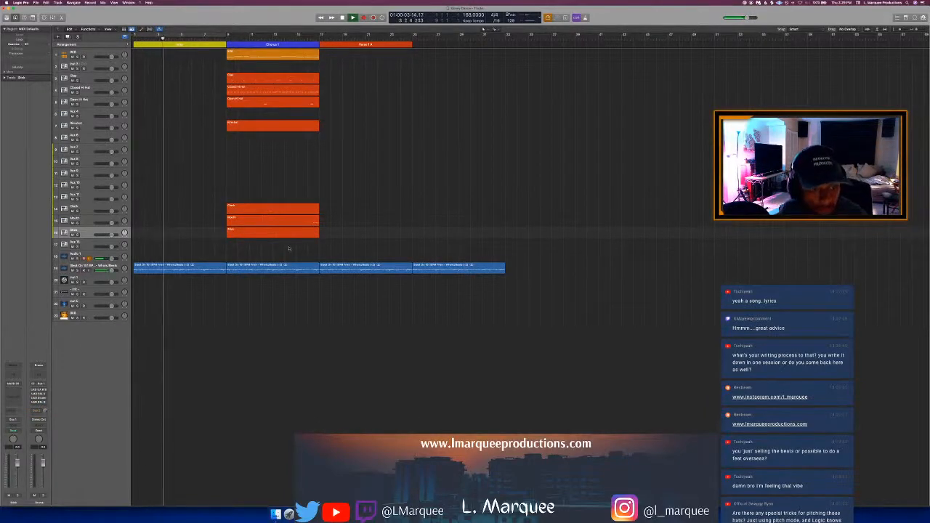
drag(290, 248, 272, 55)
key(r)
key(space)
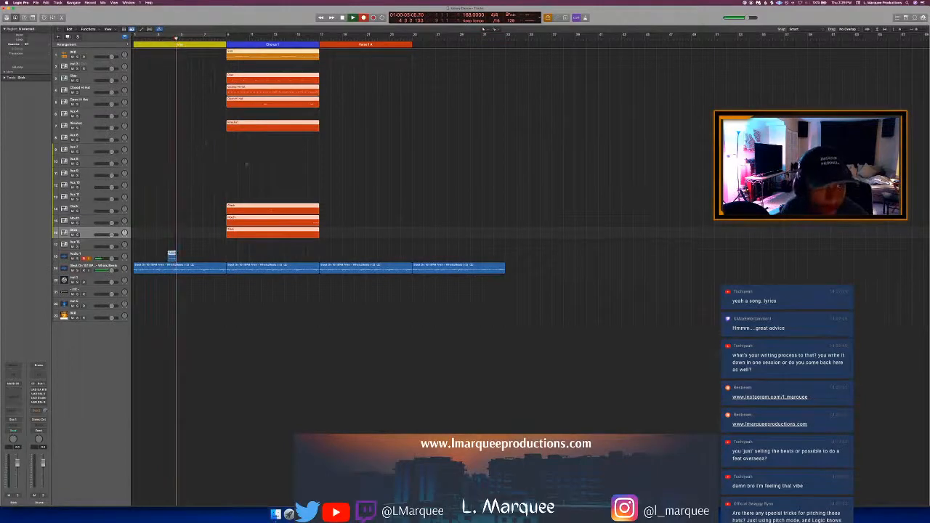
key(super+z)
key(space)
Step: Repeat the 808 and drum regions from Chorus 1 once, placing the copies under Verse 1 A
drag(263, 249, 273, 56)
key(super+r)
key(alt+c)
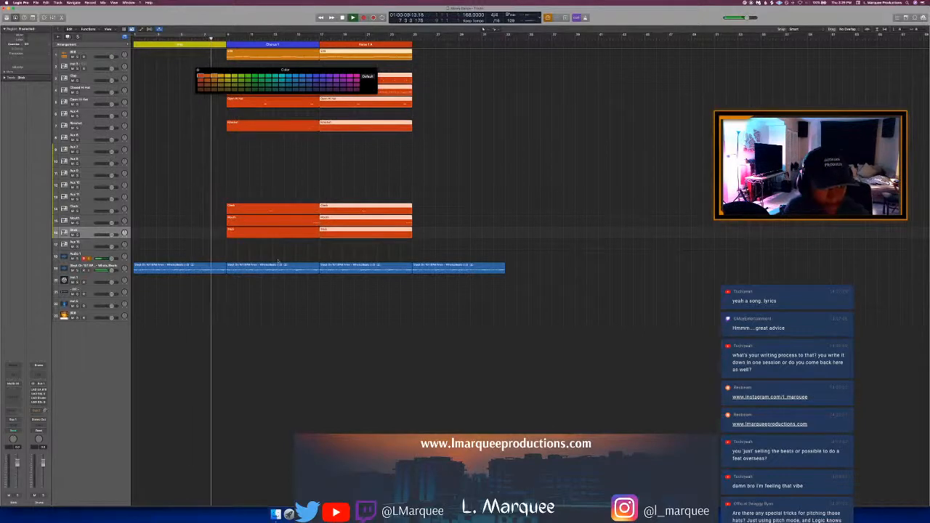
key(alt+c)
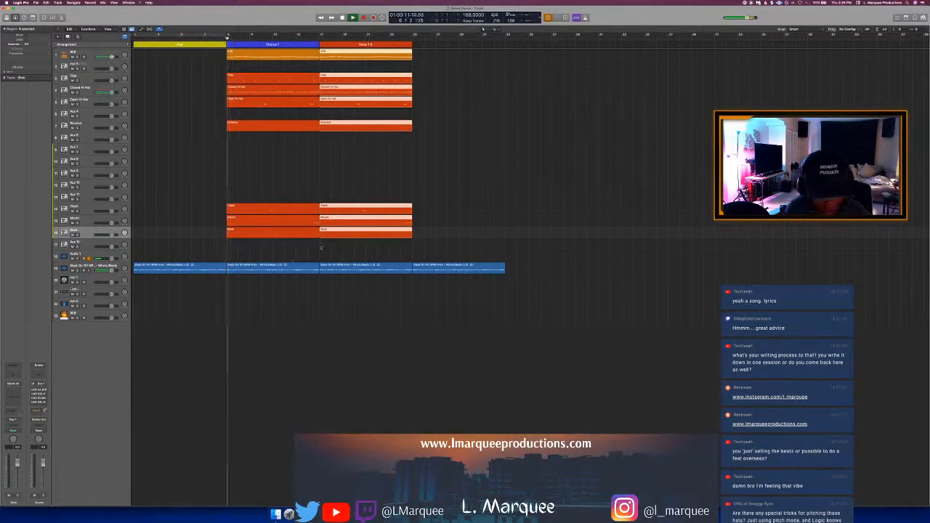
key(space)
Step: Replace the audio region under Chorus 1 with the Verse 1 A one and copy the Intro audio region into Verse 1 A
click(291, 268)
key(Delete)
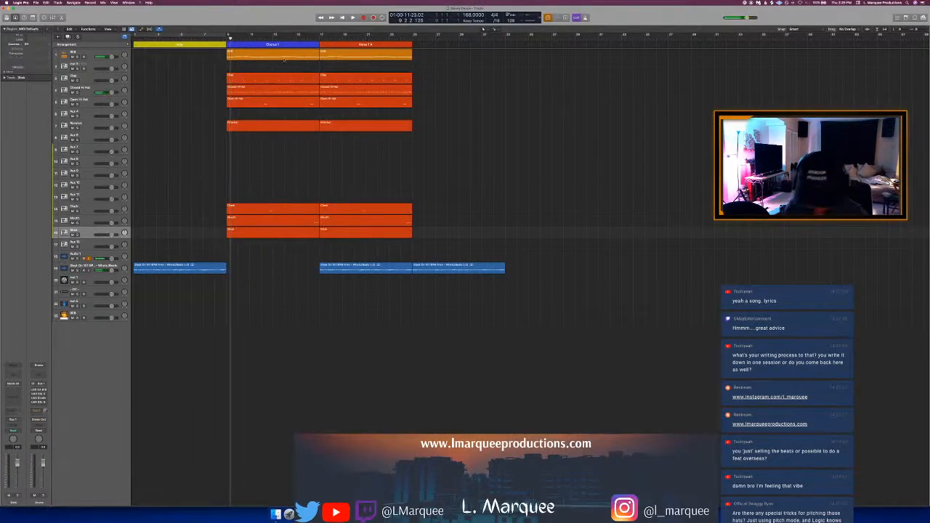
key(comma)
right_click(335, 268)
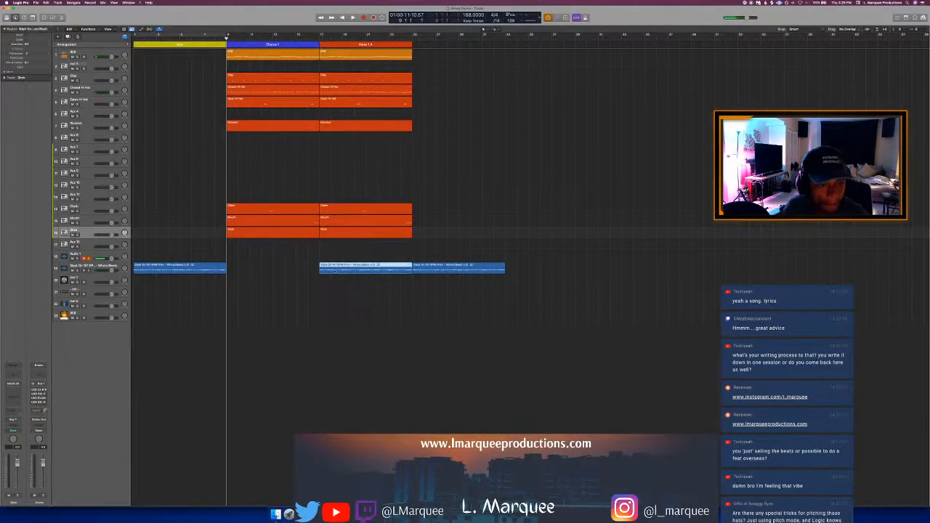
click(334, 268)
key(semicolon)
drag(179, 269, 363, 277)
Step: Start playback and bring back the full set of global tracks in place of the lone Marker track
key(space)
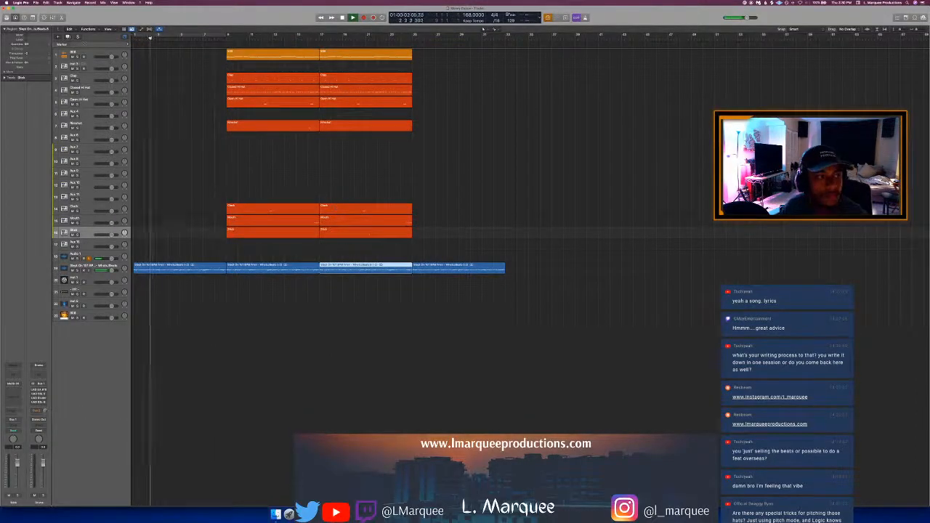
click(128, 45)
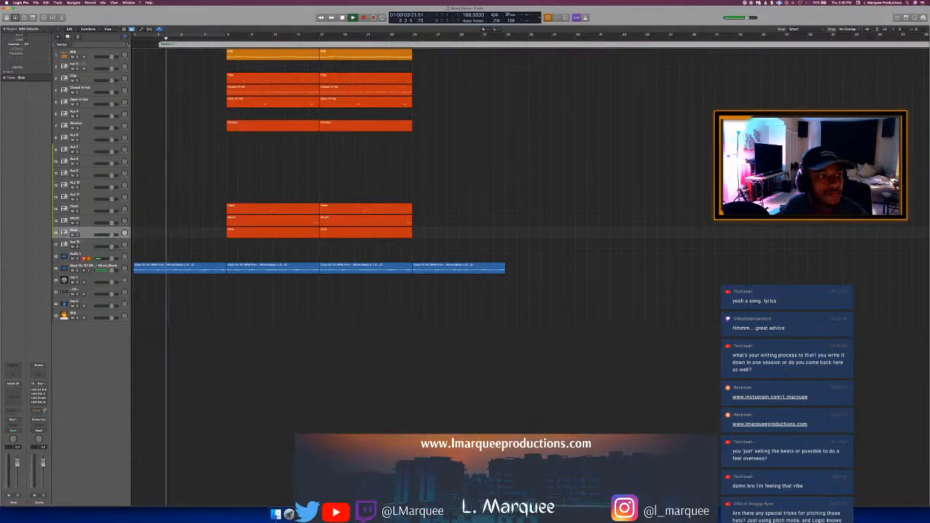
right_click(125, 45)
click(125, 37)
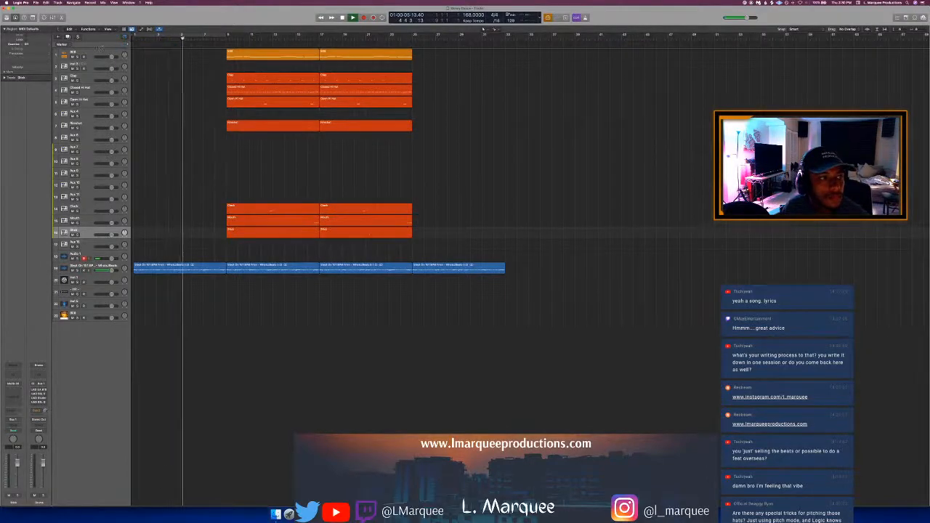
click(125, 37)
click(125, 37)
Step: Hide the Marker, Signature and Tempo global tracks, leaving only the Arrangement track, and stop playback
right_click(111, 54)
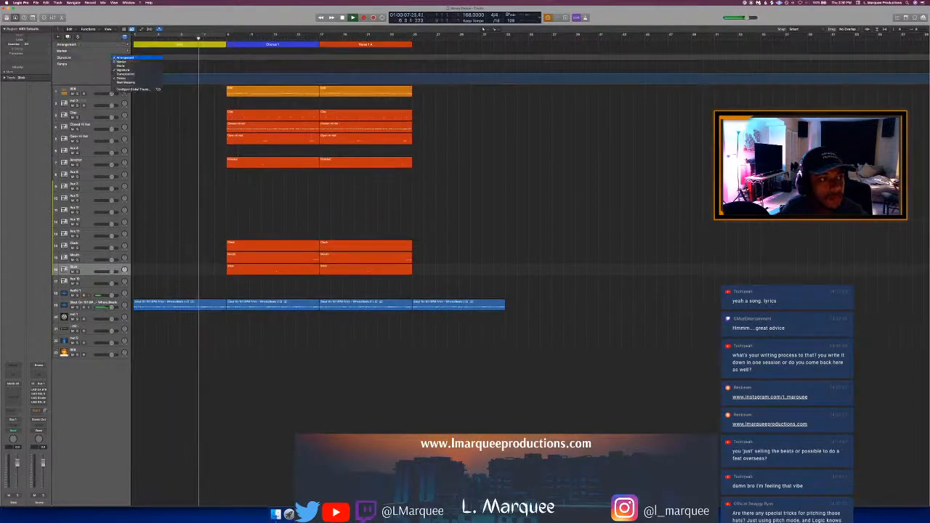
click(119, 62)
right_click(100, 59)
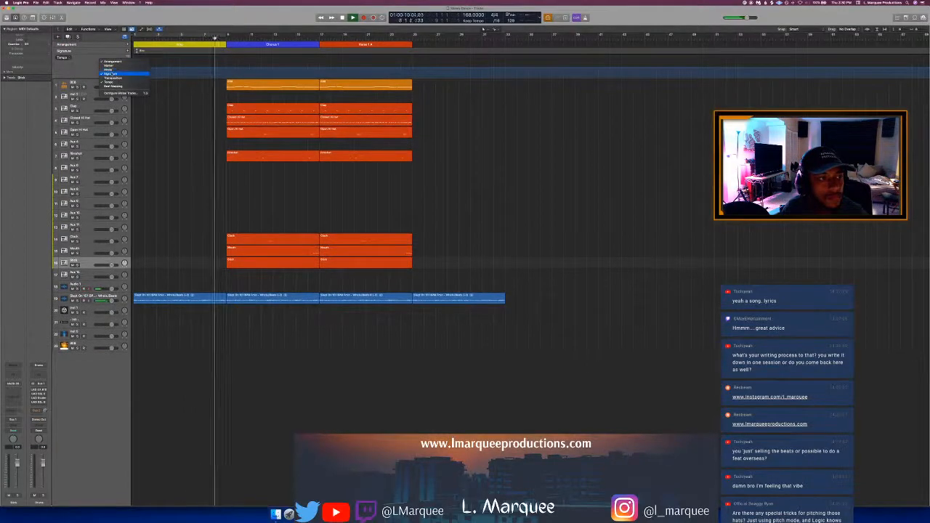
click(109, 73)
right_click(99, 56)
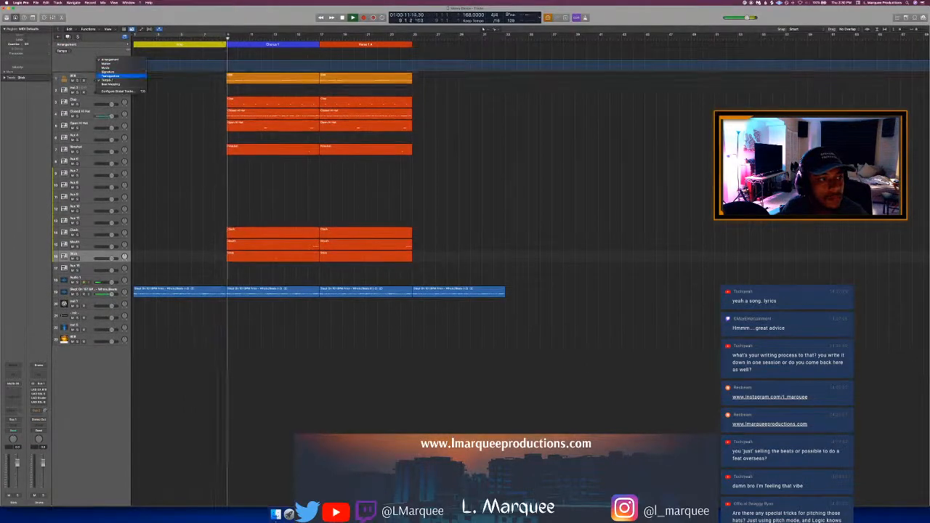
click(109, 76)
right_click(83, 75)
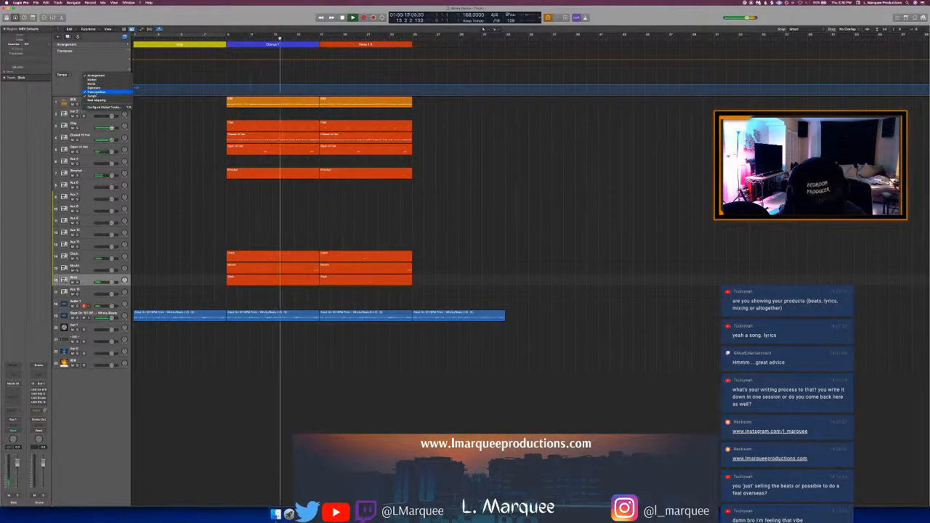
click(96, 92)
right_click(83, 62)
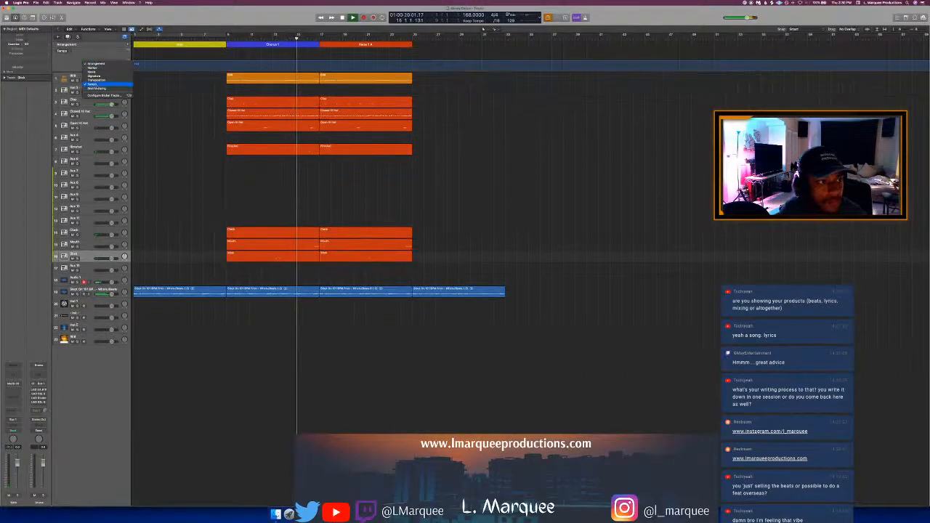
click(98, 88)
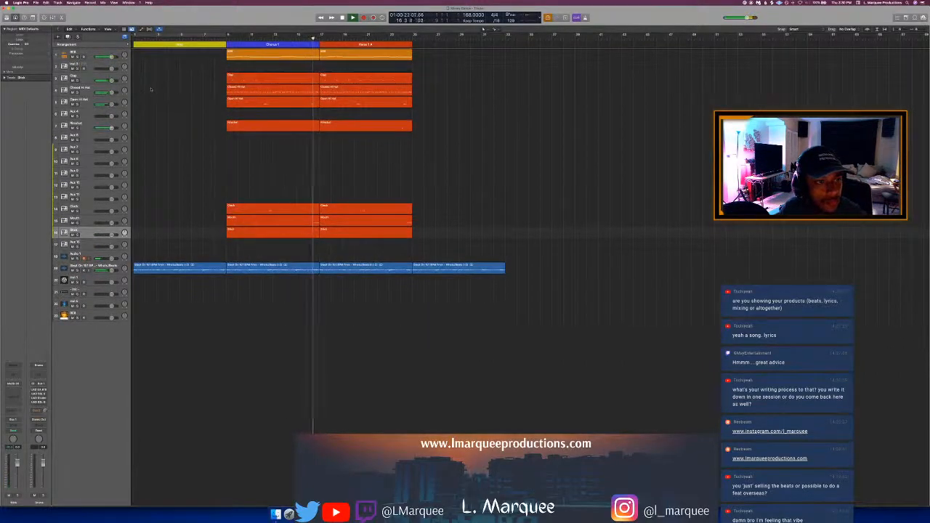
key(space)
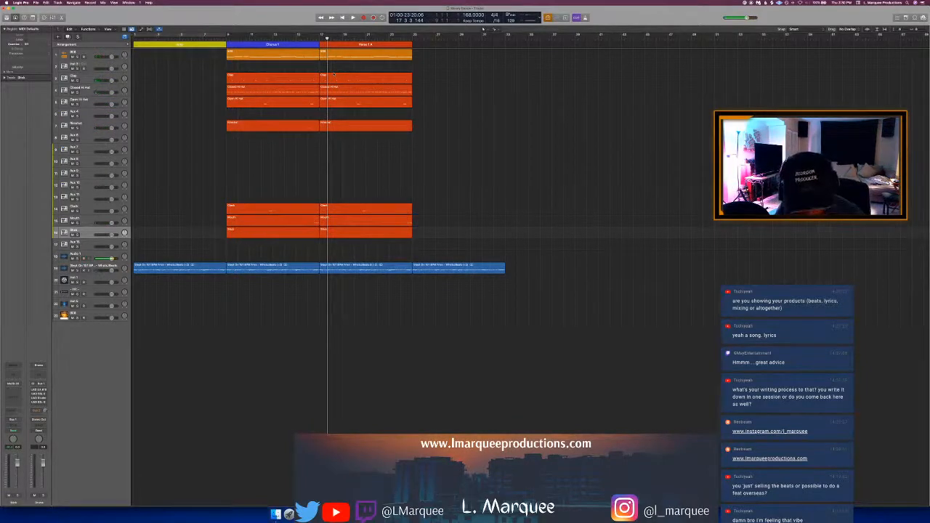
Step: Mute the 808 region under the Verse 1 A marker
scroll(334, 73, right, 1)
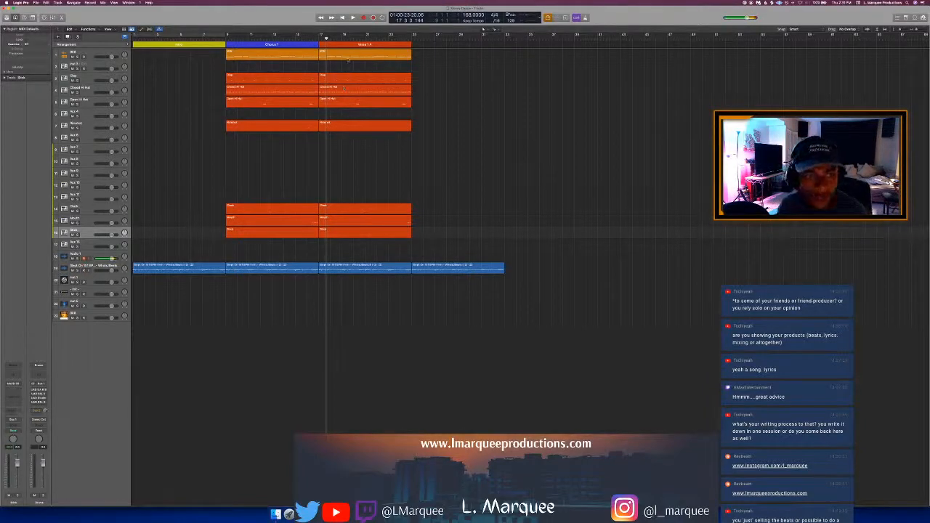
click(347, 56)
key(ctrl+m)
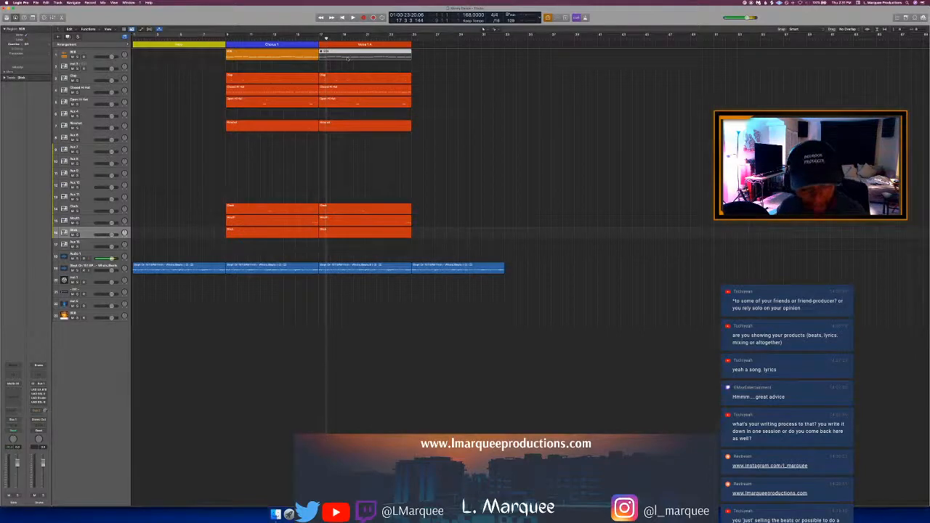
click(395, 160)
Step: Repeat the 808 and drum regions under Verse 1 A once and extend the Verse 1 A marker over the copies
scroll(395, 158, up, 3)
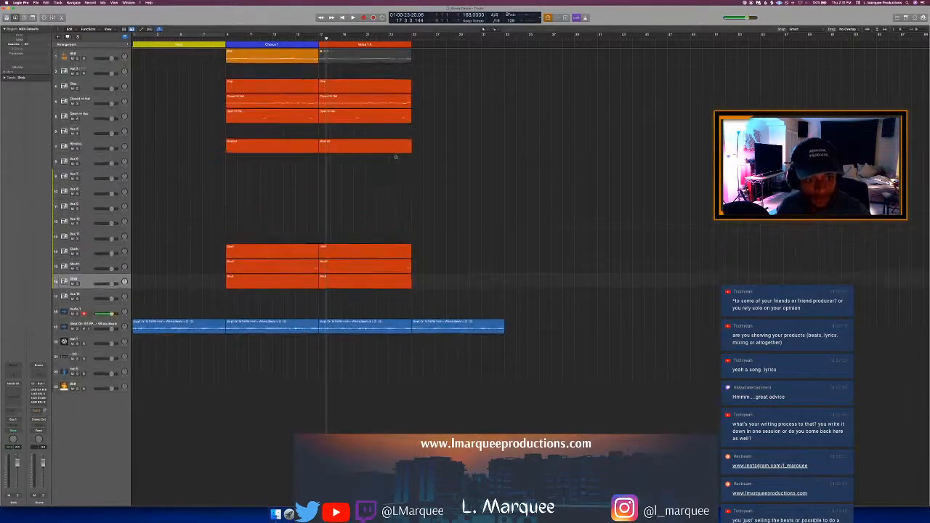
key(super+Right)
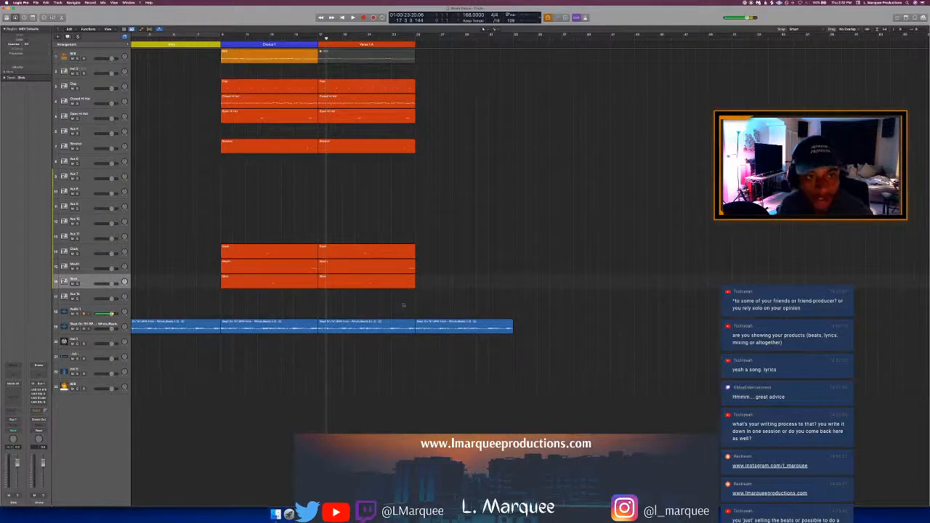
drag(404, 303, 343, 56)
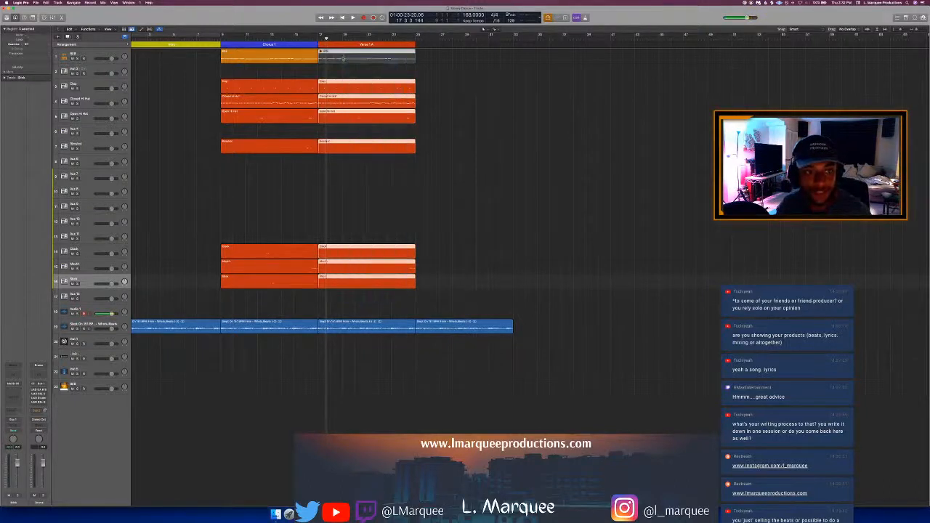
key(super+r)
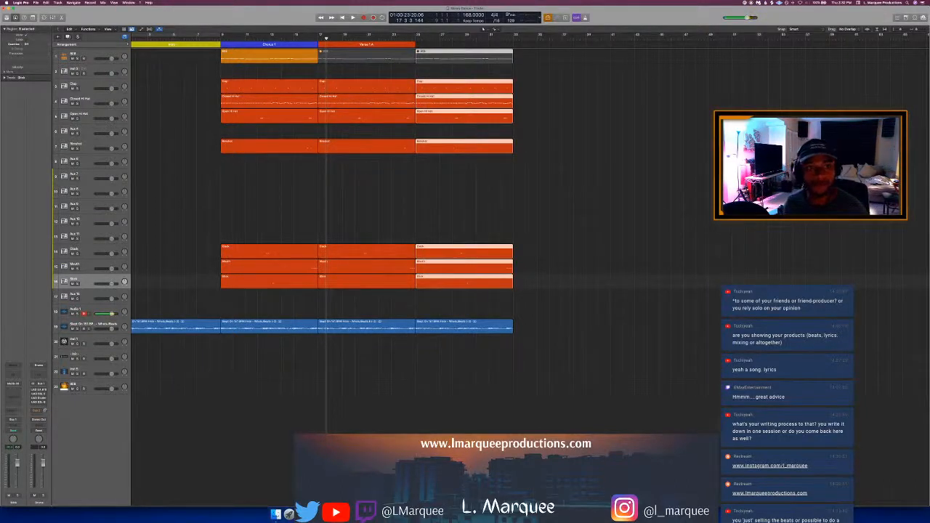
click(444, 73)
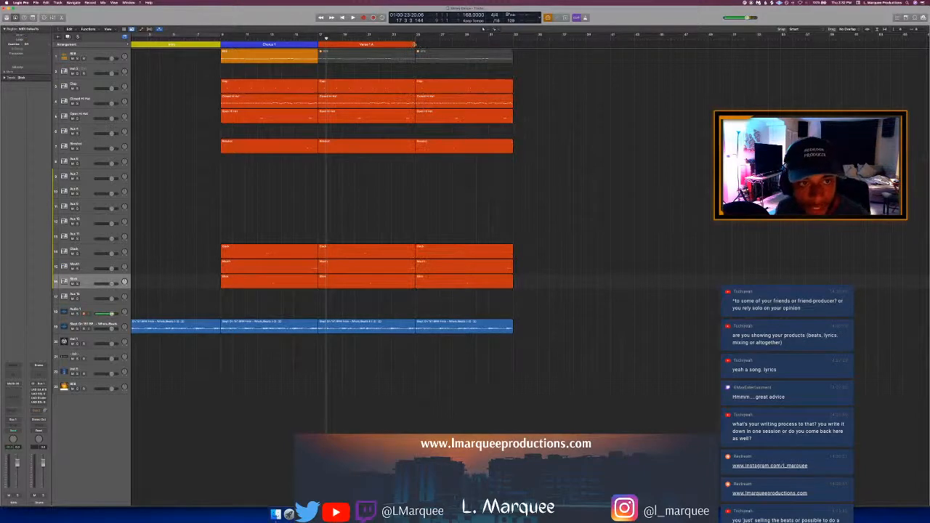
mouse_move(415, 44)
mouse_down()
mouse_move(494, 56)
mouse_move(512, 75)
mouse_up()
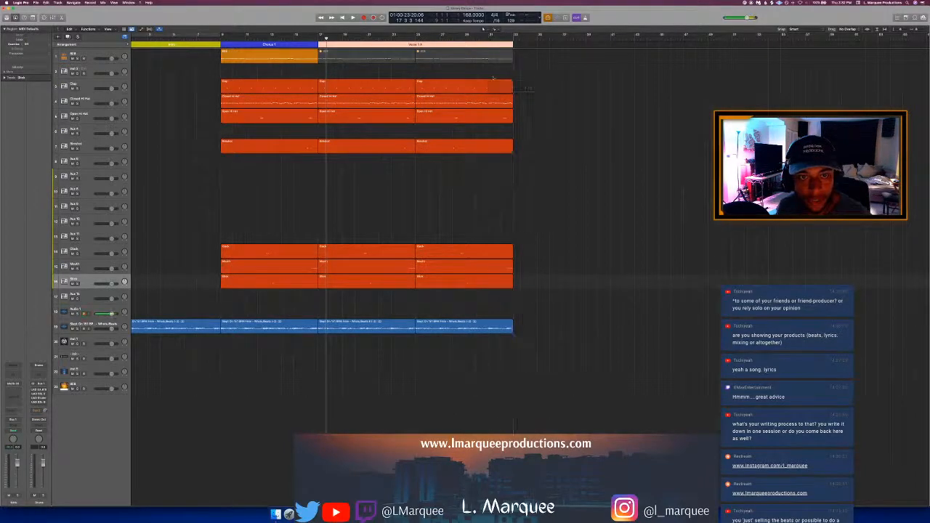
click(457, 73)
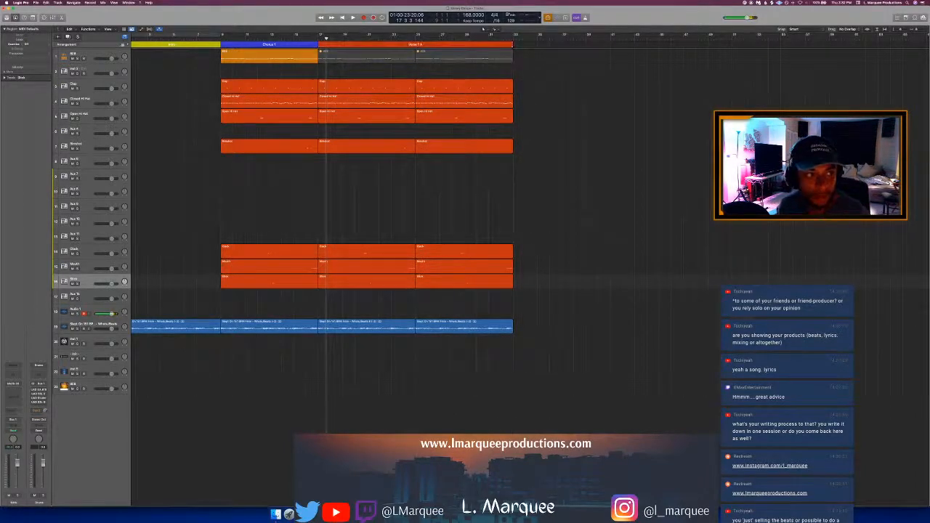
Step: Add a Verse arrangement marker after Verse 1 A and rename it Verse 2 A
click(128, 45)
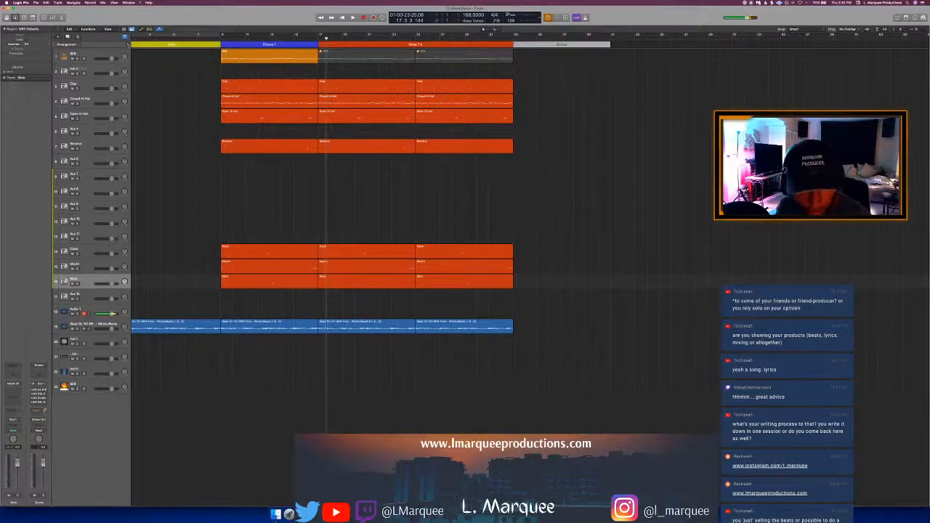
click(554, 68)
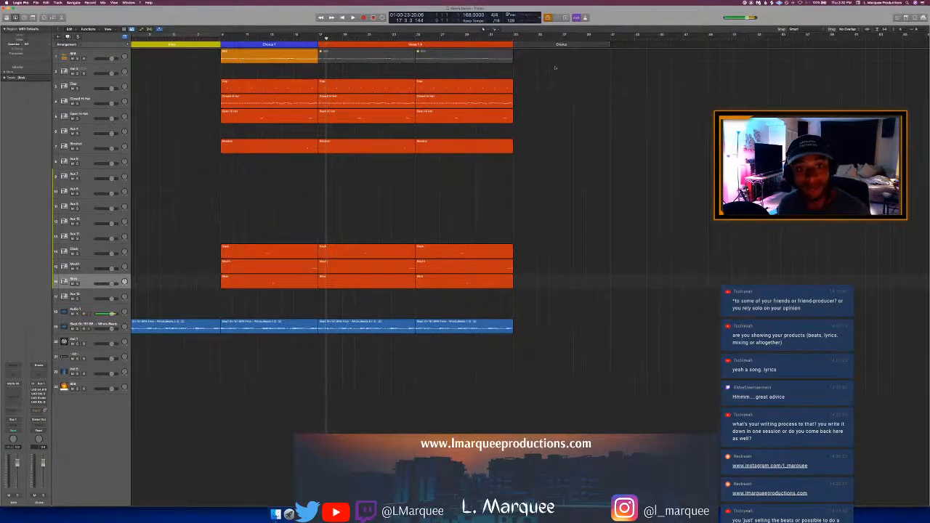
click(560, 46)
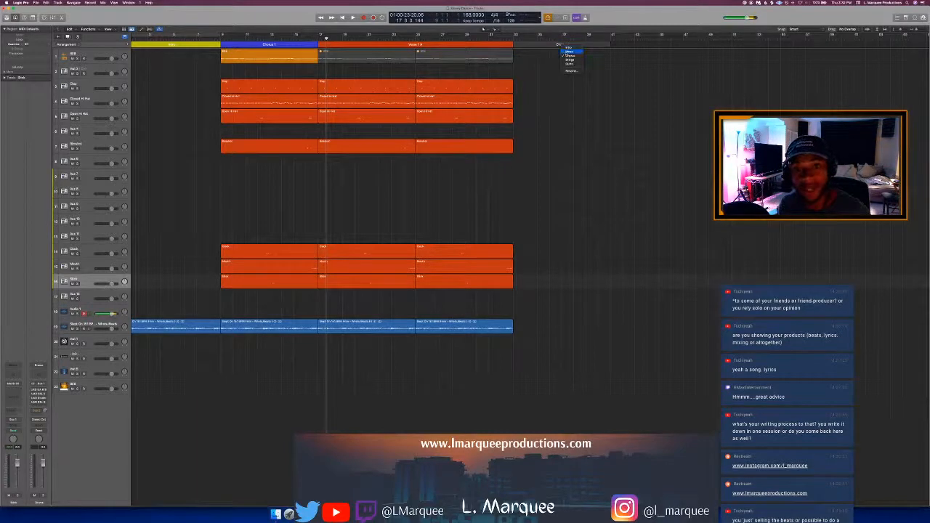
click(566, 49)
click(562, 45)
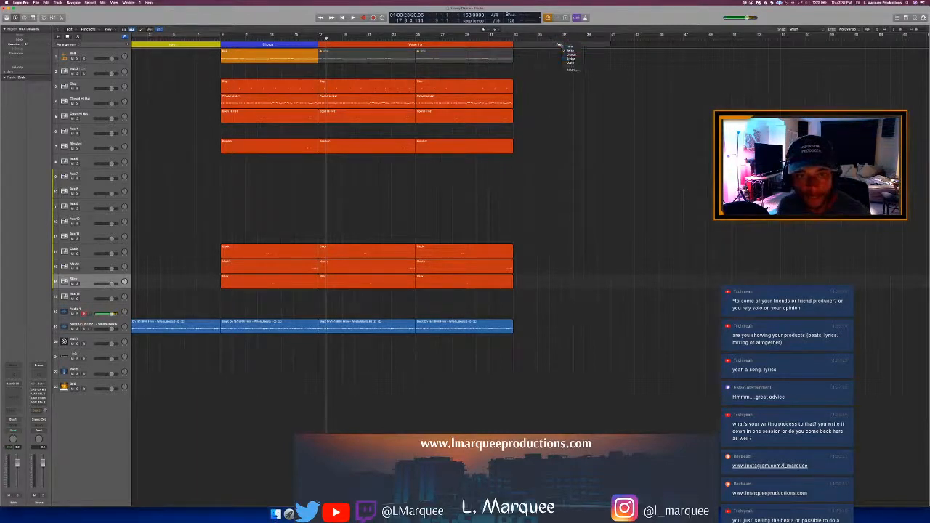
click(570, 72)
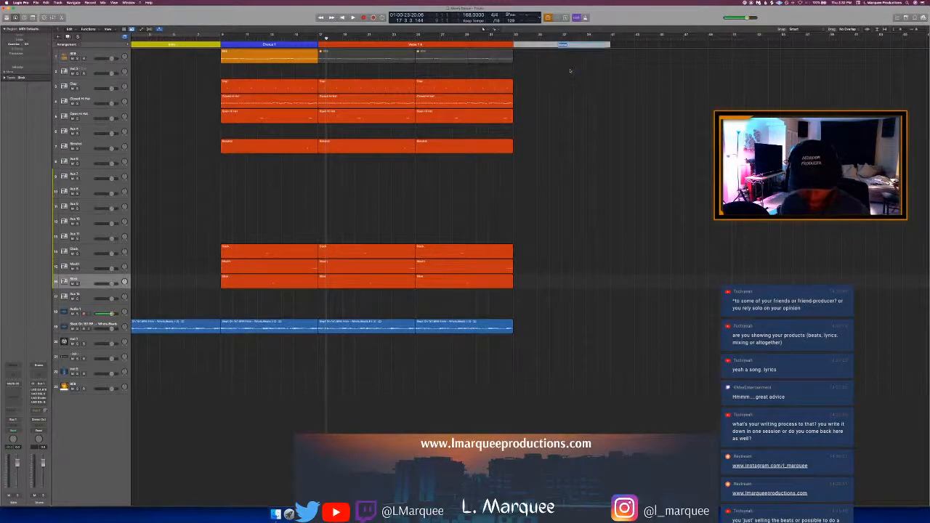
key(Right)
text(2)
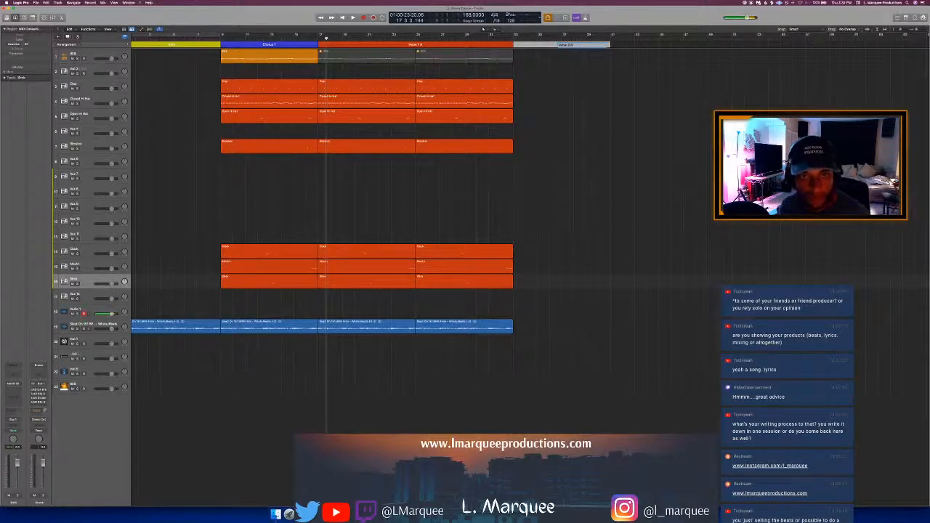
key(Return)
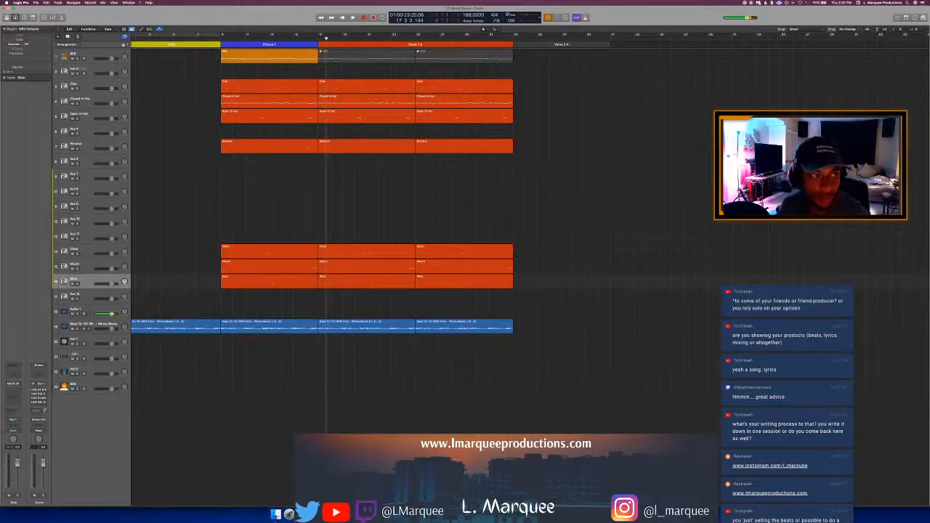
Step: Add another arrangement marker after Verse 2 A and extend the Verse 2 A marker across its length
click(124, 45)
click(590, 84)
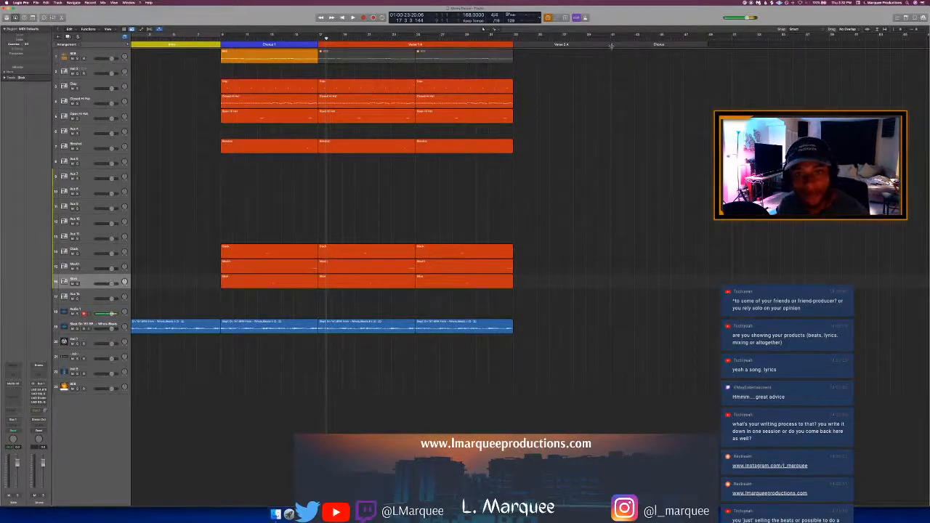
mouse_move(613, 46)
mouse_down()
mouse_move(716, 50)
mouse_move(708, 46)
mouse_up()
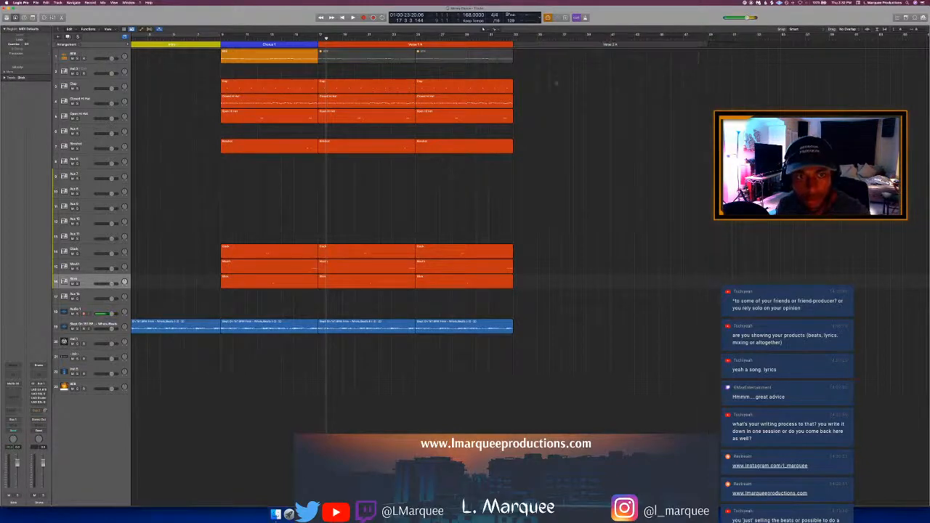
Step: Color the Verse 2 A arrangement marker the same red-orange as the Verse 1 A marker
key(alt+c)
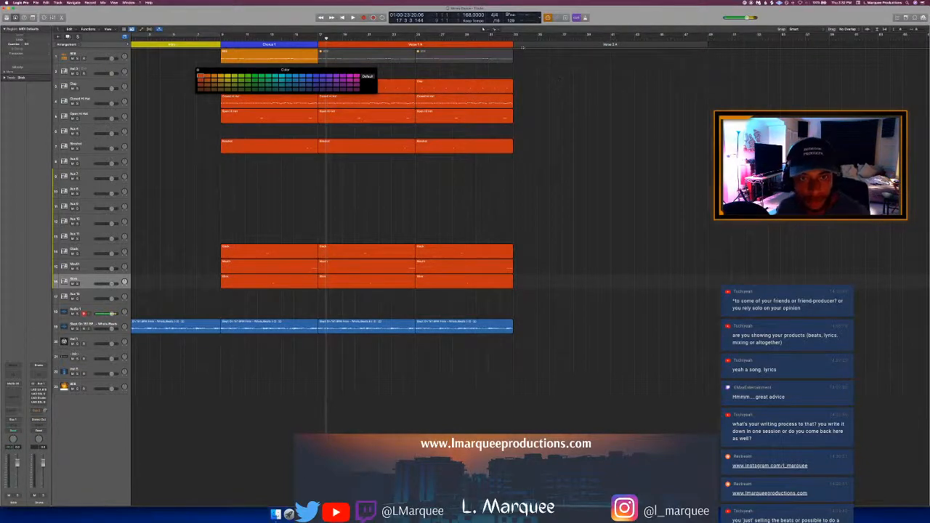
click(522, 46)
click(200, 80)
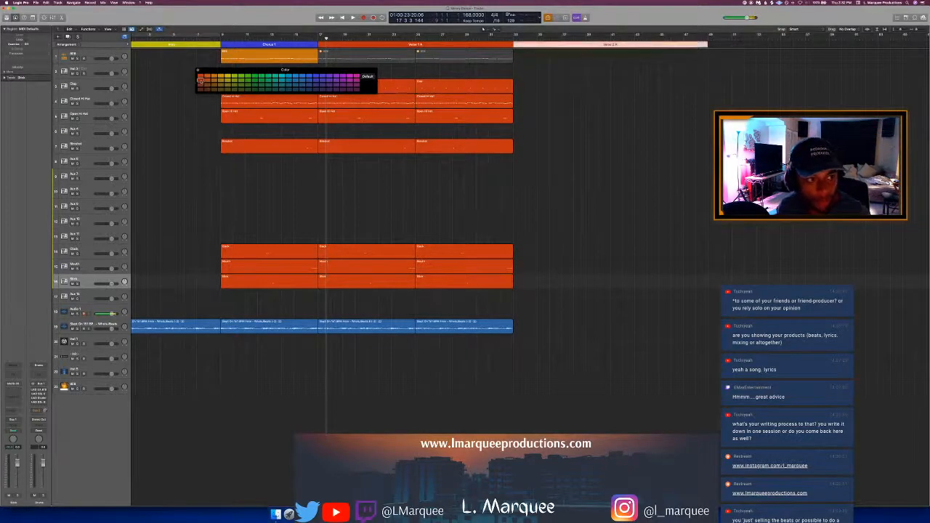
key(alt+c)
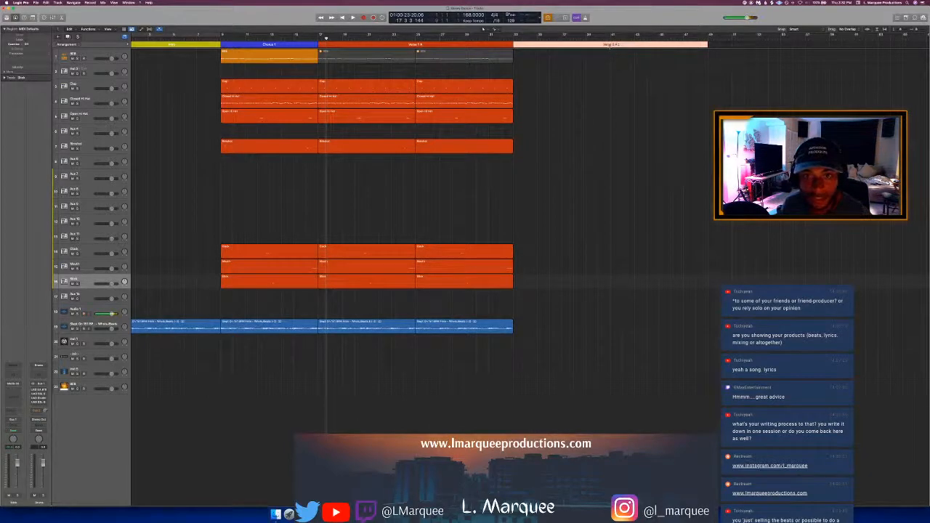
Step: Rename the Verse 2 A arrangement marker as Verse 1 B
click(610, 46)
click(620, 70)
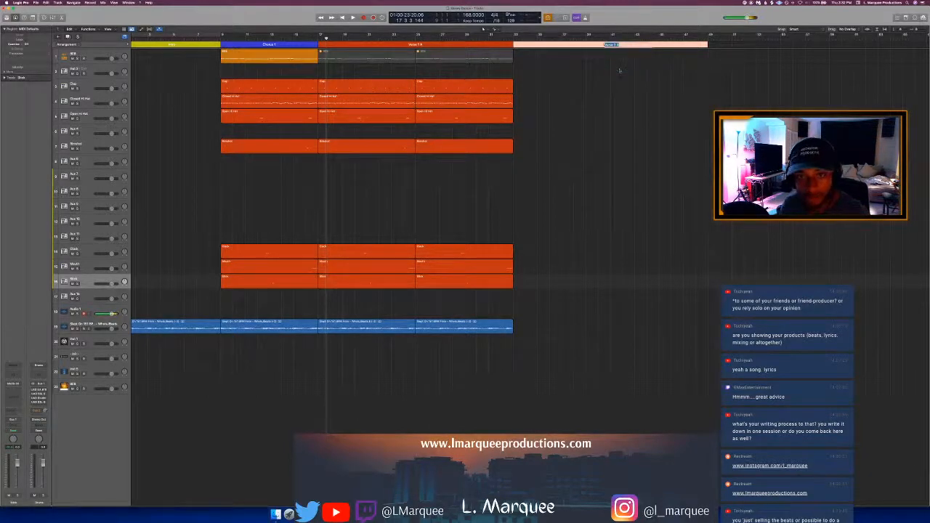
text(Verse 2)
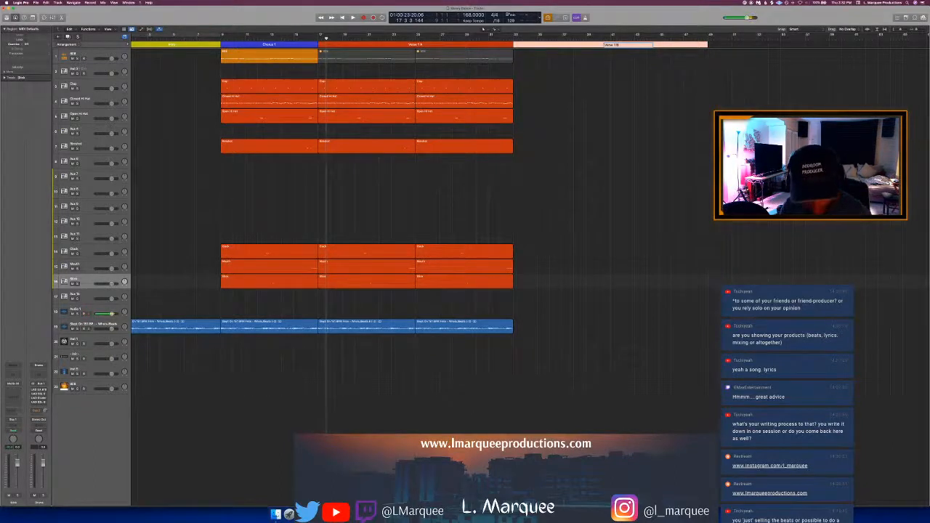
click(611, 111)
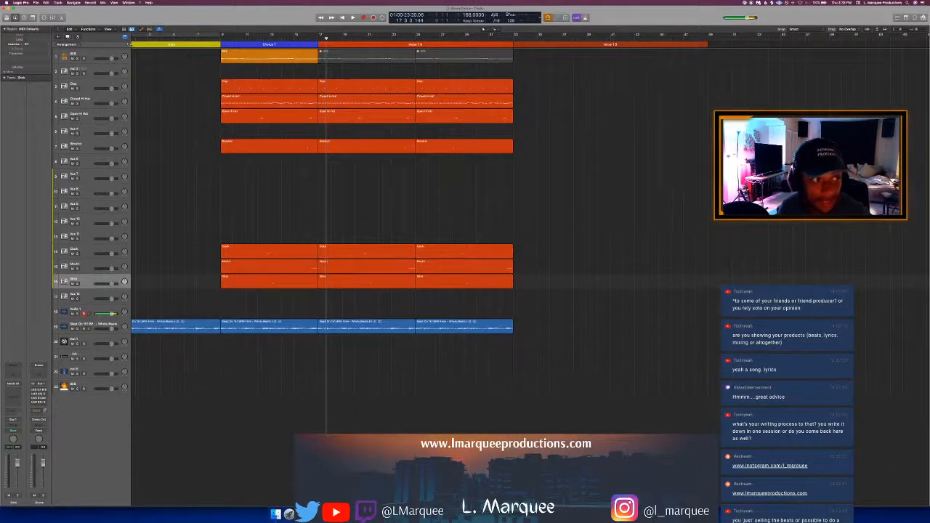
Step: Add a Chorus arrangement marker after Verse 1 B and rename it Chorus 2
click(128, 44)
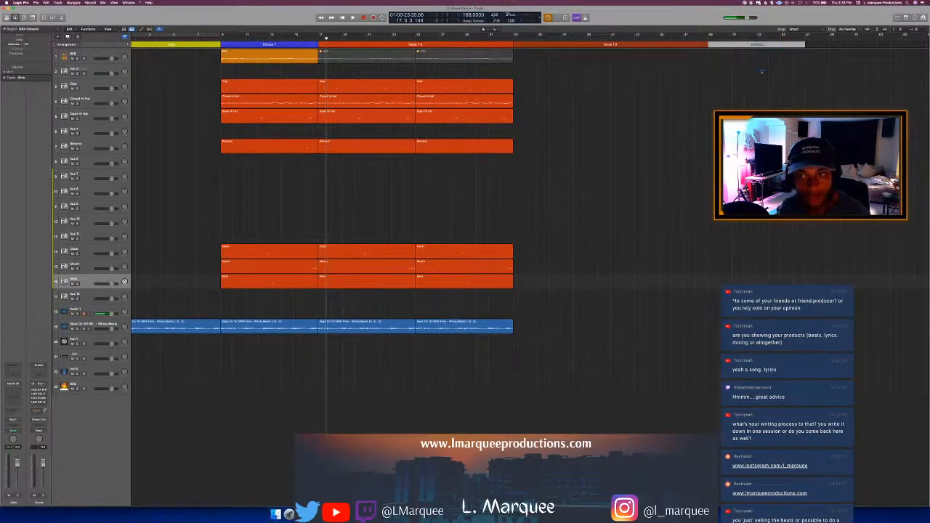
double_click(756, 45)
key(Return)
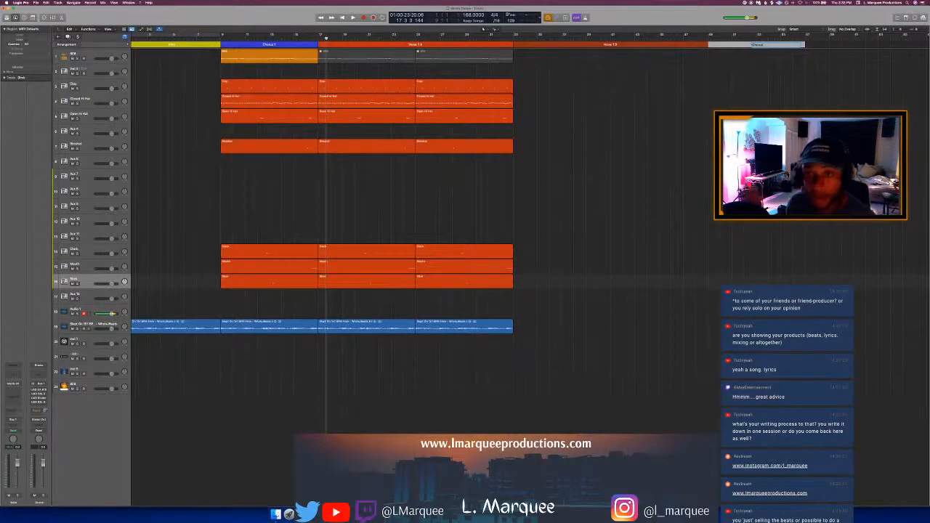
text(2)
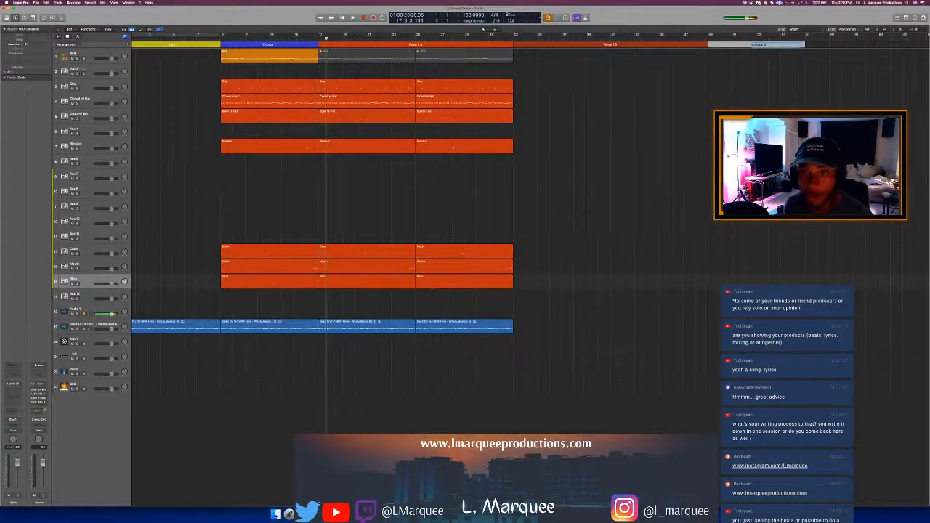
key(Return)
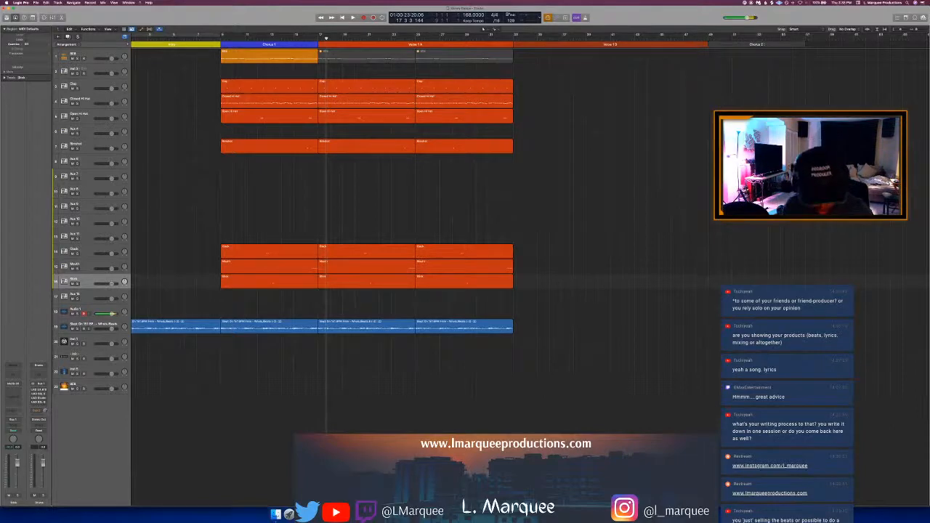
Step: Color the Chorus 2 arrangement marker blue to match Chorus 1
key(alt+c)
click(716, 43)
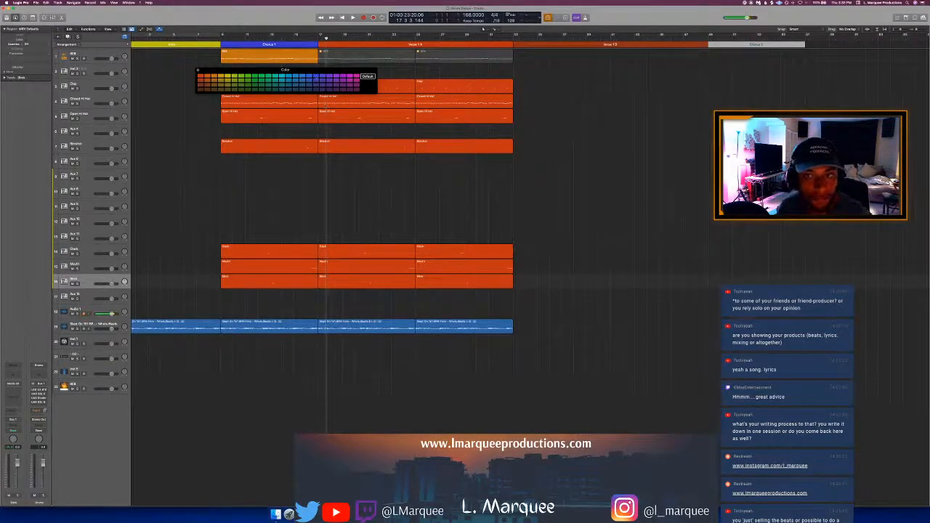
click(315, 75)
key(alt+c)
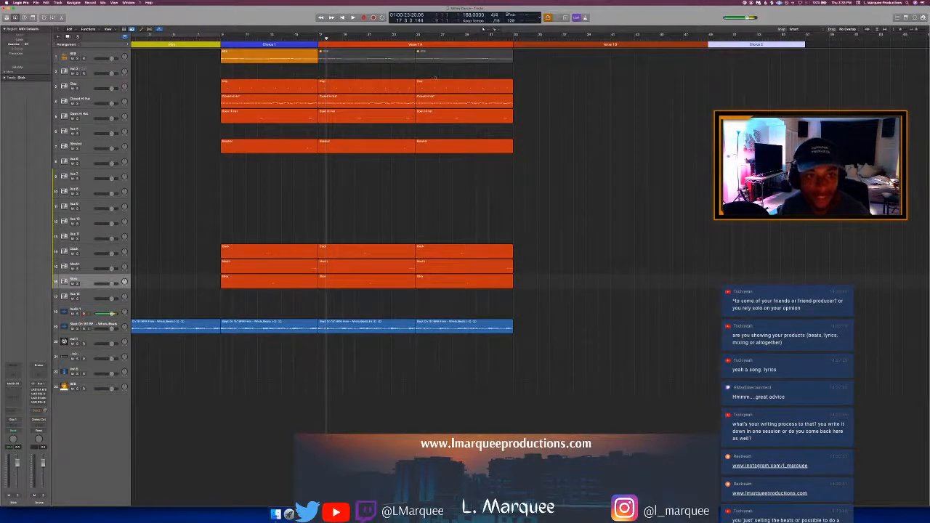
Step: Unmute the 808 region in the second half of Verse 1 A and play the song from the start of Chorus 1
click(436, 61)
key(m)
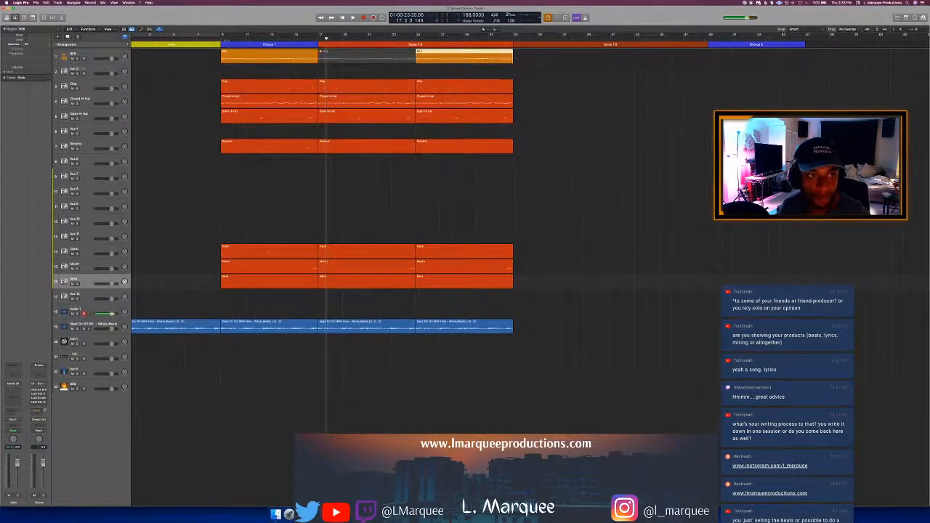
click(222, 39)
key(space)
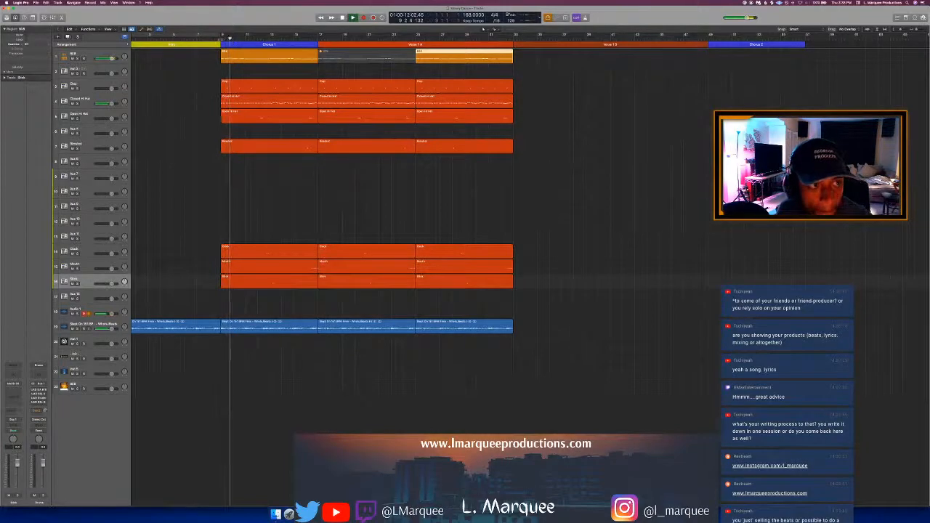
key(space)
key(space)
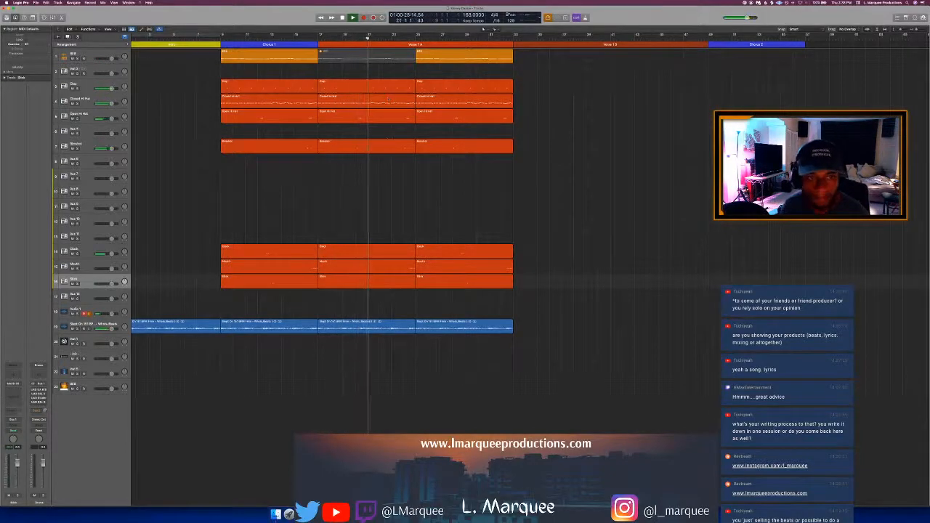
Step: Mute the four lower percussion regions, on tracks 7 and 14 to 16, in the first half of Verse 1 A
drag(357, 238, 347, 292)
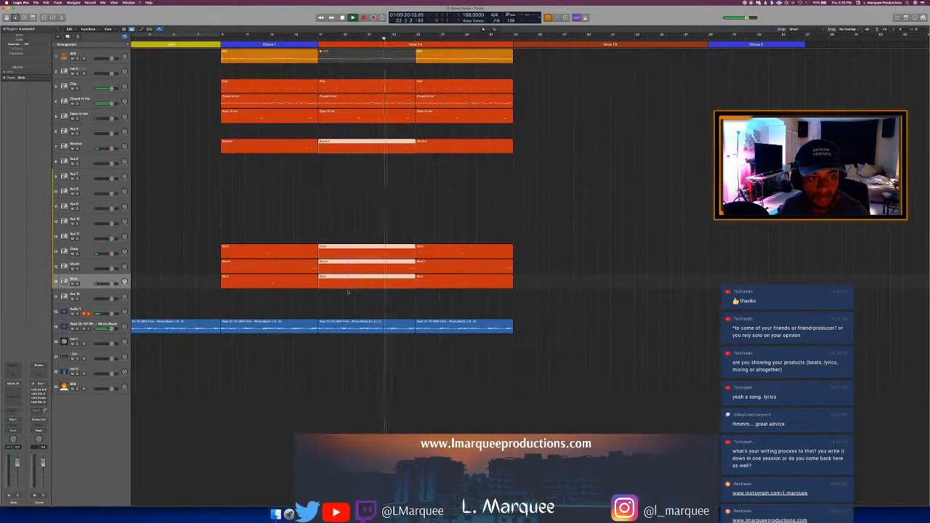
key(ctrl+m)
click(385, 190)
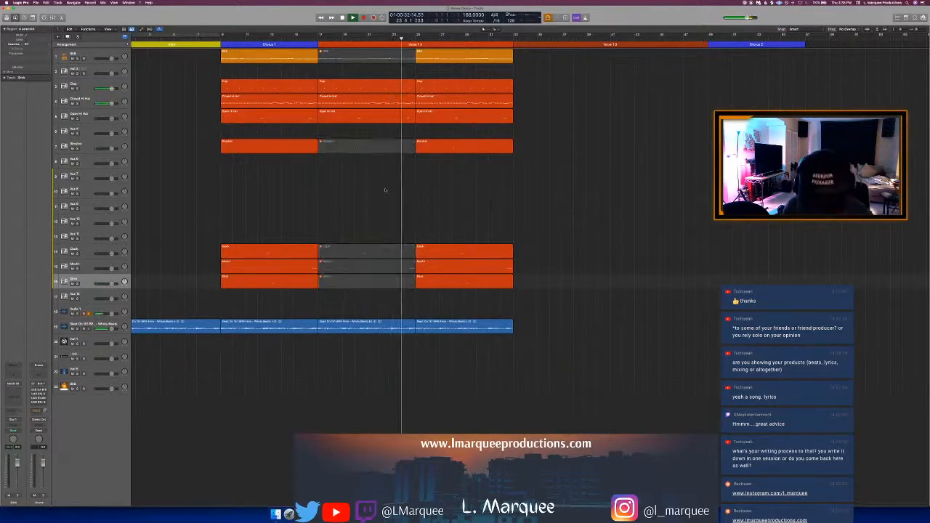
Step: Stop playback and open the Closed Hi Hat region in the first half of Verse 1 A in the Piano Roll
key(space)
double_click(404, 115)
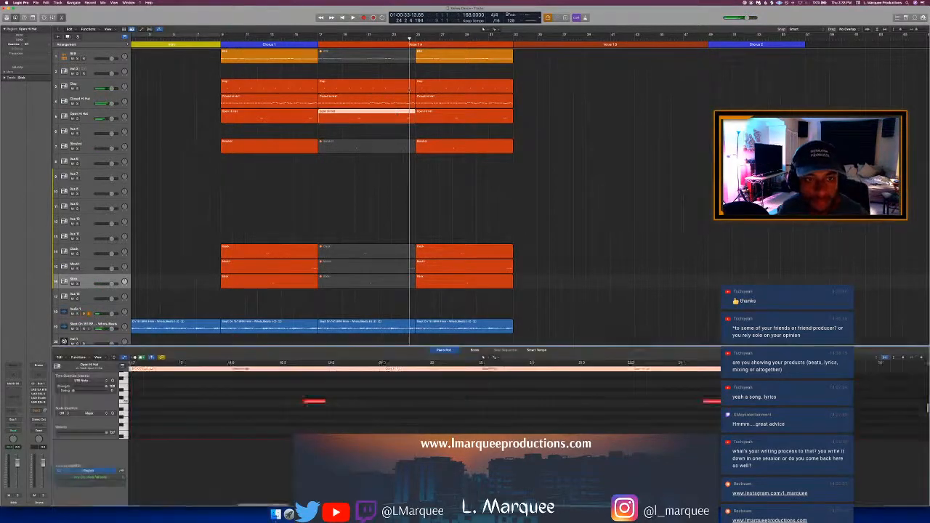
double_click(405, 114)
click(408, 101)
double_click(408, 100)
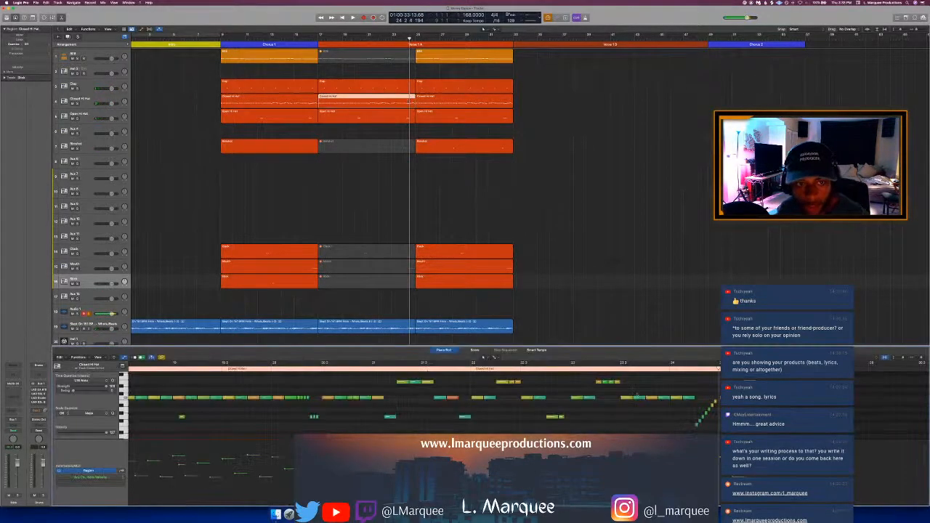
Step: Move the playhead near the end of the Closed Hi Hat region and hide the velocity area below its notes
scroll(560, 367, right, 4)
click(560, 368)
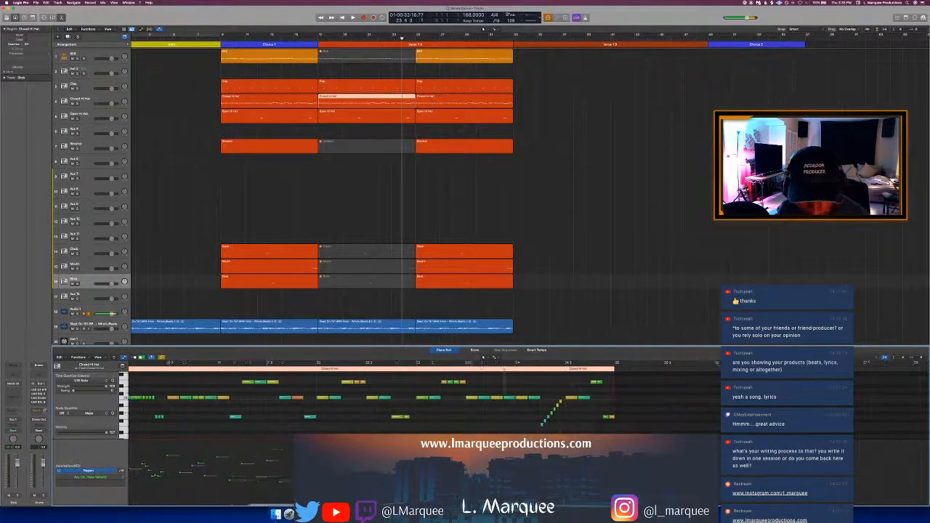
scroll(537, 382, down, 1)
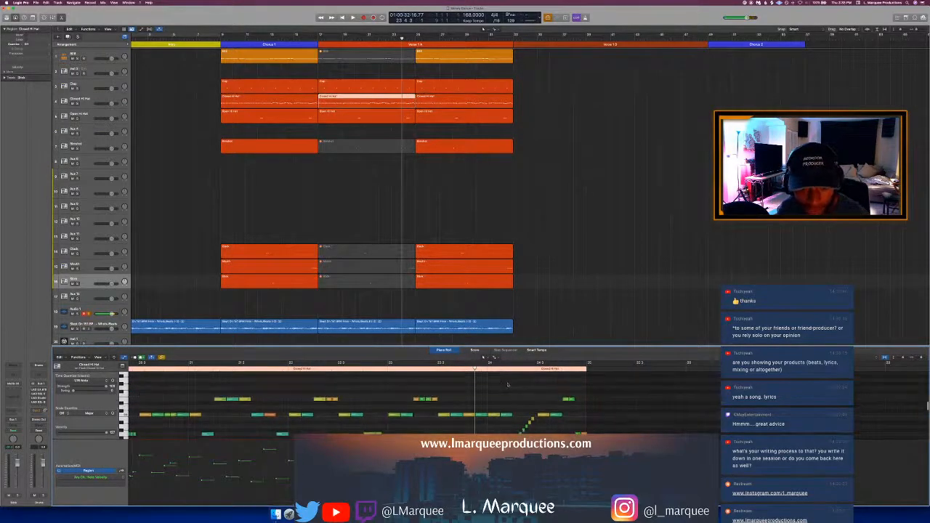
scroll(501, 383, down, 1)
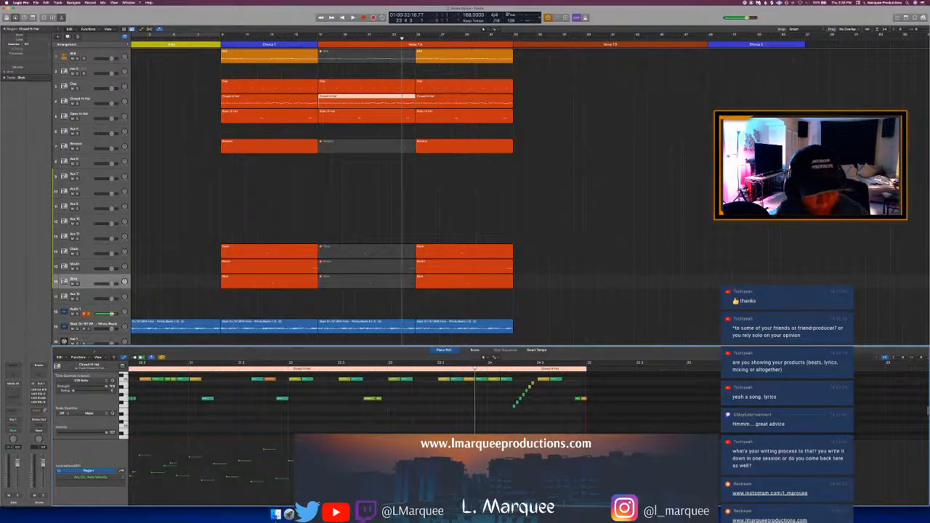
click(123, 357)
scroll(268, 412, left, 5)
scroll(268, 413, right, 5)
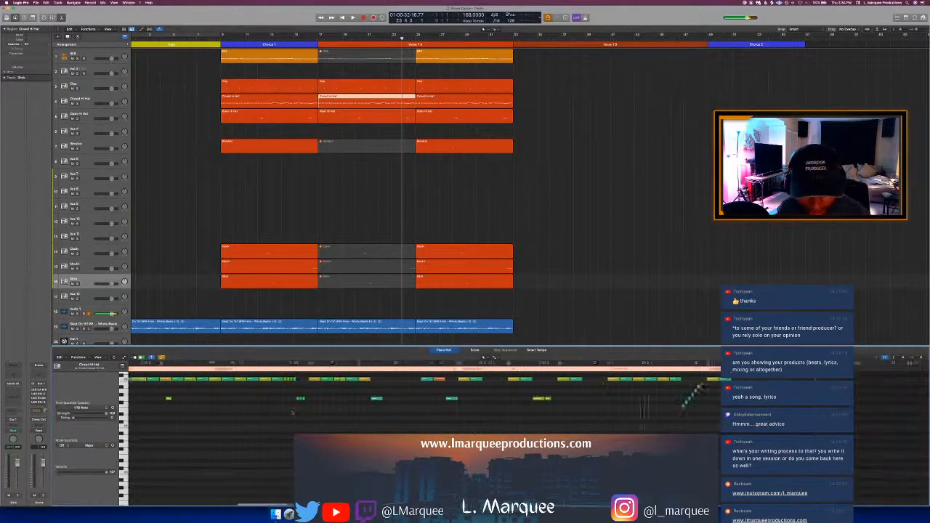
Step: Play the end of the Closed Hi Hat region and mute the notes that follow the rising roll
scroll(414, 428, up, 1)
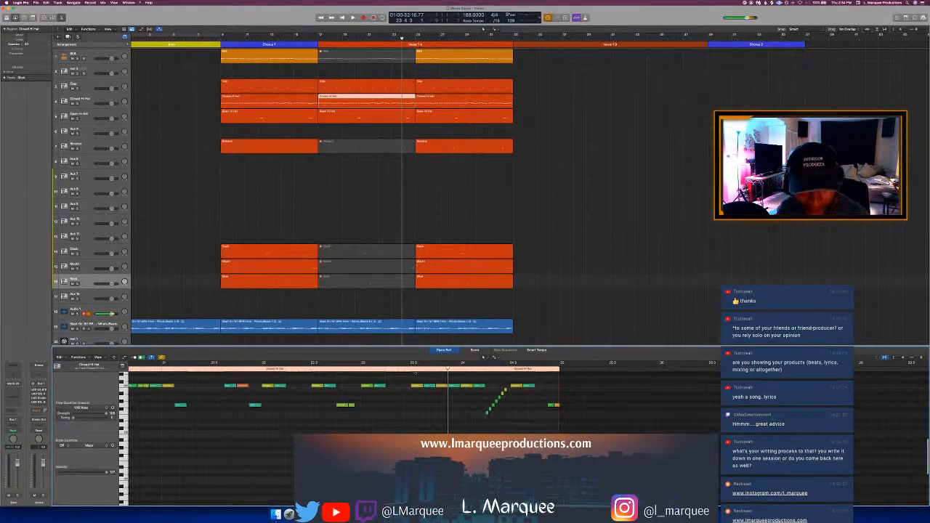
click(411, 369)
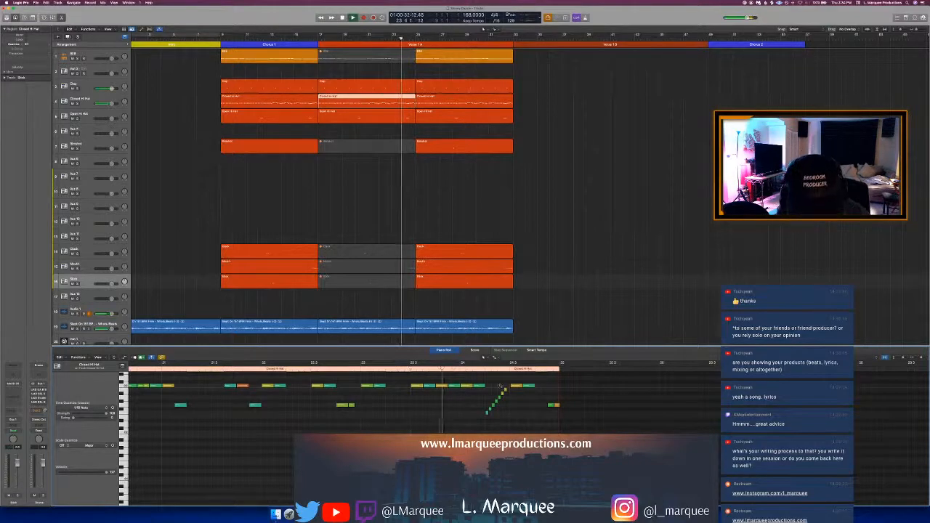
scroll(493, 377, up, 1)
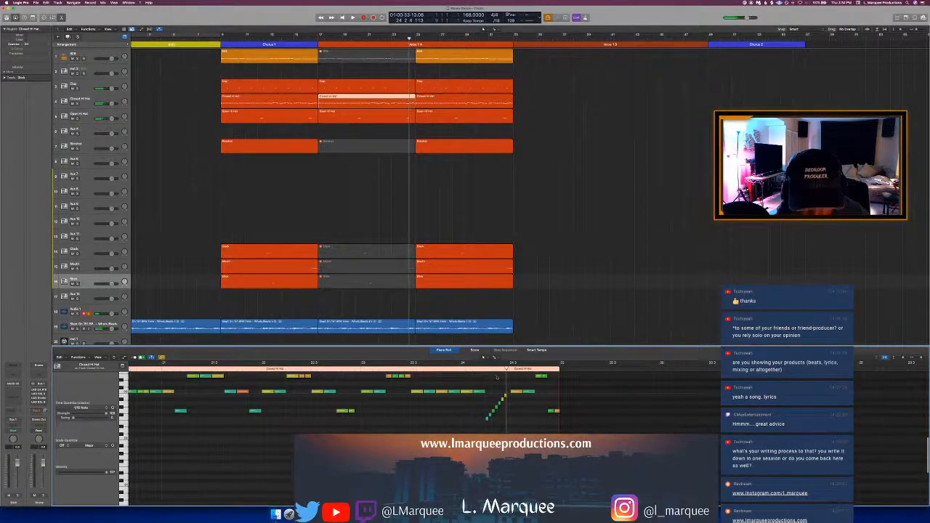
scroll(496, 377, up, 5)
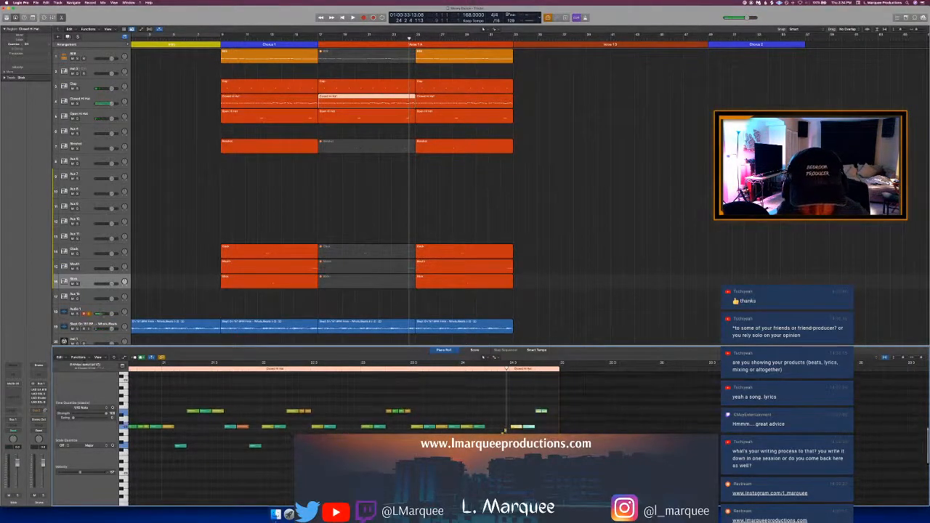
scroll(556, 410, left, 10)
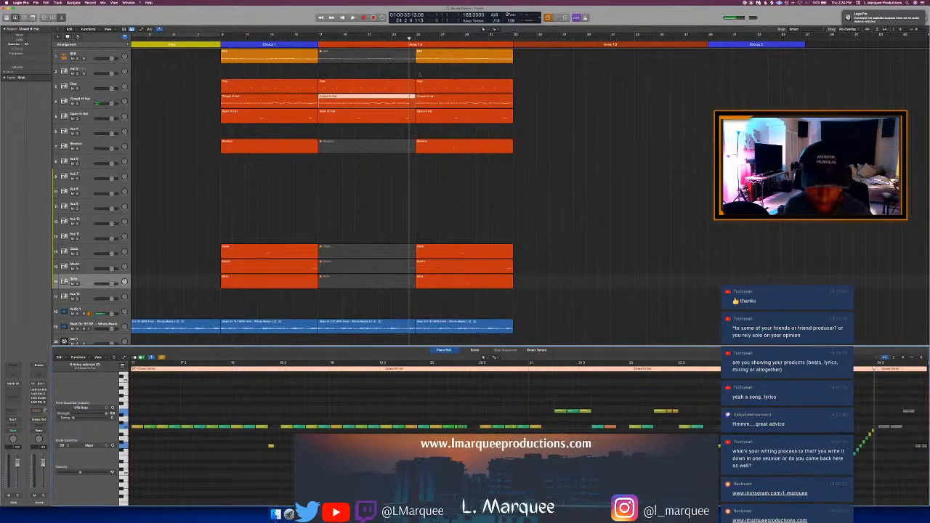
Step: Unmute the 808 region in the first half of Verse 1 A and mute all of its notes except the last two
click(389, 59)
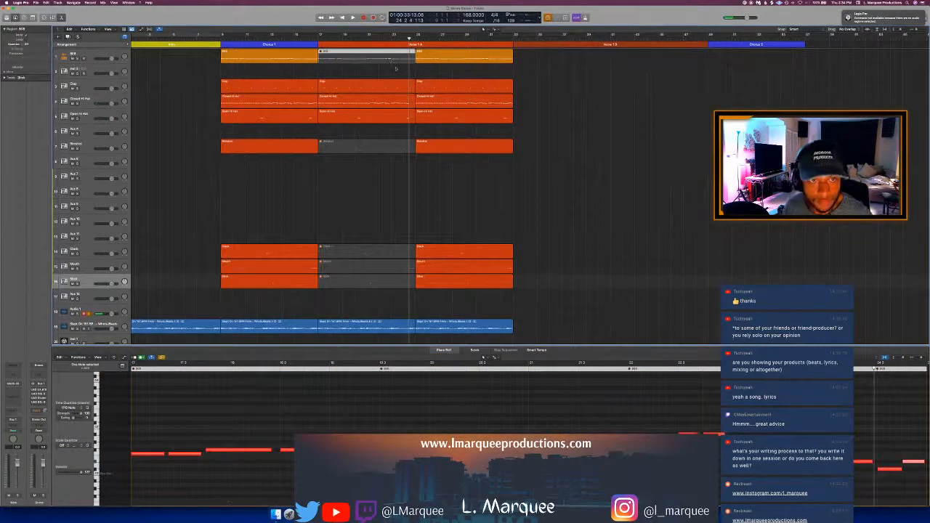
key(ctrl+m)
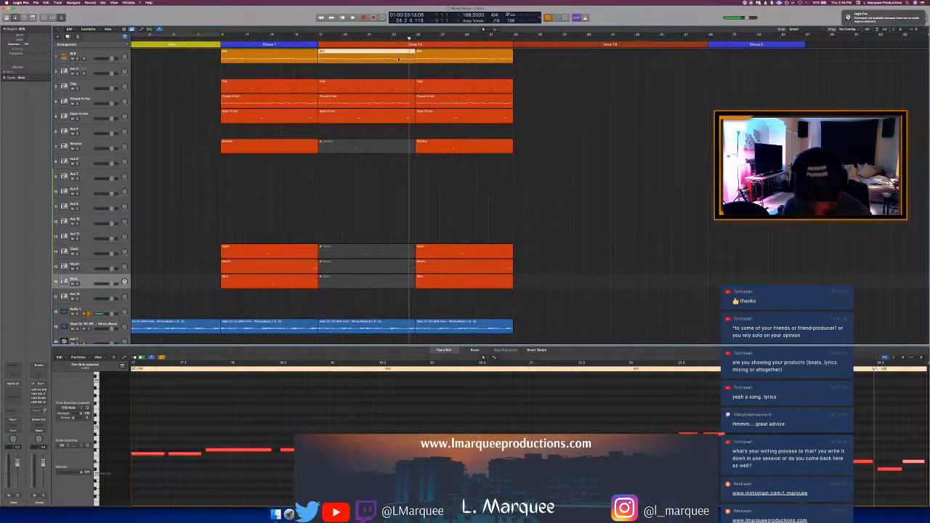
key(e)
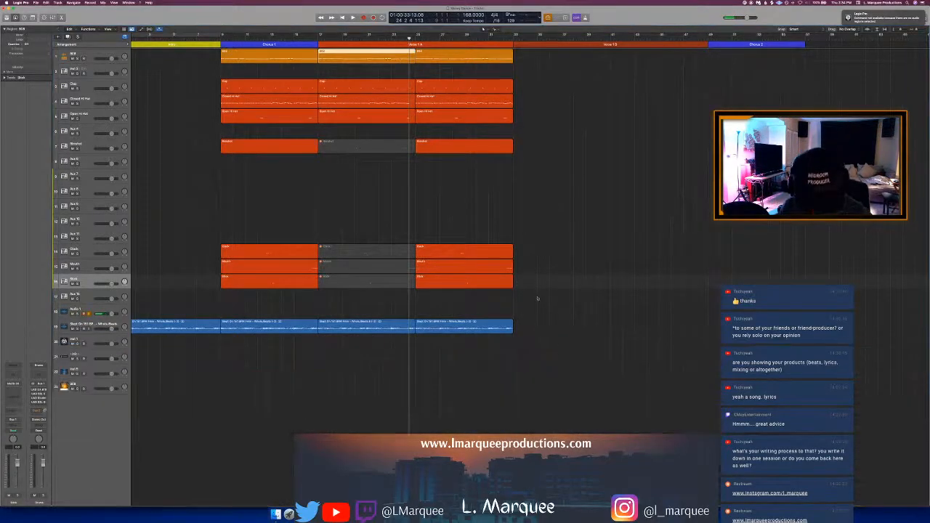
key(e)
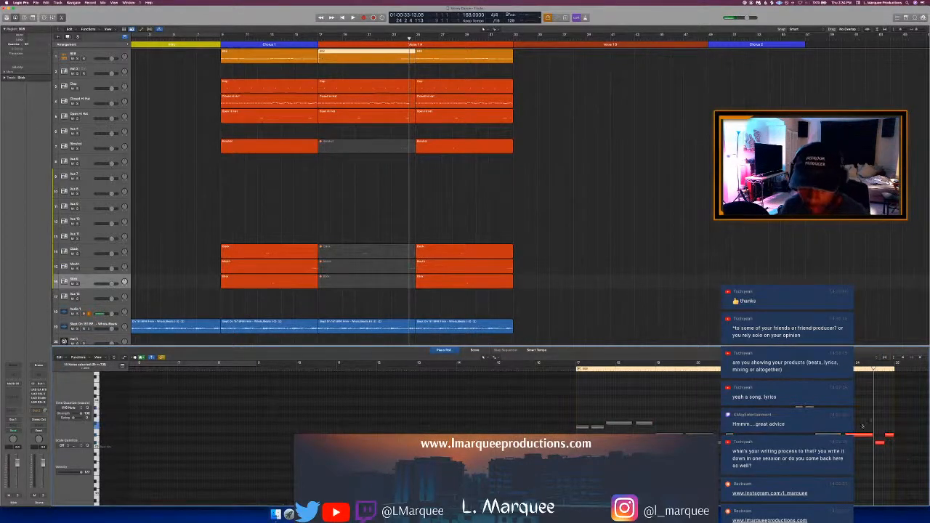
key(ctrl+m)
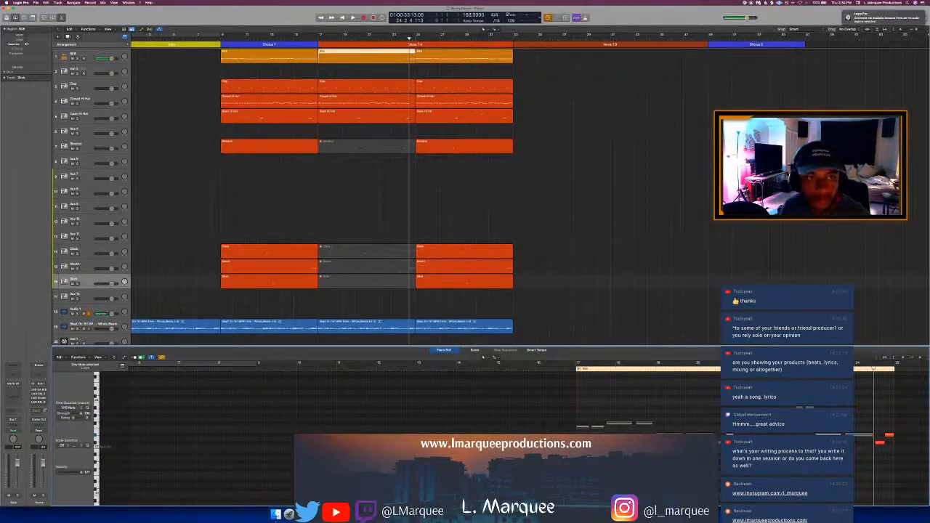
Step: Play through the end of Verse 1 A's first half, check its Clap and Open Hi Hat regions, and close the Piano Roll
key(space)
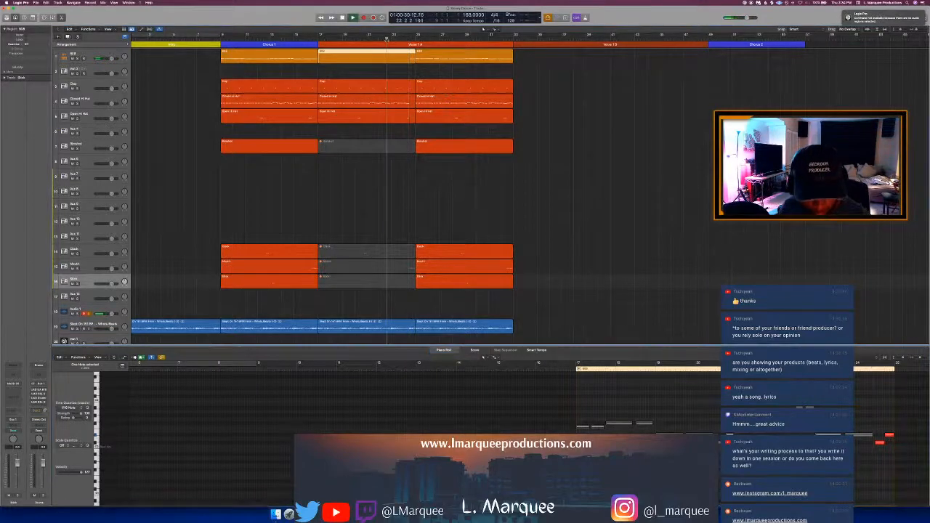
click(405, 88)
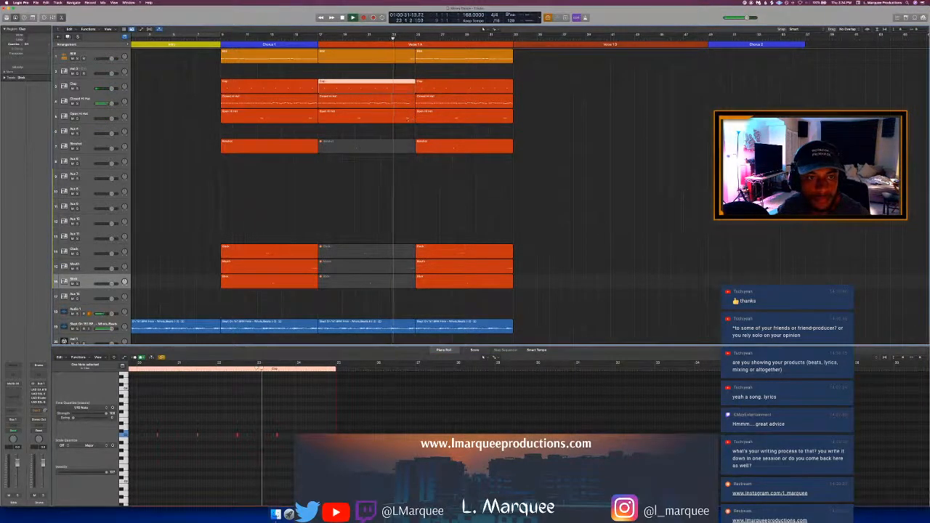
click(407, 117)
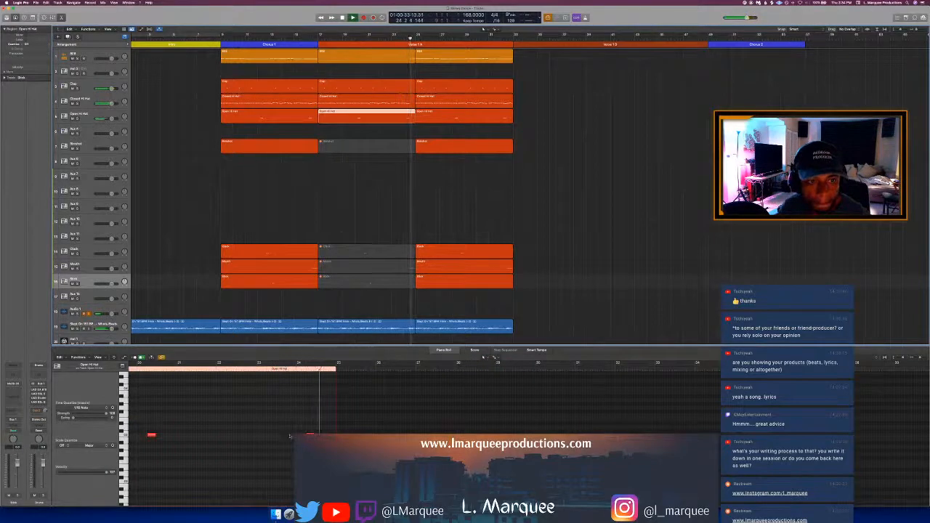
key(e)
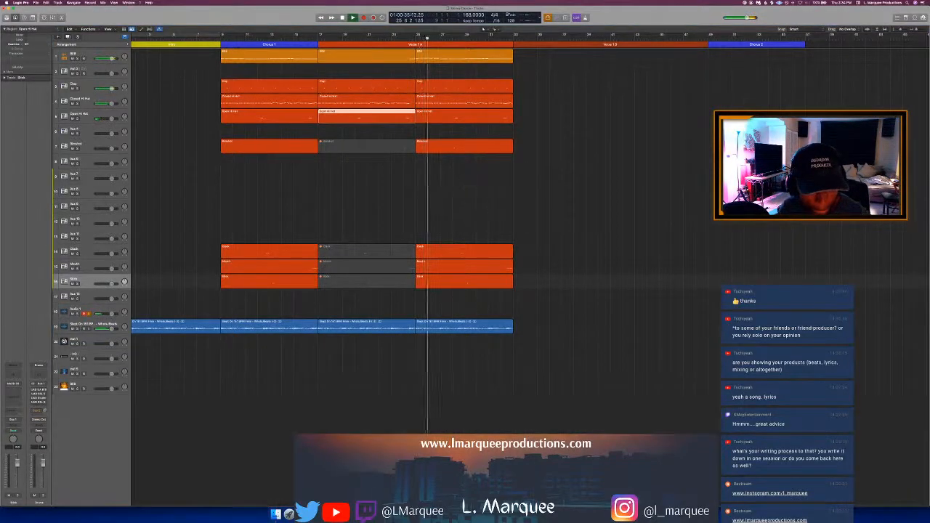
Step: Repeat all regions from the second half of Verse 1 A into the first half of Verse 1 B
scroll(444, 70, right, 1)
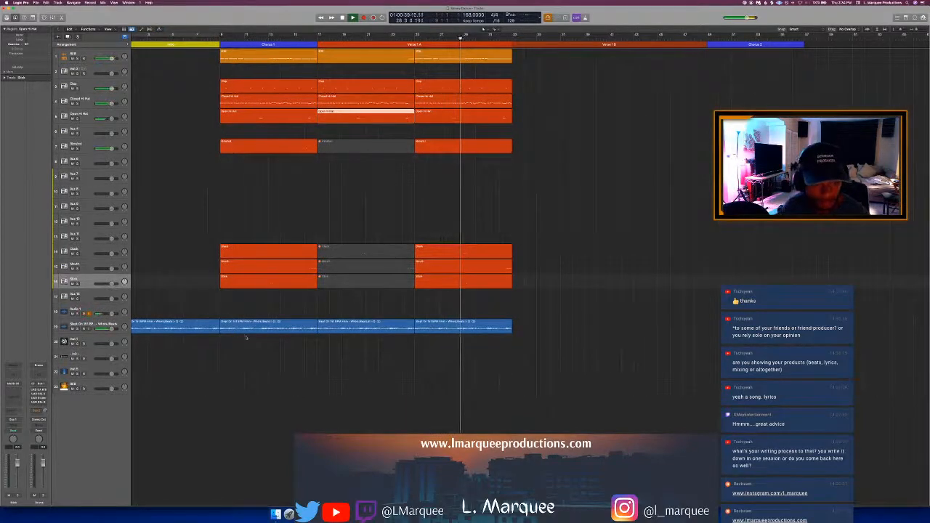
scroll(329, 220, right, 2)
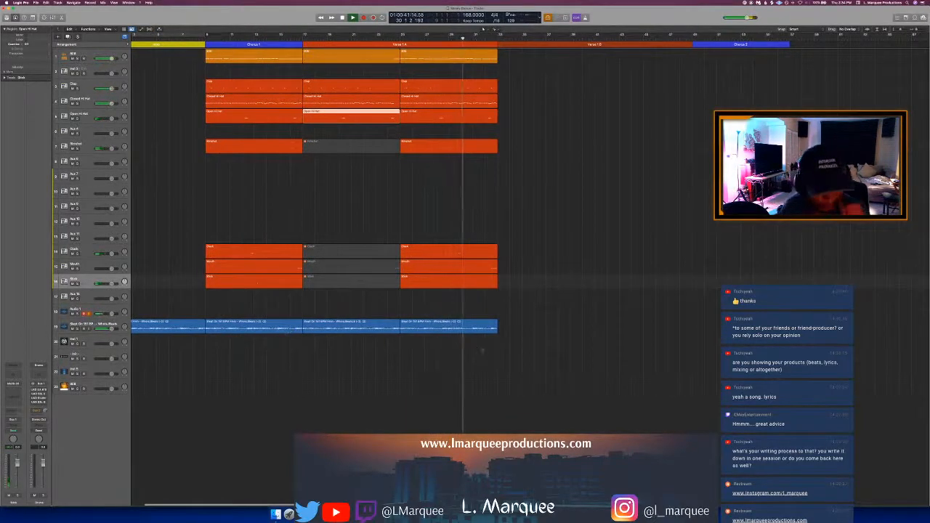
drag(479, 346, 441, 55)
key(super+r)
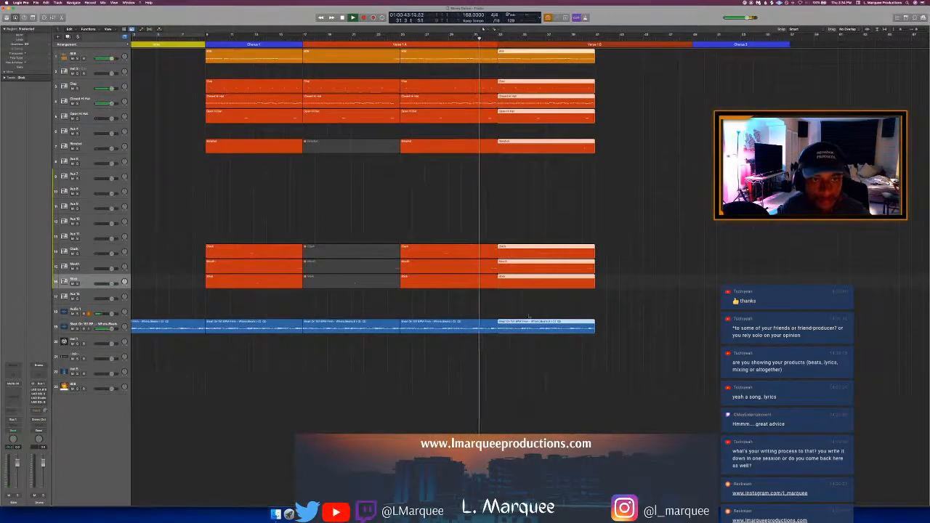
click(520, 337)
click(519, 333)
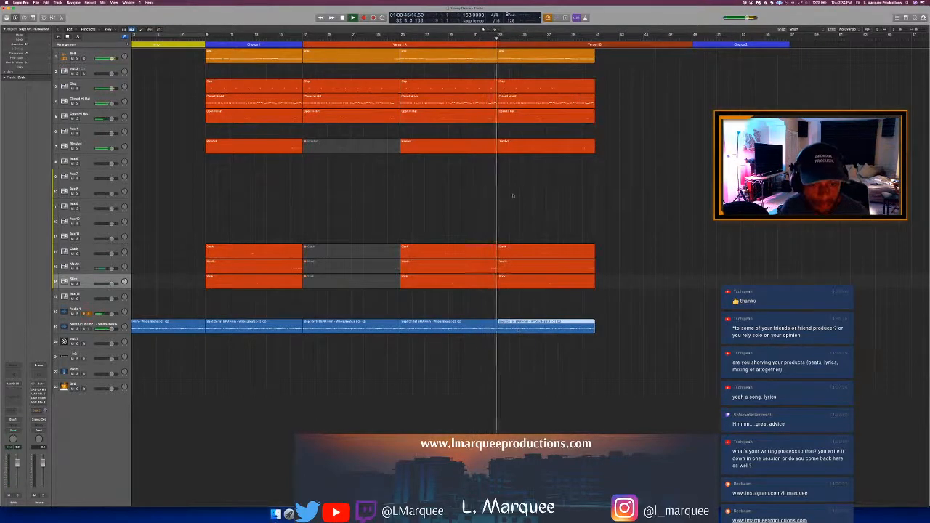
key(t)
key(t)
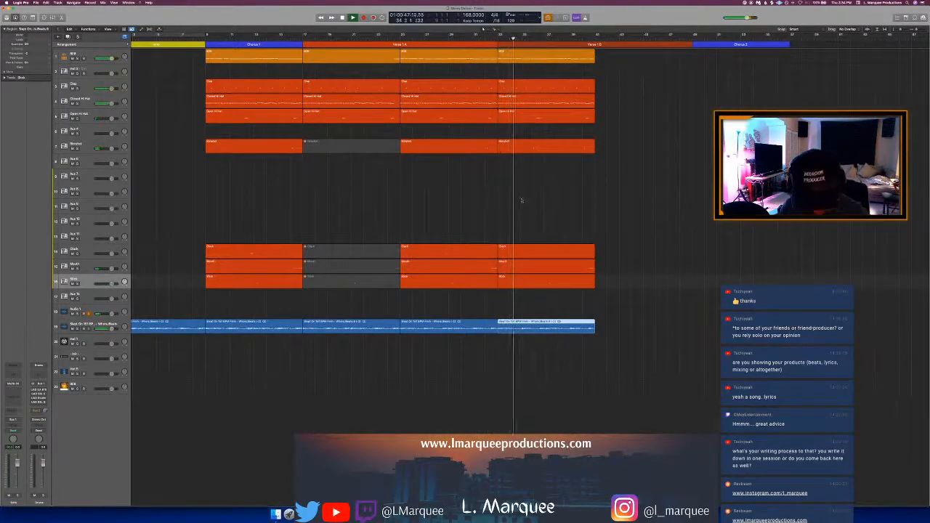
Step: Solo the blue audio track and audition it from the project start, Chorus 1 and Verse 1 A
click(522, 201)
key(space)
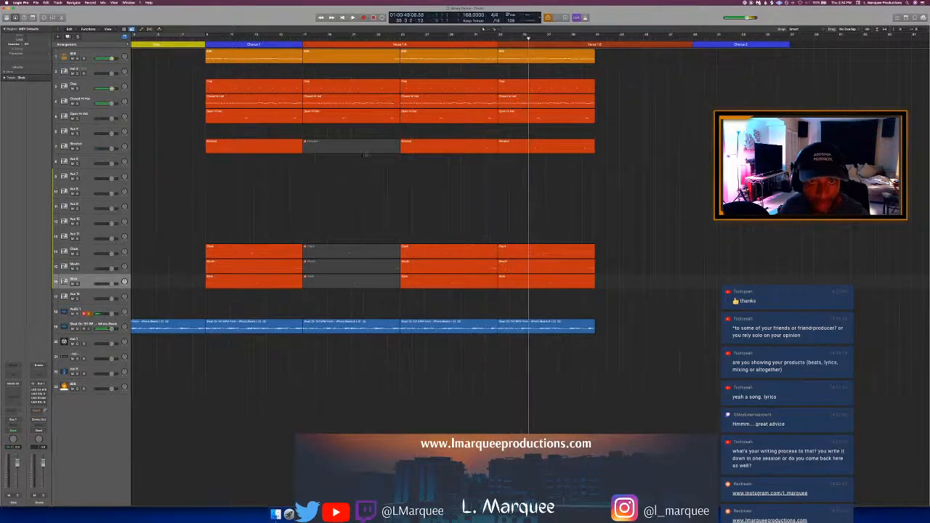
click(92, 324)
key(Return)
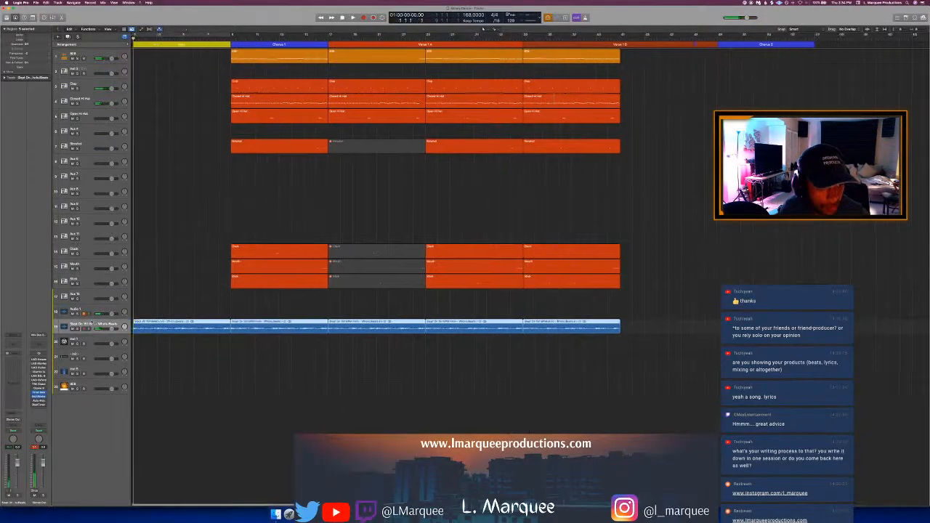
key(s)
key(space)
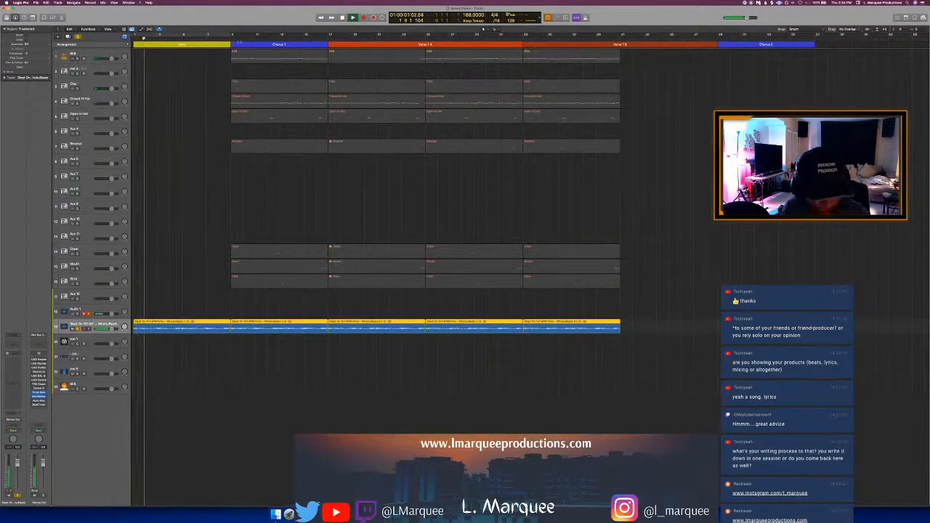
click(231, 39)
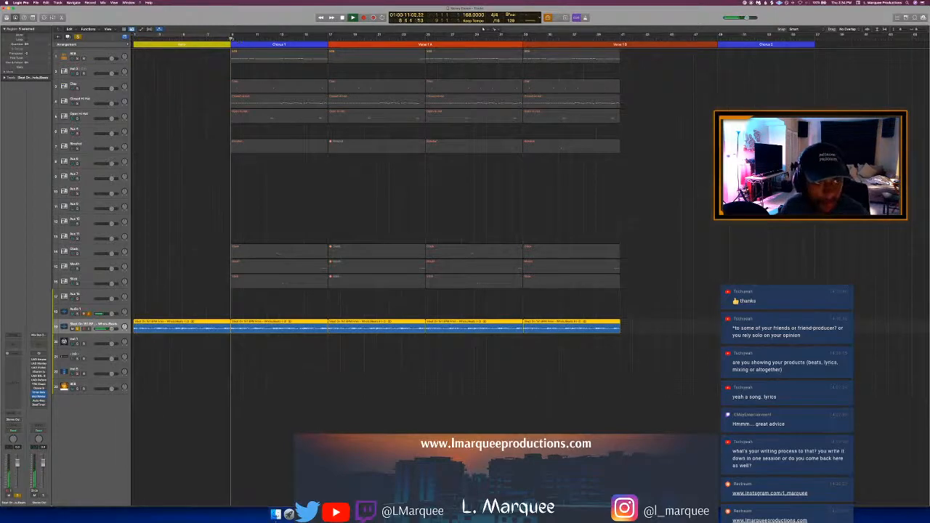
click(298, 361)
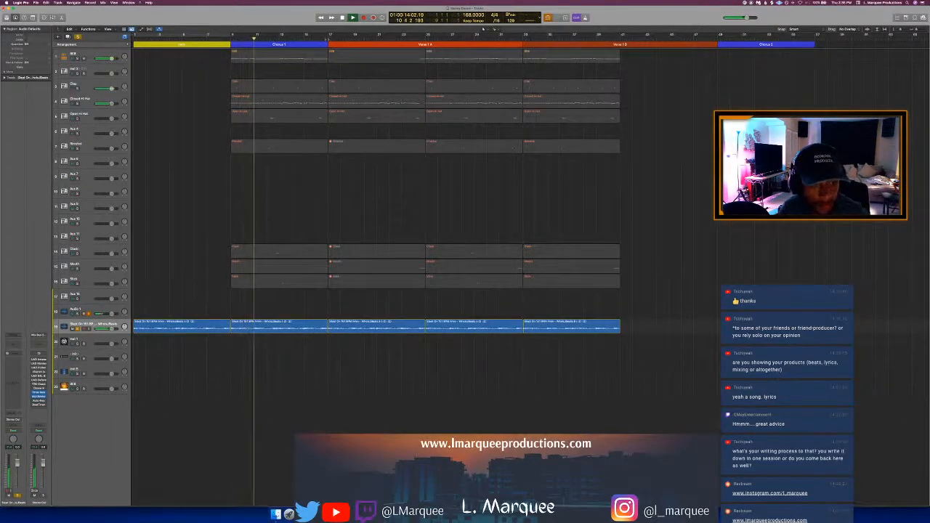
key(alt+period)
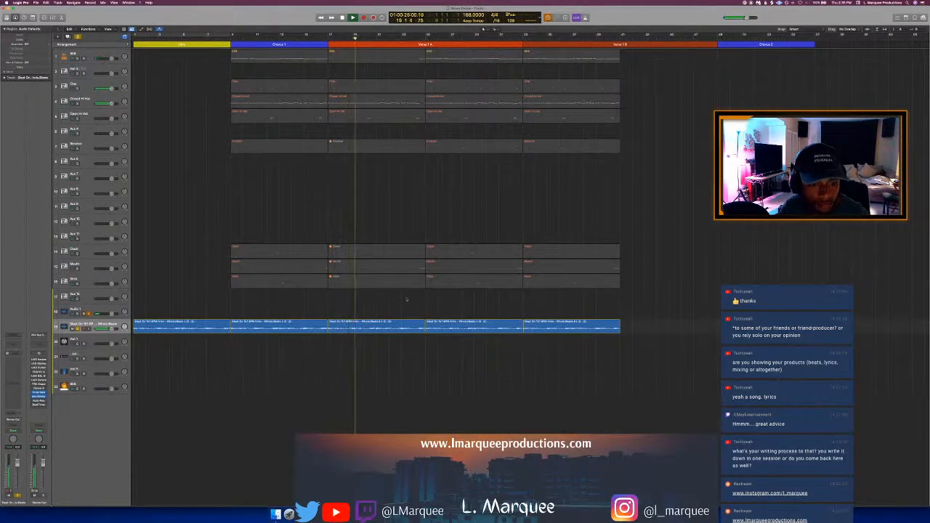
click(396, 326)
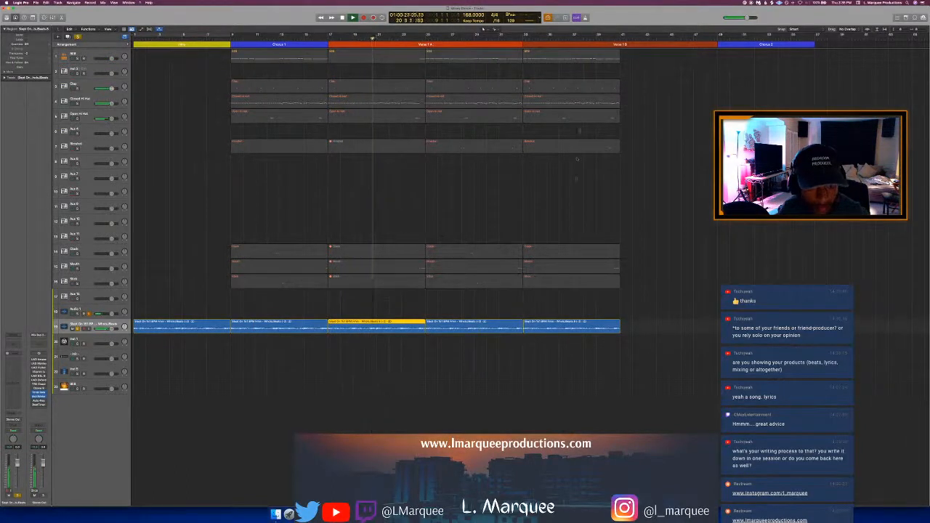
Step: Try extending the audio regions in Verse 1 B and Verse 1 A up to the start of Chorus 2
click(616, 327)
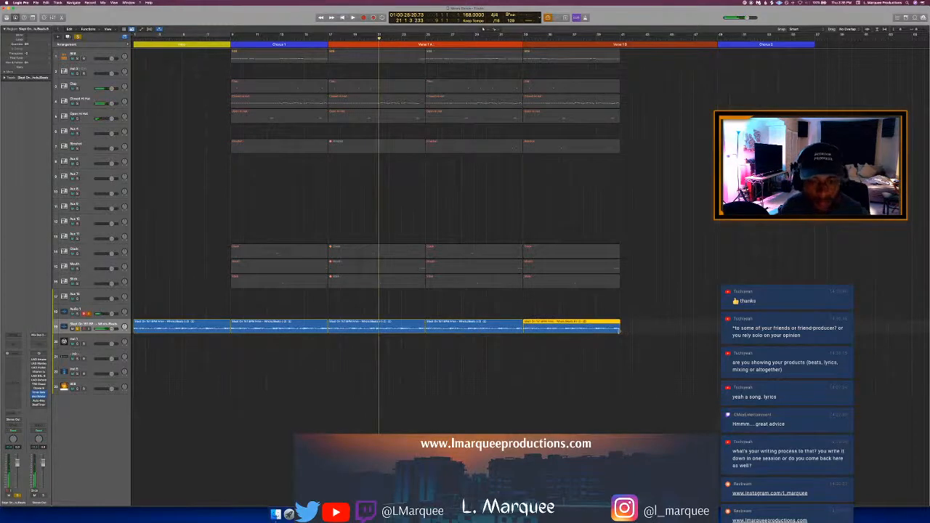
drag(619, 328, 720, 329)
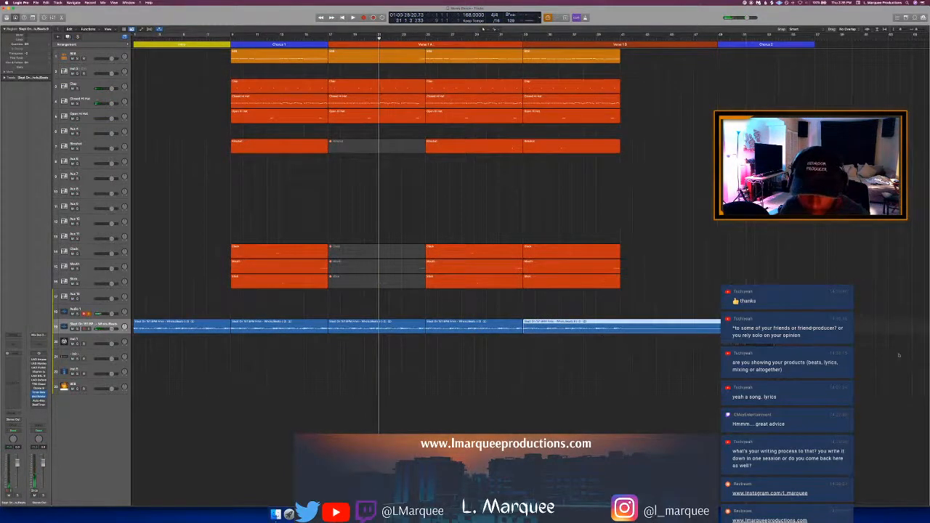
key(super+z)
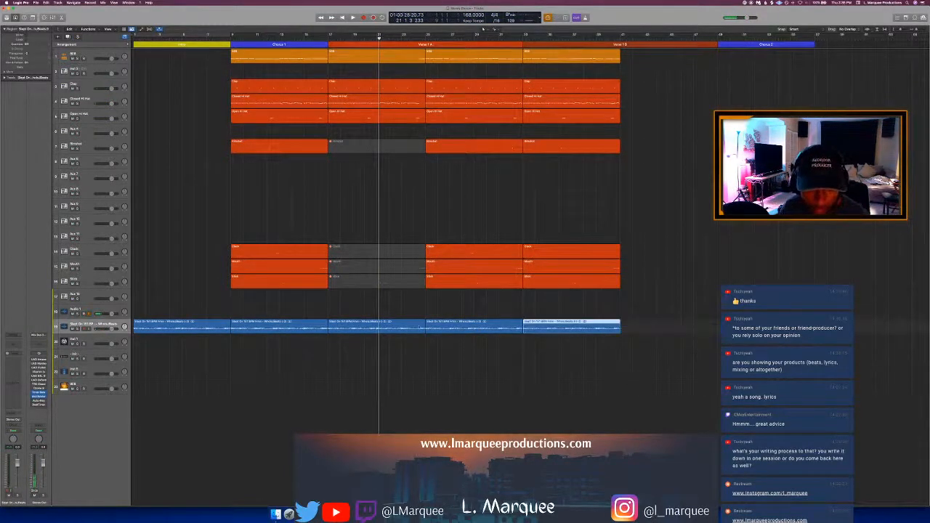
key(super+z)
drag(423, 328, 717, 343)
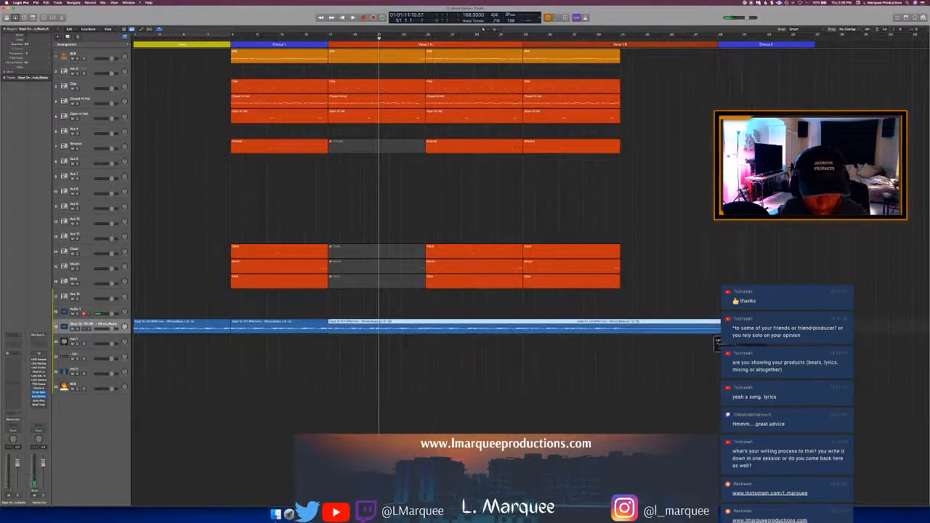
key(super+z)
click(558, 354)
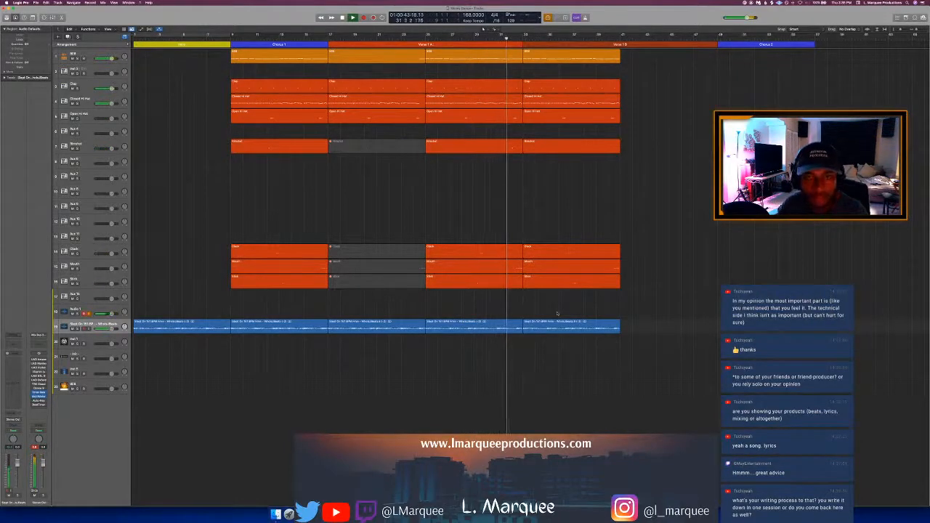
Step: Try repeating the Clap region from the first half of Verse 1 B into its second half
scroll(473, 101, right, 4)
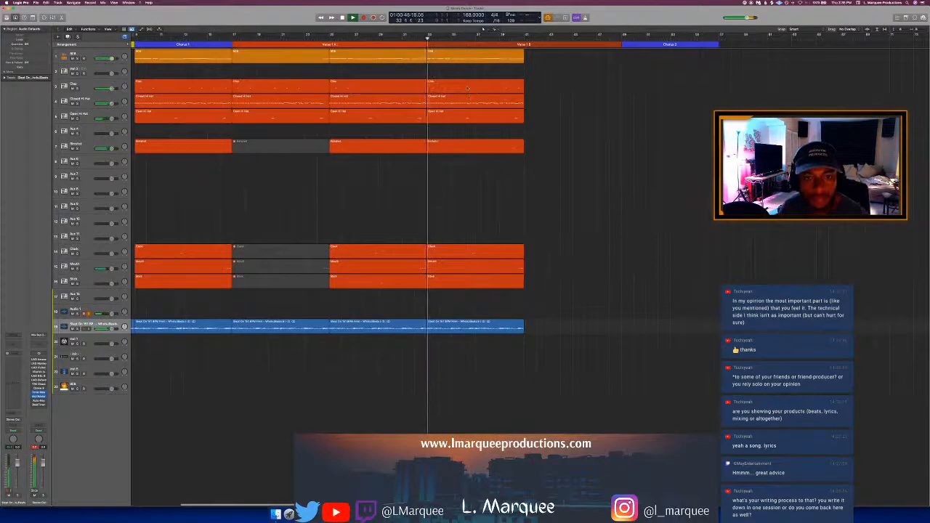
key(super+r)
click(469, 149)
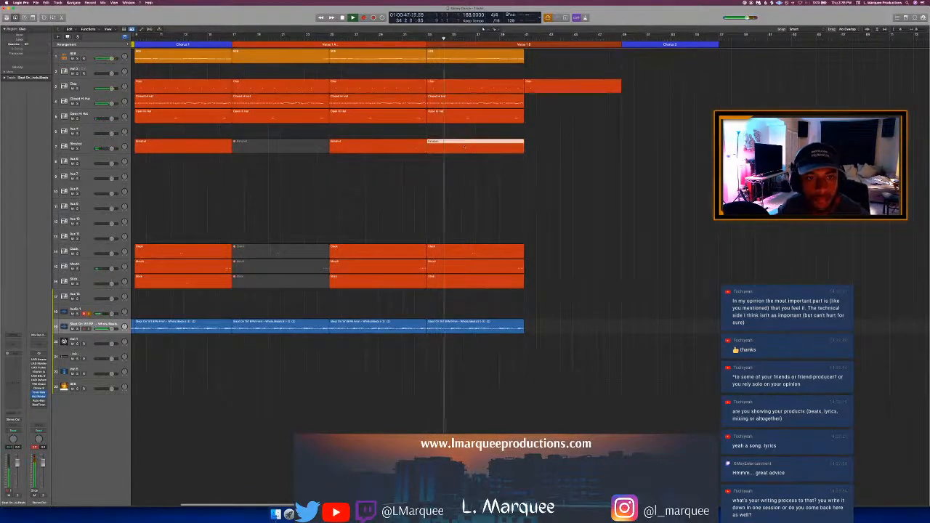
key(super+z)
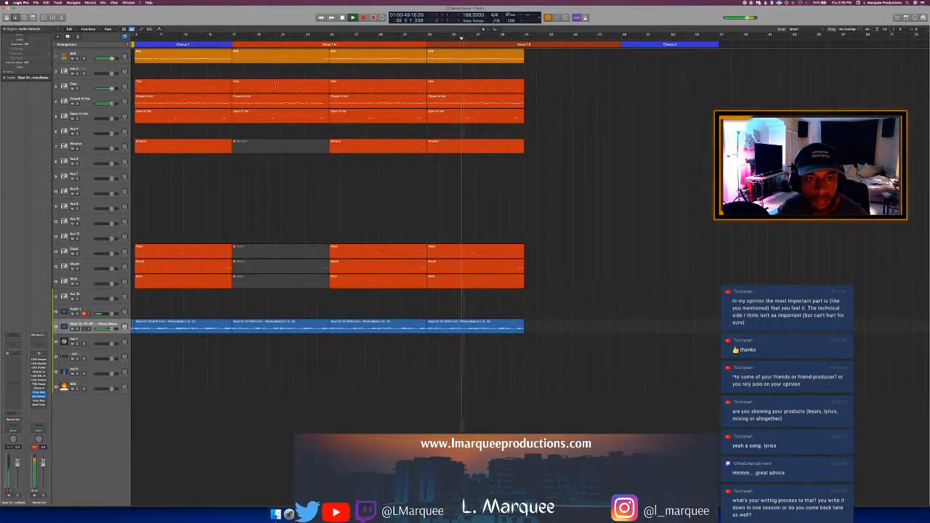
Step: Copy the Clap region from the first half of Verse 1 A to the second half of Verse 1 B
click(305, 86)
drag(271, 87, 564, 94)
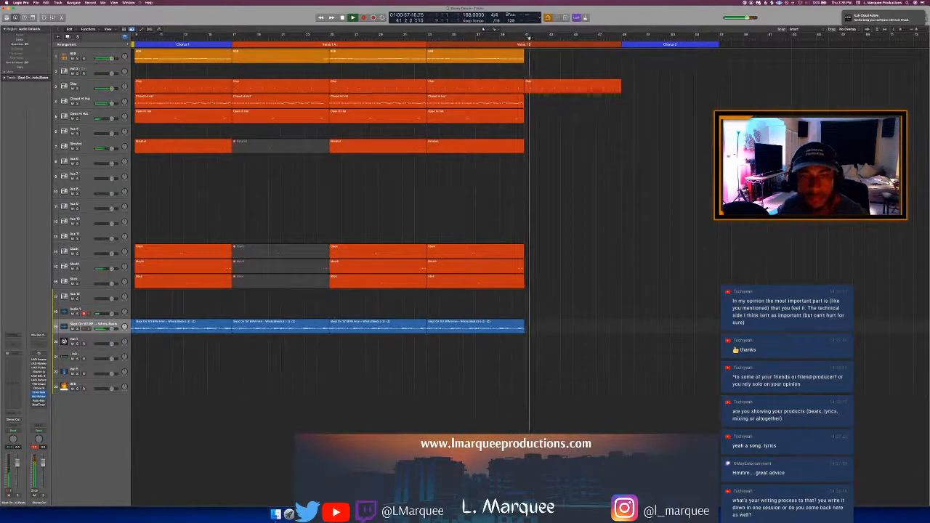
Step: Stop playback and copy the Intro and Chorus 1 audio regions to the second half of Verse 1 B and Chorus 2
click(269, 326)
scroll(238, 353, left, 1)
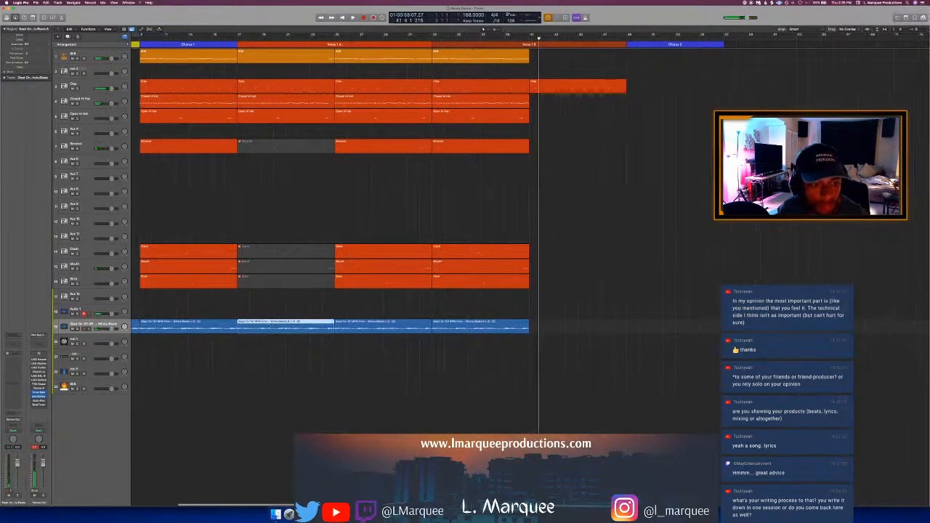
scroll(238, 353, down, 4)
click(159, 326)
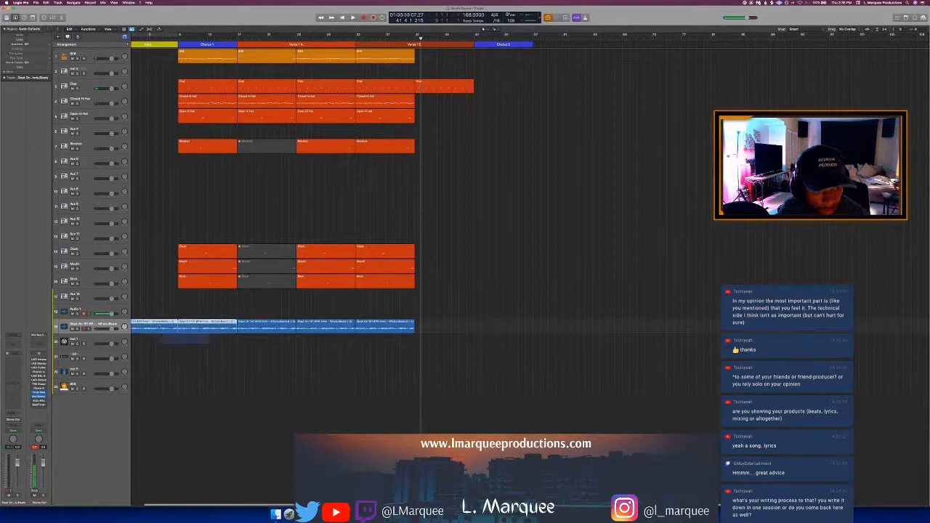
drag(153, 326, 449, 328)
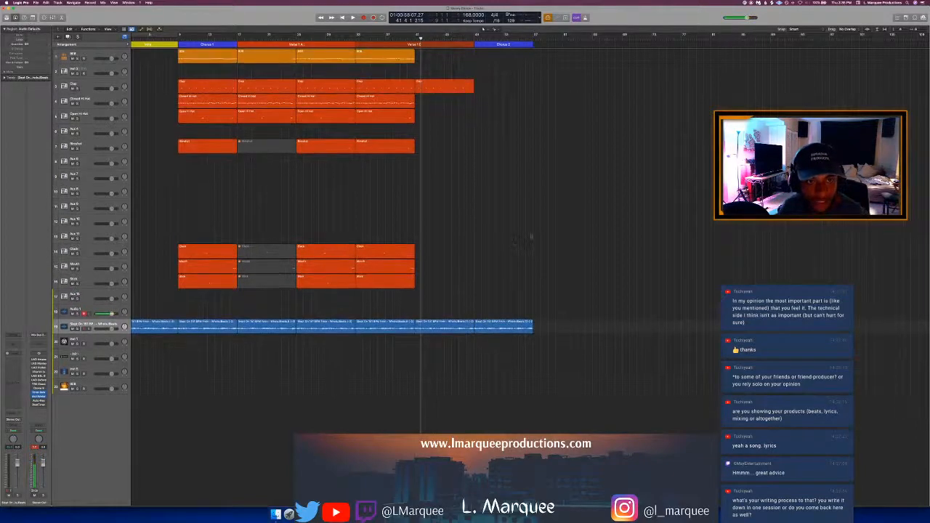
Step: Copy all 808 and drum regions from Chorus 1 to the start of Chorus 2
drag(207, 308, 199, 46)
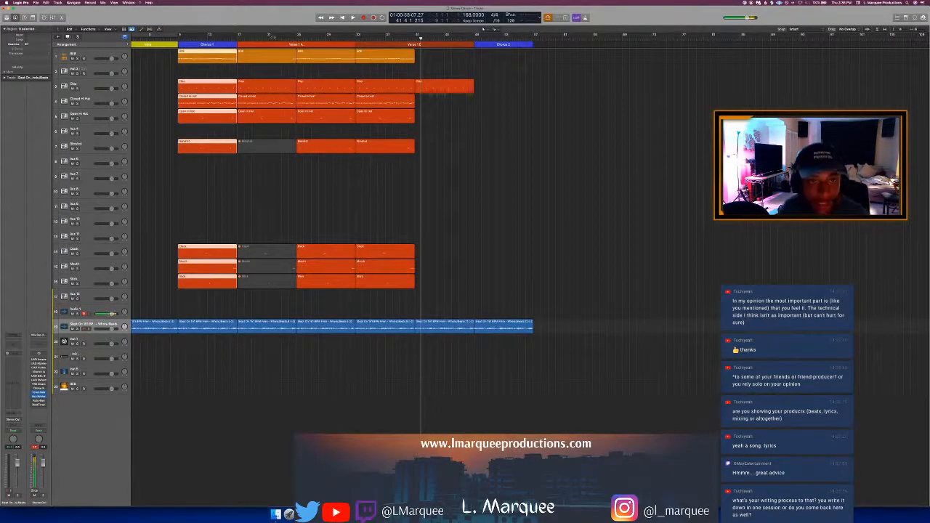
click(473, 39)
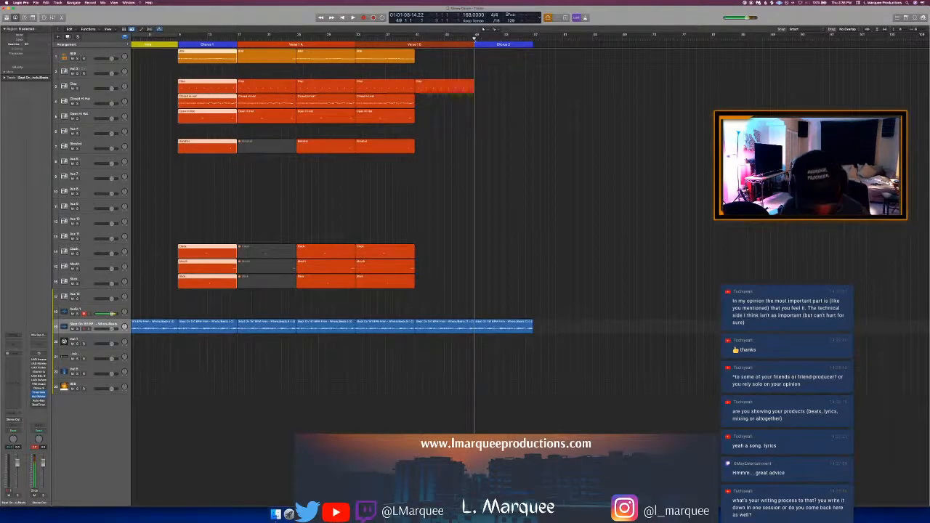
key(super+v)
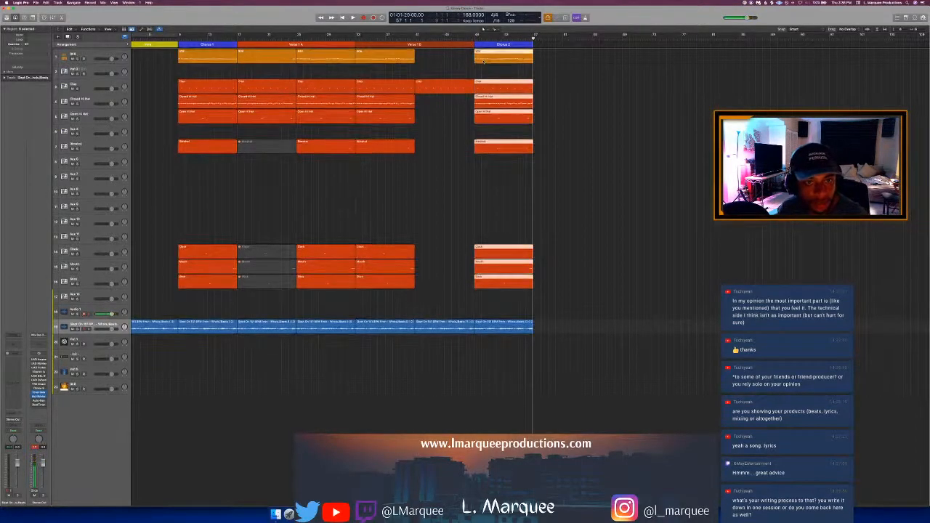
click(451, 71)
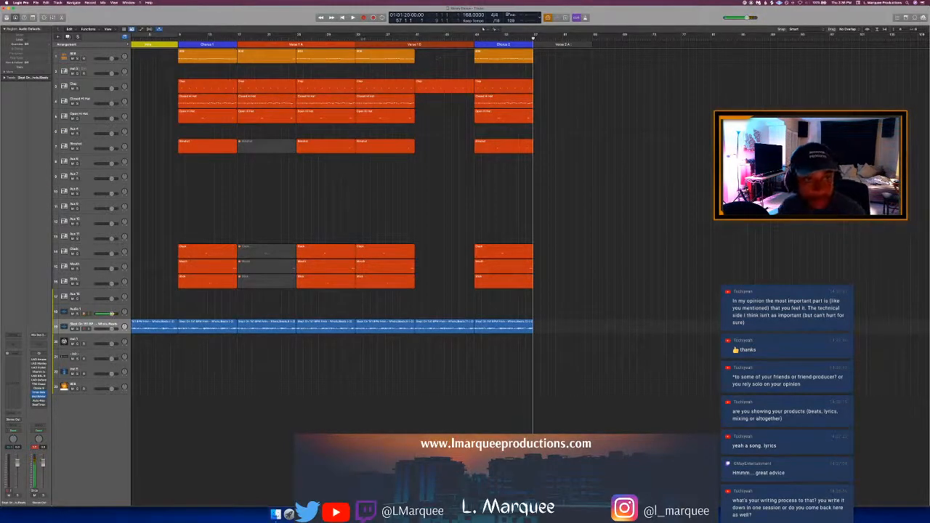
Step: Audition the second half of Verse 1 B, including a replay from shortly before it begins
click(413, 39)
key(space)
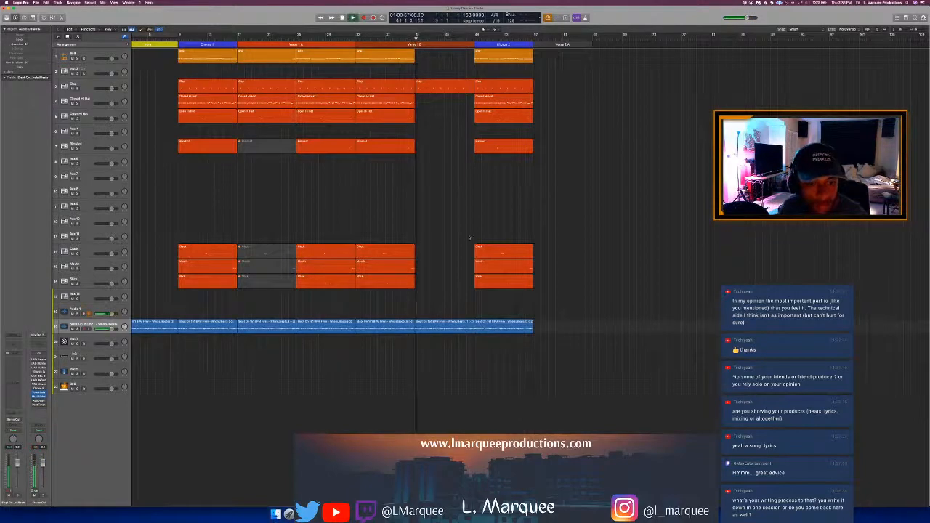
key(space)
click(425, 327)
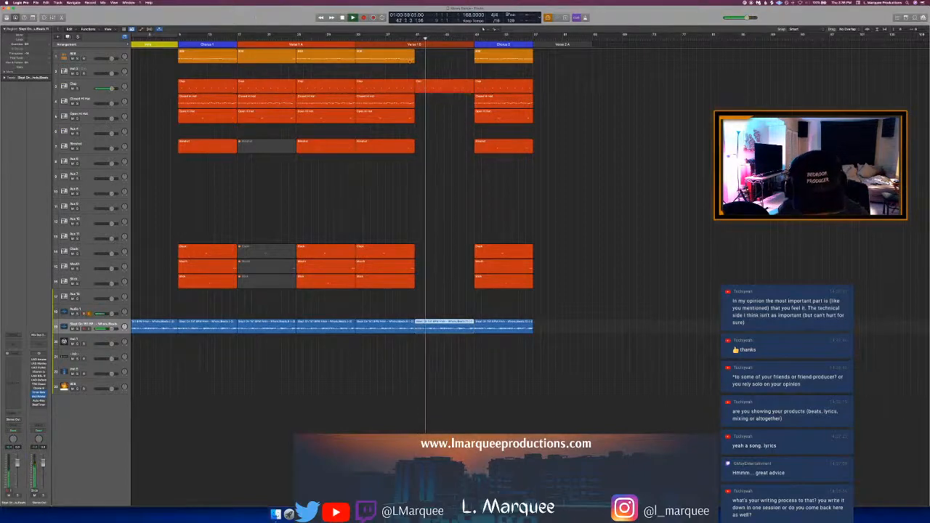
click(399, 38)
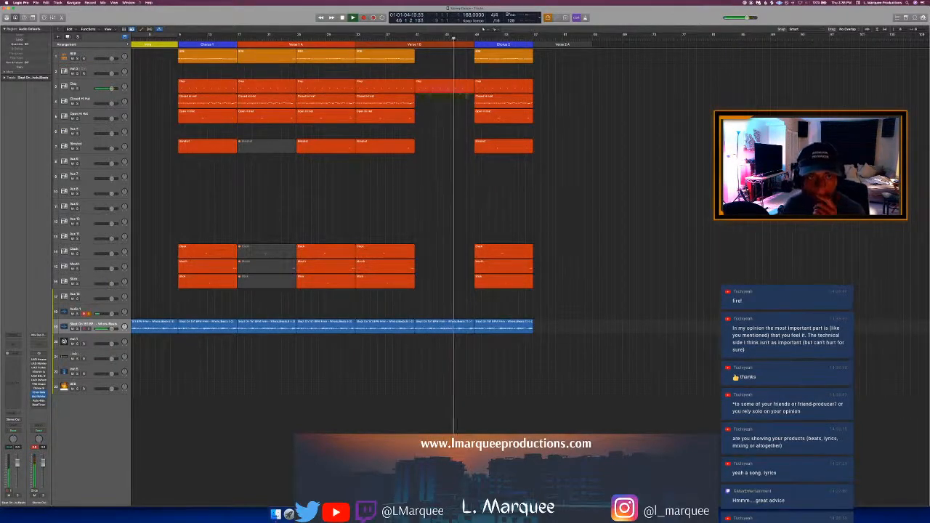
Step: Select all regions from the start of Verse 1 A through Chorus 2 and repeat them directly after Chorus 2
click(256, 58)
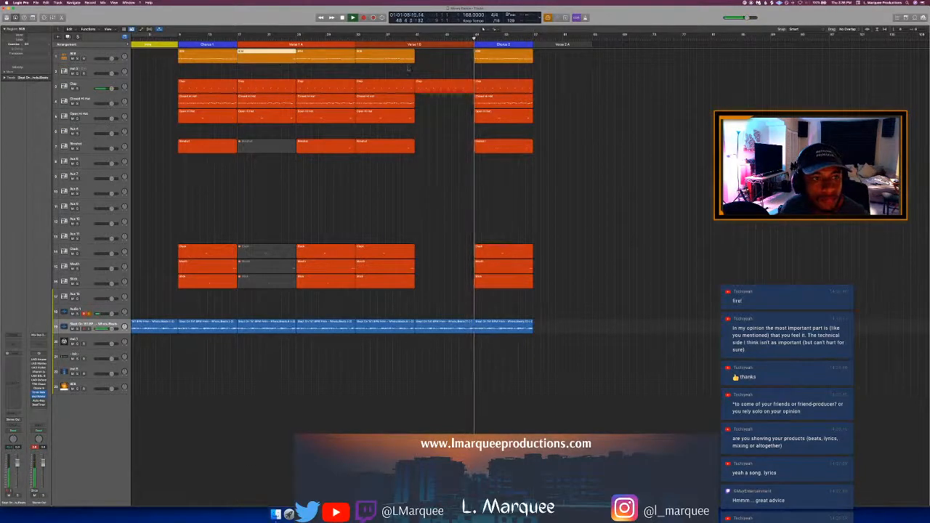
click(434, 67)
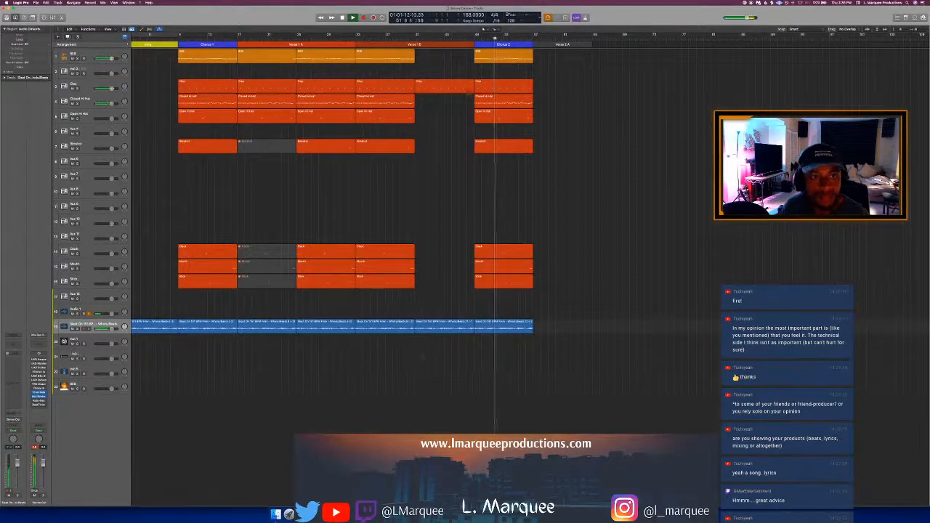
drag(511, 366, 289, 23)
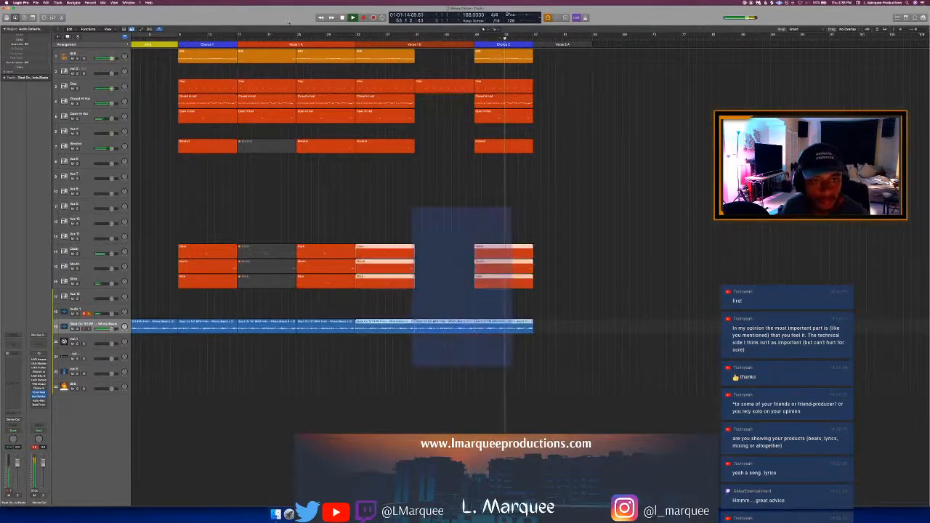
drag(412, 207, 239, 52)
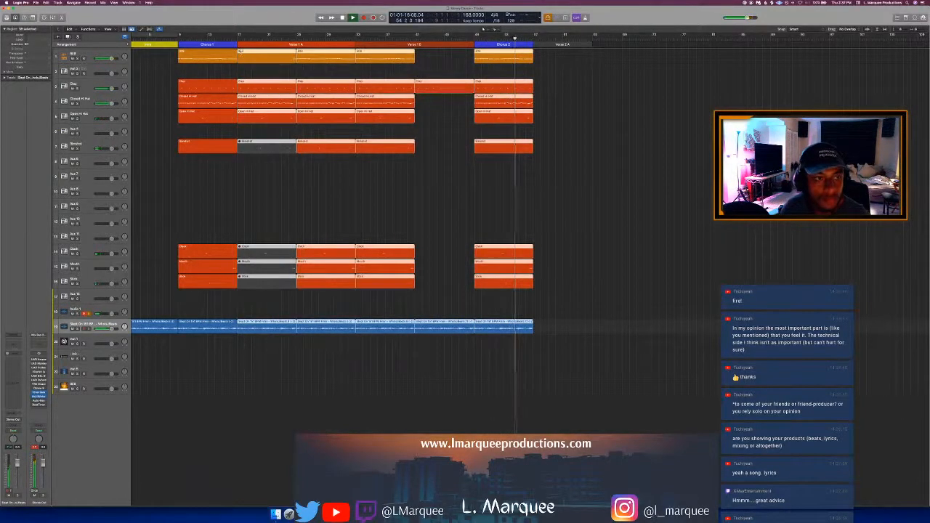
key(super+r)
click(567, 193)
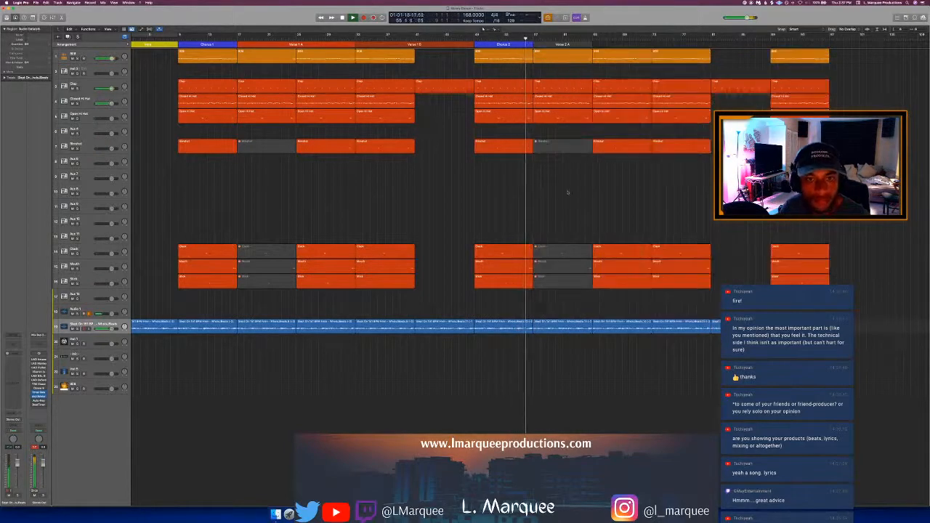
Step: Mute the Closed Hi Hat and Open Hi Hat regions opening Verse 2 A, plus the first half of the Clap region there
click(549, 103)
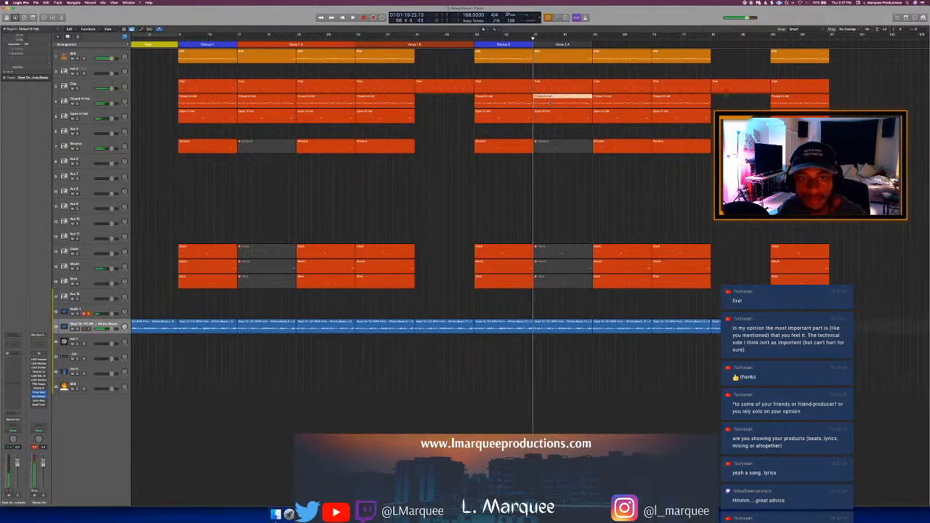
key(ctrl+m)
click(555, 113)
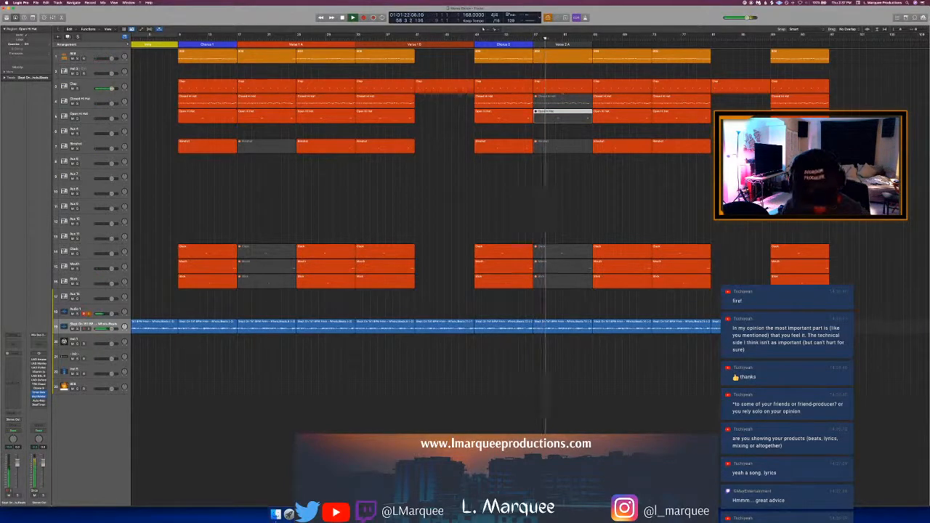
click(558, 88)
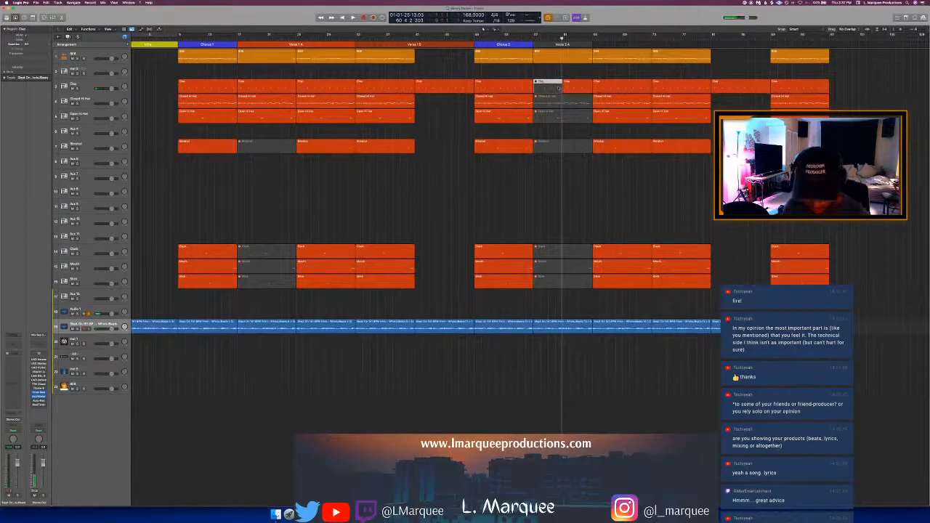
Step: Rewind to just before Verse 2 A and audition its stripped-down opening
key(comma)
key(comma)
key(comma)
key(comma)
key(comma)
key(space)
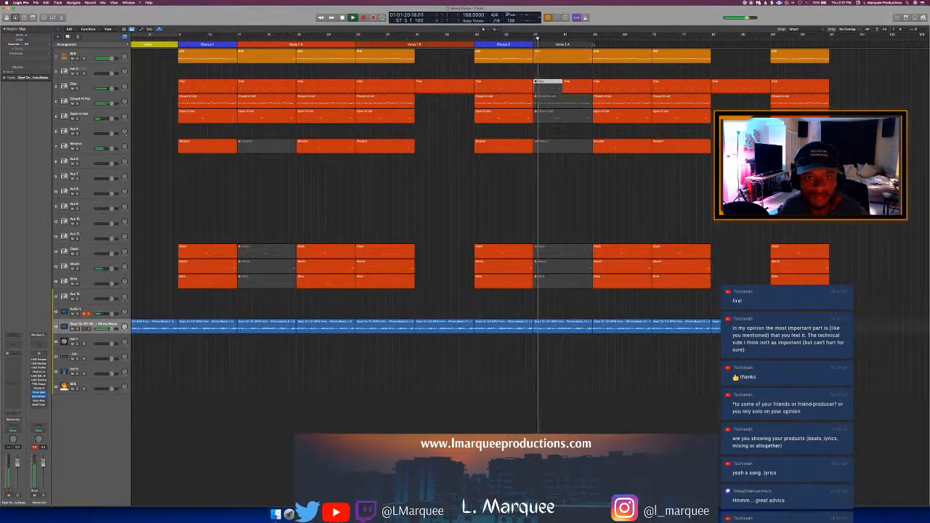
Step: Extend the Verse 2 A marker over two repeated sections and the following Verse marker over the next two, up to the last chorus copy
drag(585, 47, 651, 58)
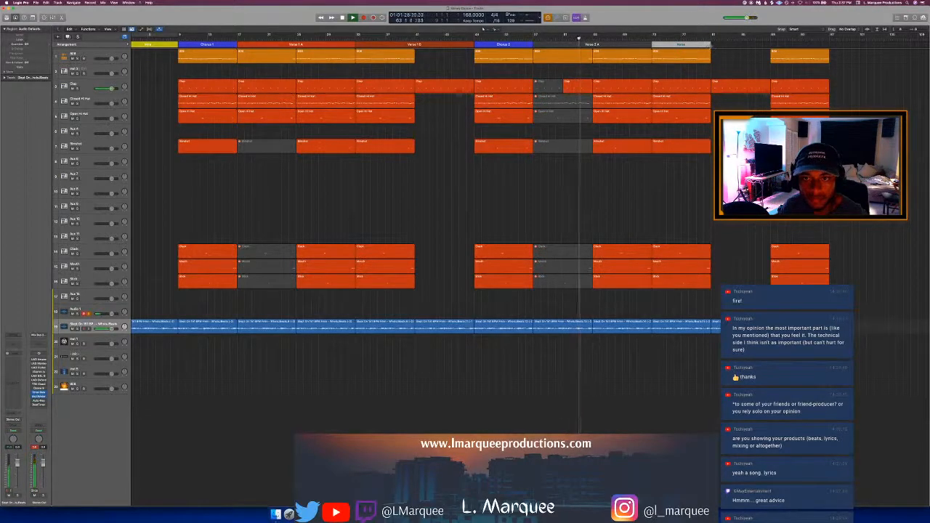
mouse_move(710, 44)
mouse_down()
mouse_move(769, 46)
mouse_move(769, 55)
mouse_move(770, 47)
mouse_up()
key(space)
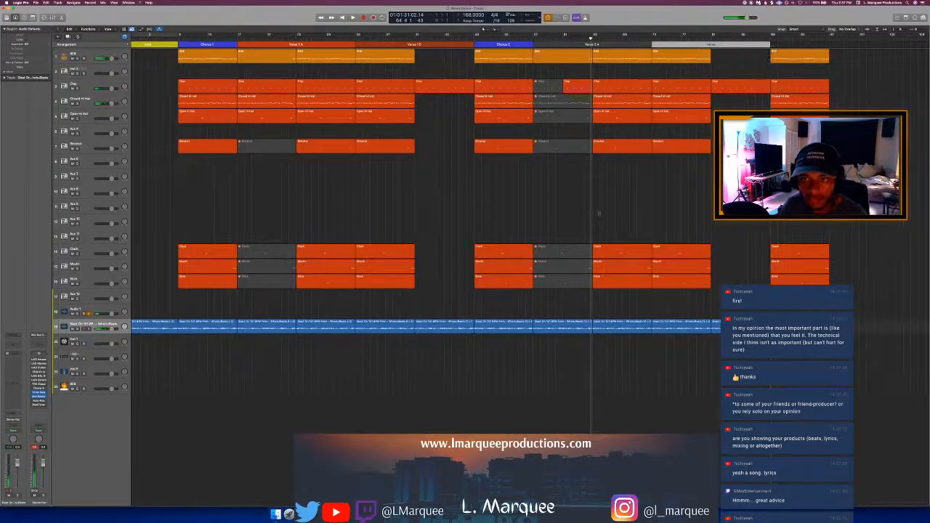
Step: Open the first Verse 2 A audio region in the audio editor, position the playhead at 60 3 1, and choose the Scissors tool
double_click(572, 321)
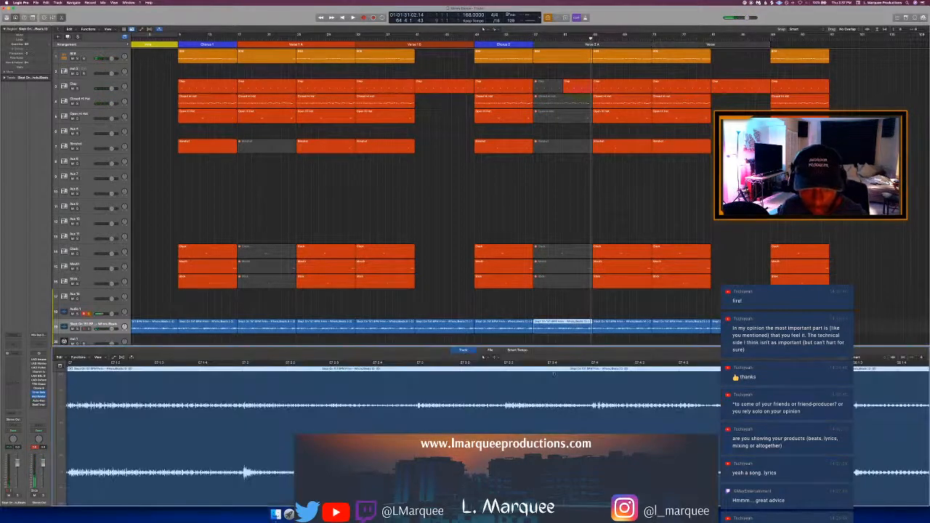
click(551, 369)
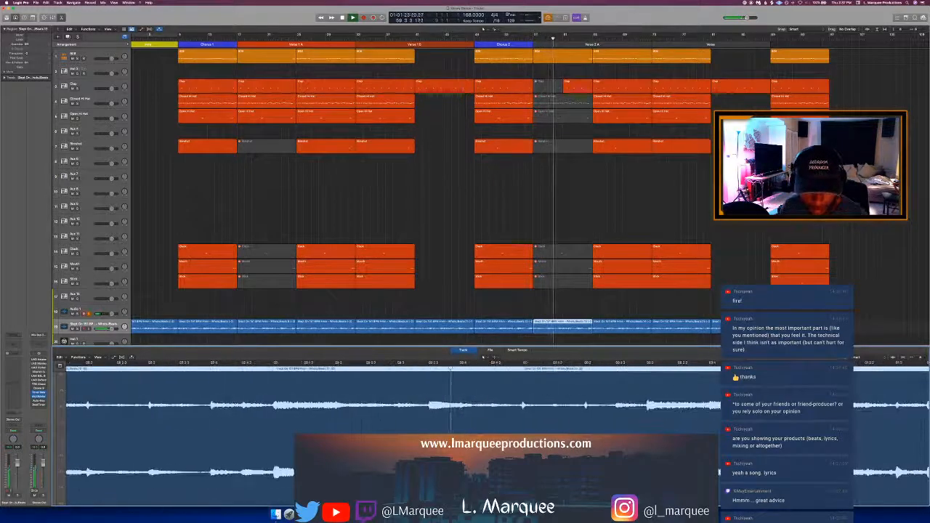
key(space)
click(601, 368)
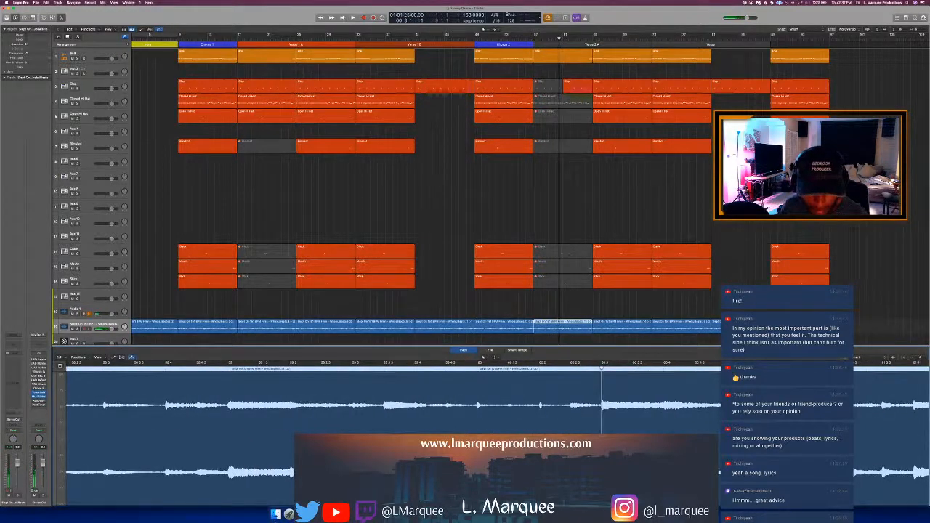
click(495, 357)
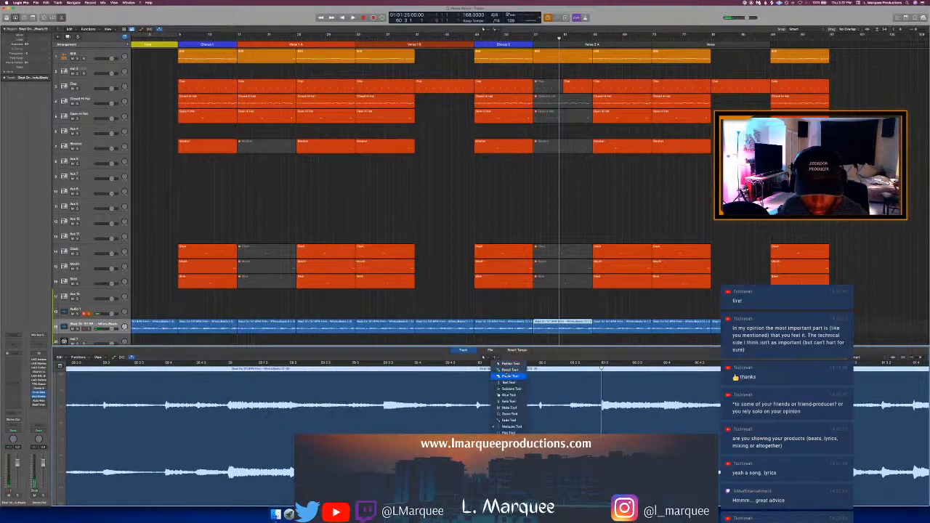
click(510, 389)
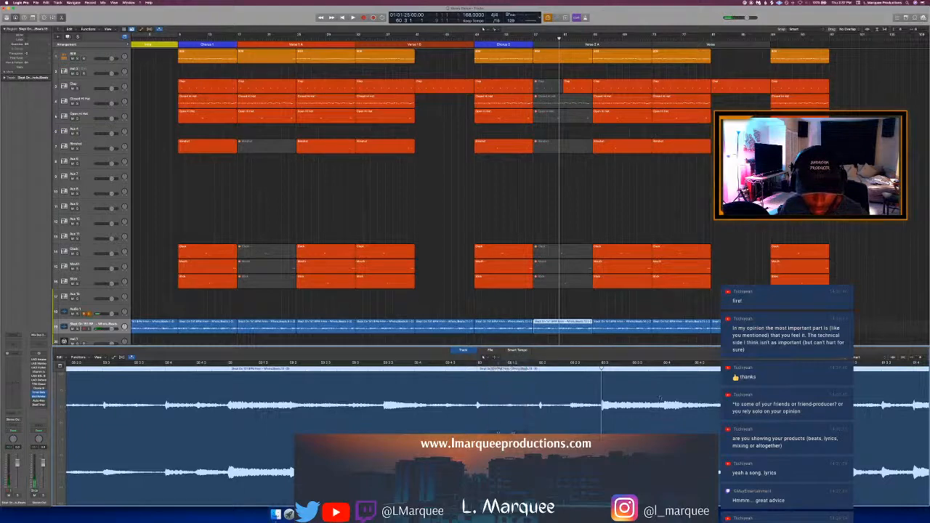
Step: Try splitting the audio region at beats 3 and 4 of bar 60 and at bar 61, copying the beat 3 slice onto beat 4
click(602, 393)
scroll(601, 392, right, 5)
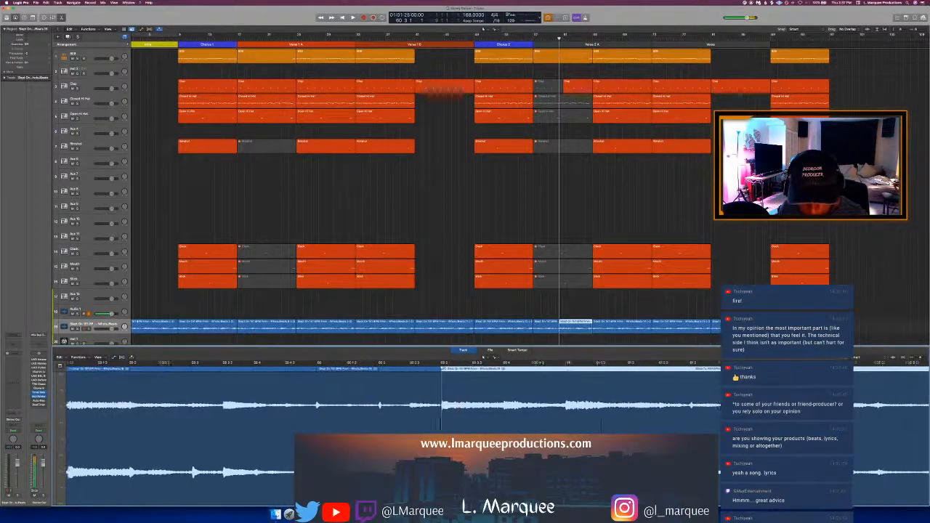
scroll(483, 357, right, 1)
click(500, 392)
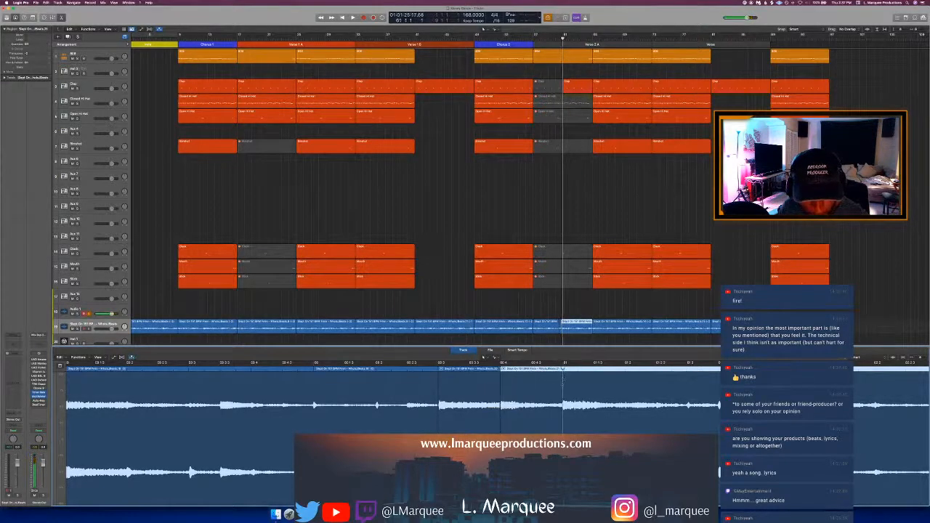
click(562, 388)
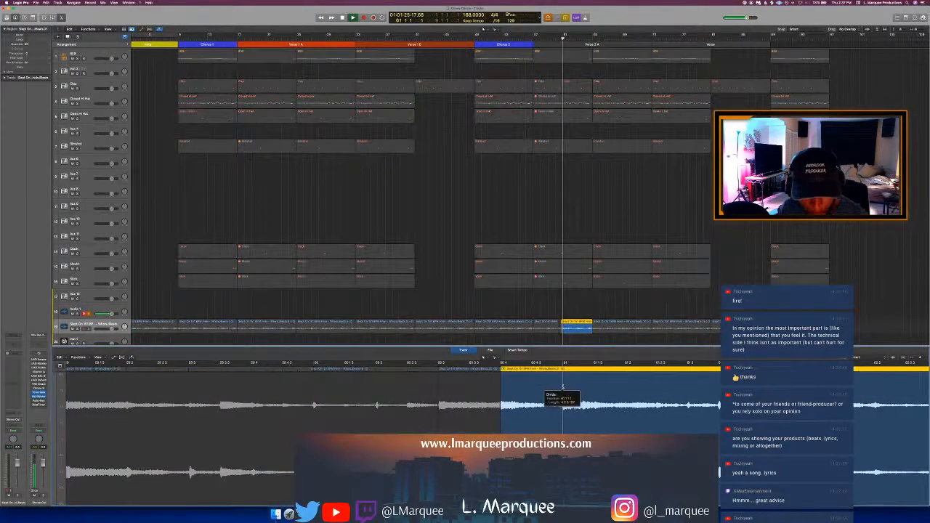
drag(471, 390, 534, 390)
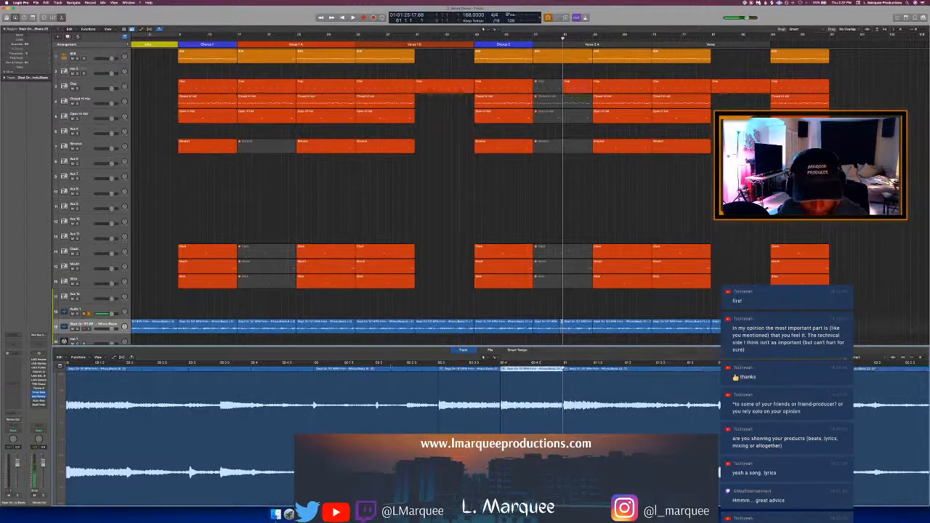
key(space)
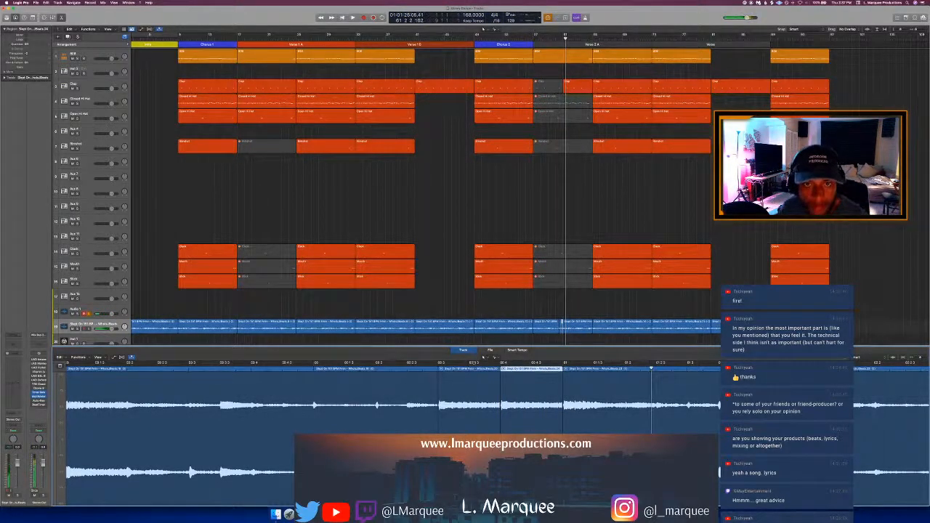
Step: Undo the slice copy and the splits made around bar 61
key(super+z)
key(super+z)
key(super+z)
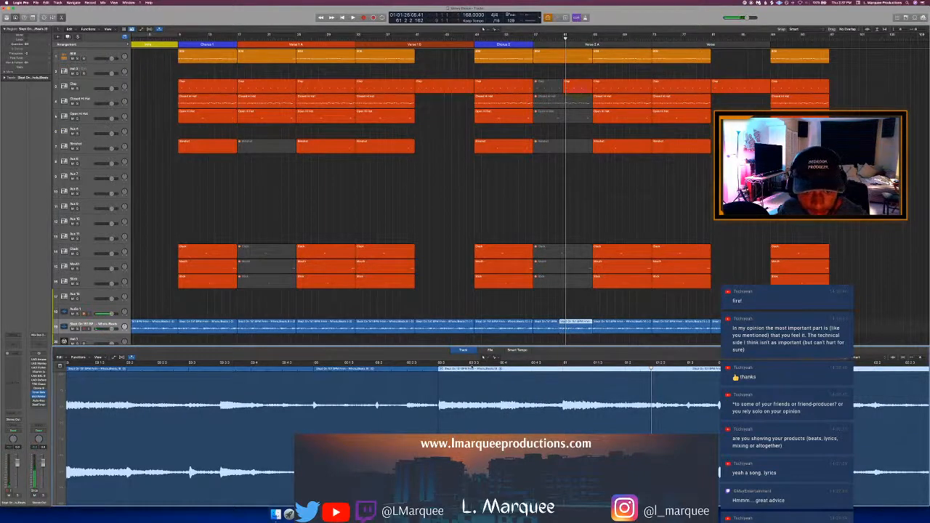
Step: Split the first Verse 2 A audio region at beats 3 and 4 of bar 64, just before the section's second half
click(585, 39)
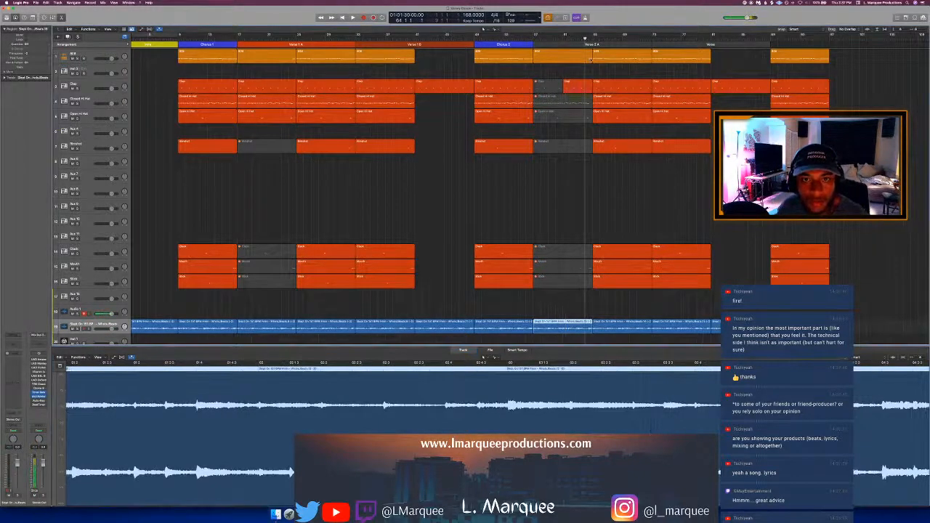
scroll(602, 64, right, 1)
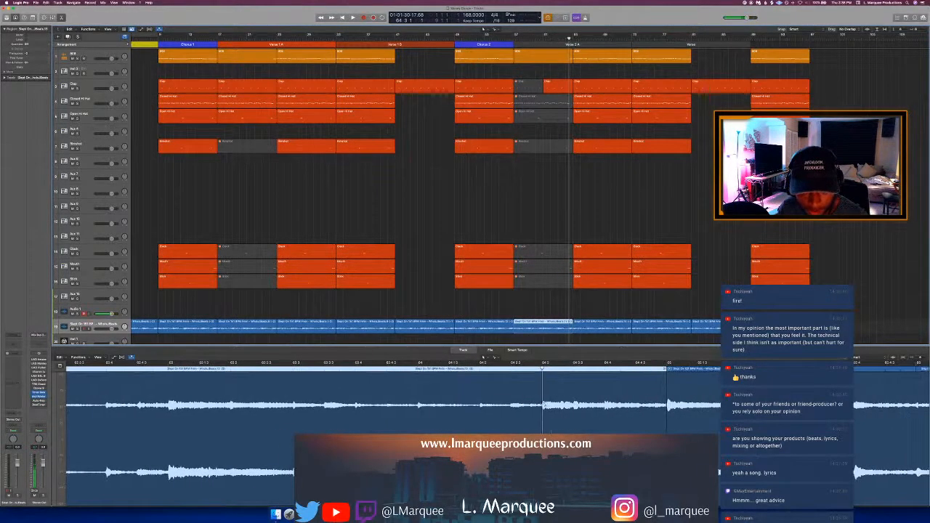
key(super+t)
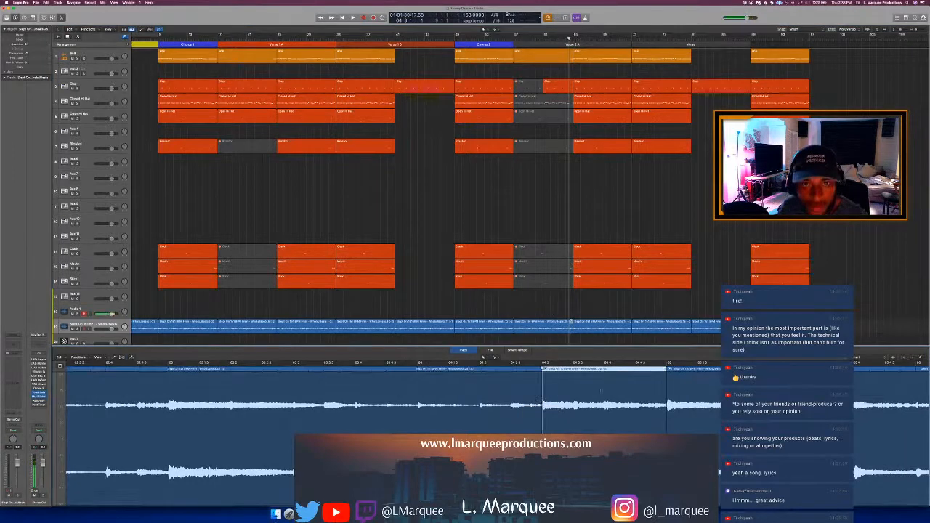
click(605, 384)
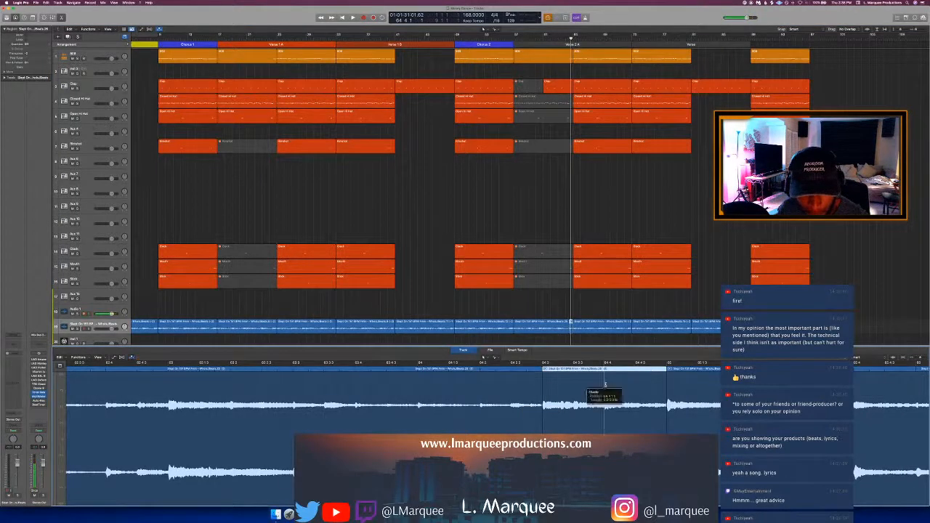
click(454, 368)
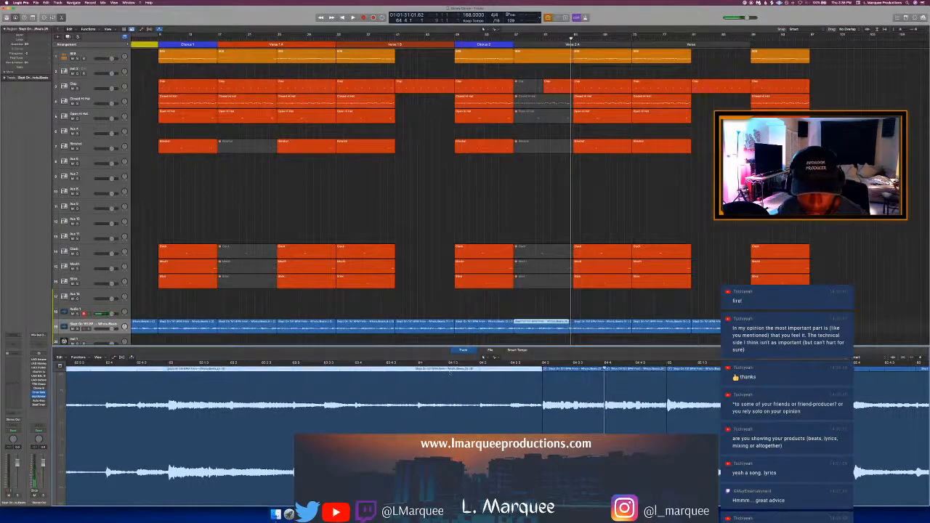
Step: Audition Verse 2 A from bar 61 through the bar 64 splits and close the audio editor
key(space)
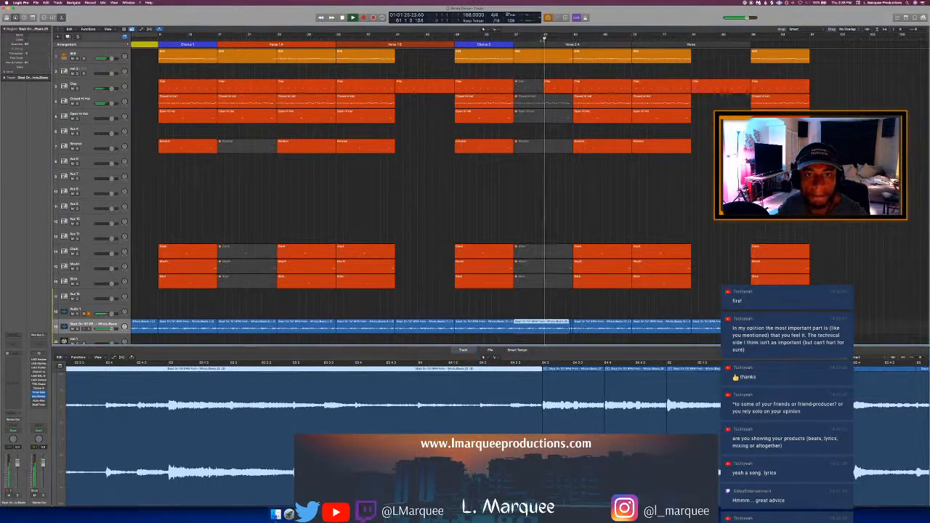
key(e)
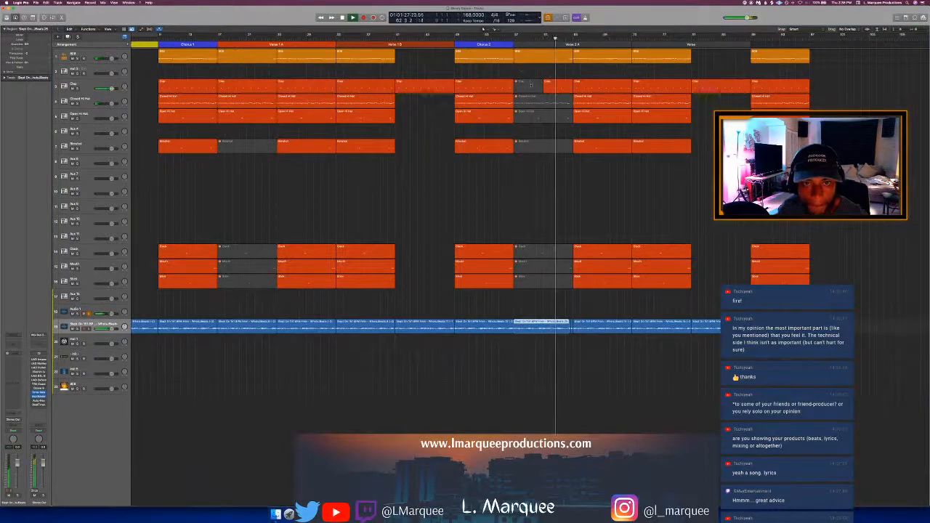
click(13, 8)
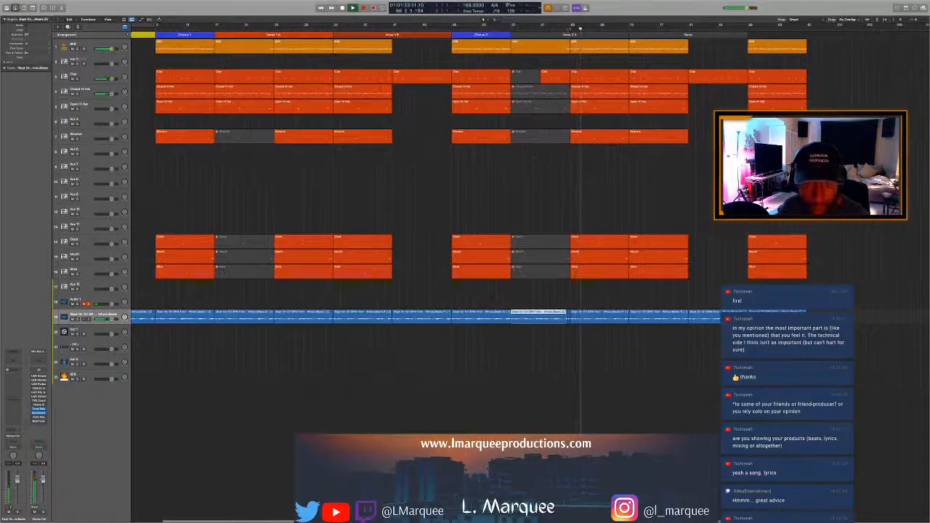
Step: Examine the opening notes of the 808 region at bar 65 in the piano roll while auditioning, and close the editor
click(566, 29)
click(579, 48)
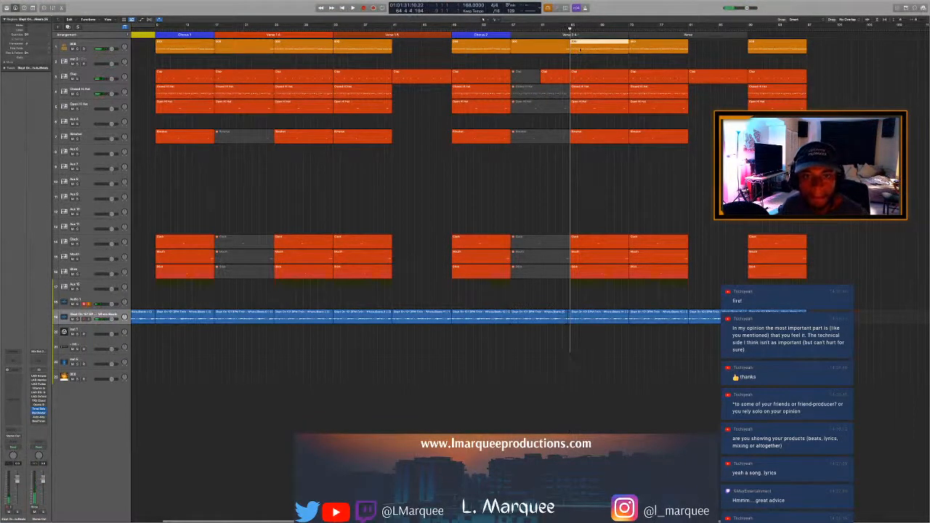
key(e)
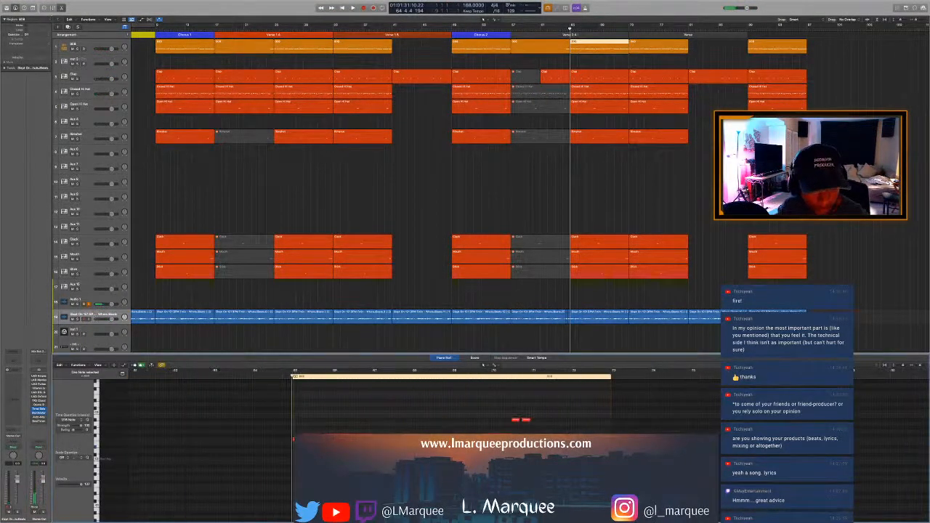
drag(302, 427, 325, 443)
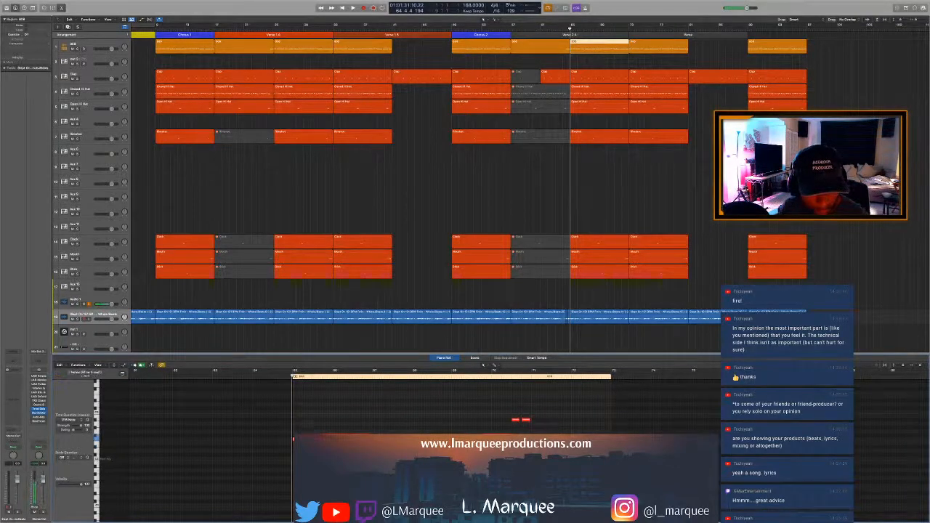
key(space)
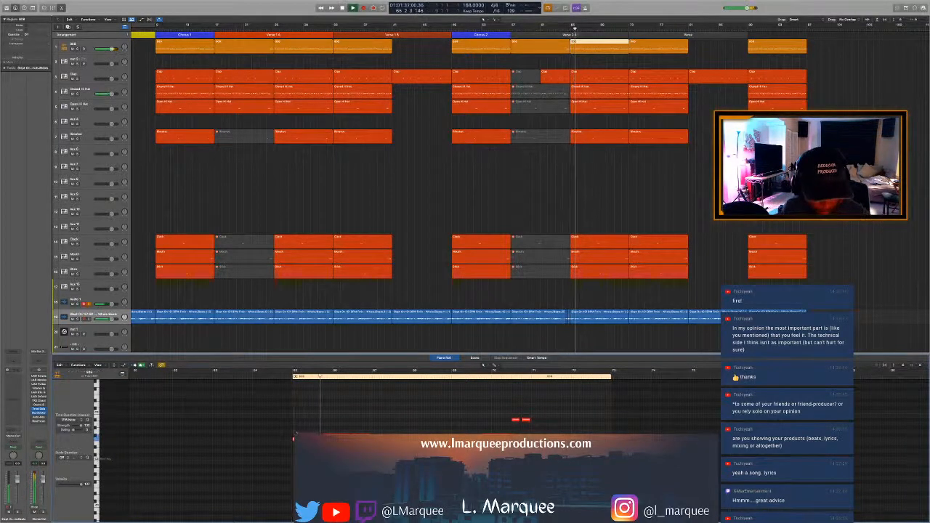
key(space)
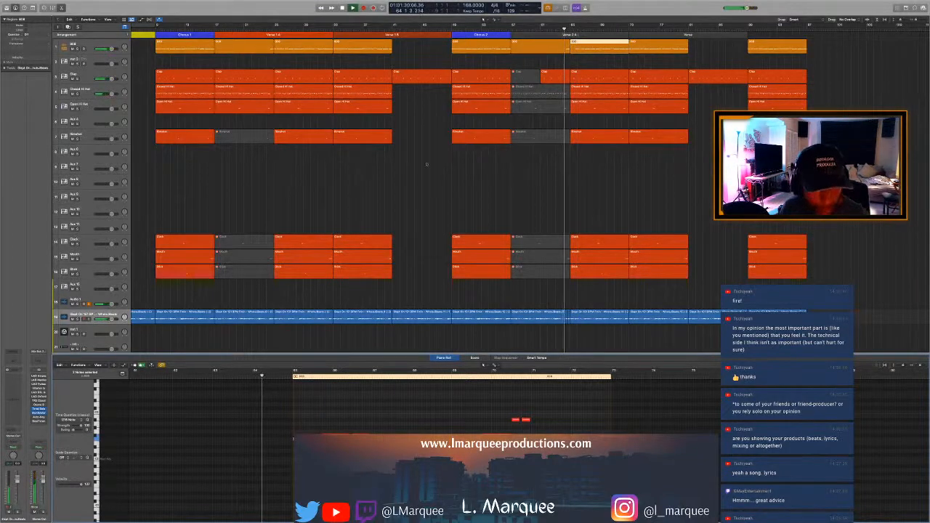
key(p)
scroll(501, 155, right, 2)
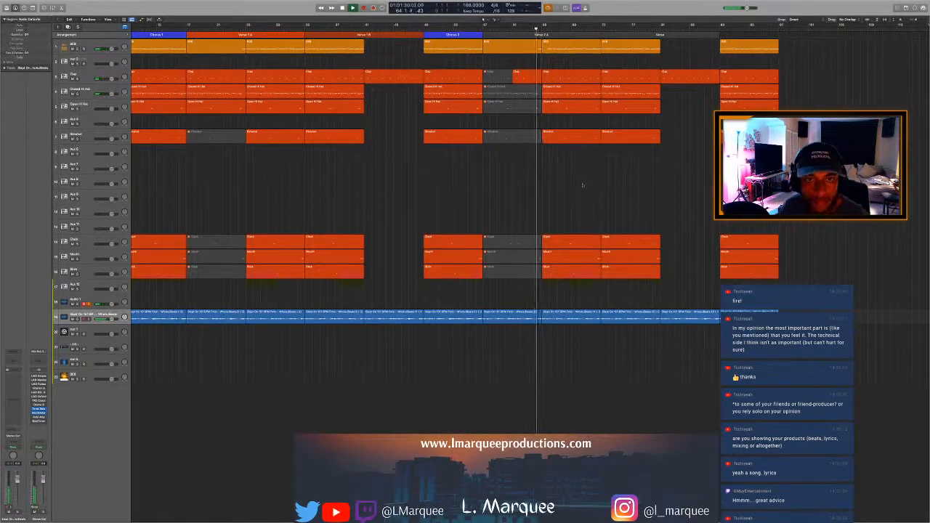
Step: Open the audio region starting at bar 65 in the audio editor, split it at beat 3 of bar 65, and audition
click(547, 321)
key(e)
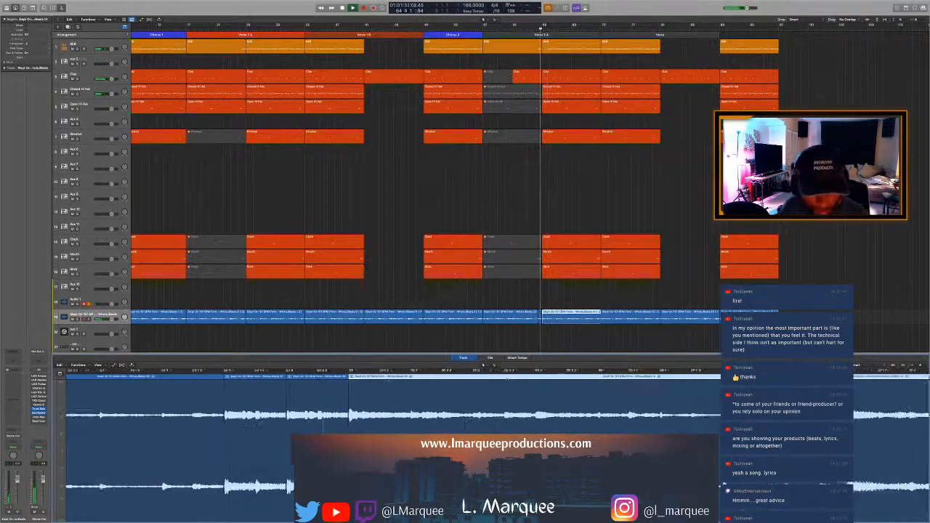
click(450, 377)
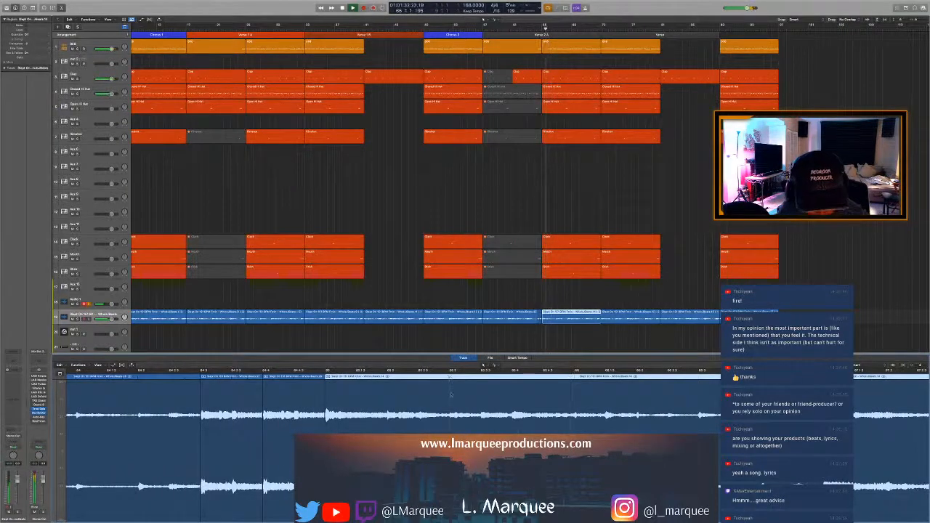
super+click(449, 395)
key(space)
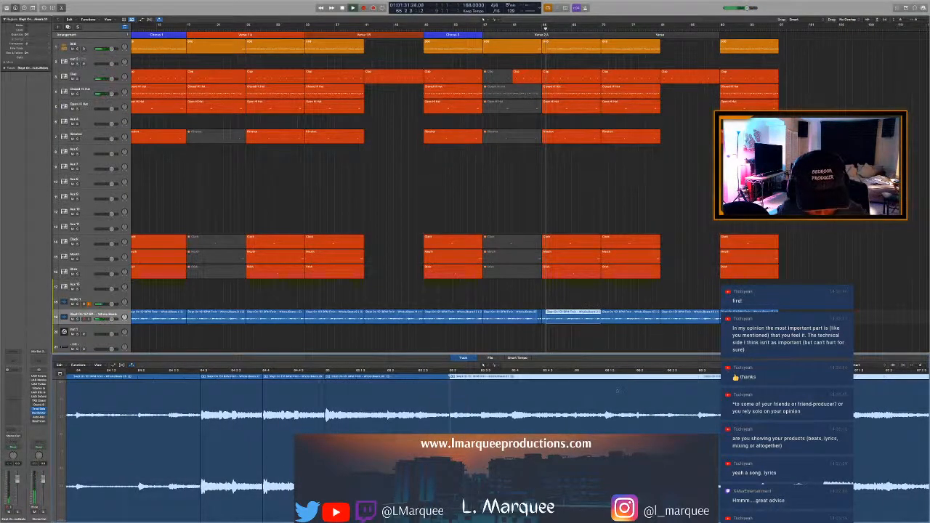
key(space)
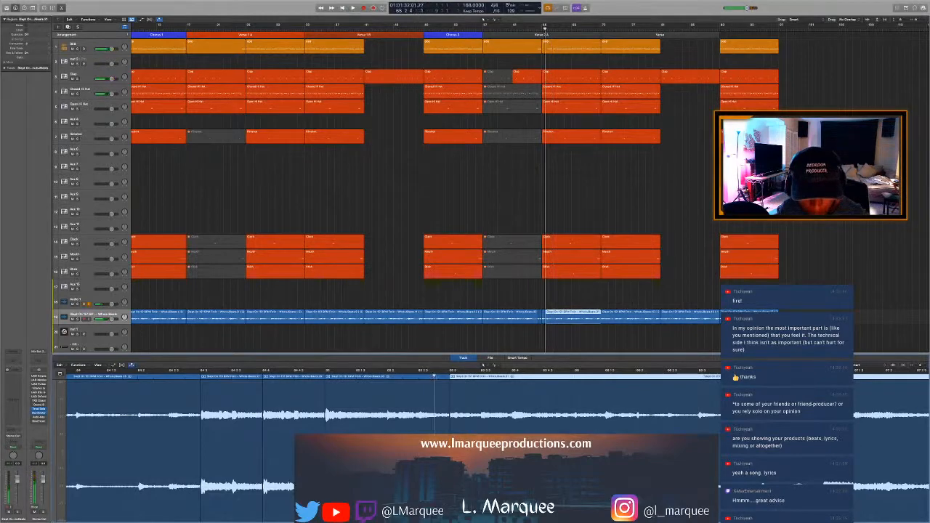
Step: Split the audio region at beat 4 of bar 65, mute the beat 3 slice, and play the transition from bar 65
key(space)
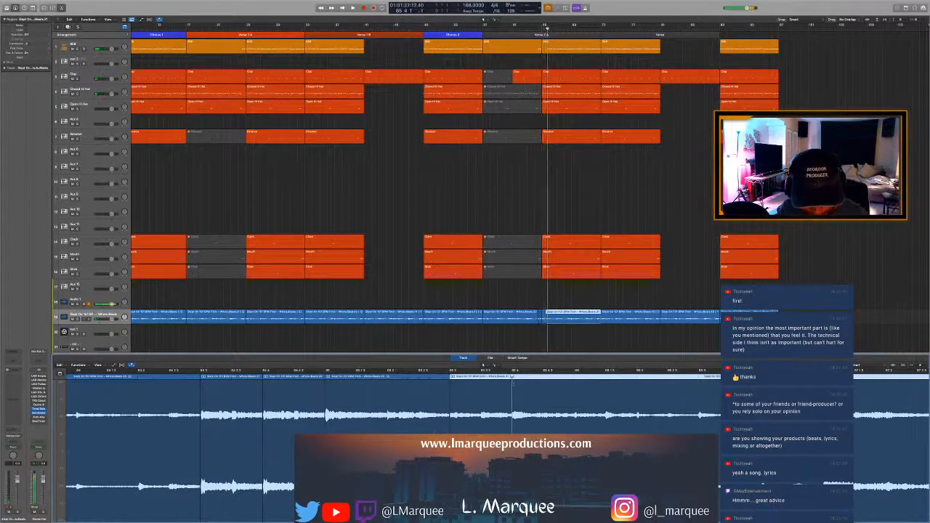
super+click(512, 386)
click(485, 389)
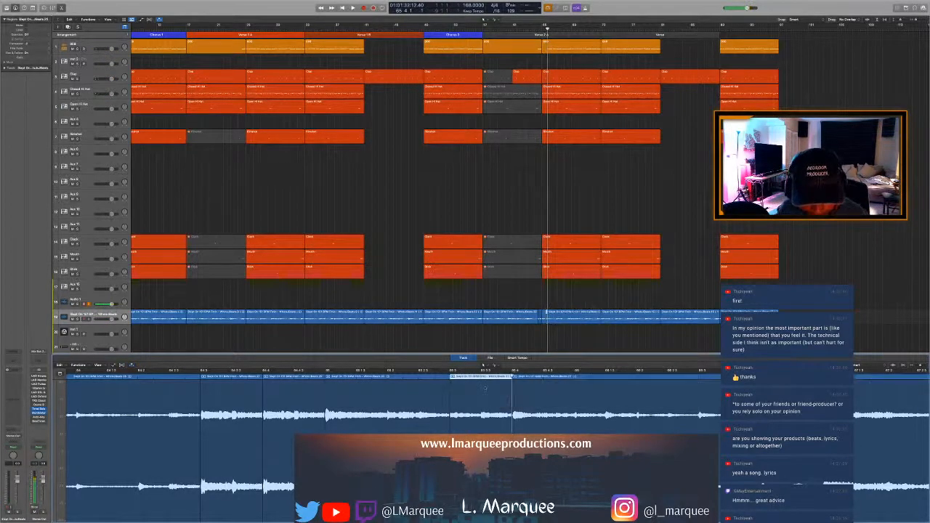
key(ctrl+m)
key(space)
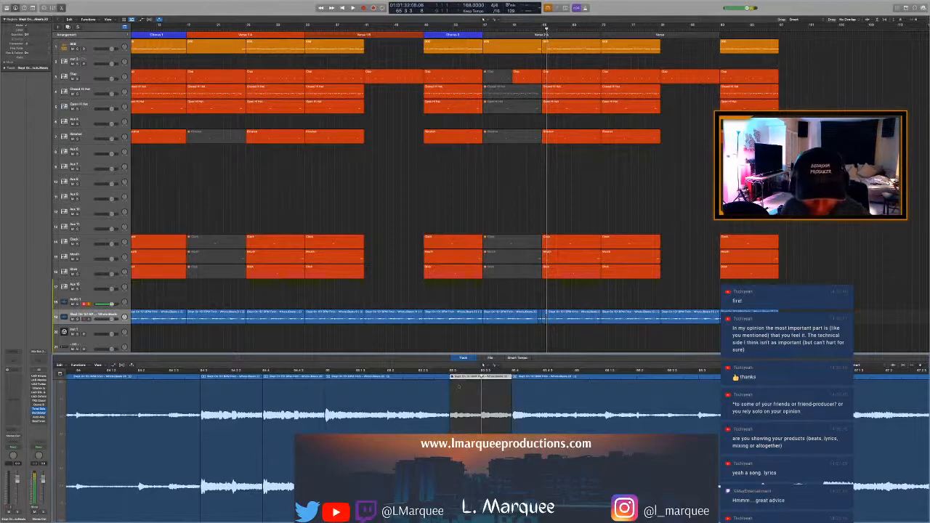
key(comma)
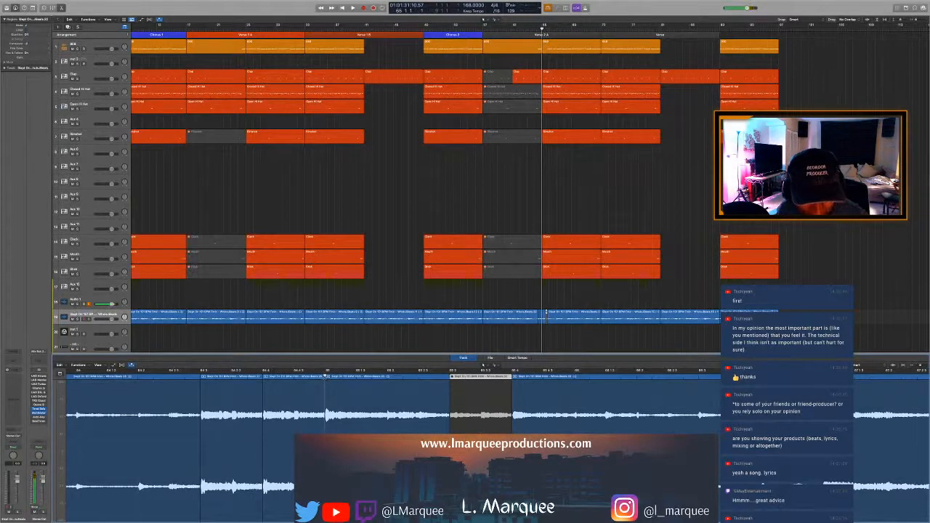
key(space)
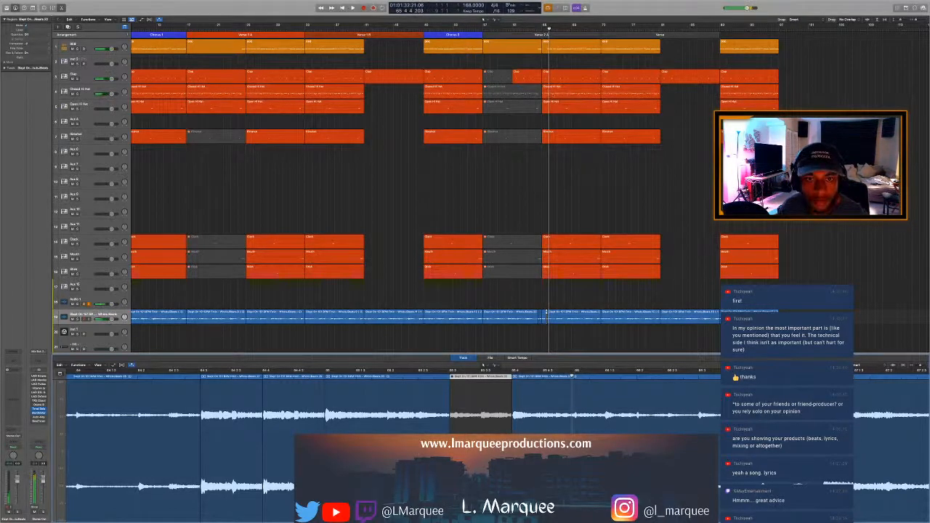
Step: Examine the Closed Hi-Hat region's opening notes at bar 65 in the piano roll at closer zoom while auditioning
click(550, 94)
key(space)
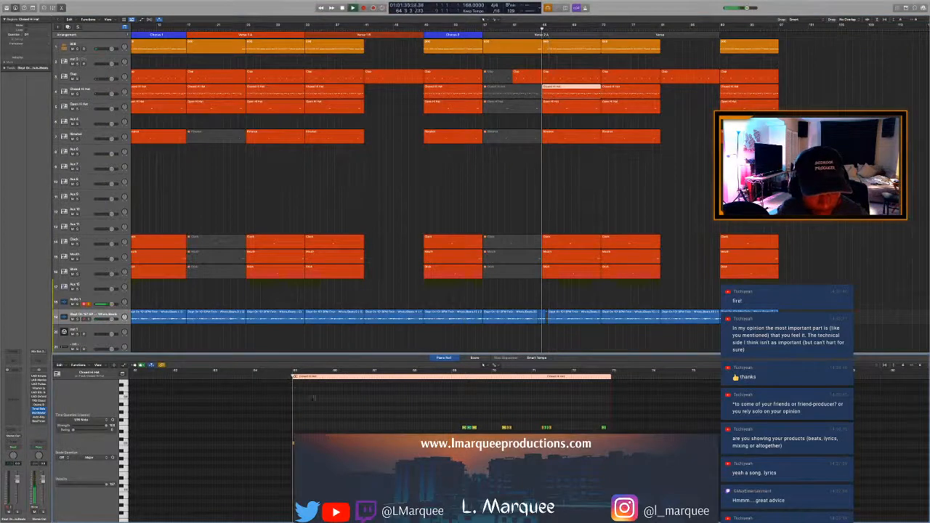
key(space)
key(super+Right)
key(super+Right)
key(super+Right)
key(super+Right)
key(super+Right)
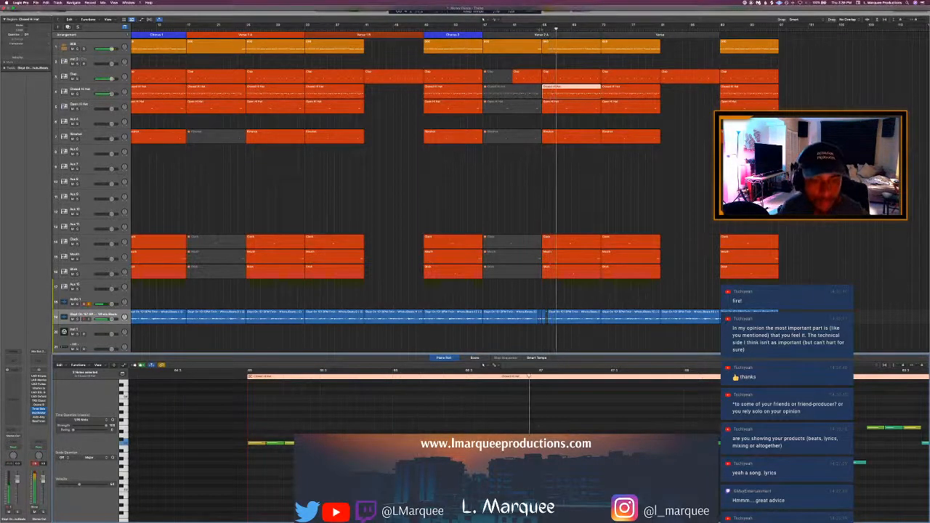
Step: Color the Verse 2 A marker and the following Verse marker orange-red to match the Verse 1 markers, and close the color palette
key(alt+c)
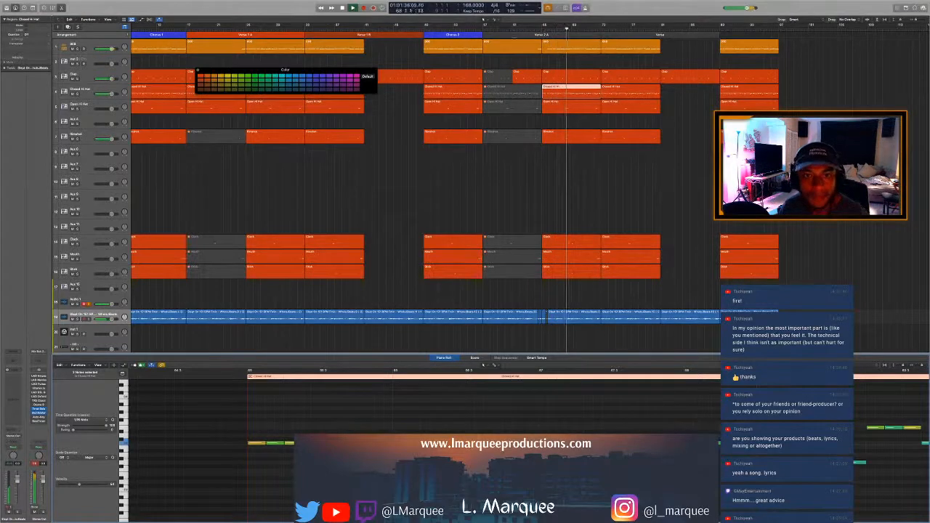
click(507, 35)
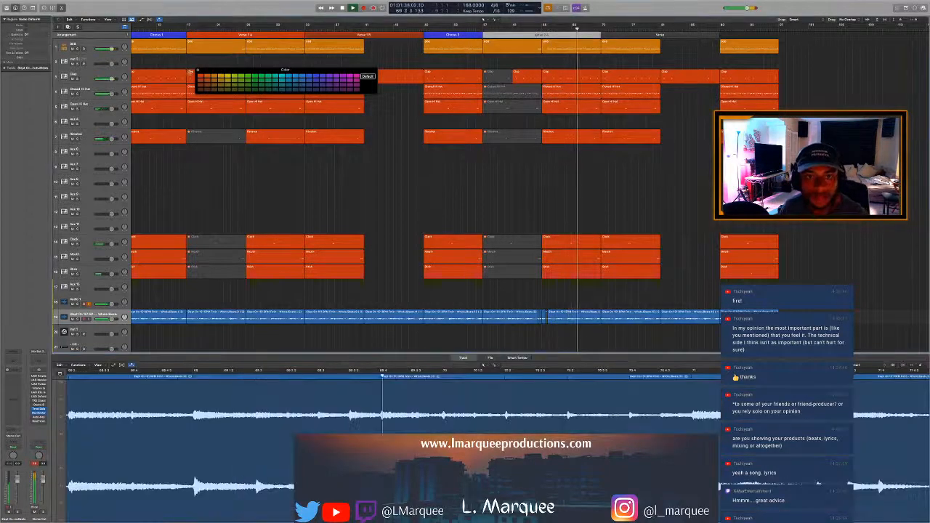
click(200, 76)
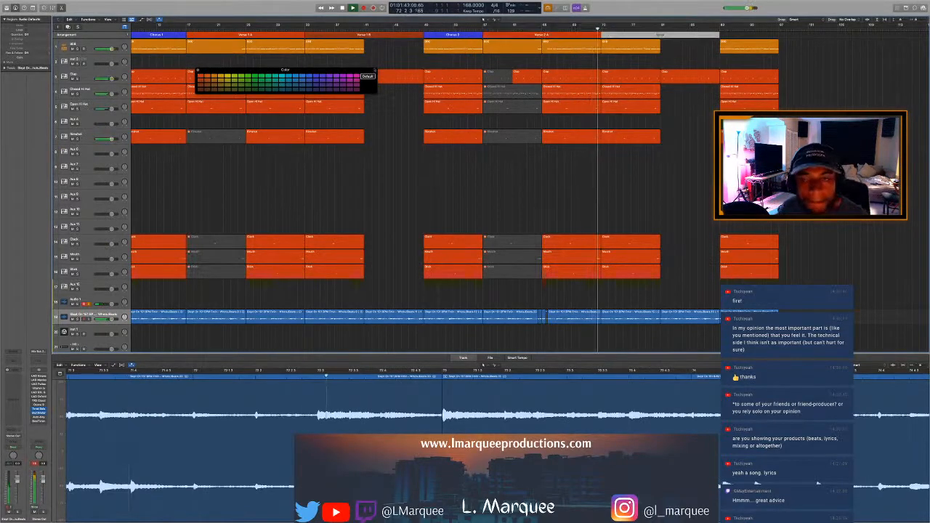
click(202, 80)
click(198, 71)
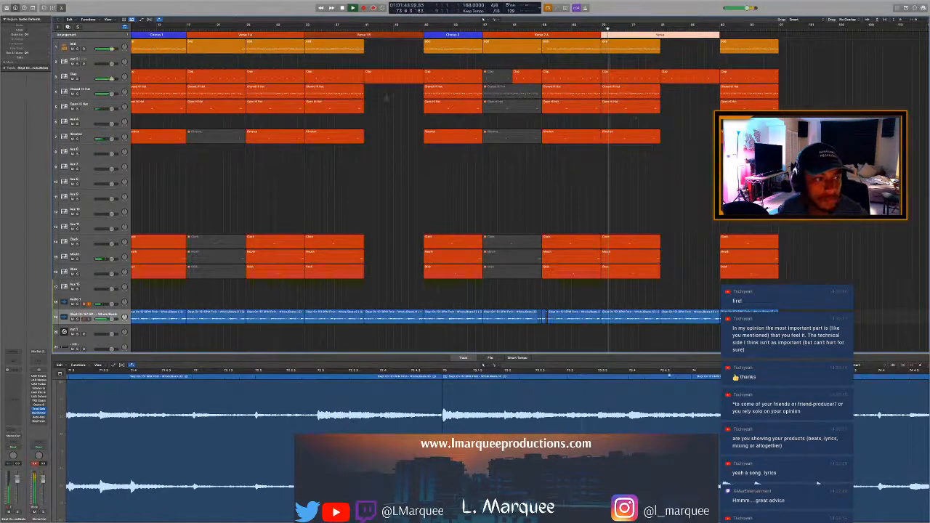
Step: Cycle bars 73 to 75 and mute the Closed Hi-Hat notes in bars 73 and 74, auditioning the loop
key(space)
click(611, 93)
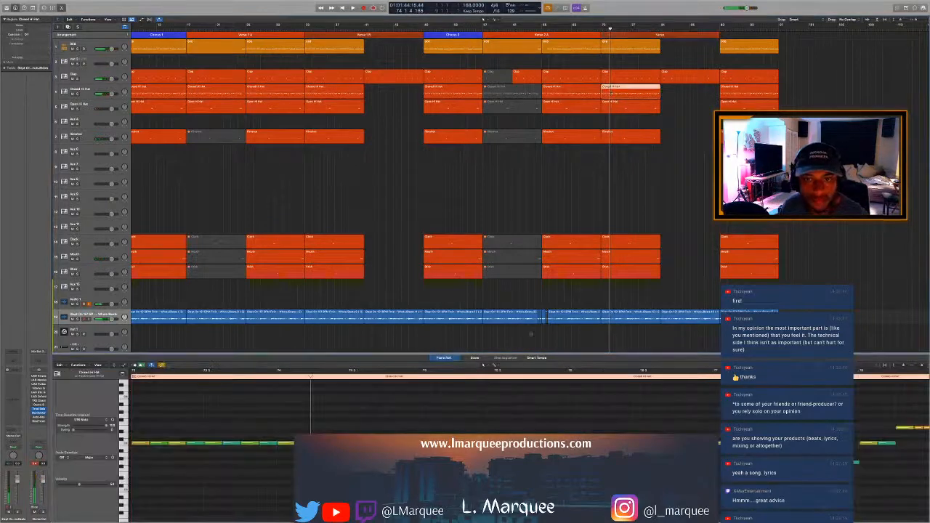
drag(603, 26, 615, 26)
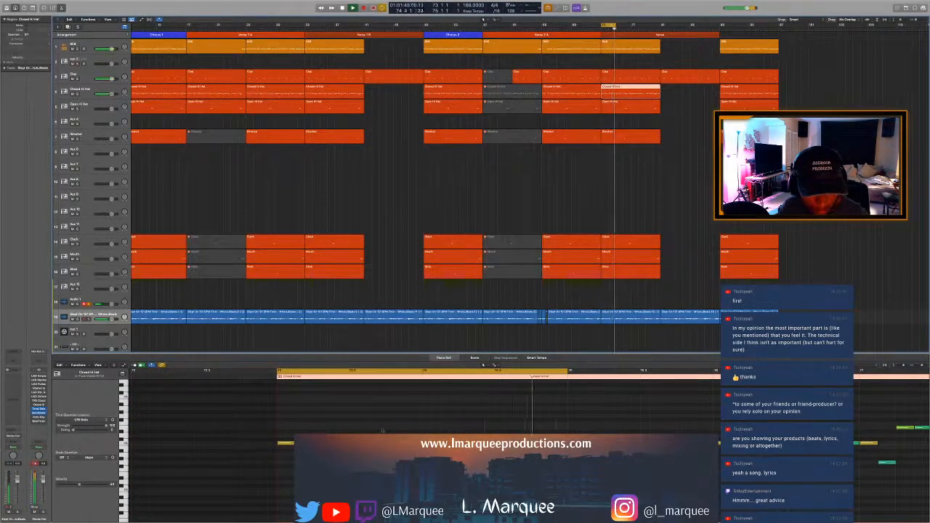
key(space)
drag(513, 471, 555, 476)
key(space)
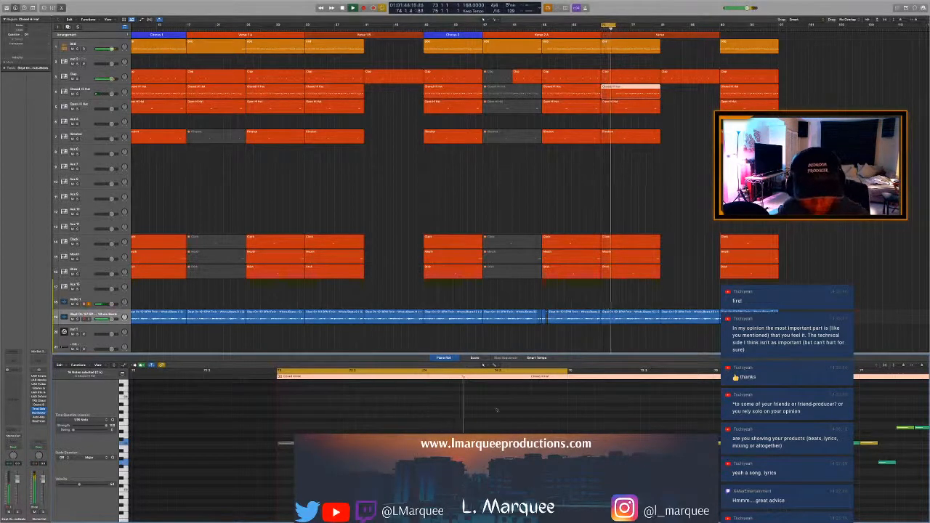
key(space)
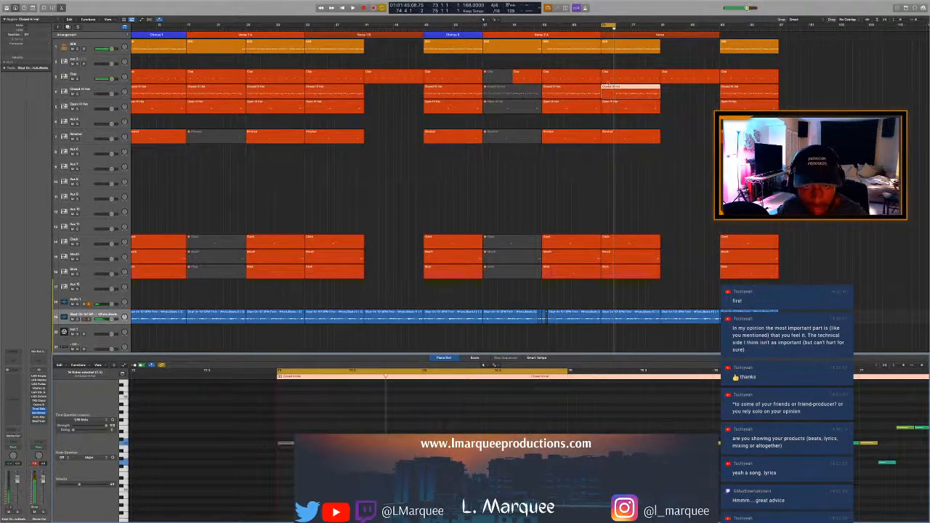
Step: Audition the Clap region at bar 73, select its note on beat 3 of bar 74, and close the piano roll
click(608, 73)
key(space)
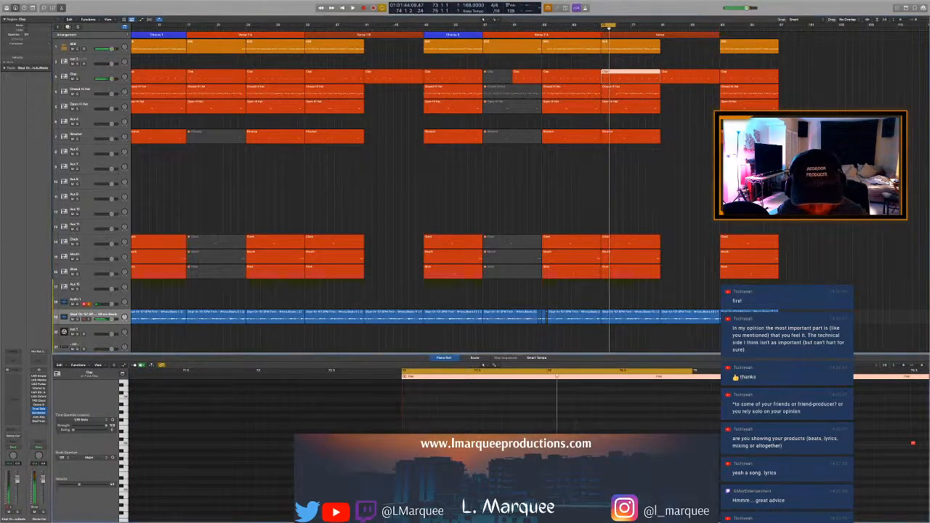
click(622, 441)
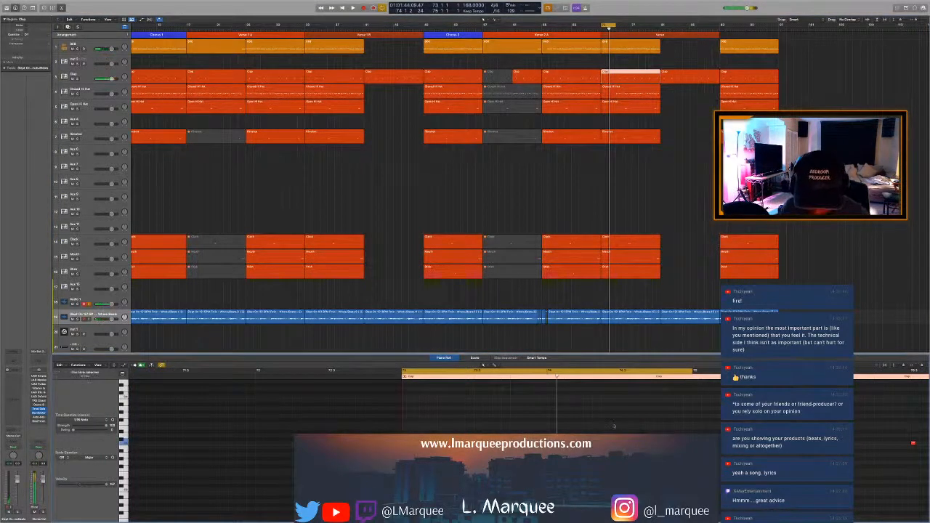
key(e)
Step: Split the audio region starting at bar 73 at beats 3 and 4 of bar 74, and audition the splits
click(621, 314)
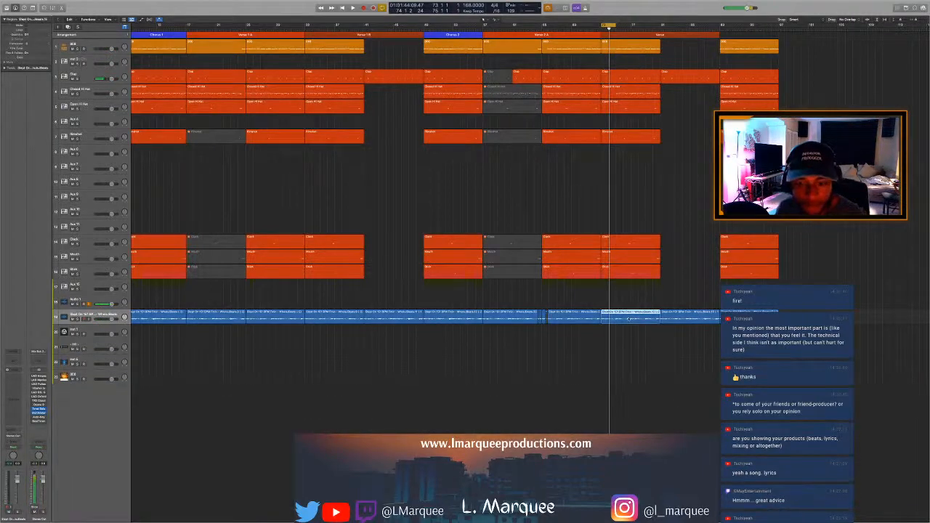
key(e)
key(space)
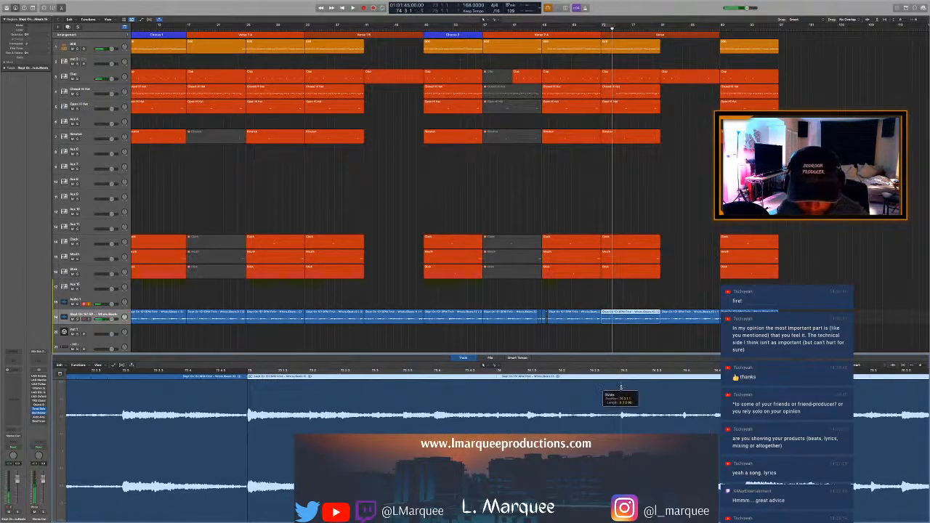
key(space)
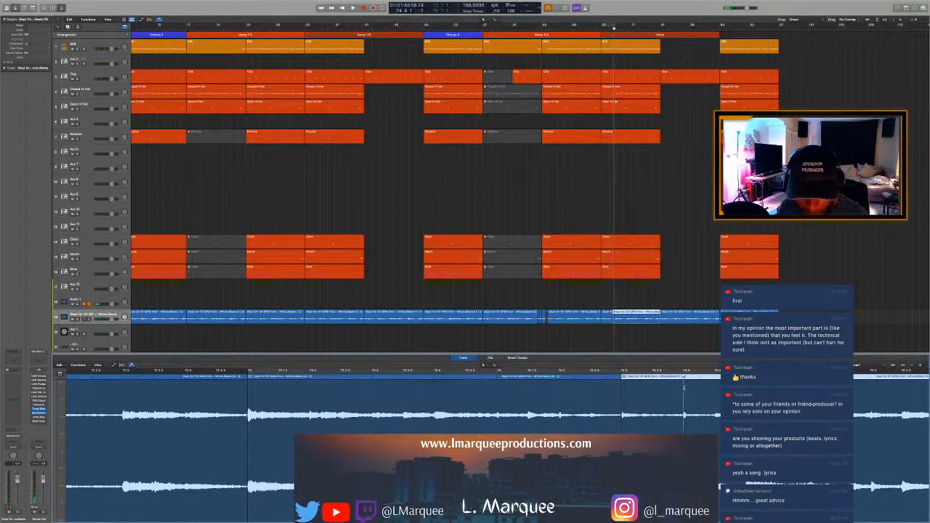
super+click(684, 388)
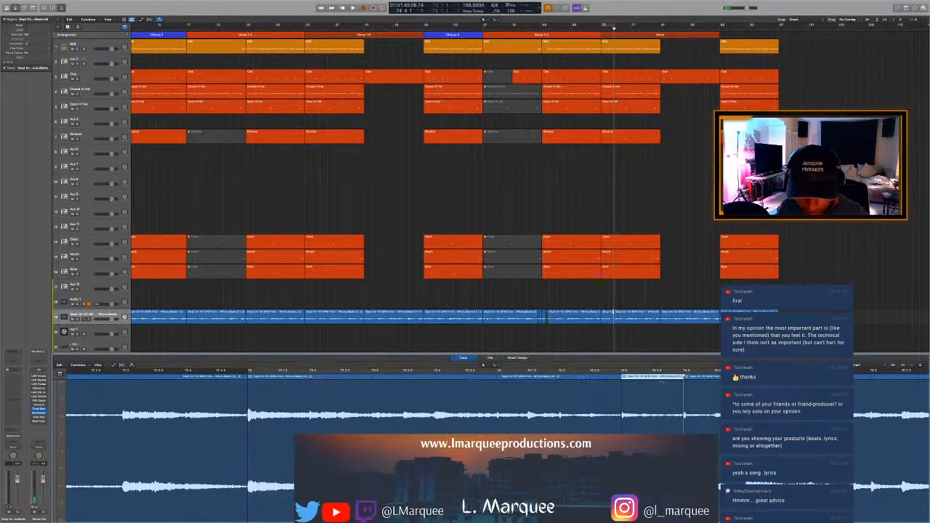
key(Right)
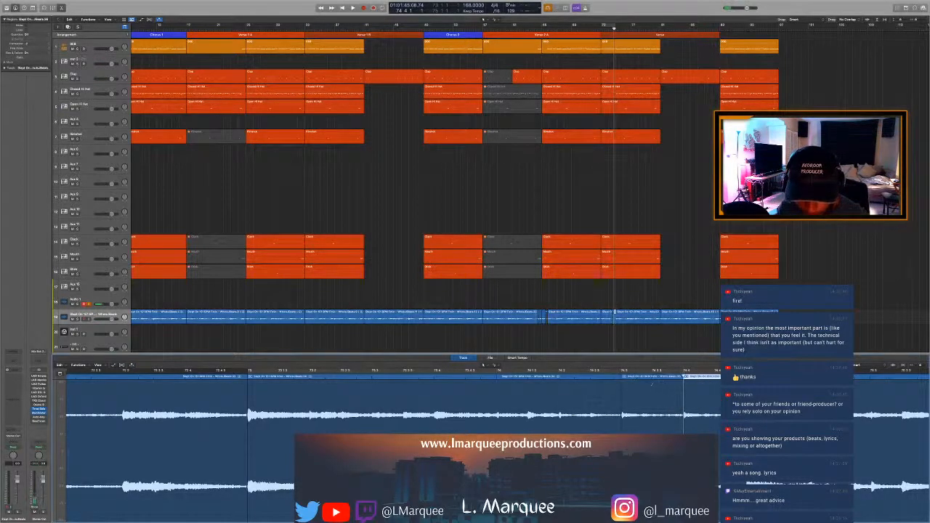
key(space)
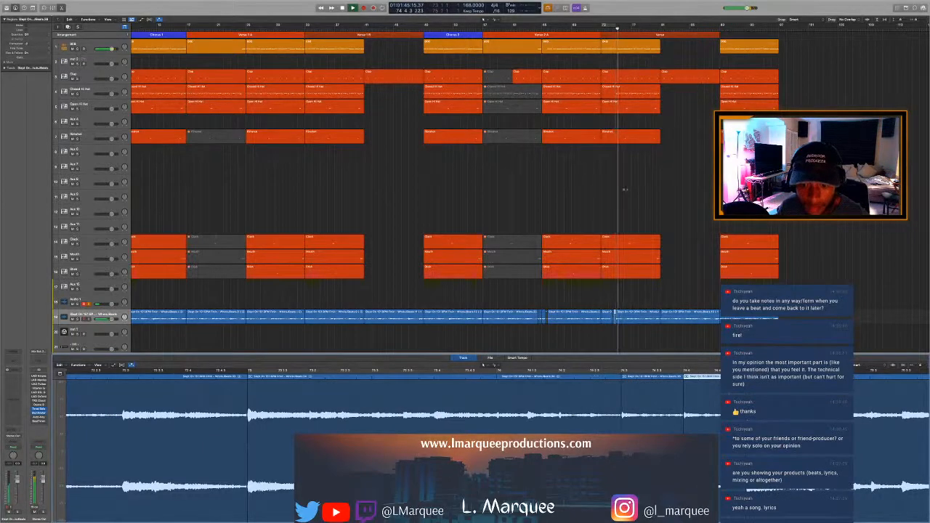
key(space)
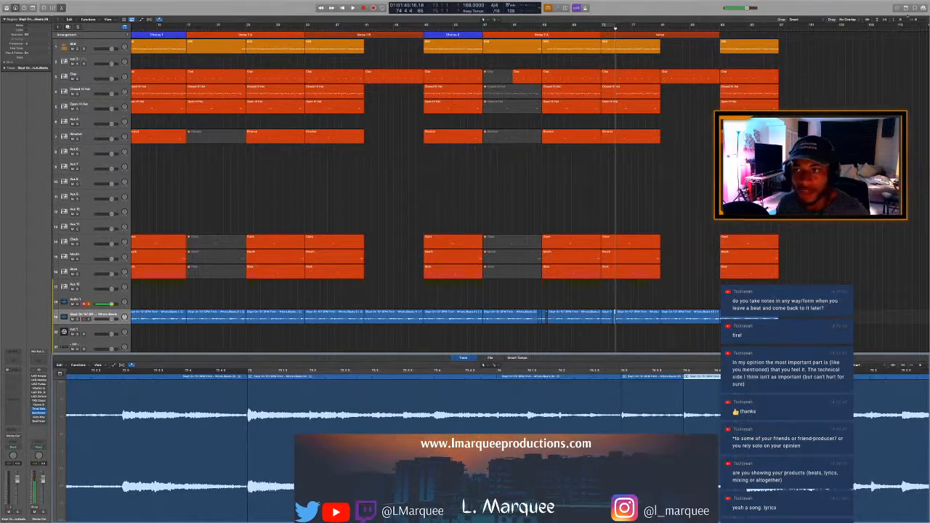
Step: Open the project's note pad and add the note "Add melodies in the verse"
click(905, 9)
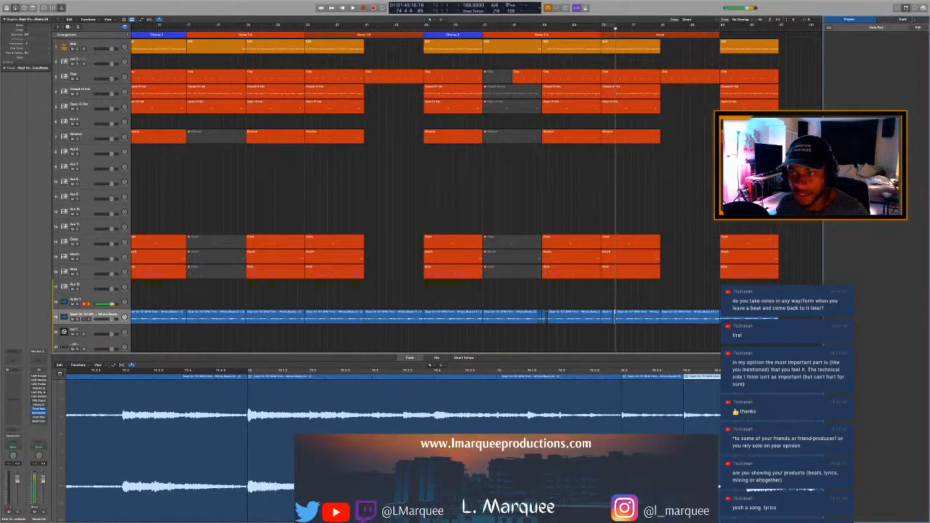
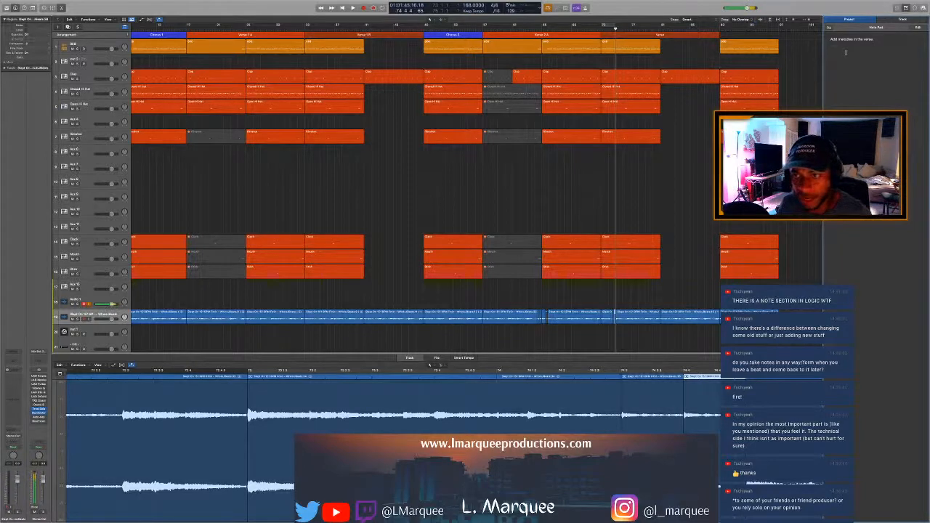
click(845, 52)
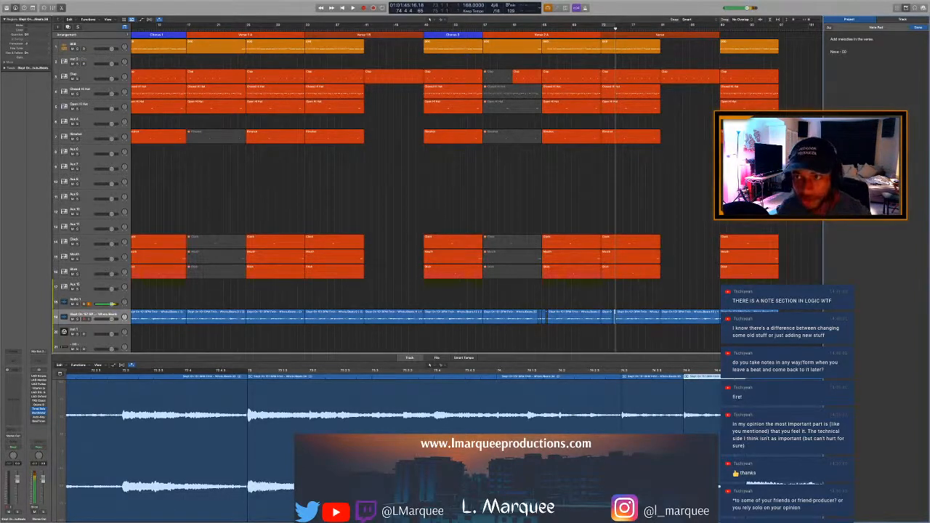
key(Return)
text(LA 2A - 2D)
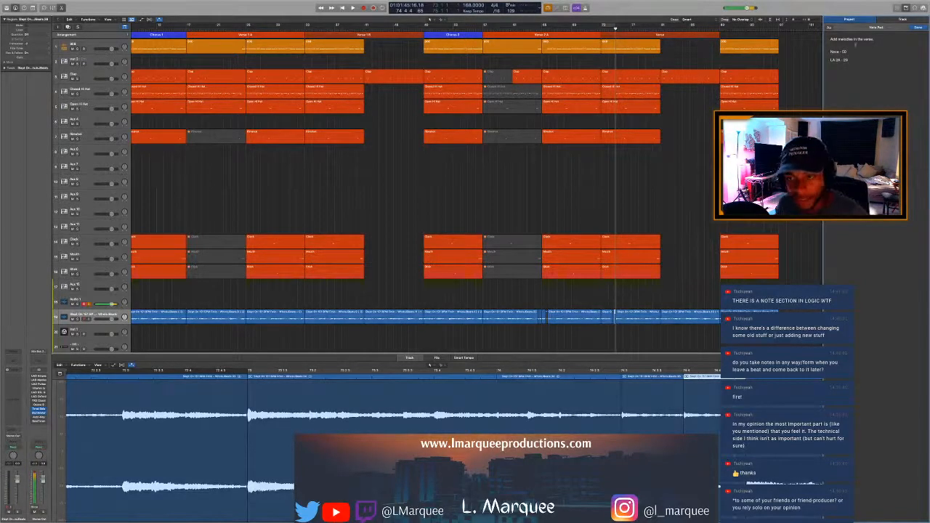
drag(853, 61, 830, 53)
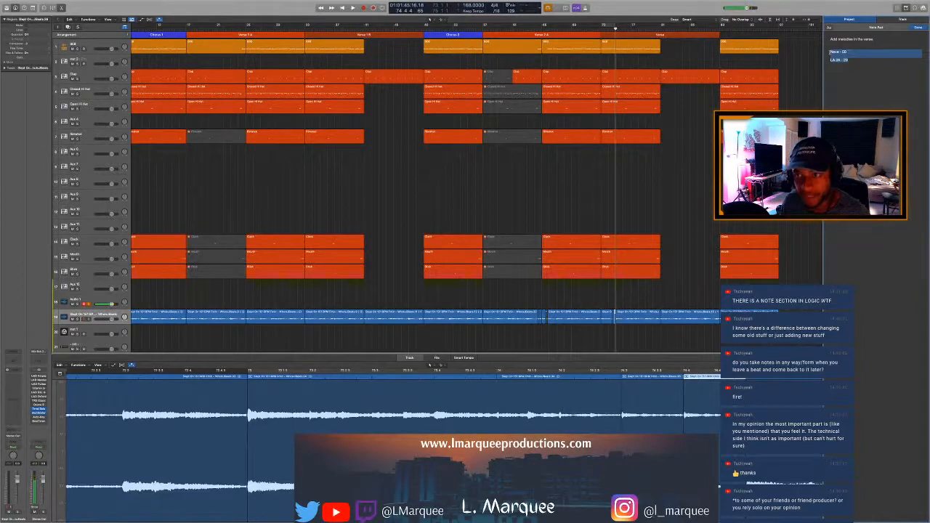
key(BackSpace)
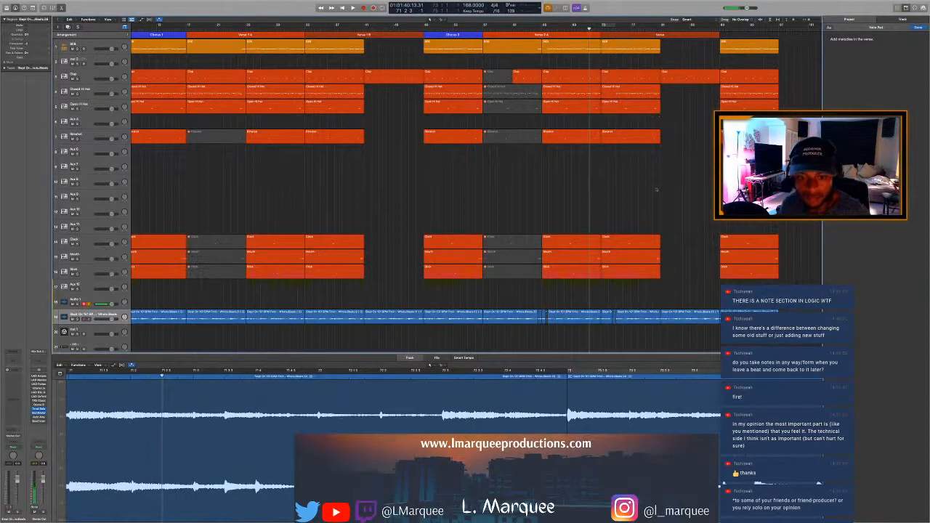
Step: Play from bar 71 into the drop and show the notes of the 808 region starting at bar 73
click(656, 189)
key(space)
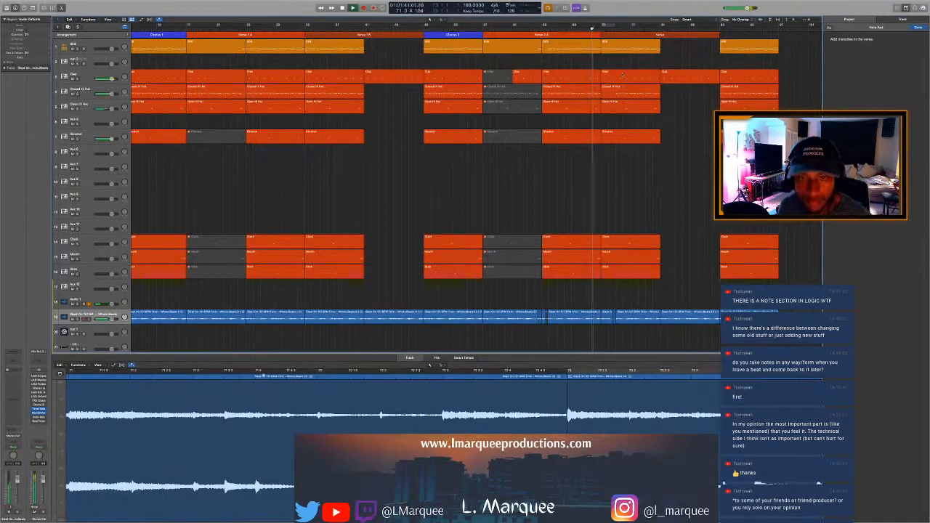
click(626, 48)
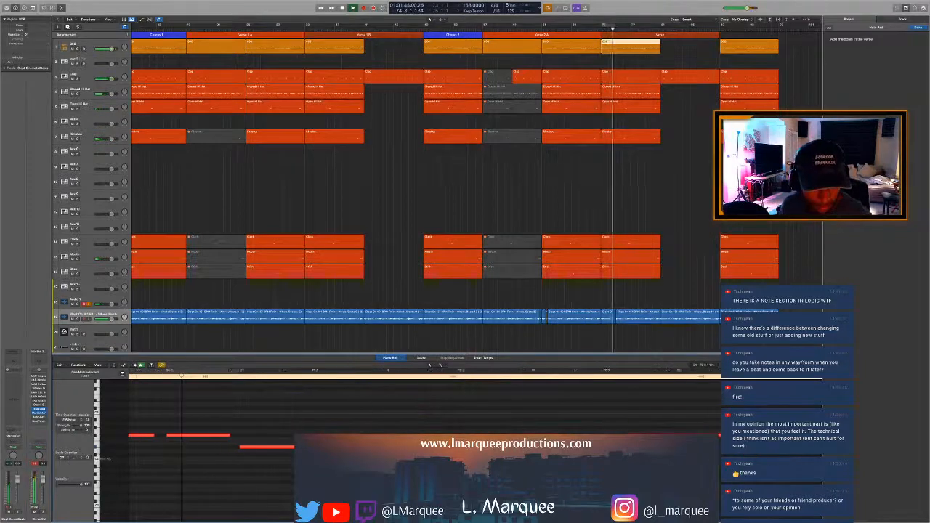
key(space)
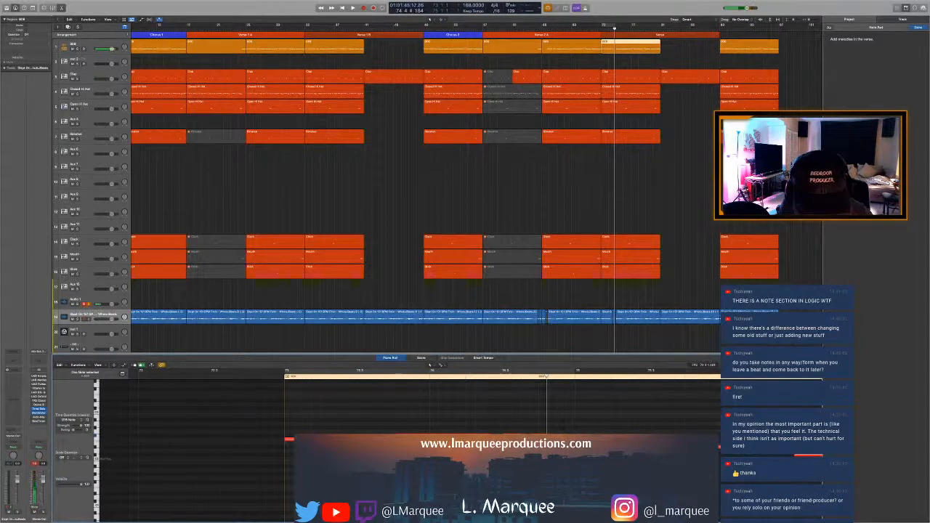
Step: Audition the 808 part through bars 73 and 74, briefly cycling that range, then turn the cycle off and close the piano roll
key(space)
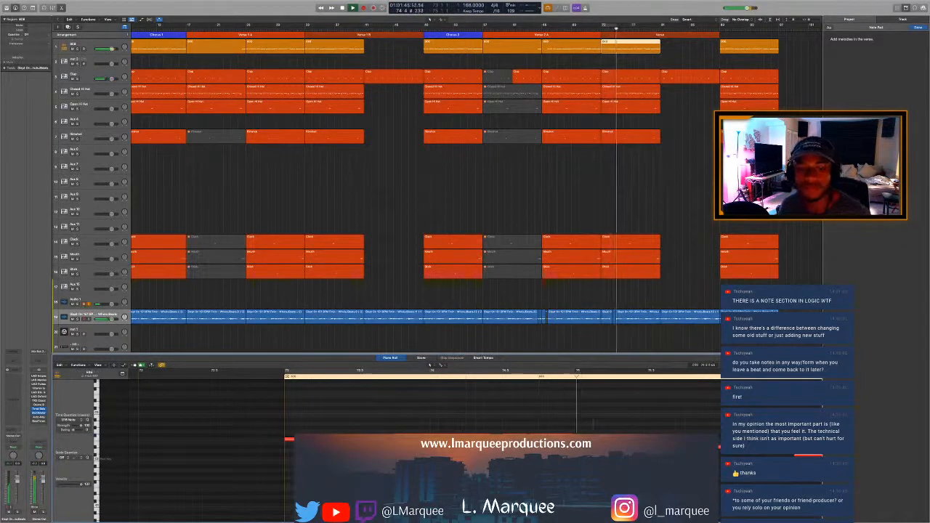
key(space)
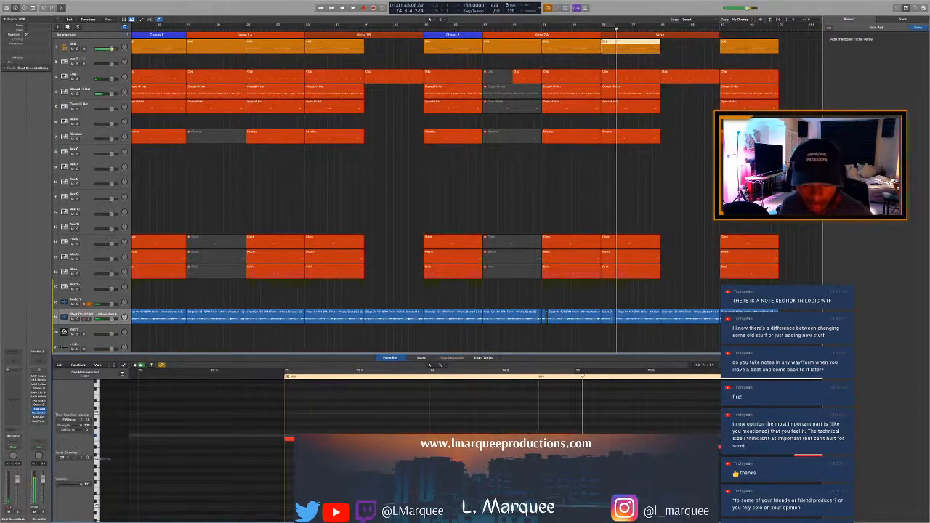
click(467, 377)
key(space)
click(467, 376)
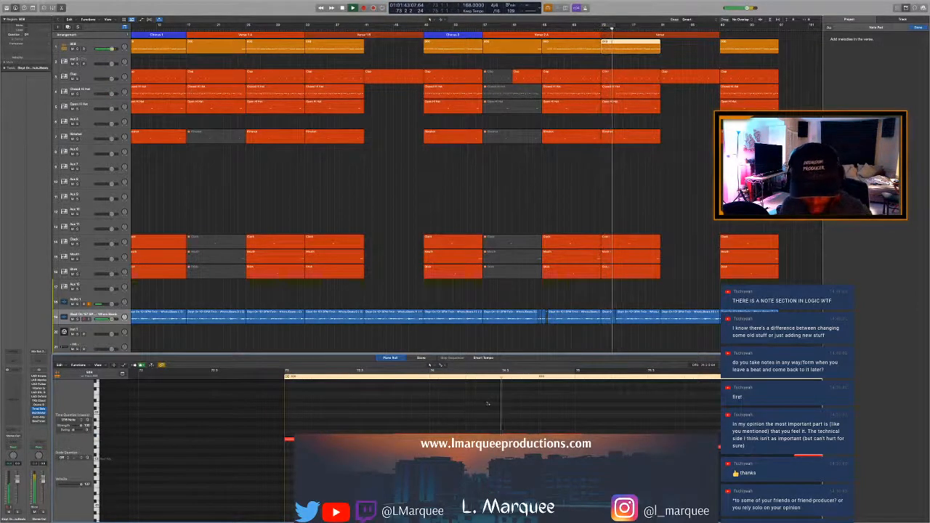
key(space)
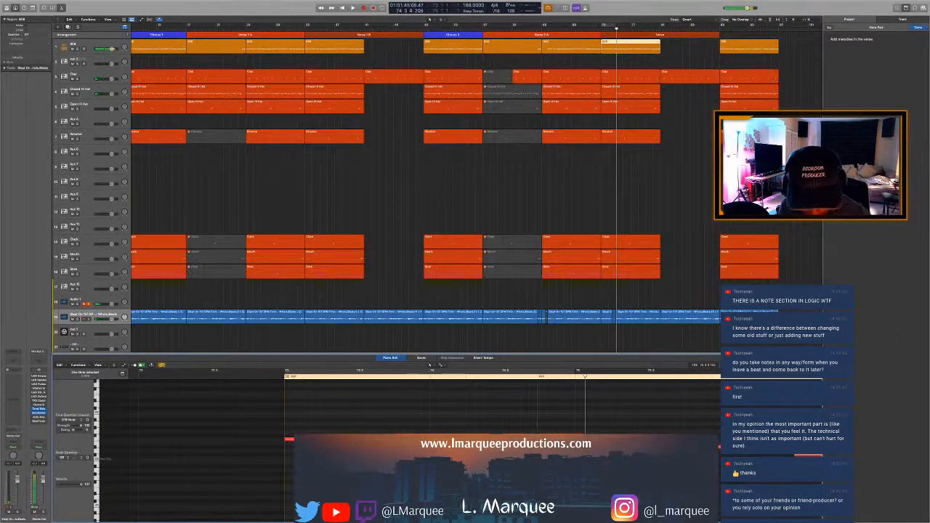
key(space)
key(c)
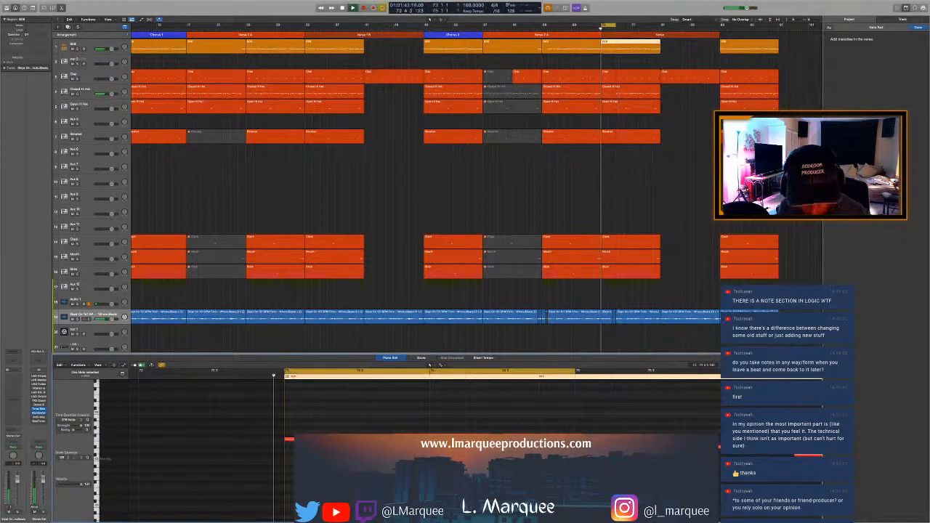
key(c)
key(p)
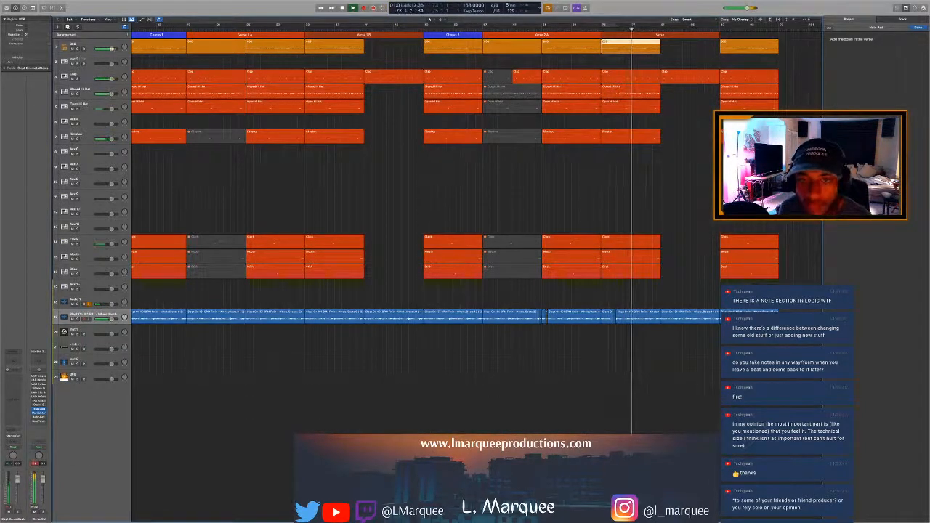
click(612, 225)
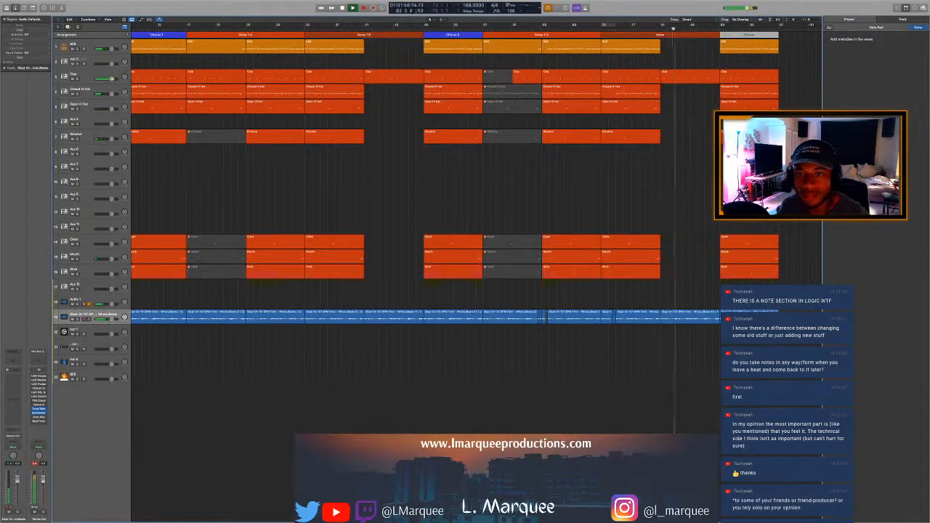
Step: Rename the Chorus marker at bar 89 as Chorus 3, color it blue like the other choruses, and close the color palette
click(749, 35)
click(760, 59)
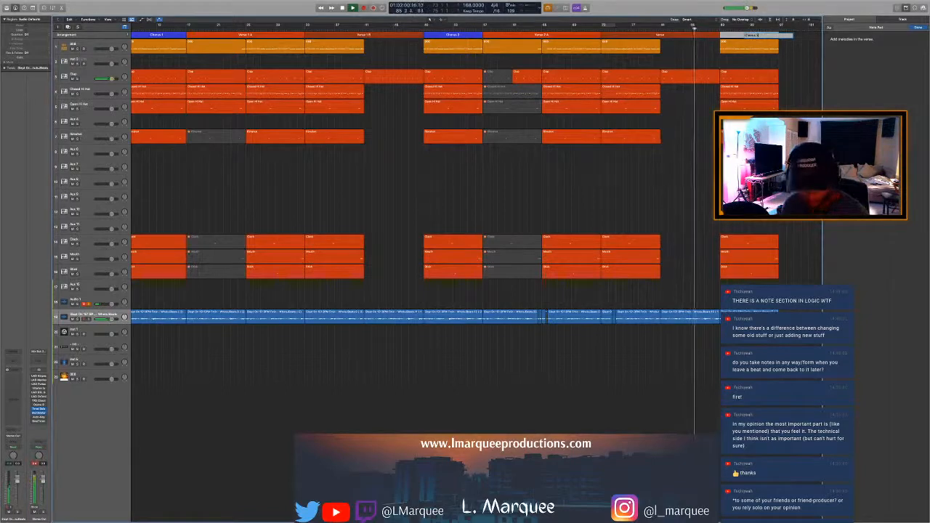
key(Return)
key(alt+c)
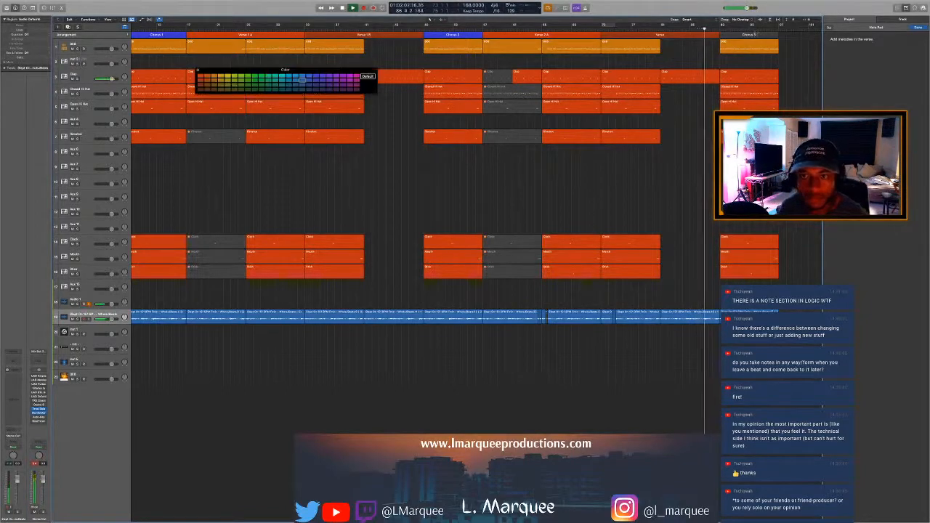
click(738, 35)
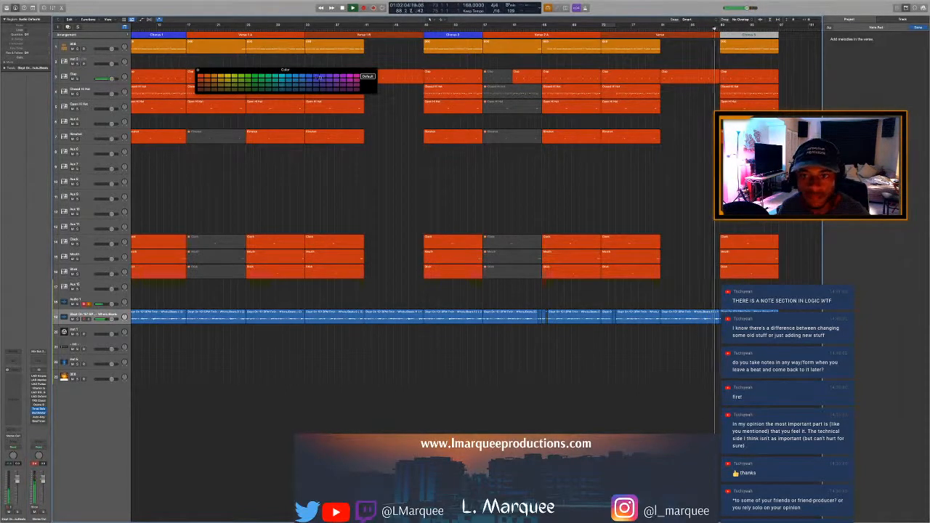
click(315, 75)
click(647, 352)
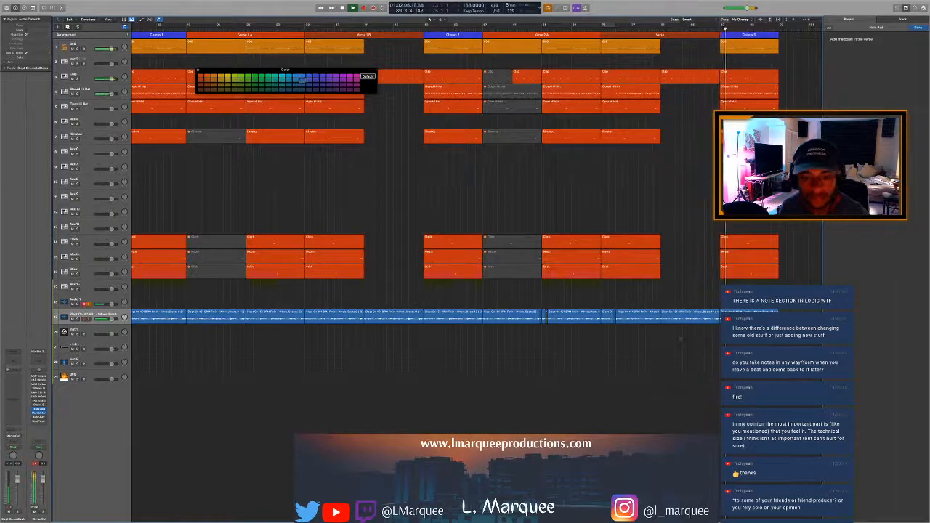
scroll(729, 318, right, 1)
click(729, 318)
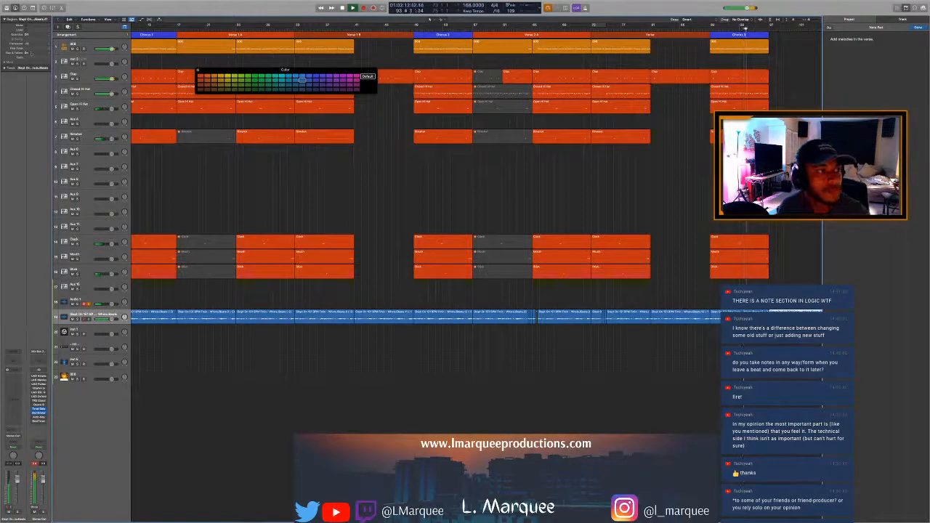
key(alt+c)
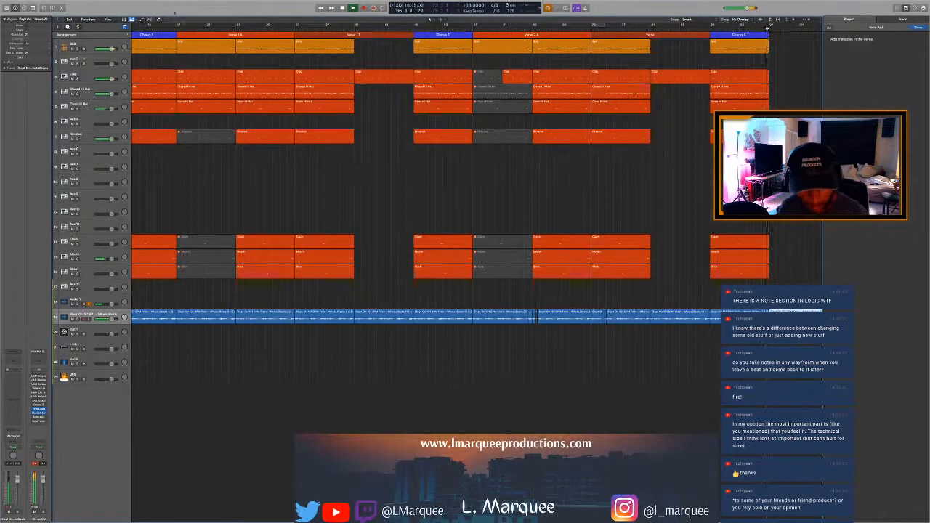
Step: Add an Outro arrangement marker at bar 97, color it dark magenta, and stop playback
click(125, 35)
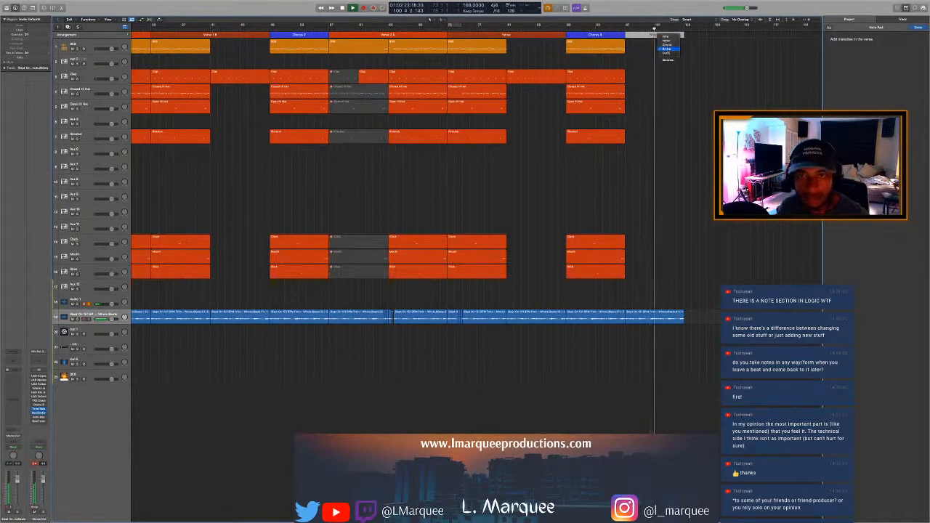
key(alt+c)
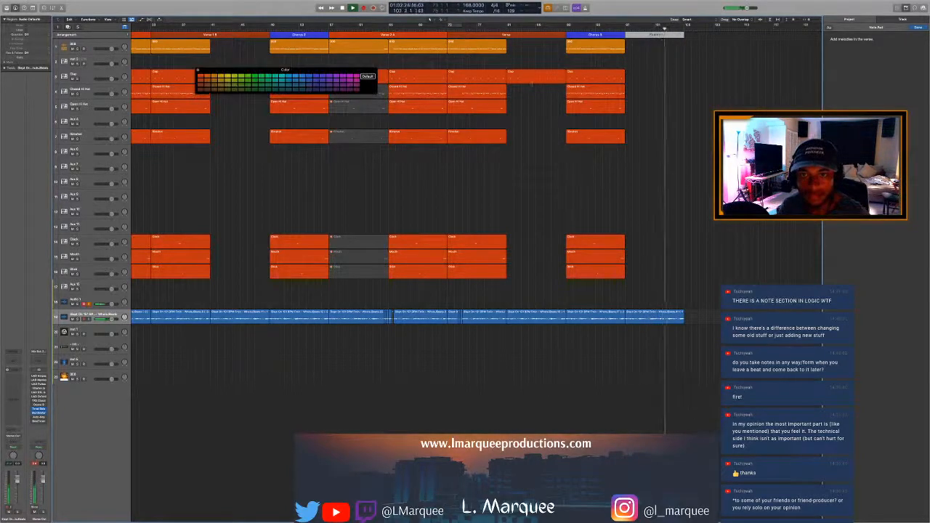
click(349, 90)
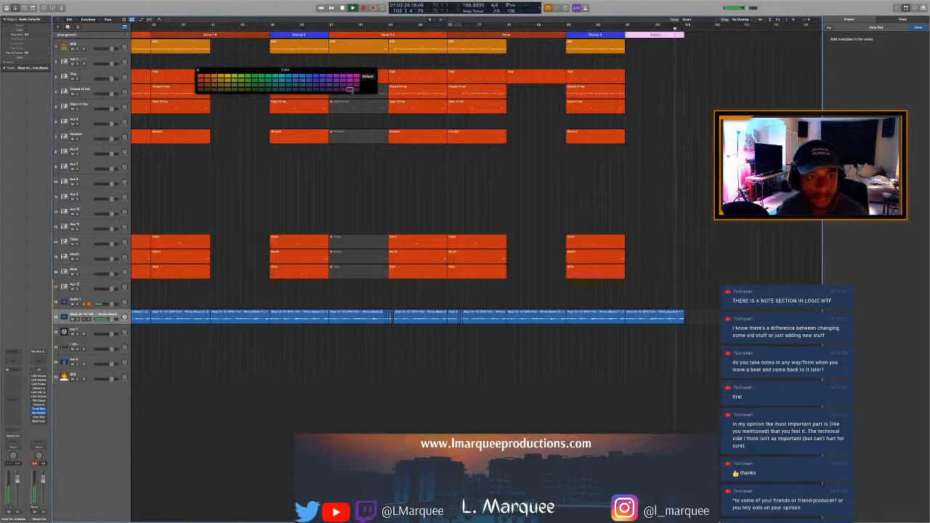
key(alt+c)
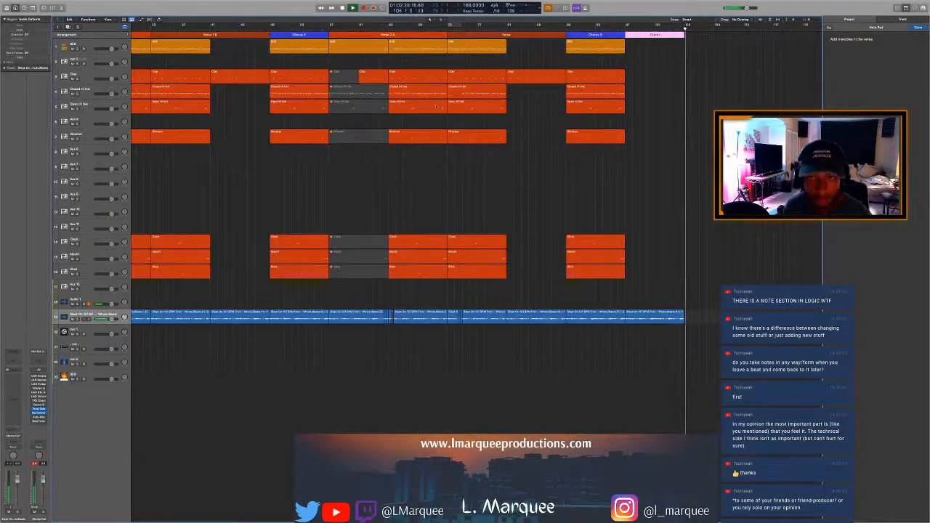
key(space)
click(658, 293)
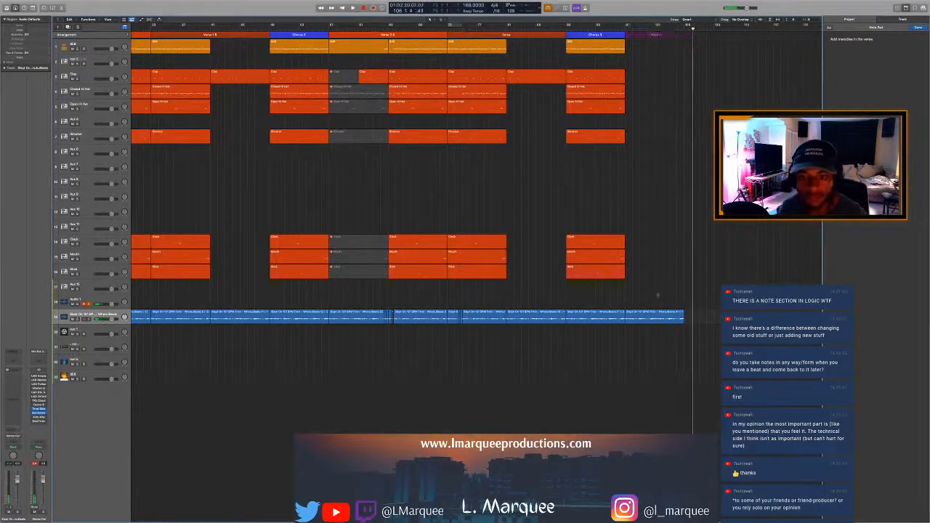
Step: Extend the last audio region, starting at bar 97, well past the end of the Outro marker and audition its tail
click(672, 318)
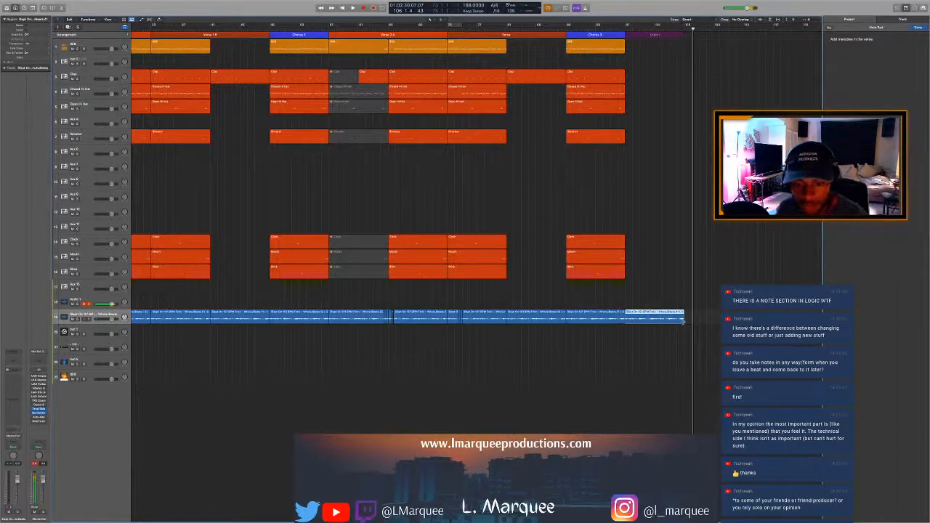
drag(683, 322, 896, 345)
click(660, 166)
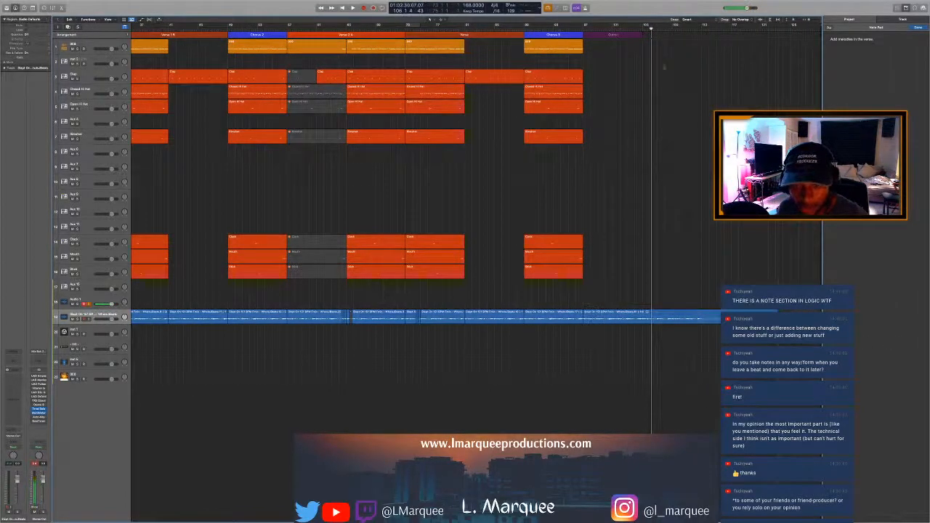
key(space)
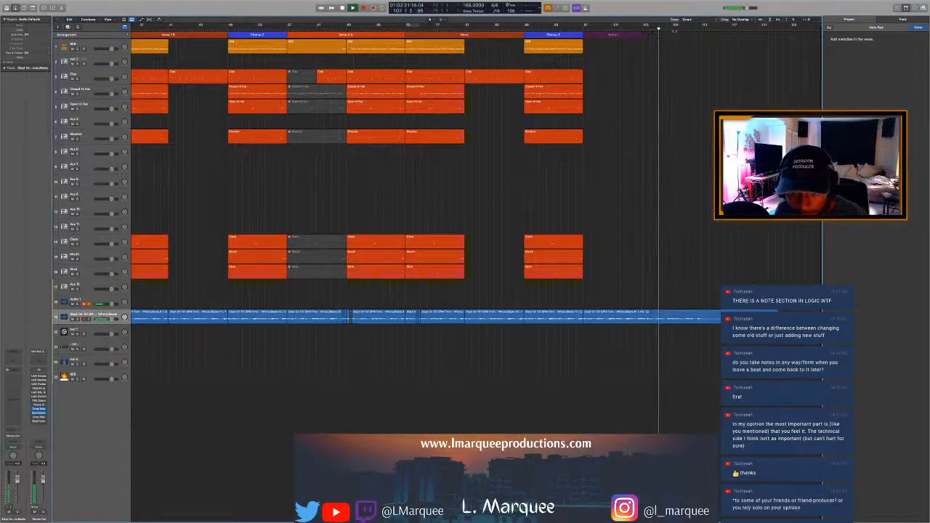
click(671, 31)
click(616, 31)
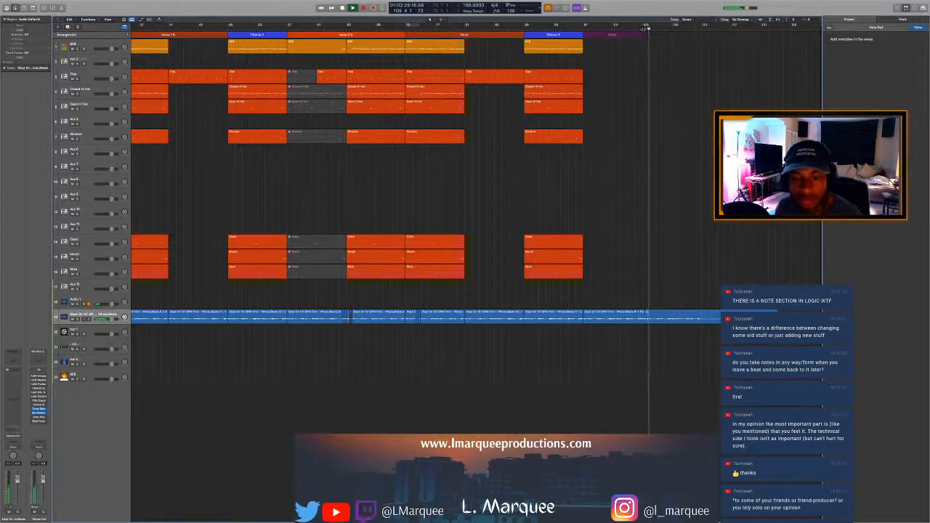
key(space)
Step: Try splitting the last audio region at bar 105 and deleting the part under the Outro marker
super+click(639, 318)
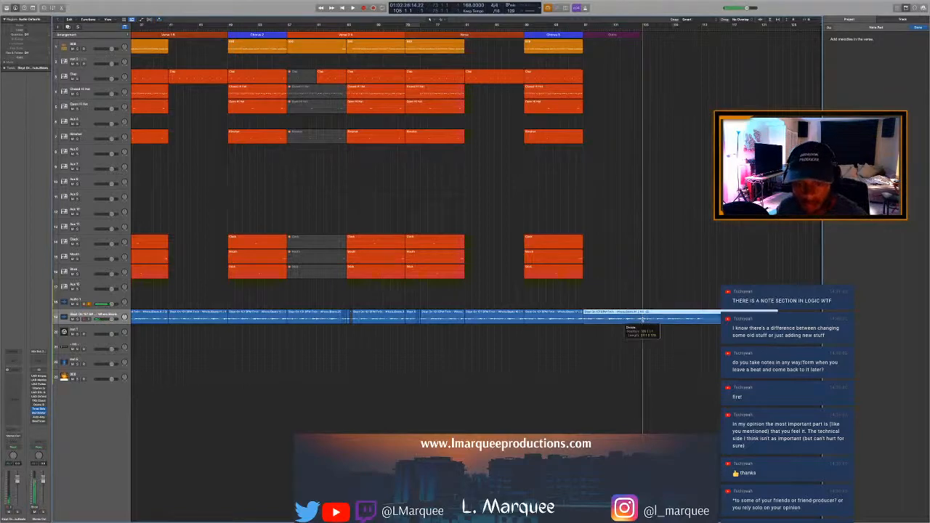
key(Delete)
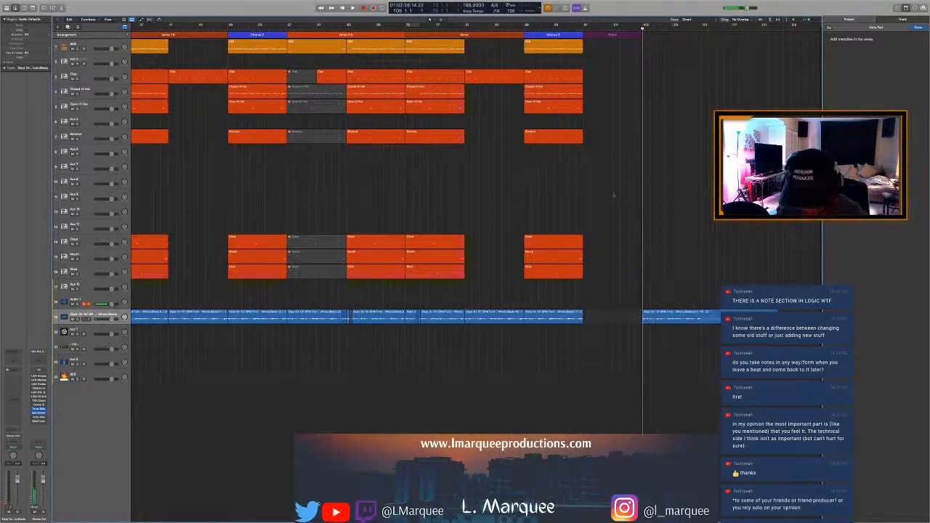
right_click(672, 319)
click(687, 320)
Step: Play the end of the outro audio and extend the Outro marker to bar 111
key(space)
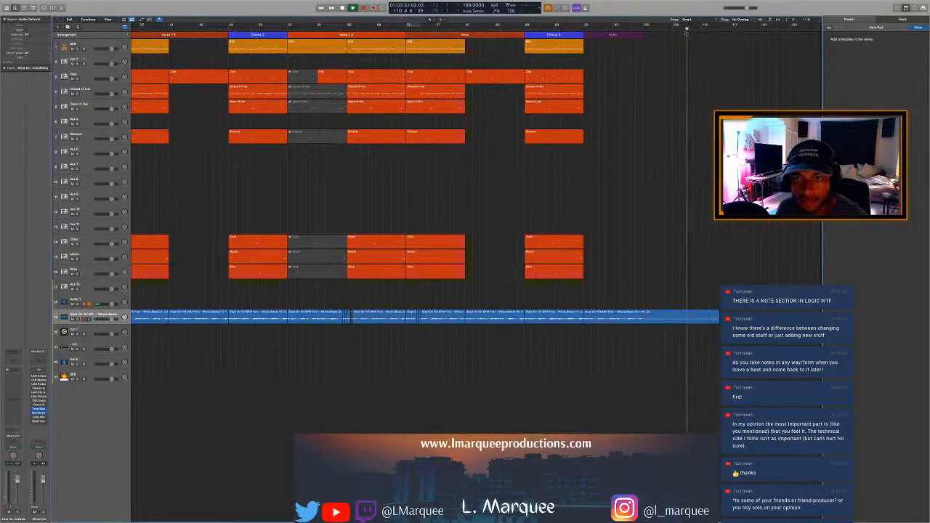
drag(640, 35, 687, 43)
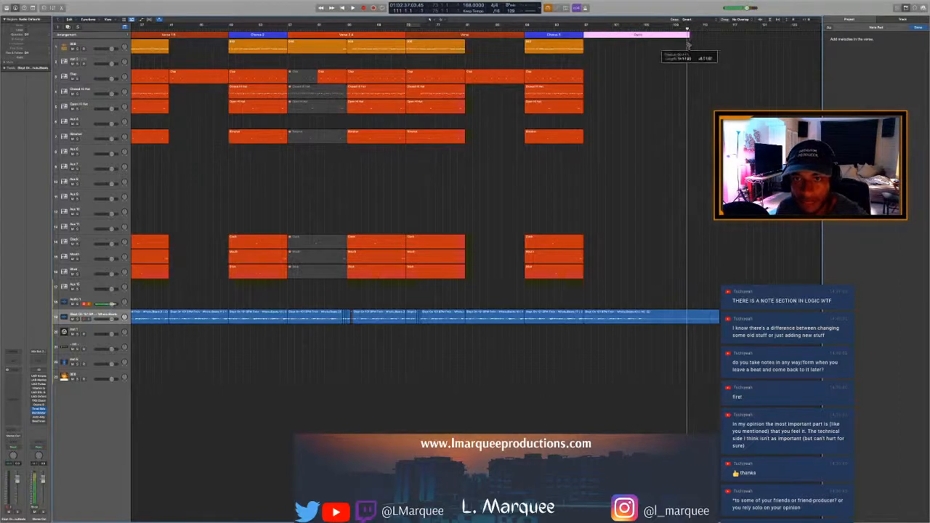
Step: Split the last audio region at bar 111 and delete the part that runs past the Outro marker
drag(690, 228, 678, 361)
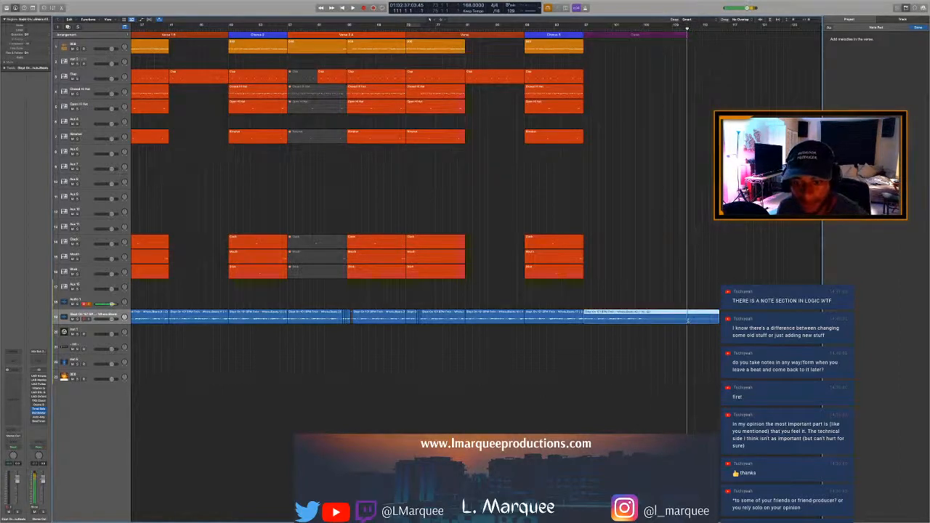
click(688, 319)
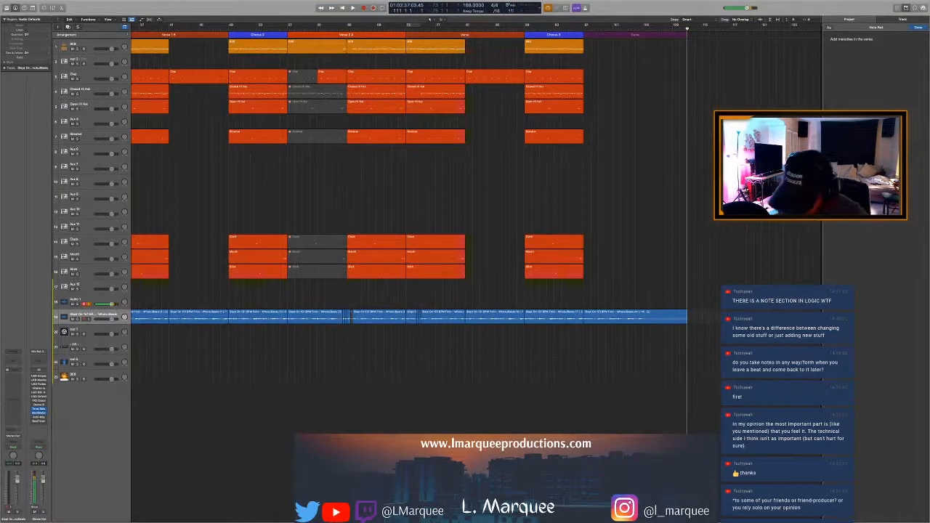
Step: Bring the whole arrangement from Intro to Outro into view and play it from bar 1
scroll(407, 175, left, 5)
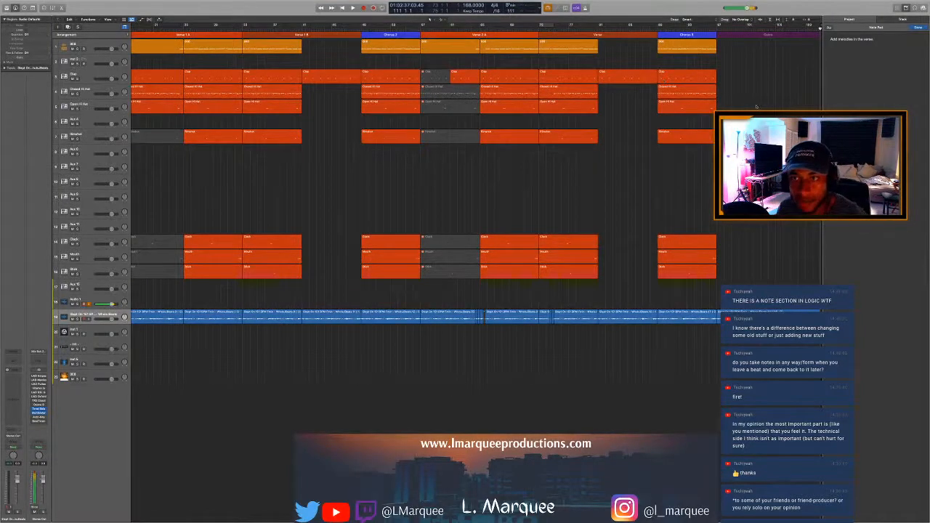
scroll(747, 95, down, 2)
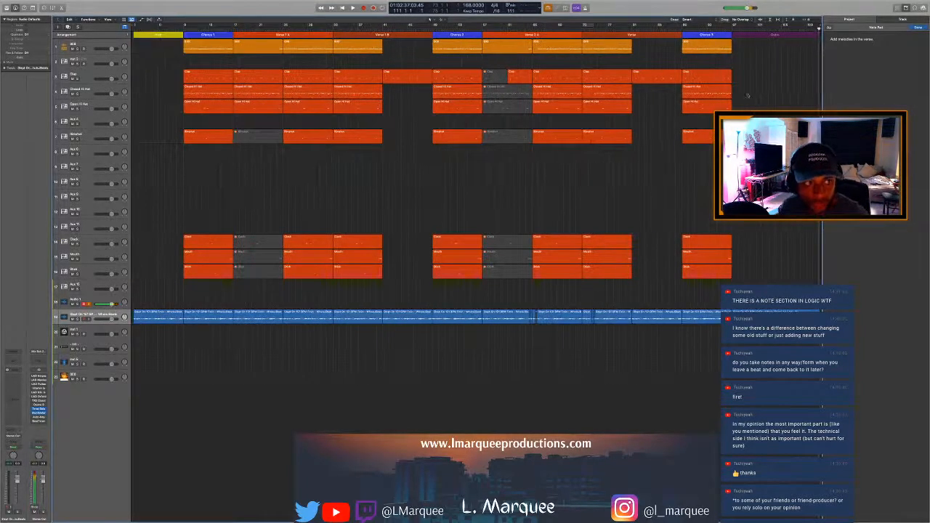
scroll(747, 95, up, 3)
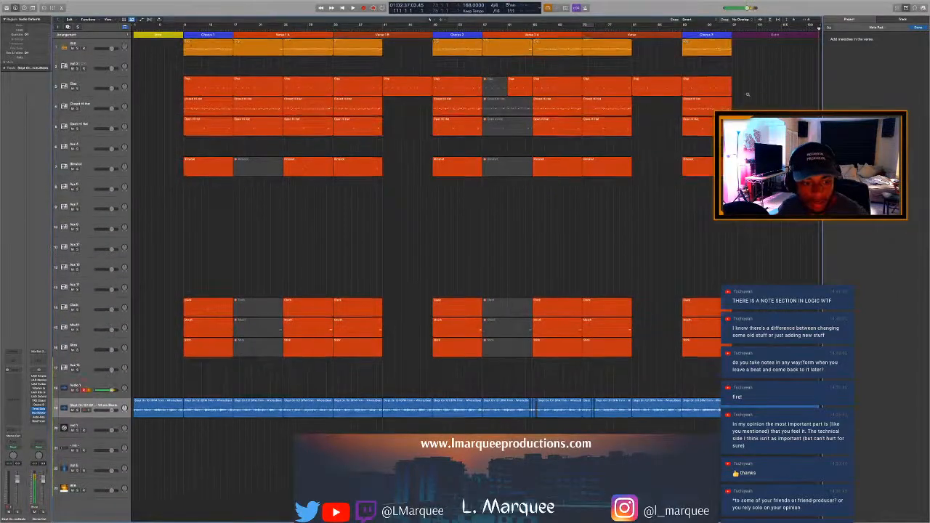
scroll(748, 95, up, 1)
scroll(747, 95, up, 3)
scroll(747, 96, down, 2)
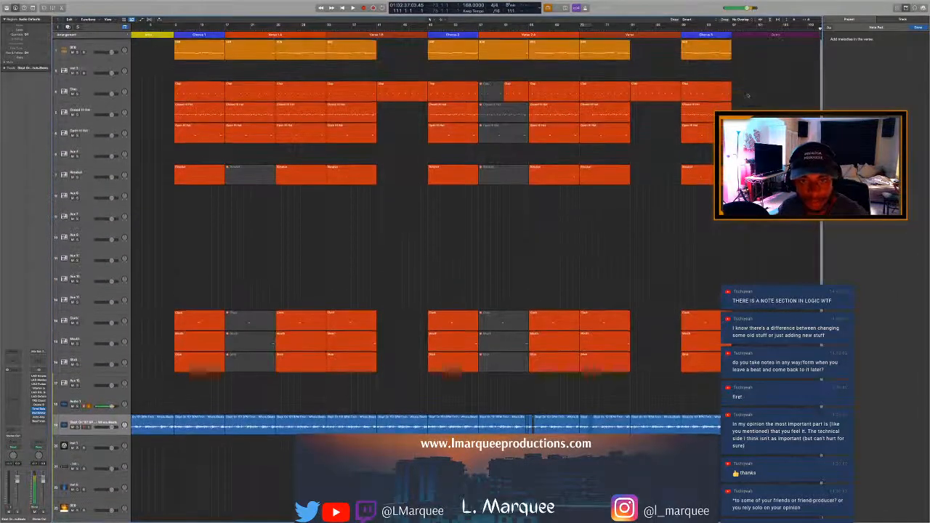
scroll(746, 95, left, 2)
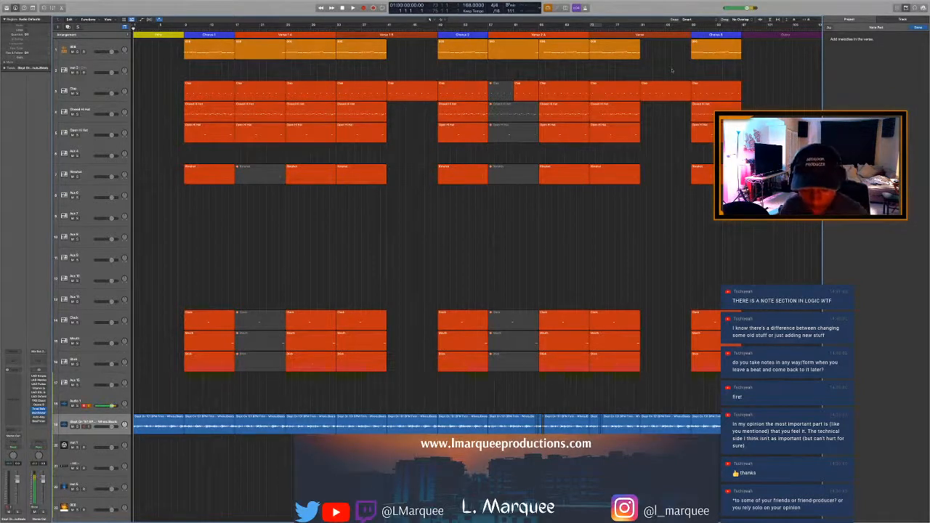
key(space)
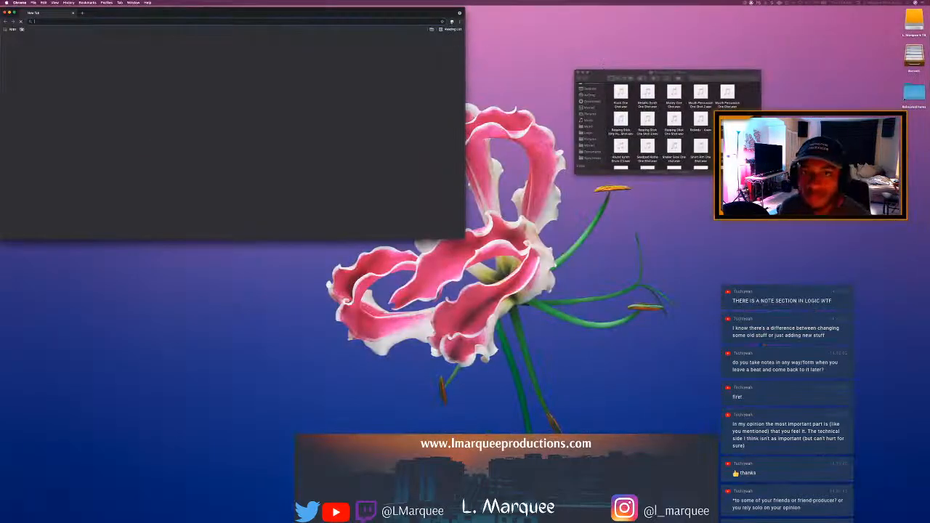
Step: Switch to Chrome, restore the previously open pages and load lmarqueeproductions.com in a new tab
drag(402, 15, 419, 20)
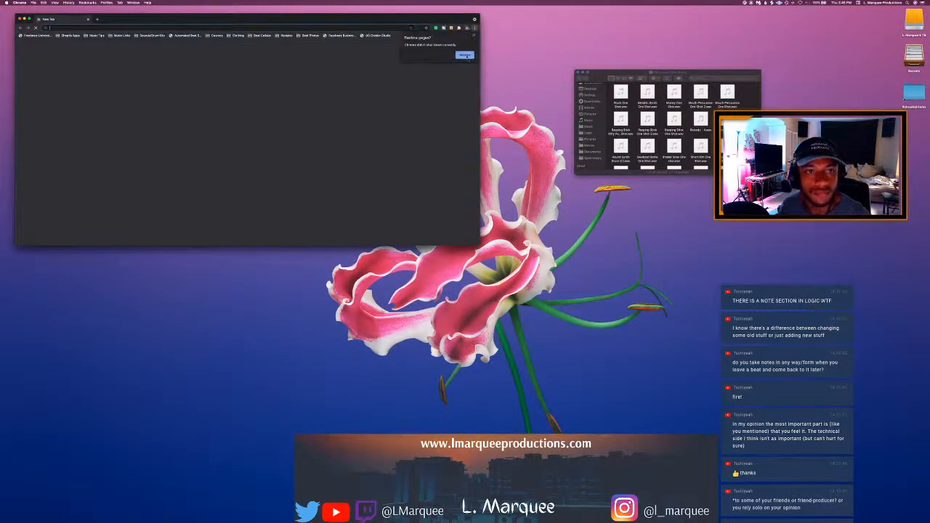
click(465, 56)
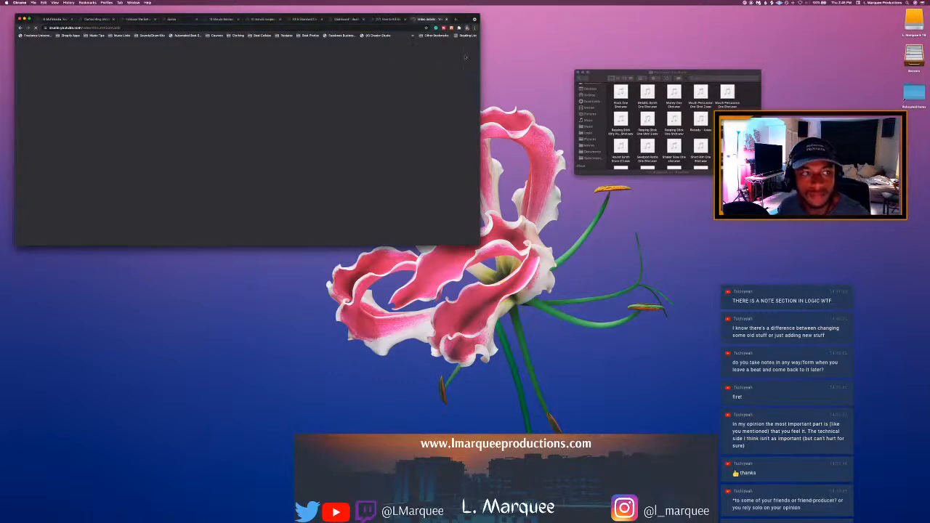
click(456, 19)
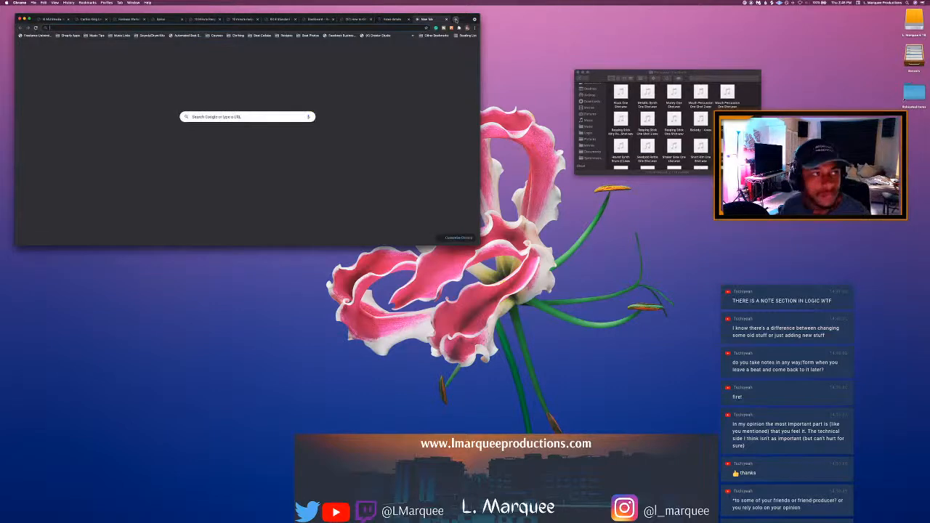
text(lmarqueeproductions.com)
key(Return)
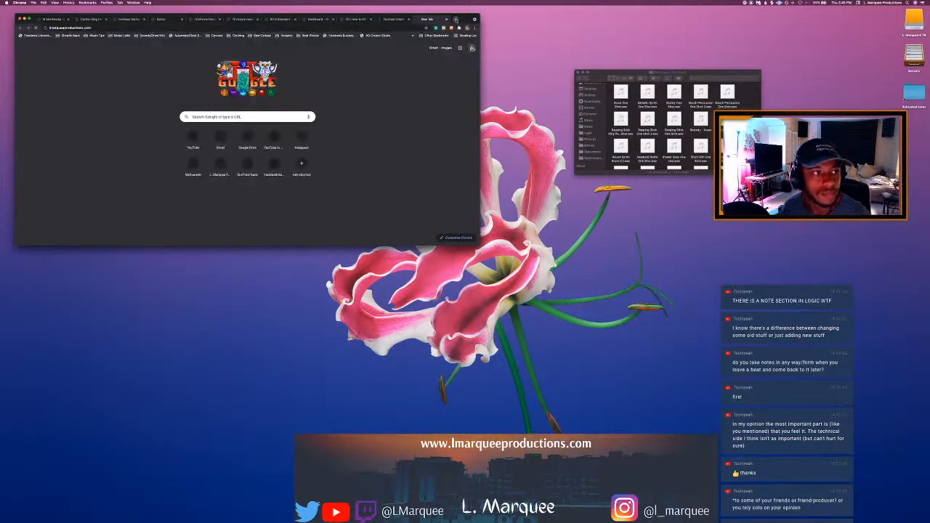
Step: Switch back to Logic Pro and save the project while the arrangement plays
key(ctrl+Right)
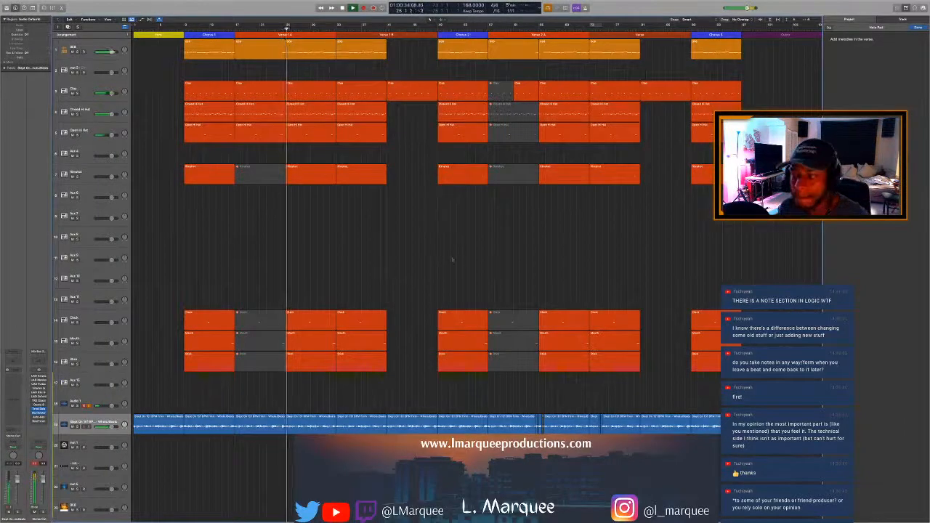
key(super+s)
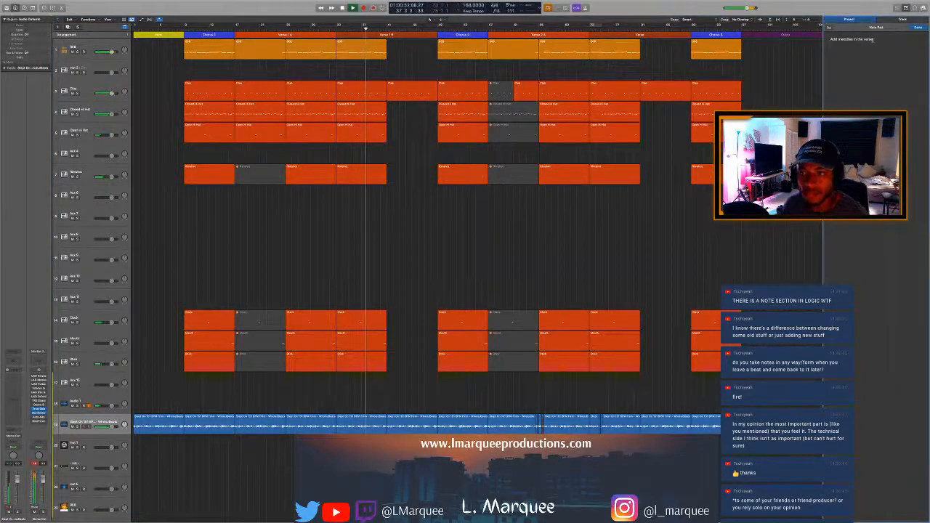
Step: Reword the project note to read "Add melodies in Verse B and Chorus."
key(BackSpace)
key(BackSpace)
key(BackSpace)
key(BackSpace)
key(BackSpace)
key(BackSpace)
key(BackSpace)
key(BackSpace)
key(BackSpace)
key(BackSpace)
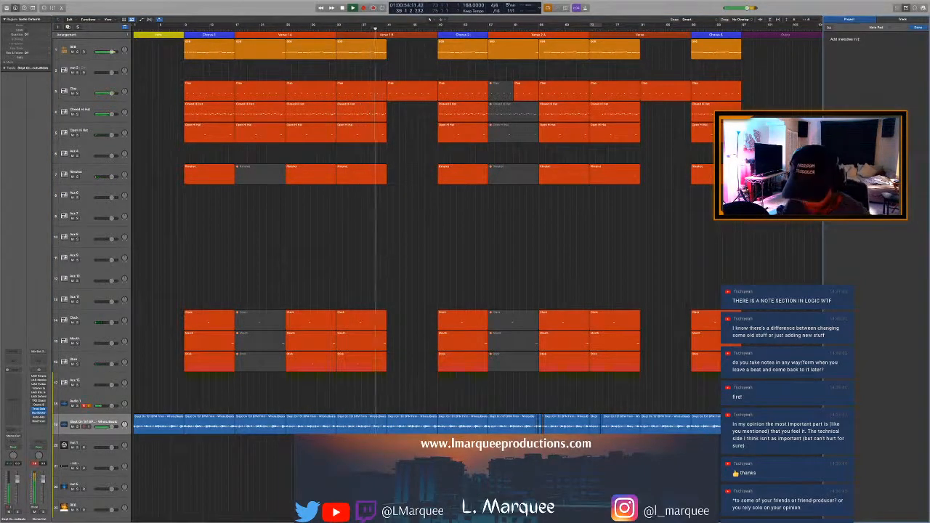
text(Verse B)
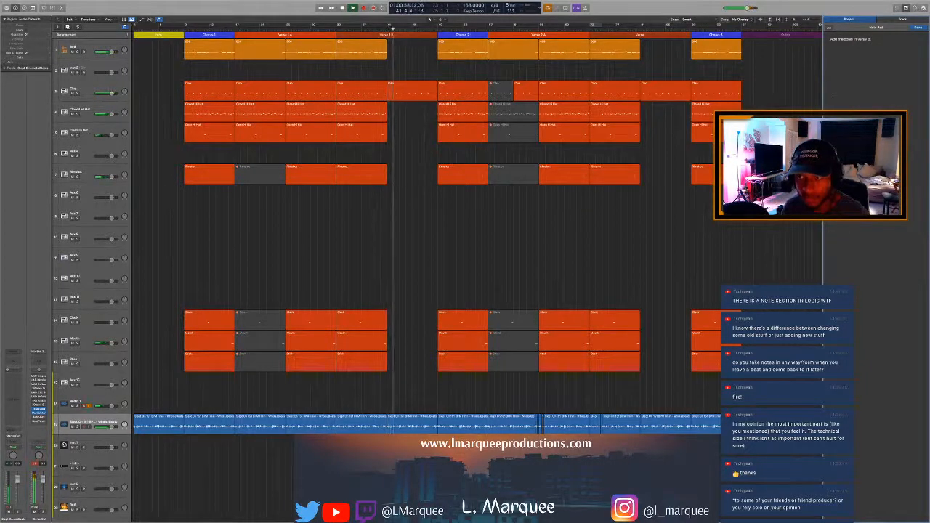
text( and Chor)
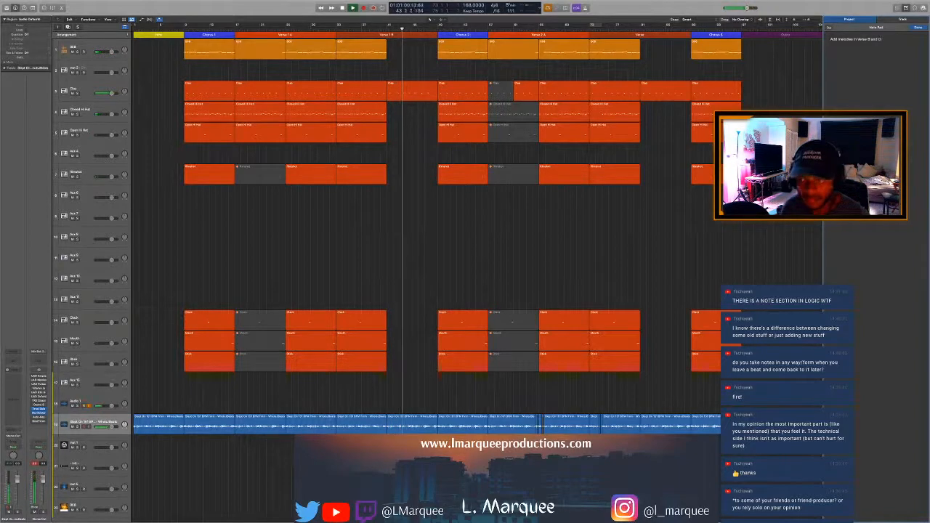
text(us)
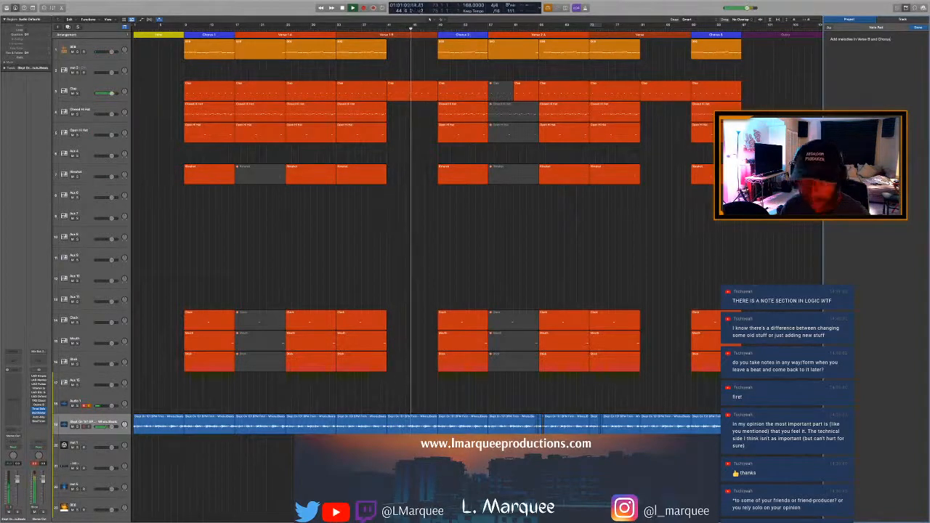
text(.)
click(622, 248)
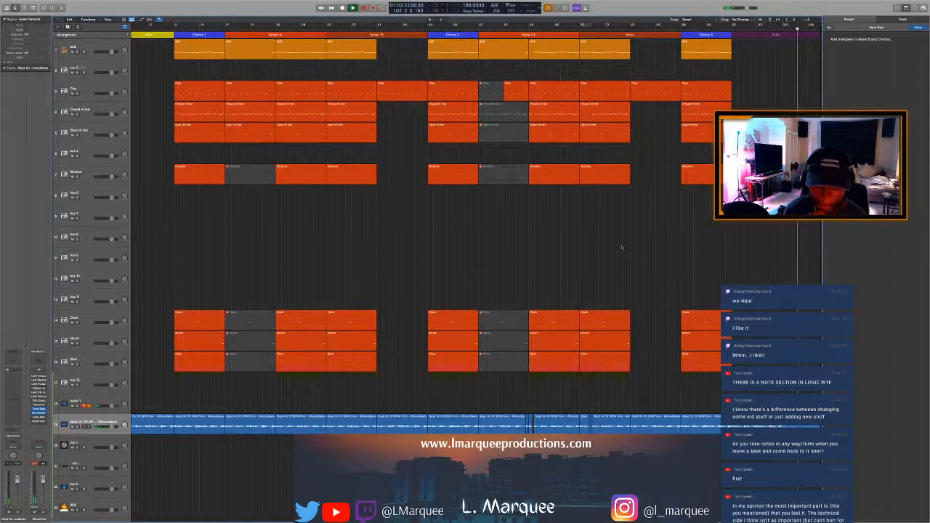
Step: Stop playback and set the cycle range over the whole arrangement, from bar 1 to bar 111
key(space)
key(Return)
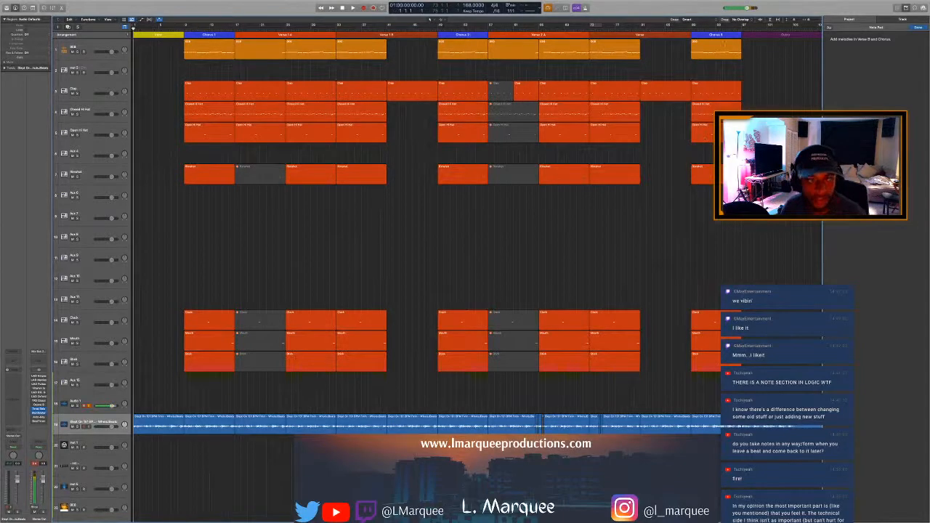
scroll(753, 59, right, 1)
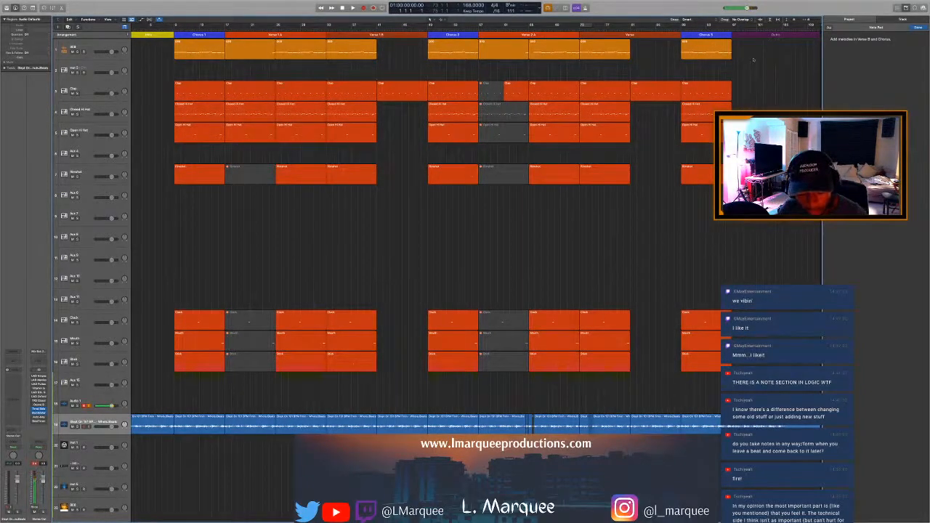
scroll(750, 59, left, 1)
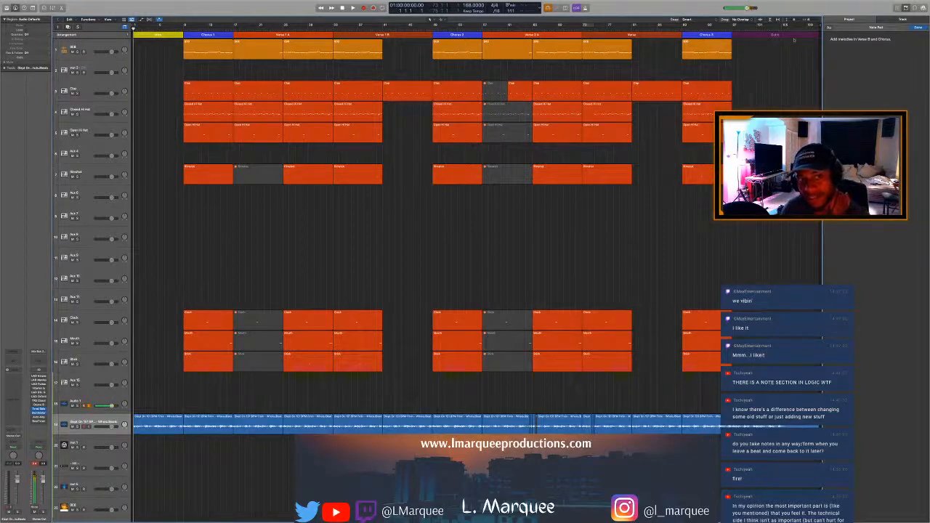
drag(812, 26, 50, 72)
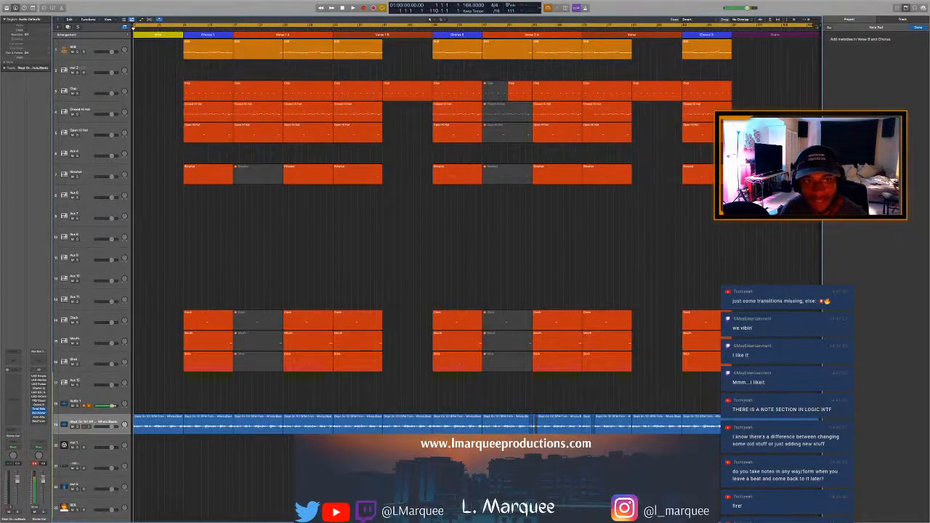
drag(817, 26, 824, 42)
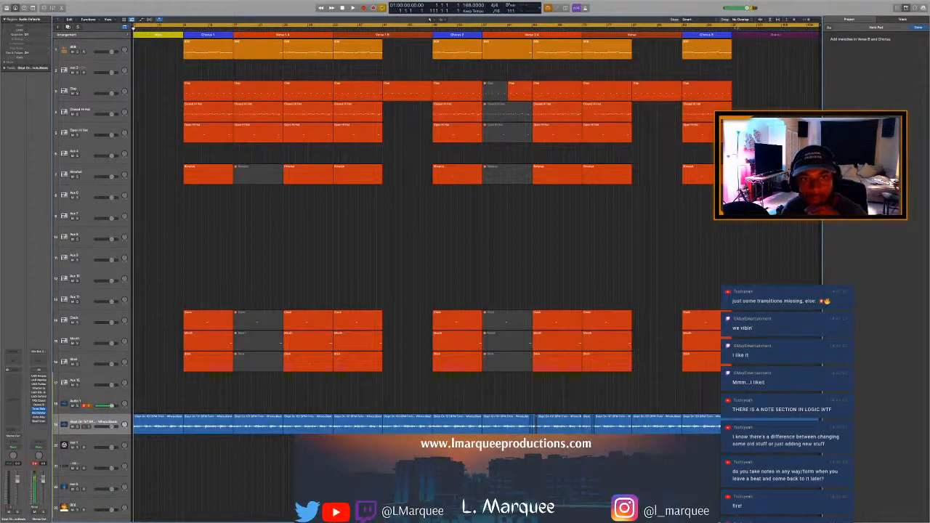
double_click(807, 32)
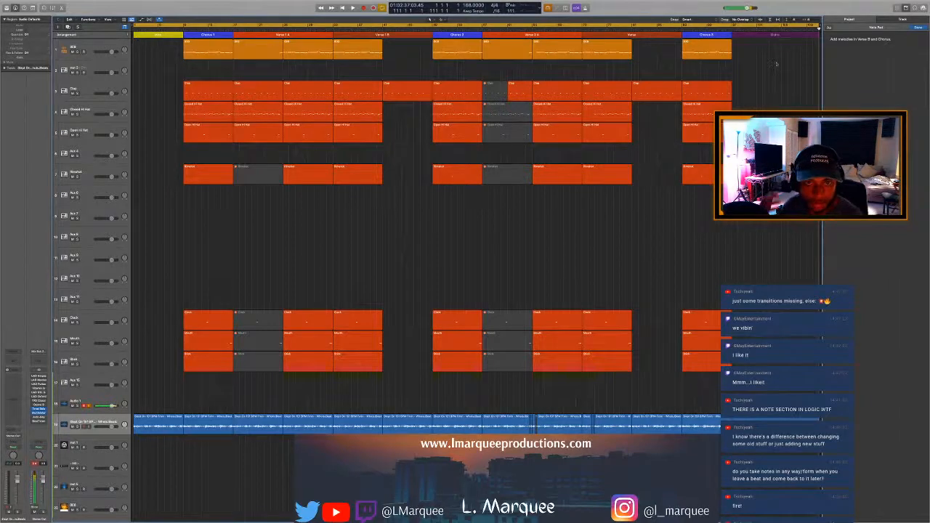
Step: Switch to Chrome in full screen and view the website's Sample Packs, including the "Will I See You Again" pack
key(super+Tab)
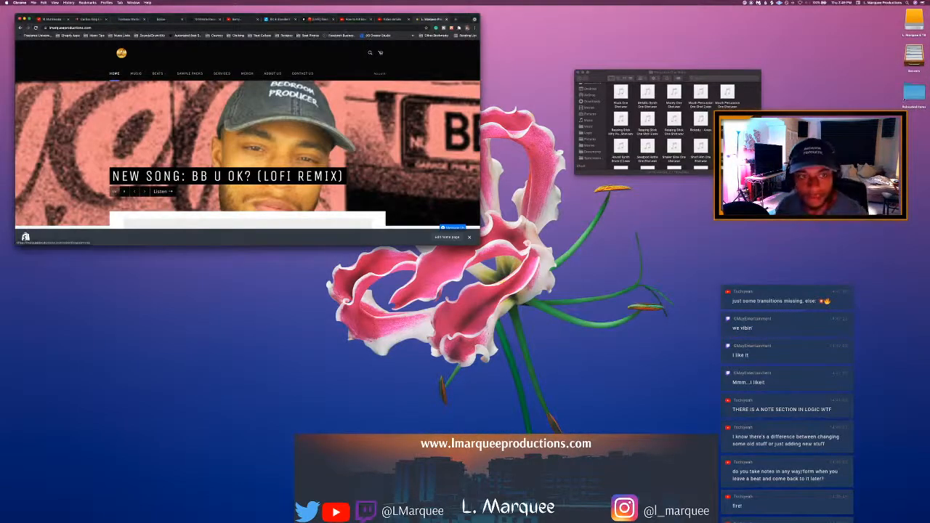
click(30, 18)
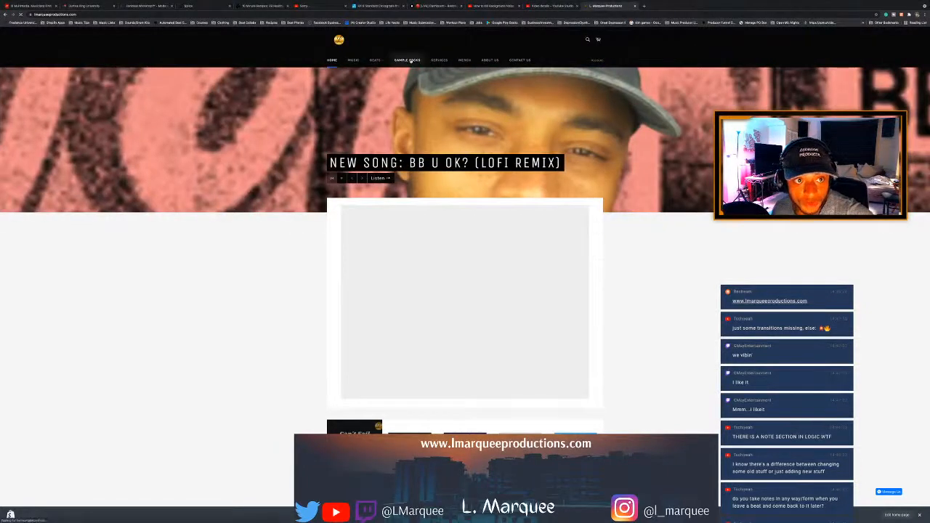
click(408, 61)
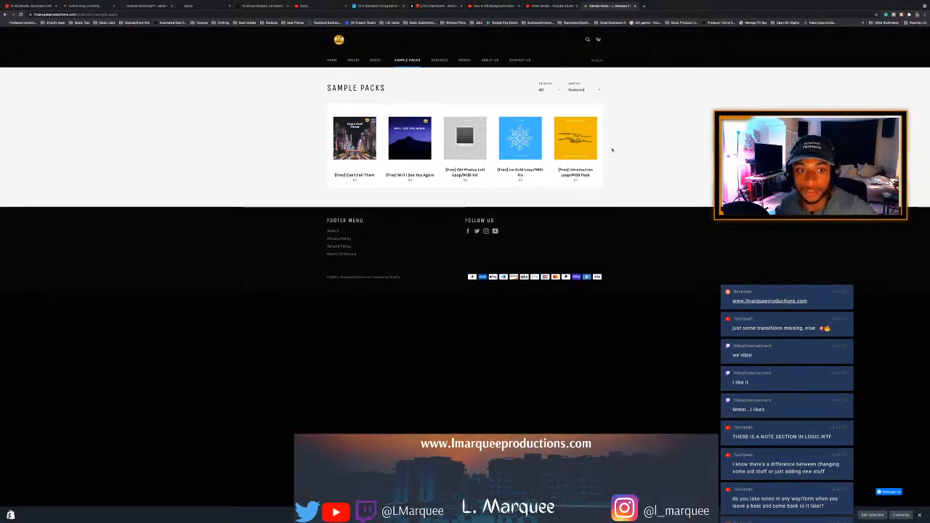
mouse_move(579, 140)
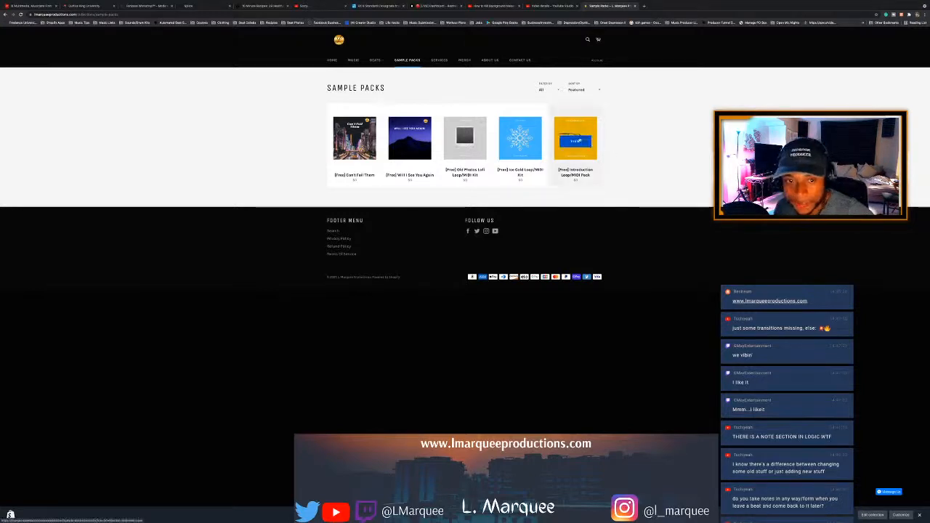
mouse_move(532, 140)
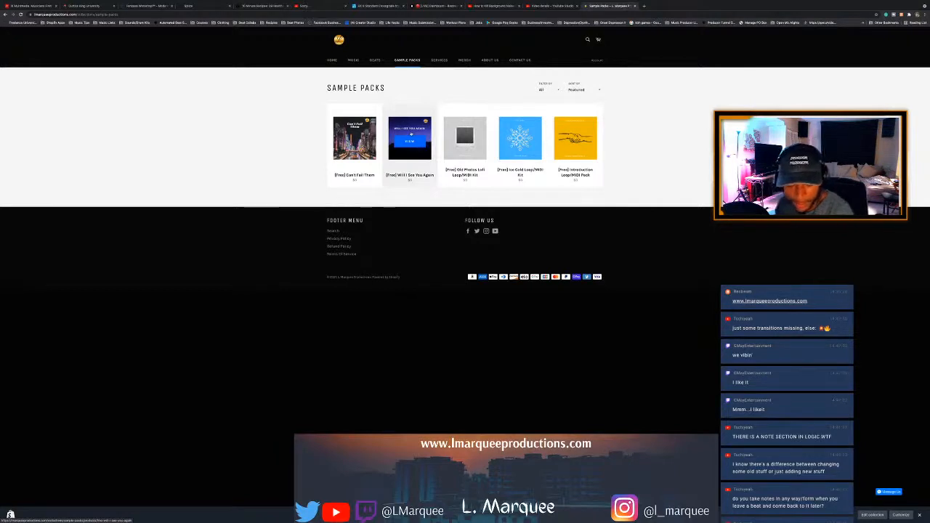
click(409, 141)
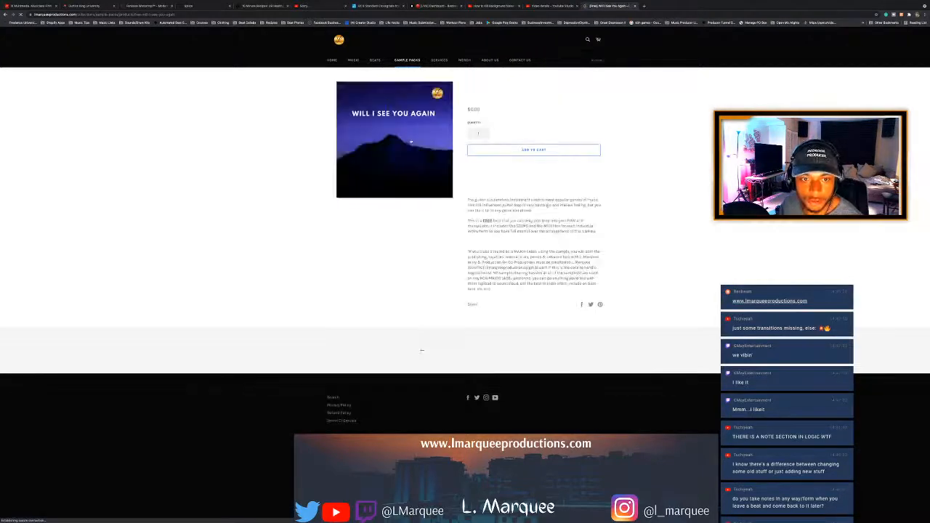
scroll(426, 102, left, 5)
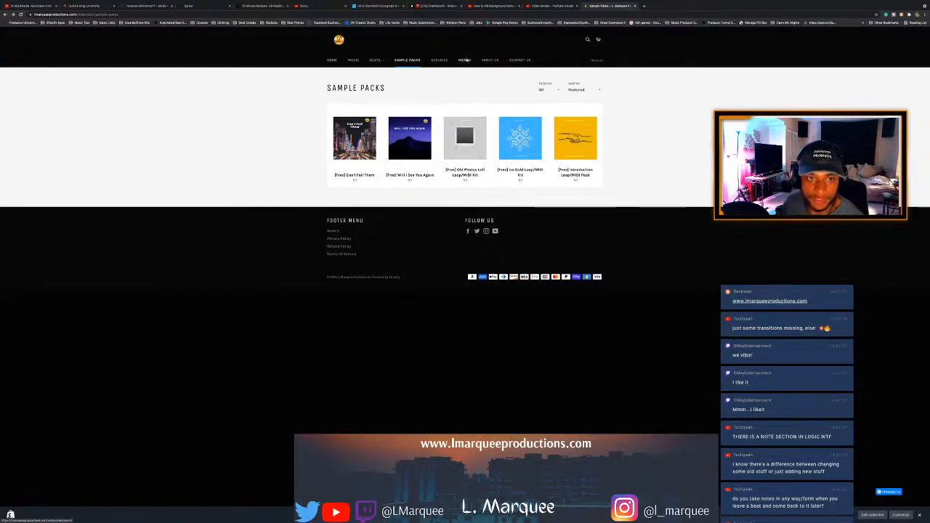
Step: Open the website's Merch page and look over the shirts and caps
click(465, 61)
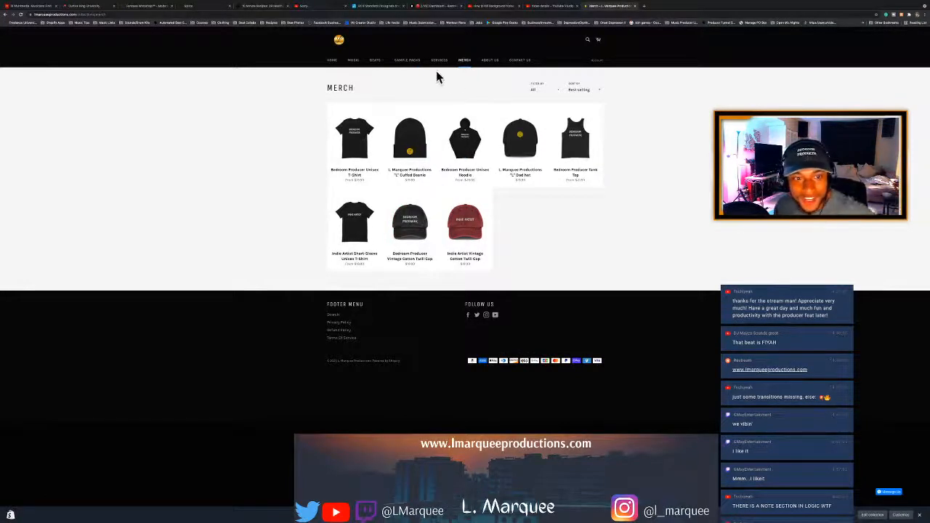
mouse_move(412, 211)
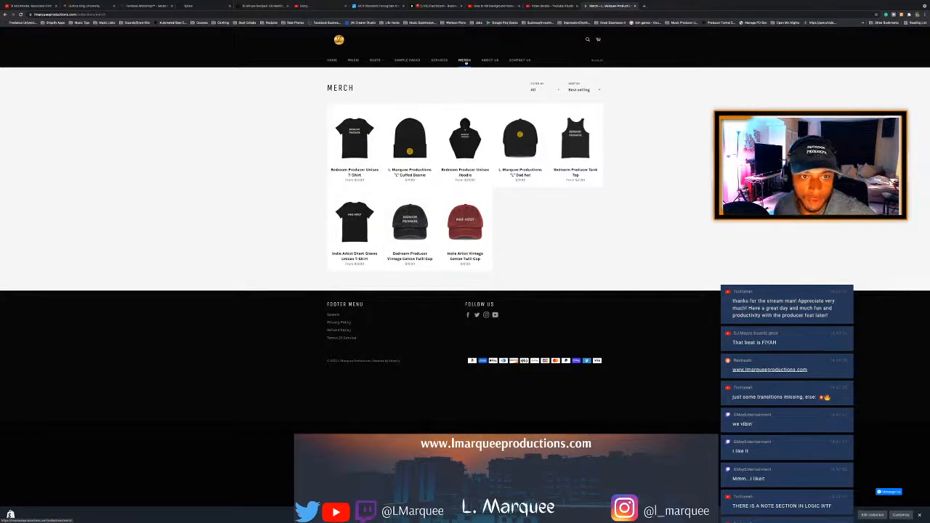
mouse_move(355, 142)
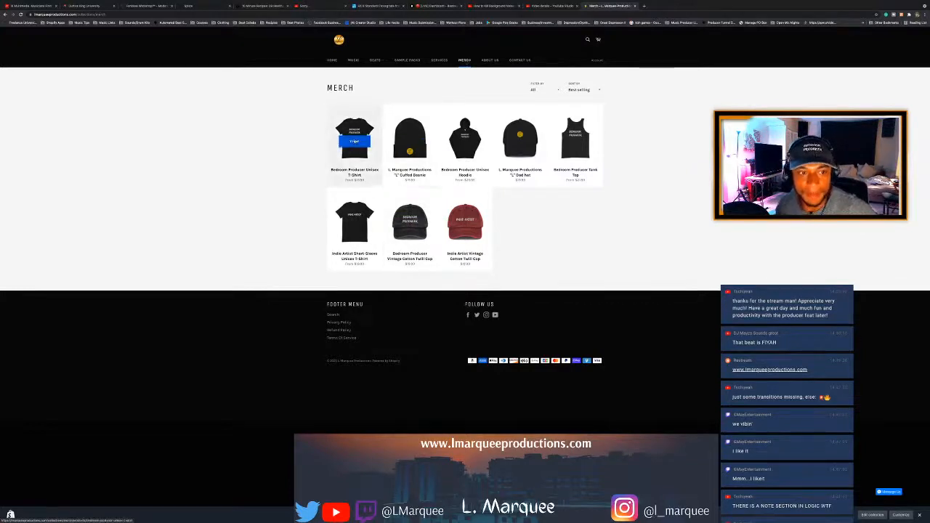
mouse_move(414, 227)
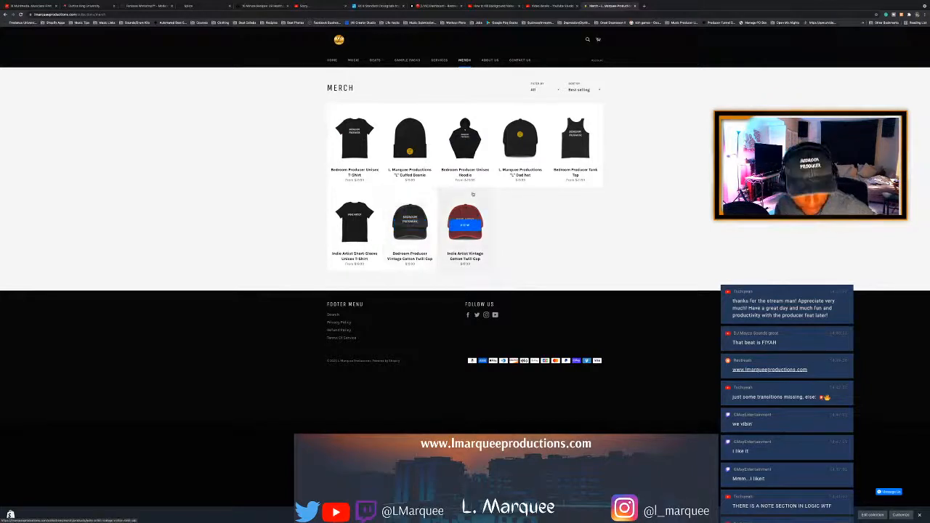
Step: View the website's Services page with its Consultation Call offer, and open the Contact Us page
click(441, 61)
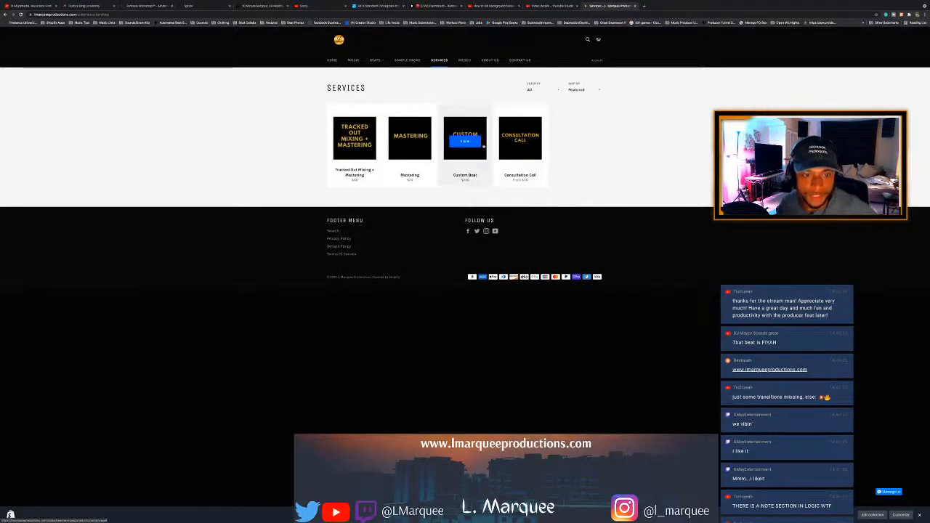
mouse_move(524, 167)
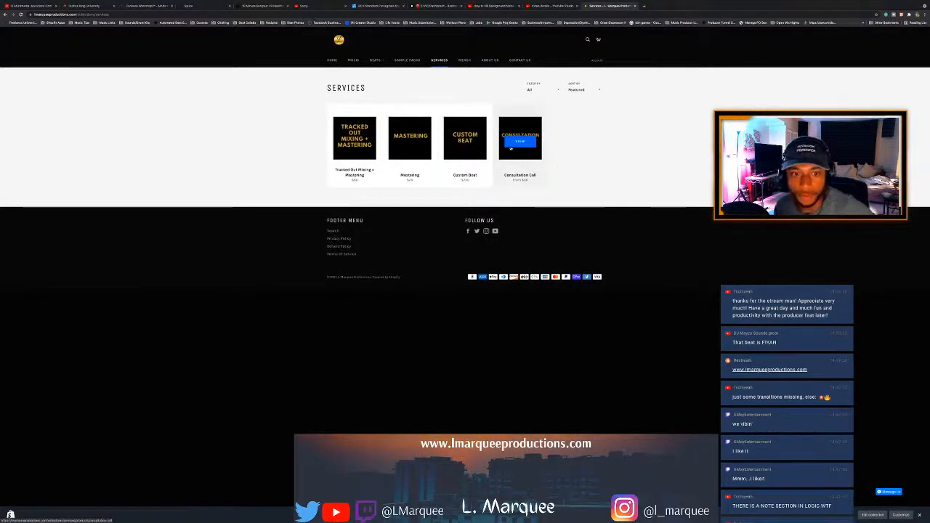
click(512, 64)
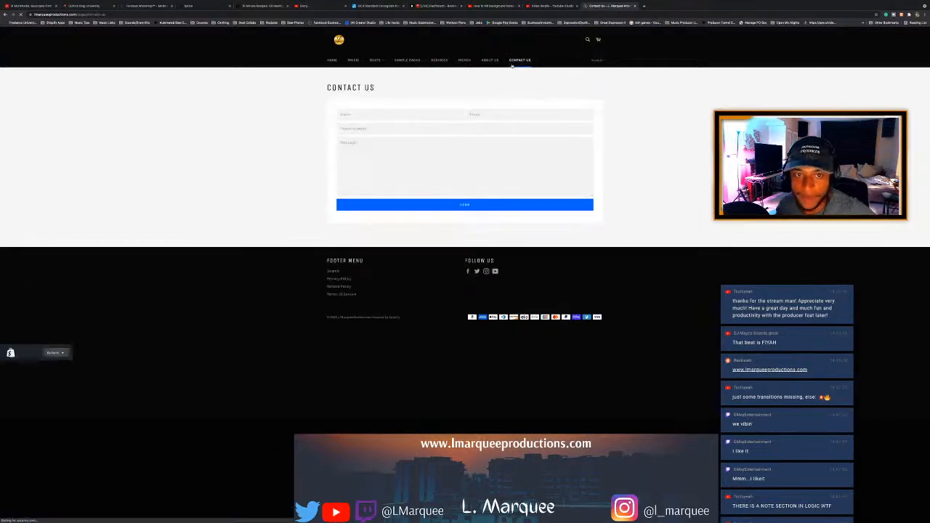